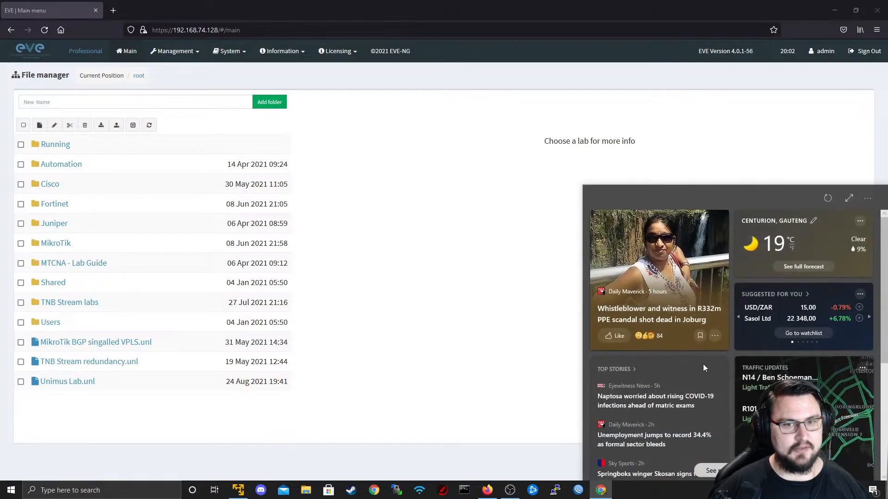
- Close the Windows news flyout so Firefox shows the EVE-NG file manager with the lab folders
{"action": "left_click", "coordinate": [488, 186]}
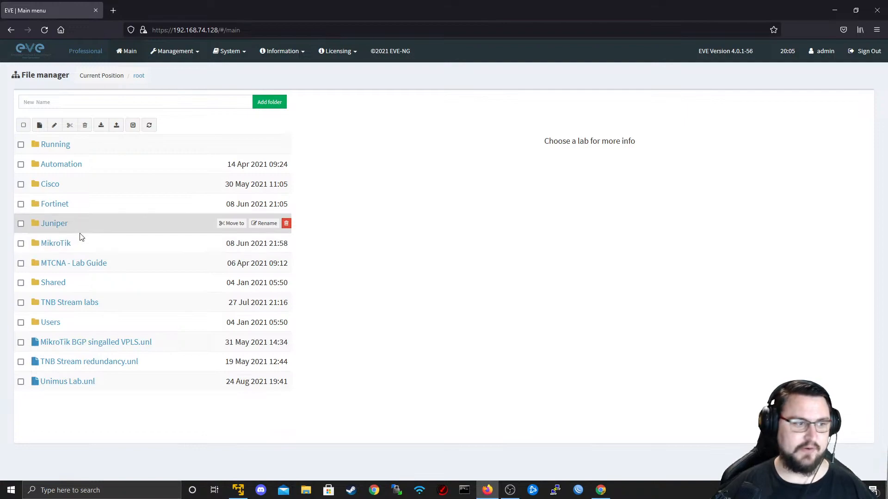
- In TNB Stream labs, add a new lab named 'MikroTik Firewalling' and save it
{"action": "left_click", "coordinate": [82, 306]}
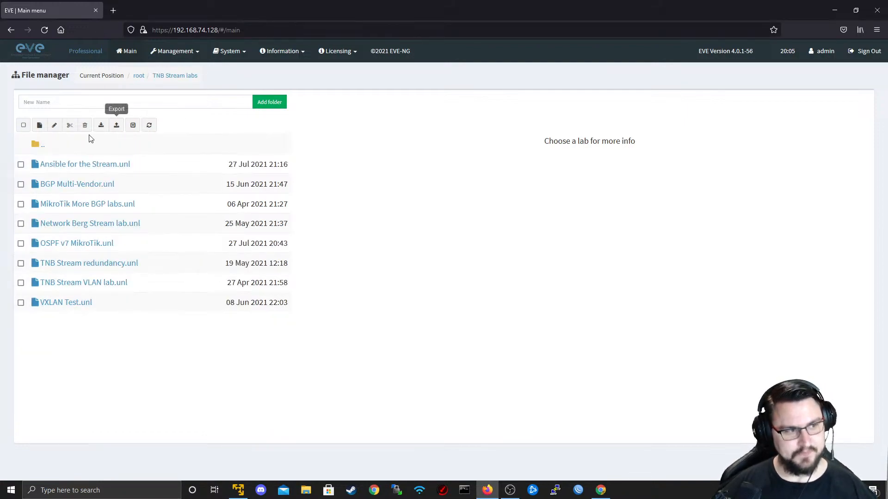
{"action": "left_click", "coordinate": [40, 125]}
{"action": "type", "text": "MikroTik Firewalling"}
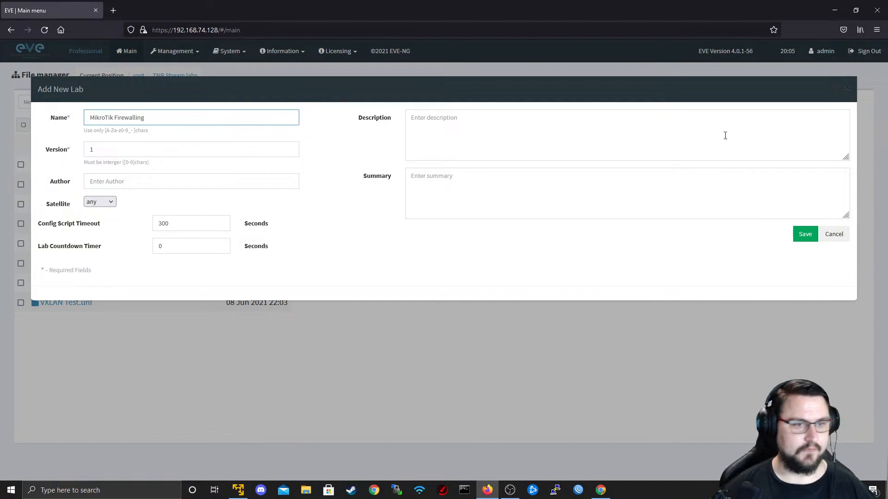
{"action": "left_click", "coordinate": [813, 235]}
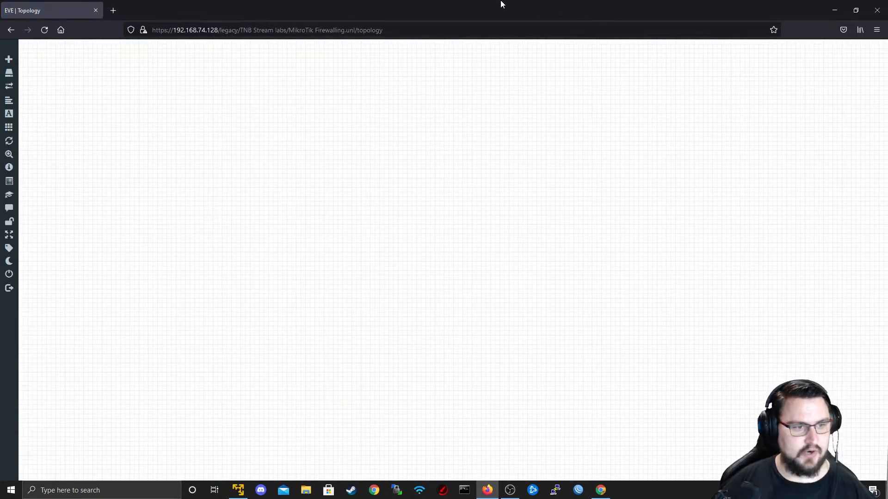
- Add network 'Net' with the globe2.png icon and Management(Cloud0) type, placed at the canvas top
{"action": "right_click", "coordinate": [414, 120]}
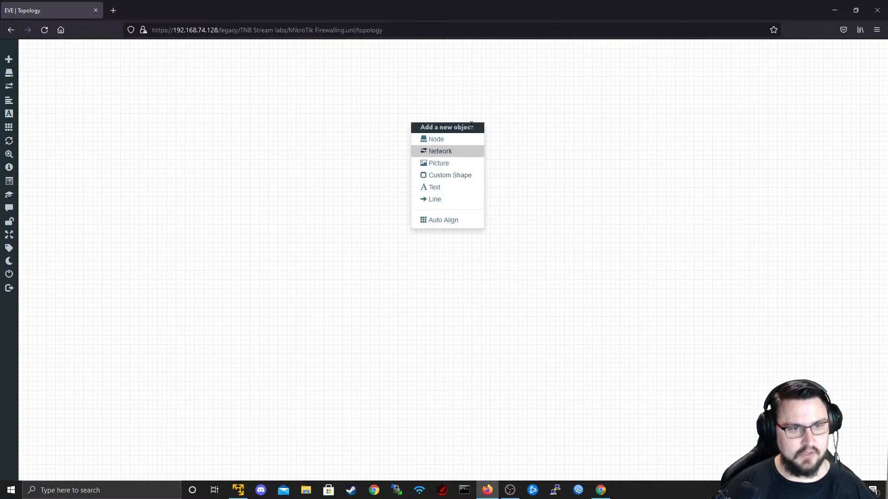
{"action": "left_click", "coordinate": [460, 153]}
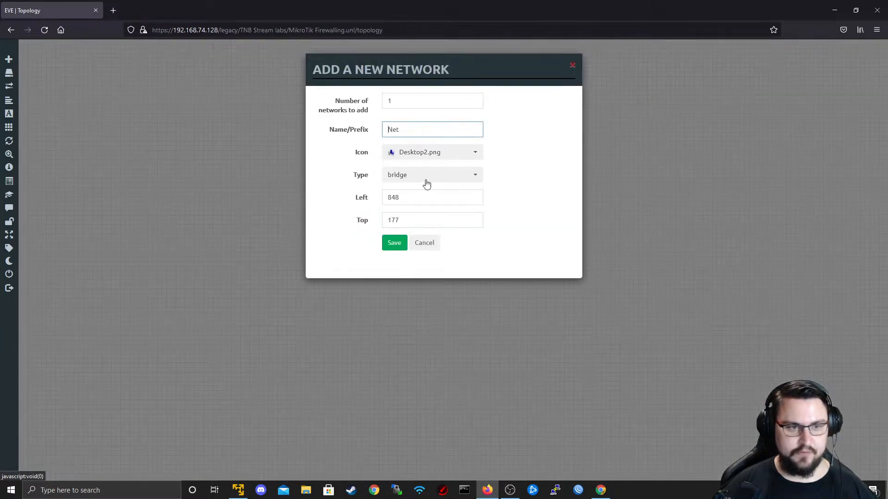
{"action": "left_click", "coordinate": [416, 156]}
{"action": "scroll", "coordinate": [432, 197], "scroll_direction": "down", "scroll_amount": 4}
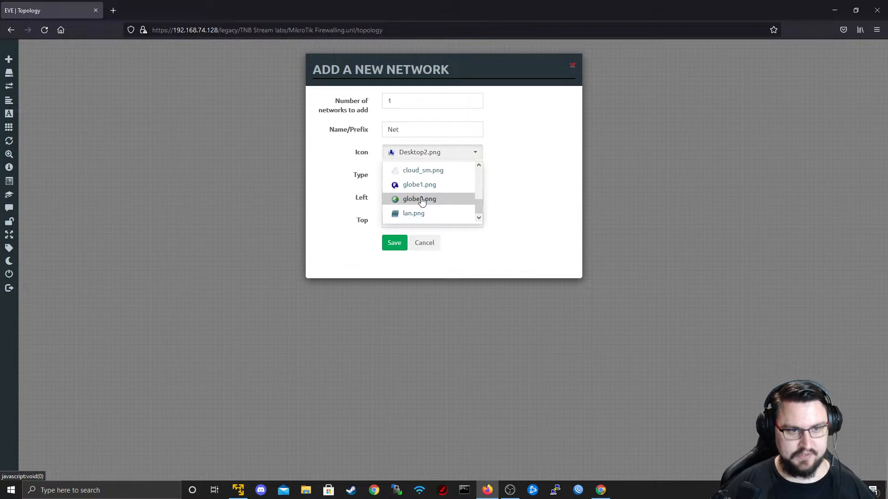
{"action": "left_click", "coordinate": [420, 199]}
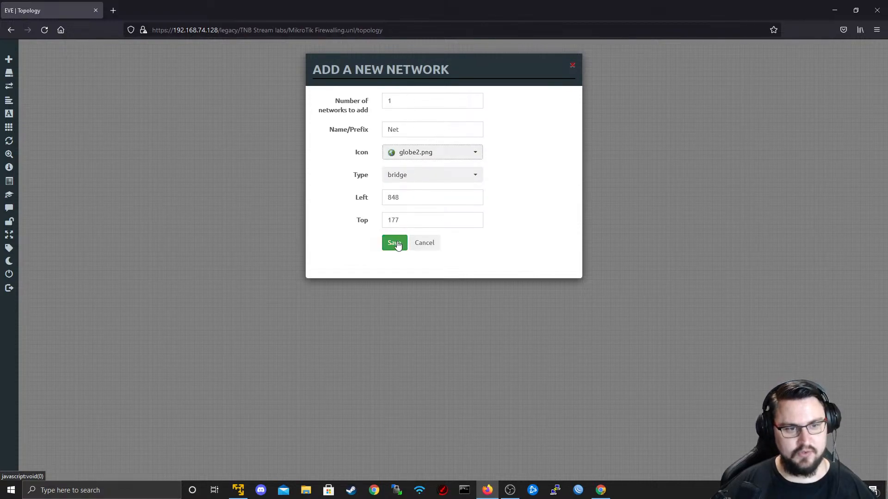
{"action": "left_click", "coordinate": [406, 179]}
{"action": "left_click", "coordinate": [426, 330]}
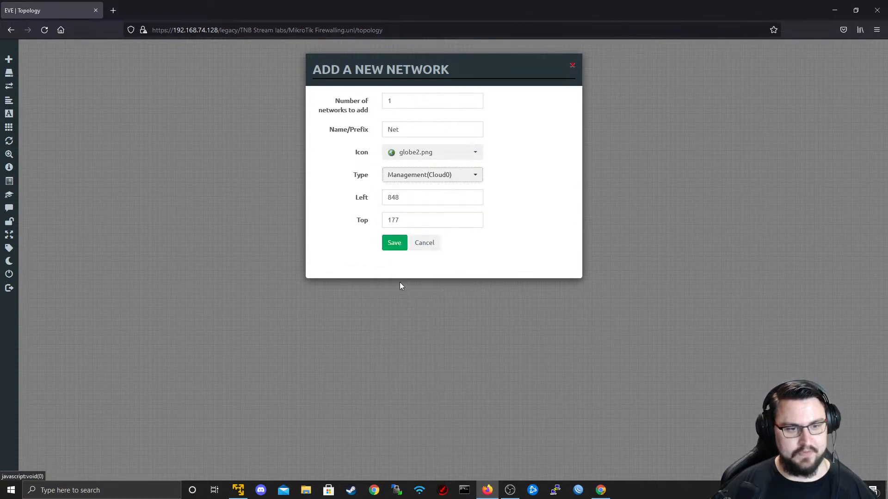
{"action": "left_click", "coordinate": [395, 242]}
{"action": "left_click_drag", "start_coordinate": [432, 130], "coordinate": [433, 68]}
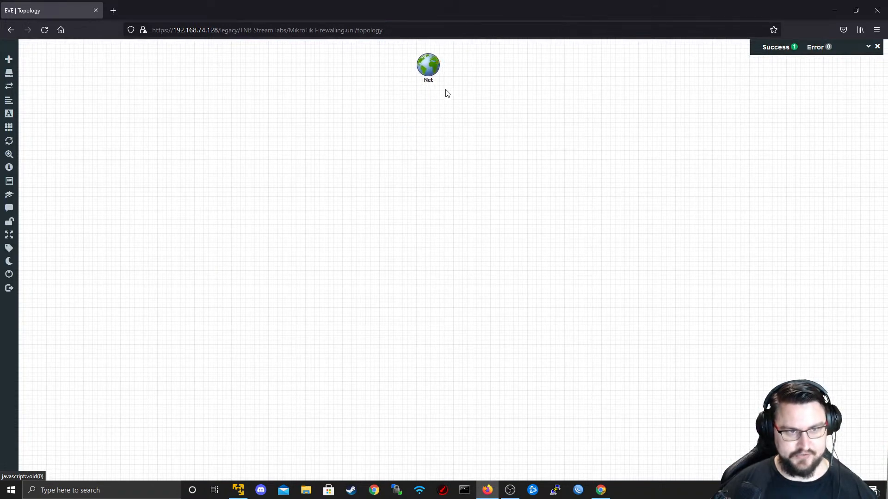
{"action": "right_click", "coordinate": [397, 126]}
- Choose the MikroTik RouterOS template with 5 nodes and 12 Ethernet interfaces each
{"action": "left_click", "coordinate": [416, 113]}
{"action": "scroll", "coordinate": [394, 279], "scroll_direction": "down", "scroll_amount": 1}
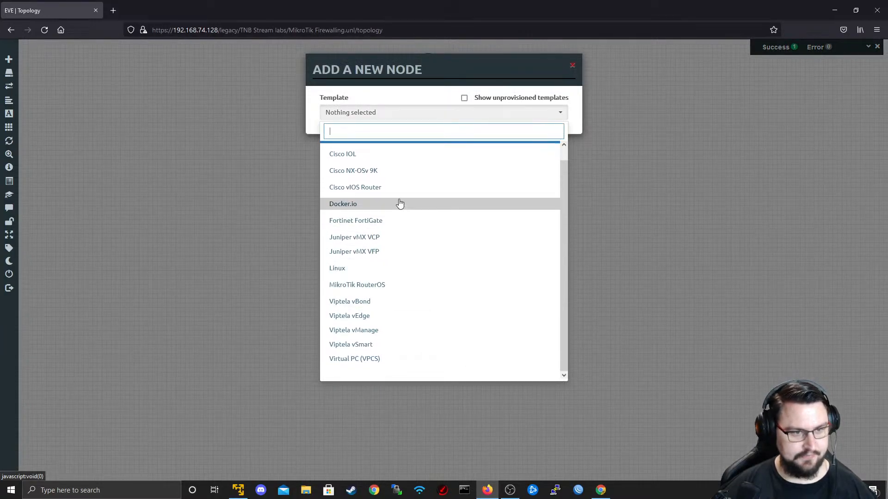
{"action": "left_click", "coordinate": [391, 285]}
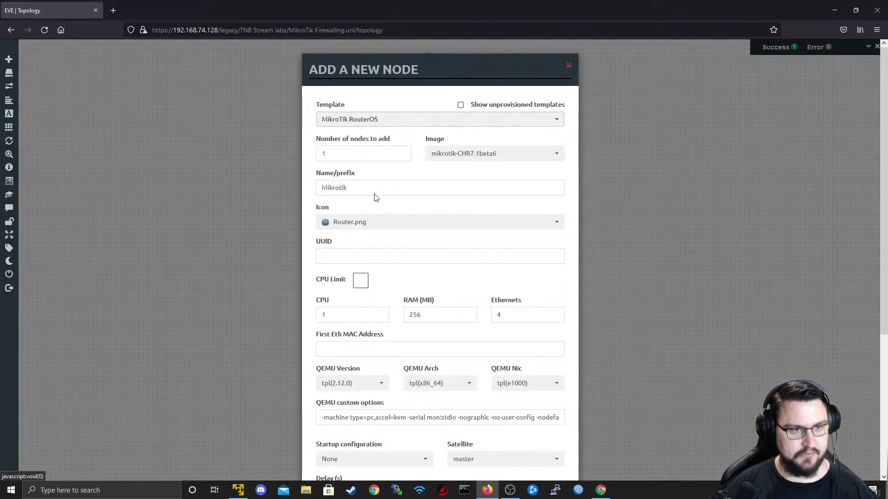
{"action": "left_click", "coordinate": [531, 153]}
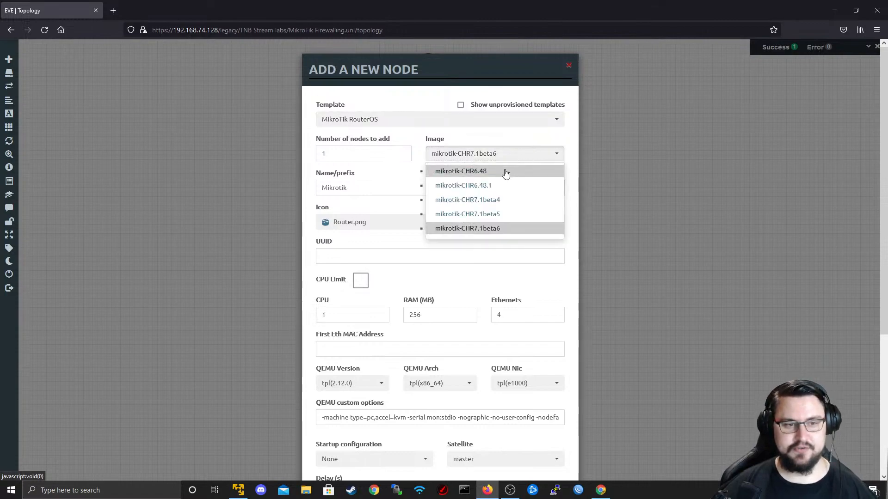
{"action": "left_click", "coordinate": [497, 170]}
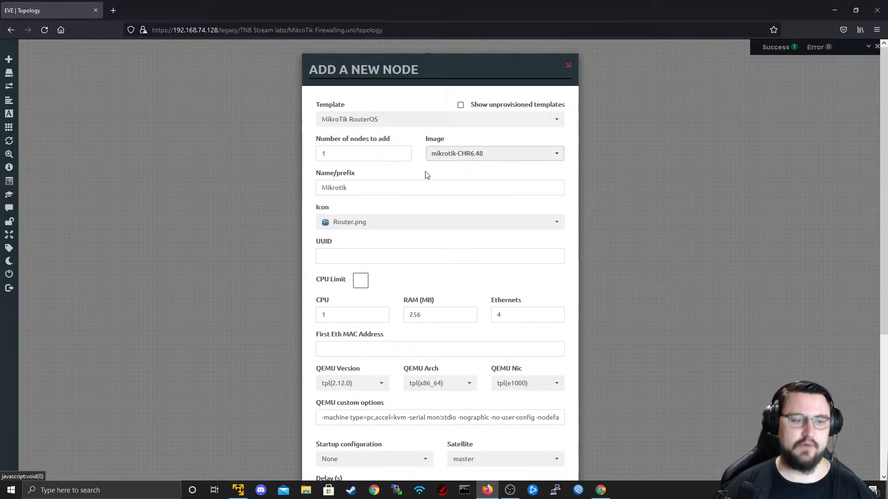
{"action": "double_click", "coordinate": [378, 159]}
{"action": "type", "text": "5"}
{"action": "double_click", "coordinate": [529, 310]}
{"action": "type", "text": "12"}
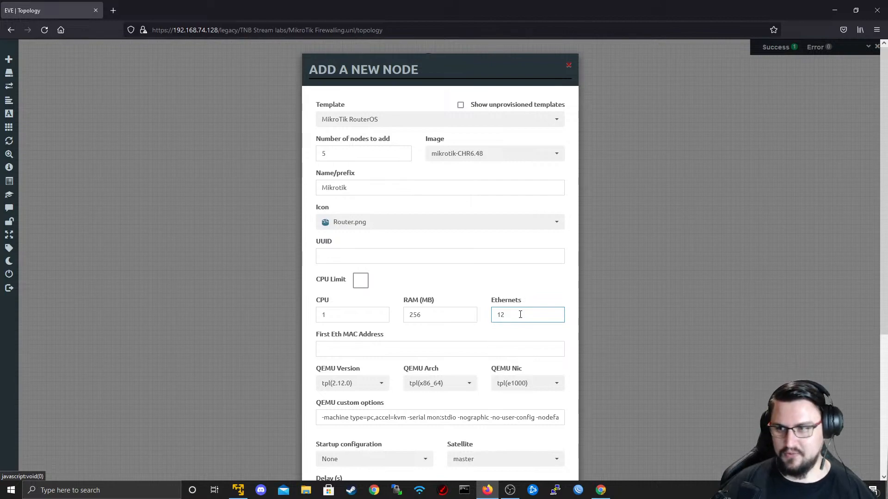
{"action": "left_click", "coordinate": [477, 328]}
{"action": "scroll", "coordinate": [444, 315], "scroll_direction": "down", "scroll_amount": 5}
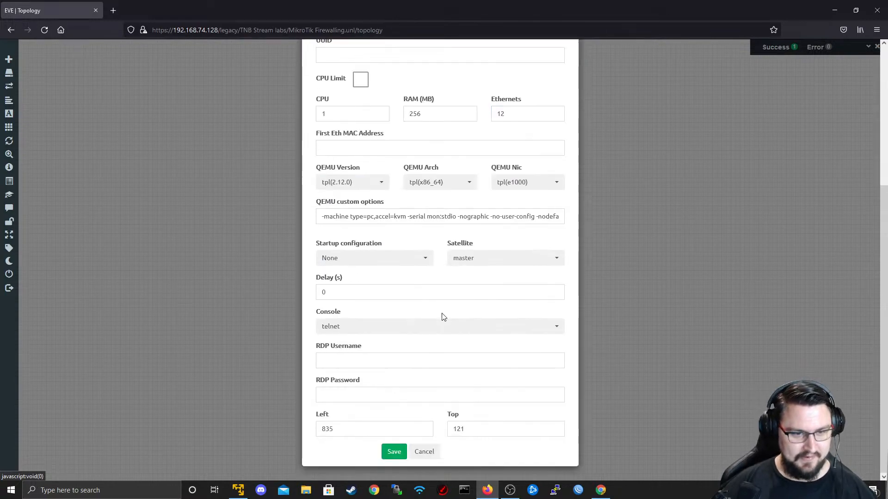
{"action": "scroll", "coordinate": [454, 263], "scroll_direction": "up", "scroll_amount": 5}
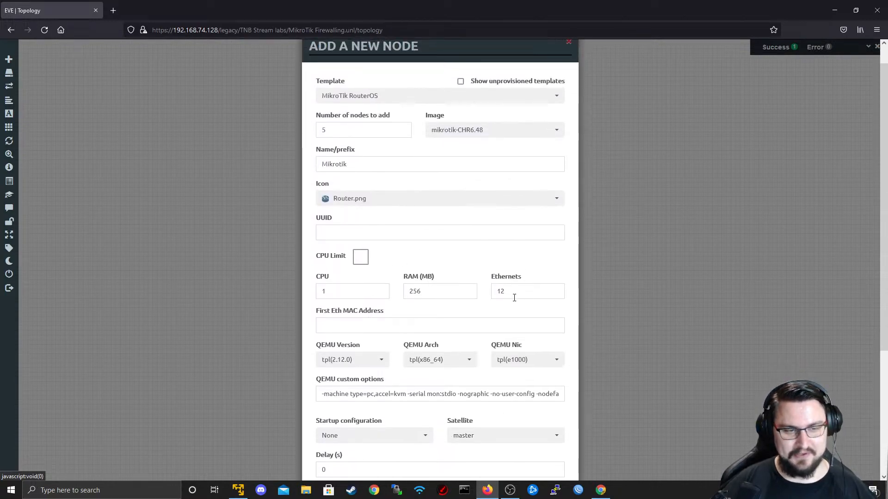
- Set the name prefix to R and the image to mikrotik-CHR6.48.1, then create the routers
{"action": "double_click", "coordinate": [396, 160]}
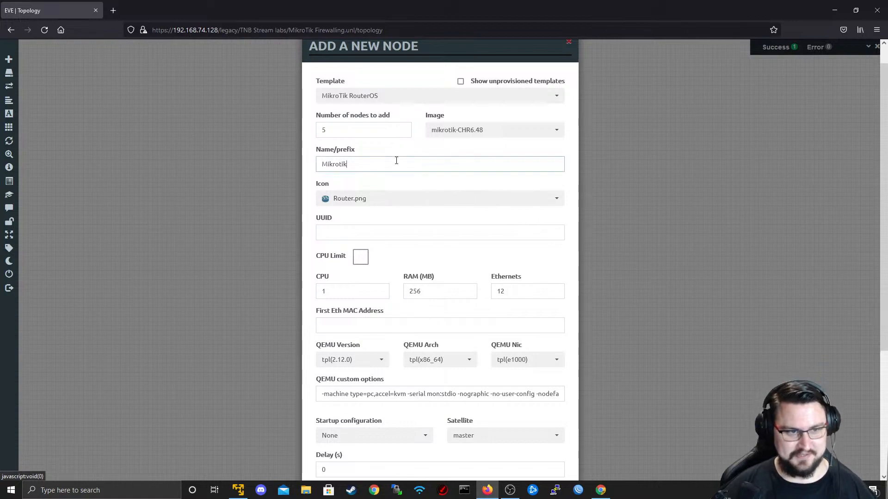
{"action": "key", "text": "BackSpace"}
{"action": "type", "text": "R"}
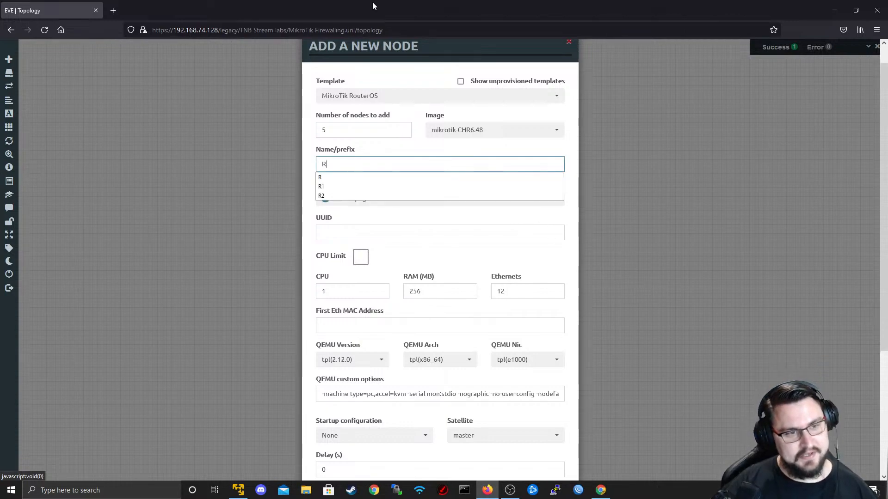
{"action": "left_click", "coordinate": [409, 139]}
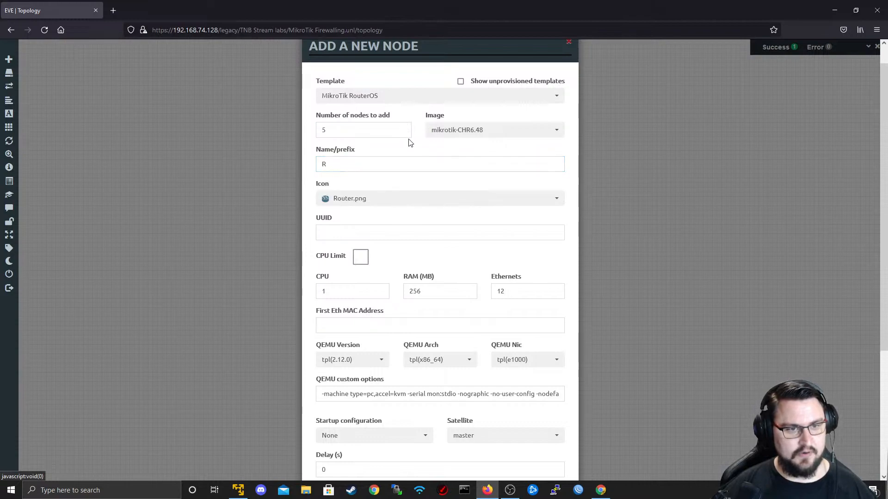
{"action": "left_click", "coordinate": [448, 133]}
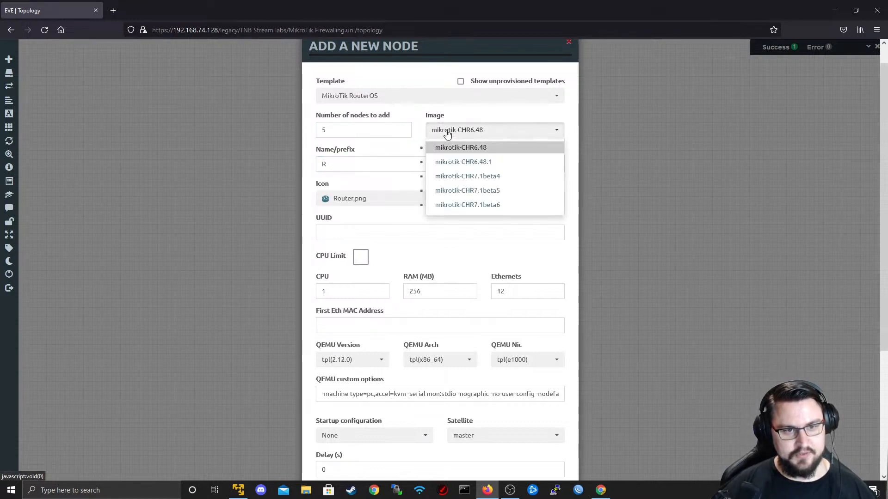
{"action": "left_click", "coordinate": [460, 161]}
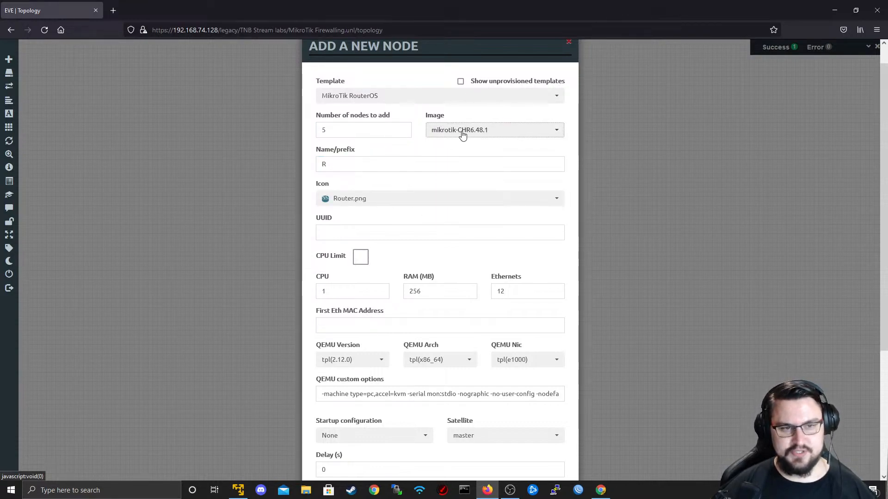
{"action": "scroll", "coordinate": [529, 264], "scroll_direction": "down", "scroll_amount": 4}
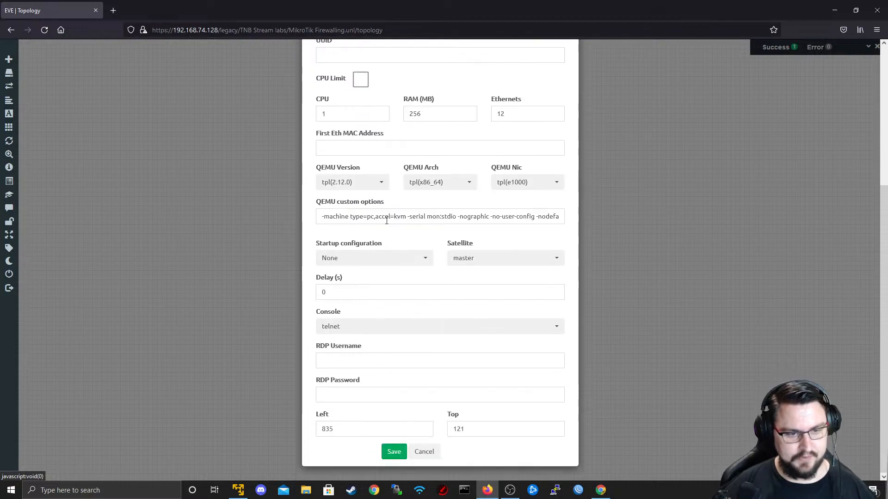
{"action": "scroll", "coordinate": [588, 124], "scroll_direction": "up", "scroll_amount": 5}
{"action": "scroll", "coordinate": [490, 228], "scroll_direction": "down", "scroll_amount": 2}
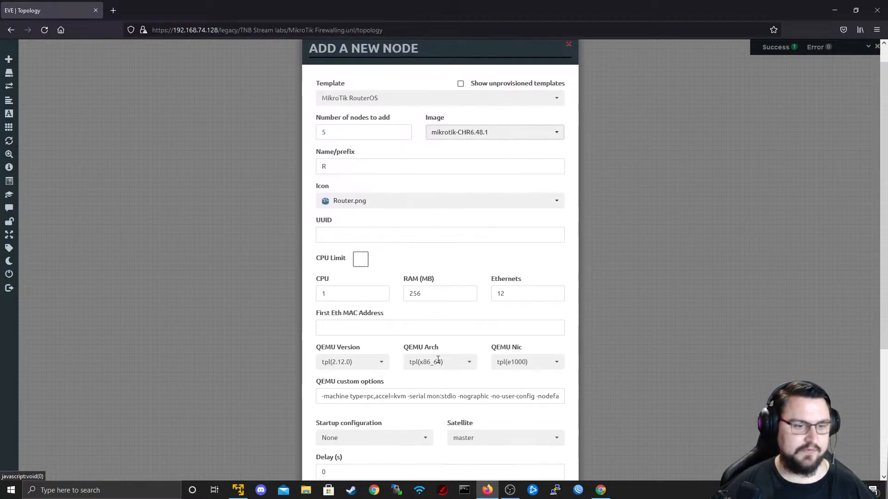
{"action": "scroll", "coordinate": [452, 189], "scroll_direction": "down", "scroll_amount": 3}
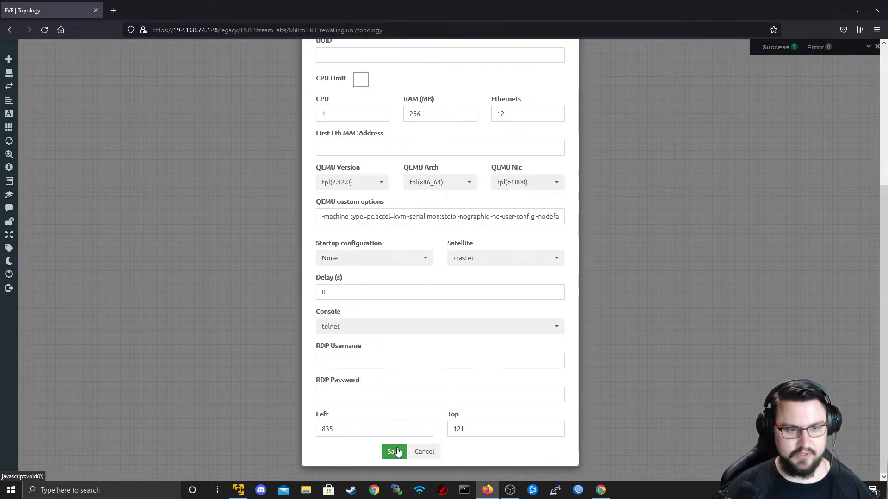
{"action": "scroll", "coordinate": [396, 421], "scroll_direction": "up", "scroll_amount": 5}
{"action": "scroll", "coordinate": [393, 411], "scroll_direction": "down", "scroll_amount": 5}
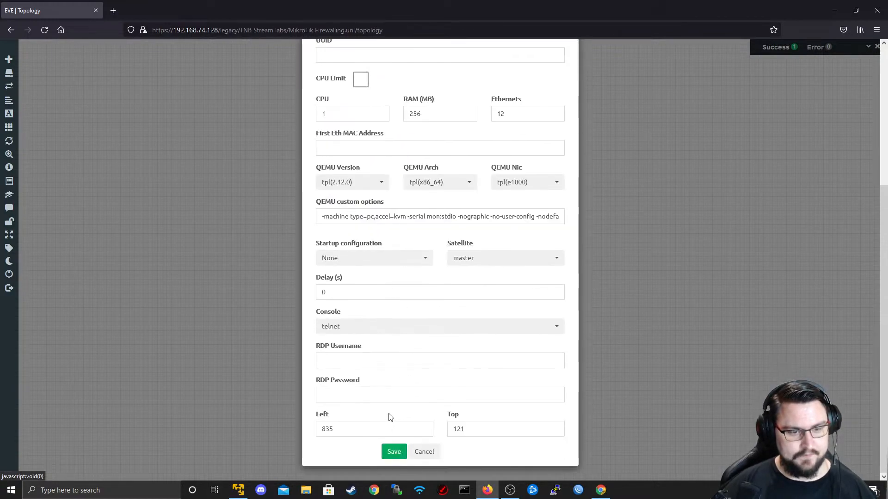
{"action": "left_click", "coordinate": [384, 450]}
- Move the routers as a group, placing R1 upper left, R3 upper right, R4 and R5 below
{"action": "left_click_drag", "start_coordinate": [486, 87], "coordinate": [393, 260]}
{"action": "left_click_drag", "start_coordinate": [400, 198], "coordinate": [344, 152]}
{"action": "mouse_move", "coordinate": [432, 188]}
{"action": "left_mouse_down"}
{"action": "mouse_move", "coordinate": [504, 150]}
{"action": "mouse_move", "coordinate": [402, 174]}
{"action": "mouse_move", "coordinate": [433, 180]}
{"action": "left_mouse_up"}
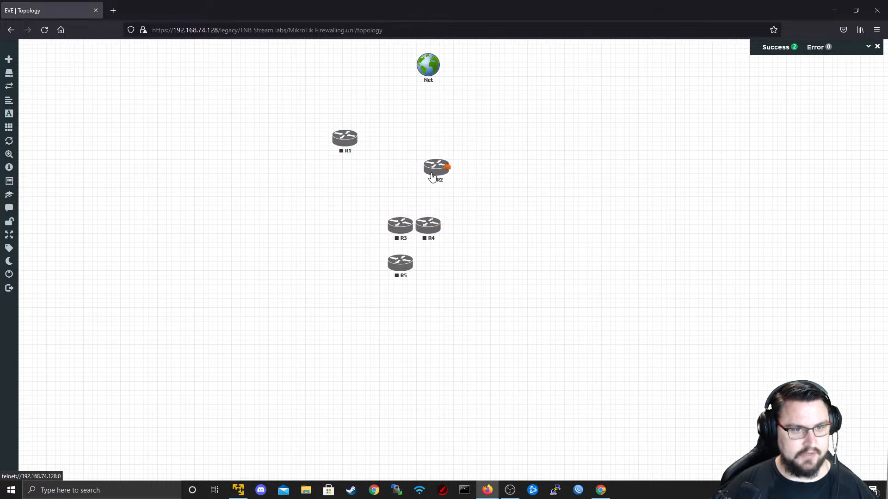
{"action": "left_click_drag", "start_coordinate": [397, 224], "coordinate": [532, 126]}
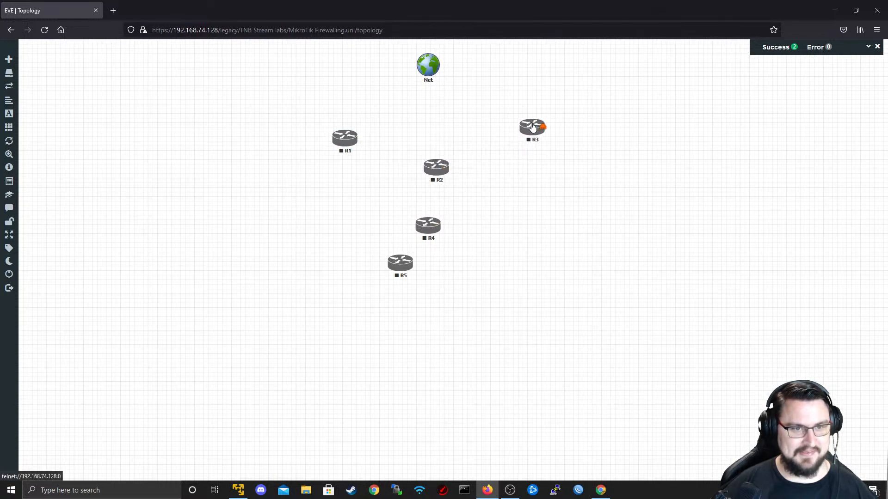
{"action": "left_click_drag", "start_coordinate": [422, 237], "coordinate": [327, 289]}
{"action": "left_click_drag", "start_coordinate": [407, 263], "coordinate": [545, 292]}
- Fine-tune R2 and R3, centre Net above the routers, and draw a link from R1 to Net
{"action": "left_click_drag", "start_coordinate": [528, 131], "coordinate": [534, 136]}
{"action": "left_click_drag", "start_coordinate": [440, 170], "coordinate": [445, 178]}
{"action": "left_click_drag", "start_coordinate": [534, 146], "coordinate": [535, 150]}
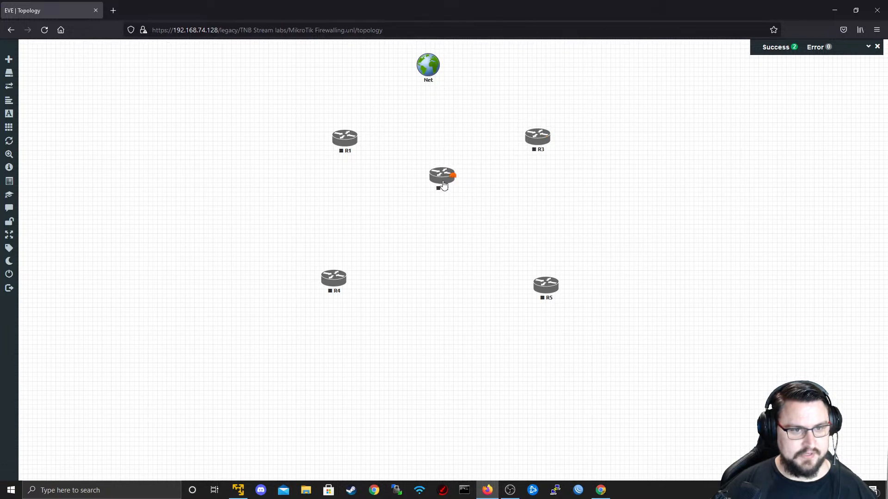
{"action": "left_click_drag", "start_coordinate": [445, 184], "coordinate": [440, 206]}
{"action": "mouse_move", "coordinate": [426, 73]}
{"action": "left_mouse_down"}
{"action": "mouse_move", "coordinate": [444, 78]}
{"action": "mouse_move", "coordinate": [437, 68]}
{"action": "left_mouse_up"}
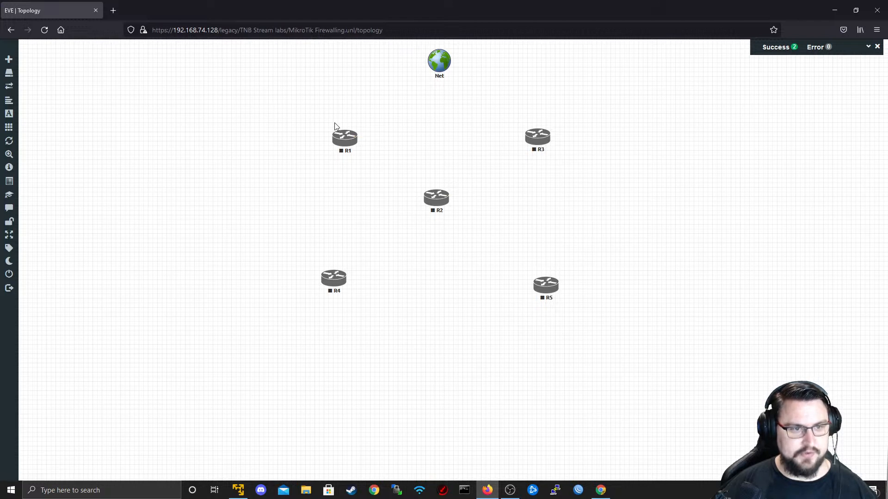
{"action": "left_click_drag", "start_coordinate": [356, 139], "coordinate": [437, 65]}
- Connect R1, R2 and R3 to the Net cloud
{"action": "left_click", "coordinate": [458, 265]}
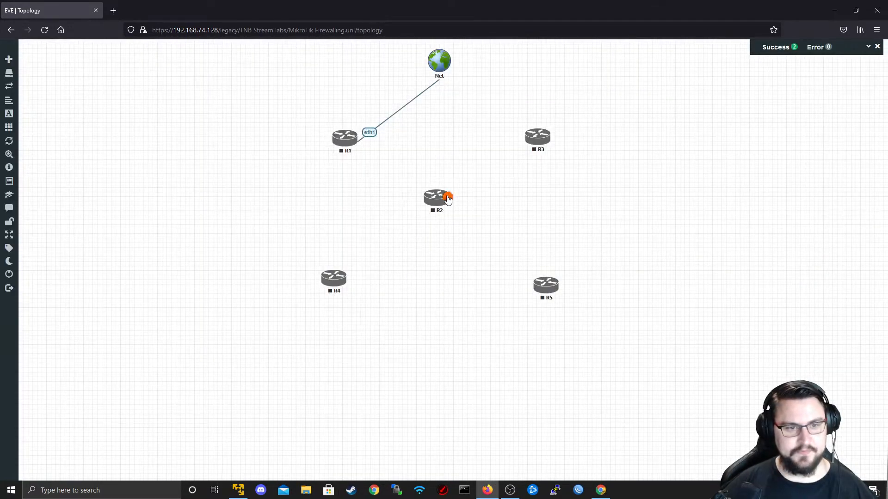
{"action": "left_click_drag", "start_coordinate": [448, 198], "coordinate": [438, 65]}
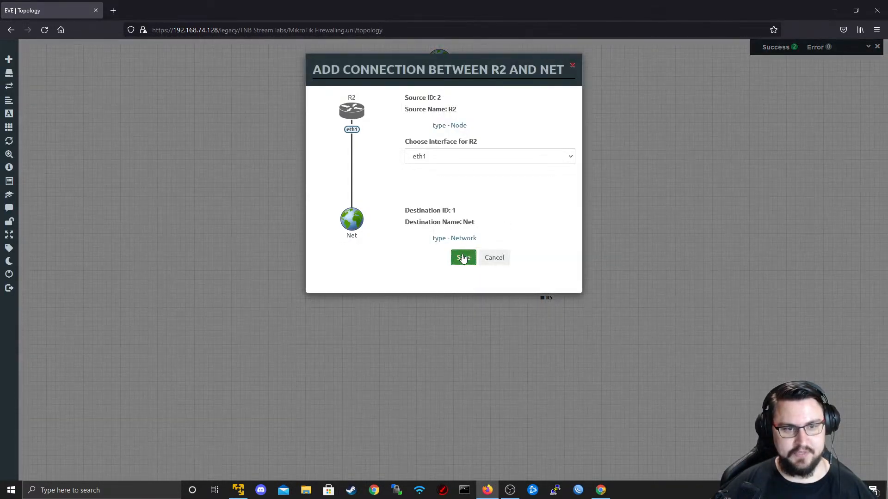
{"action": "left_click", "coordinate": [463, 258]}
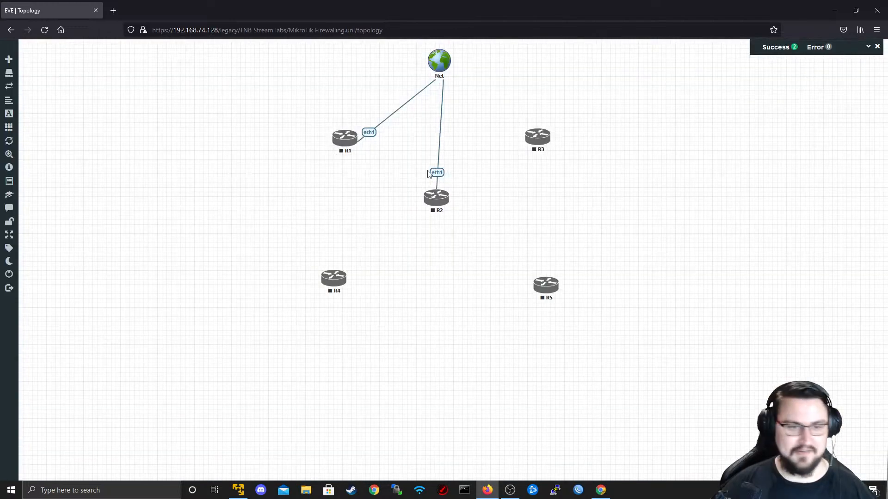
{"action": "left_click_drag", "start_coordinate": [439, 199], "coordinate": [441, 194]}
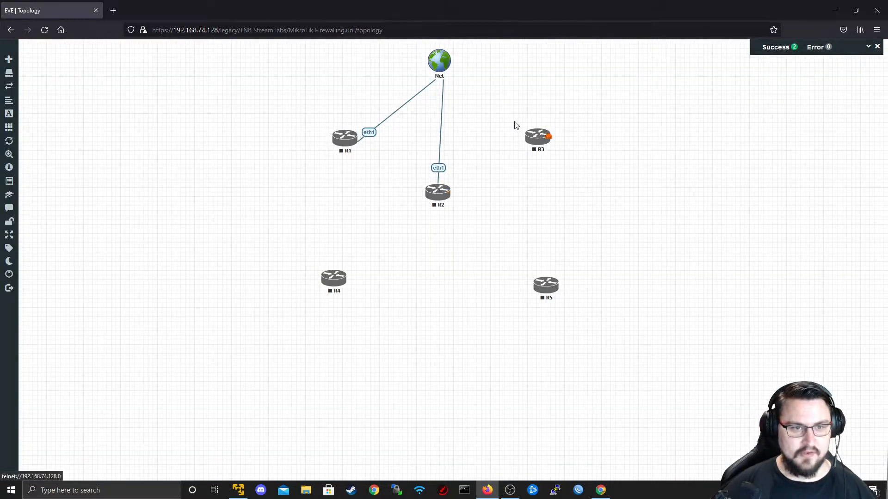
{"action": "left_click_drag", "start_coordinate": [547, 140], "coordinate": [452, 75]}
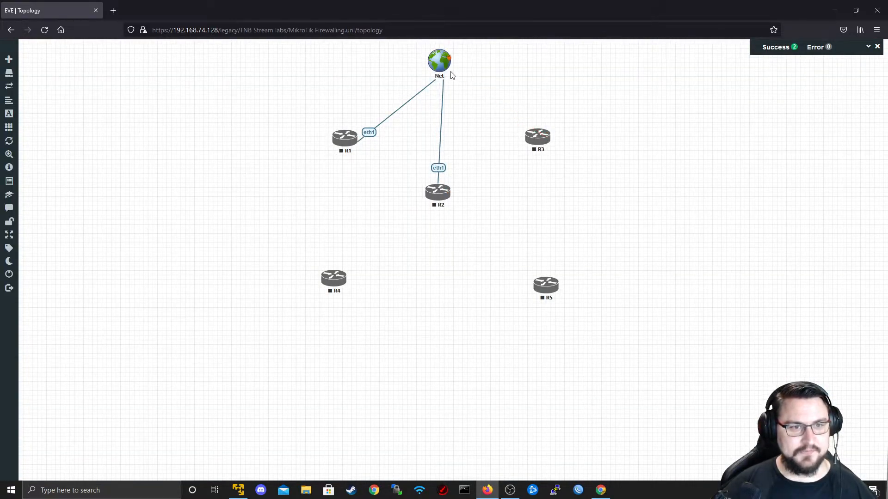
{"action": "left_click_drag", "start_coordinate": [548, 136], "coordinate": [439, 67]}
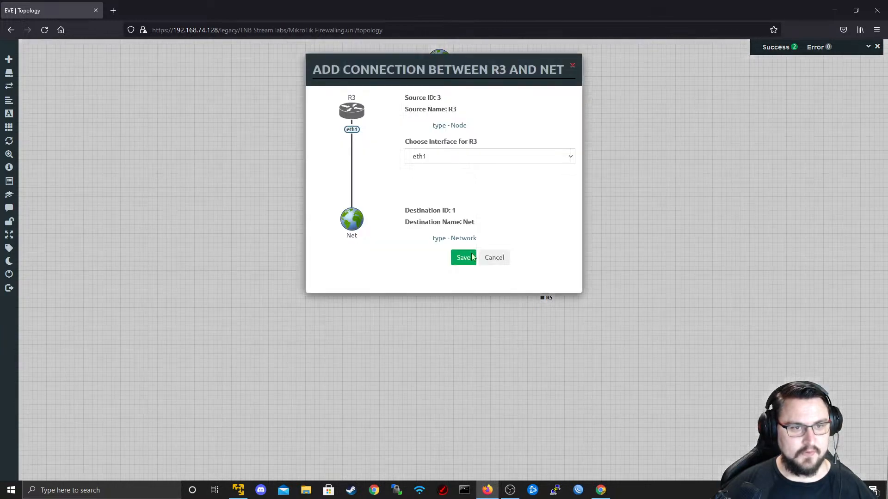
{"action": "left_click", "coordinate": [459, 253]}
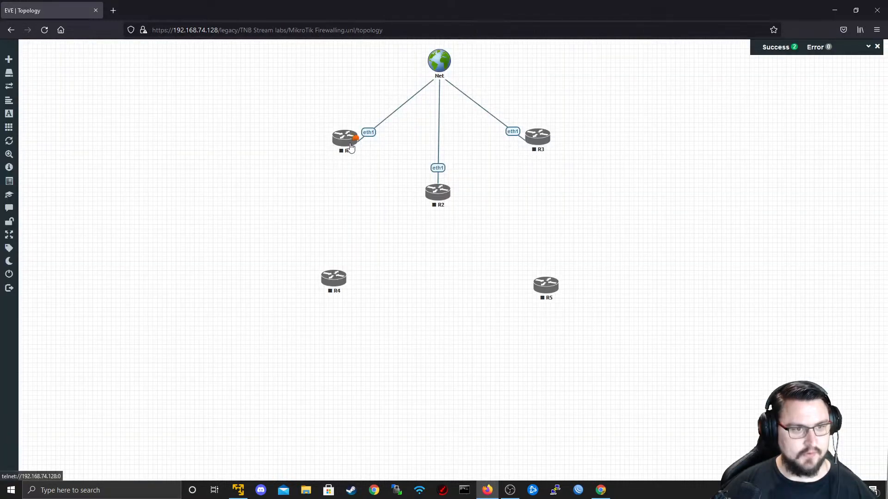
- Link R1's eth10 to R4's eth1
{"action": "left_click_drag", "start_coordinate": [352, 146], "coordinate": [334, 280]}
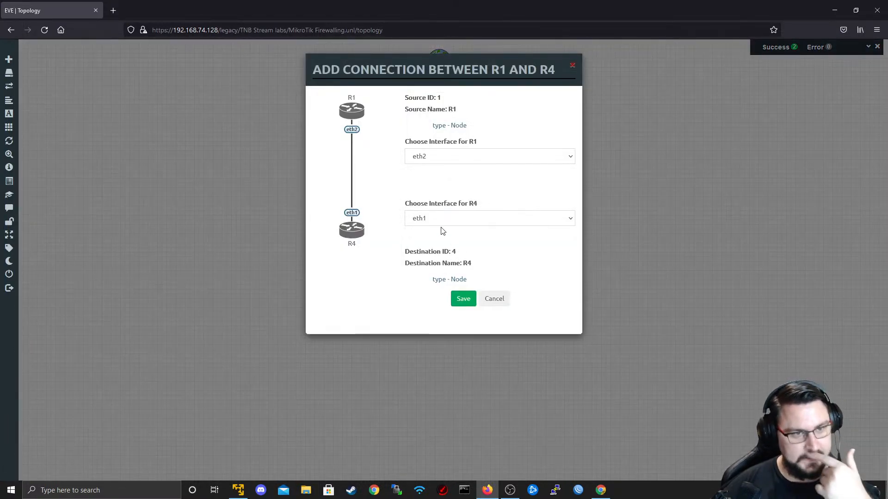
{"action": "left_click", "coordinate": [444, 162]}
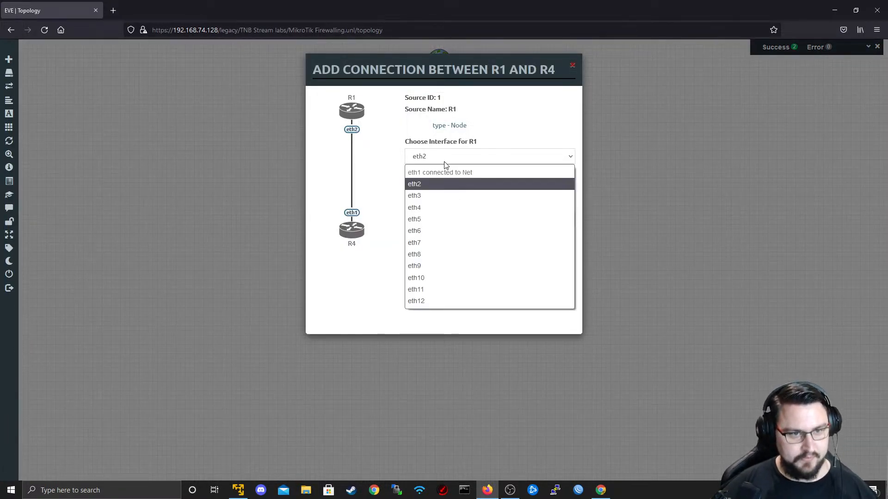
{"action": "left_click", "coordinate": [445, 162]}
{"action": "left_click", "coordinate": [444, 162]}
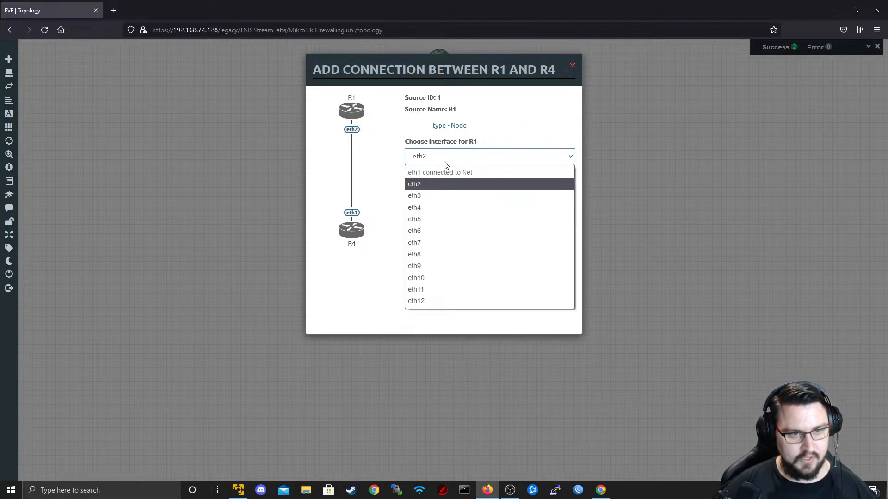
{"action": "left_click", "coordinate": [435, 278]}
{"action": "left_click", "coordinate": [443, 219]}
{"action": "left_click", "coordinate": [445, 232]}
{"action": "left_click", "coordinate": [454, 300]}
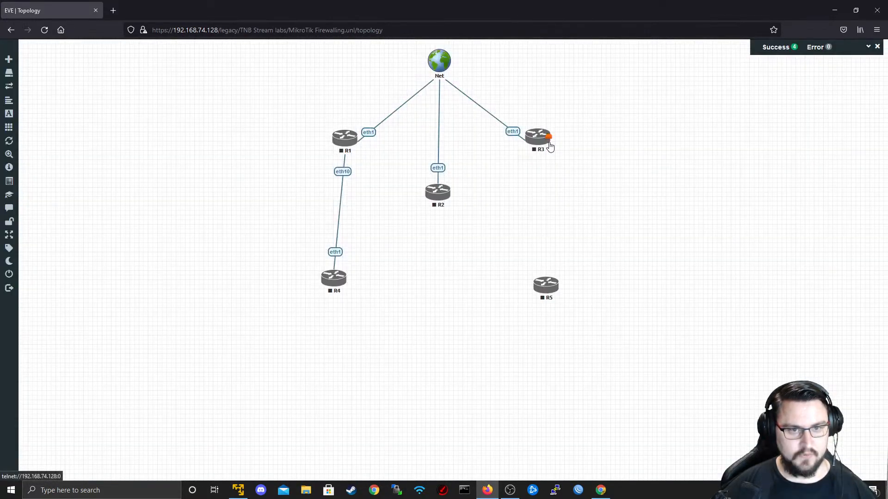
- Link R3's eth10 down to R5 and nudge R4 and R5 into place
{"action": "left_click_drag", "start_coordinate": [549, 144], "coordinate": [545, 285]}
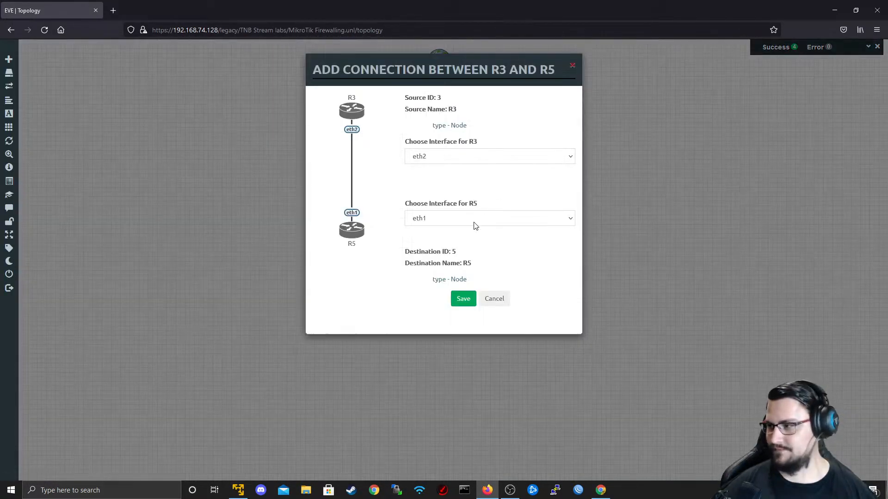
{"action": "left_click", "coordinate": [452, 160]}
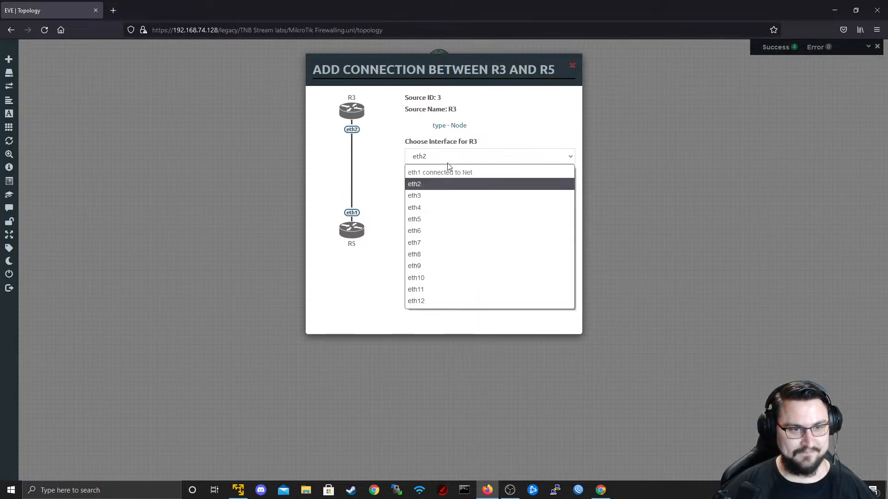
{"action": "left_click", "coordinate": [440, 275]}
{"action": "left_click", "coordinate": [463, 298]}
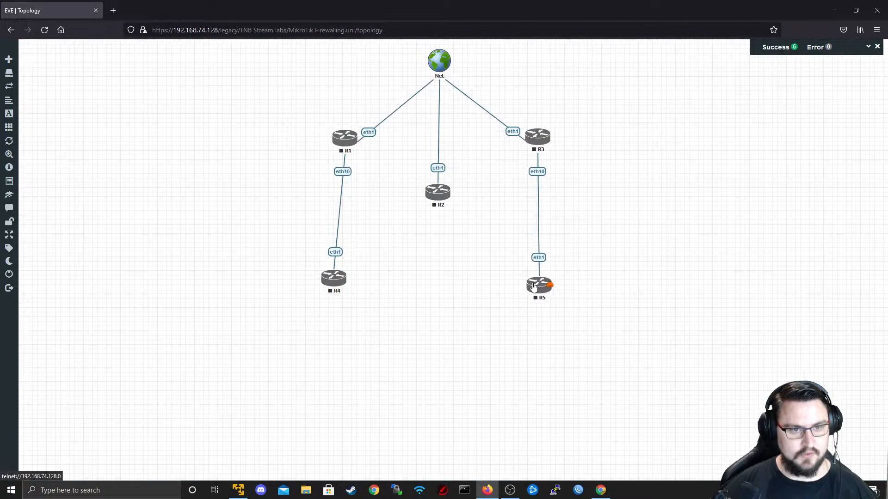
{"action": "left_click_drag", "start_coordinate": [534, 288], "coordinate": [535, 289]}
{"action": "left_click_drag", "start_coordinate": [337, 288], "coordinate": [339, 303]}
- Link R1 to R2 on eth2 and R2 to R3
{"action": "left_click_drag", "start_coordinate": [415, 182], "coordinate": [438, 191]}
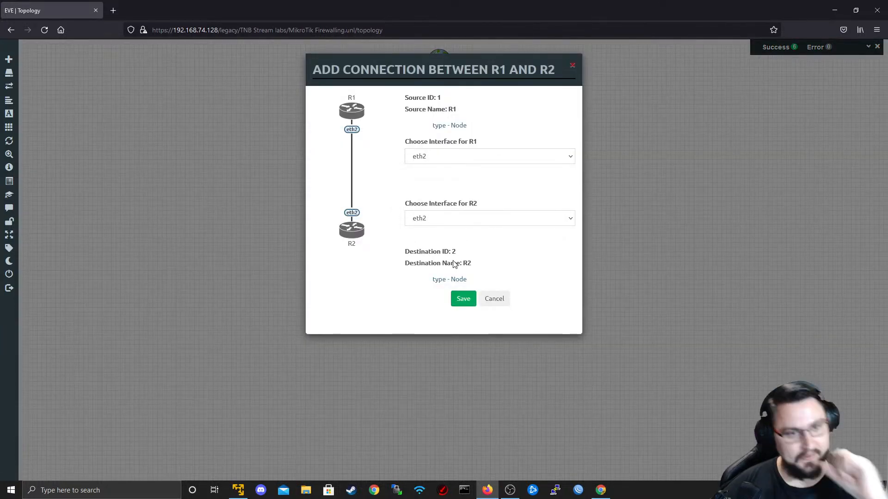
{"action": "left_click", "coordinate": [463, 299]}
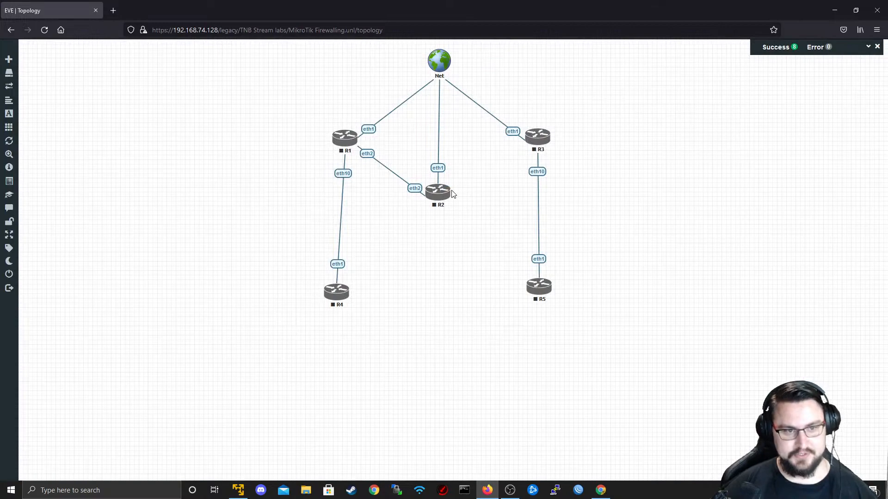
{"action": "left_click_drag", "start_coordinate": [450, 193], "coordinate": [531, 139]}
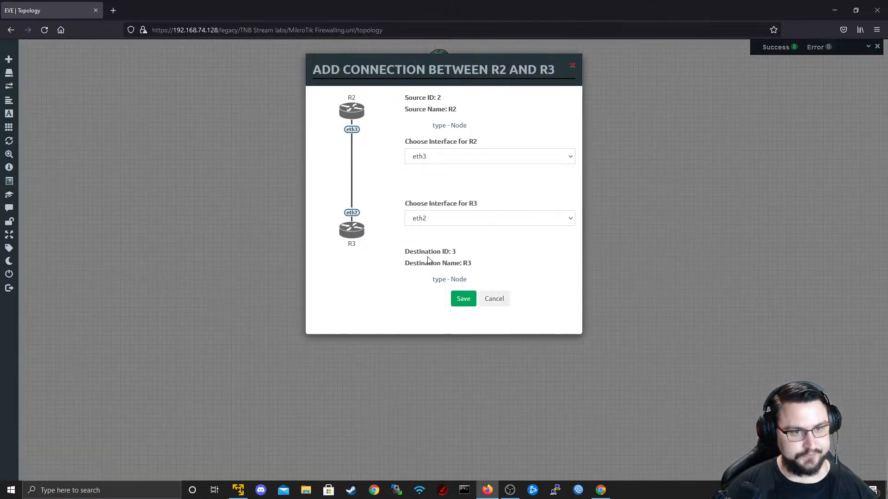
{"action": "left_click", "coordinate": [476, 299]}
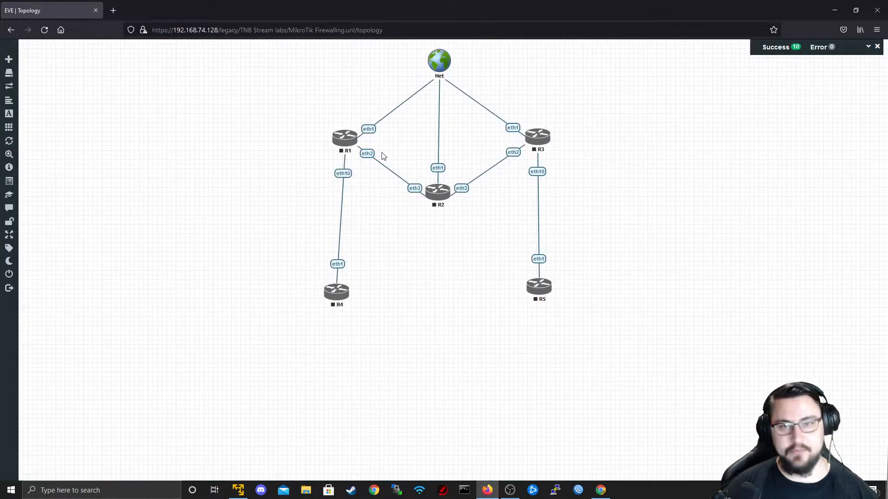
{"action": "left_click_drag", "start_coordinate": [334, 289], "coordinate": [342, 290]}
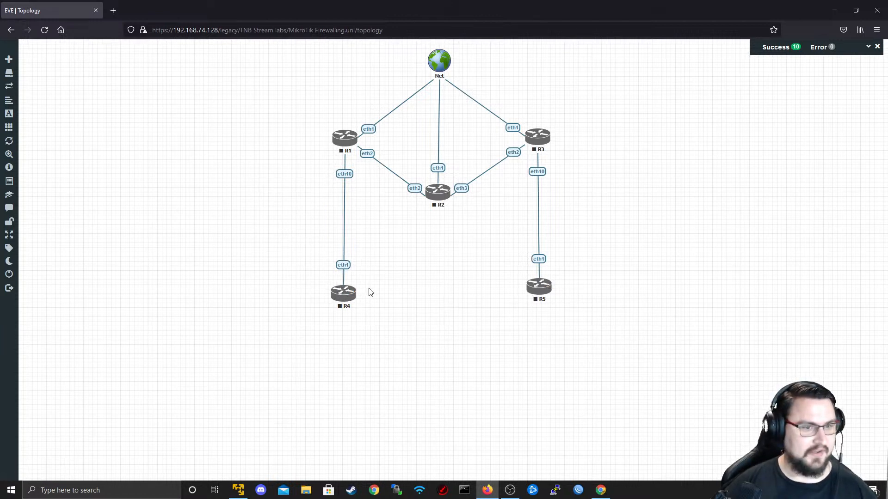
- Open draw.io in a new tab, allow its plugin, and delete the sample diagram
{"action": "left_click", "coordinate": [113, 10]}
{"action": "type", "text": "draw.io"}
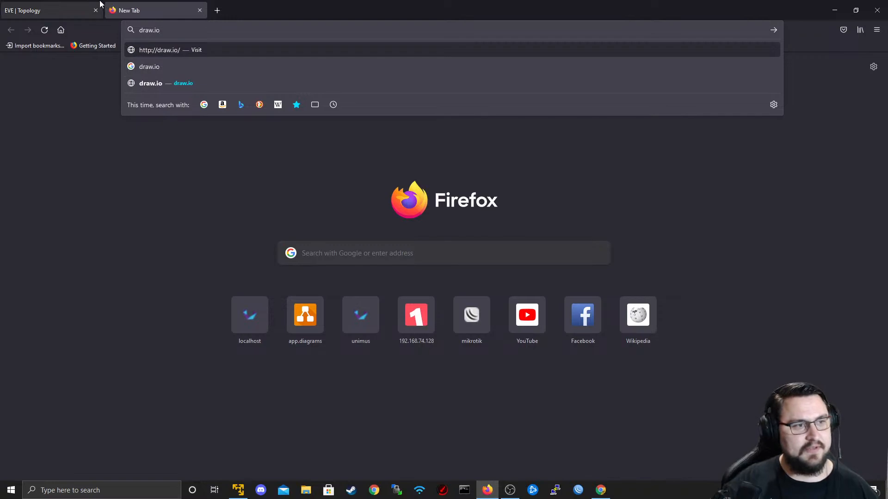
{"action": "key", "text": "Return"}
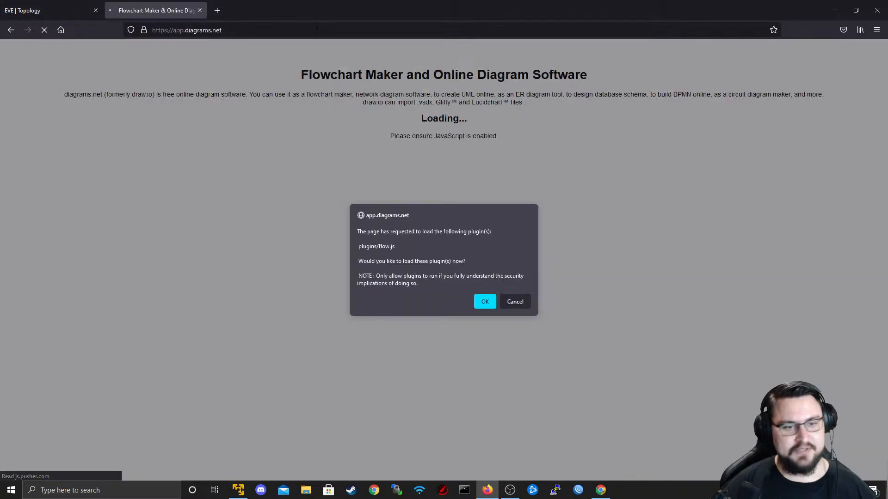
{"action": "left_click", "coordinate": [483, 303]}
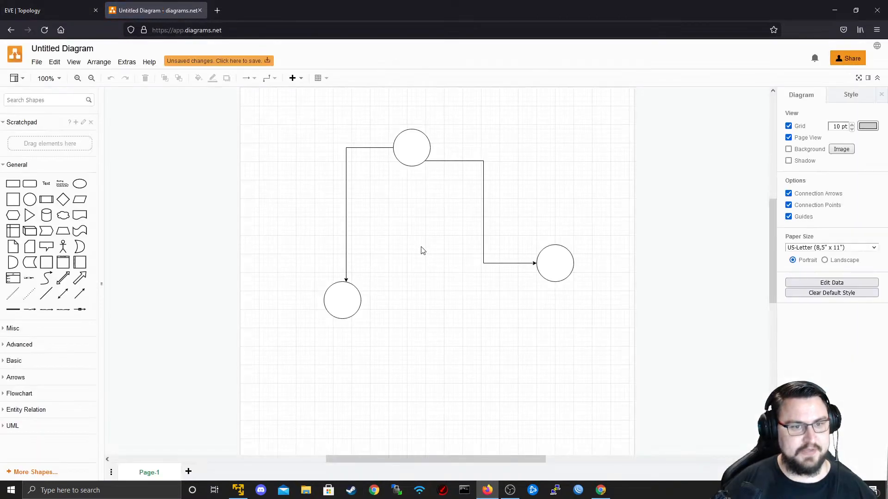
{"action": "left_click_drag", "start_coordinate": [590, 363], "coordinate": [243, 90]}
{"action": "key", "text": "Delete"}
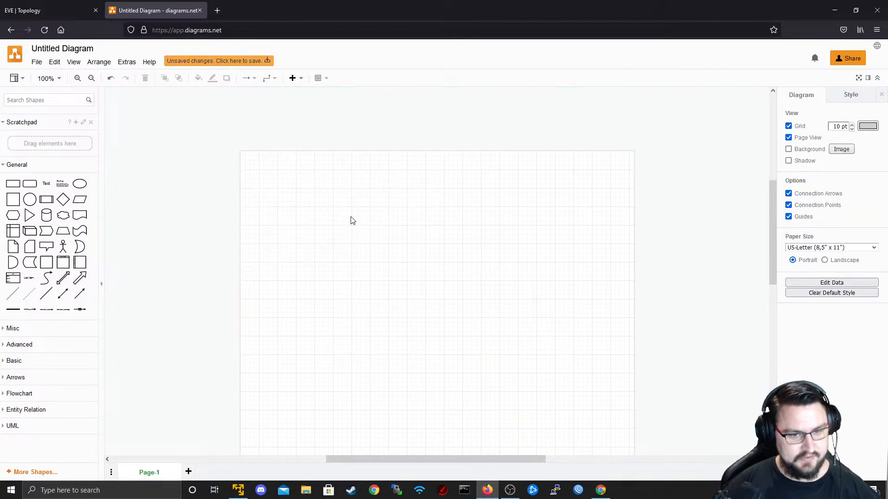
- Add the Cisco 19 shape libraries and expand the Cisco 19 Routing WAN shapes
{"action": "left_click", "coordinate": [46, 471]}
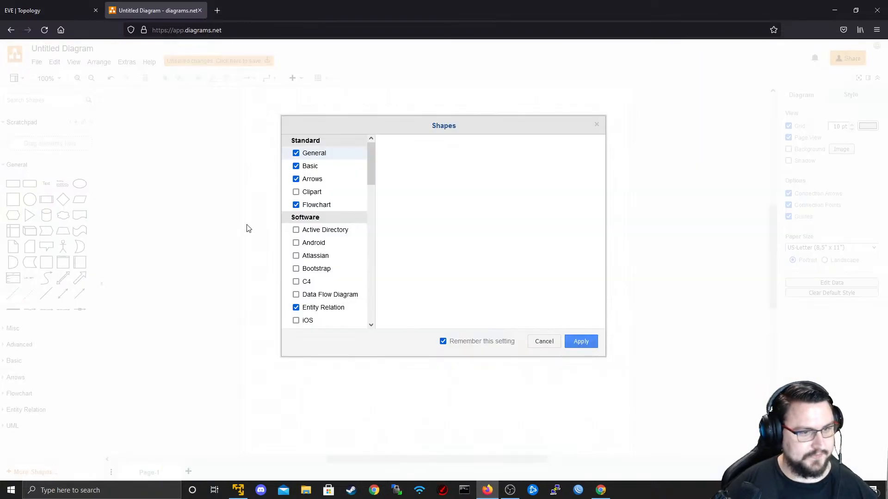
{"action": "scroll", "coordinate": [329, 242], "scroll_direction": "down", "scroll_amount": 6}
{"action": "scroll", "coordinate": [295, 253], "scroll_direction": "down", "scroll_amount": 3}
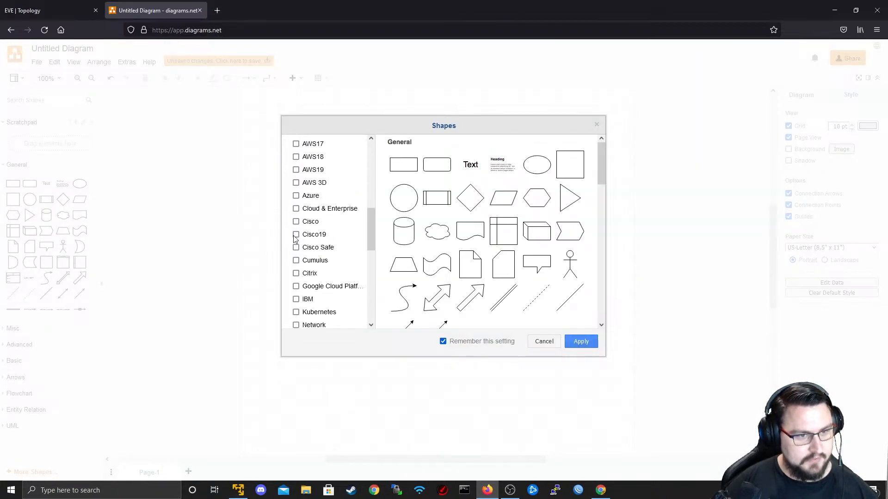
{"action": "left_click", "coordinate": [565, 344]}
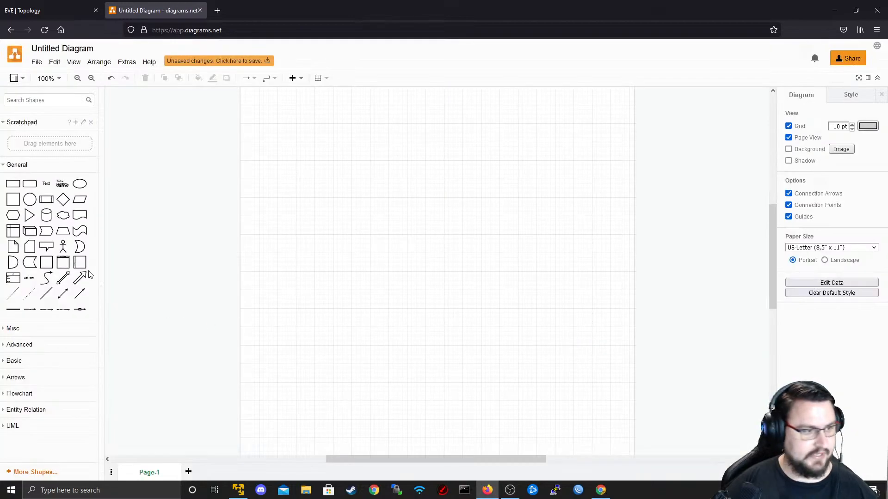
{"action": "left_click", "coordinate": [44, 472]}
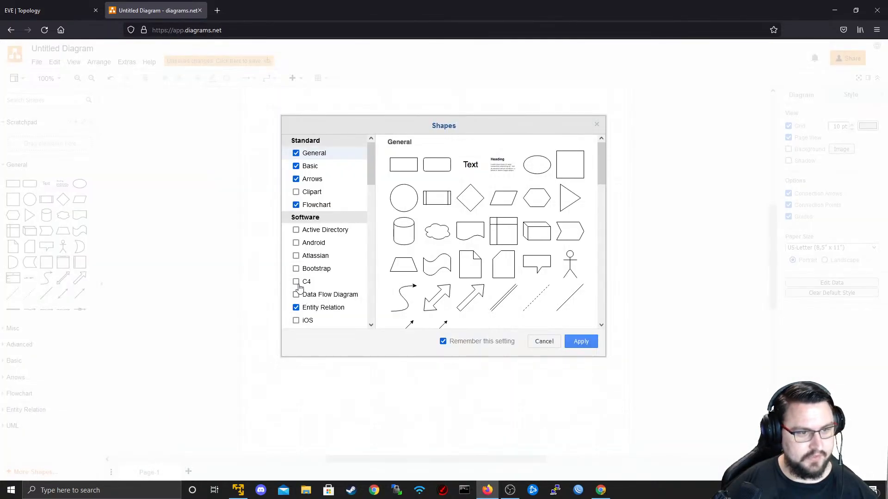
{"action": "scroll", "coordinate": [304, 277], "scroll_direction": "down", "scroll_amount": 9}
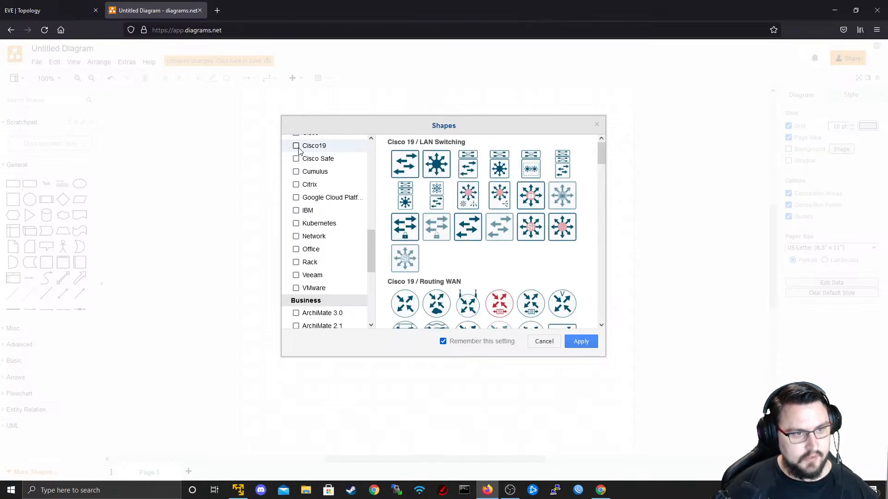
{"action": "left_click", "coordinate": [581, 343]}
{"action": "right_click", "coordinate": [406, 236]}
{"action": "left_click", "coordinate": [384, 222]}
{"action": "scroll", "coordinate": [23, 213], "scroll_direction": "down", "scroll_amount": 3}
{"action": "scroll", "coordinate": [51, 411], "scroll_direction": "down", "scroll_amount": 1}
{"action": "left_click", "coordinate": [34, 328]}
- Place a Cisco router shape on the page and paste copies of it
{"action": "left_click", "coordinate": [18, 347]}
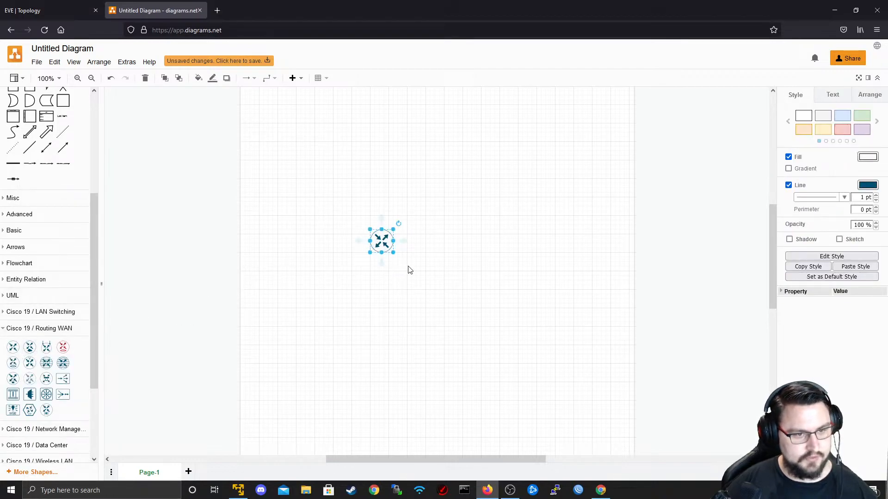
{"action": "left_click", "coordinate": [437, 294]}
{"action": "left_click_drag", "start_coordinate": [382, 240], "coordinate": [439, 191]}
{"action": "key", "text": "ctrl+v"}
{"action": "left_click_drag", "start_coordinate": [397, 253], "coordinate": [508, 325]}
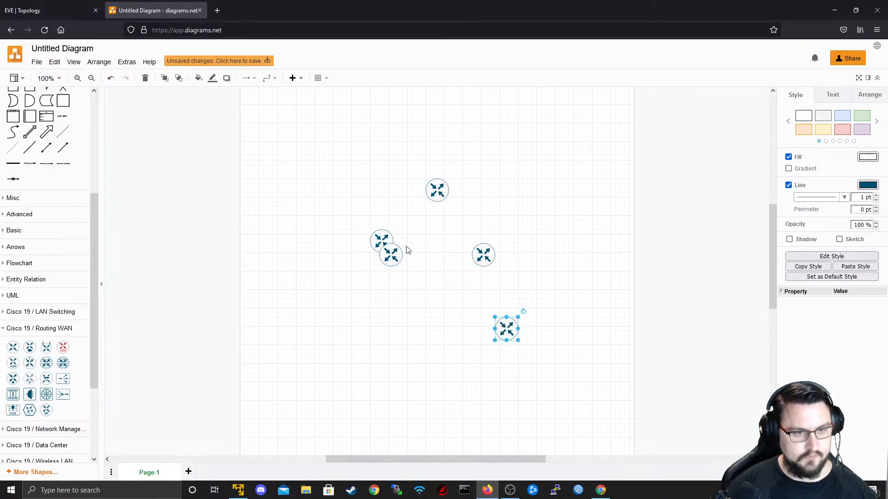
{"action": "left_click_drag", "start_coordinate": [430, 202], "coordinate": [429, 294]}
{"action": "left_click_drag", "start_coordinate": [378, 246], "coordinate": [366, 320]}
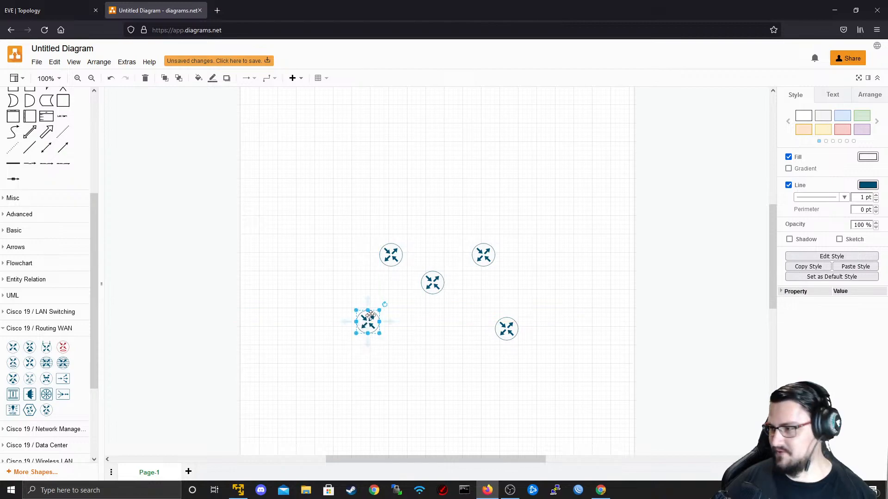
- Arrange the five routers as two on top, one centred and two aligned below
{"action": "left_click_drag", "start_coordinate": [401, 227], "coordinate": [324, 361]}
{"action": "left_click_drag", "start_coordinate": [403, 191], "coordinate": [339, 383]}
{"action": "left_click_drag", "start_coordinate": [391, 257], "coordinate": [377, 257]}
{"action": "mouse_move", "coordinate": [486, 261]}
{"action": "left_mouse_down"}
{"action": "mouse_move", "coordinate": [504, 265]}
{"action": "mouse_move", "coordinate": [494, 262]}
{"action": "left_mouse_up"}
{"action": "left_click_drag", "start_coordinate": [502, 334], "coordinate": [493, 329]}
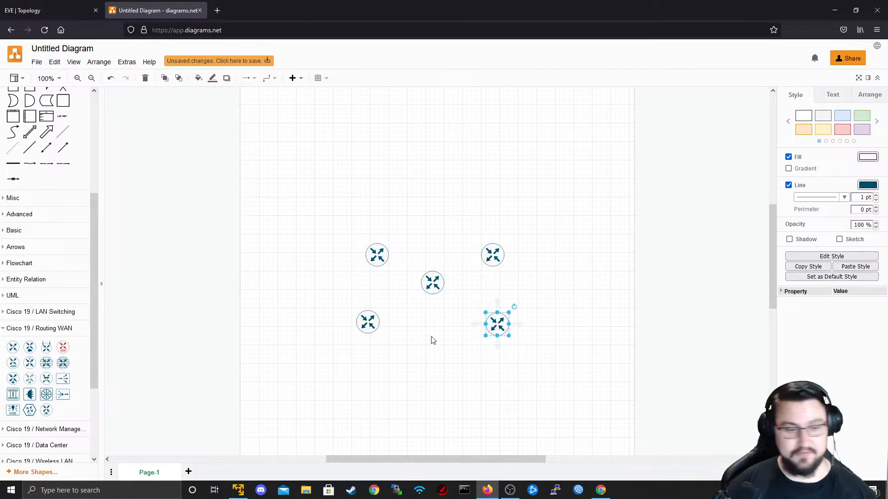
{"action": "mouse_move", "coordinate": [360, 317]}
{"action": "left_mouse_down"}
{"action": "mouse_move", "coordinate": [351, 337]}
{"action": "mouse_move", "coordinate": [370, 329]}
{"action": "left_mouse_up"}
{"action": "left_click_drag", "start_coordinate": [426, 293], "coordinate": [430, 294]}
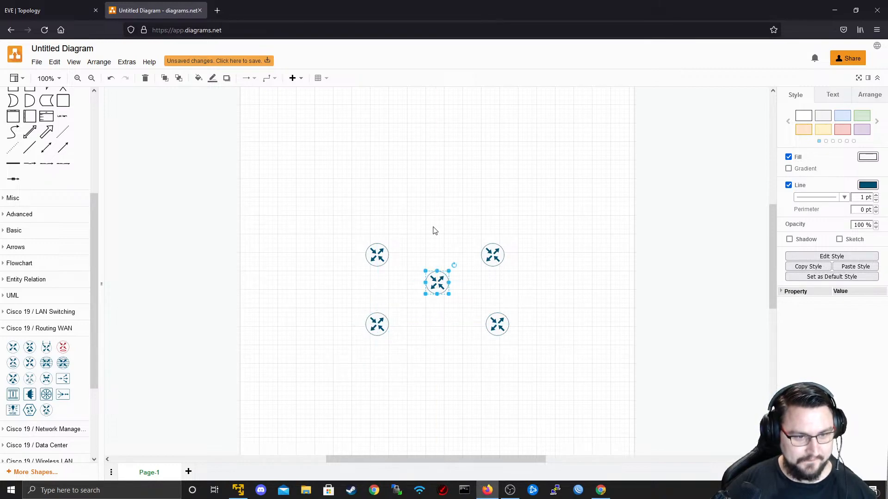
{"action": "left_click", "coordinate": [434, 234]}
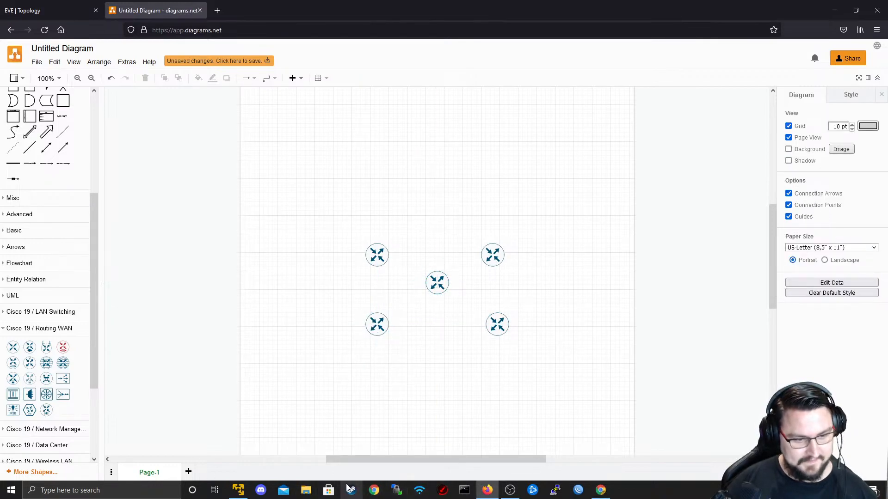
- Open File Explorer at Quick access and move its window onto the other monitor
{"action": "left_click", "coordinate": [306, 490]}
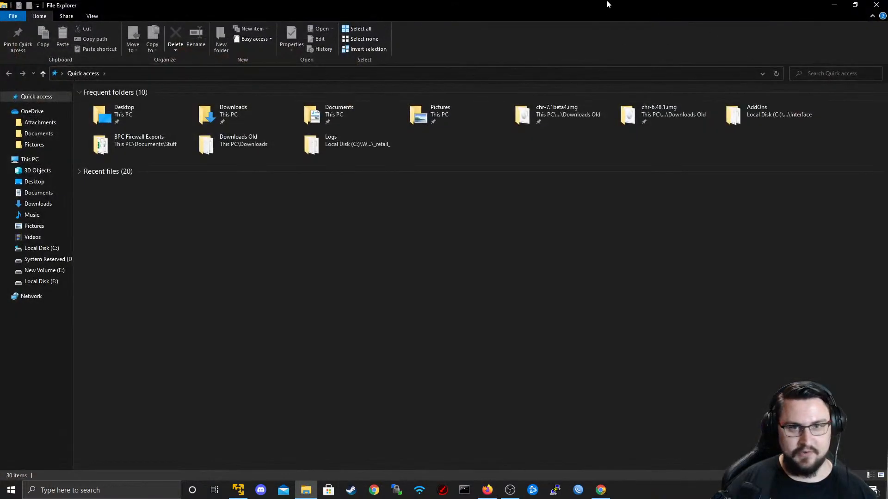
{"action": "left_click_drag", "start_coordinate": [609, 5], "coordinate": [887, 5]}
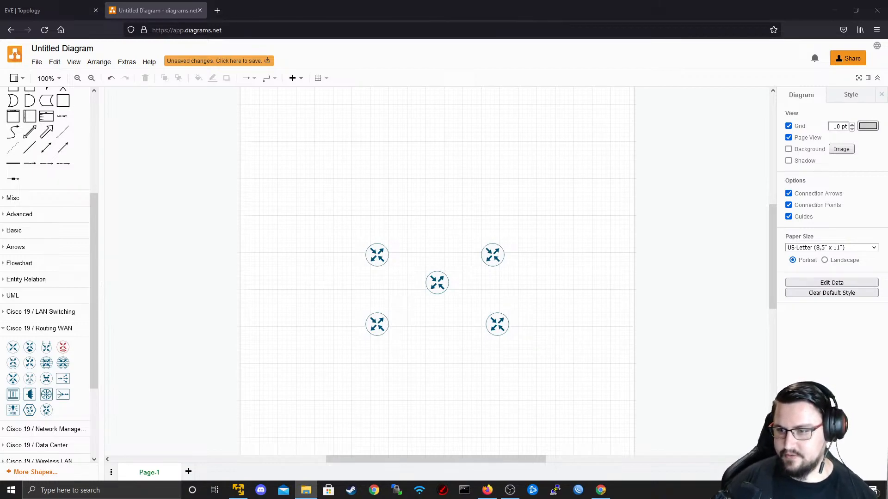
- Drop the cloud image file into the diagram at Actual Size, sized and placed above the routers
{"action": "left_click_drag", "start_coordinate": [887, 259], "coordinate": [436, 304]}
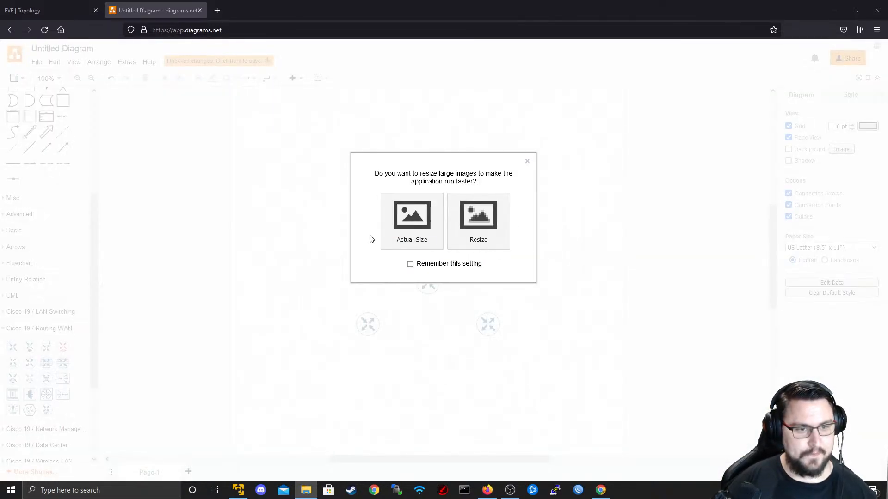
{"action": "left_click", "coordinate": [413, 238]}
{"action": "scroll", "coordinate": [428, 215], "scroll_direction": "down", "scroll_amount": 5}
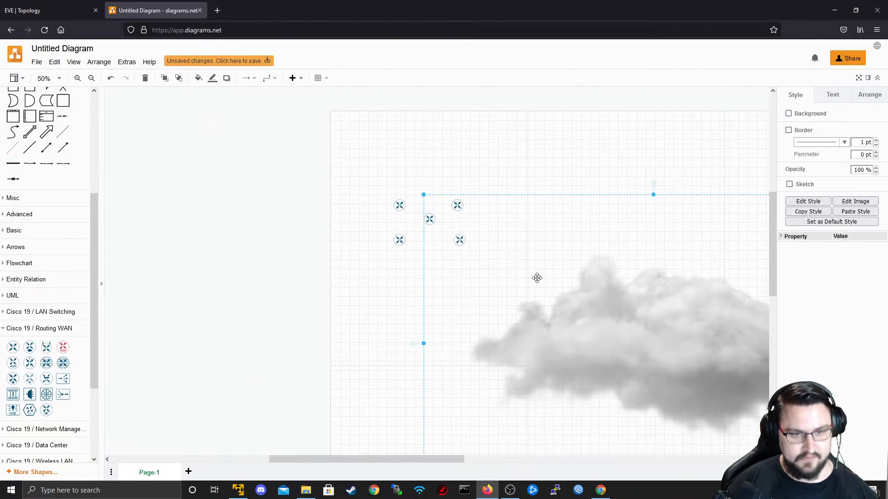
{"action": "left_click_drag", "start_coordinate": [423, 194], "coordinate": [498, 238]}
{"action": "left_click_drag", "start_coordinate": [555, 270], "coordinate": [441, 154]}
{"action": "left_click_drag", "start_coordinate": [385, 121], "coordinate": [403, 134]}
{"action": "scroll", "coordinate": [426, 170], "scroll_direction": "up", "scroll_amount": 2}
{"action": "left_click_drag", "start_coordinate": [450, 166], "coordinate": [423, 180]}
{"action": "scroll", "coordinate": [443, 173], "scroll_direction": "up", "scroll_amount": 2}
{"action": "left_click", "coordinate": [421, 213]}
{"action": "left_click", "coordinate": [455, 234]}
{"action": "scroll", "coordinate": [363, 251], "scroll_direction": "up", "scroll_amount": 2}
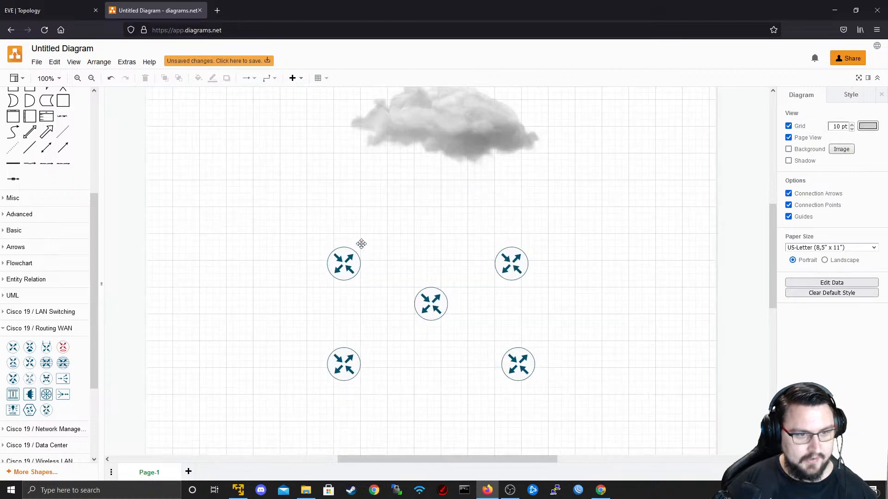
- Draw arrows from the upper-left, middle and right routers up to the cloud
{"action": "left_click_drag", "start_coordinate": [347, 248], "coordinate": [383, 193]}
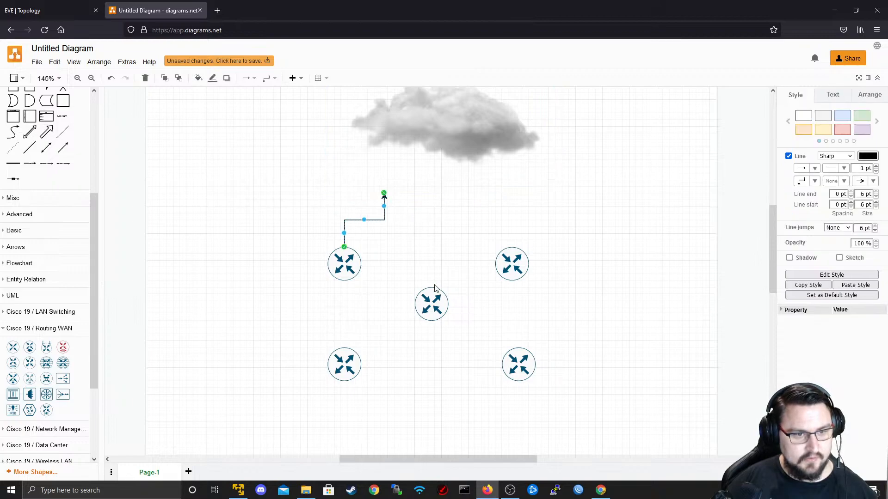
{"action": "left_click_drag", "start_coordinate": [432, 277], "coordinate": [440, 193]}
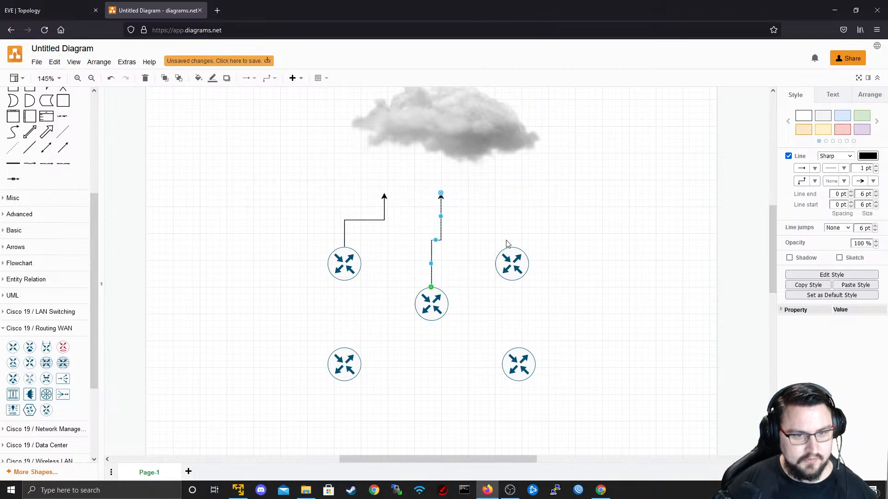
{"action": "left_click_drag", "start_coordinate": [514, 248], "coordinate": [498, 194]}
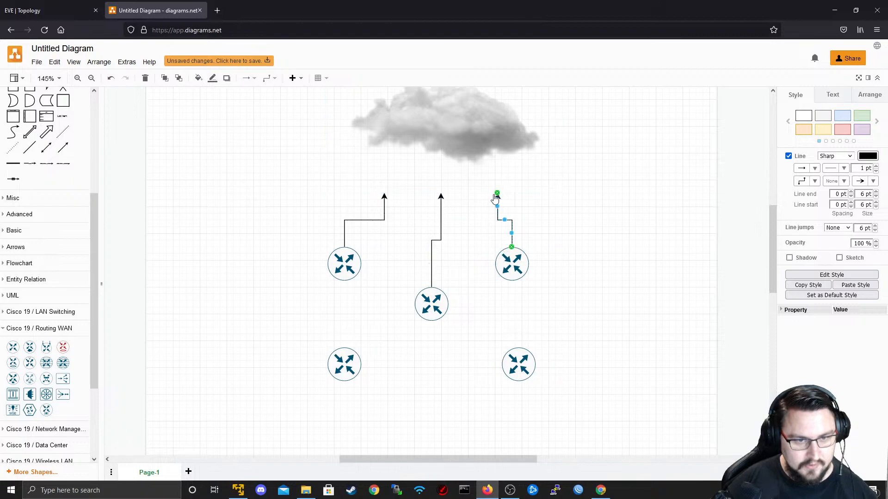
{"action": "scroll", "coordinate": [369, 286], "scroll_direction": "down", "scroll_amount": 1}
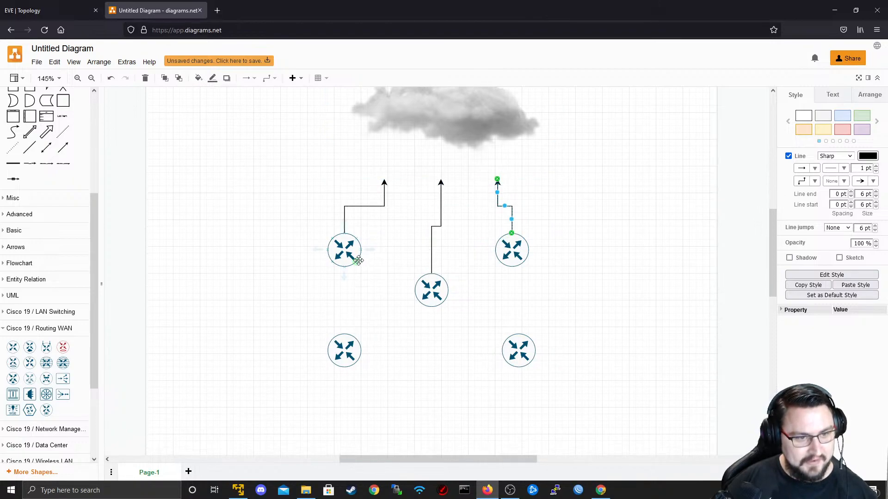
- Connect the left router to the middle router and each bottom router to the router above it
{"action": "left_click_drag", "start_coordinate": [357, 264], "coordinate": [494, 255]}
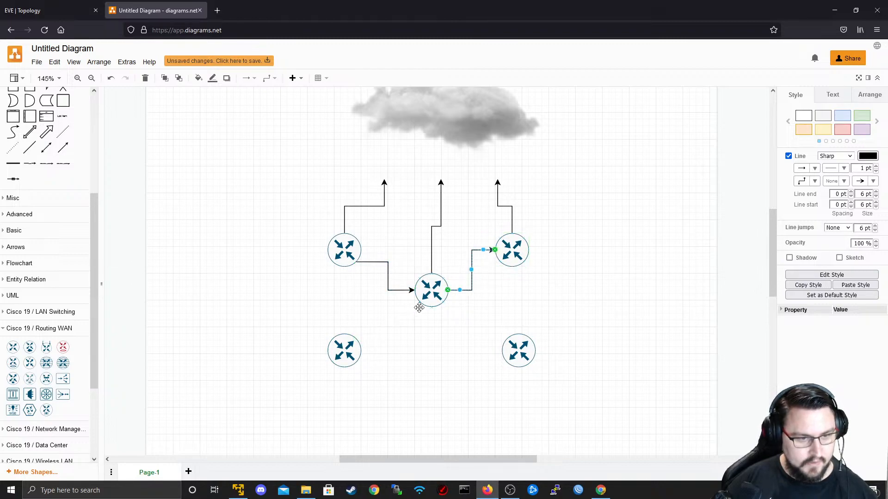
{"action": "left_click_drag", "start_coordinate": [345, 334], "coordinate": [346, 268]}
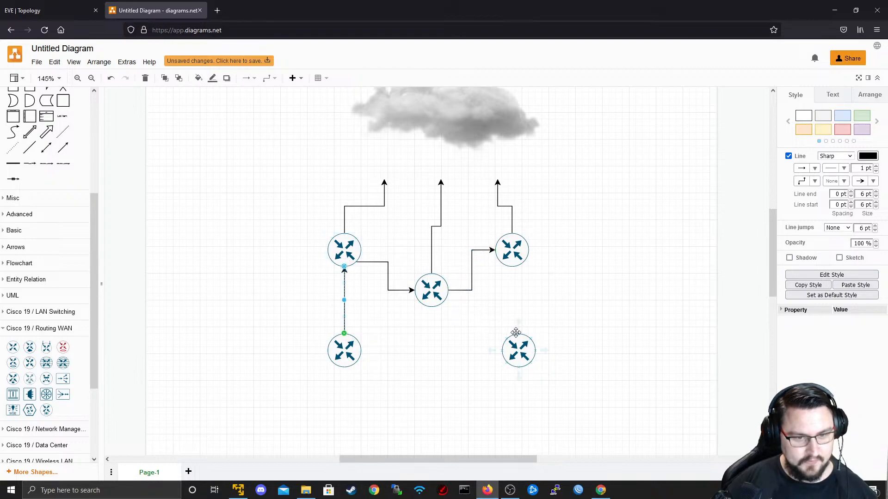
{"action": "left_click_drag", "start_coordinate": [515, 323], "coordinate": [515, 267]}
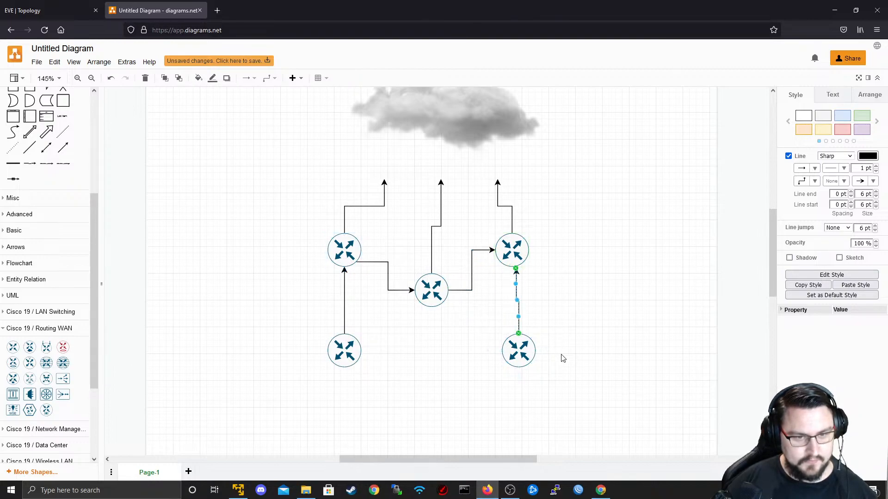
{"action": "scroll", "coordinate": [470, 251], "scroll_direction": "down", "scroll_amount": 1}
{"action": "scroll", "coordinate": [458, 228], "scroll_direction": "down", "scroll_amount": 2}
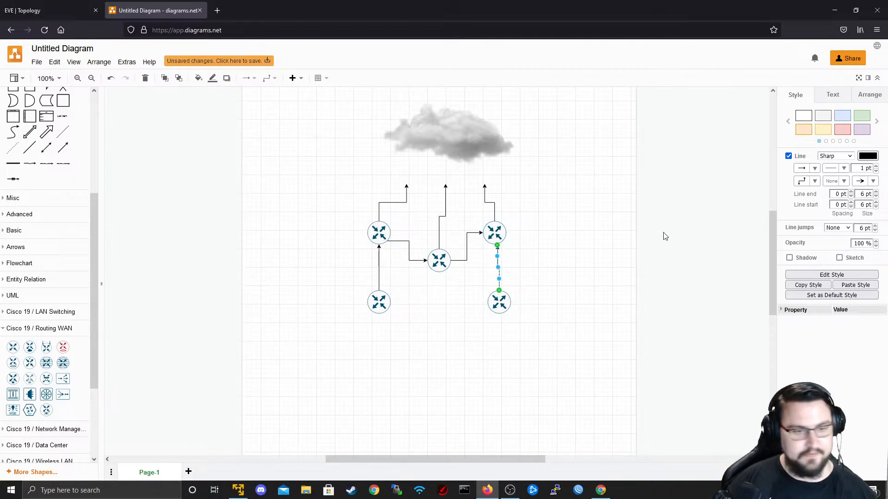
{"action": "left_click", "coordinate": [525, 272]}
- Check the installed plugins list for the flow.js plugin, closing it without changes
{"action": "scroll", "coordinate": [525, 271], "scroll_direction": "up", "scroll_amount": 3}
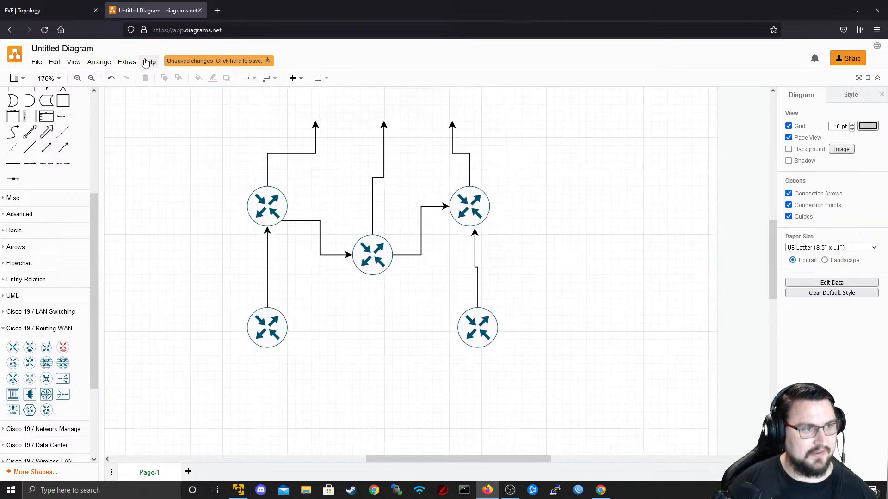
{"action": "left_click", "coordinate": [127, 63]}
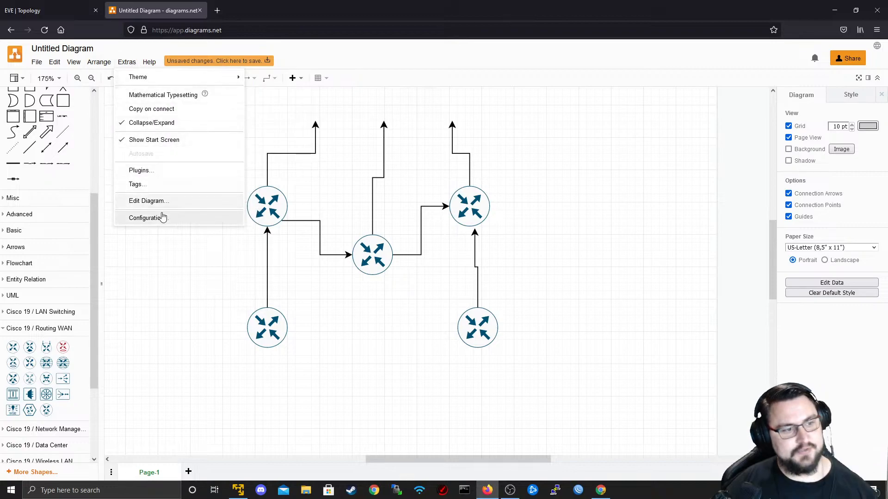
{"action": "left_click", "coordinate": [153, 171]}
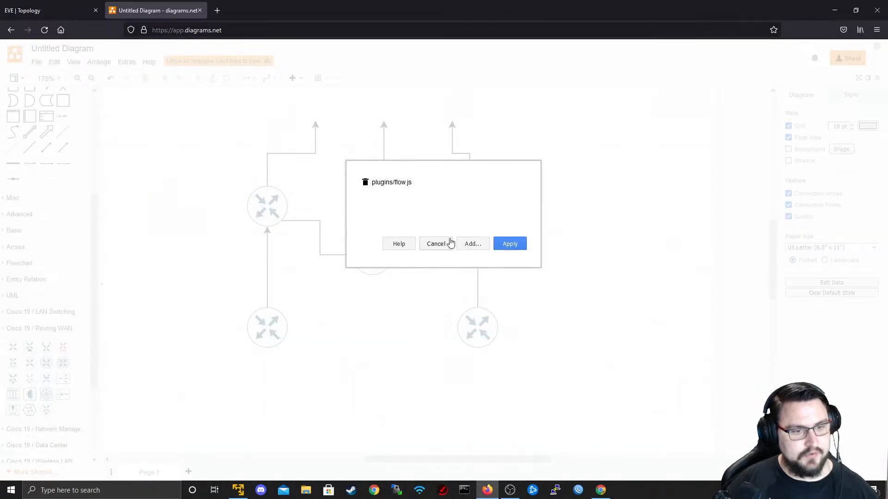
{"action": "left_click_drag", "start_coordinate": [397, 183], "coordinate": [414, 185]}
{"action": "left_click", "coordinate": [436, 244]}
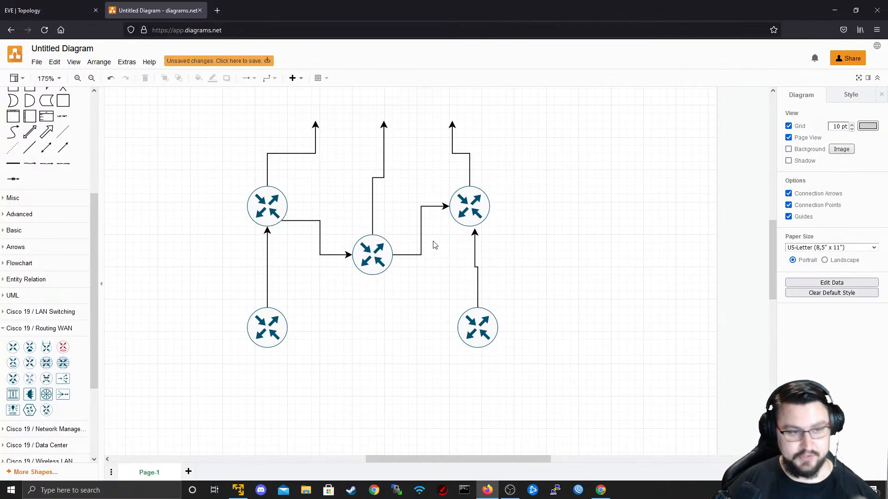
{"action": "scroll", "coordinate": [376, 239], "scroll_direction": "up", "scroll_amount": 3}
{"action": "scroll", "coordinate": [380, 230], "scroll_direction": "down", "scroll_amount": 5}
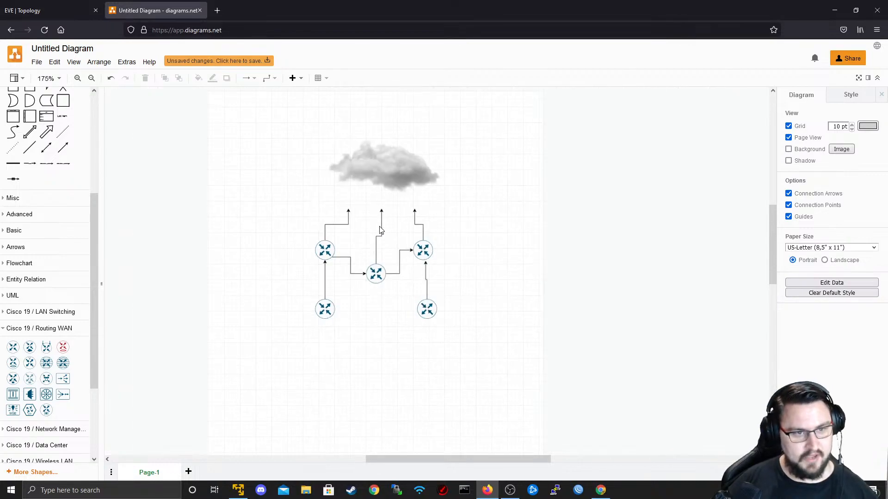
{"action": "scroll", "coordinate": [376, 233], "scroll_direction": "up", "scroll_amount": 2}
- Turn on flow animation for the three upward arrows to the cloud
{"action": "right_click", "coordinate": [337, 216]}
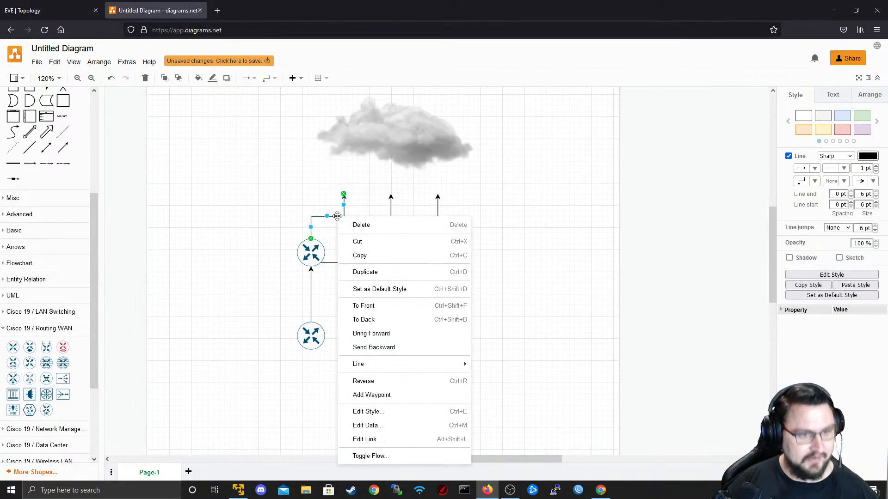
{"action": "left_click", "coordinate": [391, 454]}
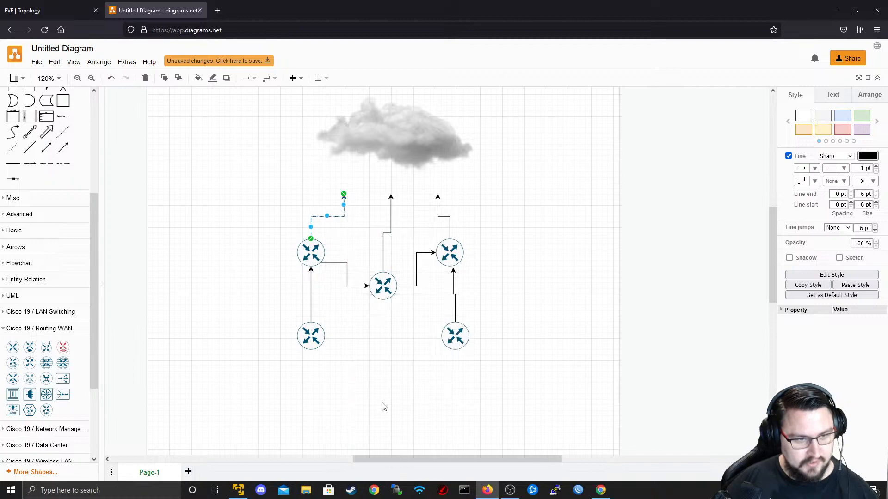
{"action": "left_click", "coordinate": [365, 248]}
{"action": "right_click", "coordinate": [389, 231]}
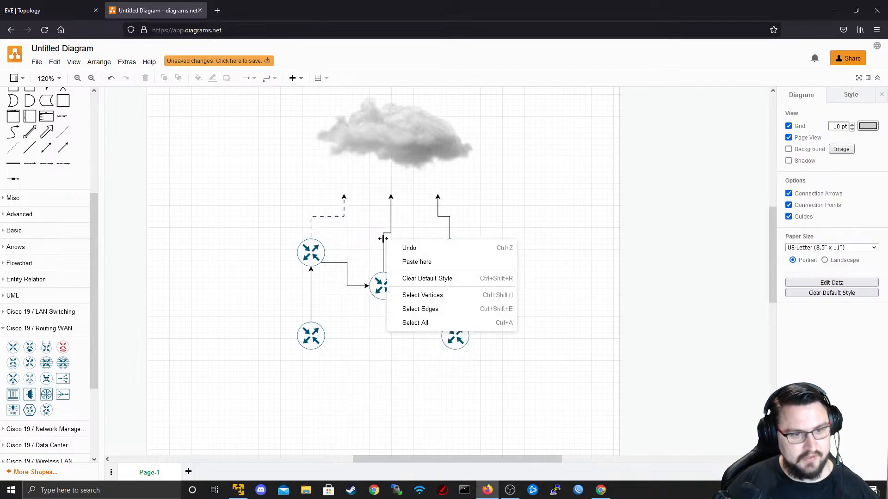
{"action": "right_click", "coordinate": [385, 233]}
{"action": "left_click", "coordinate": [430, 474]}
{"action": "right_click", "coordinate": [438, 217]}
{"action": "right_click", "coordinate": [438, 217]}
{"action": "left_click", "coordinate": [480, 455]}
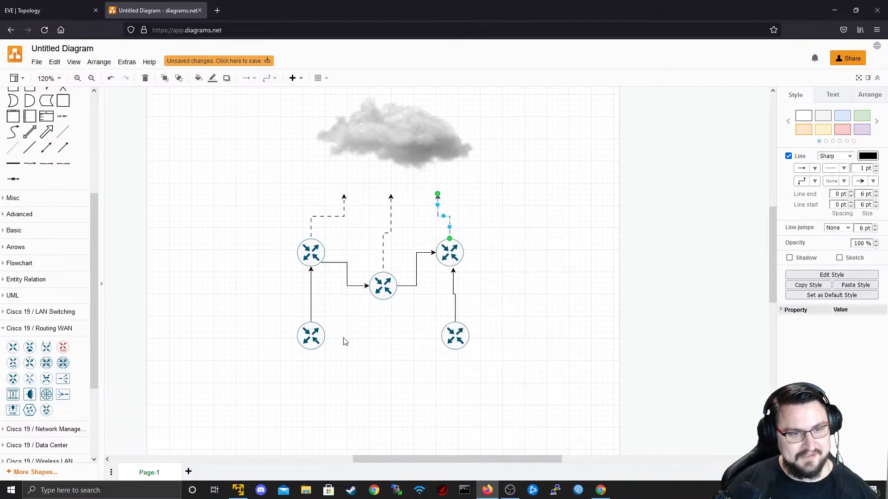
- Animate the bottom-left link as a flow, ending with the animation on
{"action": "right_click", "coordinate": [311, 285]}
{"action": "left_click", "coordinate": [375, 468]}
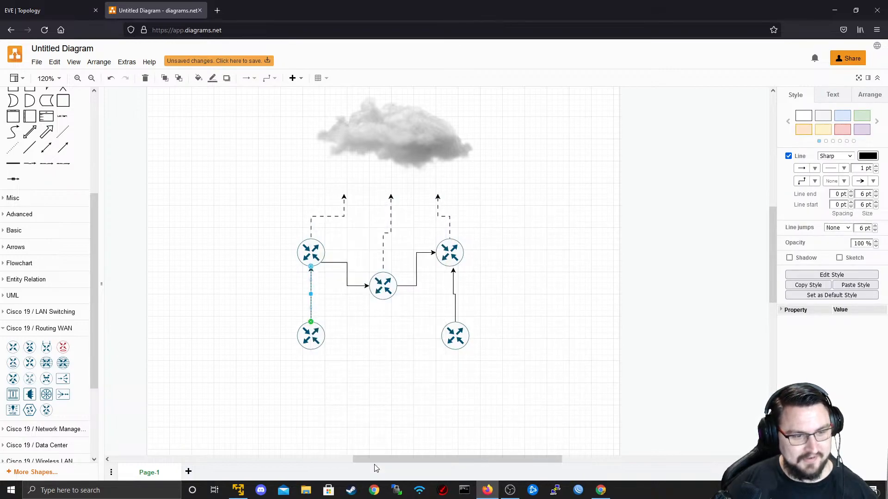
{"action": "right_click", "coordinate": [311, 317]}
{"action": "left_click", "coordinate": [331, 459]}
{"action": "right_click", "coordinate": [312, 300]}
{"action": "left_click", "coordinate": [298, 306]}
{"action": "right_click", "coordinate": [306, 299]}
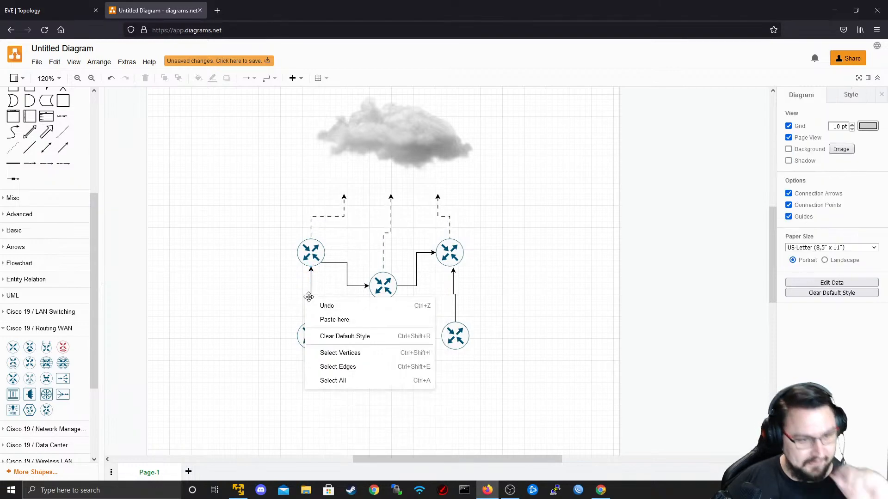
{"action": "right_click", "coordinate": [311, 298]}
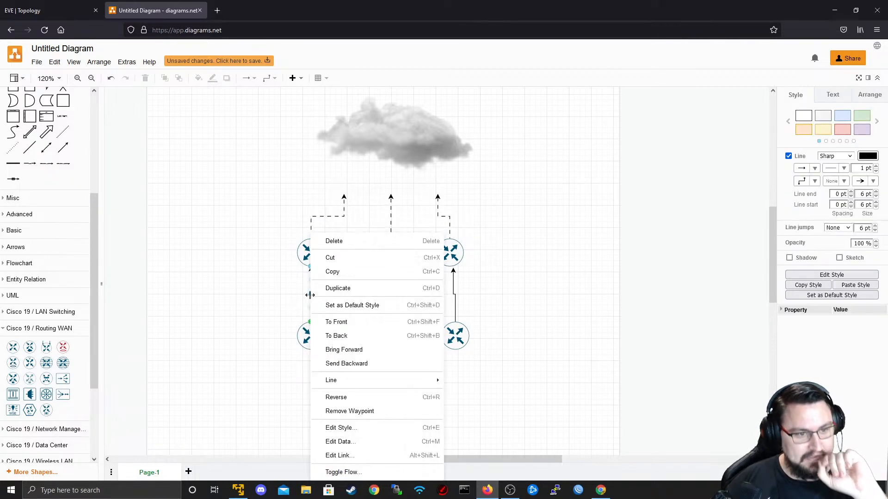
{"action": "left_click", "coordinate": [359, 474]}
- Animate the left-to-middle, middle-to-right and bottom-right links as flows
{"action": "left_click", "coordinate": [334, 263]}
{"action": "right_click", "coordinate": [336, 265]}
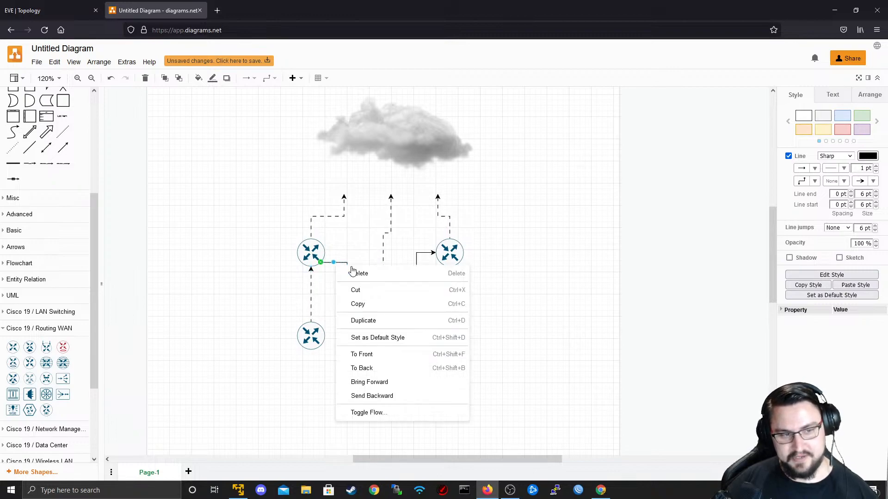
{"action": "left_click", "coordinate": [389, 417]}
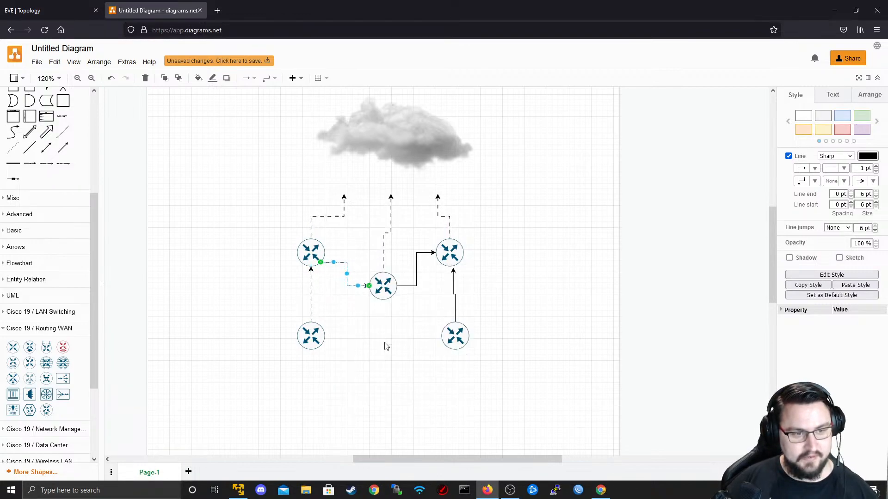
{"action": "right_click", "coordinate": [403, 287]}
{"action": "left_click", "coordinate": [461, 471]}
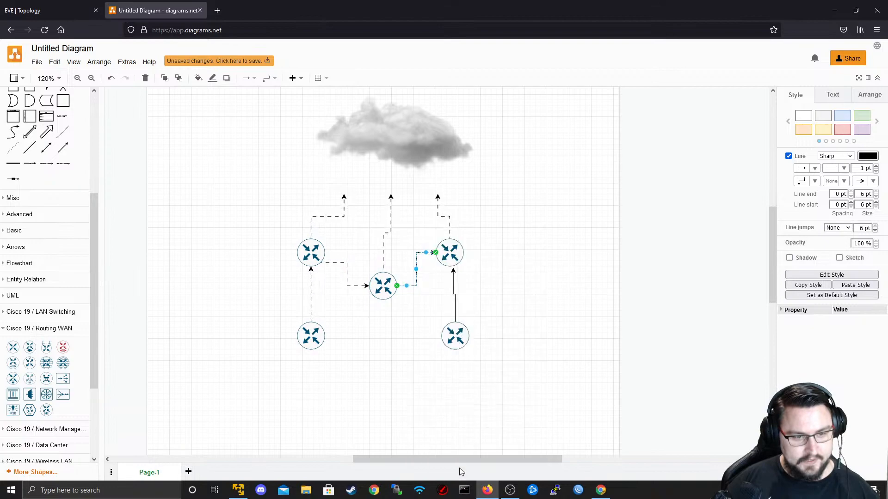
{"action": "right_click", "coordinate": [455, 308]}
{"action": "left_click", "coordinate": [498, 470]}
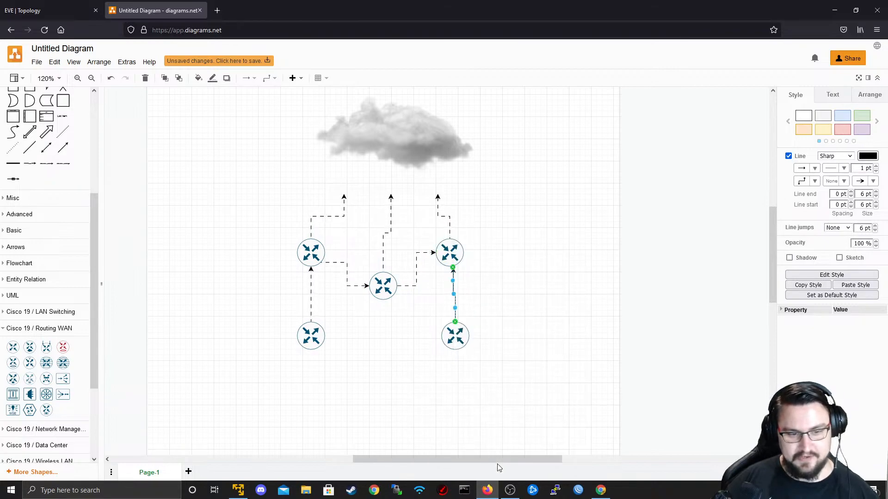
{"action": "left_click", "coordinate": [488, 323]}
- Turn on flow animation for the right-hand vertical connector and deselect it
{"action": "right_click", "coordinate": [455, 300]}
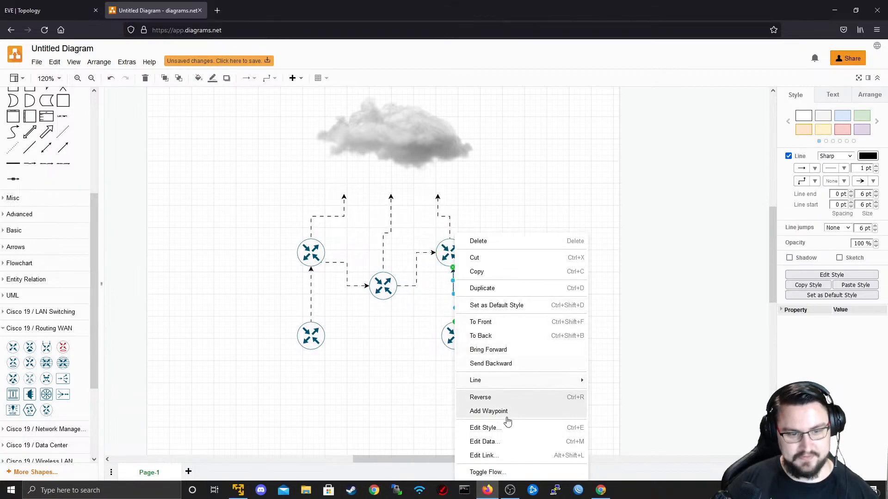
{"action": "left_click", "coordinate": [500, 472]}
{"action": "left_click", "coordinate": [501, 323]}
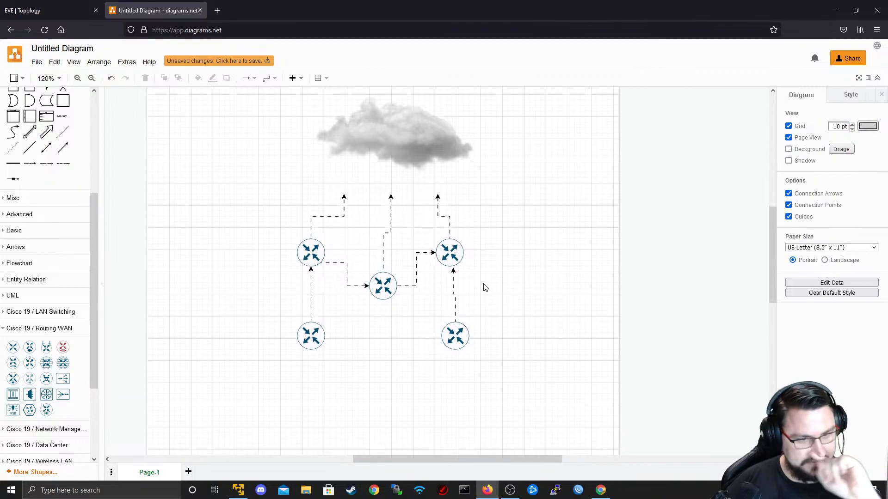
{"action": "scroll", "coordinate": [476, 272], "scroll_direction": "down", "scroll_amount": 1}
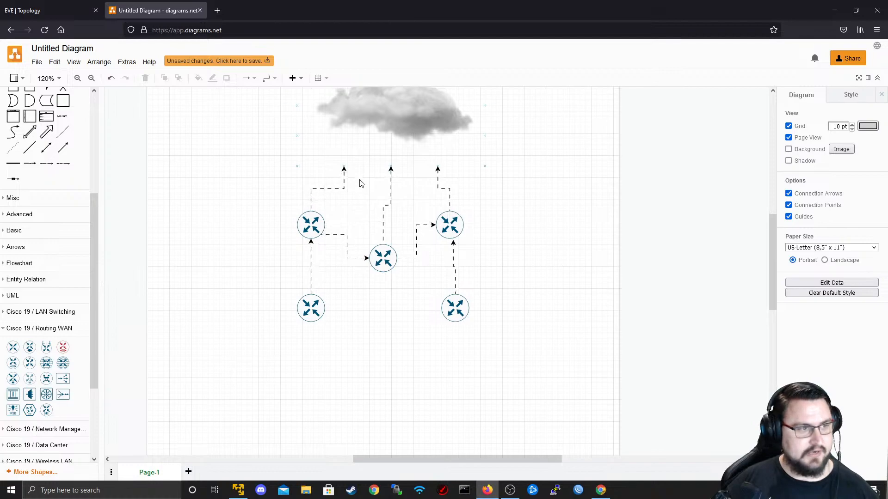
{"action": "left_click", "coordinate": [74, 9]}
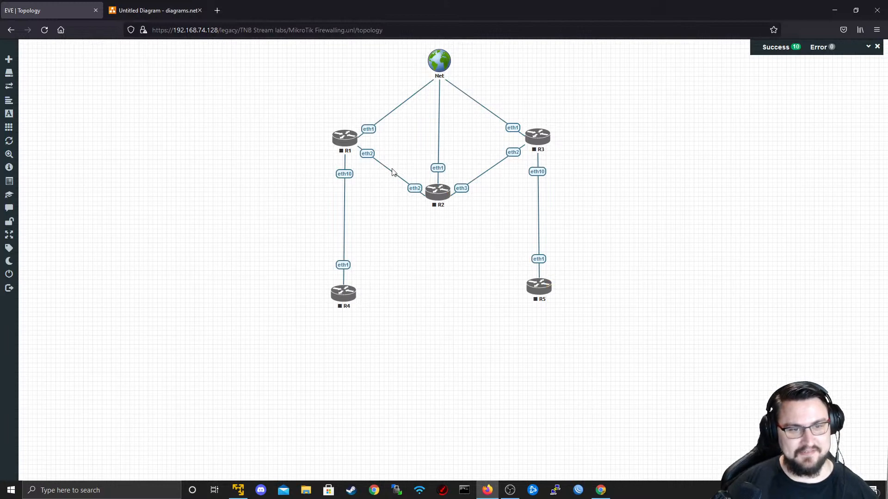
- Select routers R1–R5 together and start them all
{"action": "left_click_drag", "start_coordinate": [694, 96], "coordinate": [256, 368]}
{"action": "right_click", "coordinate": [355, 306]}
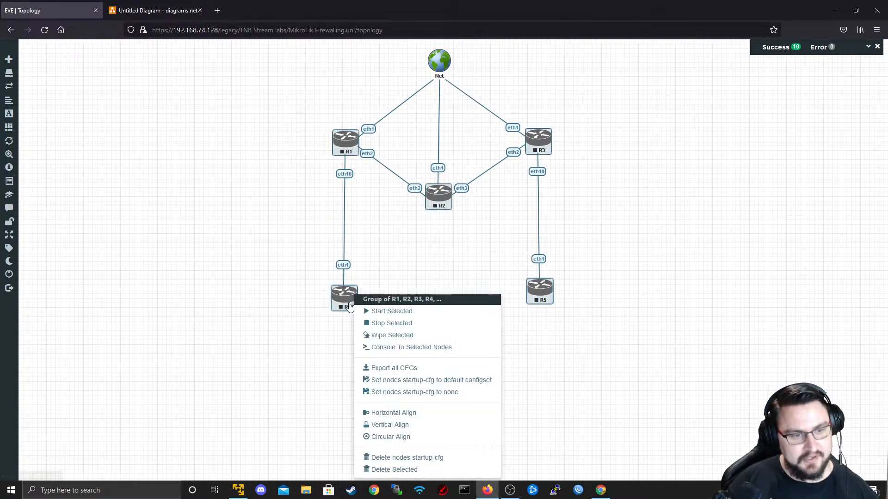
{"action": "left_click", "coordinate": [377, 317]}
- Add a text label reading 10.0.0.0/30 to the topology
{"action": "right_click", "coordinate": [450, 293]}
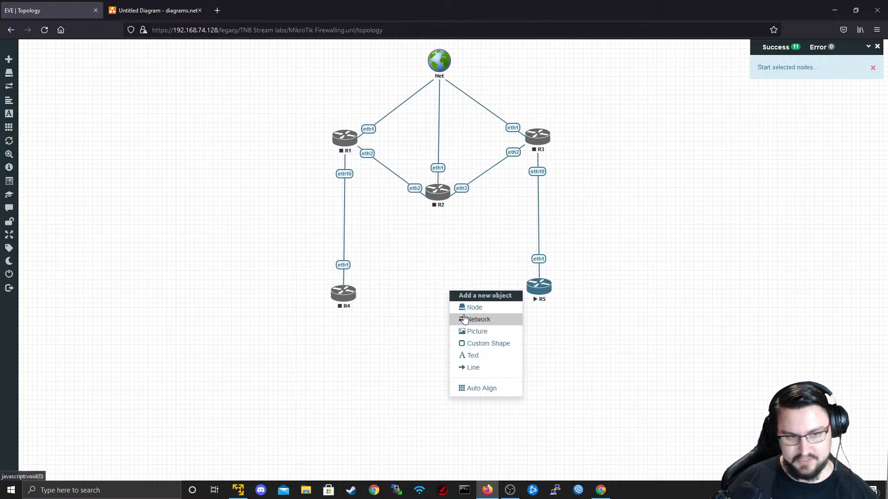
{"action": "left_click", "coordinate": [473, 356]}
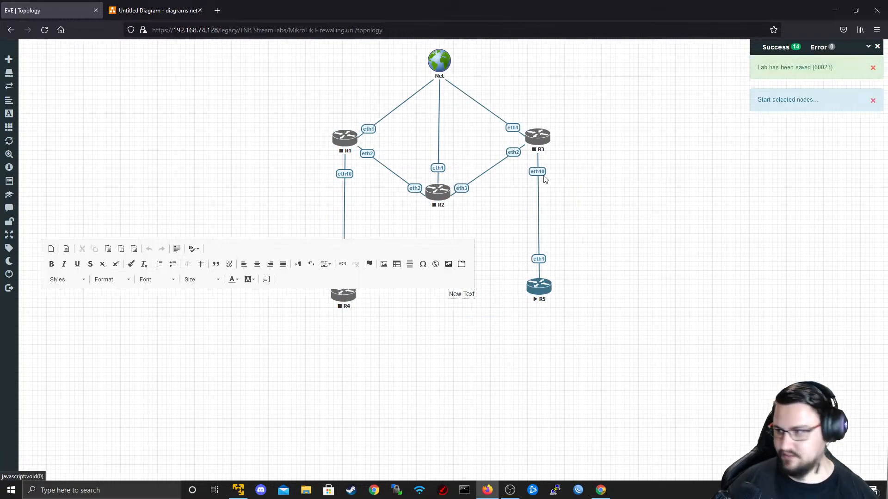
{"action": "triple_click", "coordinate": [459, 296]}
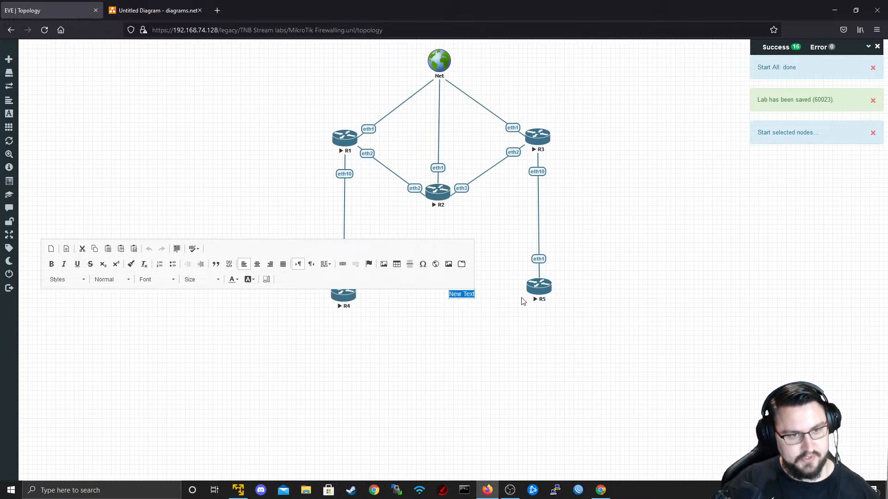
{"action": "type", "text": "10."}
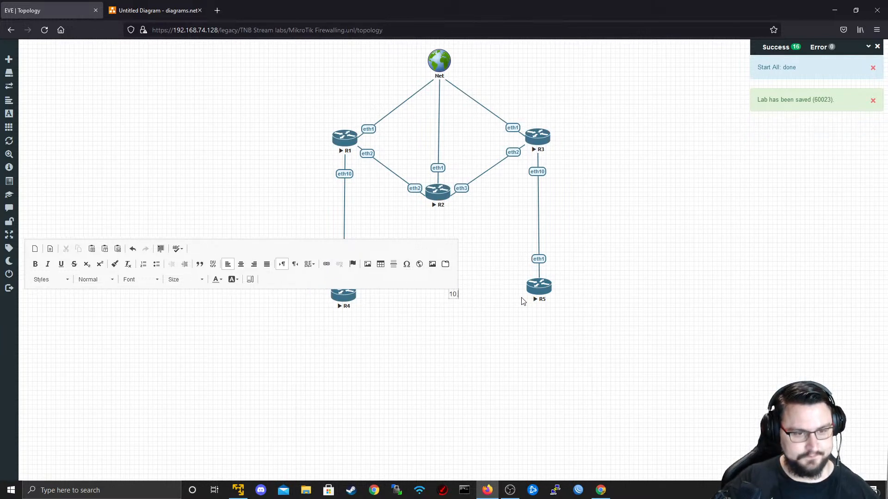
{"action": "type", "text": "0.0.0"}
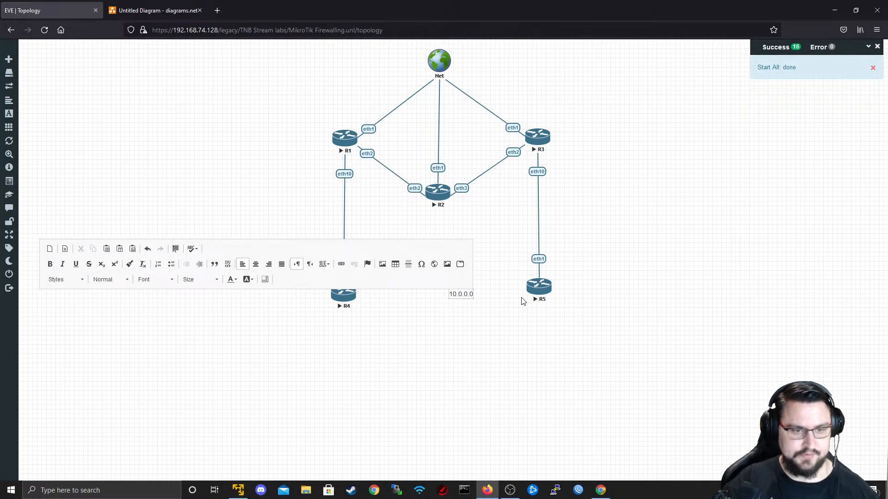
{"action": "type", "text": "/30"}
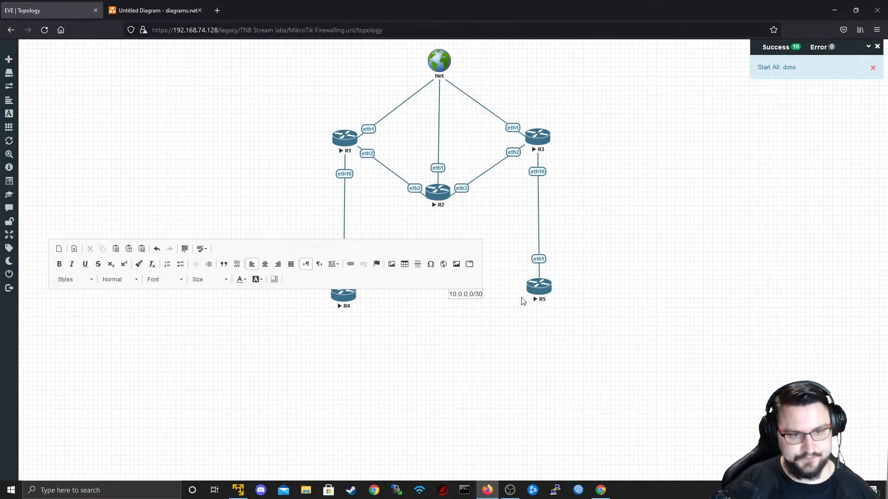
{"action": "left_click", "coordinate": [523, 301]}
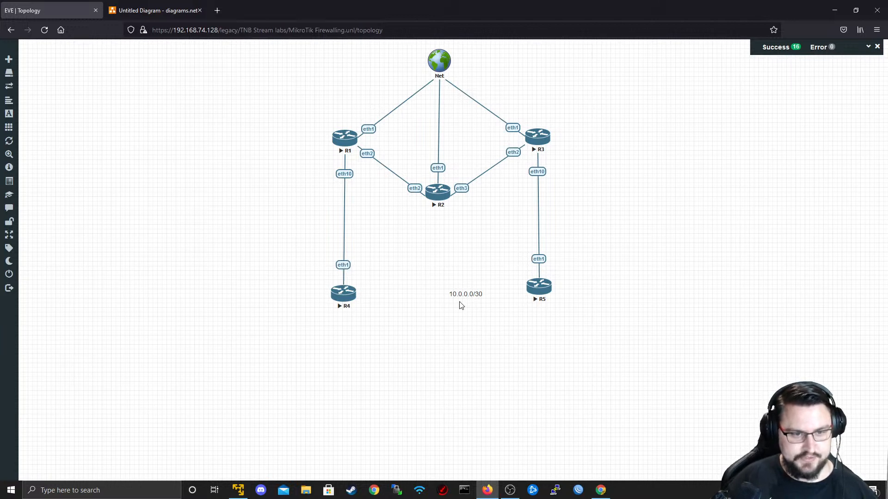
- Move the 10.0.0.0/30 label beside the R1–R2 link
{"action": "left_click_drag", "start_coordinate": [458, 294], "coordinate": [396, 160]}
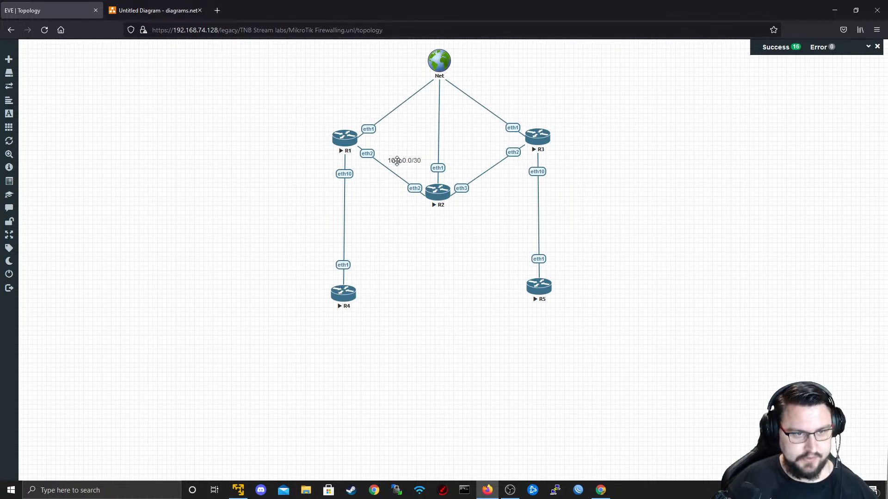
{"action": "double_click", "coordinate": [395, 162]}
{"action": "right_click", "coordinate": [395, 163]}
{"action": "left_click", "coordinate": [398, 192]}
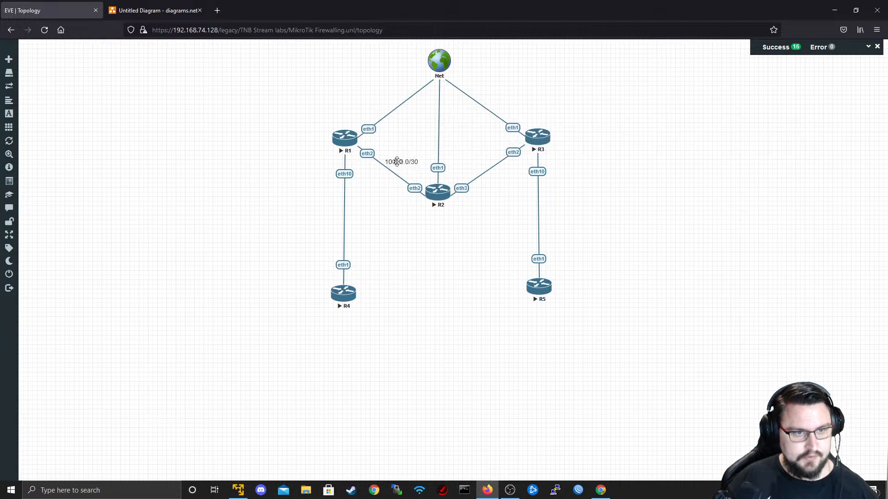
- Duplicate the label and place copies beside the R2–R3, R1–R4 and R3–R5 links
{"action": "right_click", "coordinate": [404, 162]}
{"action": "left_click", "coordinate": [422, 180]}
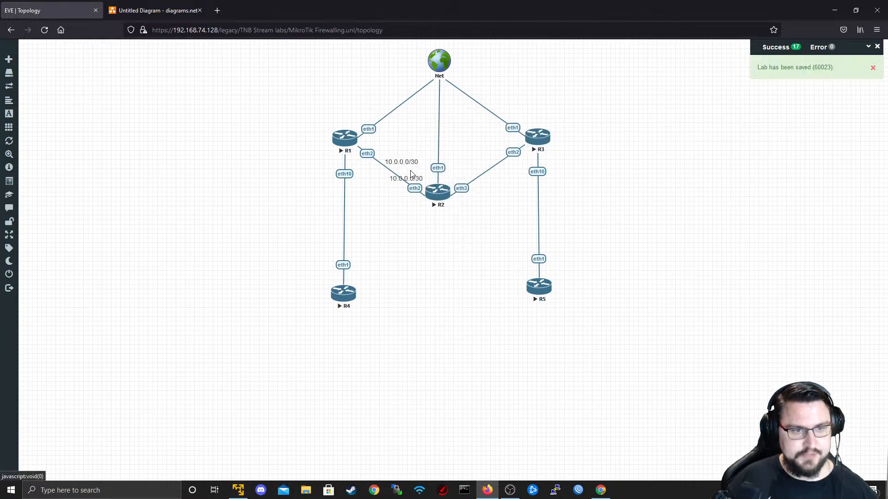
{"action": "left_click_drag", "start_coordinate": [406, 175], "coordinate": [472, 157]}
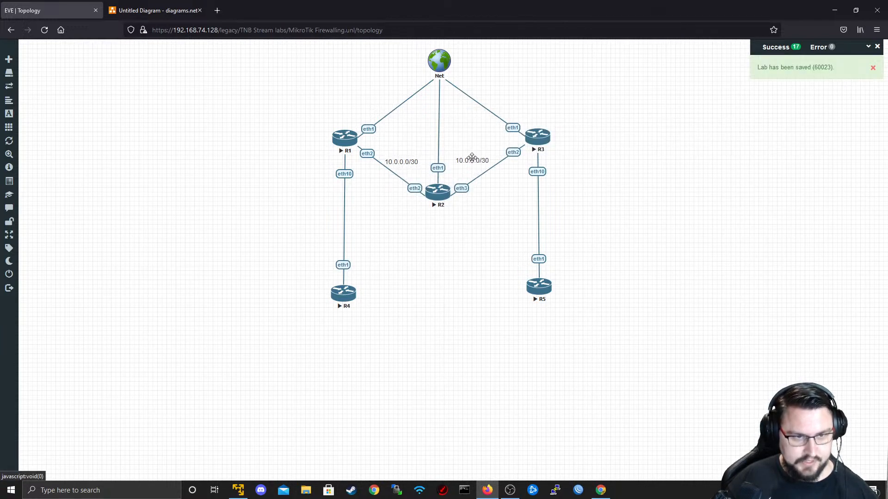
{"action": "right_click", "coordinate": [472, 159]}
{"action": "left_click", "coordinate": [491, 184]}
{"action": "left_click_drag", "start_coordinate": [476, 179], "coordinate": [566, 224]}
{"action": "right_click", "coordinate": [322, 224]}
{"action": "left_click", "coordinate": [354, 242]}
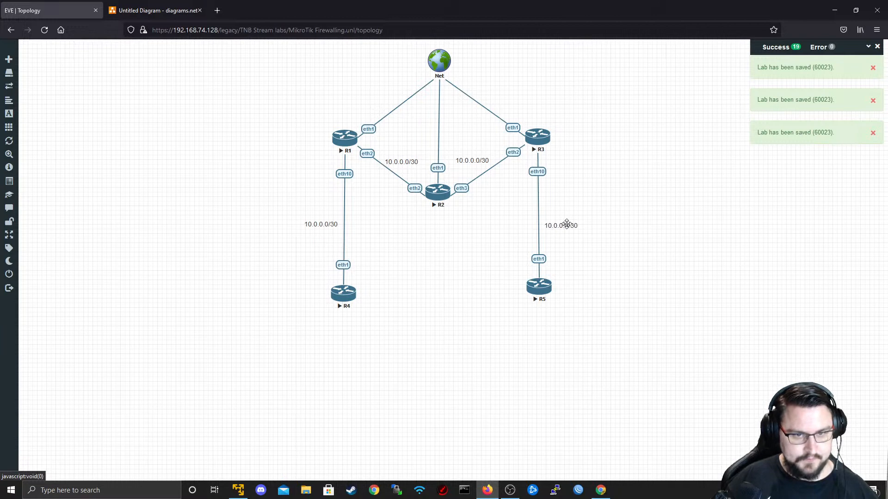
{"action": "left_click_drag", "start_coordinate": [486, 162], "coordinate": [484, 164]}
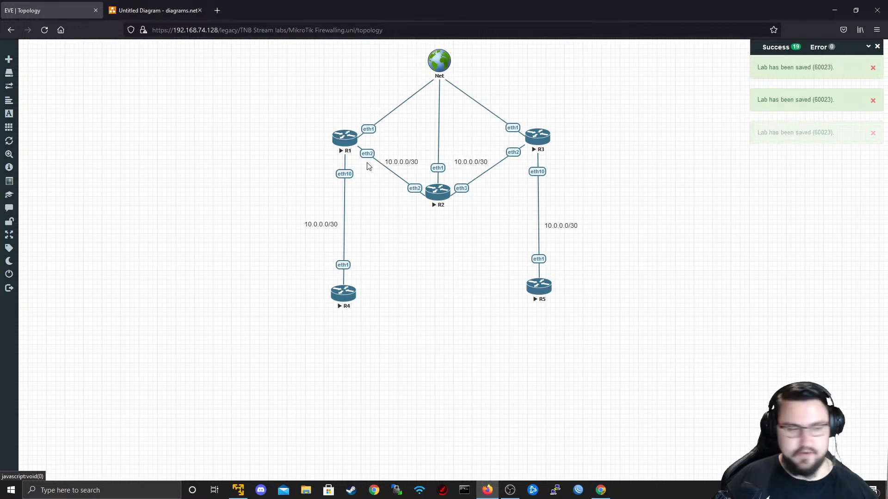
{"action": "double_click", "coordinate": [402, 163]}
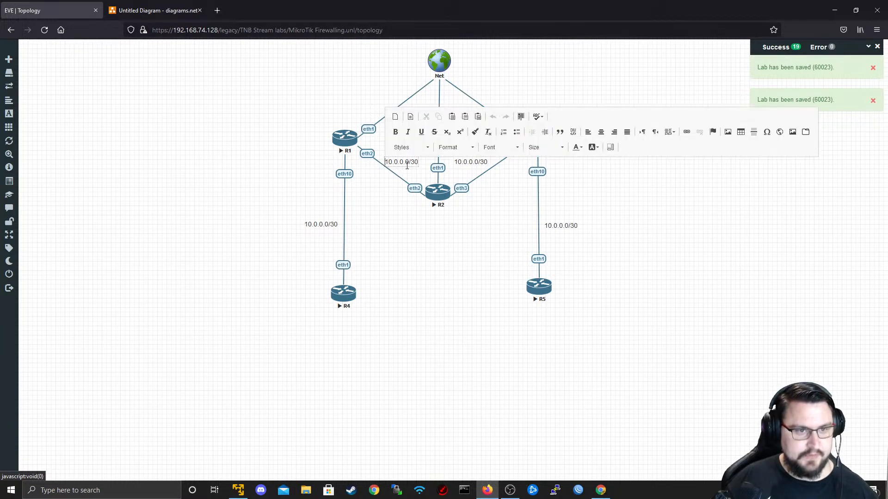
- Renumber the R2–R3, R1–R4 and R3–R5 labels to 10.0.1.0/30, 10.0.2.0/30 and 10.0.3.0/30
{"action": "left_click", "coordinate": [482, 207]}
{"action": "double_click", "coordinate": [474, 157]}
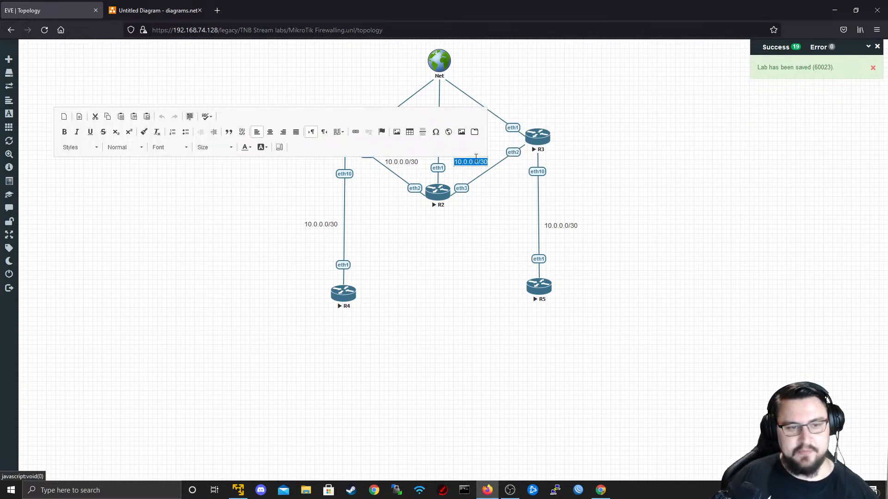
{"action": "key", "text": "BackSpace"}
{"action": "type", "text": "1"}
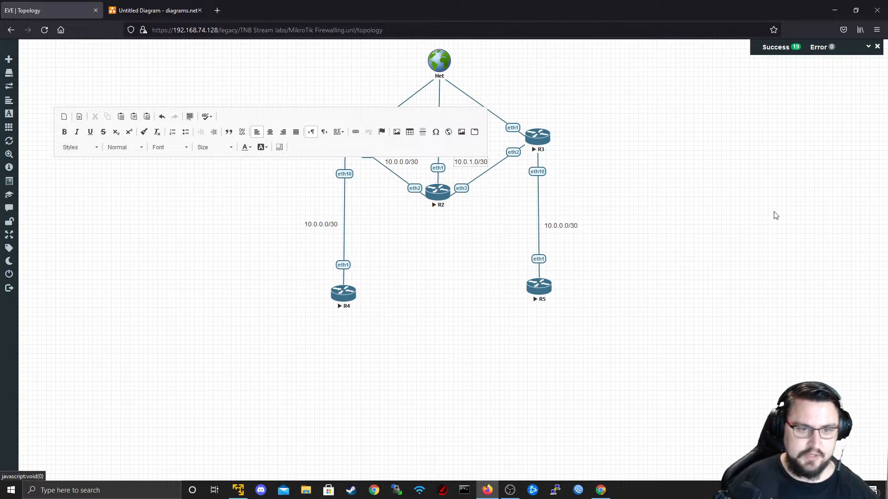
{"action": "left_click", "coordinate": [304, 231]}
{"action": "double_click", "coordinate": [328, 226]}
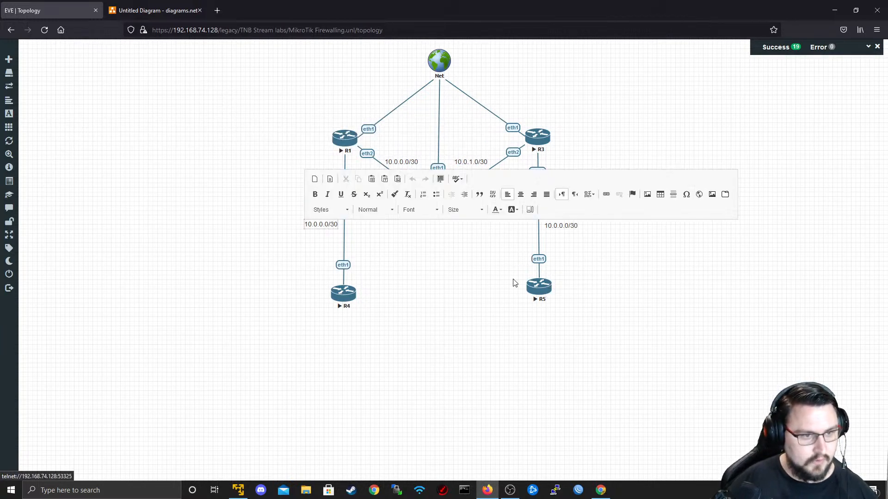
{"action": "left_click", "coordinate": [520, 245]}
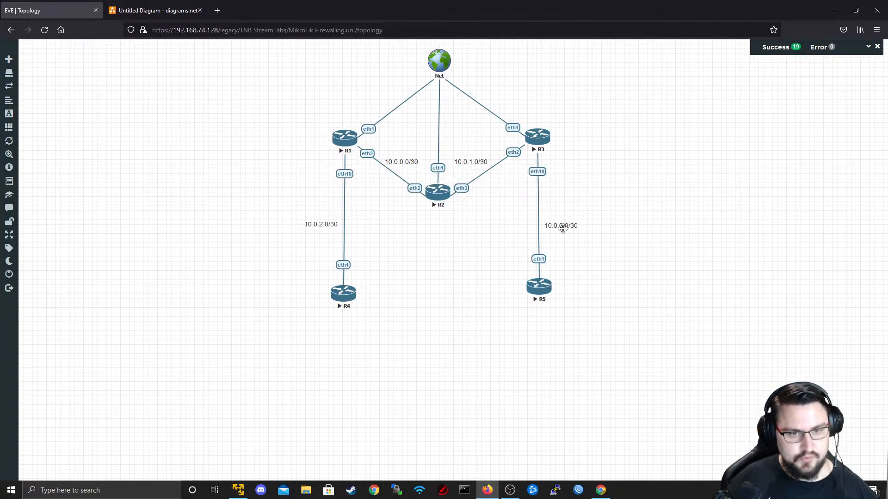
{"action": "double_click", "coordinate": [562, 226]}
{"action": "left_click", "coordinate": [573, 227]}
{"action": "key", "text": "BackSpace"}
{"action": "type", "text": "3"}
{"action": "left_click", "coordinate": [575, 245]}
- Make the 10.0.2.0/30 label text bold
{"action": "right_click", "coordinate": [415, 302]}
{"action": "right_click", "coordinate": [387, 266]}
{"action": "right_click", "coordinate": [338, 225]}
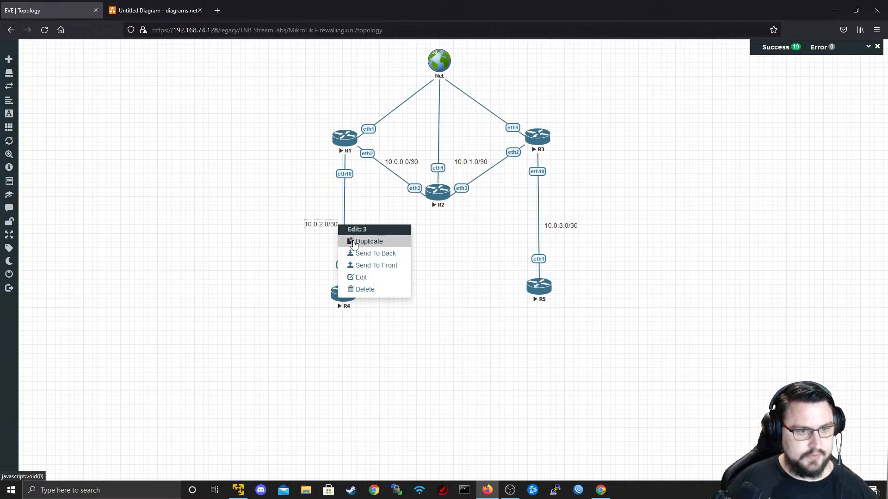
{"action": "left_click", "coordinate": [331, 233]}
{"action": "double_click", "coordinate": [329, 225]}
{"action": "key", "text": "ctrl+a"}
{"action": "key", "text": "ctrl+b"}
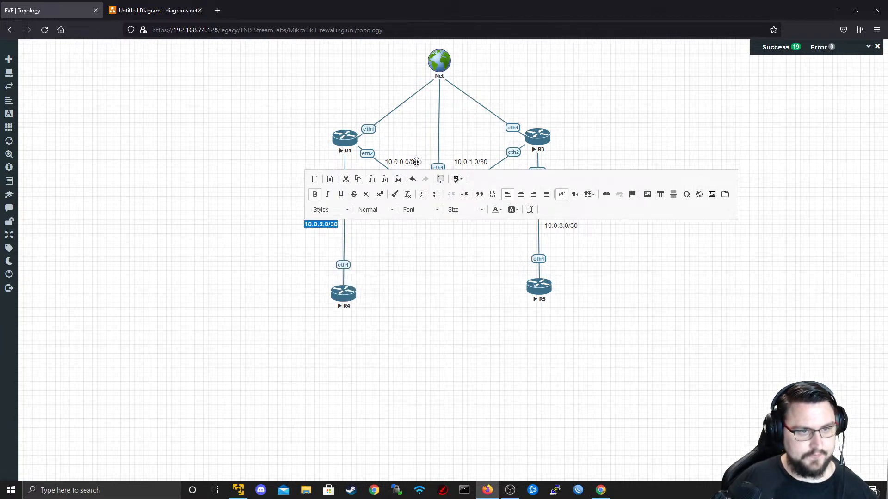
{"action": "left_click", "coordinate": [417, 161]}
- Bold the 10.0.0.0/30, 10.0.1.0/30 and 10.0.3.0/30 labels
{"action": "double_click", "coordinate": [410, 163]}
{"action": "key", "text": "ctrl+b"}
{"action": "left_click", "coordinate": [472, 165]}
{"action": "double_click", "coordinate": [476, 162]}
{"action": "key", "text": "ctrl+b"}
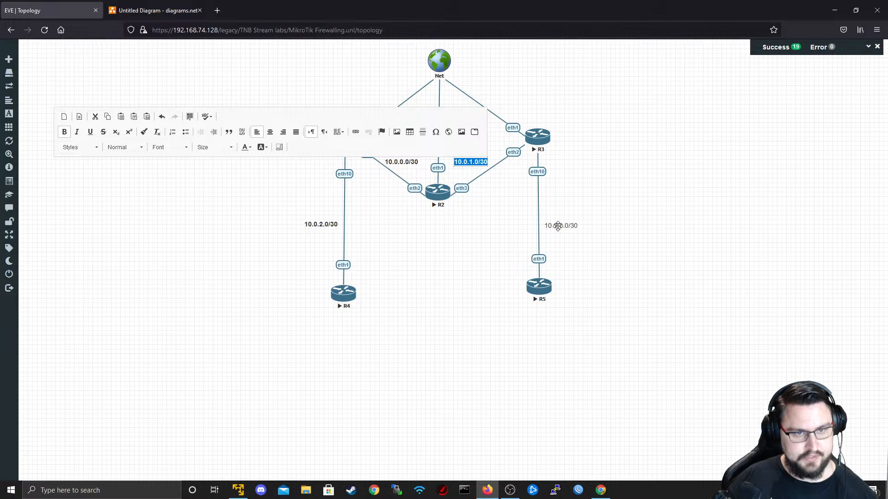
{"action": "left_click", "coordinate": [558, 225]}
{"action": "double_click", "coordinate": [561, 225]}
{"action": "key", "text": "ctrl+b"}
{"action": "left_click", "coordinate": [506, 251]}
- Duplicate the 10.0.2.0/30 label beside the R1–R4 link and trim it to '.2'
{"action": "right_click", "coordinate": [333, 224]}
{"action": "left_click", "coordinate": [366, 239]}
{"action": "left_click_drag", "start_coordinate": [327, 238], "coordinate": [398, 246]}
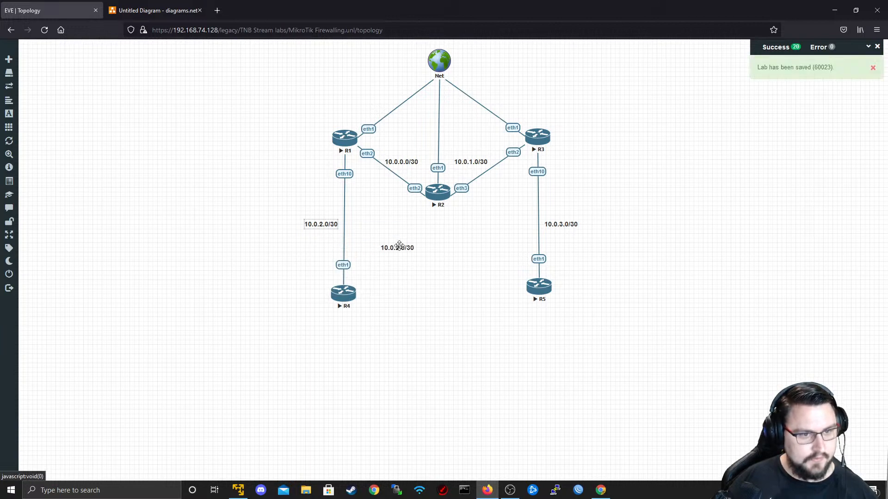
{"action": "double_click", "coordinate": [401, 246]}
{"action": "left_click", "coordinate": [396, 248]}
{"action": "key", "text": "BackSpace"}
{"action": "key", "text": "BackSpace"}
{"action": "key", "text": "BackSpace"}
{"action": "key", "text": "BackSpace"}
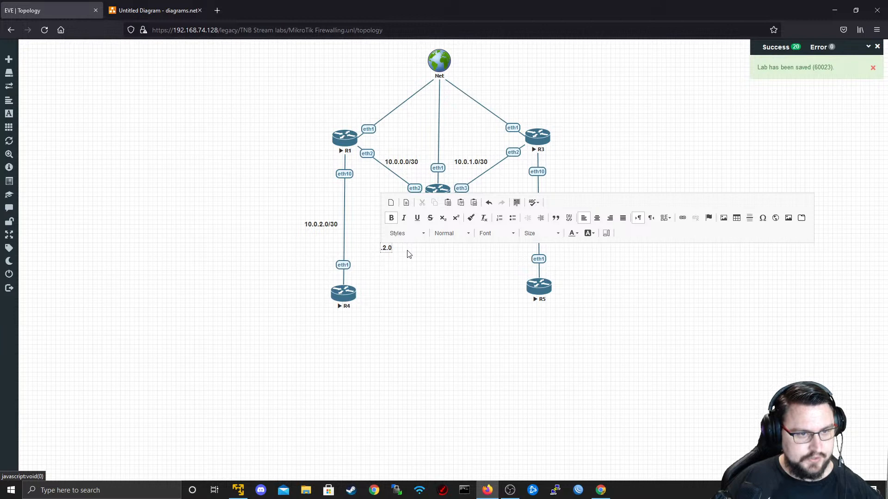
{"action": "left_click", "coordinate": [402, 258]}
{"action": "double_click", "coordinate": [381, 250]}
{"action": "left_click", "coordinate": [384, 247]}
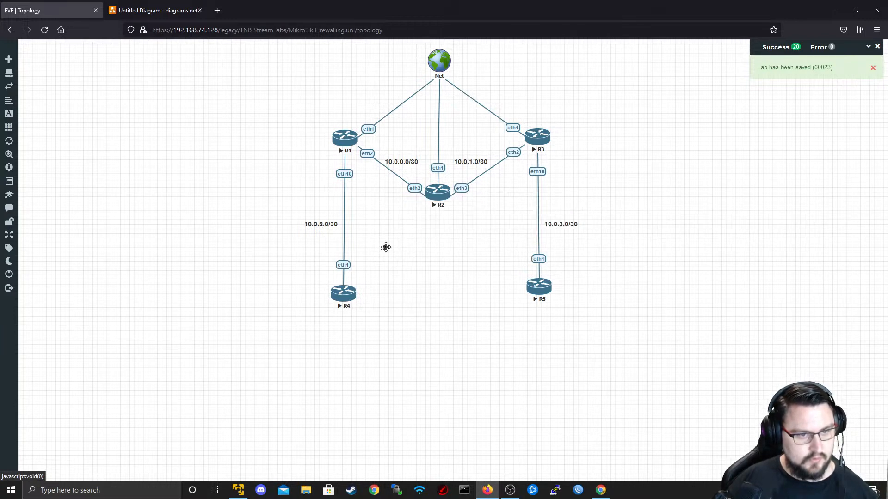
- Duplicate the .2 label and start editing the copy's text
{"action": "right_click", "coordinate": [386, 247]}
{"action": "left_click", "coordinate": [399, 264]}
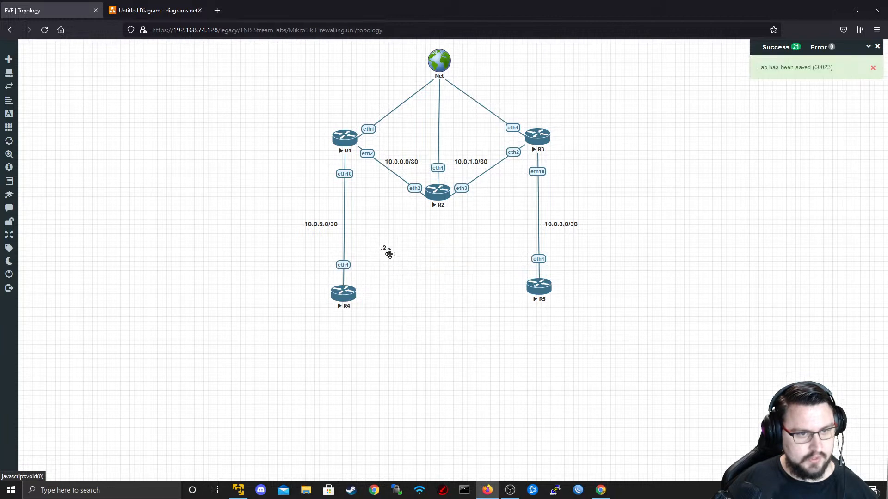
{"action": "right_click", "coordinate": [407, 264]}
{"action": "left_click", "coordinate": [411, 273]}
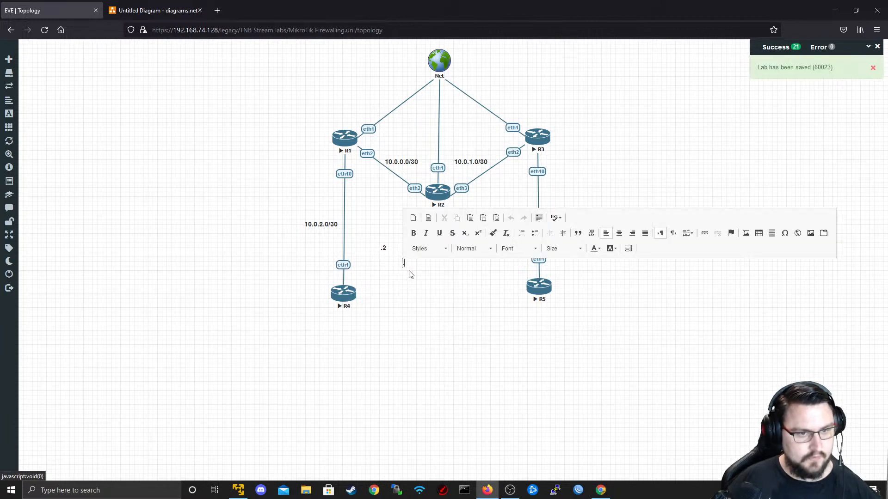
- Change the copy to a '.1' label, set the .2 label beside R4, and duplicate it
{"action": "type", "text": ".1"}
{"action": "left_click", "coordinate": [409, 276]}
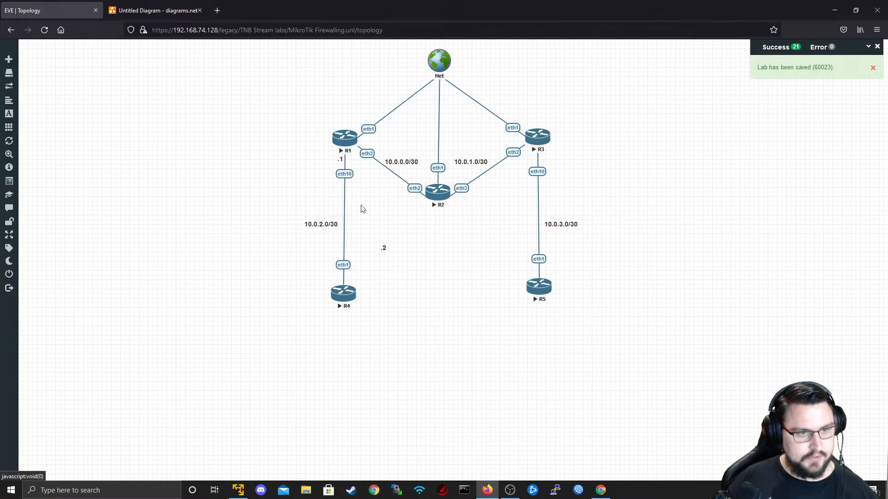
{"action": "left_click_drag", "start_coordinate": [329, 280], "coordinate": [338, 280]}
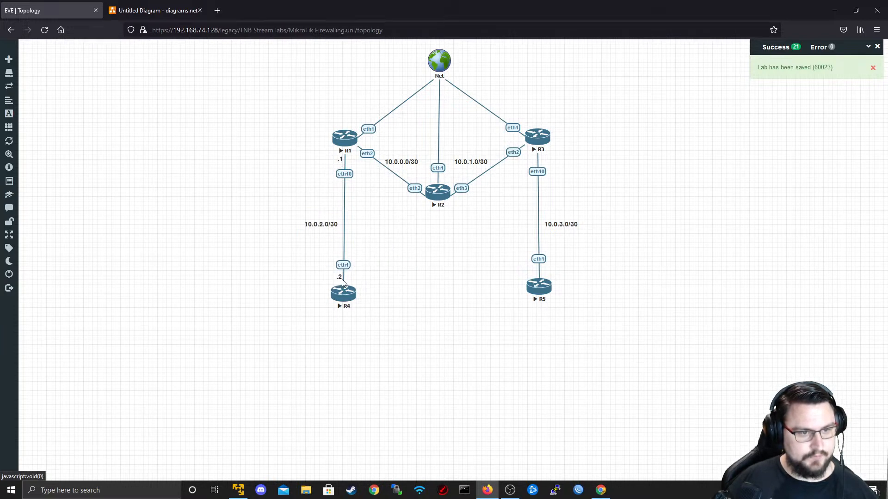
{"action": "right_click", "coordinate": [342, 280]}
{"action": "left_click", "coordinate": [368, 295]}
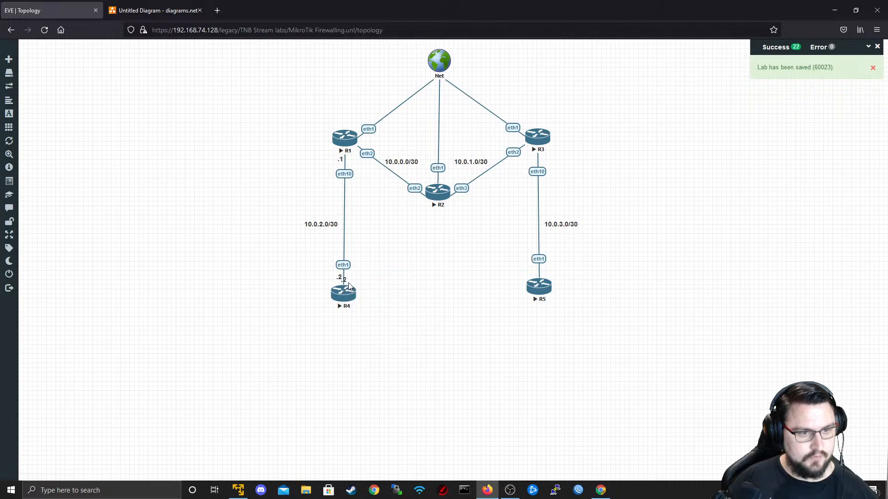
{"action": "left_click_drag", "start_coordinate": [346, 281], "coordinate": [399, 267]}
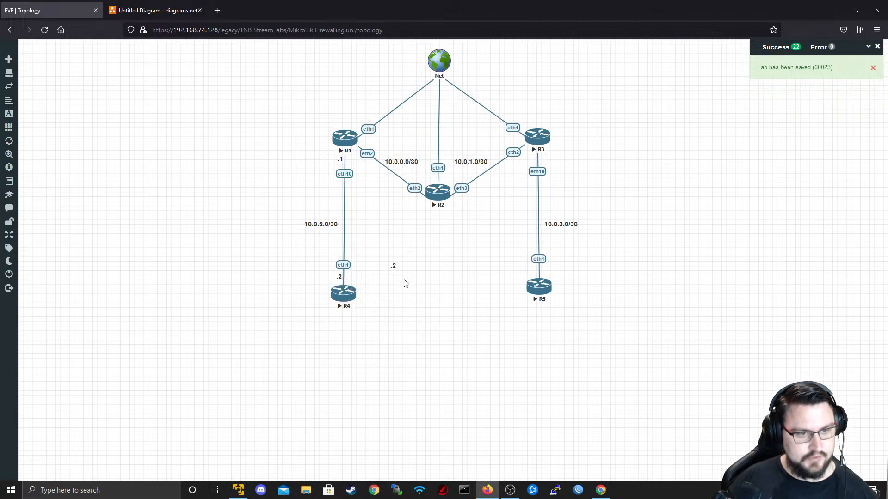
{"action": "double_click", "coordinate": [393, 265]}
{"action": "key", "text": "ctrl+v"}
{"action": "key", "text": "ctrl+z"}
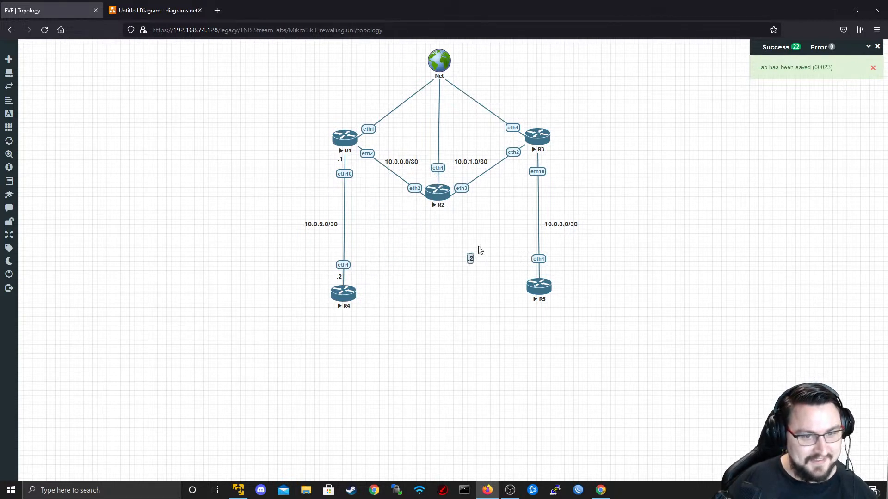
- Duplicate .1 labels onto the link ends at R1, R3 and R2's eth3
{"action": "right_click", "coordinate": [549, 272]}
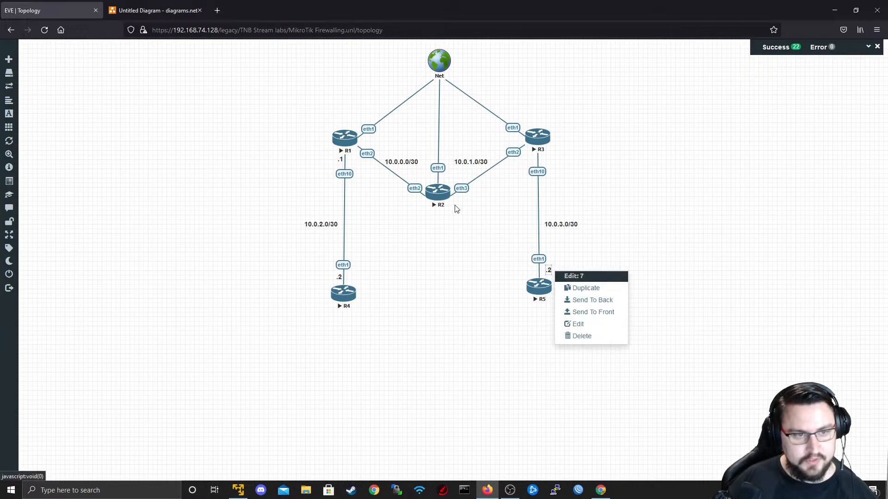
{"action": "right_click", "coordinate": [342, 160]}
{"action": "left_click", "coordinate": [368, 182]}
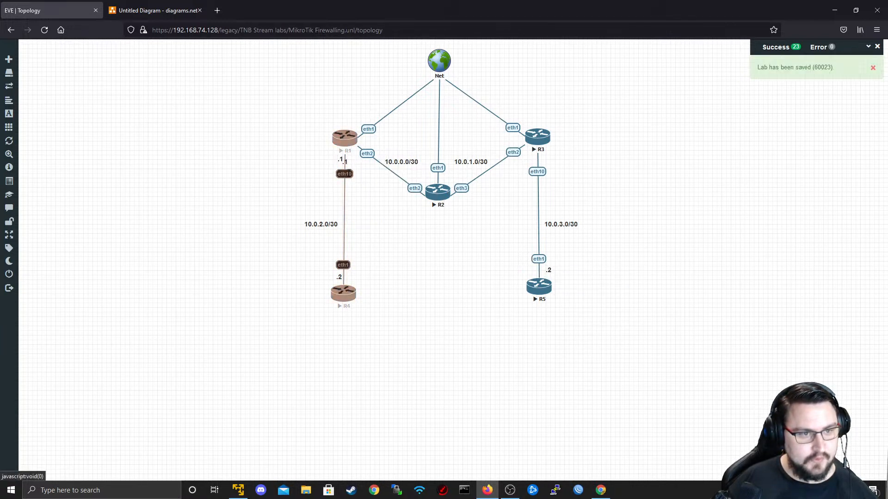
{"action": "right_click", "coordinate": [544, 161]}
{"action": "left_click", "coordinate": [557, 175]}
{"action": "left_click", "coordinate": [573, 67]}
{"action": "right_click", "coordinate": [546, 158]}
{"action": "left_click", "coordinate": [562, 176]}
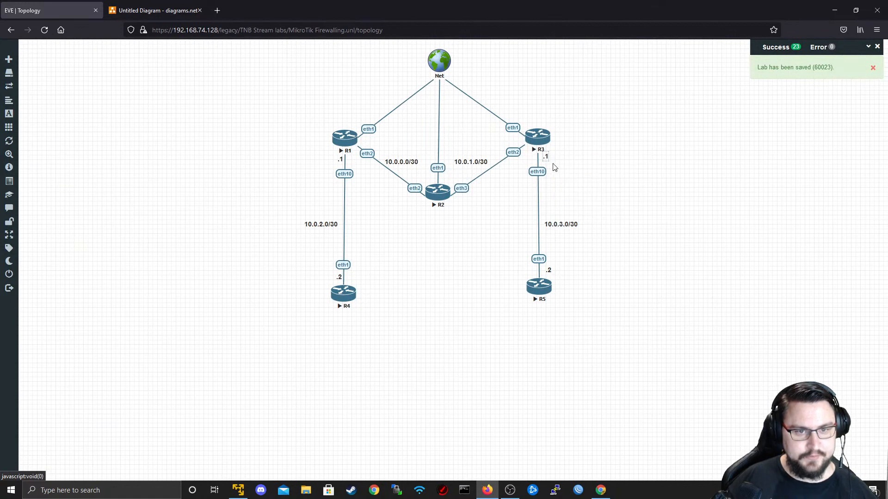
{"action": "right_click", "coordinate": [451, 181]}
{"action": "left_click", "coordinate": [483, 199]}
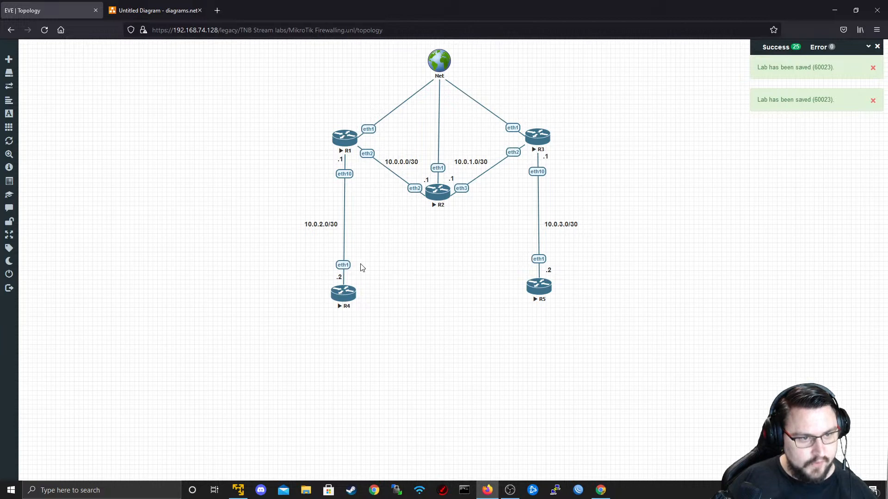
- Duplicate .2 labels beside R1's eth2 and the R3 link end
{"action": "right_click", "coordinate": [340, 277]}
{"action": "left_click", "coordinate": [370, 296]}
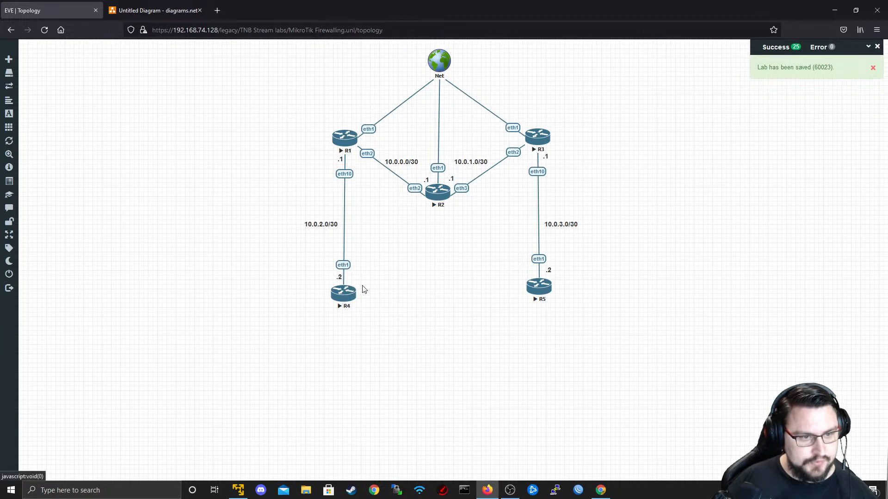
{"action": "left_click_drag", "start_coordinate": [347, 283], "coordinate": [364, 146]}
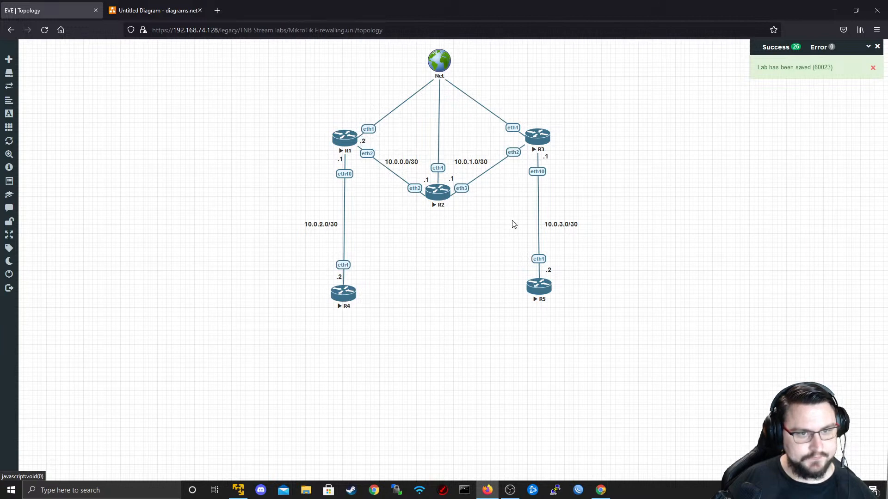
{"action": "right_click", "coordinate": [553, 276]}
{"action": "right_click", "coordinate": [550, 271]}
{"action": "left_click", "coordinate": [562, 288]}
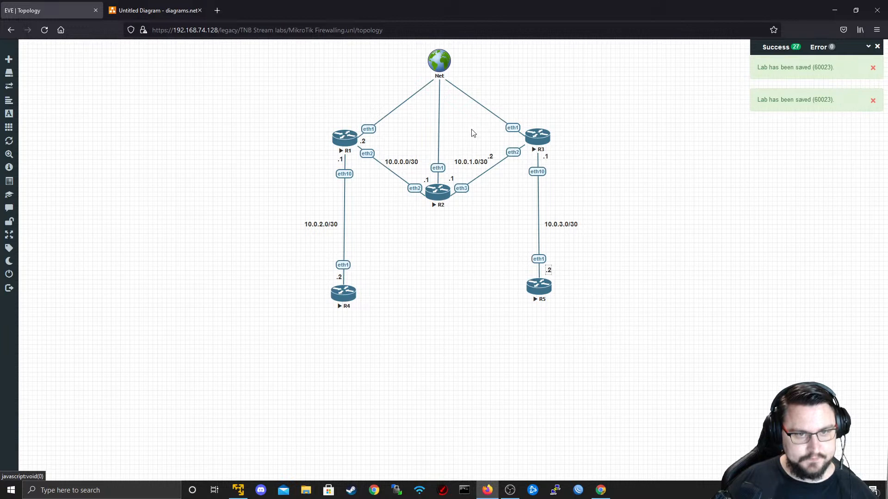
{"action": "left_click", "coordinate": [501, 215]}
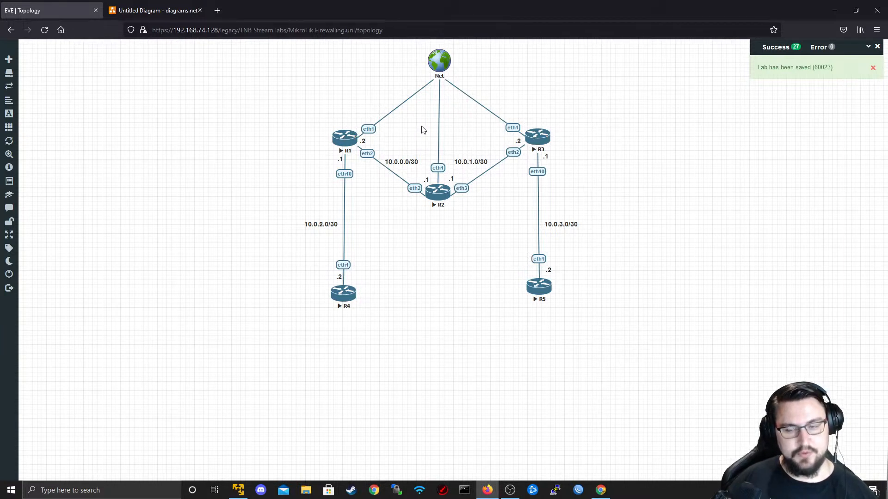
- Open R1's console in PuTTY and log in as admin with an empty password, declining the license
{"action": "left_click", "coordinate": [347, 136]}
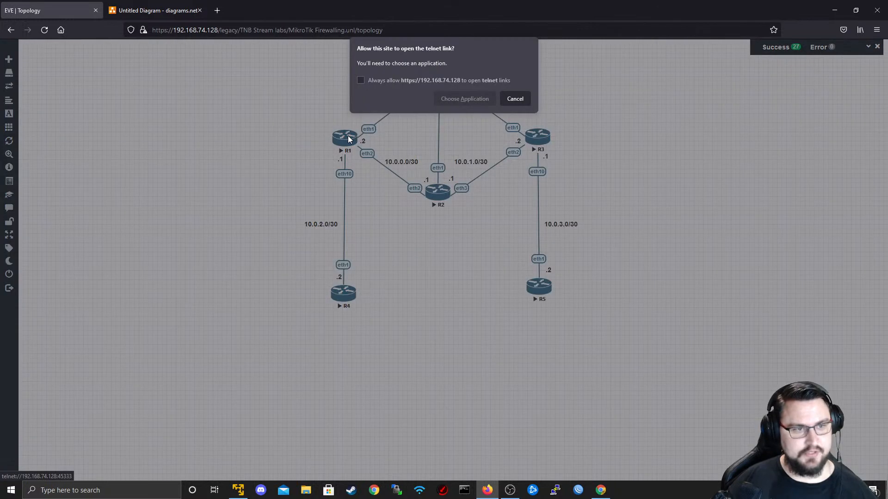
{"action": "left_click", "coordinate": [444, 101]}
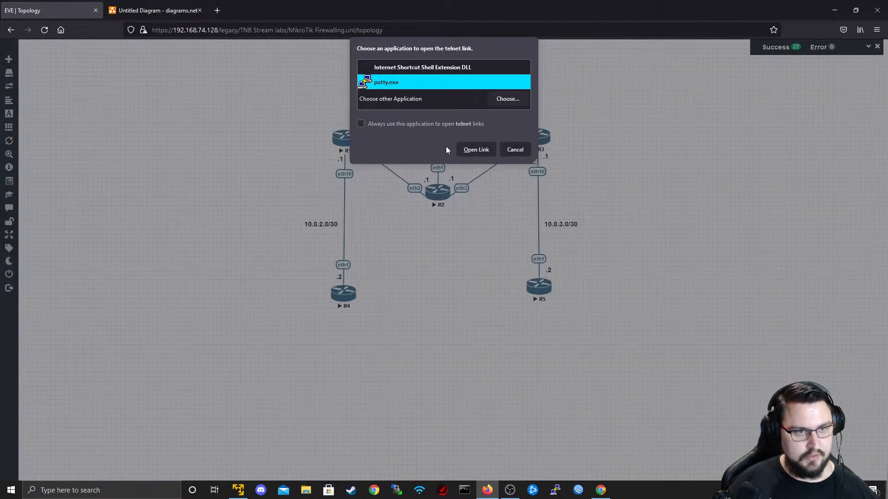
{"action": "left_click", "coordinate": [474, 149]}
{"action": "type", "text": "admin"}
{"action": "key", "text": "Return"}
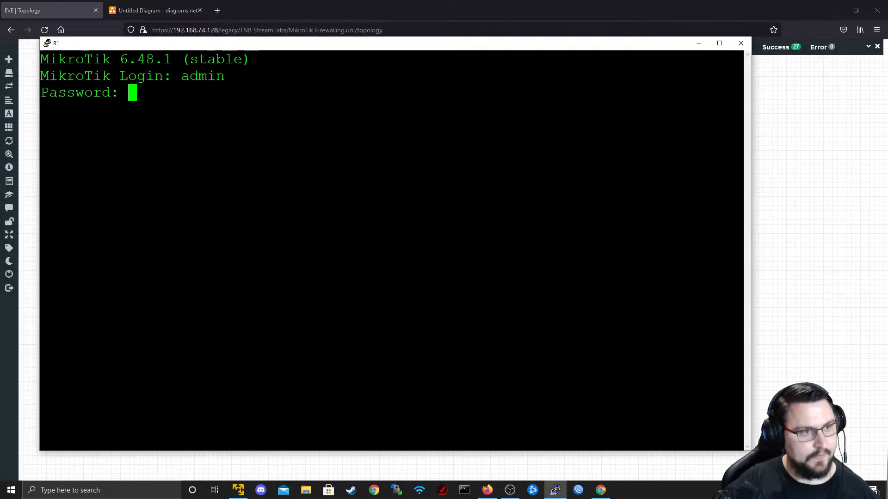
{"action": "key", "text": "Return"}
{"action": "type", "text": "n"}
{"action": "key", "text": "Return"}
- Run ip address print and ip dhcp-client print on R1, then copy the 192.168.74.131/24 address
{"action": "key", "text": "Return"}
{"action": "key", "text": "Return"}
{"action": "type", "text": "ip address print"}
{"action": "key", "text": "Return"}
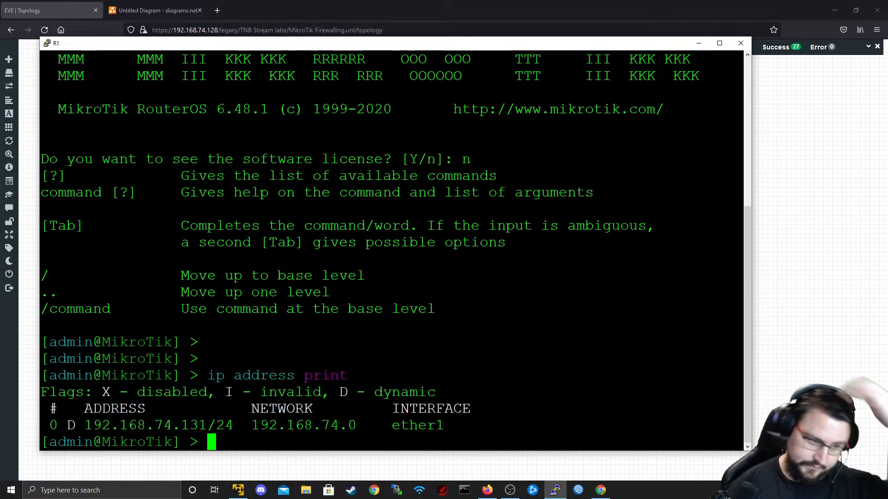
{"action": "type", "text": "ip dhcp-c"}
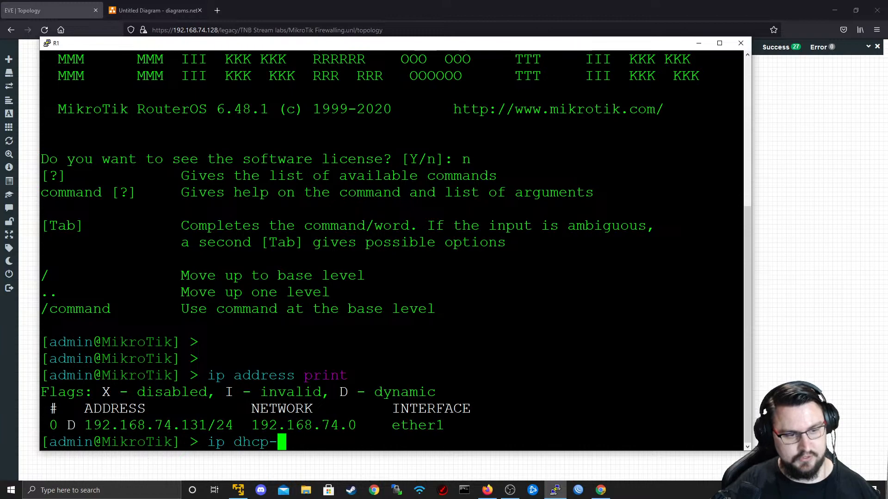
{"action": "key", "text": "Tab"}
{"action": "key", "text": "Tab"}
{"action": "key", "text": "Tab"}
{"action": "type", "text": "print"}
{"action": "key", "text": "Return"}
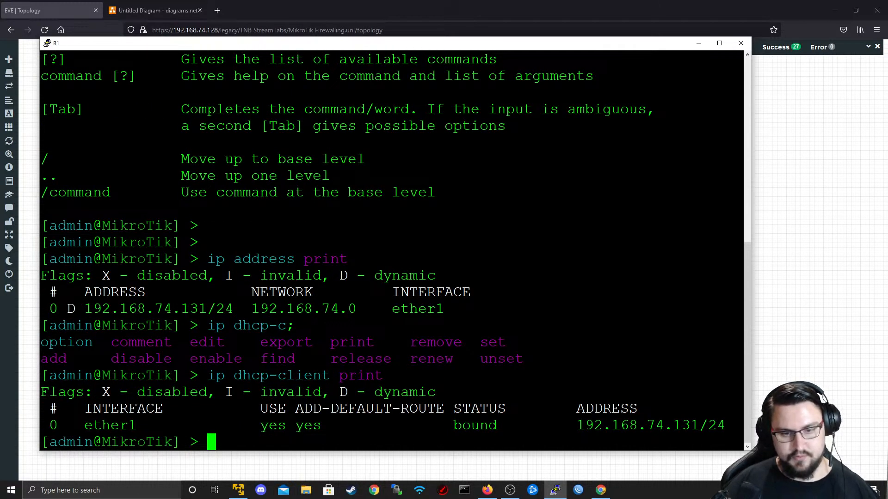
{"action": "triple_click", "coordinate": [672, 423]}
{"action": "double_click", "coordinate": [672, 423]}
- Paste the address as a topology label, trim it to 192.168.74.131, place it beside R1, then minimize the console
{"action": "left_click", "coordinate": [818, 360]}
{"action": "type", "text": "192.168.74.131/24.2"}
{"action": "left_click_drag", "start_coordinate": [590, 270], "coordinate": [386, 215]}
{"action": "double_click", "coordinate": [398, 218]}
{"action": "key", "text": "Right"}
{"action": "key", "text": "Right"}
{"action": "key", "text": "Right"}
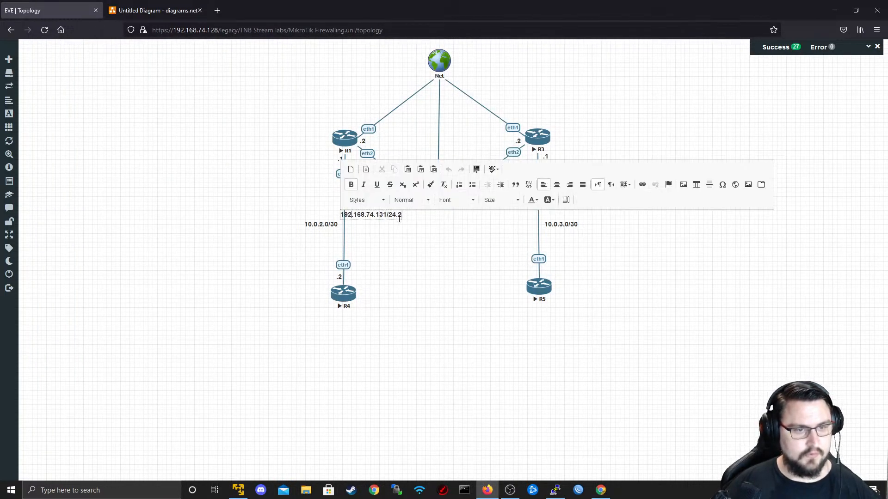
{"action": "key", "text": "BackSpace"}
{"action": "key", "text": "BackSpace"}
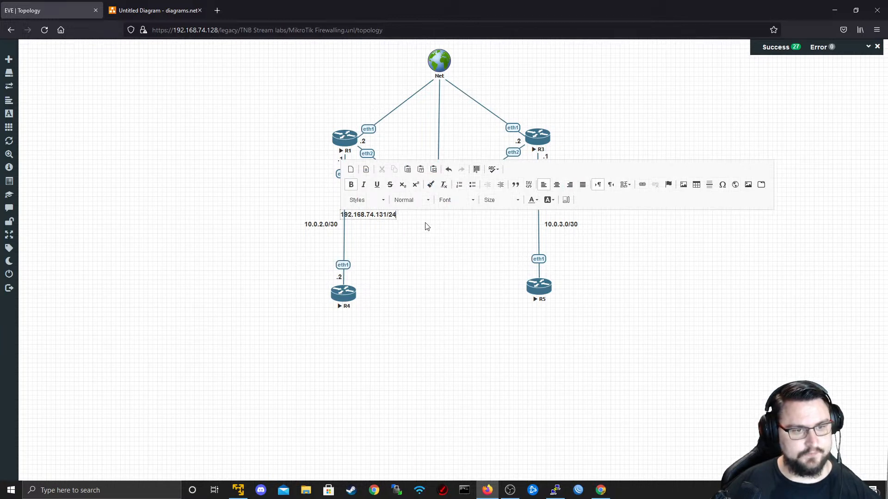
{"action": "key", "text": "BackSpace"}
{"action": "key", "text": "BackSpace"}
{"action": "key", "text": "BackSpace"}
{"action": "left_click", "coordinate": [400, 239]}
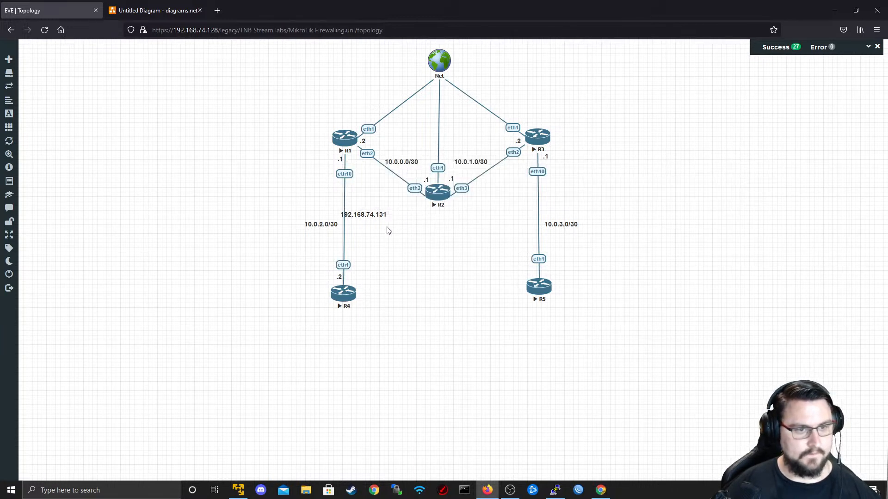
{"action": "left_click_drag", "start_coordinate": [377, 213], "coordinate": [370, 117]}
{"action": "left_click_drag", "start_coordinate": [369, 217], "coordinate": [340, 126]}
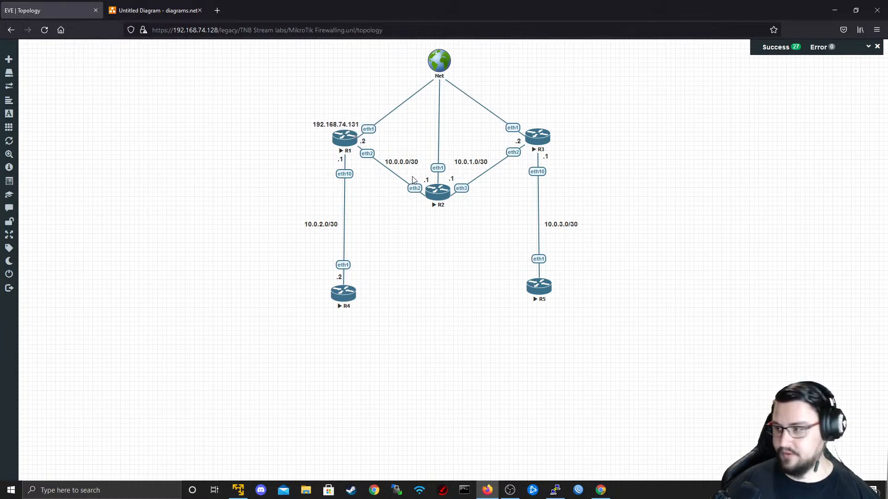
{"action": "key", "text": "alt+Tab"}
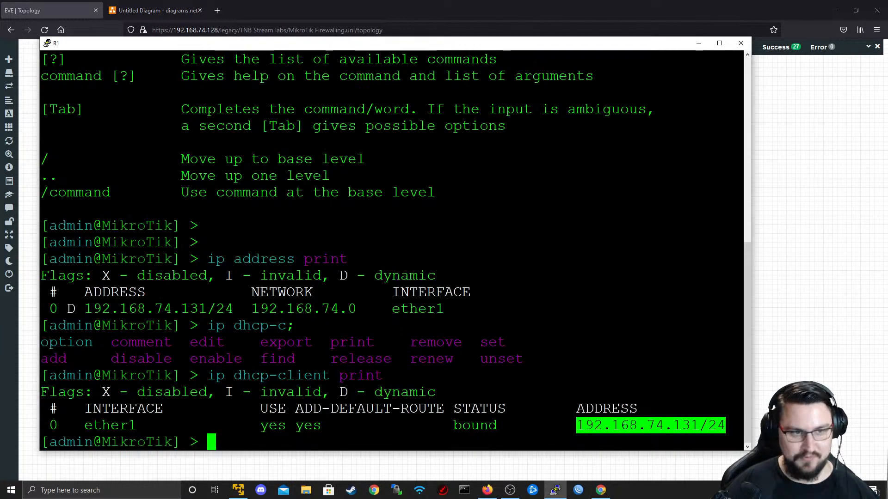
{"action": "left_click", "coordinate": [698, 44]}
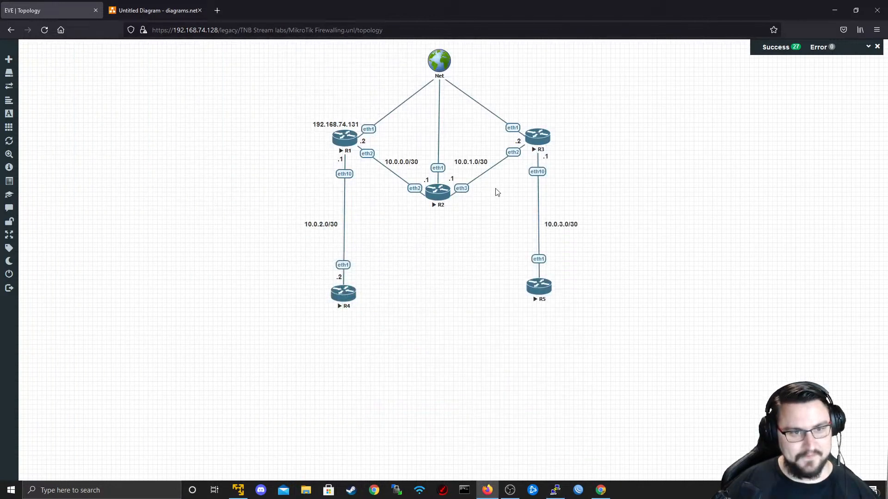
- Open R2's PuTTY console, log in as admin and run ip address print
{"action": "left_click", "coordinate": [455, 181]}
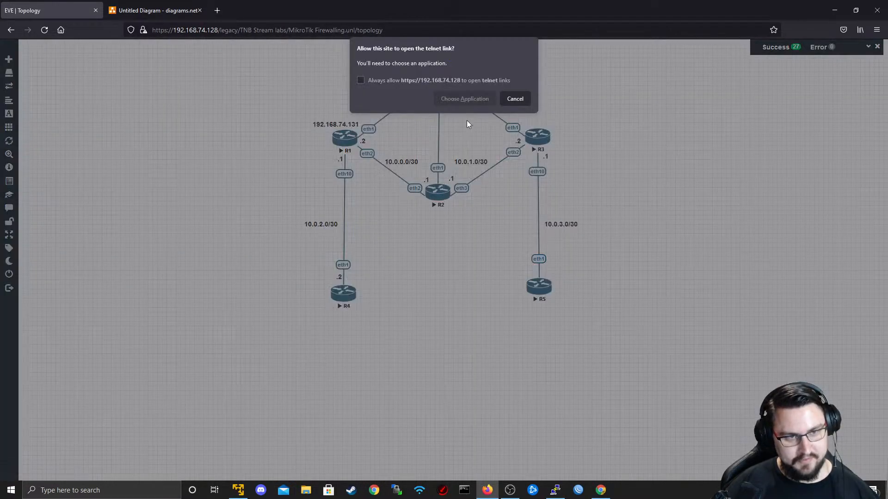
{"action": "left_click", "coordinate": [464, 97]}
{"action": "left_click", "coordinate": [475, 147]}
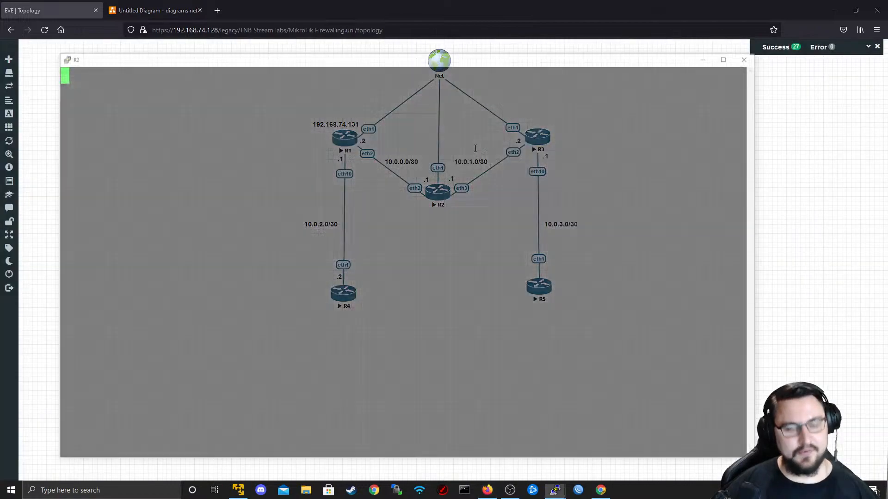
{"action": "key", "text": "Return"}
{"action": "type", "text": "admin"}
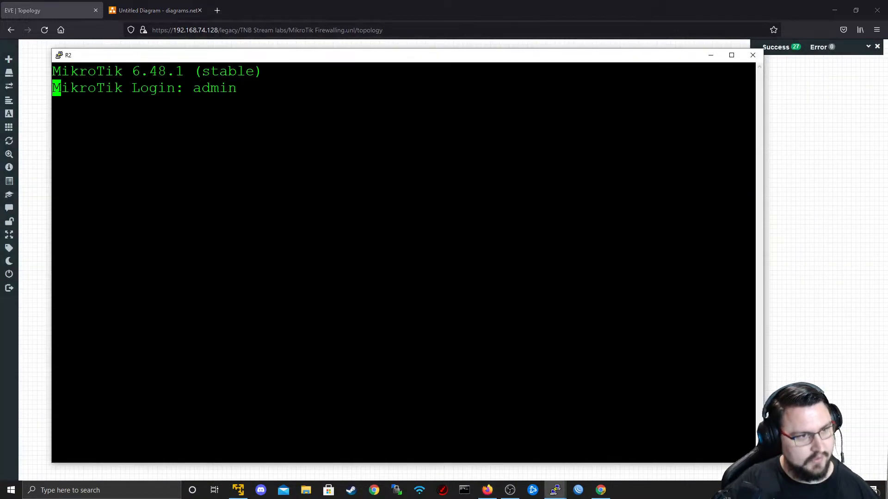
{"action": "key", "text": "Return"}
{"action": "key", "text": "Return"}
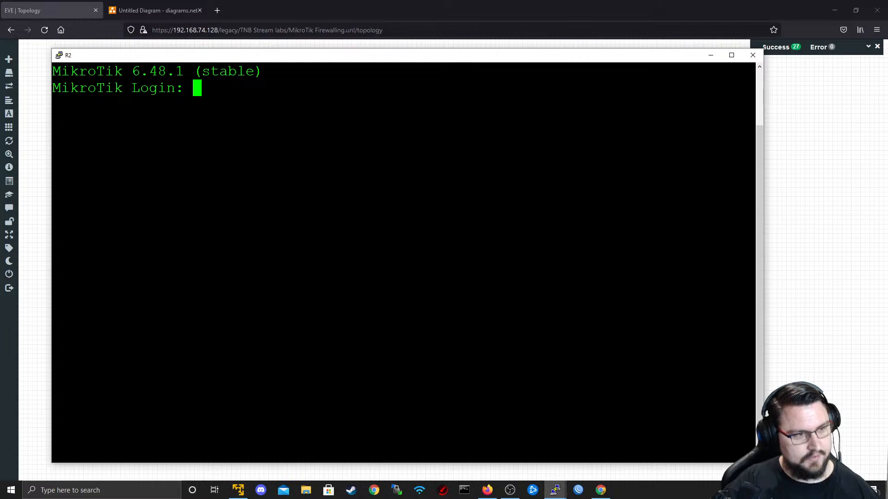
{"action": "type", "text": "admin"}
{"action": "key", "text": "Return"}
{"action": "key", "text": "Return"}
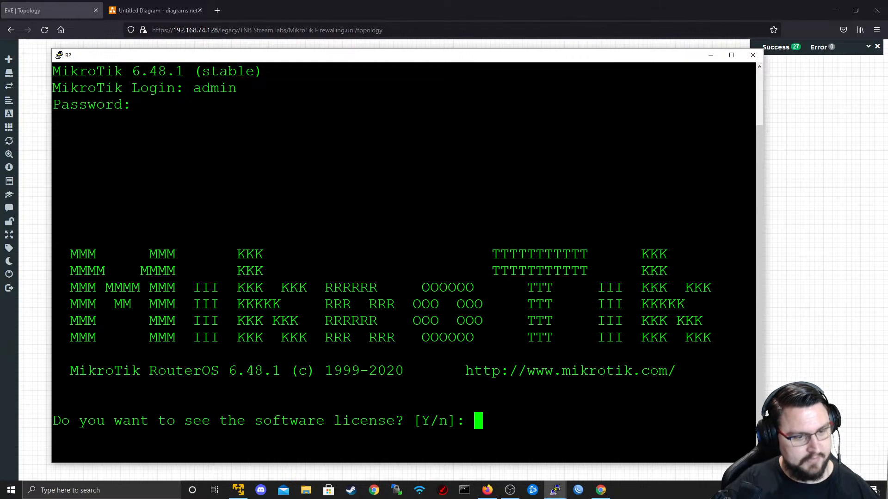
{"action": "type", "text": "n"}
{"action": "key", "text": "Return"}
{"action": "type", "text": "ip address print"}
{"action": "key", "text": "Return"}
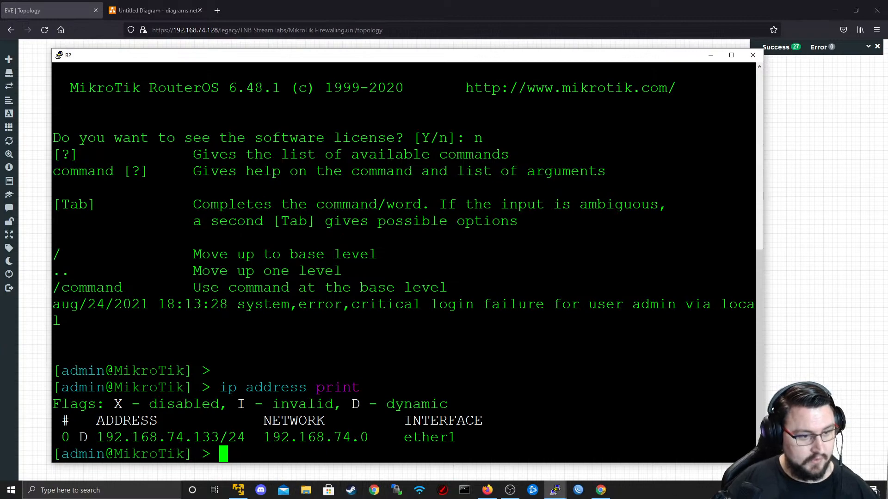
- Duplicate R1's IP label, place it below R2 and edit it to 192.168.74.133
{"action": "left_click", "coordinate": [834, 243]}
{"action": "right_click", "coordinate": [357, 122]}
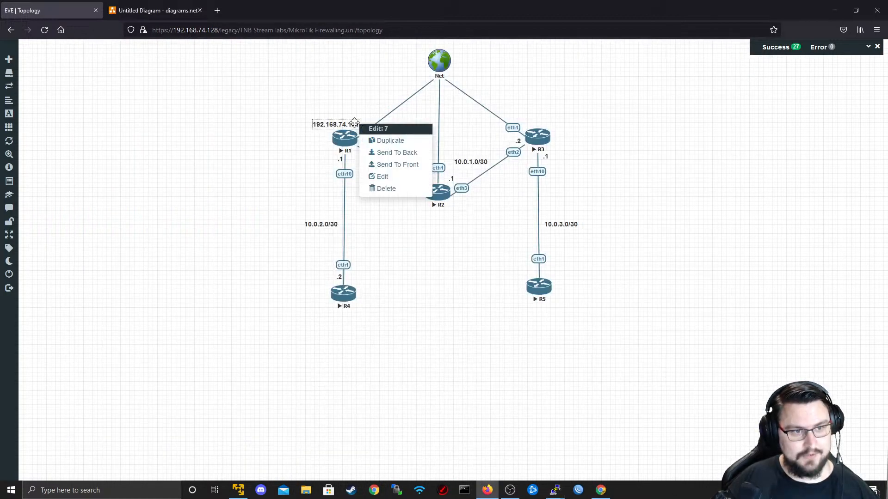
{"action": "left_click", "coordinate": [374, 140]}
{"action": "left_click_drag", "start_coordinate": [340, 147], "coordinate": [427, 213]}
{"action": "double_click", "coordinate": [436, 212]}
{"action": "left_click", "coordinate": [422, 228]}
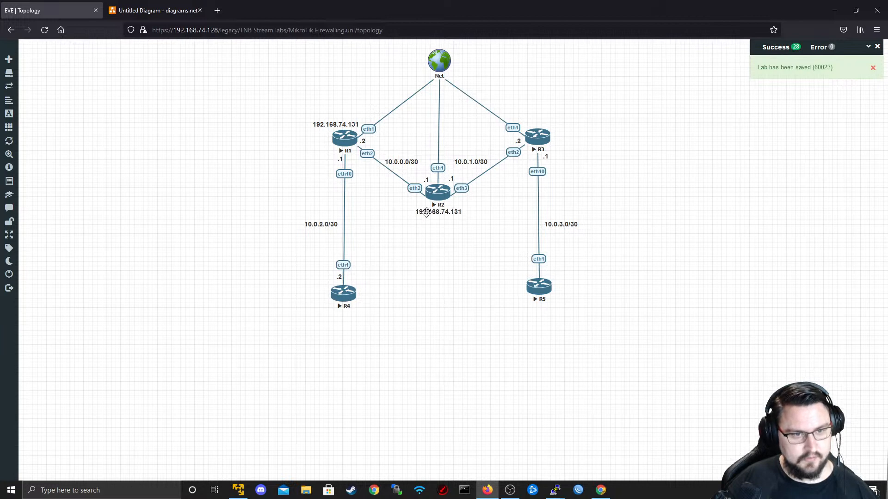
{"action": "double_click", "coordinate": [427, 213]}
{"action": "left_click", "coordinate": [427, 213]}
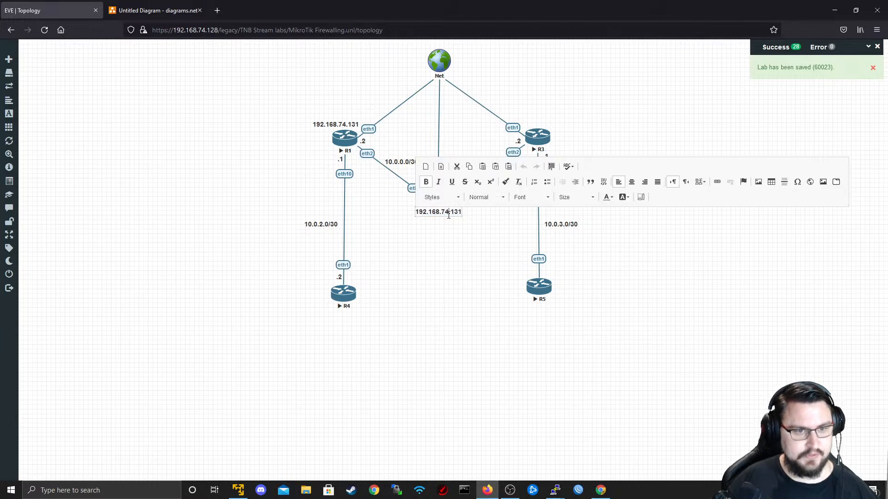
{"action": "left_click", "coordinate": [609, 265]}
{"action": "key", "text": "alt+Tab"}
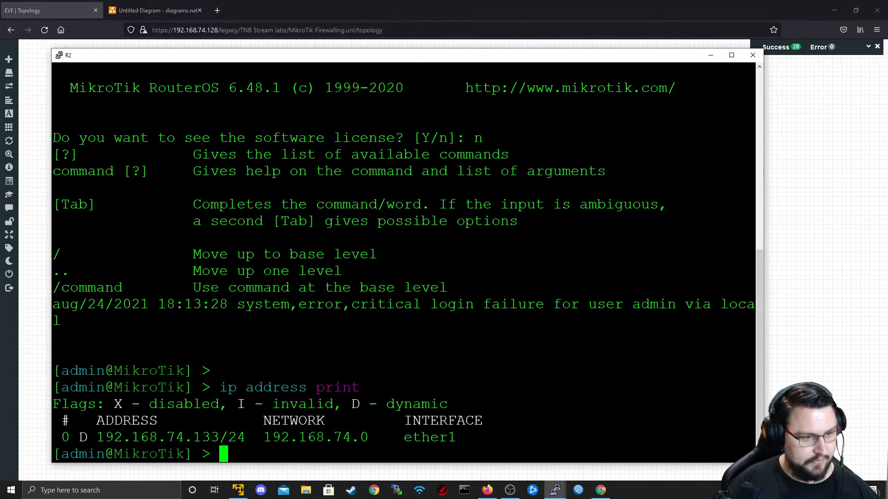
{"action": "left_click", "coordinate": [806, 112]}
- Open R3's PuTTY console, log in as admin, run ip address print and select its address
{"action": "left_click", "coordinate": [540, 134]}
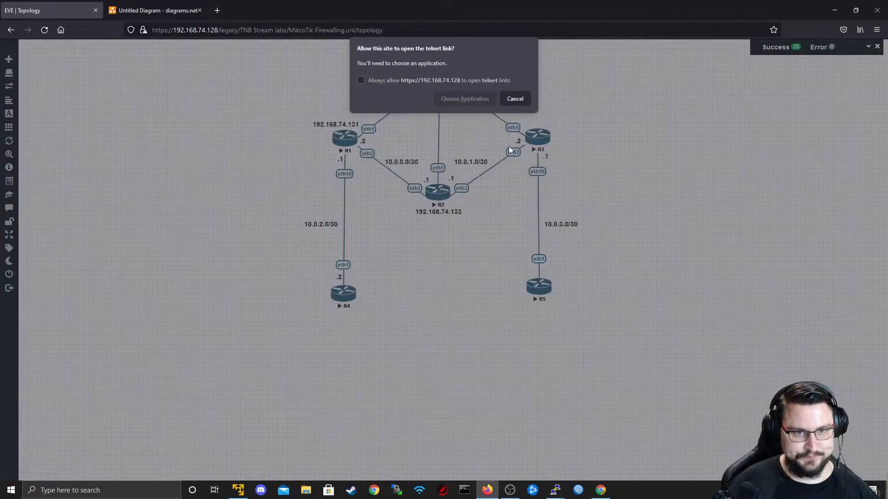
{"action": "left_click", "coordinate": [462, 98]}
{"action": "left_click", "coordinate": [477, 150]}
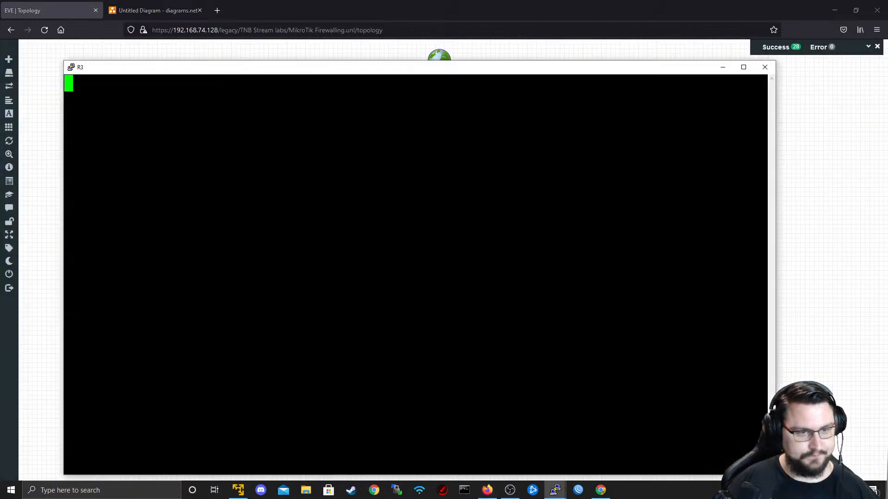
{"action": "key", "text": "Return"}
{"action": "type", "text": "admin"}
{"action": "key", "text": "Return"}
{"action": "key", "text": "Return"}
{"action": "type", "text": "n"}
{"action": "key", "text": "Return"}
{"action": "key", "text": "Return"}
{"action": "type", "text": "ip address print"}
{"action": "key", "text": "Return"}
{"action": "double_click", "coordinate": [183, 449]}
{"action": "double_click", "coordinate": [671, 300]}
- Duplicate R2's label, move it beside R3 and change it to 192.168.74.137
{"action": "left_click", "coordinate": [817, 309]}
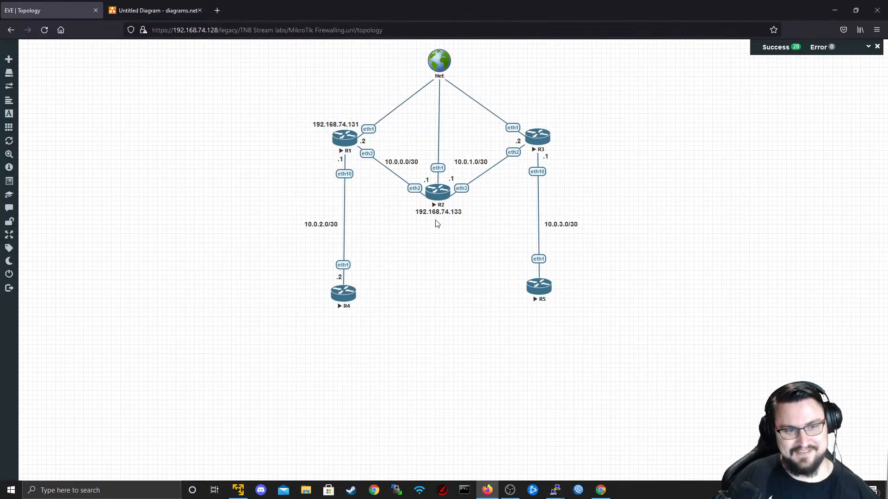
{"action": "right_click", "coordinate": [457, 212]}
{"action": "left_click", "coordinate": [477, 234]}
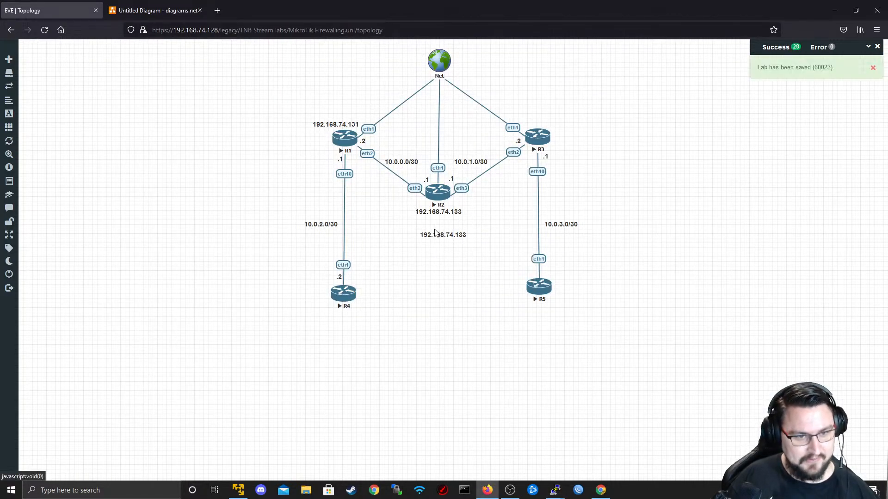
{"action": "left_click_drag", "start_coordinate": [436, 233], "coordinate": [536, 119]}
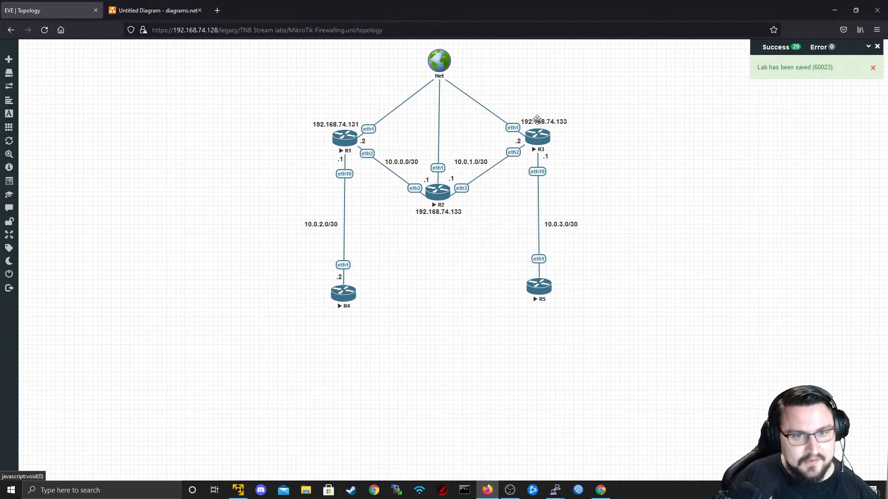
{"action": "double_click", "coordinate": [557, 123]}
{"action": "key", "text": "BackSpace"}
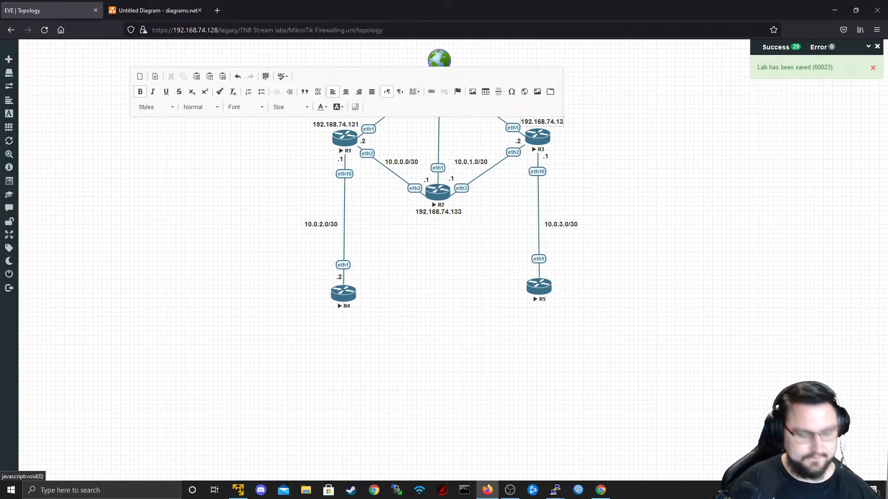
{"action": "type", "text": "7"}
{"action": "left_click", "coordinate": [578, 162]}
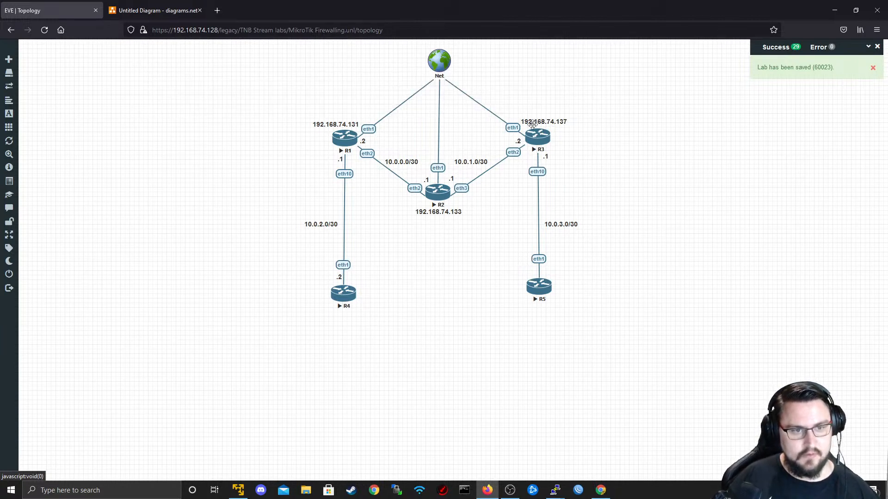
{"action": "key", "text": "alt+Tab"}
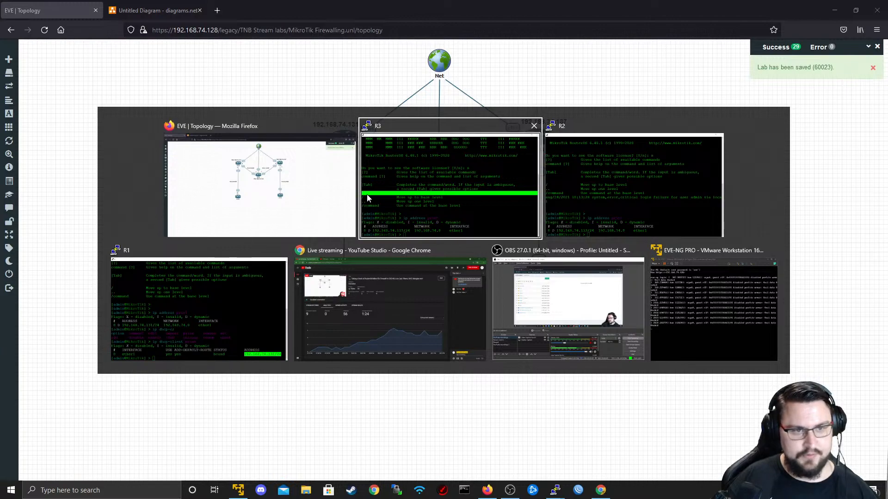
- Run ping 8.8.8.8 in R1's console, then minimize the console window
{"action": "left_click", "coordinate": [224, 316]}
{"action": "key", "text": "Return"}
{"action": "type", "text": "ping 8.8.8.8"}
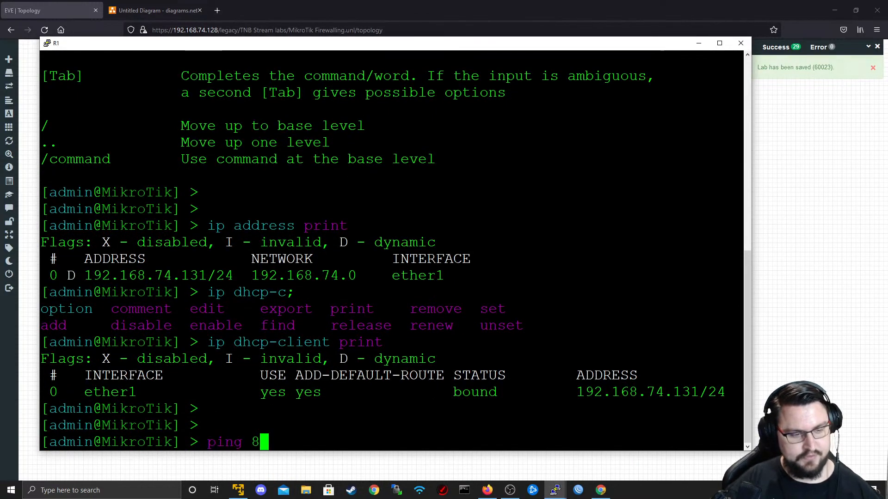
{"action": "key", "text": "Return"}
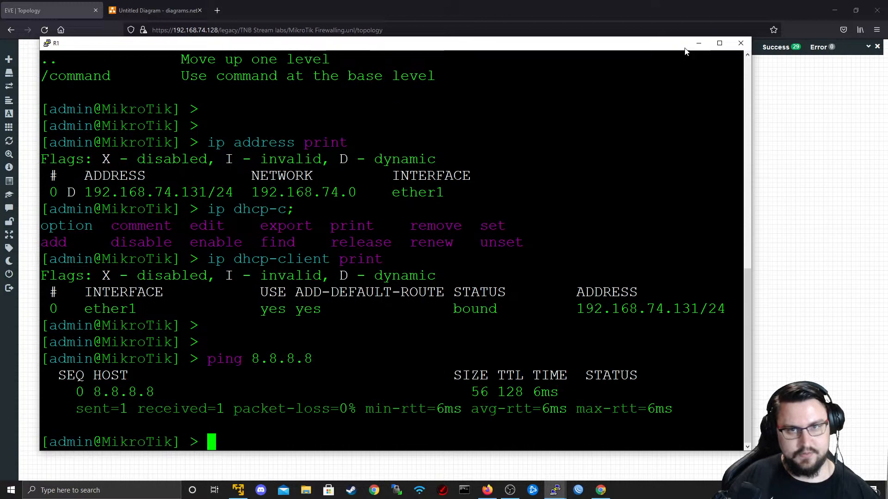
{"action": "left_click", "coordinate": [699, 43]}
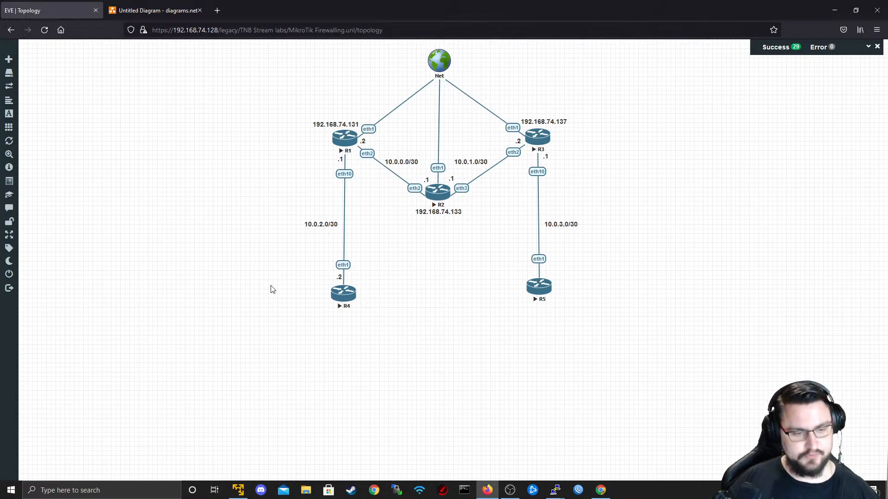
- Connect WinBox to R1 by MAC address after the 192.168.74.131 attempt stalls, then close all windows
{"action": "left_click", "coordinate": [578, 490]}
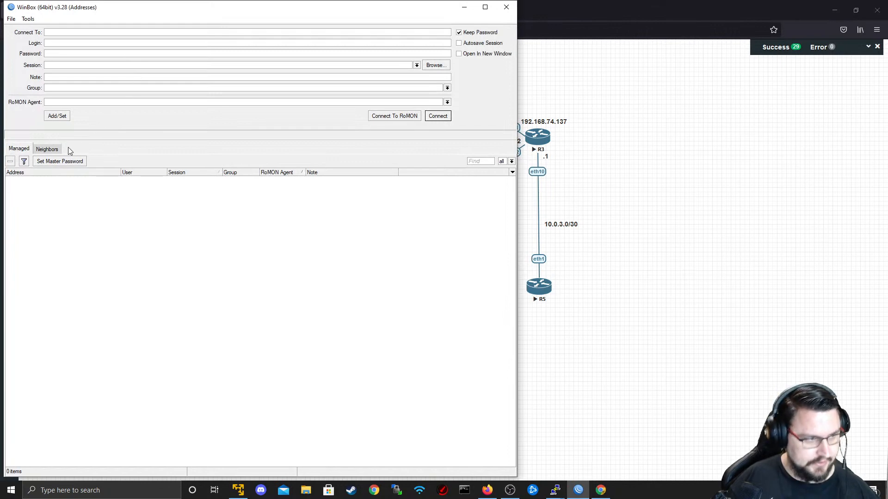
{"action": "left_click", "coordinate": [51, 149]}
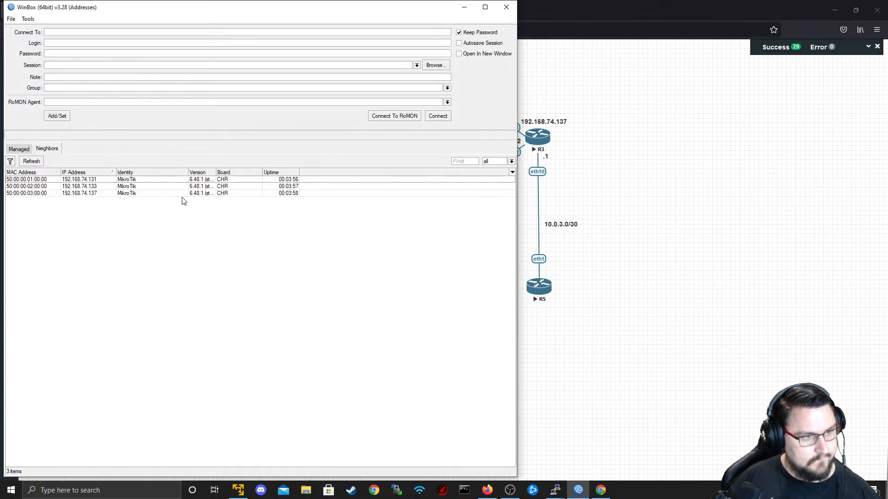
{"action": "left_click", "coordinate": [92, 180]}
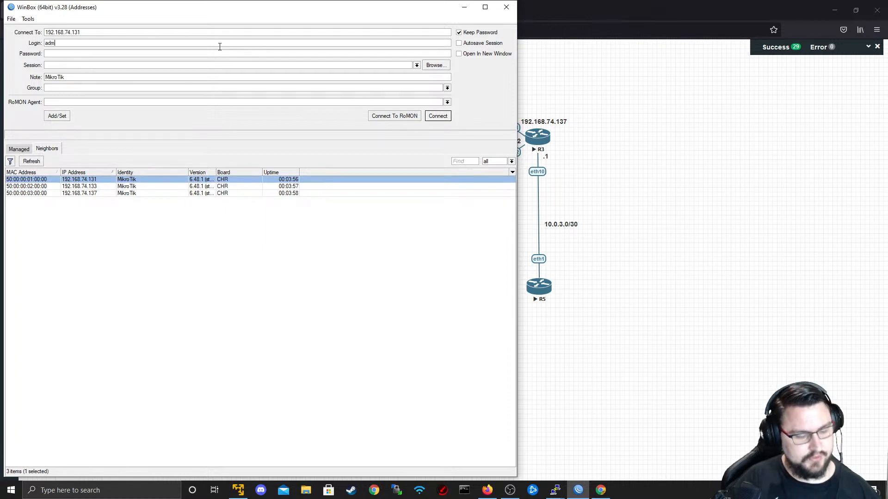
{"action": "left_click", "coordinate": [431, 117]}
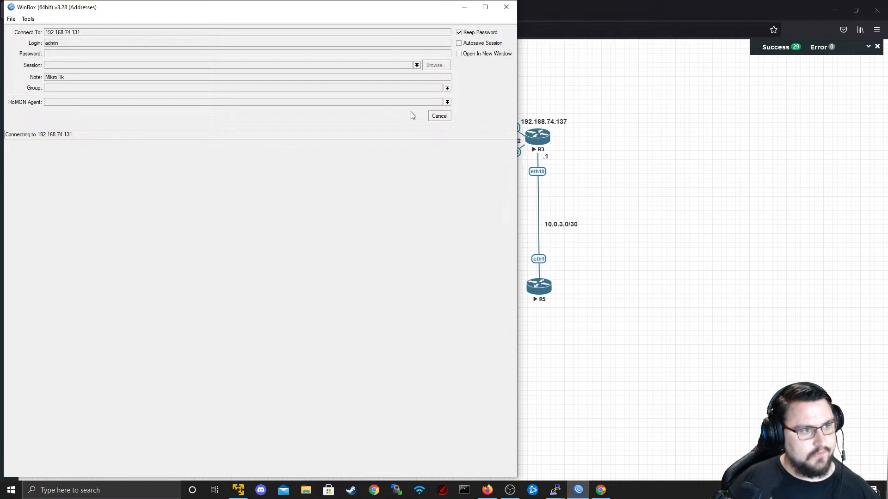
{"action": "left_click", "coordinate": [438, 117]}
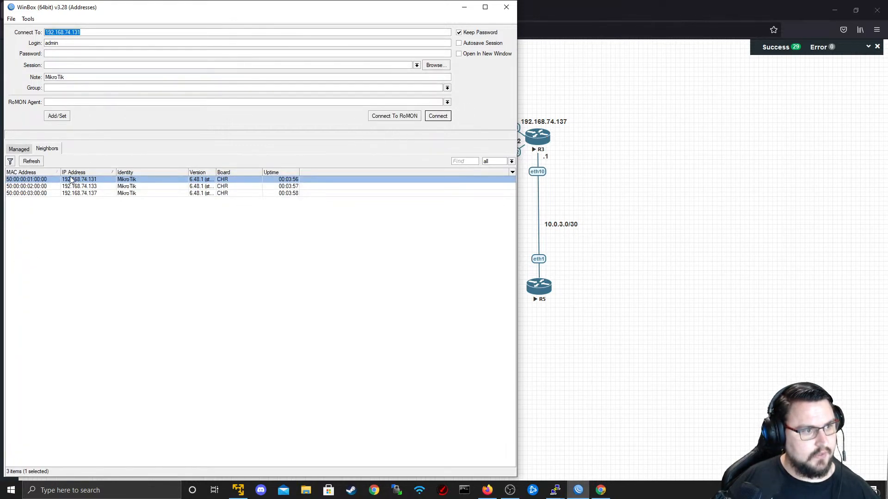
{"action": "left_click", "coordinate": [34, 181]}
{"action": "left_click", "coordinate": [437, 116]}
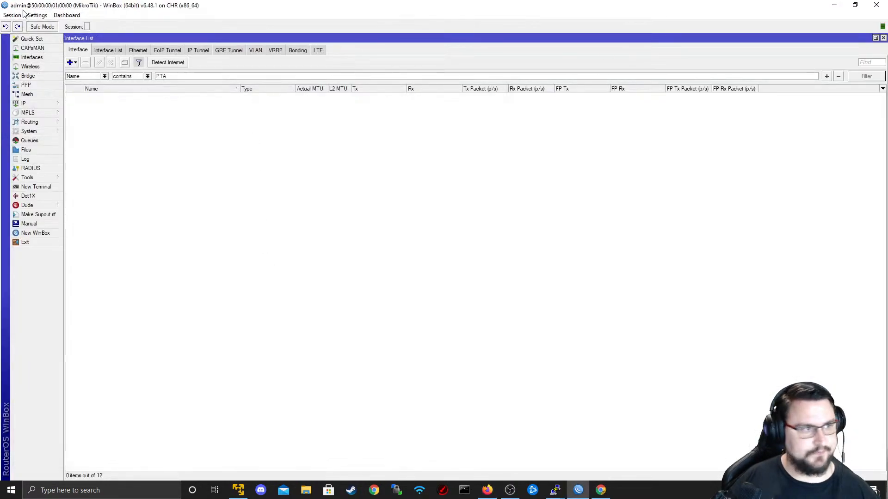
{"action": "left_click", "coordinate": [16, 15]}
{"action": "left_click", "coordinate": [46, 83]}
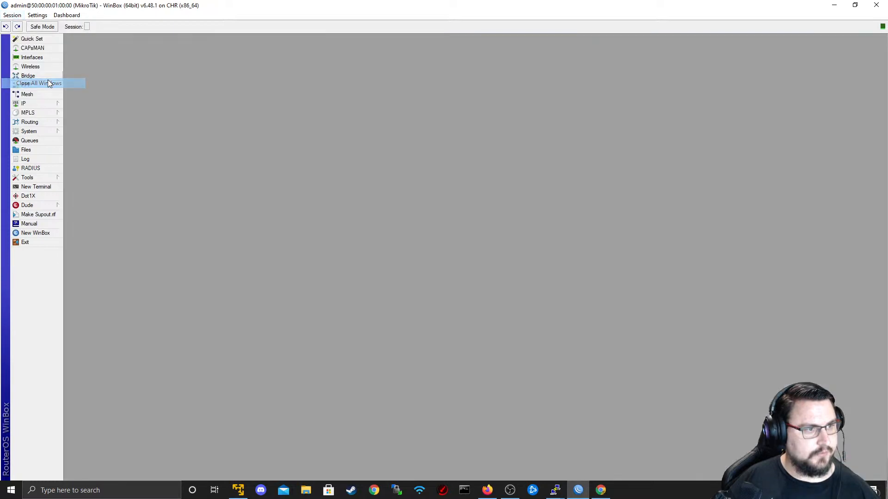
- Zoom the WinBox interface with Ctrl+Plus and reopen the IP menu sections
{"action": "left_click", "coordinate": [57, 104]}
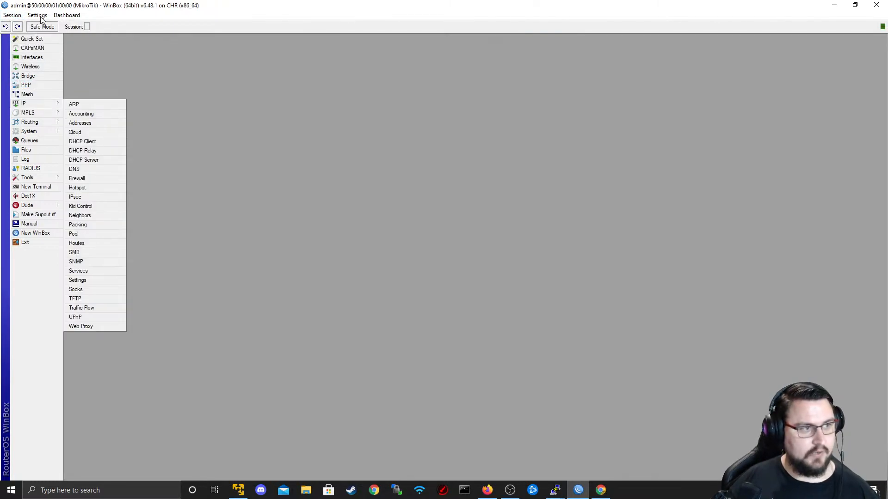
{"action": "left_click", "coordinate": [377, 78]}
{"action": "key", "text": "ctrl+plus"}
{"action": "key", "text": "ctrl+plus"}
{"action": "key", "text": "ctrl+plus"}
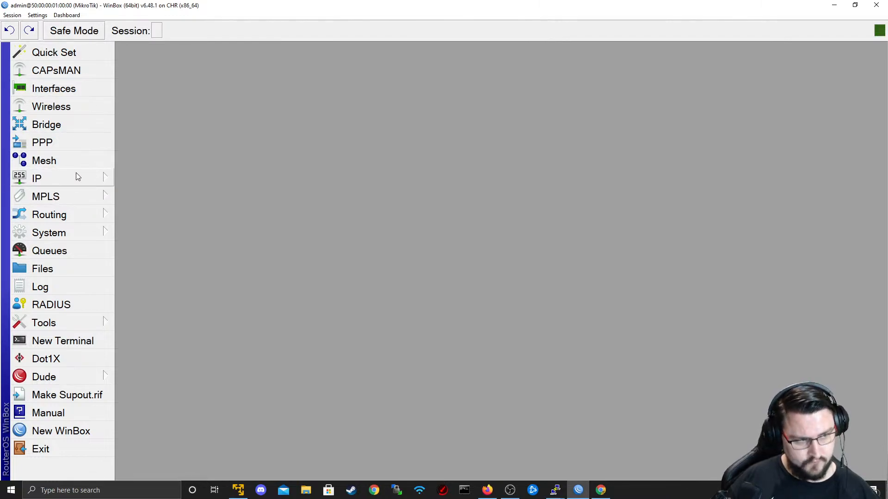
{"action": "left_click", "coordinate": [84, 184]}
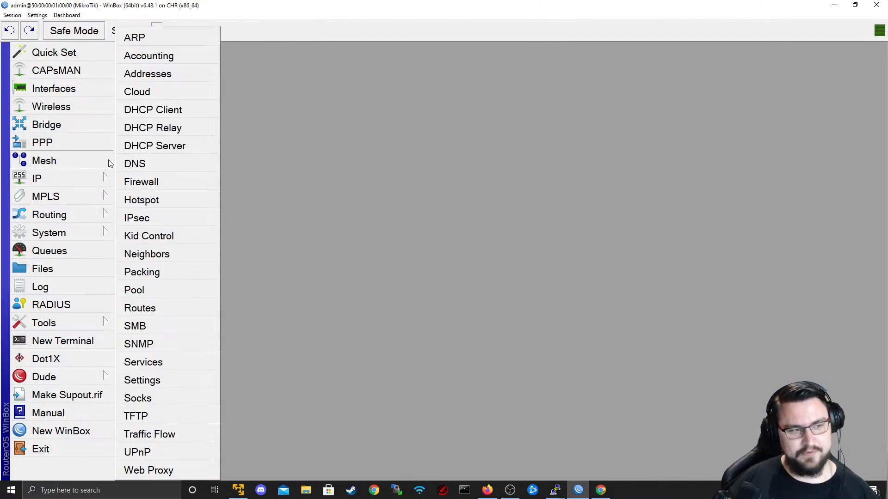
{"action": "left_click", "coordinate": [155, 183]}
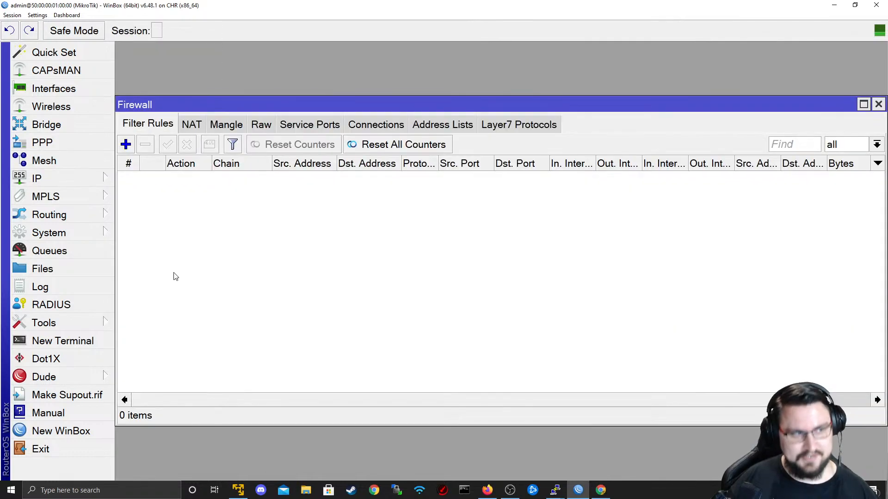
{"action": "left_click", "coordinate": [88, 179]}
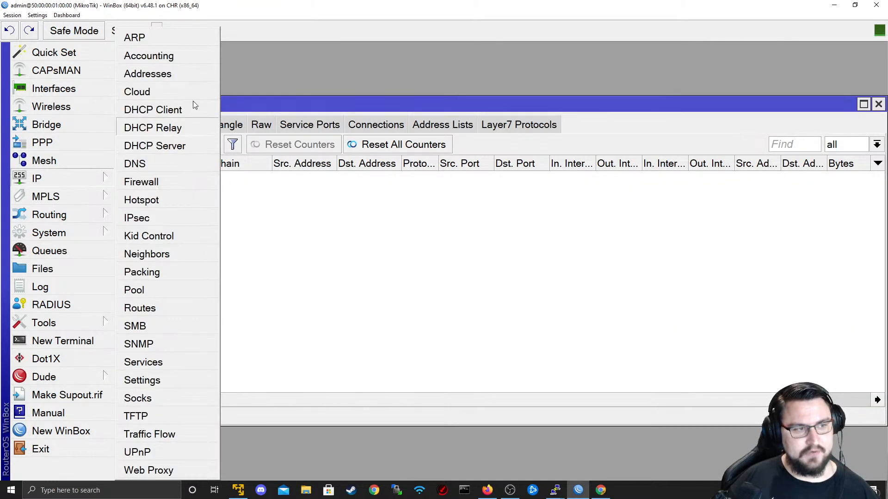
{"action": "left_click", "coordinate": [187, 73]}
{"action": "left_click_drag", "start_coordinate": [724, 208], "coordinate": [643, 208]}
{"action": "key", "text": "BackSpace"}
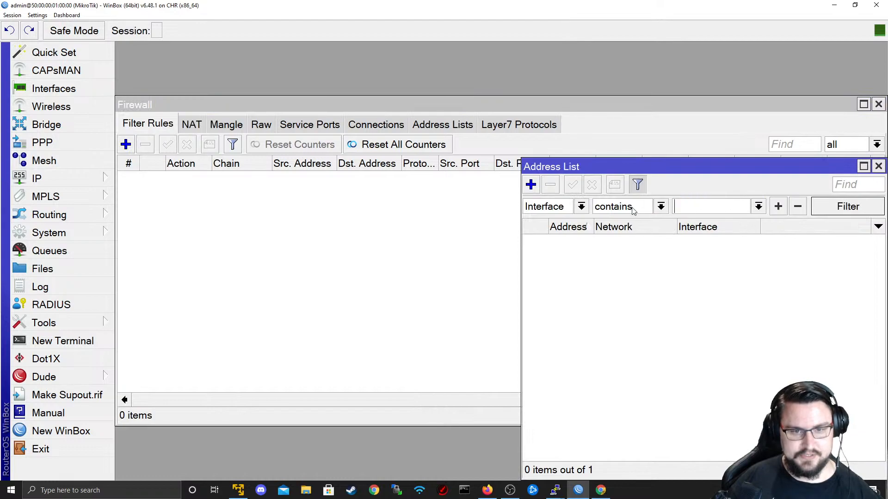
{"action": "key", "text": "Return"}
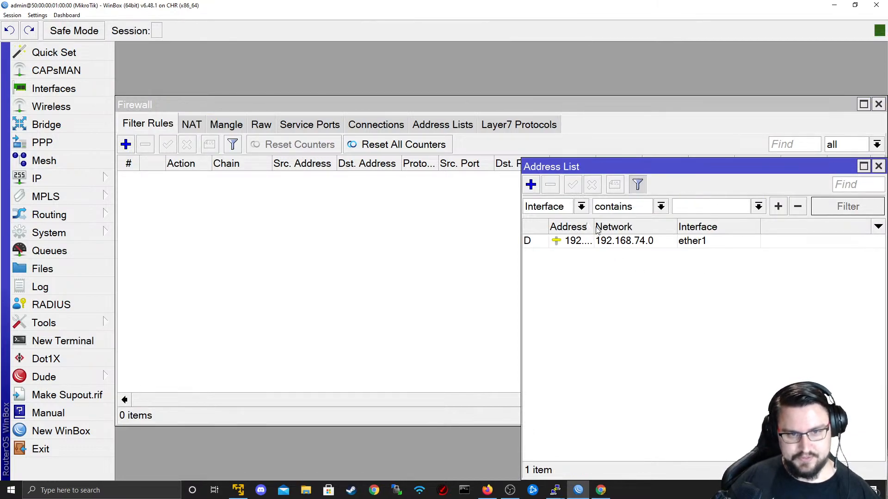
{"action": "left_click_drag", "start_coordinate": [593, 228], "coordinate": [660, 226]}
{"action": "left_click_drag", "start_coordinate": [750, 167], "coordinate": [600, 165]}
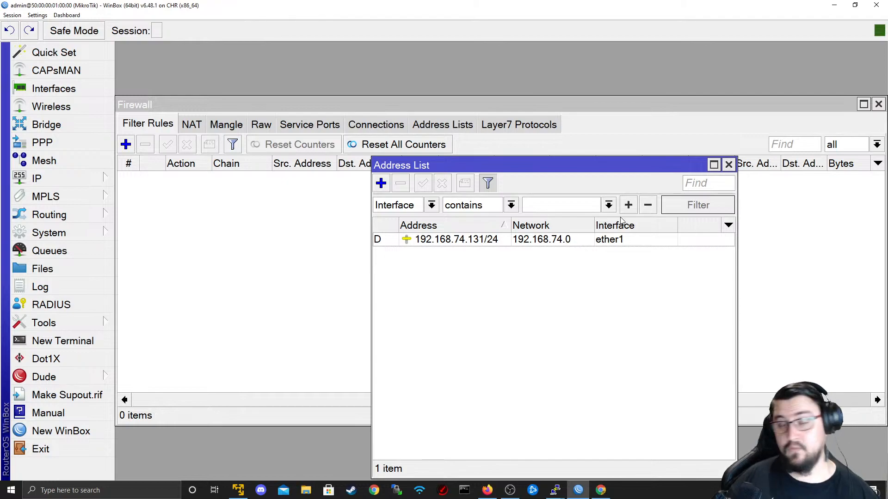
{"action": "left_click", "coordinate": [729, 164]}
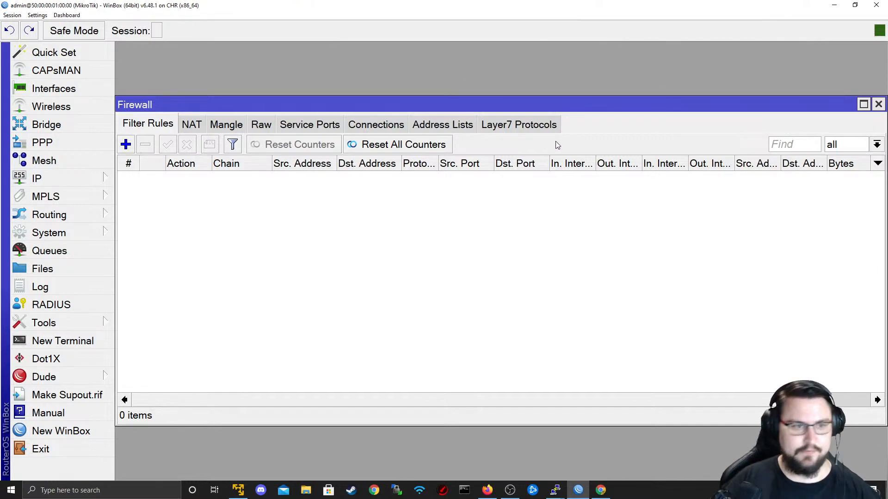
{"action": "left_click", "coordinate": [378, 127]}
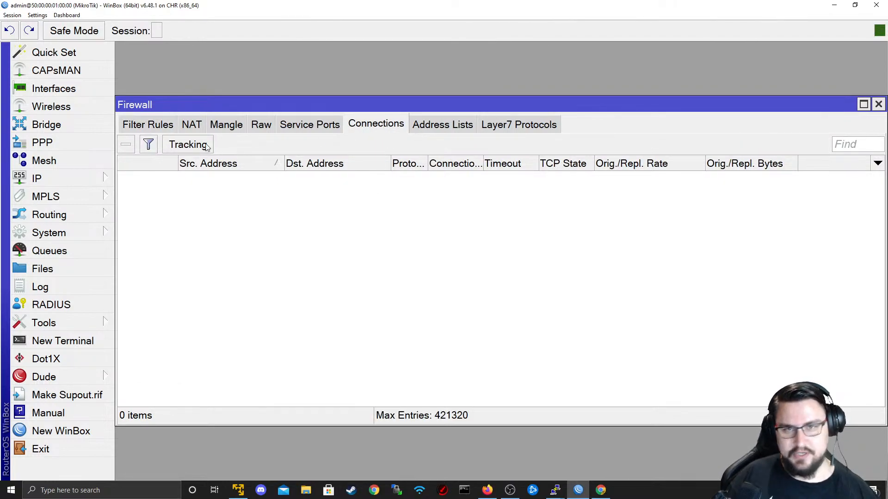
{"action": "left_click", "coordinate": [182, 150]}
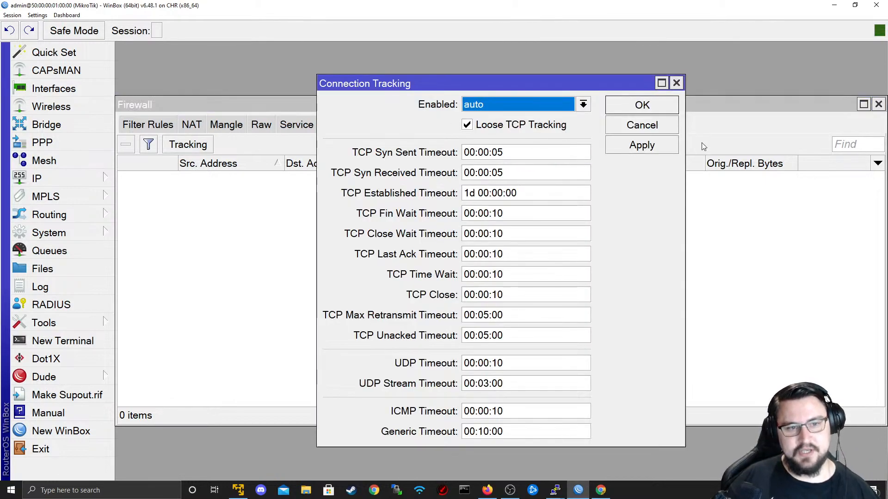
{"action": "left_click", "coordinate": [640, 147]}
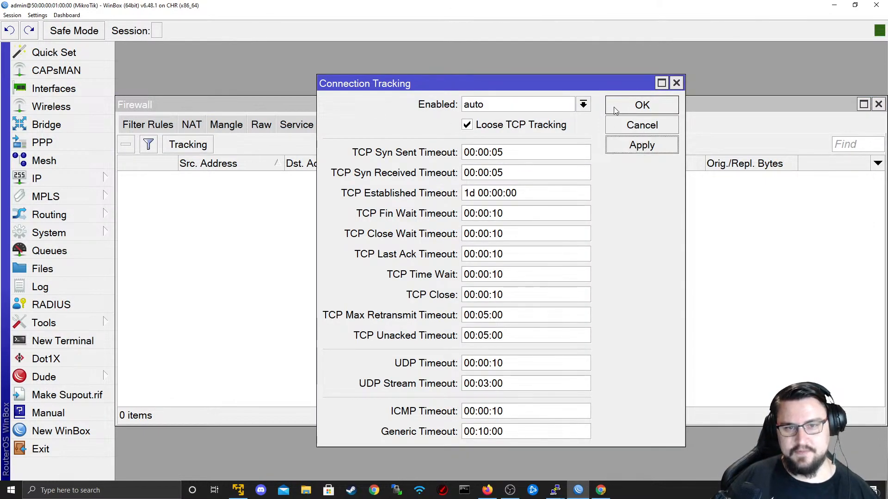
{"action": "left_click", "coordinate": [615, 106]}
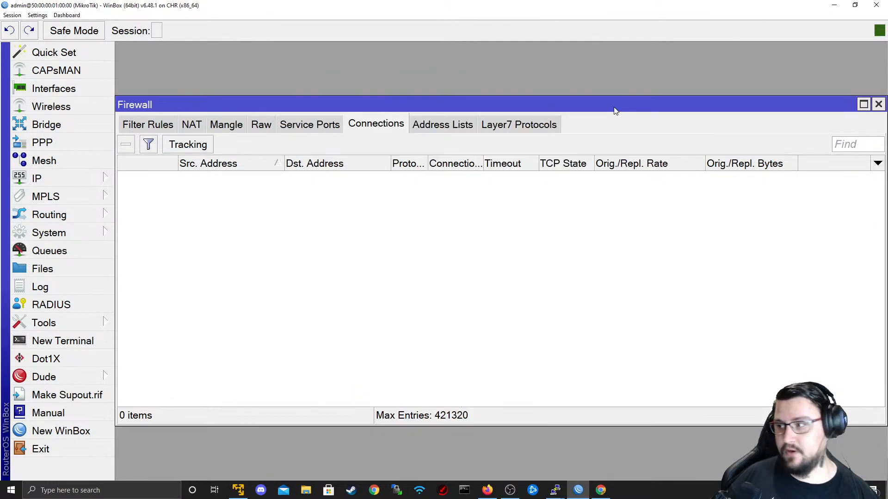
{"action": "left_click", "coordinate": [209, 142]}
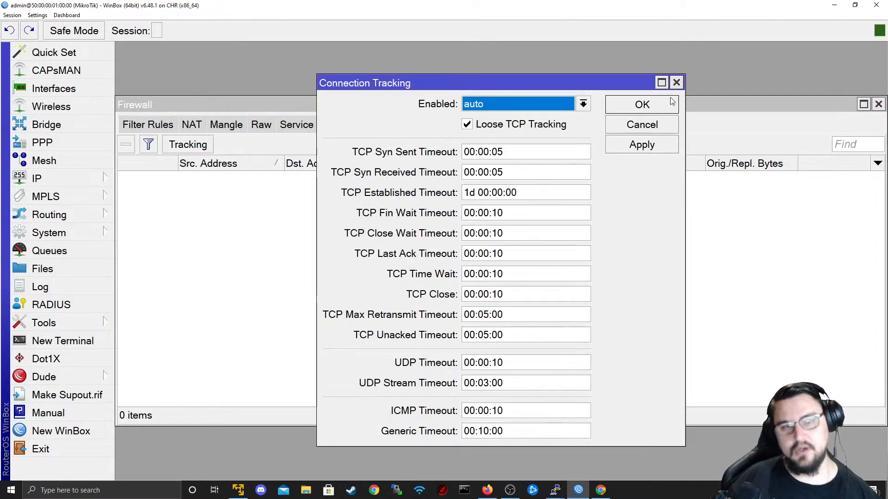
{"action": "left_click", "coordinate": [676, 82]}
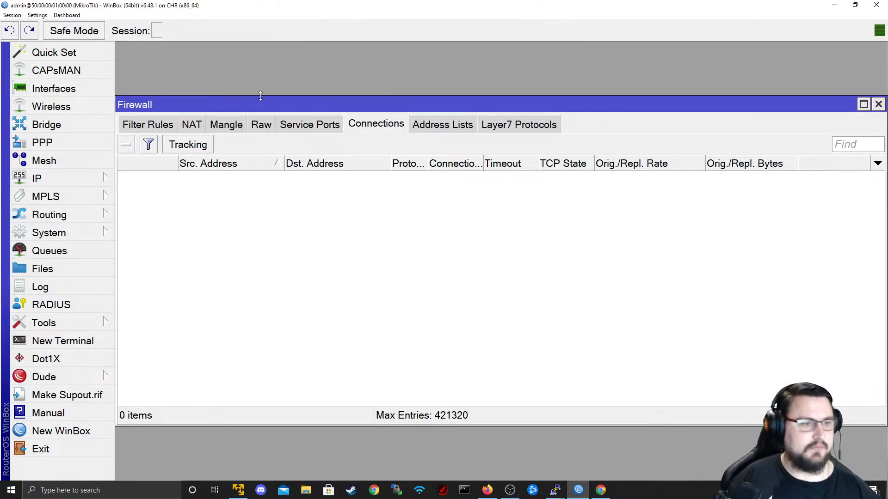
{"action": "left_click_drag", "start_coordinate": [231, 111], "coordinate": [231, 120]}
- Draft a new mangle rule with action fasttrack connection, then cancel it unsaved
{"action": "left_click", "coordinate": [230, 128]}
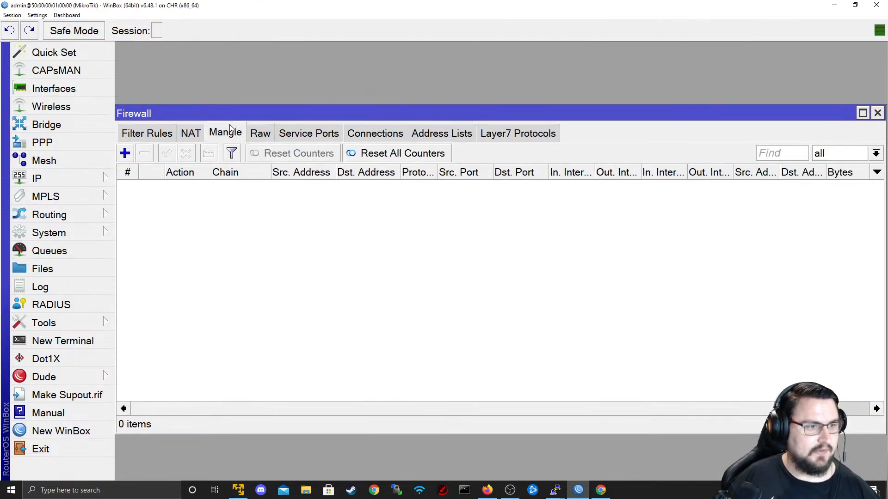
{"action": "left_click", "coordinate": [125, 153]}
{"action": "left_click_drag", "start_coordinate": [467, 52], "coordinate": [469, 54]}
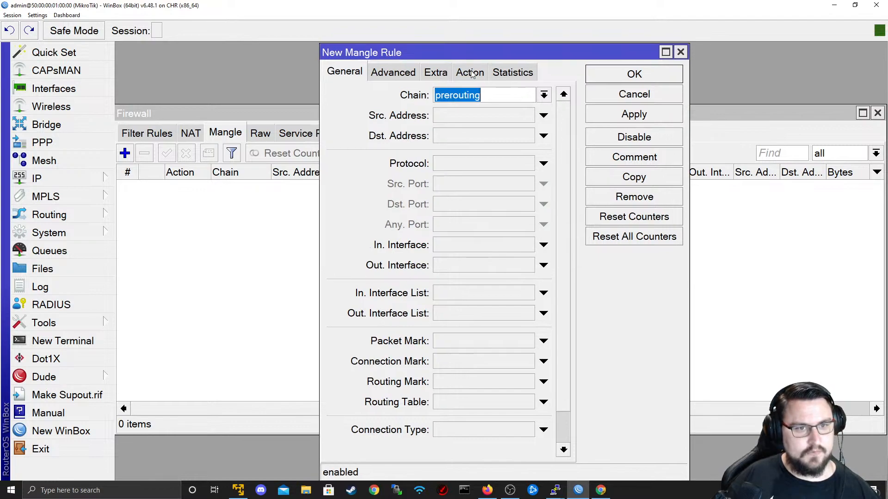
{"action": "left_click", "coordinate": [468, 71]}
{"action": "left_click", "coordinate": [481, 95]}
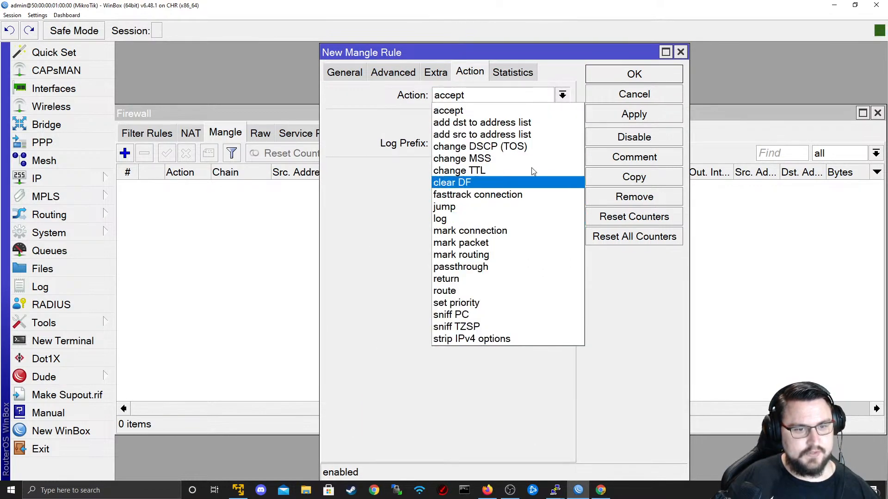
{"action": "left_click", "coordinate": [515, 193]}
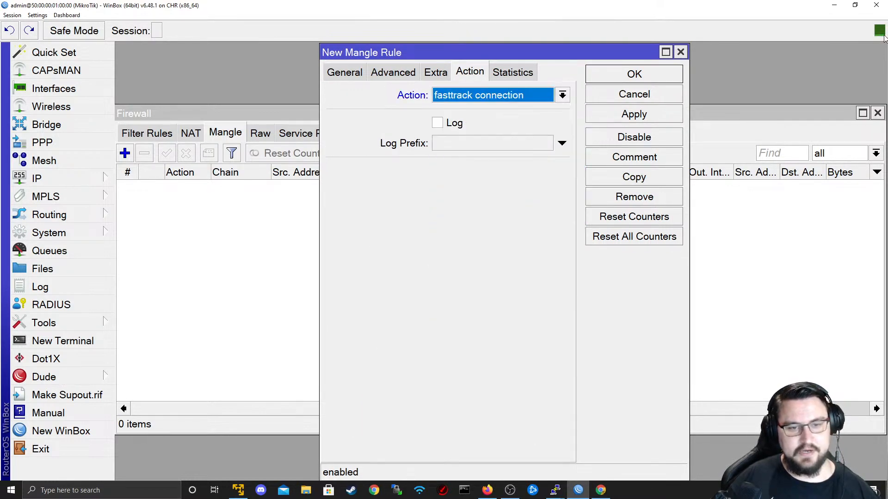
{"action": "left_click", "coordinate": [678, 98]}
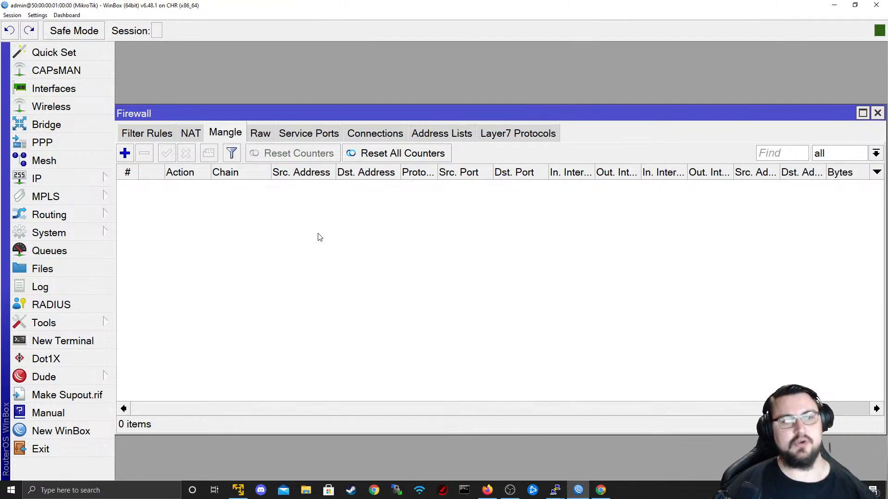
- View the Connections list and its Tracking settings, closing them without changes
{"action": "left_click", "coordinate": [356, 135]}
{"action": "left_click", "coordinate": [203, 154]}
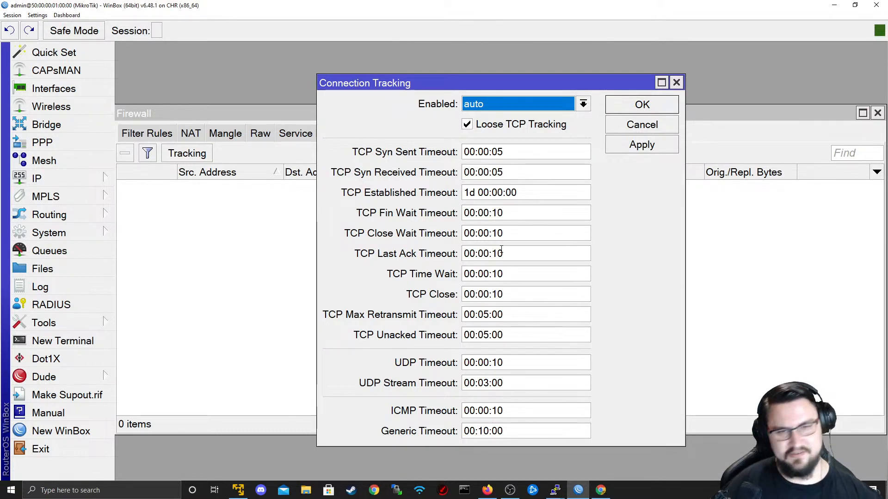
{"action": "left_click", "coordinate": [638, 134]}
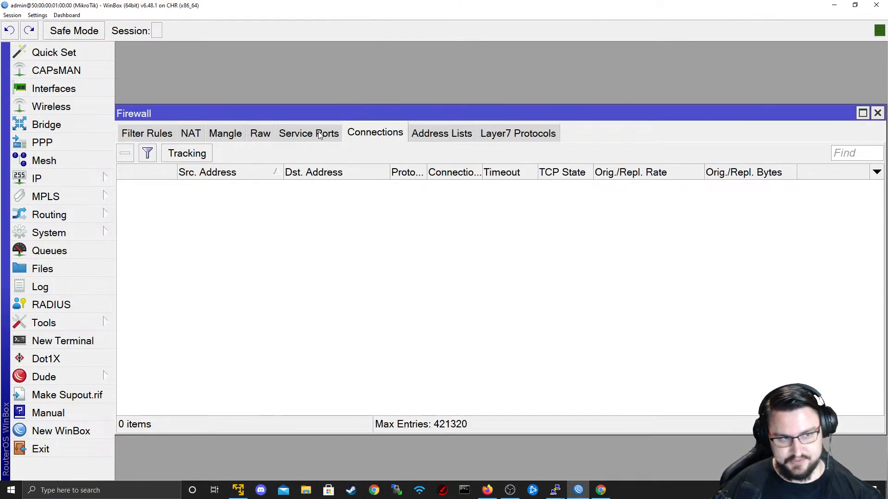
- Browse Service Ports (tftp, udplite, irc, sip), Raw, NAT and Mangle tabs, ending on Filter Rules
{"action": "left_click", "coordinate": [295, 133]}
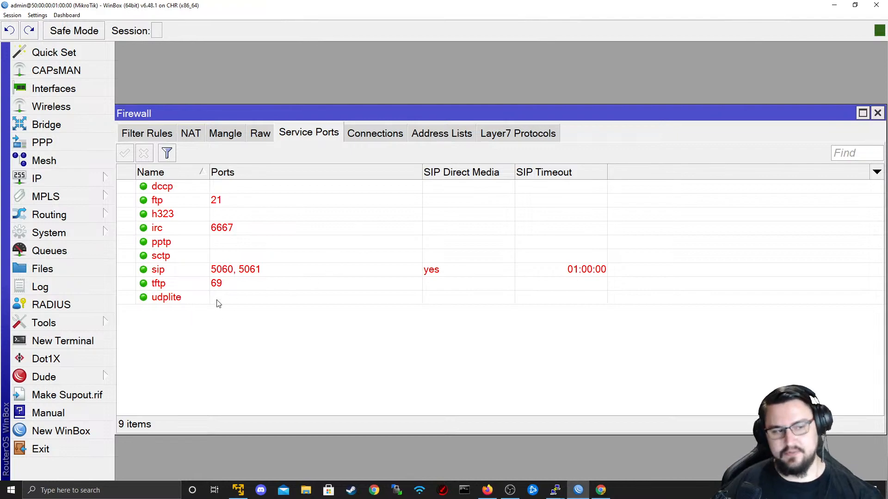
{"action": "left_click", "coordinate": [210, 284]}
{"action": "left_click", "coordinate": [200, 298]}
{"action": "left_click", "coordinate": [211, 228]}
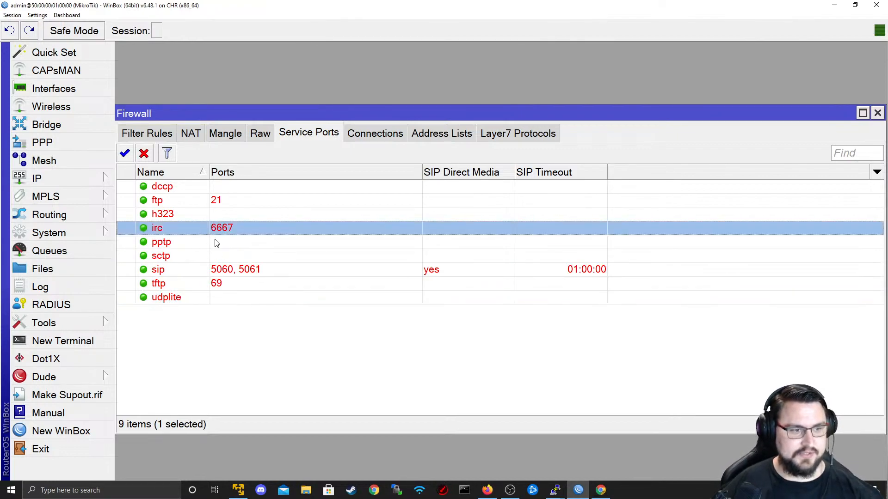
{"action": "left_click", "coordinate": [216, 272]}
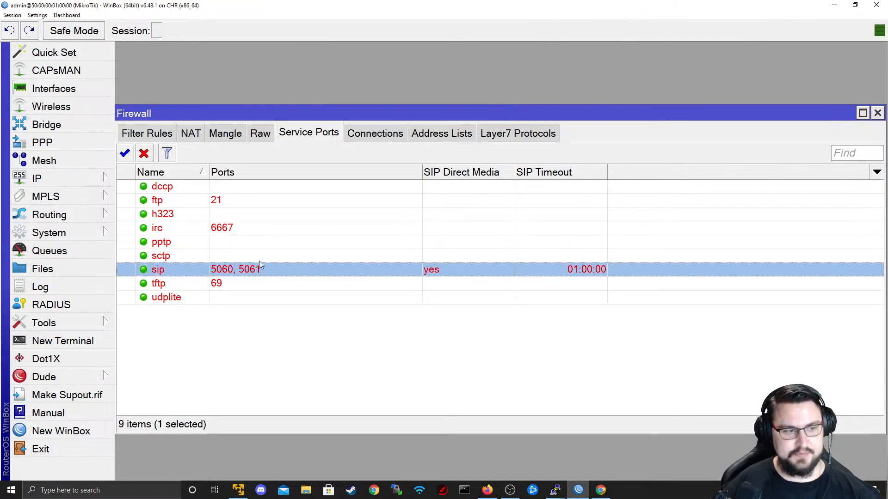
{"action": "left_click", "coordinate": [260, 134]}
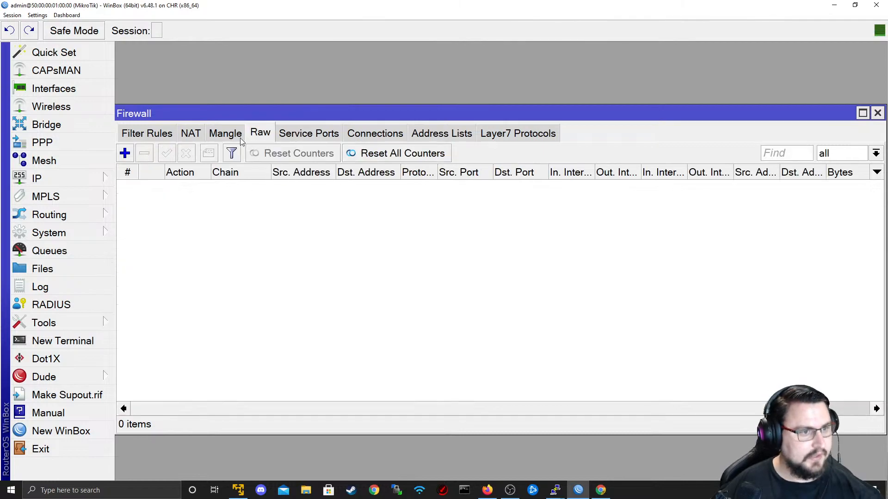
{"action": "left_click", "coordinate": [239, 136]}
{"action": "left_click", "coordinate": [157, 133]}
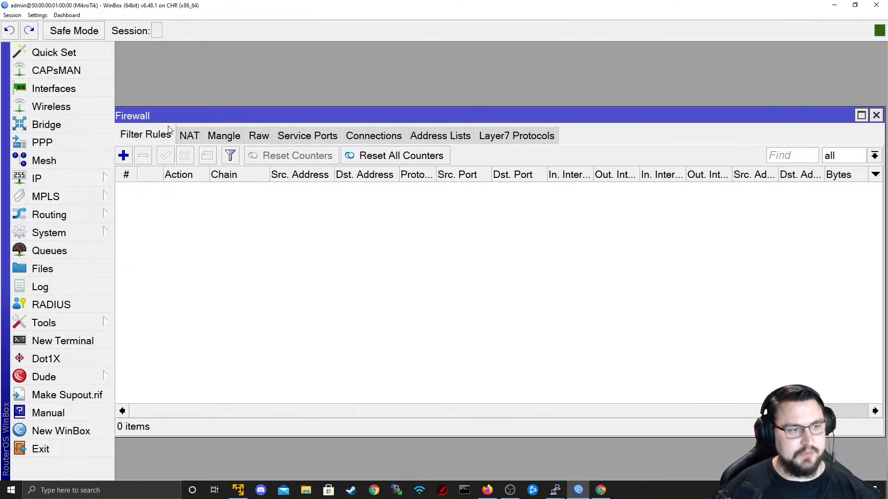
{"action": "left_click_drag", "start_coordinate": [179, 119], "coordinate": [188, 122]}
{"action": "left_click", "coordinate": [191, 141]}
{"action": "left_click", "coordinate": [232, 141]}
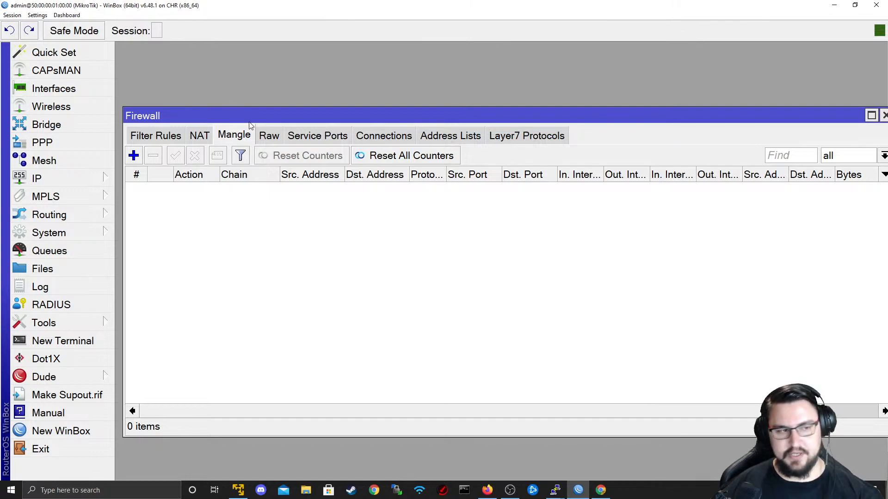
{"action": "left_click", "coordinate": [156, 135]}
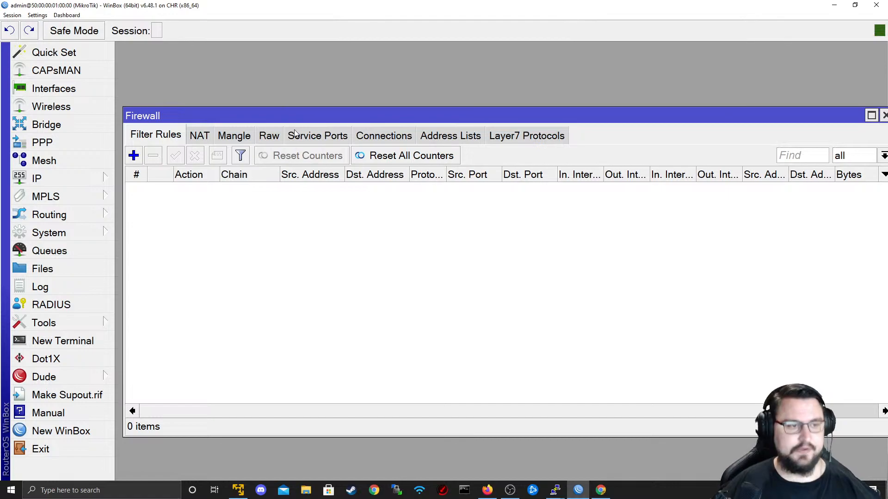
- Shrink WinBox to glance at the topology, re-maximize it and add a new filter rule
{"action": "left_click_drag", "start_coordinate": [223, 4], "coordinate": [775, 156]}
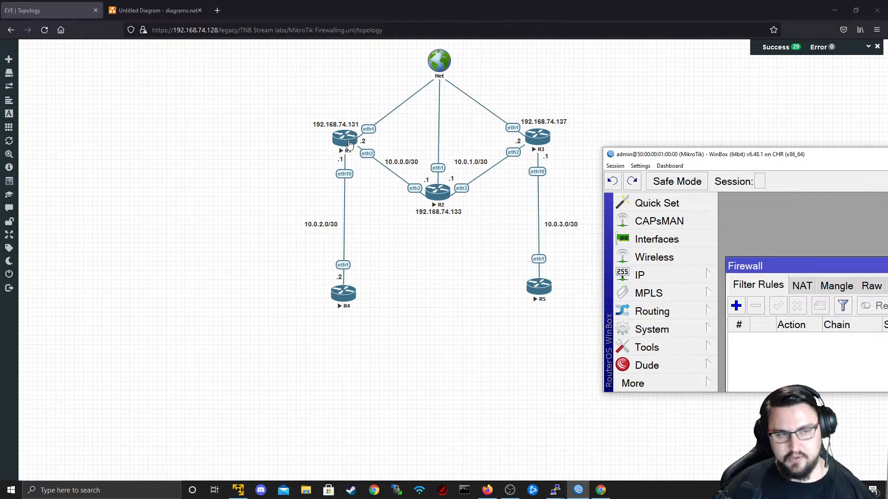
{"action": "left_click_drag", "start_coordinate": [643, 158], "coordinate": [340, 141]}
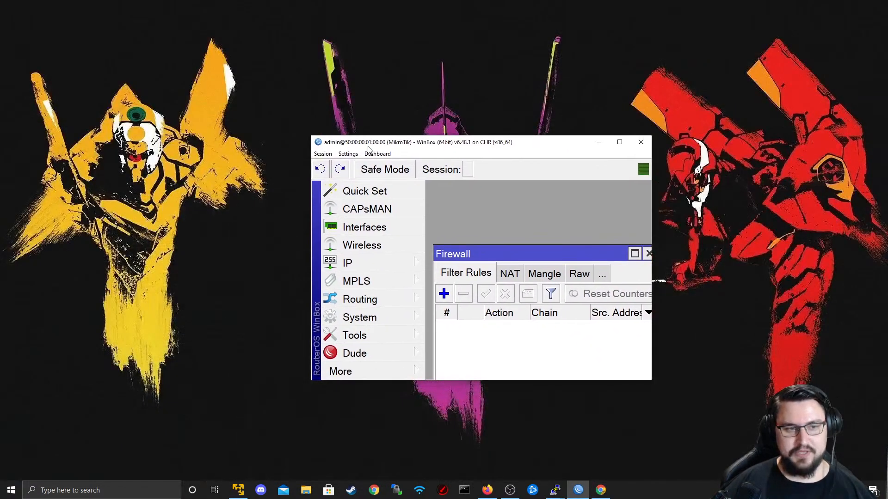
{"action": "double_click", "coordinate": [368, 146]}
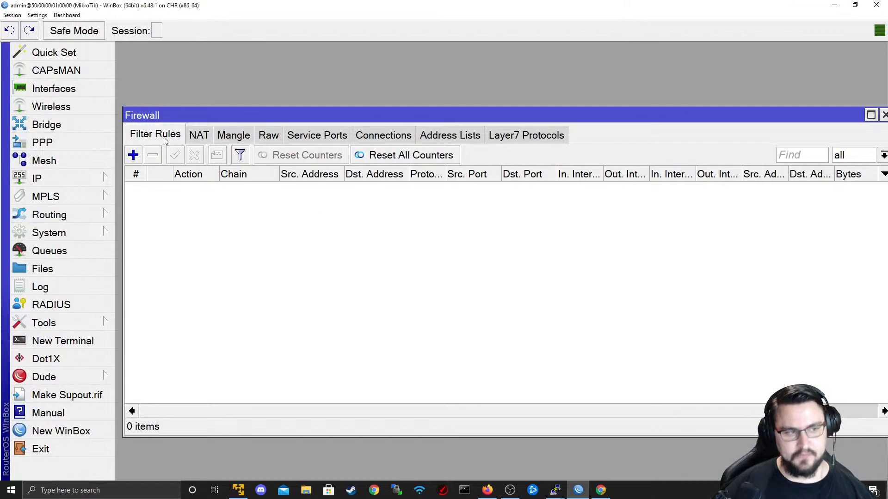
{"action": "left_click", "coordinate": [136, 157]}
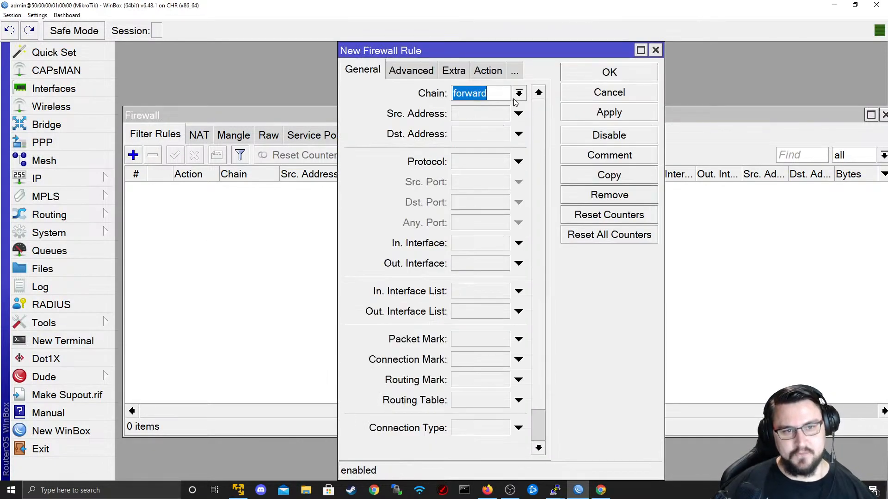
- Check the rule's chain choices, review the EVE topology, then reopen the Chain dropdown
{"action": "left_click", "coordinate": [518, 94]}
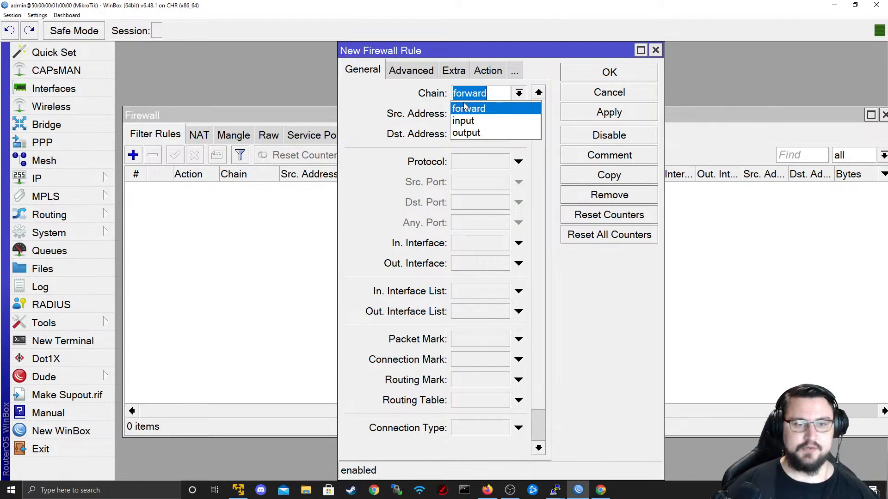
{"action": "left_click", "coordinate": [523, 5]}
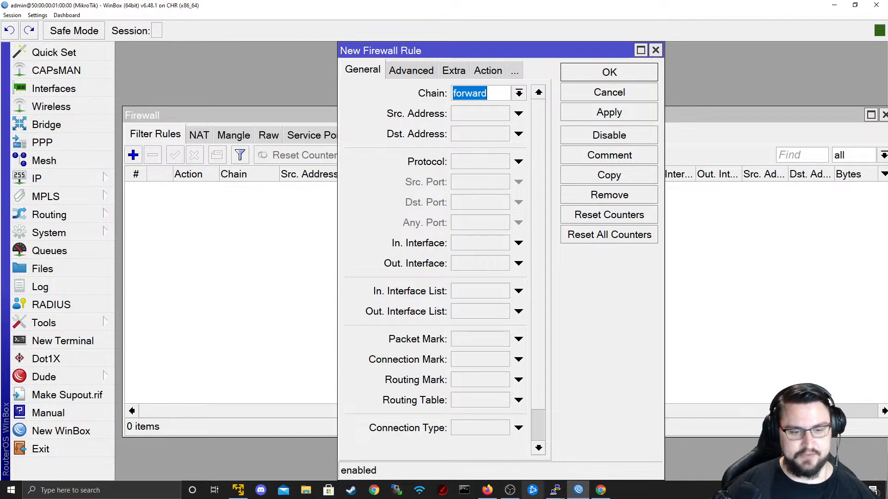
{"action": "left_click", "coordinate": [488, 490]}
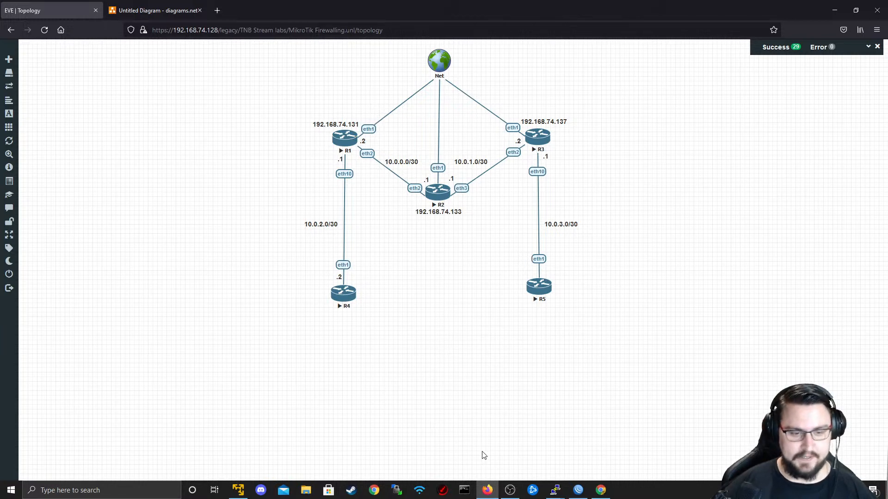
{"action": "left_click", "coordinate": [578, 490]}
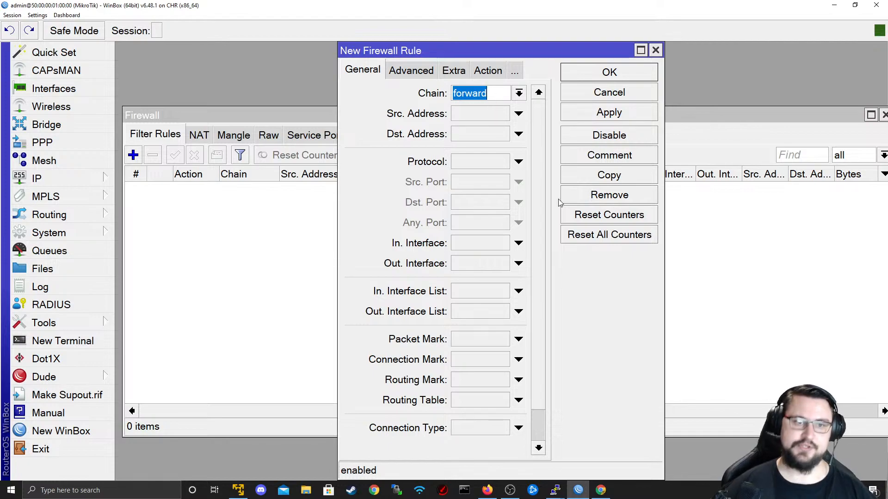
{"action": "left_click", "coordinate": [518, 93]}
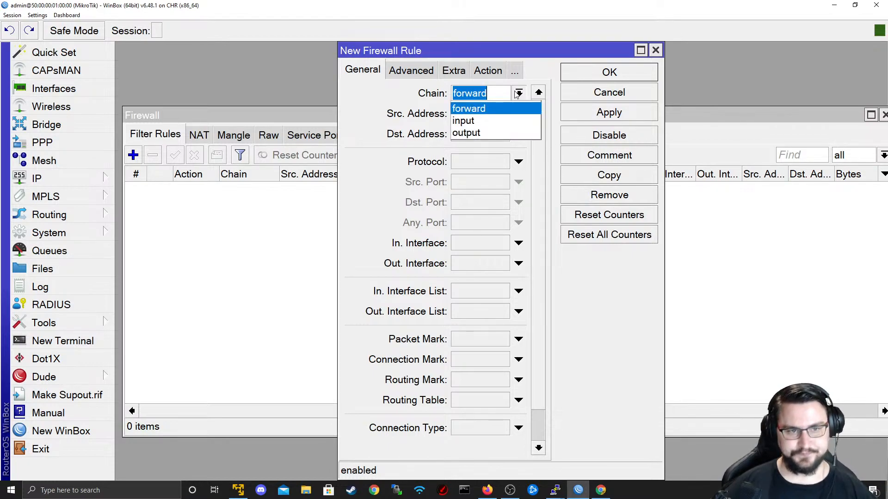
- Set the new rule's chain to input, then change it to output and minimize WinBox
{"action": "left_click", "coordinate": [490, 121]}
{"action": "left_click", "coordinate": [834, 5]}
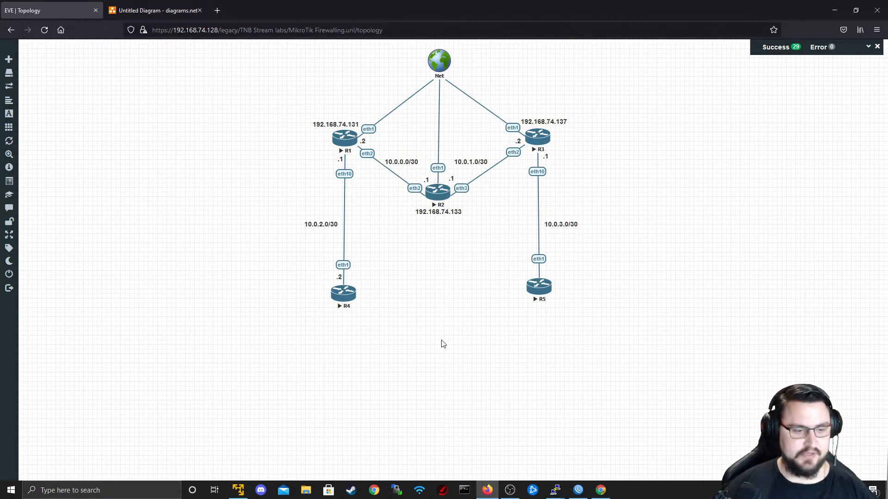
{"action": "left_click", "coordinate": [578, 490]}
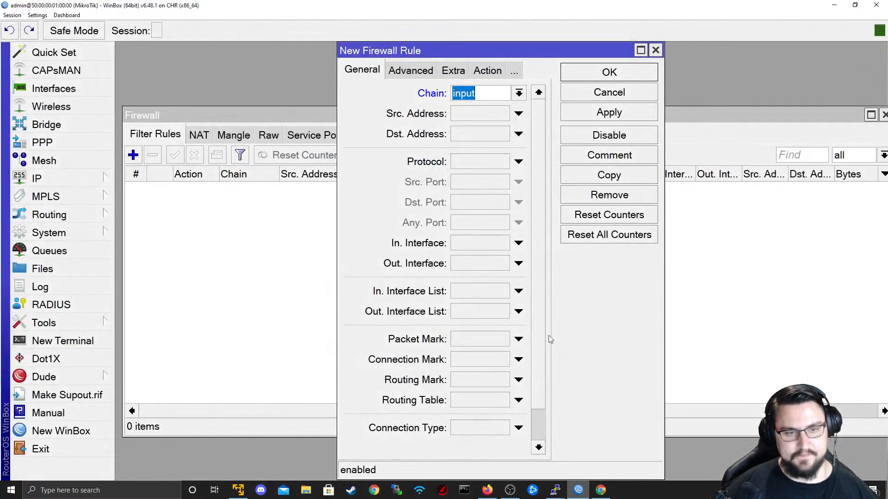
{"action": "left_click", "coordinate": [519, 93]}
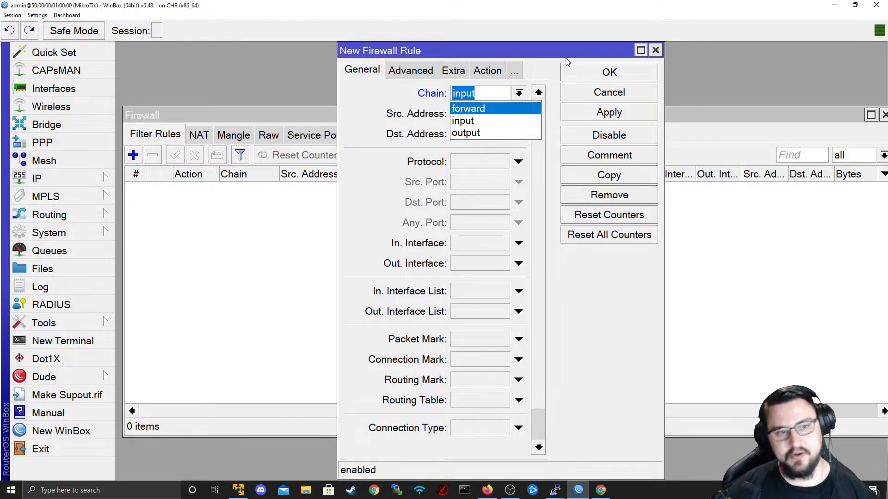
{"action": "left_click", "coordinate": [464, 122]}
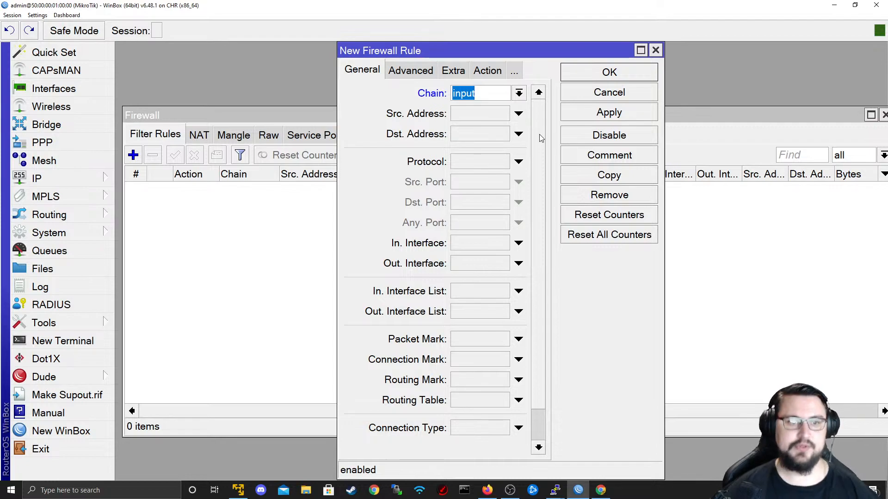
{"action": "left_click", "coordinate": [518, 94]}
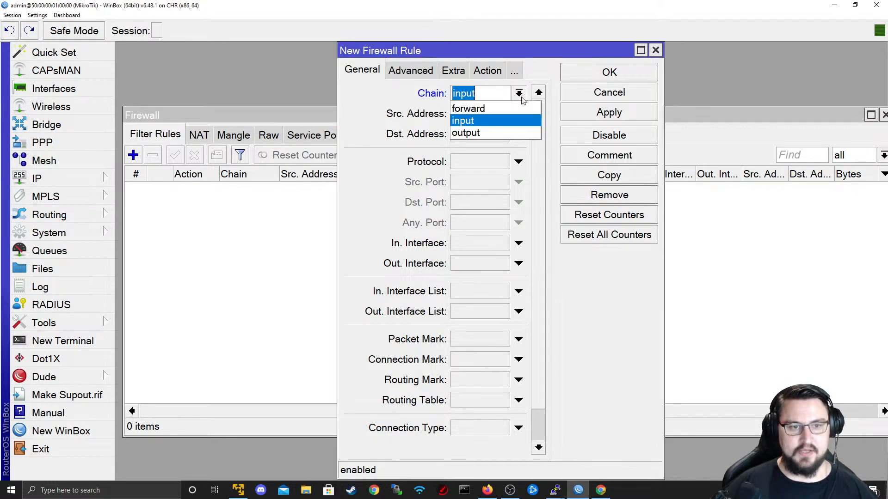
{"action": "left_click", "coordinate": [502, 132]}
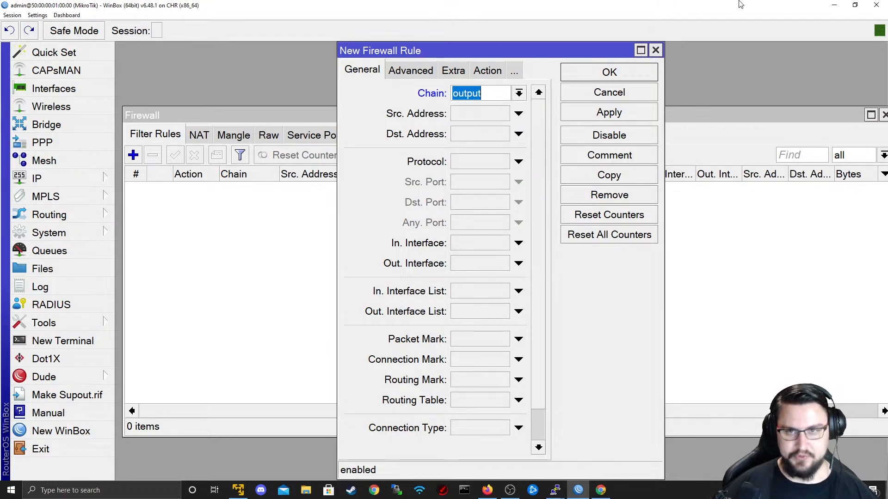
{"action": "left_click", "coordinate": [836, 5]}
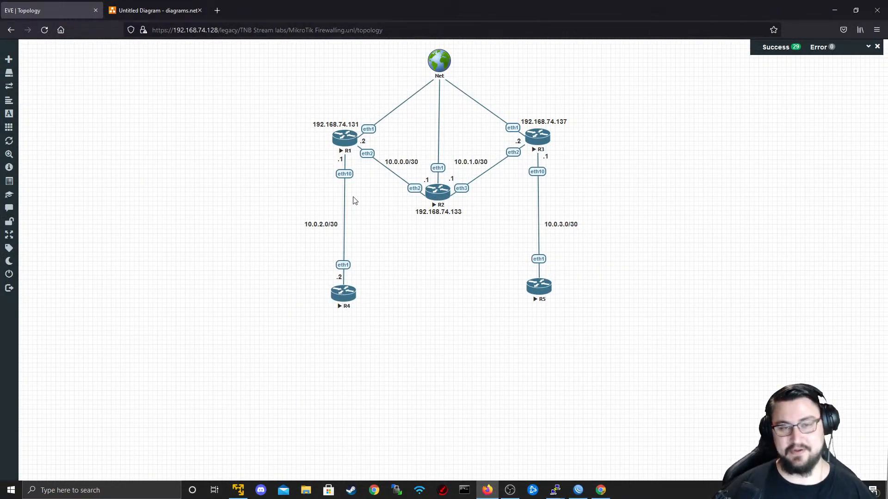
- Point out router R1 on the EVE-NG topology, then return to WinBox
{"action": "left_click", "coordinate": [349, 137]}
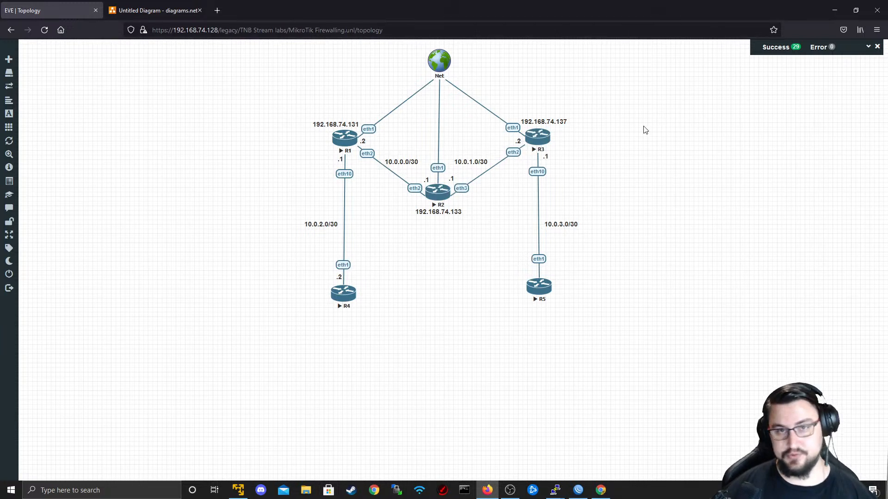
{"action": "left_click", "coordinate": [834, 10]}
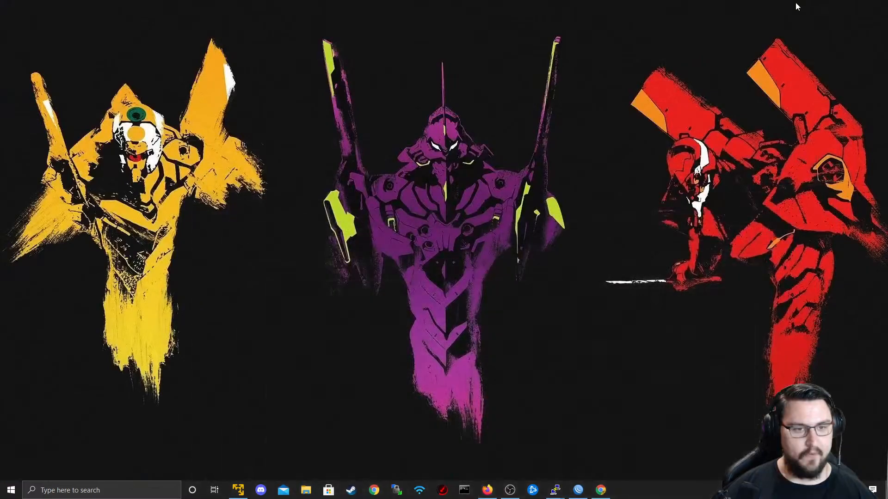
{"action": "key", "text": "alt+Tab"}
{"action": "key", "text": "alt+Tab"}
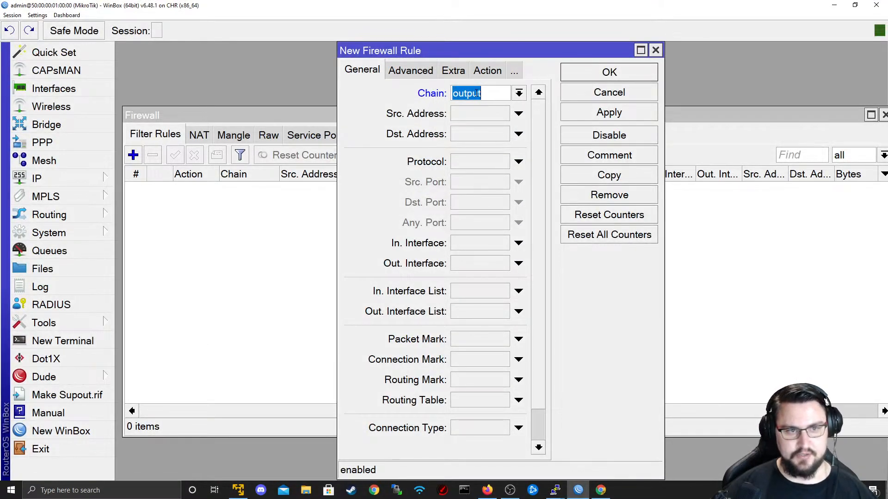
- Discard the unsaved firewall rule and start a new NAT rule on R1
{"action": "left_click", "coordinate": [643, 86]}
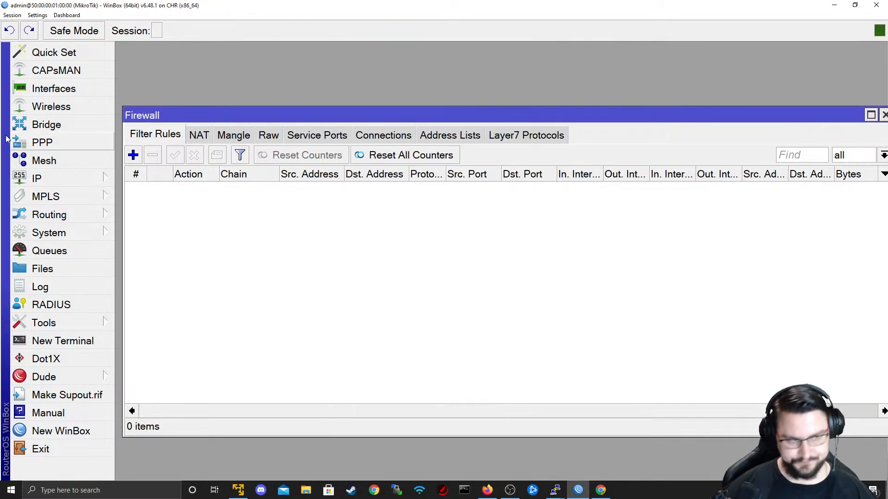
{"action": "left_click", "coordinate": [199, 135]}
{"action": "left_click", "coordinate": [133, 155]}
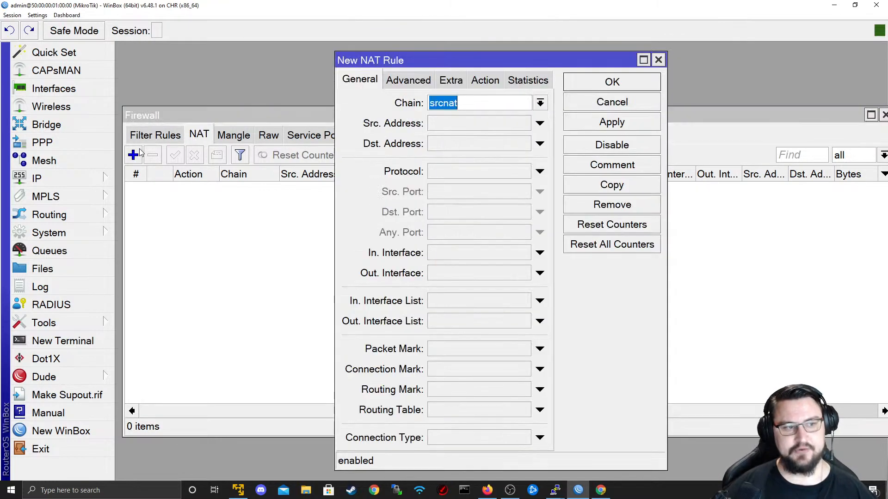
- Set the NAT rule's chain to srcnat after briefly trying dstnat, then bring Firefox forward
{"action": "left_click", "coordinate": [540, 103]}
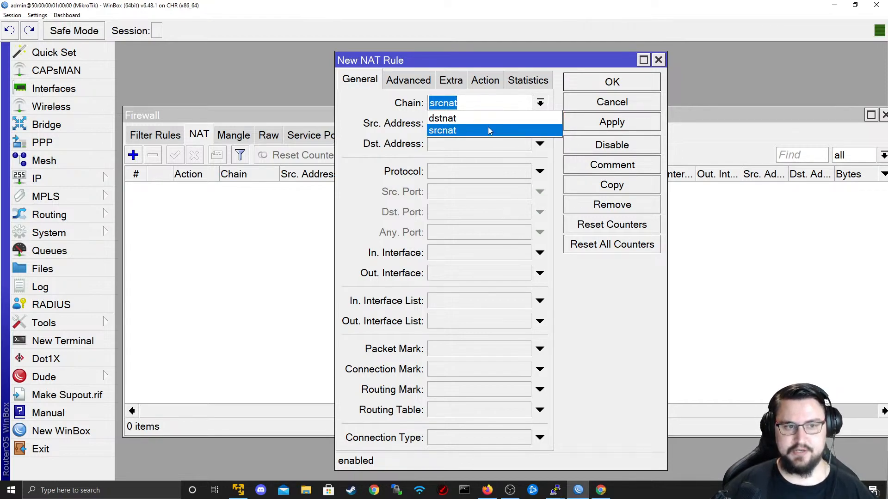
{"action": "left_click", "coordinate": [487, 127]}
{"action": "left_click", "coordinate": [541, 105]}
{"action": "left_click", "coordinate": [549, 116]}
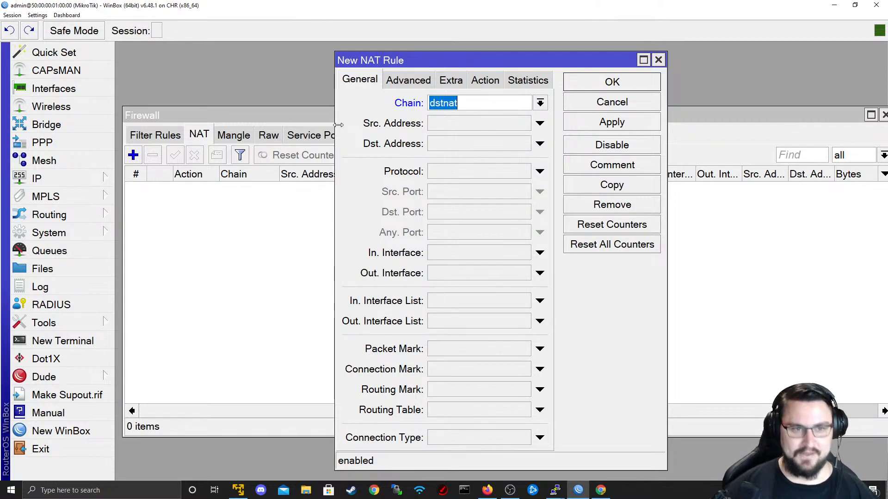
{"action": "left_click", "coordinate": [540, 102]}
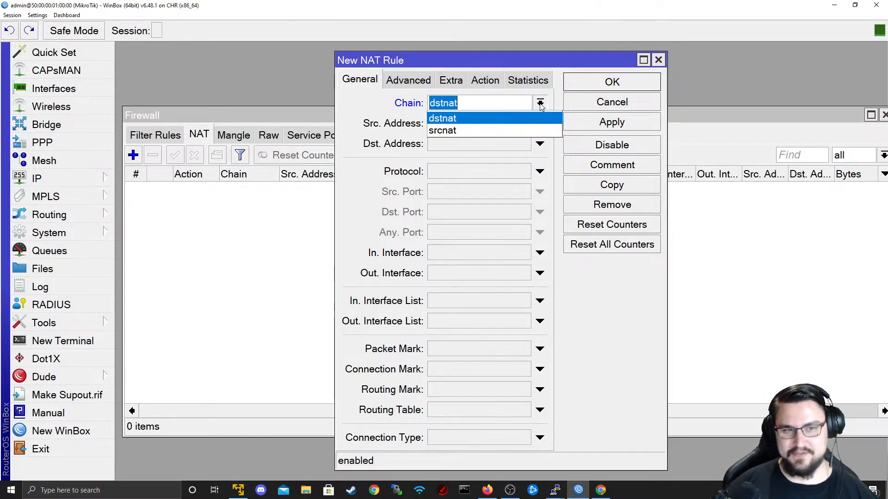
{"action": "left_click", "coordinate": [462, 130]}
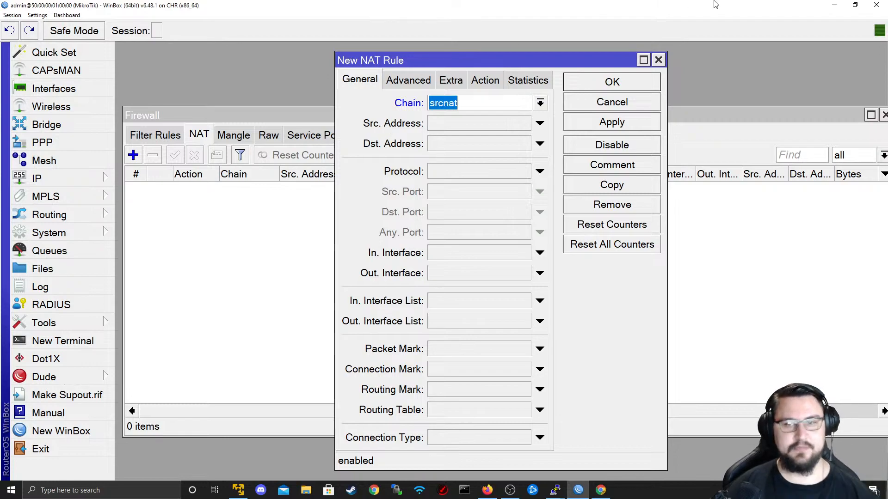
{"action": "left_click", "coordinate": [486, 496]}
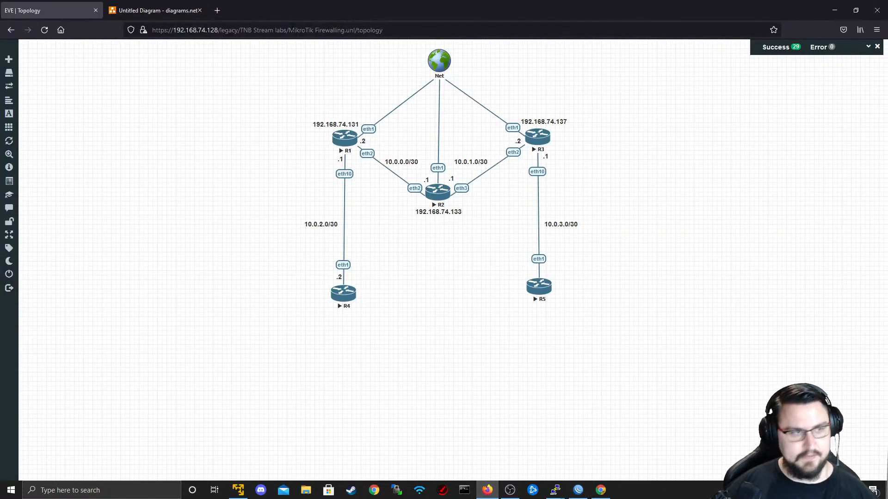
{"action": "left_click", "coordinate": [212, 12]}
{"action": "type", "text": "www.google.com/"}
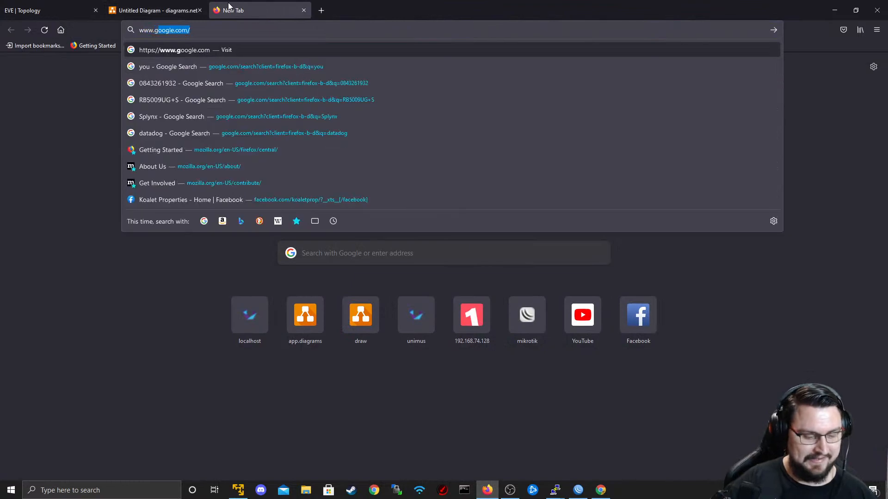
{"action": "key", "text": "Return"}
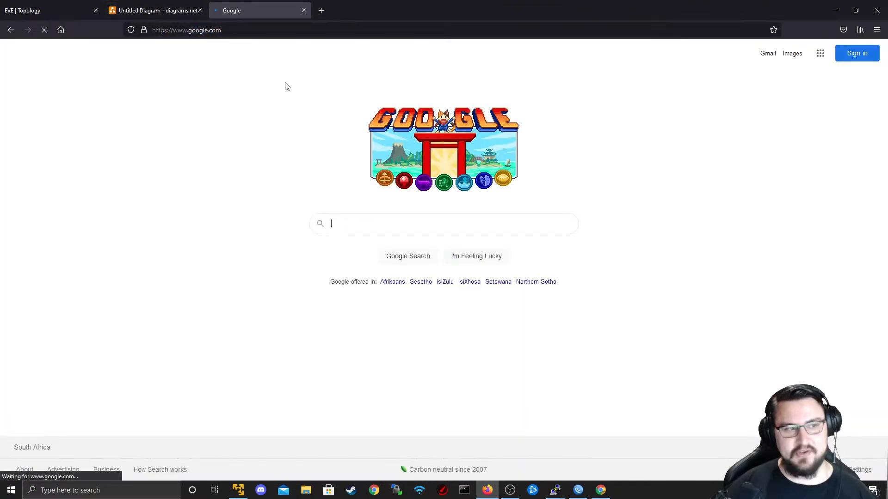
- Search 'IP header' and open the ResearchGate IPv4 header diagram from image results
{"action": "type", "text": "IP header"}
{"action": "key", "text": "Return"}
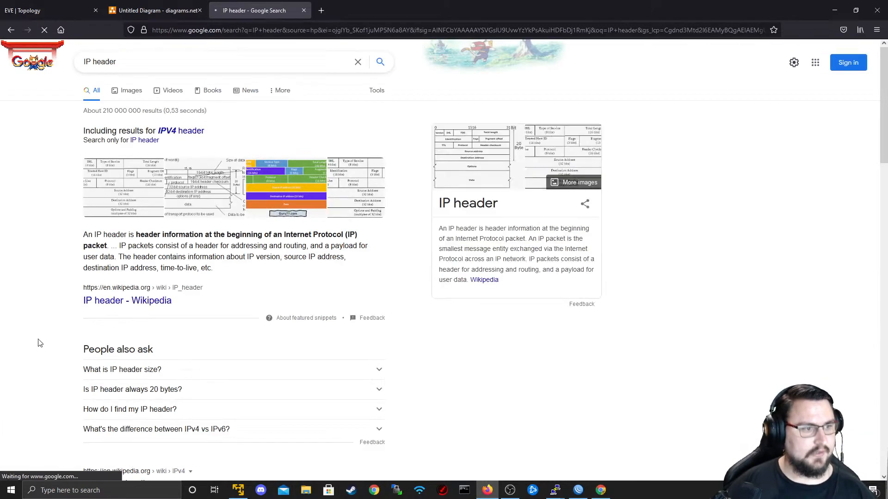
{"action": "left_click", "coordinate": [428, 243]}
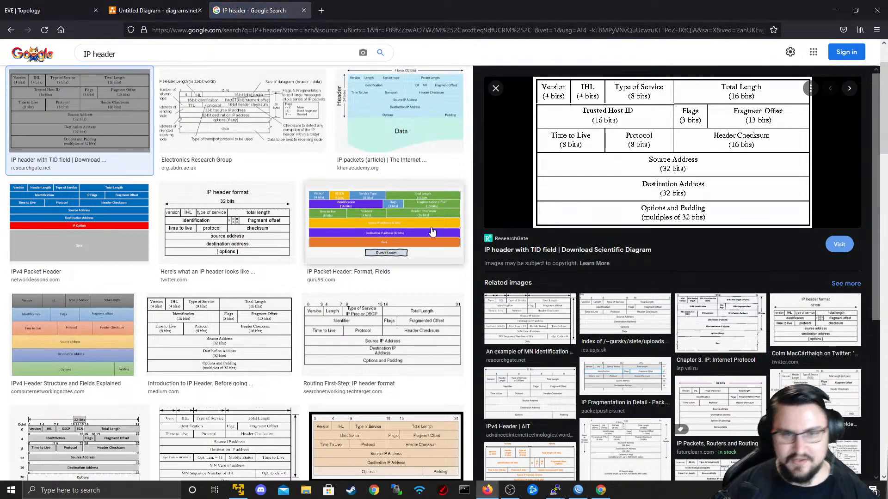
{"action": "left_click", "coordinate": [565, 178]}
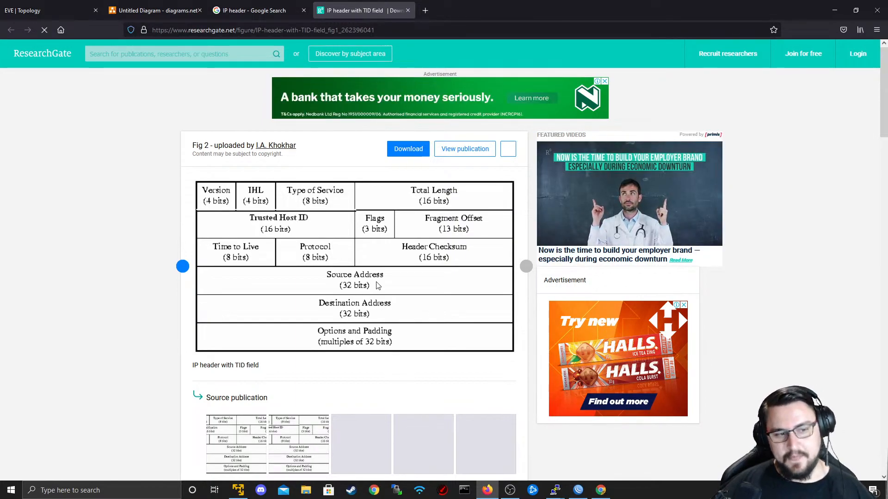
- Glance at the EVE Topology and ResearchGate tabs, then restore and reposition the WinBox and Firewall windows
{"action": "left_click", "coordinate": [93, 4]}
{"action": "key", "text": "alt+Tab"}
{"action": "key", "text": "alt+Tab"}
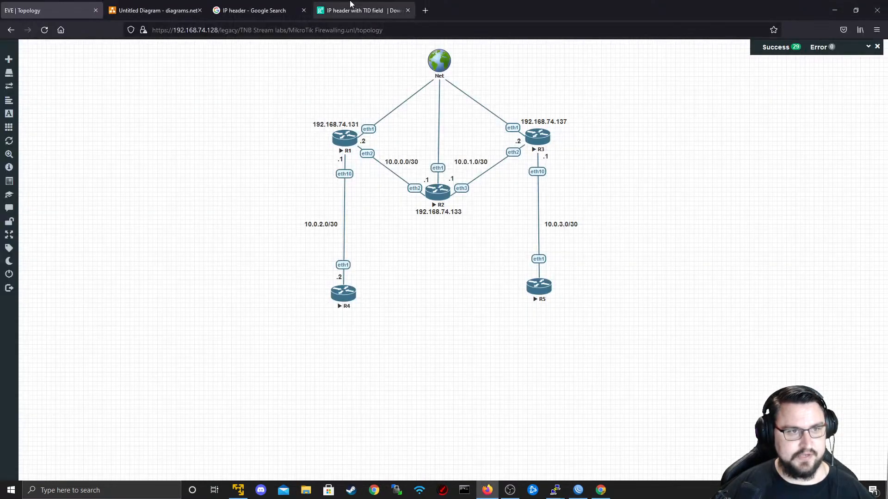
{"action": "left_click", "coordinate": [350, 3]}
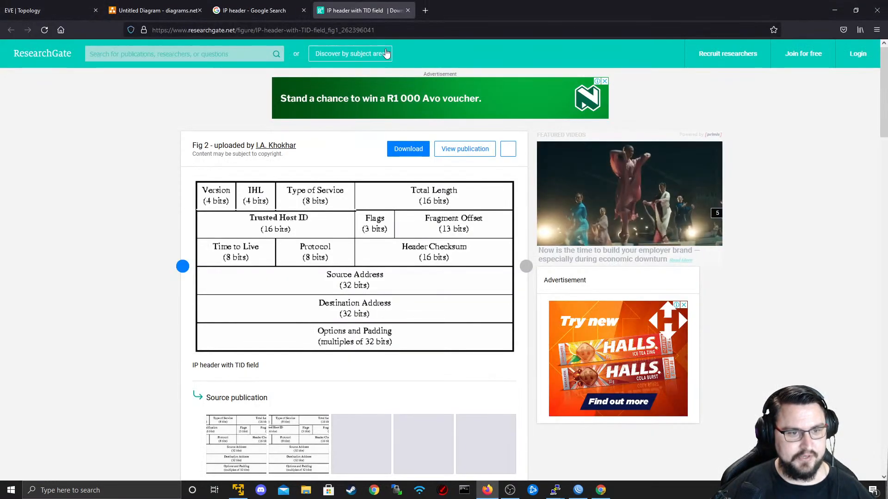
{"action": "key", "text": "alt+Tab"}
{"action": "double_click", "coordinate": [406, 5]}
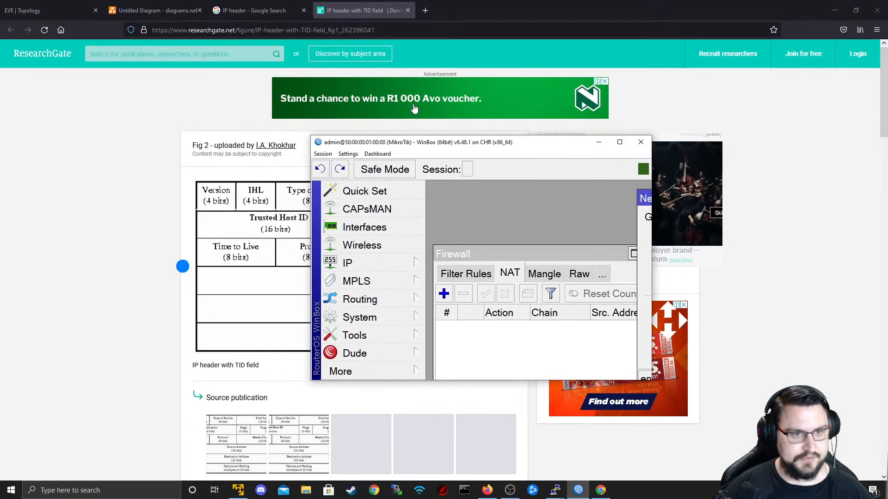
{"action": "left_click_drag", "start_coordinate": [410, 143], "coordinate": [558, 84]}
{"action": "left_click_drag", "start_coordinate": [686, 203], "coordinate": [670, 160]}
- Close the Firewall list, shift the New NAT Rule window, and maximize WinBox
{"action": "left_click", "coordinate": [782, 152]}
{"action": "left_click_drag", "start_coordinate": [758, 137], "coordinate": [670, 144]}
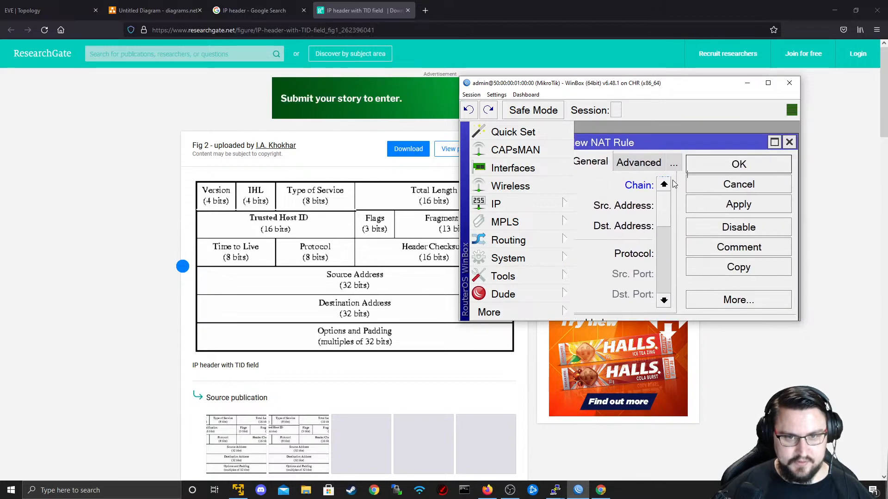
{"action": "left_click_drag", "start_coordinate": [665, 87], "coordinate": [701, 88]}
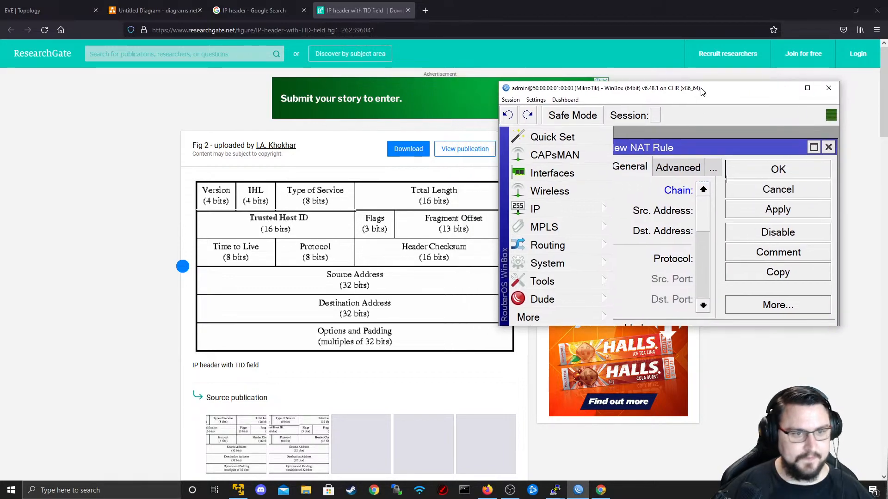
{"action": "double_click", "coordinate": [700, 88]}
- Enlarge the New NAT Rule dialog, minimize WinBox, and return to the EVE Topology tab
{"action": "left_click", "coordinate": [316, 62]}
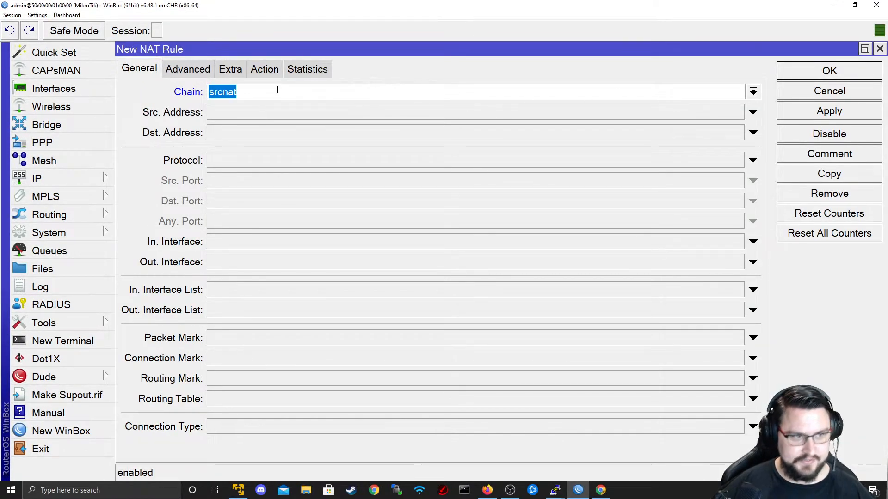
{"action": "left_click", "coordinate": [832, 5]}
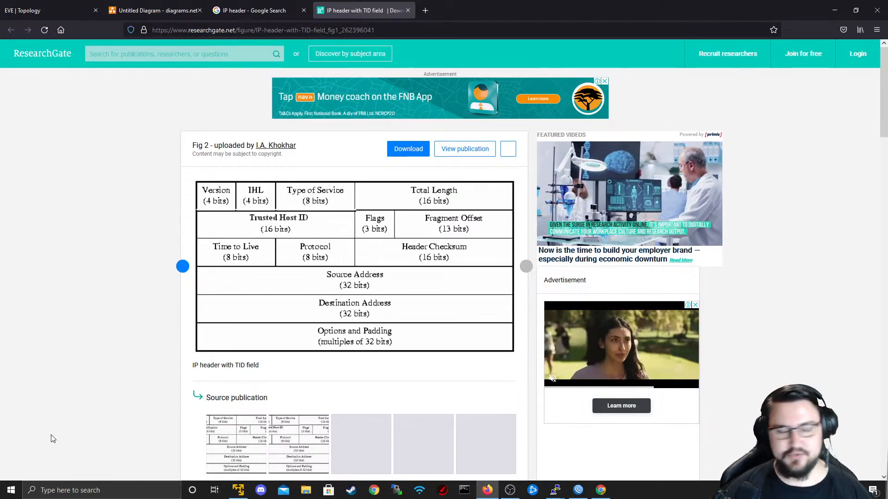
{"action": "left_click", "coordinate": [42, 6]}
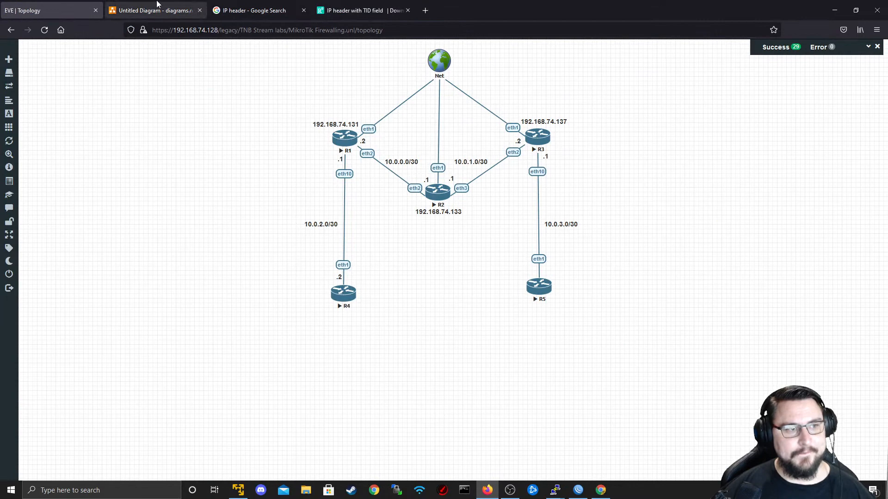
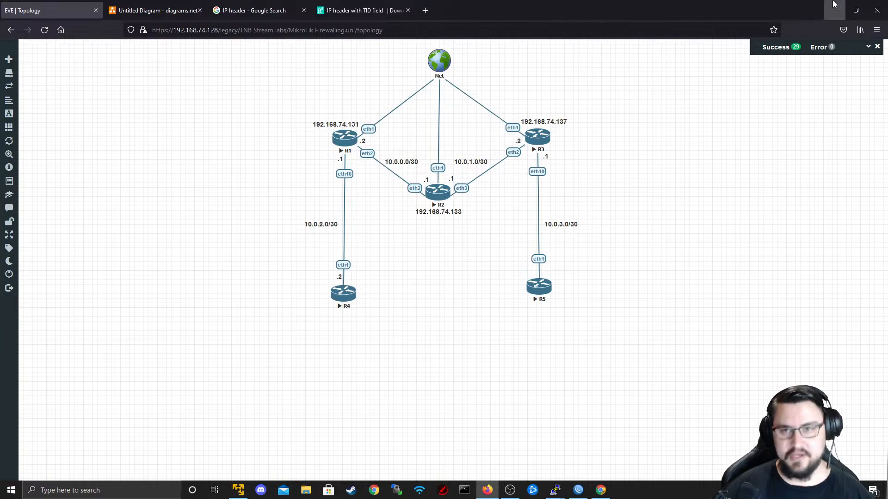
- Set the new srcnat NAT rule's action to masquerade
{"action": "key", "text": "alt+Tab"}
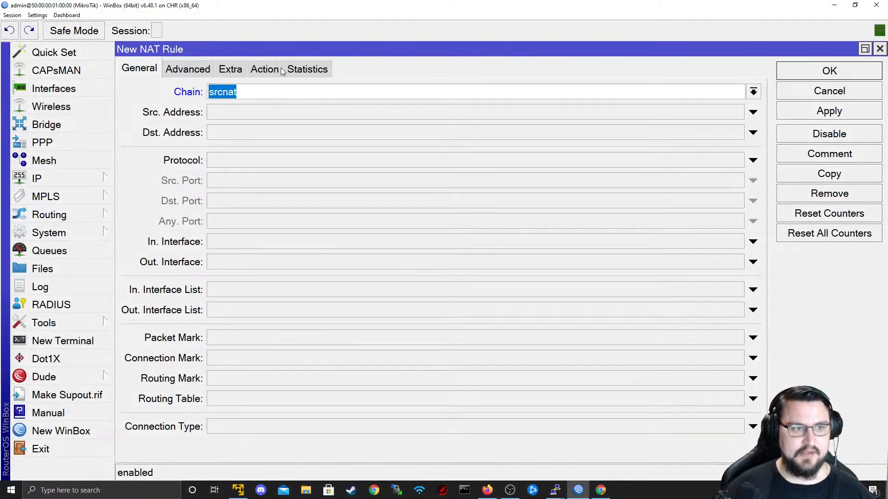
{"action": "left_click", "coordinate": [265, 69]}
{"action": "left_click", "coordinate": [415, 90]}
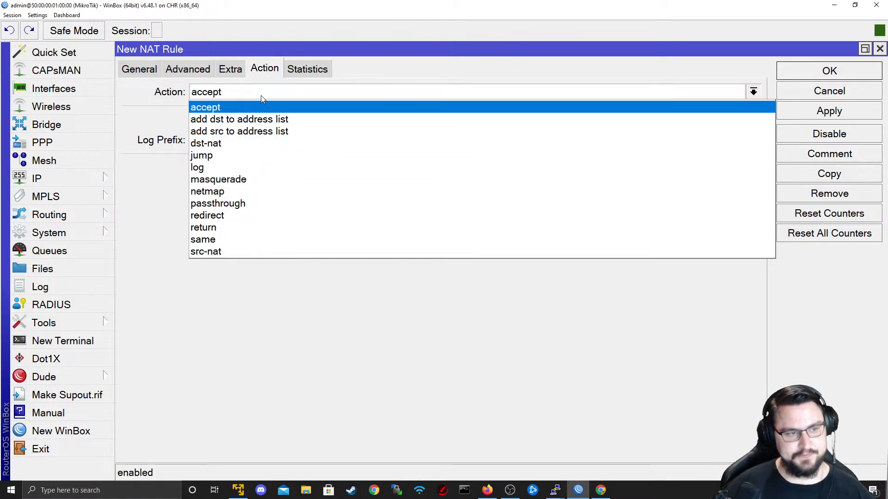
{"action": "left_click", "coordinate": [250, 180]}
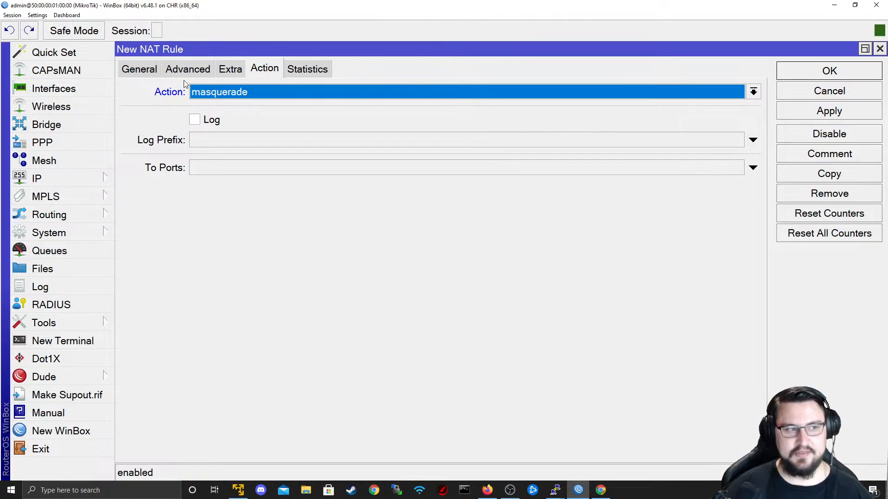
{"action": "left_click", "coordinate": [156, 66]}
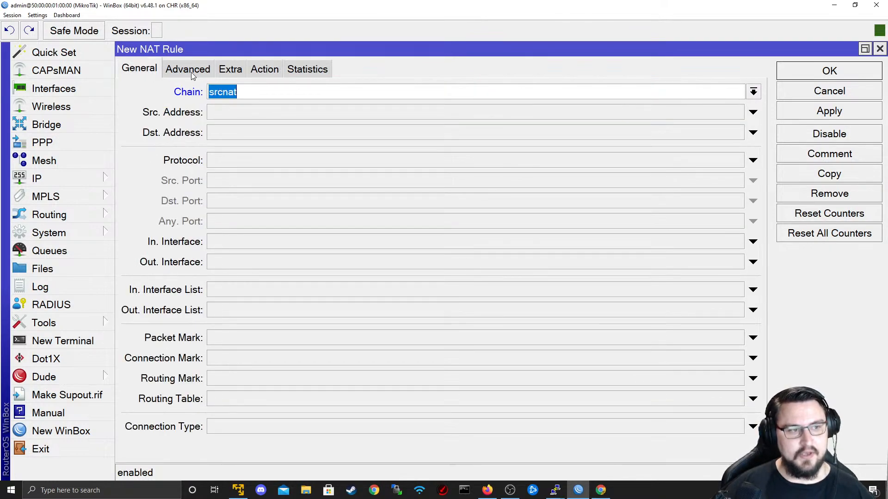
{"action": "left_click", "coordinate": [262, 69]}
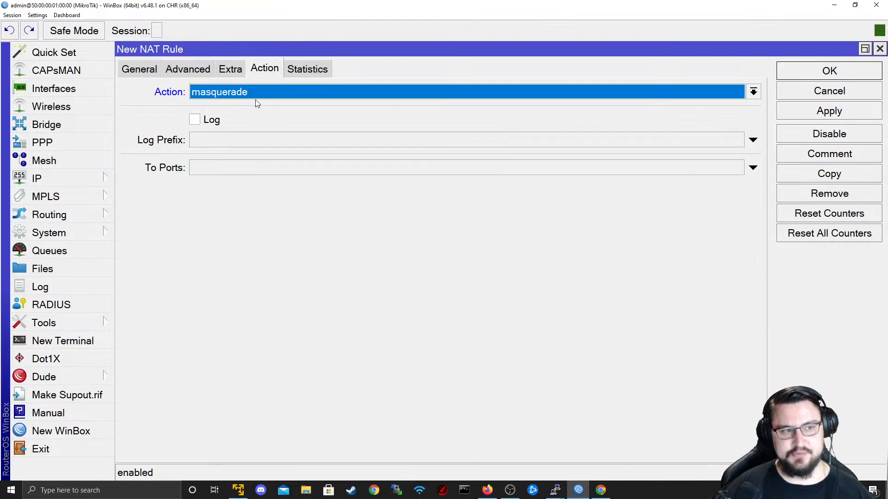
{"action": "left_click", "coordinate": [152, 74]}
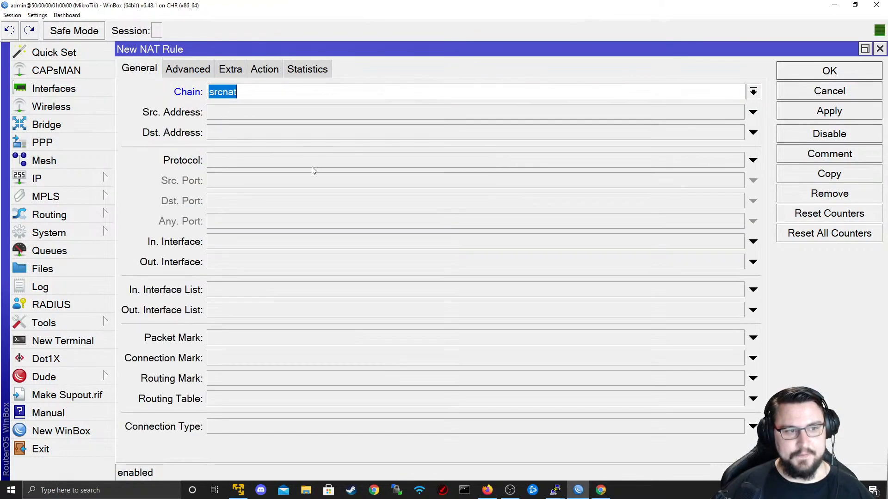
- Set the rule's Out. Interface to ether1 and apply it
{"action": "left_click", "coordinate": [276, 260]}
{"action": "left_click", "coordinate": [277, 261]}
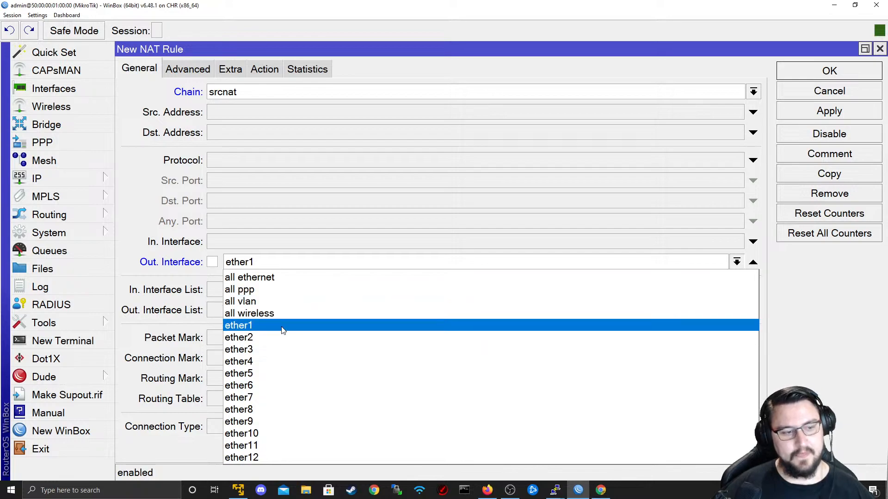
{"action": "left_click", "coordinate": [250, 326]}
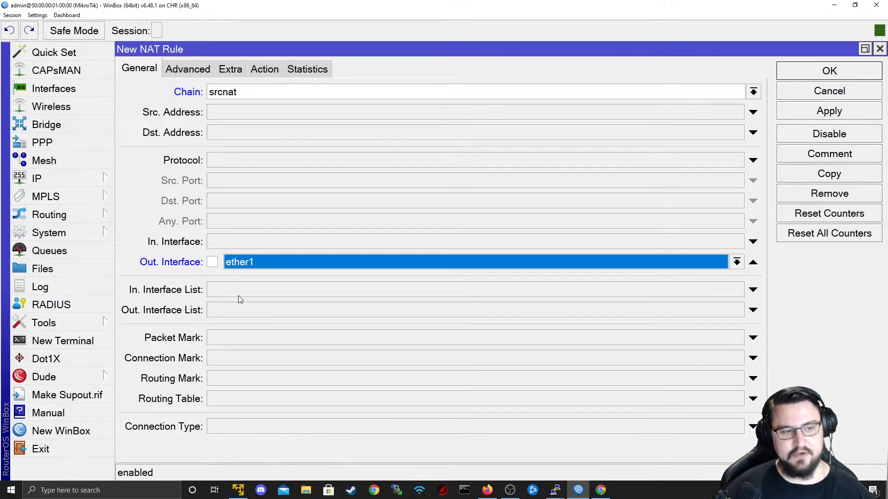
{"action": "left_click_drag", "start_coordinate": [245, 7], "coordinate": [563, 158]}
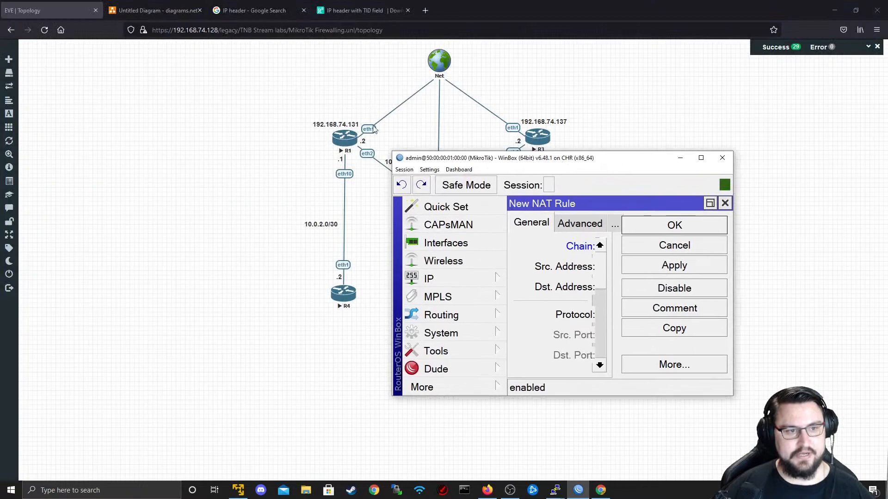
{"action": "double_click", "coordinate": [503, 160]}
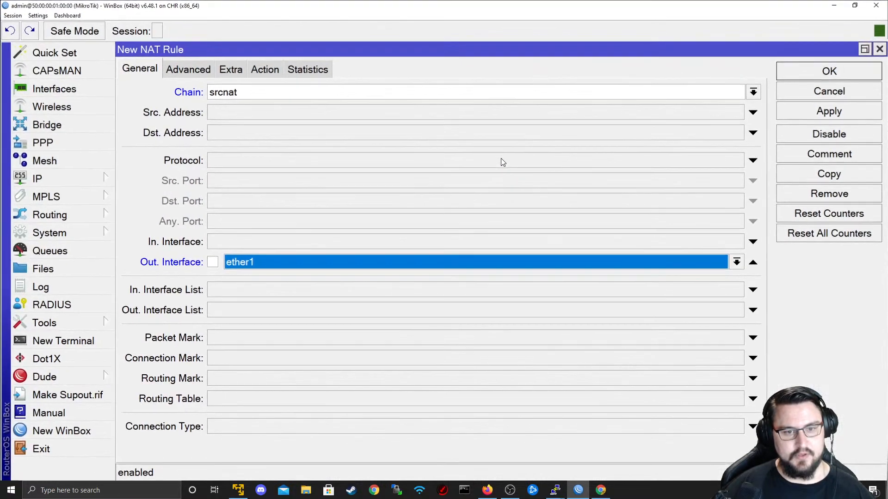
{"action": "left_click", "coordinate": [828, 112]}
- Recheck the rule's Action and General settings, then shrink WinBox to view the topology
{"action": "left_click", "coordinate": [264, 70]}
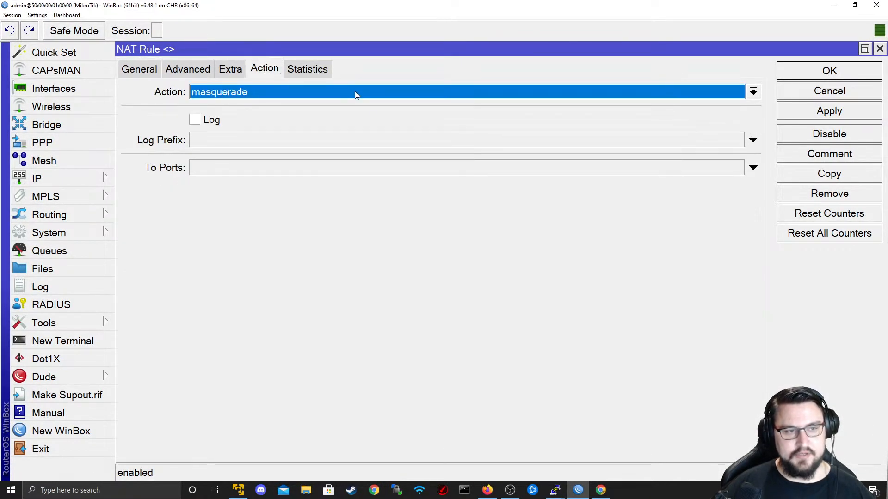
{"action": "left_click", "coordinate": [141, 70]}
{"action": "left_click", "coordinate": [264, 71]}
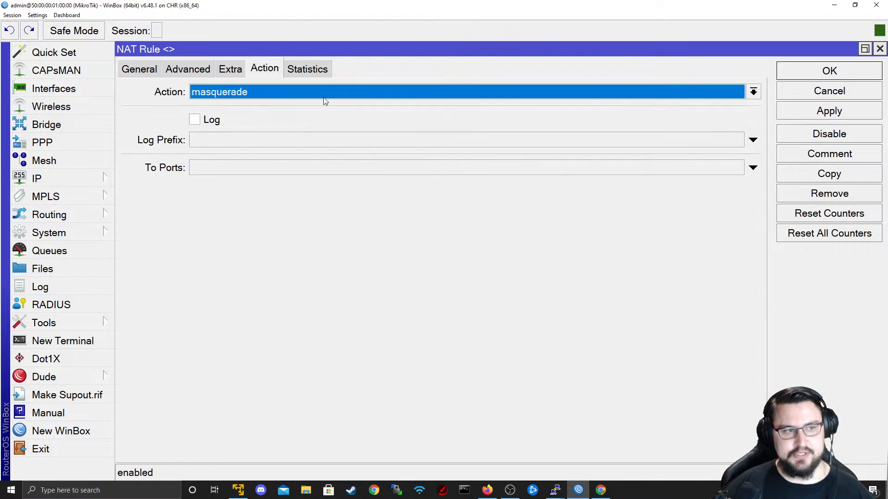
{"action": "left_click_drag", "start_coordinate": [323, 6], "coordinate": [627, 176]}
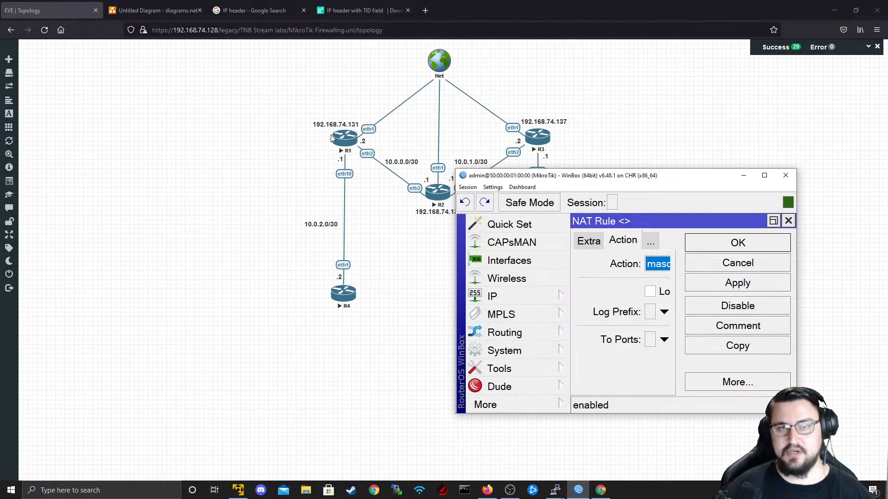
- Change the rule to src-nat with To Addresses 192.168.74.131, apply, and return to the topology
{"action": "double_click", "coordinate": [498, 179]}
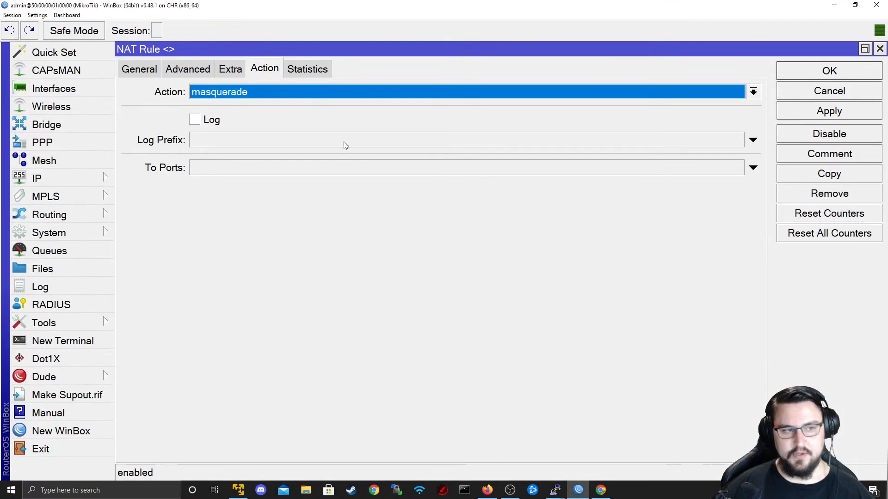
{"action": "left_click", "coordinate": [282, 95]}
{"action": "left_click", "coordinate": [273, 252]}
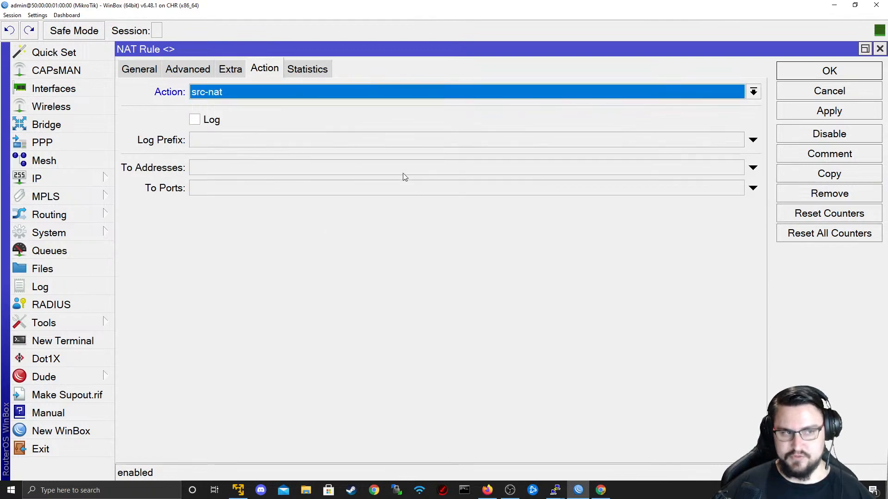
{"action": "left_click", "coordinate": [240, 171]}
{"action": "type", "text": "192.168.74.131"}
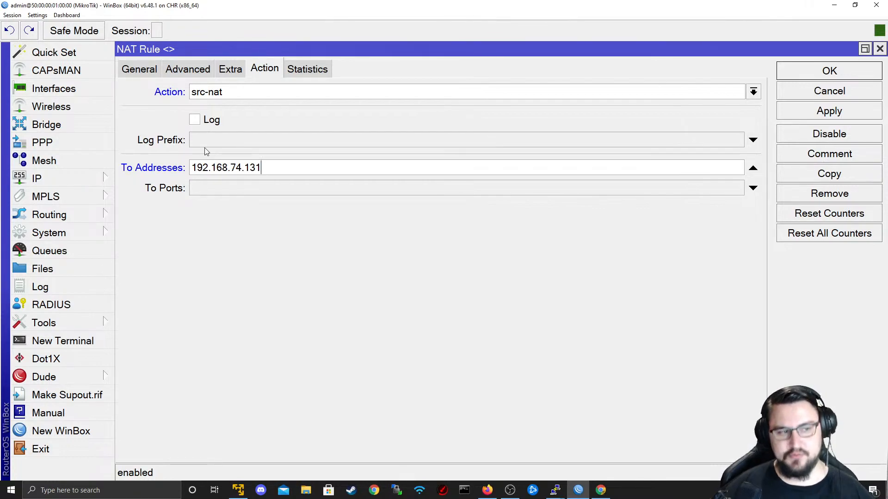
{"action": "left_click", "coordinate": [829, 110]}
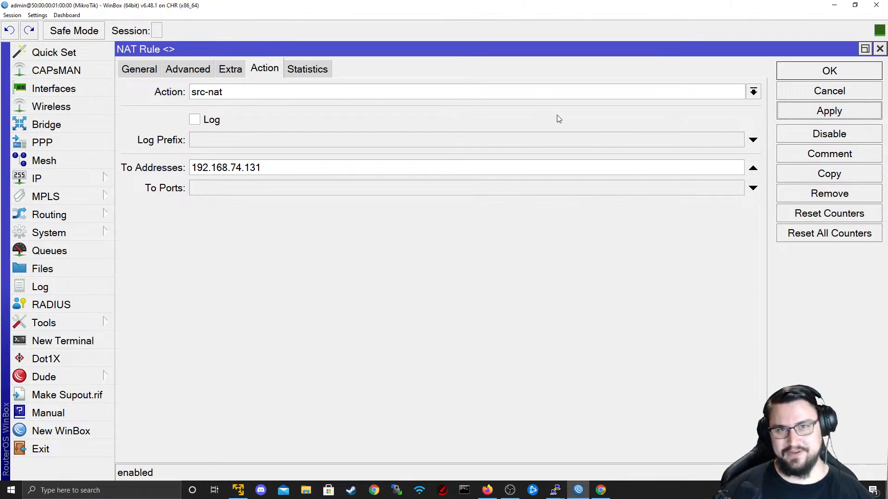
{"action": "key", "text": "alt+Tab"}
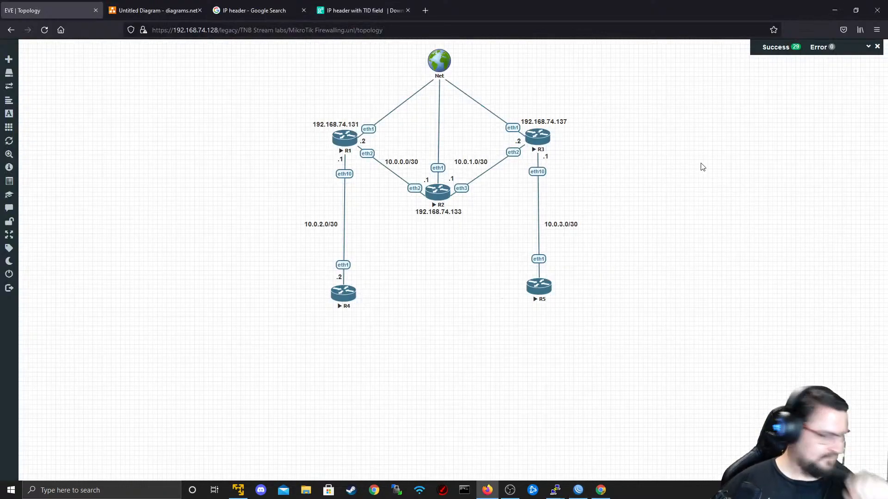
- Leave the EVE topology page and bring the WinBox NAT rule window back
{"action": "left_click", "coordinate": [477, 452]}
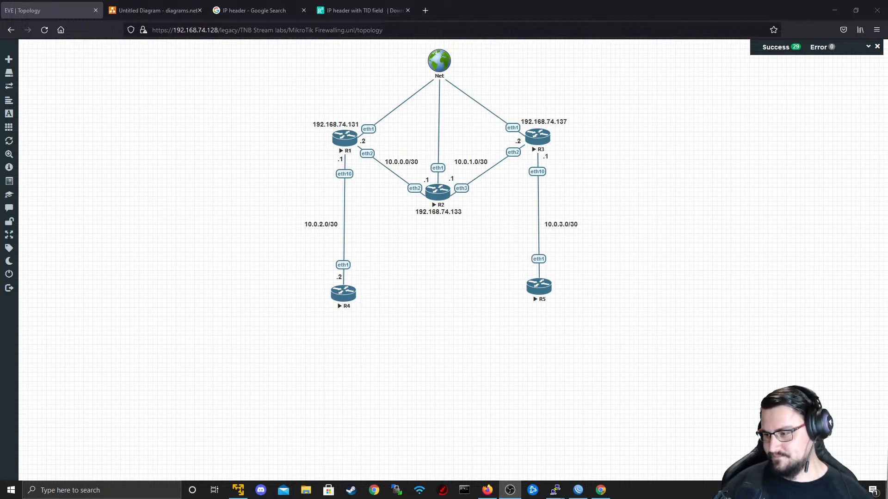
{"action": "key", "text": "alt+Tab"}
{"action": "key", "text": "alt+Tab"}
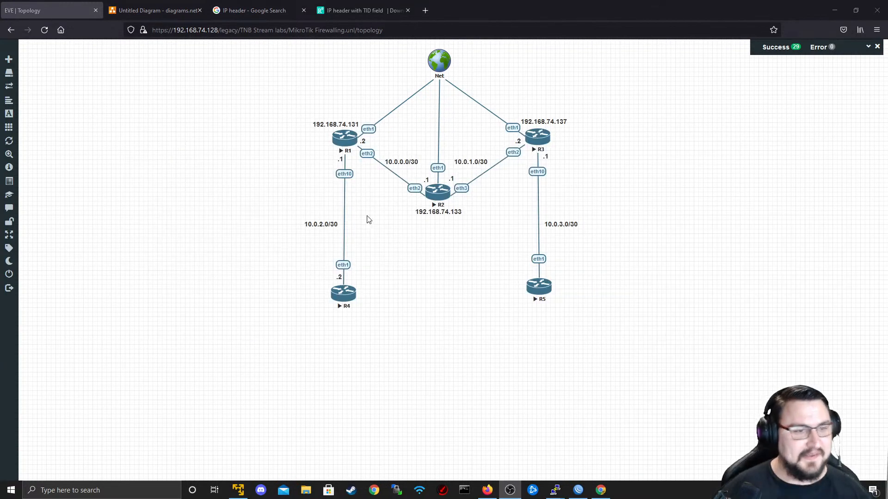
{"action": "key", "text": "alt+Tab"}
{"action": "key", "text": "Tab"}
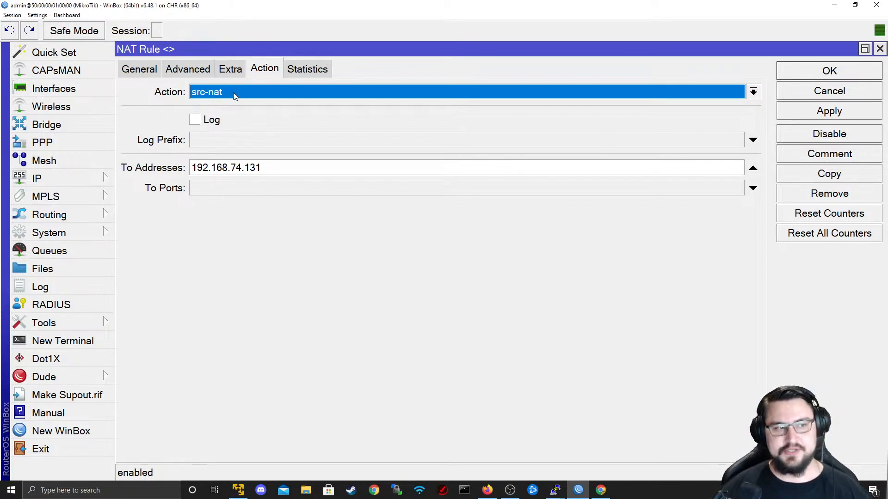
- Delete part of the To Addresses entry, cancel the rule, and widen the Firewall window
{"action": "left_click_drag", "start_coordinate": [296, 168], "coordinate": [202, 168]}
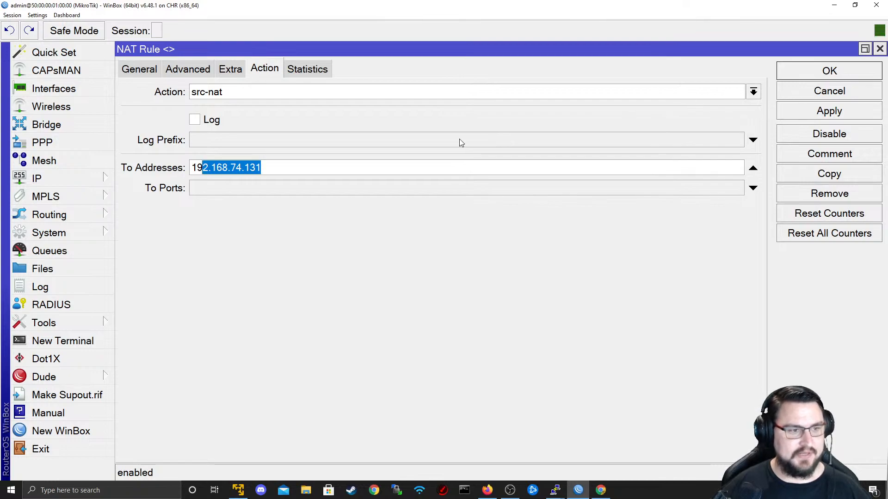
{"action": "key", "text": "BackSpace"}
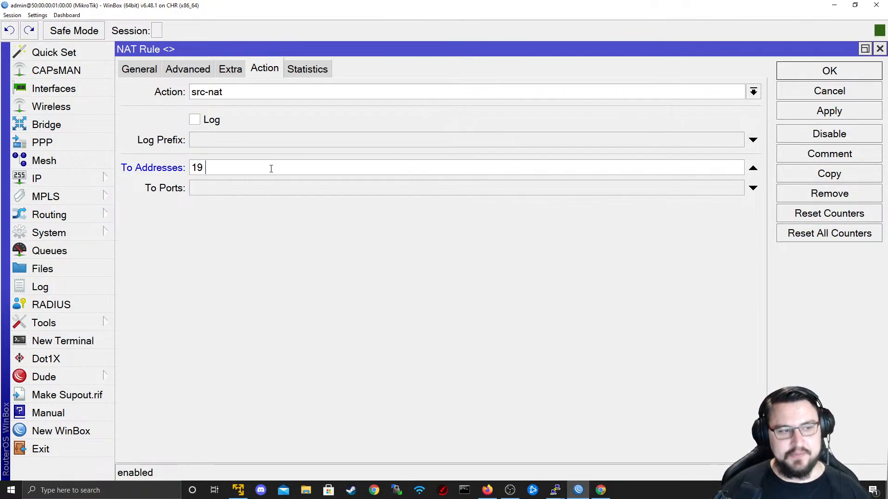
{"action": "left_click", "coordinate": [797, 92]}
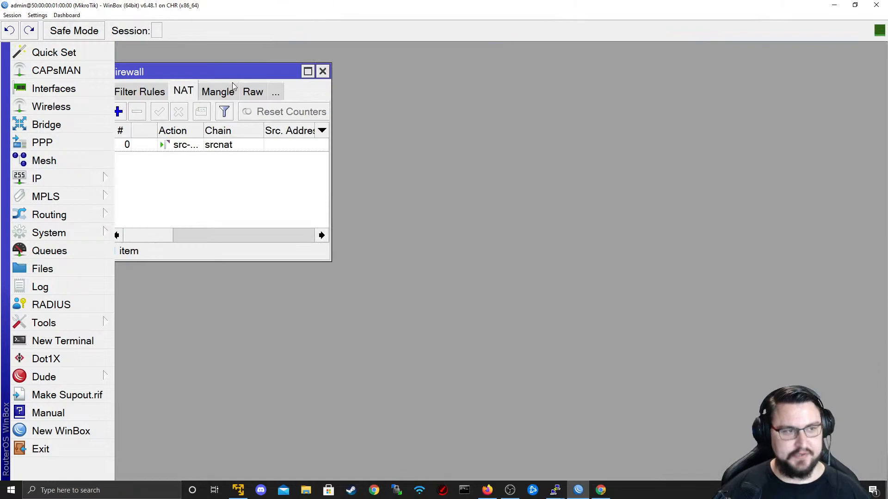
{"action": "left_click_drag", "start_coordinate": [329, 260], "coordinate": [812, 413]}
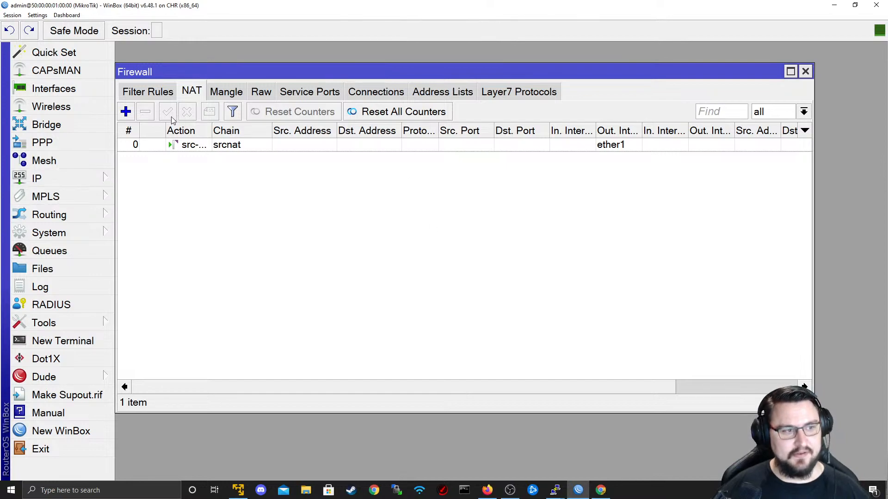
- Create a new NAT rule with chain dstnat
{"action": "left_click", "coordinate": [125, 112]}
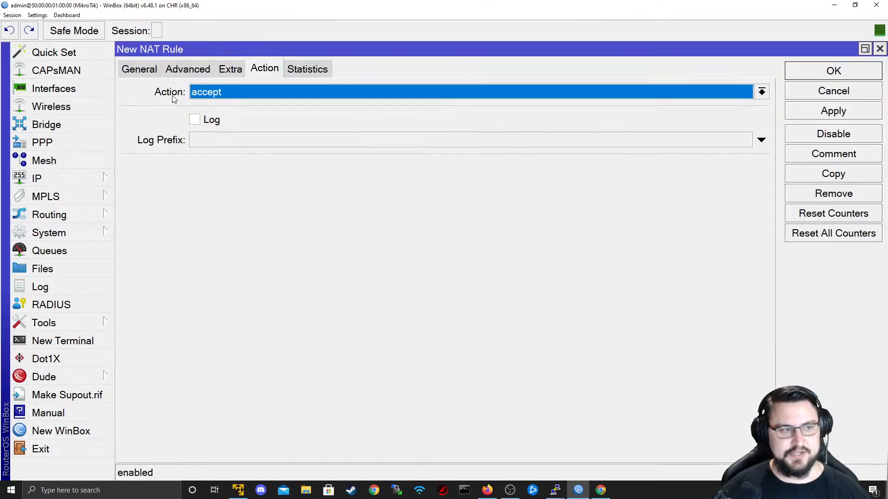
{"action": "left_click", "coordinate": [138, 69]}
{"action": "left_click", "coordinate": [312, 98]}
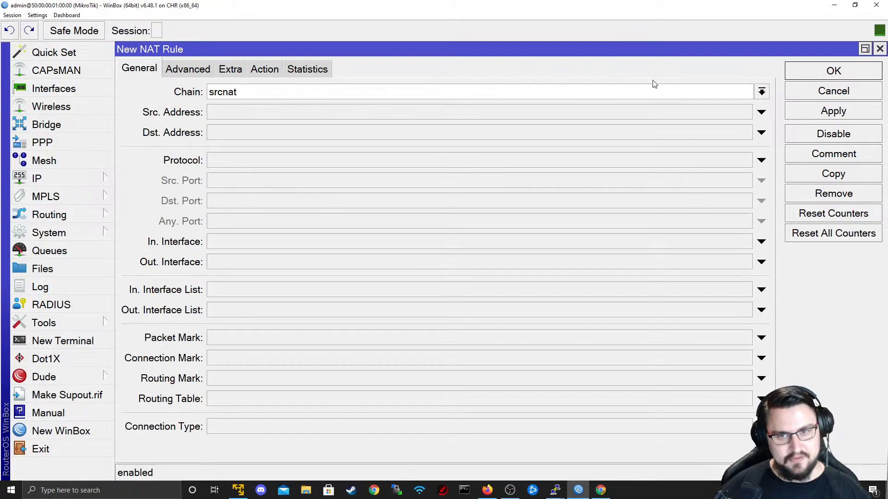
{"action": "left_click", "coordinate": [761, 92]}
{"action": "left_click", "coordinate": [562, 109]}
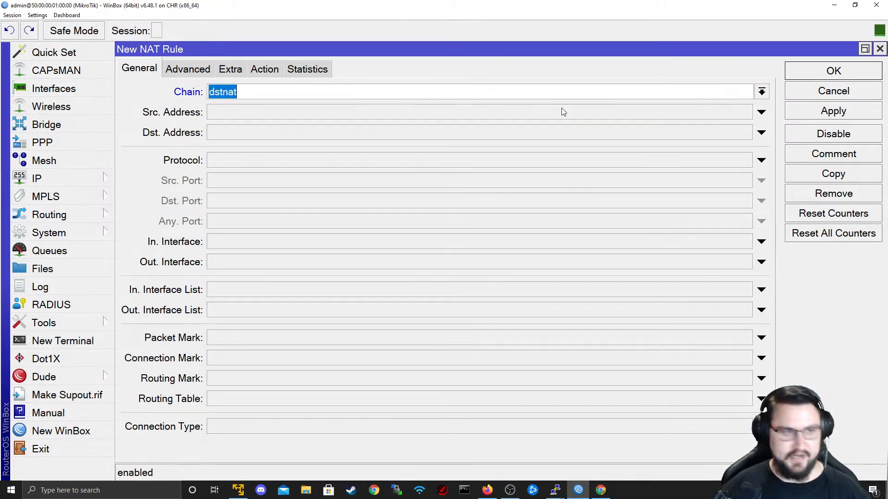
- Set the rule's action to dst-nat, then view the ResearchGate IP header diagram
{"action": "left_click", "coordinate": [266, 69]}
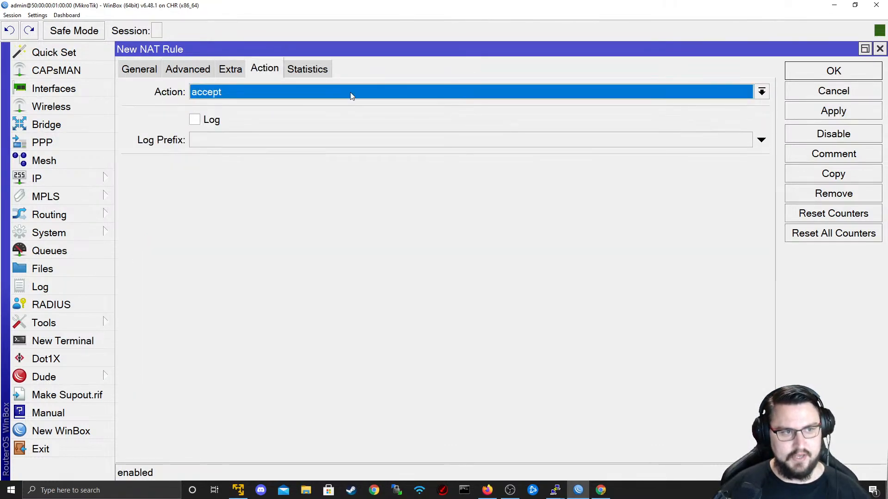
{"action": "left_click", "coordinate": [342, 92]}
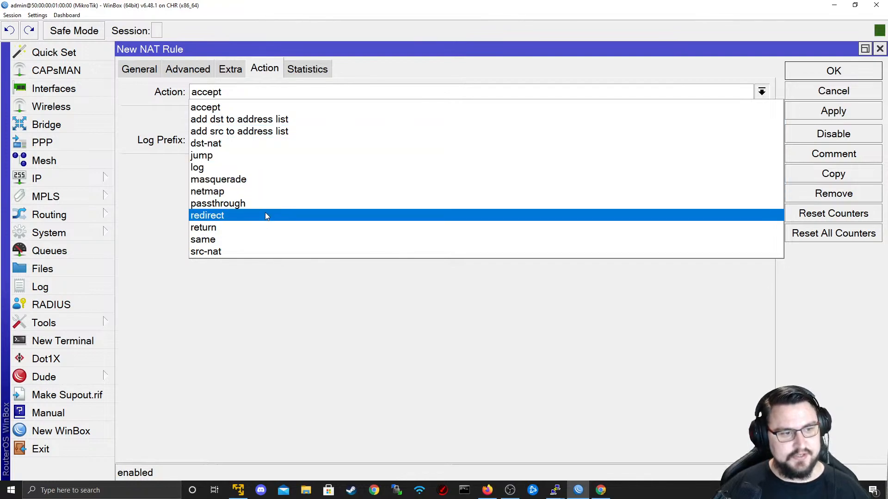
{"action": "left_click", "coordinate": [266, 143]}
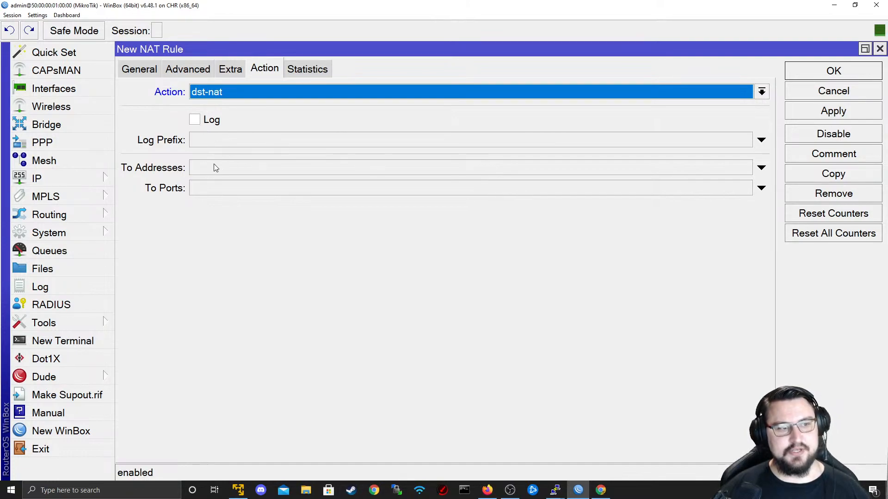
{"action": "left_click", "coordinate": [200, 167]}
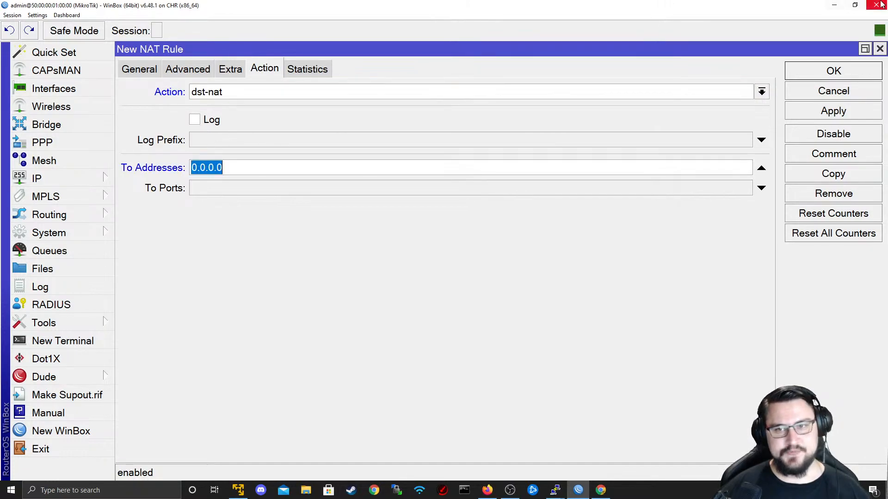
{"action": "left_click", "coordinate": [831, 4]}
{"action": "left_click", "coordinate": [379, 10]}
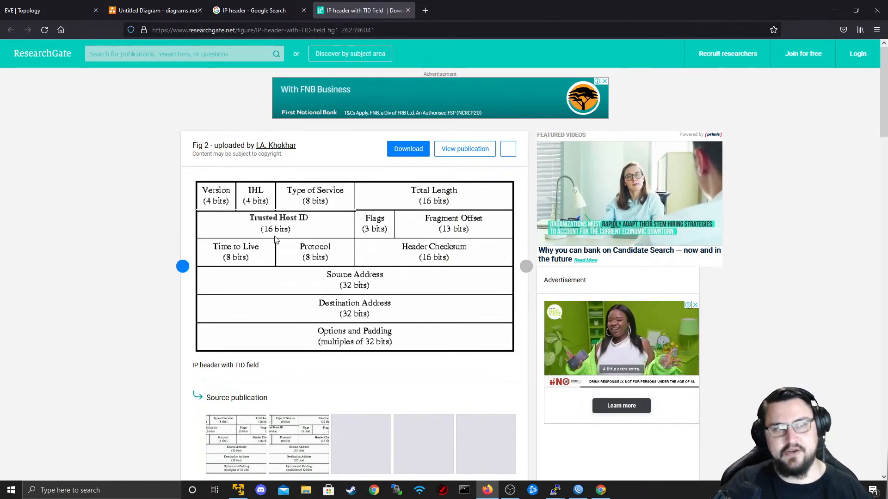
- Switch the browser to the EVE Topology tab showing routers R1–R5
{"action": "left_click", "coordinate": [52, 9]}
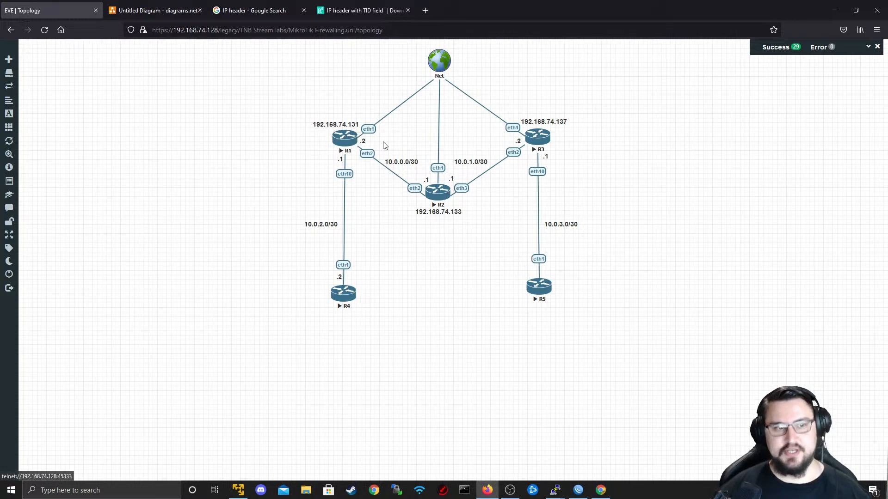
{"action": "right_click", "coordinate": [410, 124]}
{"action": "left_click", "coordinate": [264, 167]}
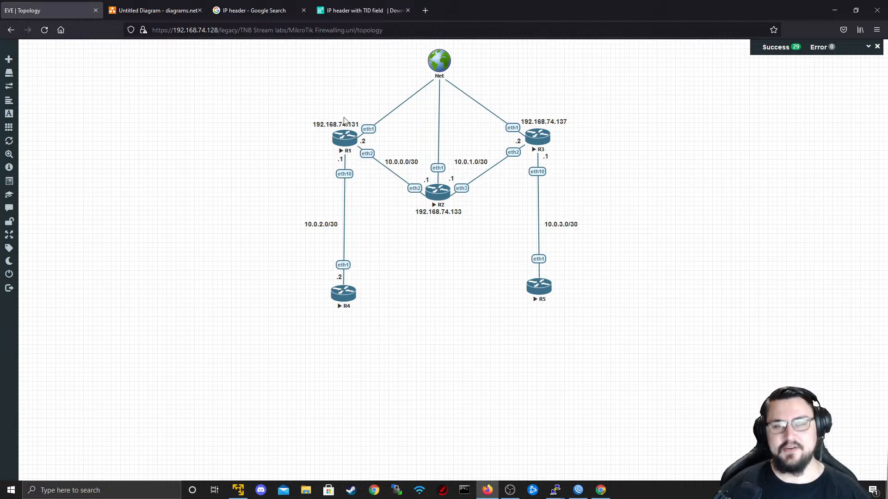
{"action": "left_click", "coordinate": [351, 10]}
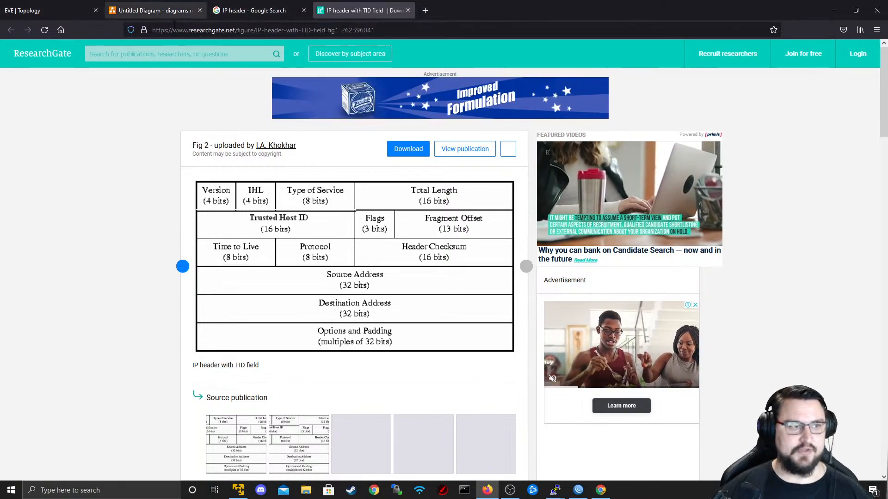
{"action": "left_click", "coordinate": [57, 5]}
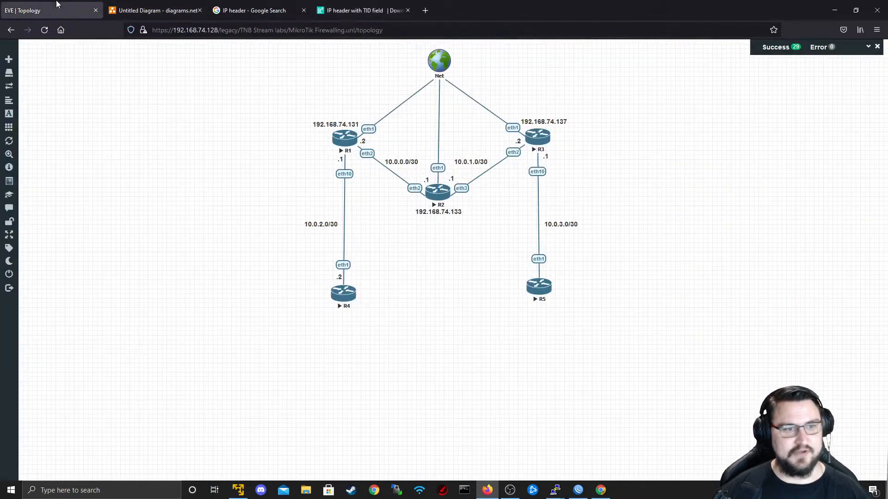
{"action": "left_click", "coordinate": [165, 7]}
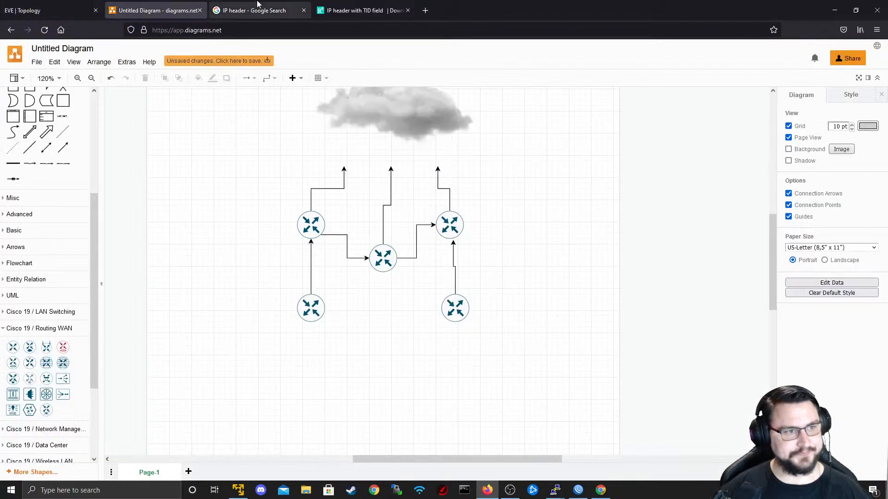
{"action": "left_click", "coordinate": [61, 3]}
{"action": "key", "text": "alt+Tab"}
{"action": "key", "text": "alt+Tab"}
{"action": "key", "text": "Tab"}
{"action": "key", "text": "Tab"}
{"action": "key", "text": "Tab"}
{"action": "key", "text": "Tab"}
{"action": "key", "text": "Tab"}
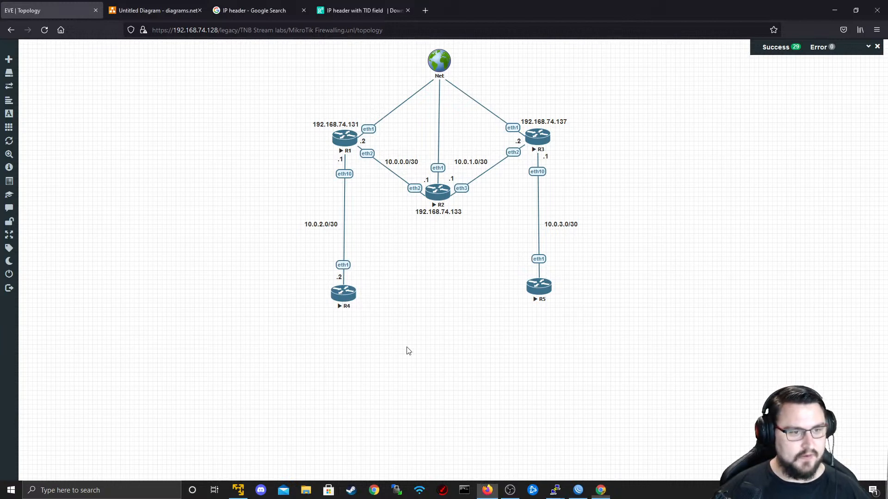
{"action": "key", "text": "alt+Tab"}
{"action": "key", "text": "alt+Tab"}
- Cancel the NAT rule, start a new Mangle rule and review its Chain options
{"action": "left_click", "coordinate": [853, 86]}
{"action": "left_click", "coordinate": [236, 93]}
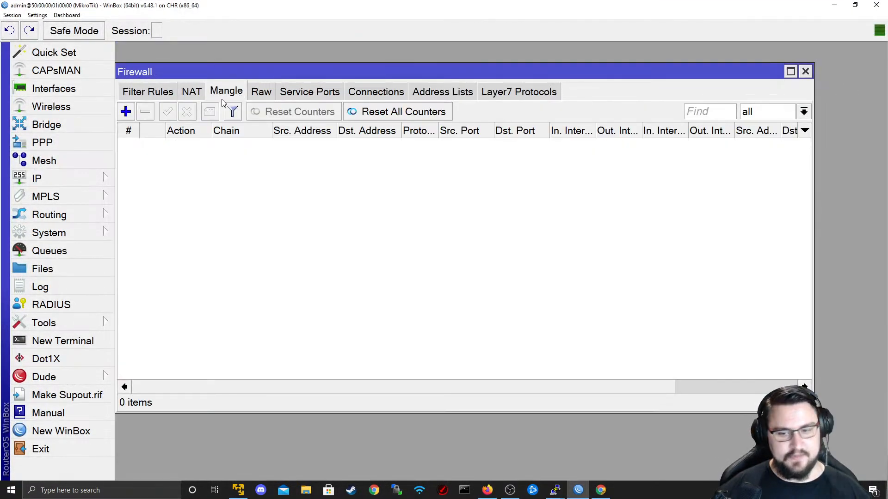
{"action": "left_click", "coordinate": [126, 113]}
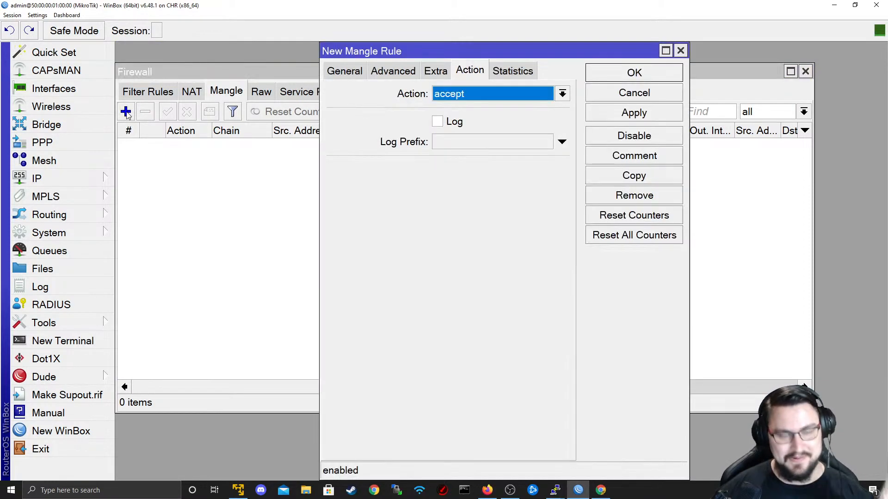
{"action": "left_click", "coordinate": [360, 71]}
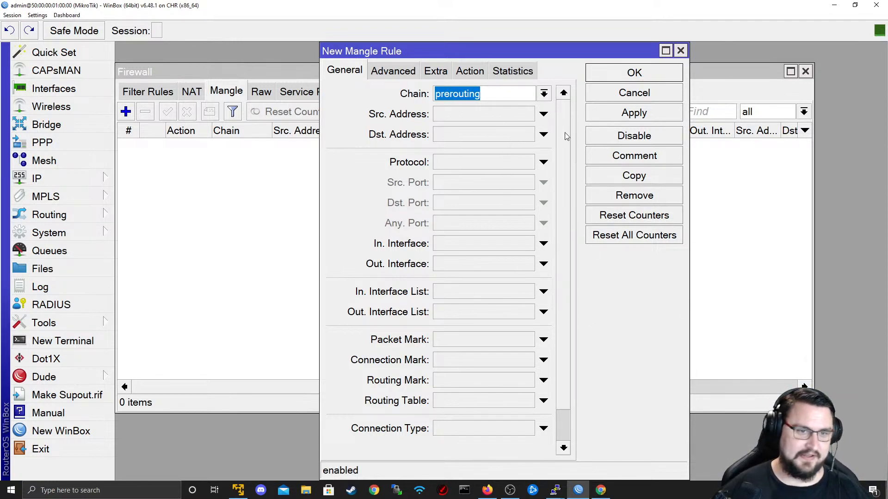
{"action": "scroll", "coordinate": [566, 136], "scroll_direction": "down", "scroll_amount": 2}
{"action": "scroll", "coordinate": [564, 129], "scroll_direction": "up", "scroll_amount": 2}
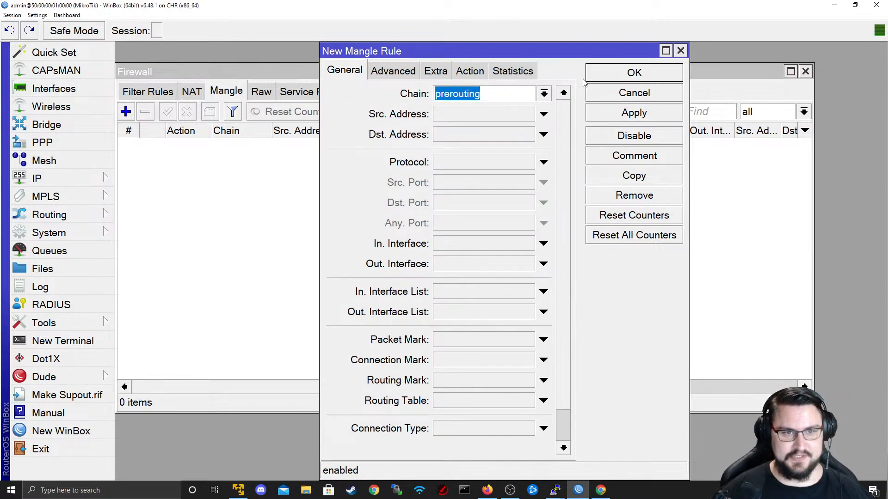
{"action": "left_click", "coordinate": [544, 93]}
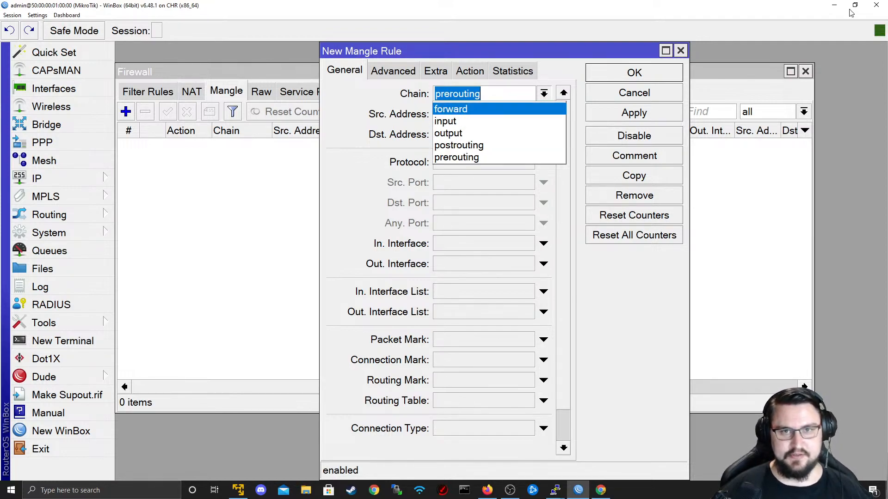
{"action": "left_click", "coordinate": [834, 7]}
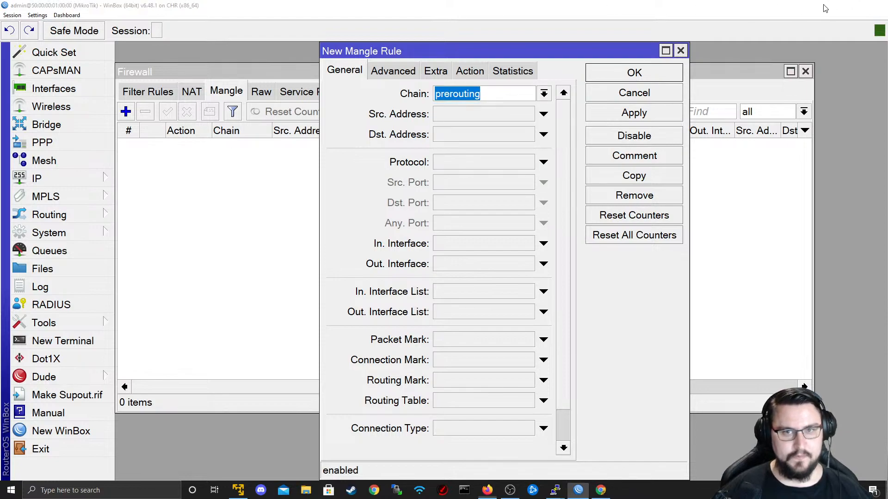
- Review the mangle rule's Action options, then cancel the rule without saving
{"action": "left_click", "coordinate": [831, 8]}
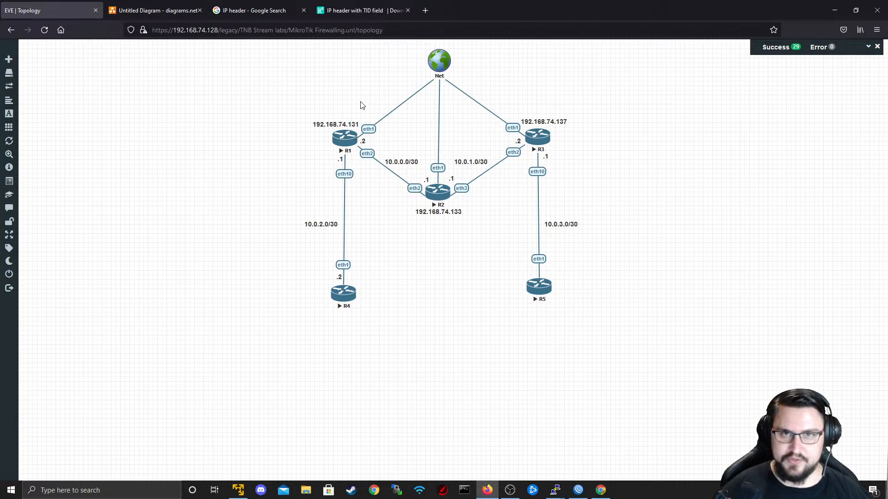
{"action": "key", "text": "alt+Tab"}
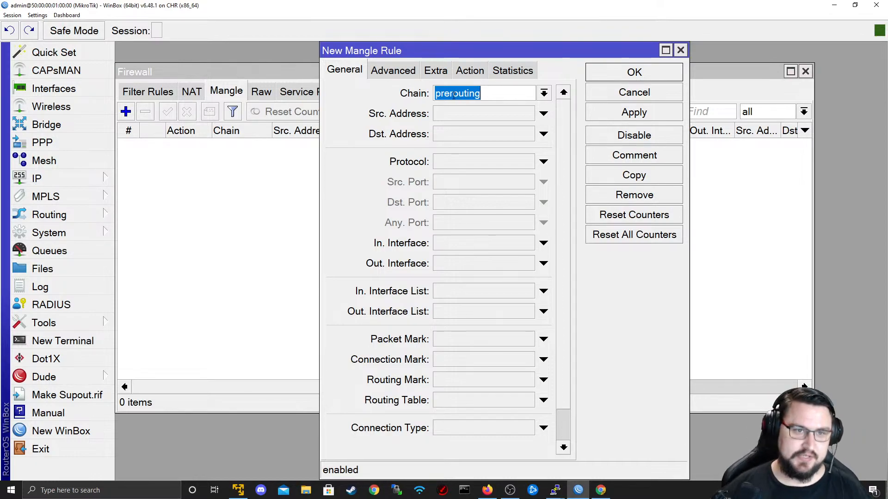
{"action": "left_click", "coordinate": [470, 71]}
{"action": "left_click", "coordinate": [486, 93]}
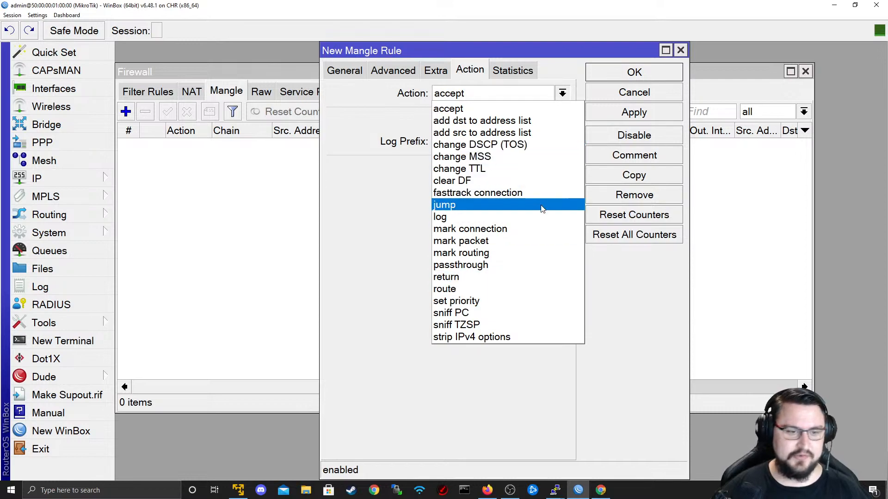
{"action": "left_click", "coordinate": [362, 73]}
{"action": "left_click", "coordinate": [628, 94]}
- Minimize WinBox and open a blank Firefox tab
{"action": "key", "text": "alt+Tab"}
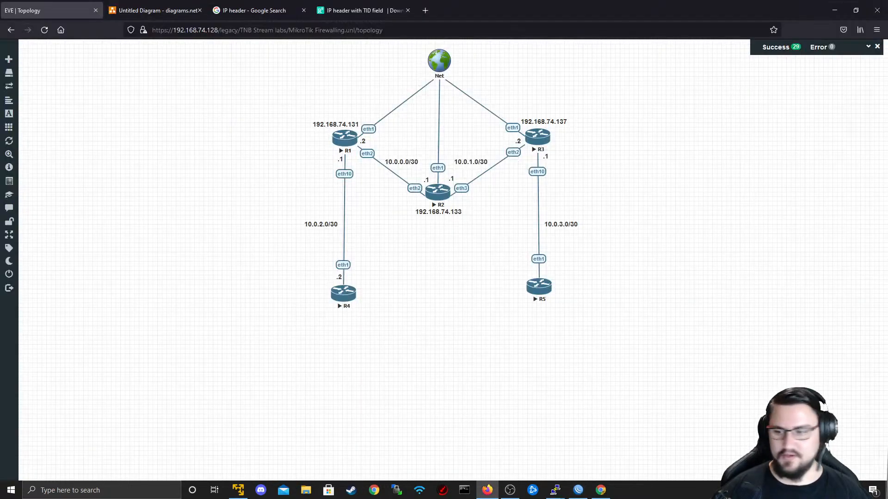
{"action": "key", "text": "alt+Tab"}
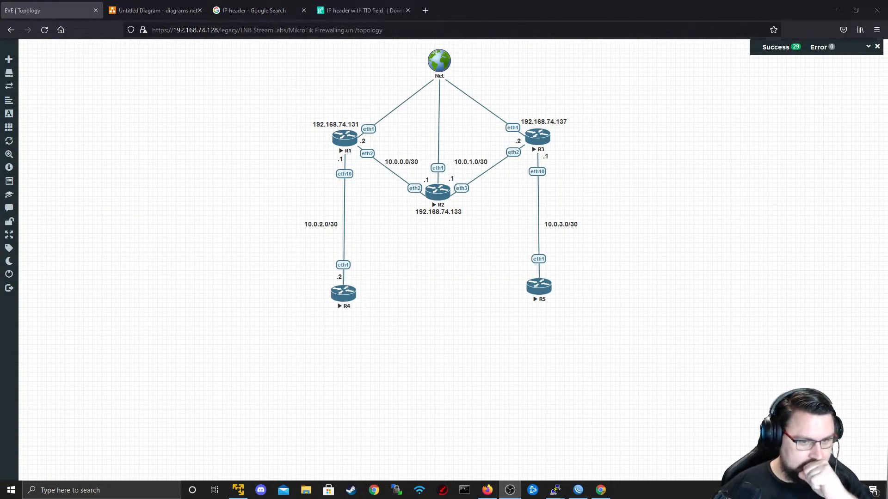
{"action": "key", "text": "alt+Tab"}
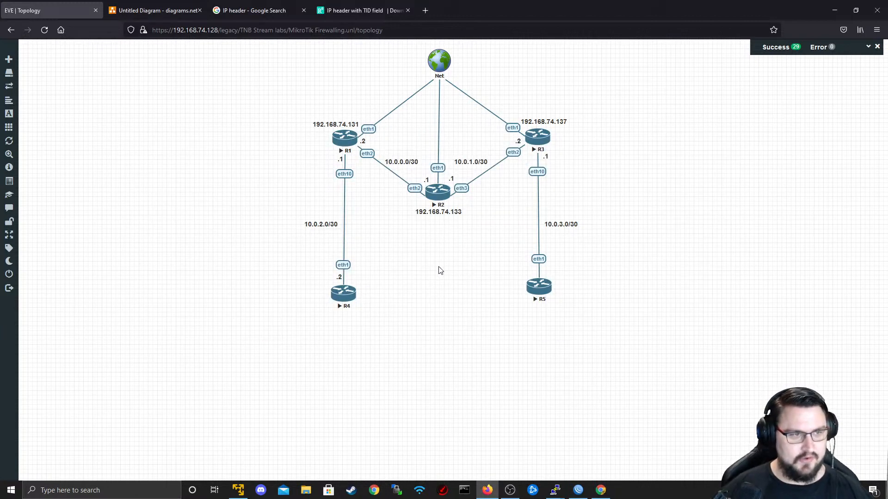
{"action": "key", "text": "alt+Tab"}
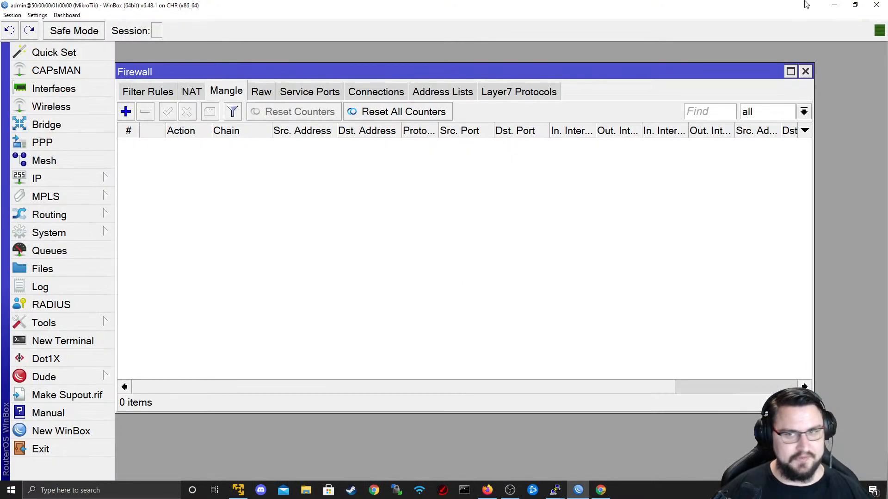
{"action": "left_click", "coordinate": [834, 4]}
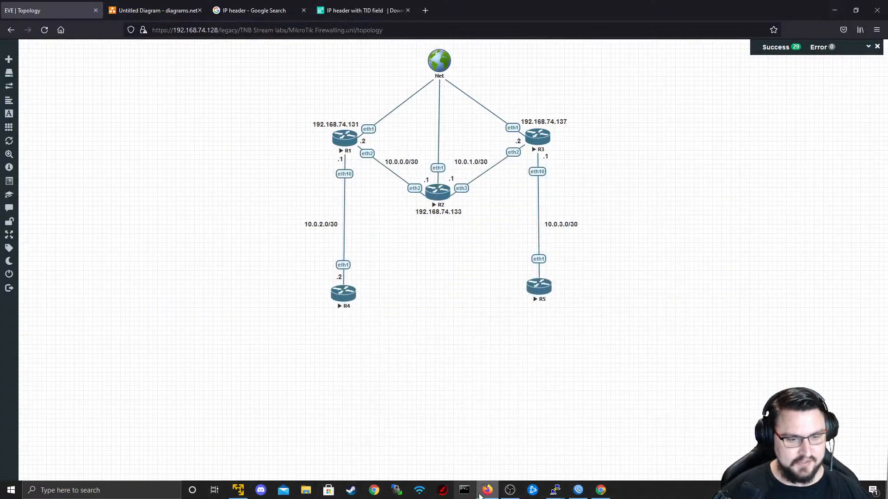
{"action": "left_click", "coordinate": [422, 13]}
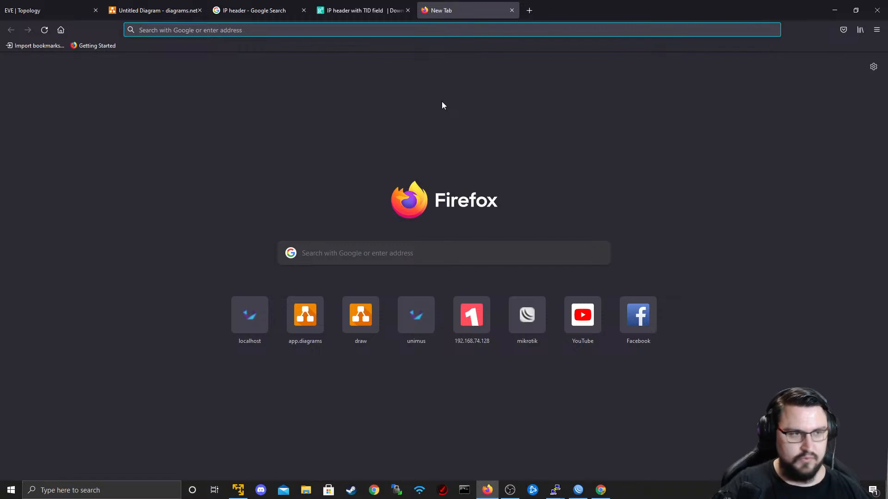
- Search 'MikroTik TOC', find Firewall on Manual:TOC and open the IP/Firewall page
{"action": "type", "text": "MikroTik TOC"}
{"action": "key", "text": "Return"}
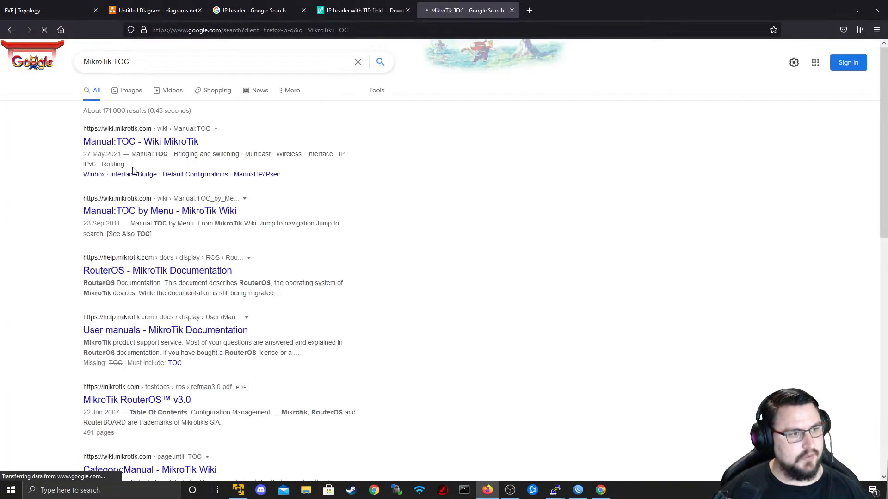
{"action": "left_click_drag", "start_coordinate": [137, 154], "coordinate": [85, 127]}
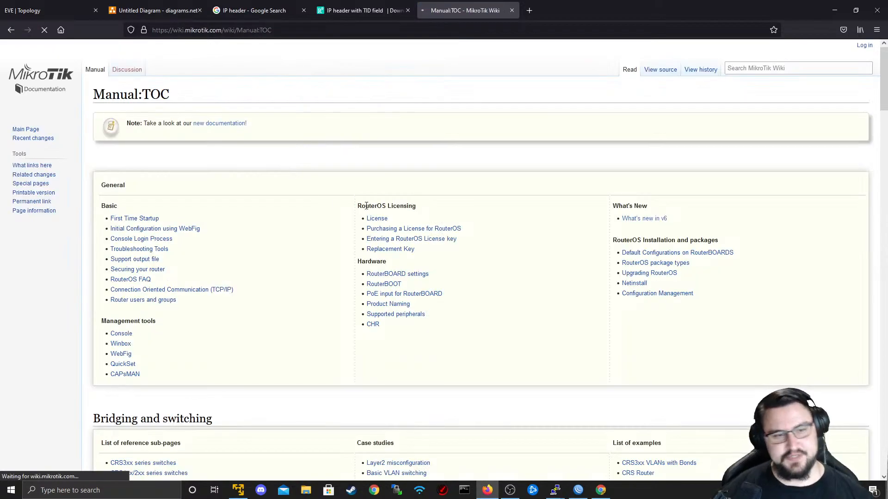
{"action": "scroll", "coordinate": [412, 278], "scroll_direction": "down", "scroll_amount": 10}
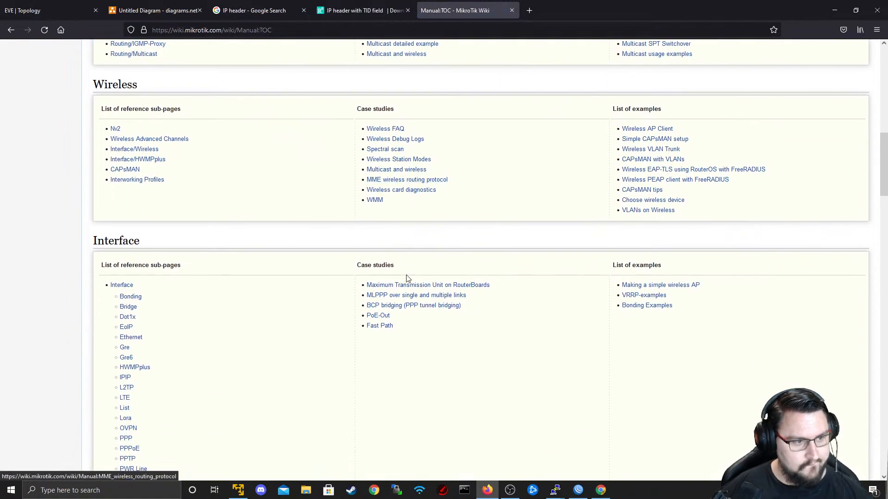
{"action": "scroll", "coordinate": [407, 278], "scroll_direction": "down", "scroll_amount": 9}
{"action": "key", "text": "ctrl+f"}
{"action": "type", "text": "Fir"}
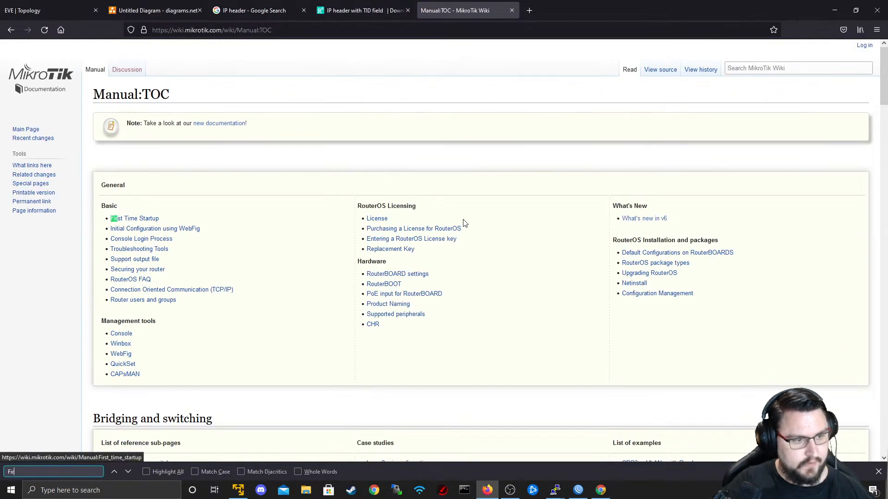
{"action": "type", "text": "ewall"}
{"action": "left_click", "coordinate": [130, 251]}
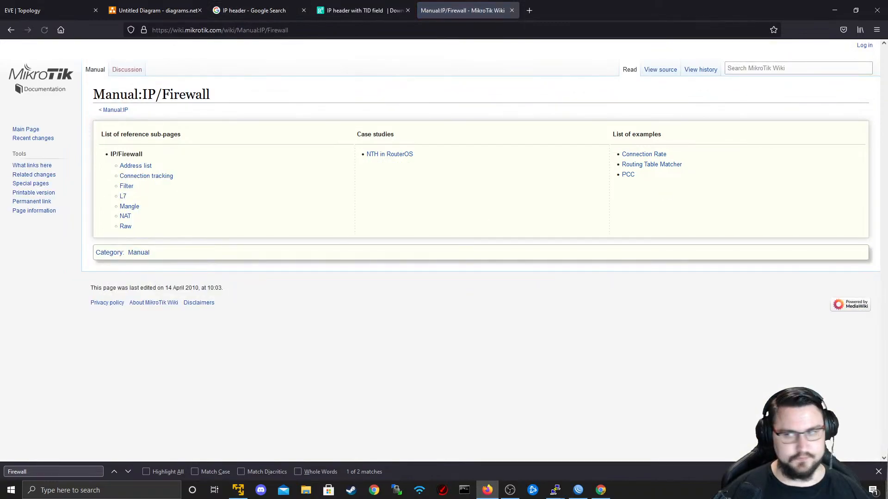
{"action": "key", "text": "alt+Tab"}
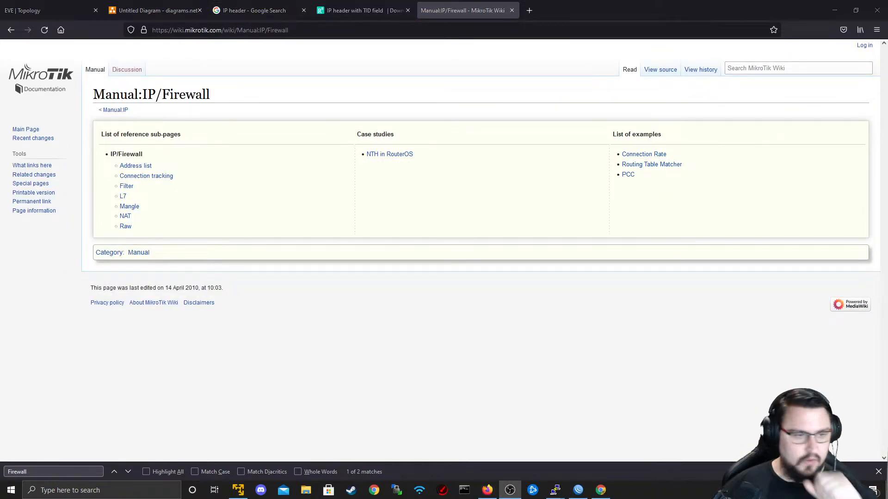
{"action": "left_click", "coordinate": [363, 331]}
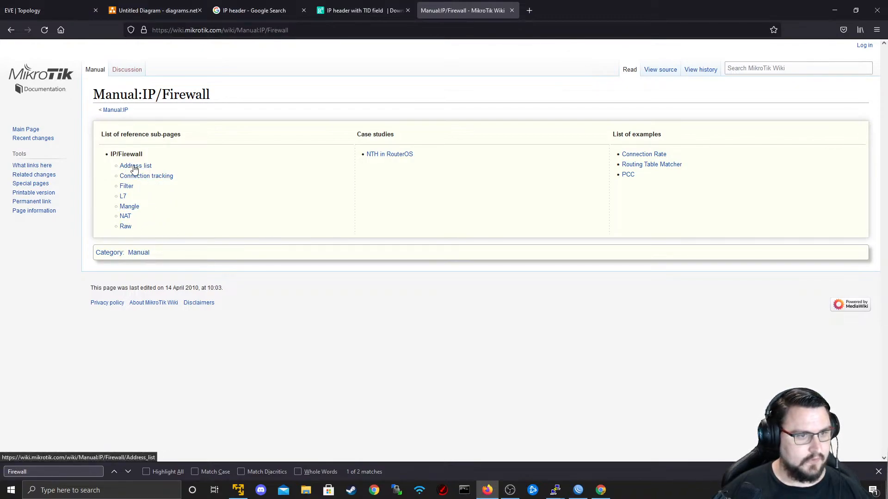
- Open the Raw, NAT, Filter and Connection tracking pages in background tabs
{"action": "middle_click", "coordinate": [124, 227]}
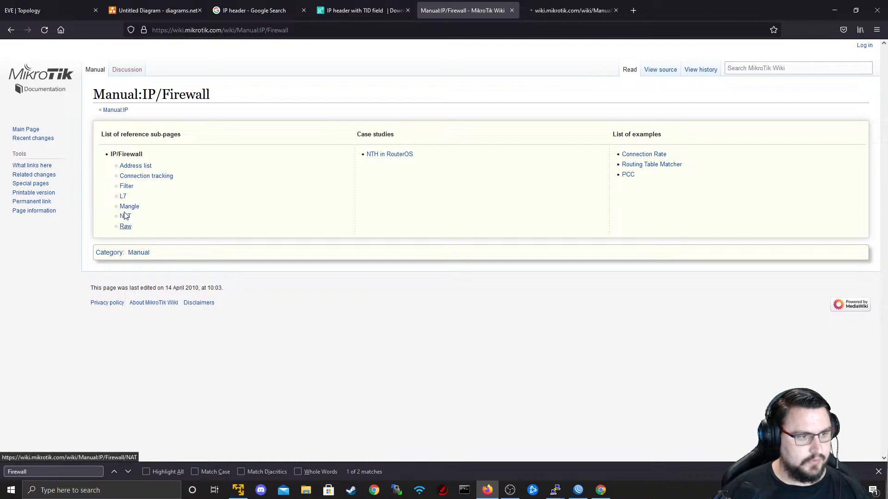
{"action": "middle_click", "coordinate": [127, 216]}
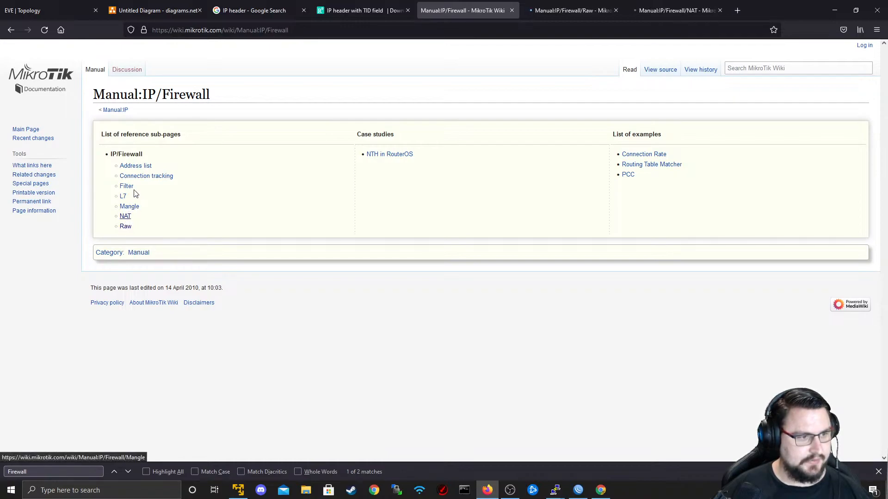
{"action": "middle_click", "coordinate": [127, 187]}
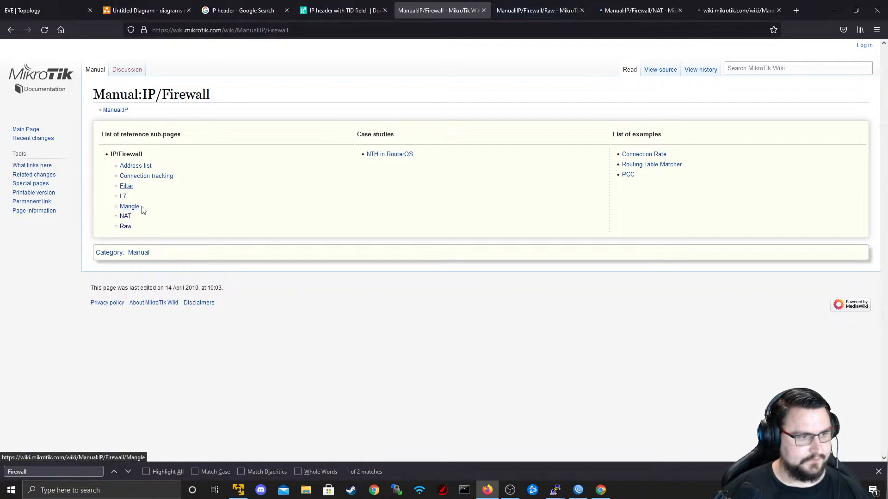
{"action": "middle_click", "coordinate": [168, 180]}
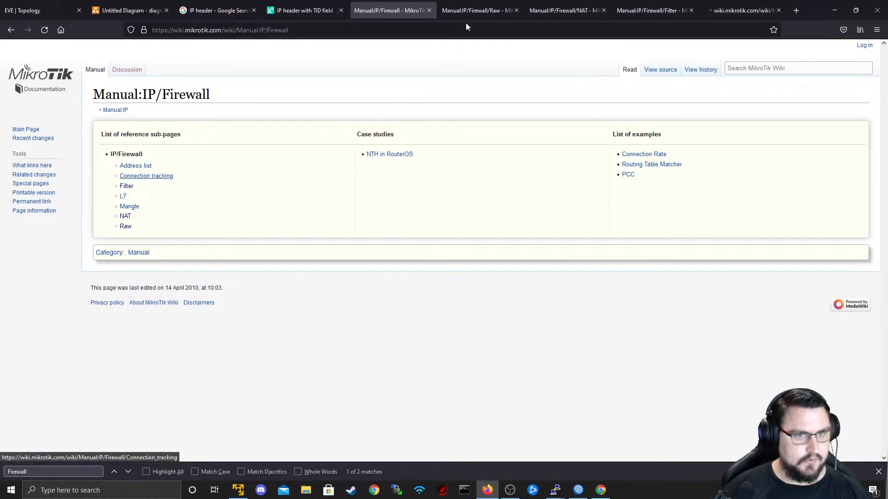
- Read through the Raw, NAT and Filter manual pages
{"action": "key", "text": "ctrl+Tab"}
{"action": "scroll", "coordinate": [357, 283], "scroll_direction": "down", "scroll_amount": 12}
{"action": "scroll", "coordinate": [362, 324], "scroll_direction": "down", "scroll_amount": 5}
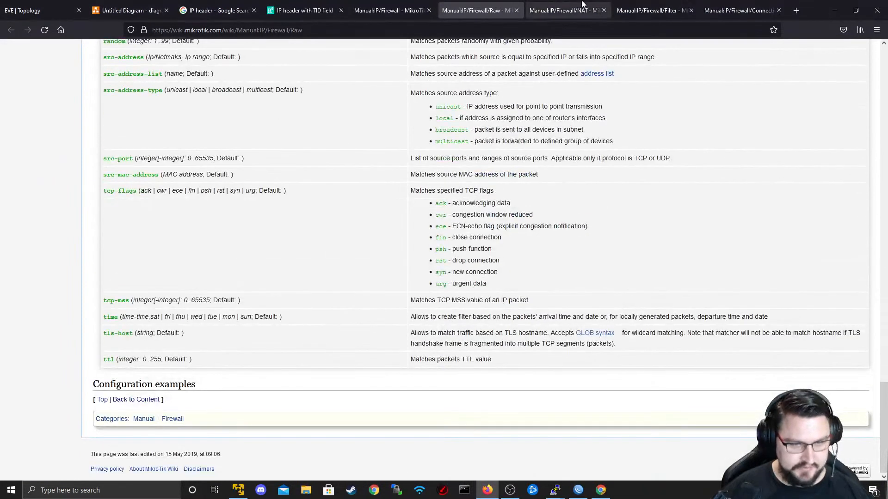
{"action": "left_click", "coordinate": [564, 10]}
{"action": "scroll", "coordinate": [447, 307], "scroll_direction": "down", "scroll_amount": 15}
{"action": "scroll", "coordinate": [447, 308], "scroll_direction": "down", "scroll_amount": 20}
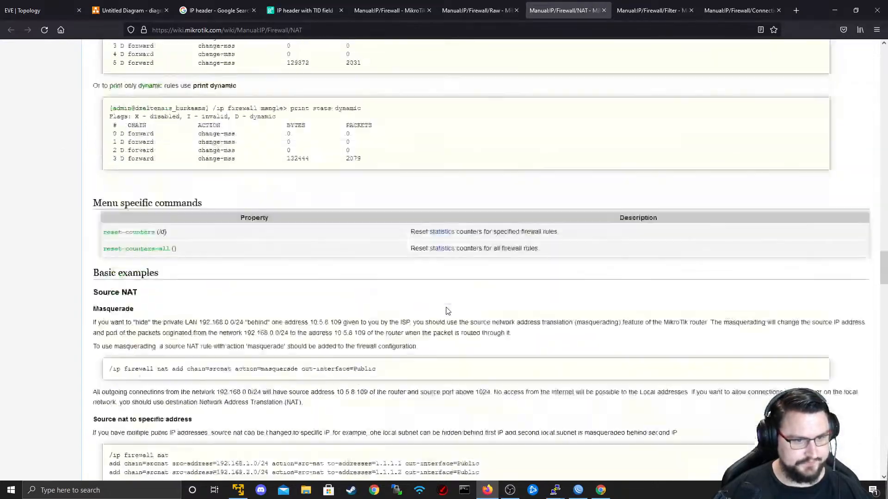
{"action": "scroll", "coordinate": [517, 212], "scroll_direction": "down", "scroll_amount": 10}
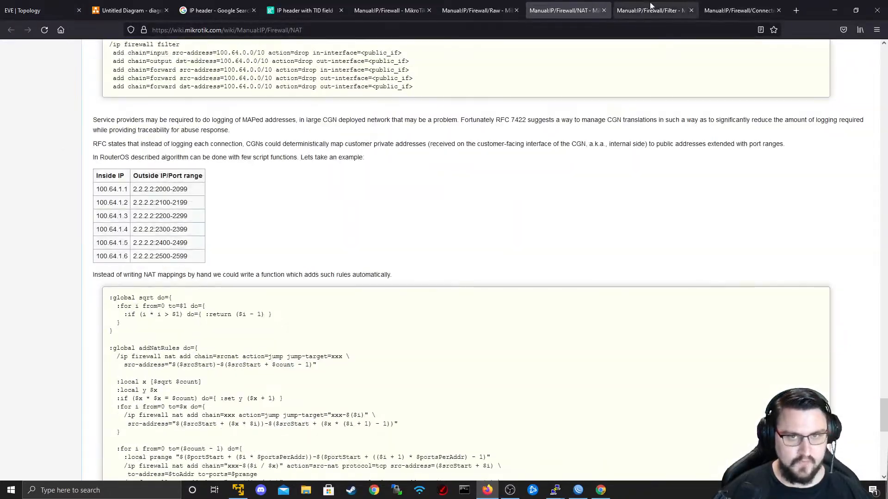
{"action": "key", "text": "ctrl+Tab"}
{"action": "scroll", "coordinate": [570, 162], "scroll_direction": "down", "scroll_amount": 20}
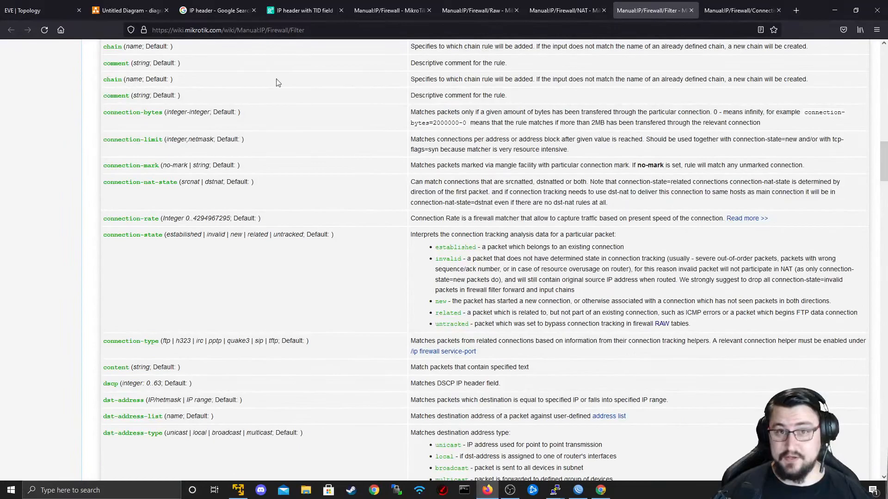
{"action": "scroll", "coordinate": [300, 65], "scroll_direction": "down", "scroll_amount": 20}
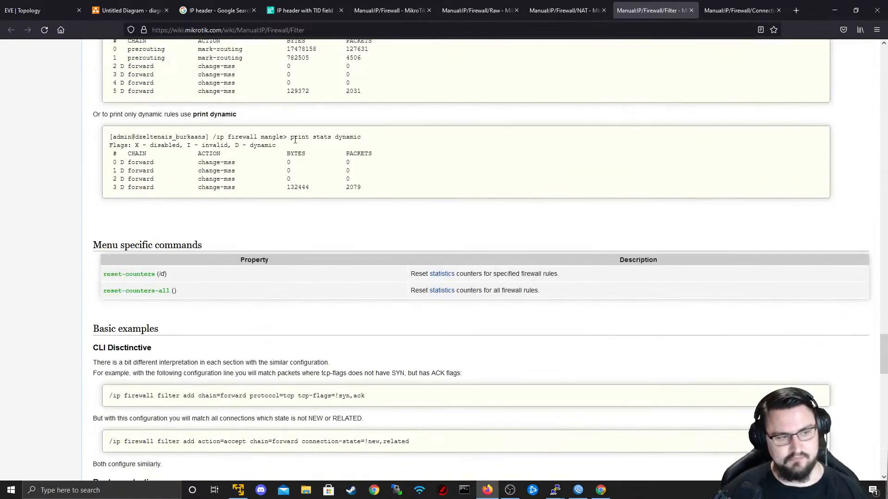
{"action": "scroll", "coordinate": [275, 133], "scroll_direction": "down", "scroll_amount": 20}
{"action": "scroll", "coordinate": [269, 249], "scroll_direction": "up", "scroll_amount": 20}
{"action": "scroll", "coordinate": [366, 249], "scroll_direction": "up", "scroll_amount": 4}
{"action": "scroll", "coordinate": [291, 321], "scroll_direction": "down", "scroll_amount": 7}
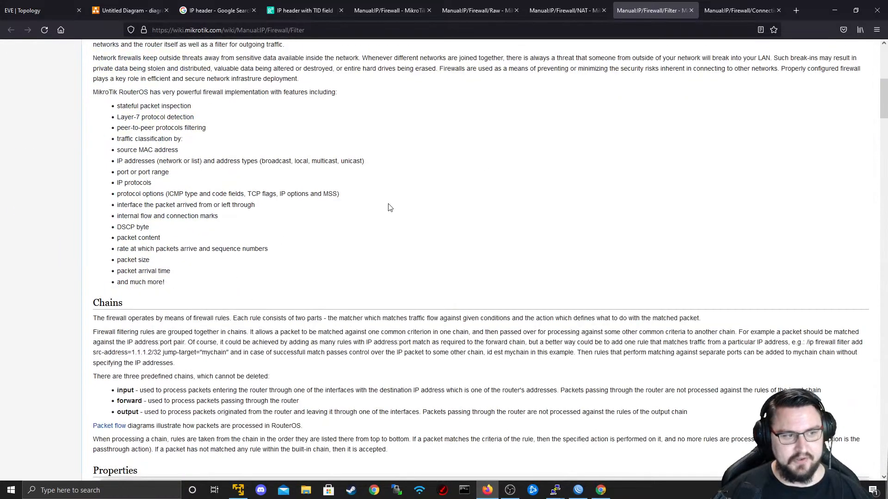
- Skim the Connection tracking page and return to the IP/Firewall overview tab
{"action": "key", "text": "ctrl+Tab"}
{"action": "scroll", "coordinate": [383, 287], "scroll_direction": "down", "scroll_amount": 6}
{"action": "scroll", "coordinate": [373, 285], "scroll_direction": "up", "scroll_amount": 4}
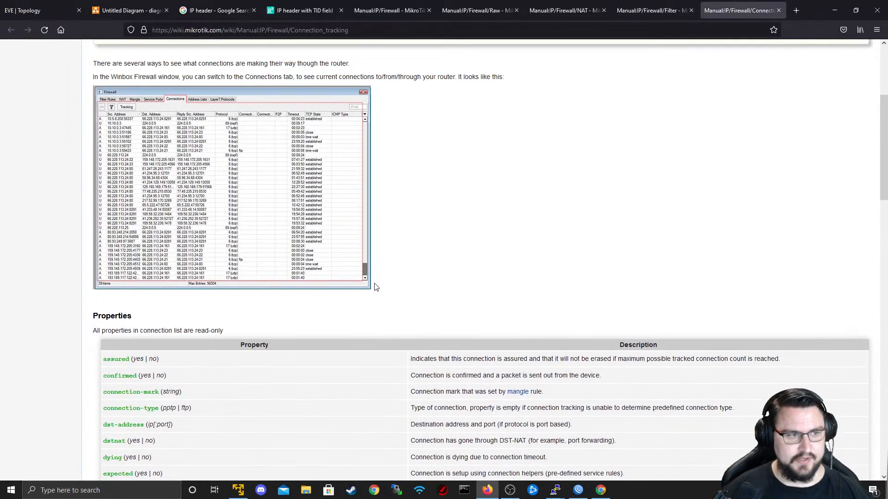
{"action": "scroll", "coordinate": [369, 282], "scroll_direction": "down", "scroll_amount": 20}
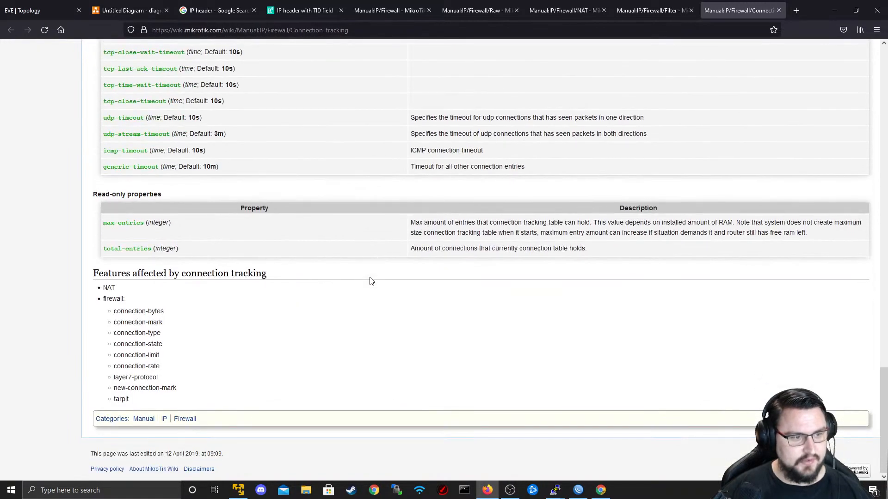
{"action": "scroll", "coordinate": [370, 281], "scroll_direction": "up", "scroll_amount": 10}
{"action": "scroll", "coordinate": [506, 61], "scroll_direction": "up", "scroll_amount": 5}
{"action": "left_click", "coordinate": [380, 5]}
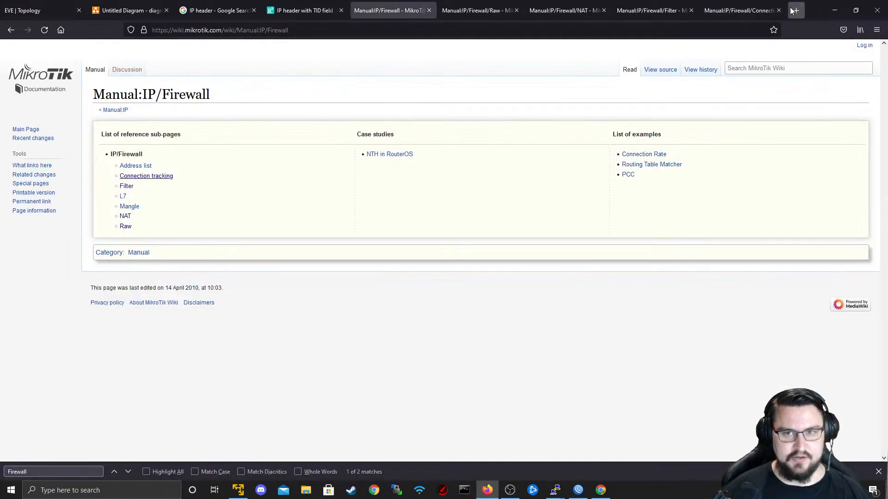
{"action": "left_click", "coordinate": [796, 10]}
- Search Google for 'Mikrotik Wiki', then for 'MIkroTik Firewall Table'
{"action": "type", "text": "Mikro"}
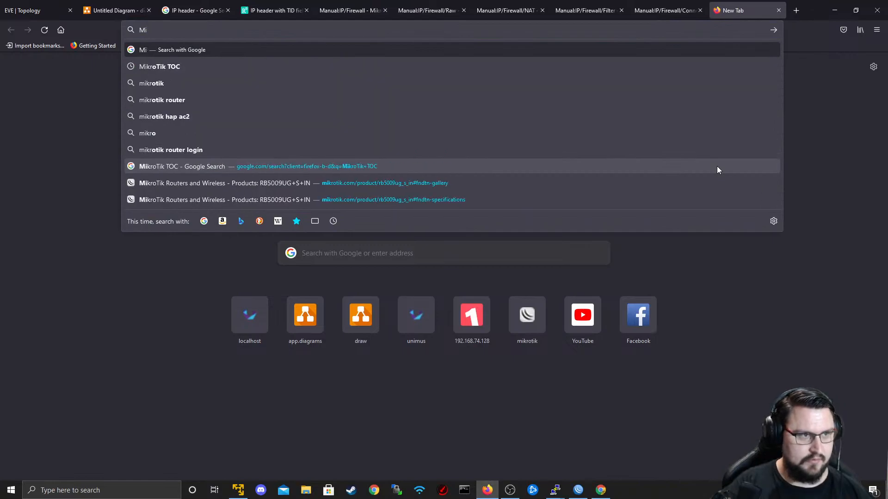
{"action": "type", "text": "tik Wiki"}
{"action": "key", "text": "Return"}
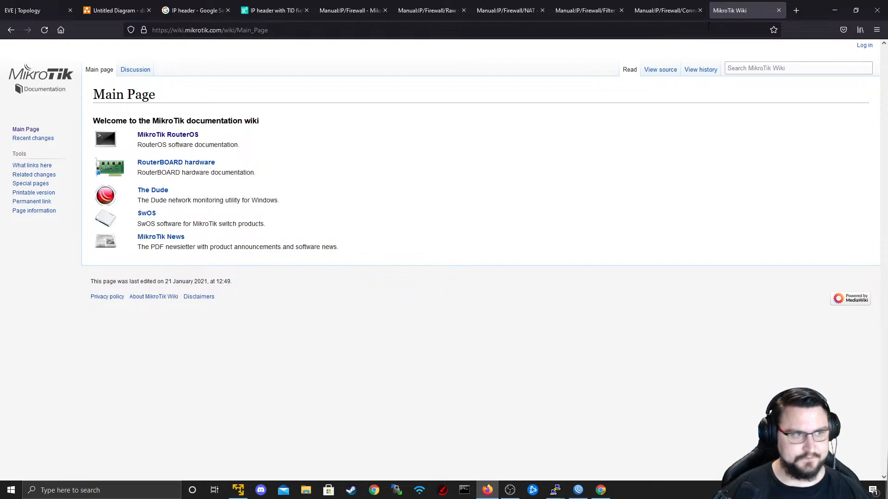
{"action": "left_click", "coordinate": [210, 30]}
{"action": "type", "text": "MIkroTik "}
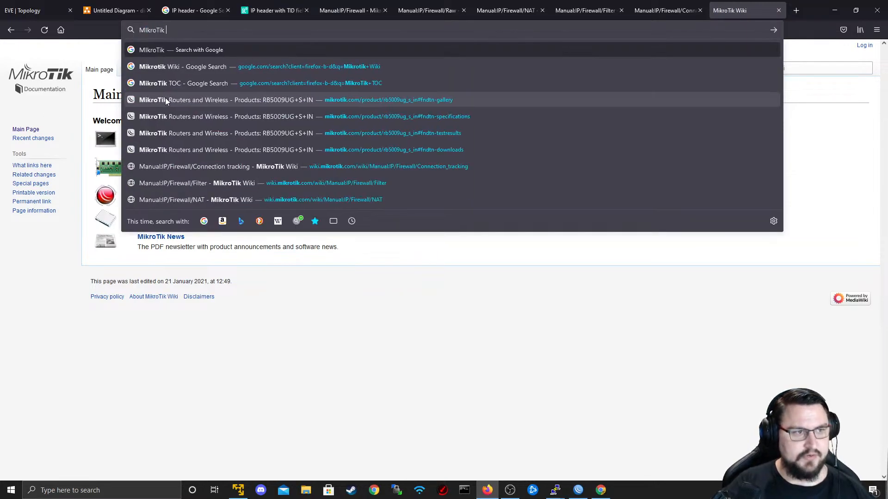
{"action": "type", "text": "Firewall Table"}
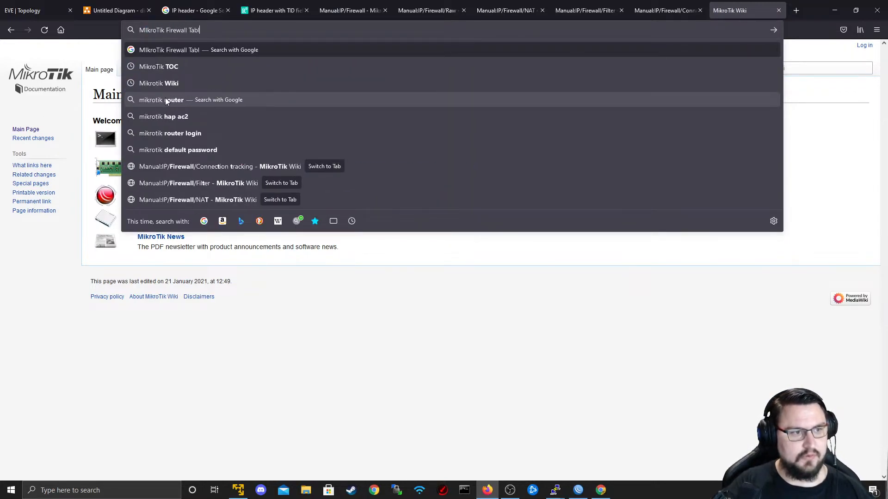
{"action": "key", "text": "Return"}
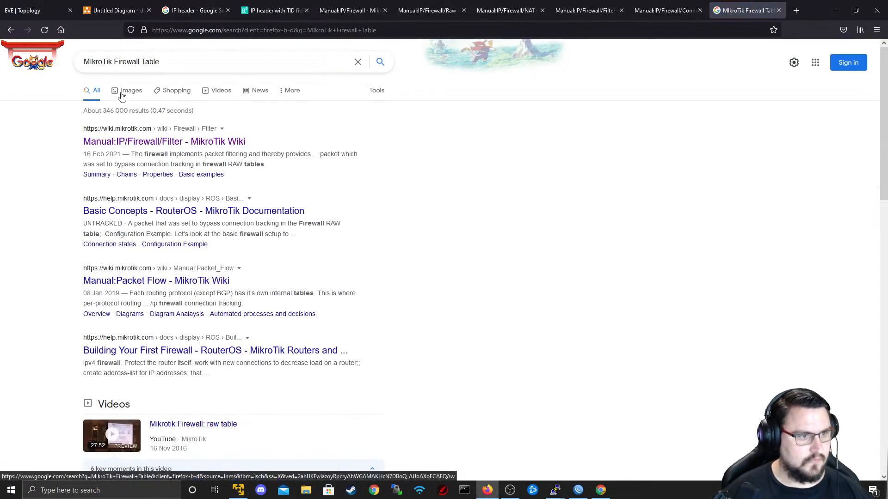
- From the image results, open the Manual:Packet Flow wiki page
{"action": "left_click", "coordinate": [123, 95]}
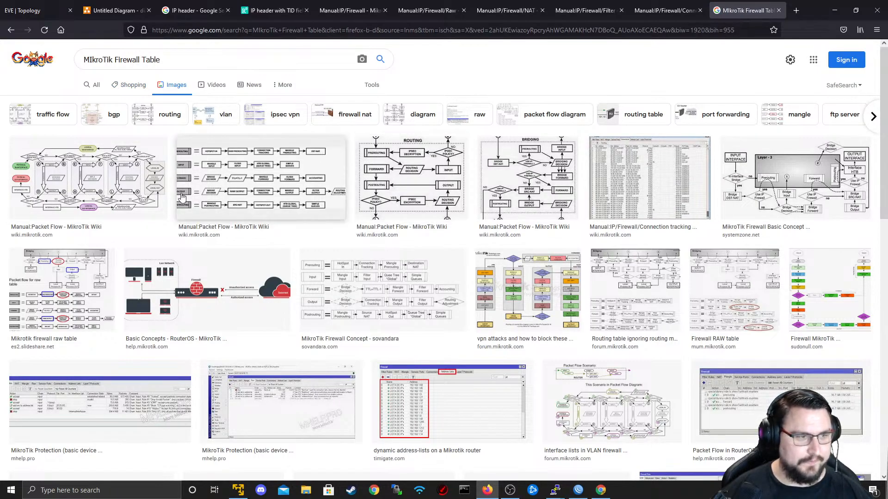
{"action": "left_click", "coordinate": [116, 212]}
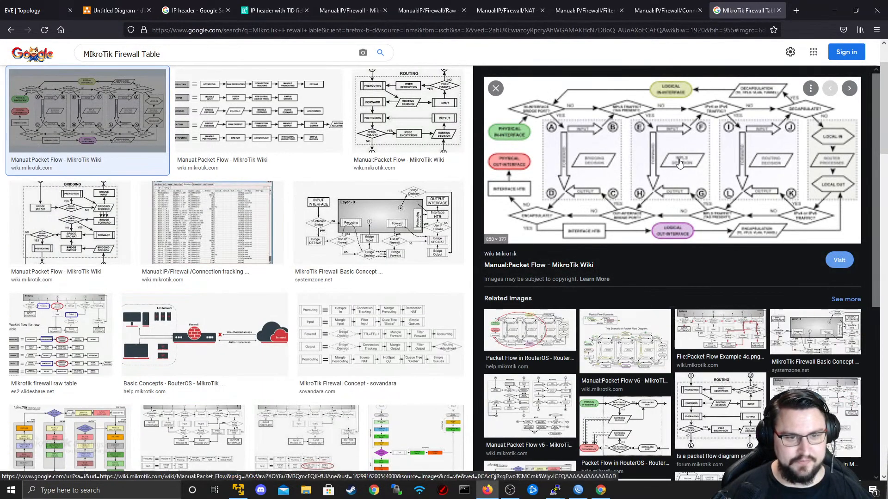
{"action": "left_click", "coordinate": [646, 222]}
{"action": "scroll", "coordinate": [511, 310], "scroll_direction": "down", "scroll_amount": 6}
- Read through the packet flow chains and diagrams on the Manual:Packet Flow page
{"action": "scroll", "coordinate": [435, 255], "scroll_direction": "up", "scroll_amount": 6}
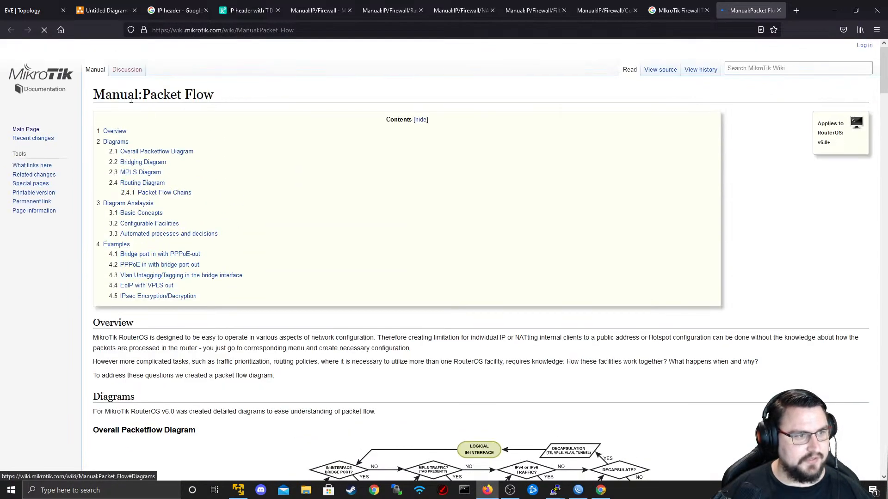
{"action": "scroll", "coordinate": [350, 165], "scroll_direction": "down", "scroll_amount": 5}
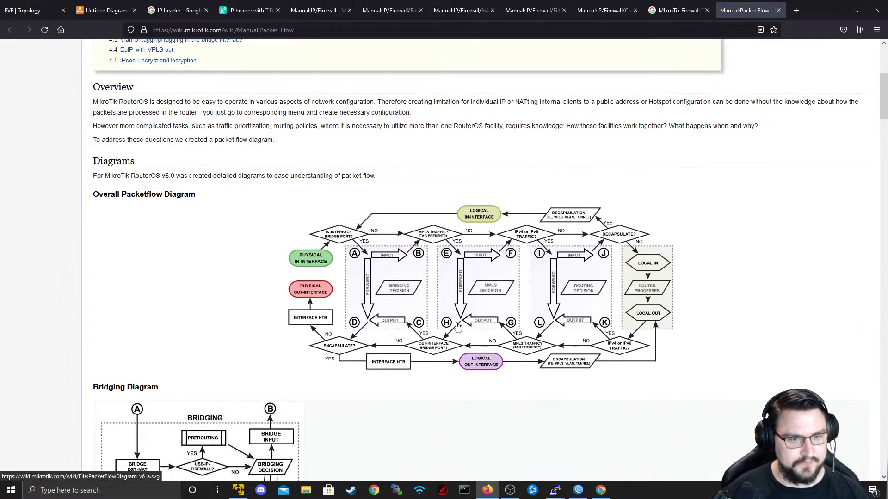
{"action": "scroll", "coordinate": [572, 300], "scroll_direction": "down", "scroll_amount": 12}
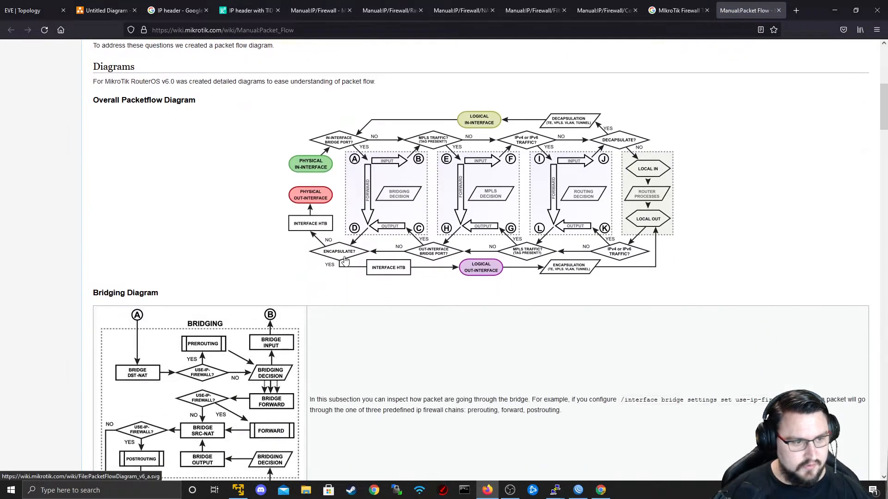
{"action": "scroll", "coordinate": [237, 187], "scroll_direction": "down", "scroll_amount": 13}
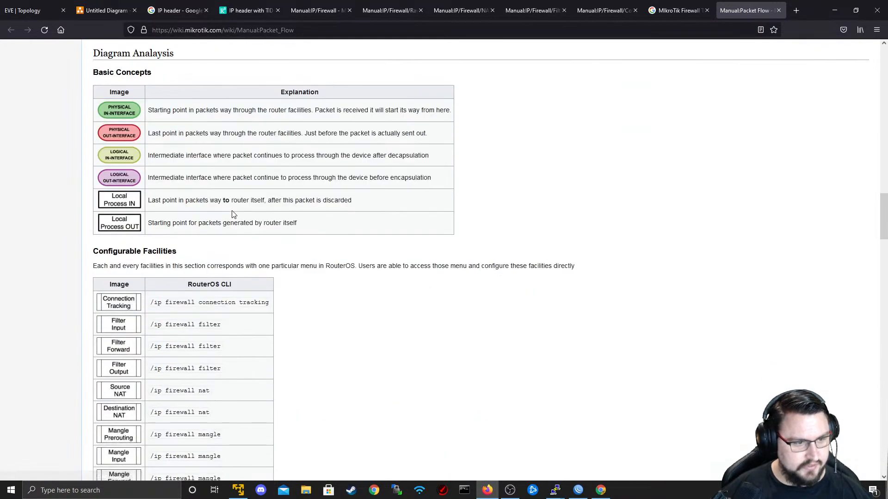
{"action": "scroll", "coordinate": [122, 228], "scroll_direction": "up", "scroll_amount": 4}
{"action": "scroll", "coordinate": [149, 218], "scroll_direction": "up", "scroll_amount": 3}
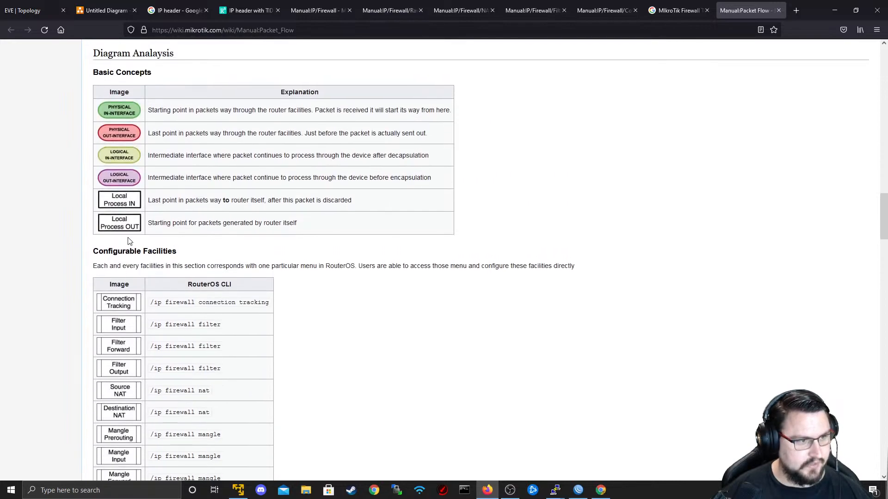
{"action": "scroll", "coordinate": [204, 198], "scroll_direction": "down", "scroll_amount": 2}
{"action": "scroll", "coordinate": [204, 196], "scroll_direction": "up", "scroll_amount": 6}
{"action": "scroll", "coordinate": [202, 196], "scroll_direction": "down", "scroll_amount": 20}
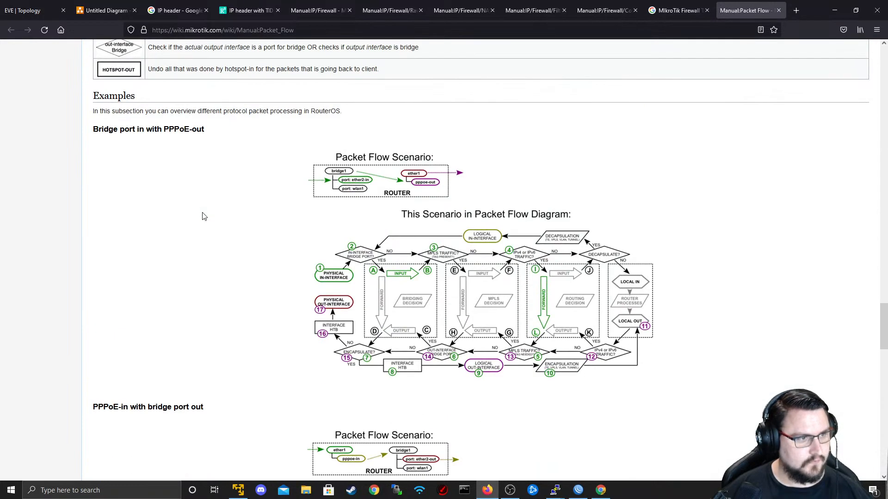
{"action": "scroll", "coordinate": [204, 216], "scroll_direction": "down", "scroll_amount": 8}
{"action": "scroll", "coordinate": [204, 216], "scroll_direction": "down", "scroll_amount": 9}
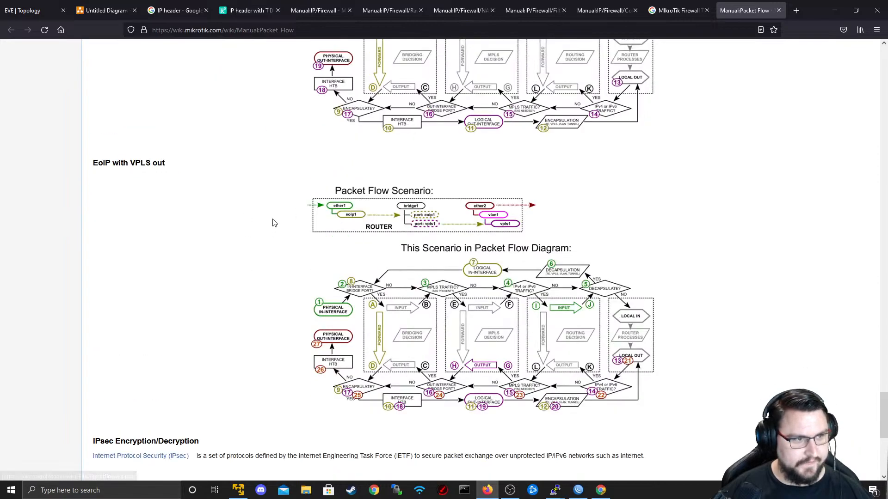
{"action": "scroll", "coordinate": [272, 227], "scroll_direction": "down", "scroll_amount": 7}
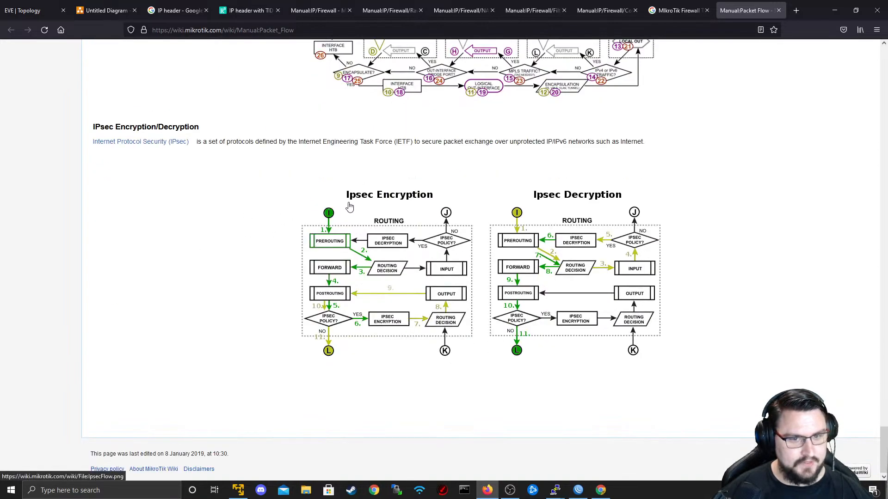
{"action": "scroll", "coordinate": [513, 296], "scroll_direction": "up", "scroll_amount": 8}
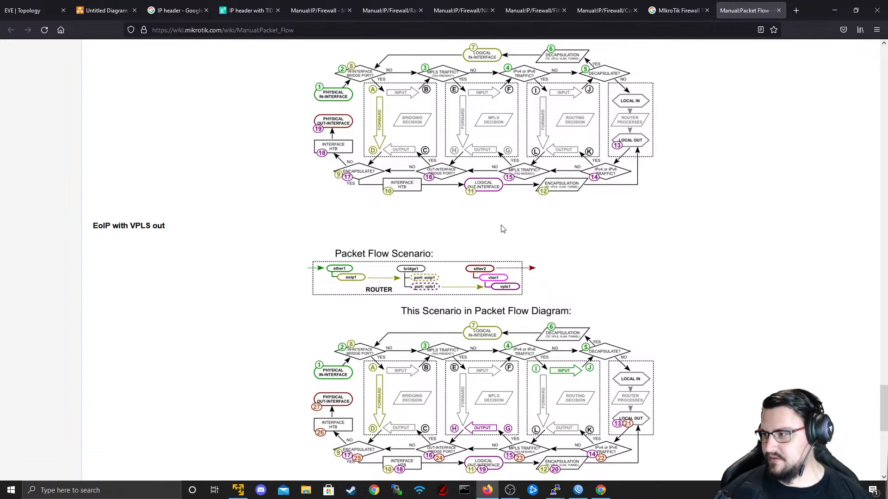
{"action": "scroll", "coordinate": [498, 227], "scroll_direction": "up", "scroll_amount": 20}
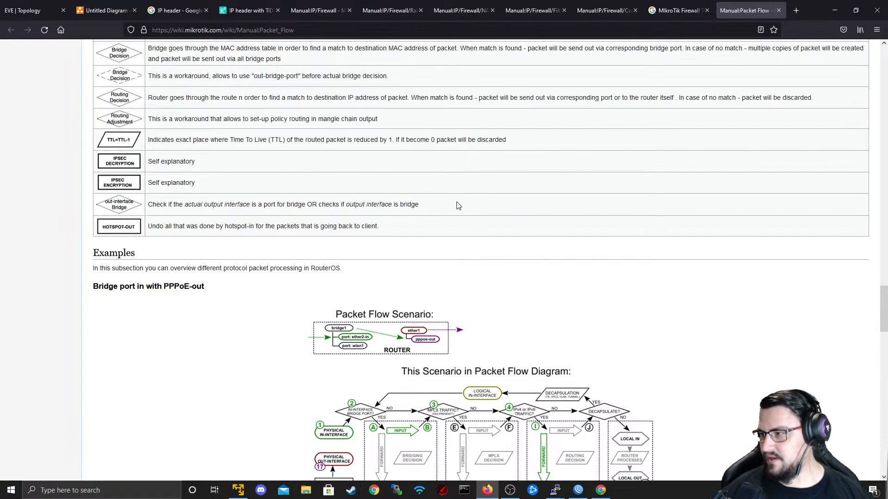
{"action": "scroll", "coordinate": [459, 205], "scroll_direction": "up", "scroll_amount": 4}
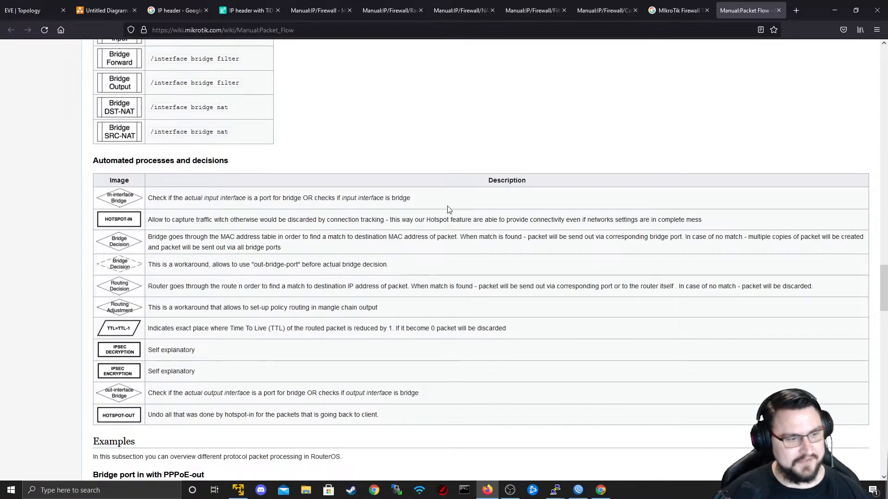
{"action": "scroll", "coordinate": [447, 210], "scroll_direction": "up", "scroll_amount": 15}
{"action": "scroll", "coordinate": [442, 208], "scroll_direction": "down", "scroll_amount": 6}
{"action": "scroll", "coordinate": [343, 222], "scroll_direction": "up", "scroll_amount": 3}
{"action": "right_click", "coordinate": [319, 212]}
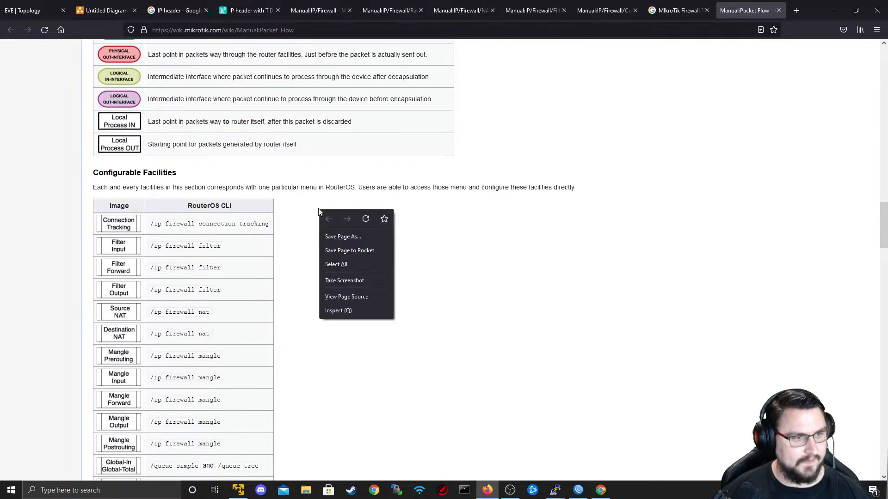
{"action": "left_click", "coordinate": [293, 221]}
{"action": "scroll", "coordinate": [291, 238], "scroll_direction": "up", "scroll_amount": 11}
{"action": "scroll", "coordinate": [288, 277], "scroll_direction": "down", "scroll_amount": 2}
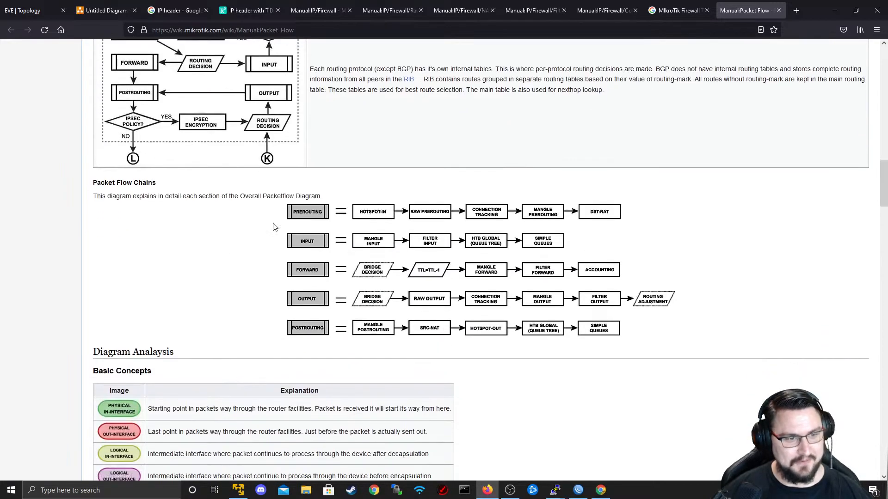
{"action": "scroll", "coordinate": [257, 240], "scroll_direction": "up", "scroll_amount": 3}
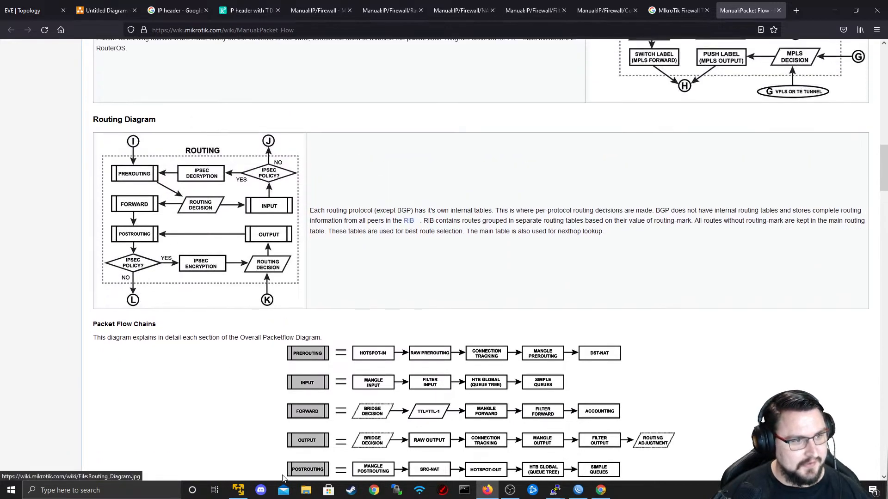
{"action": "scroll", "coordinate": [258, 250], "scroll_direction": "up", "scroll_amount": 3}
{"action": "scroll", "coordinate": [259, 377], "scroll_direction": "up", "scroll_amount": 2}
{"action": "scroll", "coordinate": [520, 324], "scroll_direction": "up", "scroll_amount": 4}
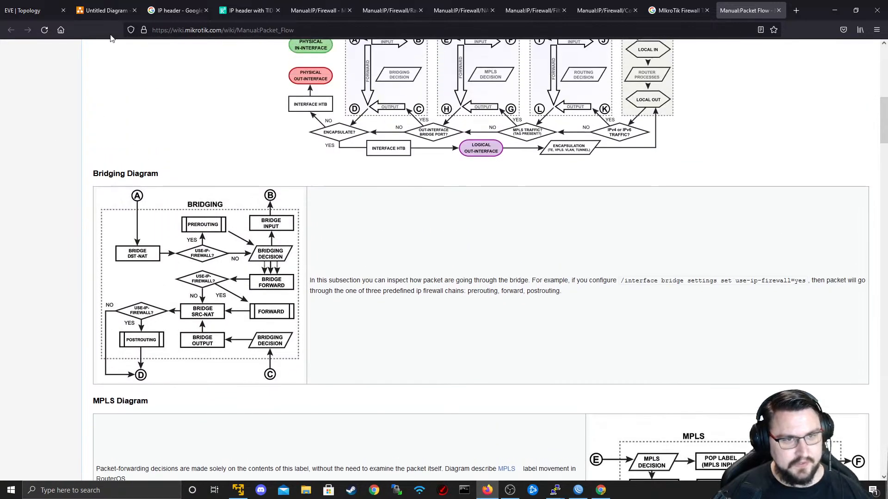
{"action": "scroll", "coordinate": [349, 156], "scroll_direction": "up", "scroll_amount": 4}
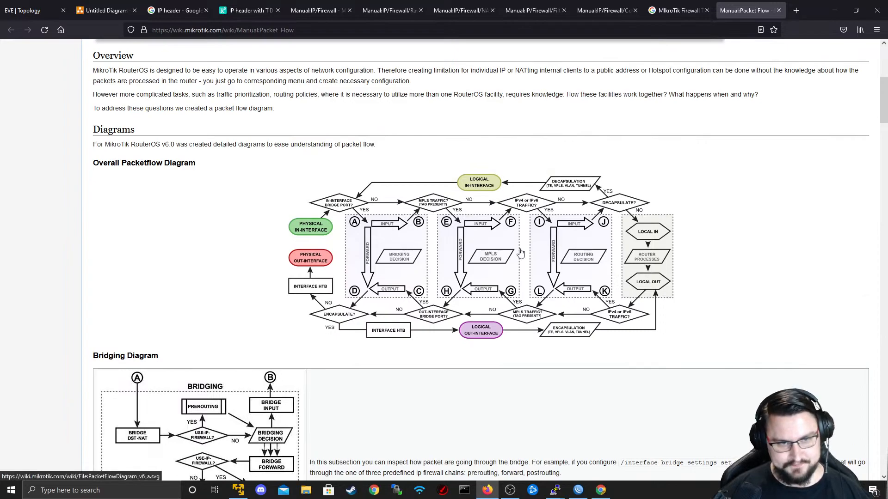
{"action": "scroll", "coordinate": [504, 251], "scroll_direction": "up", "scroll_amount": 6}
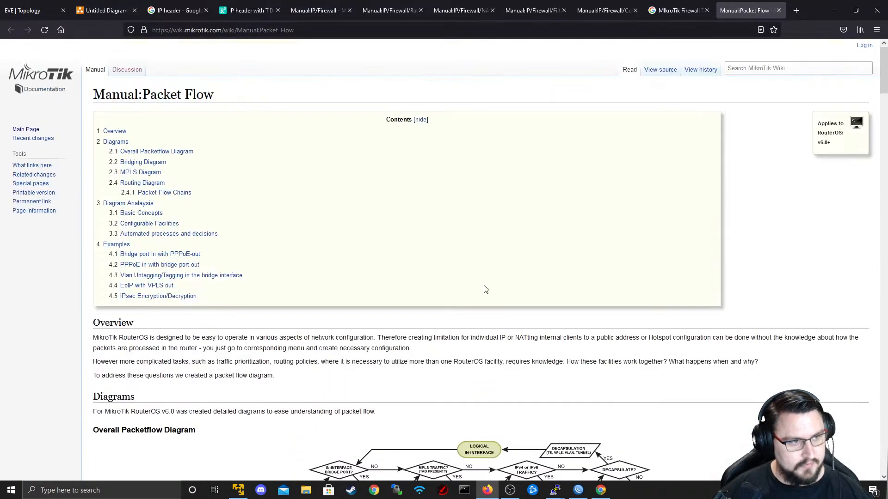
{"action": "scroll", "coordinate": [357, 230], "scroll_direction": "down", "scroll_amount": 20}
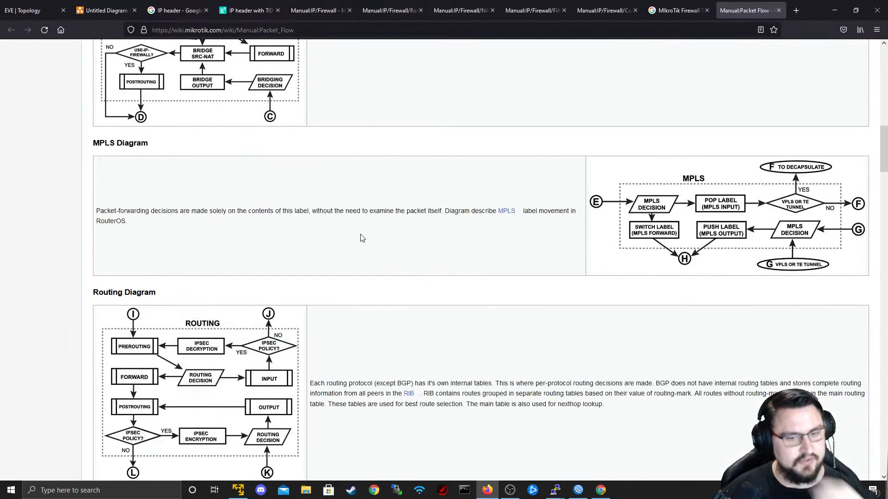
{"action": "scroll", "coordinate": [357, 230], "scroll_direction": "up", "scroll_amount": 4}
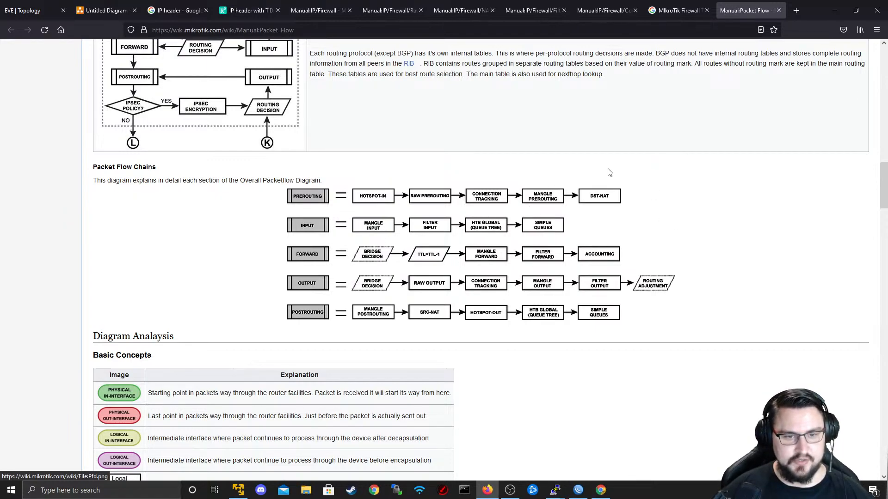
- Leave the wiki page and return to the EVE | Topology browser tab
{"action": "left_click", "coordinate": [343, 30]}
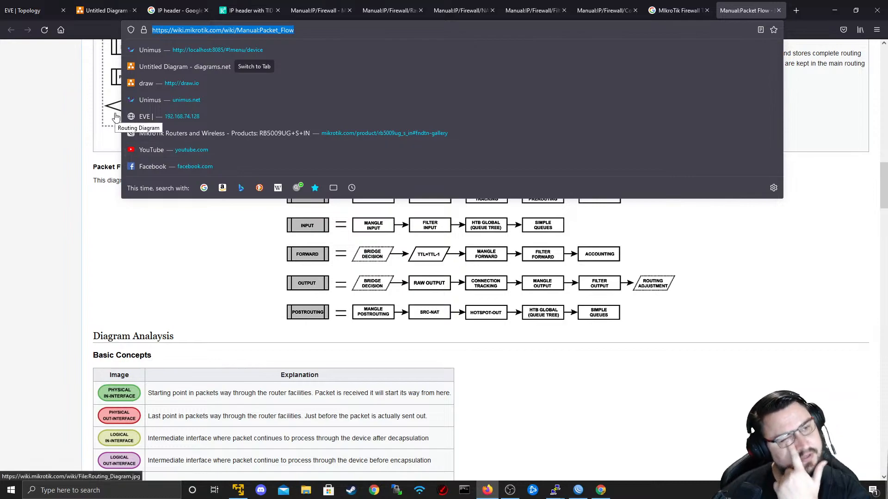
{"action": "left_click", "coordinate": [195, 314]}
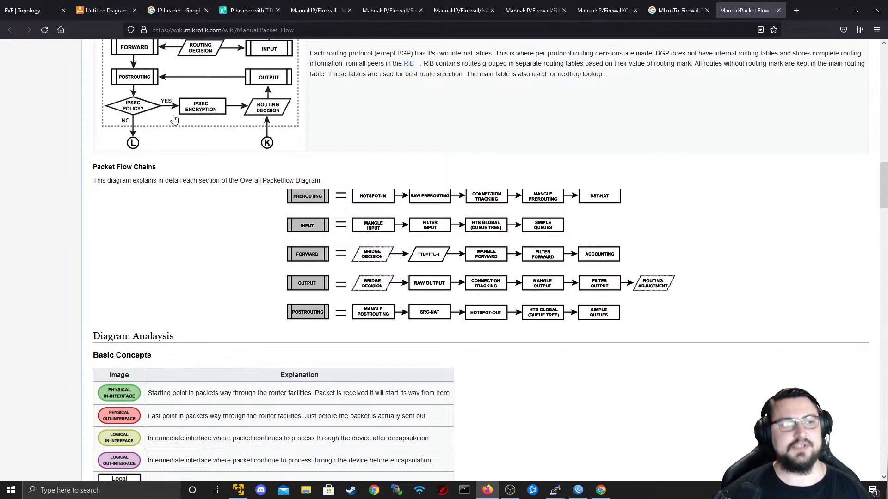
{"action": "left_click", "coordinate": [52, 5]}
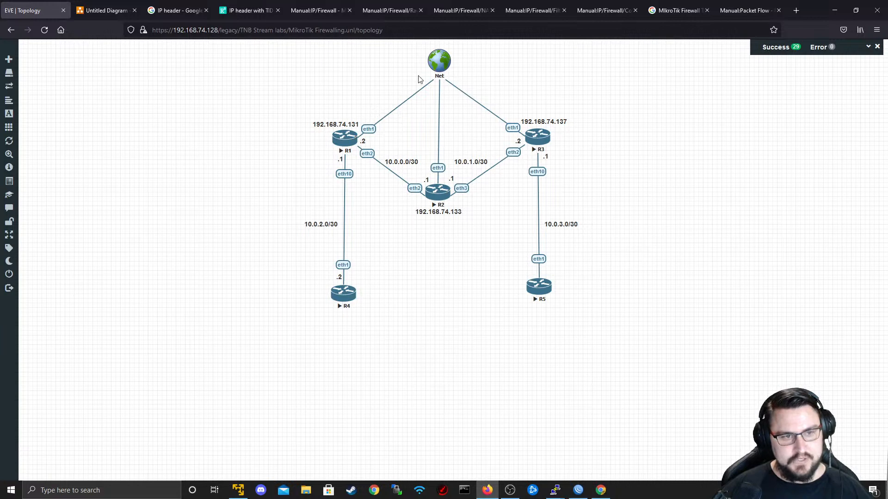
- In WinBox Firewall Filter Rules, start a new rule on the input chain
{"action": "left_click", "coordinate": [572, 492]}
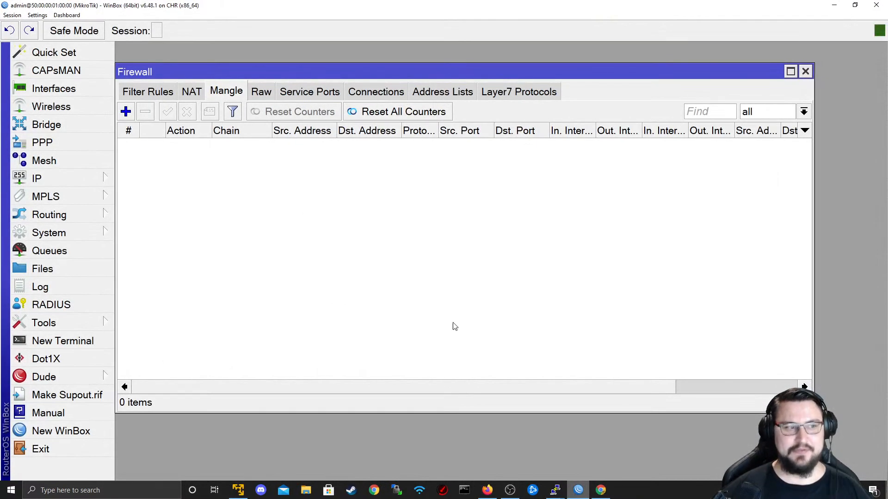
{"action": "left_click", "coordinate": [159, 92]}
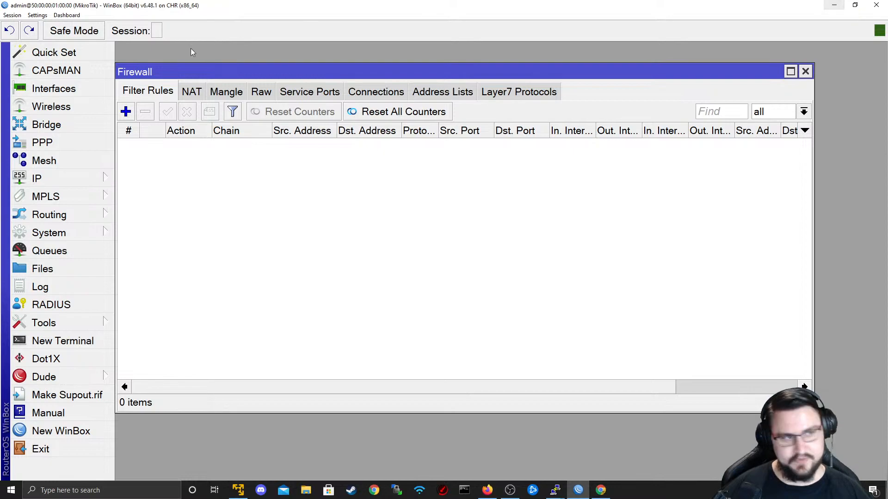
{"action": "left_click", "coordinate": [127, 112]}
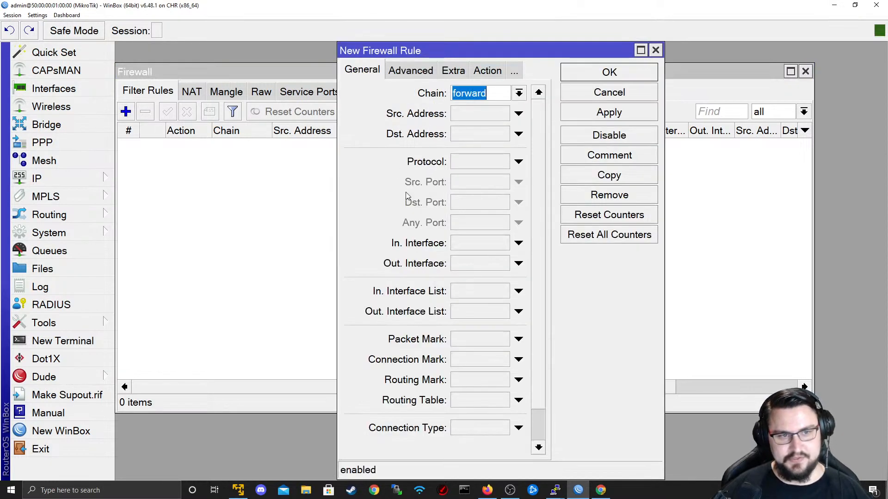
{"action": "left_click", "coordinate": [519, 93]}
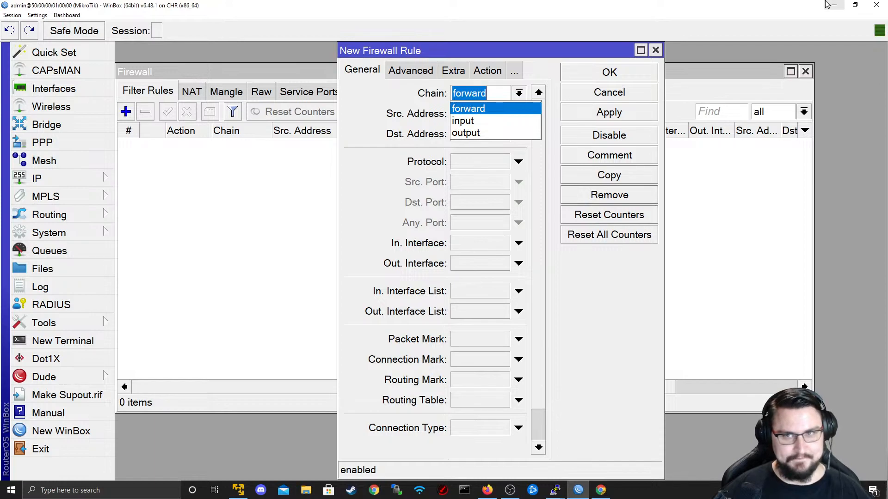
{"action": "left_click", "coordinate": [481, 120]}
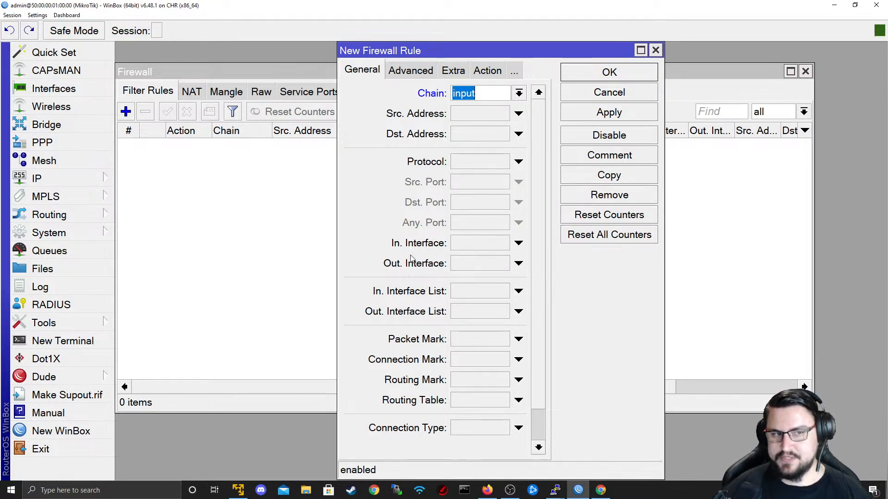
- Try Out. Interface ether2, then clear that condition after the save error
{"action": "left_click", "coordinate": [519, 263]}
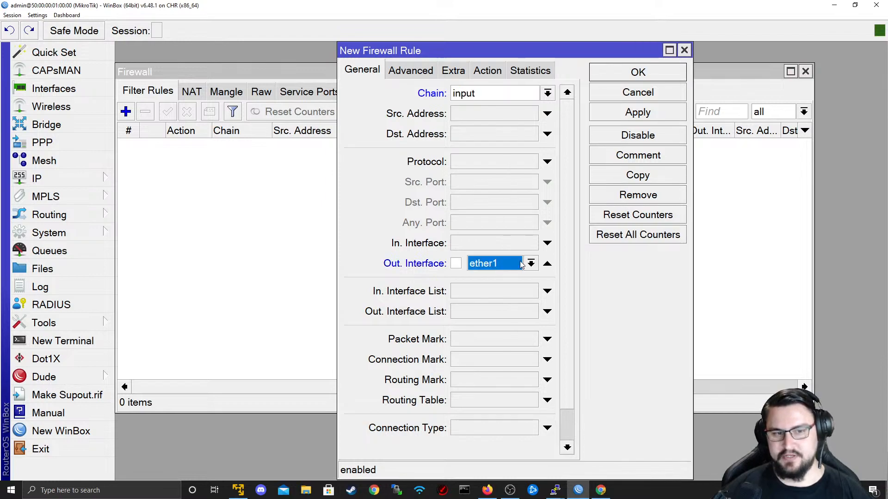
{"action": "left_click", "coordinate": [530, 263]}
{"action": "left_click", "coordinate": [485, 338]}
{"action": "left_click", "coordinate": [615, 114]}
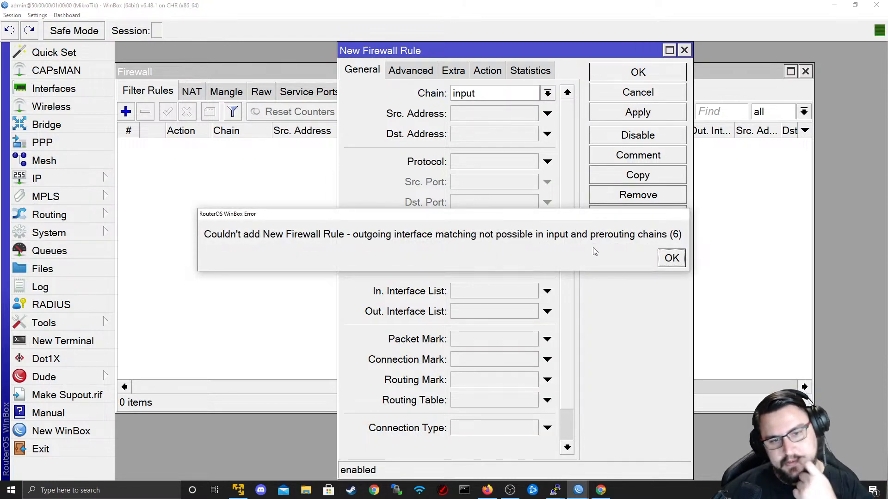
{"action": "left_click", "coordinate": [670, 257]}
{"action": "left_click", "coordinate": [547, 264]}
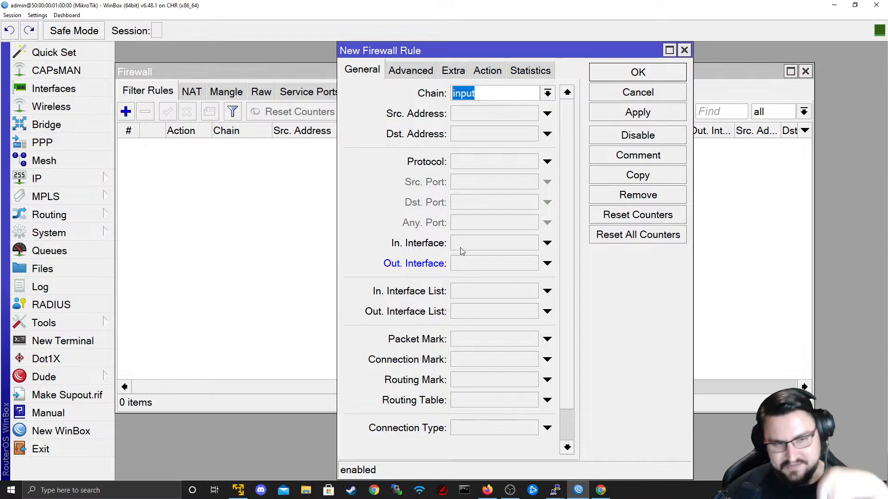
- Set the rule's In. Interface to ether2, then glance at the lab topology
{"action": "left_click", "coordinate": [503, 243]}
{"action": "left_click", "coordinate": [530, 242]}
{"action": "left_click", "coordinate": [502, 305]}
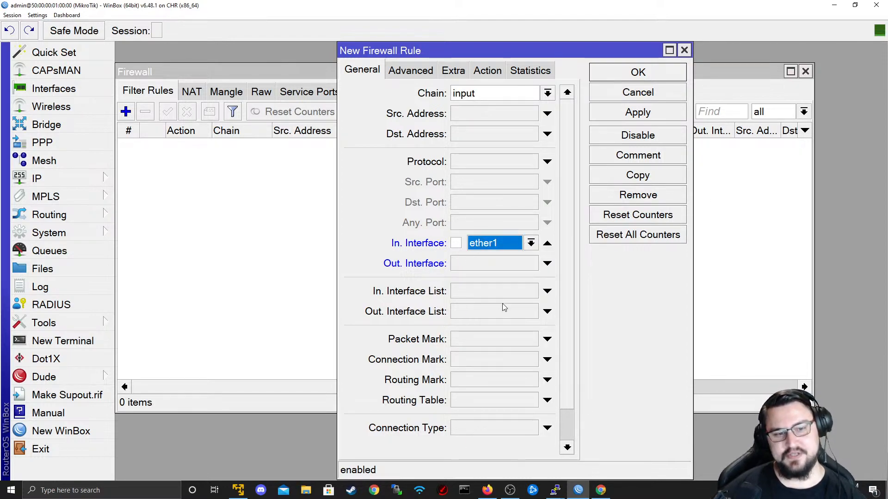
{"action": "left_click", "coordinate": [496, 246]}
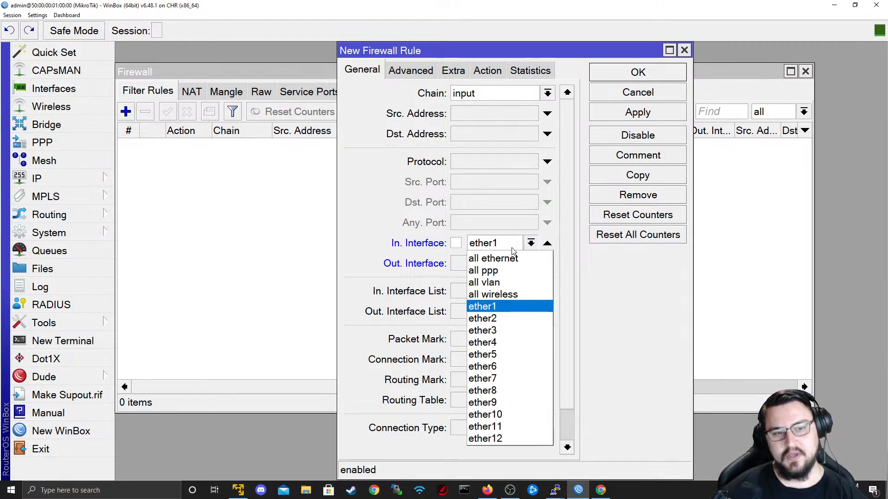
{"action": "left_click", "coordinate": [493, 320]}
{"action": "key", "text": "alt+Tab"}
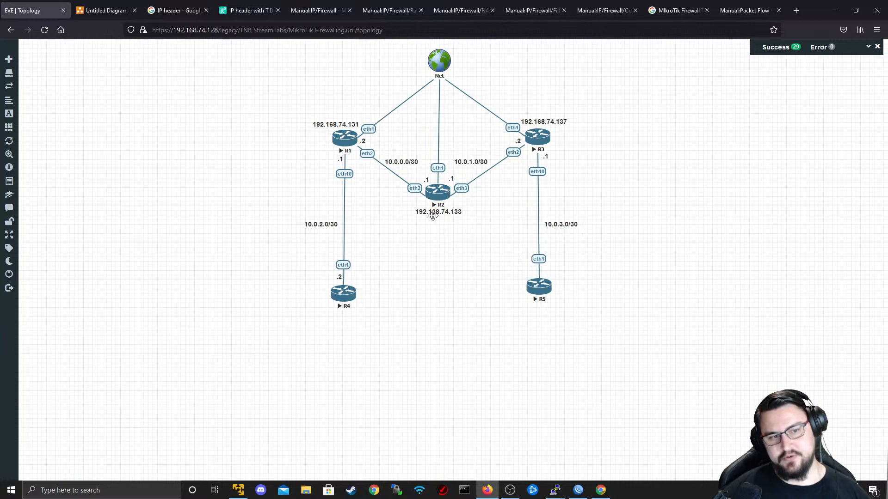
- Set the new rule's action to reject with icmp admin prohibited
{"action": "key", "text": "alt+Tab"}
{"action": "key", "text": "alt+Tab"}
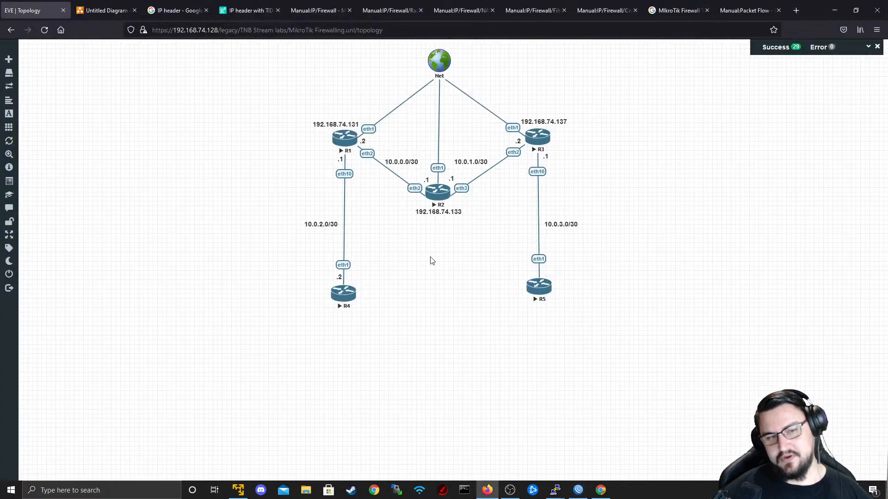
{"action": "key", "text": "alt+Tab"}
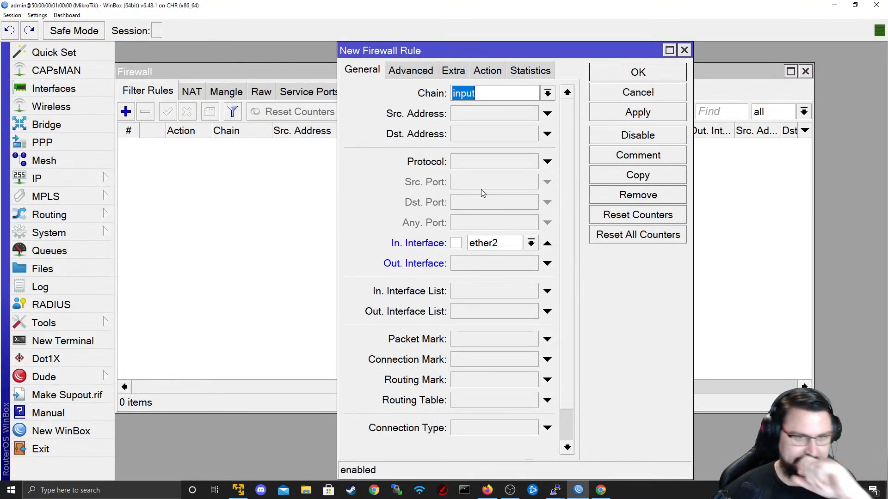
{"action": "left_click", "coordinate": [488, 71]}
{"action": "left_click", "coordinate": [472, 93]}
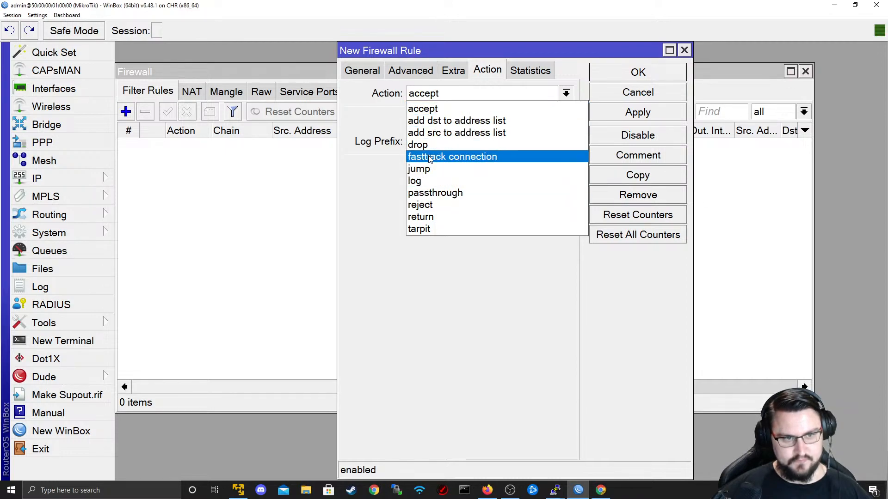
{"action": "left_click", "coordinate": [449, 204]}
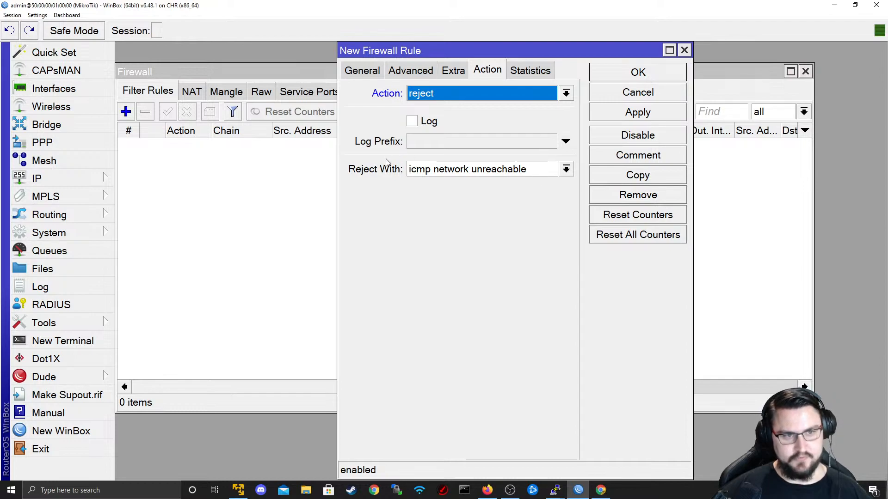
{"action": "left_click", "coordinate": [477, 172]}
{"action": "left_click", "coordinate": [533, 169]}
{"action": "left_click", "coordinate": [533, 168]}
{"action": "left_click", "coordinate": [529, 168]}
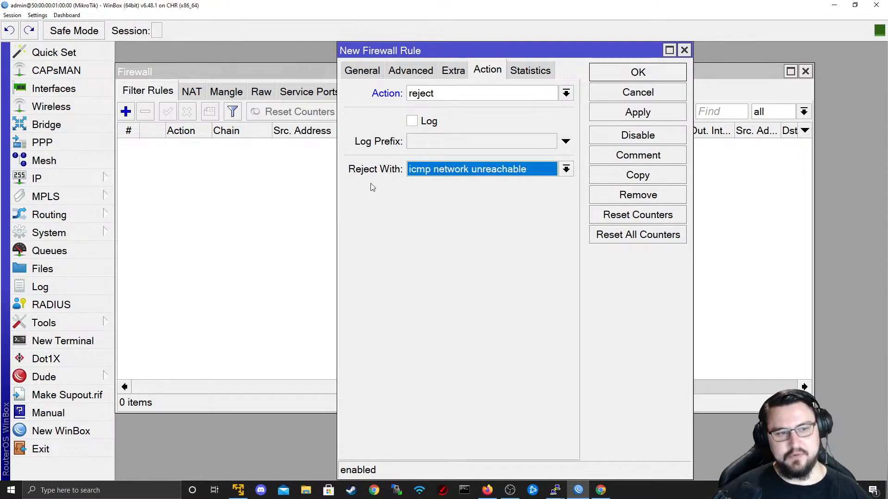
{"action": "left_click", "coordinate": [447, 174]}
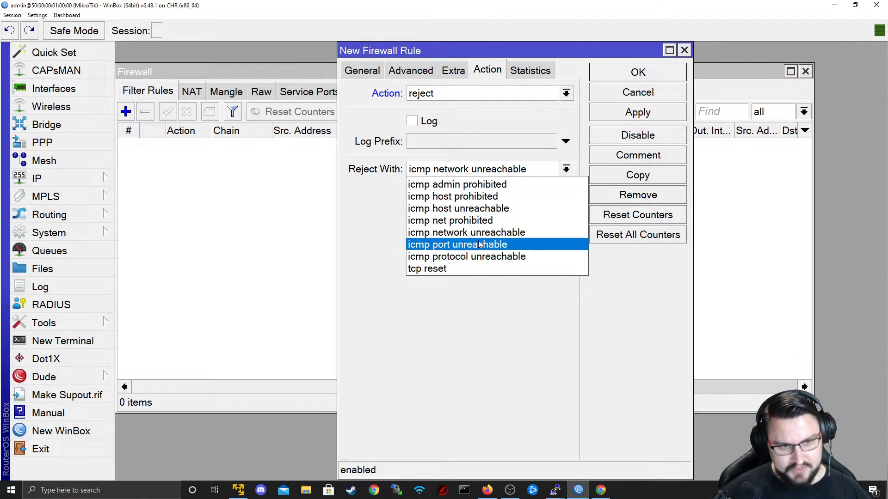
{"action": "left_click", "coordinate": [485, 185]}
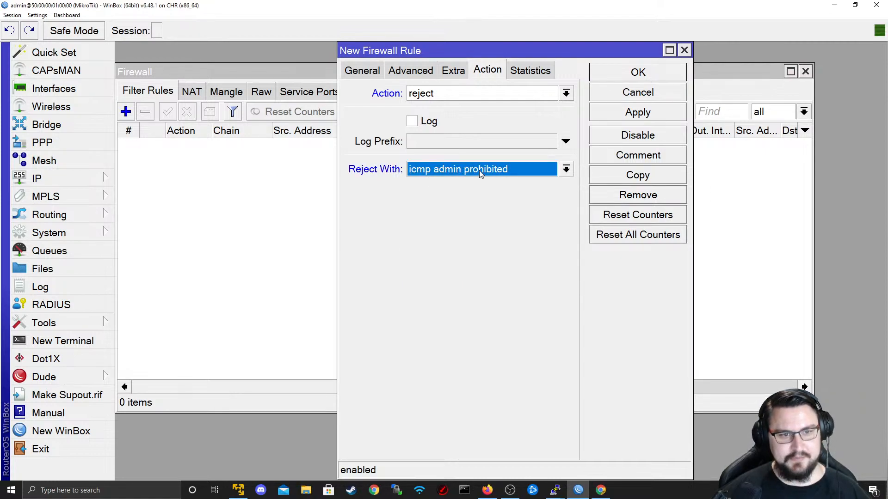
- Match protocol icmp on the input chain from ether2, then save the rule
{"action": "left_click", "coordinate": [363, 72]}
{"action": "left_click", "coordinate": [478, 166]}
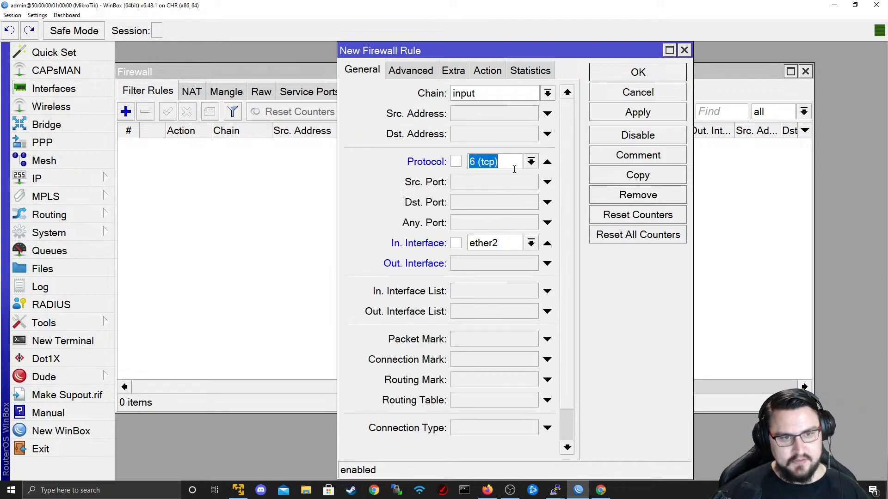
{"action": "left_click", "coordinate": [531, 162]}
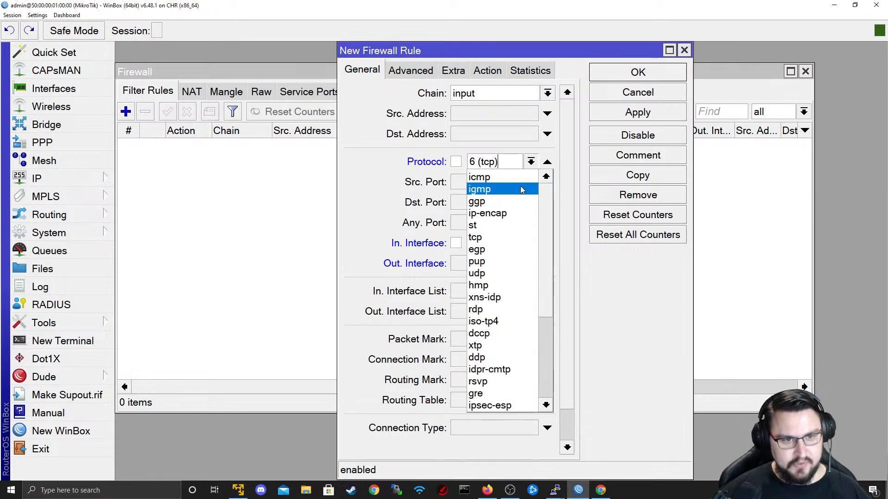
{"action": "left_click", "coordinate": [490, 178]}
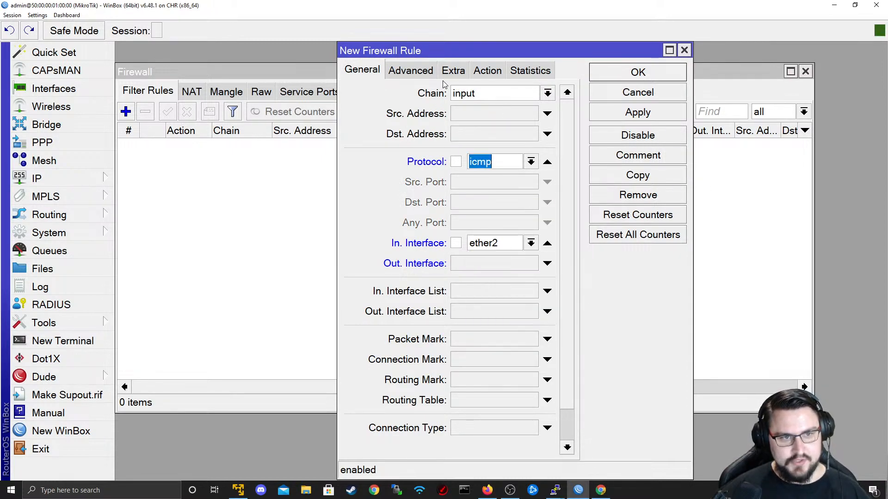
{"action": "left_click", "coordinate": [408, 98]}
{"action": "left_click", "coordinate": [426, 161]}
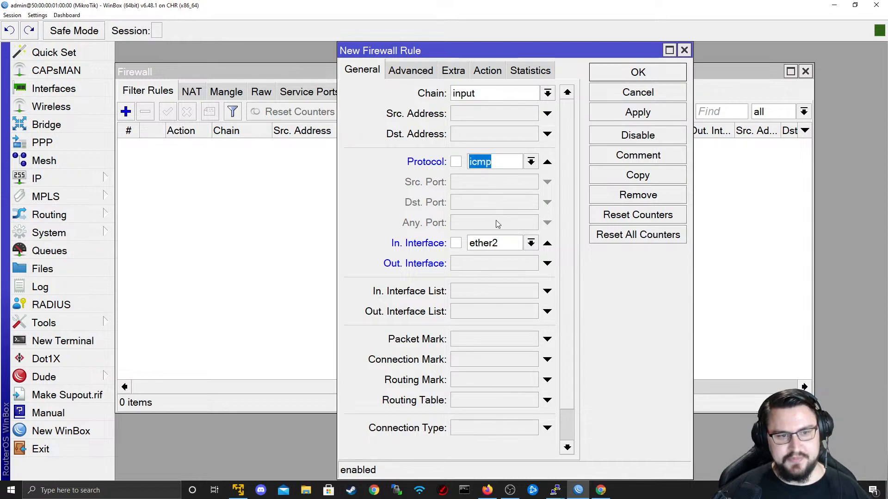
{"action": "left_click", "coordinate": [531, 244]}
{"action": "left_click", "coordinate": [509, 315]}
{"action": "left_click", "coordinate": [488, 70]}
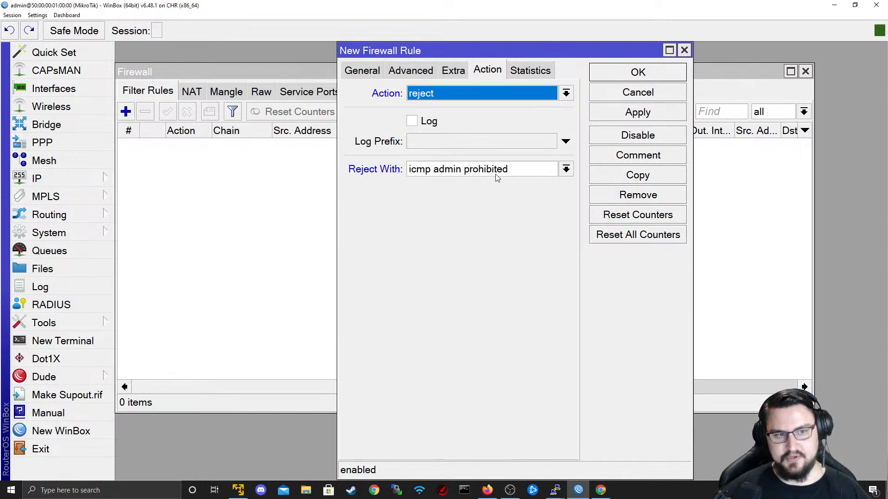
{"action": "left_click", "coordinate": [634, 114]}
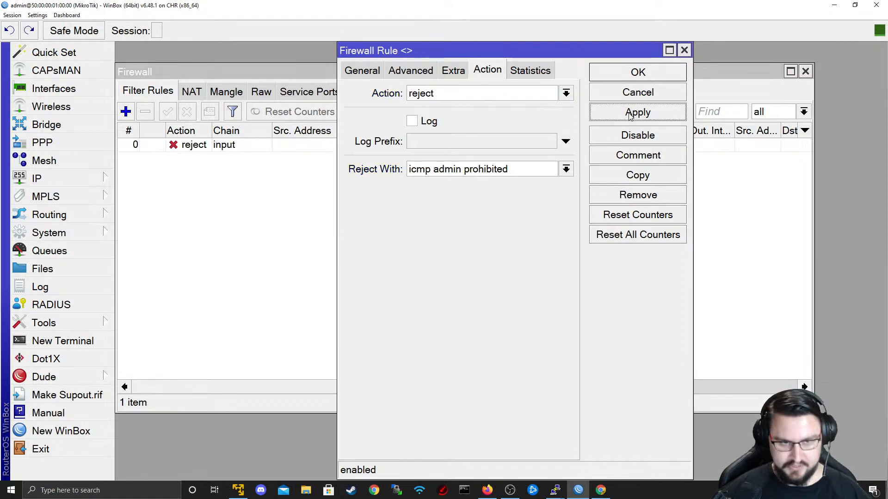
{"action": "left_click", "coordinate": [637, 72]}
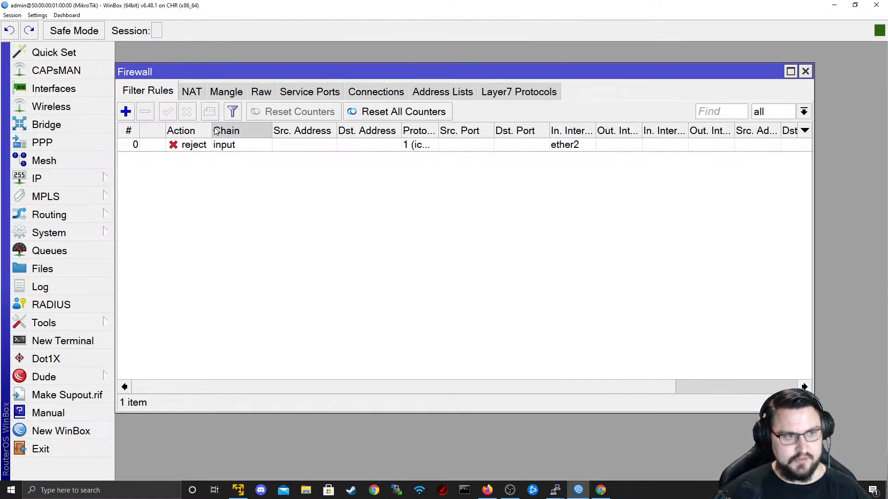
- Widen the filter list's Action and Protocol columns so icmp shows
{"action": "mouse_move", "coordinate": [216, 132]}
{"action": "left_mouse_down"}
{"action": "mouse_move", "coordinate": [238, 132]}
{"action": "mouse_move", "coordinate": [227, 131]}
{"action": "left_mouse_up"}
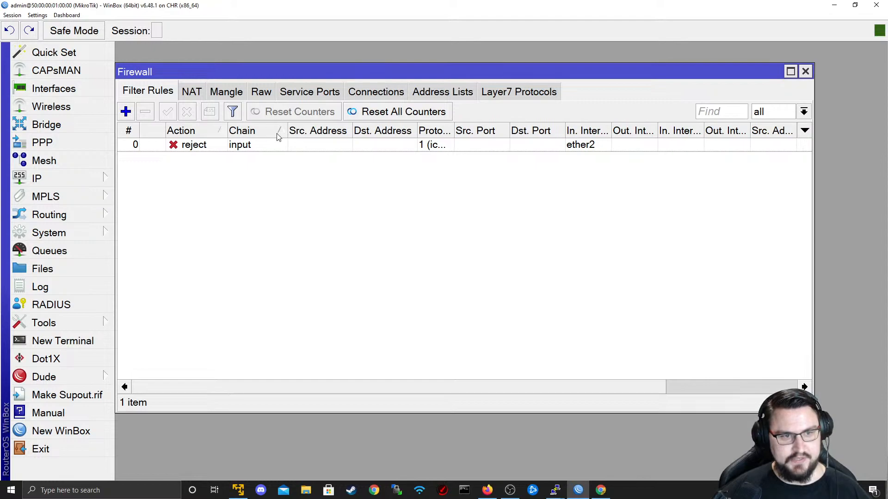
{"action": "left_click_drag", "start_coordinate": [453, 131], "coordinate": [483, 131]}
{"action": "left_click_drag", "start_coordinate": [585, 387], "coordinate": [109, 166]}
- Add IP address 10.0.0.2/30 on interface ether2 and apply it
{"action": "left_click", "coordinate": [71, 179]}
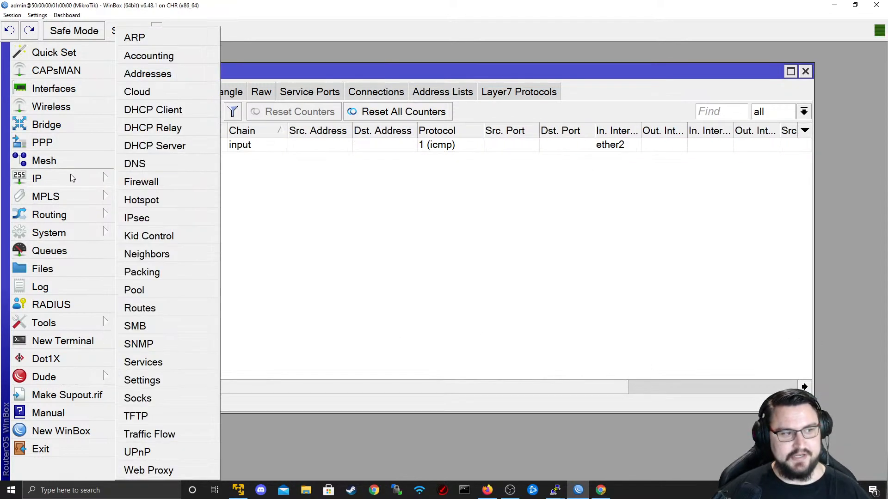
{"action": "left_click", "coordinate": [176, 75]}
{"action": "left_click", "coordinate": [381, 183]}
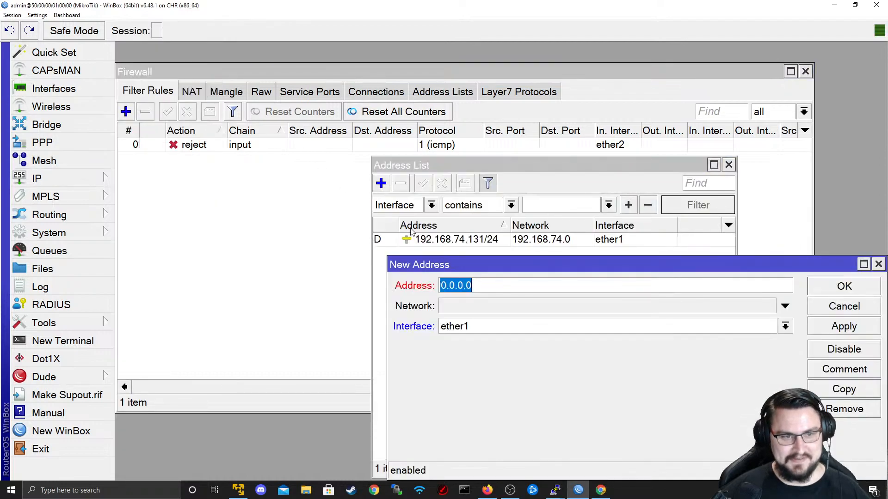
{"action": "type", "text": "10.0."}
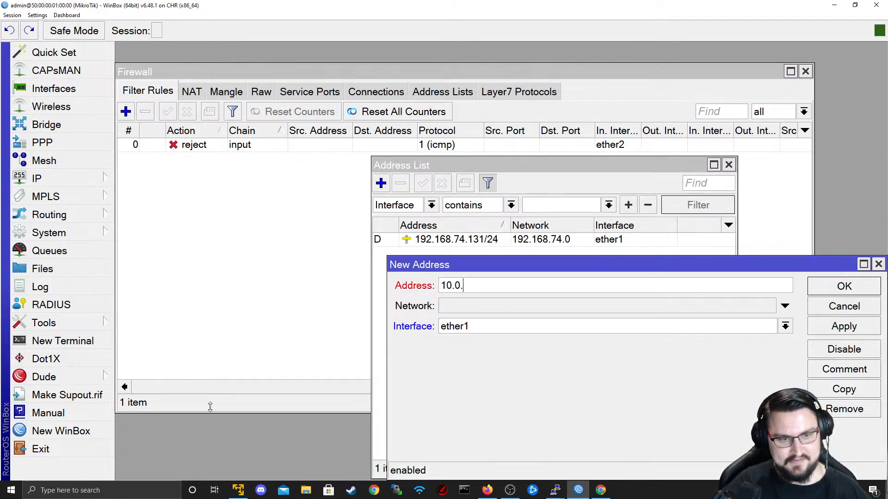
{"action": "type", "text": "0."}
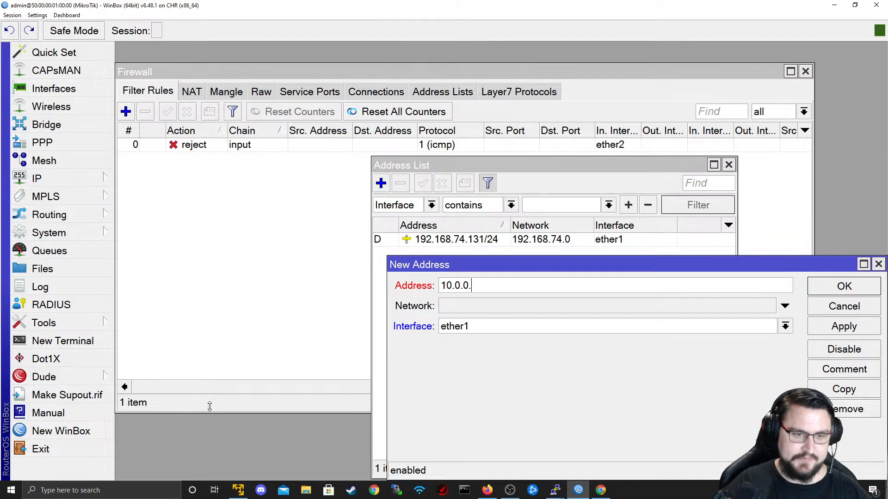
{"action": "type", "text": "2/30"}
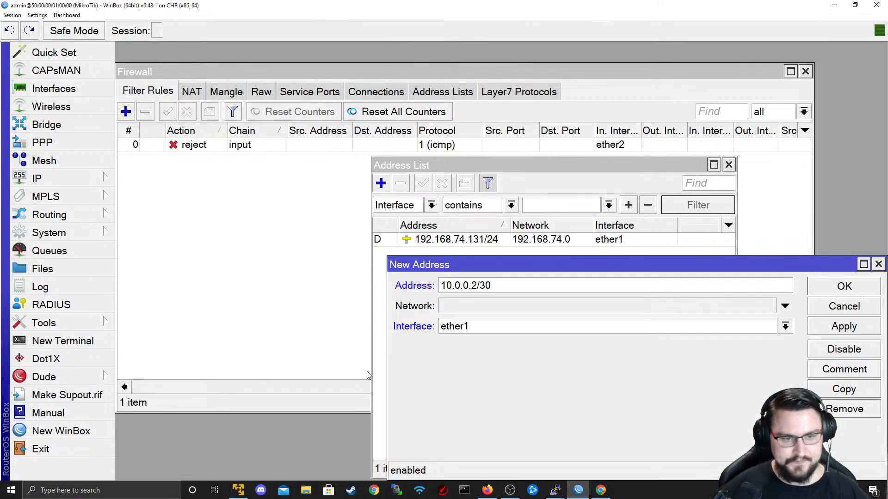
{"action": "left_click", "coordinate": [468, 330]}
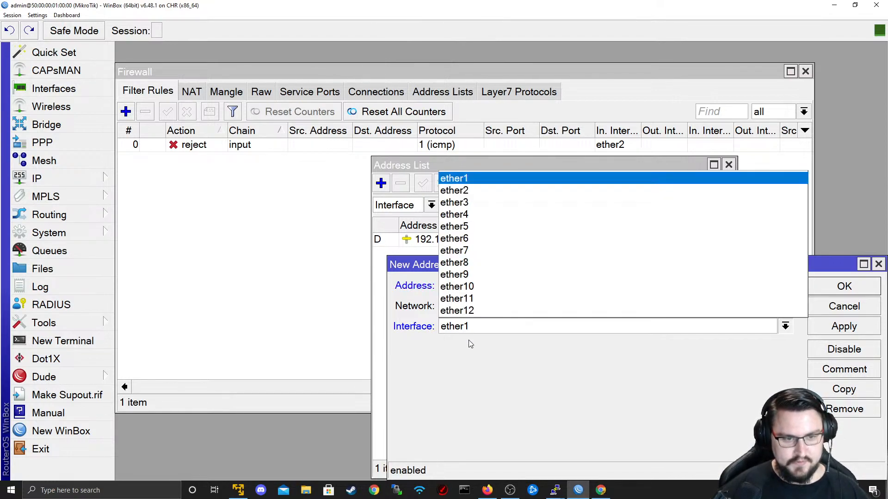
{"action": "left_click", "coordinate": [478, 191]}
{"action": "left_click", "coordinate": [843, 328]}
- Save the WinBox address, then open router R2's console in PuTTY from the topology
{"action": "left_click", "coordinate": [841, 285]}
{"action": "key", "text": "alt+Tab"}
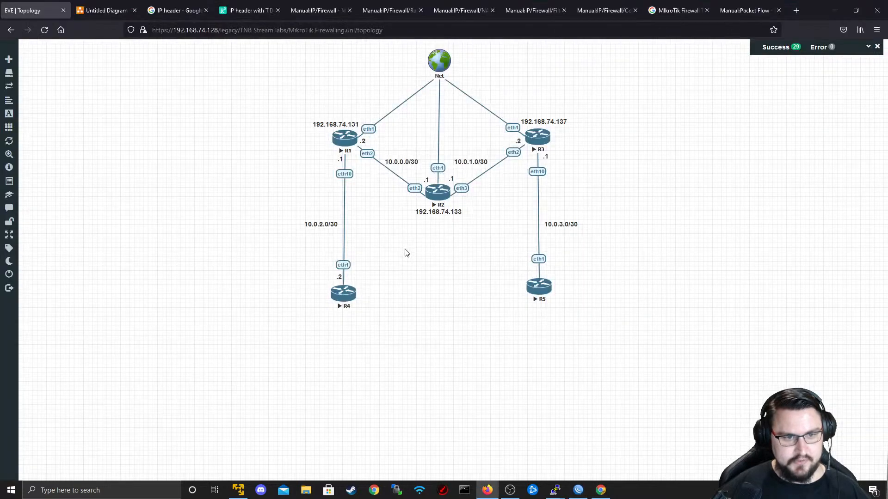
{"action": "left_click", "coordinate": [436, 194]}
{"action": "left_click", "coordinate": [457, 101]}
{"action": "left_click", "coordinate": [475, 149]}
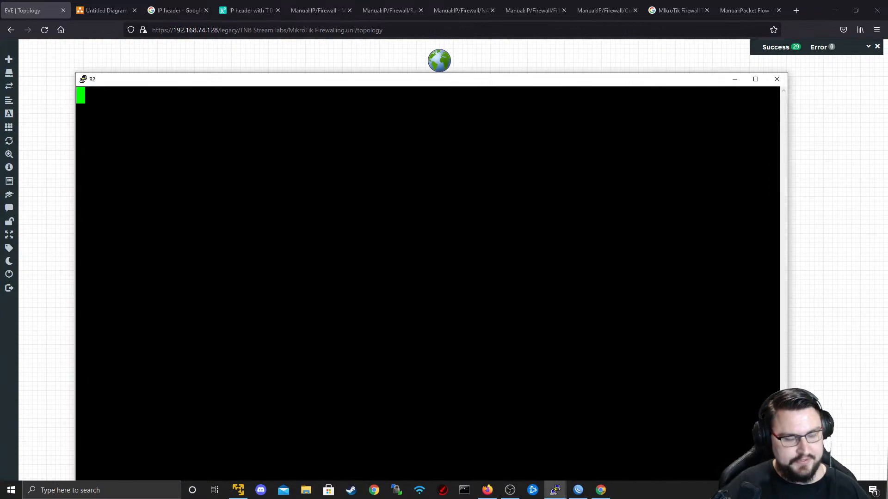
{"action": "key", "text": "Return"}
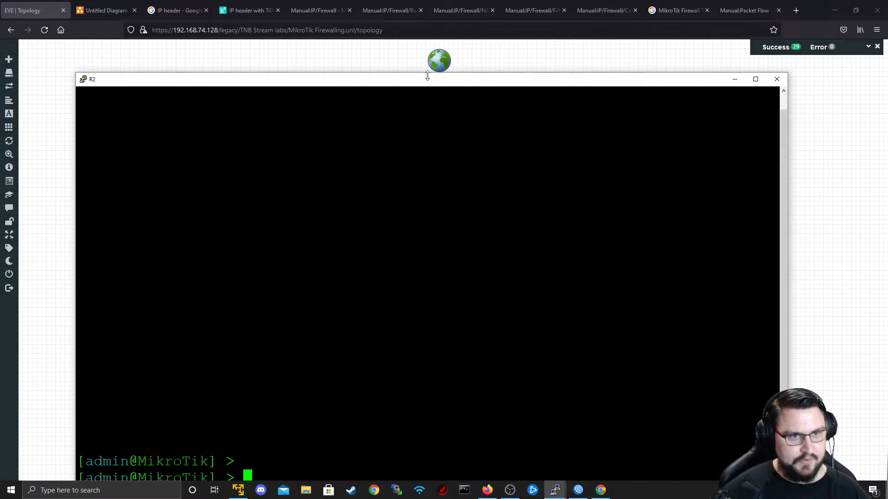
{"action": "left_click_drag", "start_coordinate": [417, 79], "coordinate": [388, 38]}
- On R2, run ip address add address=10.0.0.1/30 interface=ether2
{"action": "type", "text": "i"}
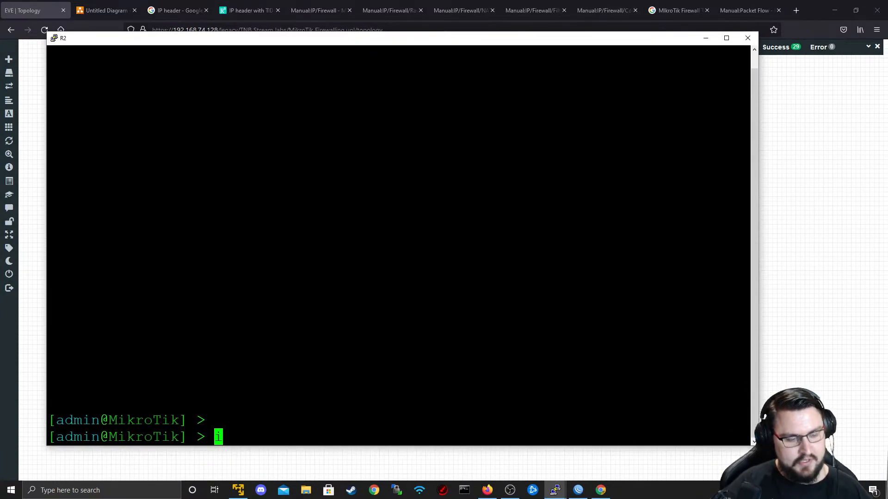
{"action": "type", "text": "p address add address=1-"}
{"action": "key", "text": "BackSpace"}
{"action": "type", "text": "0.0.0.1/30 inte"}
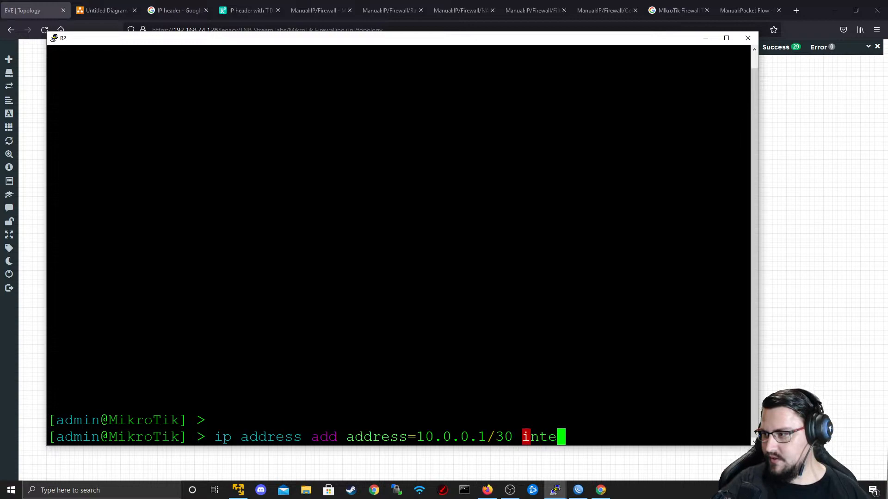
{"action": "key", "text": "Tab"}
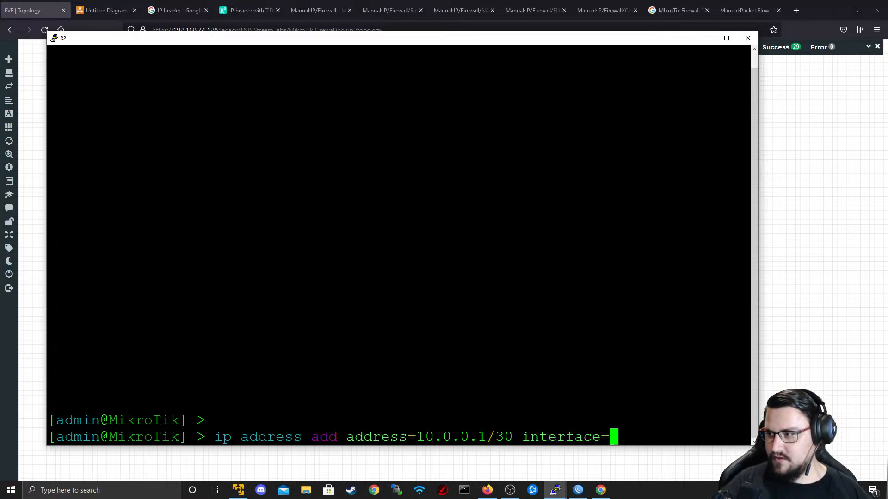
{"action": "type", "text": "ethe"}
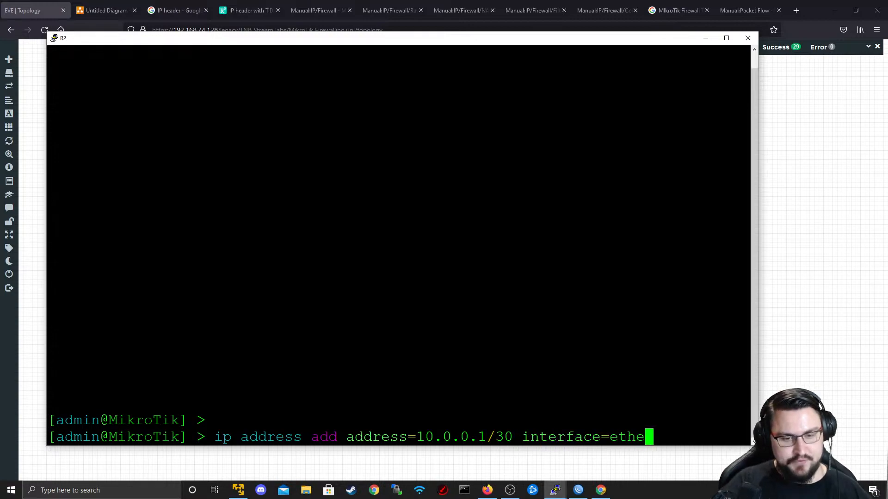
{"action": "type", "text": "r12"}
{"action": "key", "text": "BackSpace"}
{"action": "key", "text": "BackSpace"}
{"action": "type", "text": "2"}
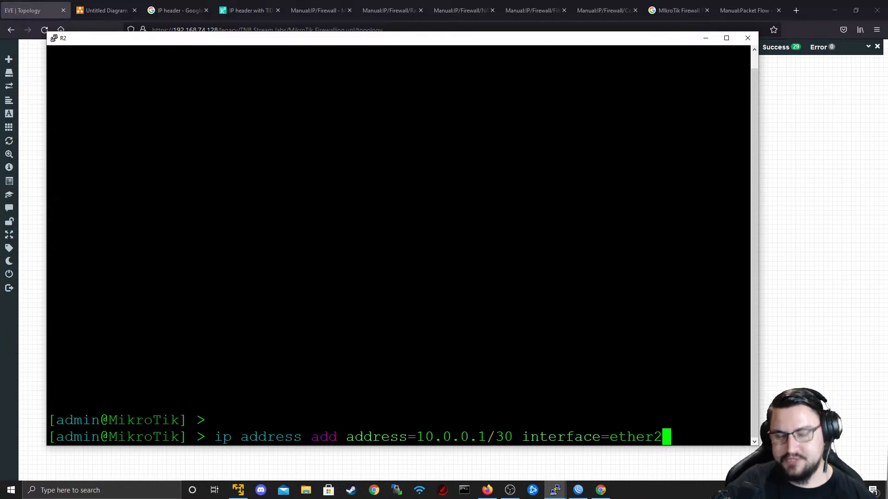
{"action": "key", "text": "Return"}
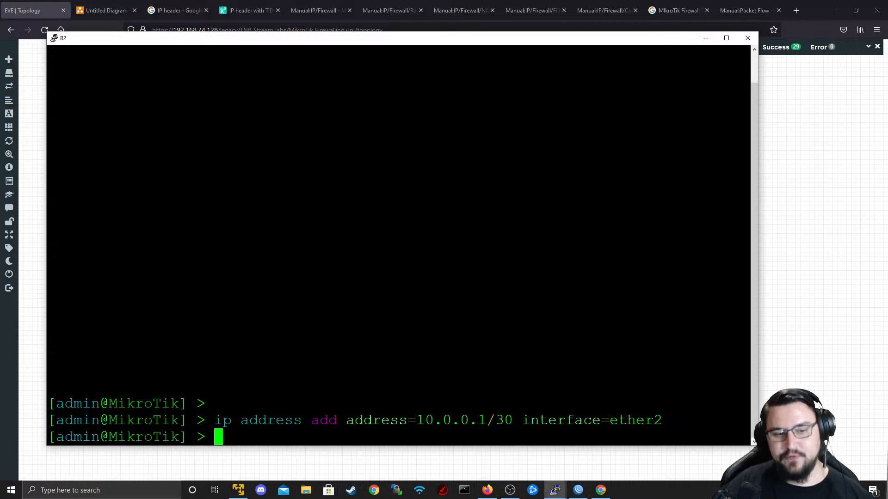
{"action": "left_click", "coordinate": [706, 39]}
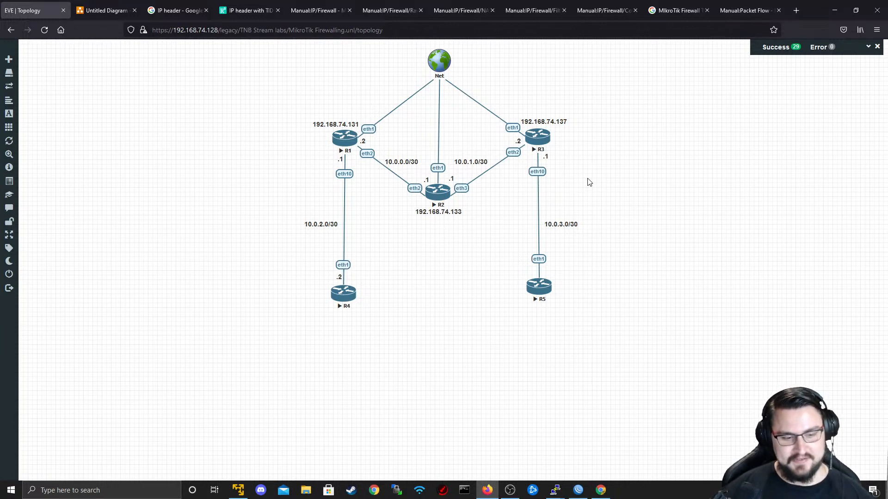
{"action": "key", "text": "alt+Tab"}
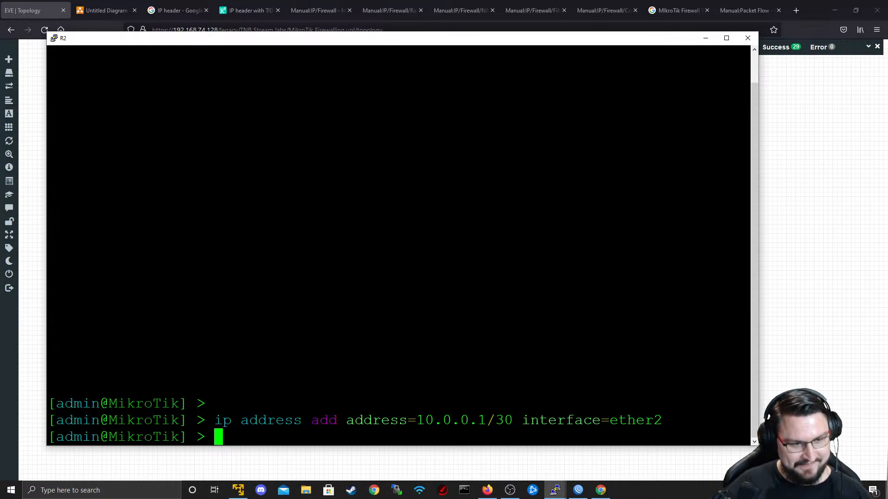
- Ping 10.0.0.2 from R2's console and stop it to show the summary
{"action": "type", "text": "pio"}
{"action": "key", "text": "BackSpace"}
{"action": "key", "text": "BackSpace"}
{"action": "key", "text": "BackSpace"}
{"action": "type", "text": "piong"}
{"action": "key", "text": "BackSpace"}
{"action": "key", "text": "BackSpace"}
{"action": "key", "text": "BackSpace"}
{"action": "type", "text": "ng 10.0"}
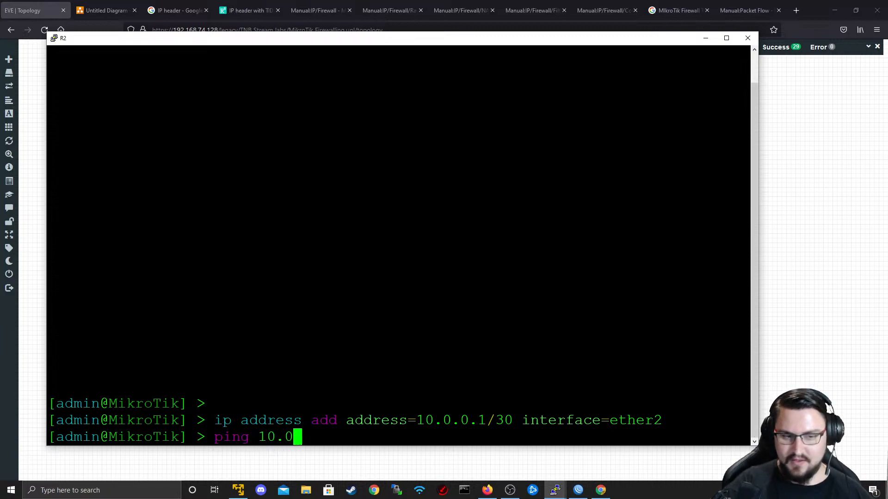
{"action": "type", "text": ".0.2"}
{"action": "key", "text": "Return"}
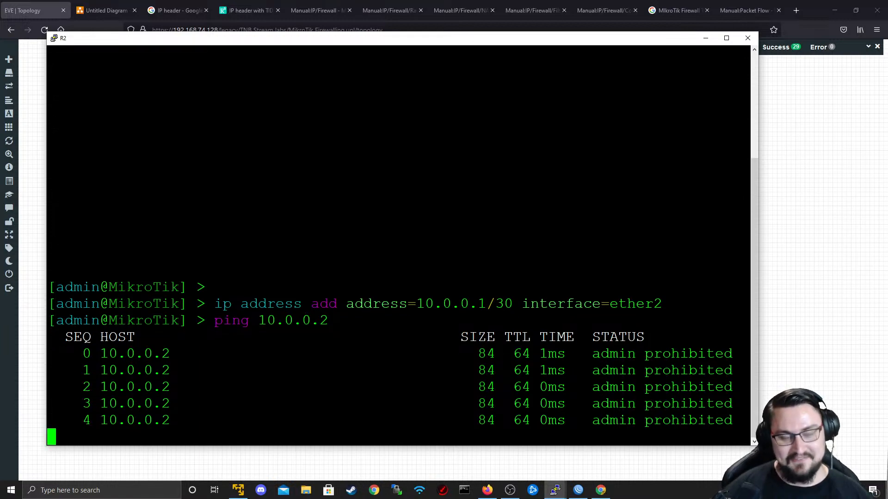
{"action": "key", "text": "ctrl+c"}
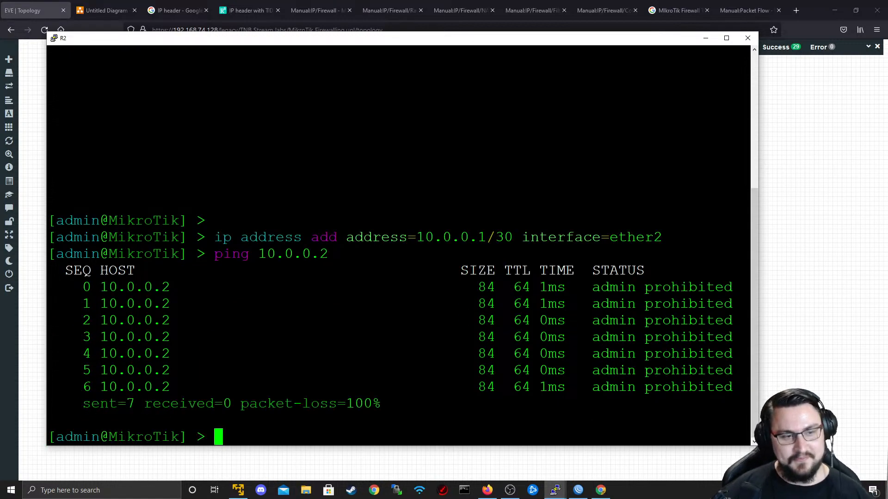
- Highlight the admin prohibited replies and 100% loss in the ping output
{"action": "left_click_drag", "start_coordinate": [320, 44], "coordinate": [278, 75]}
{"action": "left_click_drag", "start_coordinate": [585, 318], "coordinate": [719, 307]}
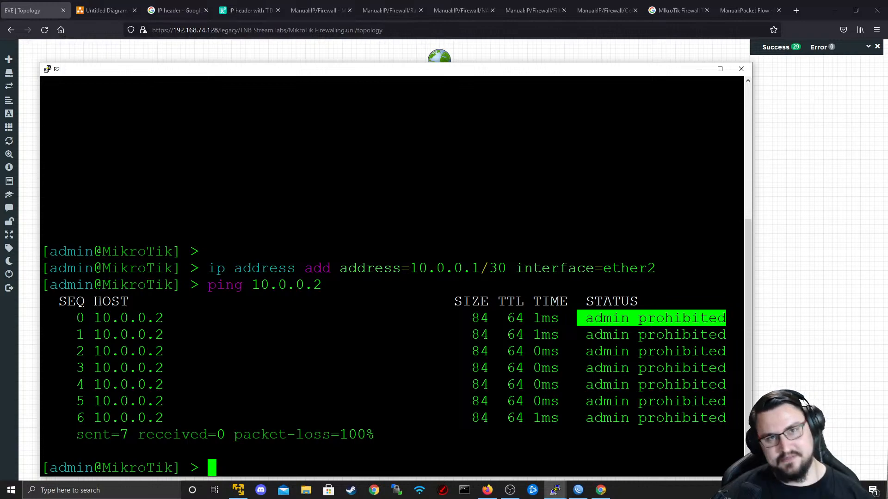
{"action": "left_click_drag", "start_coordinate": [683, 402], "coordinate": [506, 335]}
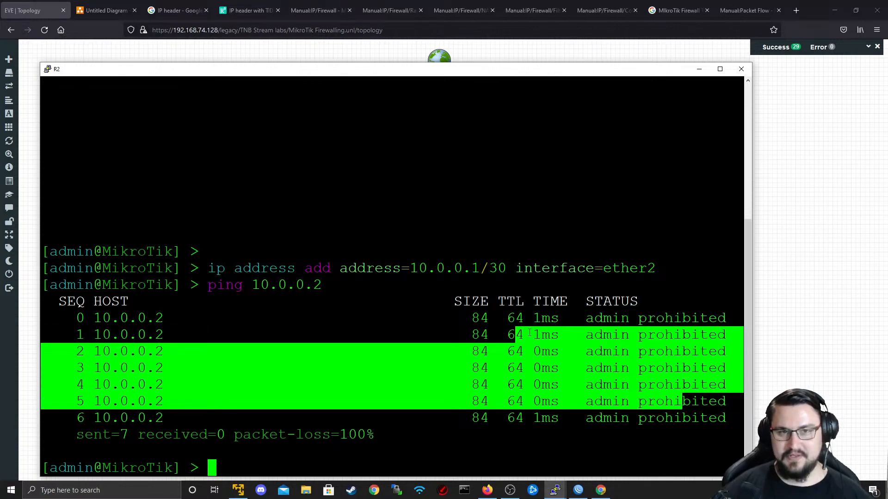
{"action": "left_click_drag", "start_coordinate": [700, 401], "coordinate": [491, 334]}
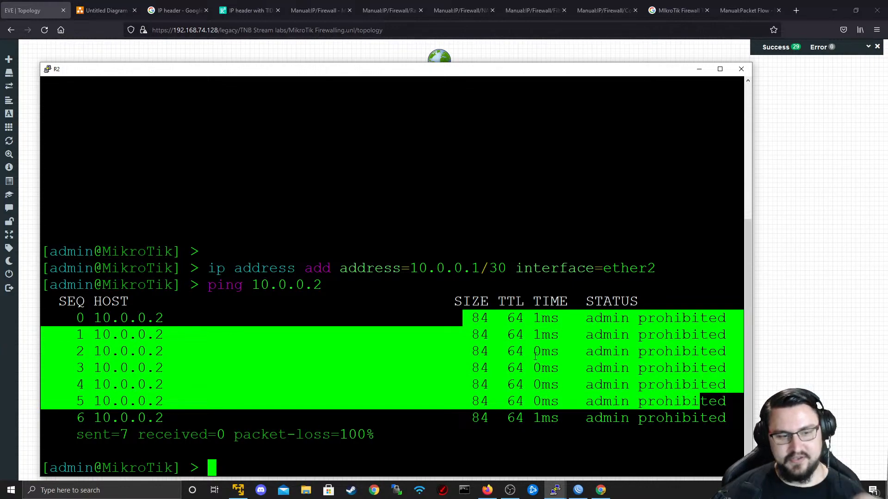
{"action": "mouse_move", "coordinate": [576, 365]}
{"action": "left_mouse_down"}
{"action": "mouse_move", "coordinate": [692, 352]}
{"action": "mouse_move", "coordinate": [576, 365]}
{"action": "left_mouse_up"}
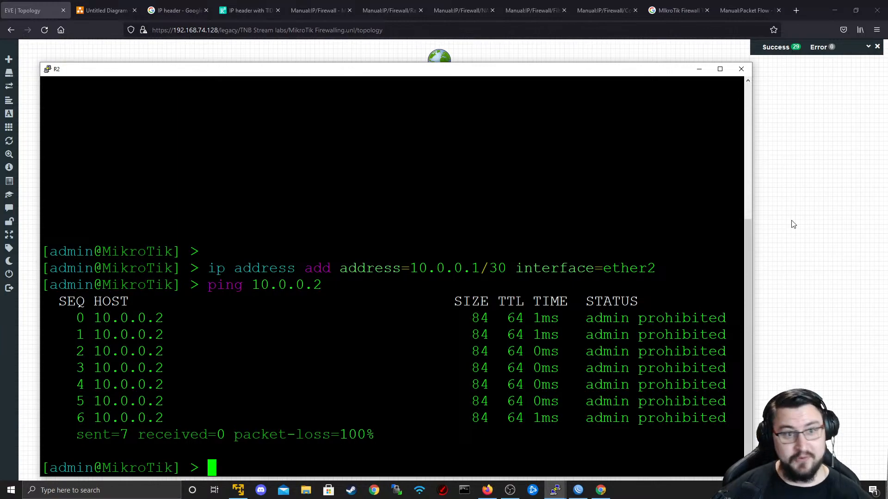
{"action": "key", "text": "alt+Tab"}
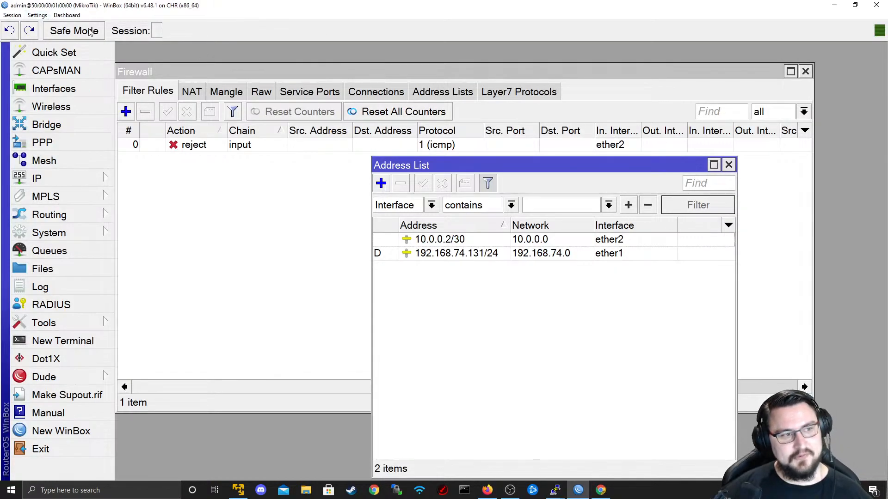
- Copy the ether2 ICMP reject rule, change the copy's In. Interface to ether1, and save it
{"action": "left_click", "coordinate": [185, 114]}
{"action": "left_click", "coordinate": [173, 146]}
{"action": "double_click", "coordinate": [173, 146]}
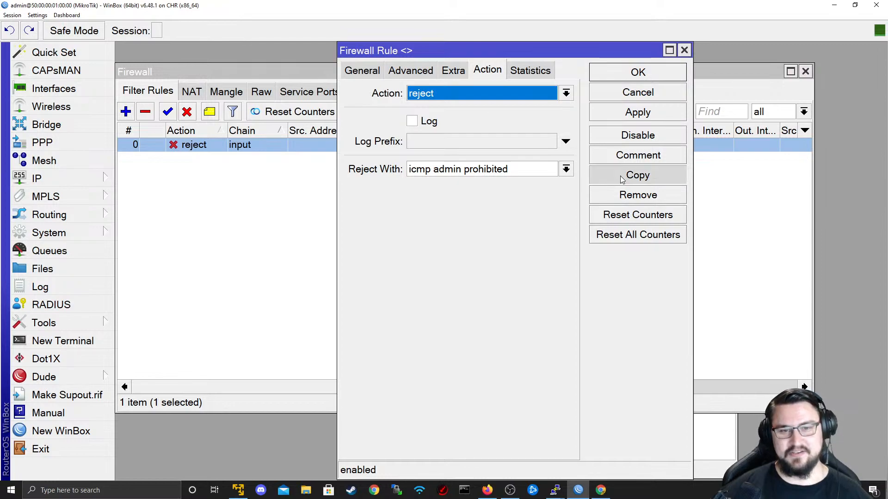
{"action": "left_click", "coordinate": [638, 175]}
{"action": "left_click", "coordinate": [377, 71]}
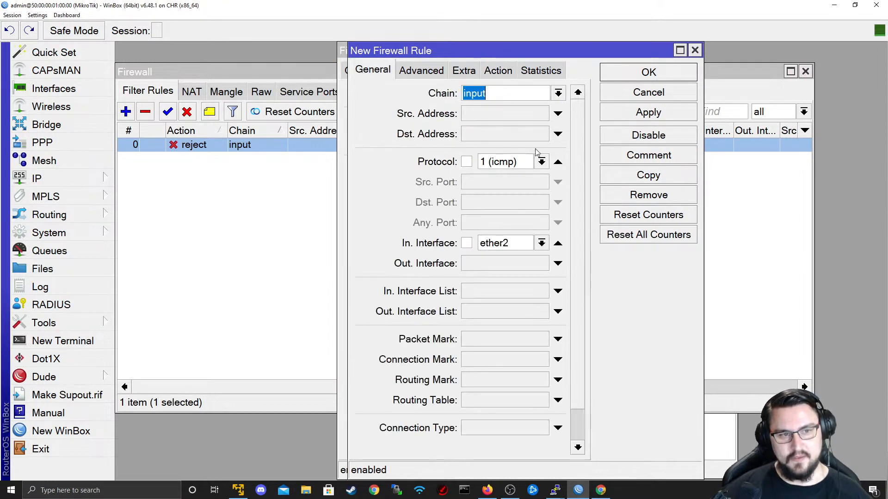
{"action": "left_click", "coordinate": [541, 243]}
{"action": "left_click", "coordinate": [522, 307]}
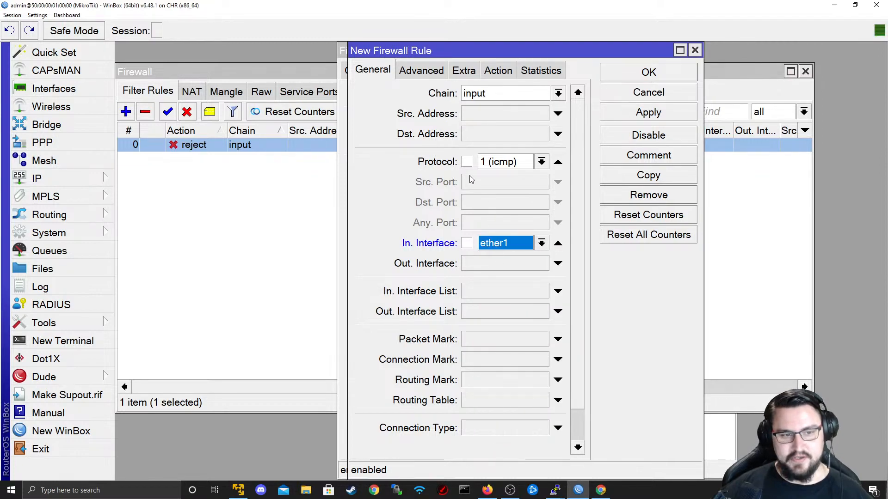
{"action": "left_click", "coordinate": [648, 112]}
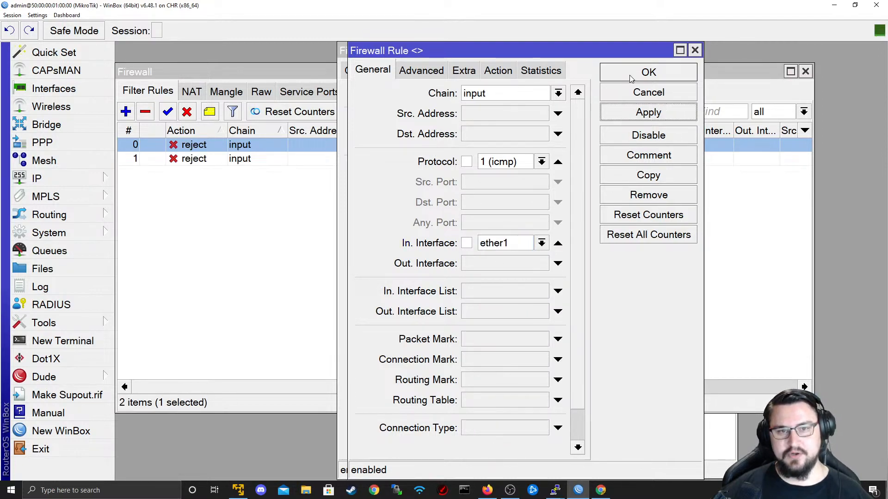
{"action": "left_click", "coordinate": [648, 73]}
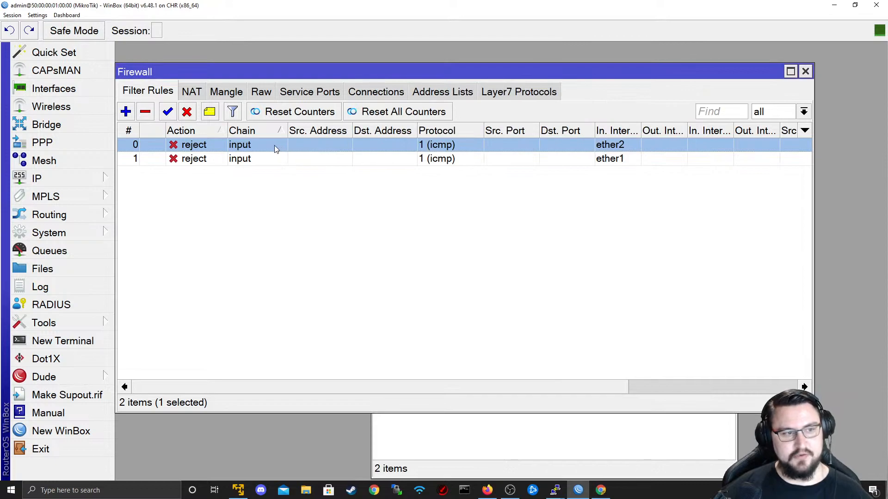
{"action": "double_click", "coordinate": [370, 6]}
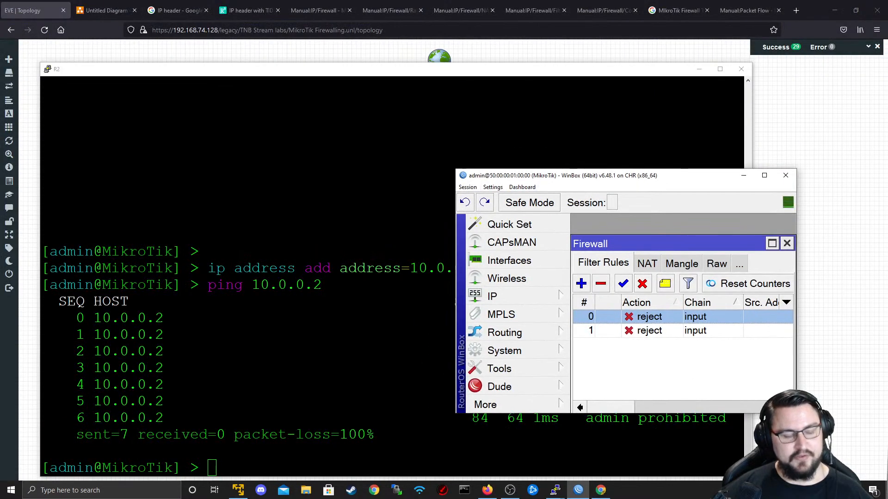
- From a new Command Prompt, ping 192.168.74.131 with the ether1 reject rule active
{"action": "key", "text": "super"}
{"action": "type", "text": "cmd"}
{"action": "key", "text": "Return"}
{"action": "type", "text": "ping 192.168.74.131"}
{"action": "key", "text": "Return"}
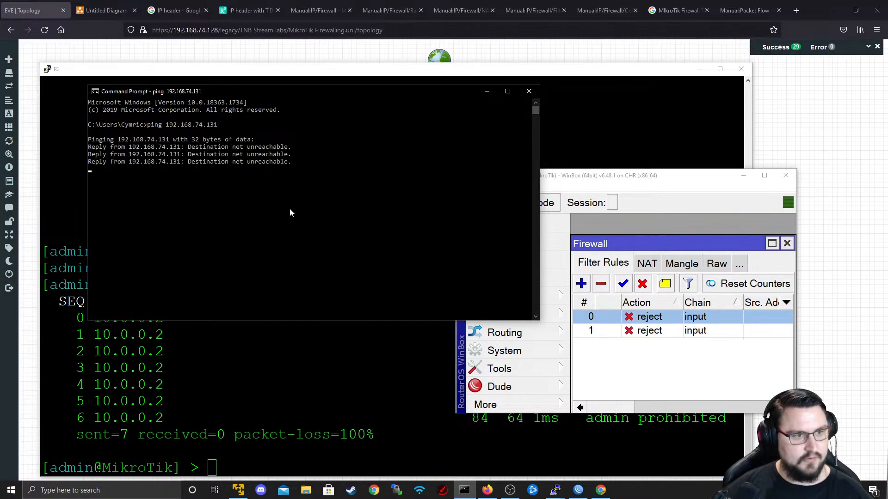
{"action": "key", "text": "Return"}
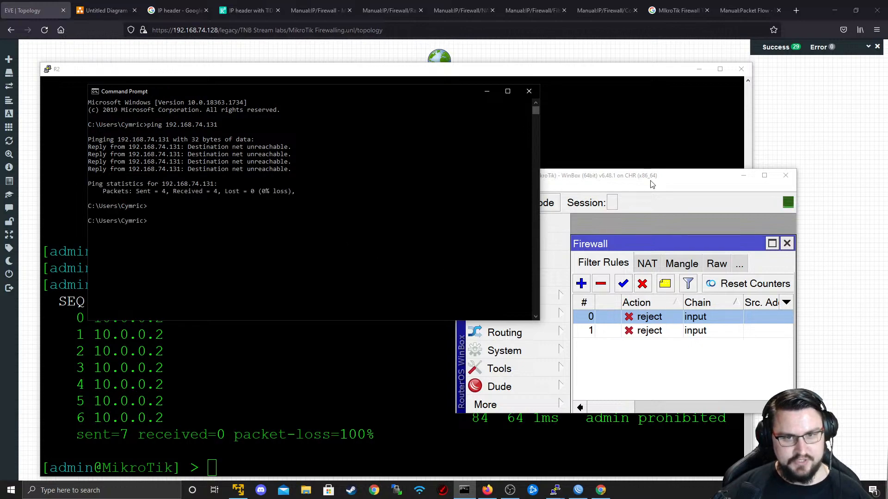
- Maximize WinBox and disable filter rule 1, the ether1 ICMP reject rule
{"action": "left_click_drag", "start_coordinate": [644, 178], "coordinate": [447, 140]}
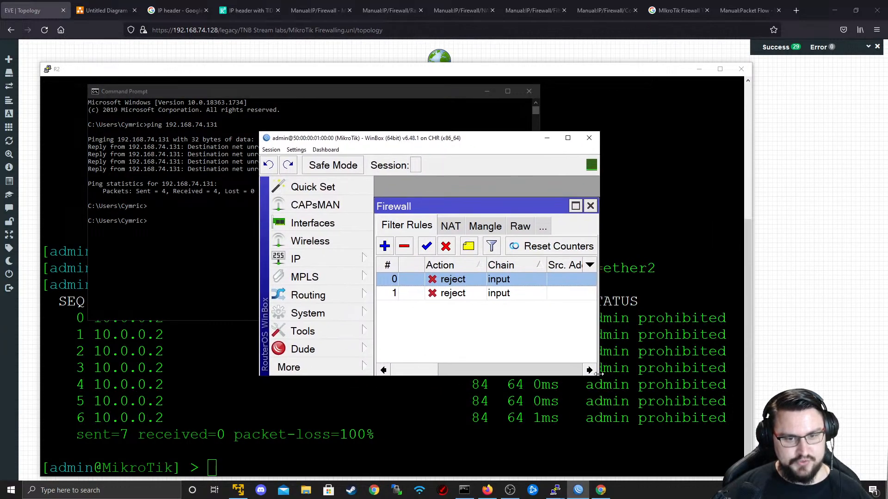
{"action": "left_click_drag", "start_coordinate": [598, 375], "coordinate": [837, 375]}
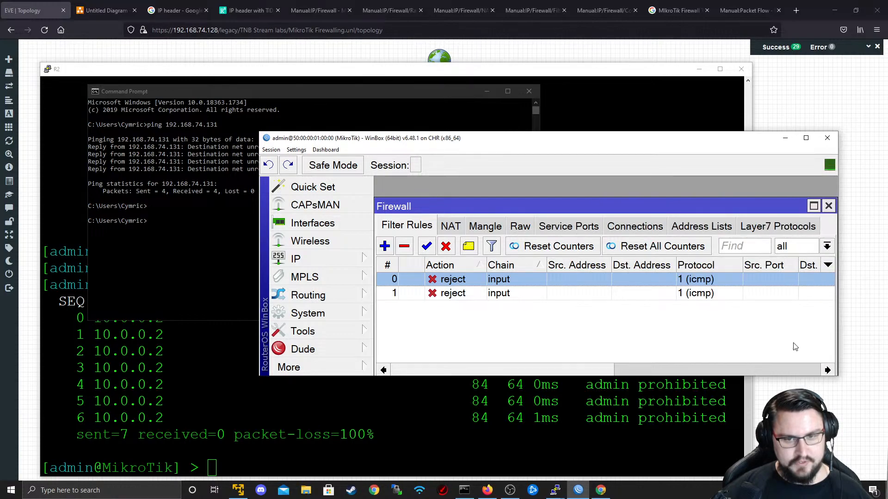
{"action": "double_click", "coordinate": [637, 139]}
{"action": "left_click", "coordinate": [544, 156]}
{"action": "left_click", "coordinate": [186, 114]}
- Rerun the ping to 192.168.74.131 twice with rule 1 disabled, then reselect rule 1
{"action": "key", "text": "alt+Tab"}
{"action": "key", "text": "Up"}
{"action": "key", "text": "Return"}
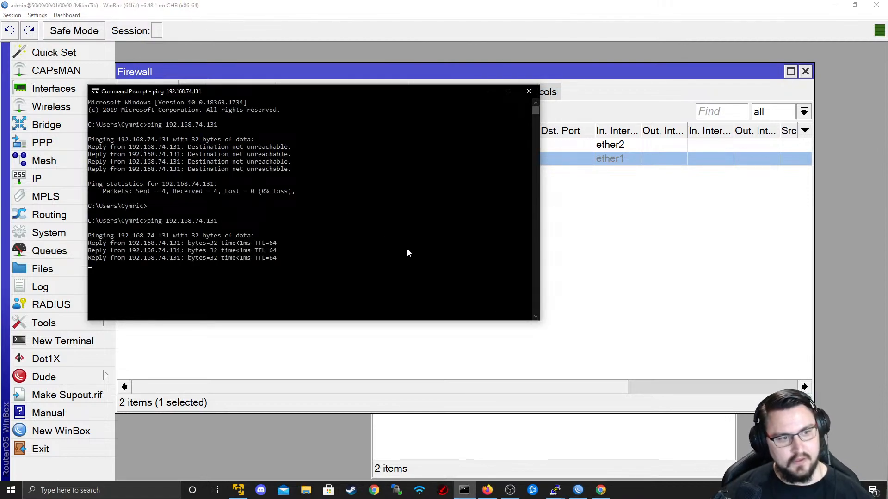
{"action": "key", "text": "Up"}
{"action": "key", "text": "Return"}
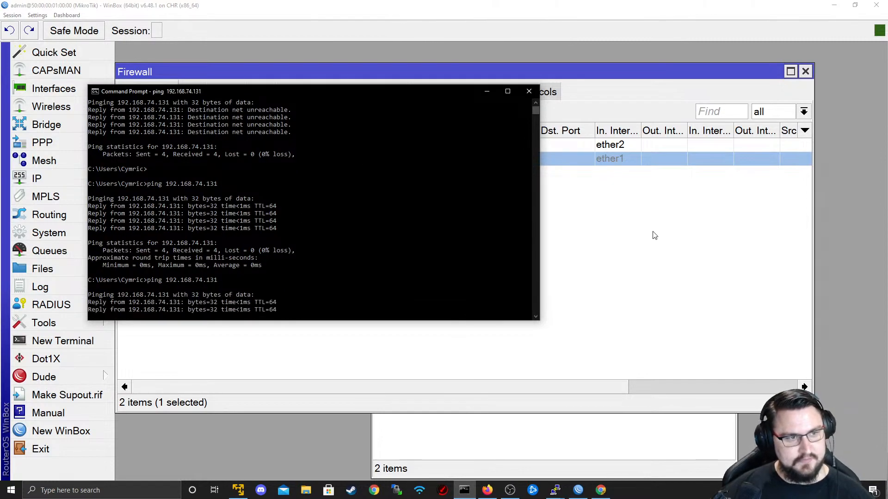
{"action": "left_click", "coordinate": [654, 234]}
{"action": "left_click", "coordinate": [448, 159]}
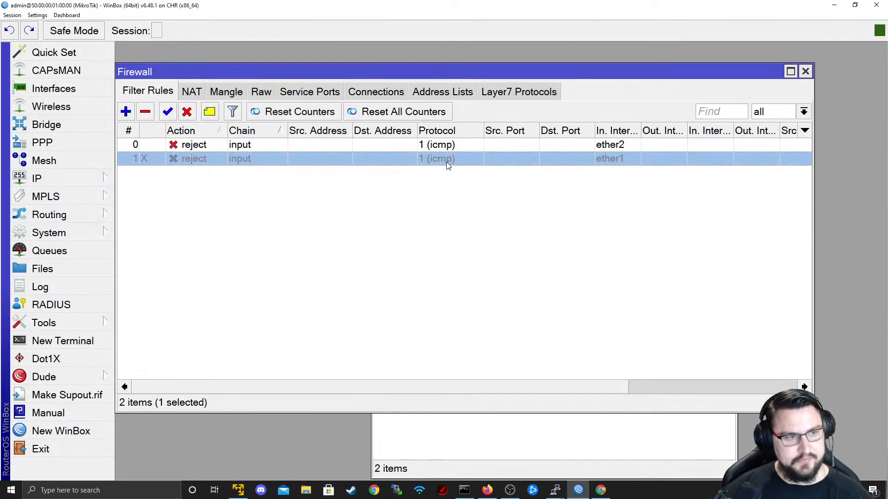
- Re-enable rule 1 with reject reply icmp network unreachable and test it with a ping
{"action": "left_click", "coordinate": [176, 114]}
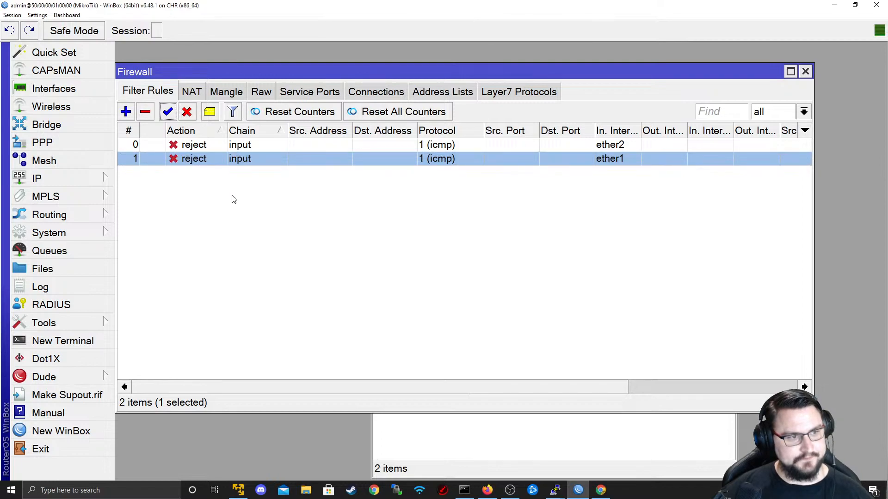
{"action": "double_click", "coordinate": [228, 164]}
{"action": "left_click", "coordinate": [565, 175]}
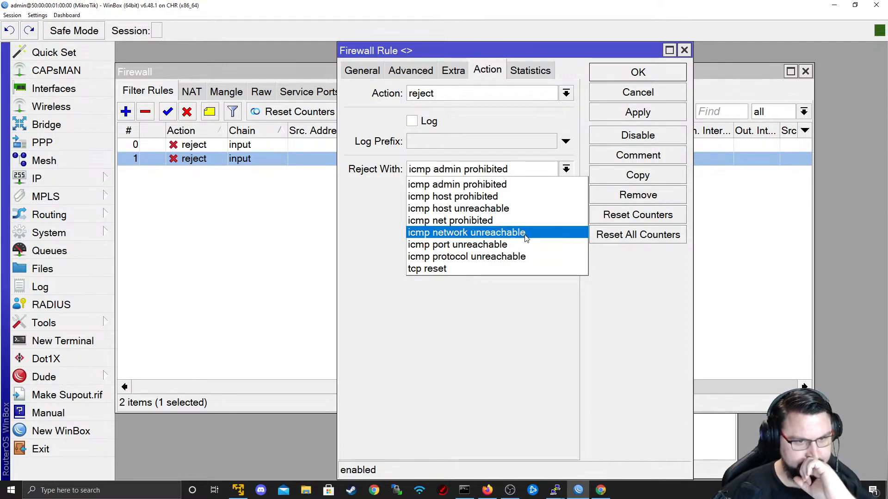
{"action": "left_click", "coordinate": [461, 233]}
{"action": "left_click", "coordinate": [621, 116]}
{"action": "left_click", "coordinate": [619, 77]}
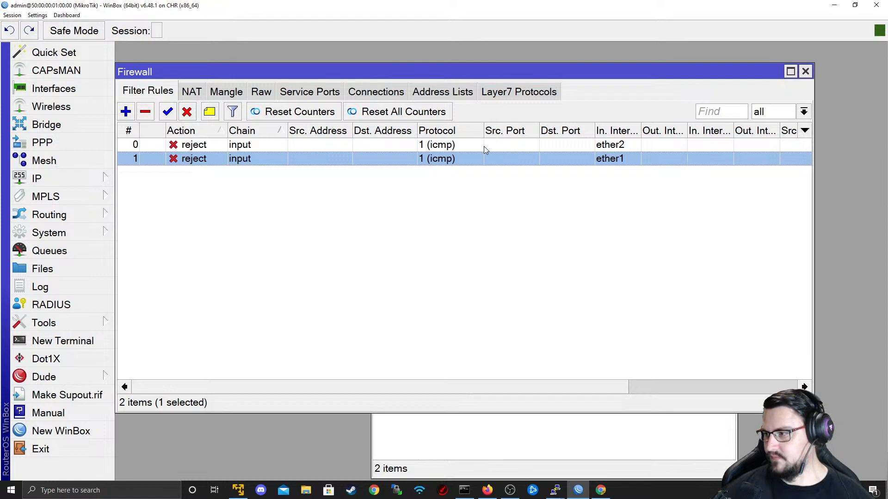
{"action": "key", "text": "alt+Tab"}
{"action": "left_click", "coordinate": [267, 205]}
{"action": "key", "text": "Up"}
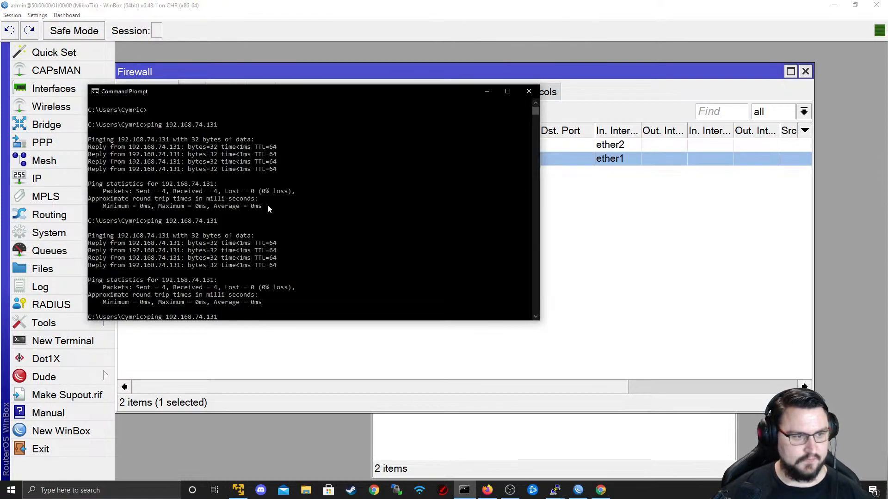
{"action": "key", "text": "Return"}
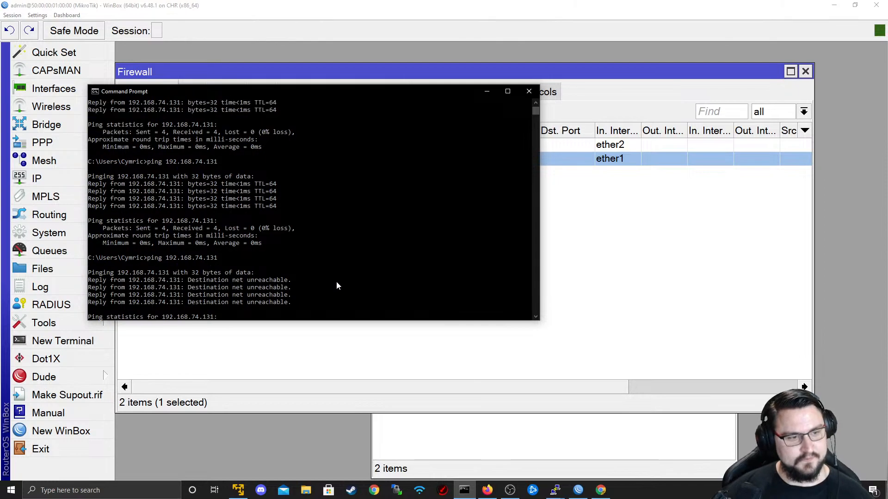
{"action": "key", "text": "Return"}
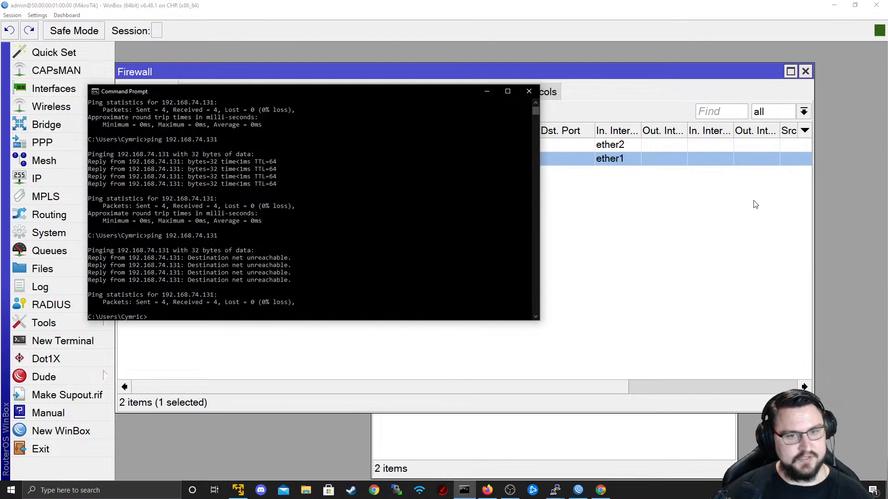
- Change rule 1's reject reply to icmp net prohibited and rerun the ping
{"action": "left_click", "coordinate": [596, 223]}
{"action": "double_click", "coordinate": [477, 158]}
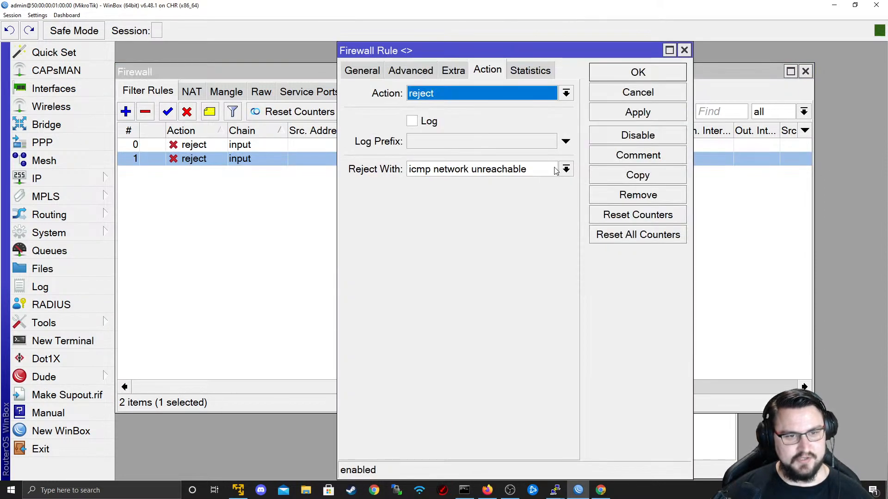
{"action": "left_click", "coordinate": [532, 169]}
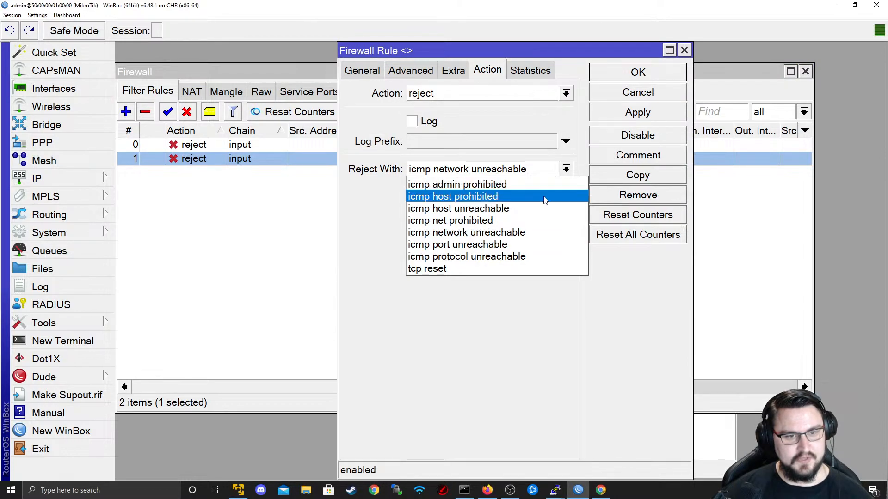
{"action": "left_click", "coordinate": [504, 217]}
{"action": "left_click", "coordinate": [615, 114]}
{"action": "left_click", "coordinate": [622, 75]}
{"action": "key", "text": "alt+Tab"}
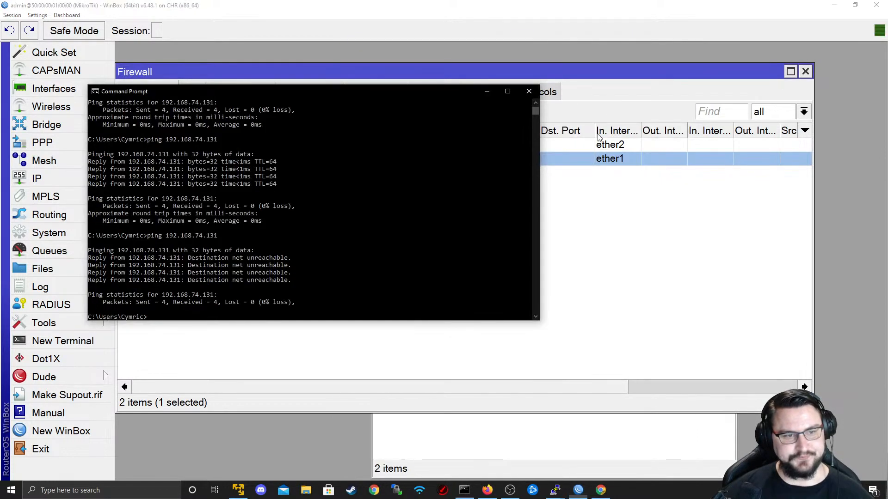
{"action": "key", "text": "Up"}
{"action": "key", "text": "Return"}
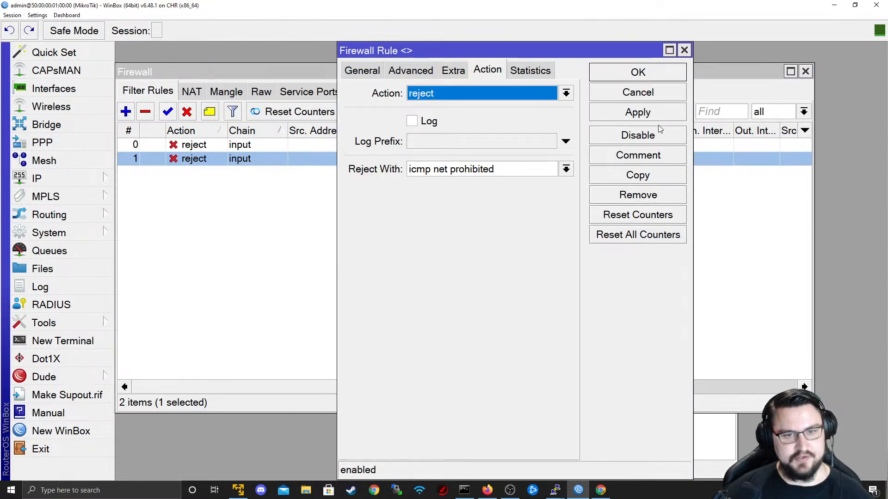
- Switch rule 1's reject reply to icmp host unreachable and ping again
{"action": "left_click", "coordinate": [539, 171]}
{"action": "left_click", "coordinate": [532, 209]}
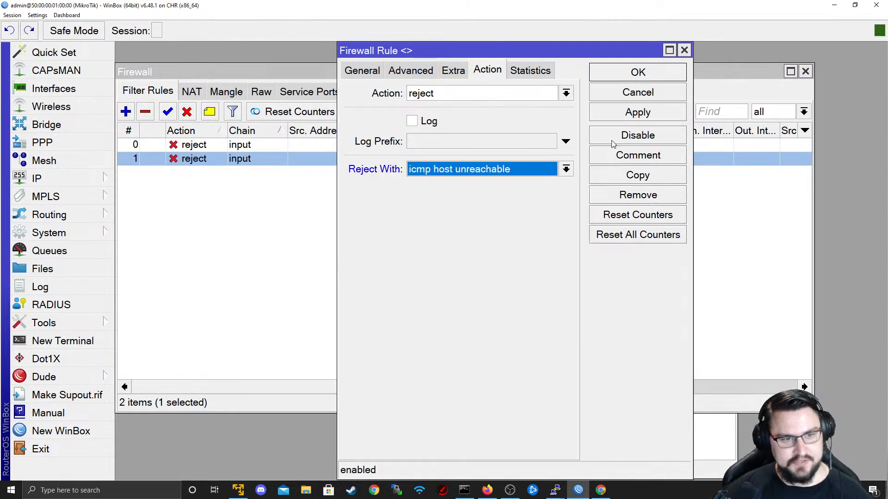
{"action": "left_click", "coordinate": [539, 174]}
{"action": "left_click", "coordinate": [539, 175]}
{"action": "left_click", "coordinate": [638, 112]}
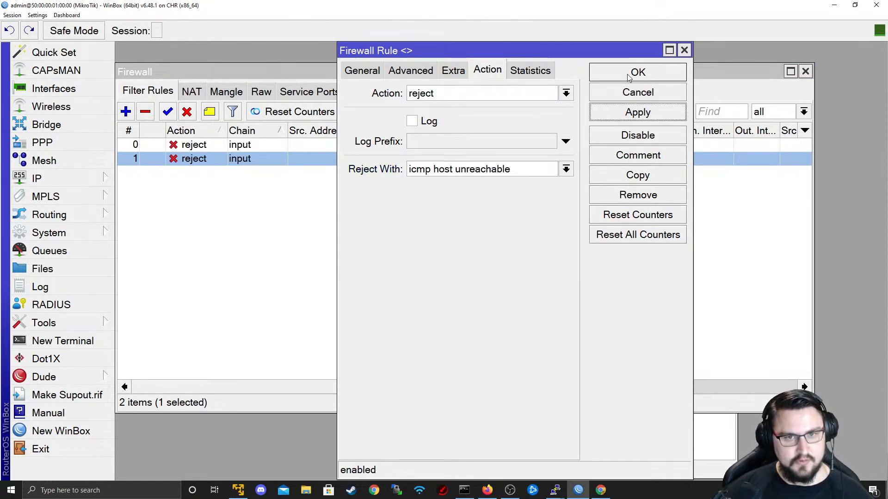
{"action": "left_click", "coordinate": [636, 72]}
{"action": "key", "text": "alt+Tab"}
{"action": "key", "text": "Up"}
{"action": "key", "text": "Return"}
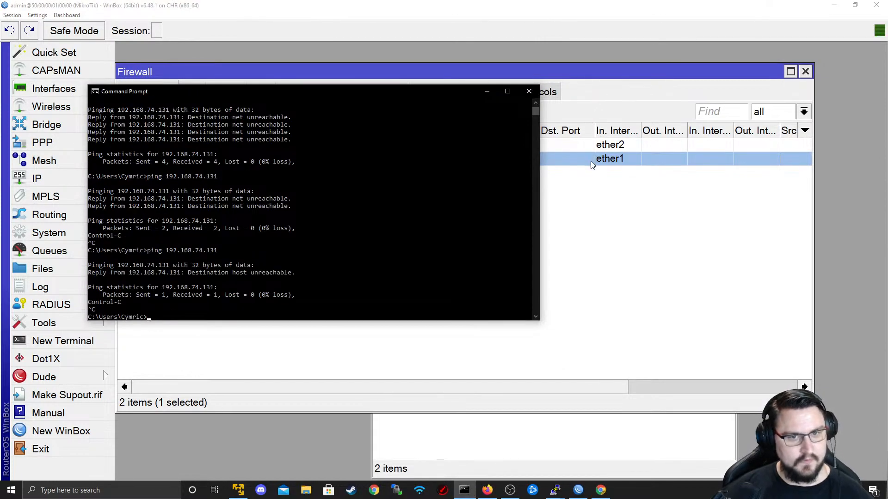
- Set rule 1's reject reply to icmp host prohibited, ping again and mark the replies
{"action": "double_click", "coordinate": [590, 160]}
{"action": "left_click", "coordinate": [518, 168]}
{"action": "scroll", "coordinate": [518, 169], "scroll_direction": "up", "scroll_amount": 1}
{"action": "left_click", "coordinate": [518, 169]}
{"action": "left_click", "coordinate": [638, 112]}
{"action": "left_click", "coordinate": [638, 73]}
{"action": "key", "text": "alt+Tab"}
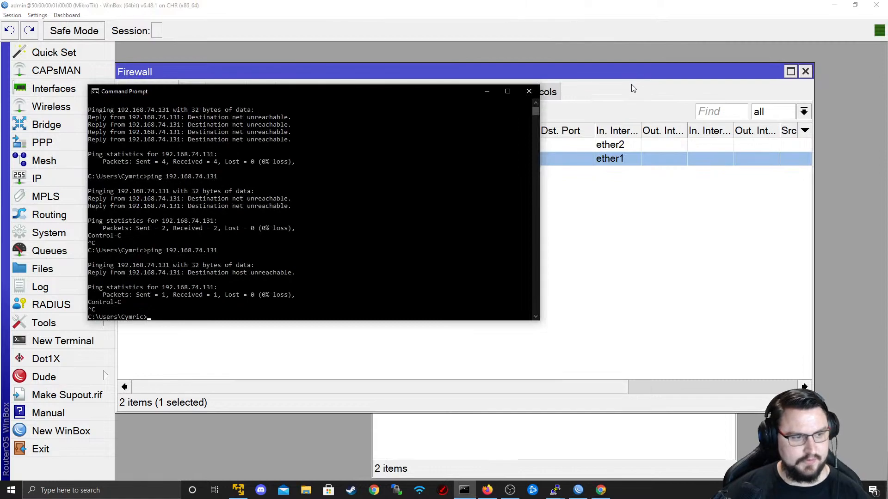
{"action": "key", "text": "Up"}
{"action": "key", "text": "Return"}
{"action": "key", "text": "ctrl+c"}
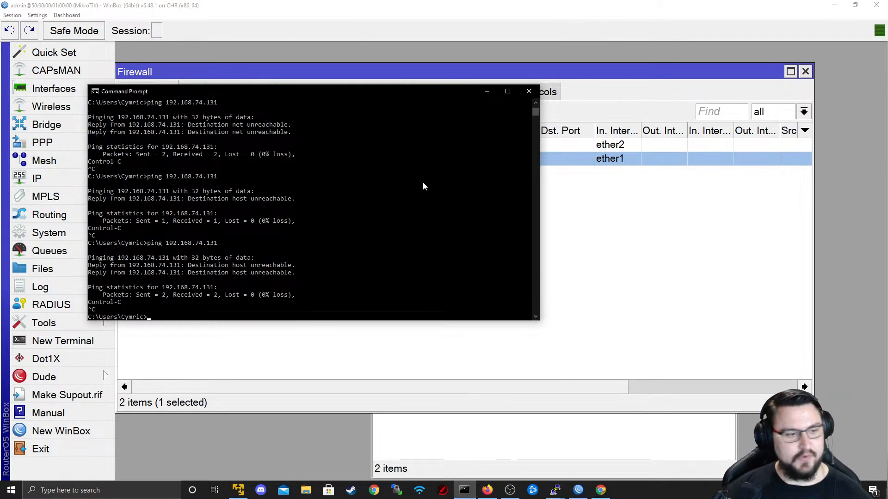
{"action": "left_click_drag", "start_coordinate": [269, 273], "coordinate": [136, 236]}
- View the EVE-NG lab topology, then return to the WinBox firewall window
{"action": "left_click", "coordinate": [487, 91]}
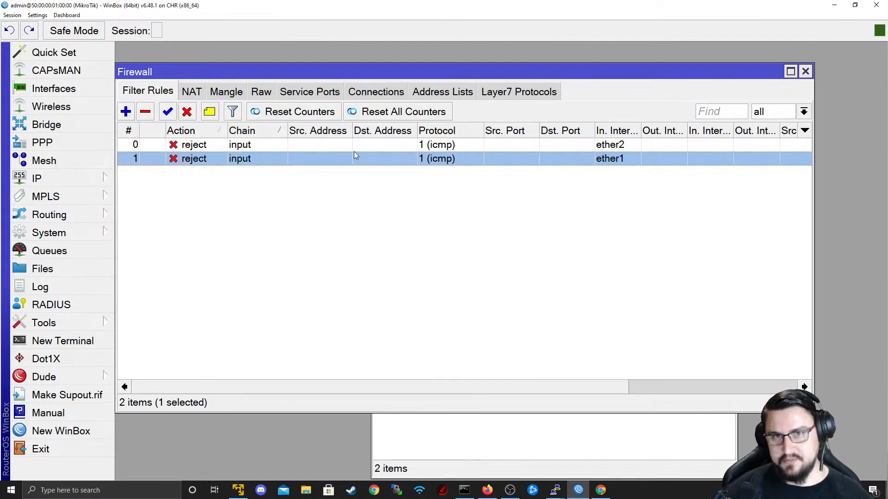
{"action": "left_click", "coordinate": [832, 6]}
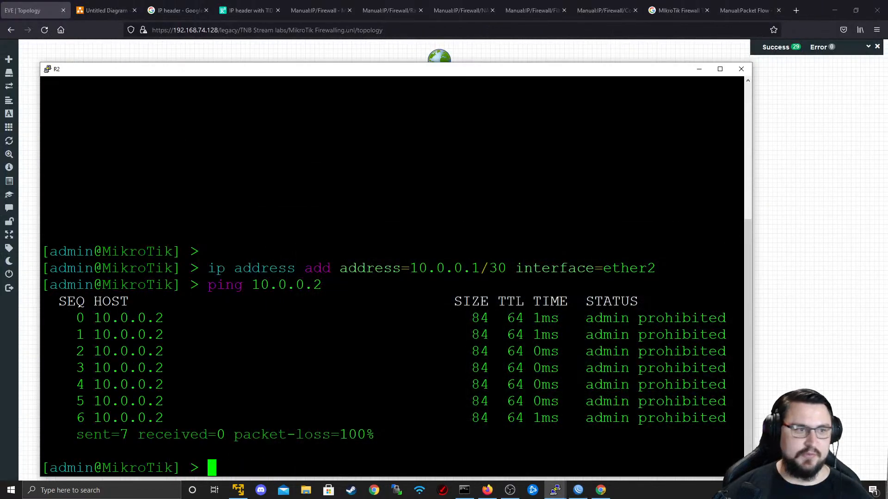
{"action": "left_click", "coordinate": [38, 10]}
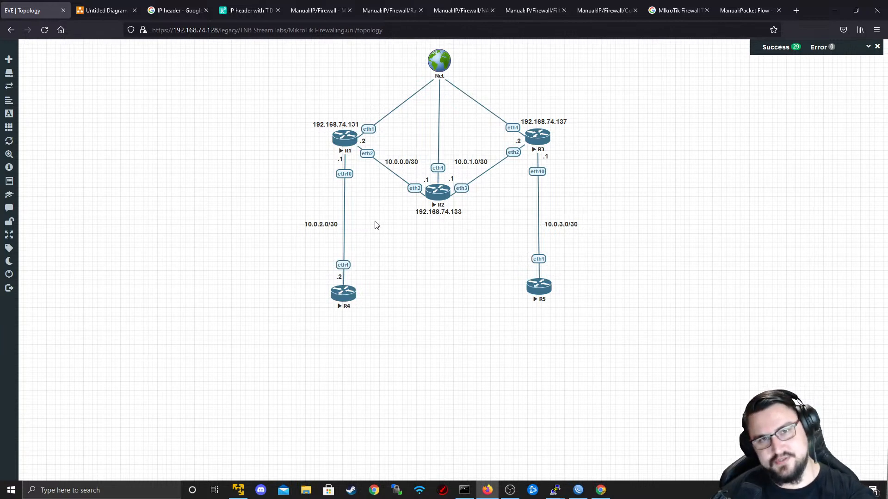
{"action": "key", "text": "alt+Tab"}
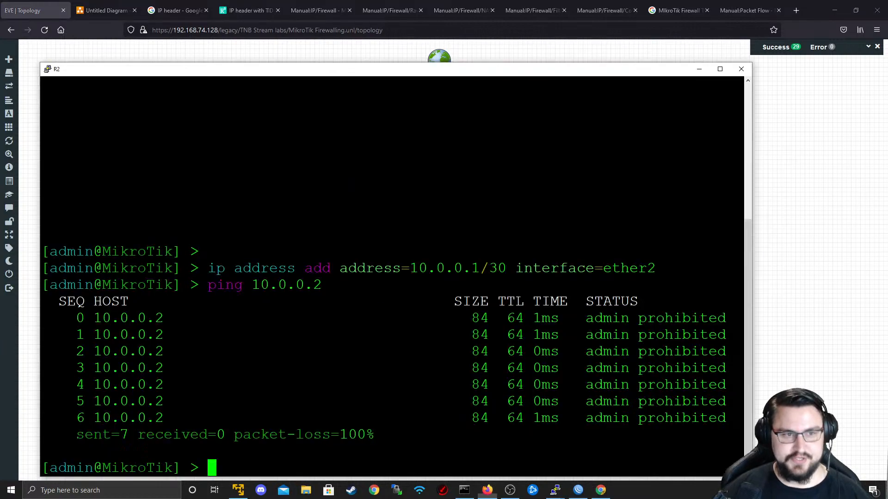
{"action": "key", "text": "alt+Tab"}
{"action": "key", "text": "alt+Tab"}
{"action": "left_click", "coordinate": [409, 237]}
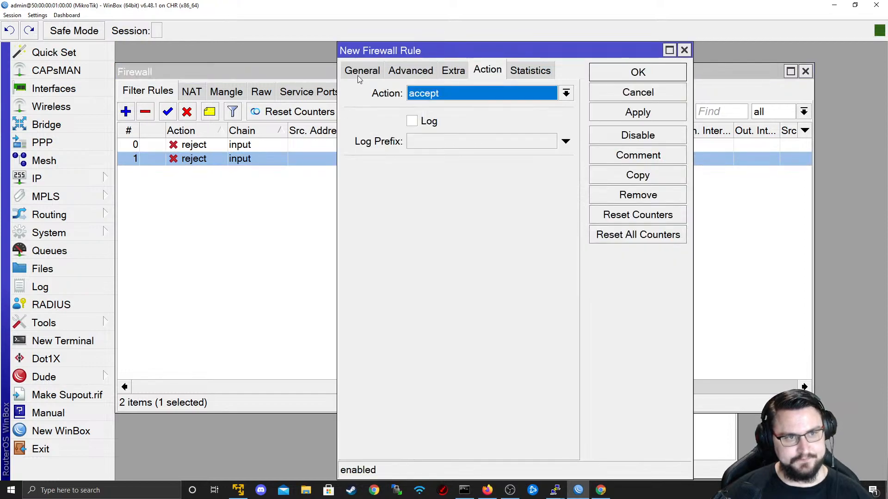
- Set the rule's chain to input and enter source 192.168.74.0/24, checking the topology
{"action": "left_click", "coordinate": [361, 72]}
{"action": "left_click", "coordinate": [548, 92]}
{"action": "left_click", "coordinate": [499, 120]}
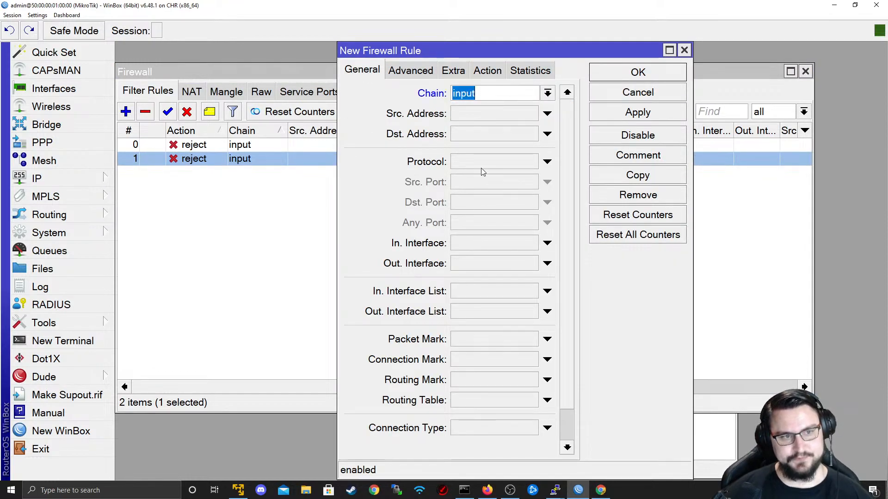
{"action": "left_click", "coordinate": [487, 114]}
{"action": "type", "text": "192.1"}
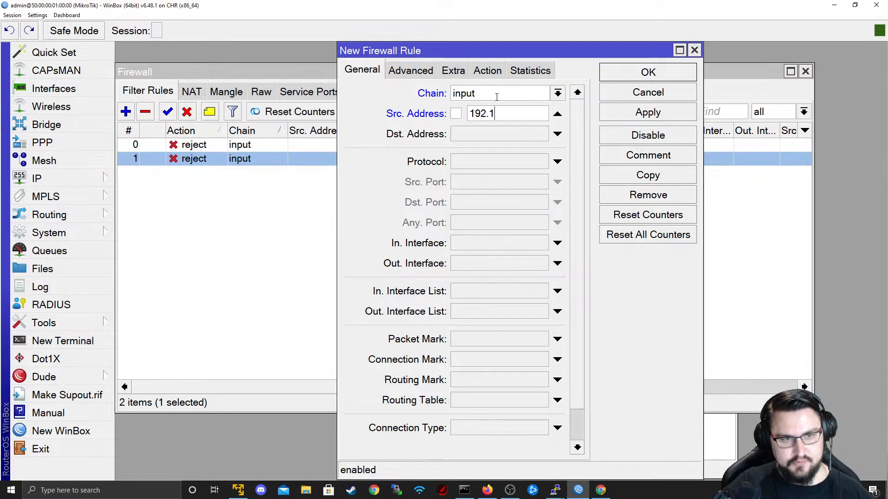
{"action": "type", "text": "68.74.0/24"}
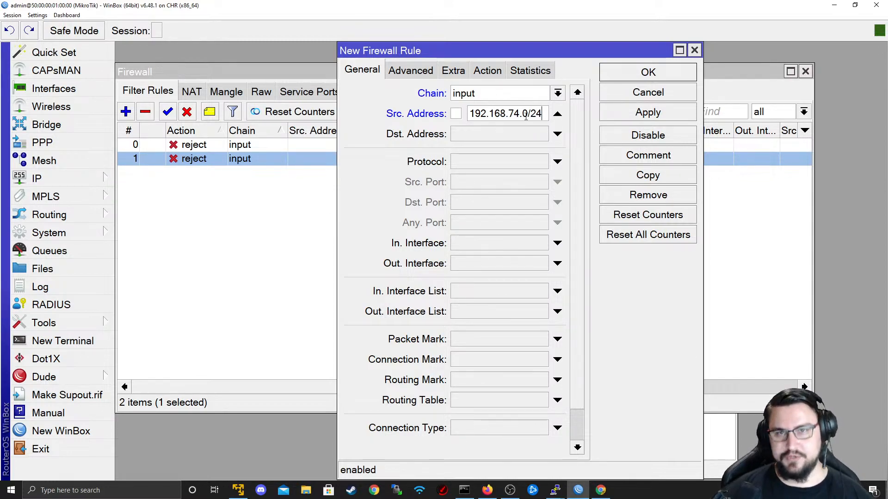
{"action": "key", "text": "alt+Tab"}
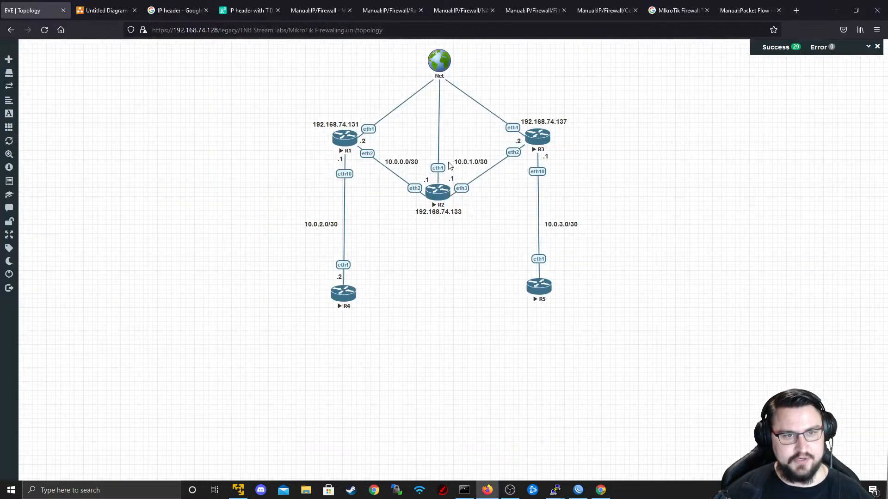
{"action": "key", "text": "alt+Tab"}
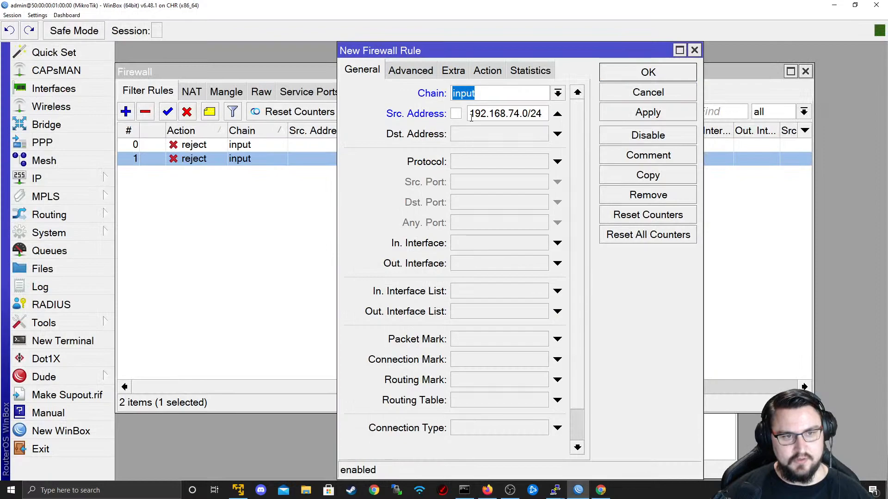
- Correct the source address toward 10.0.0.0/8 and leave In. Interface unset
{"action": "double_click", "coordinate": [541, 115]}
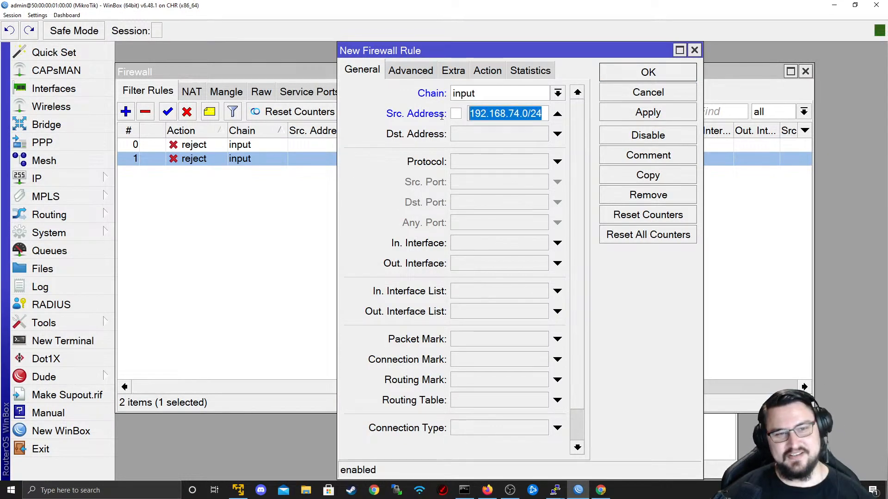
{"action": "type", "text": "120"}
{"action": "key", "text": "BackSpace"}
{"action": "key", "text": "BackSpace"}
{"action": "type", "text": "0.0"}
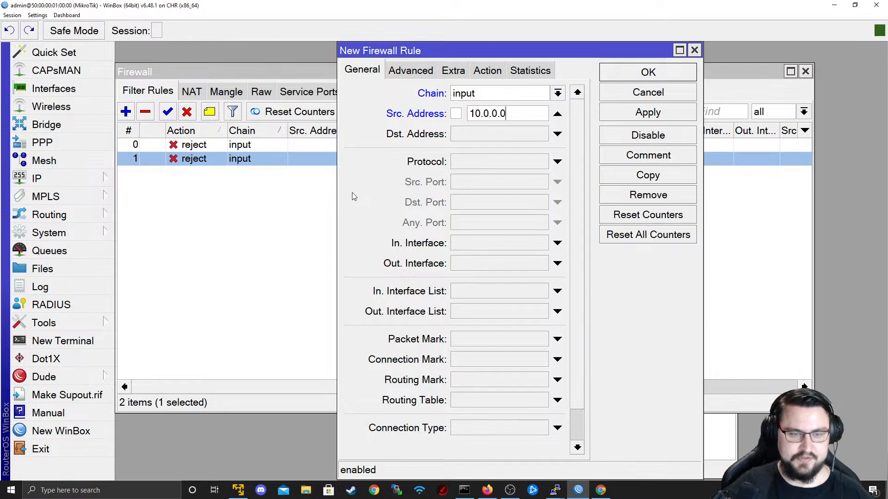
{"action": "type", "text": ".2.0/"}
{"action": "key", "text": "alt+Tab"}
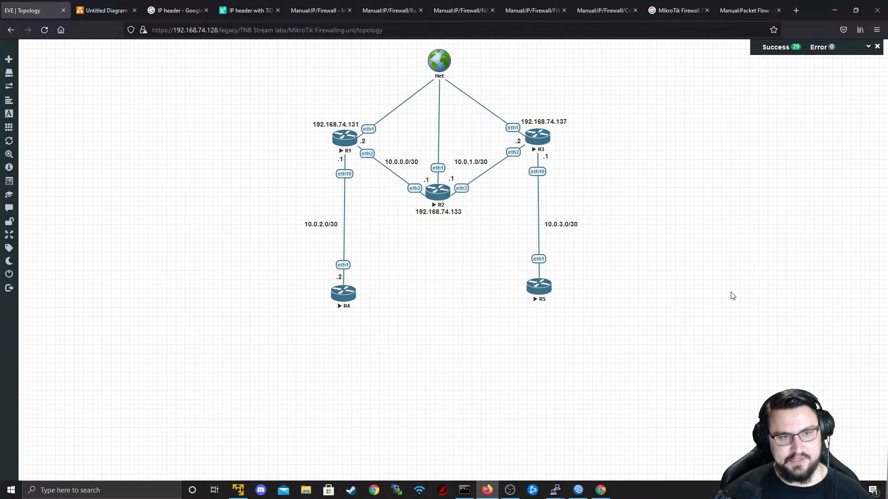
{"action": "key", "text": "alt+Tab"}
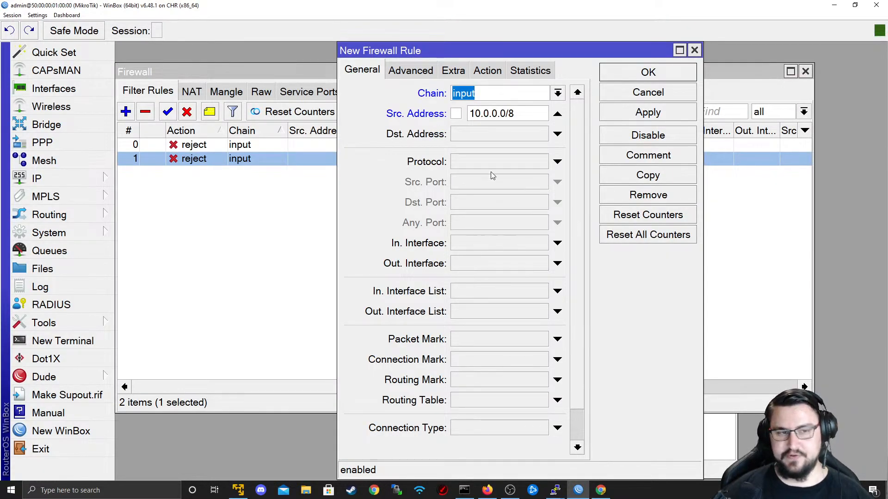
{"action": "left_click", "coordinate": [556, 244]}
{"action": "left_click", "coordinate": [541, 243]}
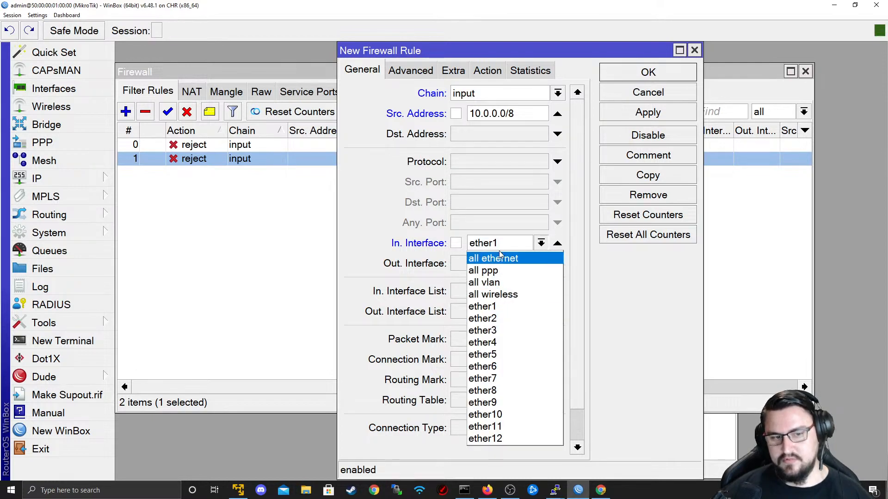
{"action": "left_click", "coordinate": [557, 244]}
{"action": "left_click", "coordinate": [557, 244]}
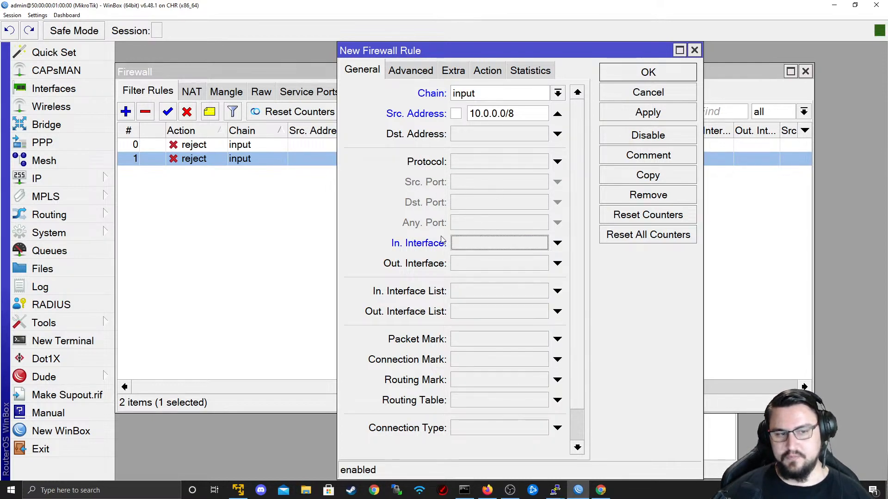
{"action": "double_click", "coordinate": [531, 114]}
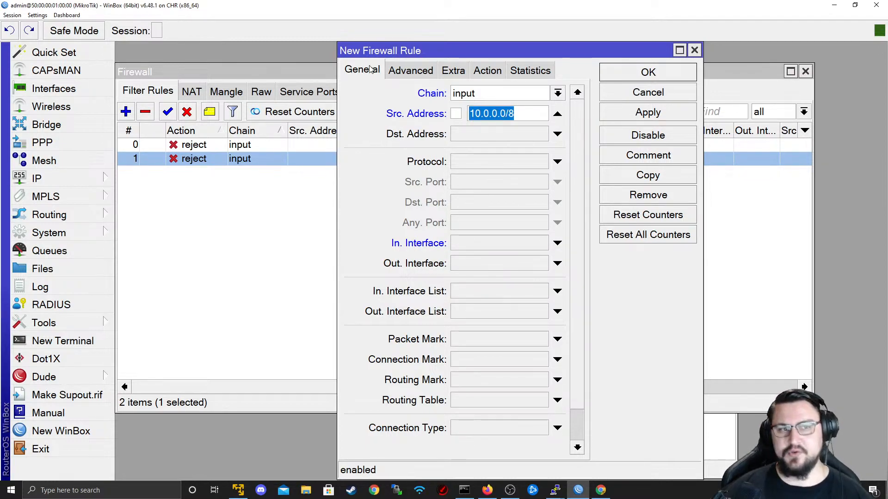
{"action": "left_click", "coordinate": [399, 68]}
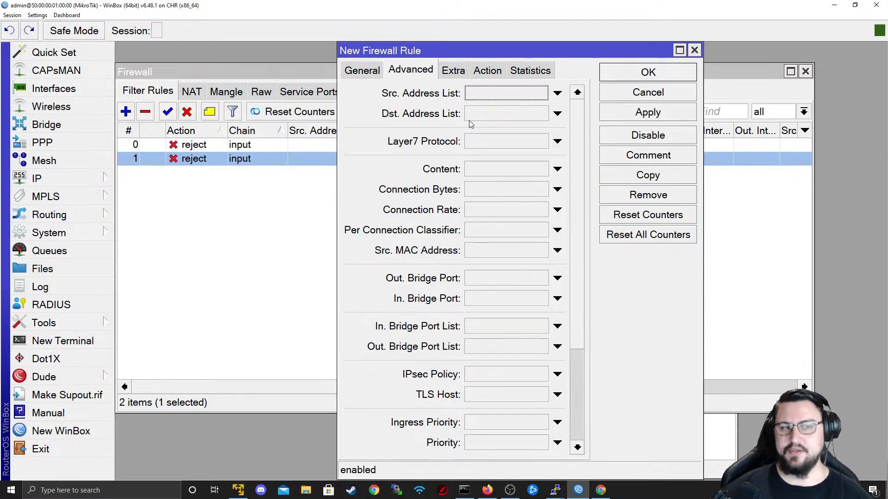
{"action": "left_click", "coordinate": [512, 92]}
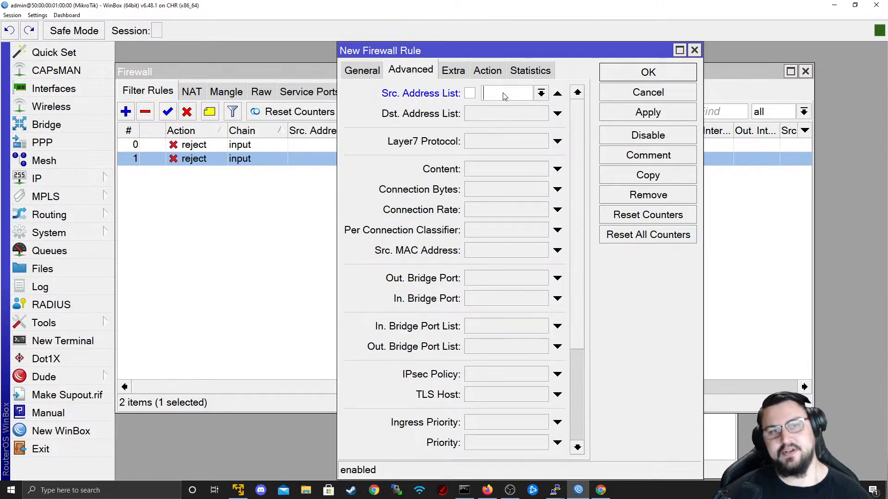
{"action": "left_click", "coordinate": [557, 95]}
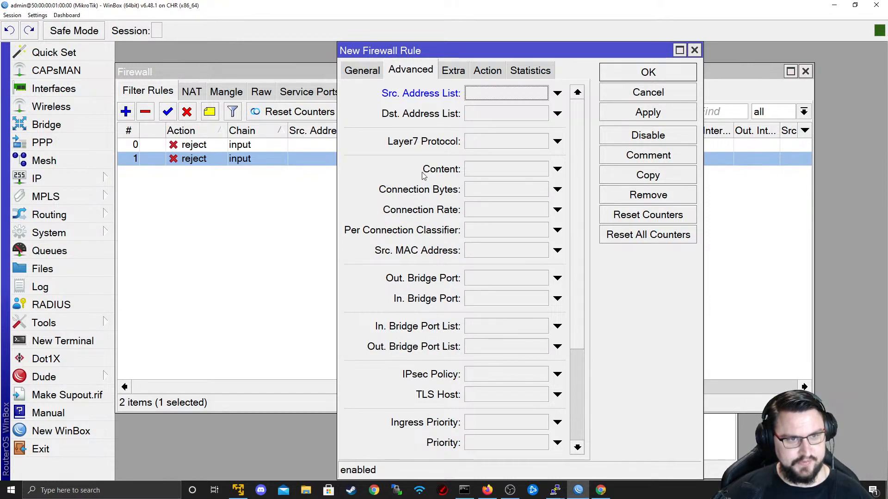
{"action": "scroll", "coordinate": [577, 370], "scroll_direction": "down", "scroll_amount": 5}
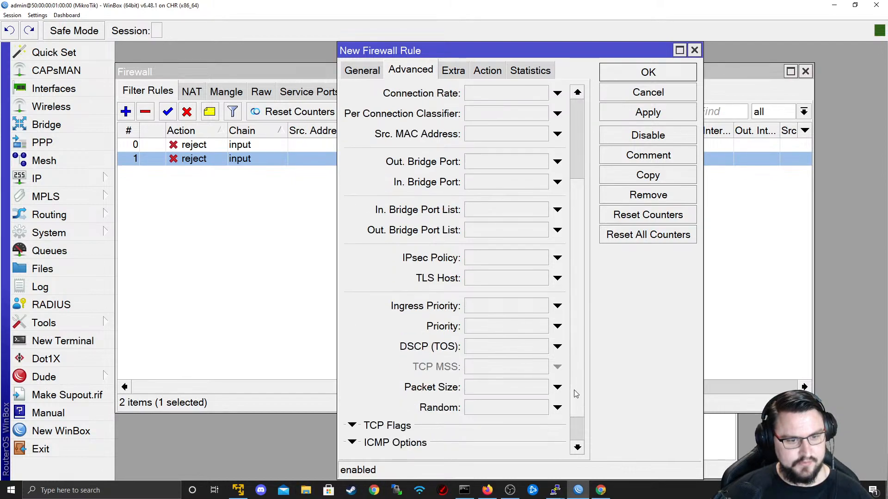
{"action": "scroll", "coordinate": [573, 394], "scroll_direction": "down", "scroll_amount": 2}
{"action": "scroll", "coordinate": [574, 392], "scroll_direction": "up", "scroll_amount": 3}
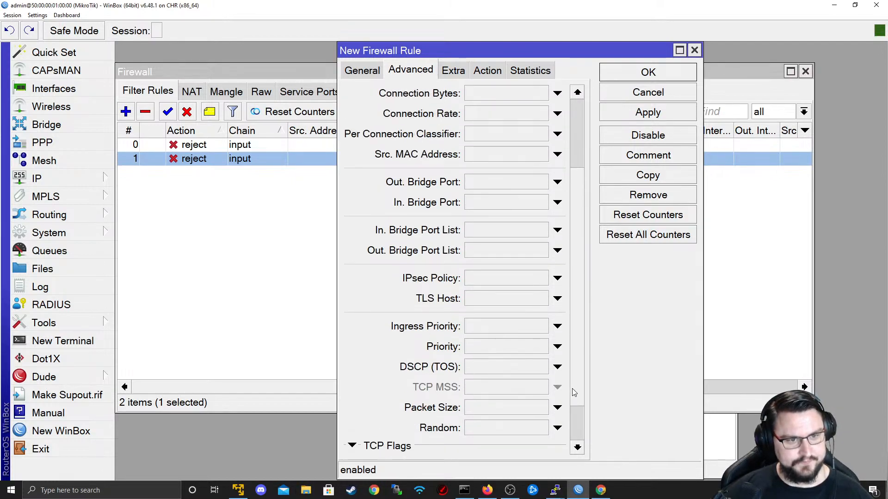
{"action": "scroll", "coordinate": [573, 383], "scroll_direction": "up", "scroll_amount": 4}
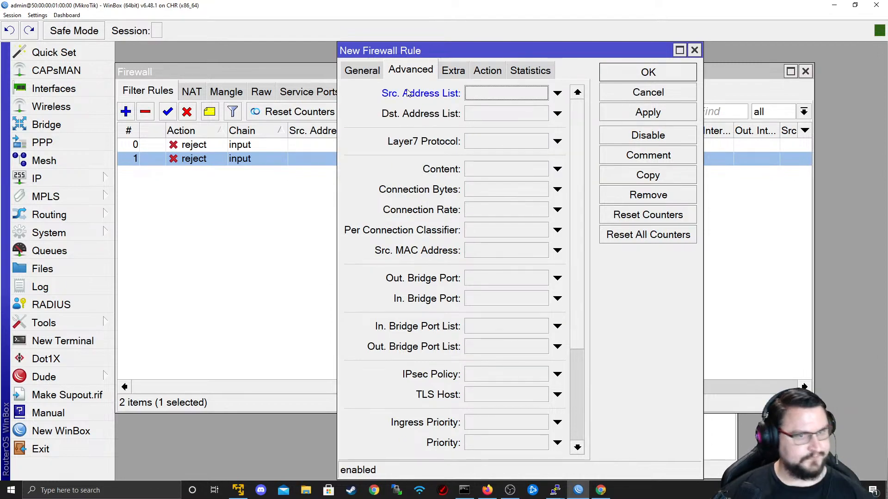
{"action": "left_click", "coordinate": [364, 74]}
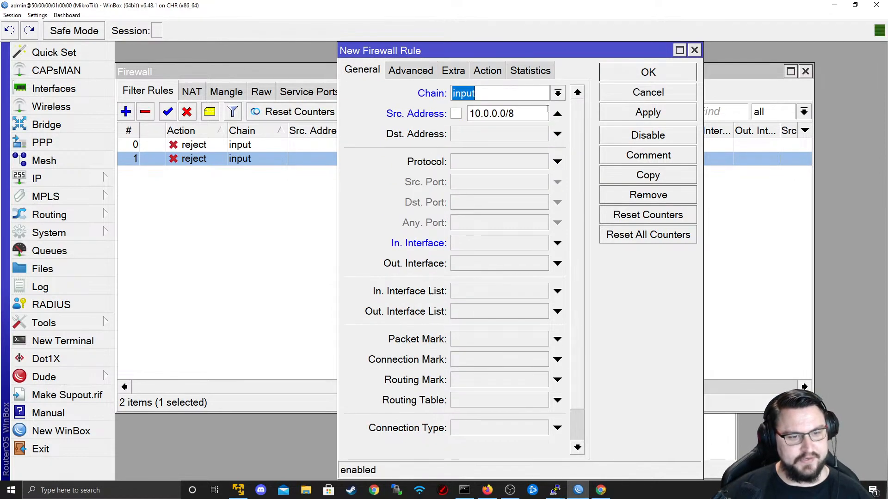
{"action": "double_click", "coordinate": [508, 113]}
{"action": "key", "text": "shift+End"}
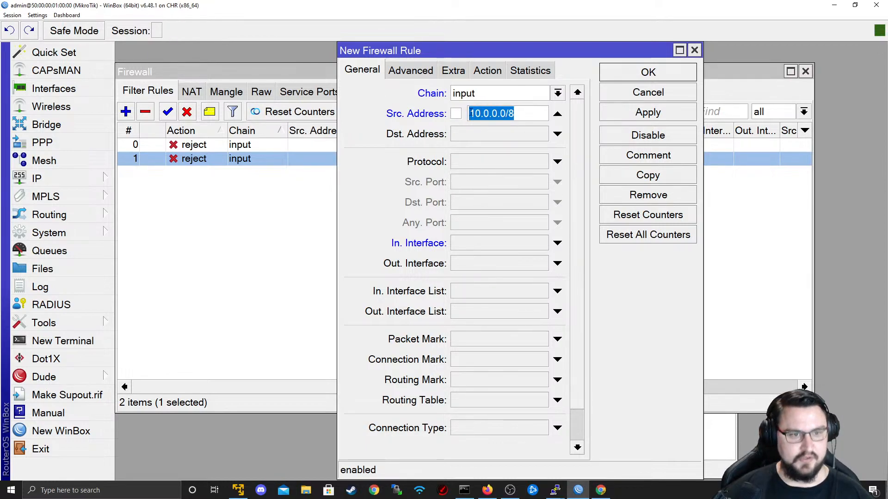
{"action": "left_click", "coordinate": [487, 70]}
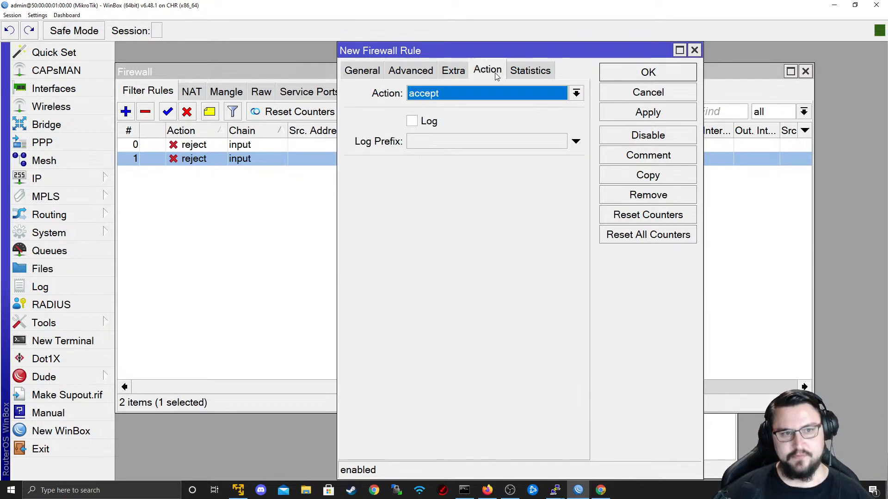
{"action": "left_click", "coordinate": [484, 98]}
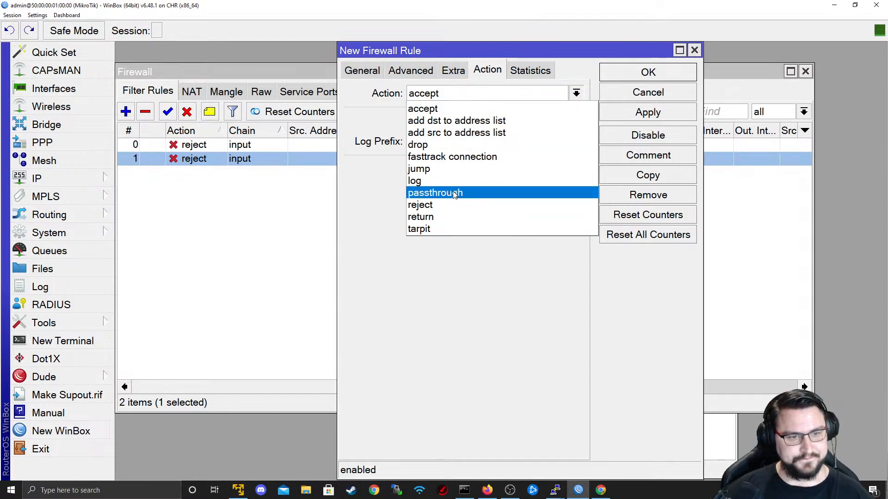
{"action": "left_click", "coordinate": [437, 111]}
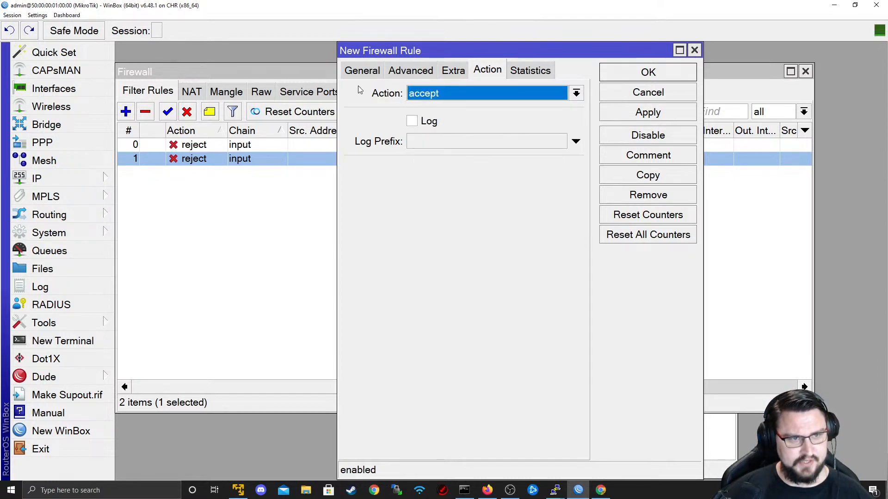
{"action": "left_click", "coordinate": [365, 74]}
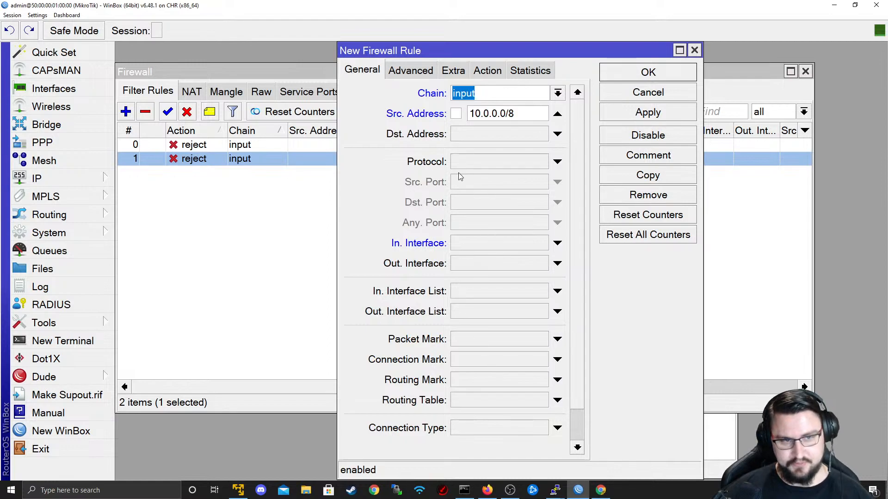
- Match protocol tcp with destination port 22 and apply the 10.0.0.0/8 accept rule
{"action": "left_click", "coordinate": [504, 163]}
{"action": "left_click", "coordinate": [541, 163]}
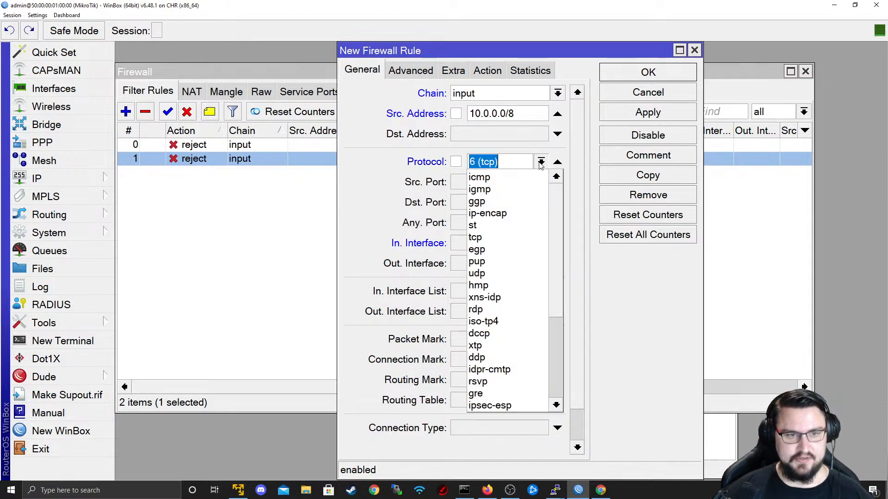
{"action": "left_click", "coordinate": [540, 162]}
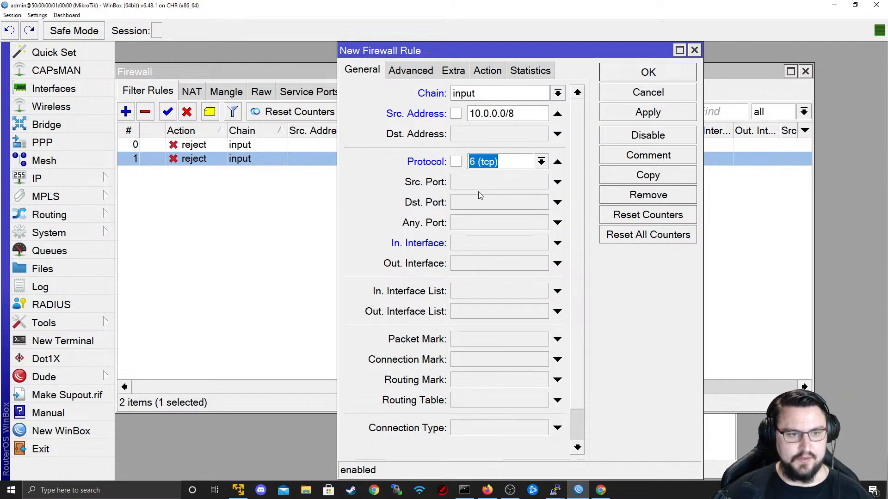
{"action": "left_click", "coordinate": [479, 203]}
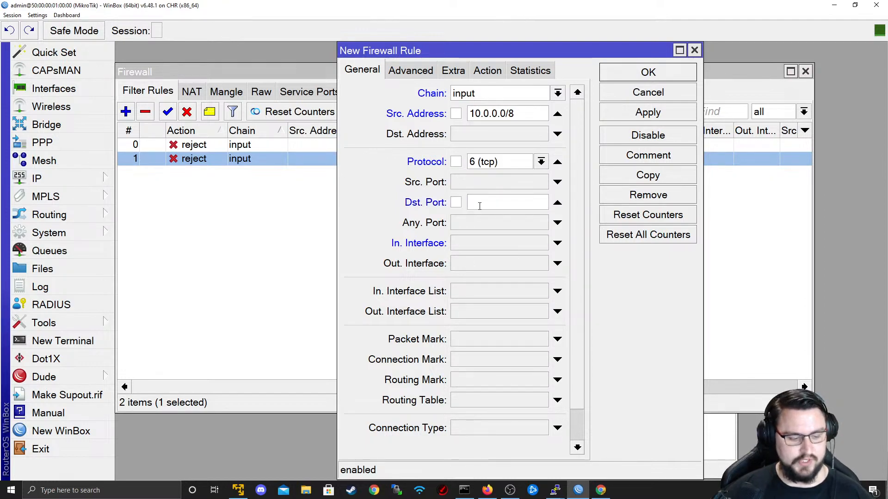
{"action": "type", "text": "22"}
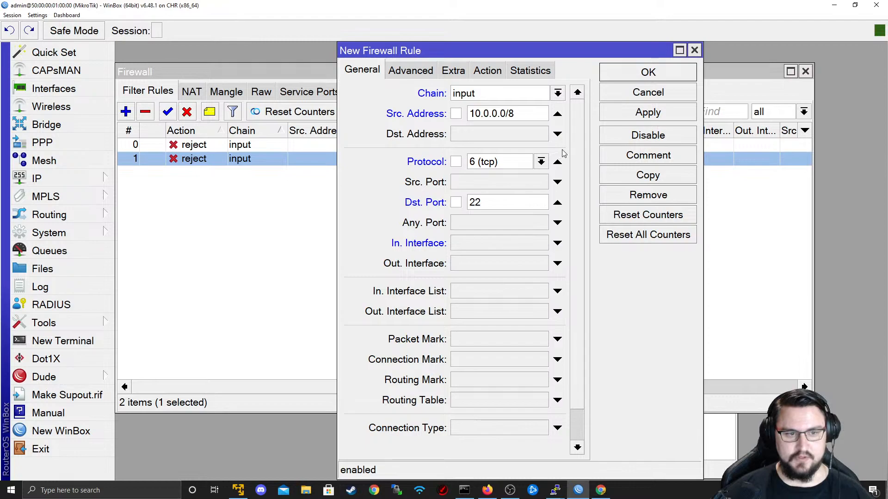
{"action": "left_click", "coordinate": [617, 118]}
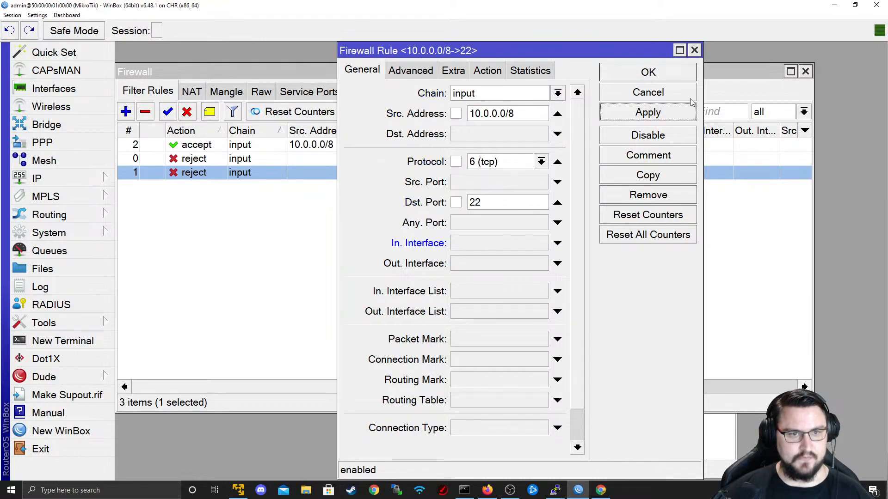
{"action": "left_click", "coordinate": [632, 80]}
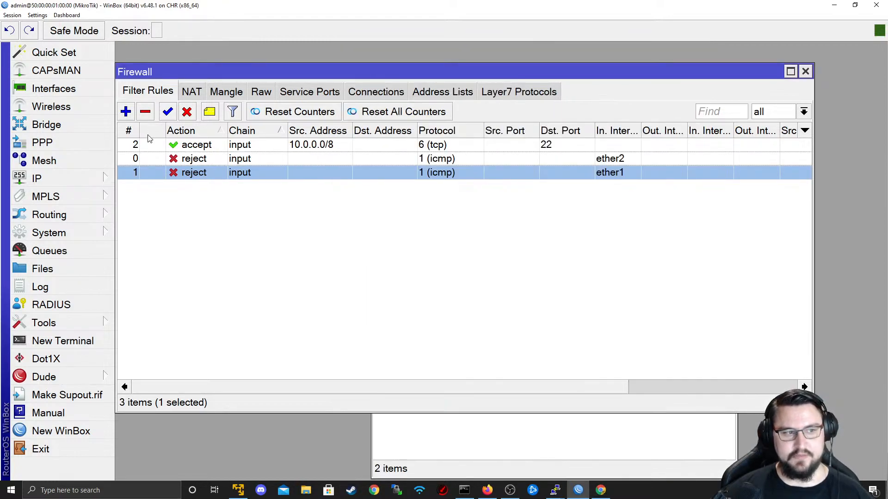
- Compare the three filter rules, select the ether2 reject rule, and start a new rule
{"action": "left_click", "coordinate": [202, 158]}
{"action": "left_click", "coordinate": [162, 146]}
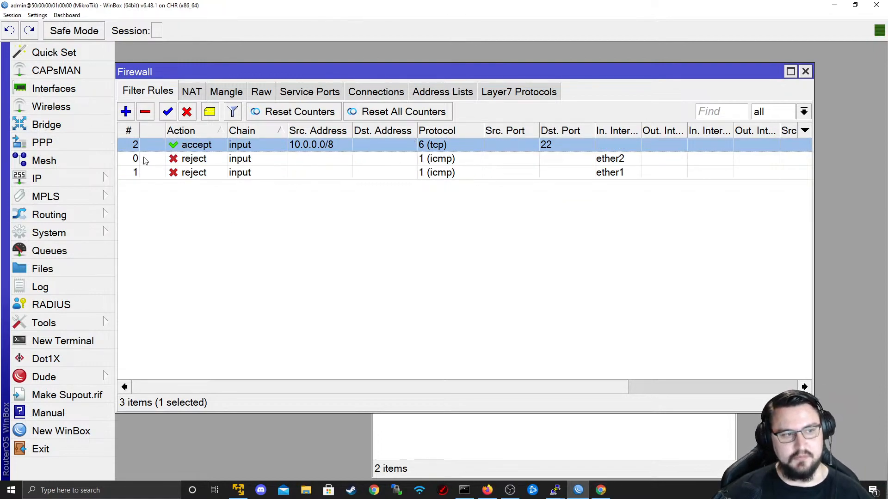
{"action": "left_click", "coordinate": [127, 160]}
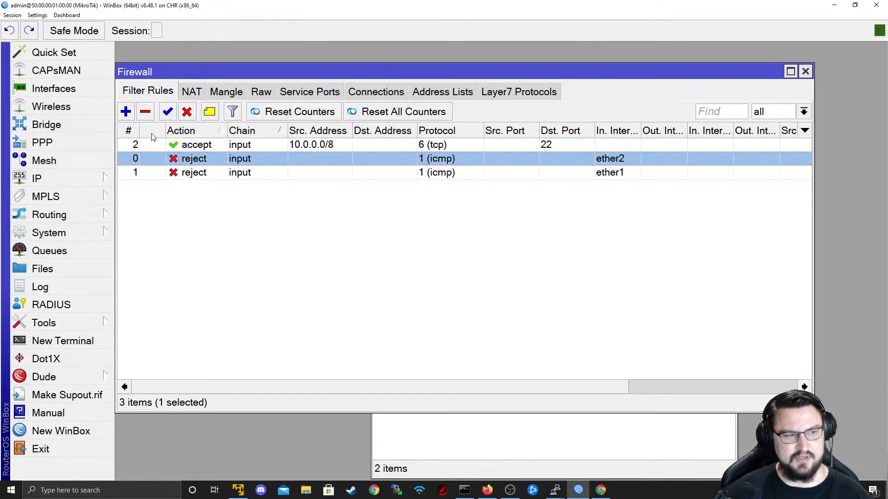
{"action": "left_click", "coordinate": [132, 175]}
{"action": "left_click", "coordinate": [135, 162]}
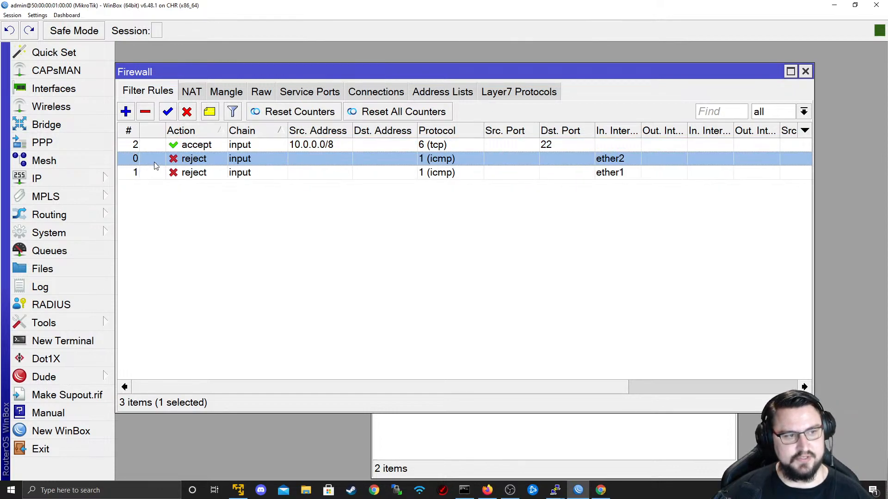
{"action": "left_click", "coordinate": [175, 173]}
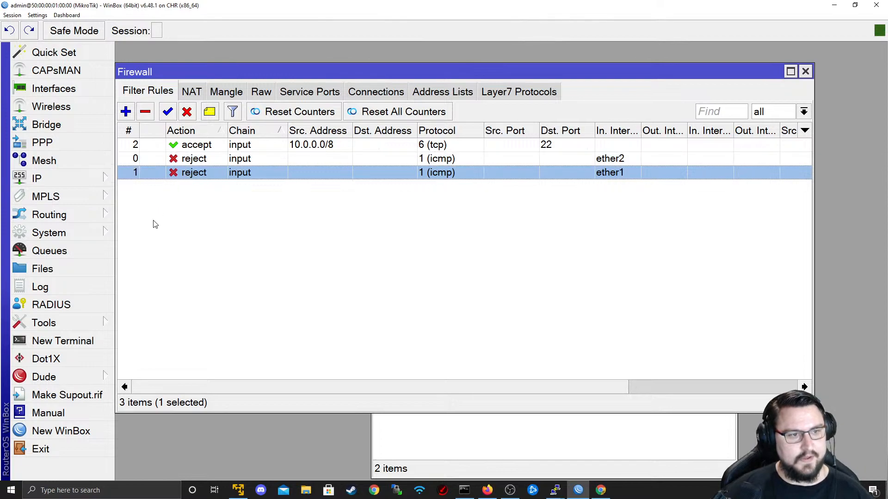
{"action": "left_click", "coordinate": [141, 161]}
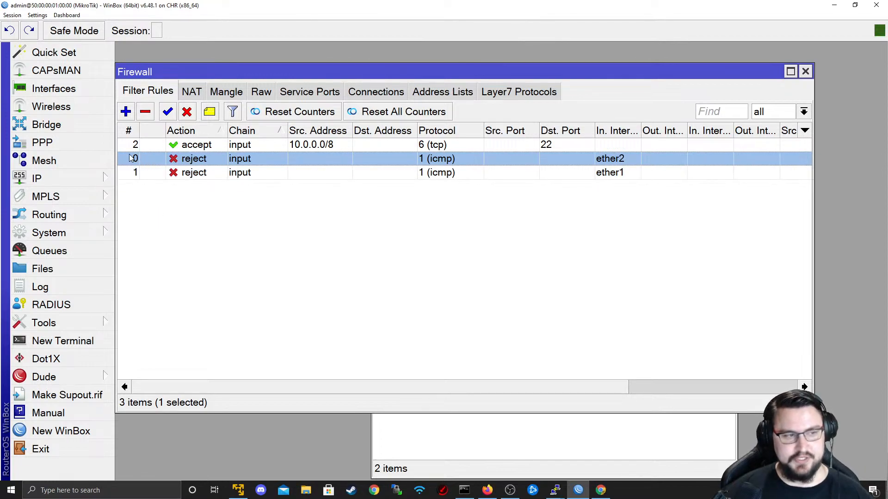
{"action": "left_click", "coordinate": [127, 148]}
{"action": "left_click", "coordinate": [136, 175]}
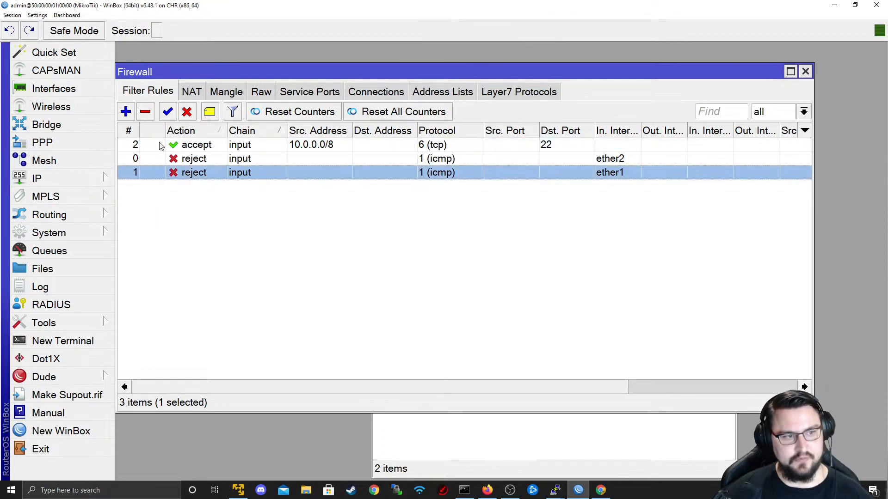
{"action": "left_click", "coordinate": [145, 162]}
{"action": "left_click", "coordinate": [164, 229]}
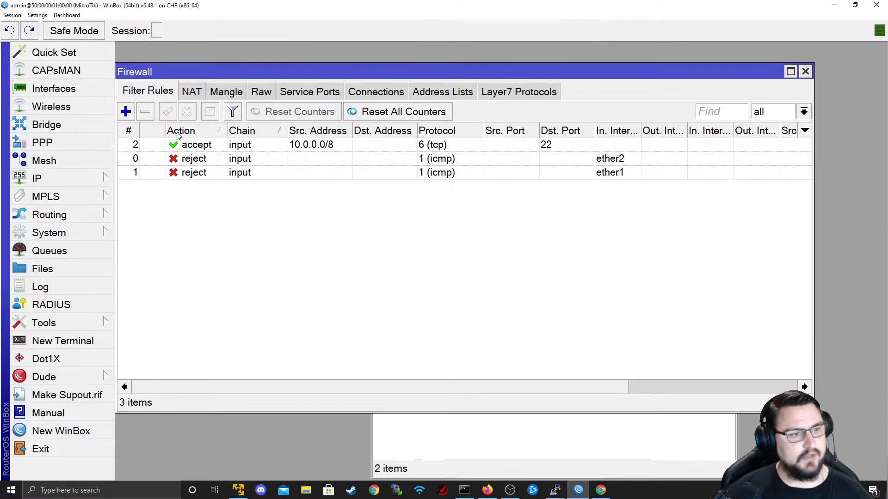
{"action": "left_click", "coordinate": [183, 145]}
{"action": "left_click", "coordinate": [250, 173]}
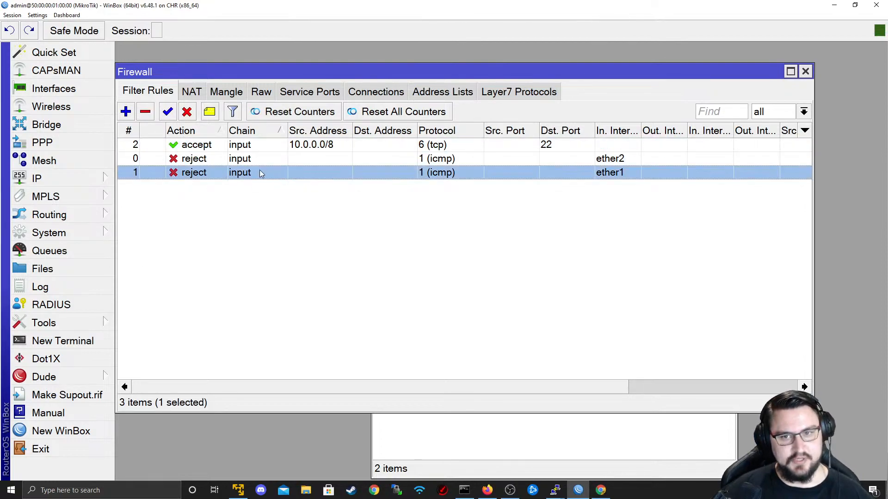
{"action": "left_click", "coordinate": [195, 159]}
{"action": "left_click", "coordinate": [126, 112]}
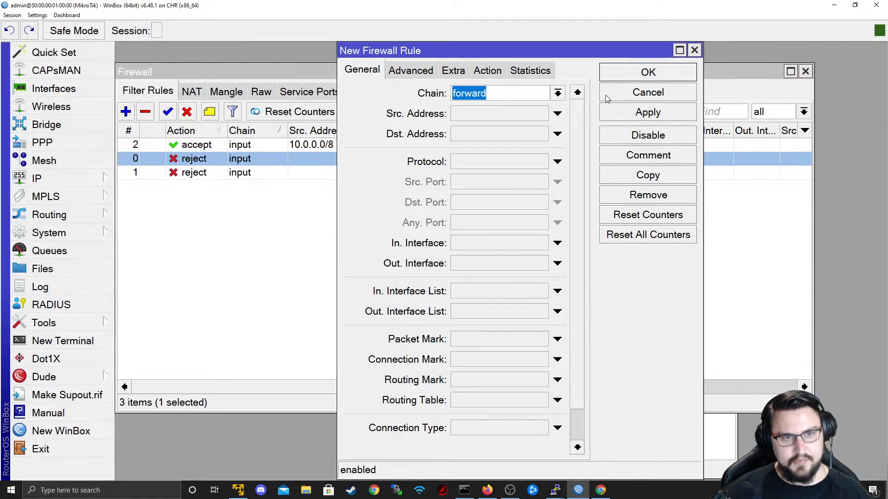
- Set the new rule to chain input, protocol 6 (tcp), destination port 22
{"action": "left_click", "coordinate": [558, 93]}
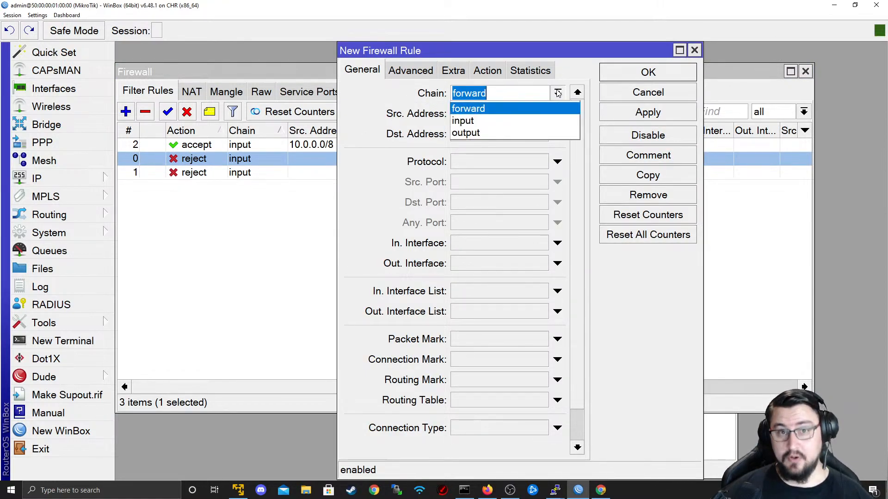
{"action": "left_click", "coordinate": [518, 120]}
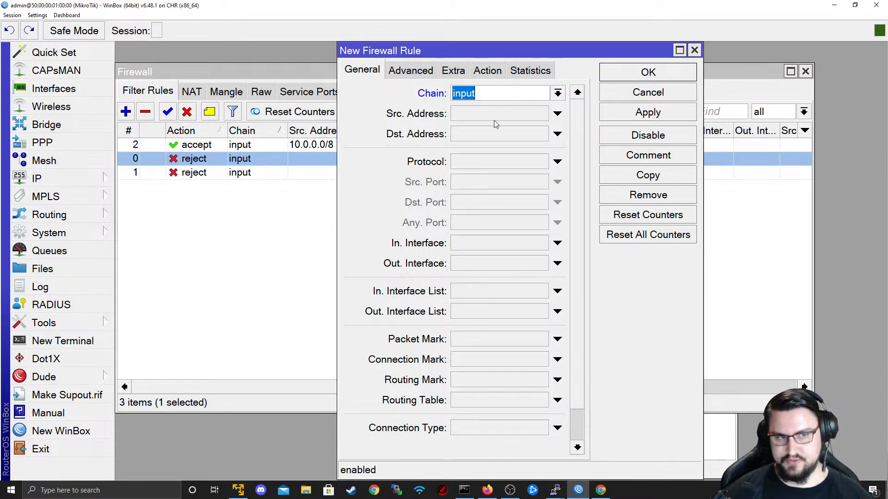
{"action": "left_click", "coordinate": [558, 162]}
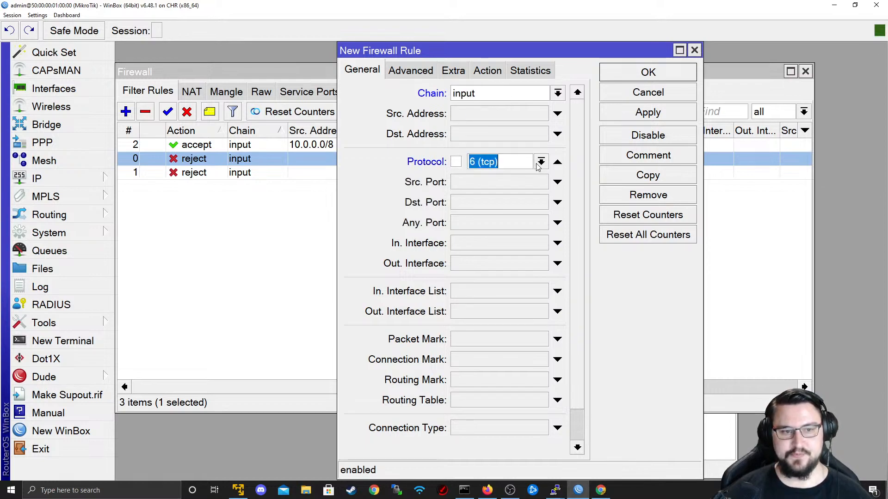
{"action": "left_click", "coordinate": [484, 202]}
{"action": "type", "text": "22"}
- Give the rule action drop and apply it, placing it below the accept rule
{"action": "left_click", "coordinate": [487, 70]}
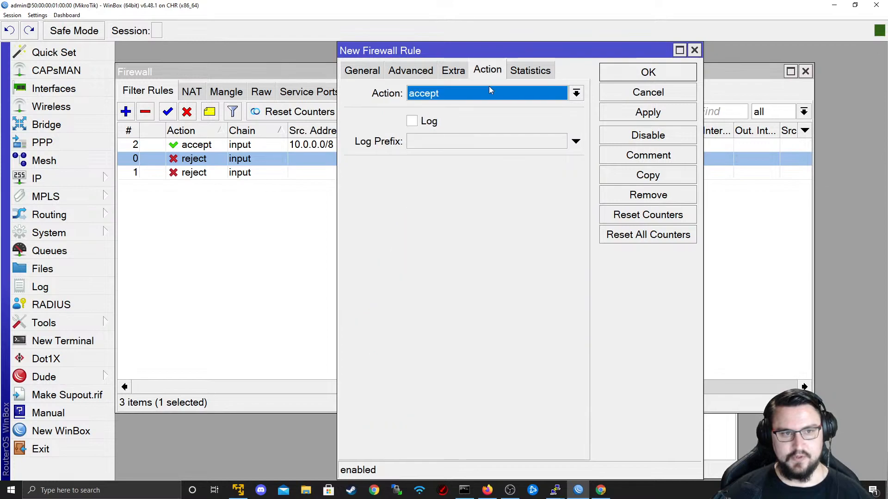
{"action": "left_click", "coordinate": [490, 93]}
{"action": "left_click", "coordinate": [463, 204]}
{"action": "left_click", "coordinate": [464, 94]}
{"action": "left_click", "coordinate": [458, 144]}
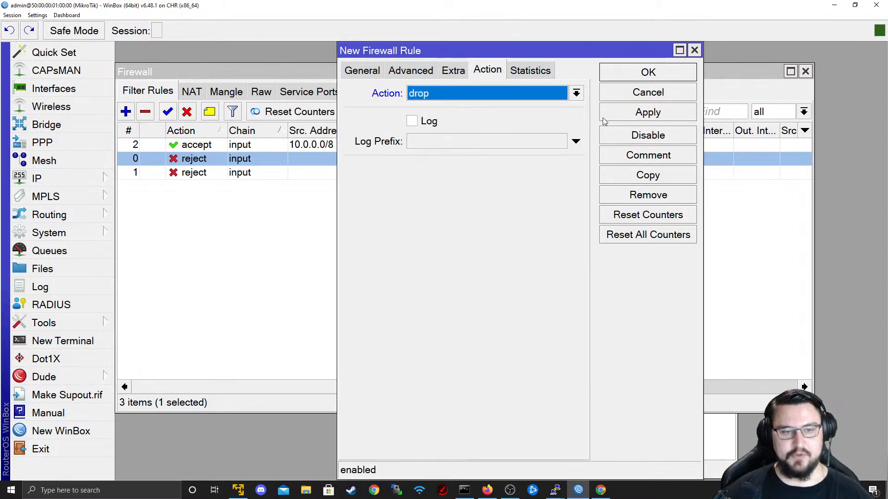
{"action": "left_click", "coordinate": [646, 119]}
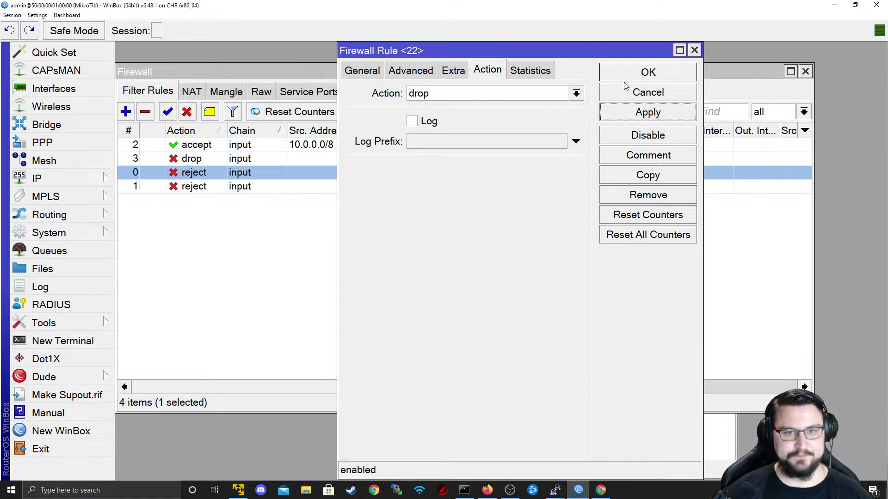
{"action": "left_click", "coordinate": [629, 92]}
{"action": "left_click", "coordinate": [409, 187]}
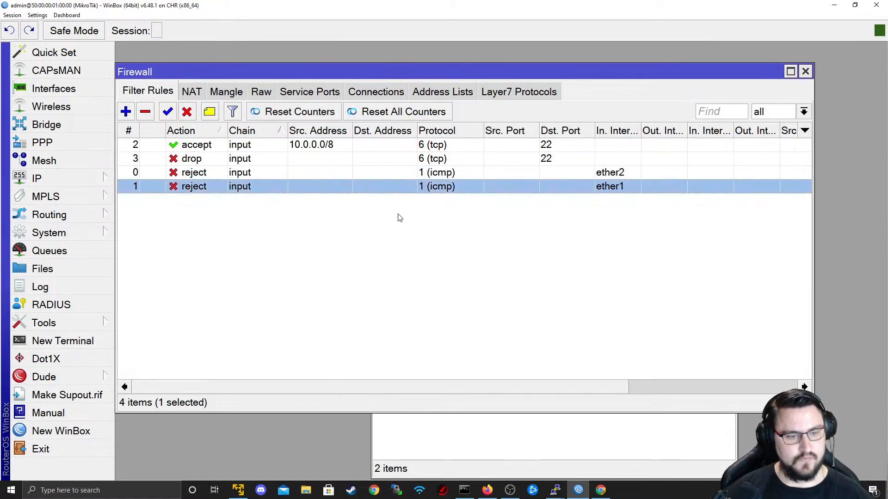
- Launch PuTTY and open an SSH session to 192.168.74.131 on port 22
{"action": "key", "text": "alt+Tab"}
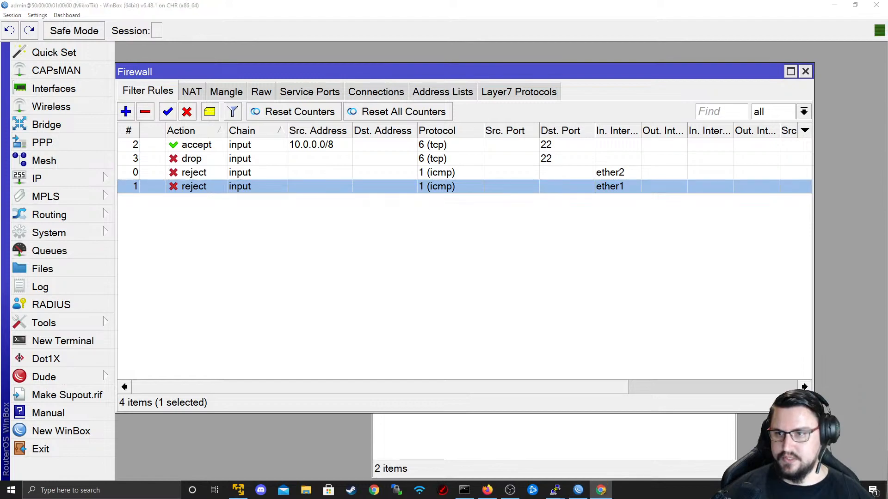
{"action": "left_click", "coordinate": [517, 35]}
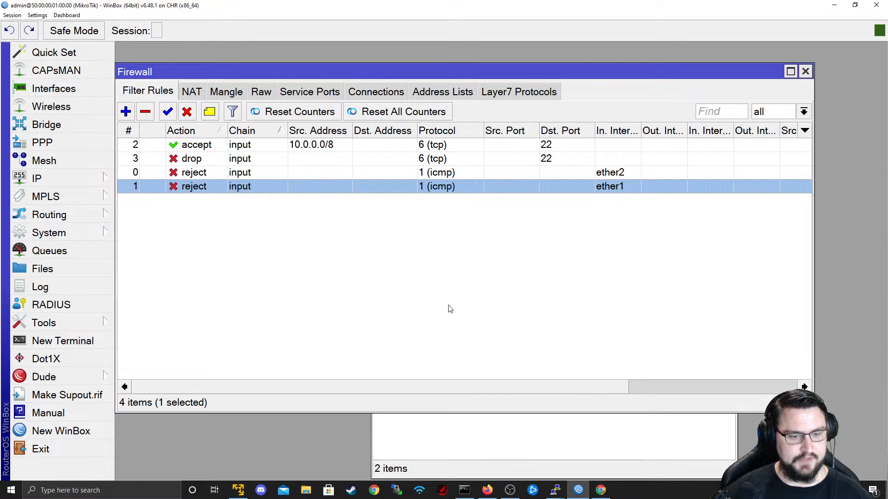
{"action": "left_click", "coordinate": [11, 491]}
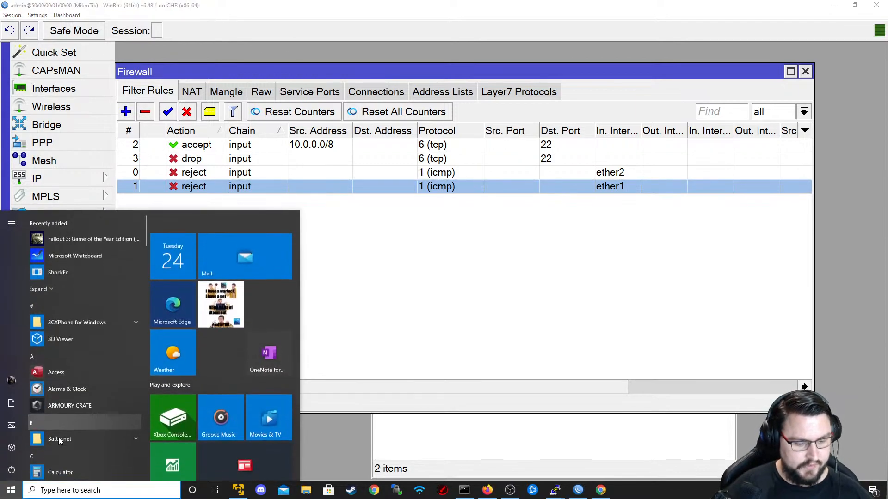
{"action": "type", "text": "putty"}
{"action": "key", "text": "Return"}
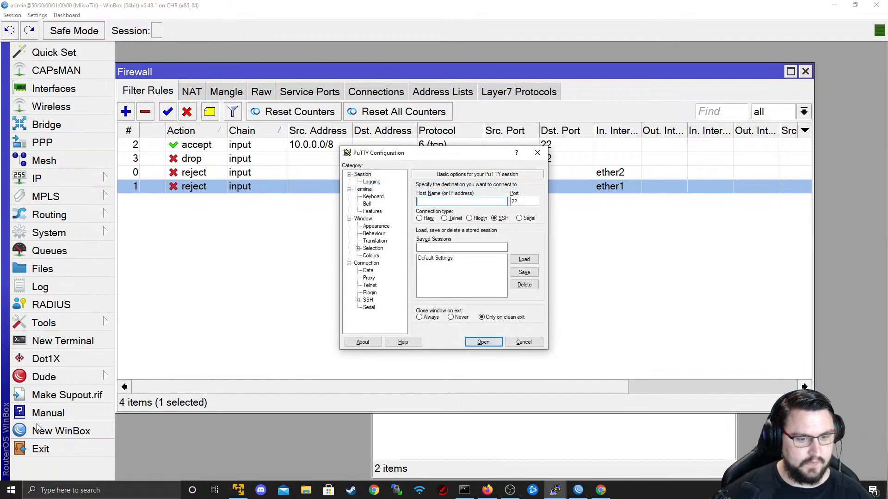
{"action": "type", "text": "192.168"}
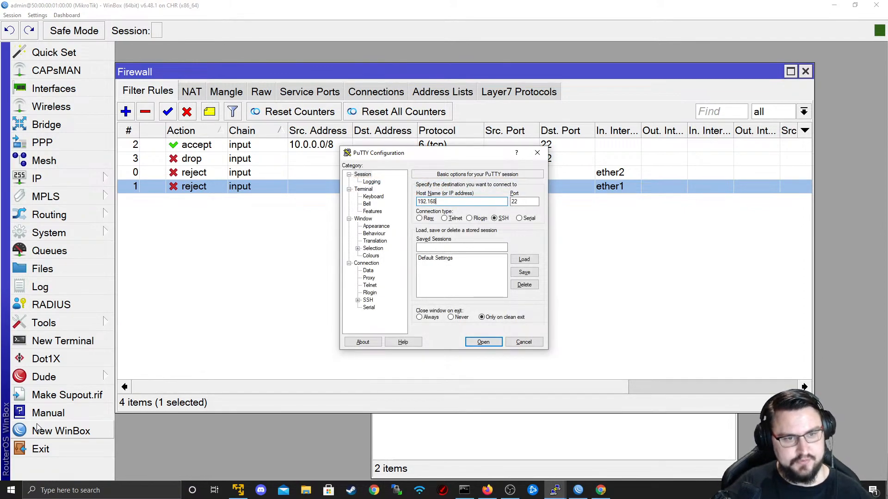
{"action": "type", "text": "."}
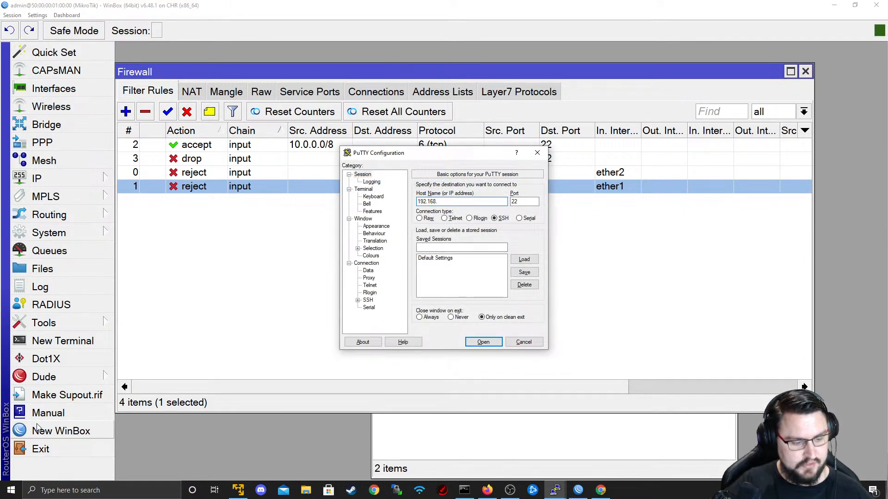
{"action": "type", "text": "74.131"}
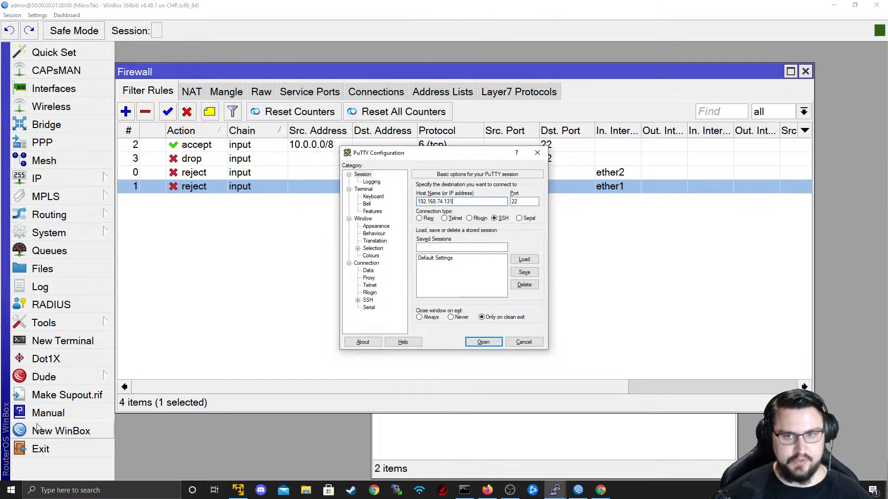
{"action": "left_click", "coordinate": [483, 342]}
- Check the packet counters on the SSH accept and tcp/22 drop rules in WinBox
{"action": "left_click_drag", "start_coordinate": [241, 104], "coordinate": [168, 36]}
{"action": "left_click", "coordinate": [778, 391]}
{"action": "left_click_drag", "start_coordinate": [778, 391], "coordinate": [496, 328]}
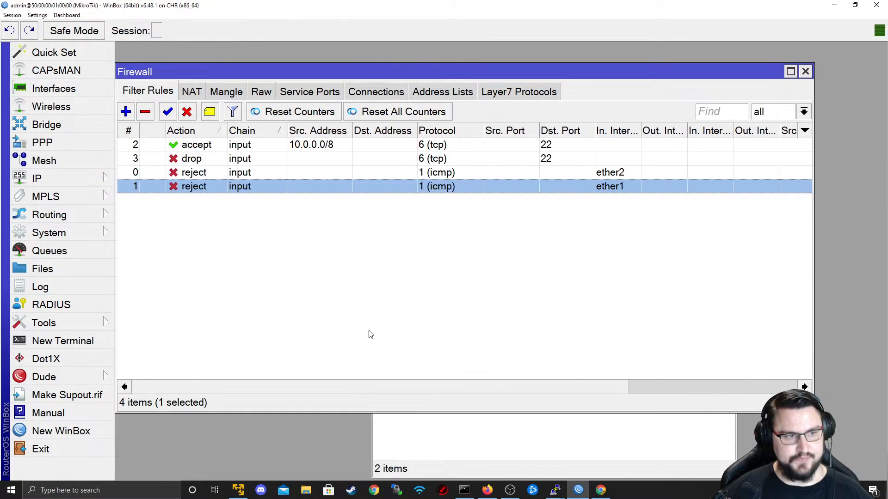
{"action": "left_click_drag", "start_coordinate": [370, 334], "coordinate": [758, 349]}
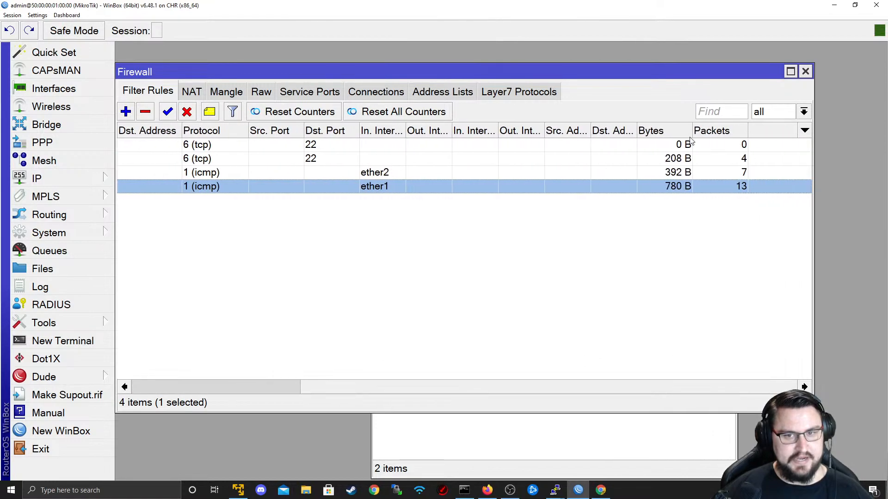
{"action": "left_click", "coordinate": [723, 165]}
{"action": "left_click_drag", "start_coordinate": [339, 384], "coordinate": [140, 375]}
{"action": "left_click", "coordinate": [295, 148]}
{"action": "left_click", "coordinate": [190, 161]}
{"action": "left_click_drag", "start_coordinate": [375, 387], "coordinate": [715, 240]}
- Dismiss PuTTY's connection timed out error and minimise the terminal
{"action": "key", "text": "alt+Tab"}
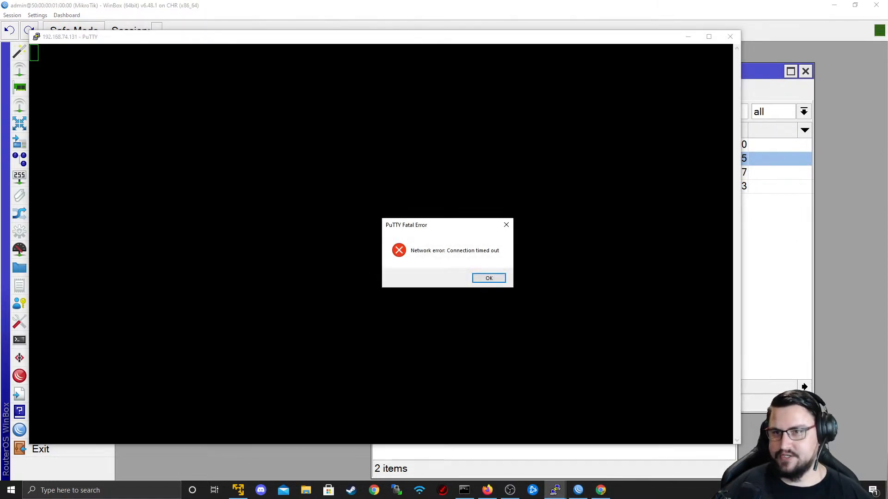
{"action": "left_click", "coordinate": [489, 278]}
{"action": "left_click", "coordinate": [688, 36]}
{"action": "key", "text": "alt+Tab"}
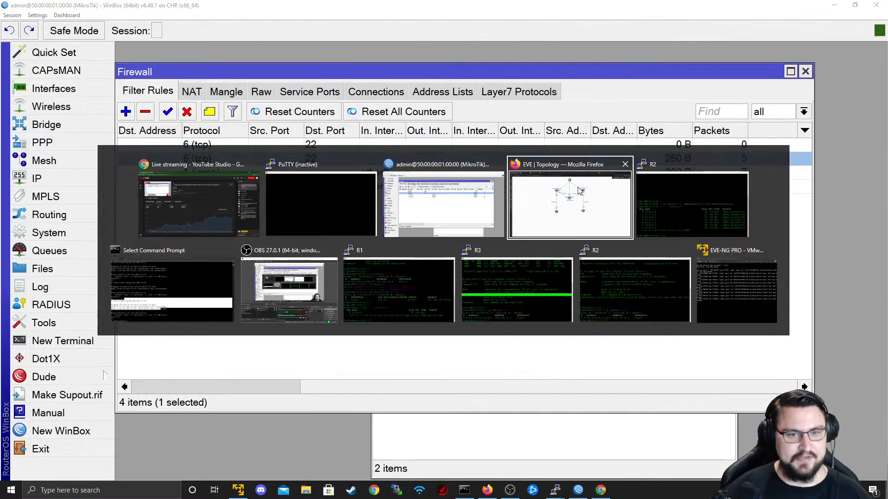
- Bring up the EVE-NG topology with routers R1–R5, then return to WinBox's filter list
{"action": "left_click", "coordinate": [568, 167]}
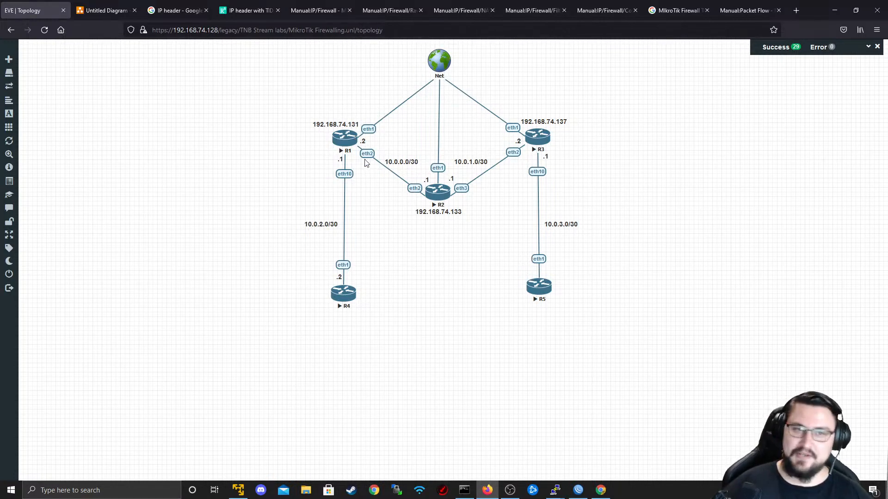
{"action": "key", "text": "alt+Tab"}
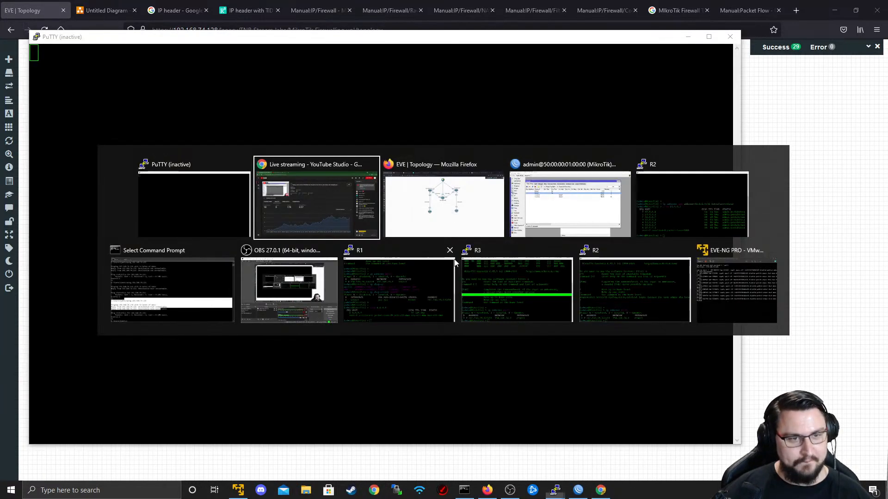
{"action": "left_click", "coordinate": [769, 257]}
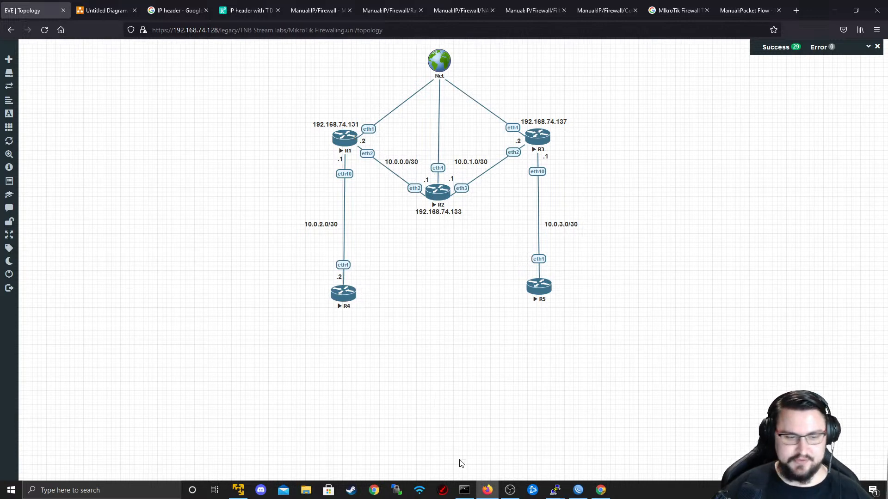
{"action": "left_click", "coordinate": [578, 487]}
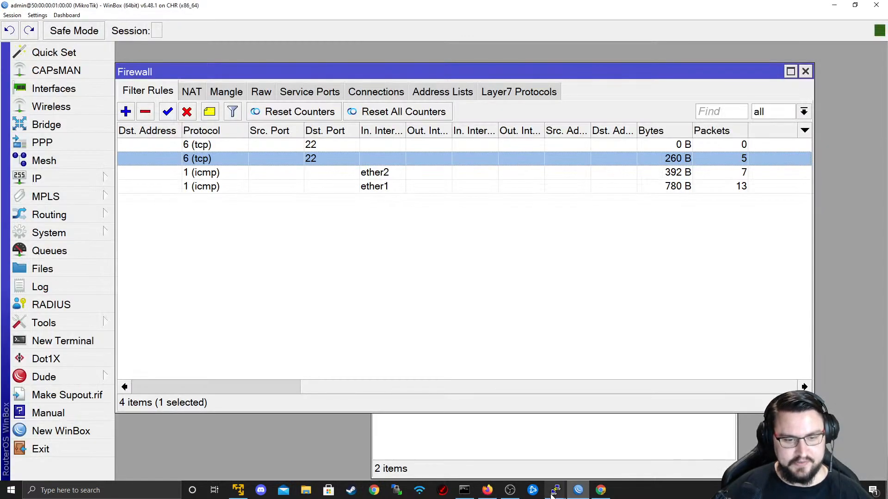
- On R2's console run 'system ssh address=10.0.0.2 user=admin' to log in
{"action": "mouse_move", "coordinate": [555, 489]}
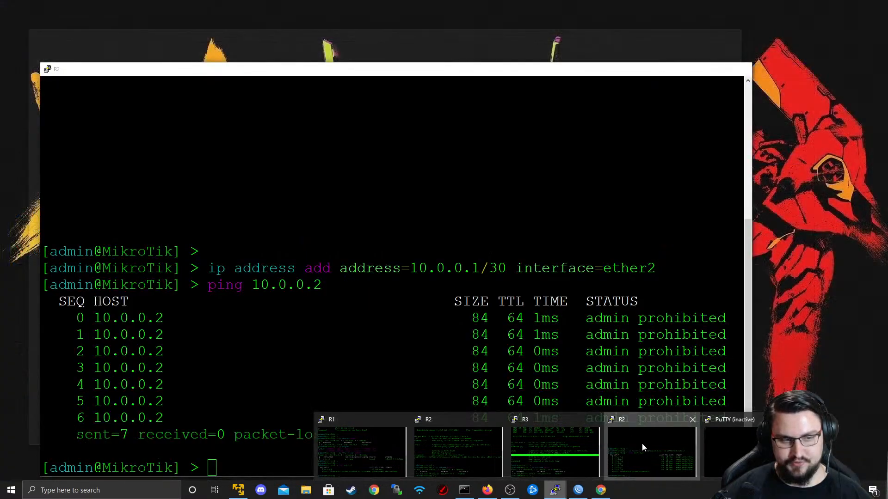
{"action": "left_click", "coordinate": [641, 443]}
{"action": "key", "text": "Up"}
{"action": "key", "text": "Up"}
{"action": "key", "text": "Down"}
{"action": "key", "text": "Down"}
{"action": "type", "text": "ssh"}
{"action": "key", "text": "BackSpace"}
{"action": "key", "text": "BackSpace"}
{"action": "key", "text": "BackSpace"}
{"action": "key", "text": "BackSpace"}
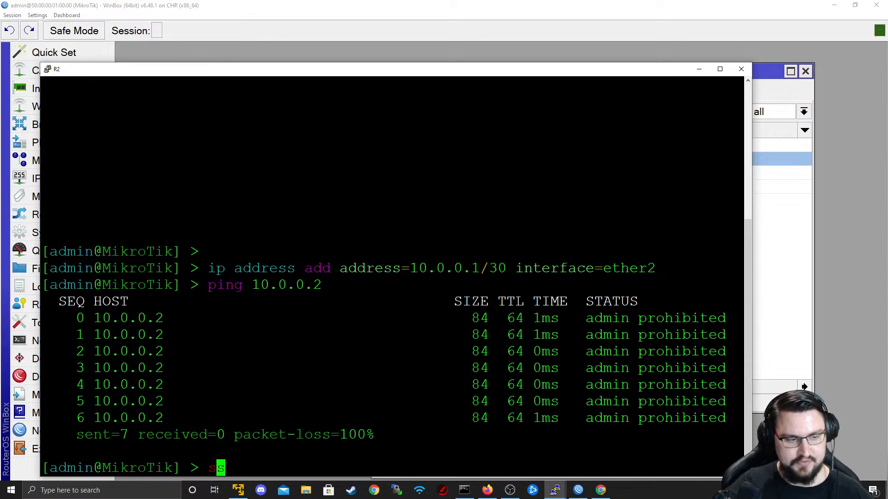
{"action": "type", "text": "system s"}
{"action": "type", "text": "sh"}
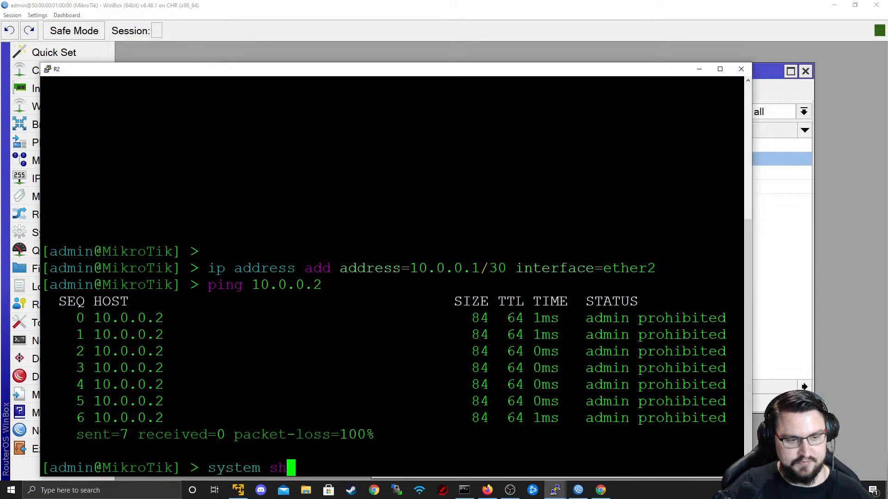
{"action": "key", "text": "BackSpace"}
{"action": "type", "text": "sh address="}
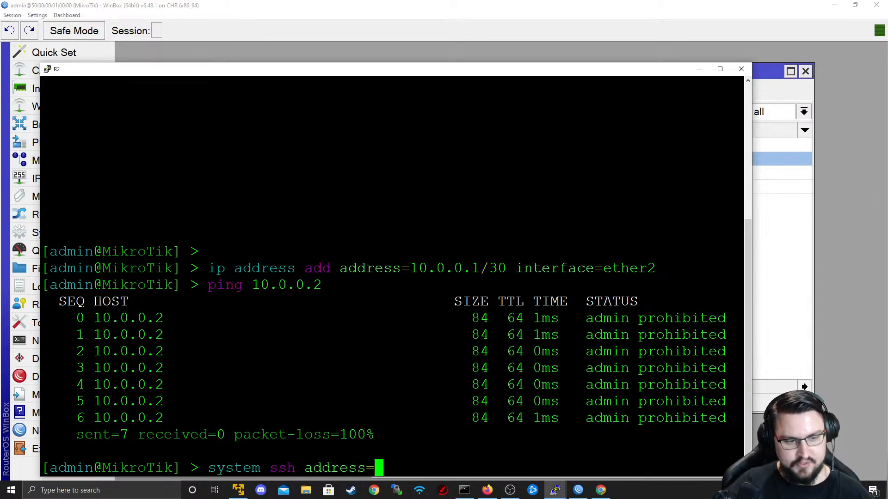
{"action": "type", "text": "10.0.0.2"}
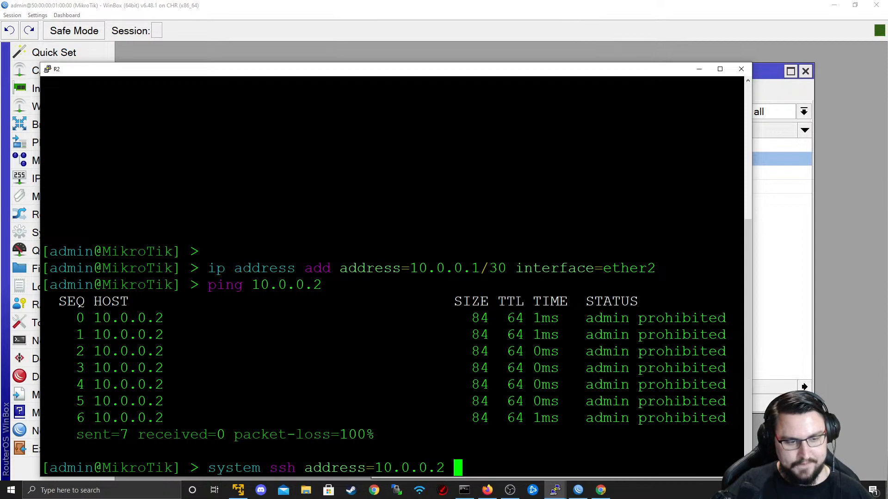
{"action": "type", "text": " user=admin"}
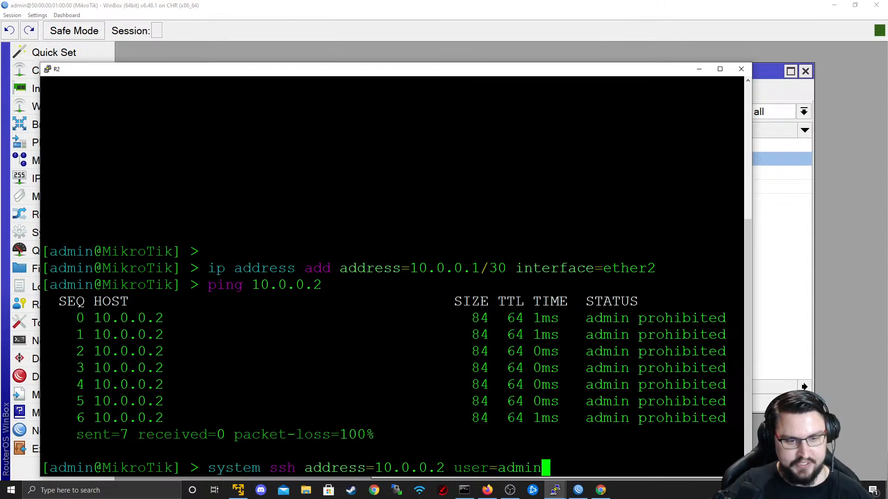
{"action": "key", "text": "Return"}
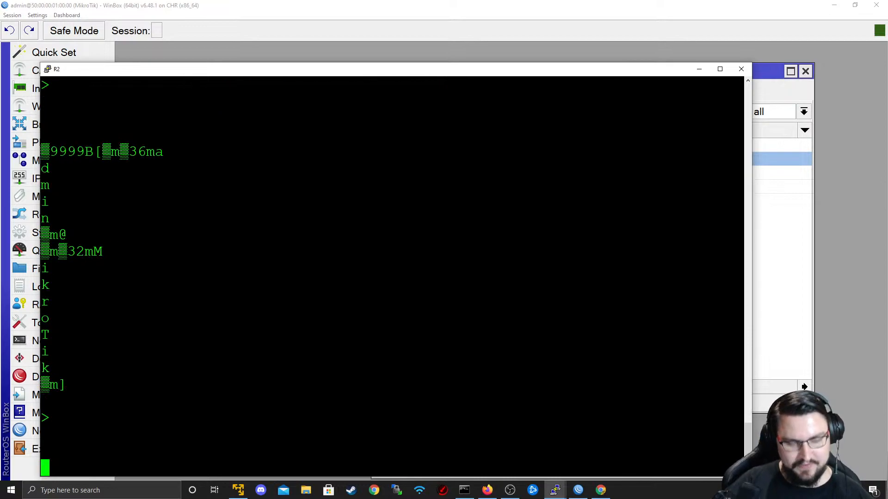
- Put away the R2 terminal and return to WinBox's firewall rules
{"action": "left_click", "coordinate": [741, 70]}
{"action": "left_click", "coordinate": [451, 278]}
{"action": "key", "text": "alt+Tab"}
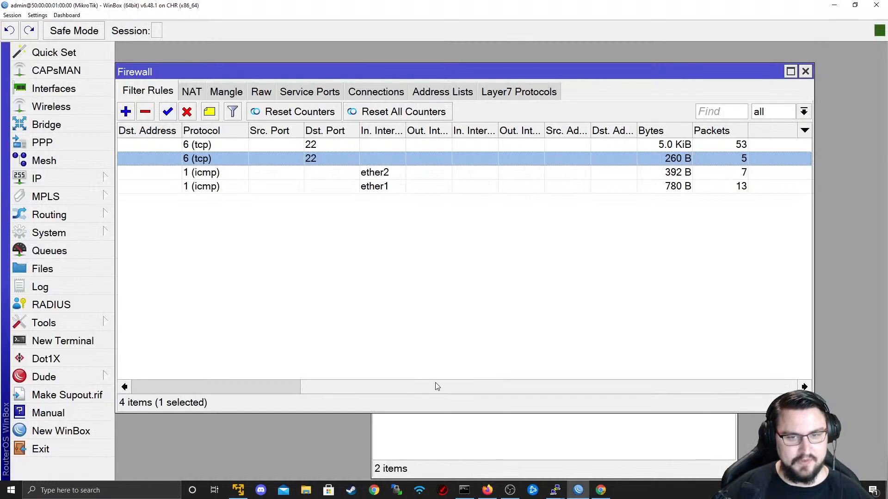
- Deselect the second firewall rule and scroll Filter Rules left to show the action and chain columns
{"action": "left_click", "coordinate": [455, 376]}
{"action": "left_click_drag", "start_coordinate": [397, 391], "coordinate": [473, 348]}
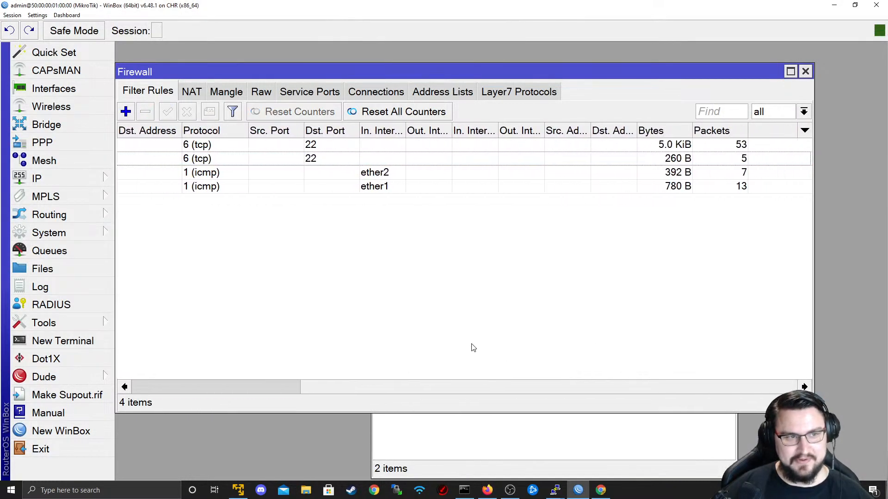
{"action": "left_click_drag", "start_coordinate": [563, 338], "coordinate": [131, 349]}
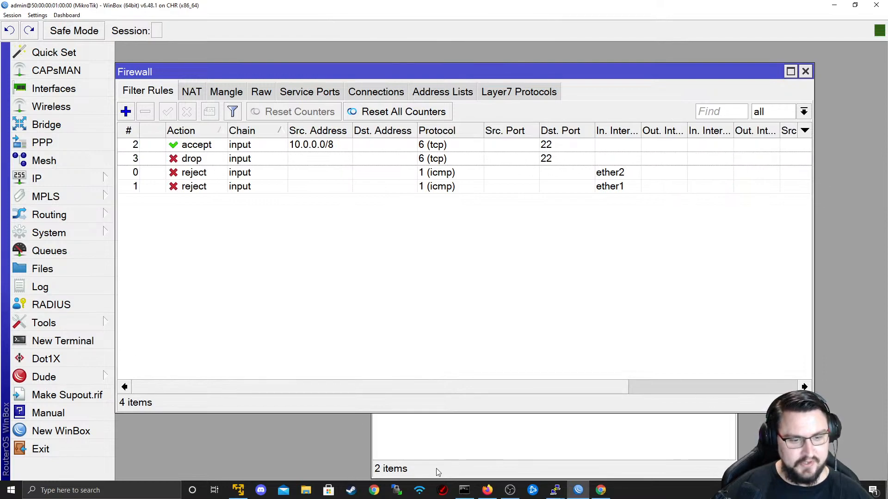
- Start a new PuTTY connection and copy R2's 192.168.74.133 address from 'ip address print'
{"action": "mouse_move", "coordinate": [554, 487]}
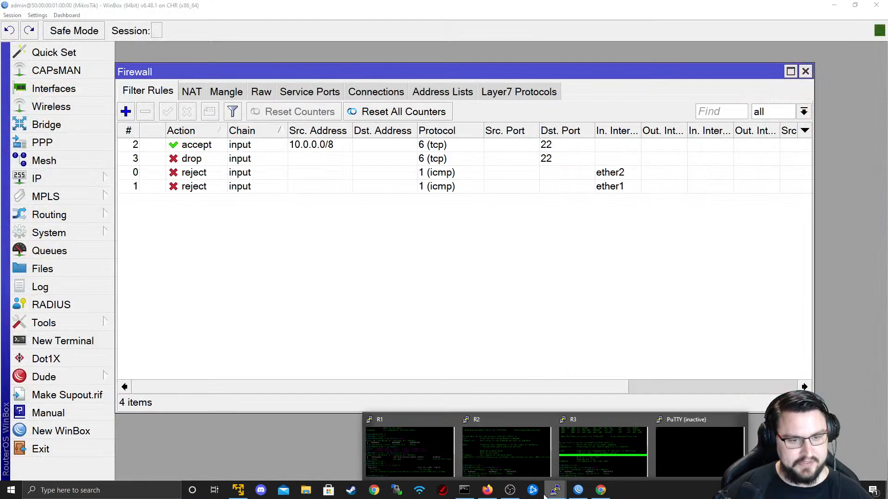
{"action": "right_click", "coordinate": [556, 489]}
{"action": "left_click", "coordinate": [524, 442]}
{"action": "key", "text": "alt+Tab"}
{"action": "key", "text": "alt+Tab"}
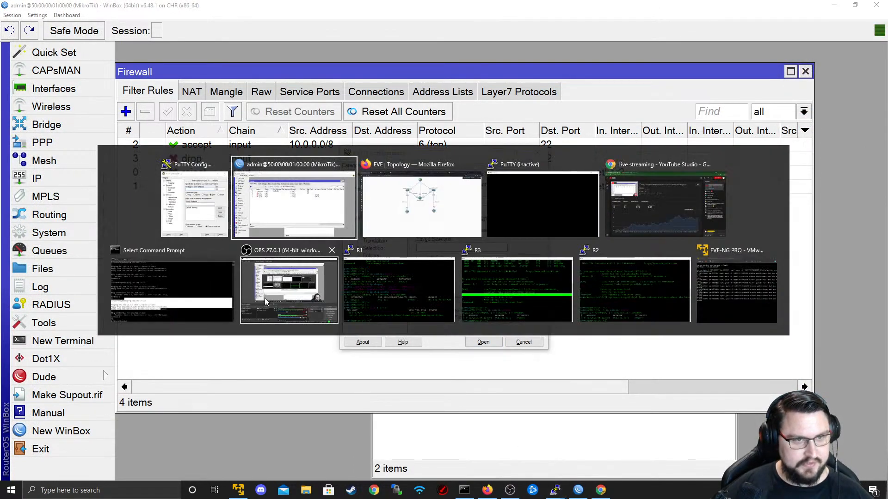
{"action": "left_click", "coordinate": [593, 309]}
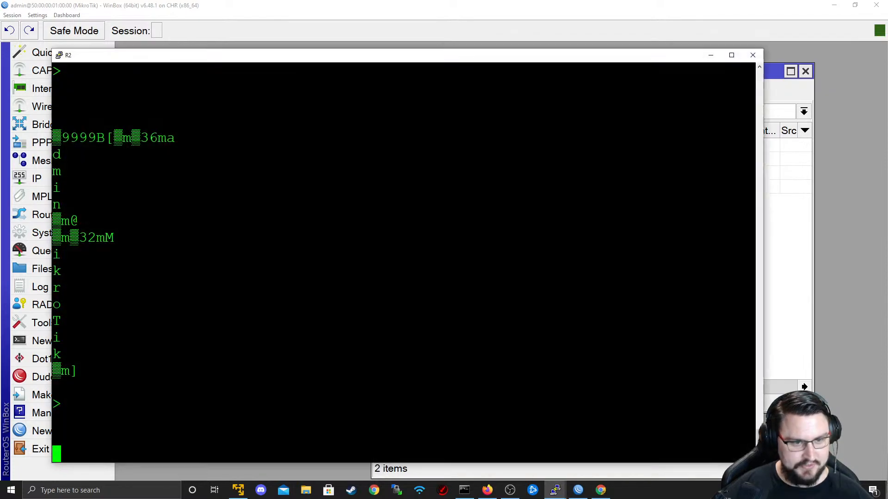
{"action": "key", "text": "Return"}
{"action": "type", "text": "ip address print"}
{"action": "key", "text": "Return"}
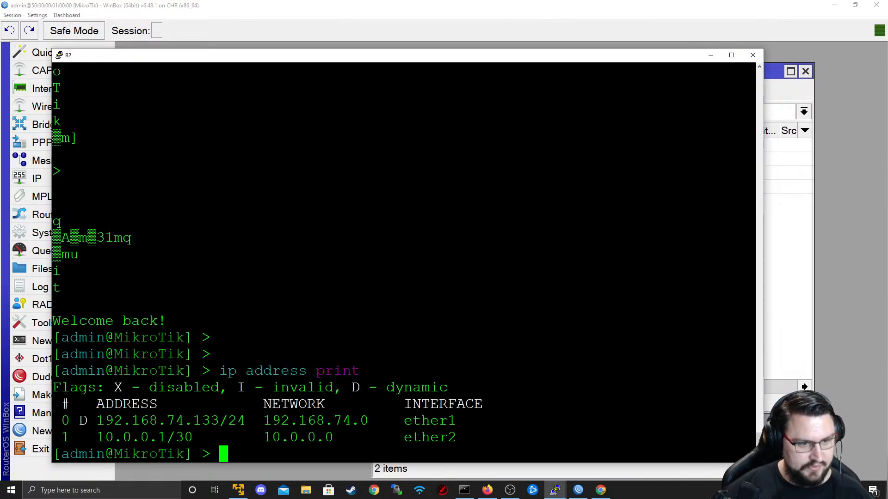
{"action": "double_click", "coordinate": [133, 421]}
{"action": "key", "text": "alt+Tab"}
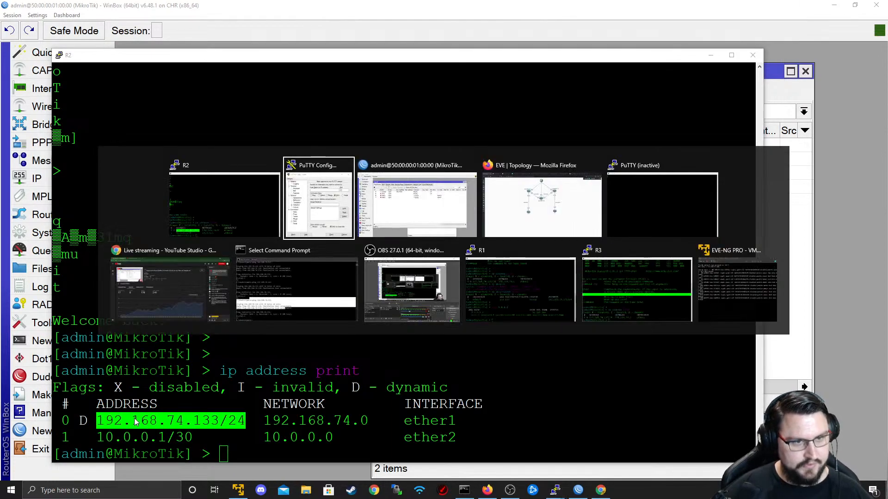
- Open an SSH session to 192.168.74.133, accept the host key and log in as admin
{"action": "type", "text": "192.168.74.133/24"}
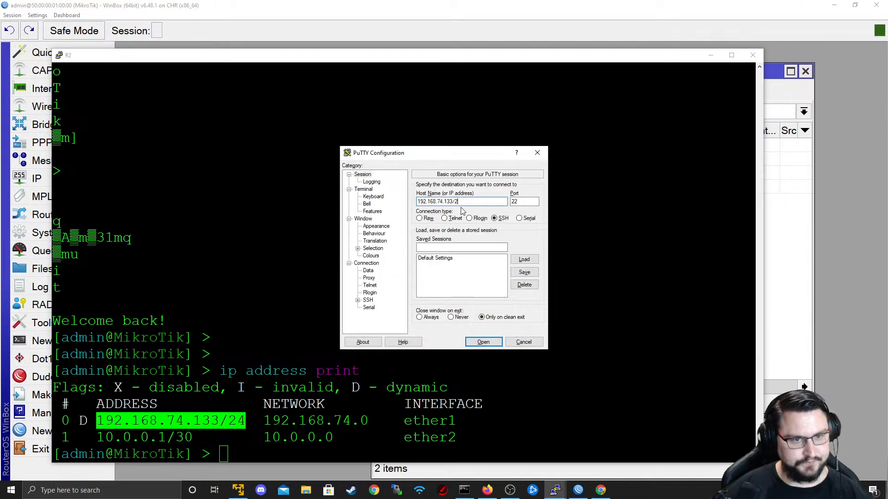
{"action": "key", "text": "Return"}
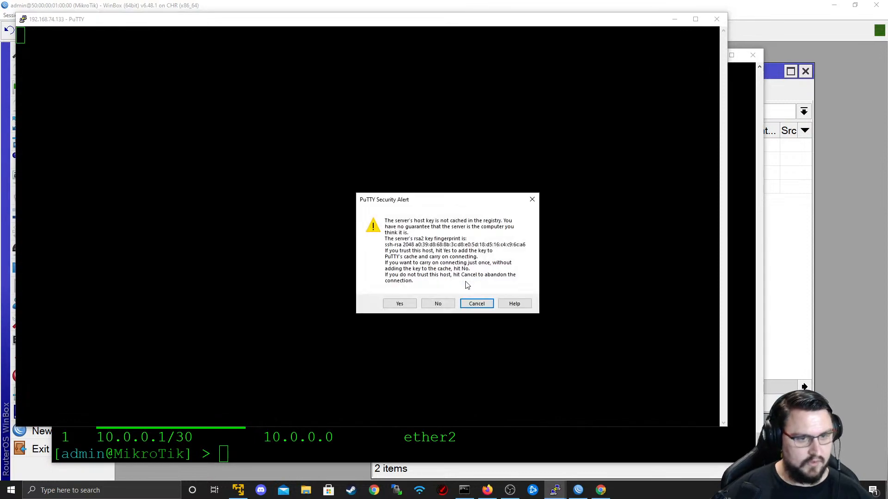
{"action": "key", "text": "Return"}
{"action": "type", "text": "admin"}
{"action": "key", "text": "Return"}
- Ping 10.0.0.2 to confirm it is prohibited, then SSH to 10.0.0.2 from history
{"action": "key", "text": "Return"}
{"action": "key", "text": "Return"}
{"action": "type", "text": "ping 10.0.0.1"}
{"action": "key", "text": "BackSpace"}
{"action": "type", "text": "2"}
{"action": "key", "text": "Return"}
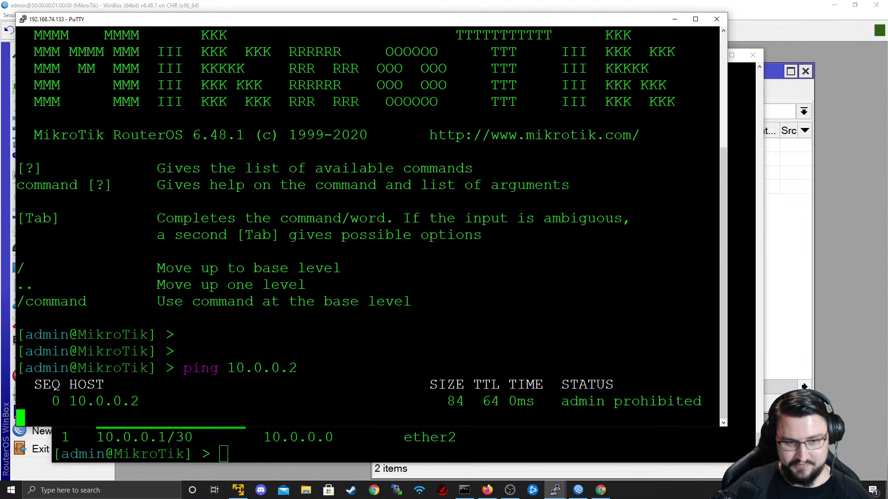
{"action": "key", "text": "ctrl+c"}
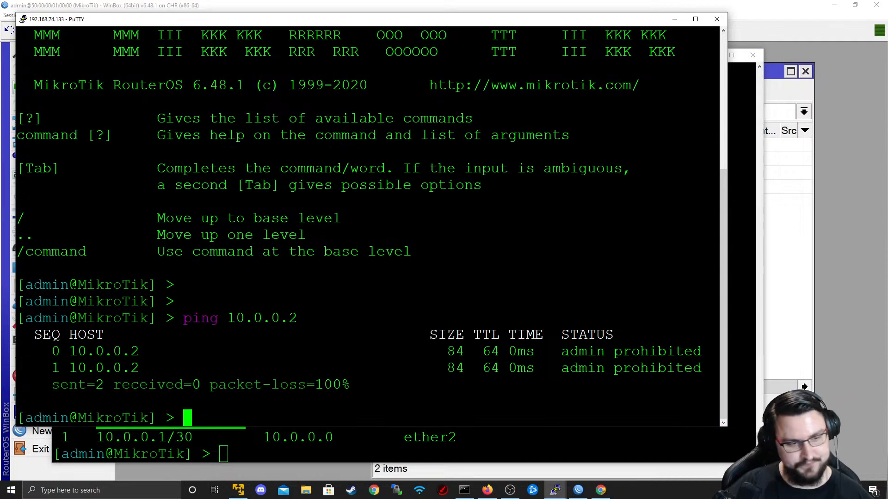
{"action": "key", "text": "Up"}
{"action": "key", "text": "Up"}
{"action": "key", "text": "Up"}
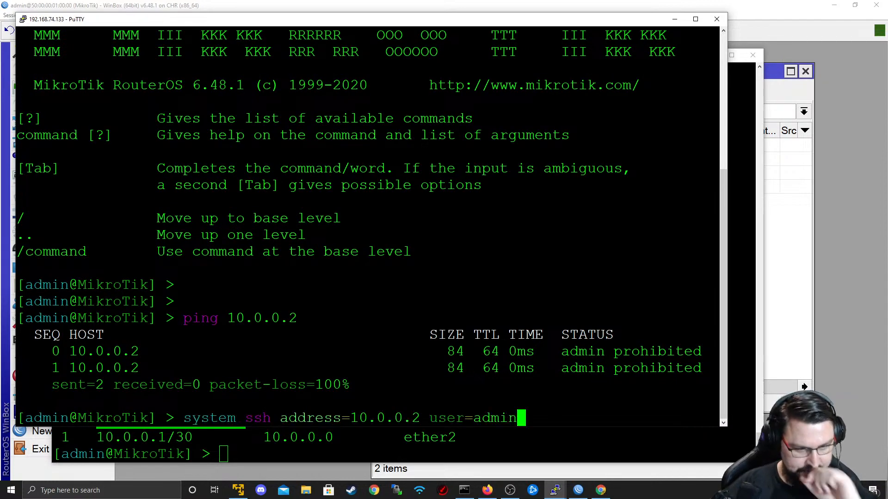
{"action": "key", "text": "Return"}
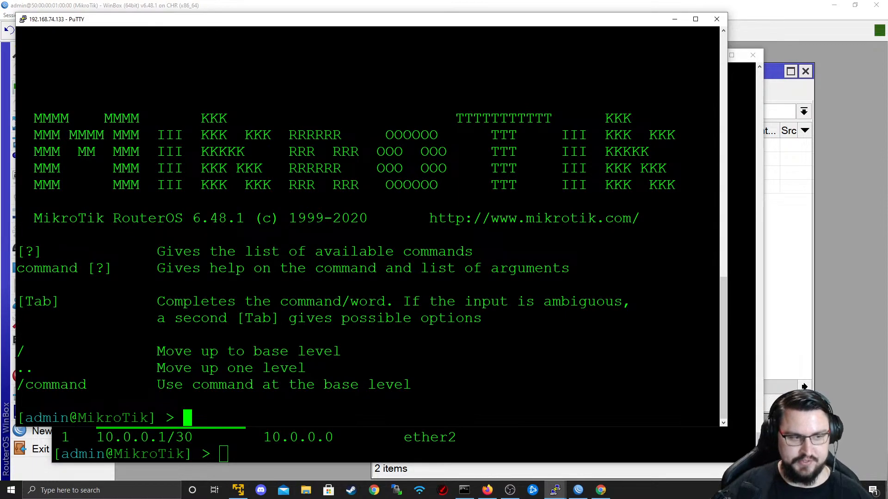
{"action": "key", "text": "Return"}
{"action": "key", "text": "Return"}
{"action": "key", "text": "Return"}
- Run 'ip address print' on the connected router and highlight its 192.168.74.131/24 address
{"action": "type", "text": "ip address "}
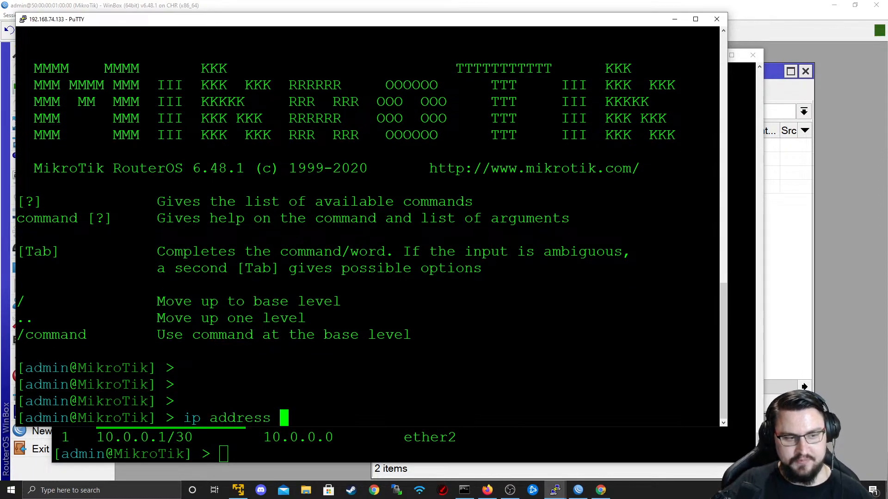
{"action": "type", "text": "print"}
{"action": "key", "text": "Return"}
{"action": "double_click", "coordinate": [130, 384]}
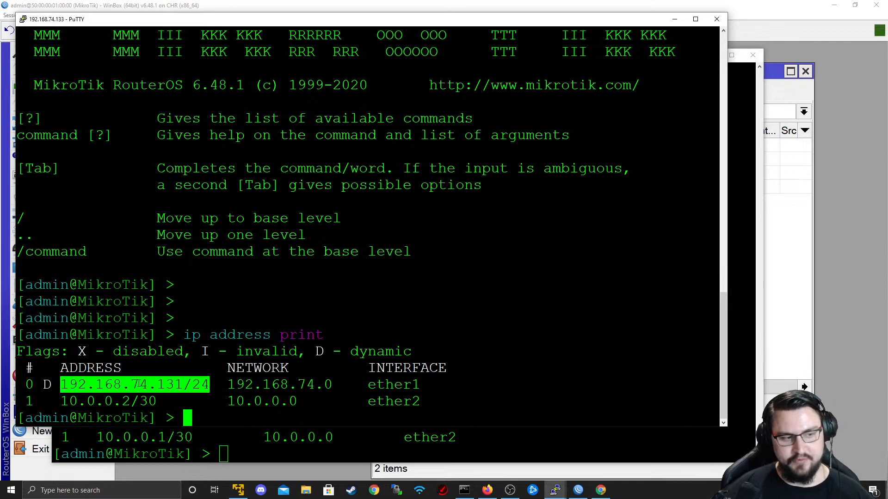
{"action": "double_click", "coordinate": [129, 385]}
{"action": "double_click", "coordinate": [109, 301]}
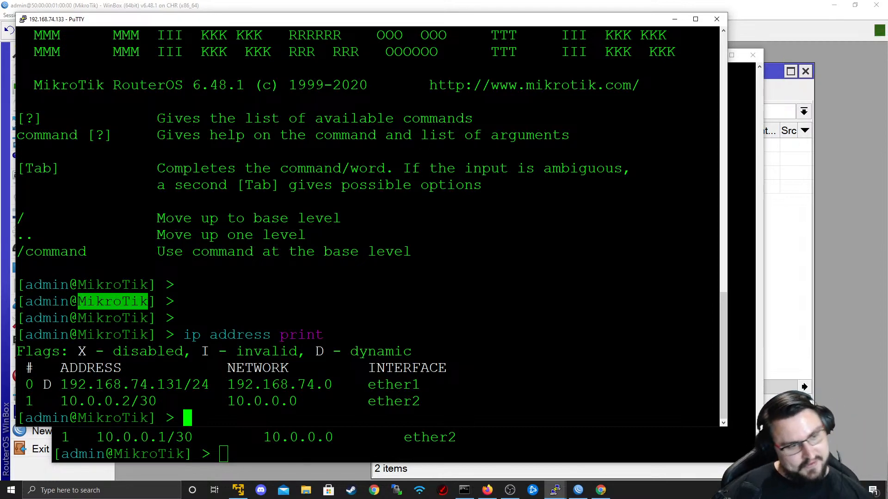
{"action": "key", "text": "Return"}
- Close the PuTTY session and return to WinBox
{"action": "left_click", "coordinate": [716, 19]}
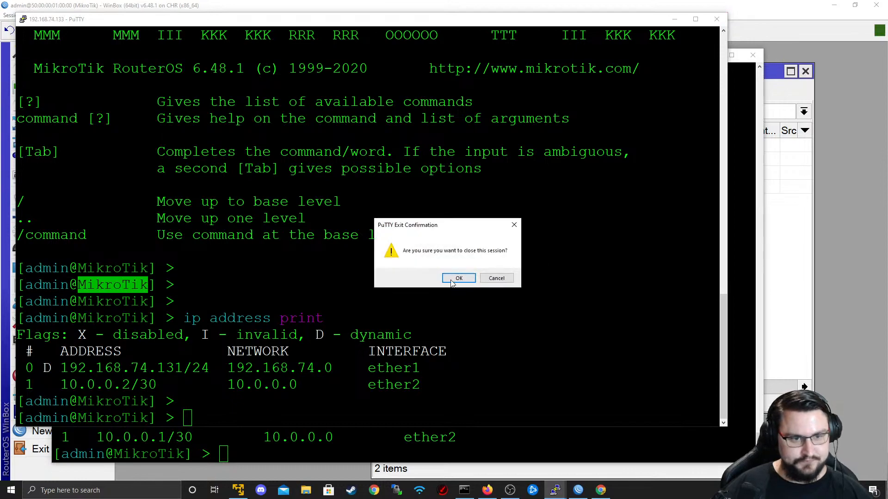
{"action": "left_click", "coordinate": [457, 279]}
{"action": "key", "text": "alt+Tab"}
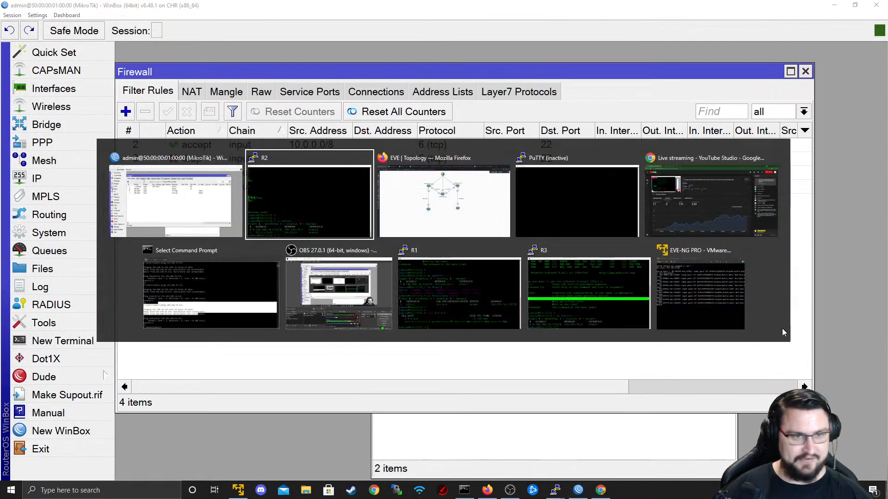
{"action": "left_click", "coordinate": [318, 298]}
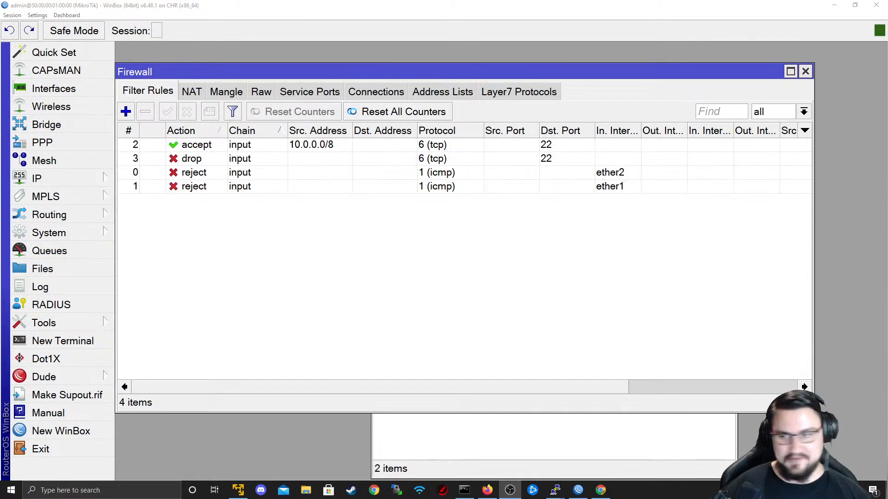
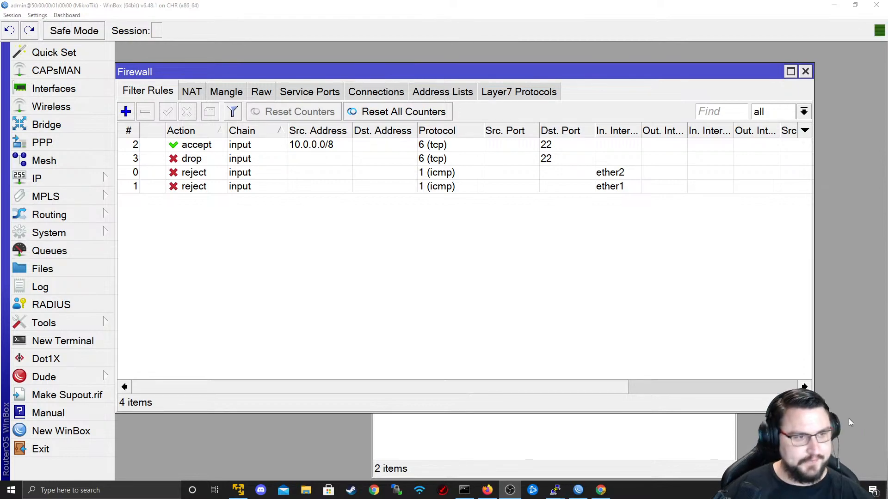
- Review byte and packet counters of the SSH accept, ICMP reject and SSH drop rules
{"action": "left_click", "coordinate": [644, 386]}
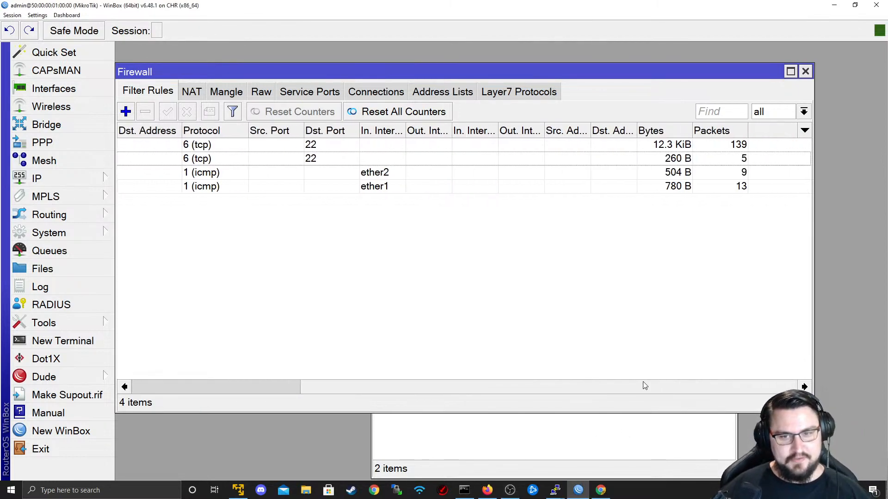
{"action": "left_click", "coordinate": [718, 146]}
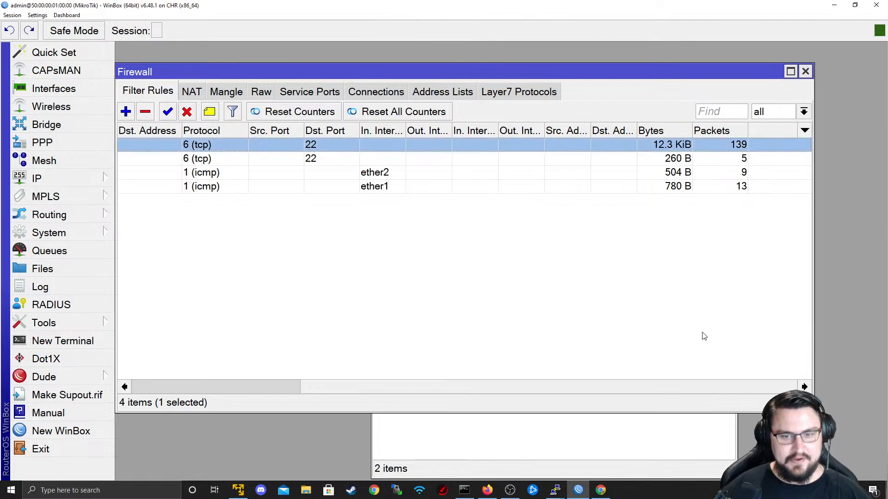
{"action": "left_click_drag", "start_coordinate": [658, 385], "coordinate": [493, 184]}
{"action": "left_click", "coordinate": [492, 185]}
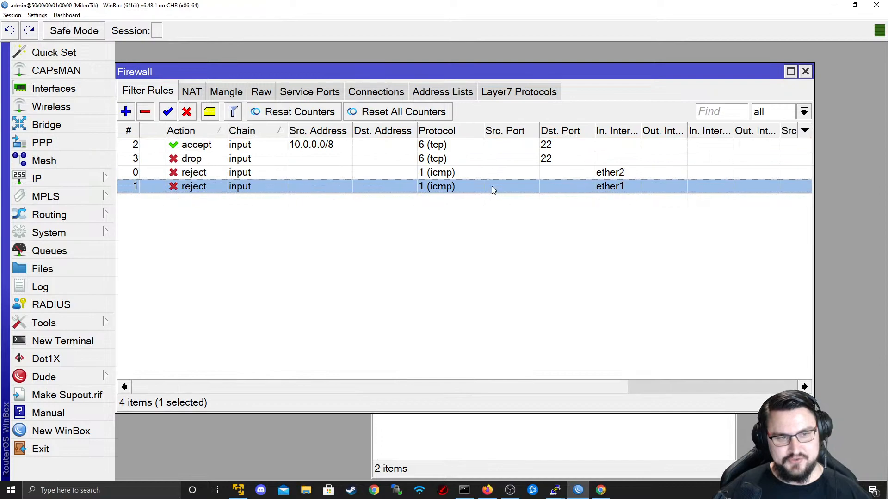
{"action": "left_click", "coordinate": [492, 174]}
{"action": "left_click", "coordinate": [430, 186]}
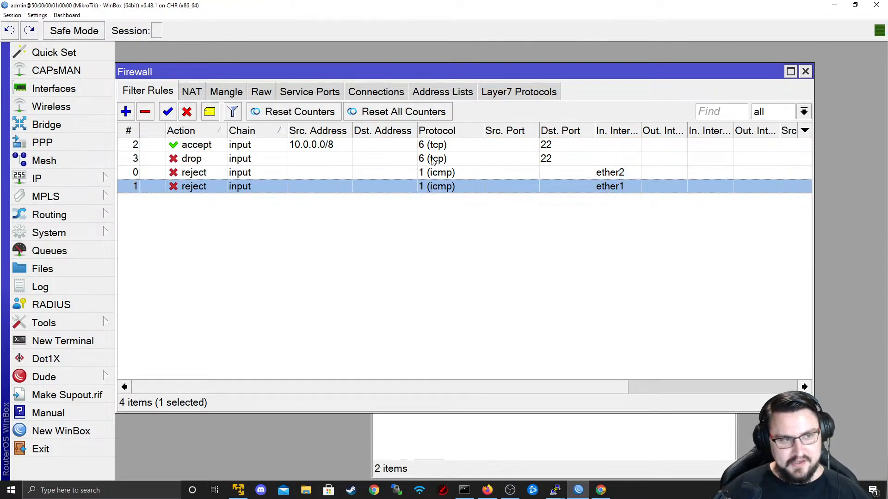
{"action": "left_click", "coordinate": [432, 159]}
{"action": "left_click", "coordinate": [442, 387]}
{"action": "left_click_drag", "start_coordinate": [660, 355], "coordinate": [323, 160]}
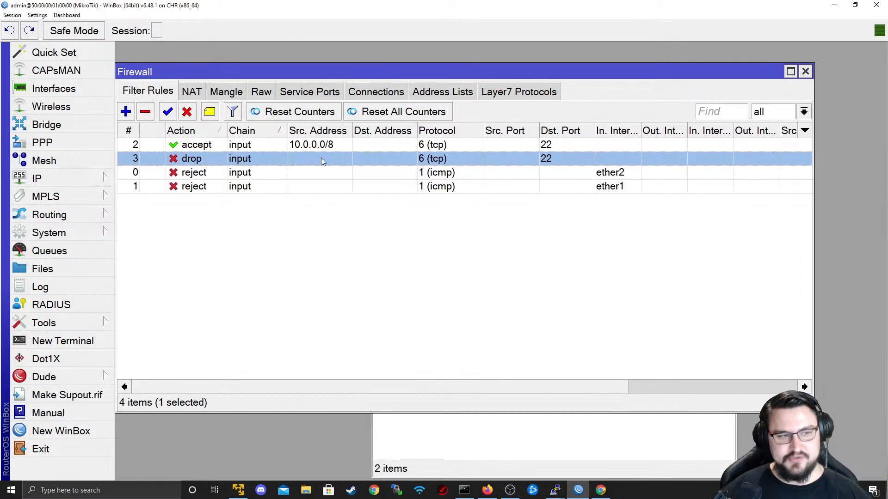
{"action": "left_click", "coordinate": [369, 146]}
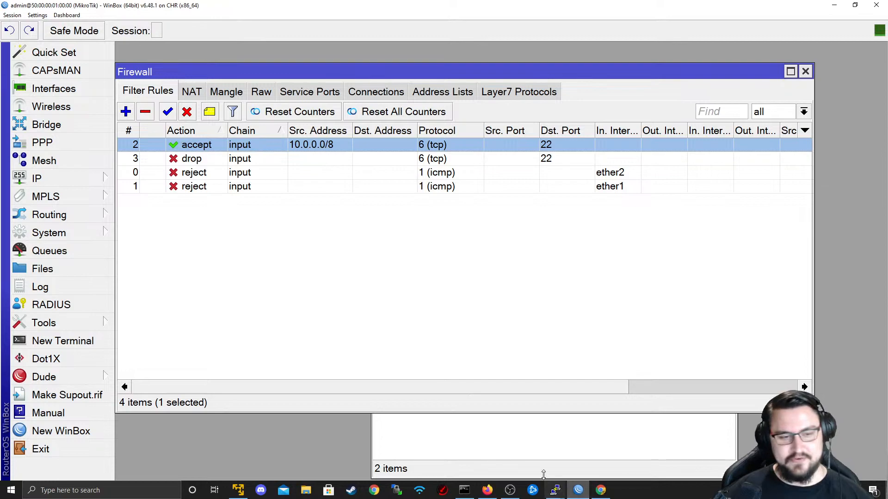
{"action": "left_click_drag", "start_coordinate": [534, 389], "coordinate": [472, 376]}
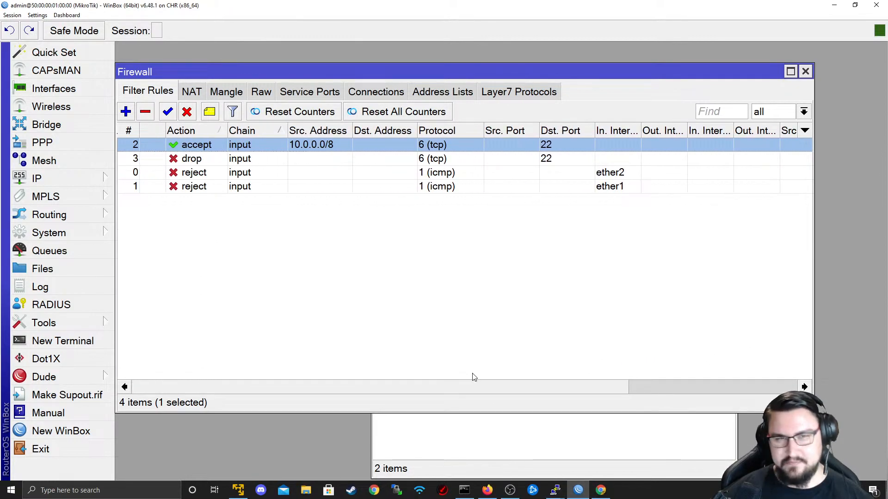
- Start a new firewall rule, look over its General, Advanced and Extra tabs, then cancel it
{"action": "left_click", "coordinate": [126, 112]}
{"action": "left_click", "coordinate": [356, 69]}
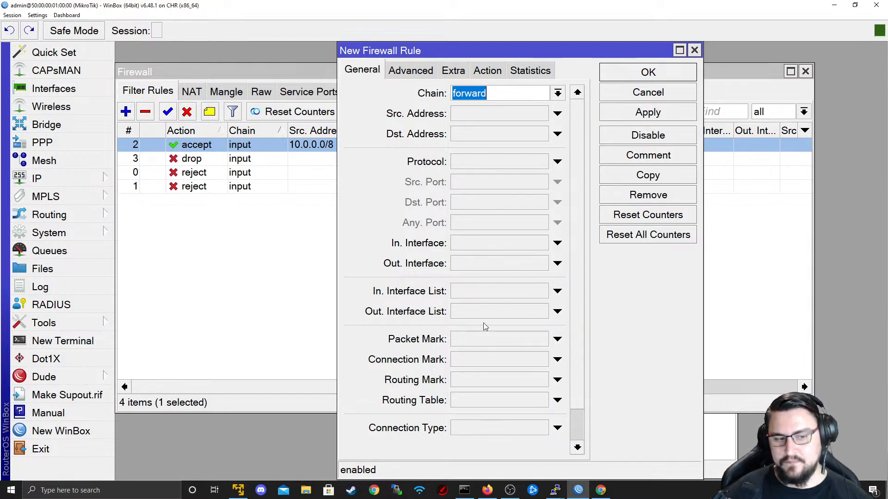
{"action": "scroll", "coordinate": [583, 425], "scroll_direction": "down", "scroll_amount": 1}
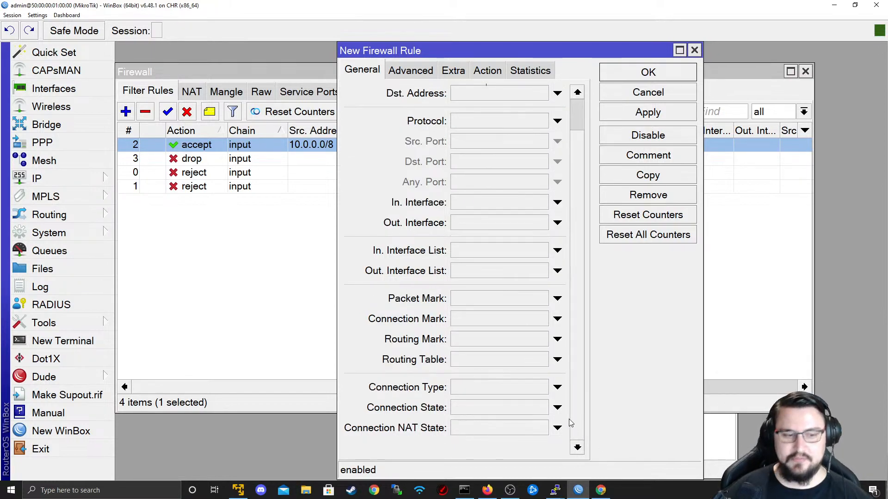
{"action": "left_click", "coordinate": [426, 73]}
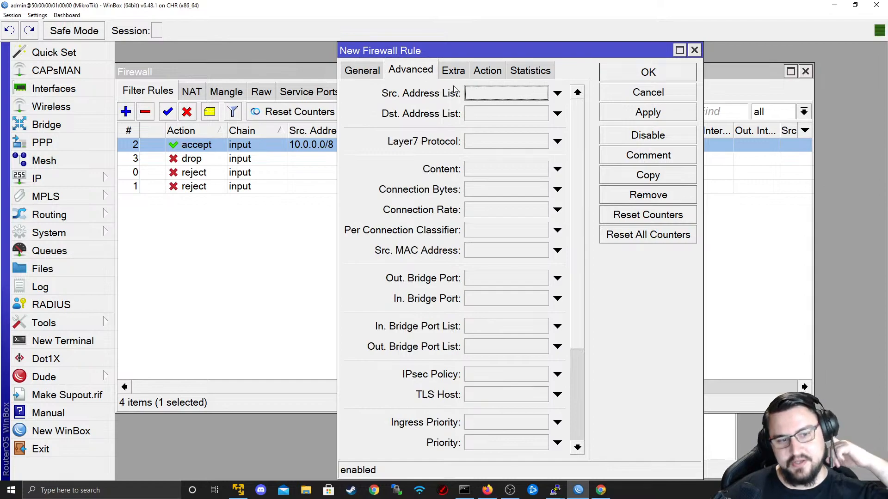
{"action": "left_click", "coordinate": [454, 74]}
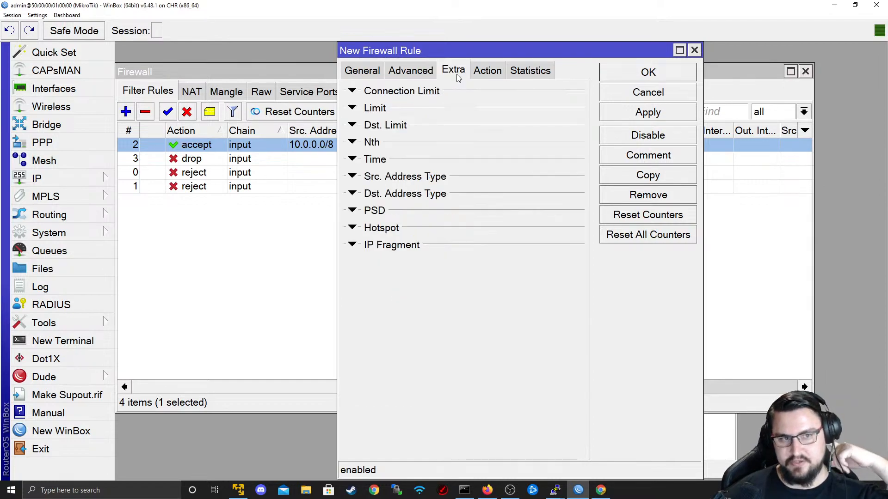
{"action": "left_click", "coordinate": [418, 74]}
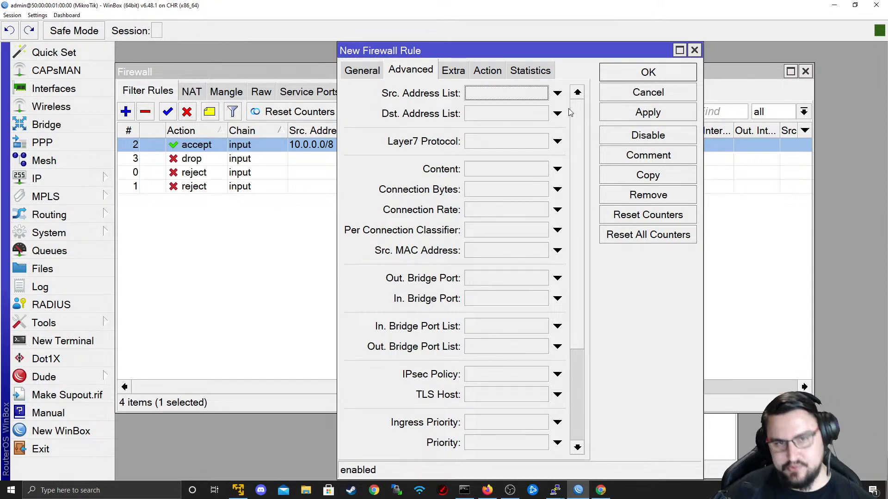
{"action": "left_click", "coordinate": [680, 90]}
- Start a new firewall rule again and set its chain to output
{"action": "left_click", "coordinate": [125, 111]}
{"action": "left_click", "coordinate": [358, 71]}
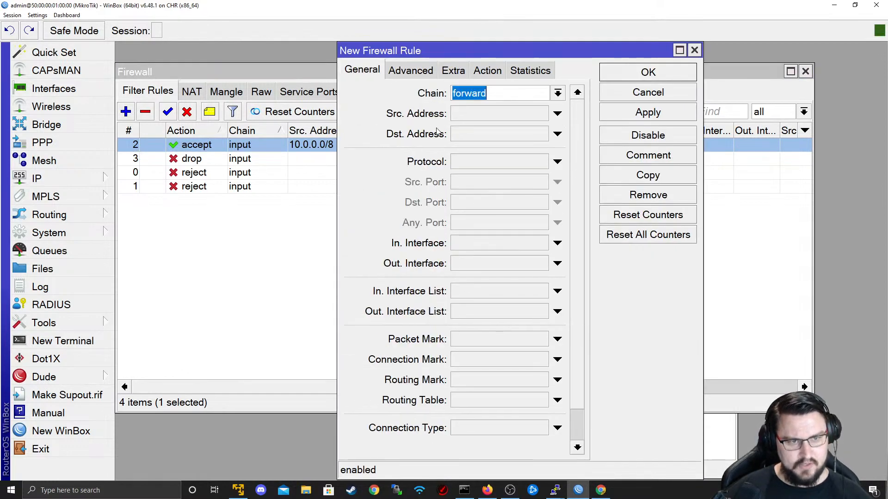
{"action": "left_click", "coordinate": [558, 92]}
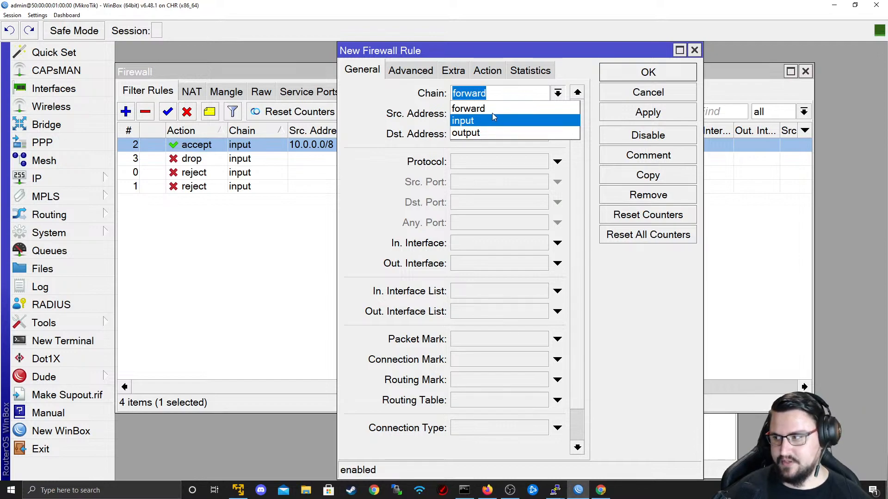
{"action": "left_click", "coordinate": [479, 138]}
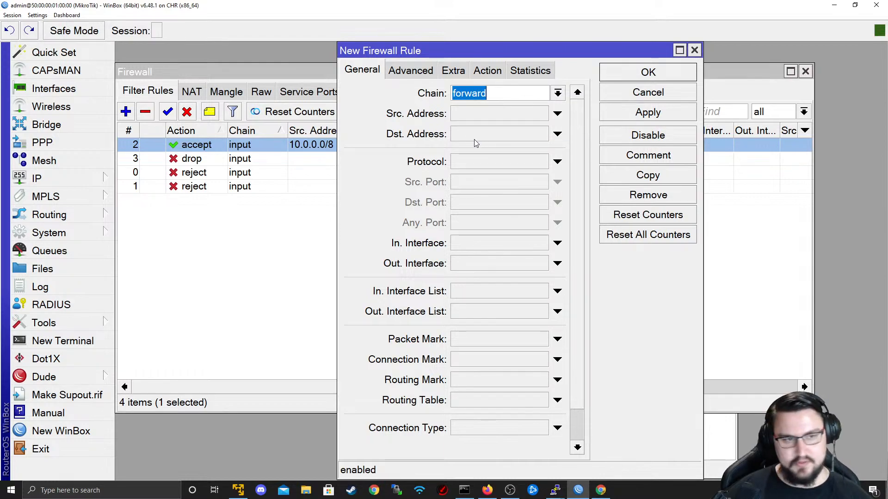
{"action": "left_click", "coordinate": [493, 94]}
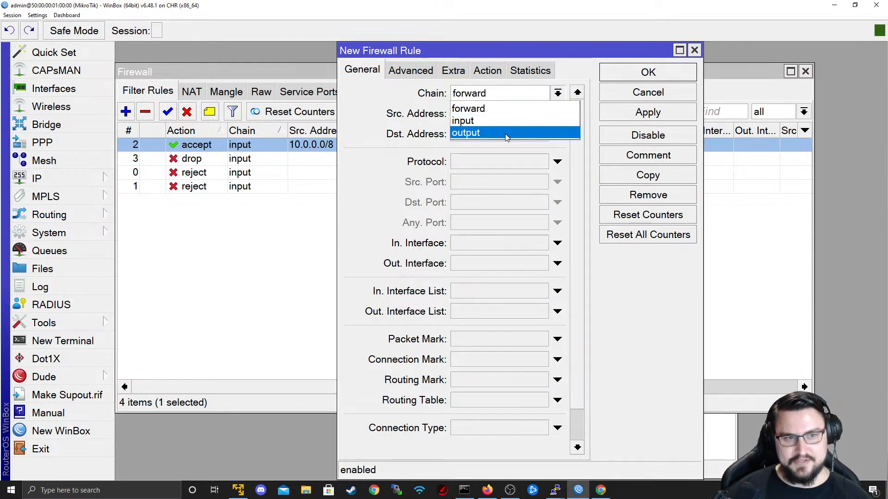
{"action": "left_click", "coordinate": [504, 133]}
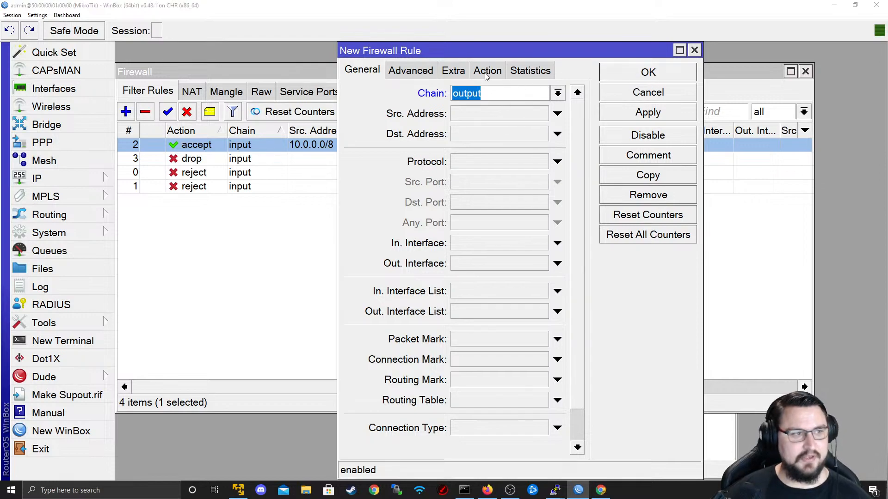
{"action": "key", "text": "alt+Tab"}
{"action": "key", "text": "Tab"}
{"action": "key", "text": "Tab"}
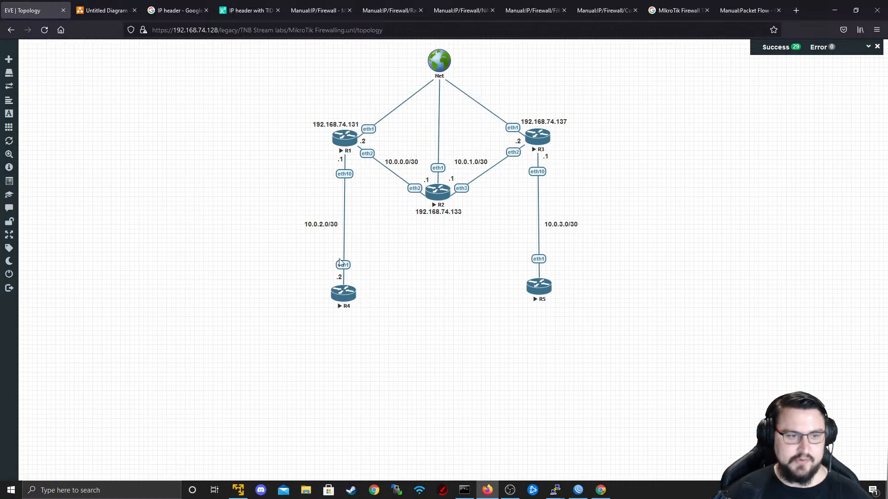
- In a new router terminal, ping 10.0.0.1 and stop it
{"action": "key", "text": "alt+Tab"}
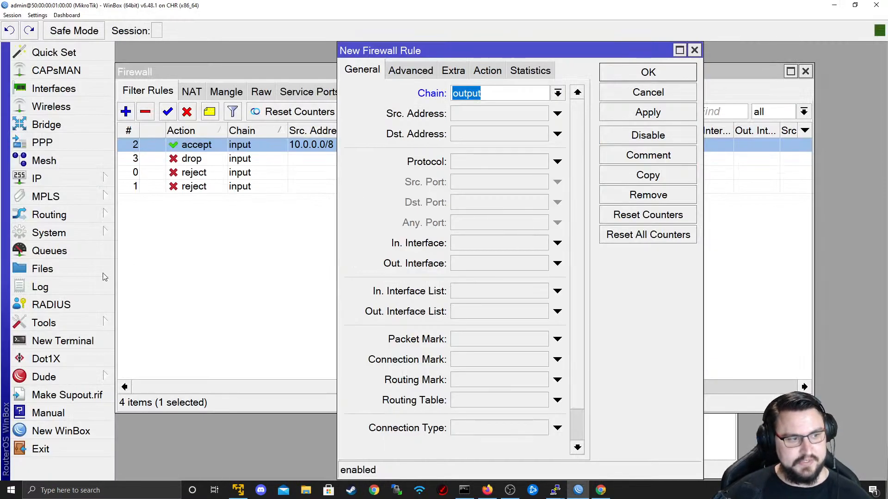
{"action": "left_click", "coordinate": [78, 341]}
{"action": "key", "text": "Return"}
{"action": "key", "text": "Return"}
{"action": "key", "text": "Return"}
{"action": "type", "text": "ping "}
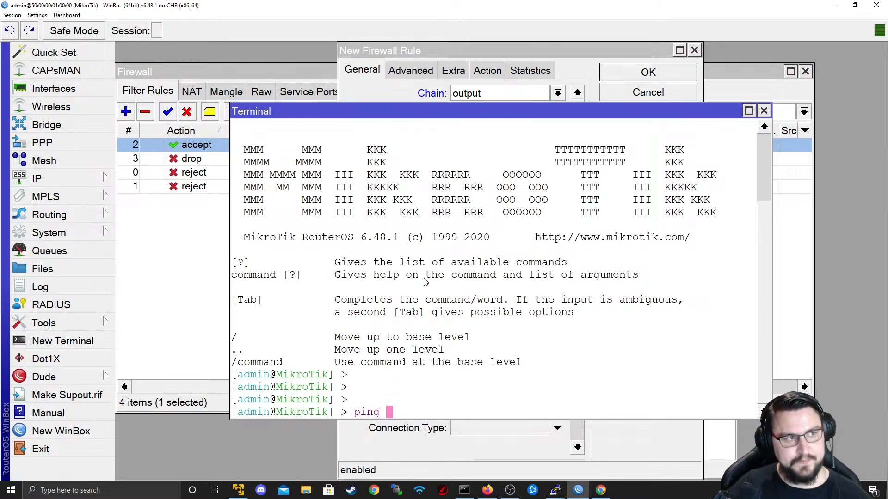
{"action": "type", "text": "10.0."}
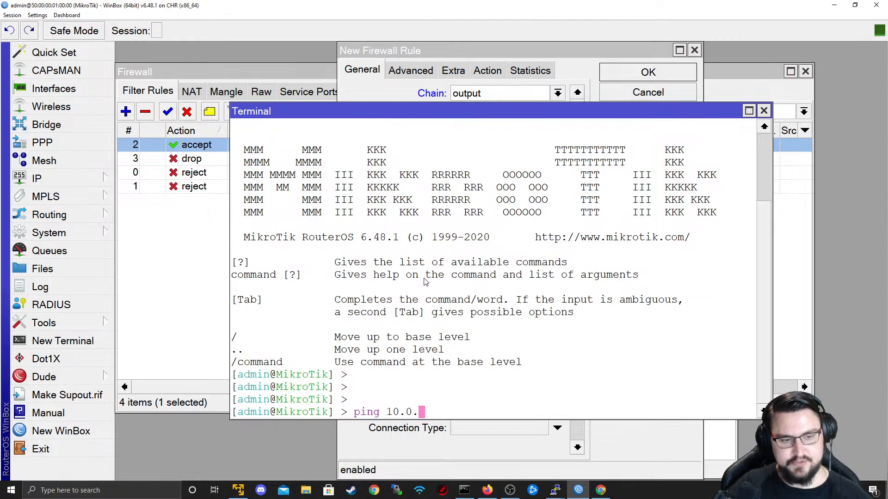
{"action": "type", "text": "0.1"}
{"action": "key", "text": "Return"}
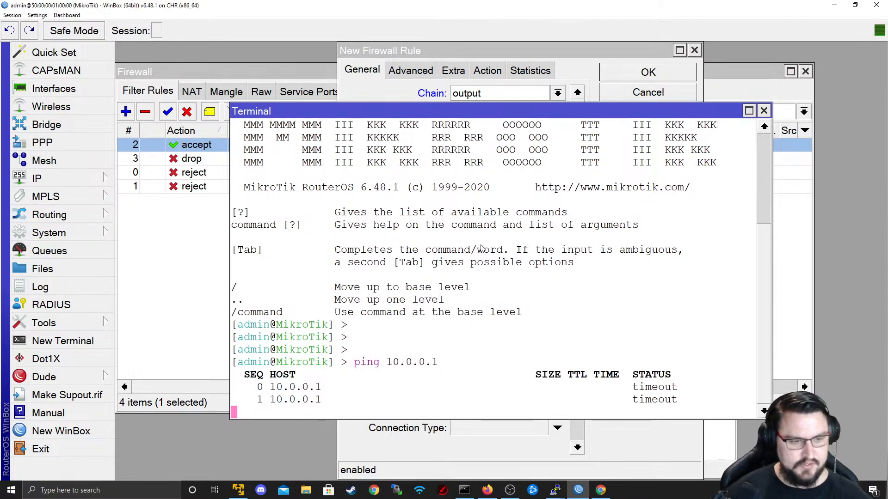
{"action": "key", "text": "ctrl+c"}
- Select the rule rejecting ICMP on ether2 and disable it
{"action": "left_click", "coordinate": [170, 187]}
{"action": "left_click", "coordinate": [235, 173]}
{"action": "left_click", "coordinate": [228, 187]}
{"action": "left_click", "coordinate": [205, 172]}
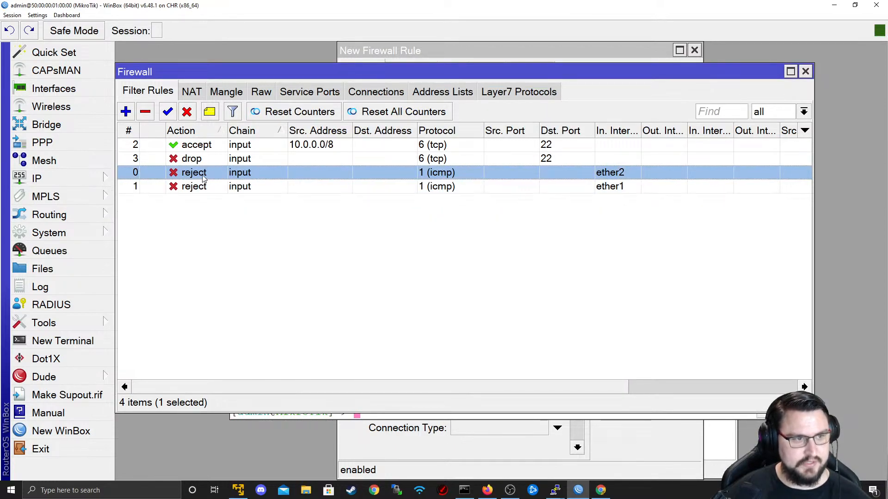
{"action": "key", "text": "alt+Tab"}
{"action": "key", "text": "alt+Tab"}
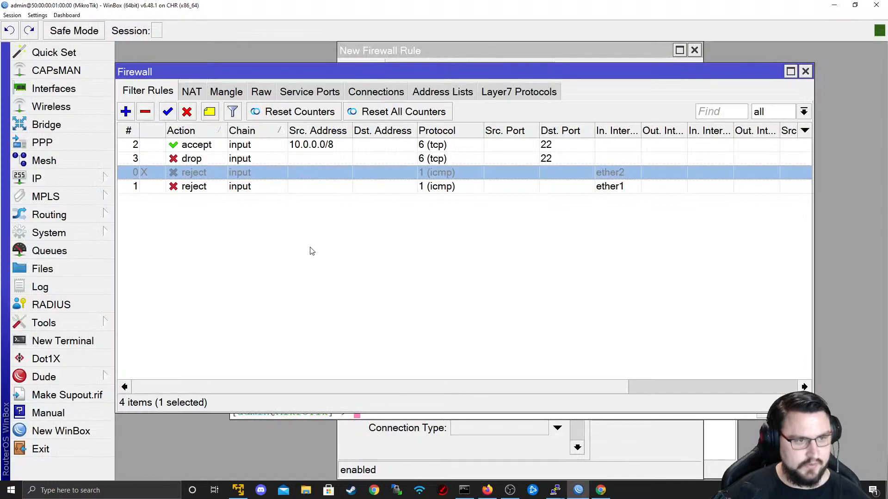
{"action": "left_click", "coordinate": [283, 417]}
- Rerun ping 10.0.0.1 until it reaches 40 sent, 40 received, 0% loss
{"action": "key", "text": "Up"}
{"action": "key", "text": "Return"}
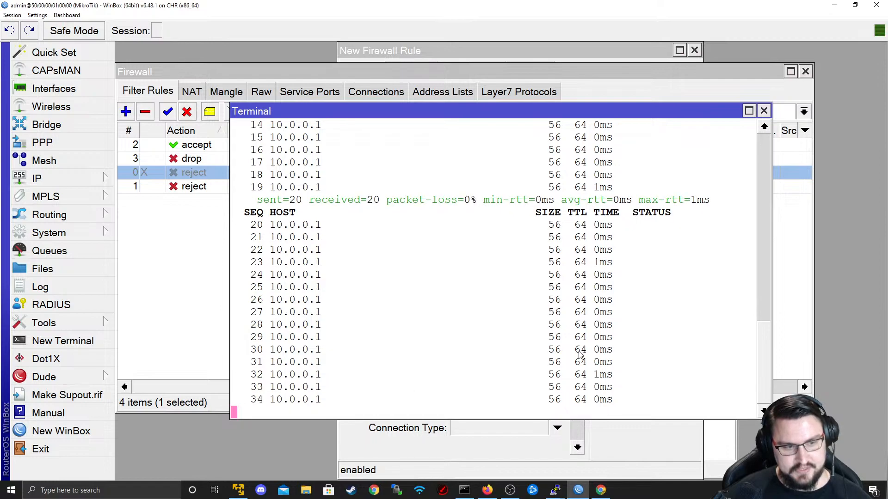
{"action": "left_click_drag", "start_coordinate": [694, 118], "coordinate": [746, 100]}
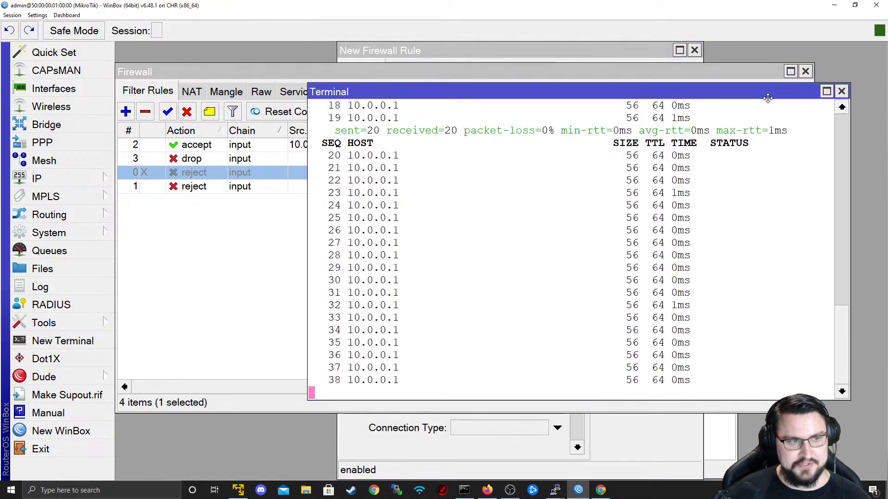
- Create a new output-chain rule matching protocol icmp with out interface ether2
{"action": "left_click", "coordinate": [129, 112]}
{"action": "left_click", "coordinate": [370, 71]}
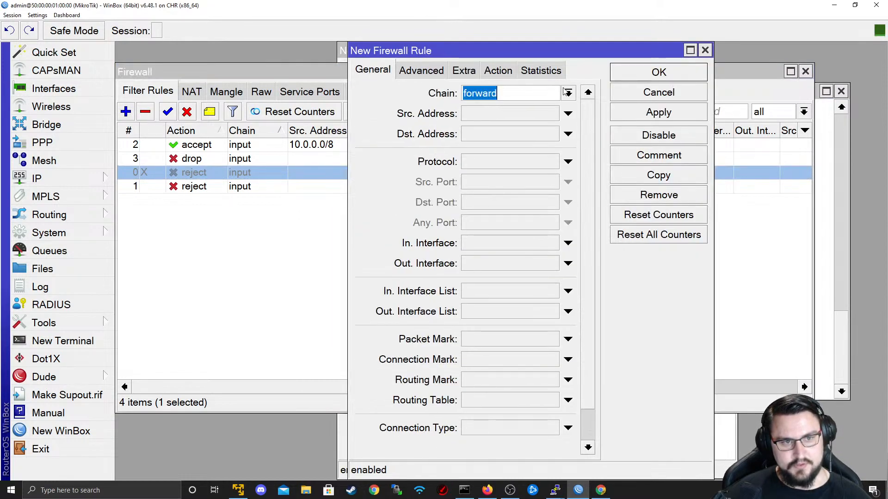
{"action": "left_click", "coordinate": [568, 93]}
{"action": "left_click", "coordinate": [512, 133]}
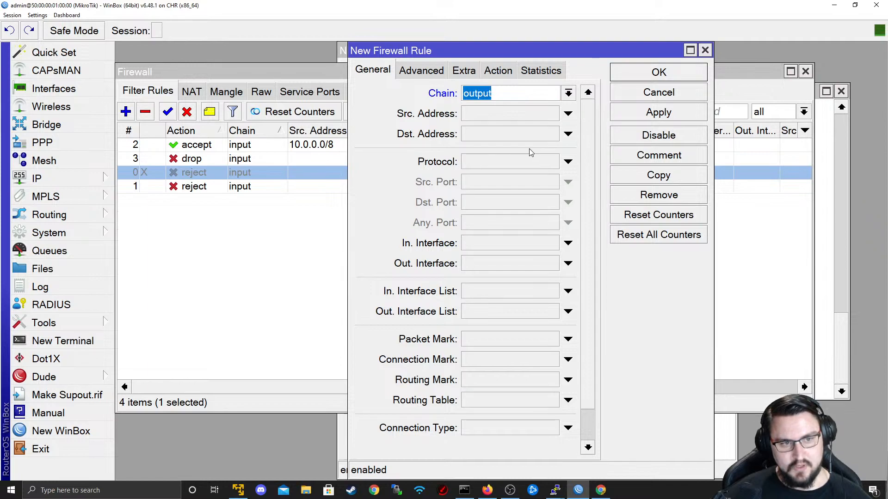
{"action": "left_click", "coordinate": [530, 162]}
{"action": "left_click", "coordinate": [551, 161]}
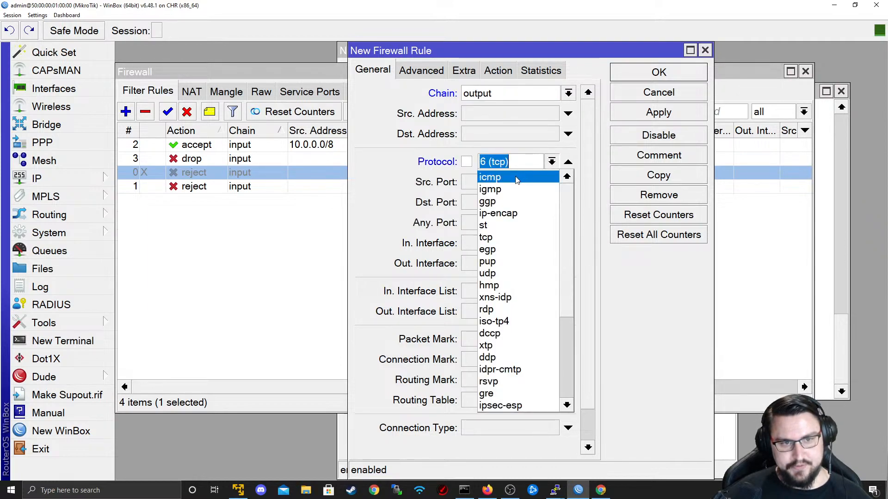
{"action": "left_click", "coordinate": [490, 178]}
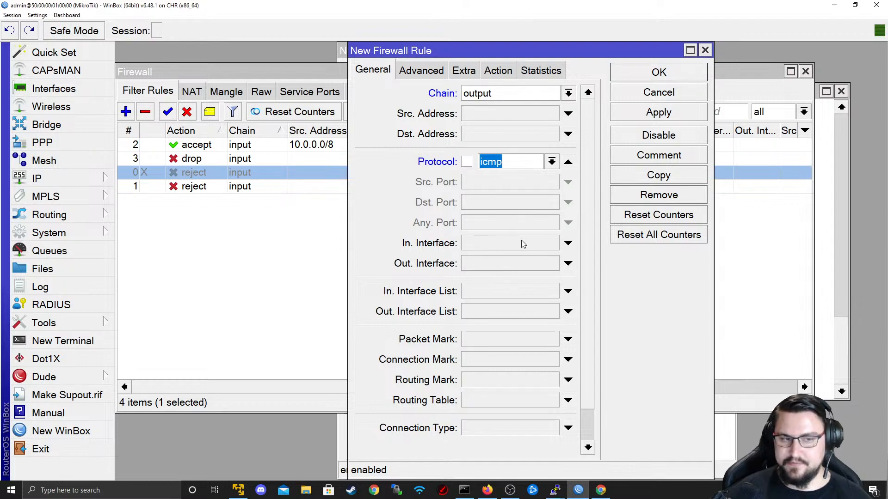
{"action": "left_click", "coordinate": [534, 267]}
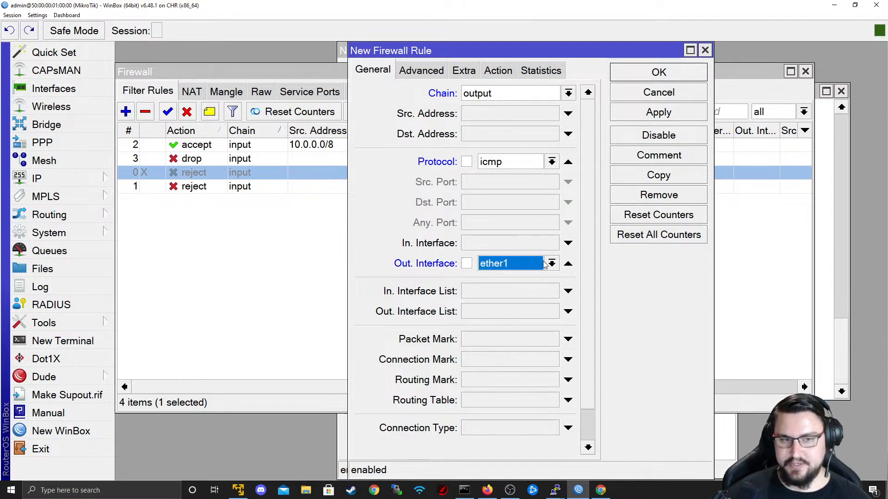
{"action": "left_click", "coordinate": [551, 263]}
{"action": "left_click", "coordinate": [532, 339]}
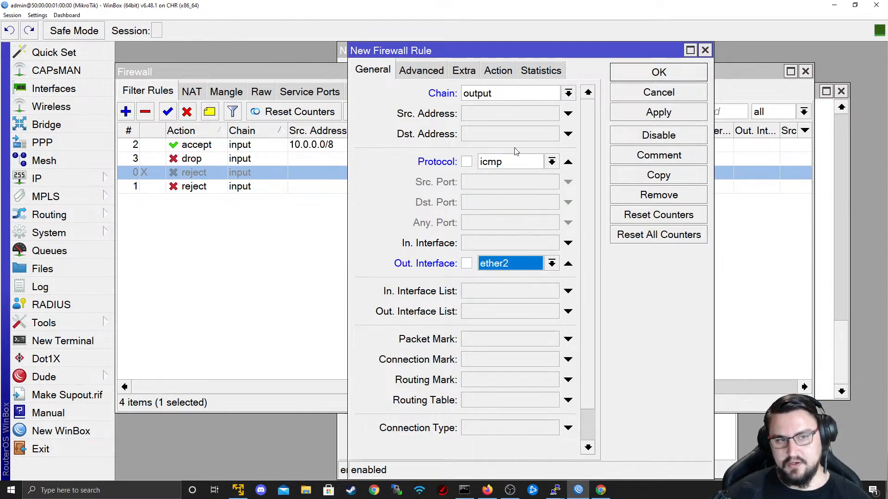
- Set the rule's action to fasttrack connection and apply it
{"action": "left_click", "coordinate": [494, 77]}
{"action": "left_click", "coordinate": [496, 97]}
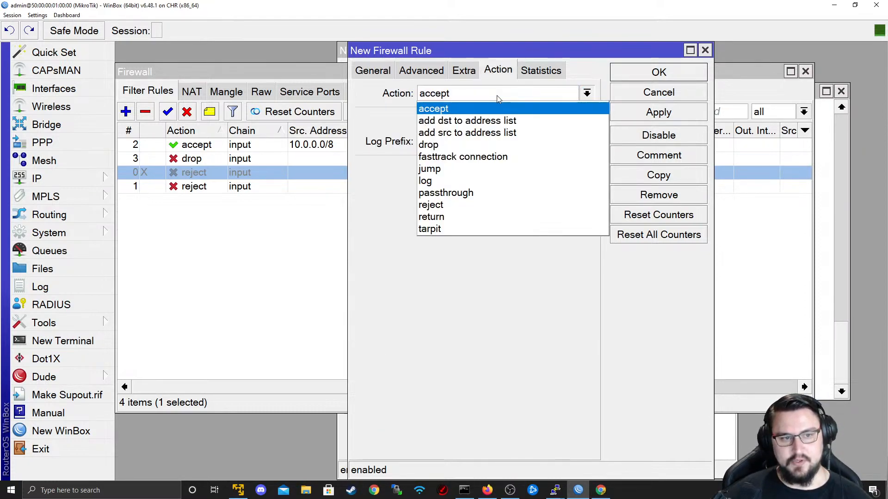
{"action": "left_click", "coordinate": [486, 154]}
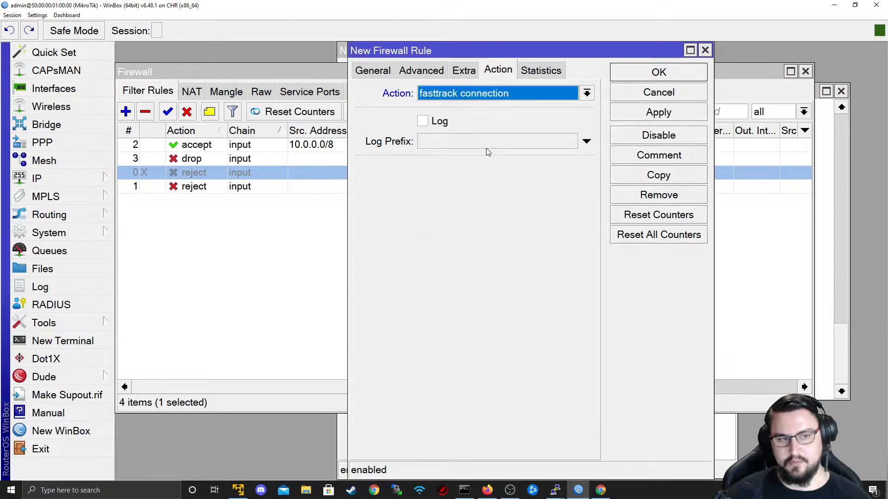
{"action": "left_click", "coordinate": [659, 112]}
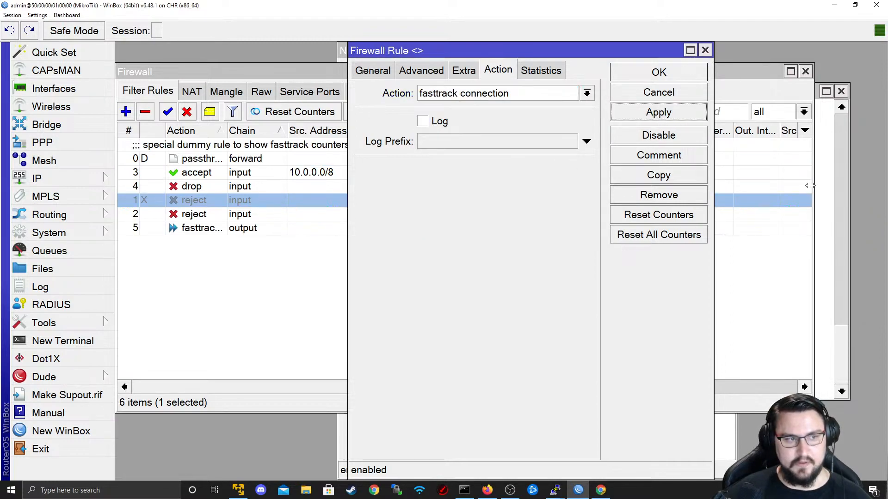
{"action": "left_click", "coordinate": [831, 181]}
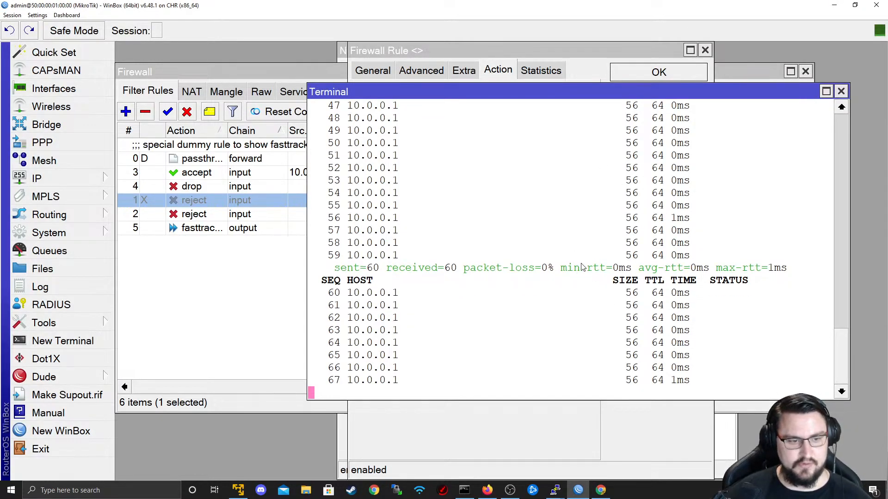
- Restart the ping to 10.0.0.1, then stop it
{"action": "key", "text": "ctrl+c"}
{"action": "key", "text": "Up"}
{"action": "key", "text": "Return"}
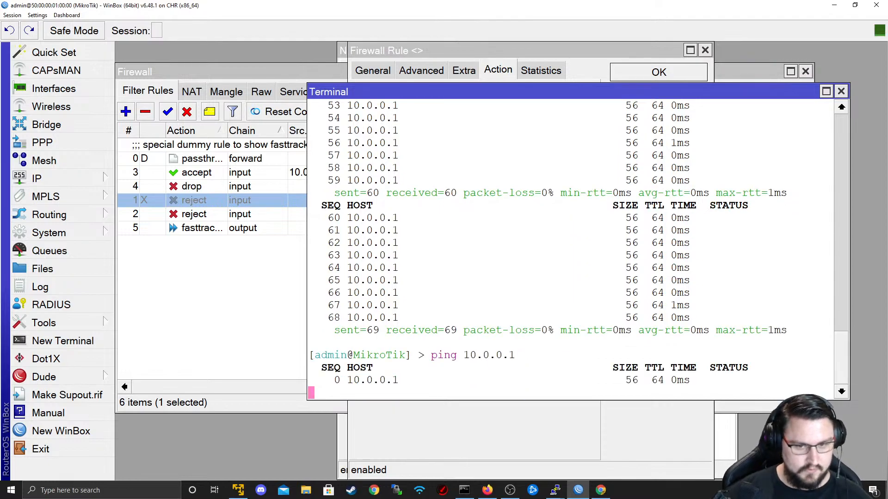
{"action": "key", "text": "ctrl+c"}
- Change rule 5's action from fasttrack connection to drop and save it
{"action": "left_click", "coordinate": [254, 247]}
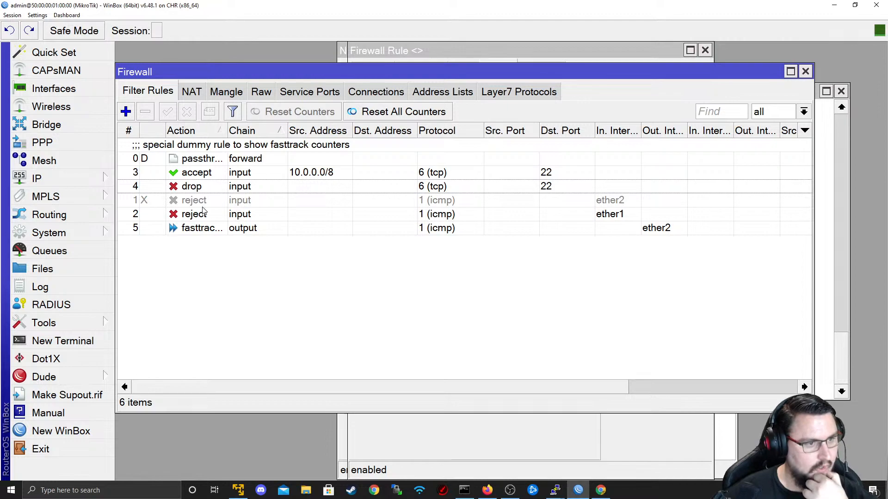
{"action": "double_click", "coordinate": [209, 229]}
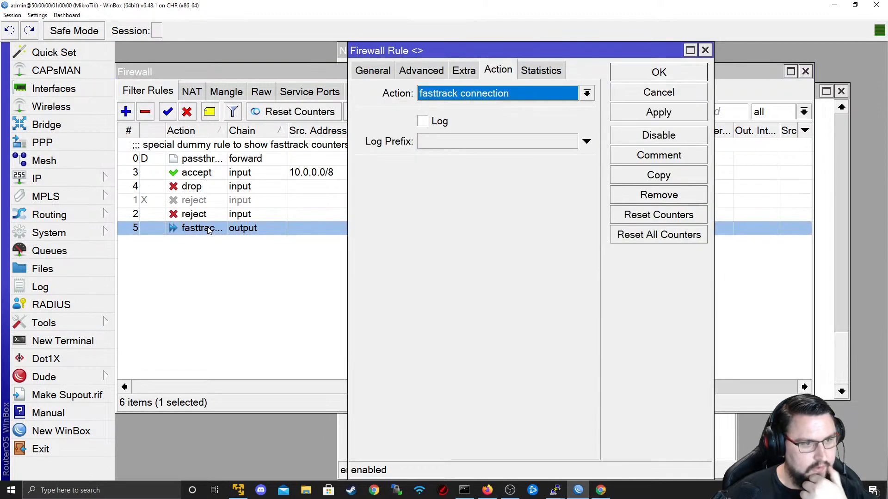
{"action": "left_click", "coordinate": [441, 99]}
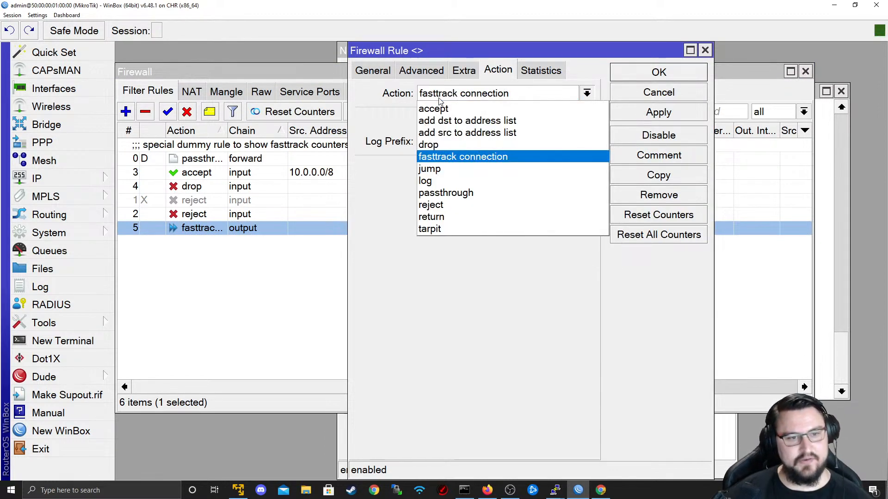
{"action": "left_click", "coordinate": [428, 145]}
{"action": "left_click", "coordinate": [622, 116]}
{"action": "left_click", "coordinate": [628, 75]}
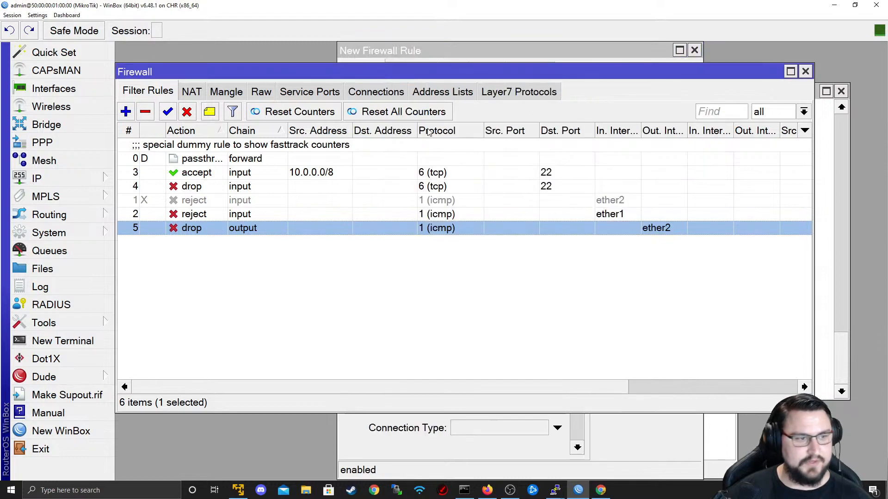
- Try deleting the dummy fasttrack counters rule, dismiss the error, and reselect rule 5
{"action": "left_click", "coordinate": [190, 157]}
{"action": "left_click", "coordinate": [145, 111]}
{"action": "left_click", "coordinate": [566, 262]}
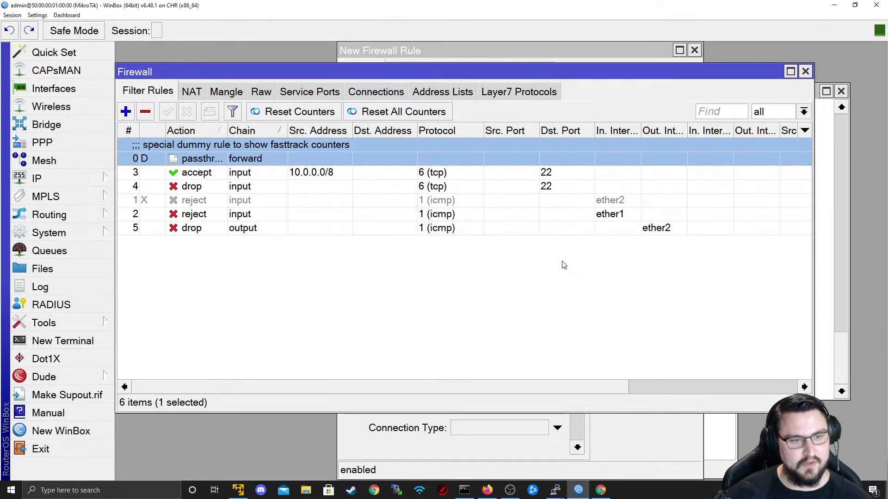
{"action": "left_click", "coordinate": [303, 214]}
{"action": "left_click", "coordinate": [298, 239]}
{"action": "left_click", "coordinate": [289, 227]}
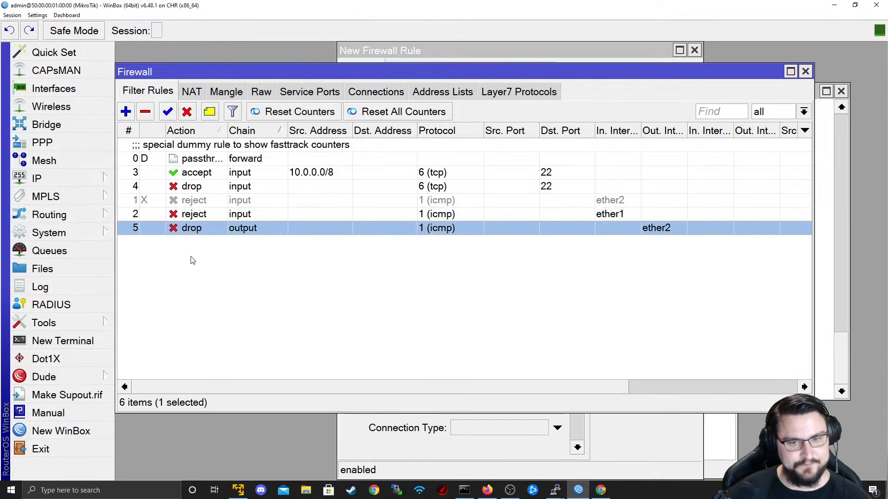
- Rerun ping 10.0.0.1 and confirm 13 sent, 0 received, 100% loss
{"action": "key", "text": "alt+Tab"}
{"action": "key", "text": "alt+Tab"}
{"action": "left_click", "coordinate": [827, 328]}
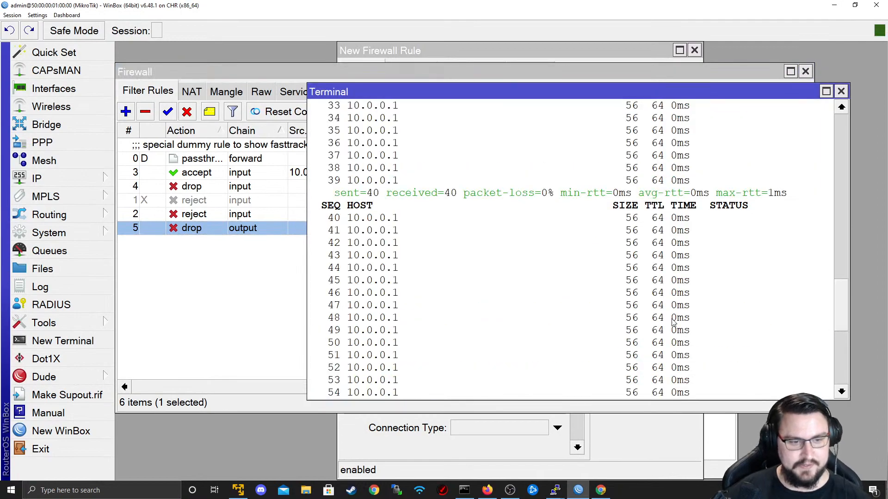
{"action": "scroll", "coordinate": [696, 321], "scroll_direction": "down", "scroll_amount": 6}
{"action": "key", "text": "Return"}
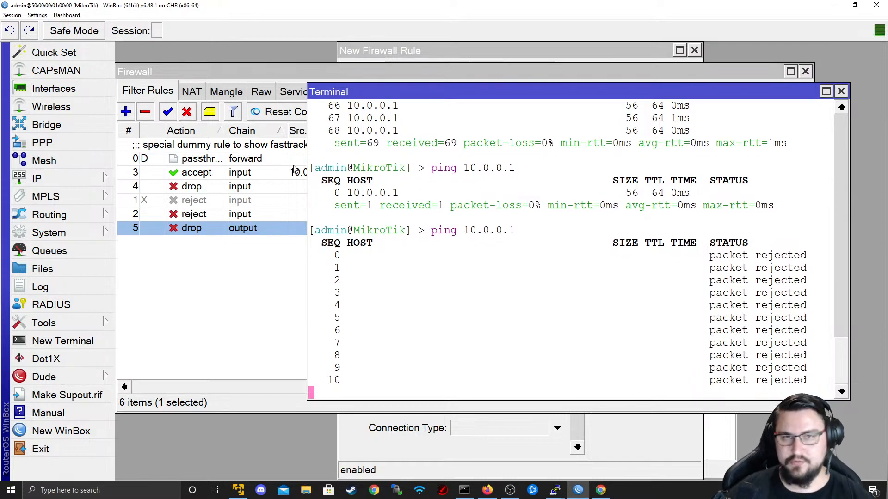
{"action": "key", "text": "ctrl+c"}
- Reopen rule 5's settings from the Firewall Filter Rules list
{"action": "key", "text": "alt+Tab"}
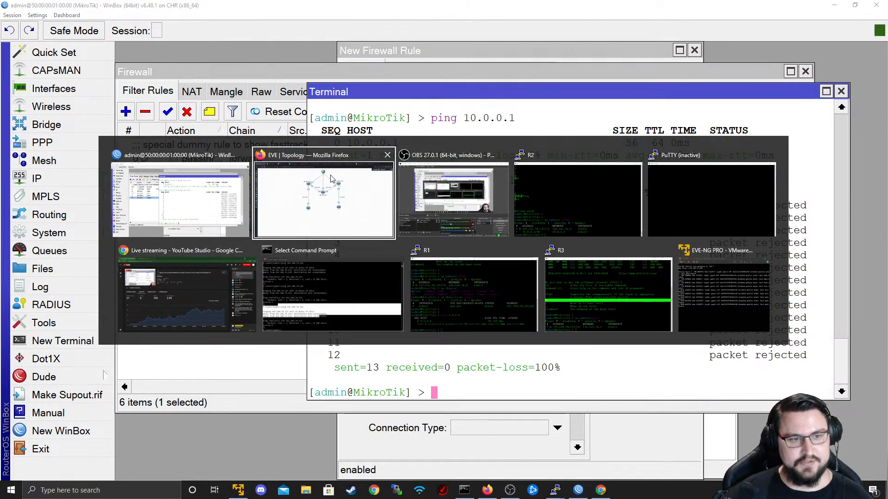
{"action": "key", "text": "alt+Tab"}
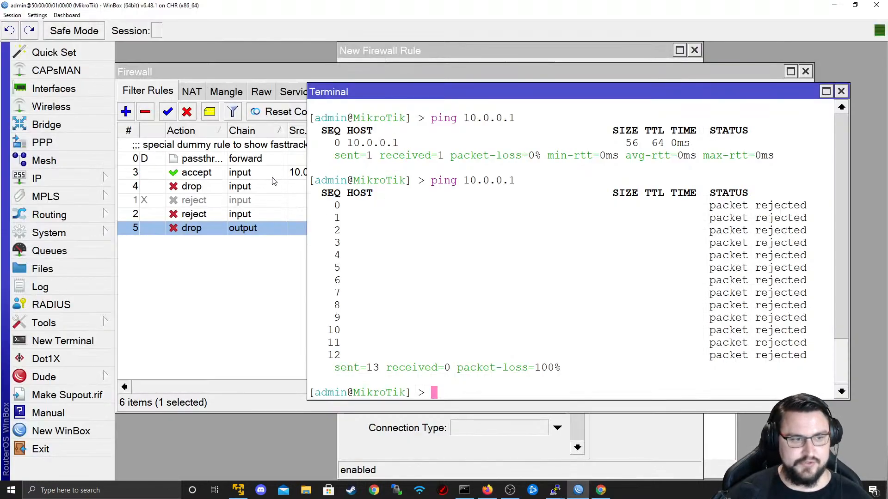
{"action": "left_click", "coordinate": [206, 243]}
{"action": "double_click", "coordinate": [227, 230]}
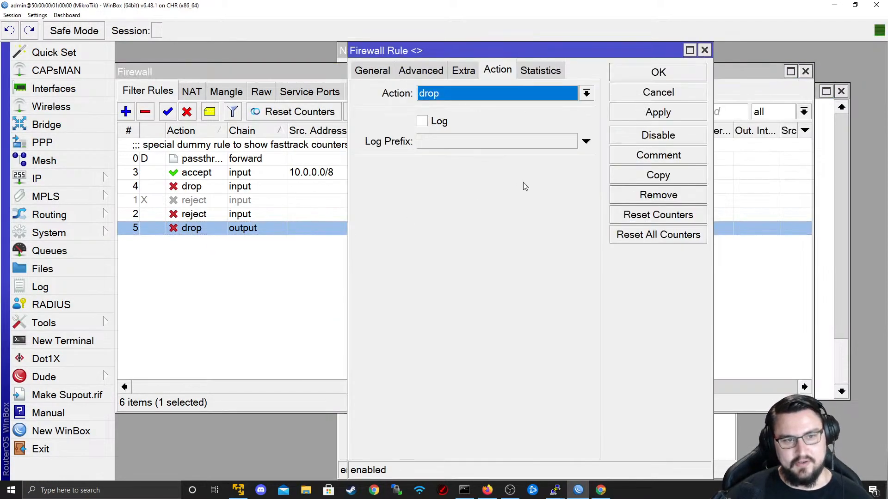
- Change rule 5's protocol from icmp to ospf
{"action": "left_click", "coordinate": [463, 69]}
{"action": "left_click", "coordinate": [405, 73]}
{"action": "left_click", "coordinate": [373, 72]}
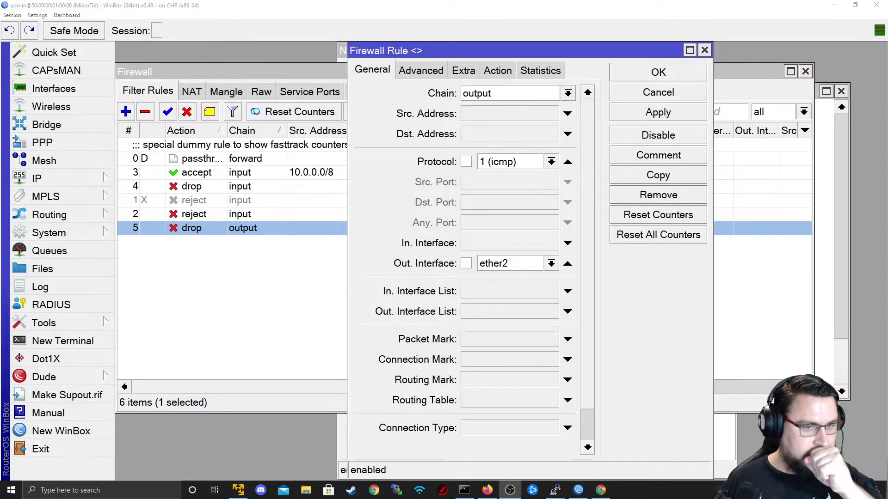
{"action": "left_click", "coordinate": [551, 161]}
{"action": "scroll", "coordinate": [496, 266], "scroll_direction": "down", "scroll_amount": 5}
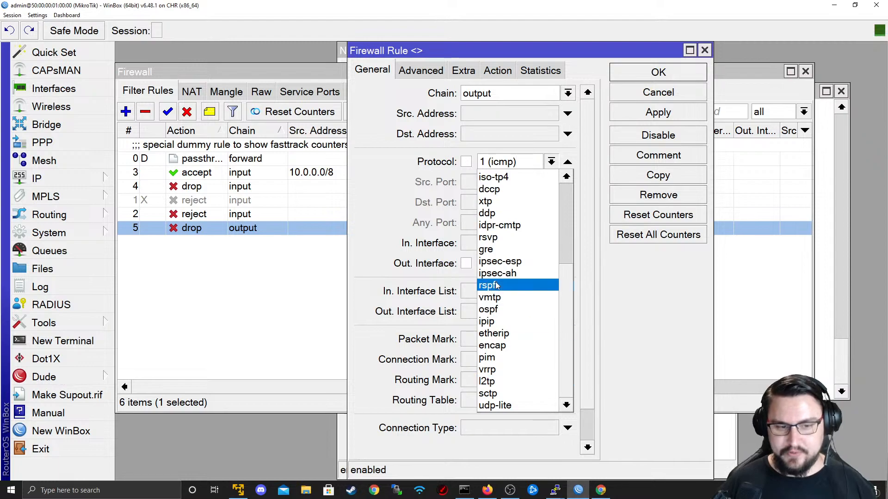
{"action": "scroll", "coordinate": [511, 333], "scroll_direction": "up", "scroll_amount": 3}
{"action": "scroll", "coordinate": [510, 290], "scroll_direction": "up", "scroll_amount": 2}
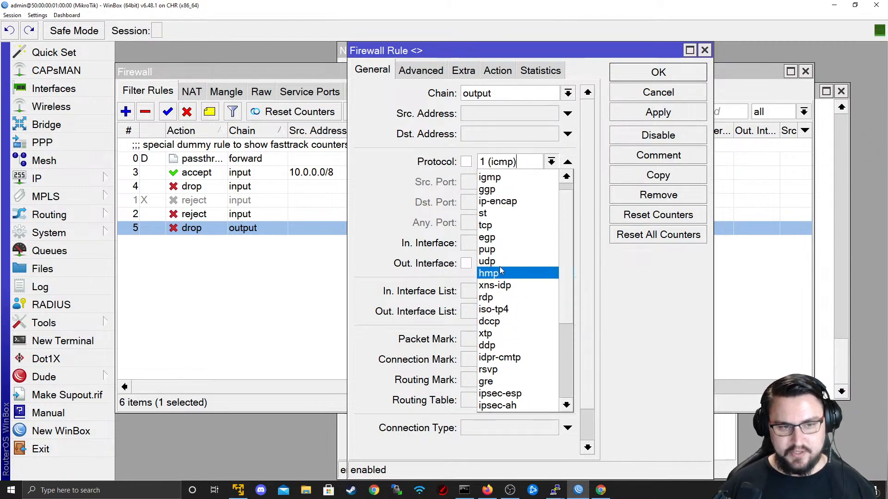
{"action": "scroll", "coordinate": [502, 236], "scroll_direction": "down", "scroll_amount": 3}
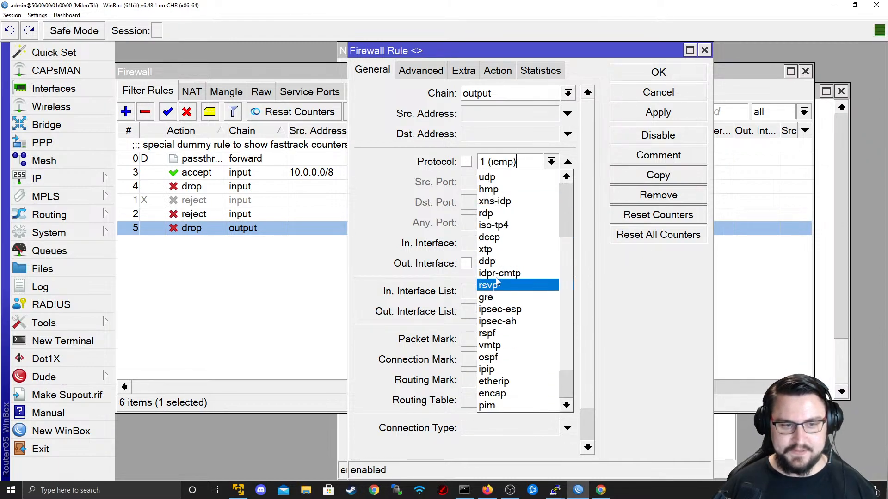
{"action": "scroll", "coordinate": [503, 222], "scroll_direction": "down", "scroll_amount": 2}
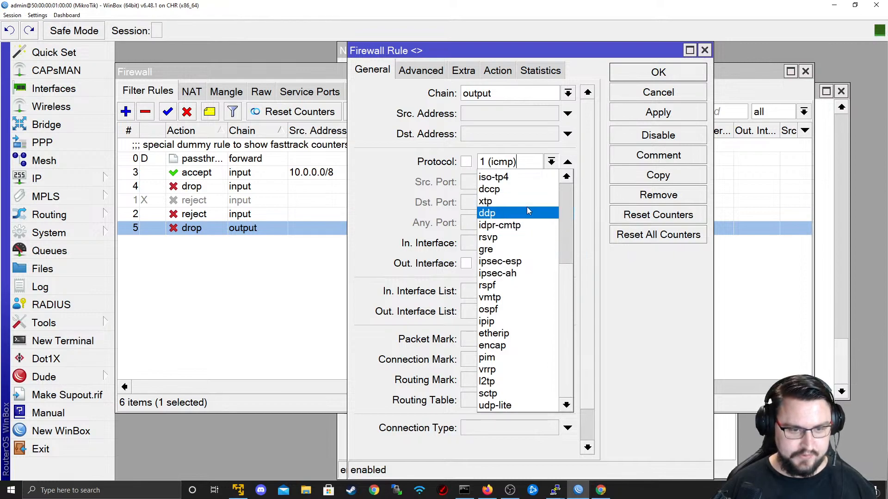
{"action": "scroll", "coordinate": [525, 209], "scroll_direction": "up", "scroll_amount": 4}
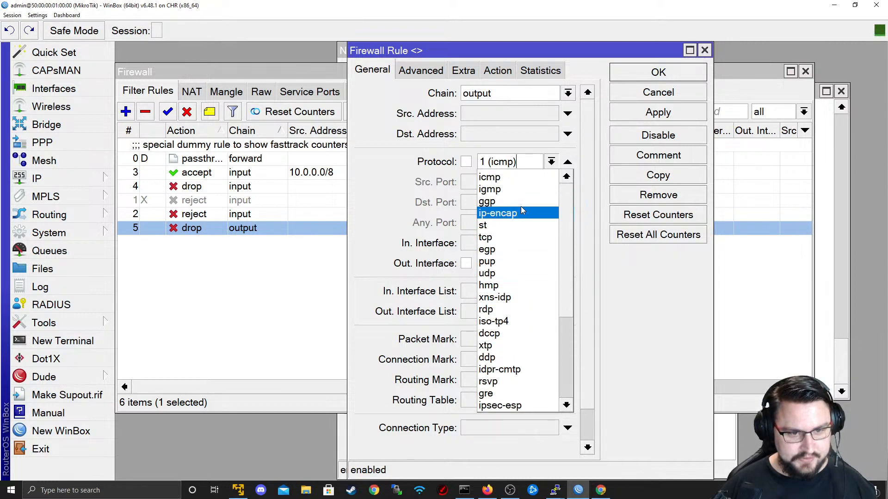
{"action": "scroll", "coordinate": [521, 206], "scroll_direction": "down", "scroll_amount": 3}
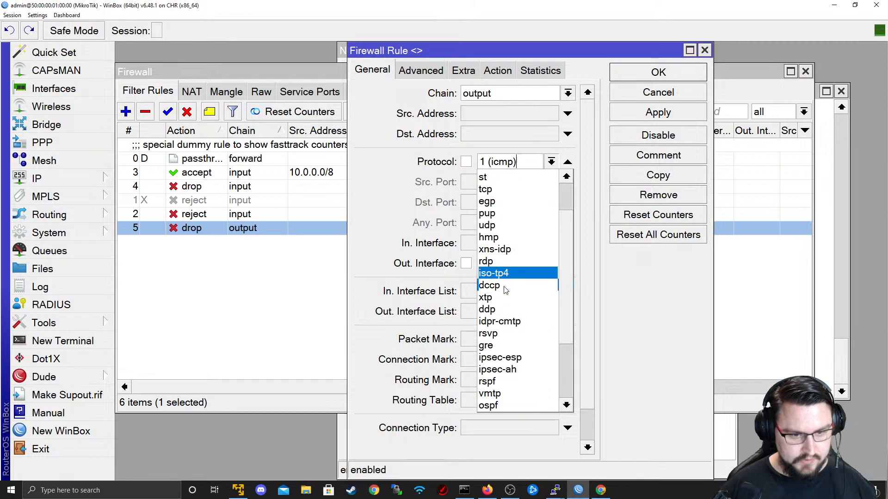
{"action": "scroll", "coordinate": [503, 287], "scroll_direction": "down", "scroll_amount": 1}
{"action": "left_click", "coordinate": [502, 369]}
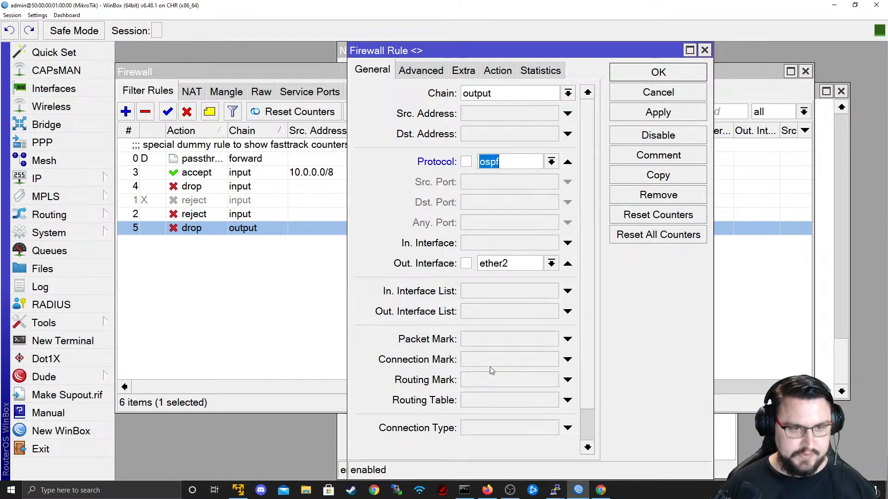
- Confirm the action is still drop, then apply and close the rule
{"action": "left_click", "coordinate": [503, 73]}
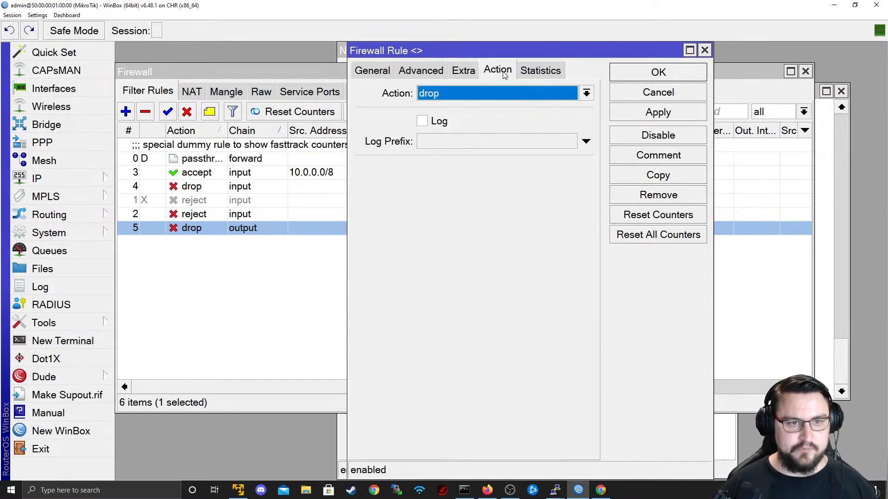
{"action": "left_click", "coordinate": [698, 115]}
{"action": "left_click", "coordinate": [687, 74]}
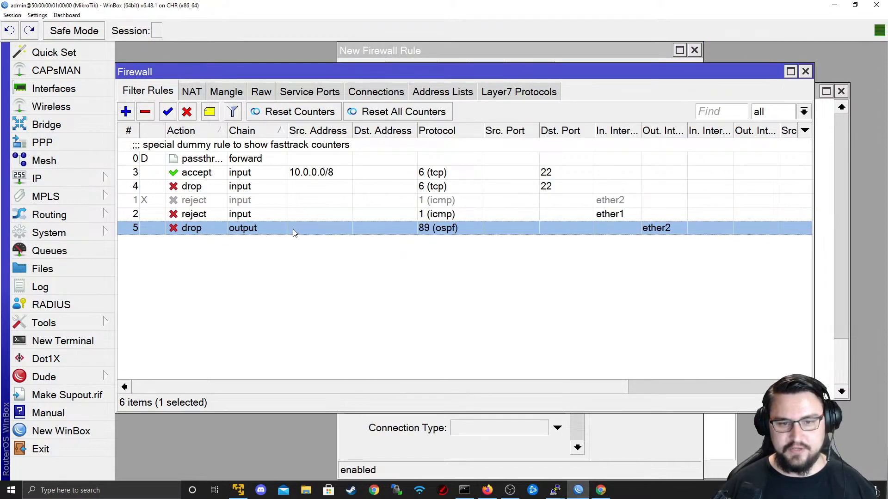
- View the EVE-NG topology of routers R1–R5 in Firefox, then return to WinBox
{"action": "key", "text": "alt+Tab"}
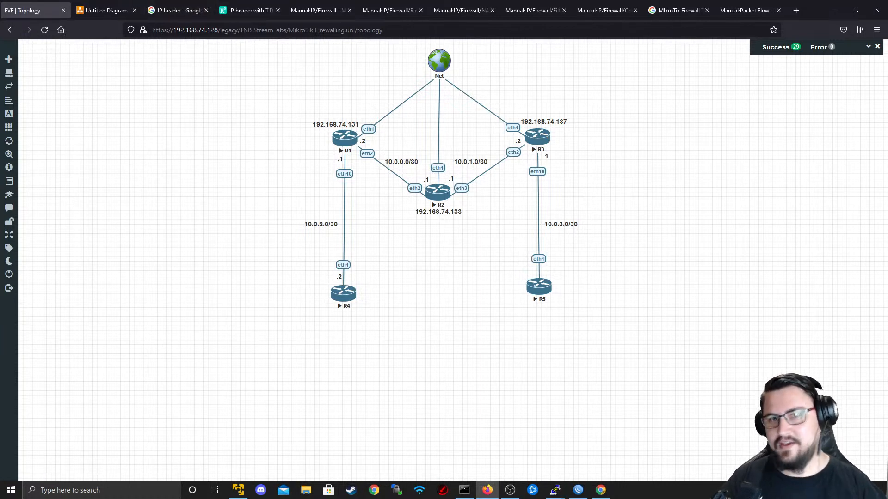
{"action": "key", "text": "alt+Tab"}
{"action": "key", "text": "alt+Tab"}
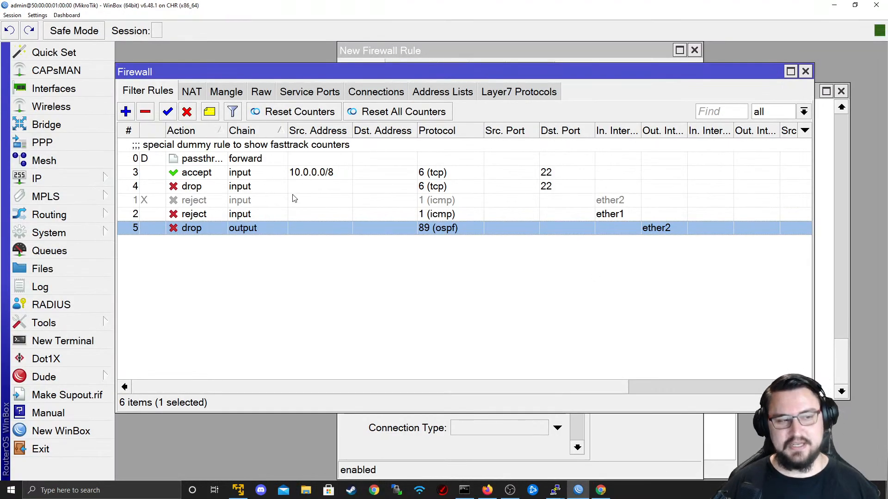
- Start another output-chain rule draft and then cancel it
{"action": "left_click", "coordinate": [252, 216]}
{"action": "left_click", "coordinate": [308, 229]}
{"action": "left_click", "coordinate": [125, 111]}
{"action": "left_click", "coordinate": [372, 70]}
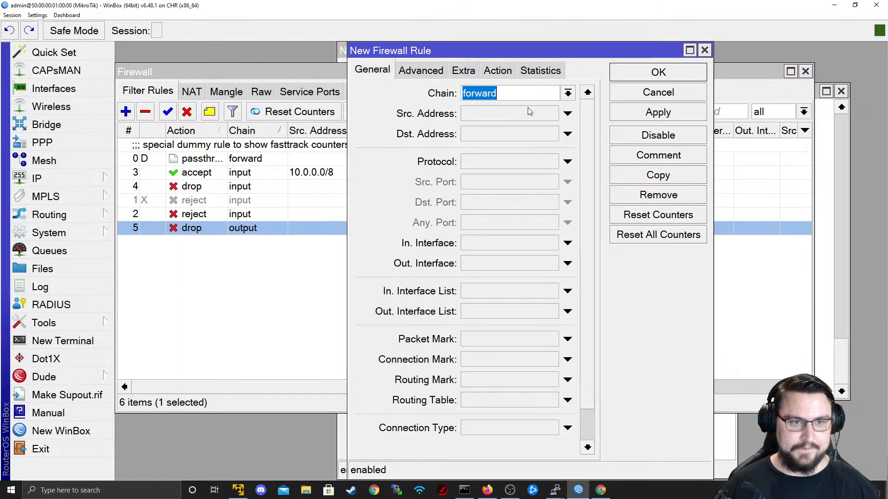
{"action": "left_click", "coordinate": [568, 93]}
{"action": "left_click", "coordinate": [532, 133]}
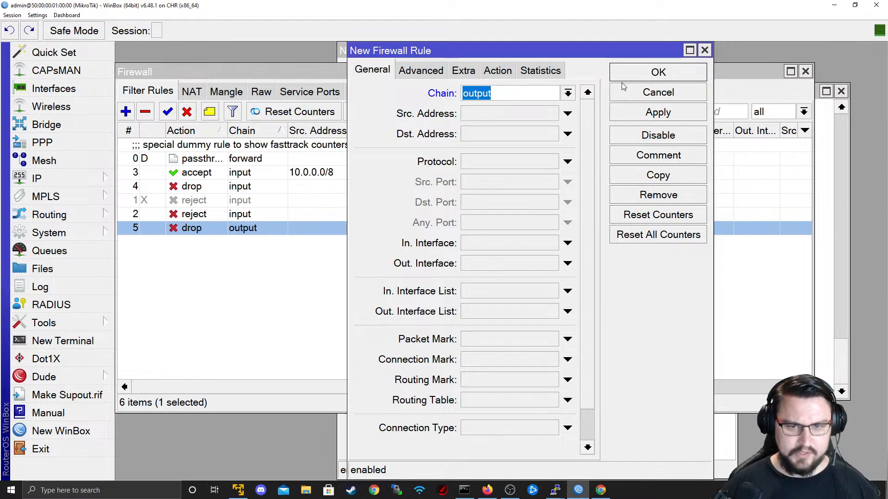
{"action": "left_click", "coordinate": [658, 92]}
- Check the EVE-NG topology, open a fresh New Firewall Rule, and return to the topology
{"action": "key", "text": "alt+Tab"}
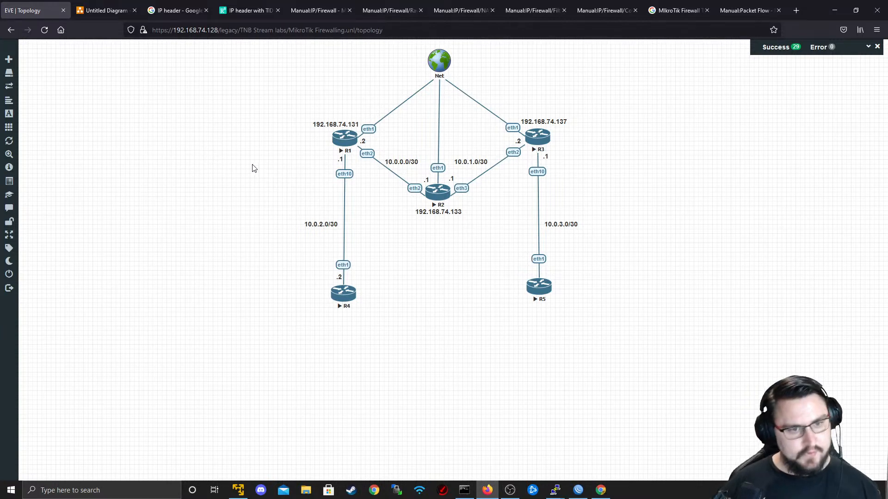
{"action": "key", "text": "alt+Tab"}
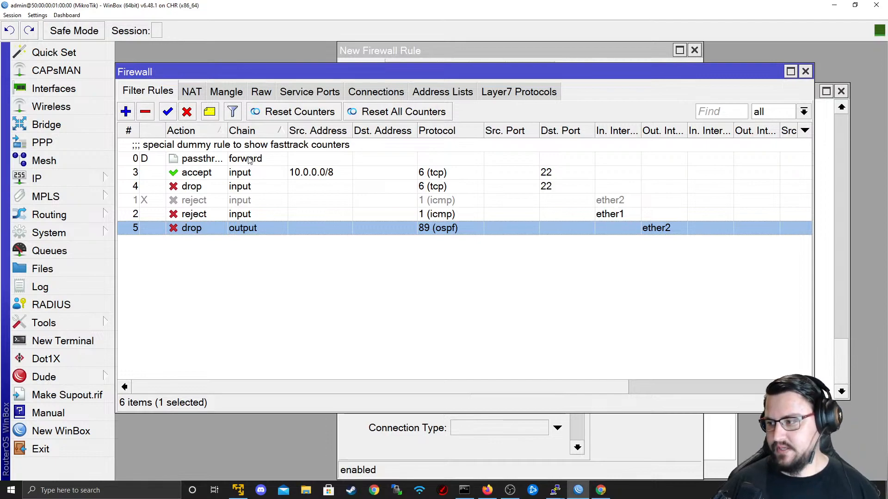
{"action": "key", "text": "alt+Tab"}
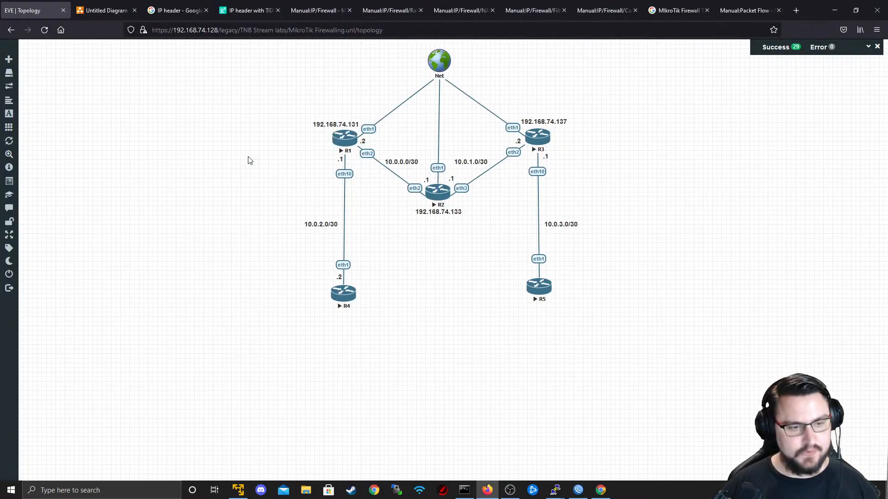
{"action": "key", "text": "alt+Tab"}
{"action": "left_click", "coordinate": [125, 111]}
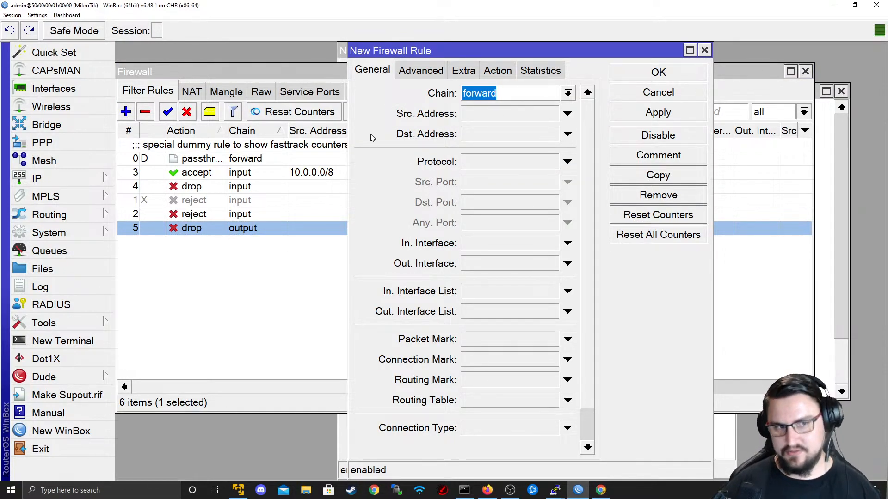
{"action": "key", "text": "alt+Tab"}
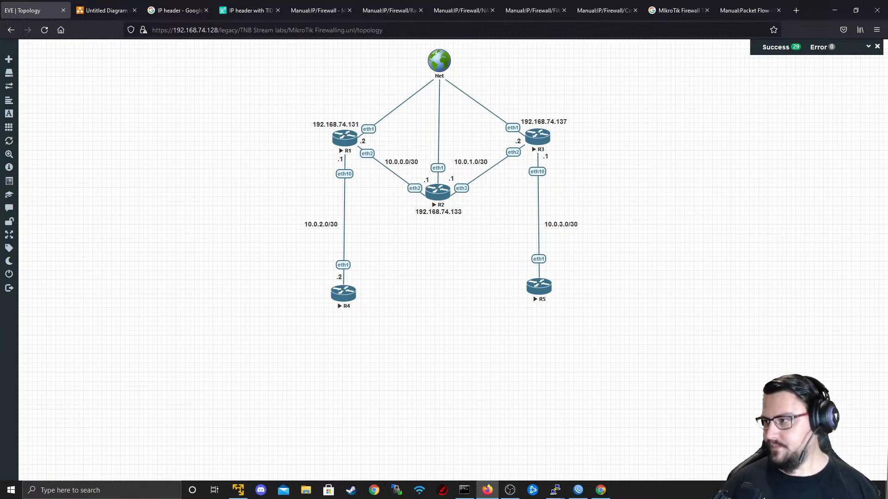
- Bring the EVE-NG topology with R1–R3 on the Net cloud and R4, R5 below forward
{"action": "key", "text": "alt+Tab"}
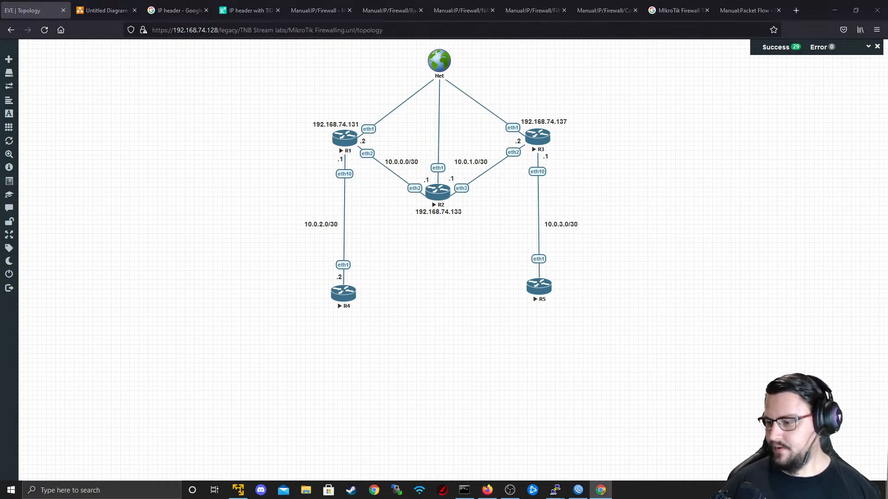
{"action": "key", "text": "alt+Tab"}
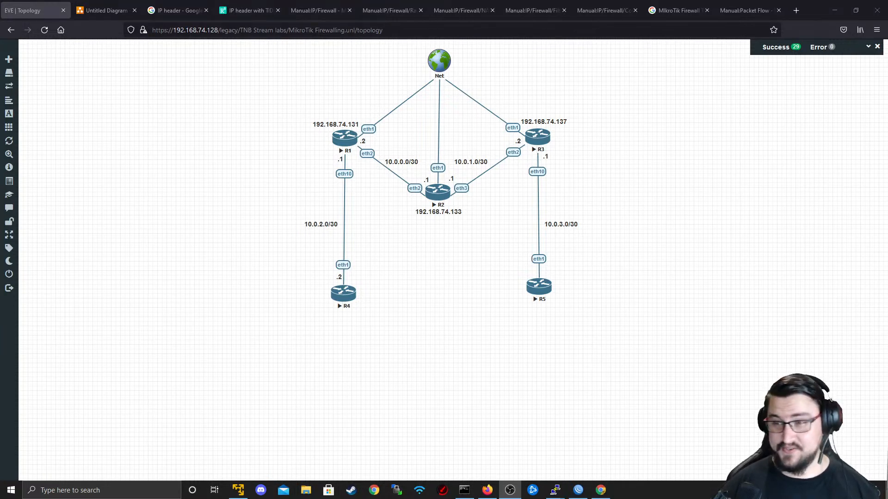
{"action": "key", "text": "alt+Tab"}
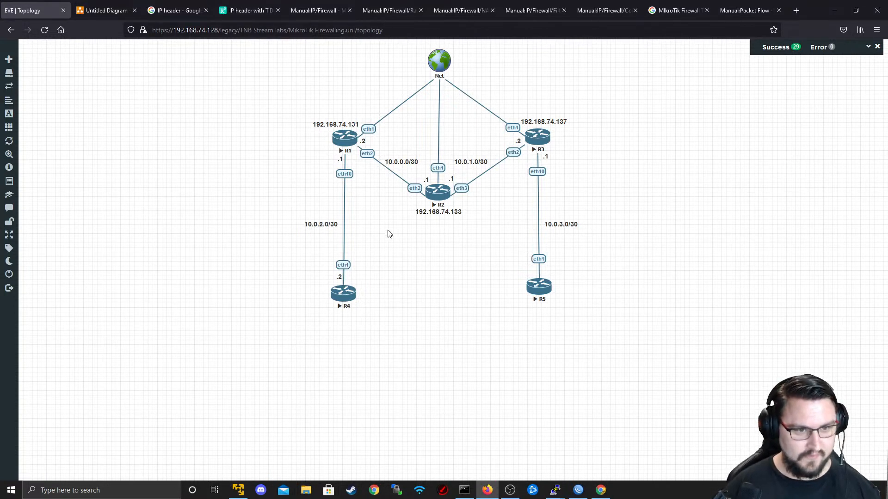
{"action": "key", "text": "alt+Tab"}
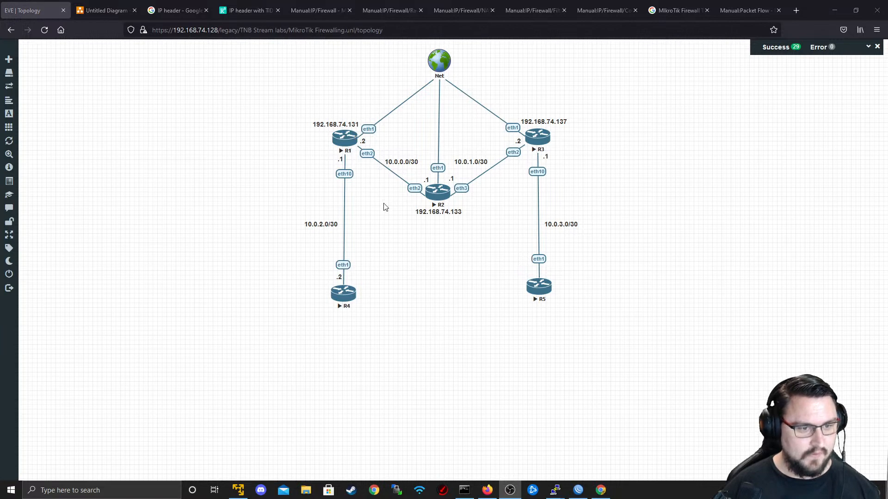
{"action": "key", "text": "alt+Tab"}
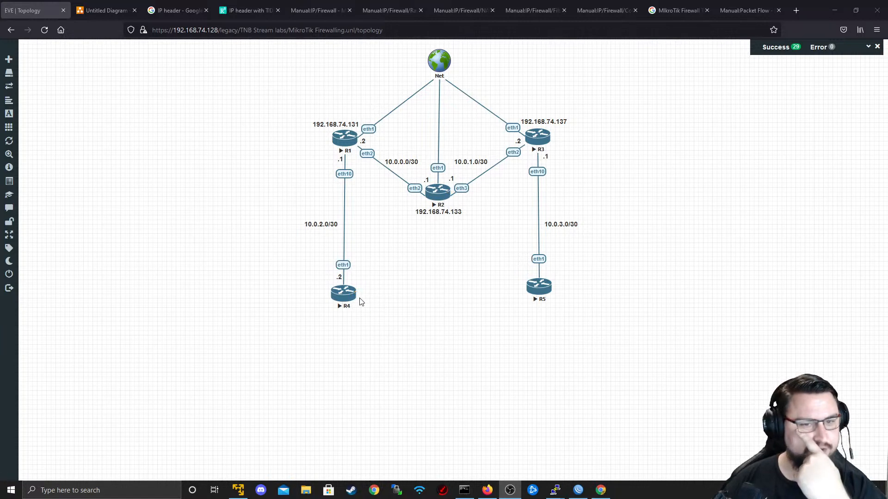
- Open a telnet console to R4, log in as admin, and decline the licence
{"action": "left_click", "coordinate": [343, 293]}
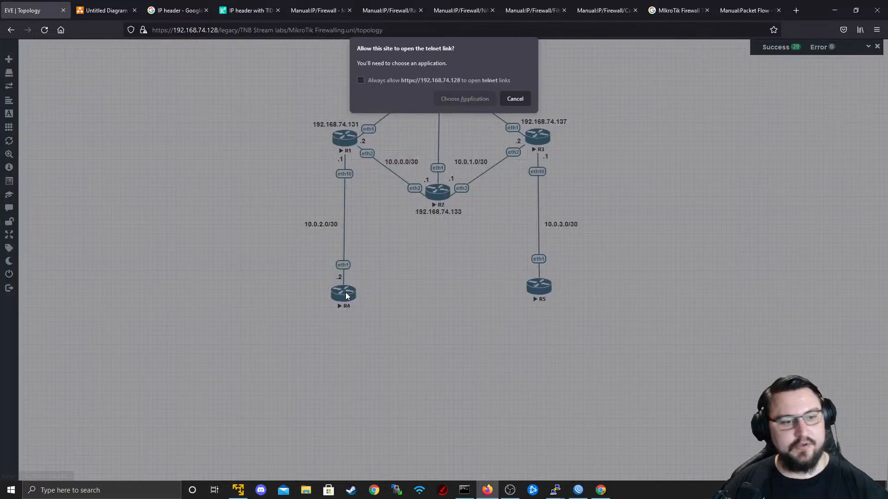
{"action": "left_click", "coordinate": [448, 99]}
{"action": "left_click", "coordinate": [472, 148]}
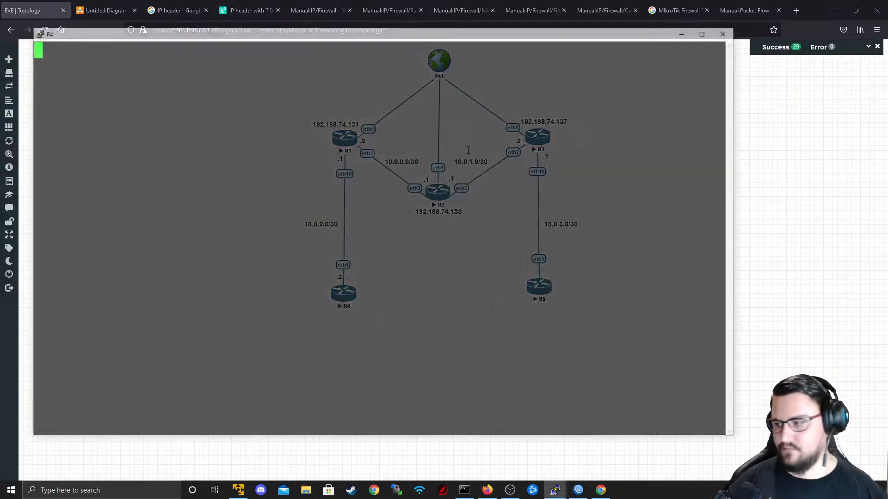
{"action": "key", "text": "Return"}
{"action": "type", "text": "admin"}
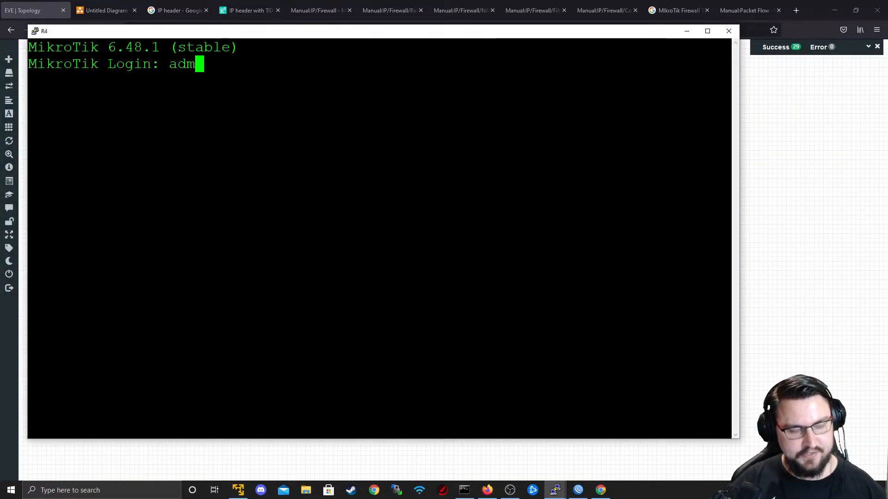
{"action": "key", "text": "Return"}
{"action": "key", "text": "Return"}
{"action": "type", "text": "n"}
{"action": "key", "text": "Return"}
- Assign 10.0.2.2/30 to ether1 on R4, checking the topology for the addressing
{"action": "type", "text": "ip address add address=1"}
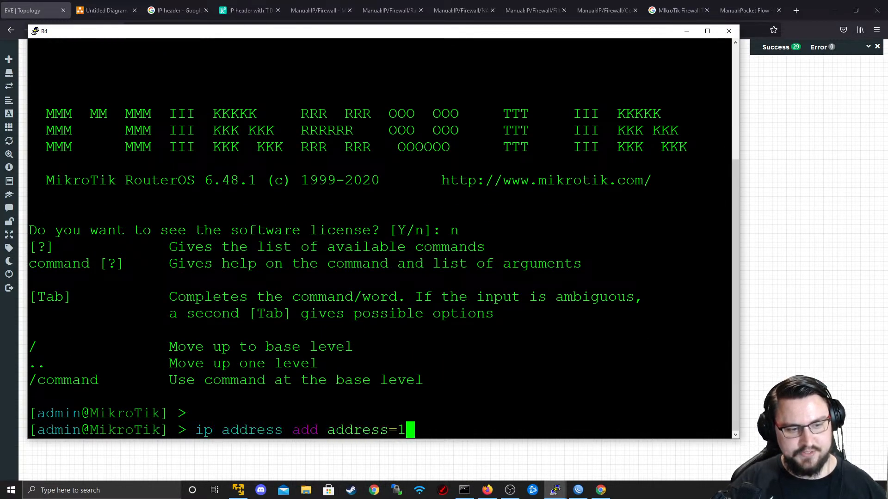
{"action": "type", "text": "0.0."}
{"action": "key", "text": "alt+Tab"}
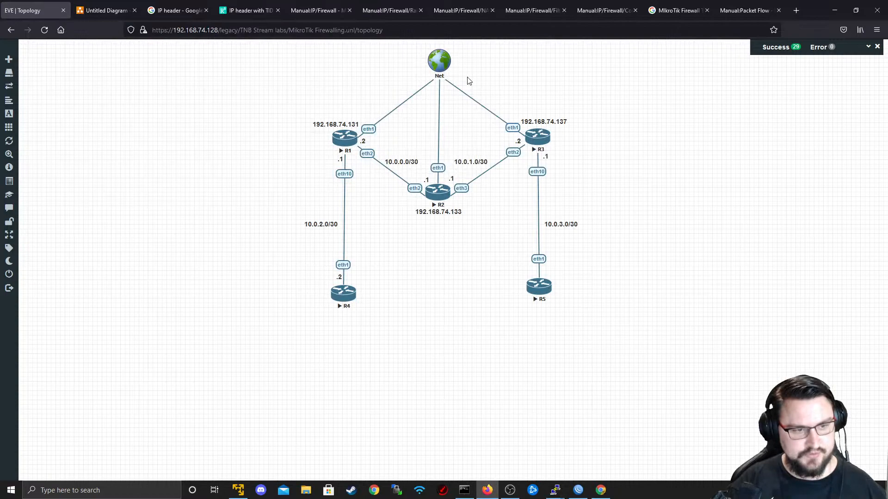
{"action": "key", "text": "alt+Tab"}
{"action": "type", "text": "2."}
{"action": "key", "text": "alt+Tab"}
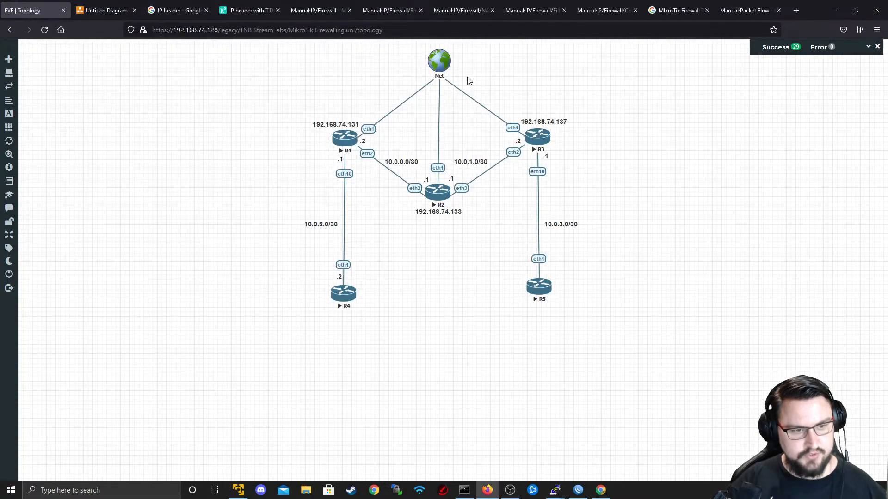
{"action": "key", "text": "alt+Tab"}
{"action": "type", "text": "2/30 interface=ether1"}
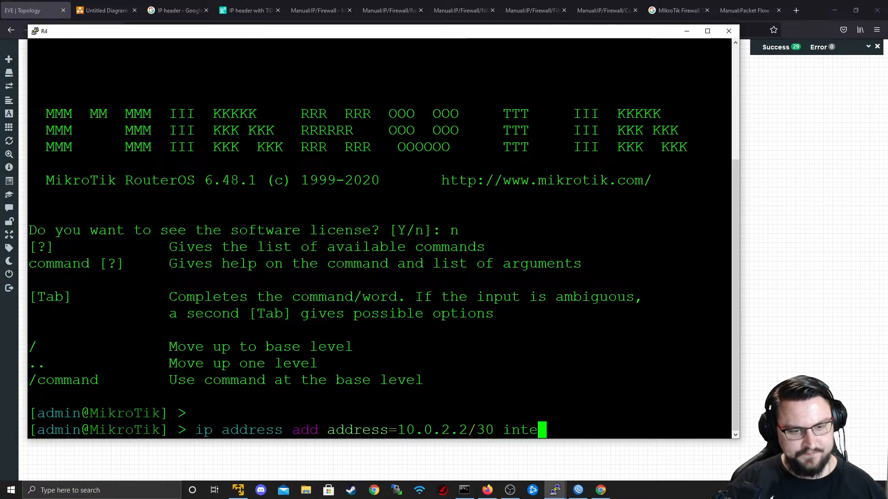
{"action": "key", "text": "Return"}
- Add a default route 0.0.0.0/0 on R4 via gateway 10.0.2.1
{"action": "type", "text": "ip ad"}
{"action": "key", "text": "BackSpace"}
{"action": "key", "text": "BackSpace"}
{"action": "type", "text": "route "}
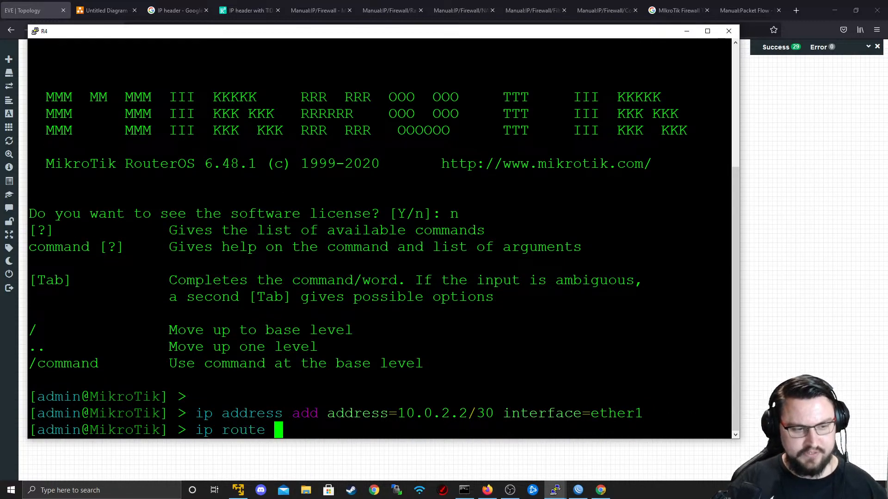
{"action": "type", "text": "add dst-address=0.0.0"}
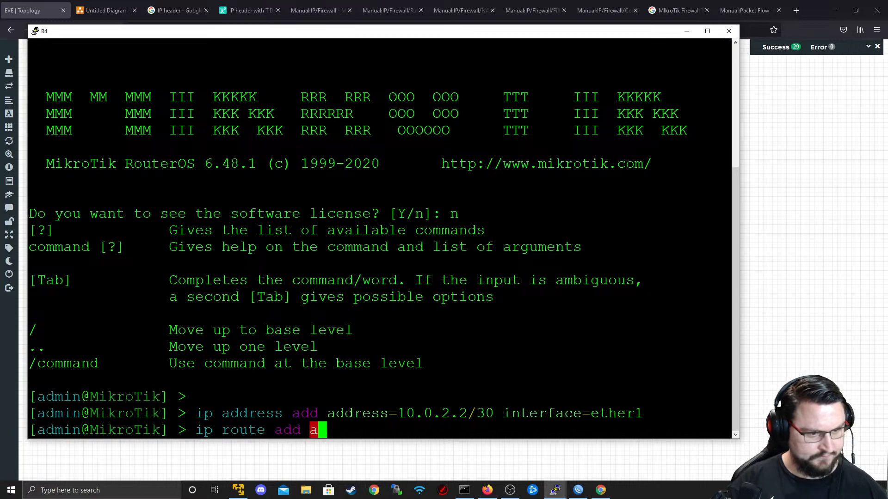
{"action": "type", "text": ".0/"}
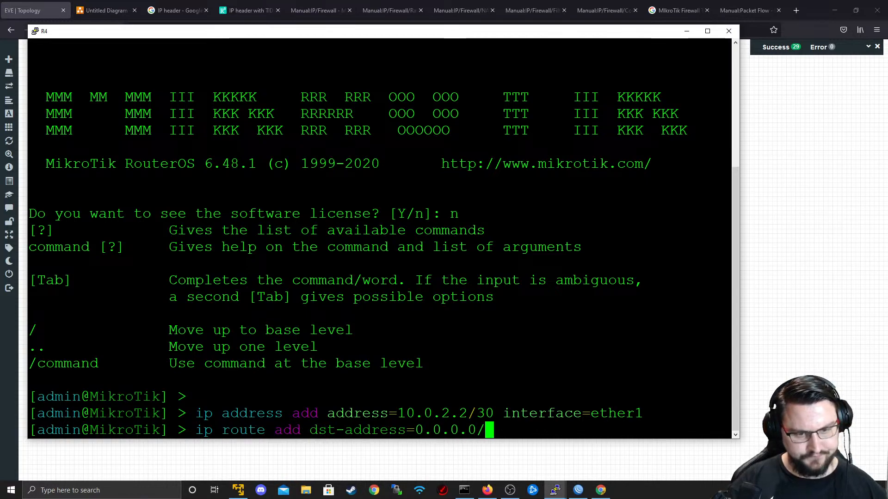
{"action": "type", "text": "0 gateway=10.0.2.1"}
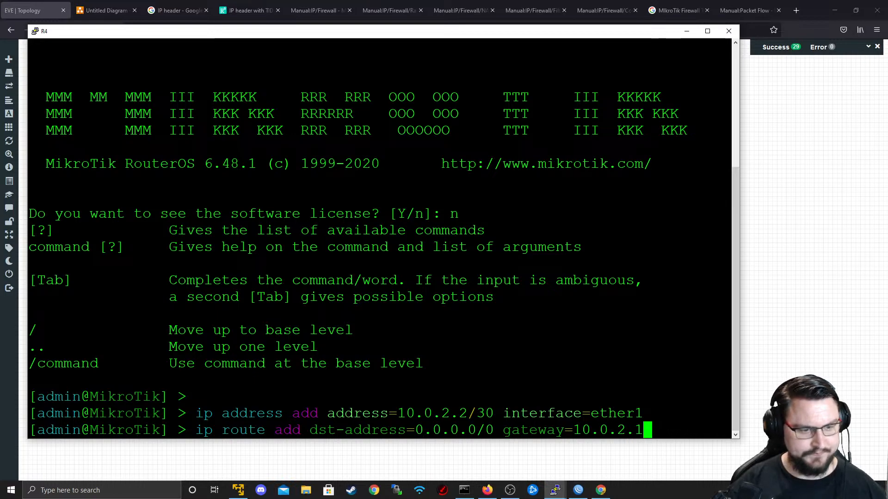
{"action": "key", "text": "Return"}
- Back on the topology, abandon the R1 telnet console and return to WinBox
{"action": "key", "text": "alt+Tab"}
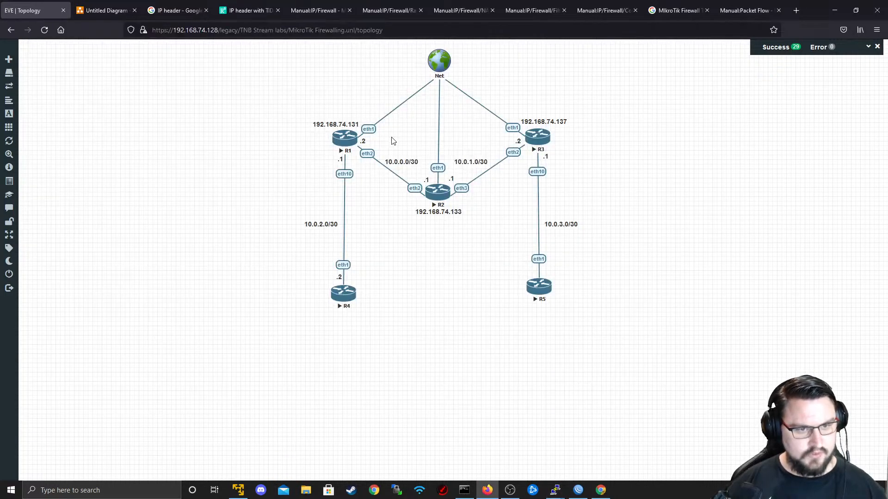
{"action": "left_click", "coordinate": [346, 143]}
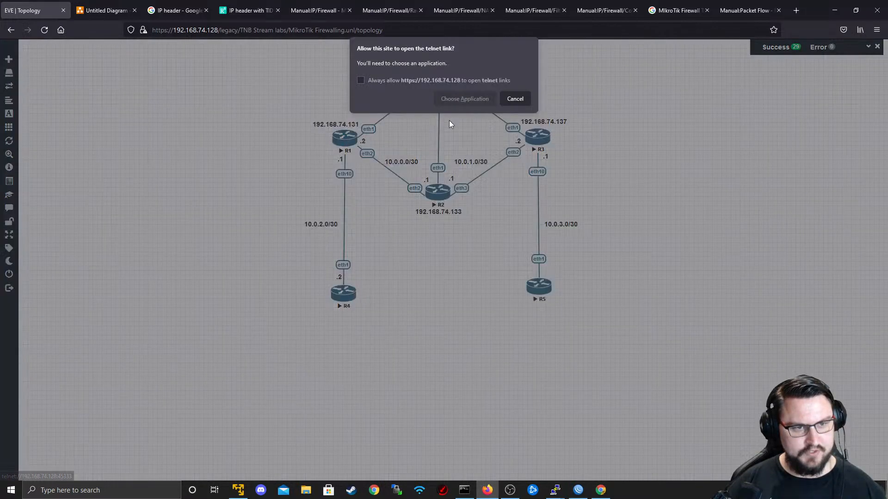
{"action": "left_click", "coordinate": [514, 99]}
{"action": "key", "text": "alt+Tab"}
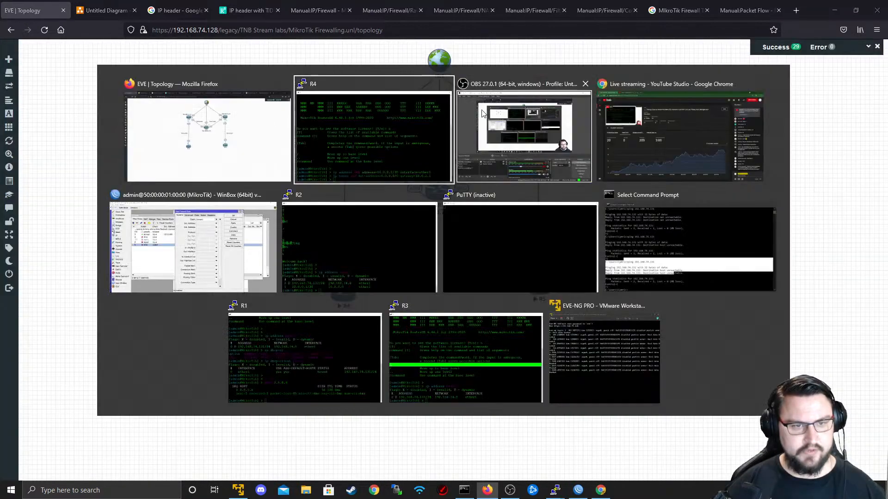
- Add address 10.0.2.1/30 on ether10 in WinBox's IP address list, then switch to the topology
{"action": "left_click", "coordinate": [218, 199]}
{"action": "left_click", "coordinate": [49, 178]}
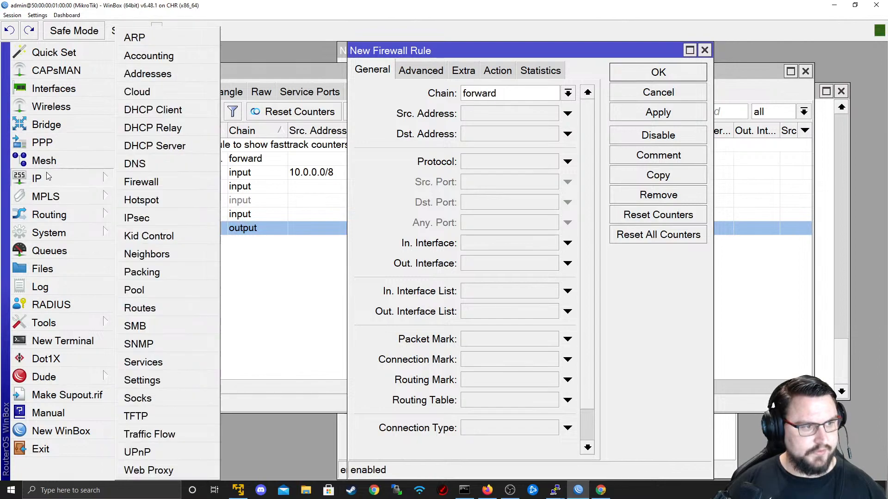
{"action": "left_click", "coordinate": [167, 75]}
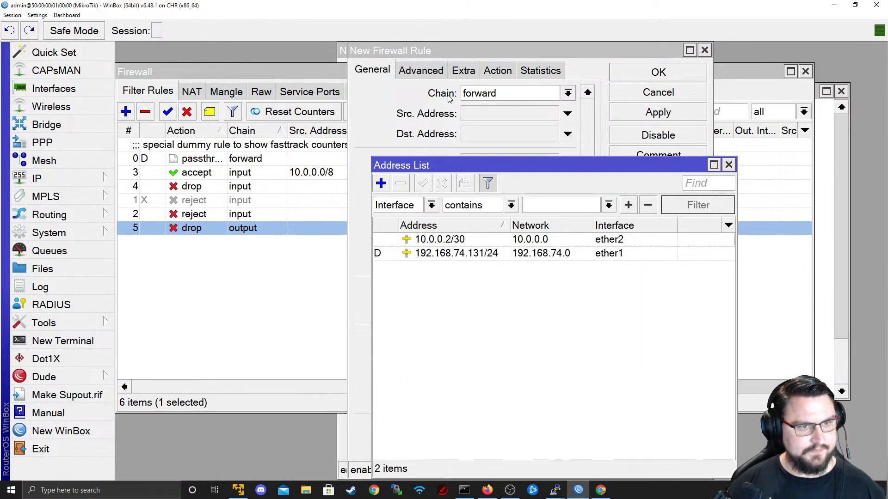
{"action": "left_click", "coordinate": [381, 183]}
{"action": "type", "text": "10.0"}
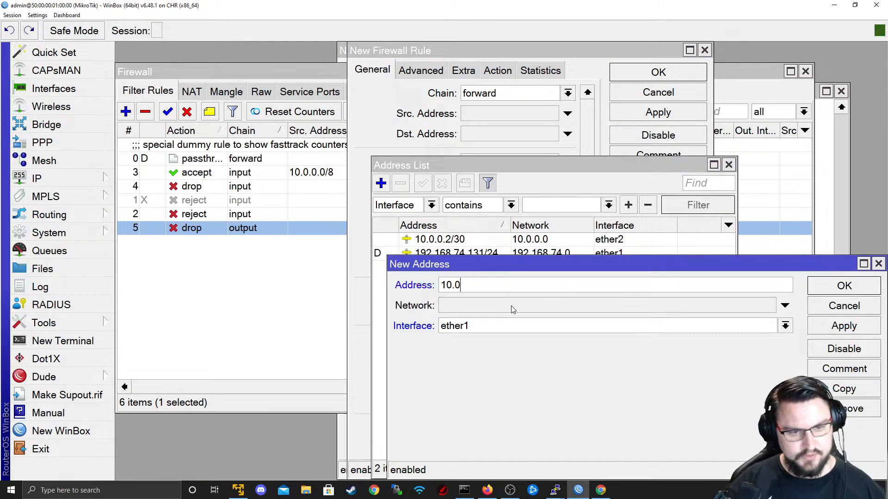
{"action": "type", "text": ".2.1/30"}
{"action": "key", "text": "Tab"}
{"action": "key", "text": "Tab"}
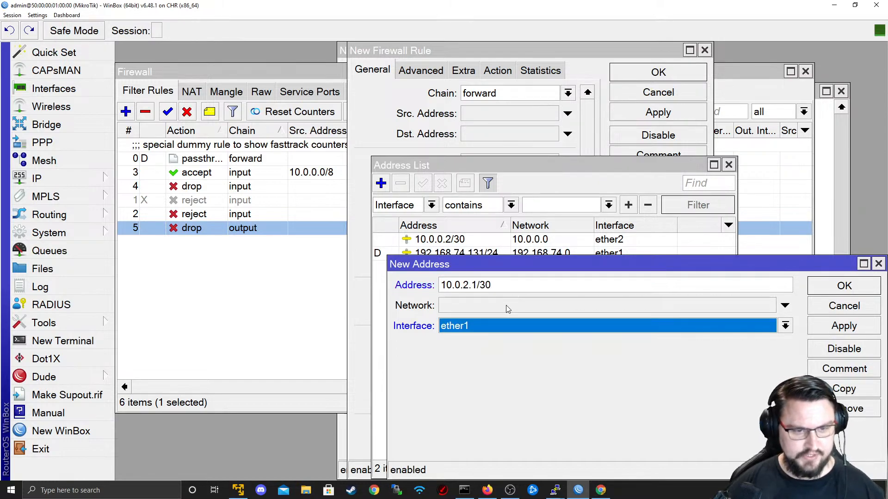
{"action": "key", "text": "alt+Tab"}
{"action": "key", "text": "alt+Tab"}
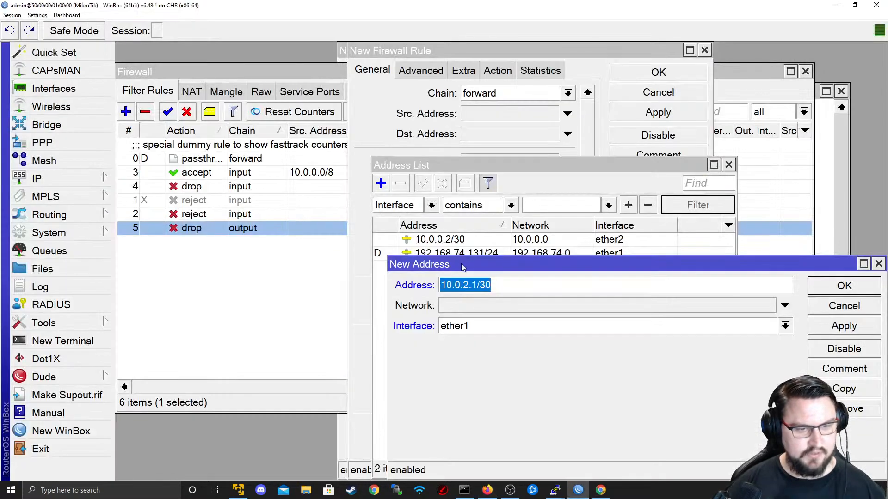
{"action": "left_click", "coordinate": [464, 326]}
{"action": "left_click", "coordinate": [531, 449]}
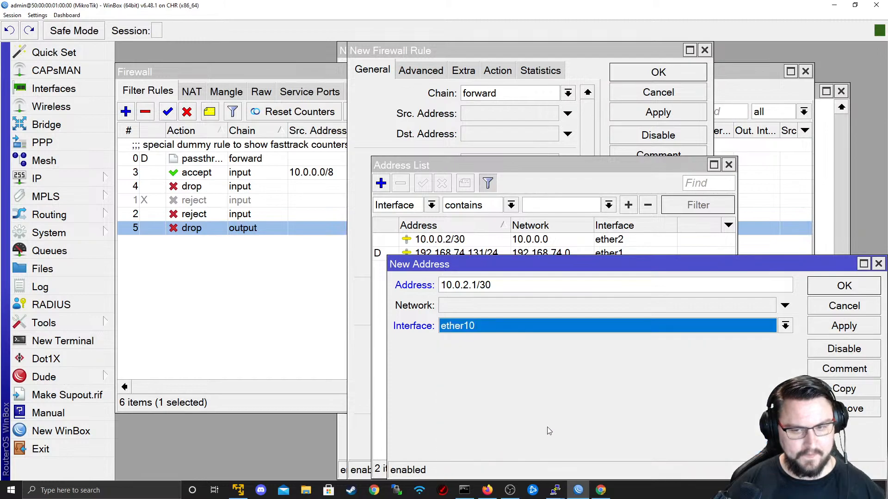
{"action": "left_click", "coordinate": [815, 327]}
{"action": "left_click", "coordinate": [844, 286]}
{"action": "key", "text": "alt+Tab"}
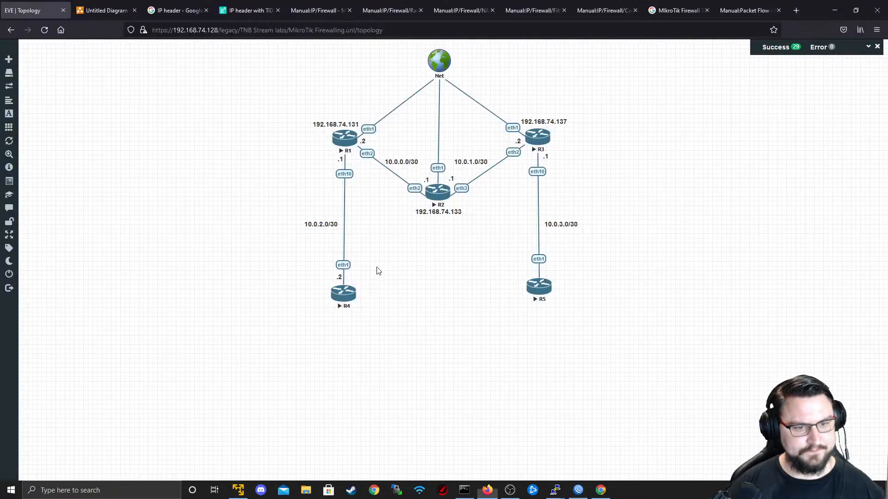
{"action": "key", "text": "alt+Tab"}
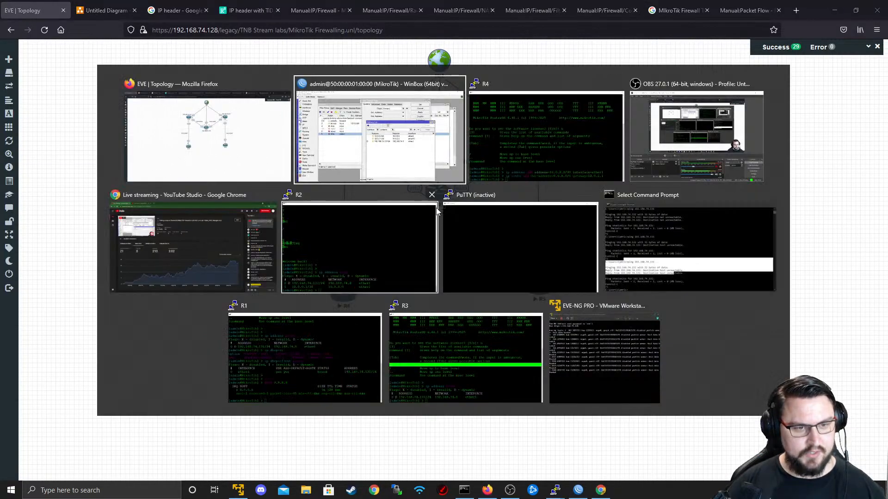
- On R2, add a route to 10.0.2.0/30 via gateway 10.0.0.2
{"action": "left_click", "coordinate": [341, 252]}
{"action": "key", "text": "Return"}
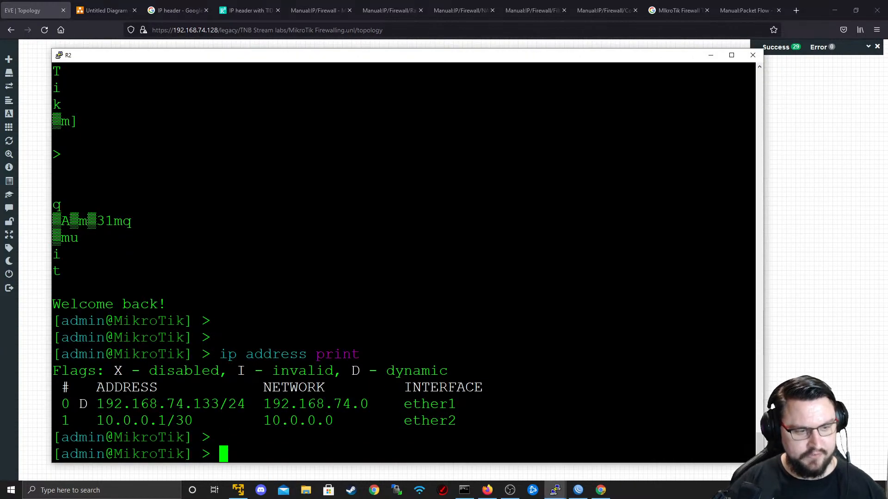
{"action": "type", "text": "ip"}
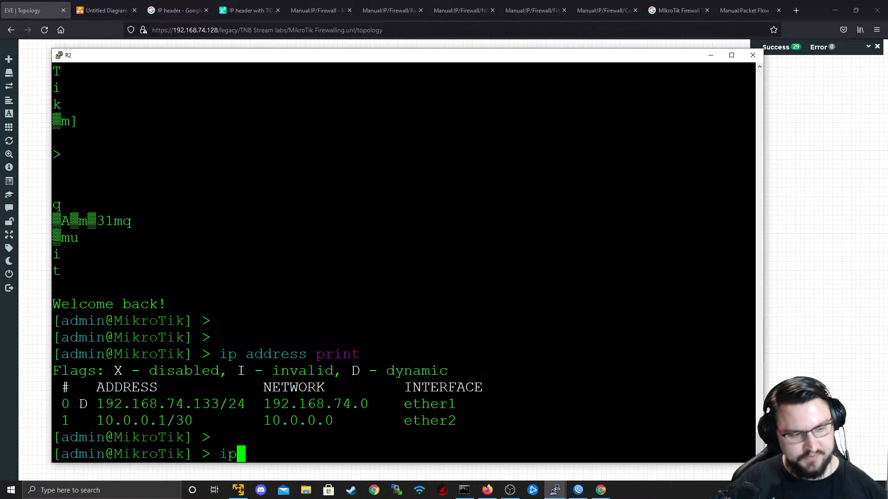
{"action": "type", "text": " route add dst-address="}
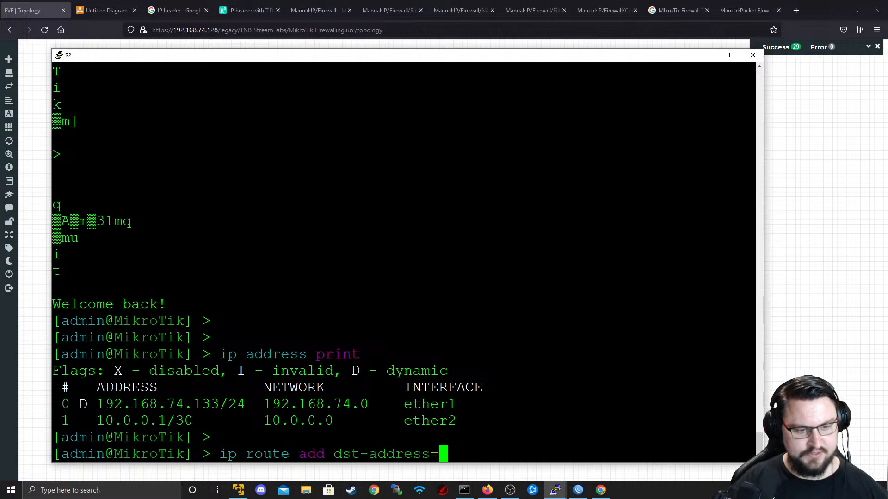
{"action": "type", "text": "10"}
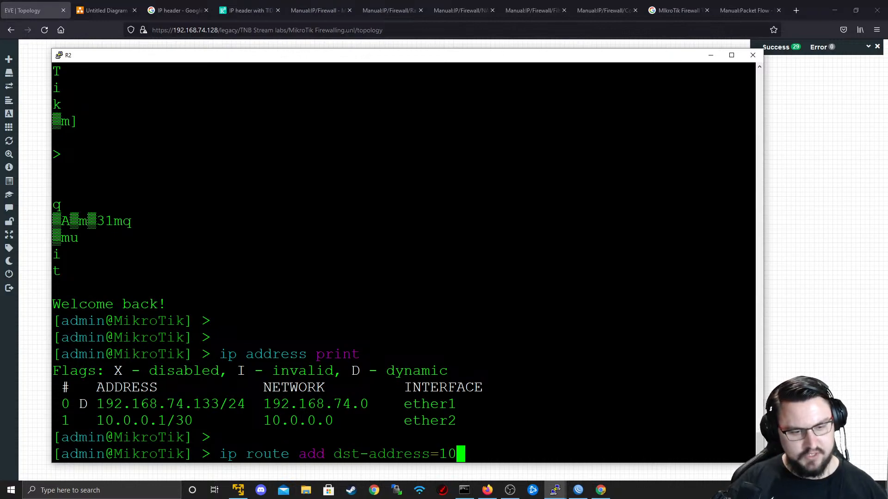
{"action": "type", "text": ".0.2."}
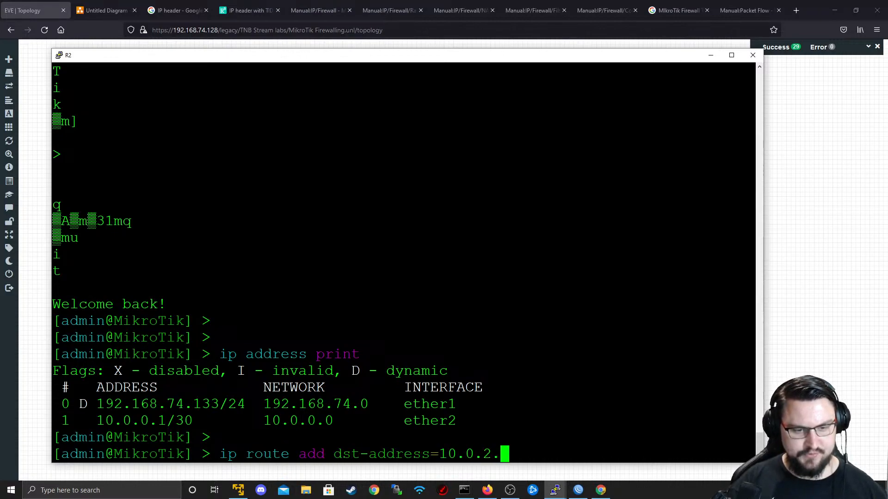
{"action": "type", "text": "0/30 ga"}
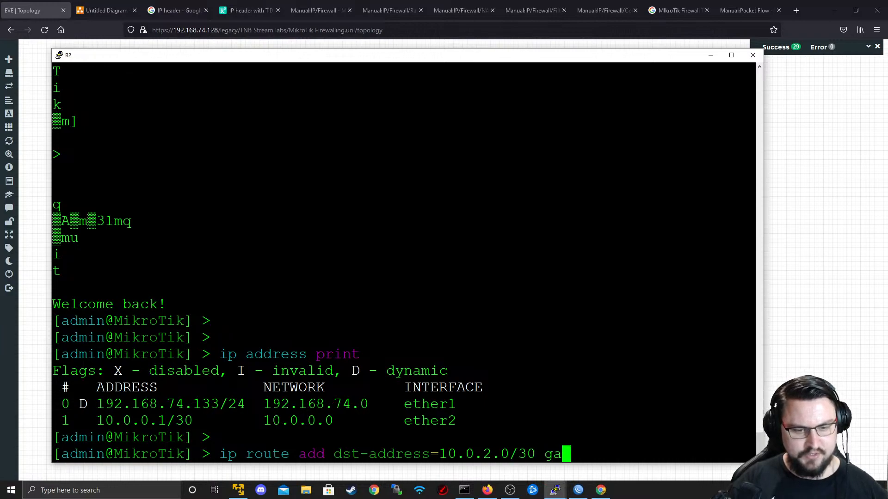
{"action": "type", "text": "teway=10."}
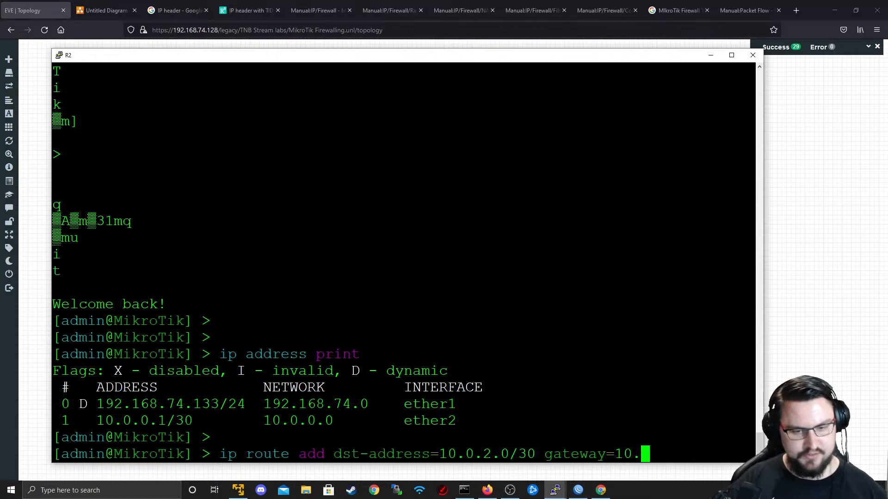
{"action": "type", "text": "0.0.2"}
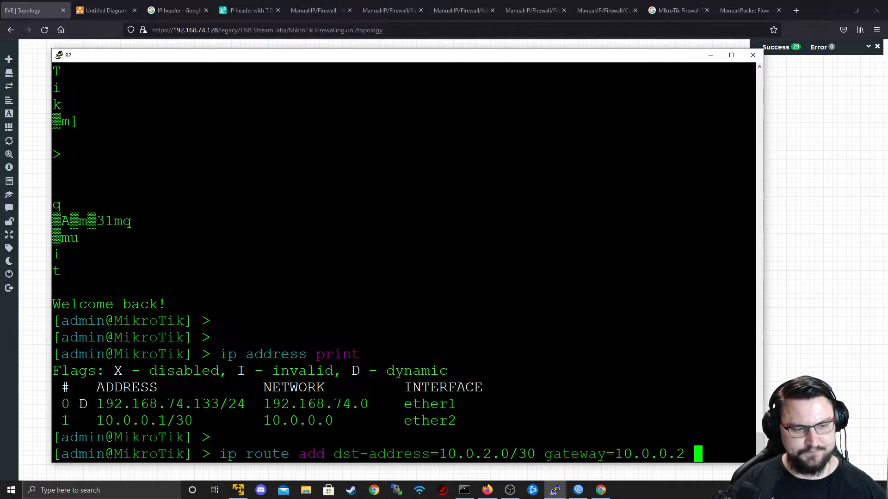
{"action": "key", "text": "Return"}
- Ping 10.0.2.1 and then 10.0.2.2 from R2 to confirm both answer
{"action": "type", "text": "ping 10.0.2.1"}
{"action": "key", "text": "Return"}
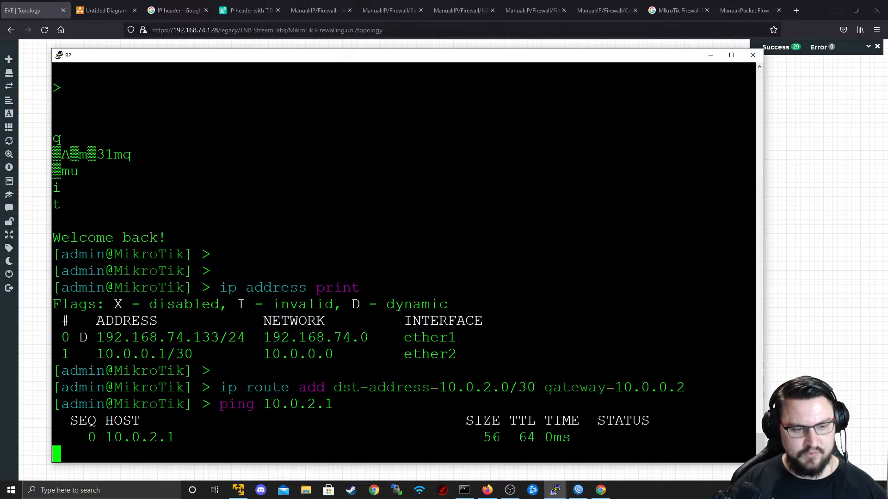
{"action": "key", "text": "ctrl+c"}
{"action": "key", "text": "Up"}
{"action": "key", "text": "BackSpace"}
{"action": "type", "text": "2.2"}
{"action": "key", "text": "Return"}
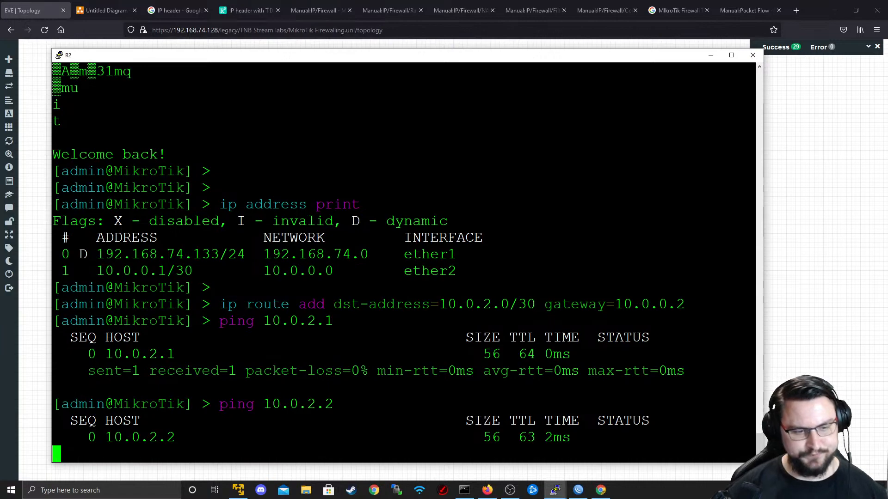
{"action": "key", "text": "ctrl+c"}
{"action": "left_click", "coordinate": [40, 128]}
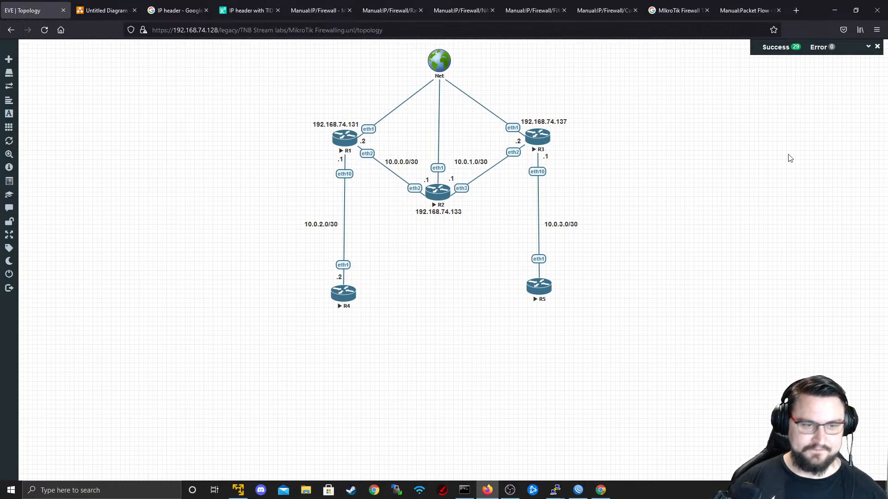
- From R4, ping 10.0.0.1 and confirm it gets replies
{"action": "key", "text": "alt+Tab"}
{"action": "key", "text": "alt+Tab"}
{"action": "key", "text": "alt+Tab"}
{"action": "key", "text": "alt+Tab"}
{"action": "key", "text": "alt+Tab"}
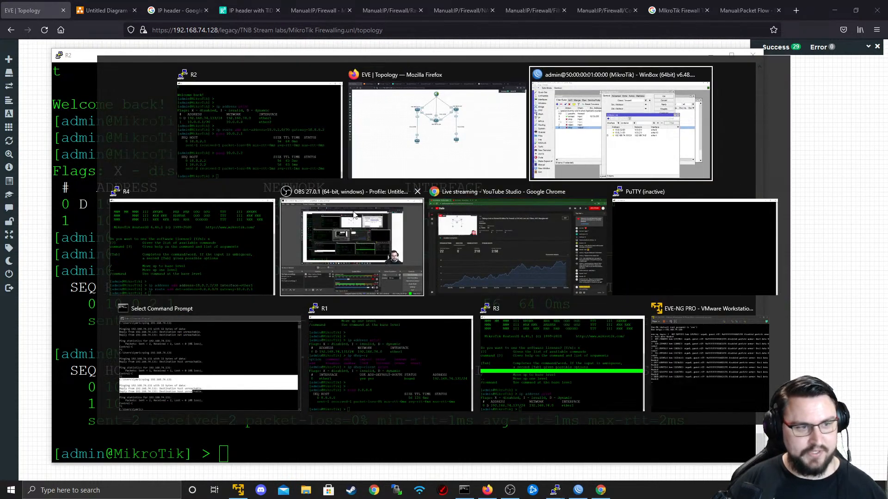
{"action": "left_click", "coordinate": [212, 243]}
{"action": "key", "text": "Return"}
{"action": "key", "text": "Return"}
{"action": "type", "text": "pingt"}
{"action": "key", "text": "BackSpace"}
{"action": "key", "text": "BackSpace"}
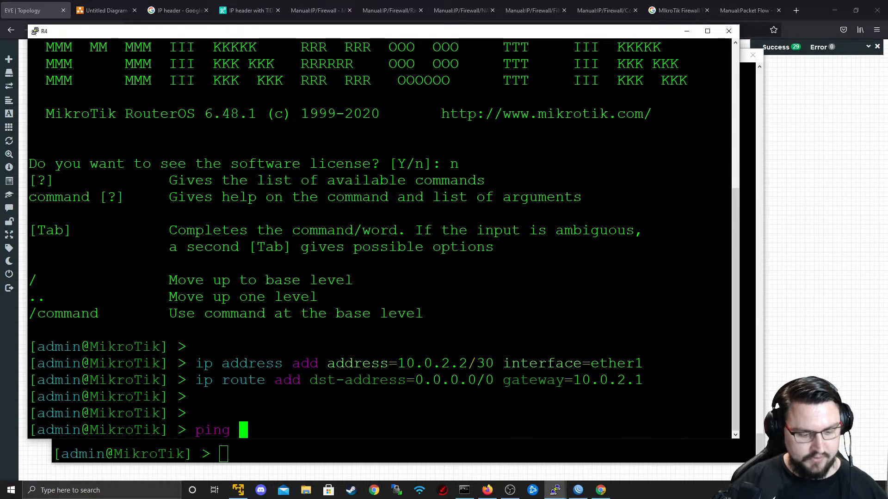
{"action": "type", "text": "10.0.0."}
{"action": "type", "text": "1 -c"}
{"action": "key", "text": "BackSpace"}
{"action": "key", "text": "BackSpace"}
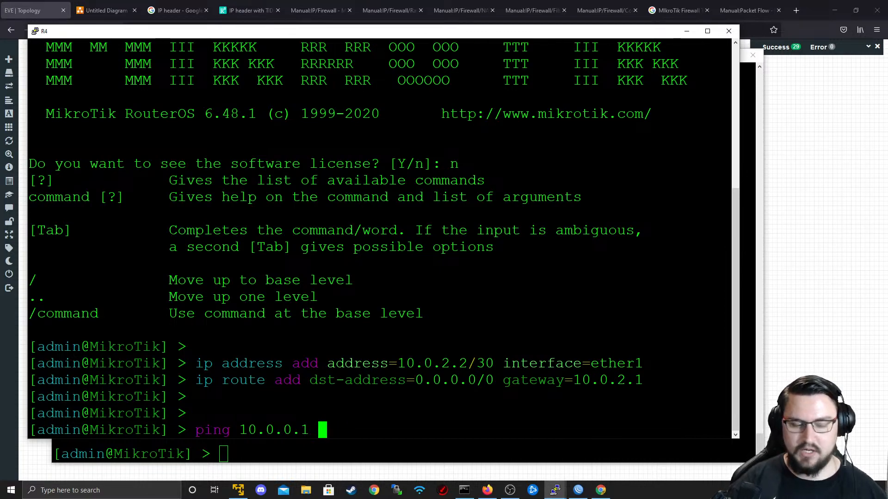
{"action": "key", "text": "Return"}
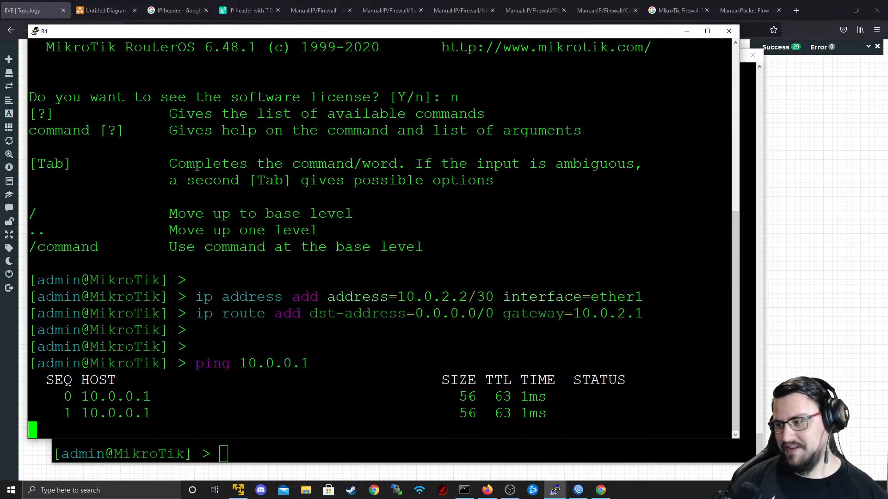
{"action": "left_click", "coordinate": [686, 31]}
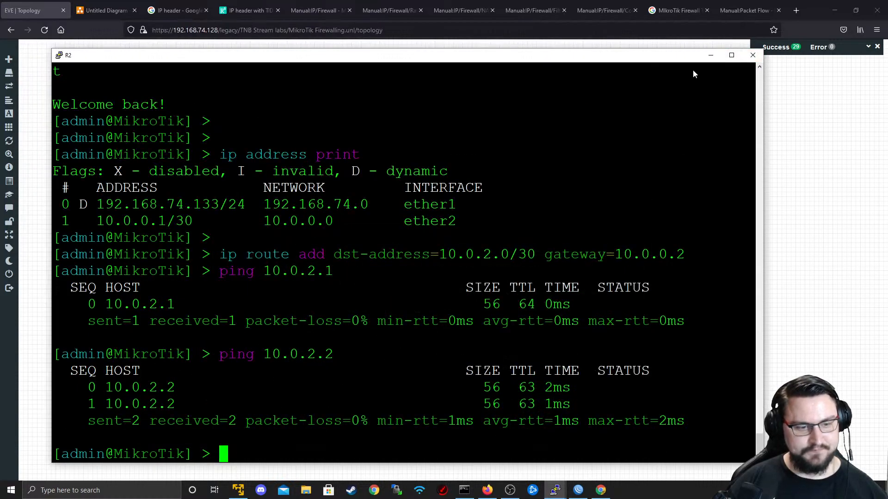
- Re-run R2's ping to 10.0.2.2, then hide the console and return to WinBox
{"action": "key", "text": "Up"}
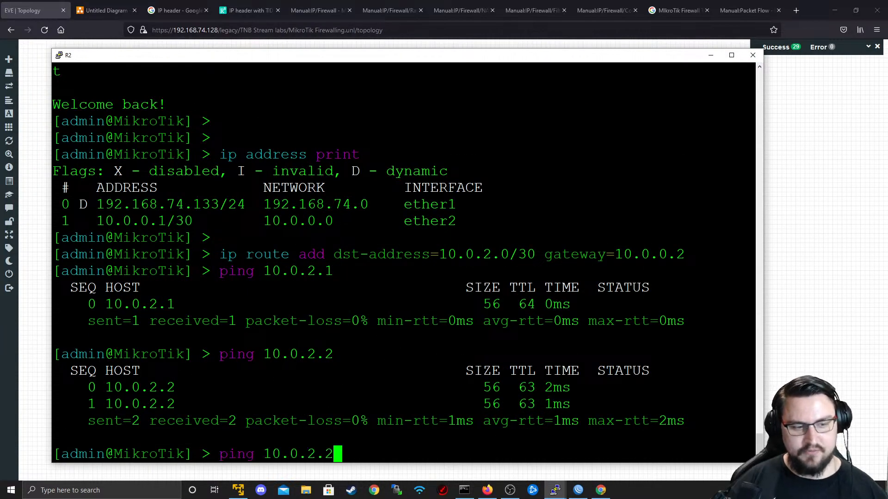
{"action": "key", "text": "Return"}
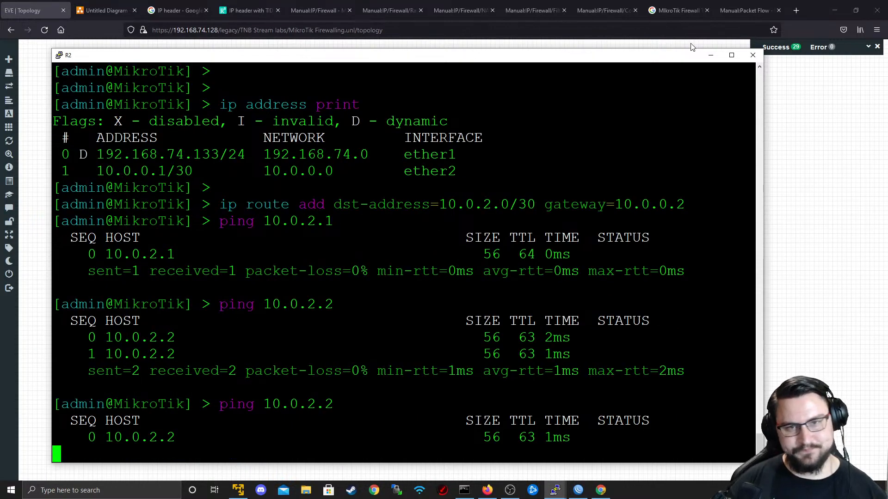
{"action": "left_click", "coordinate": [711, 55]}
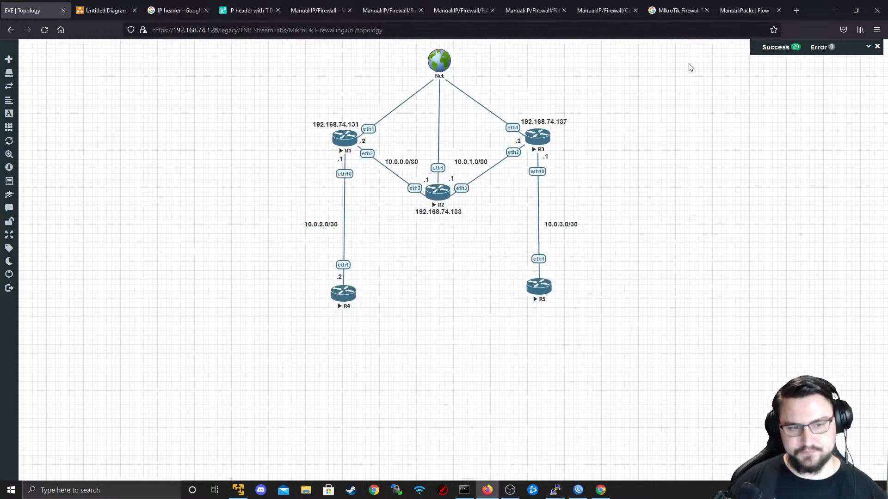
{"action": "key", "text": "alt+Tab"}
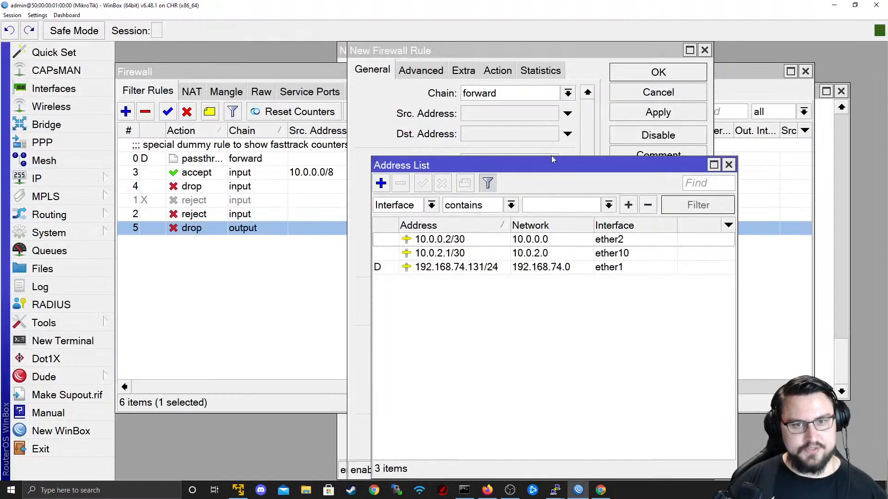
- Discard the old draft and start a new rule with source 10.0.2.2 and destination 10.0.0.1
{"action": "left_click", "coordinate": [729, 165]}
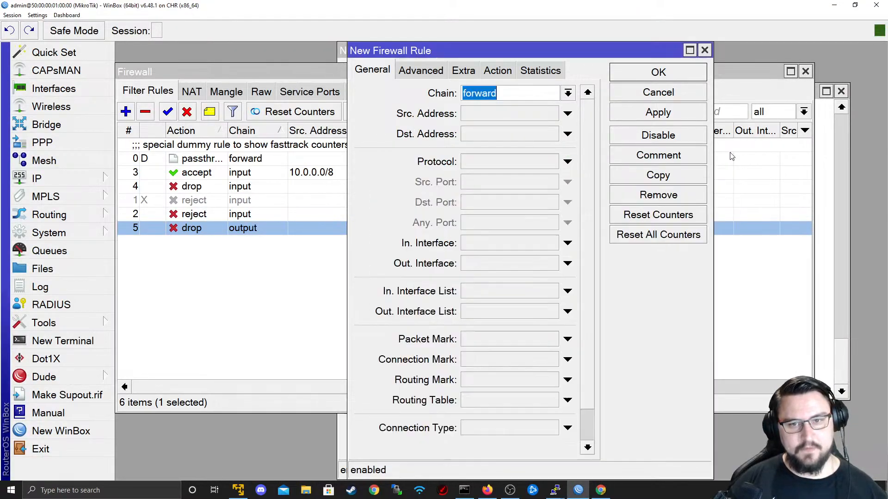
{"action": "left_click", "coordinate": [705, 50]}
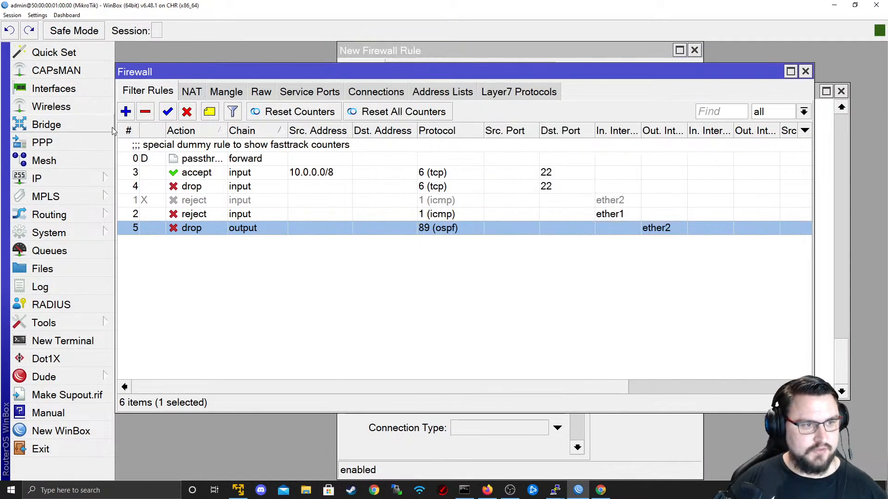
{"action": "left_click", "coordinate": [125, 112]}
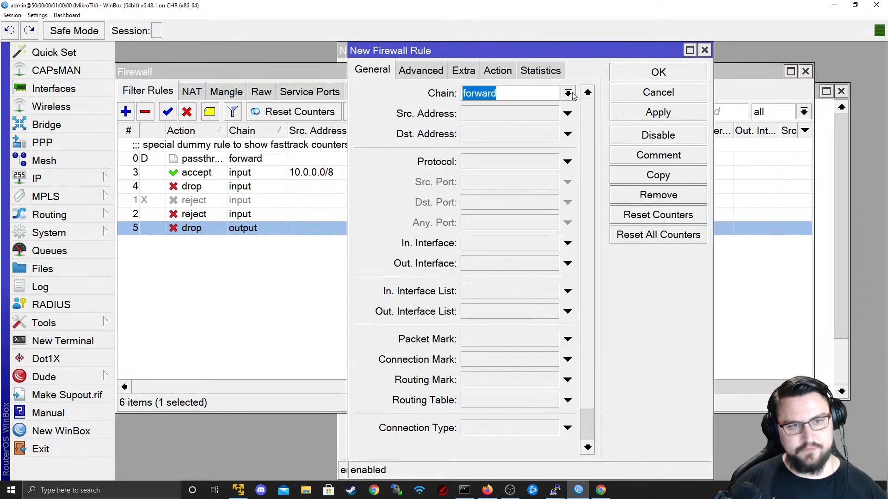
{"action": "left_click", "coordinate": [524, 119]}
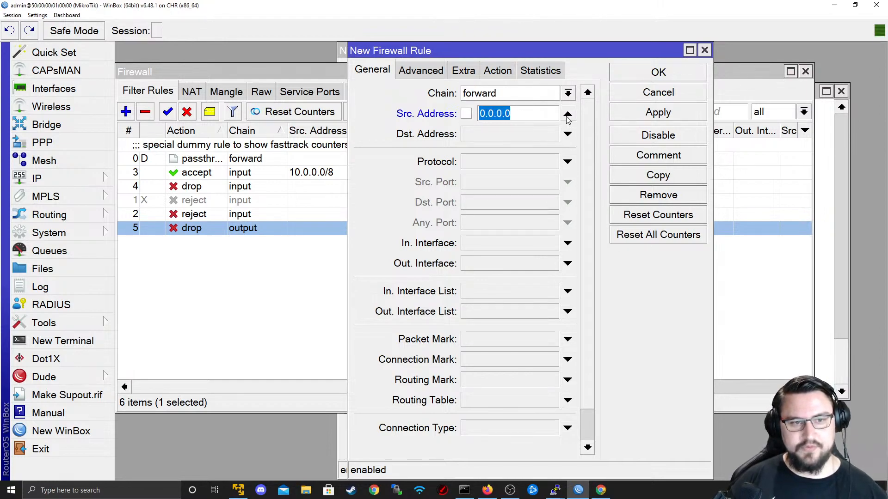
{"action": "left_click", "coordinate": [568, 113]}
{"action": "left_click", "coordinate": [539, 116]}
{"action": "type", "text": "10.0.2."}
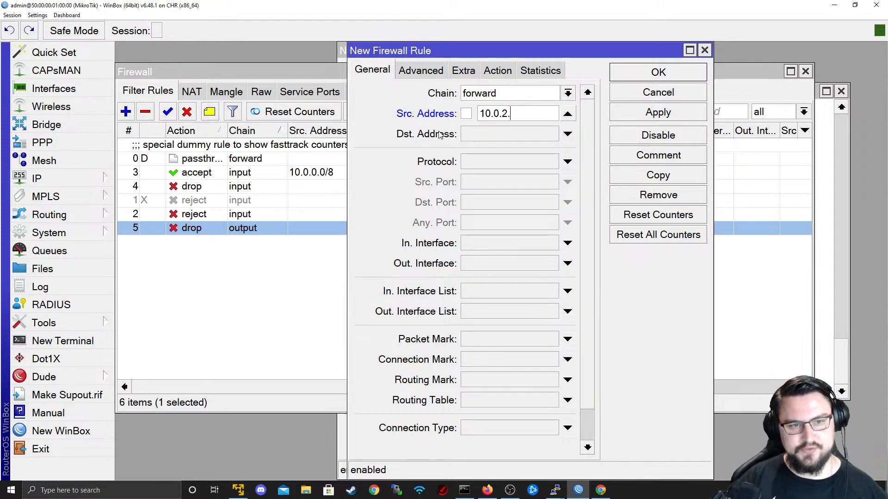
{"action": "left_click", "coordinate": [484, 138]}
{"action": "type", "text": "10.0.0.1"}
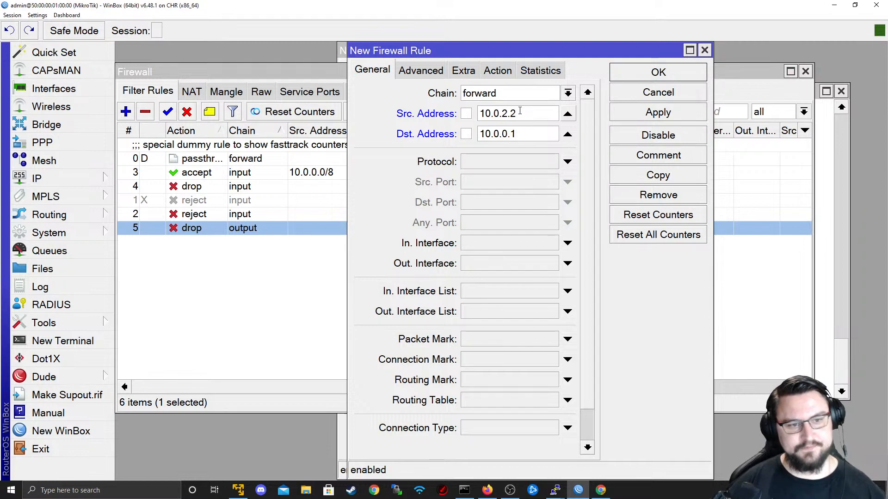
{"action": "left_click", "coordinate": [532, 249]}
{"action": "left_click", "coordinate": [569, 245]}
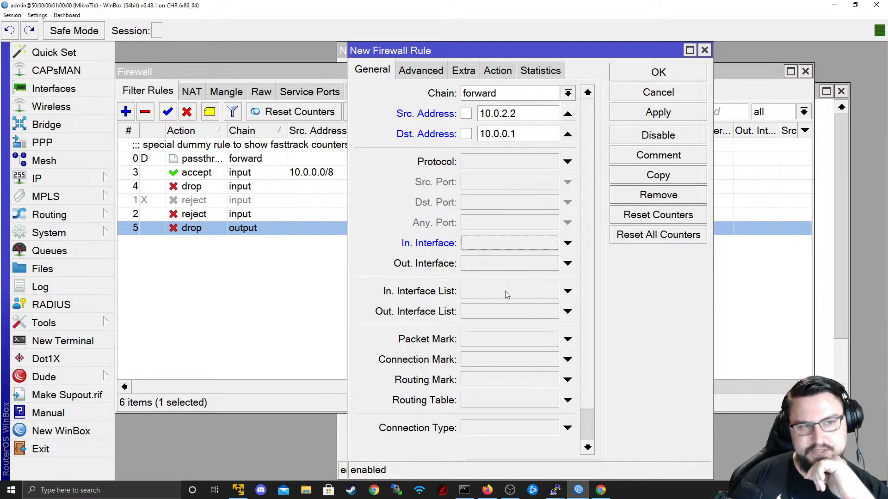
- Set the rule's action to drop, then apply and save it as rule 6
{"action": "left_click", "coordinate": [416, 73]}
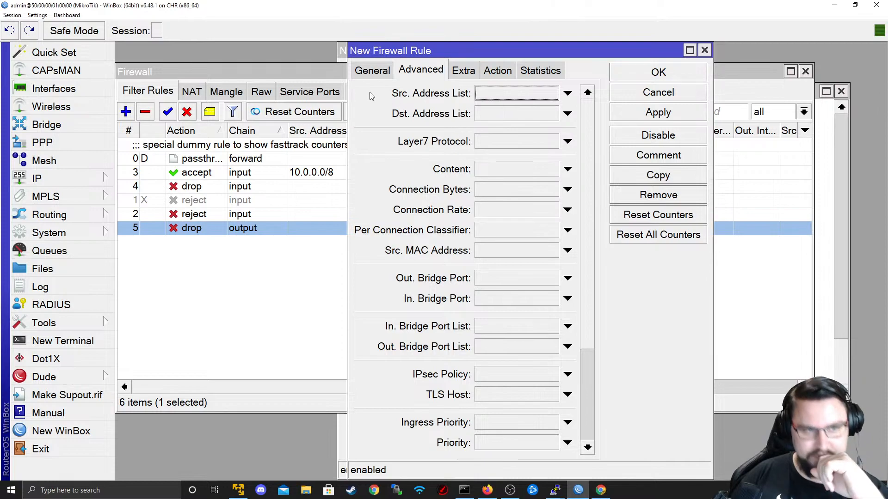
{"action": "left_click", "coordinate": [374, 71]}
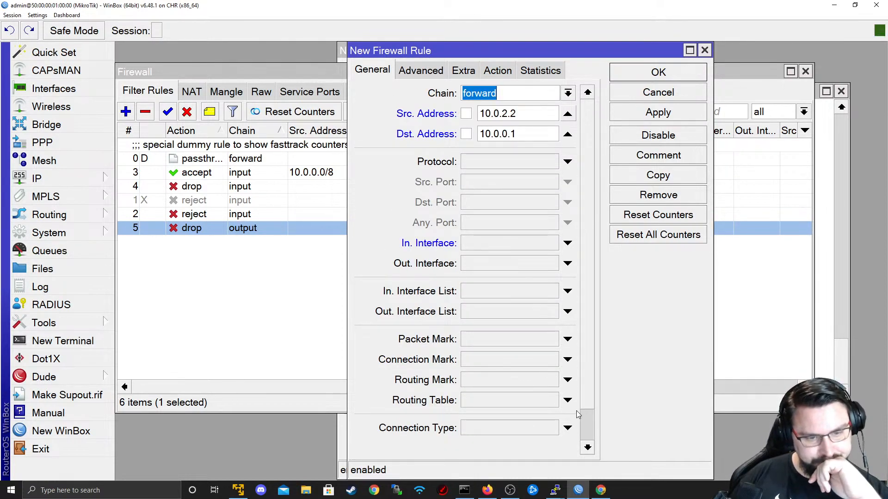
{"action": "scroll", "coordinate": [588, 433], "scroll_direction": "down", "scroll_amount": 2}
{"action": "scroll", "coordinate": [592, 397], "scroll_direction": "up", "scroll_amount": 2}
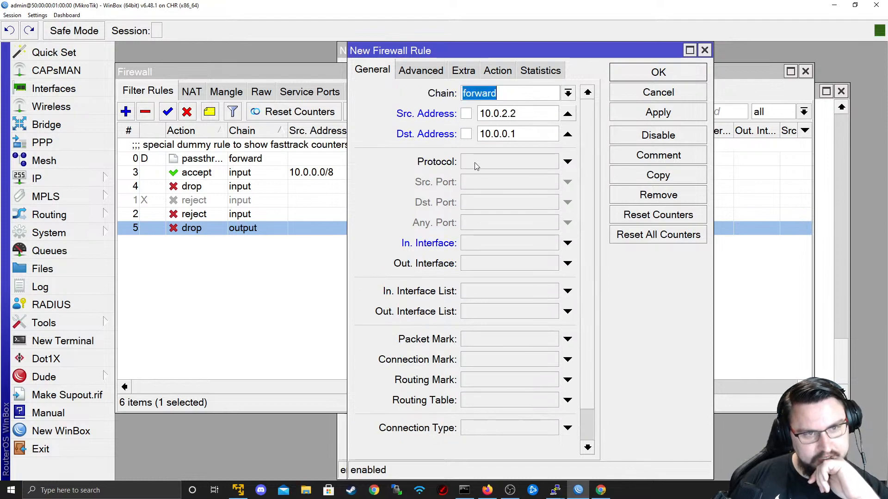
{"action": "left_click", "coordinate": [498, 70]}
{"action": "left_click", "coordinate": [447, 93]}
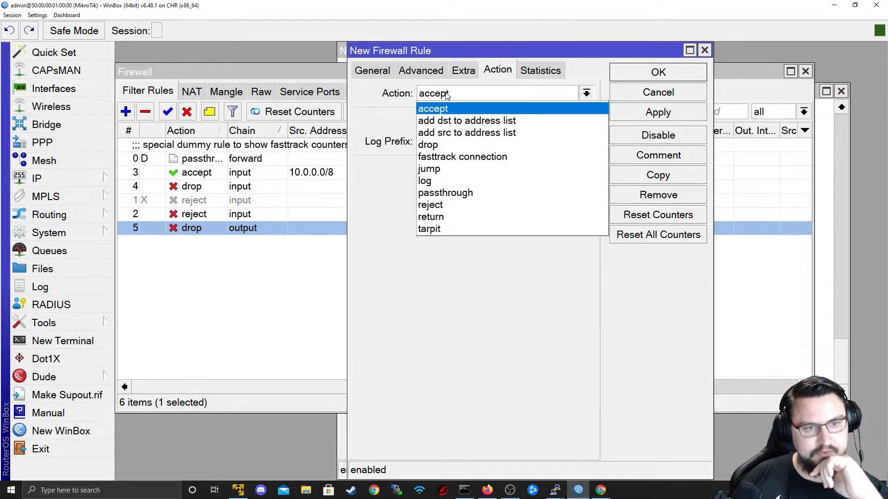
{"action": "left_click", "coordinate": [458, 144]}
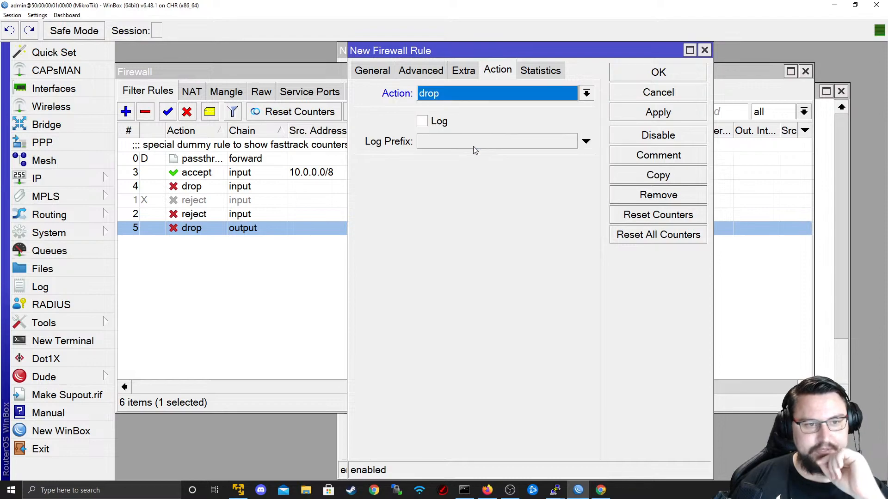
{"action": "left_click", "coordinate": [638, 113]}
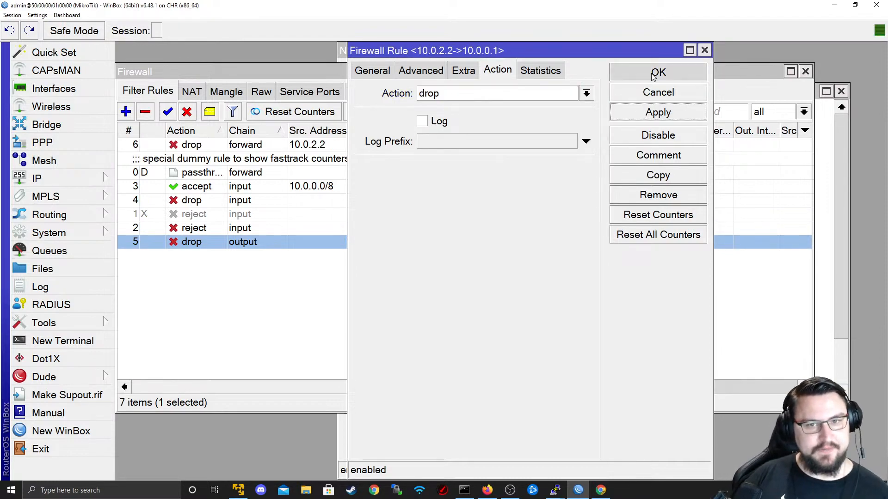
{"action": "left_click", "coordinate": [653, 74]}
{"action": "key", "text": "alt+Tab"}
- Check the R4 and R2 terminals to see the pings between routers timing out
{"action": "key", "text": "alt+Tab"}
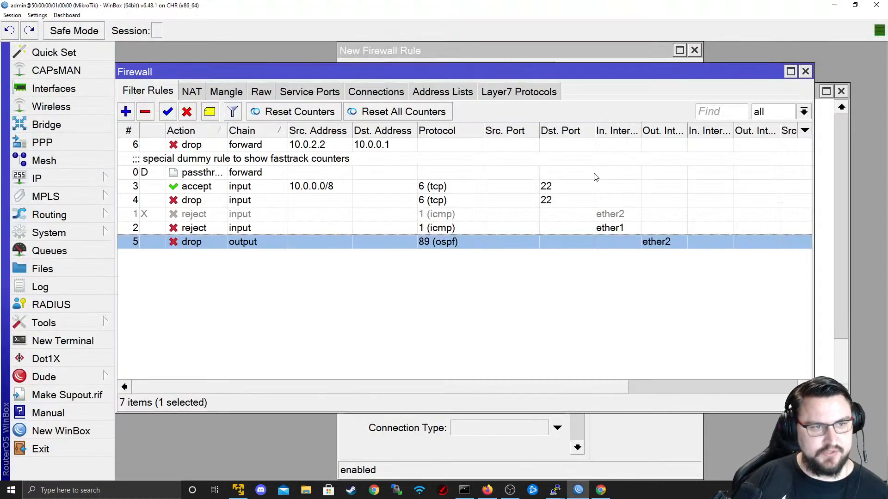
{"action": "key", "text": "alt+Tab"}
{"action": "key", "text": "alt+Tab"}
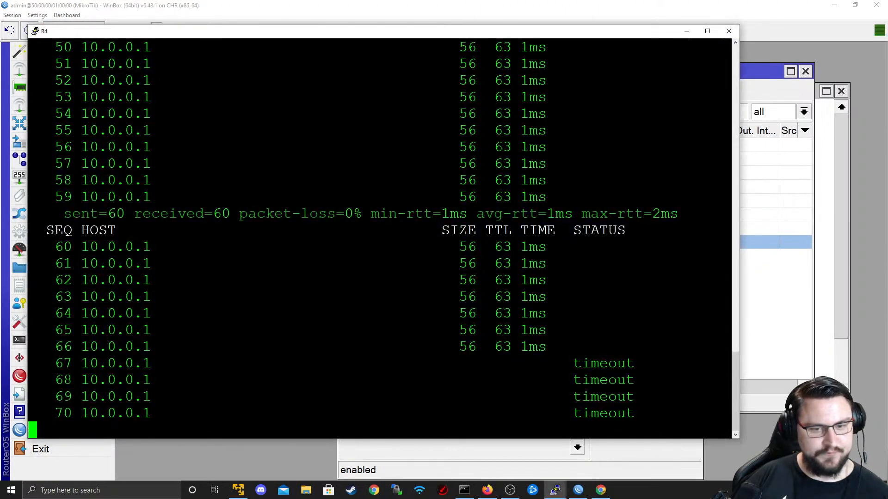
{"action": "left_click_drag", "start_coordinate": [721, 414], "coordinate": [406, 297]}
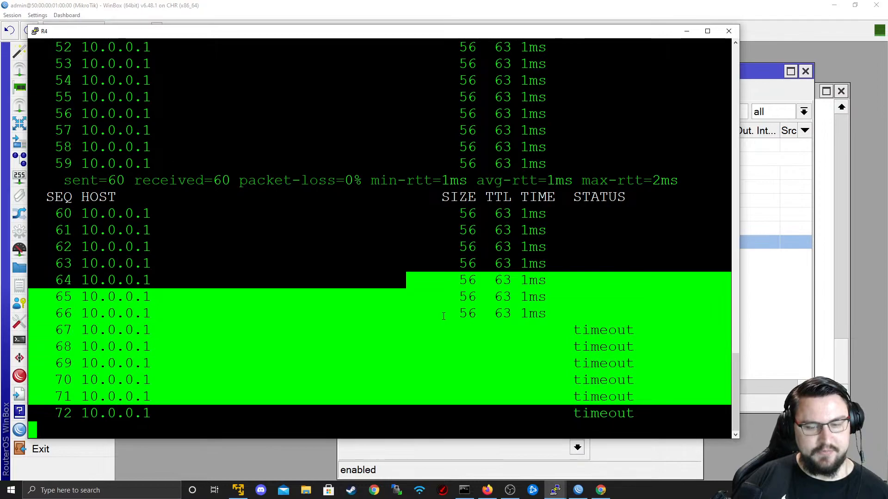
{"action": "key", "text": "alt+Tab"}
{"action": "key", "text": "alt+Tab"}
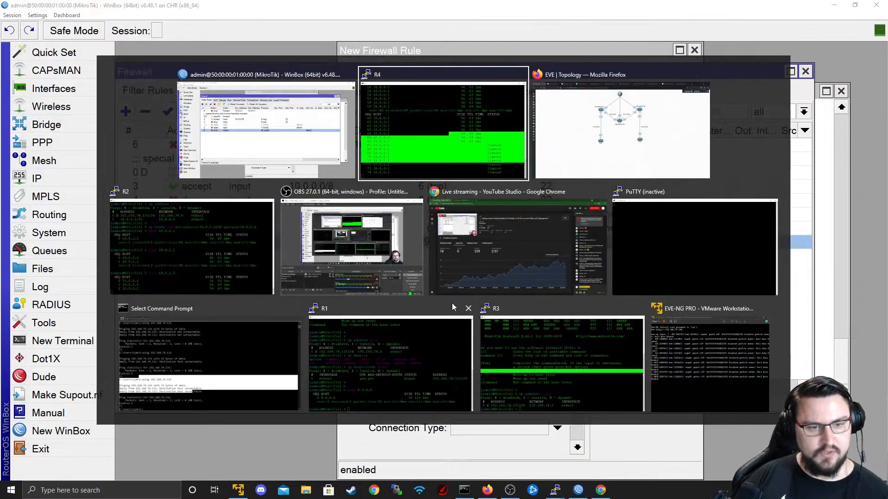
{"action": "left_click", "coordinate": [213, 235]}
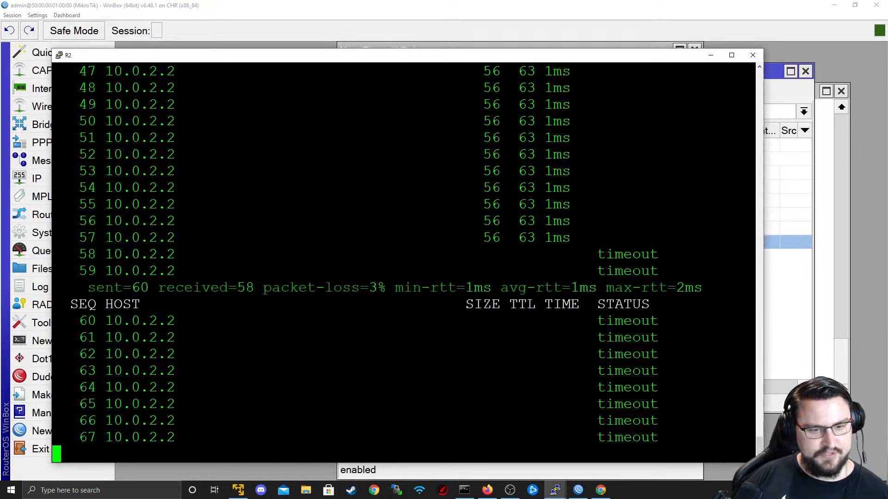
{"action": "left_click_drag", "start_coordinate": [717, 389], "coordinate": [386, 238]}
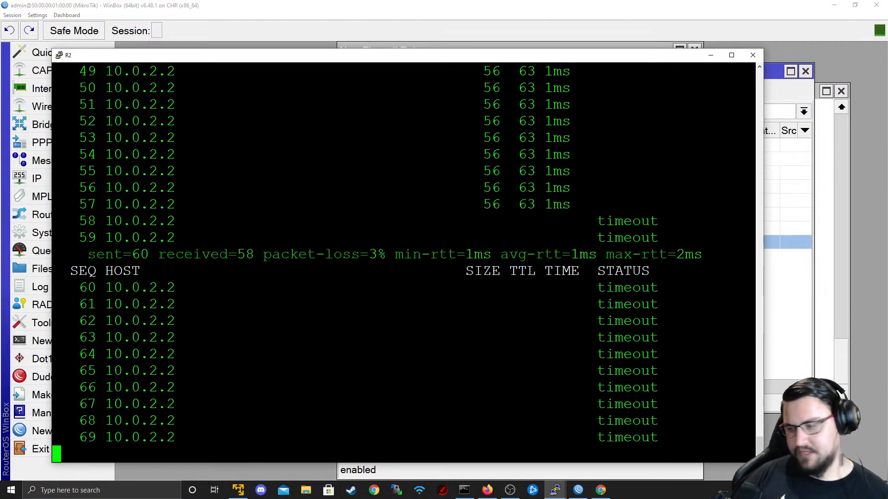
{"action": "left_click", "coordinate": [710, 55]}
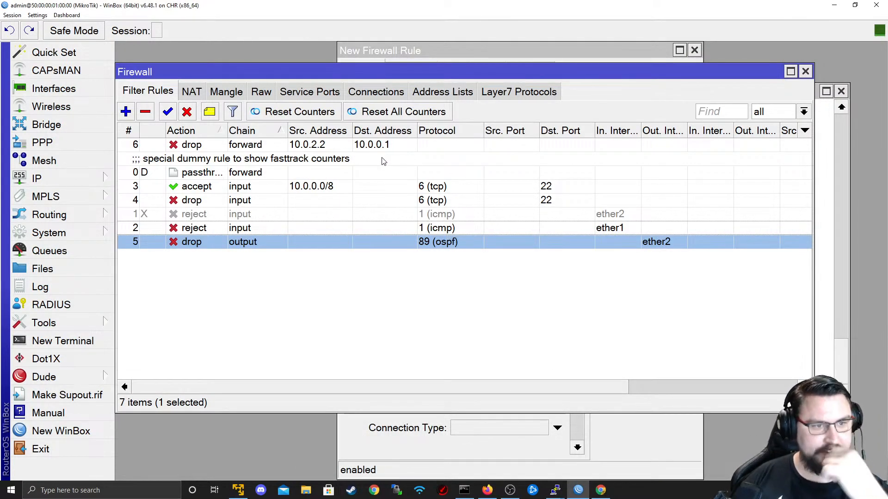
- Disable forward drop rule 6 and confirm R2's pings to 10.0.2.2 resume
{"action": "left_click", "coordinate": [366, 146]}
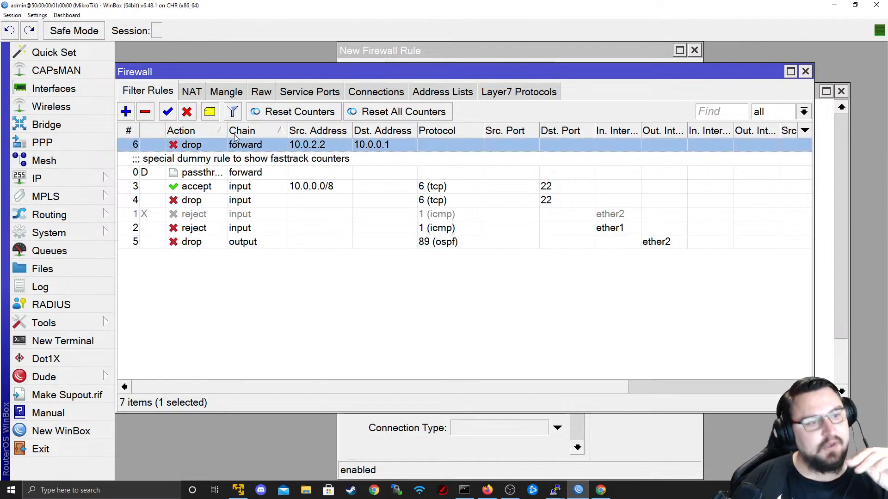
{"action": "left_click", "coordinate": [186, 111]}
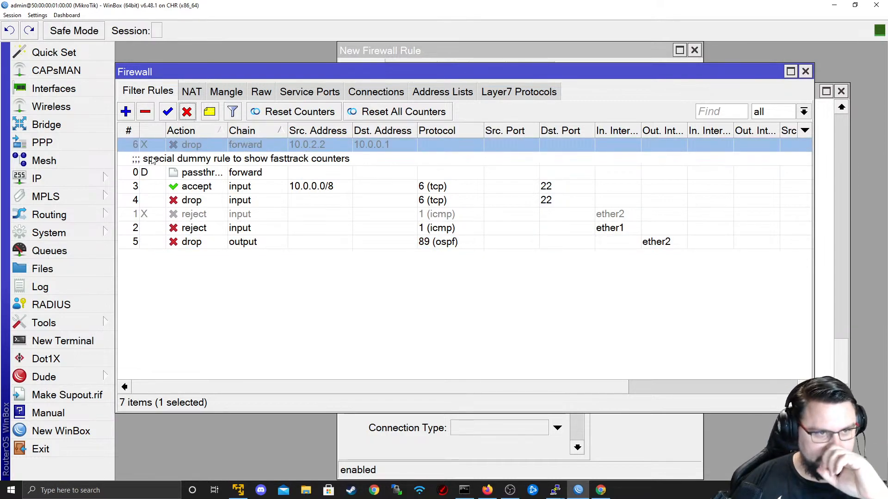
{"action": "key", "text": "alt+Tab"}
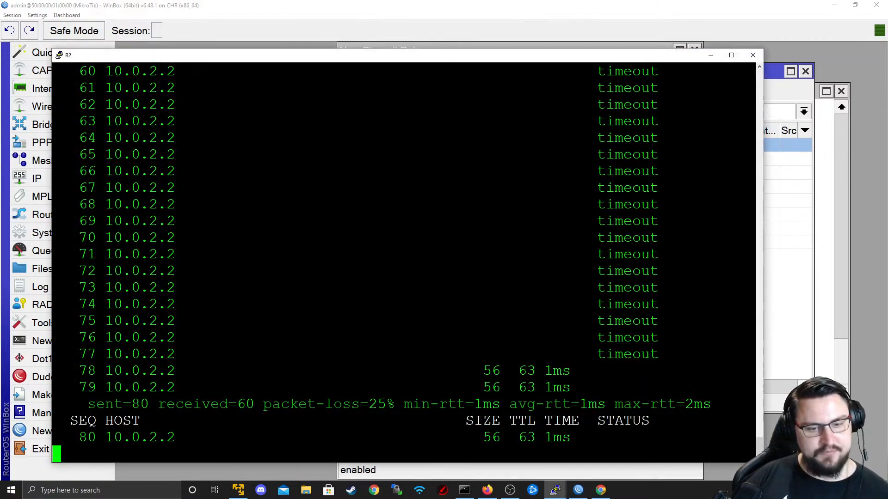
{"action": "key", "text": "alt+Tab"}
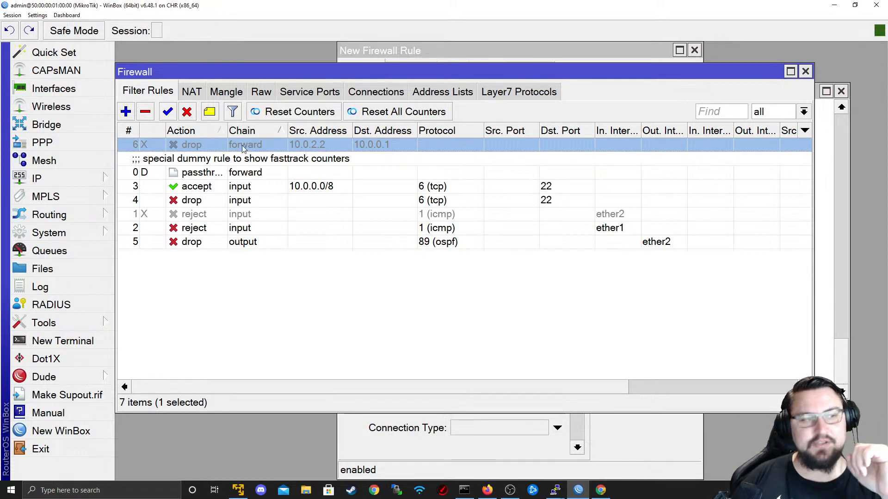
- Create a new rule matching TCP destination port 23 from 10.0.2.2 to 10.0.0.1
{"action": "left_click", "coordinate": [128, 115]}
{"action": "left_click", "coordinate": [372, 71]}
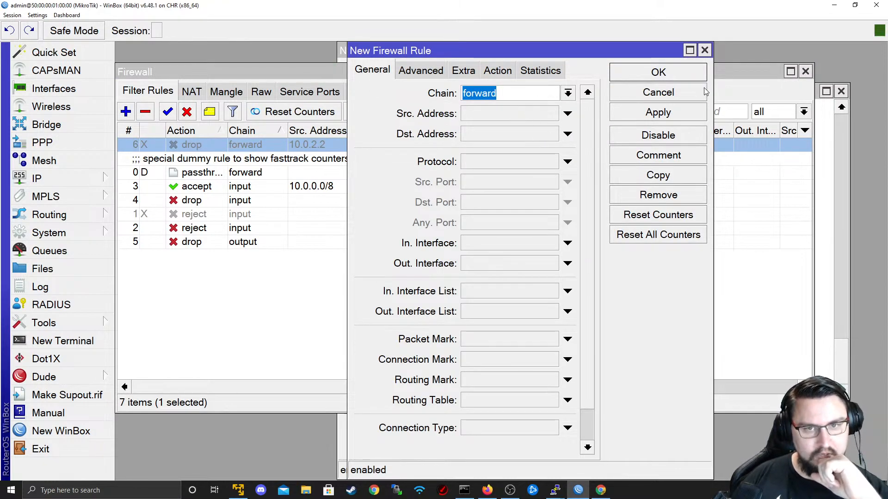
{"action": "left_click", "coordinate": [547, 114]}
{"action": "type", "text": "10"}
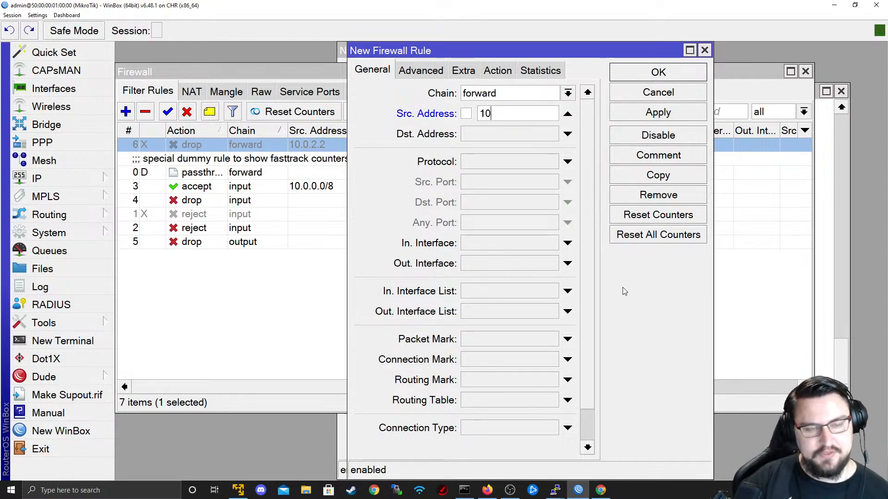
{"action": "type", "text": ".0.2.2"}
{"action": "key", "text": "Tab"}
{"action": "type", "text": "10.0"}
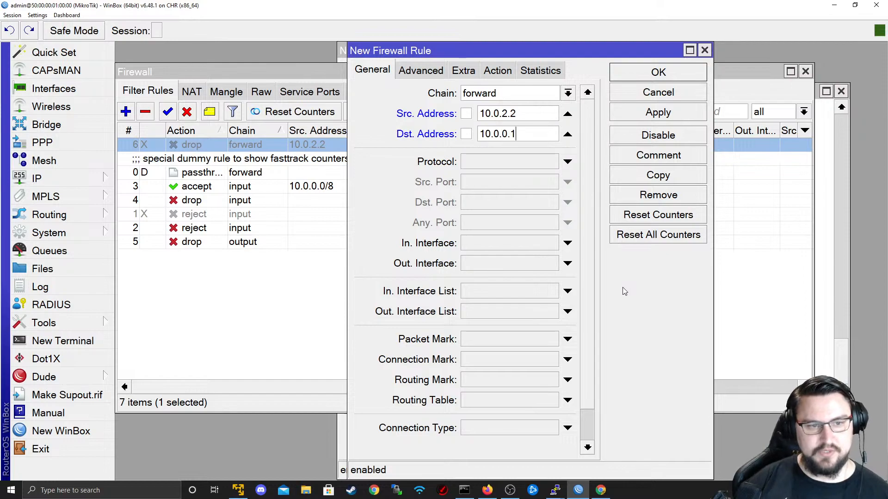
{"action": "left_click", "coordinate": [541, 162]}
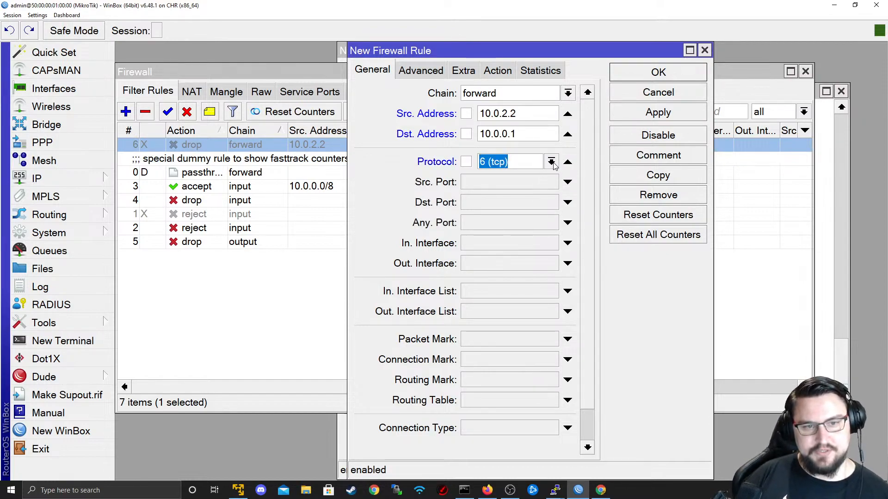
{"action": "left_click", "coordinate": [494, 202]}
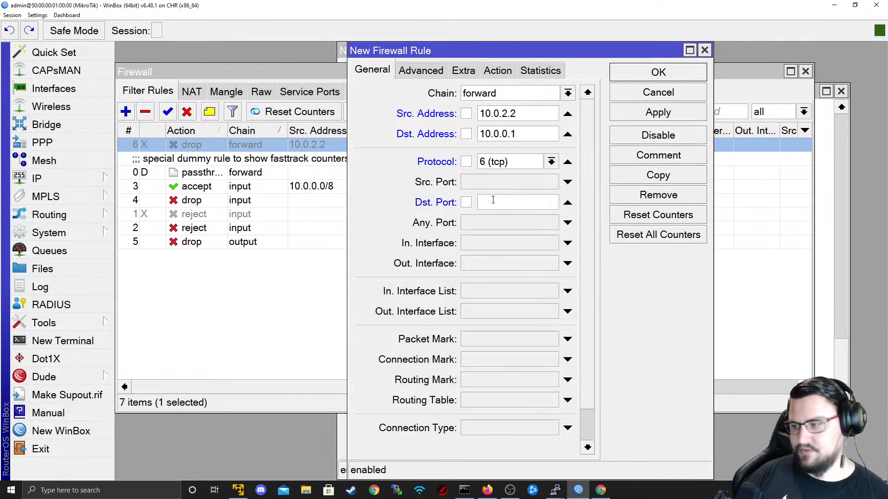
{"action": "type", "text": "23"}
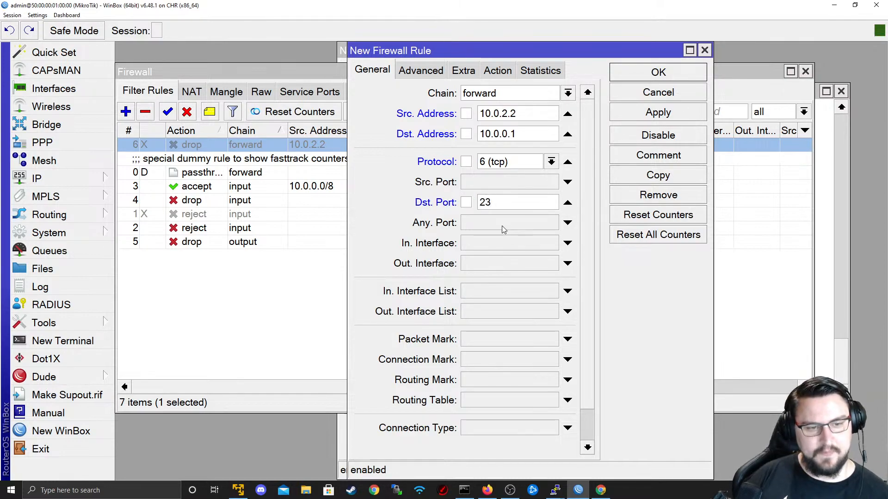
- Set the port 23 rule's action to drop and apply it as rule 7
{"action": "scroll", "coordinate": [586, 430], "scroll_direction": "down", "scroll_amount": 2}
{"action": "scroll", "coordinate": [586, 429], "scroll_direction": "up", "scroll_amount": 2}
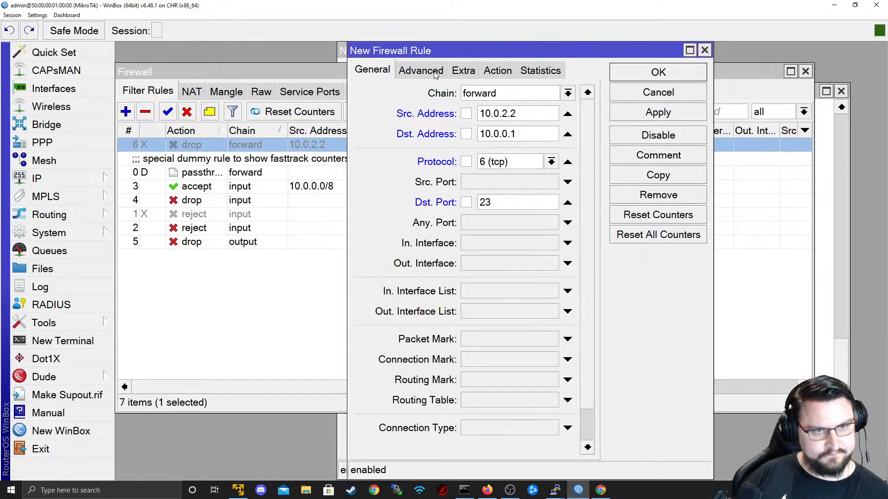
{"action": "left_click", "coordinate": [505, 75]}
{"action": "left_click", "coordinate": [500, 96]}
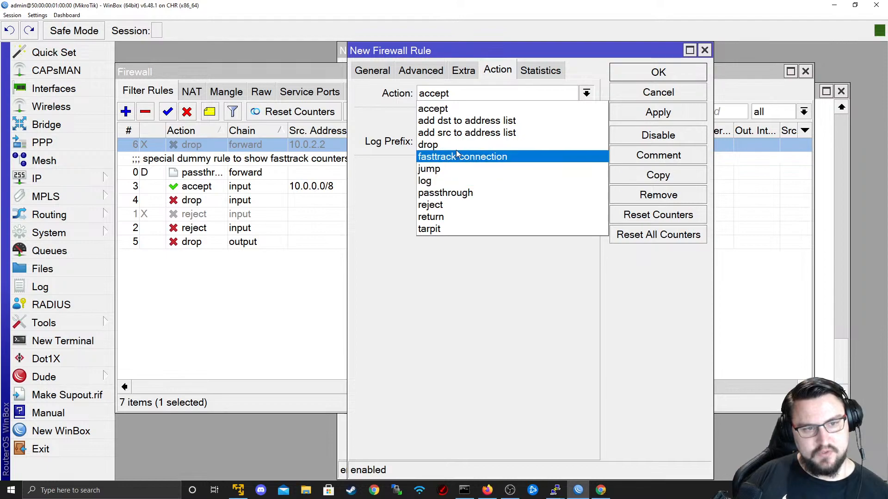
{"action": "left_click", "coordinate": [435, 145]}
{"action": "left_click", "coordinate": [380, 77]}
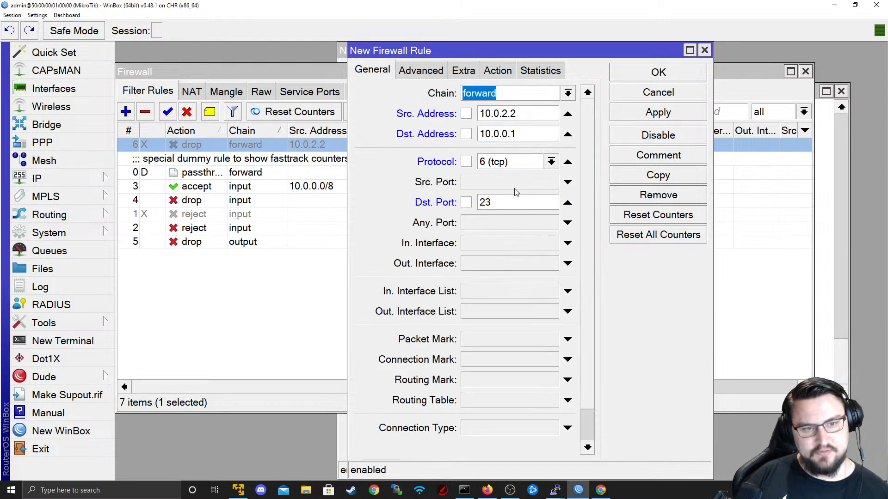
{"action": "left_click", "coordinate": [626, 111]}
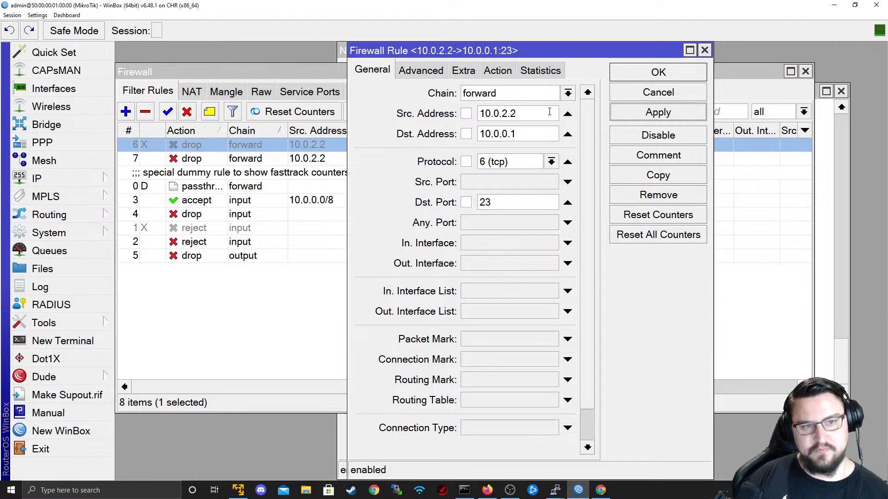
- Select rule 7, then re-run R4's ping to 10.0.0.1 to confirm it still gets replies
{"action": "left_click", "coordinate": [473, 115]}
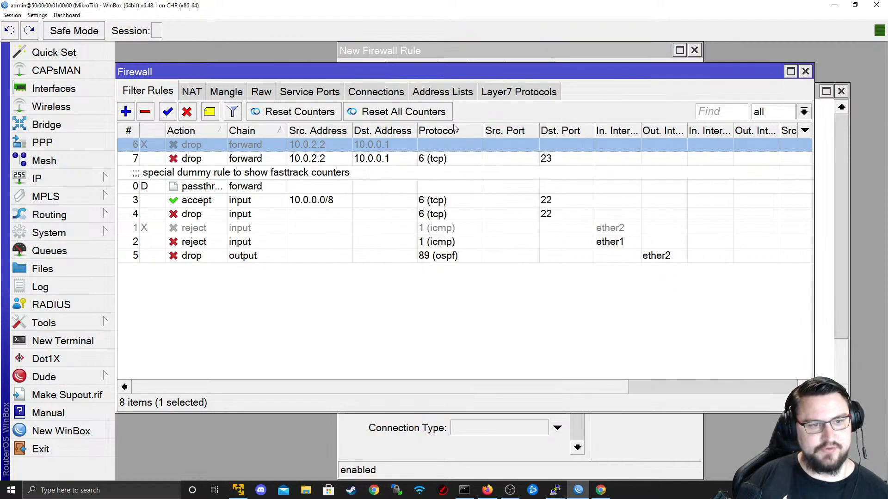
{"action": "left_click", "coordinate": [493, 156]}
{"action": "key", "text": "alt+Tab"}
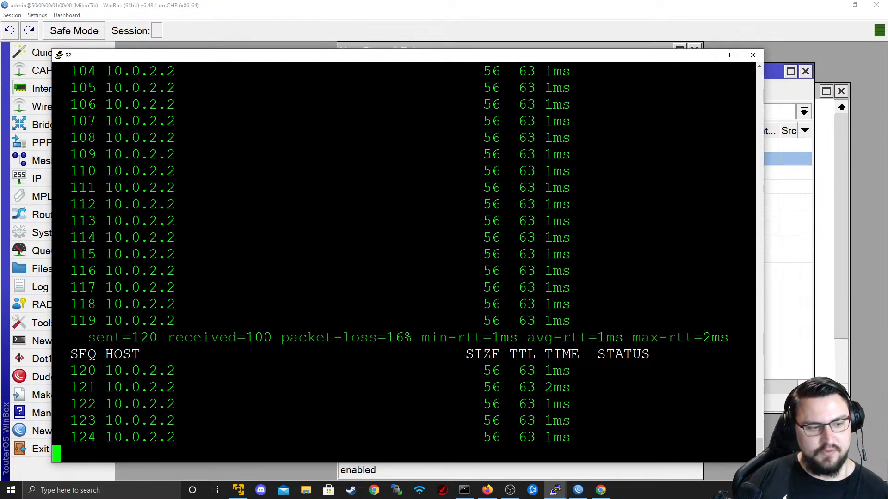
{"action": "key", "text": "alt+Tab"}
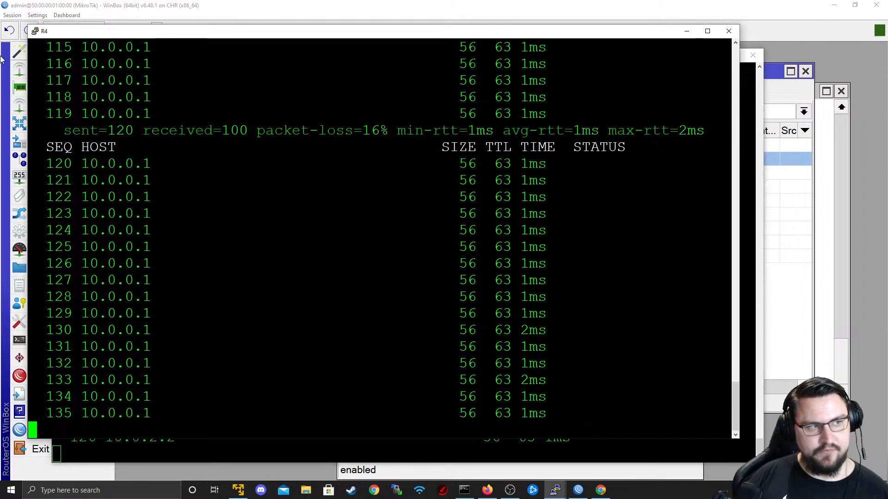
{"action": "key", "text": "ctrl+c"}
{"action": "key", "text": "Up"}
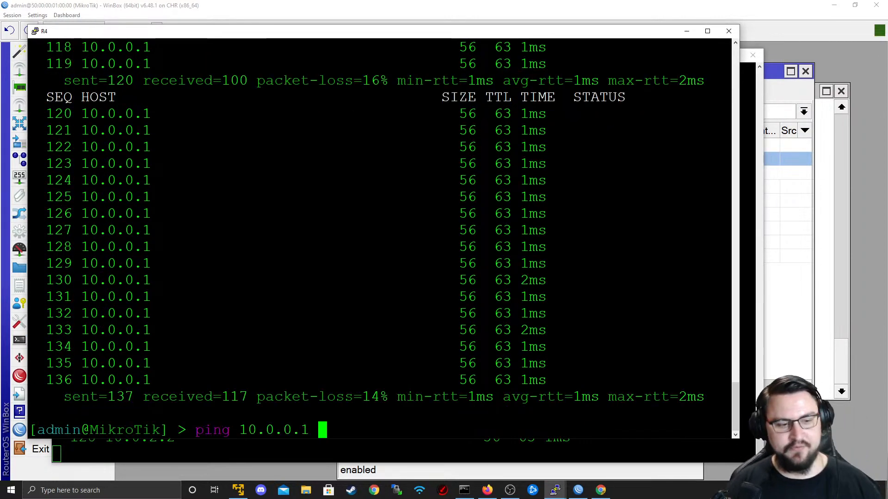
{"action": "key", "text": "Return"}
{"action": "key", "text": "ctrl+c"}
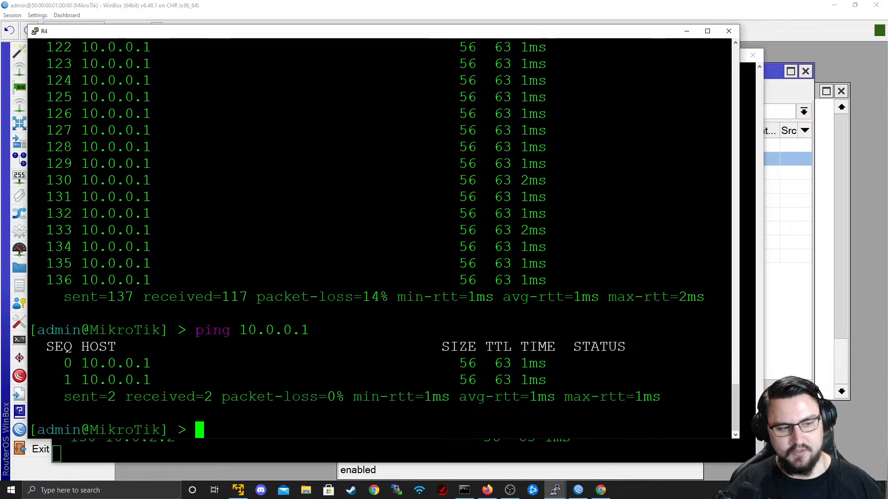
- Start a telnet session from R4 to 10.0.0.1, then return to the firewall rules
{"action": "key", "text": "Return"}
{"action": "key", "text": "Return"}
{"action": "type", "text": "system telnet "}
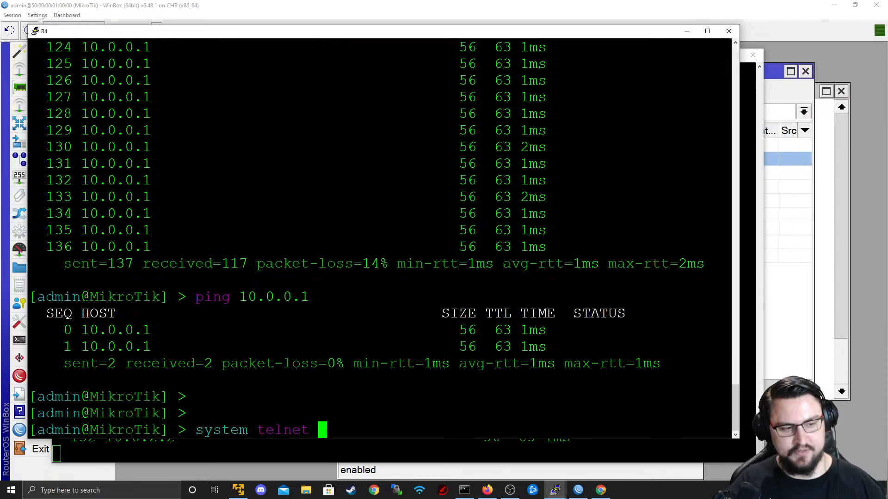
{"action": "type", "text": "10.0.0.1"}
{"action": "key", "text": "Return"}
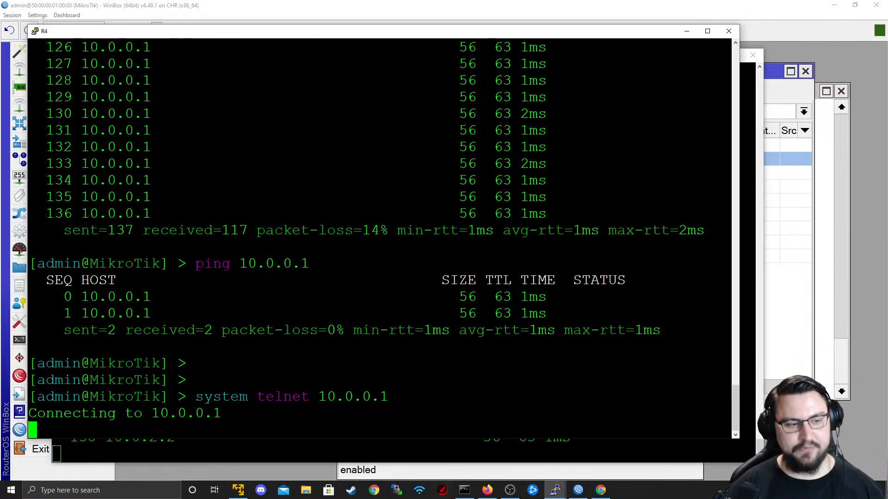
{"action": "key", "text": "alt+Tab"}
{"action": "key", "text": "alt+Tab"}
{"action": "key", "text": "alt+Tab"}
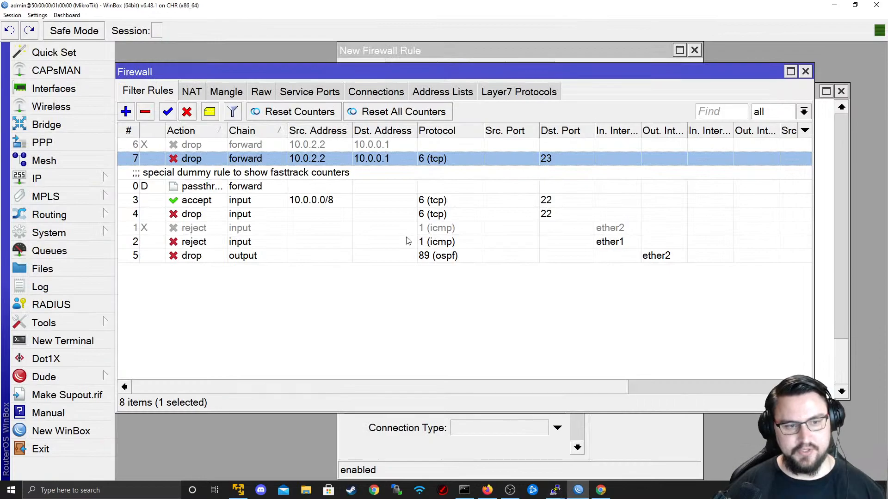
{"action": "key", "text": "alt+Tab"}
{"action": "key", "text": "alt+Tab"}
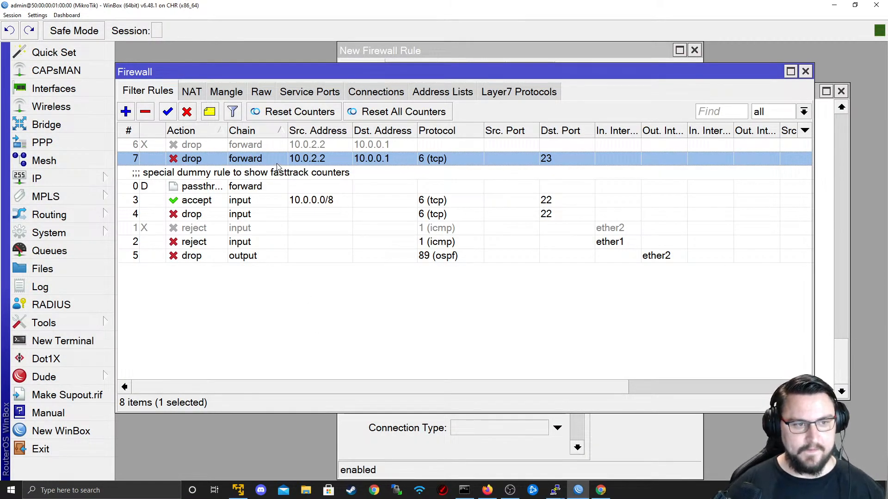
- Edit rule 7 to set its outgoing interface to ether2, then apply and save it
{"action": "double_click", "coordinate": [237, 160]}
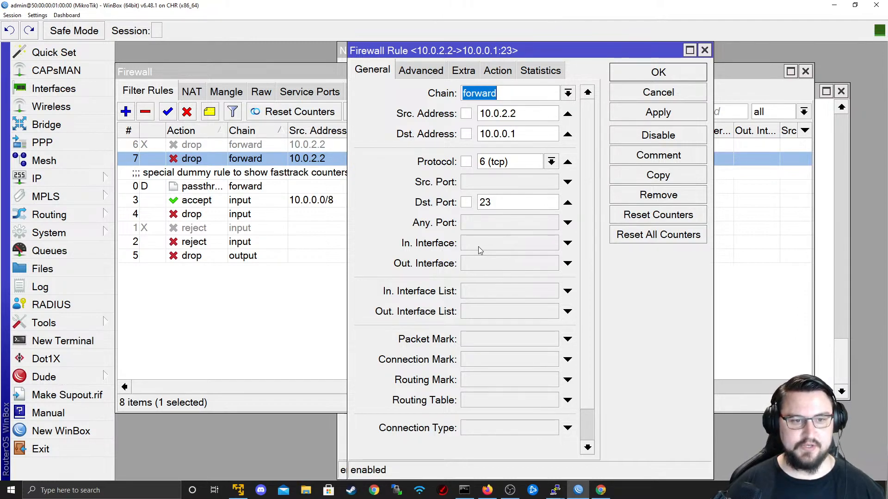
{"action": "left_click", "coordinate": [545, 264]}
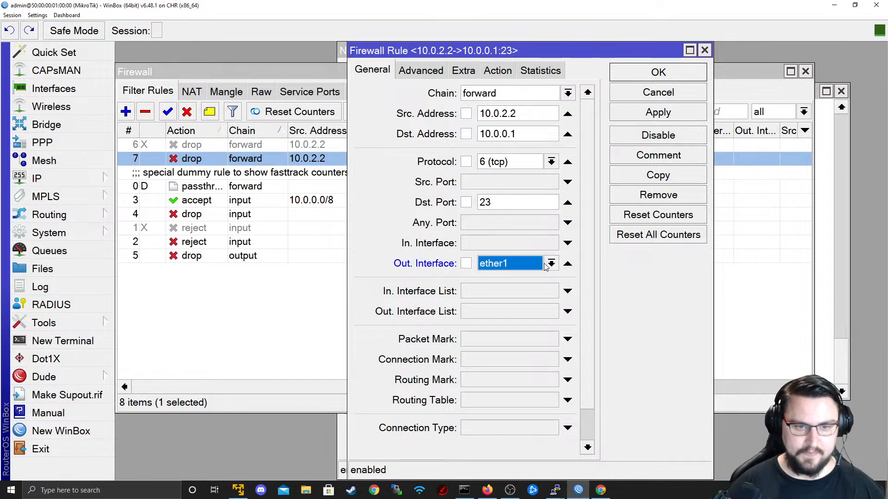
{"action": "left_click", "coordinate": [551, 264]}
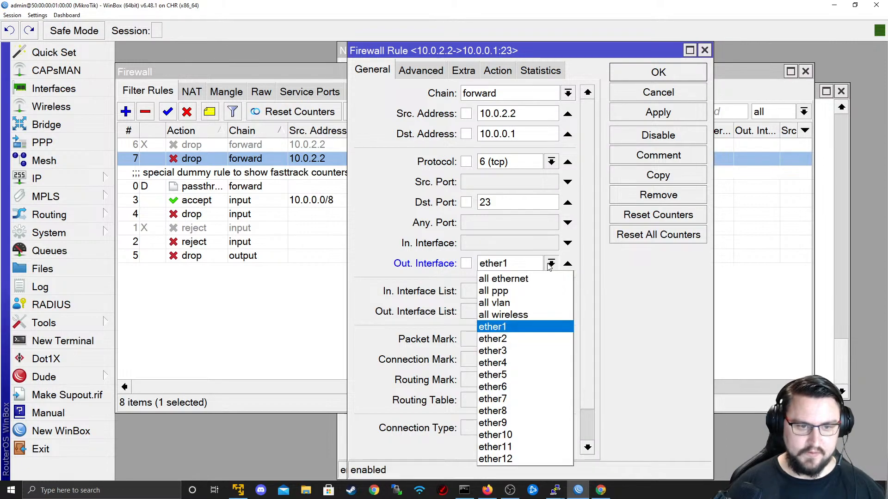
{"action": "left_click", "coordinate": [515, 343]}
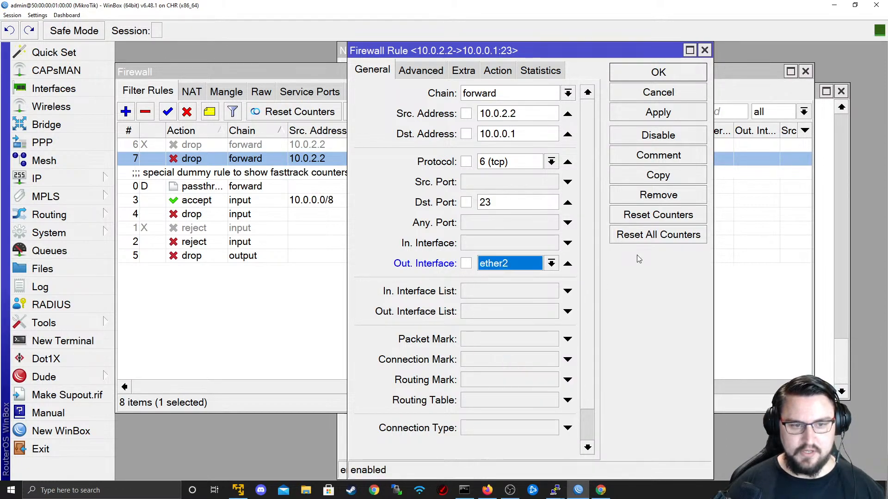
{"action": "left_click", "coordinate": [659, 117]}
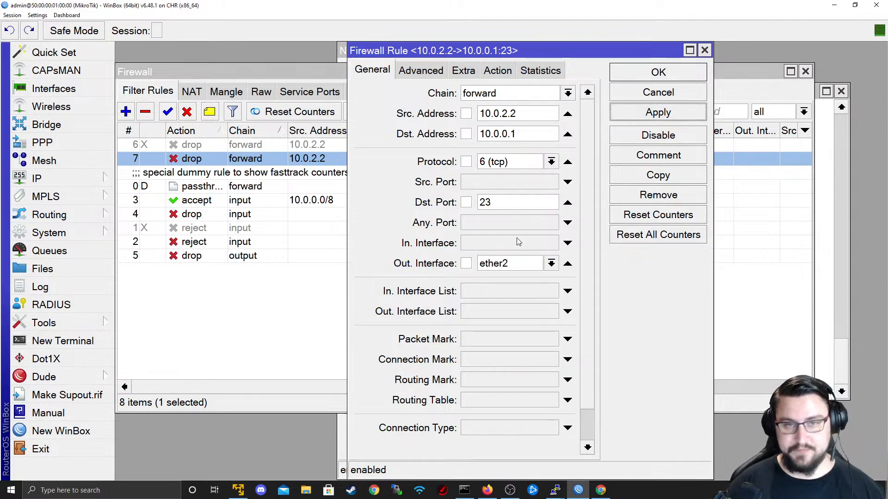
{"action": "left_click", "coordinate": [671, 79]}
{"action": "key", "text": "alt+Tab"}
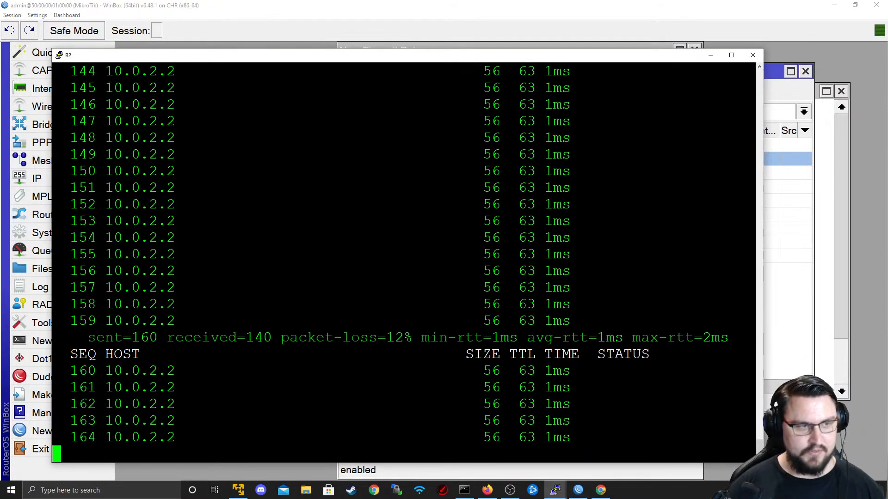
- On R4, abort the stuck telnet to 10.0.0.1, retry it once and abort again
{"action": "key", "text": "alt+Tab"}
{"action": "key", "text": "ctrl+c"}
{"action": "key", "text": "Up"}
{"action": "key", "text": "Return"}
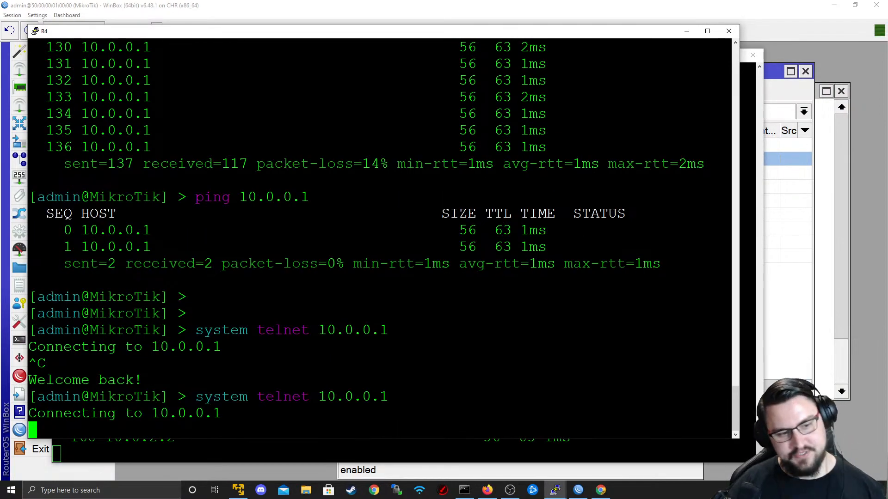
{"action": "key", "text": "ctrl+c"}
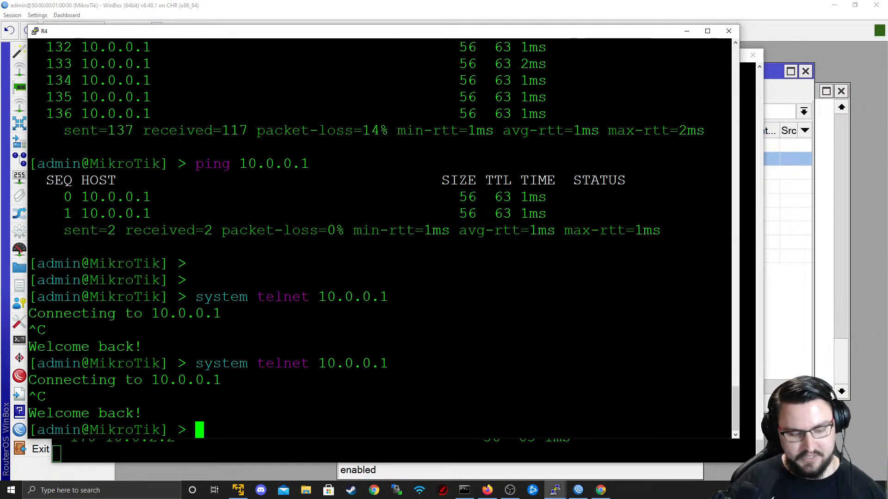
- Ping 192.168.74.133 from R4, then stop the ping
{"action": "type", "text": "ping 1"}
{"action": "key", "text": "BackSpace"}
{"action": "type", "text": "192.168.74.133"}
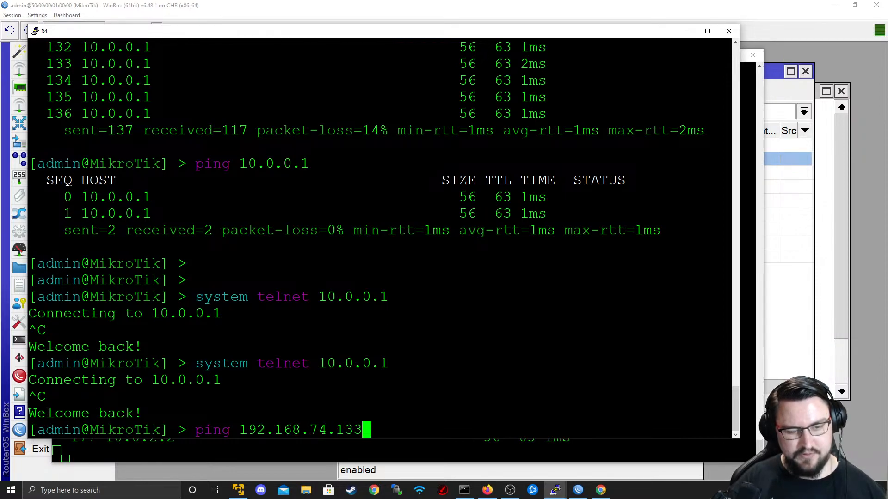
{"action": "key", "text": "Return"}
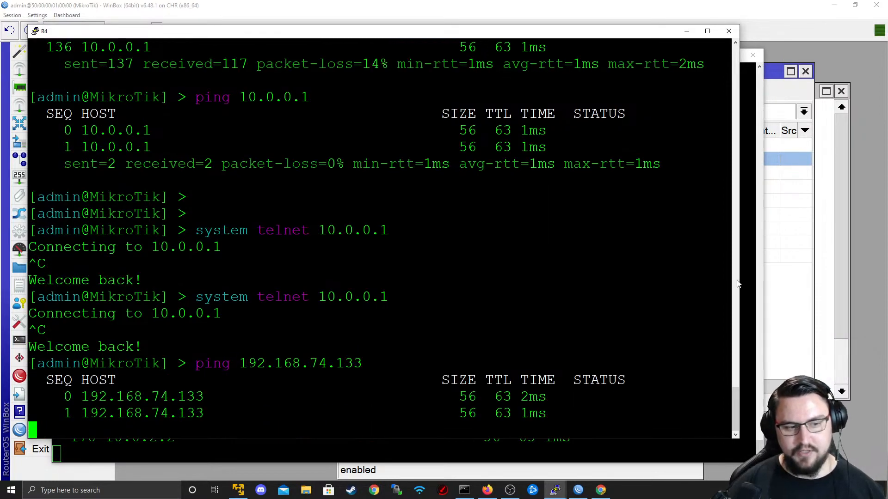
{"action": "double_click", "coordinate": [300, 346]}
{"action": "key", "text": "ctrl+c"}
- Telnet from R4 into R2 at 192.168.74.133 as admin and run ip address print
{"action": "type", "text": "system telnet 1"}
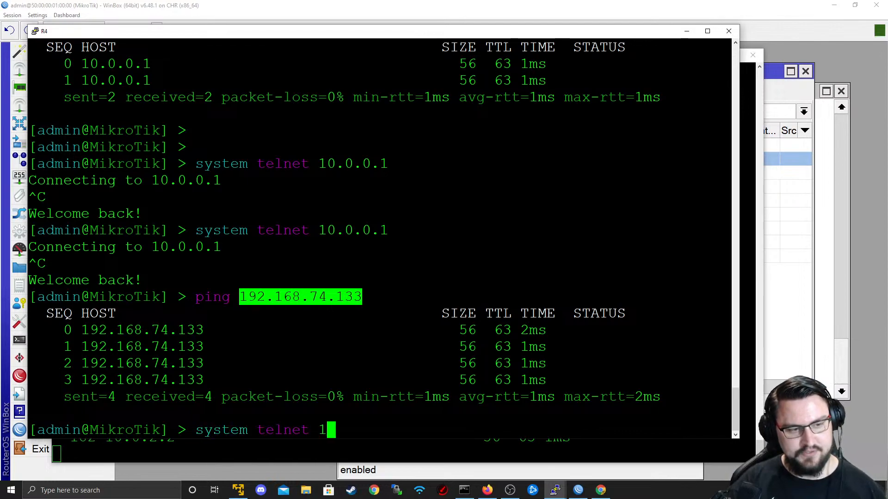
{"action": "type", "text": "92.168.74.133"}
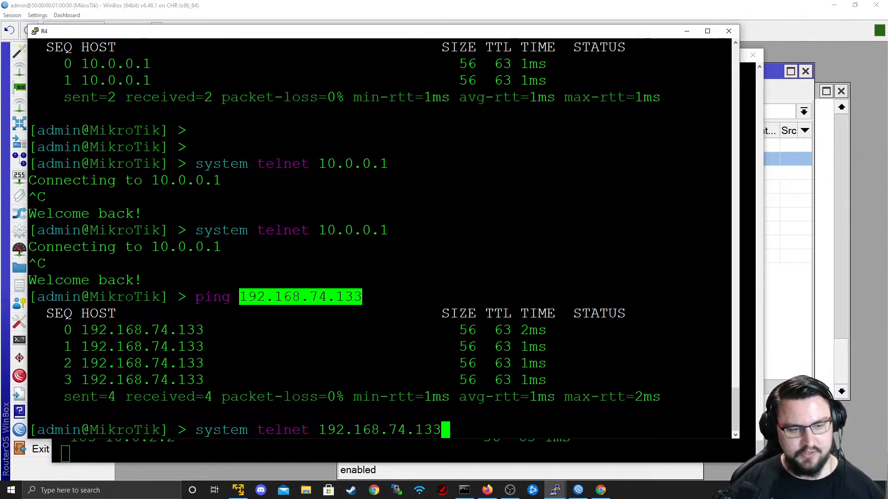
{"action": "key", "text": "Return"}
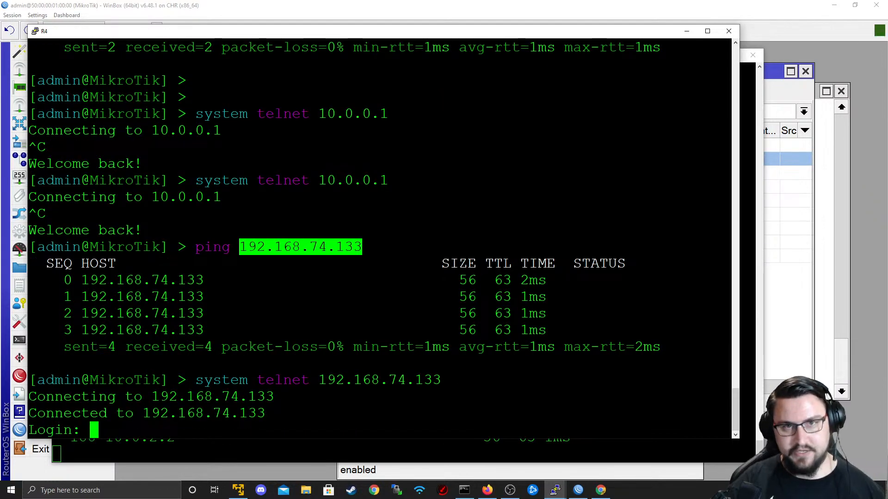
{"action": "type", "text": "admin"}
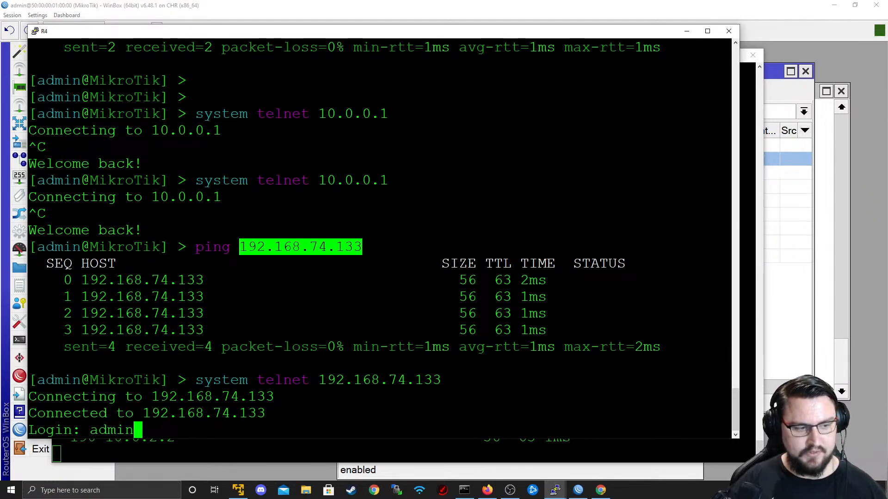
{"action": "key", "text": "Return"}
{"action": "key", "text": "Return"}
{"action": "key", "text": "Return"}
{"action": "type", "text": "ip address print"}
{"action": "key", "text": "Return"}
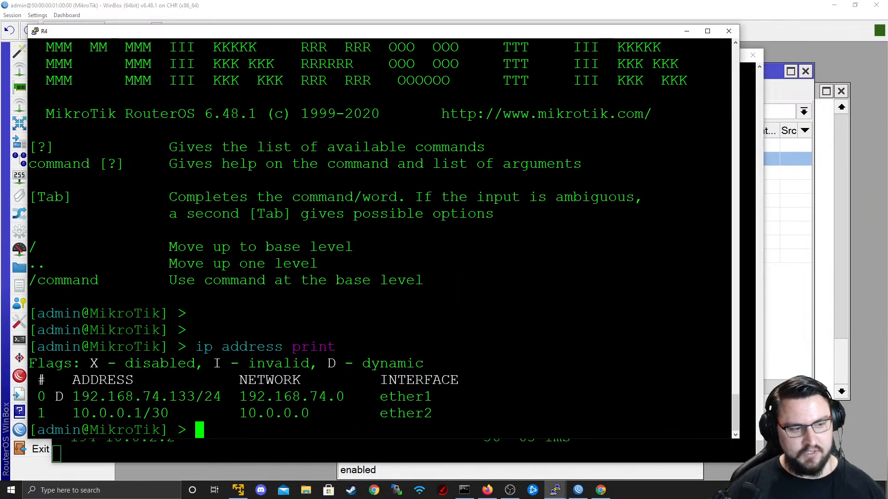
{"action": "double_click", "coordinate": [121, 413]}
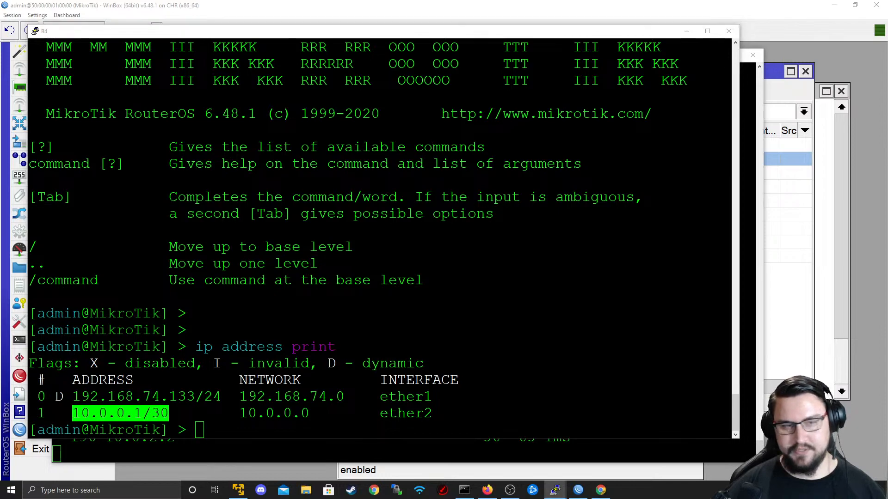
- Bring the EVE-NG lab topology map in Firefox into view
{"action": "key", "text": "alt+Tab"}
{"action": "key", "text": "alt+Tab"}
{"action": "key", "text": "alt+Tab"}
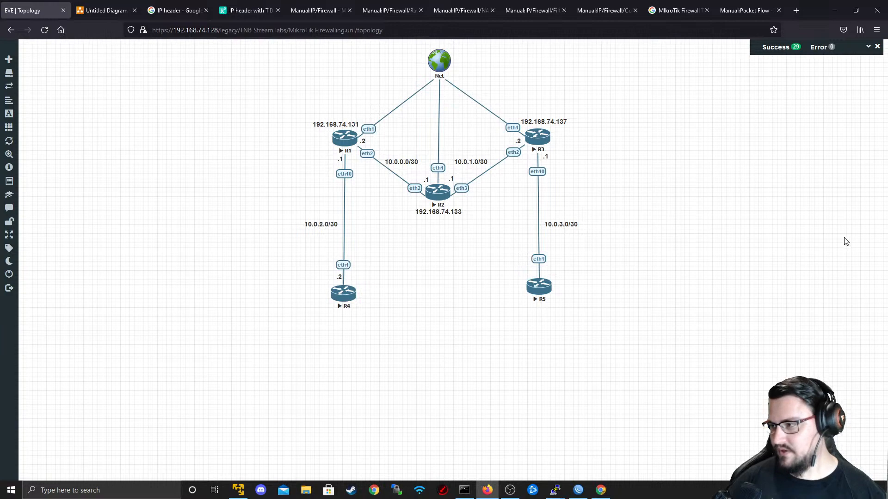
{"action": "key", "text": "alt+Tab"}
{"action": "key", "text": "alt+Tab"}
{"action": "key", "text": "alt+Tab"}
{"action": "key", "text": "alt+Tab"}
{"action": "key", "text": "alt+Tab"}
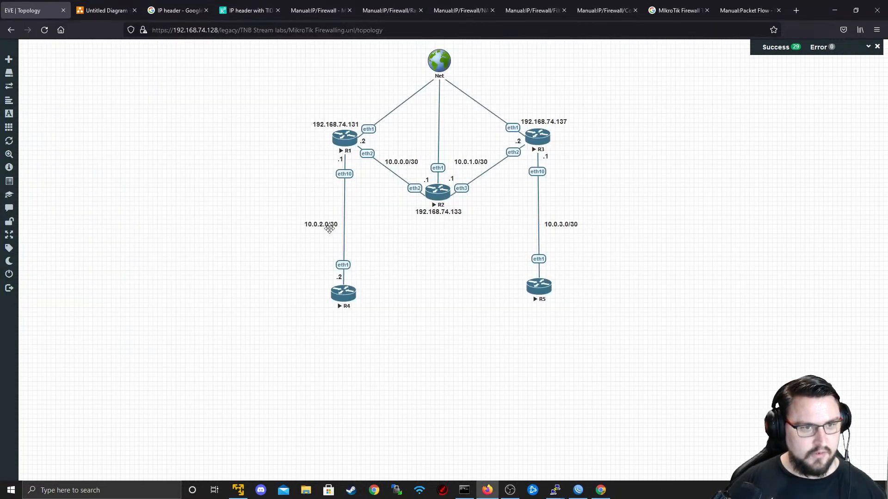
{"action": "key", "text": "alt+Tab"}
- Start a new firewall rule after the fasttrack dummy rule, keeping protocol tcp
{"action": "left_click", "coordinate": [291, 227]}
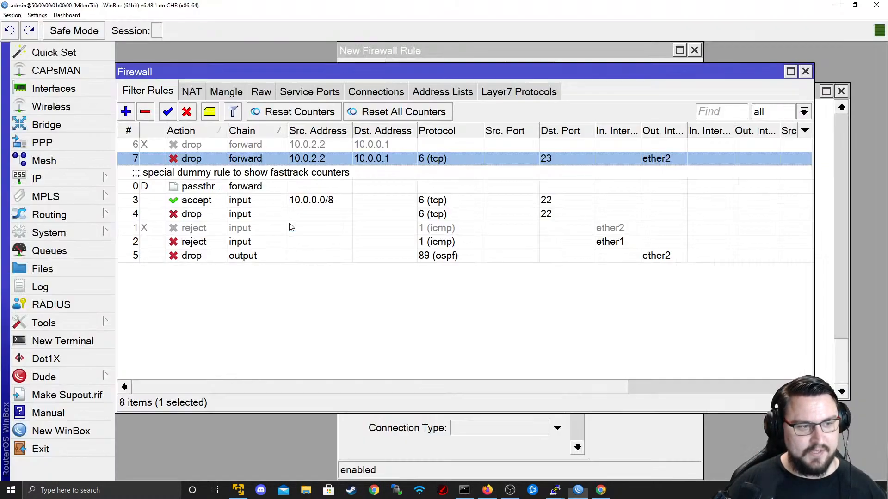
{"action": "left_click", "coordinate": [273, 242]}
{"action": "left_click", "coordinate": [266, 185]}
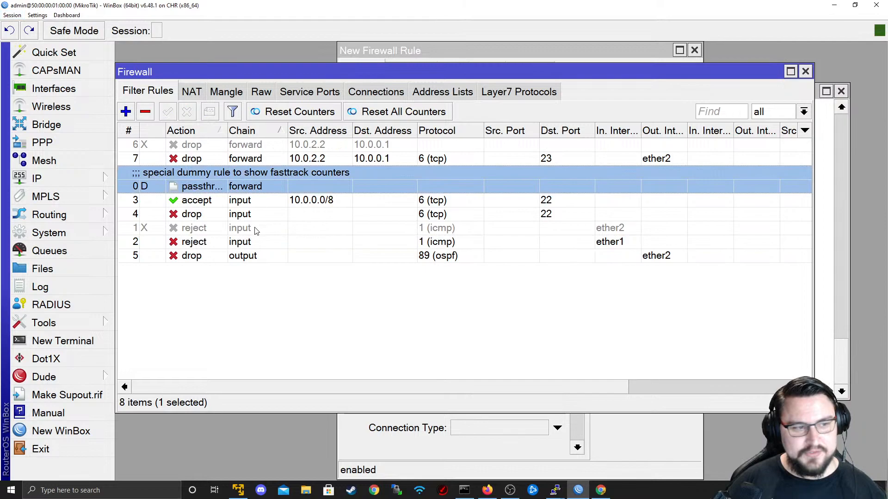
{"action": "left_click", "coordinate": [133, 114]}
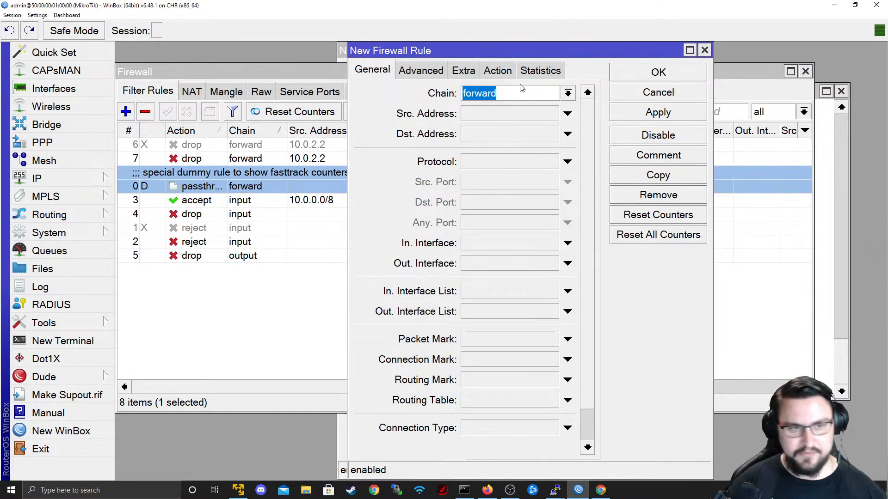
{"action": "left_click", "coordinate": [568, 162]}
{"action": "left_click", "coordinate": [551, 161]}
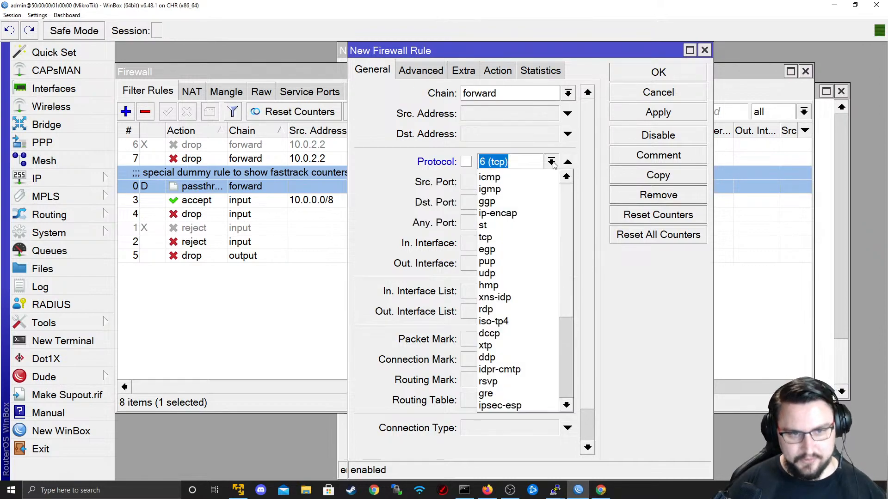
{"action": "scroll", "coordinate": [528, 207], "scroll_direction": "down", "scroll_amount": 4}
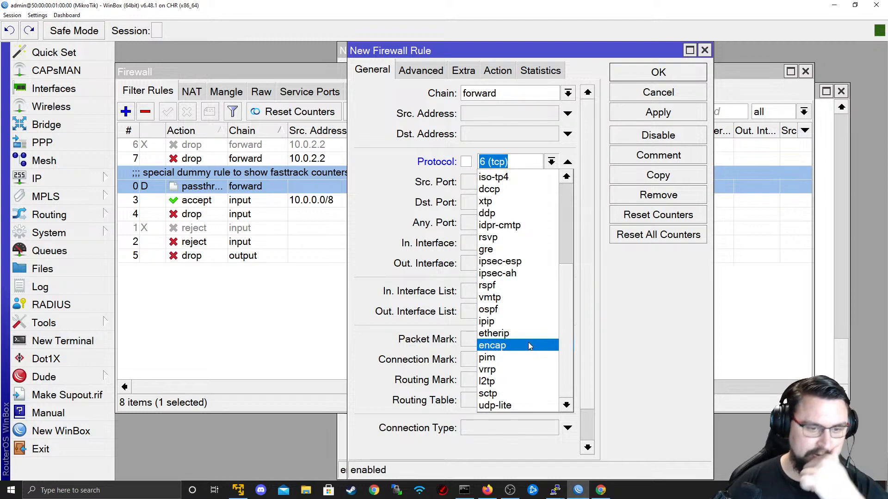
{"action": "scroll", "coordinate": [526, 337], "scroll_direction": "up", "scroll_amount": 4}
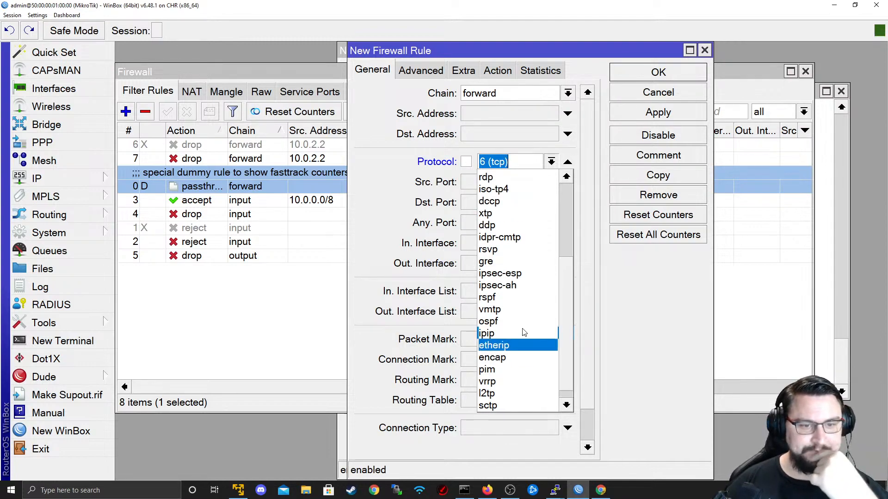
{"action": "scroll", "coordinate": [552, 356], "scroll_direction": "up", "scroll_amount": 8}
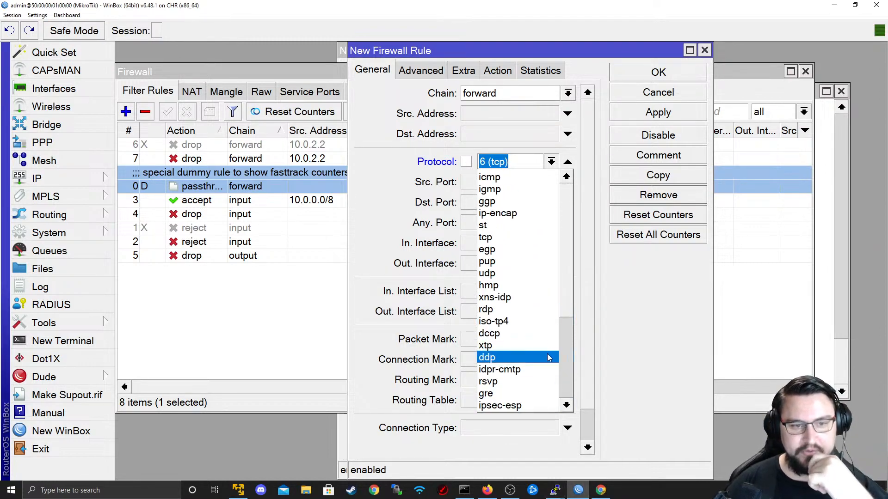
{"action": "scroll", "coordinate": [541, 372], "scroll_direction": "down", "scroll_amount": 9}
{"action": "scroll", "coordinate": [532, 324], "scroll_direction": "up", "scroll_amount": 9}
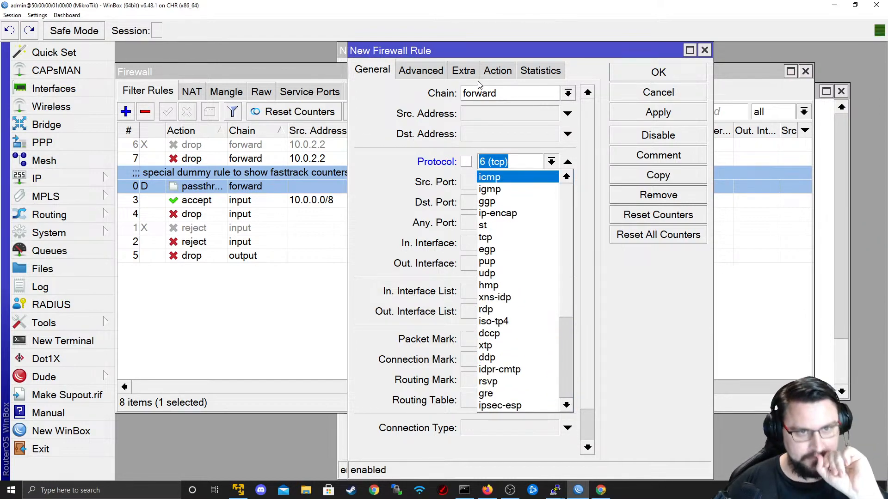
{"action": "left_click", "coordinate": [490, 72]}
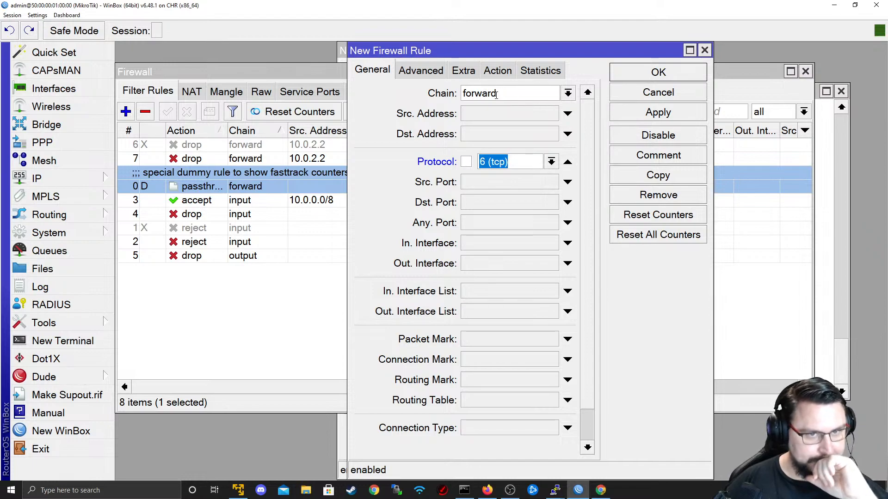
- Check the draft rule's Action and General tabs, then bring the Filter Rules list forward
{"action": "left_click", "coordinate": [498, 71]}
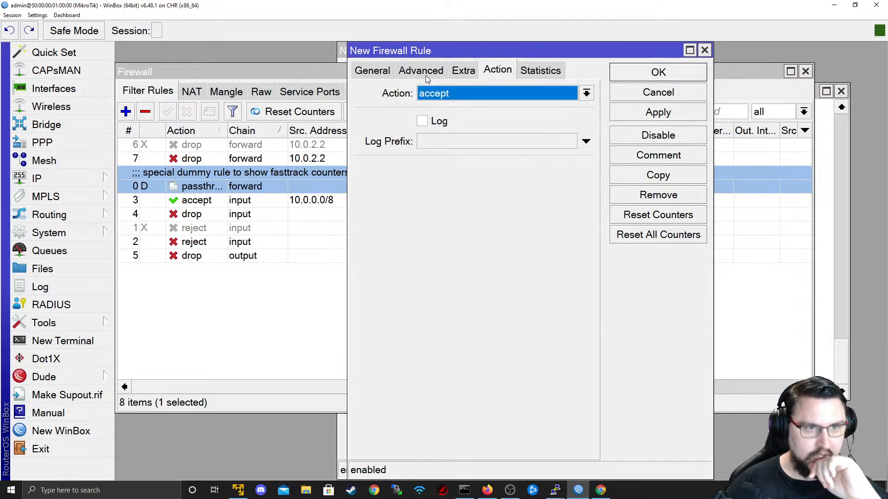
{"action": "left_click", "coordinate": [379, 67]}
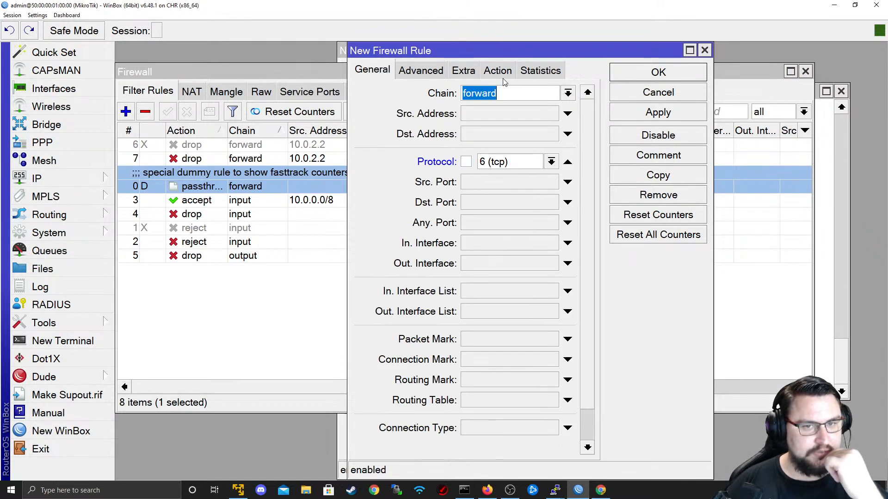
{"action": "left_click", "coordinate": [496, 74]}
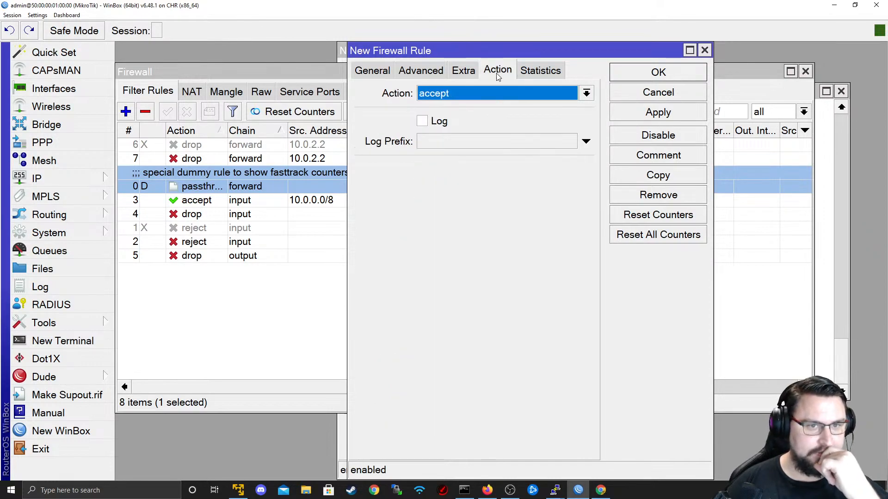
{"action": "left_click", "coordinate": [388, 73]}
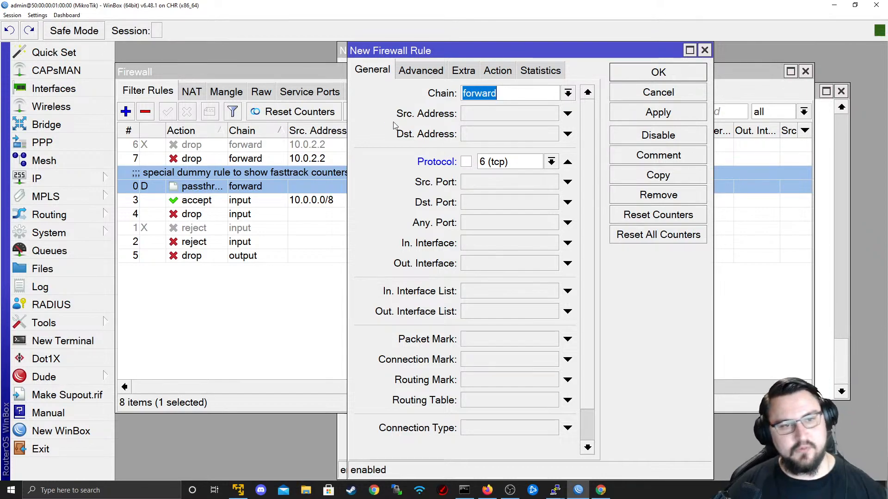
{"action": "left_click", "coordinate": [230, 183]}
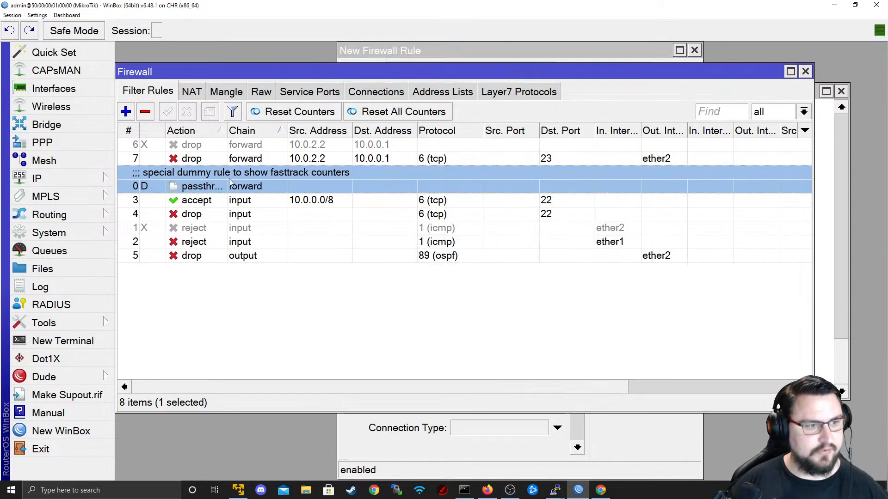
- Start a new rule matching TCP destination port 22 to destination address 10.0.0.1
{"action": "left_click", "coordinate": [126, 112]}
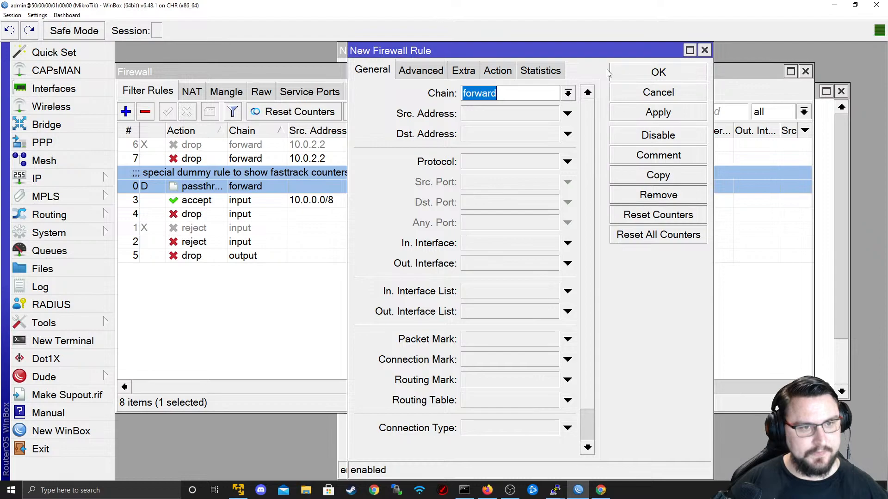
{"action": "left_click", "coordinate": [567, 161]}
{"action": "left_click", "coordinate": [555, 165]}
{"action": "left_click", "coordinate": [480, 208]}
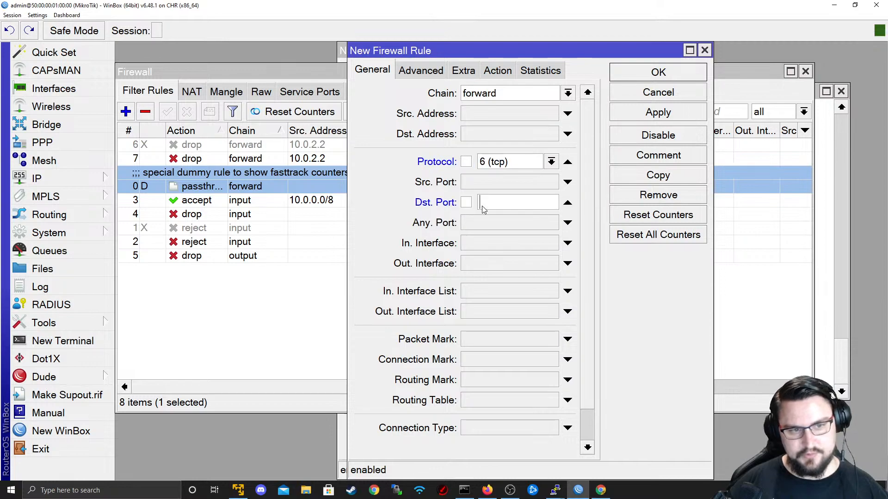
{"action": "left_click", "coordinate": [493, 139]}
{"action": "type", "text": "10.0.0.1"}
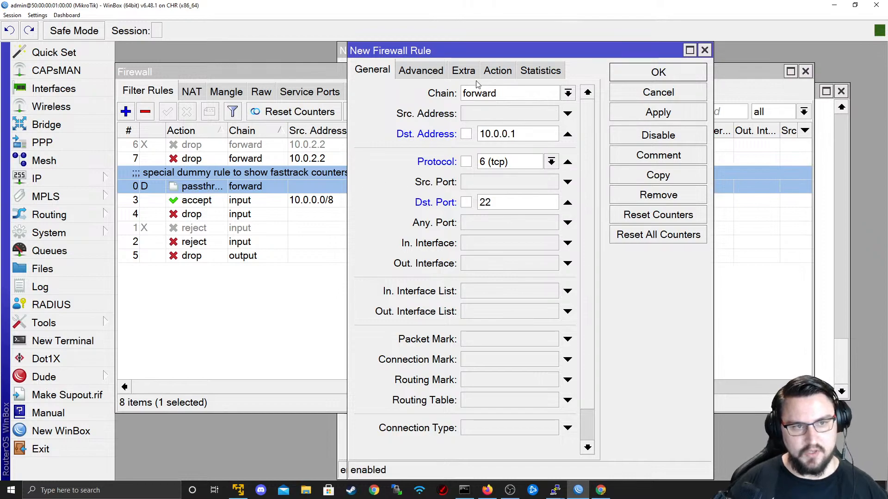
- Look over the Advanced match options, switching back and forth with the General tab
{"action": "left_click", "coordinate": [405, 74]}
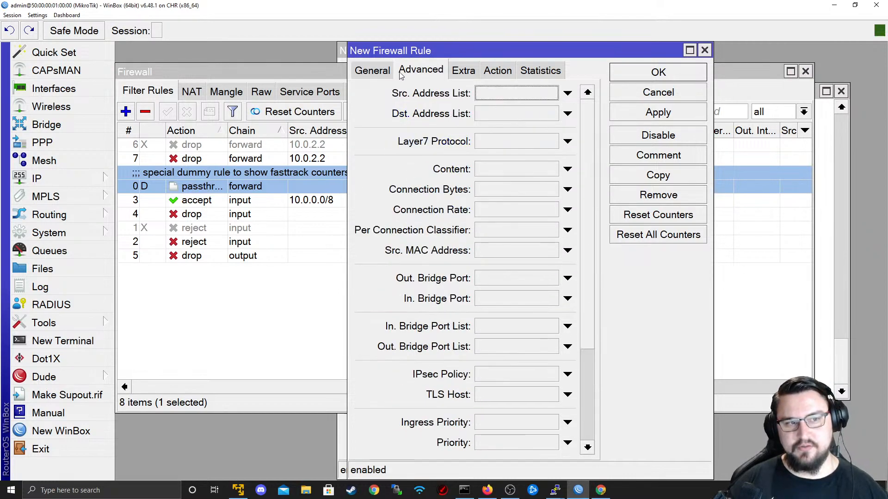
{"action": "left_click", "coordinate": [373, 74]}
{"action": "left_click", "coordinate": [414, 74]}
{"action": "left_click", "coordinate": [372, 74]}
{"action": "left_click", "coordinate": [414, 74]}
{"action": "left_click", "coordinate": [383, 74]}
{"action": "left_click", "coordinate": [415, 74]}
{"action": "left_click", "coordinate": [381, 73]}
{"action": "left_click", "coordinate": [422, 74]}
{"action": "left_click", "coordinate": [380, 72]}
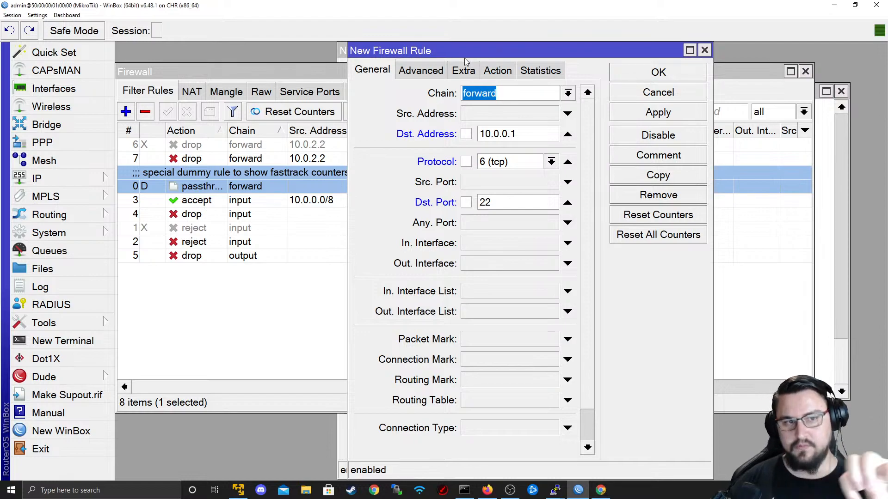
{"action": "left_click", "coordinate": [411, 73]}
- On the Extra tab, expand and collapse the Nth and Src. Address Type sections
{"action": "left_click", "coordinate": [460, 73]}
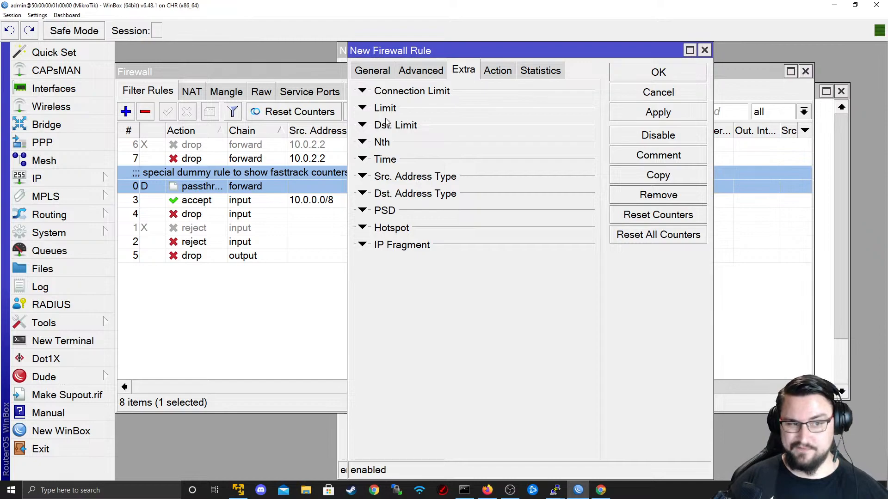
{"action": "left_click", "coordinate": [363, 143]}
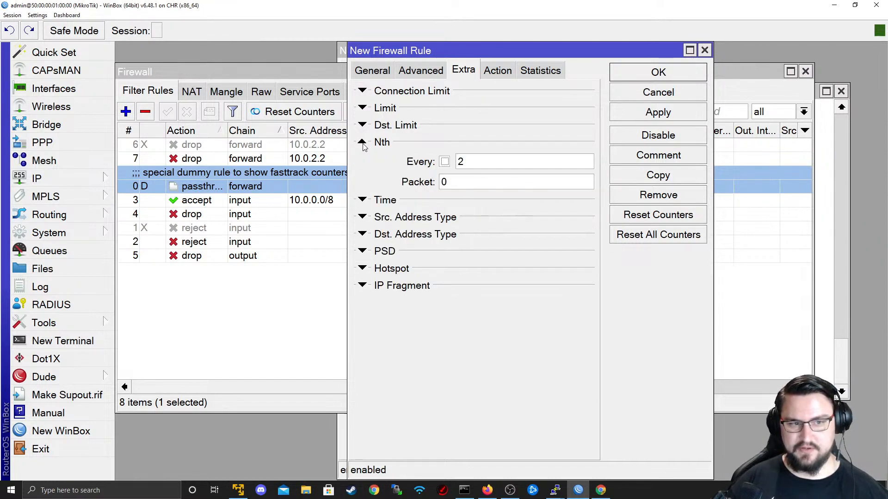
{"action": "left_click", "coordinate": [363, 145]}
{"action": "left_click", "coordinate": [366, 144]}
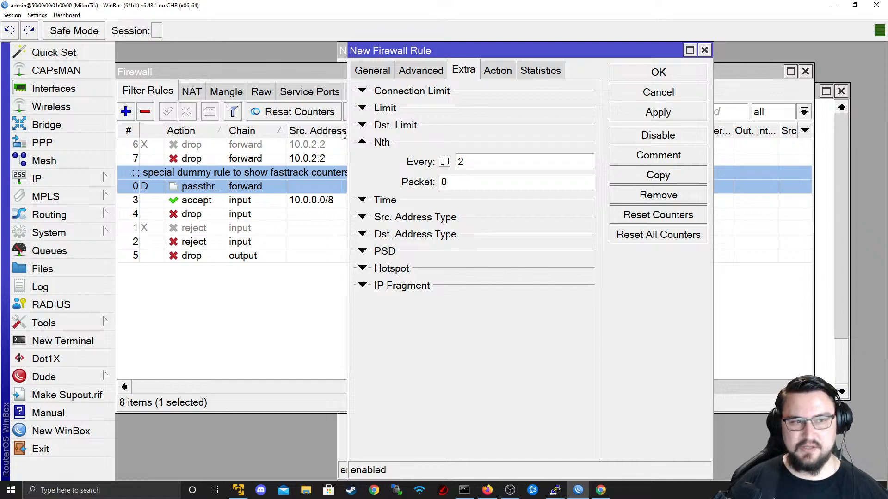
{"action": "left_click", "coordinate": [363, 144]}
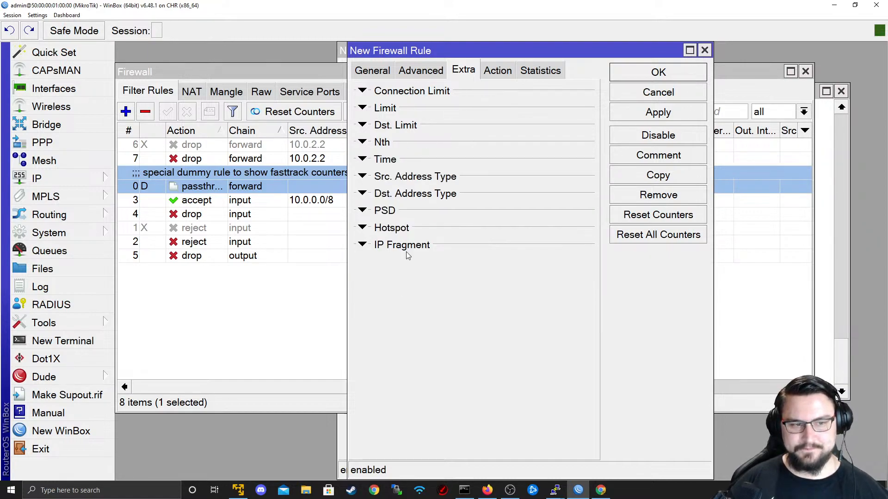
{"action": "left_click", "coordinate": [368, 179]}
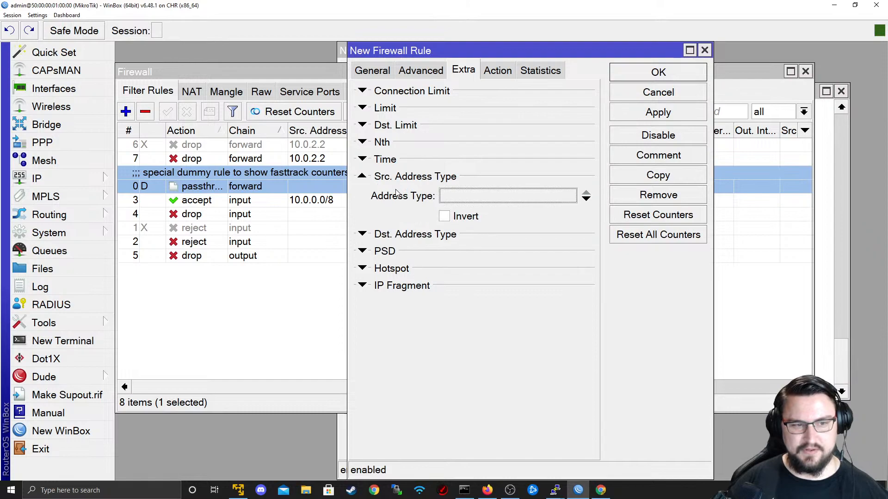
{"action": "left_click", "coordinate": [368, 182]}
{"action": "left_click", "coordinate": [366, 179]}
{"action": "left_click", "coordinate": [366, 179]}
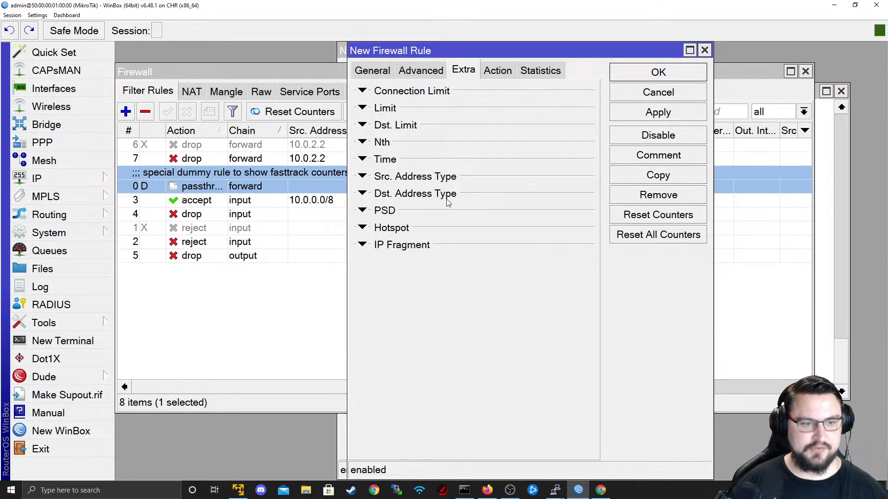
- Set the draft rule's action to add dst to address list, then return to General
{"action": "left_click", "coordinate": [503, 69]}
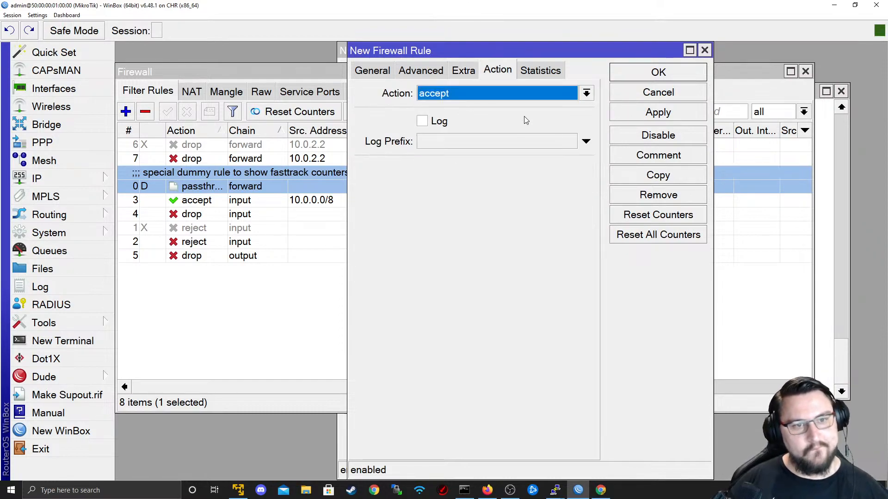
{"action": "left_click", "coordinate": [522, 99]}
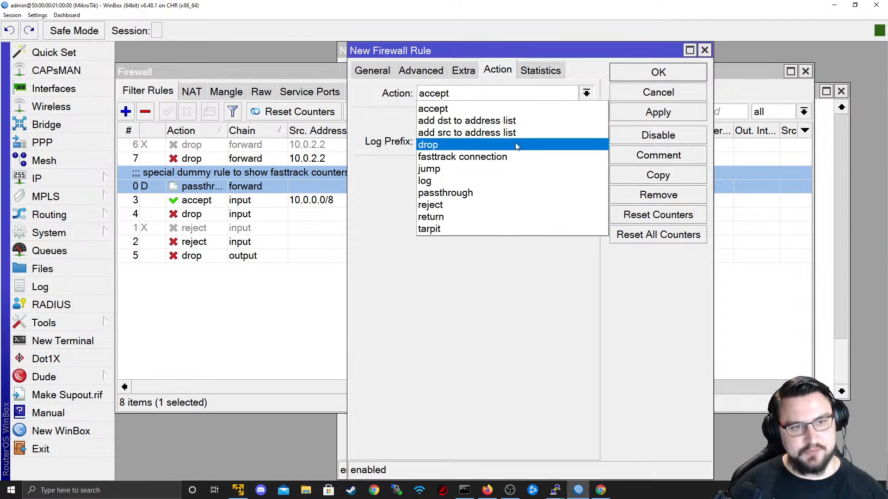
{"action": "left_click", "coordinate": [471, 121]}
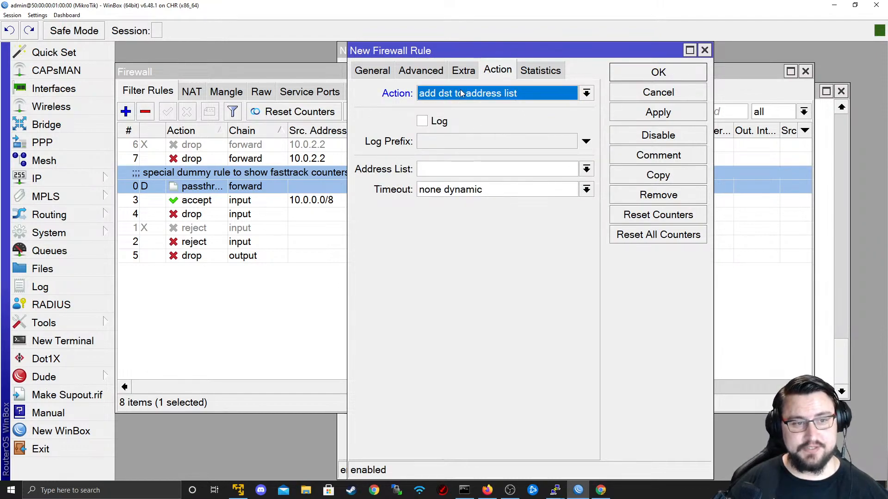
{"action": "left_click", "coordinate": [509, 169]}
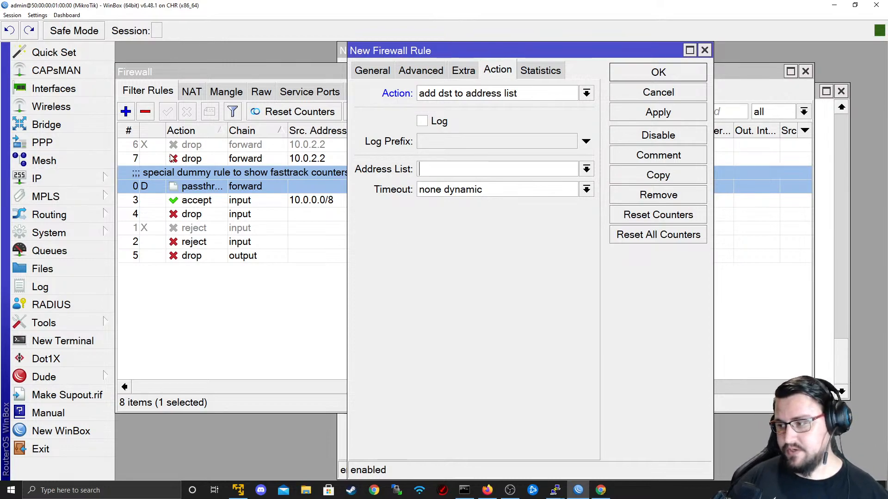
{"action": "left_click", "coordinate": [391, 71]}
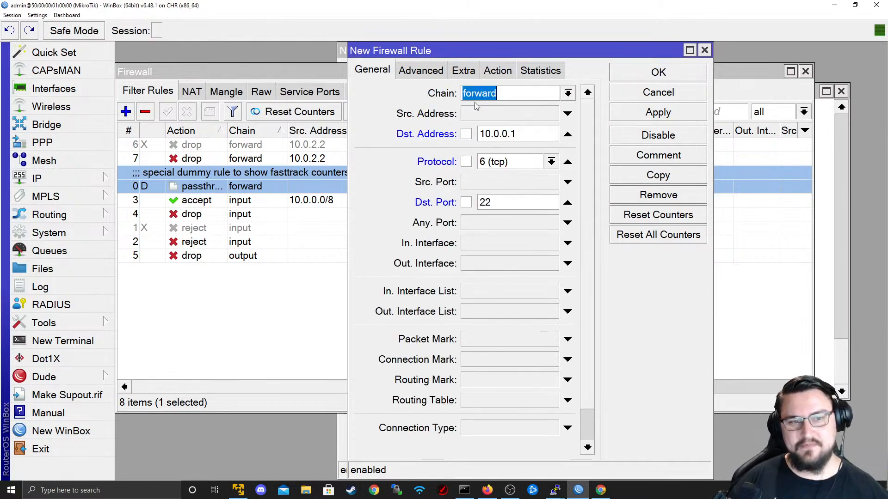
- Discard the draft and start a new input-chain rule matching TCP destination port 22
{"action": "left_click", "coordinate": [640, 93]}
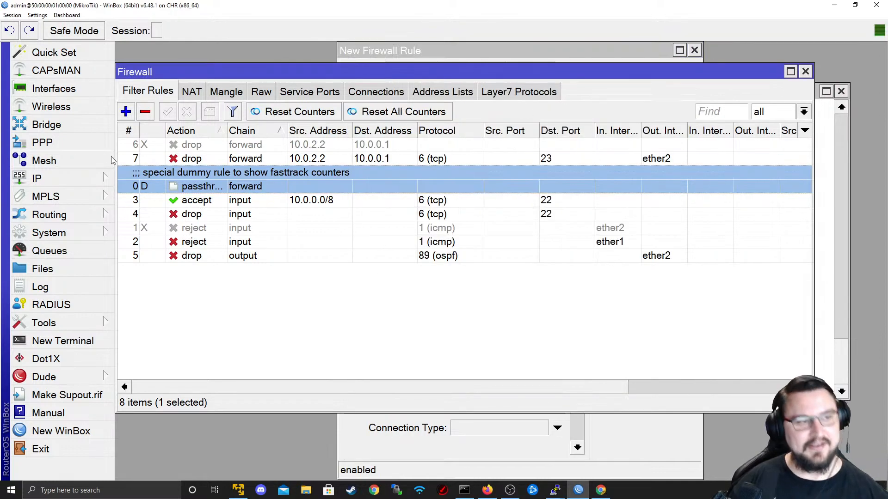
{"action": "left_click", "coordinate": [126, 112]}
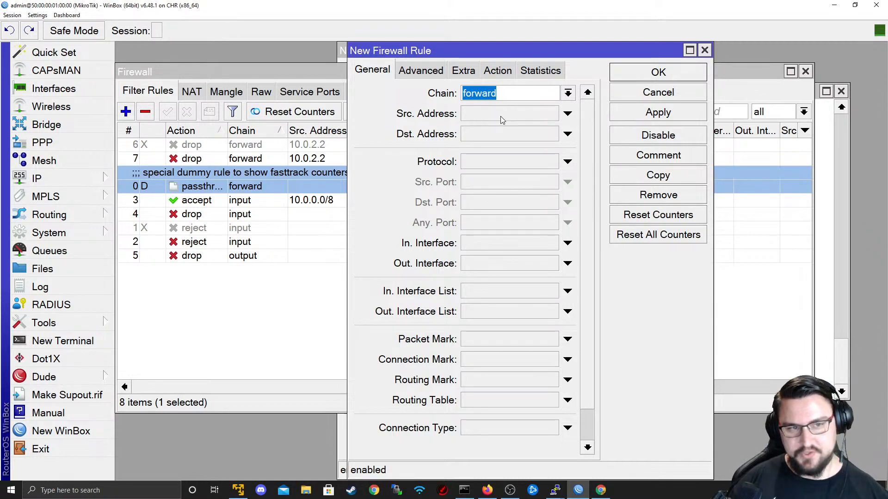
{"action": "type", "text": "input"}
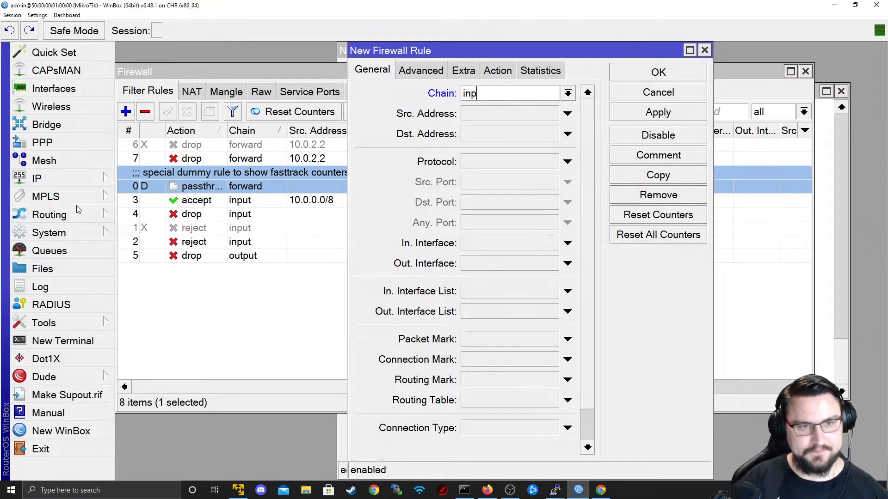
{"action": "left_click", "coordinate": [568, 95]}
{"action": "left_click", "coordinate": [540, 116]}
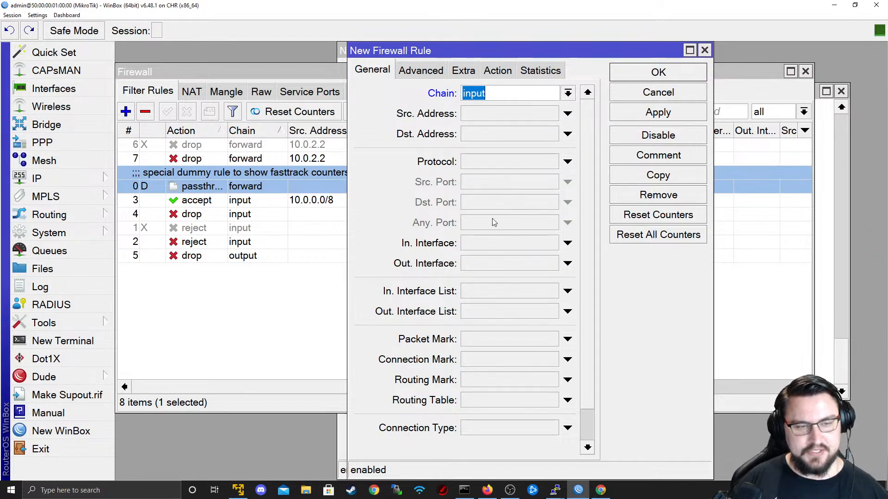
{"action": "left_click", "coordinate": [545, 163]}
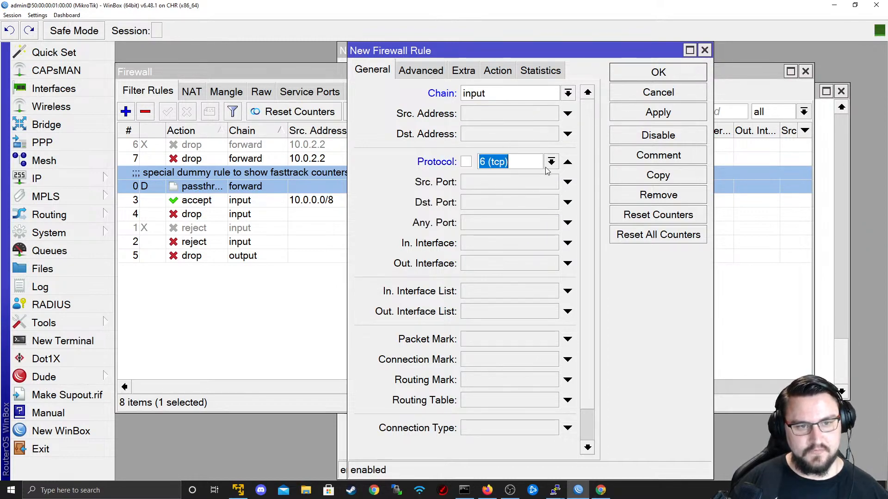
{"action": "left_click", "coordinate": [514, 205]}
{"action": "type", "text": "22"}
- Set the action to add src to address list 'People Trying to Connect to Me' and save the rule
{"action": "left_click", "coordinate": [487, 74]}
{"action": "left_click", "coordinate": [504, 94]}
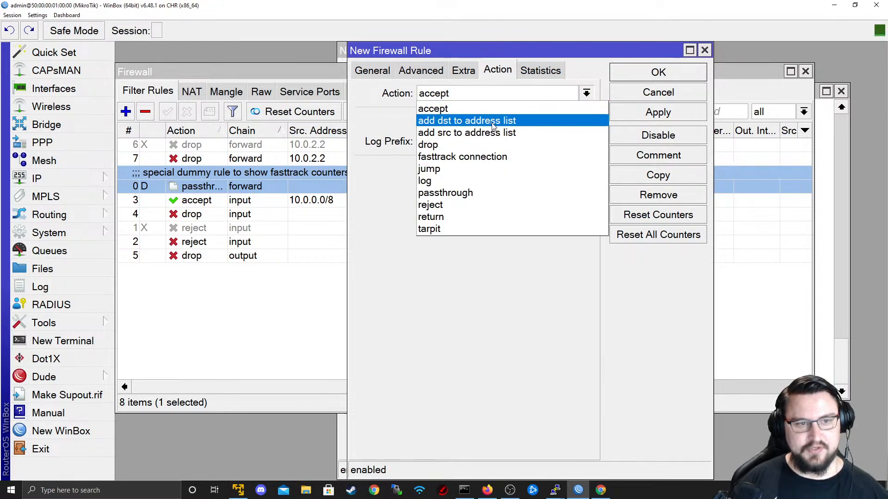
{"action": "left_click", "coordinate": [497, 133]}
{"action": "left_click", "coordinate": [564, 174]}
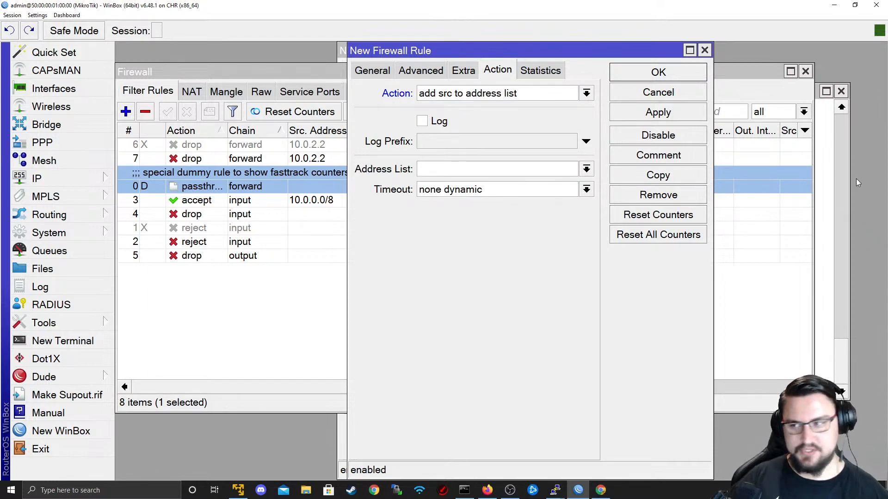
{"action": "type", "text": "People-Trying"}
{"action": "key", "text": "BackSpace"}
{"action": "key", "text": "BackSpace"}
{"action": "key", "text": "BackSpace"}
{"action": "key", "text": "BackSpace"}
{"action": "key", "text": "BackSpace"}
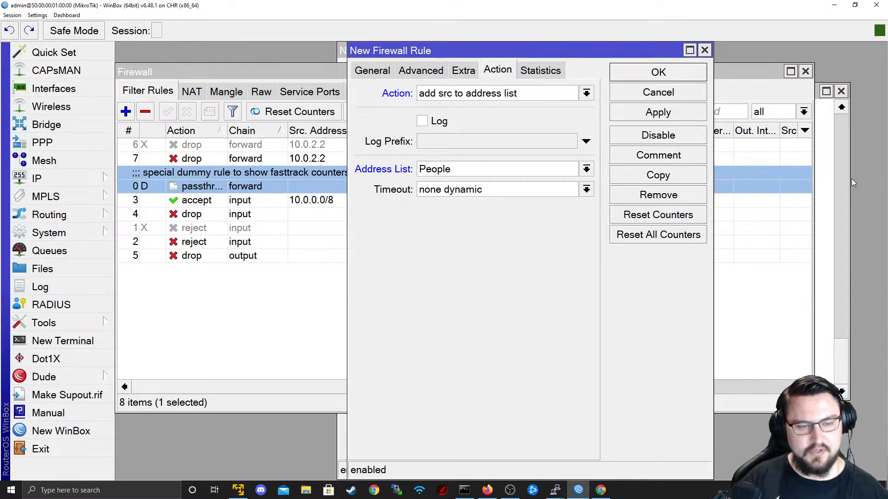
{"action": "type", "text": "Trying to Conn"}
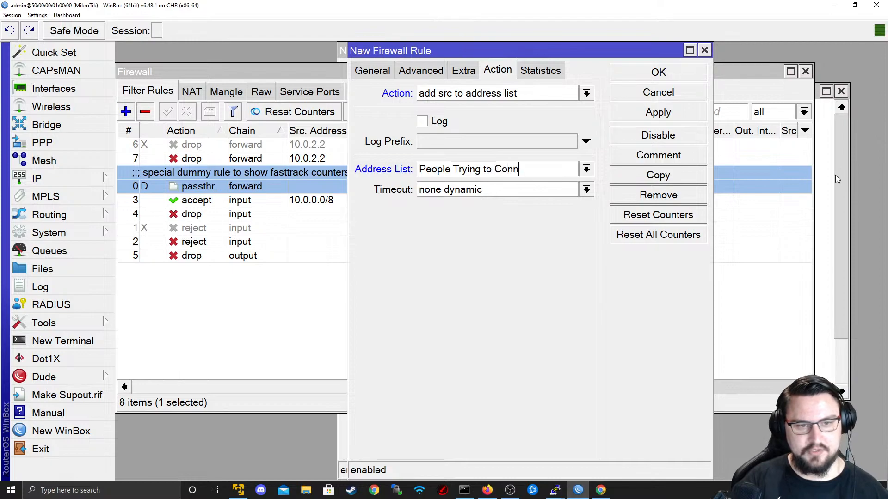
{"action": "type", "text": "ect to m"}
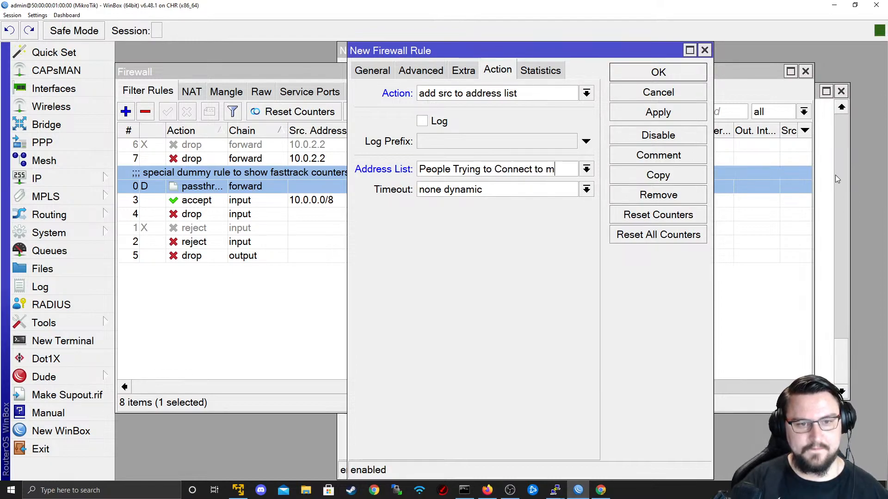
{"action": "key", "text": "BackSpace"}
{"action": "type", "text": "Me"}
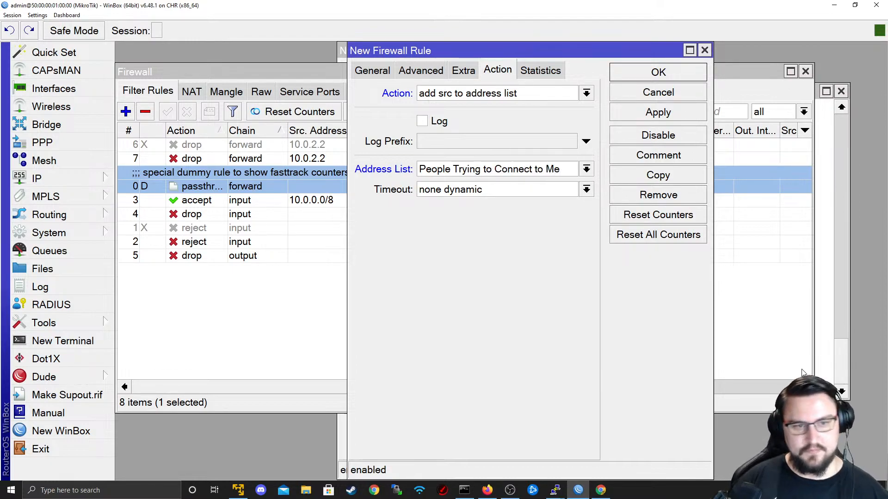
{"action": "left_click_drag", "start_coordinate": [575, 181], "coordinate": [425, 172]}
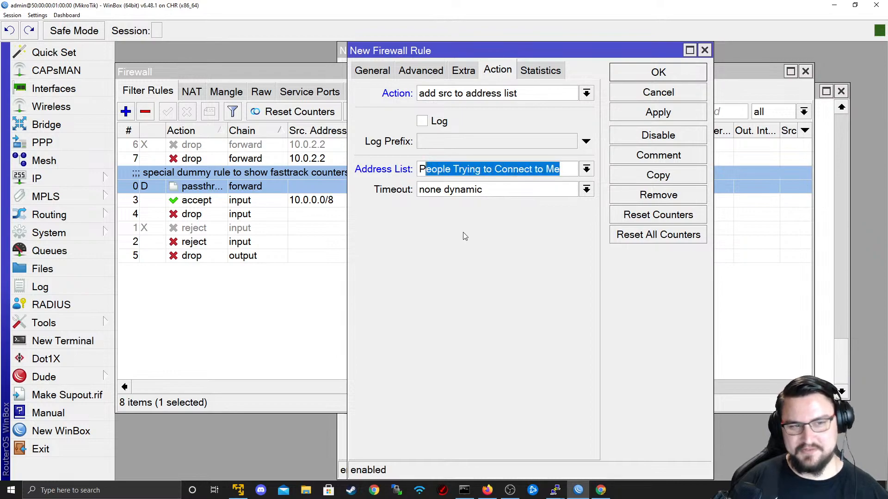
{"action": "left_click", "coordinate": [676, 118]}
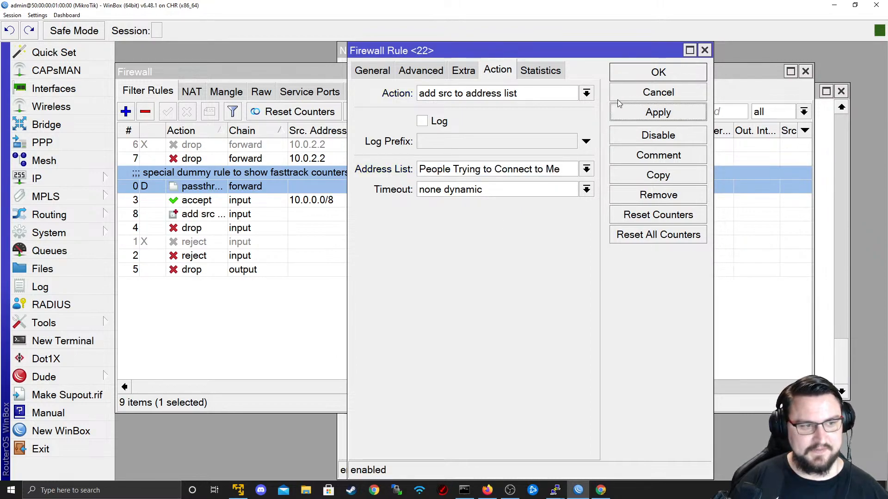
{"action": "left_click", "coordinate": [644, 80]}
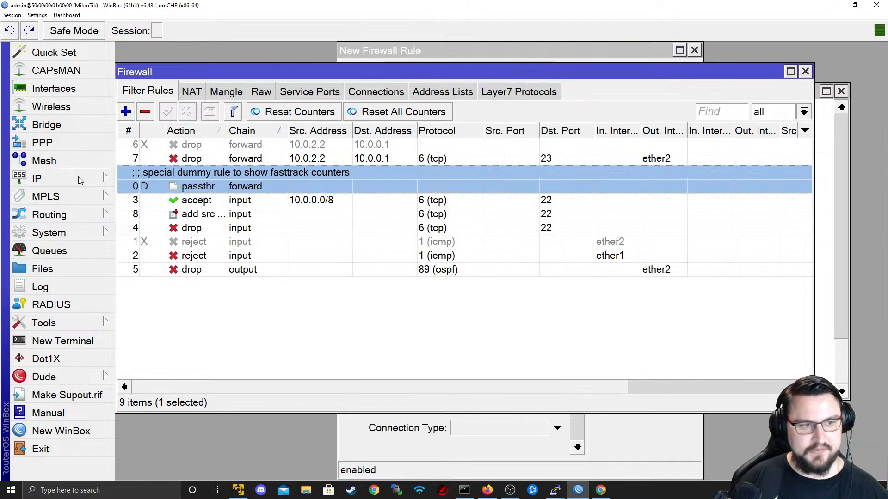
- Review rule 8's General and Action settings unchanged, and confirm the Address Lists are empty
{"action": "left_click", "coordinate": [293, 198]}
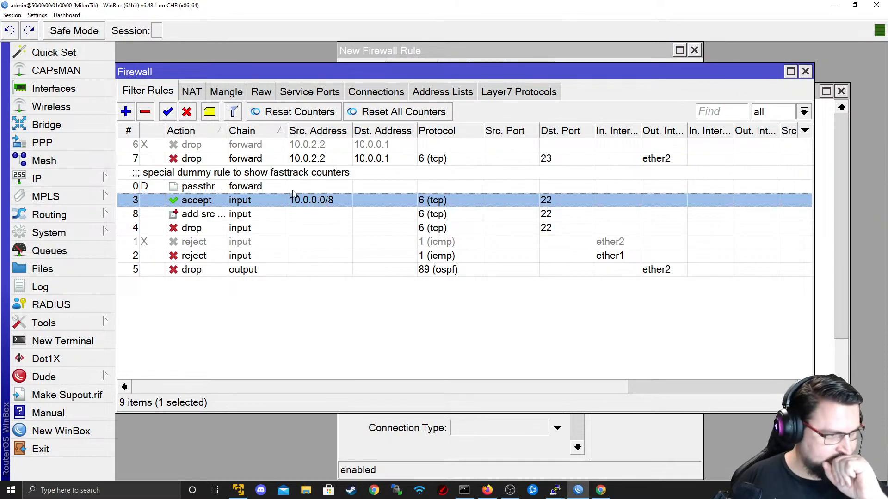
{"action": "double_click", "coordinate": [305, 213]}
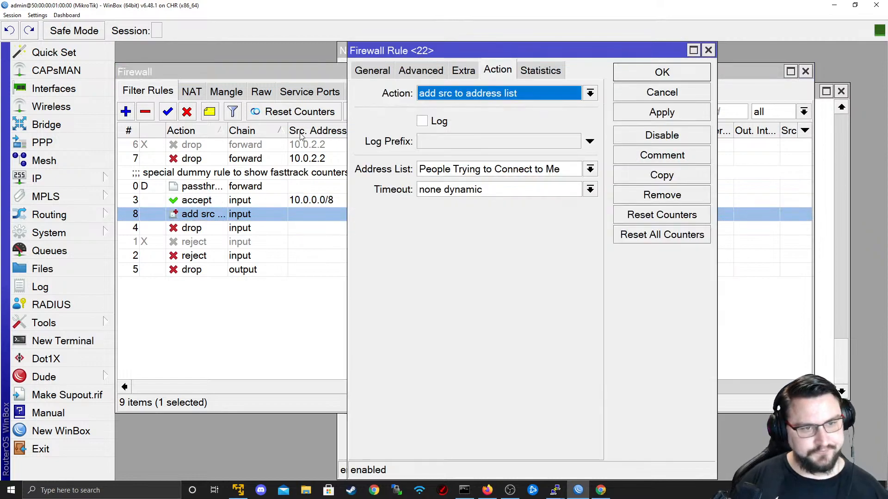
{"action": "left_click", "coordinate": [373, 70]}
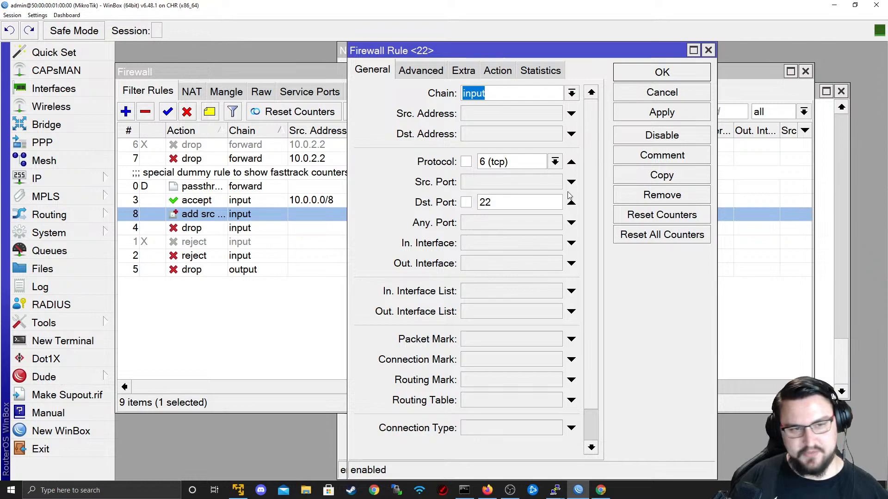
{"action": "left_click", "coordinate": [498, 70]}
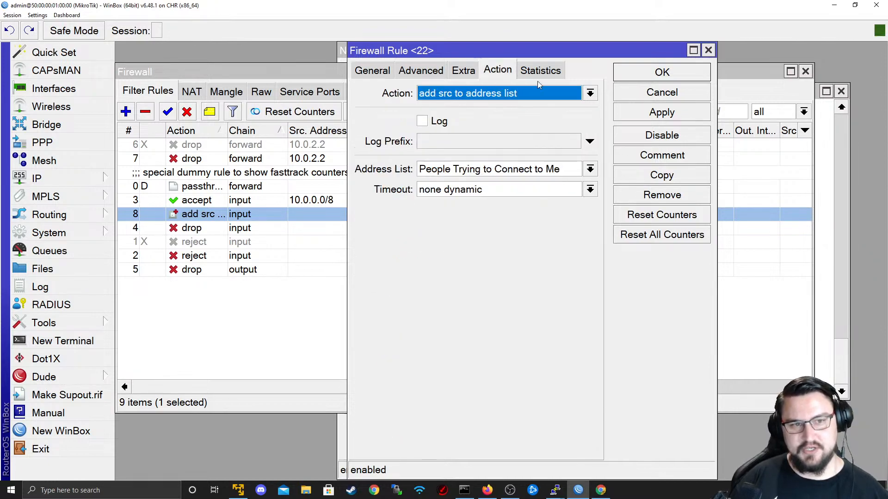
{"action": "left_click", "coordinate": [662, 92]}
{"action": "left_click", "coordinate": [444, 92]}
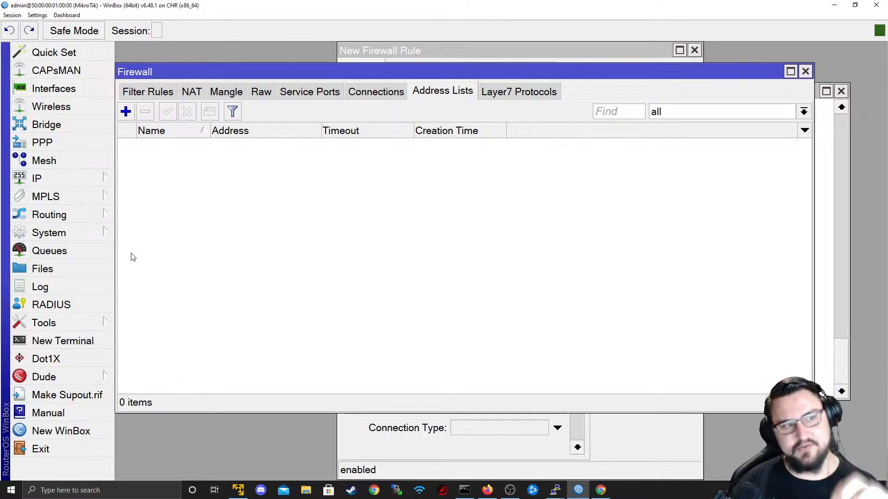
{"action": "left_click", "coordinate": [149, 92]}
- Browse the available Src. Address Lists on a new rule's Advanced tab, then discard it
{"action": "left_click", "coordinate": [127, 116]}
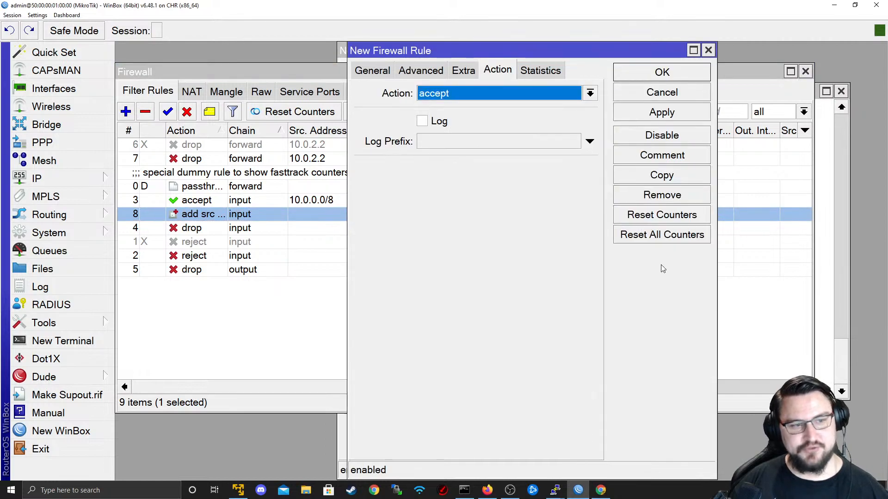
{"action": "left_click", "coordinate": [382, 72]}
{"action": "left_click", "coordinate": [418, 75]}
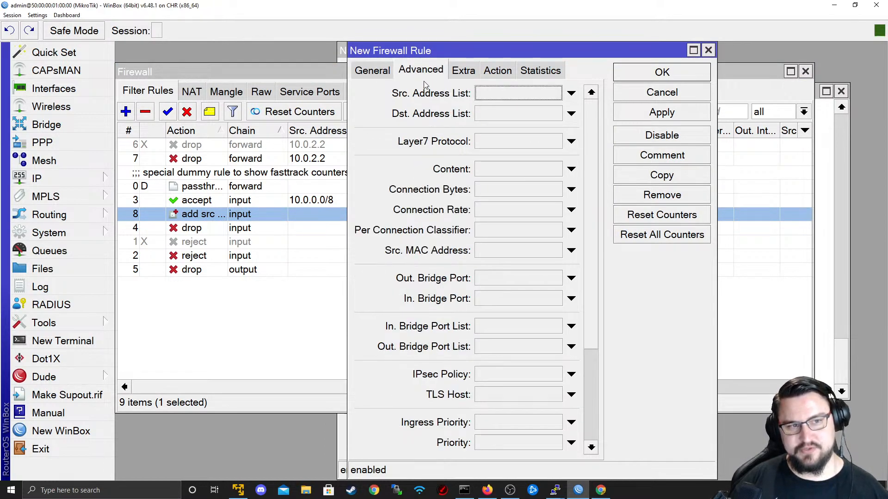
{"action": "left_click", "coordinate": [516, 94]}
{"action": "left_click", "coordinate": [646, 93]}
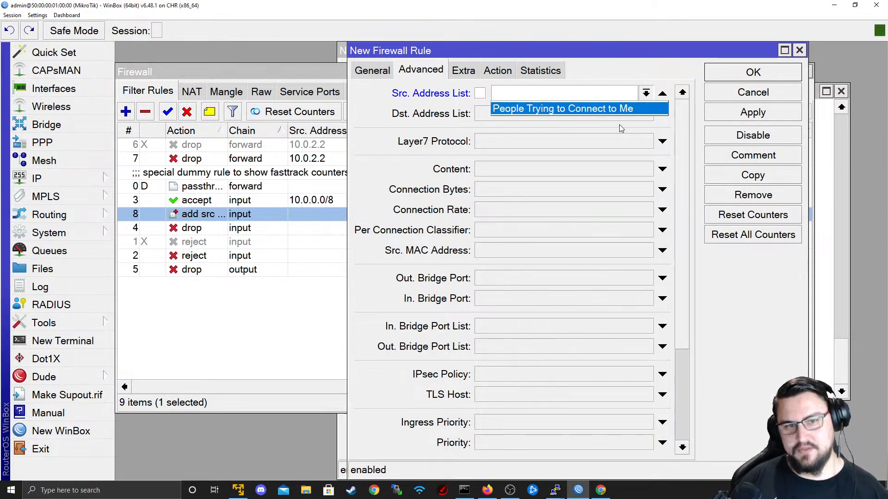
{"action": "left_click", "coordinate": [766, 98]}
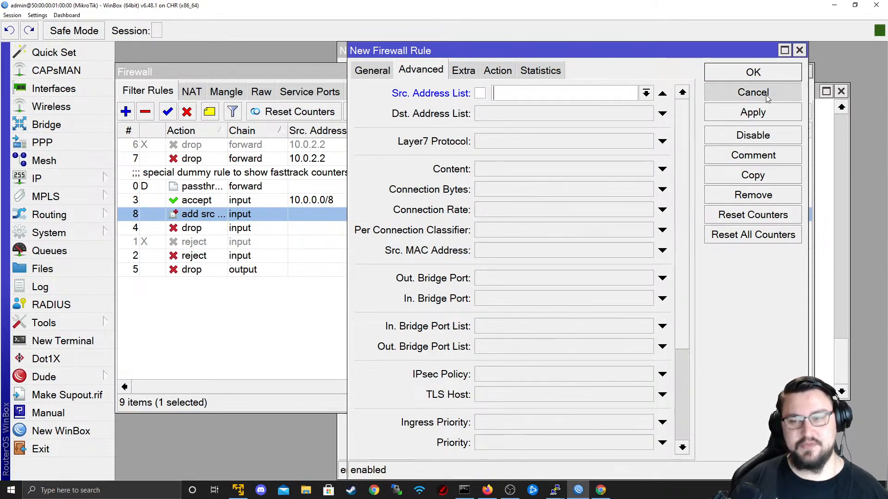
{"action": "left_click", "coordinate": [767, 98]}
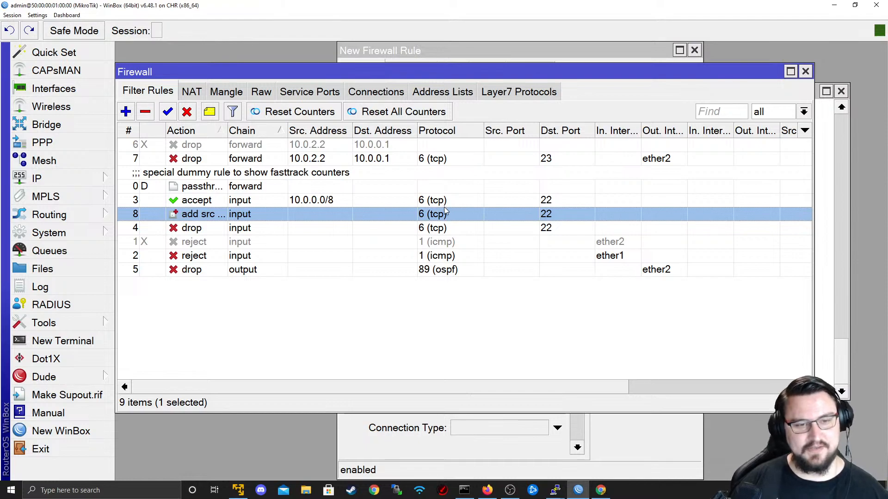
{"action": "key", "text": "alt+Tab"}
- Switch from R4 to the R2 terminal and stop its running ping
{"action": "key", "text": "Return"}
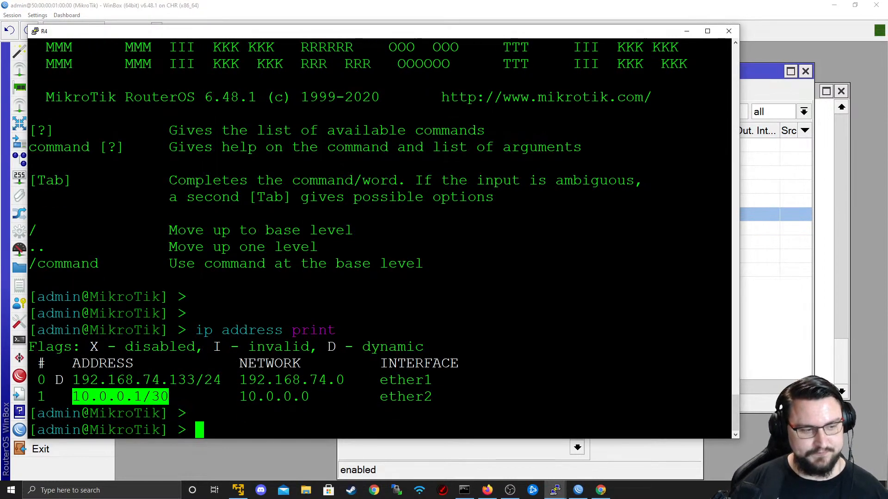
{"action": "key", "text": "Return"}
{"action": "key", "text": "alt+Tab"}
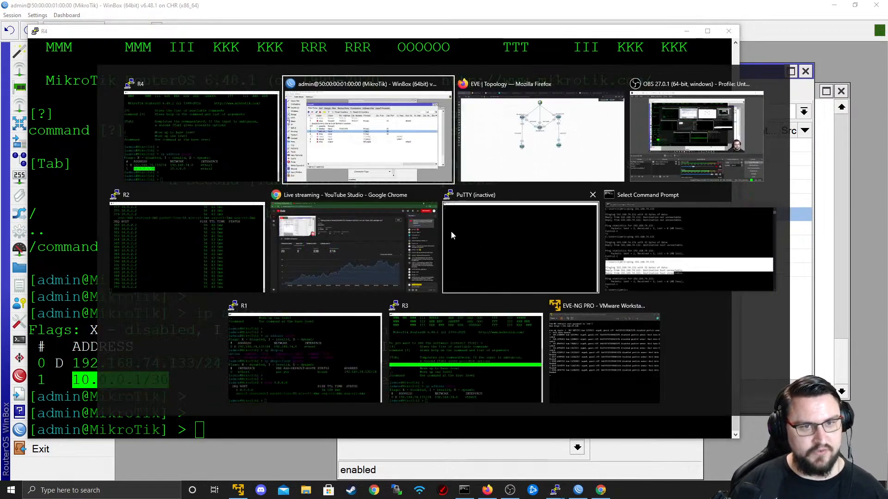
{"action": "left_click", "coordinate": [166, 242]}
{"action": "key", "text": "ctrl+c"}
{"action": "key", "text": "Return"}
{"action": "key", "text": "Return"}
{"action": "key", "text": "Return"}
- Run system ssh address=10.0.0.2 on R2, then check WinBox's address lists still show 0 items
{"action": "type", "text": "sys"}
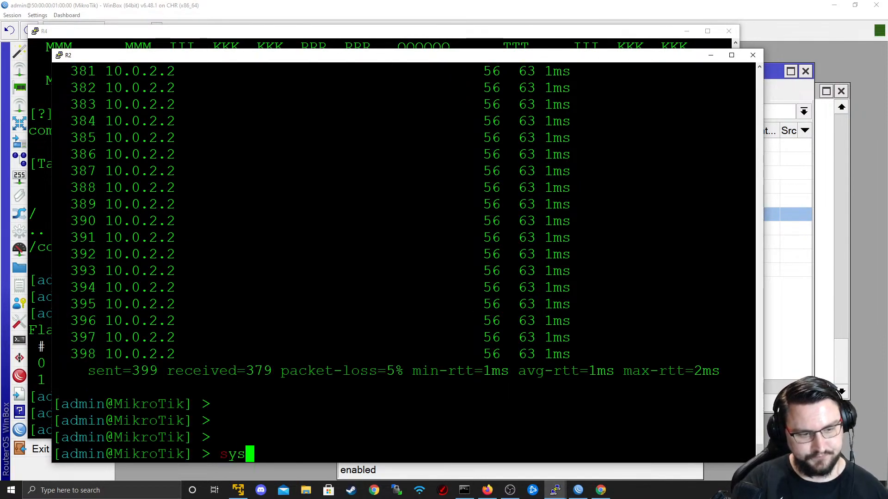
{"action": "type", "text": "tem ssh"}
{"action": "key", "text": "Up"}
{"action": "key", "text": "Up"}
{"action": "key", "text": "Up"}
{"action": "key", "text": "Down"}
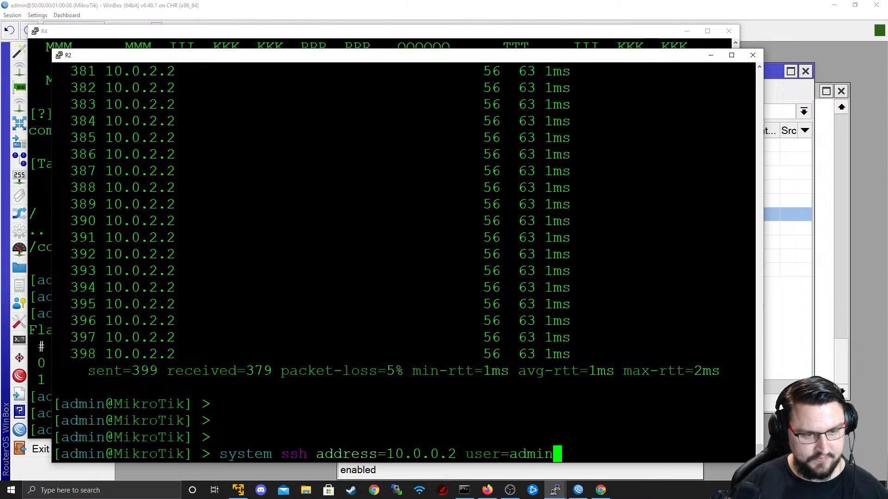
{"action": "key", "text": "Return"}
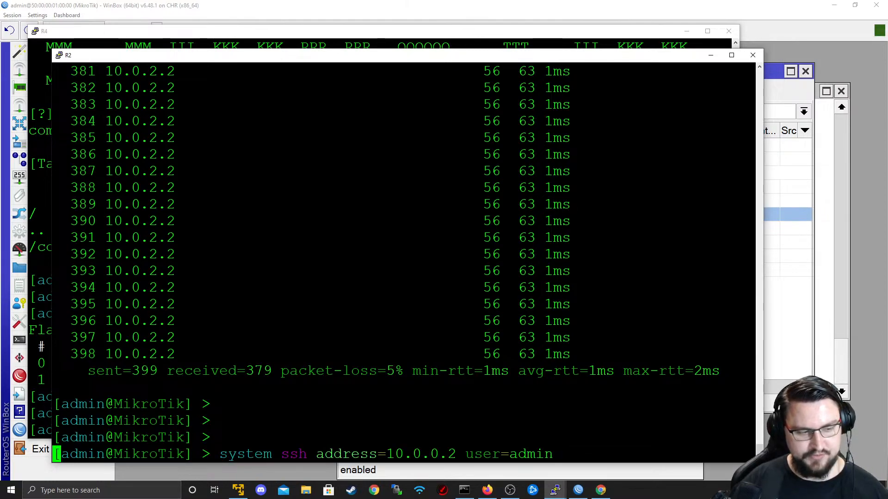
{"action": "key", "text": "alt+Tab"}
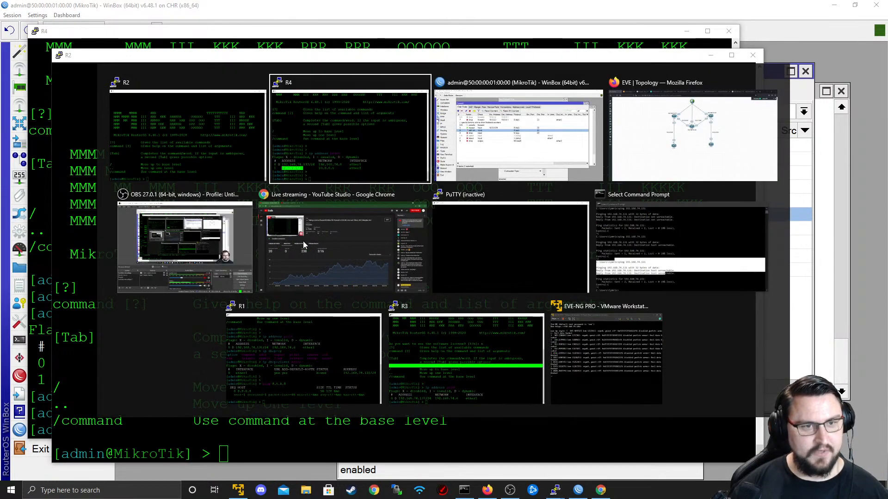
{"action": "key", "text": "alt+Tab"}
{"action": "left_click", "coordinate": [450, 92]}
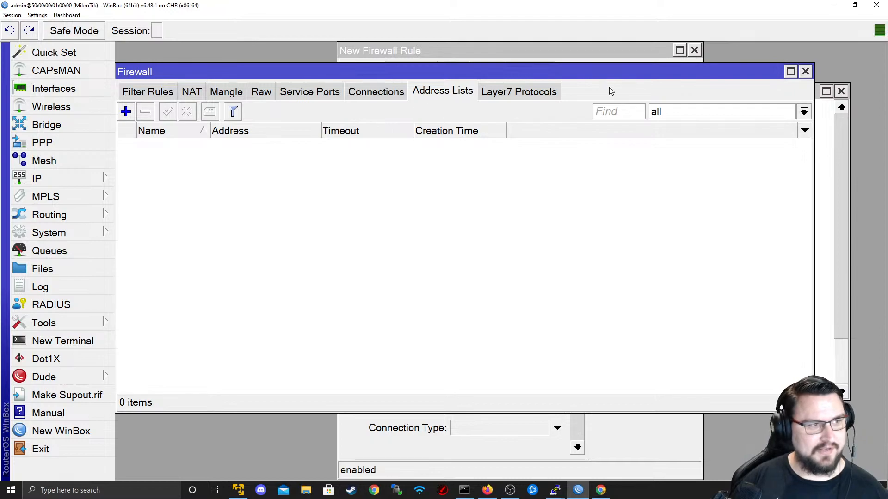
- Review rule 8's General and Action tabs, keeping add src to address list and none dynamic timeout
{"action": "left_click", "coordinate": [159, 93]}
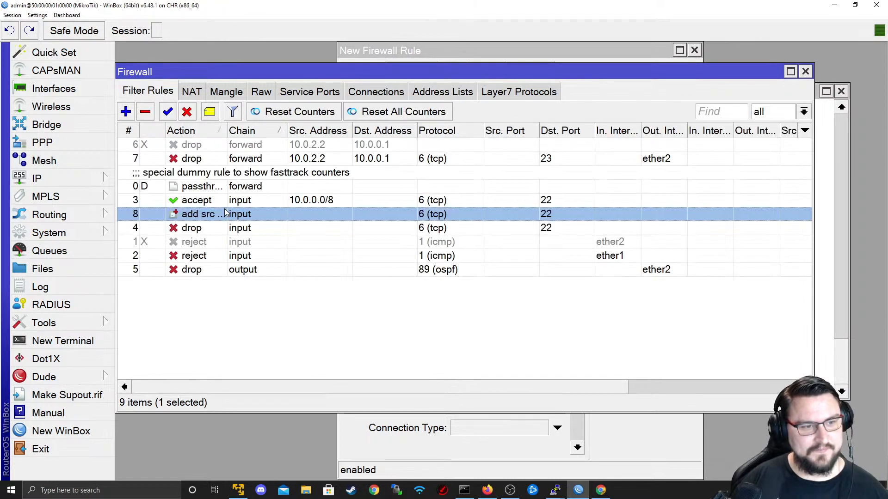
{"action": "double_click", "coordinate": [177, 216]}
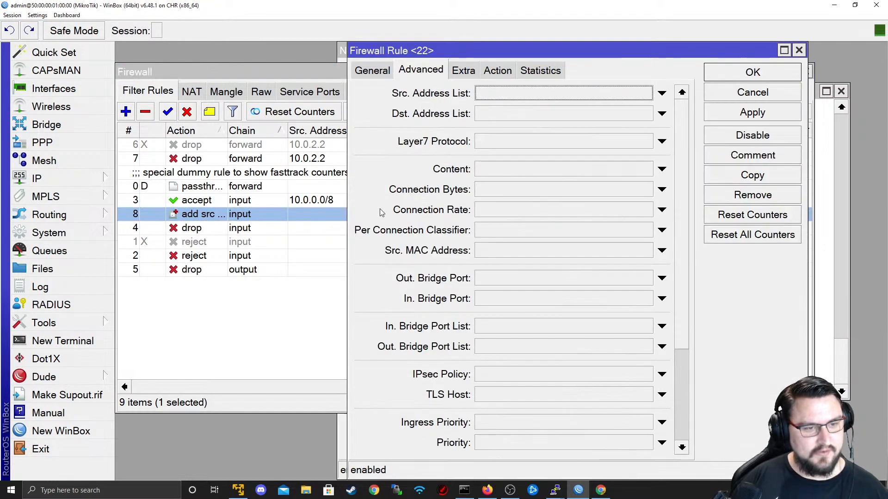
{"action": "left_click", "coordinate": [365, 76]}
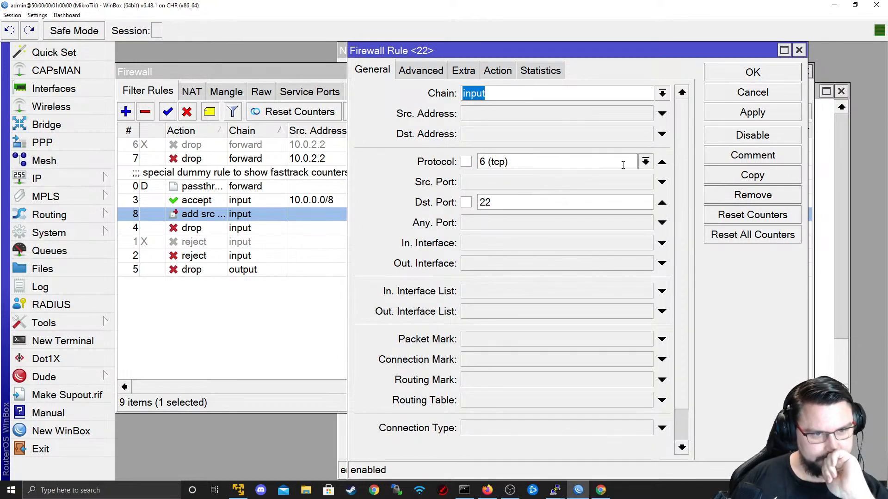
{"action": "left_click", "coordinate": [489, 71]}
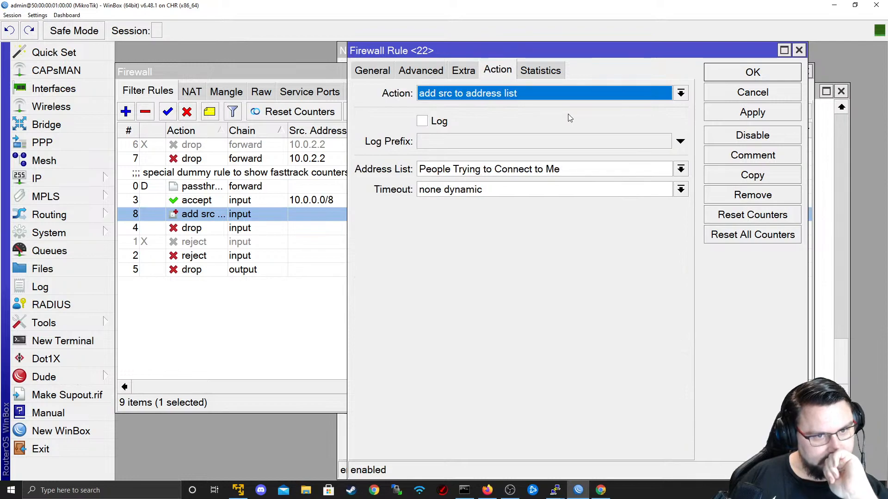
{"action": "left_click", "coordinate": [680, 190]}
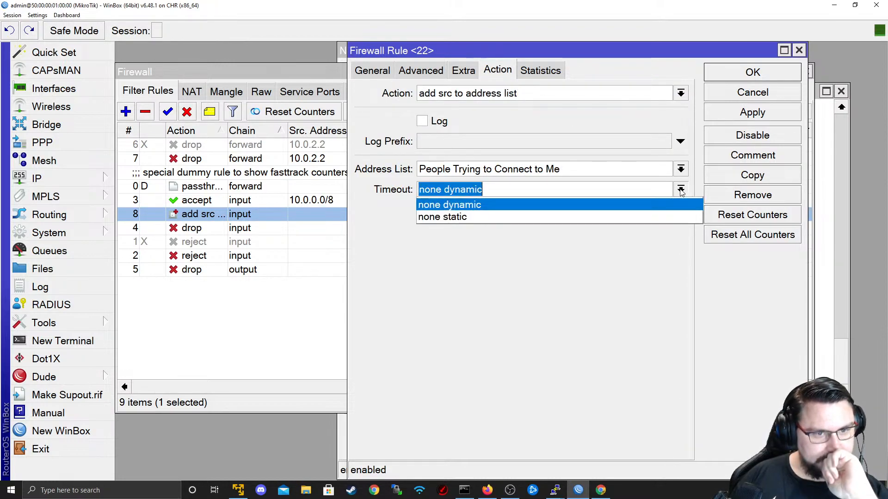
{"action": "left_click", "coordinate": [675, 189]}
{"action": "left_click", "coordinate": [748, 113]}
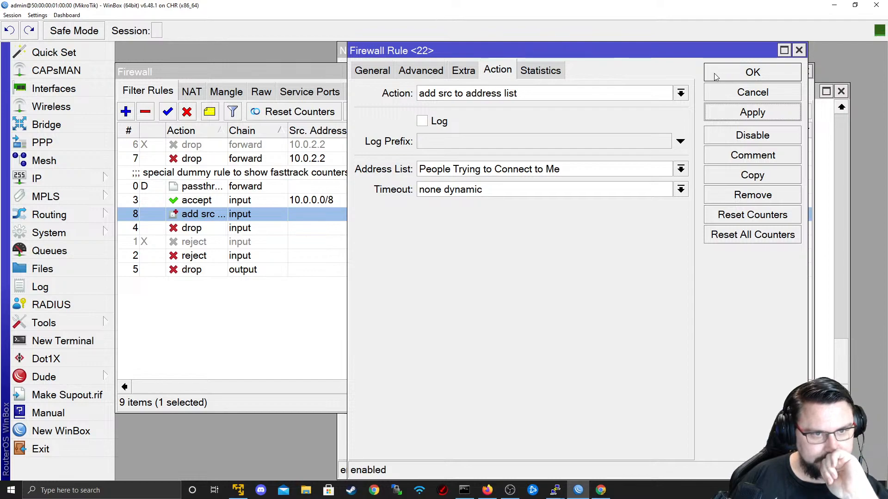
{"action": "left_click", "coordinate": [680, 93]}
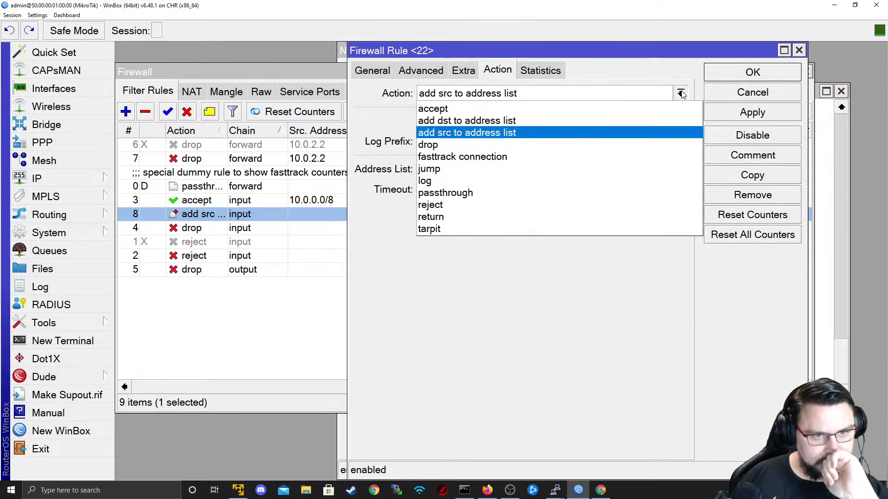
{"action": "left_click", "coordinate": [680, 93]}
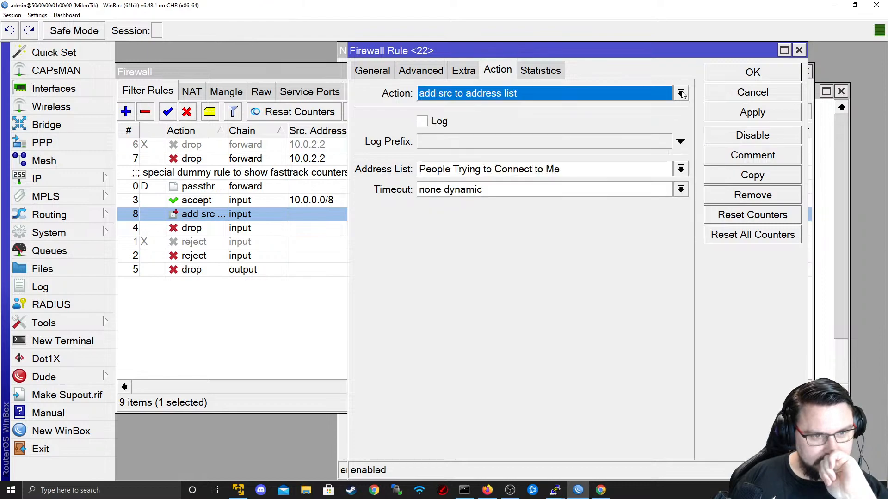
{"action": "left_click", "coordinate": [746, 92]}
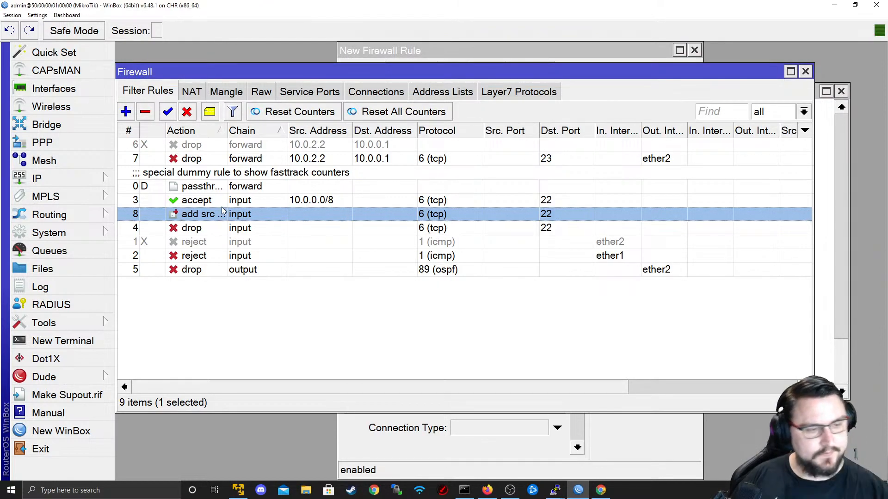
{"action": "key", "text": "alt+Tab"}
{"action": "key", "text": "alt+Tab"}
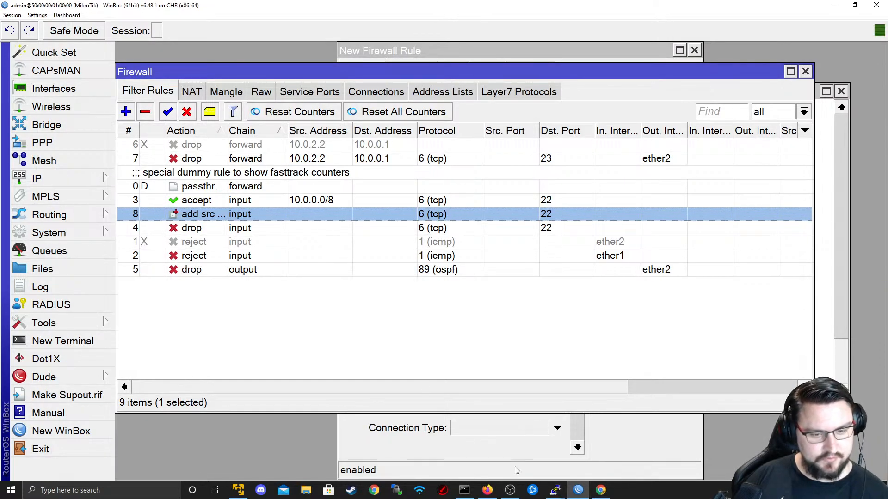
- Open a PuTTY SSH session to 192.168.74.131 on port 22, then return to WinBox's Filter Rules
{"action": "right_click", "coordinate": [555, 490]}
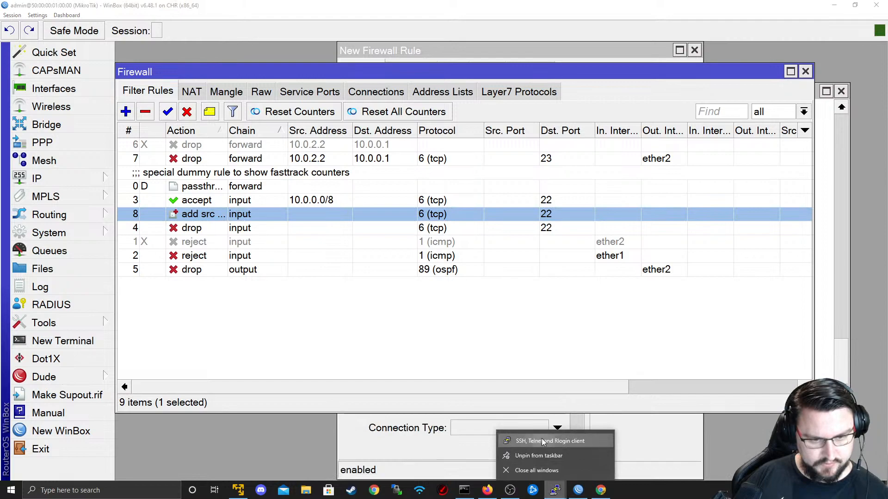
{"action": "left_click", "coordinate": [542, 440]}
{"action": "type", "text": "192.168.74.131"}
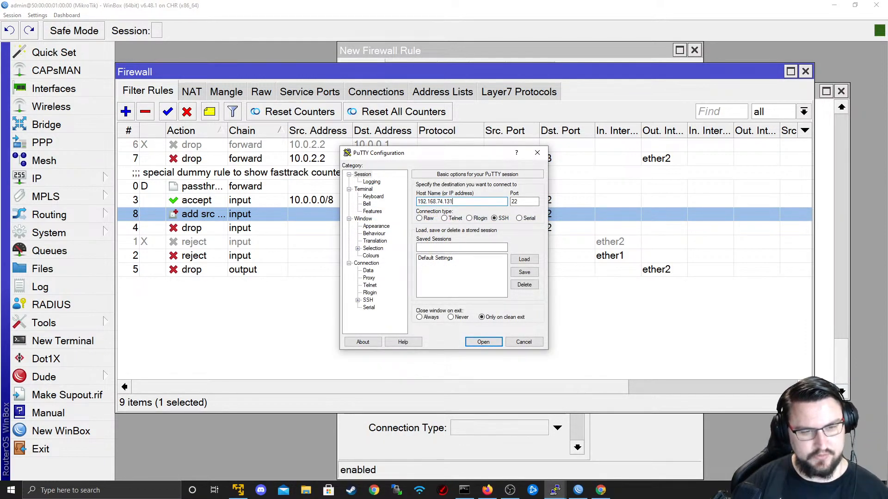
{"action": "left_click", "coordinate": [483, 342]}
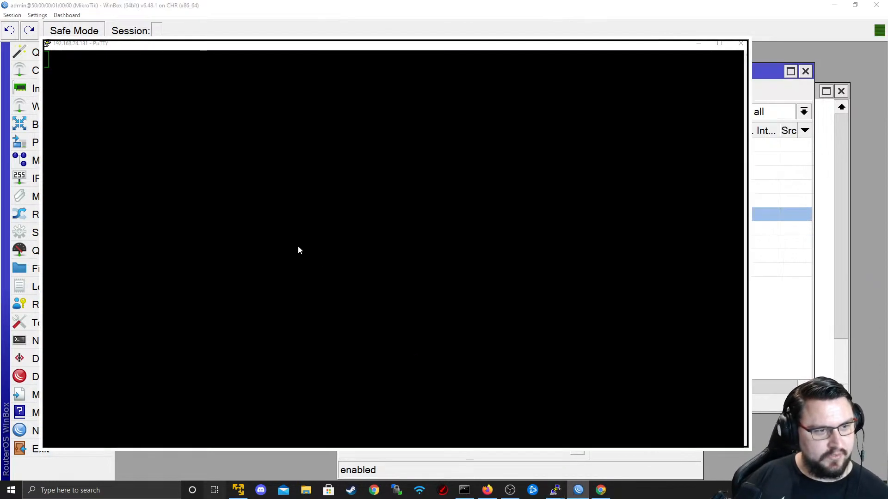
{"action": "key", "text": "alt+Tab"}
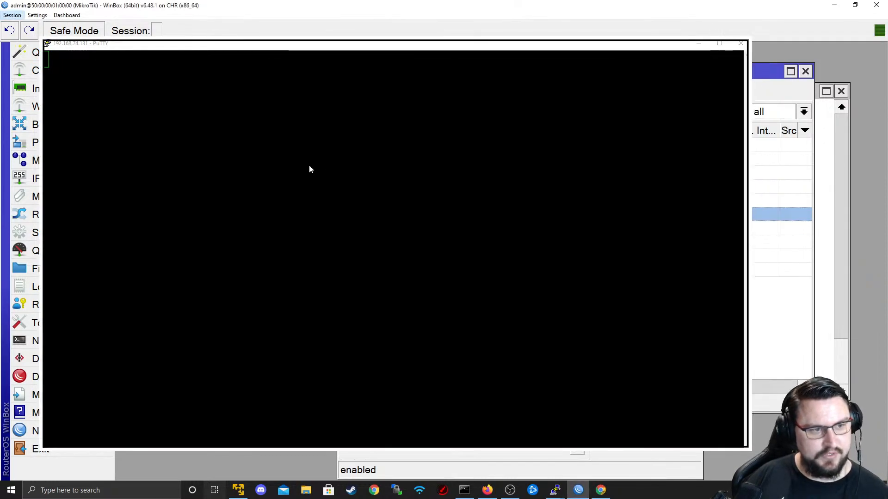
{"action": "key", "text": "alt+Tab"}
{"action": "key", "text": "alt+shift+Tab"}
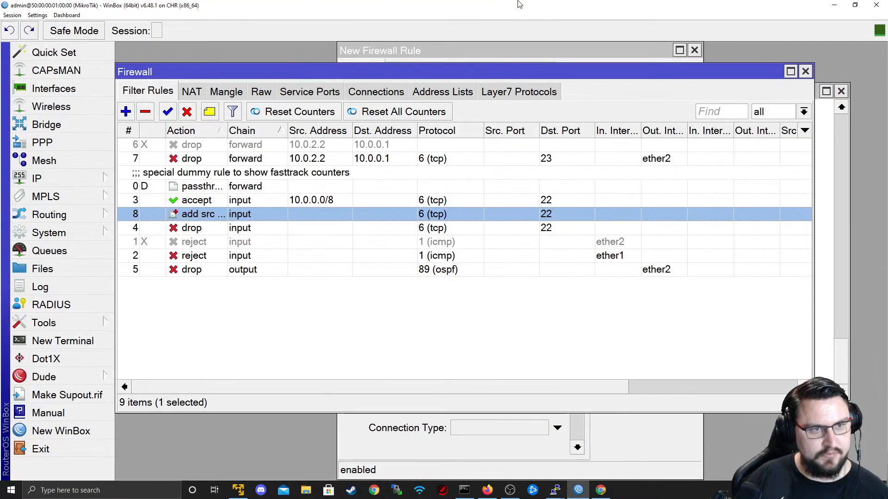
- Disable firewall rule 4 (SSH drop) and rule 3 (accept SSH from 10.0.0.0/8)
{"action": "left_click", "coordinate": [235, 227]}
{"action": "left_click", "coordinate": [187, 114]}
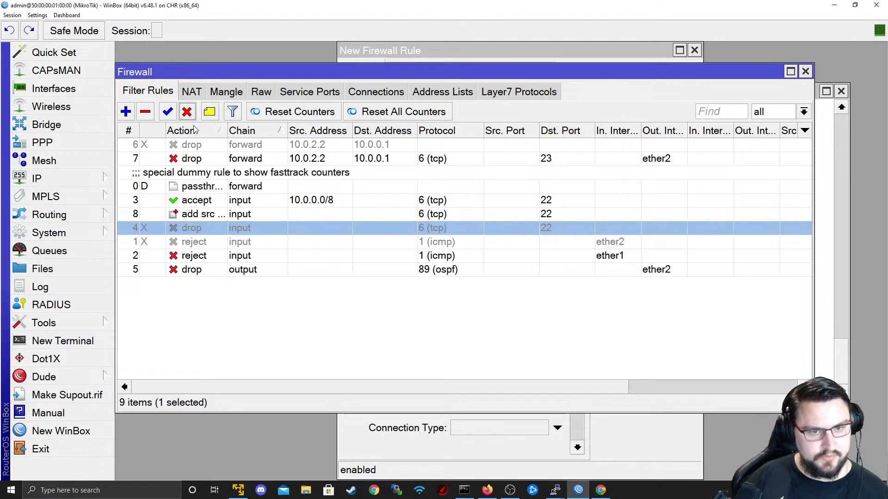
{"action": "left_click", "coordinate": [231, 204]}
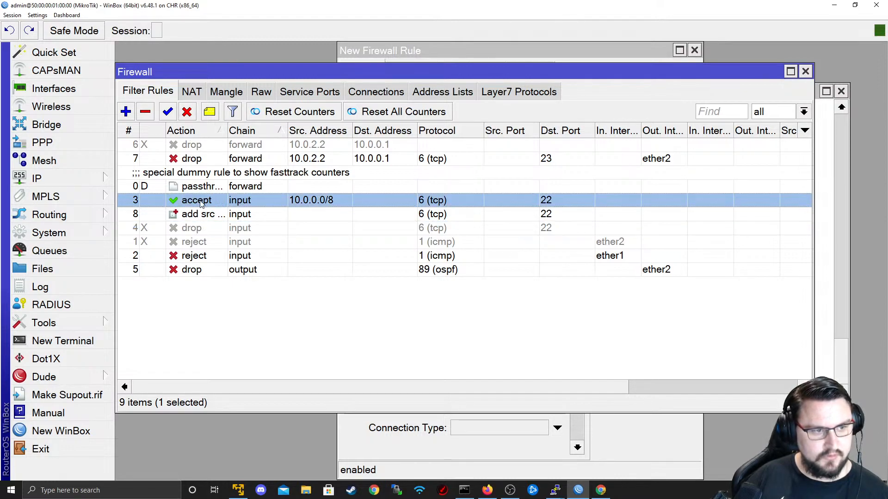
{"action": "left_click", "coordinate": [187, 112]}
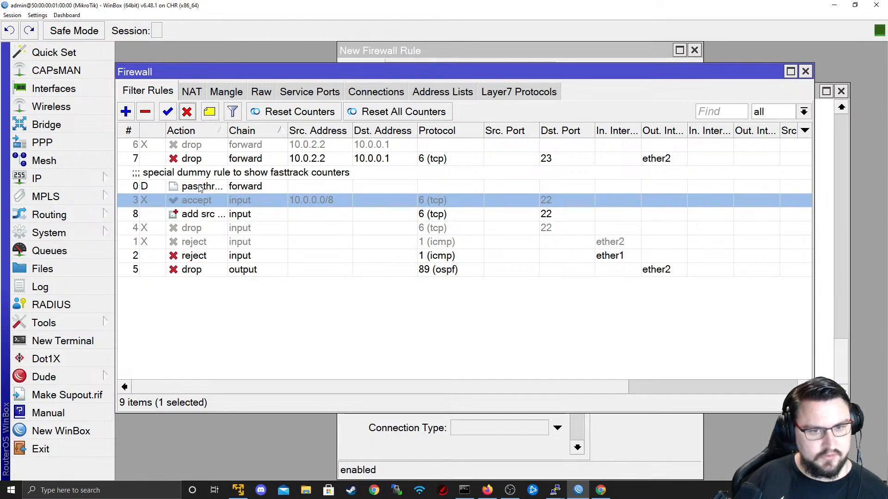
- Select the add-to-address-list rule 8, then accept the router's new SSH host key in PuTTY
{"action": "left_click", "coordinate": [253, 214]}
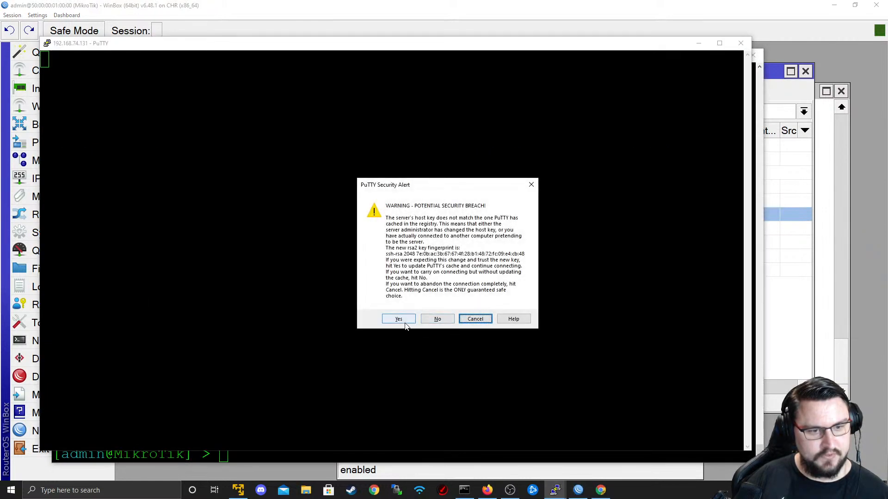
{"action": "left_click", "coordinate": [400, 321]}
{"action": "key", "text": "Return"}
{"action": "key", "text": "Return"}
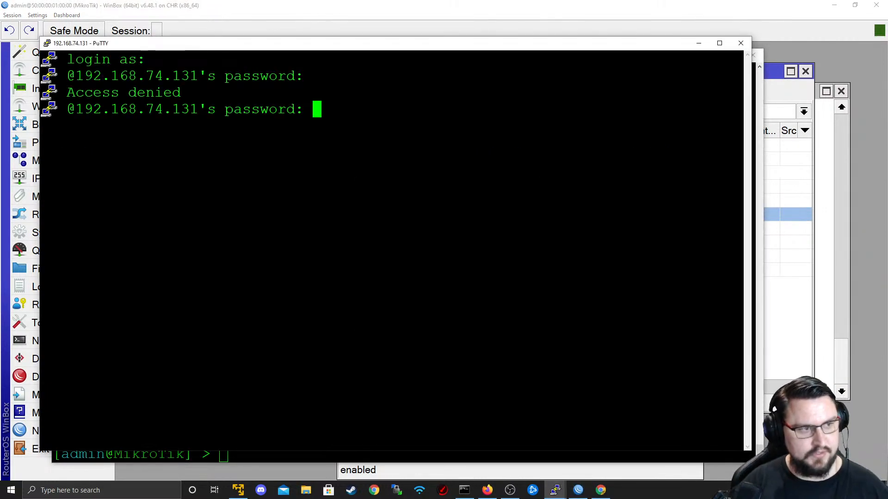
- Close the failed PuTTY session and open a fresh SSH connection to 192.168.74.131
{"action": "left_click", "coordinate": [740, 43]}
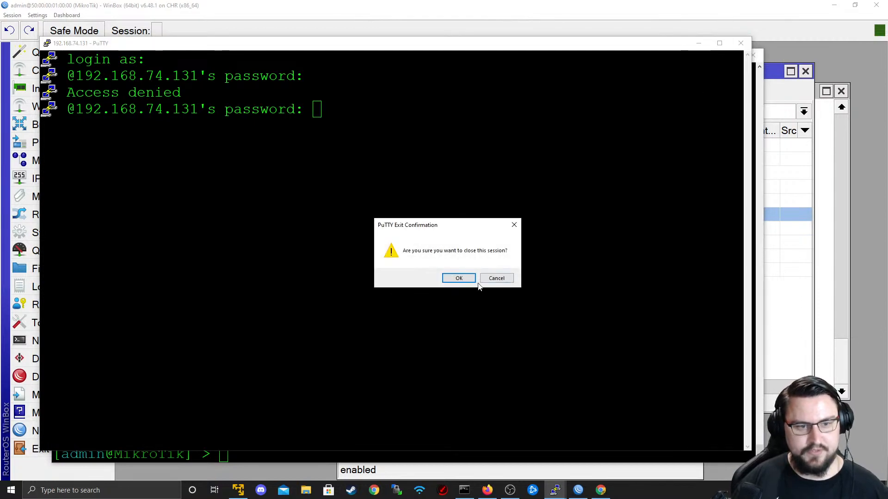
{"action": "left_click", "coordinate": [464, 276]}
{"action": "right_click", "coordinate": [554, 490]}
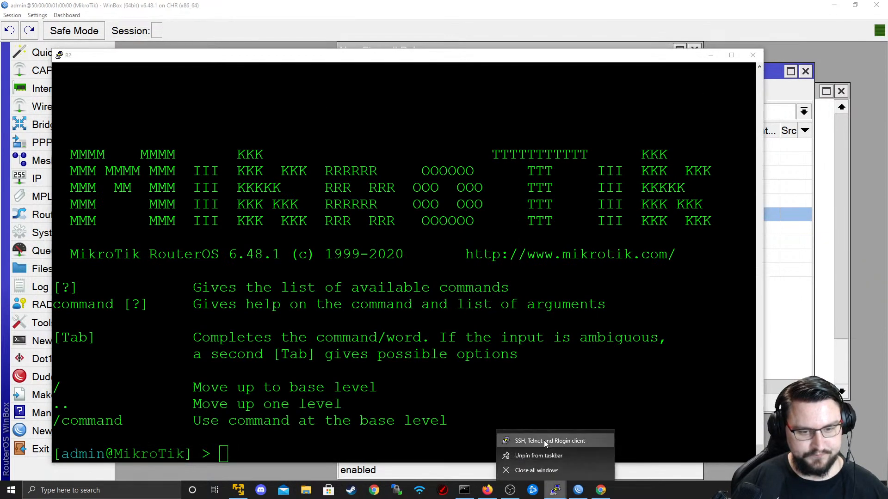
{"action": "left_click", "coordinate": [543, 440]}
{"action": "type", "text": "admin@192.168.74.131"}
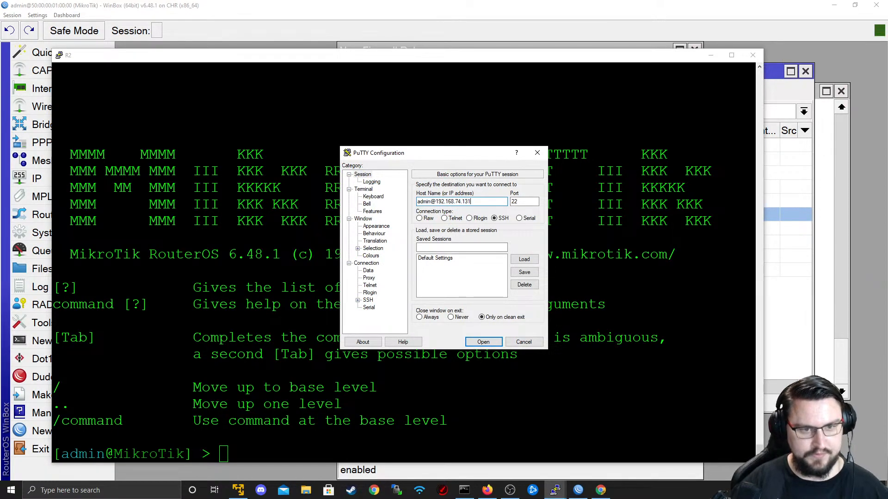
{"action": "key", "text": "Return"}
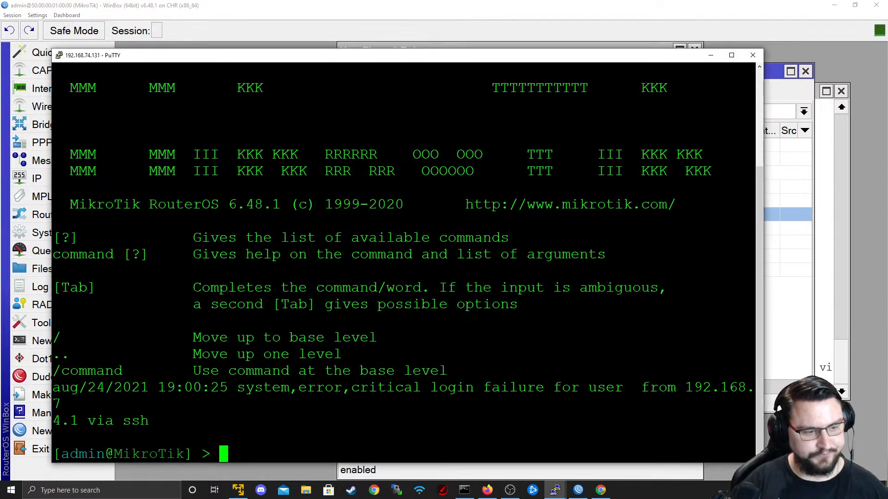
{"action": "key", "text": "Return"}
{"action": "key", "text": "Return"}
{"action": "key", "text": "Return"}
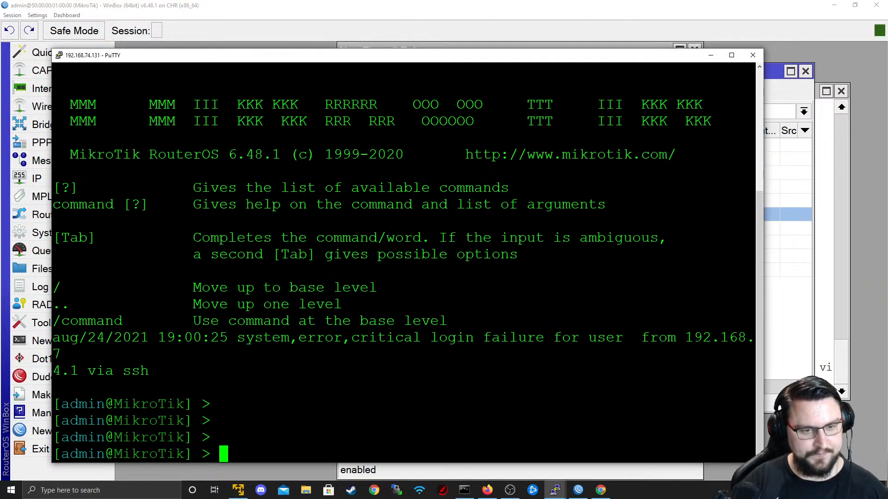
{"action": "key", "text": "alt+Tab"}
{"action": "key", "text": "alt+Tab"}
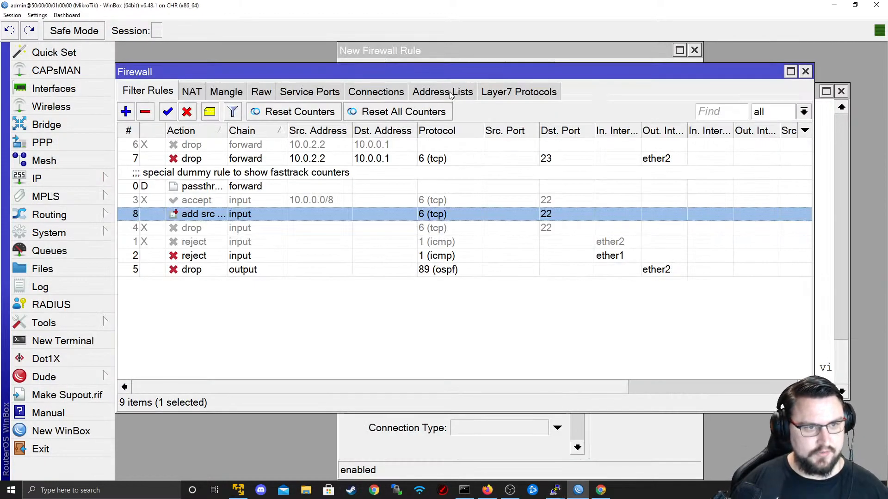
{"action": "left_click", "coordinate": [449, 92]}
{"action": "left_click", "coordinate": [285, 159]}
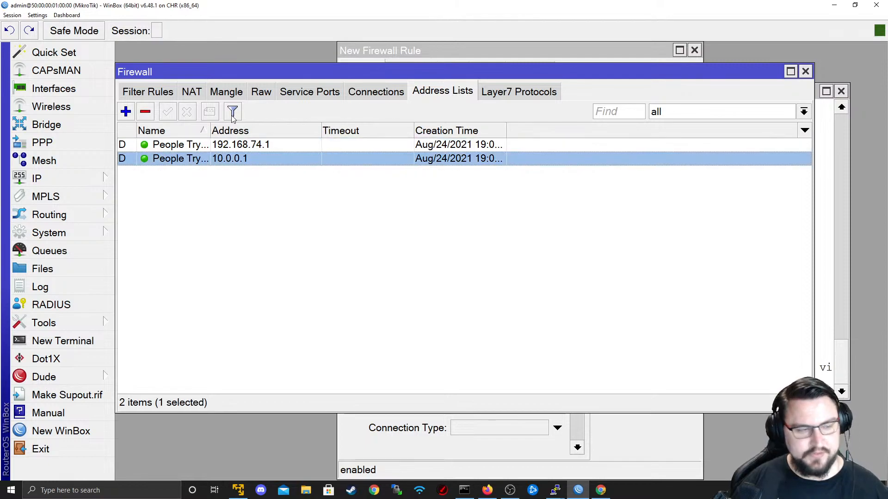
{"action": "left_click", "coordinate": [163, 91]}
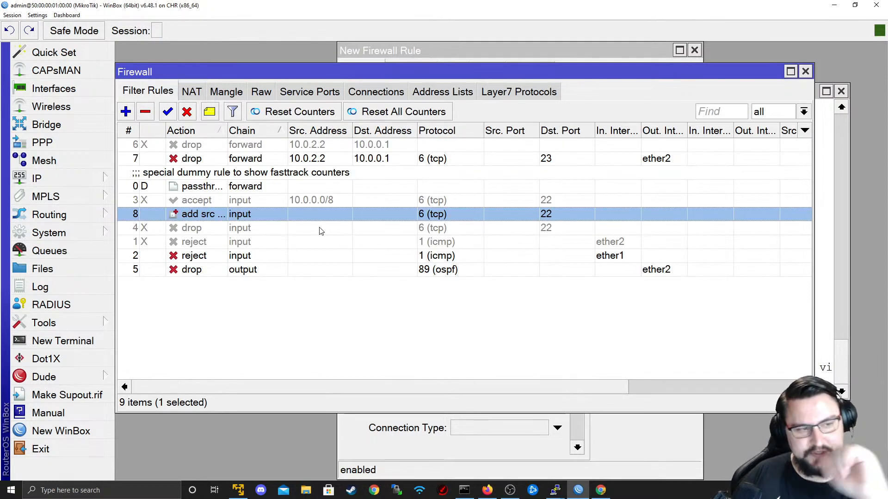
{"action": "left_click", "coordinate": [247, 203]}
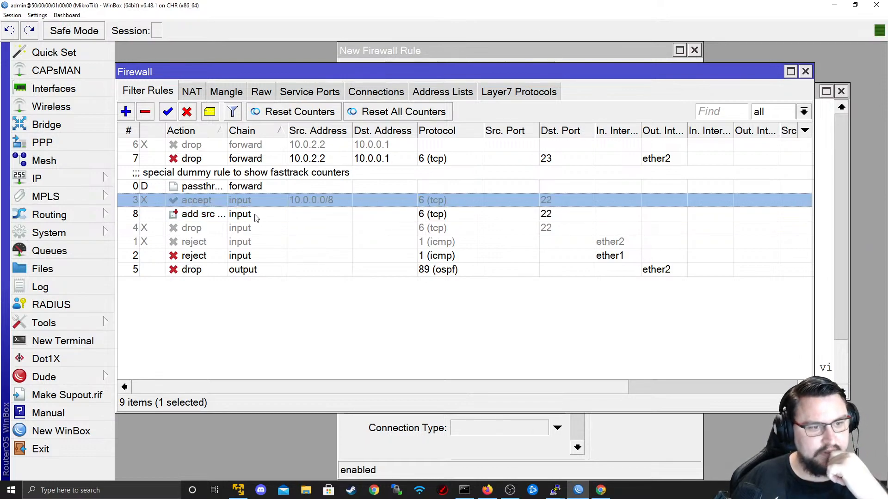
{"action": "double_click", "coordinate": [337, 202]}
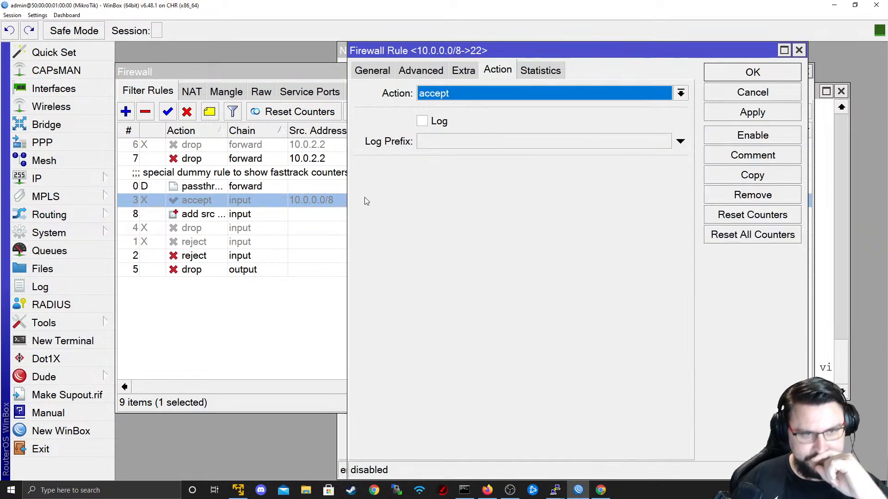
{"action": "left_click", "coordinate": [370, 72]}
{"action": "left_click_drag", "start_coordinate": [531, 114], "coordinate": [490, 114]}
{"action": "left_click", "coordinate": [763, 96]}
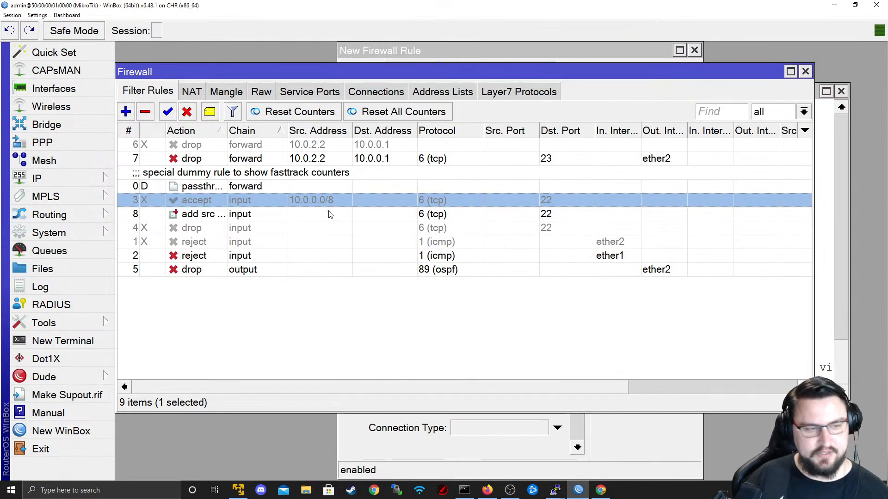
{"action": "key", "text": "alt+Tab"}
{"action": "key", "text": "alt+Tab"}
{"action": "key", "text": "alt+Tab"}
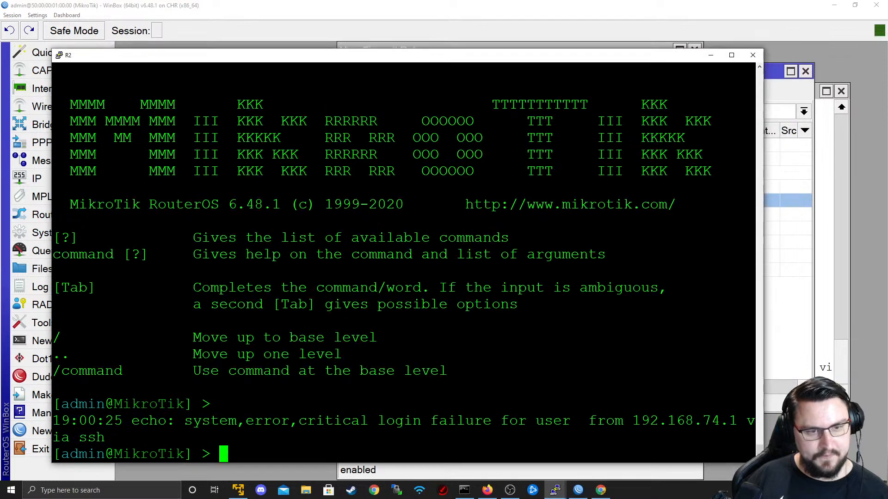
{"action": "key", "text": "alt+Tab"}
{"action": "key", "text": "alt+Tab"}
{"action": "key", "text": "alt+Tab"}
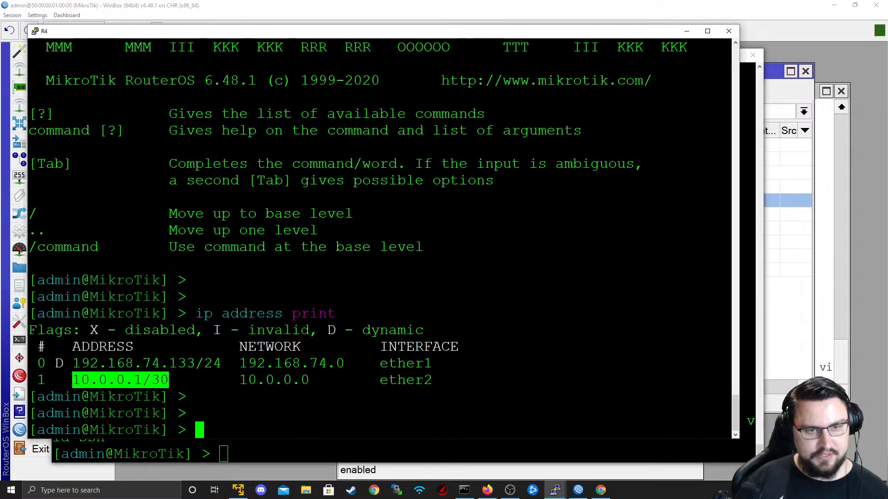
{"action": "key", "text": "alt+Tab"}
{"action": "key", "text": "alt+Tab"}
{"action": "key", "text": "alt+Tab"}
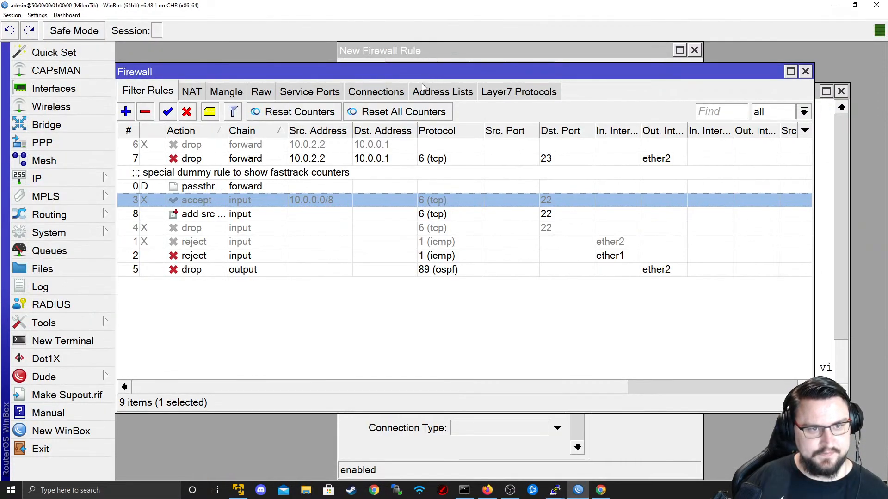
- Sort the firewall Address Lists by creation time and widen the Name and Creation Time columns
{"action": "left_click", "coordinate": [428, 93]}
{"action": "left_click_drag", "start_coordinate": [322, 131], "coordinate": [286, 133]}
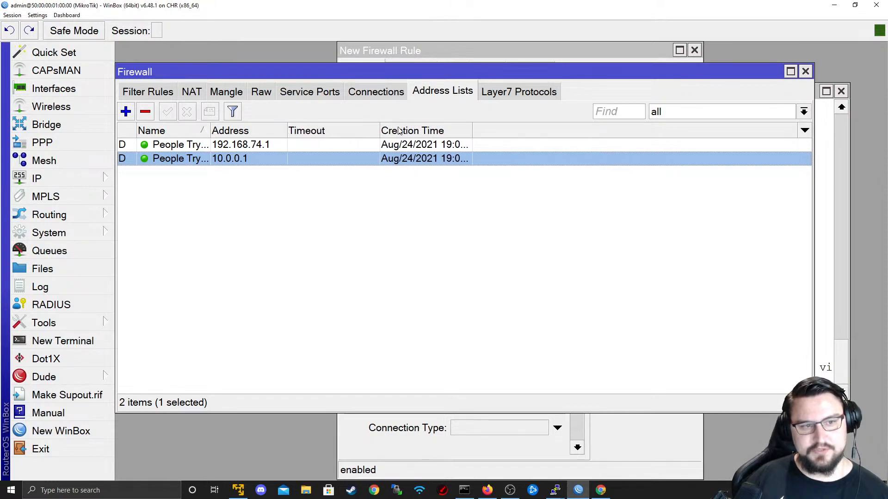
{"action": "left_click", "coordinate": [470, 130]}
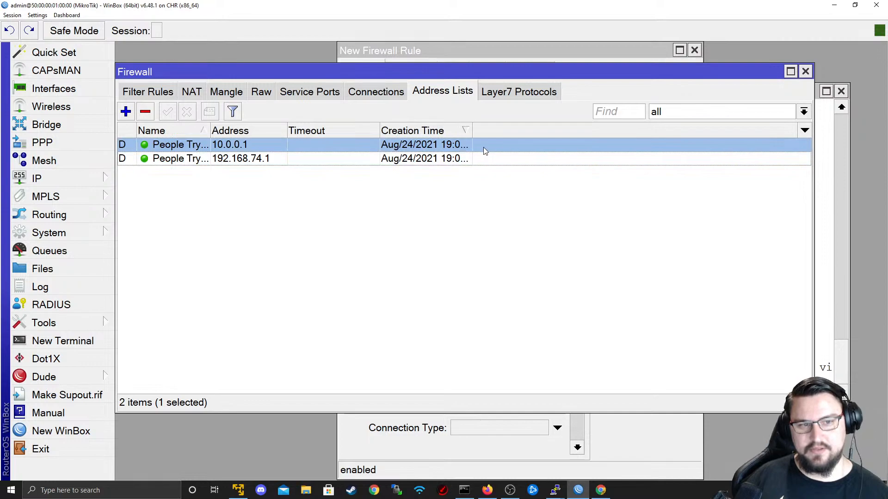
{"action": "left_click", "coordinate": [468, 131]}
{"action": "left_click_drag", "start_coordinate": [472, 134], "coordinate": [563, 144]}
{"action": "left_click_drag", "start_coordinate": [208, 132], "coordinate": [306, 135]}
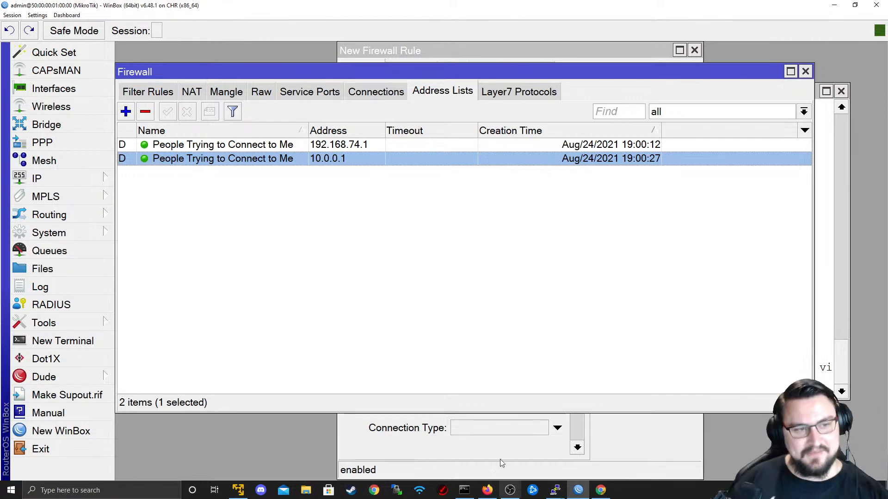
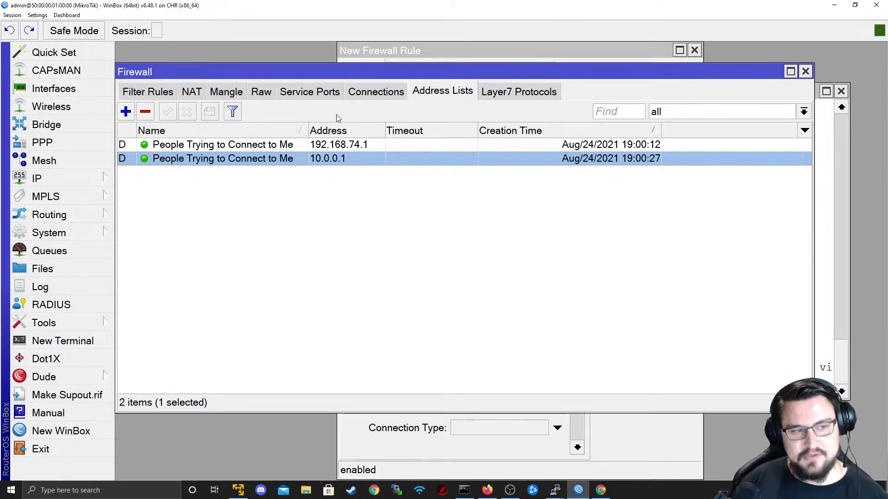
- Add an input-chain filter rule rejecting traffic from the People Trying to Connect to Me address list
{"action": "left_click", "coordinate": [168, 95]}
{"action": "left_click", "coordinate": [125, 113]}
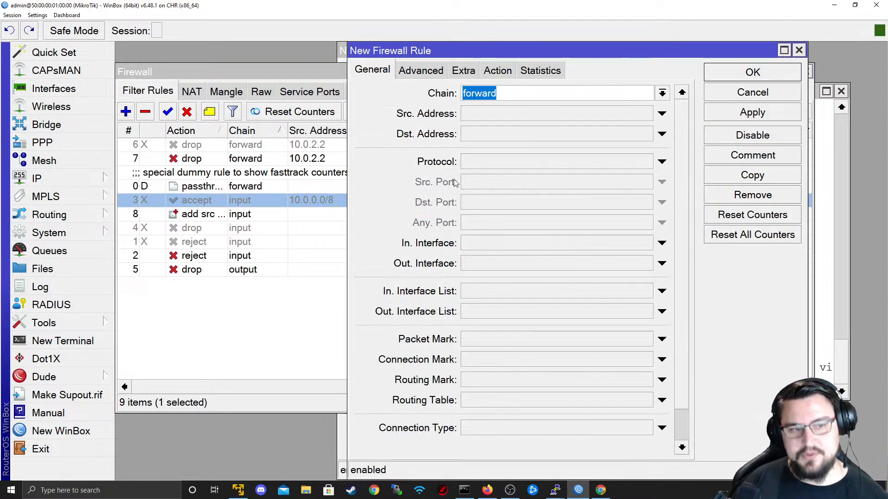
{"action": "left_click", "coordinate": [662, 93]}
{"action": "left_click", "coordinate": [601, 114]}
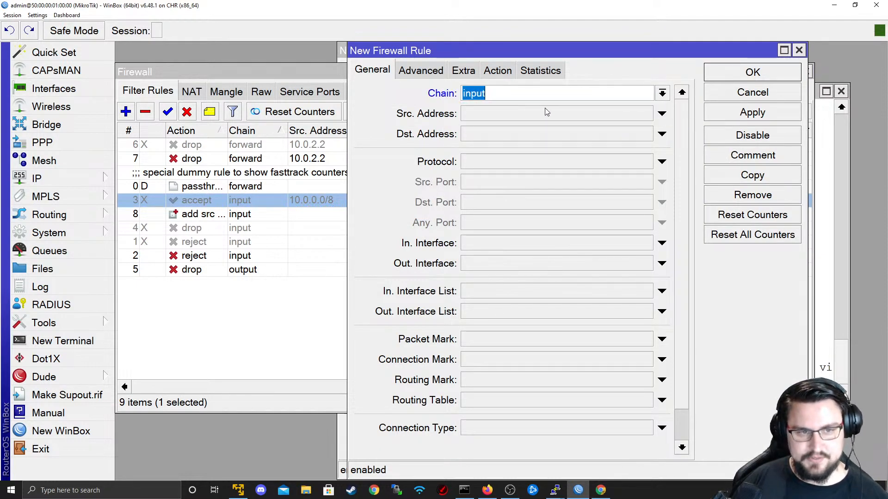
{"action": "left_click", "coordinate": [421, 71]}
{"action": "left_click", "coordinate": [660, 93]}
{"action": "left_click", "coordinate": [645, 93]}
{"action": "left_click", "coordinate": [592, 112]}
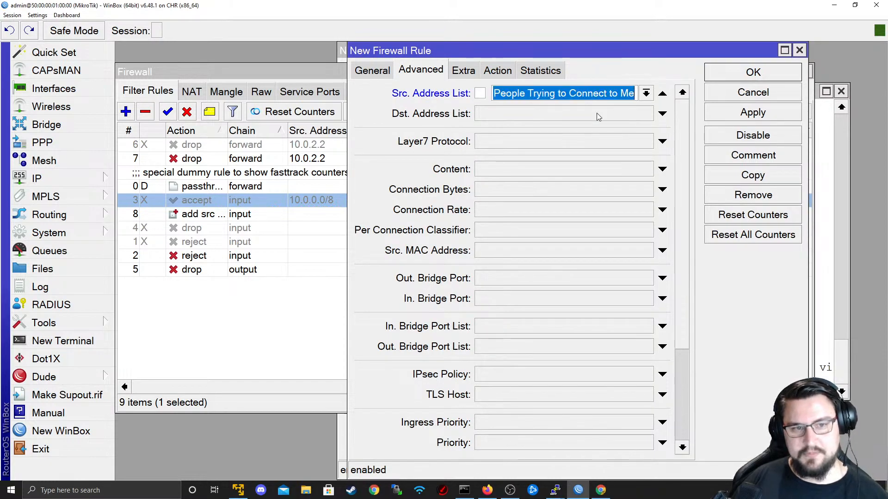
{"action": "left_click", "coordinate": [497, 71]}
{"action": "left_click", "coordinate": [531, 97]}
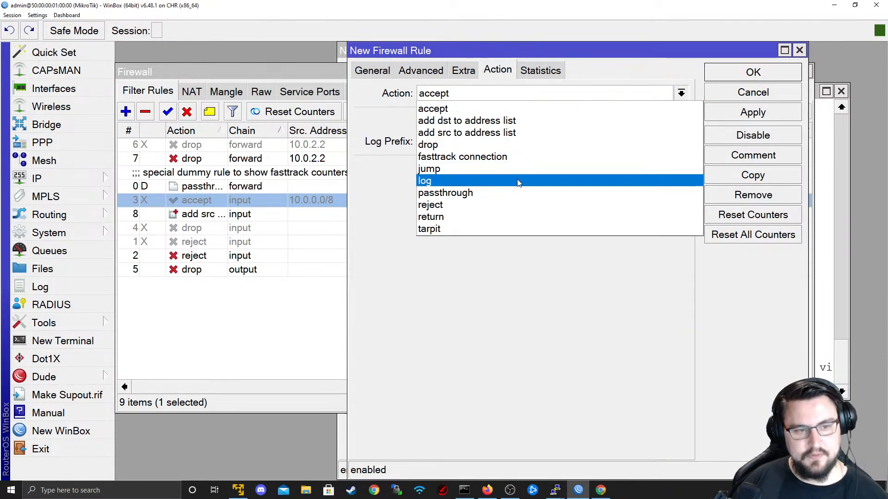
{"action": "left_click", "coordinate": [508, 204]}
{"action": "left_click", "coordinate": [742, 112]}
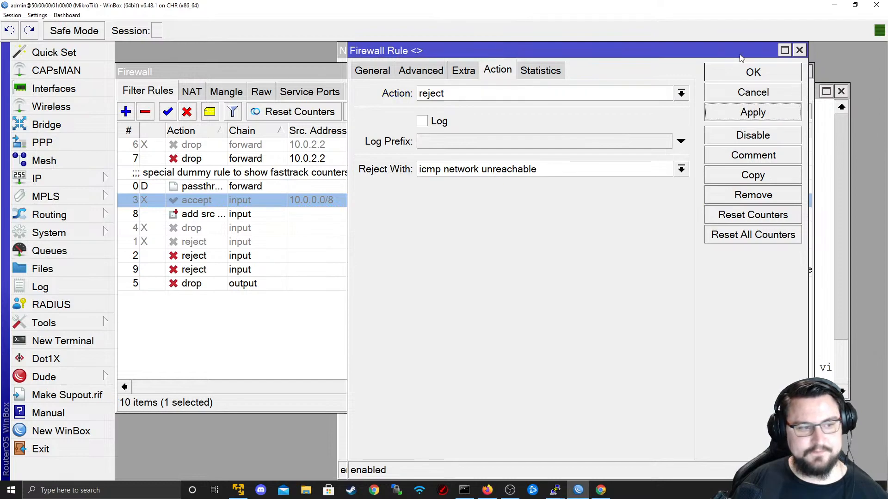
{"action": "left_click", "coordinate": [738, 67]}
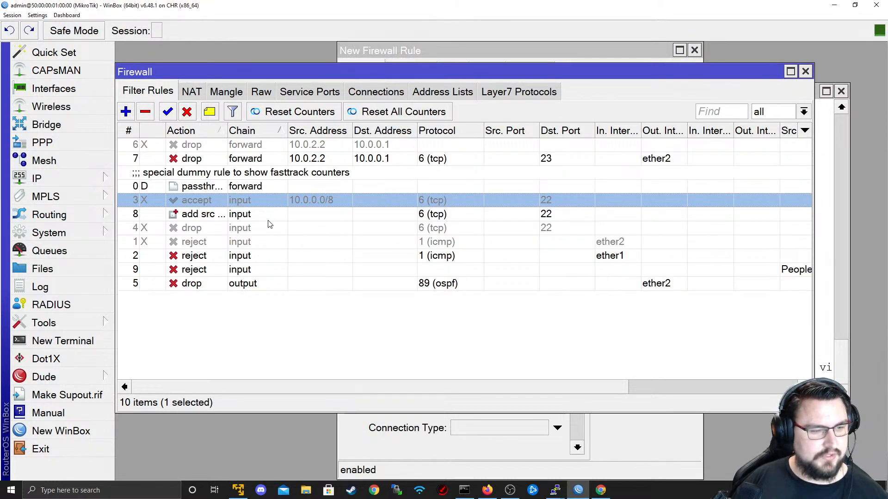
- Review the disabled icmp rule 1, the ospf drop rule 5 and the new rule 9
{"action": "left_click", "coordinate": [247, 243]}
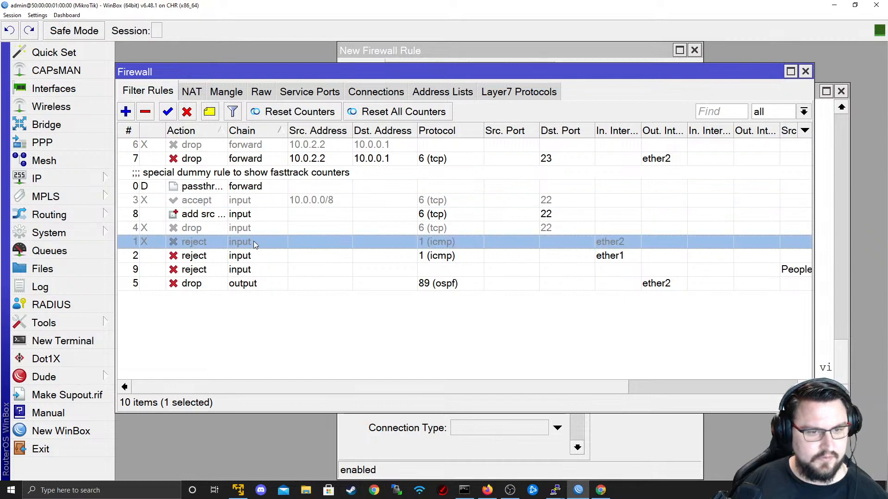
{"action": "left_click", "coordinate": [258, 284]}
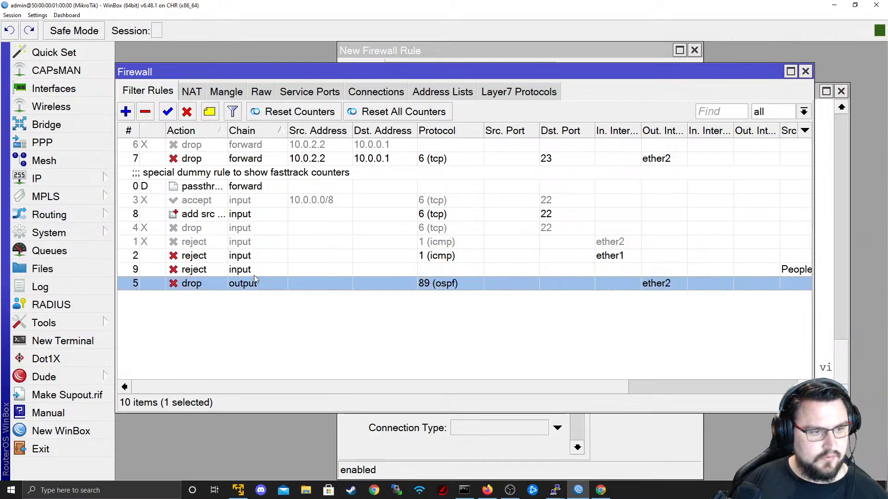
{"action": "double_click", "coordinate": [254, 275]}
{"action": "key", "text": "Escape"}
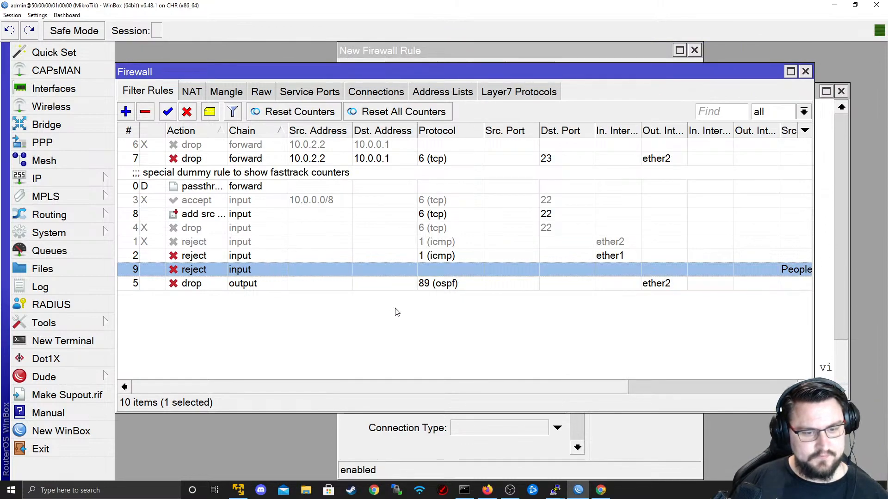
{"action": "right_click", "coordinate": [557, 492]}
{"action": "left_click", "coordinate": [546, 439]}
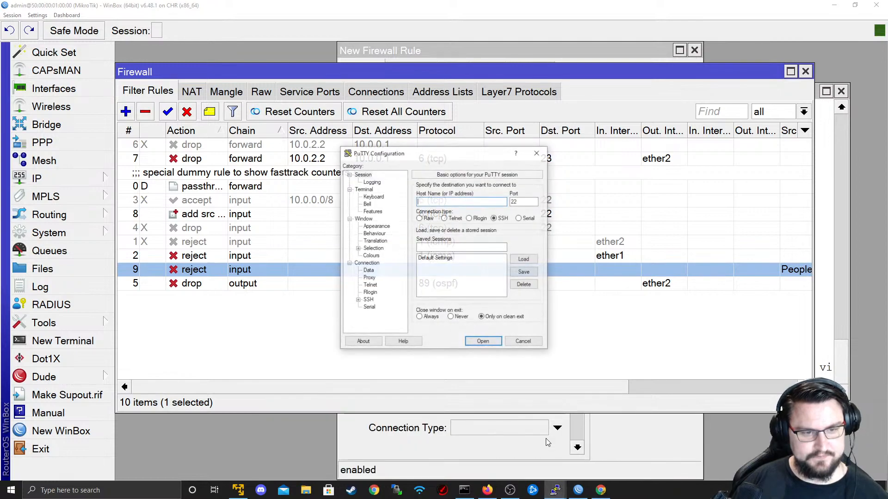
{"action": "left_click", "coordinate": [523, 342]}
- Restrict rule 9 to TCP destination port 23 and save it
{"action": "double_click", "coordinate": [321, 271]}
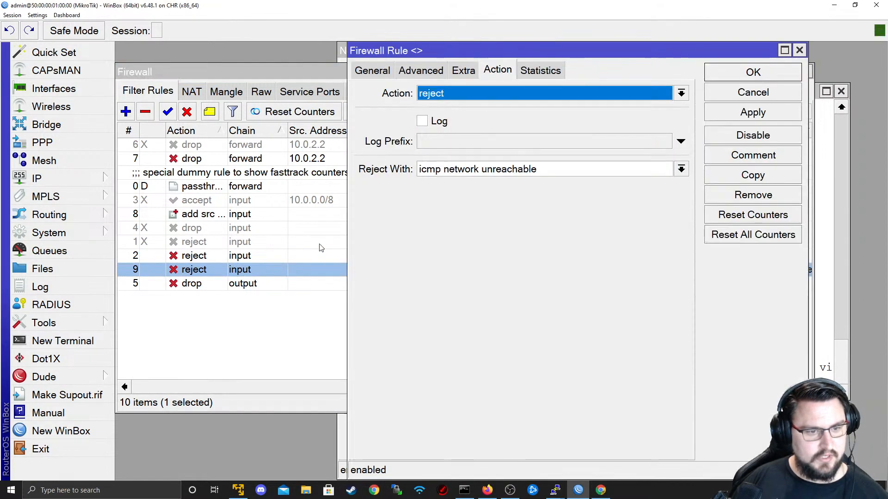
{"action": "left_click", "coordinate": [389, 69]}
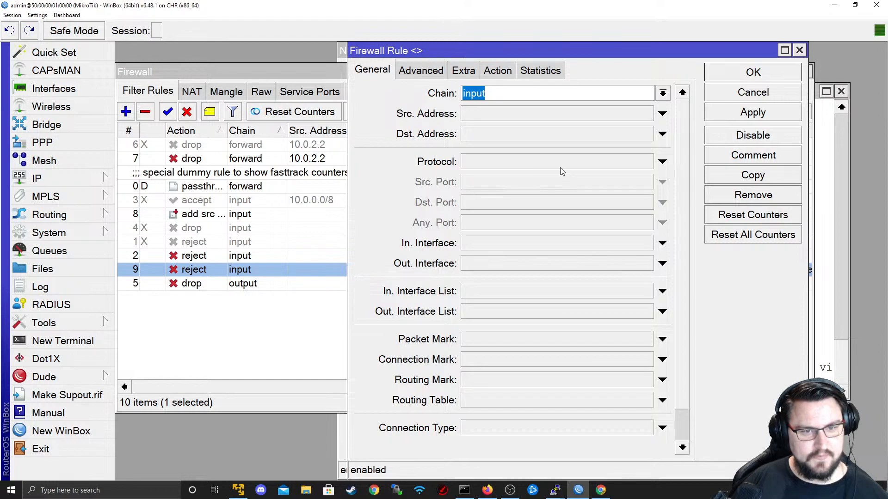
{"action": "left_click", "coordinate": [578, 167]}
{"action": "left_click", "coordinate": [588, 207]}
{"action": "type", "text": "22"}
{"action": "left_click", "coordinate": [730, 118]}
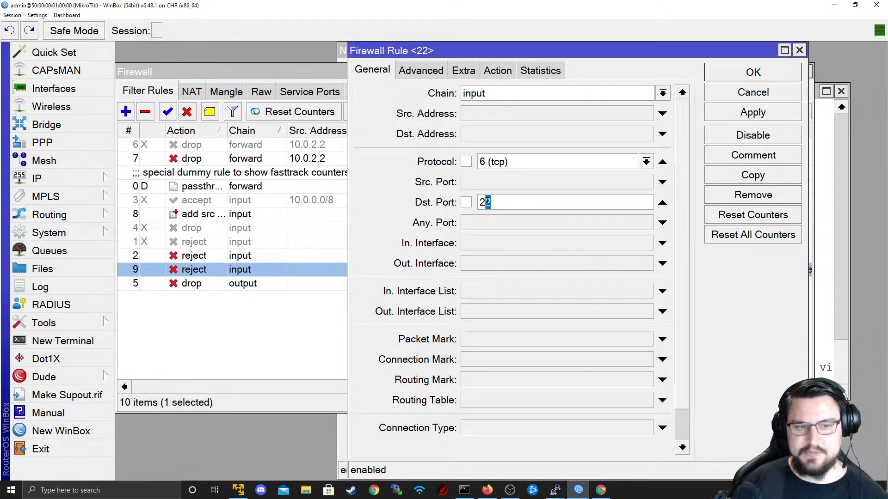
{"action": "left_click", "coordinate": [742, 68]}
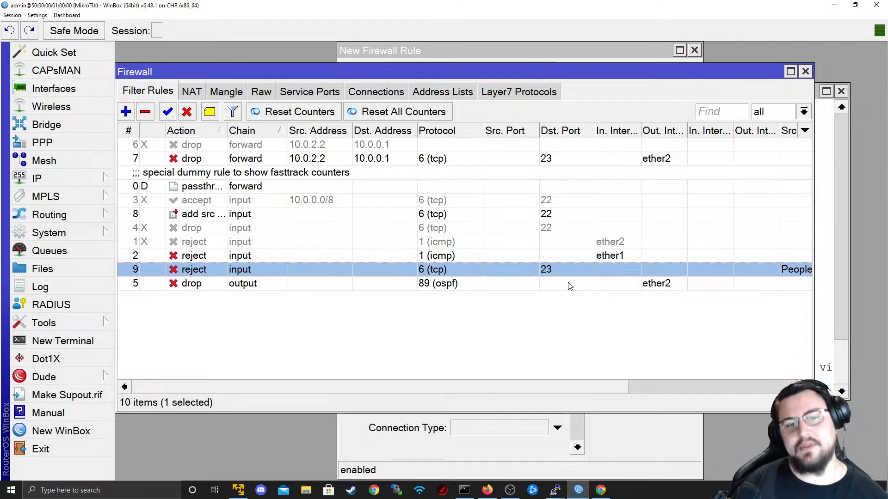
{"action": "key", "text": "alt+Tab"}
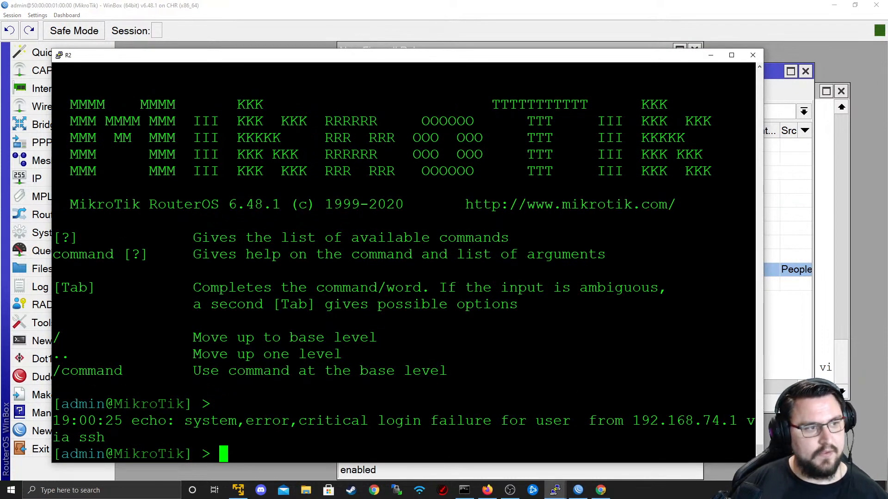
- From R2, SSH as admin to 10.0.0.1, then quit the remote session
{"action": "key", "text": "Return"}
{"action": "key", "text": "Return"}
{"action": "key", "text": "Up"}
{"action": "key", "text": "Up"}
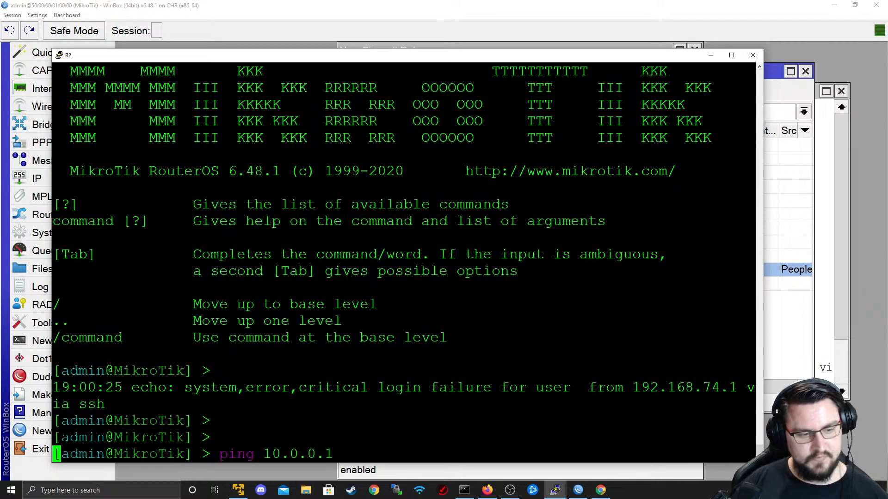
{"action": "key", "text": "Up"}
{"action": "key", "text": "Up"}
{"action": "key", "text": "BackSpace"}
{"action": "key", "text": "BackSpace"}
{"action": "key", "text": "BackSpace"}
{"action": "key", "text": "BackSpace"}
{"action": "key", "text": "BackSpace"}
{"action": "key", "text": "BackSpace"}
{"action": "key", "text": "BackSpace"}
{"action": "key", "text": "BackSpace"}
{"action": "key", "text": "BackSpace"}
{"action": "key", "text": "BackSpace"}
{"action": "key", "text": "BackSpace"}
{"action": "key", "text": "BackSpace"}
{"action": "key", "text": "BackSpace"}
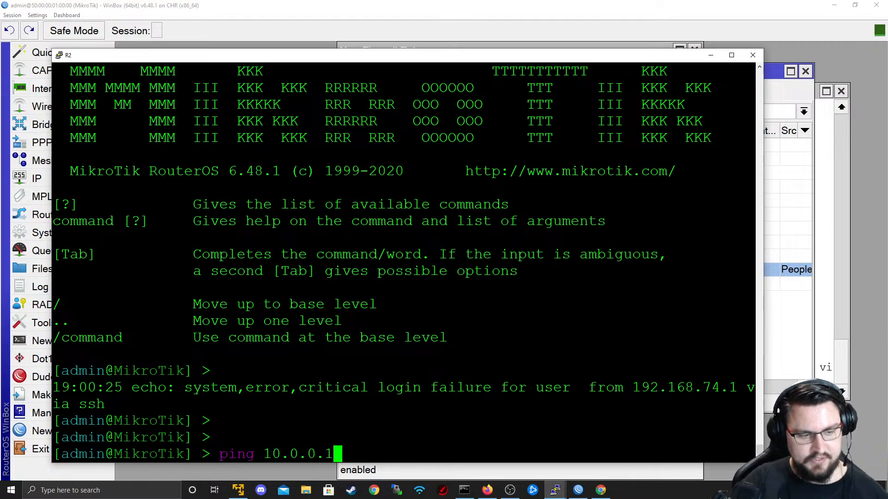
{"action": "key", "text": "BackSpace"}
{"action": "type", "text": "ystem ssh ad"}
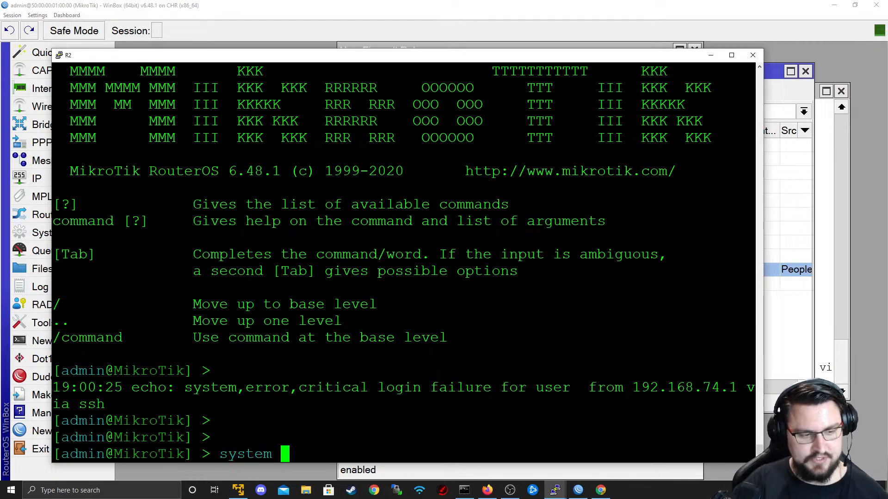
{"action": "key", "text": "BackSpace"}
{"action": "key", "text": "BackSpace"}
{"action": "type", "text": "us"}
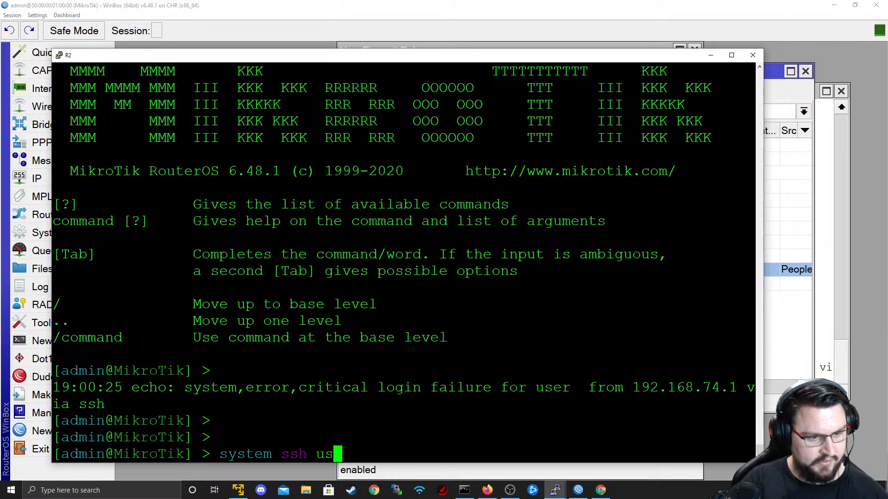
{"action": "type", "text": "er=admin address="}
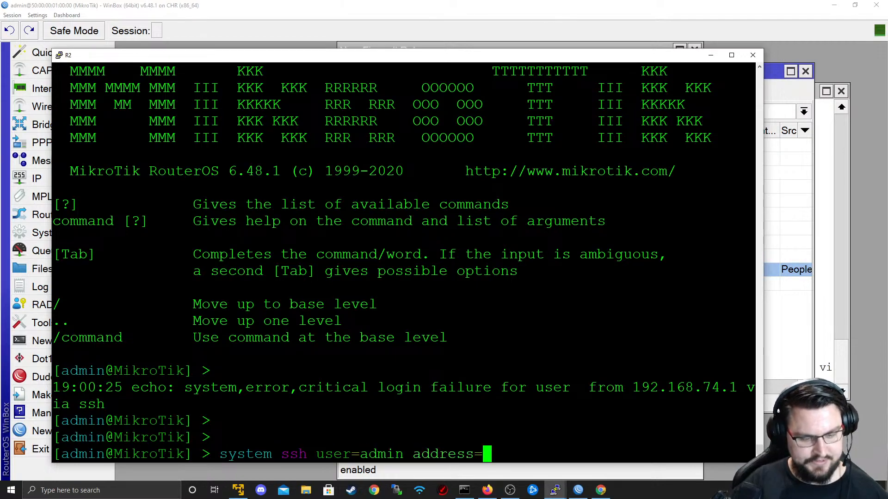
{"action": "type", "text": "10.0.0.1"}
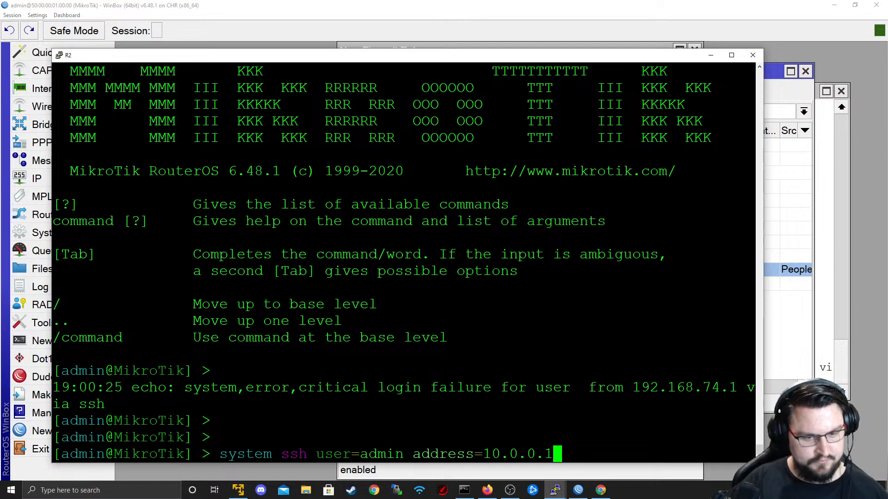
{"action": "key", "text": "Return"}
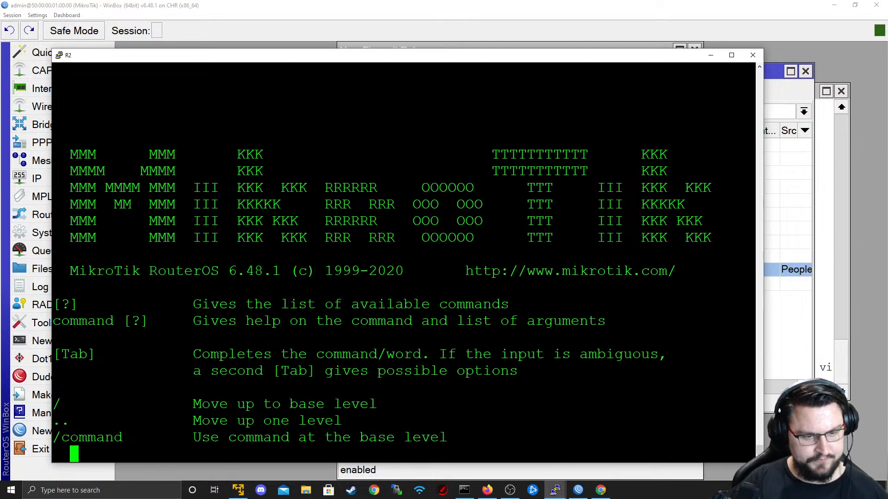
{"action": "key", "text": "Return"}
{"action": "key", "text": "Return"}
{"action": "type", "text": "quit"}
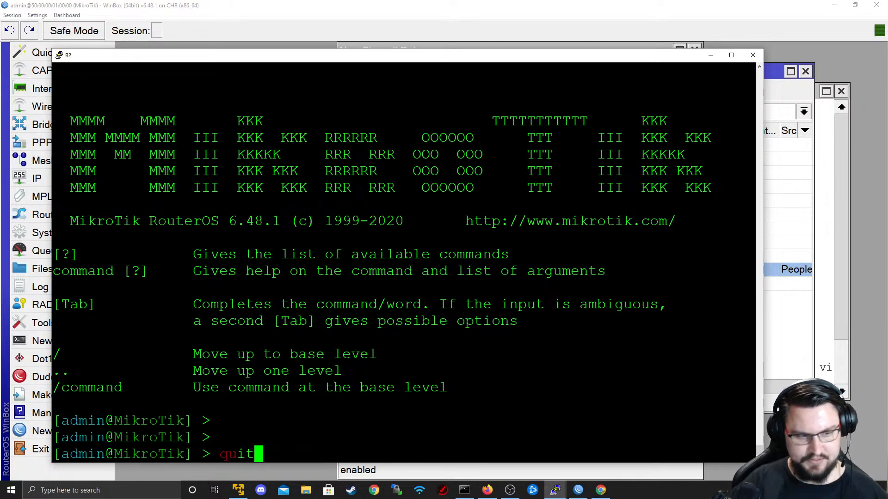
{"action": "key", "text": "Return"}
- Run telnet 10.0.0.2 from R2, which fails with network unreachable
{"action": "key", "text": "Up"}
{"action": "key", "text": "BackSpace"}
{"action": "type", "text": "2"}
{"action": "key", "text": "BackSpace"}
{"action": "key", "text": "BackSpace"}
{"action": "key", "text": "BackSpace"}
{"action": "key", "text": "BackSpace"}
{"action": "key", "text": "BackSpace"}
{"action": "key", "text": "BackSpace"}
{"action": "key", "text": "BackSpace"}
{"action": "key", "text": "BackSpace"}
{"action": "key", "text": "BackSpace"}
{"action": "key", "text": "BackSpace"}
{"action": "key", "text": "BackSpace"}
{"action": "key", "text": "BackSpace"}
{"action": "key", "text": "BackSpace"}
{"action": "key", "text": "BackSpace"}
{"action": "key", "text": "BackSpace"}
{"action": "key", "text": "BackSpace"}
{"action": "key", "text": "BackSpace"}
{"action": "key", "text": "BackSpace"}
{"action": "key", "text": "BackSpace"}
{"action": "key", "text": "BackSpace"}
{"action": "type", "text": "telnet "}
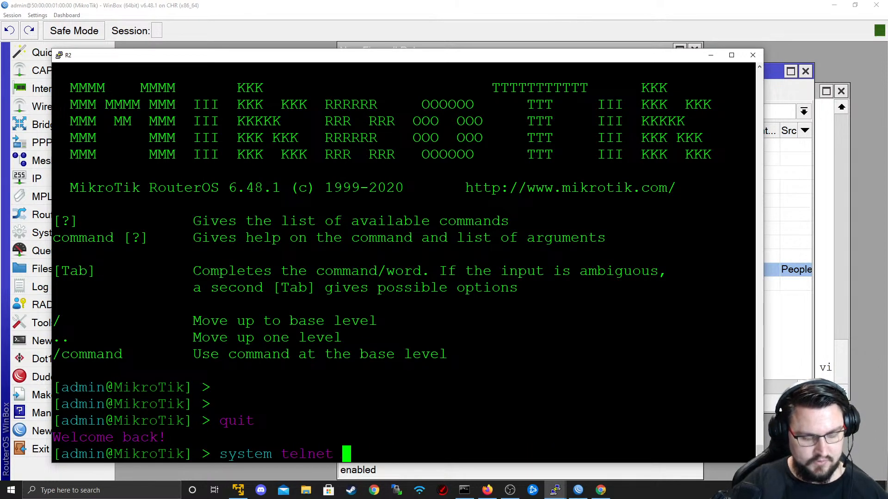
{"action": "type", "text": "10.0.0.2"}
{"action": "key", "text": "Return"}
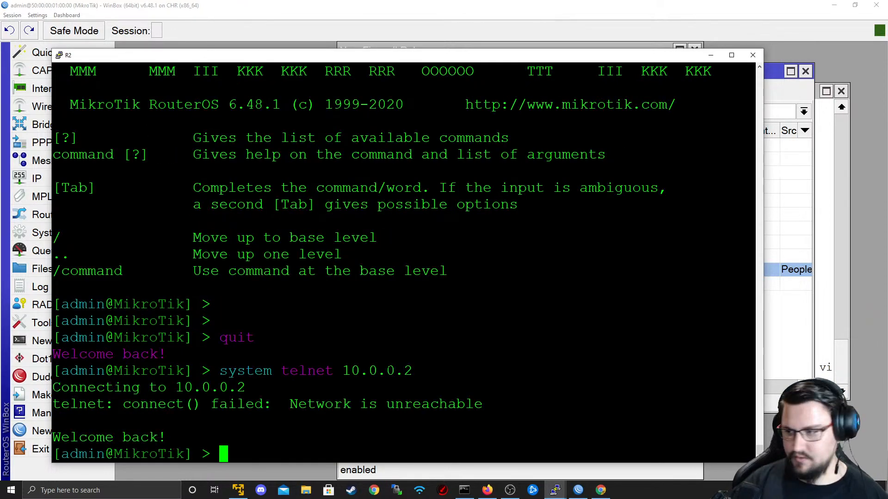
{"action": "key", "text": "alt+Tab"}
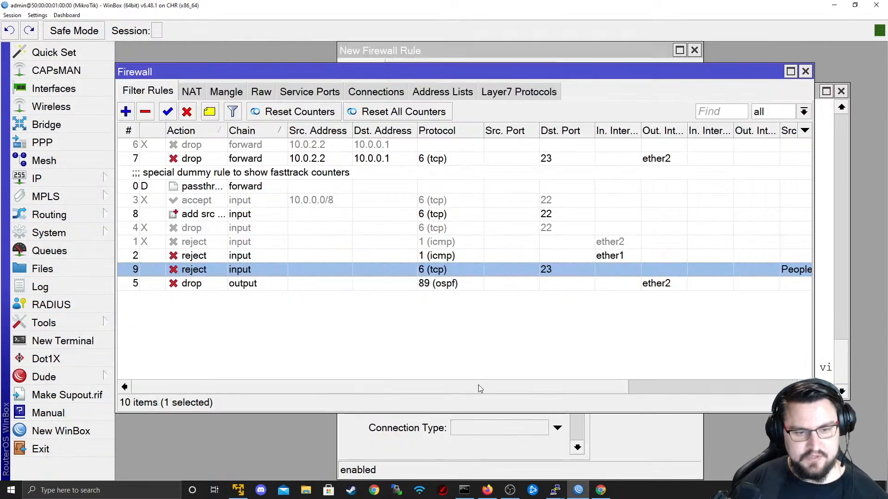
- Start a new filter rule, glance at its Action settings, then cancel it
{"action": "left_click_drag", "start_coordinate": [480, 388], "coordinate": [609, 391]}
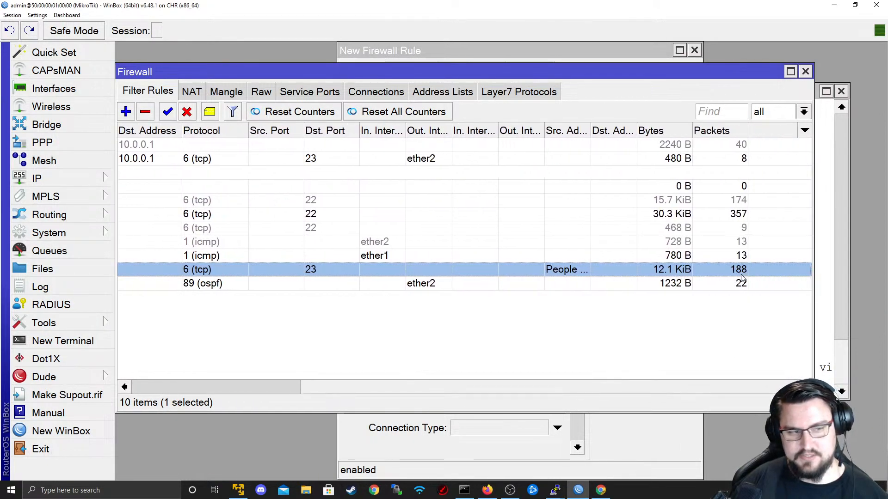
{"action": "left_click_drag", "start_coordinate": [661, 389], "coordinate": [452, 384]}
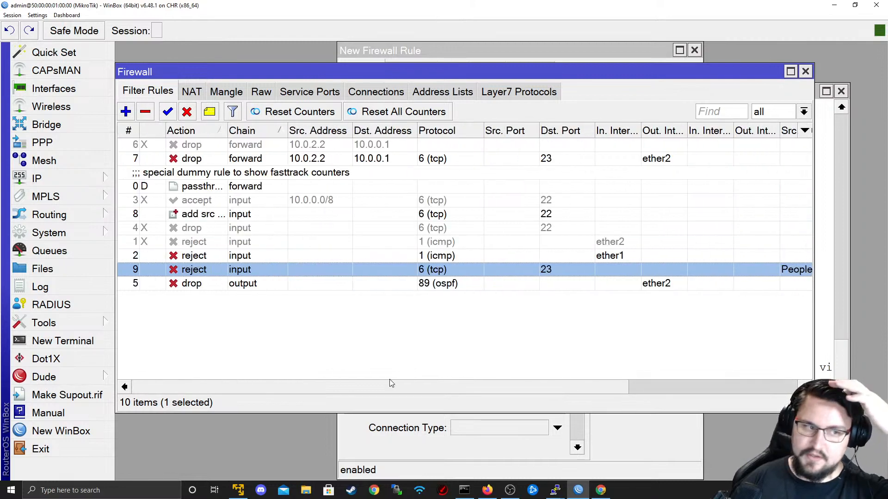
{"action": "left_click", "coordinate": [122, 117]}
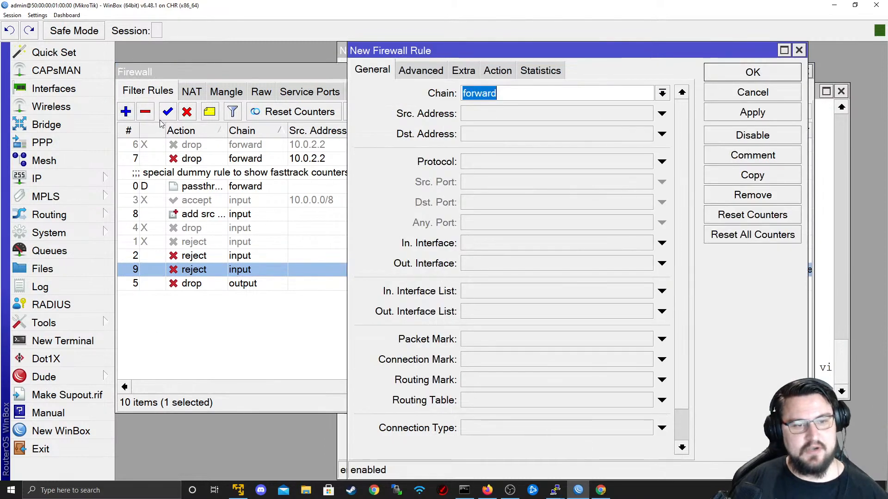
{"action": "left_click", "coordinate": [498, 72]}
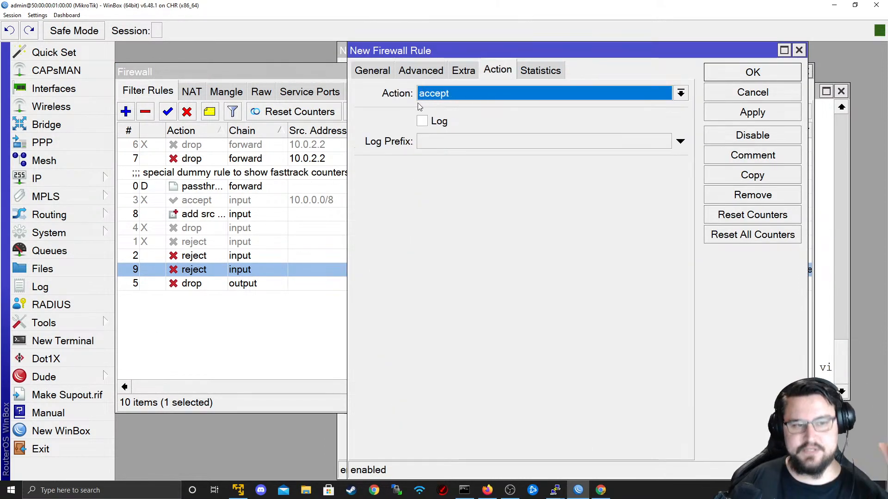
{"action": "left_click", "coordinate": [388, 72]}
{"action": "left_click", "coordinate": [787, 92]}
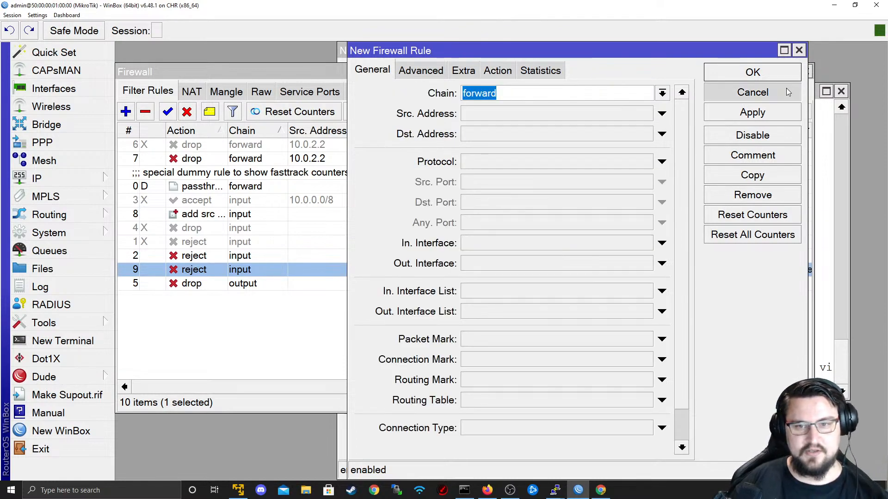
- Review the People Trying to Connect to Me entries 192.168.74.1, 10.0.0.1 and 10.0.0.2
{"action": "left_click", "coordinate": [437, 91]}
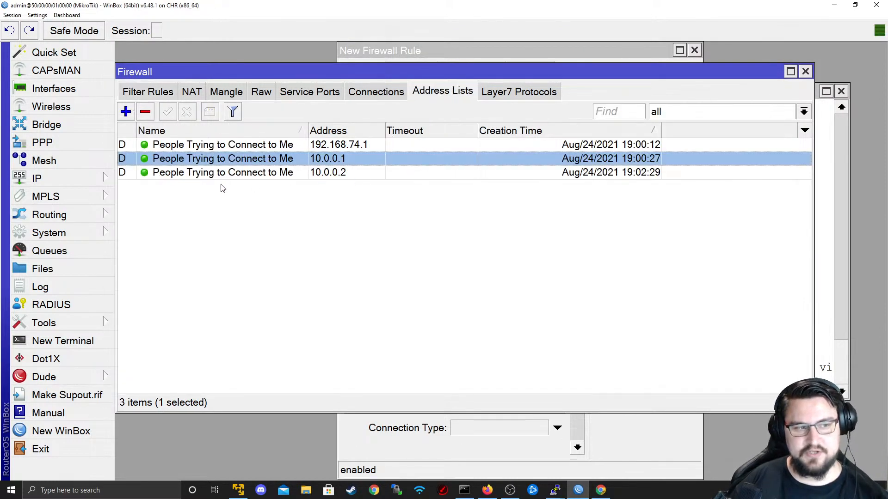
{"action": "left_click", "coordinate": [272, 178]}
{"action": "left_click", "coordinate": [274, 162]}
{"action": "left_click", "coordinate": [272, 171]}
{"action": "left_click", "coordinate": [263, 160]}
{"action": "left_click", "coordinate": [256, 147]}
{"action": "left_click", "coordinate": [259, 175]}
{"action": "left_click", "coordinate": [257, 162]}
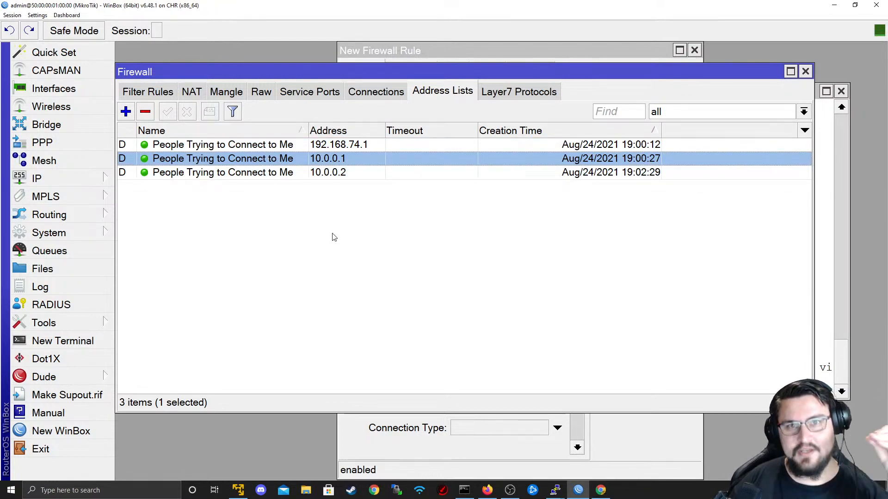
{"action": "left_click", "coordinate": [167, 95]}
{"action": "left_click", "coordinate": [447, 95]}
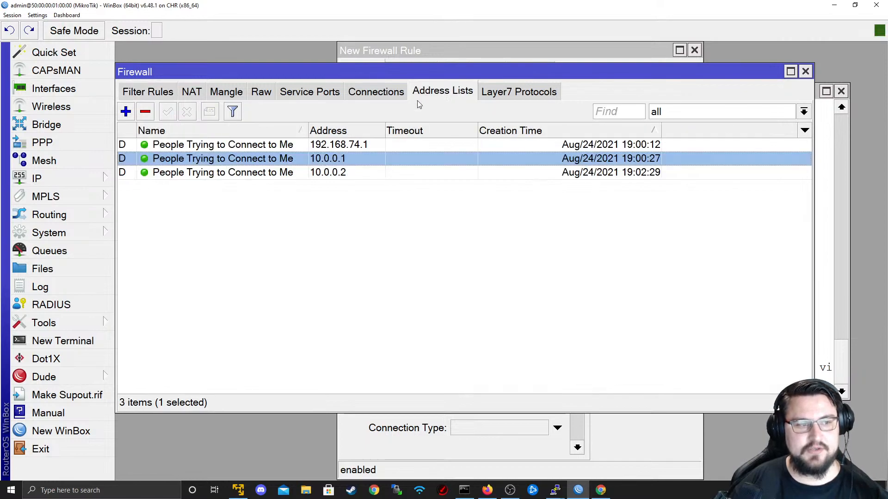
- Add an address list entry named Google with address 8.8.8.8
{"action": "left_click", "coordinate": [126, 112]}
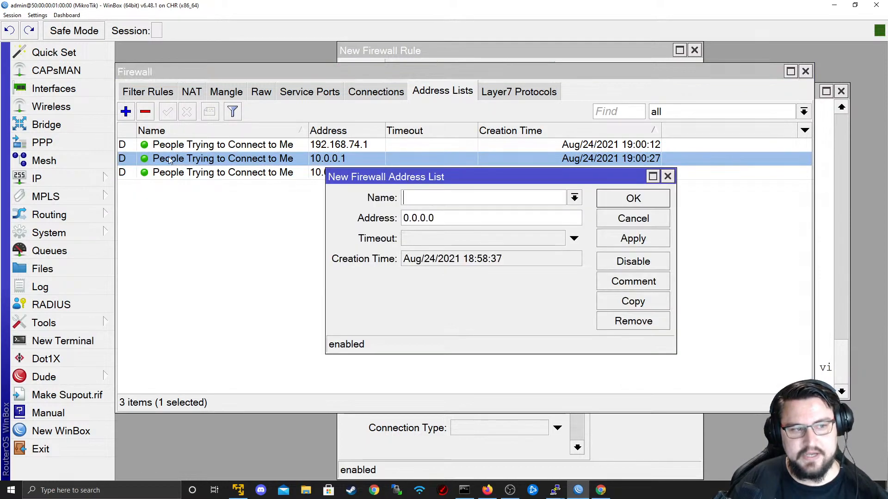
{"action": "left_click", "coordinate": [574, 198]}
{"action": "left_click", "coordinate": [502, 212]}
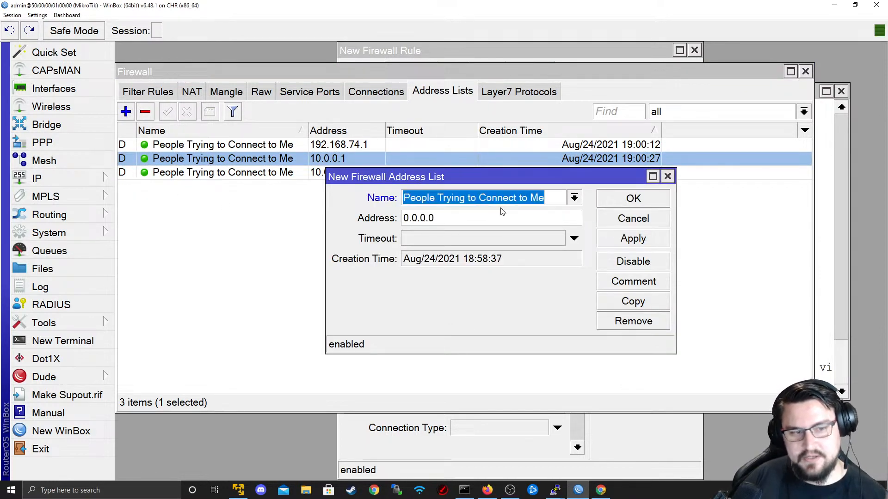
{"action": "left_click", "coordinate": [461, 219]}
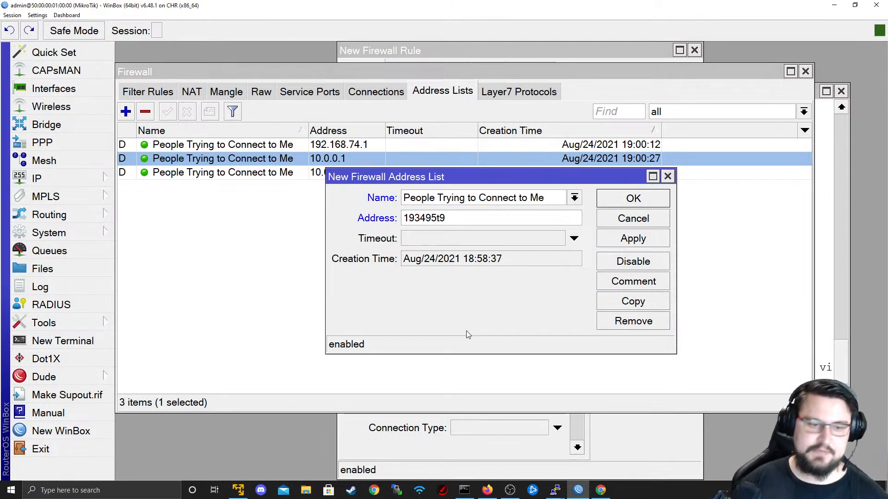
{"action": "left_click", "coordinate": [574, 197]}
{"action": "left_click", "coordinate": [532, 209]}
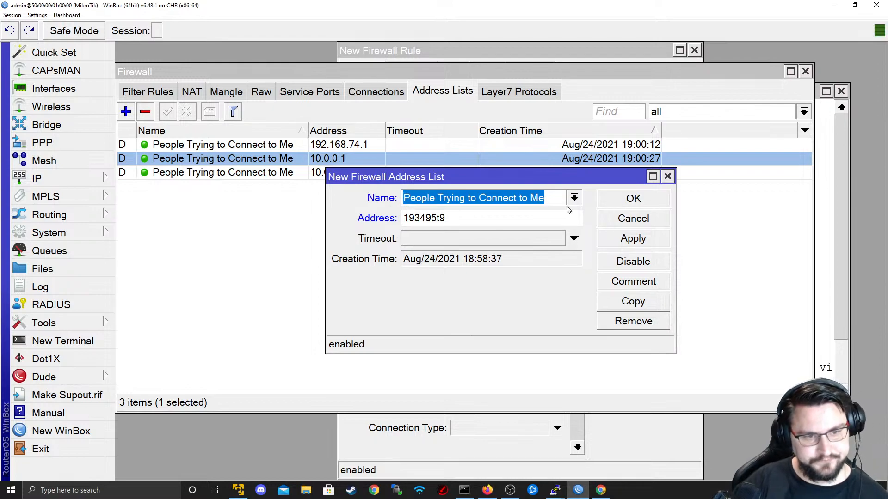
{"action": "key", "text": "BackSpace"}
{"action": "type", "text": "Google"}
{"action": "key", "text": "Tab"}
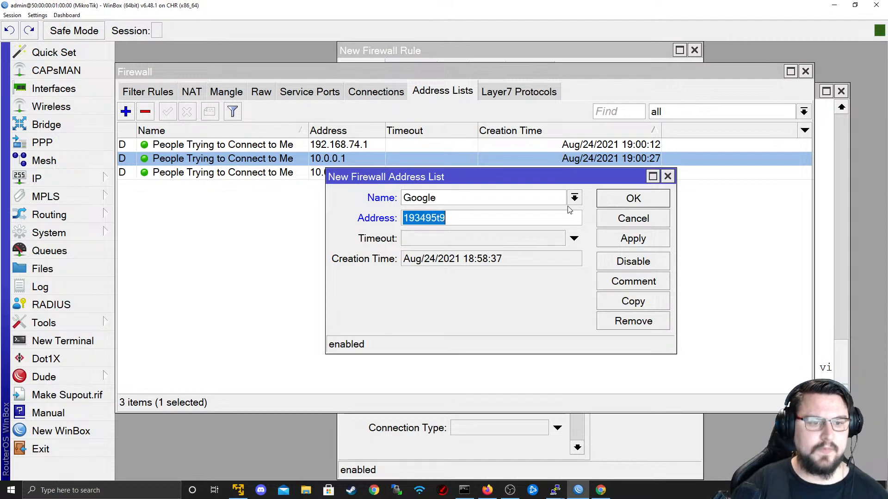
{"action": "type", "text": "8.8.8.8"}
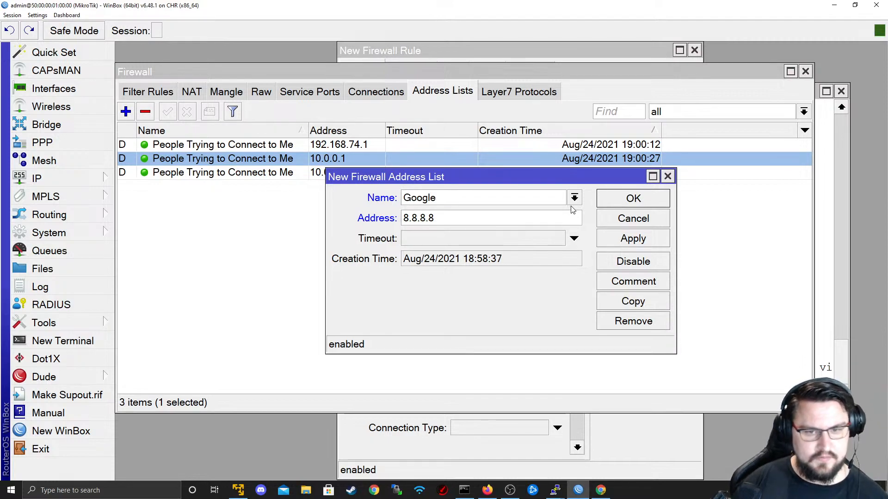
{"action": "left_click", "coordinate": [633, 238]}
{"action": "left_click", "coordinate": [633, 199]}
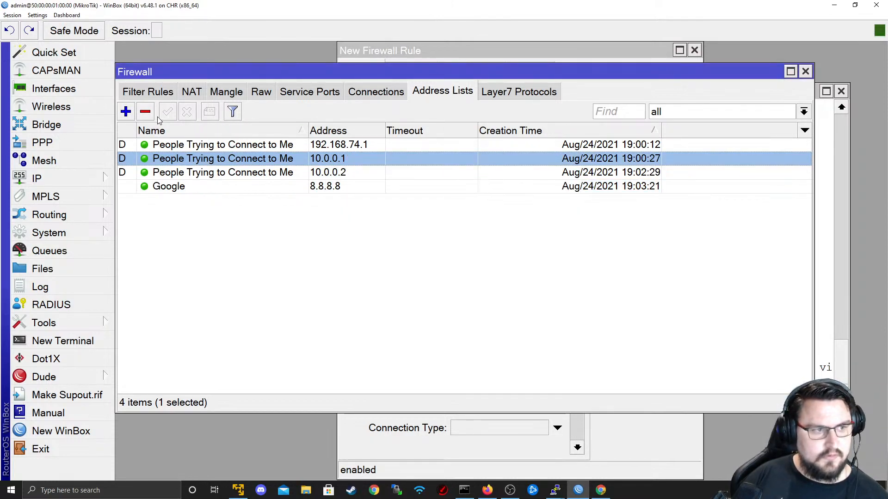
- Add a second Google entry with 8.8.4.4 and check both entries
{"action": "left_click", "coordinate": [126, 112]}
{"action": "type", "text": "Google"}
{"action": "key", "text": "Tab"}
{"action": "type", "text": "8."}
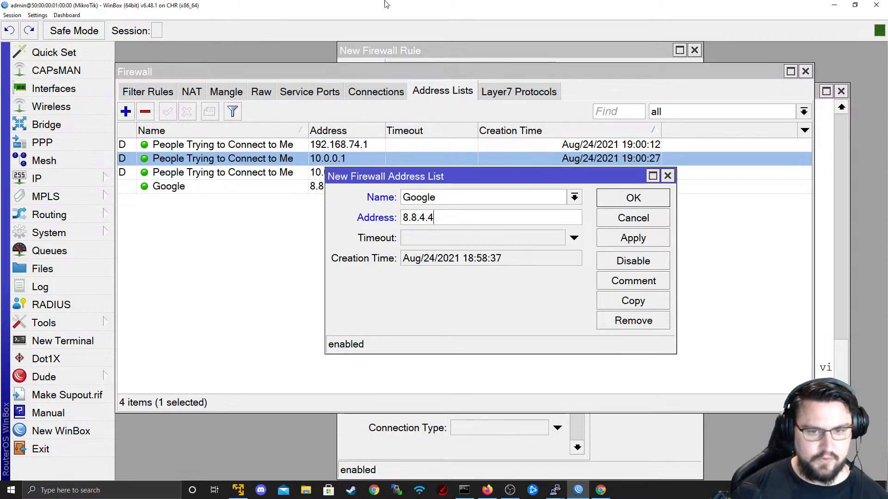
{"action": "type", "text": "8.4.4"}
{"action": "left_click", "coordinate": [633, 238]}
{"action": "left_click", "coordinate": [634, 198]}
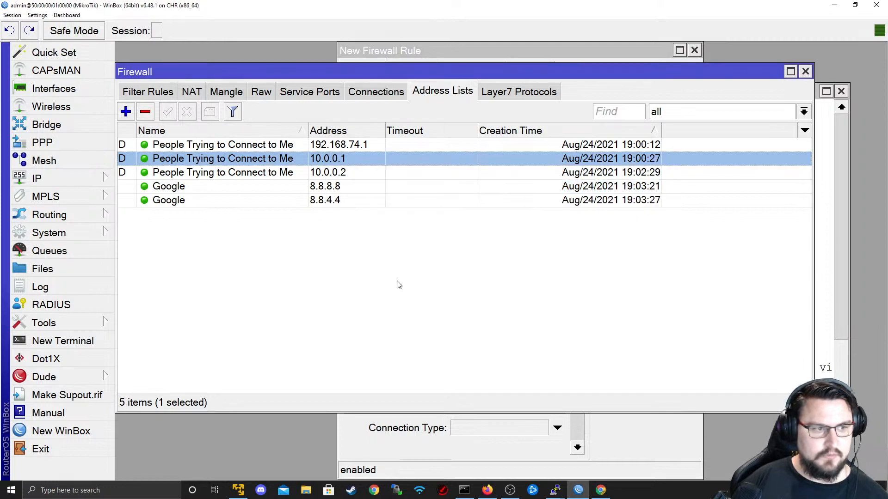
{"action": "left_click", "coordinate": [228, 186]}
{"action": "left_click", "coordinate": [235, 199]}
{"action": "left_click", "coordinate": [192, 186]}
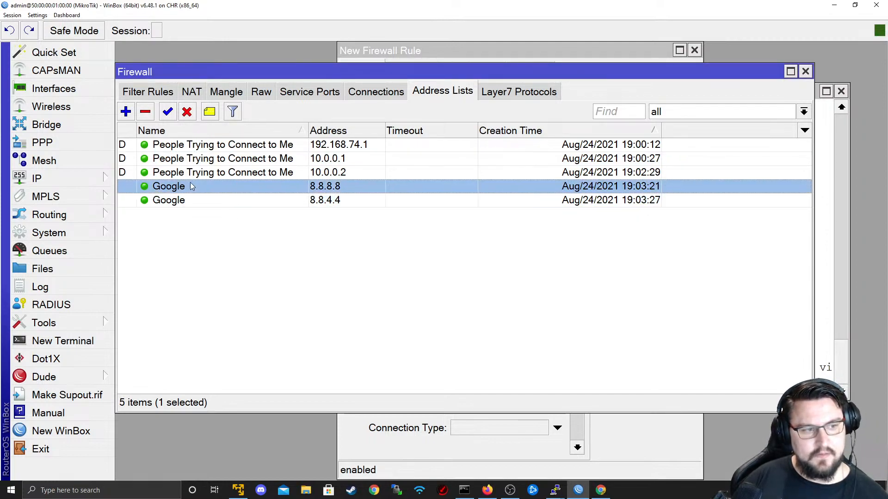
{"action": "left_click", "coordinate": [174, 200]}
{"action": "left_click", "coordinate": [178, 190]}
{"action": "left_click", "coordinate": [211, 205]}
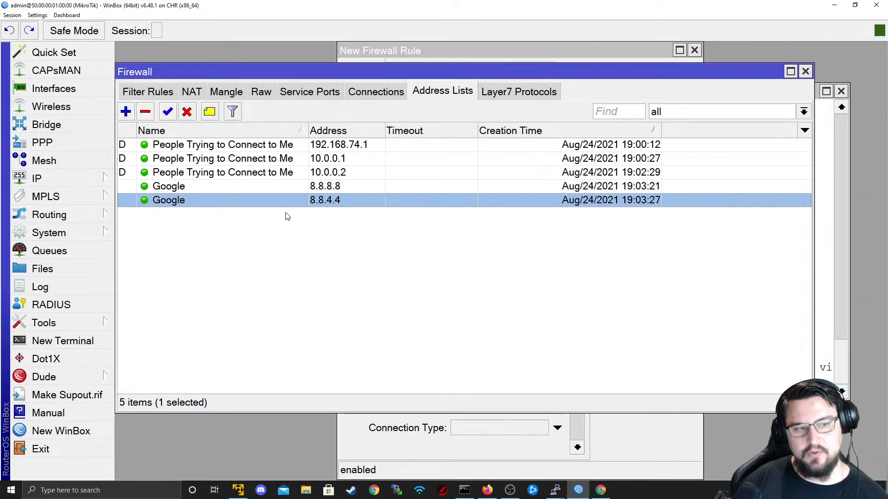
{"action": "left_click", "coordinate": [139, 92]}
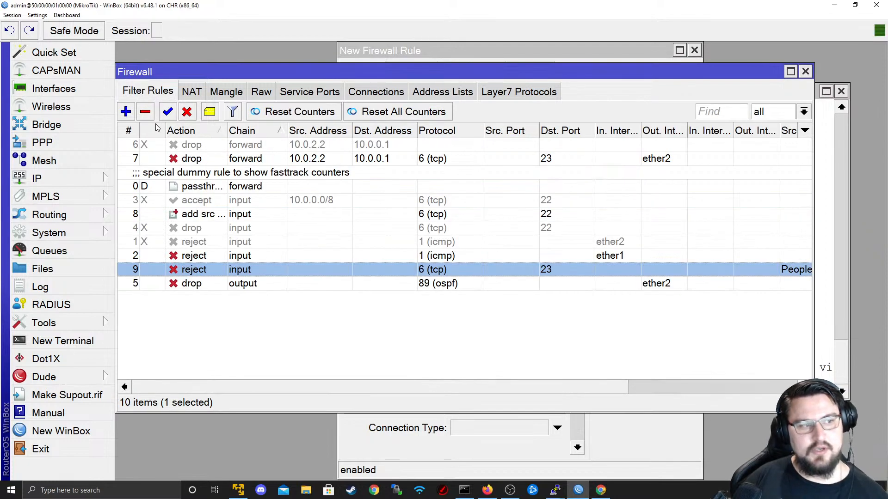
- Start a new filter rule matching TCP destination port 53
{"action": "left_click", "coordinate": [125, 111]}
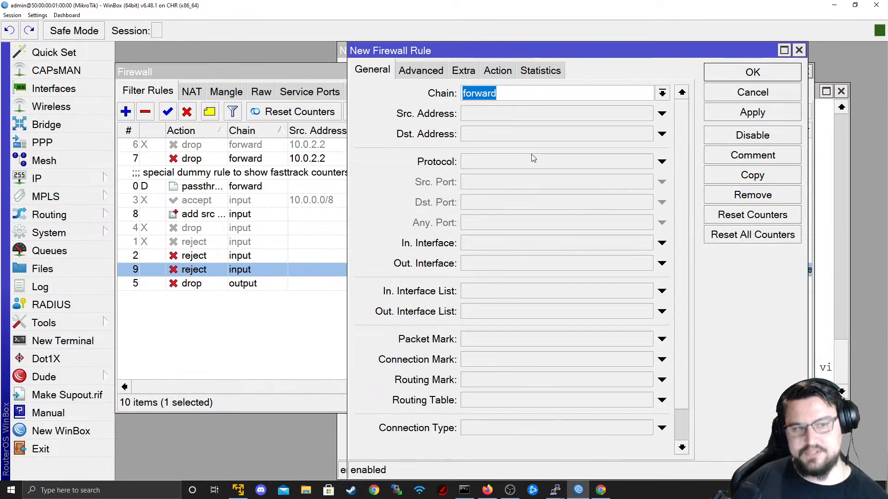
{"action": "left_click", "coordinate": [519, 163]}
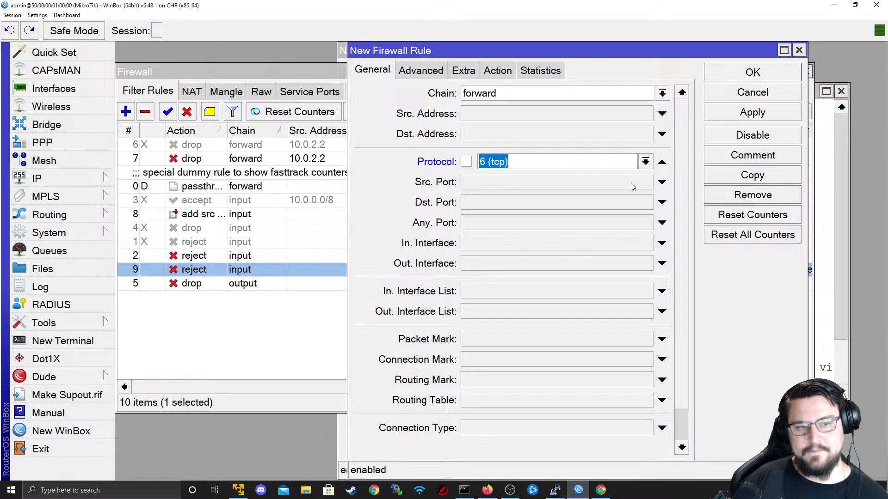
{"action": "left_click", "coordinate": [646, 162]}
{"action": "left_click", "coordinate": [647, 163]}
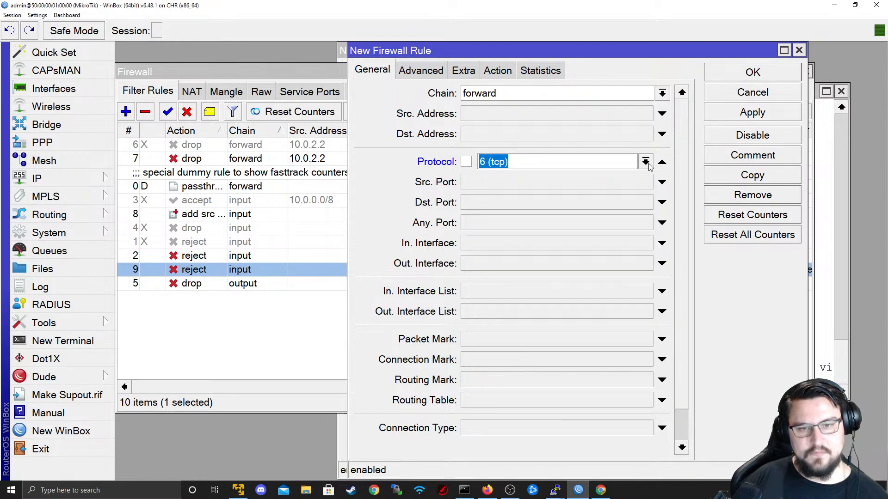
{"action": "left_click", "coordinate": [662, 163]}
{"action": "left_click", "coordinate": [605, 165]}
{"action": "left_click", "coordinate": [645, 162]}
{"action": "scroll", "coordinate": [578, 197], "scroll_direction": "down", "scroll_amount": 3}
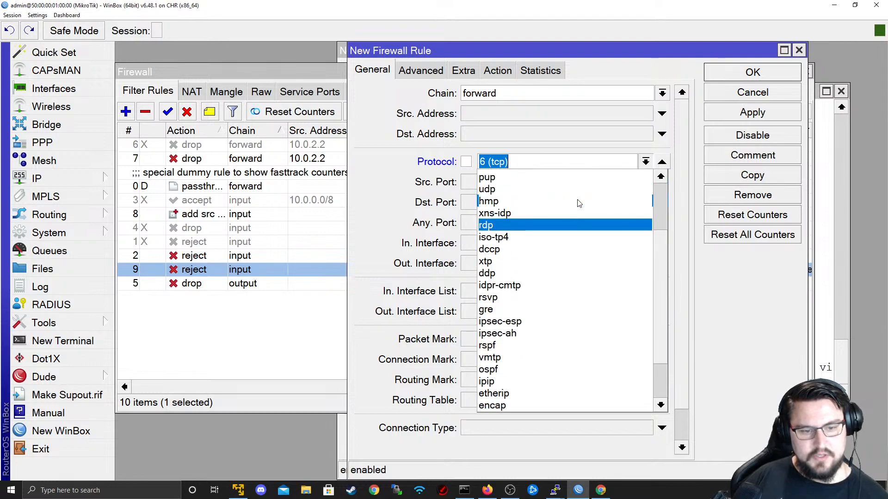
{"action": "scroll", "coordinate": [578, 201], "scroll_direction": "up", "scroll_amount": 3}
{"action": "scroll", "coordinate": [574, 192], "scroll_direction": "down", "scroll_amount": 4}
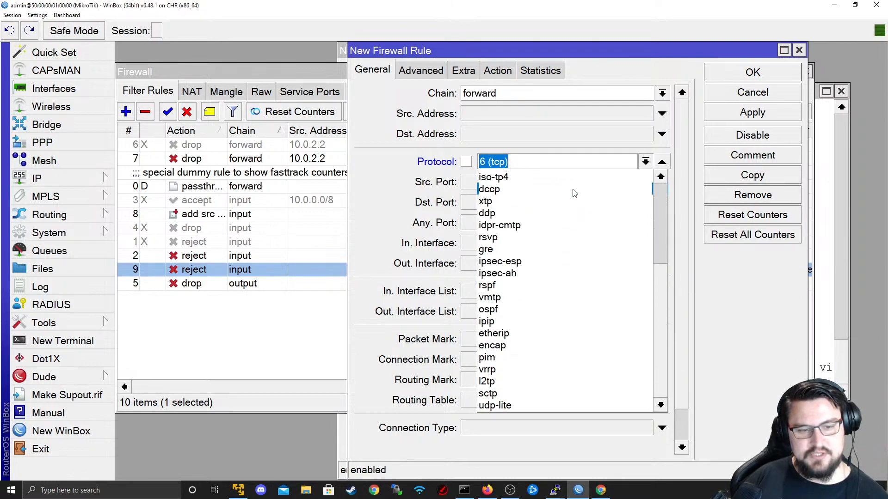
{"action": "scroll", "coordinate": [573, 193], "scroll_direction": "up", "scroll_amount": 5}
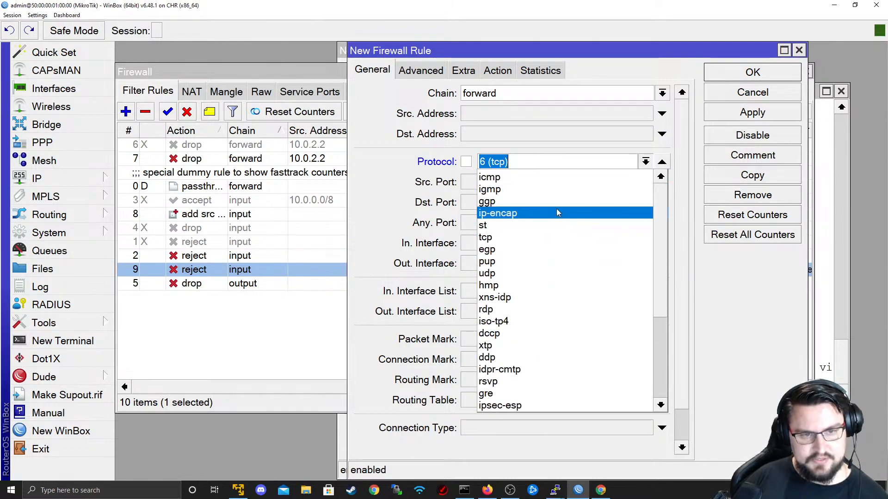
{"action": "left_click", "coordinate": [530, 163]}
{"action": "left_click", "coordinate": [500, 201]}
{"action": "type", "text": "53"}
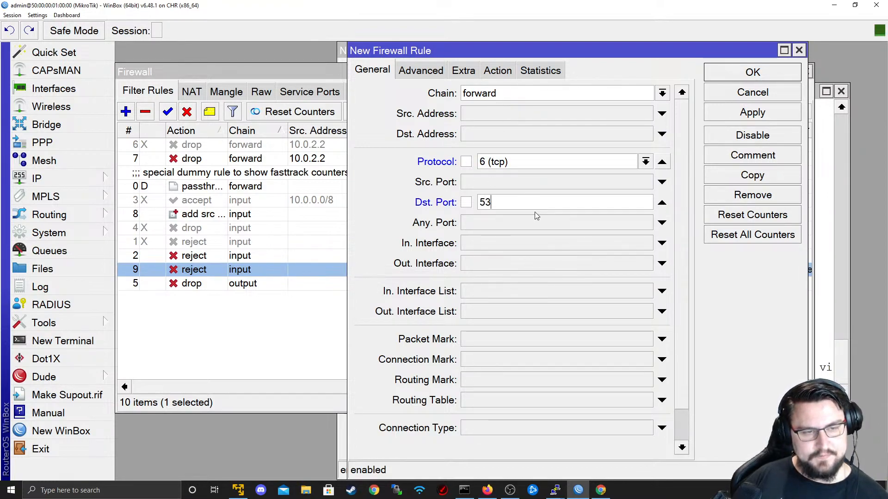
- Match destination address list Google, keep action accept, and save it as rule 10
{"action": "left_click", "coordinate": [422, 71]}
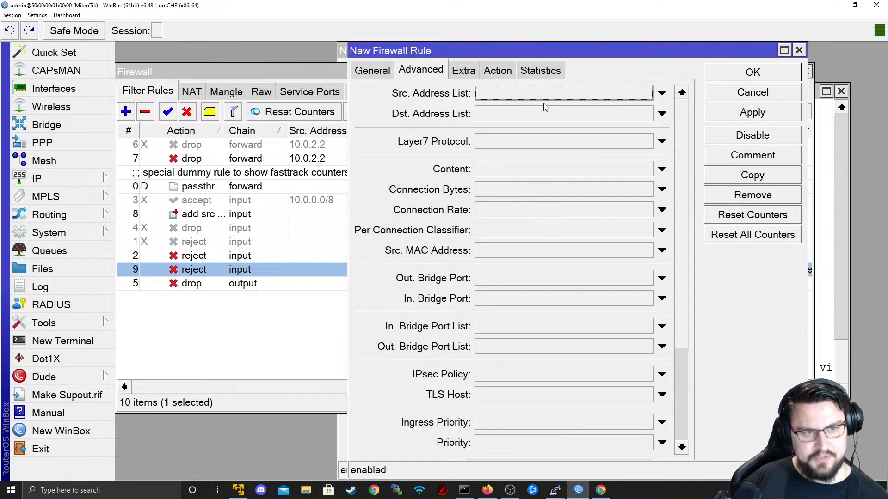
{"action": "left_click", "coordinate": [648, 115]}
{"action": "left_click", "coordinate": [648, 115]}
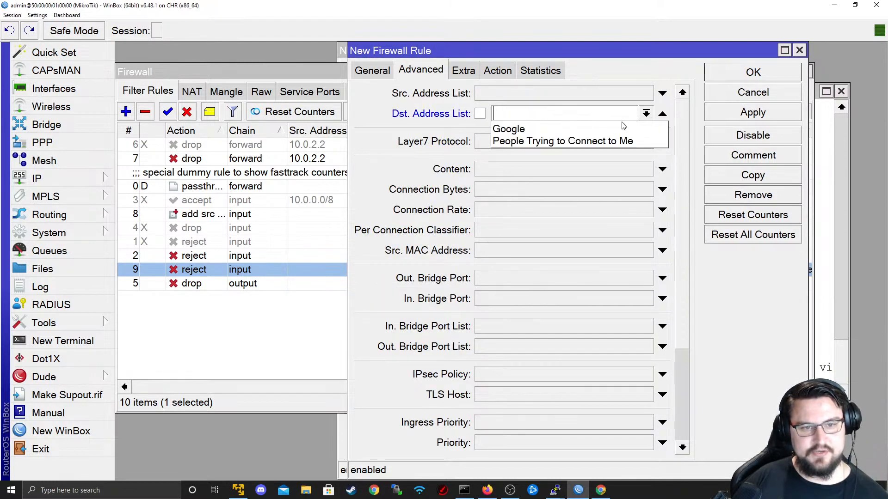
{"action": "left_click", "coordinate": [619, 126]}
{"action": "left_click", "coordinate": [498, 72]}
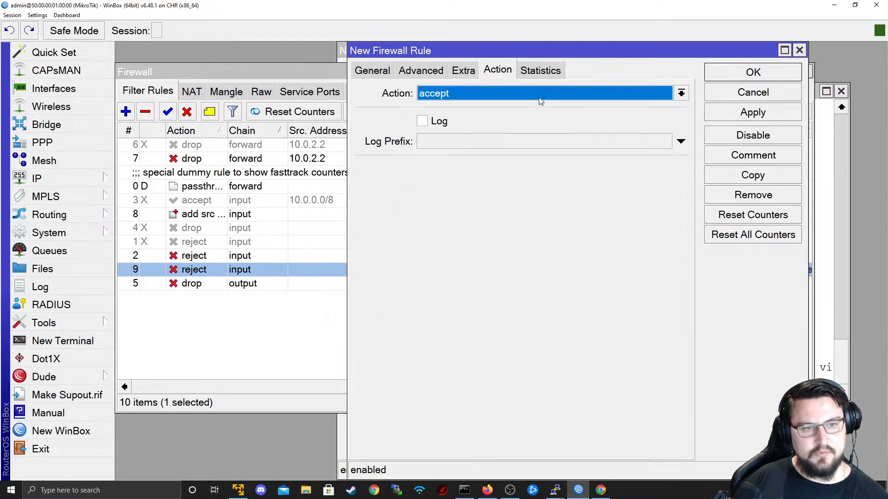
{"action": "left_click", "coordinate": [372, 71]}
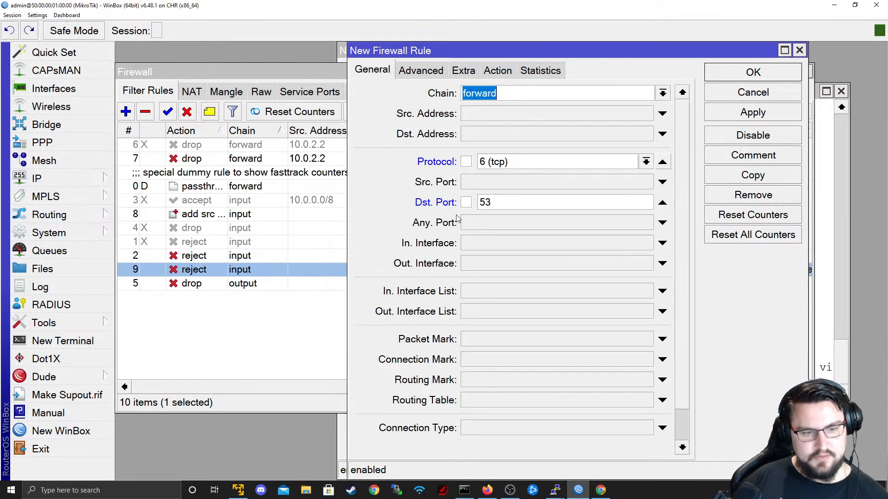
{"action": "left_click", "coordinate": [720, 117]}
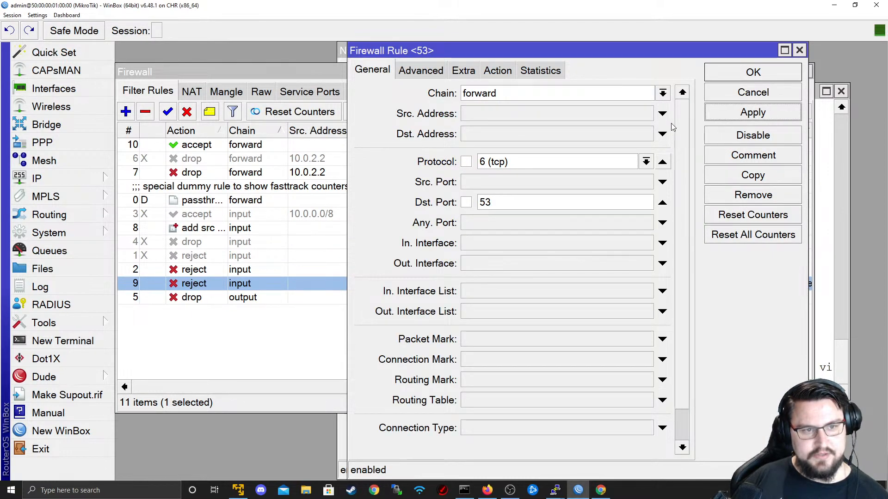
{"action": "left_click", "coordinate": [725, 79]}
{"action": "left_click", "coordinate": [130, 114]}
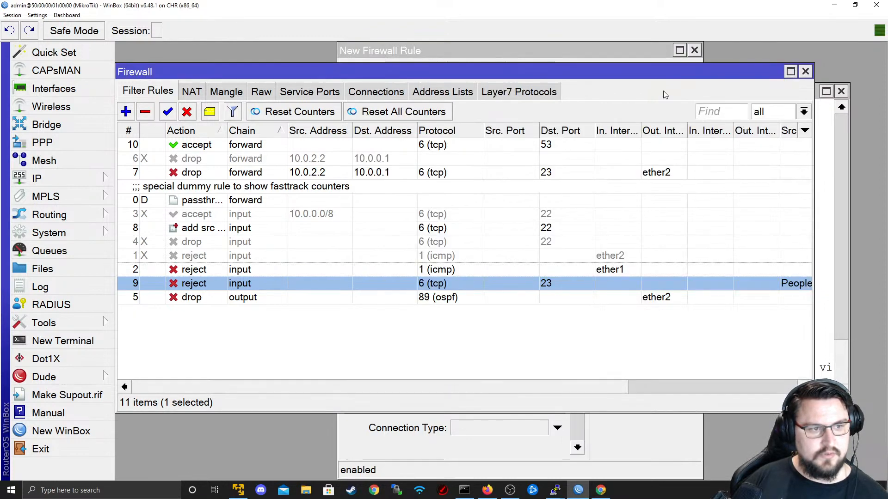
- Review rule 10, then start a new rule matching TCP destination port 53
{"action": "left_click", "coordinate": [427, 146]}
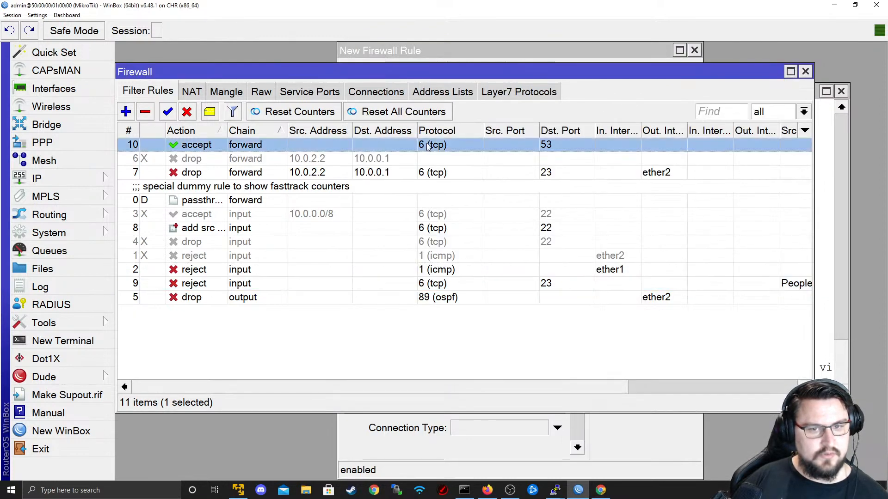
{"action": "double_click", "coordinate": [428, 146]}
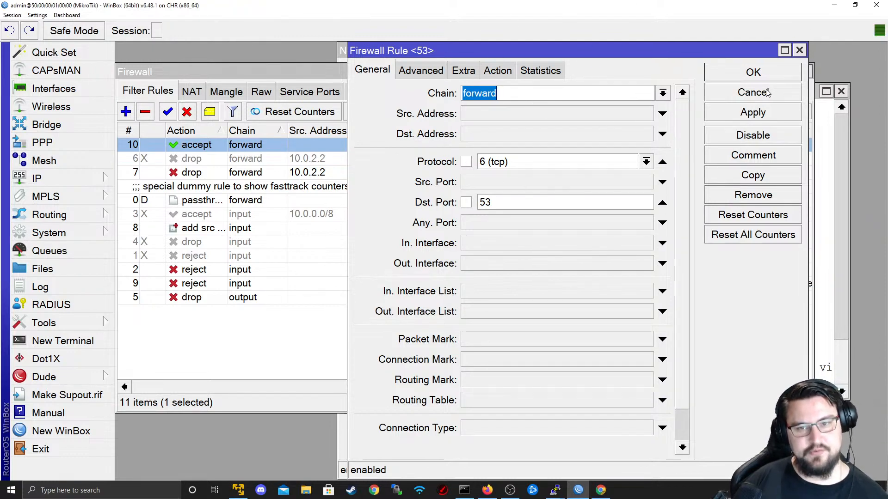
{"action": "left_click", "coordinate": [750, 91]}
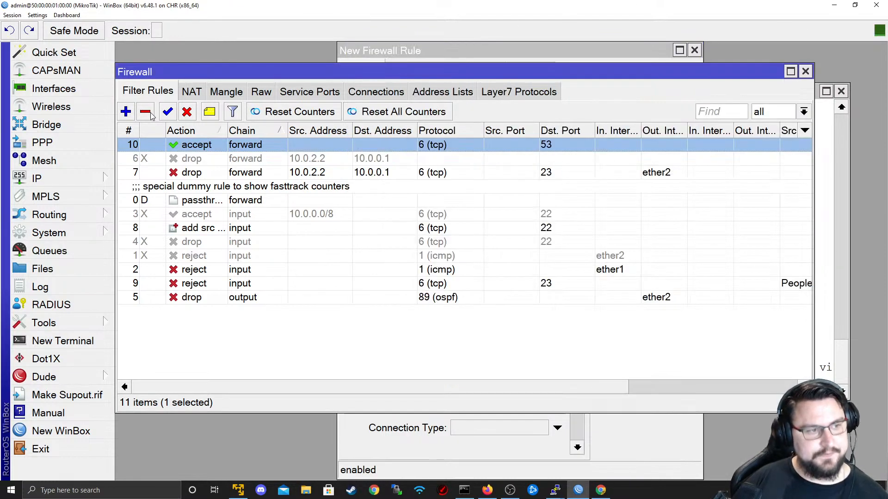
{"action": "left_click", "coordinate": [132, 113]}
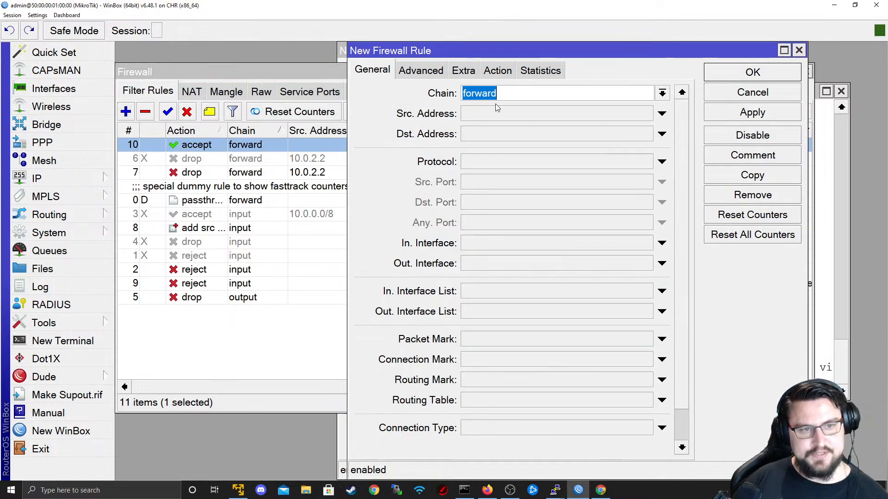
{"action": "left_click", "coordinate": [572, 162]}
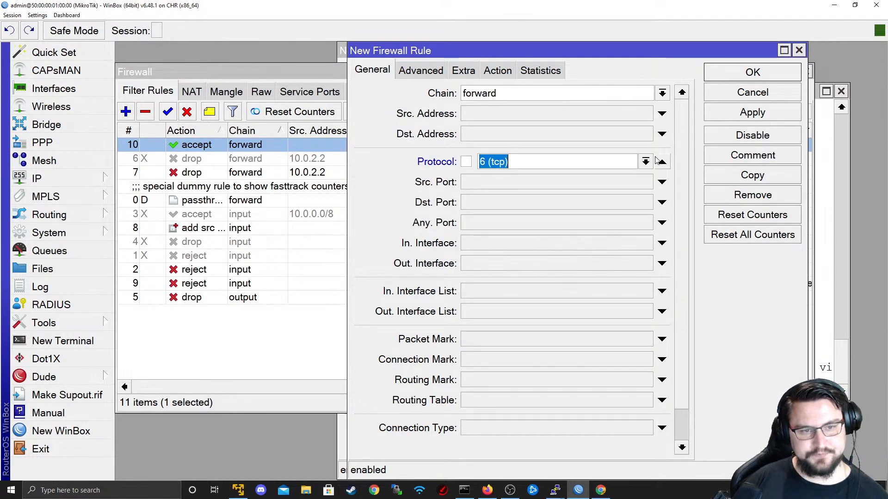
{"action": "left_click", "coordinate": [661, 162]}
{"action": "left_click", "coordinate": [646, 161]}
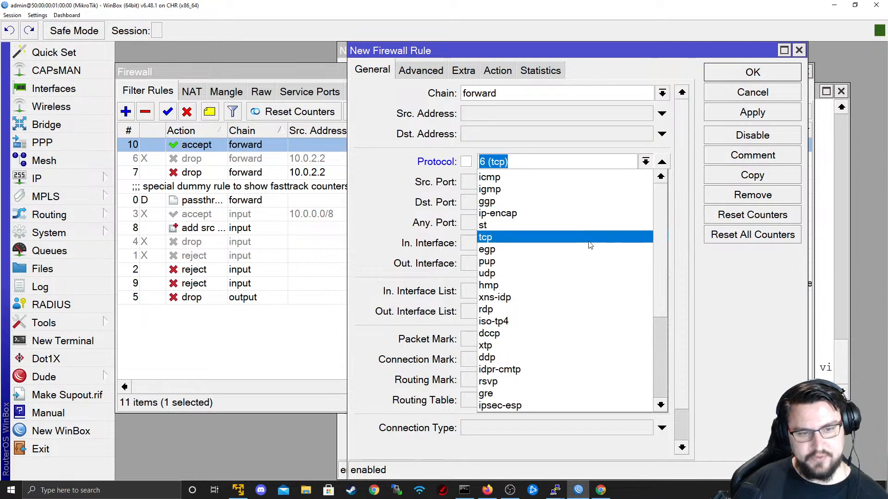
{"action": "left_click", "coordinate": [555, 161]}
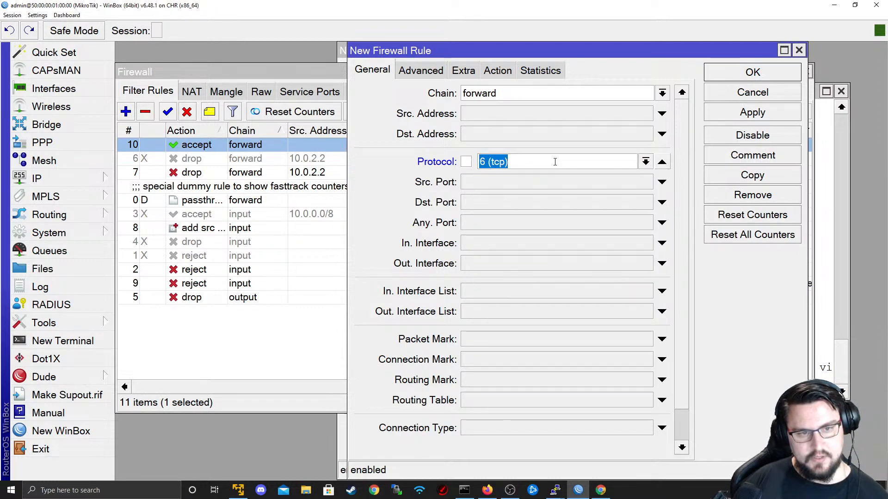
{"action": "left_click", "coordinate": [505, 206]}
{"action": "type", "text": "53"}
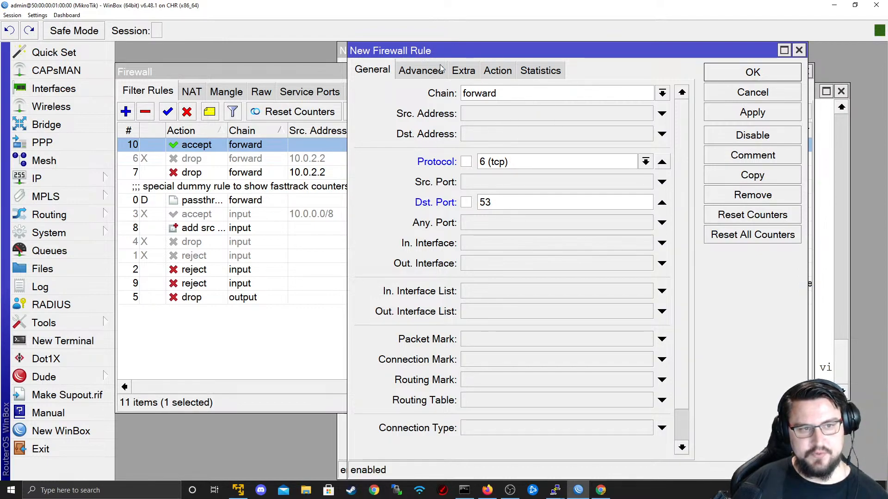
- Set the new rule's action to drop and save it as rule 11
{"action": "left_click", "coordinate": [493, 70]}
{"action": "left_click", "coordinate": [491, 93]}
{"action": "left_click", "coordinate": [493, 144]}
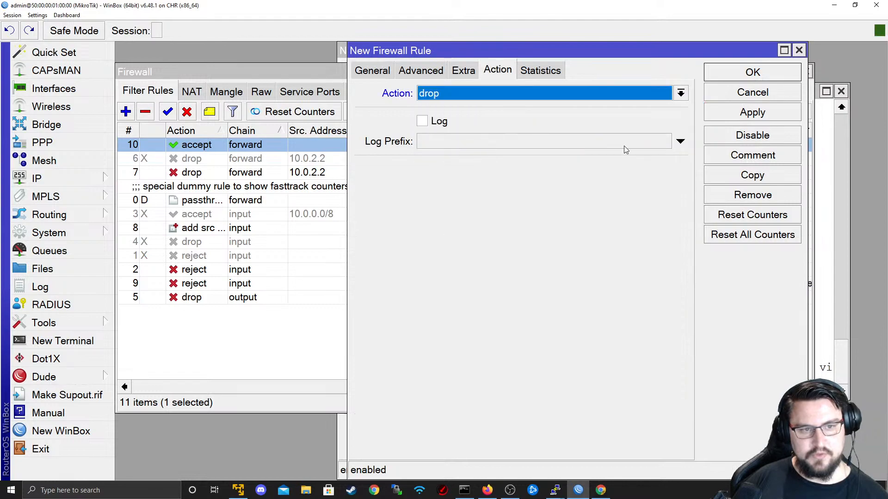
{"action": "left_click", "coordinate": [722, 114]}
{"action": "left_click", "coordinate": [734, 77]}
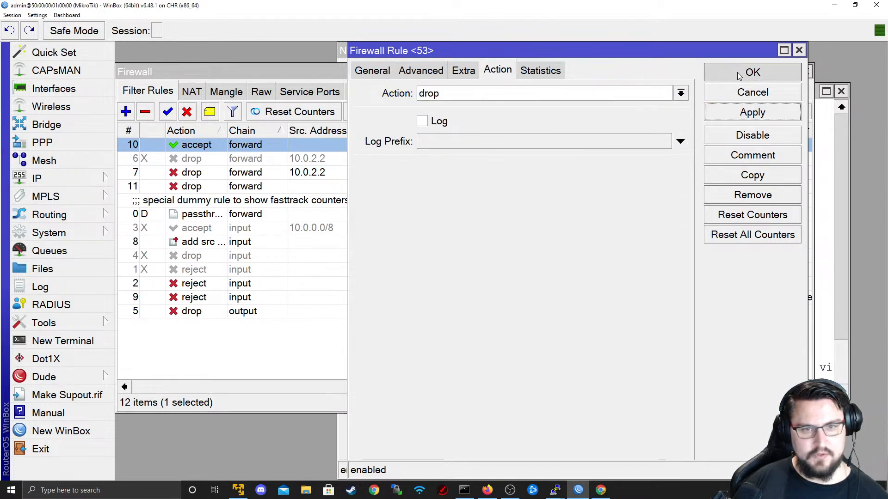
{"action": "left_click", "coordinate": [436, 159]}
{"action": "left_click", "coordinate": [422, 175]}
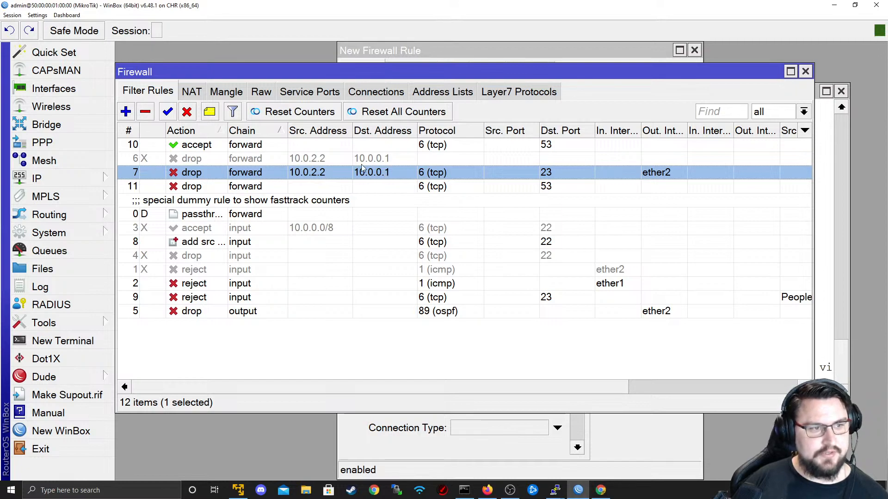
{"action": "key", "text": "alt+Tab"}
- Glance at the EVE lab topology, then return to R4's console and type ping 8.8.8.8
{"action": "key", "text": "Tab"}
{"action": "key", "text": "Tab"}
{"action": "key", "text": "Return"}
{"action": "key", "text": "Return"}
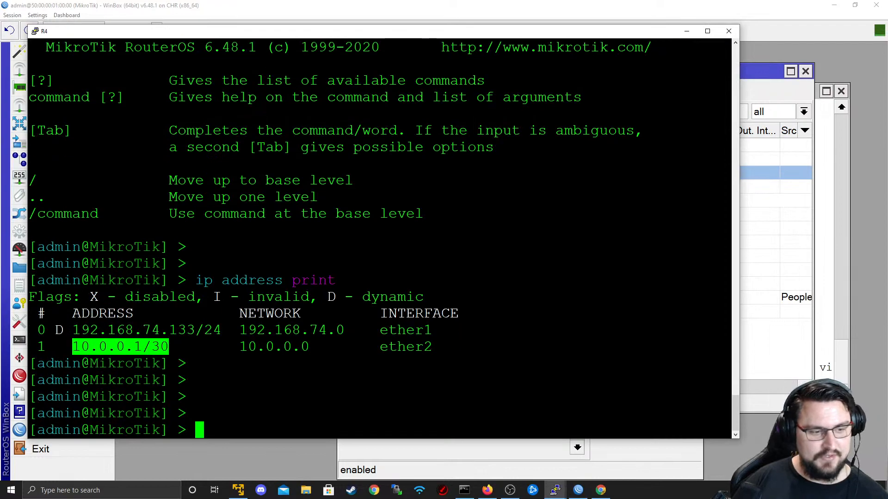
{"action": "key", "text": "alt+Tab"}
{"action": "left_click", "coordinate": [258, 235]}
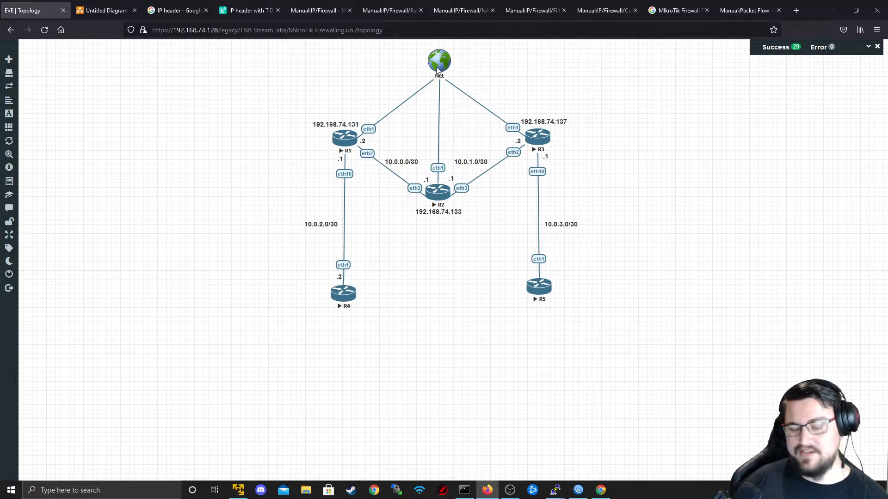
{"action": "key", "text": "alt+Tab"}
{"action": "key", "text": "Return"}
{"action": "key", "text": "Return"}
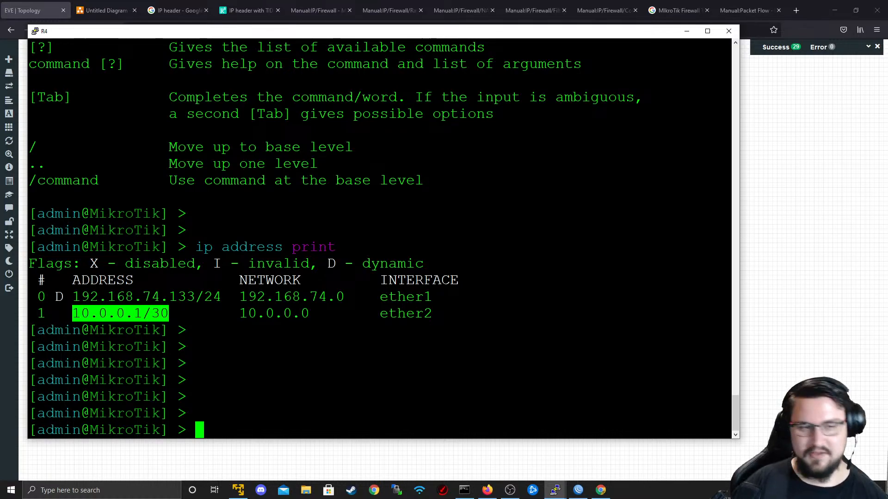
{"action": "type", "text": "ping "}
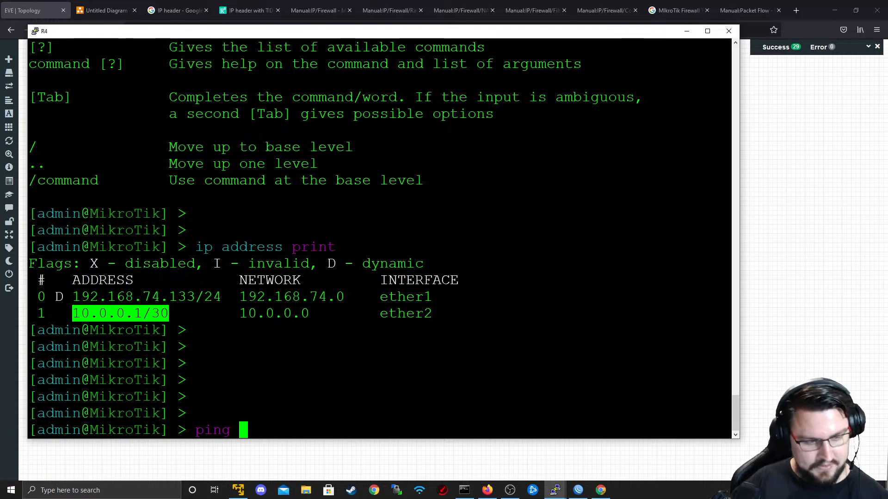
{"action": "type", "text": "8.8.8.8"}
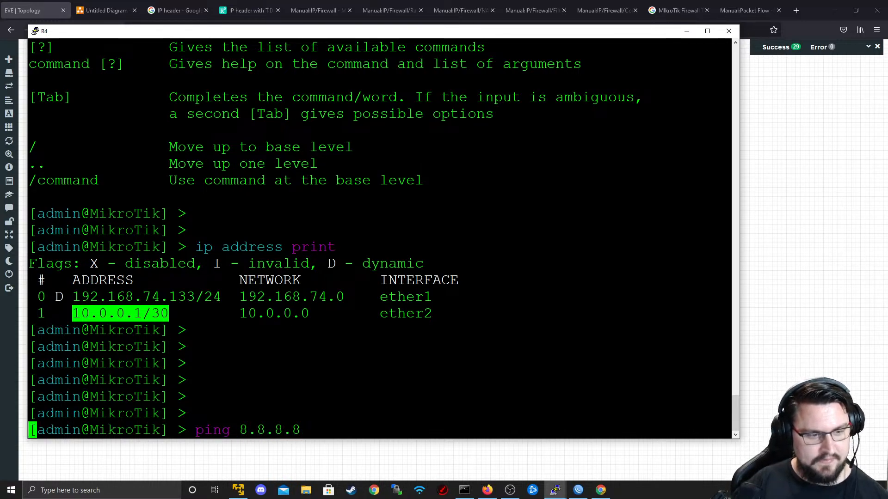
- Ping 8.8.8.8 from R4 twice and confirm the replies arrive with no loss
{"action": "key", "text": "Return"}
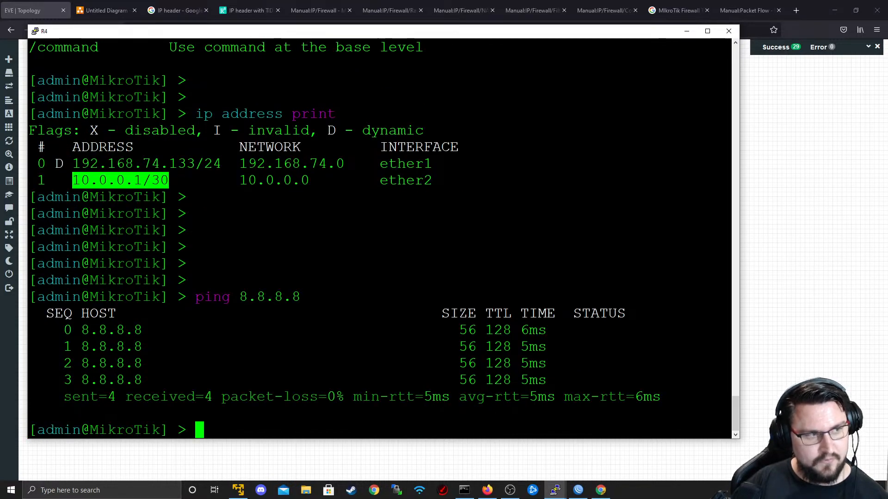
{"action": "key", "text": "alt+Tab"}
{"action": "key", "text": "alt+Tab"}
{"action": "mouse_move", "coordinate": [548, 380]}
{"action": "left_mouse_down"}
{"action": "mouse_move", "coordinate": [91, 281]}
{"action": "mouse_move", "coordinate": [548, 380]}
{"action": "left_mouse_up"}
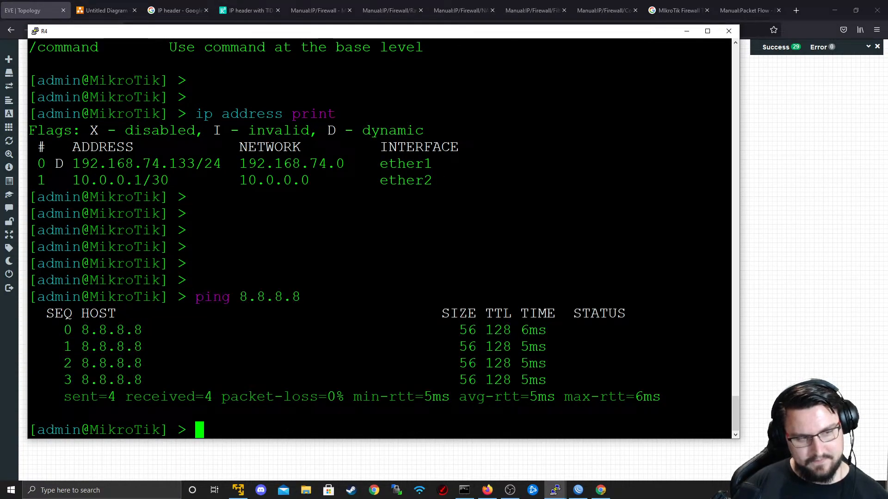
{"action": "left_click_drag", "start_coordinate": [551, 348], "coordinate": [213, 285]}
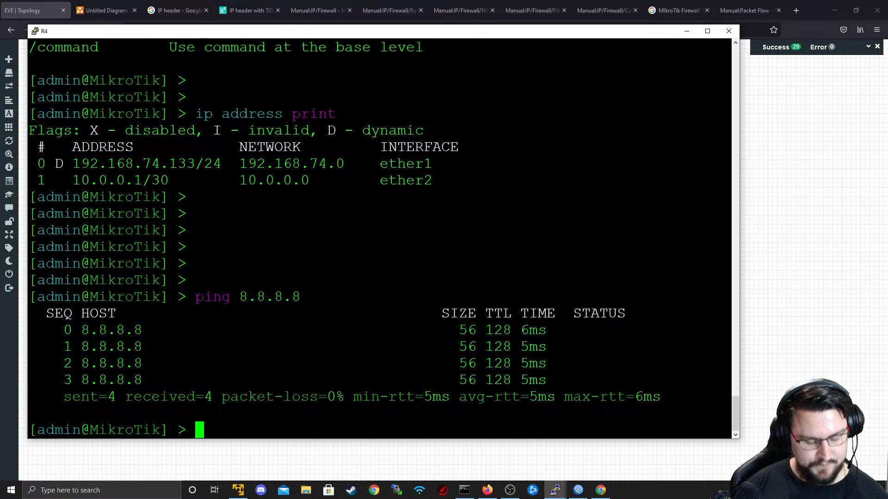
{"action": "key", "text": "Up"}
{"action": "key", "text": "Return"}
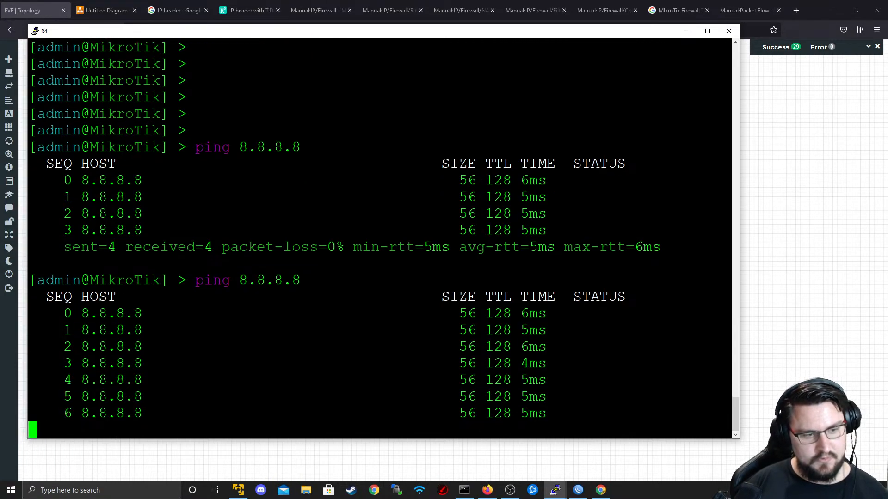
{"action": "key", "text": "ctrl+c"}
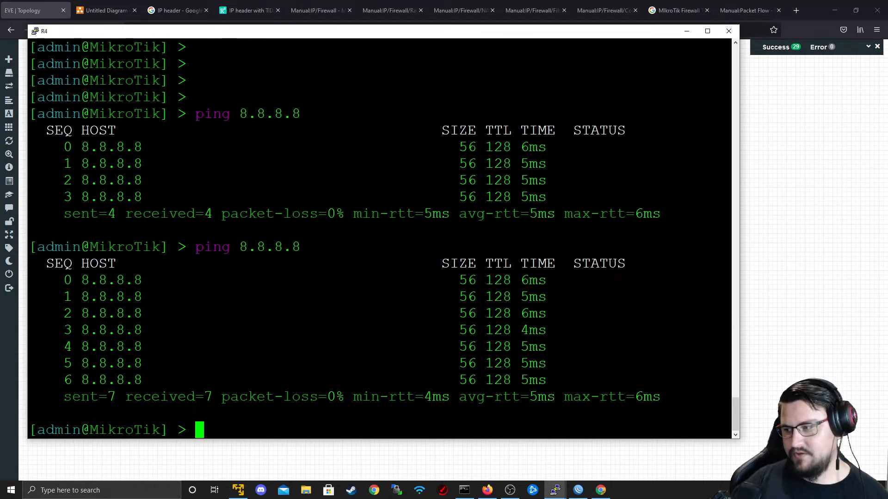
- Test a TCP connection to 8.8.8.8 on port 53 with system telnet
{"action": "type", "text": "system "}
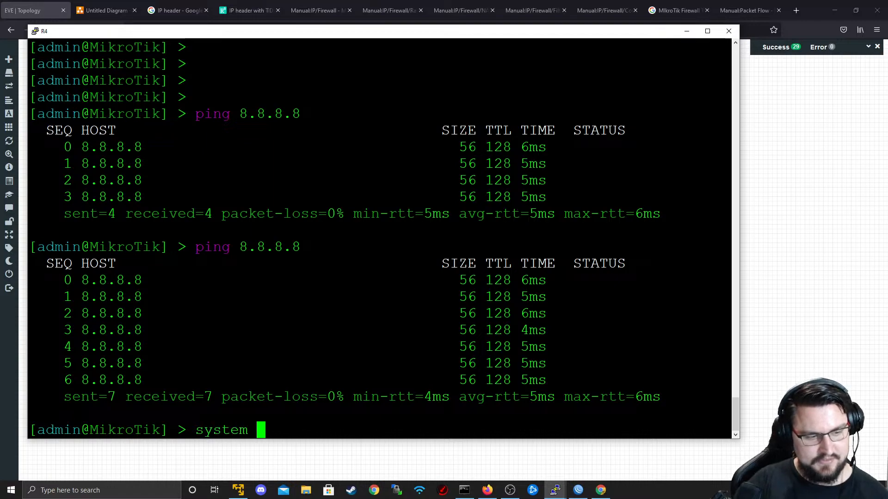
{"action": "type", "text": "telnet "}
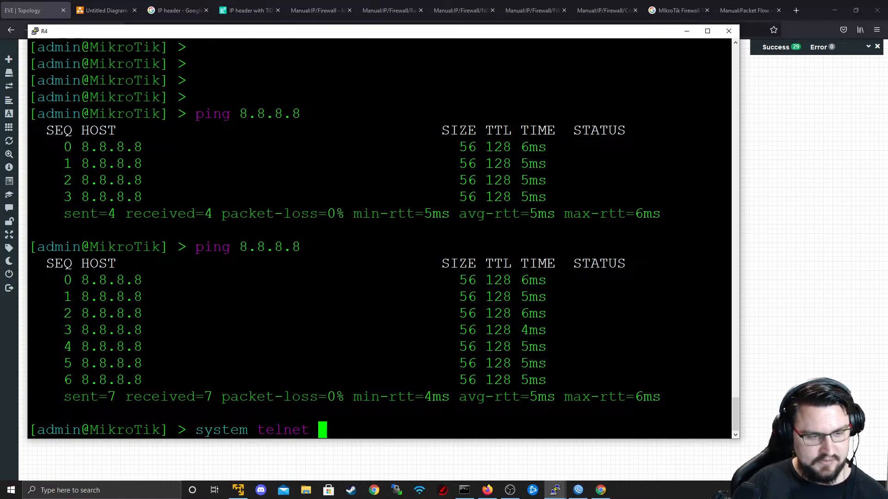
{"action": "type", "text": "88.8"}
{"action": "key", "text": "BackSpace"}
{"action": "key", "text": "BackSpace"}
{"action": "type", "text": "8.8."}
{"action": "key", "text": "BackSpace"}
{"action": "key", "text": "BackSpace"}
{"action": "key", "text": "BackSpace"}
{"action": "key", "text": "BackSpace"}
{"action": "key", "text": "BackSpace"}
{"action": "key", "text": "BackSpace"}
{"action": "type", "text": "..8.8.8 po"}
{"action": "key", "text": "BackSpace"}
{"action": "key", "text": "BackSpace"}
{"action": "type", "text": "port="}
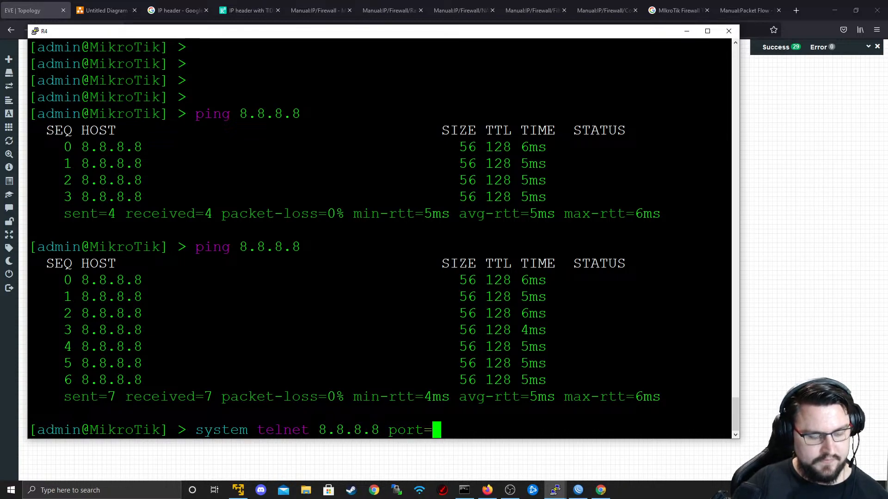
{"action": "type", "text": "53"}
{"action": "key", "text": "Return"}
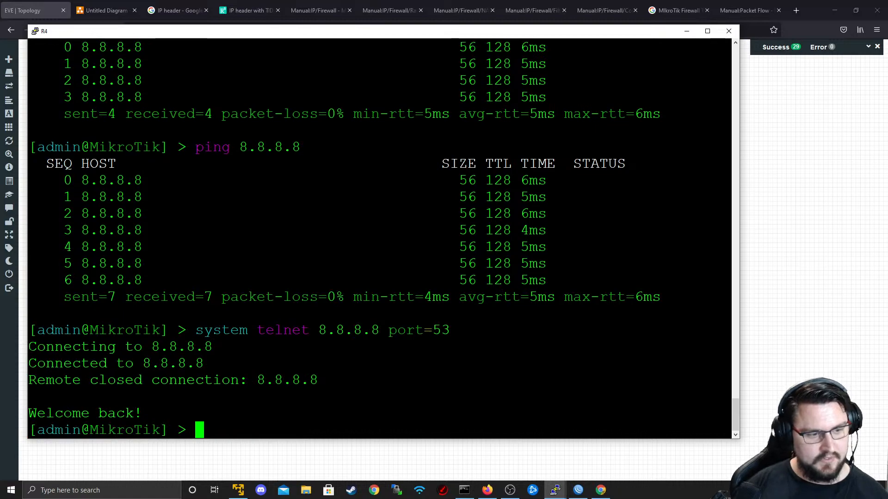
{"action": "left_click_drag", "start_coordinate": [29, 407], "coordinate": [23, 277]}
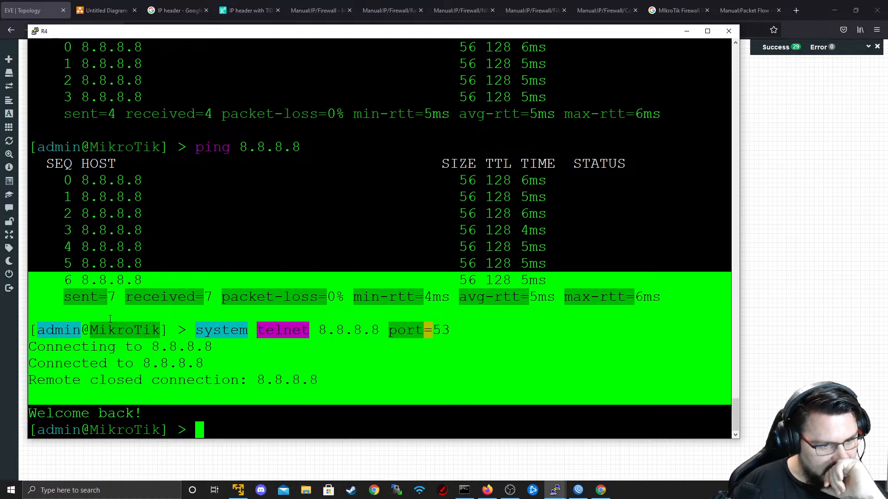
{"action": "left_click", "coordinate": [26, 4]}
- Change forward rule 11's protocol from tcp port 53 to icmp and save it
{"action": "key", "text": "alt+Tab"}
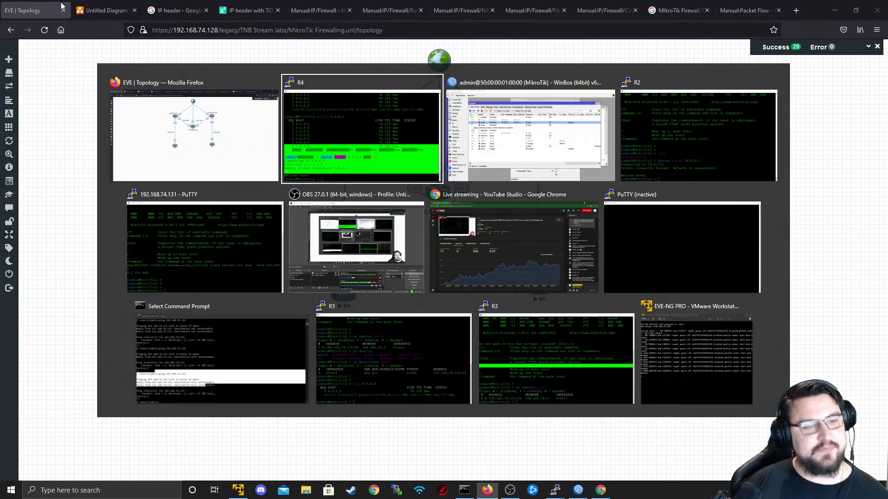
{"action": "key", "text": "alt+Tab"}
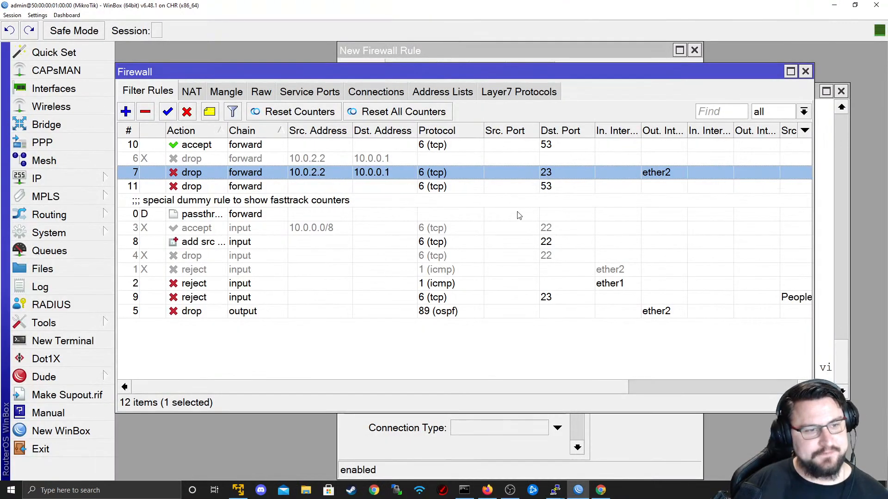
{"action": "double_click", "coordinate": [336, 172]}
{"action": "left_click", "coordinate": [311, 184]}
{"action": "left_click", "coordinate": [311, 184]}
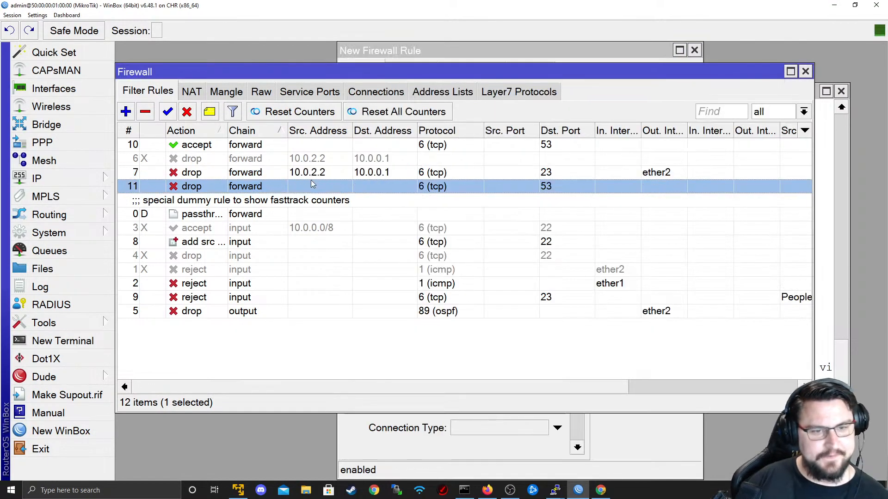
{"action": "double_click", "coordinate": [311, 181]}
{"action": "left_click", "coordinate": [376, 72]}
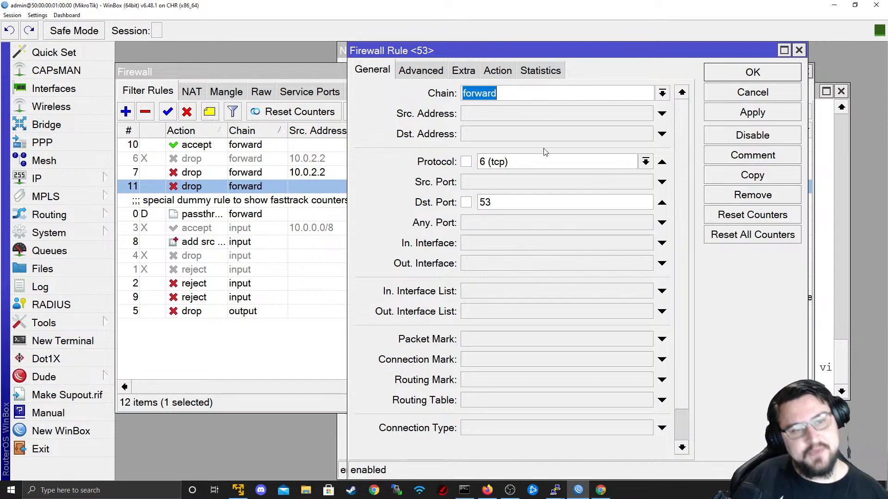
{"action": "left_click", "coordinate": [645, 162]}
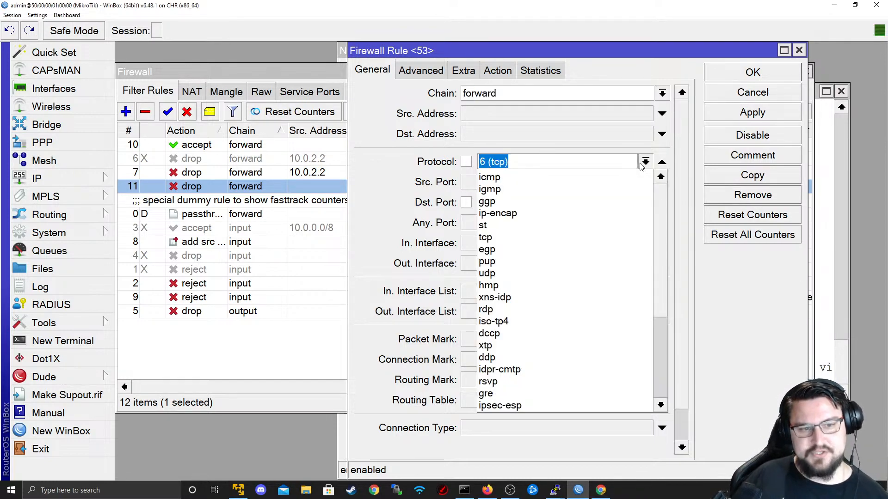
{"action": "left_click", "coordinate": [606, 177]}
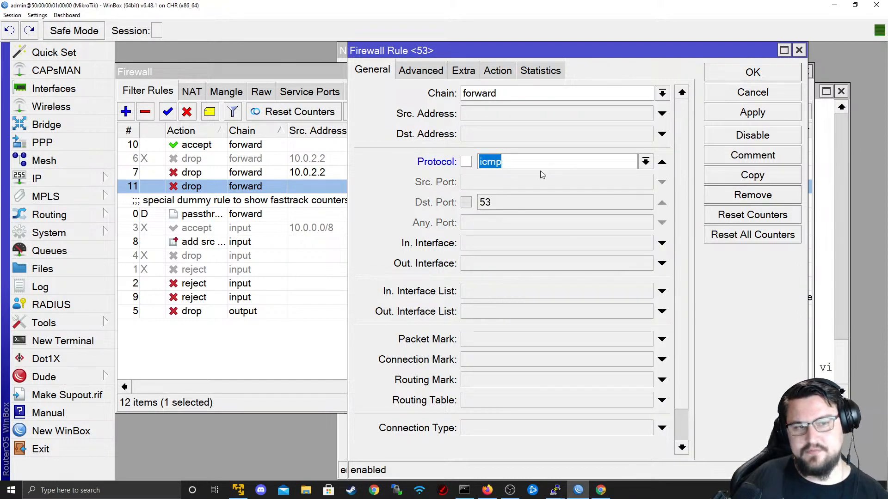
{"action": "left_click", "coordinate": [498, 70]}
{"action": "left_click", "coordinate": [752, 72]}
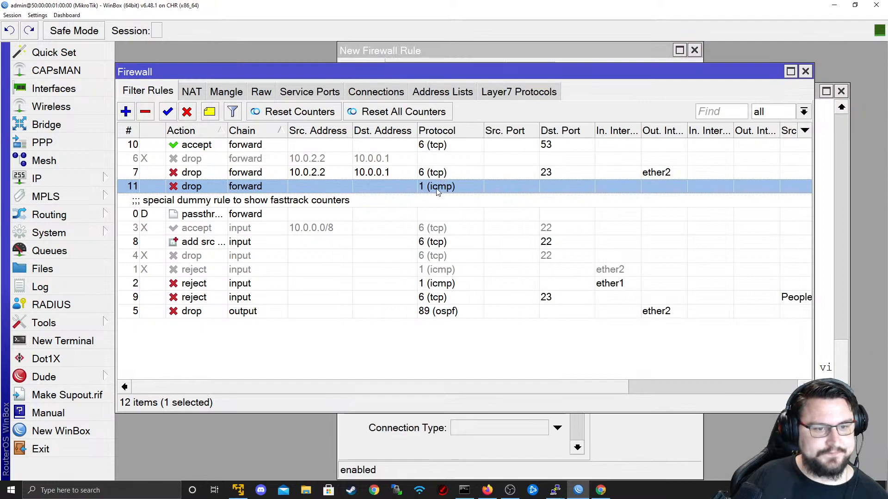
- Switch forward rule 10's protocol to icmp as well and save it
{"action": "double_click", "coordinate": [326, 146]}
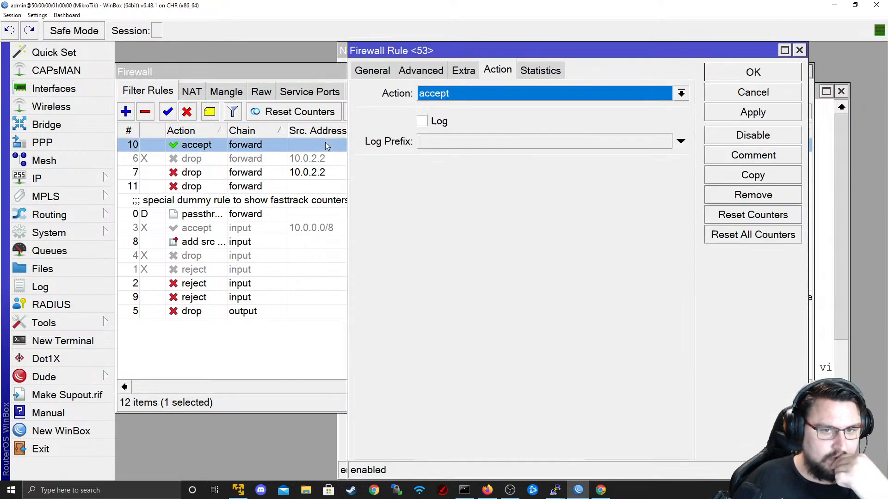
{"action": "left_click", "coordinate": [363, 73]}
{"action": "left_click", "coordinate": [583, 166]}
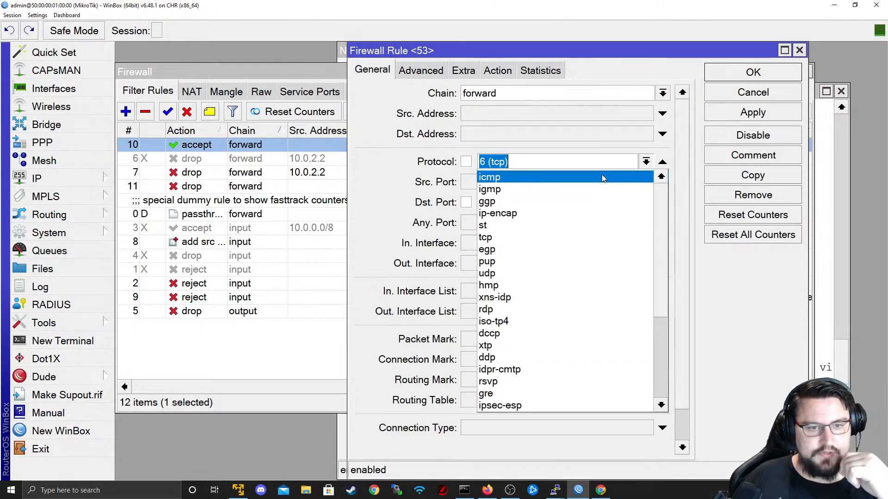
{"action": "left_click", "coordinate": [604, 178]}
{"action": "left_click", "coordinate": [752, 113]}
{"action": "left_click", "coordinate": [732, 74]}
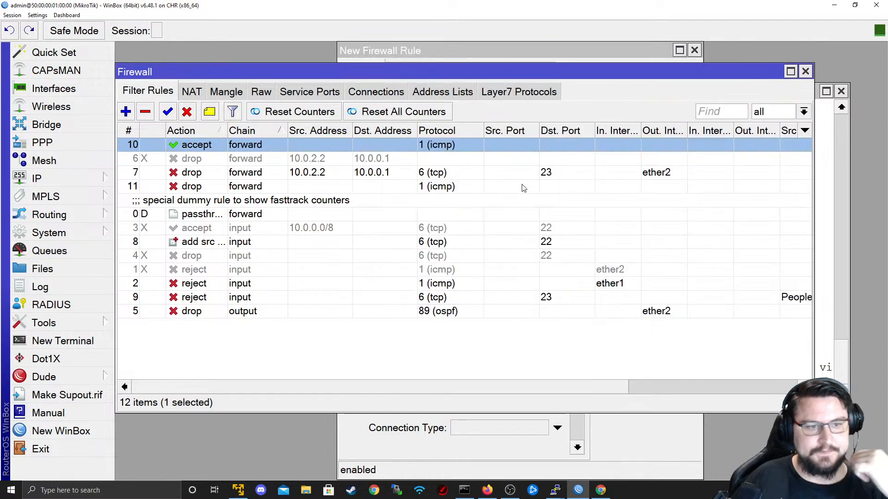
{"action": "key", "text": "alt+Tab"}
{"action": "key", "text": "alt+Tab"}
- Rerun the ping to 8.8.8.8 on R4 and confirm it succeeds
{"action": "key", "text": "Tab"}
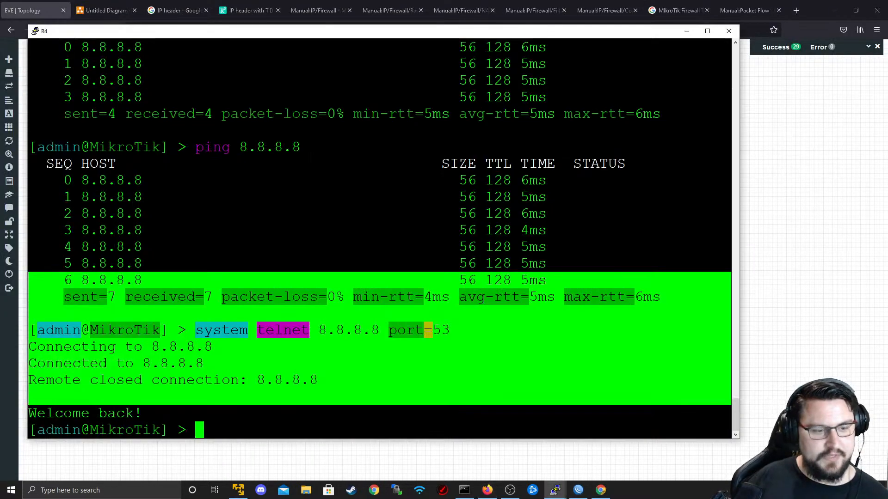
{"action": "key", "text": "Return"}
{"action": "key", "text": "Return"}
{"action": "key", "text": "Up"}
{"action": "key", "text": "Up"}
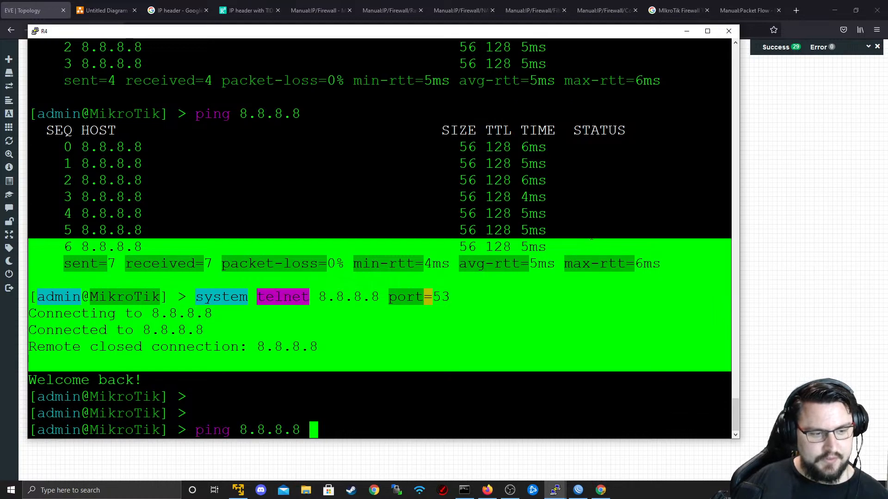
{"action": "key", "text": "Return"}
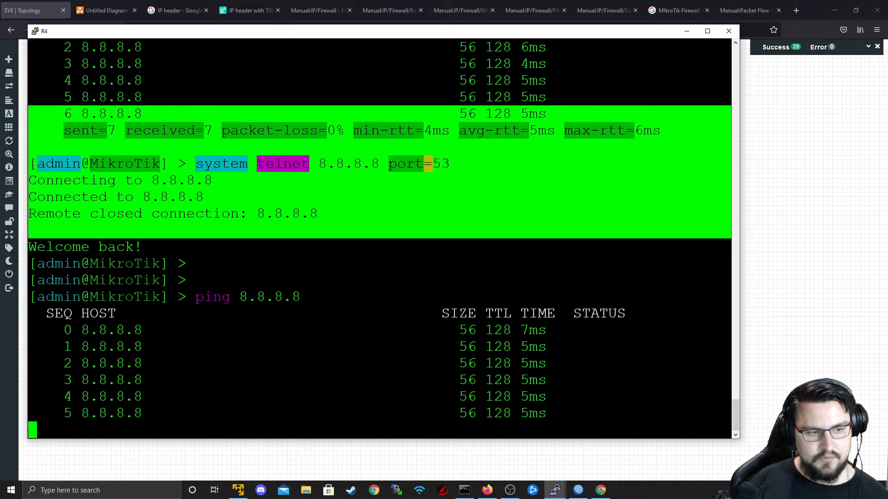
{"action": "key", "text": "alt+Tab"}
- Inspect rule 11's general, advanced and action settings without changing them
{"action": "key", "text": "alt+Tab"}
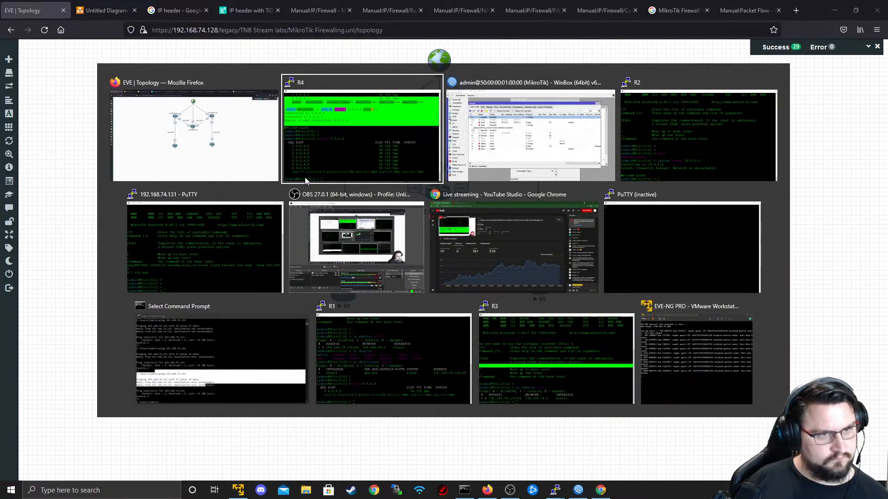
{"action": "key", "text": "alt+Tab"}
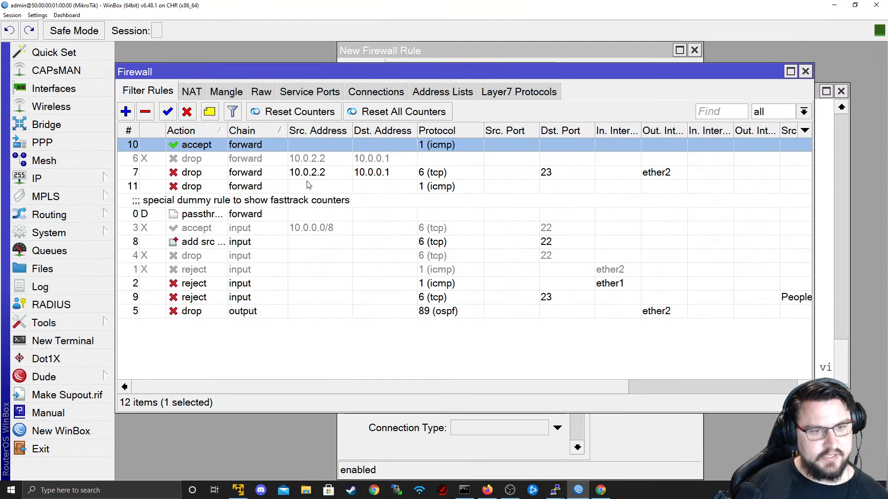
{"action": "left_click", "coordinate": [309, 186]}
{"action": "double_click", "coordinate": [309, 186]}
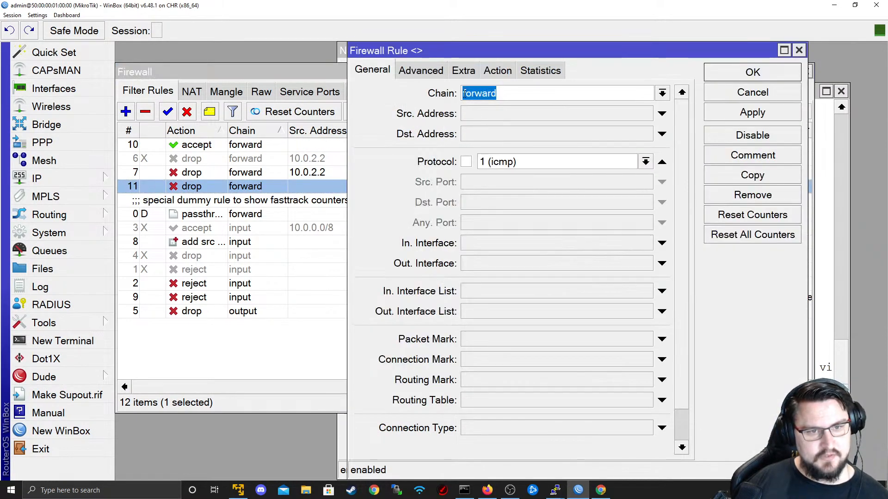
{"action": "left_click", "coordinate": [499, 70]}
{"action": "left_click", "coordinate": [374, 74]}
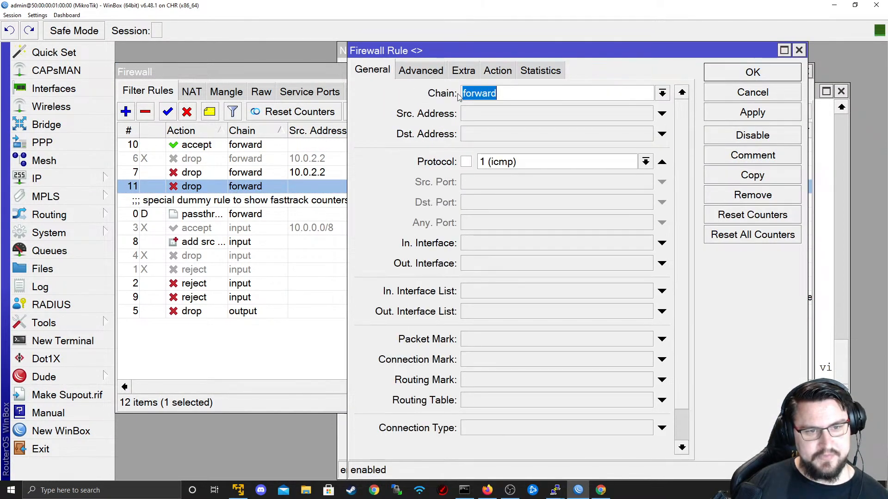
{"action": "left_click", "coordinate": [418, 73]}
{"action": "left_click", "coordinate": [494, 72]}
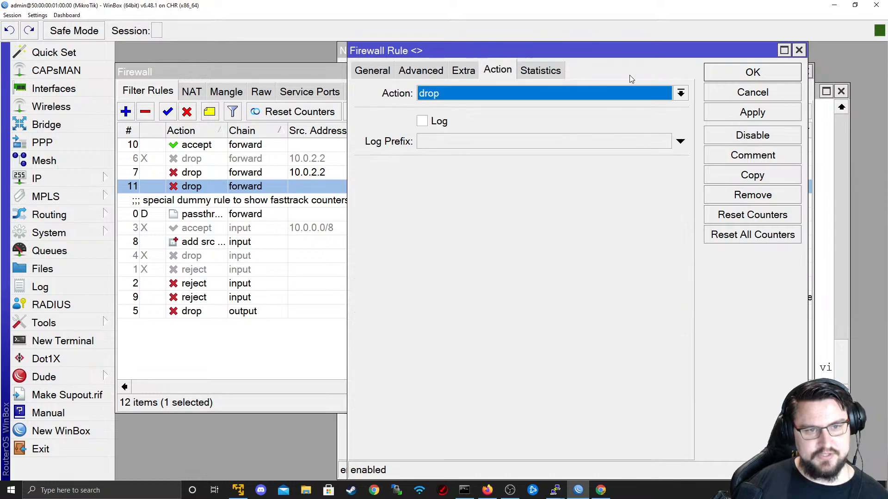
{"action": "left_click", "coordinate": [724, 94]}
- Ping 1.1.1.1 from R4 twice, confirming replies with no loss
{"action": "key", "text": "alt+Tab"}
{"action": "key", "text": "alt+Tab"}
{"action": "key", "text": "Tab"}
{"action": "type", "text": "pin"}
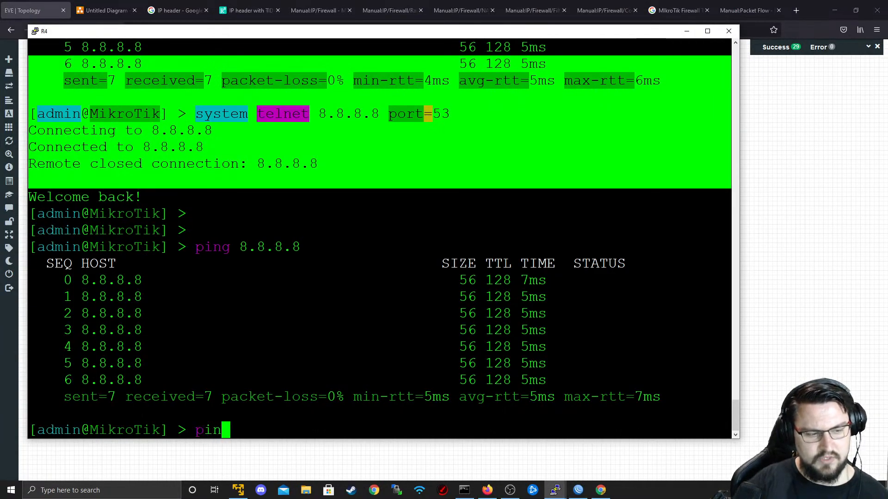
{"action": "type", "text": "g 1.1.1.1"}
{"action": "key", "text": "Return"}
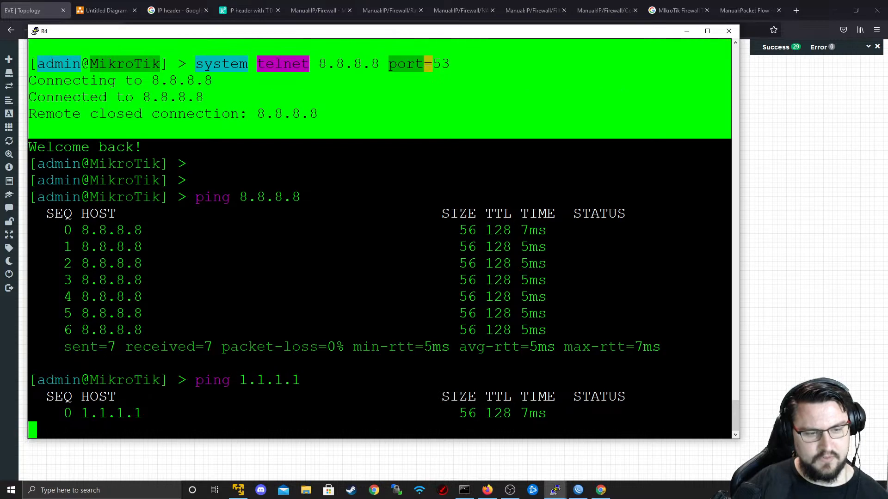
{"action": "key", "text": "ctrl+c"}
{"action": "key", "text": "Up"}
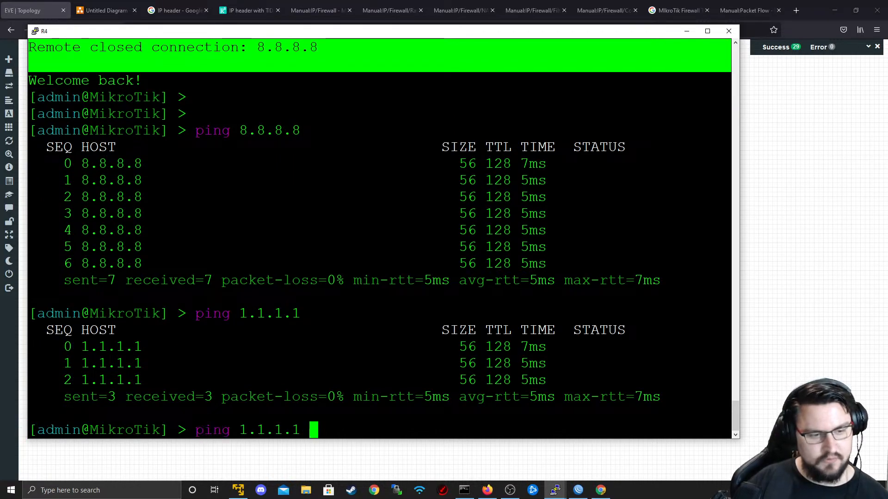
{"action": "key", "text": "Return"}
{"action": "key", "text": "alt+Tab"}
{"action": "key", "text": "alt+Tab"}
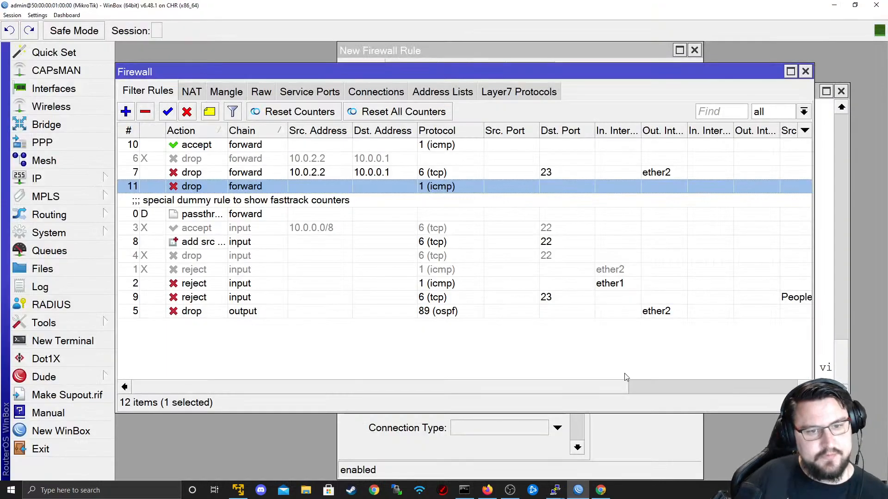
- Inspect the forward accept rule's general, action and extra settings without changes
{"action": "scroll", "coordinate": [658, 377], "scroll_direction": "left", "scroll_amount": 5}
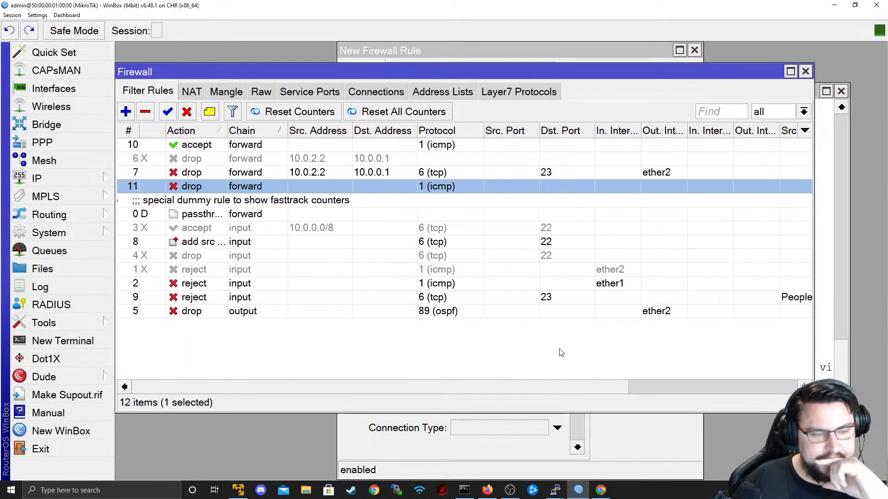
{"action": "left_click", "coordinate": [596, 360]}
{"action": "double_click", "coordinate": [355, 146]}
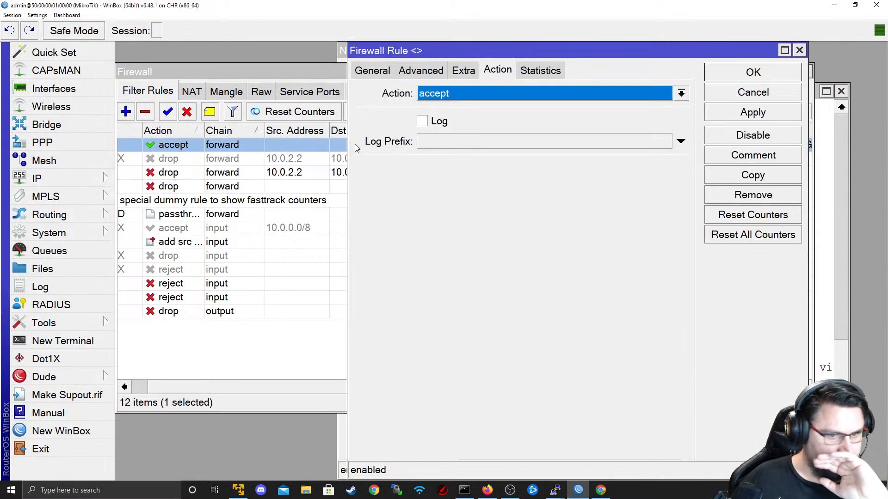
{"action": "left_click", "coordinate": [372, 71]}
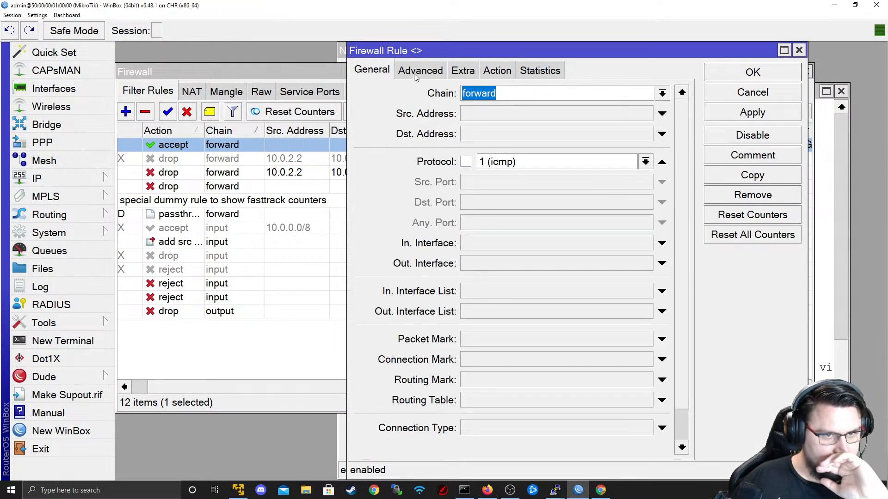
{"action": "left_click", "coordinate": [498, 73]}
{"action": "left_click", "coordinate": [373, 71]}
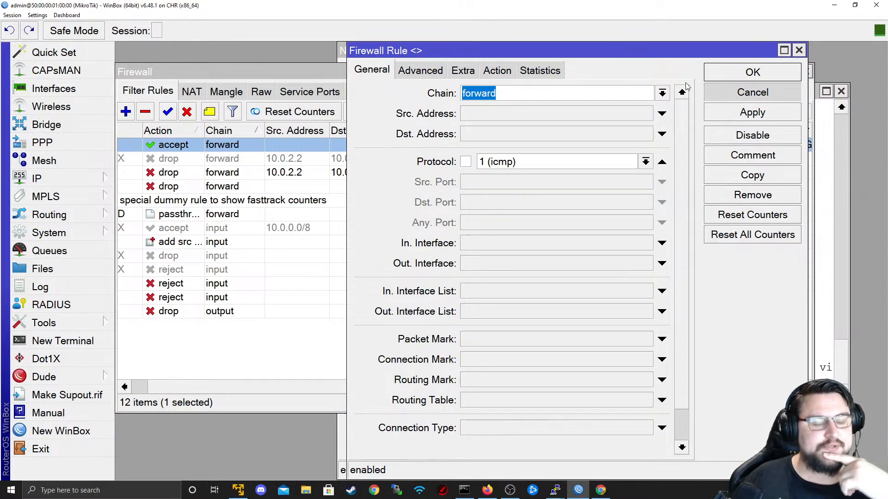
{"action": "left_click", "coordinate": [463, 71]}
{"action": "left_click", "coordinate": [436, 72]}
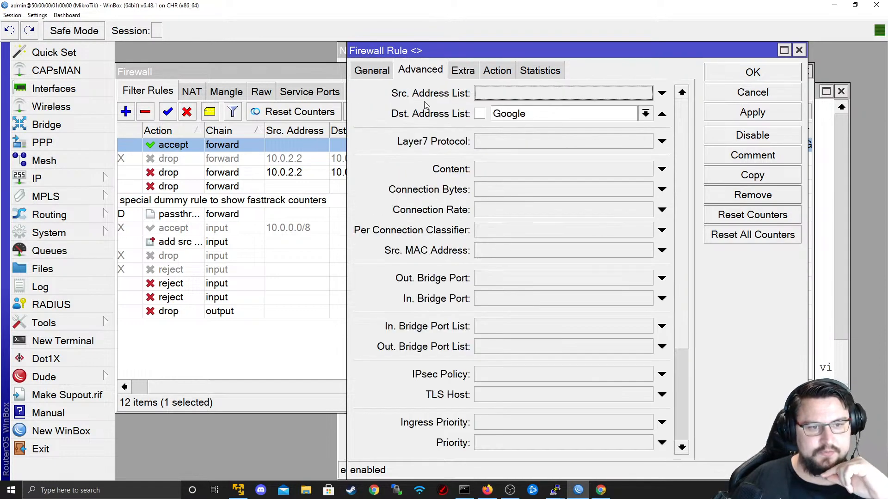
{"action": "left_click", "coordinate": [744, 92]}
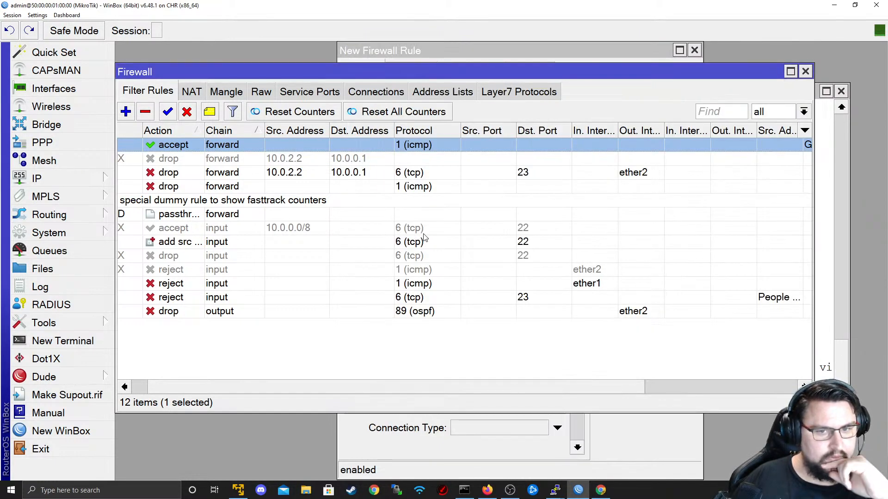
- Save the forward icmp drop rule, select rule 7, and stop the ping on R4
{"action": "left_click", "coordinate": [280, 189]}
{"action": "double_click", "coordinate": [259, 184]}
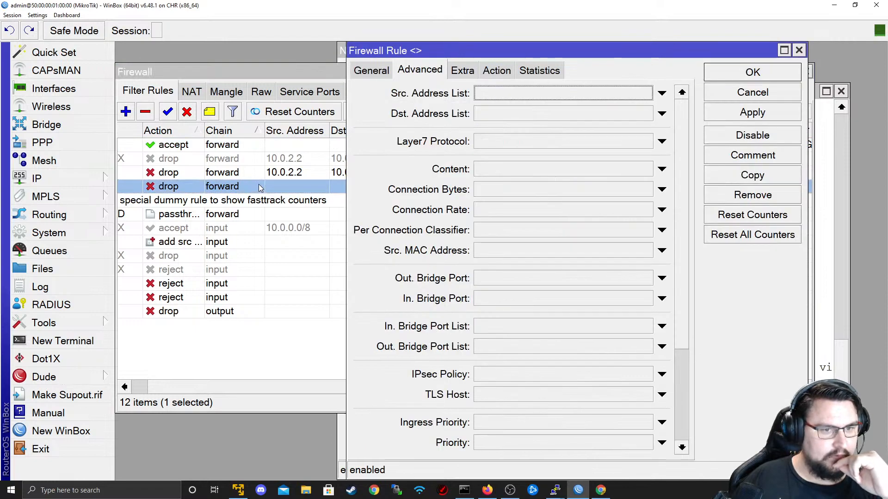
{"action": "left_click", "coordinate": [388, 73]}
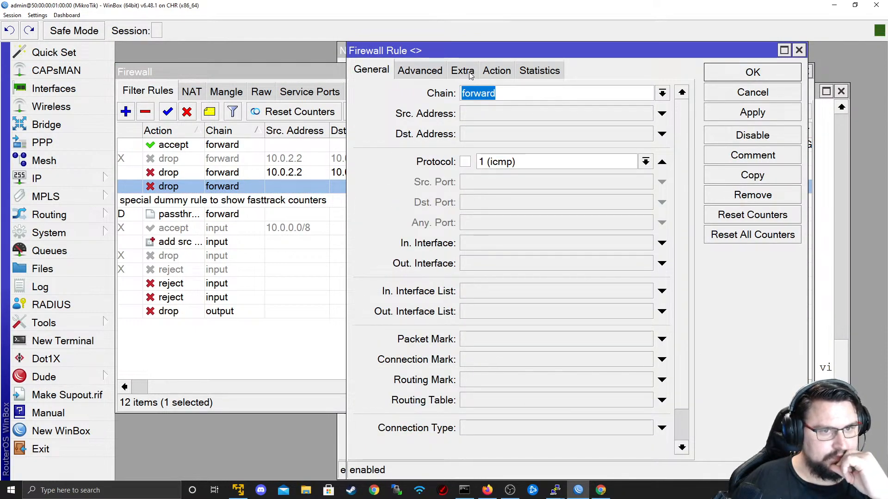
{"action": "left_click", "coordinate": [495, 74]}
{"action": "left_click", "coordinate": [410, 77]}
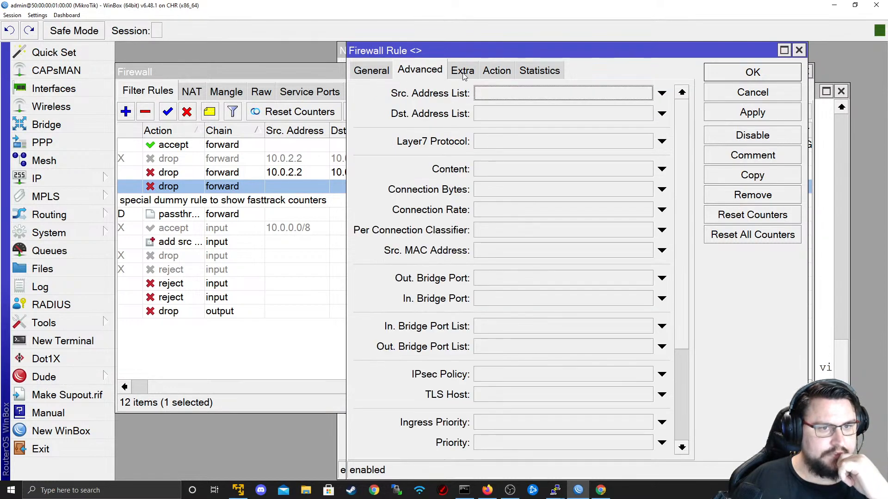
{"action": "left_click", "coordinate": [736, 79]}
{"action": "left_click_drag", "start_coordinate": [227, 383], "coordinate": [167, 371]}
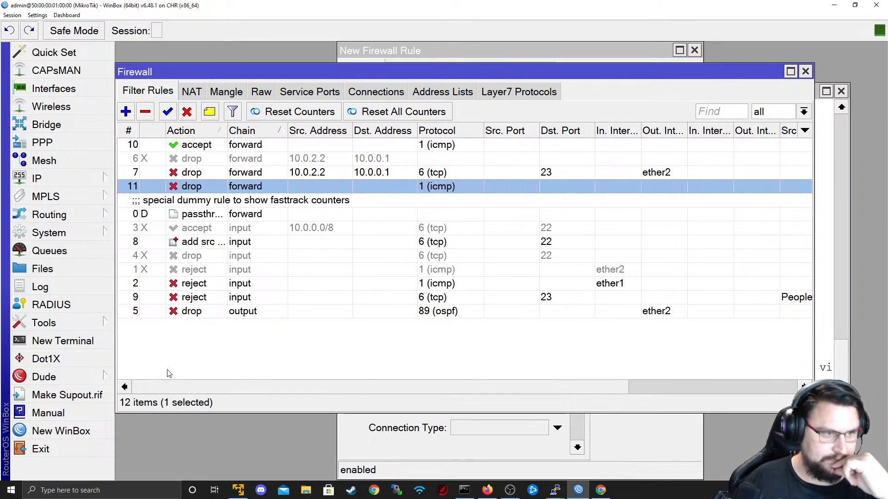
{"action": "left_click", "coordinate": [231, 173]}
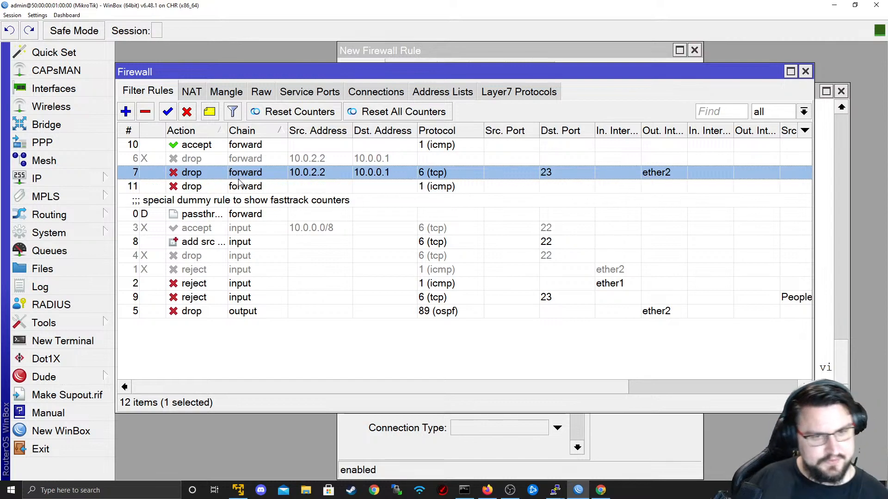
{"action": "key", "text": "alt+Tab"}
{"action": "key", "text": "ctrl+c"}
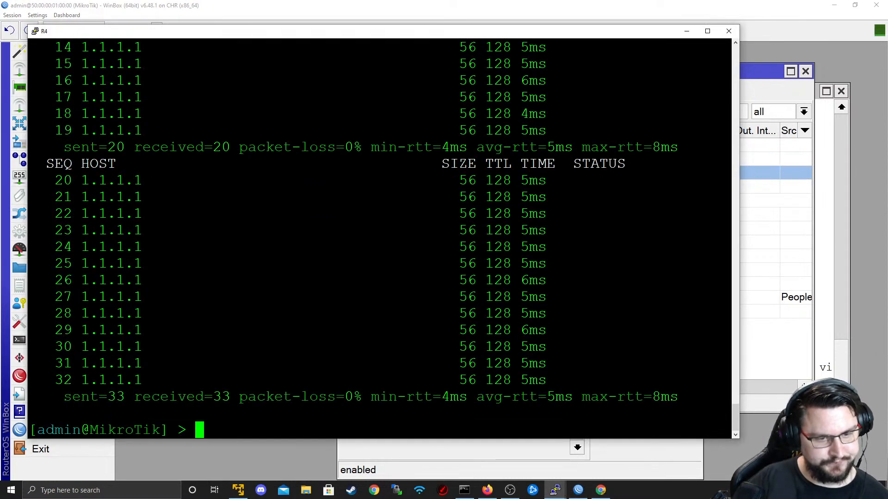
- Trace the route from R4 to 1.1.1.1 with tool traceroute
{"action": "type", "text": "tool trace"}
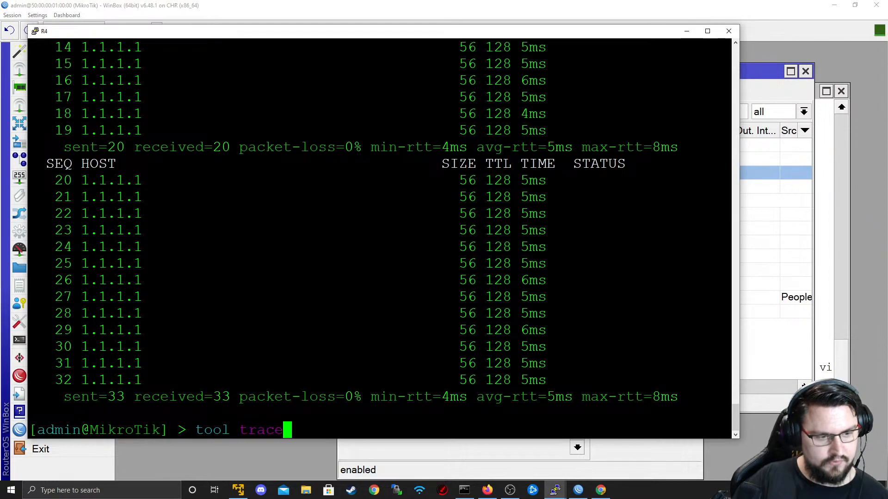
{"action": "key", "text": "Tab"}
{"action": "type", "text": "1.1.1.1"}
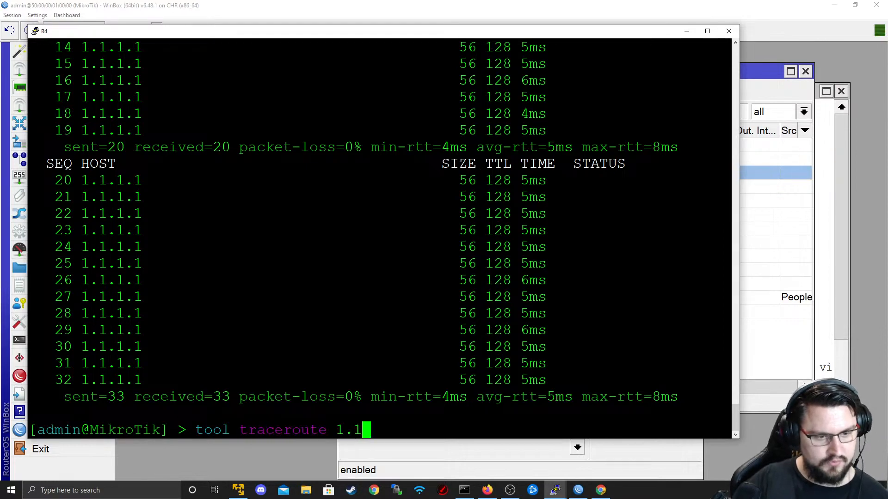
{"action": "key", "text": "Return"}
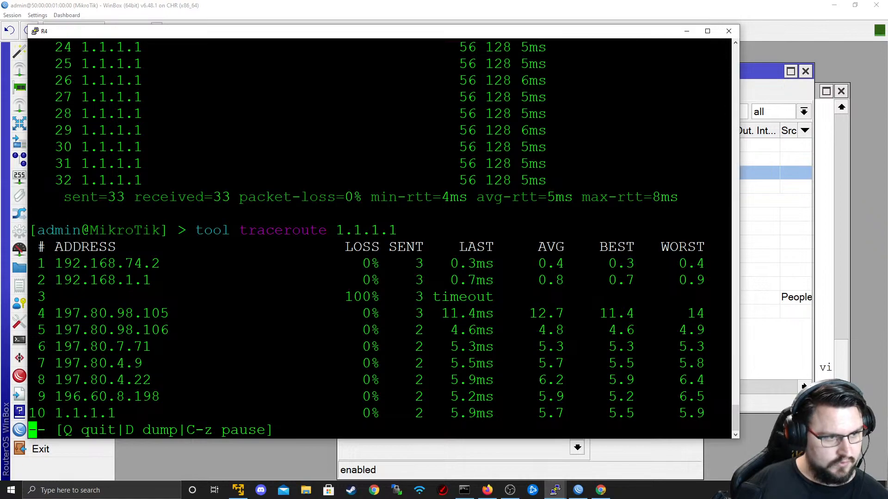
{"action": "key", "text": "q"}
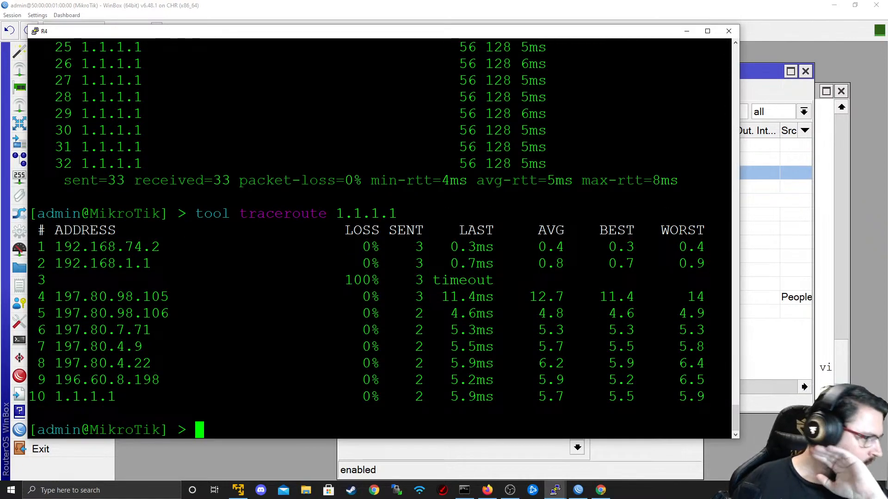
{"action": "scroll", "coordinate": [379, 231], "scroll_direction": "up", "scroll_amount": 15}
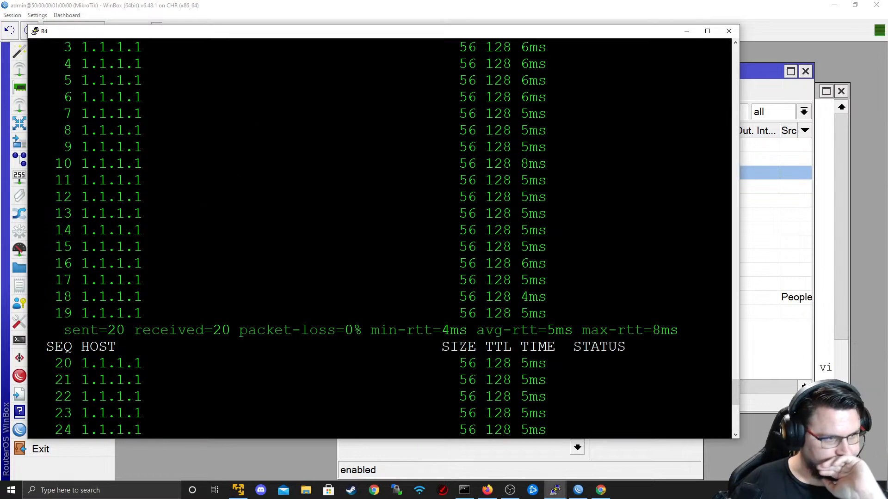
{"action": "scroll", "coordinate": [379, 231], "scroll_direction": "down", "scroll_amount": 15}
{"action": "scroll", "coordinate": [380, 231], "scroll_direction": "up", "scroll_amount": 12}
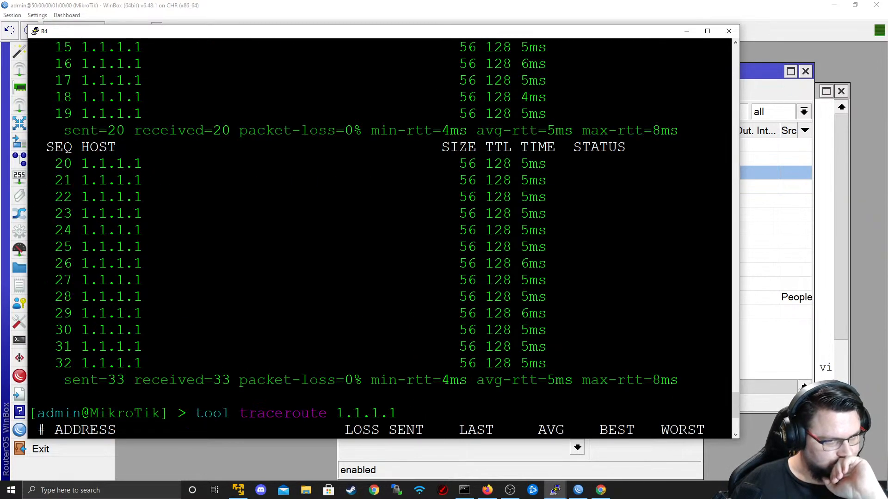
{"action": "scroll", "coordinate": [379, 231], "scroll_direction": "down", "scroll_amount": 12}
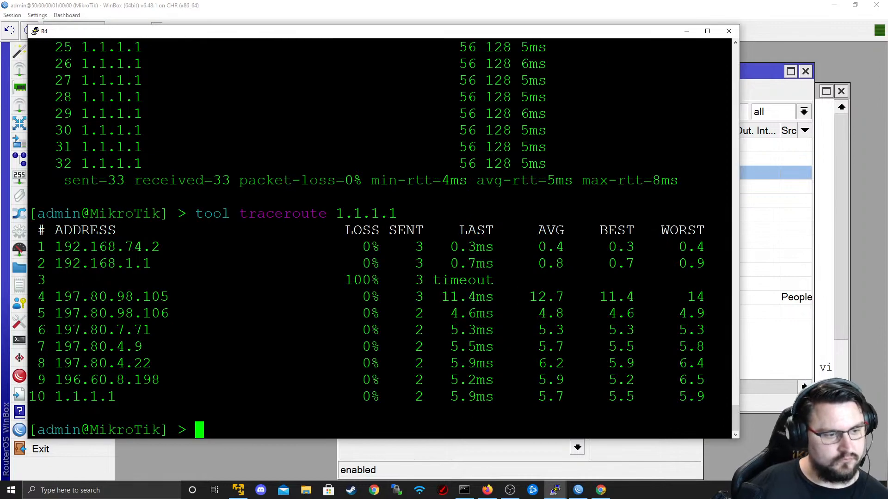
- Restart the continuous ping to 1.1.1.1 from the command history
{"action": "key", "text": "Up"}
{"action": "key", "text": "Up"}
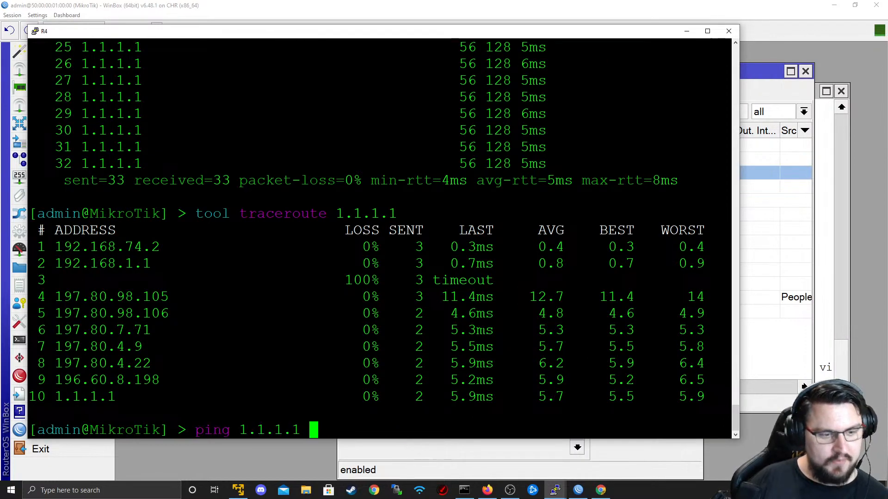
{"action": "key", "text": "Return"}
{"action": "key", "text": "alt+Tab"}
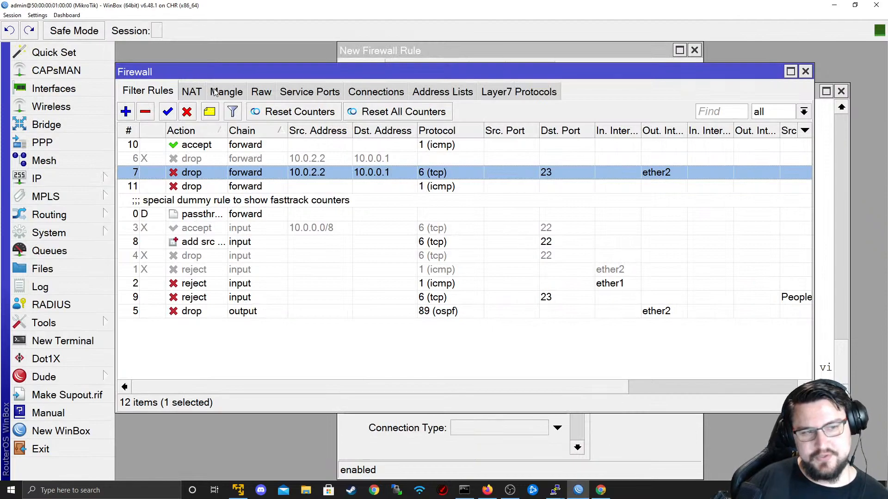
- Open the Connections list, enlarge the Firewall window, and widen the Timeout and Protocol columns
{"action": "left_click", "coordinate": [396, 95]}
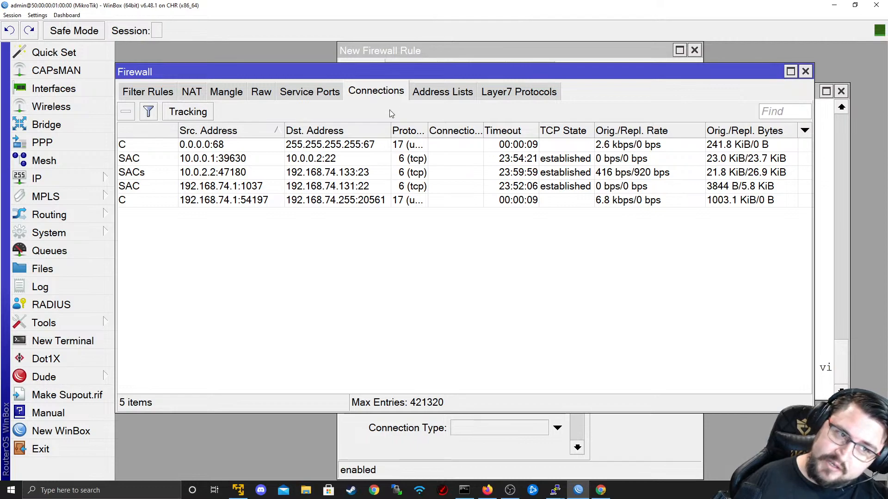
{"action": "left_click", "coordinate": [209, 115]}
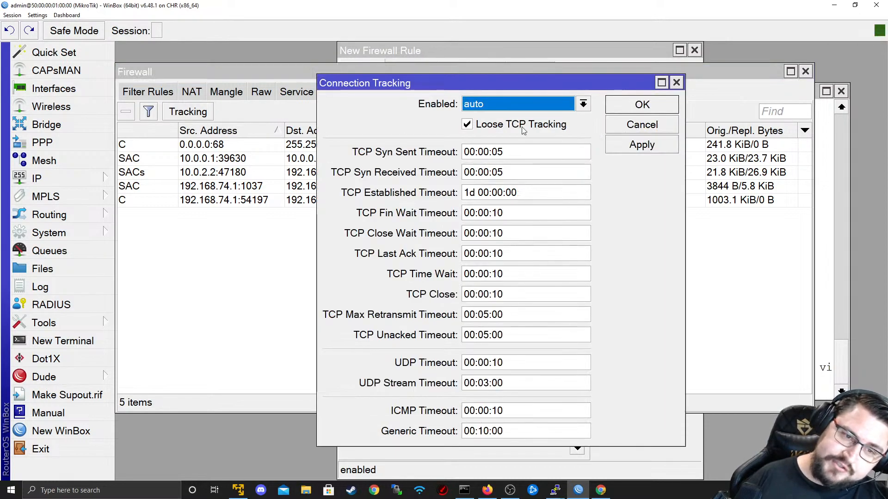
{"action": "left_click", "coordinate": [645, 128]}
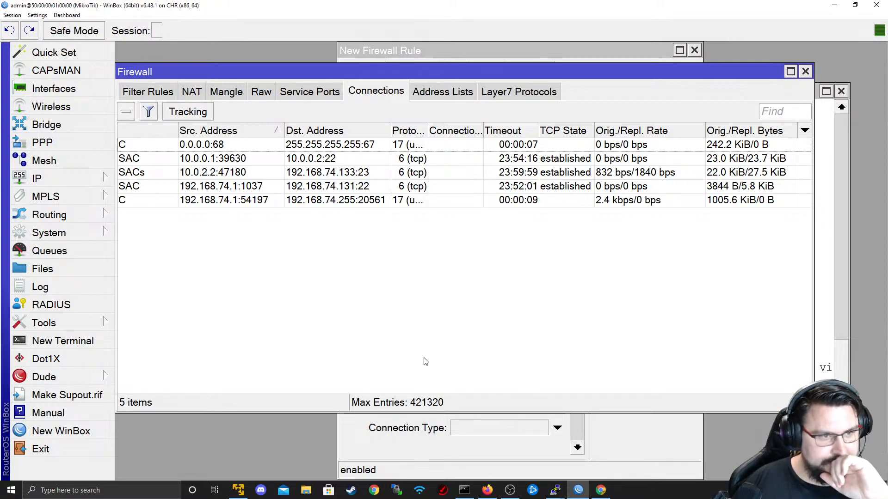
{"action": "left_click_drag", "start_coordinate": [813, 412], "coordinate": [861, 487]}
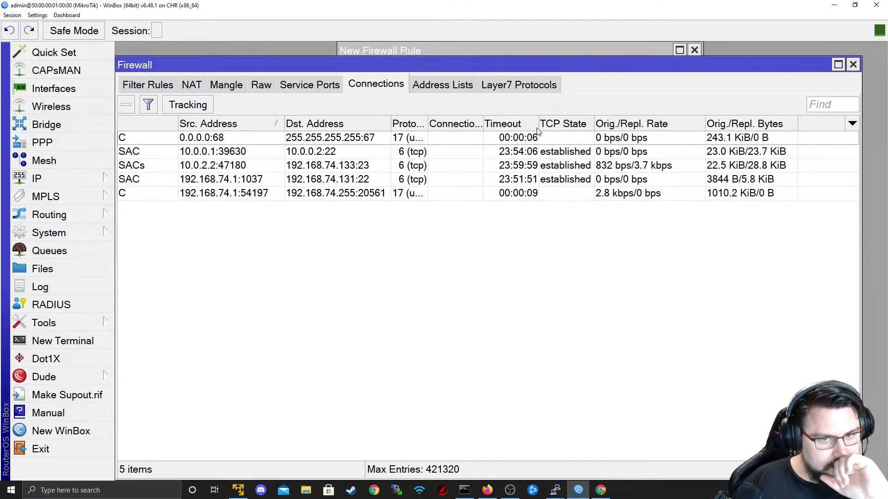
{"action": "left_click_drag", "start_coordinate": [539, 132], "coordinate": [566, 132]}
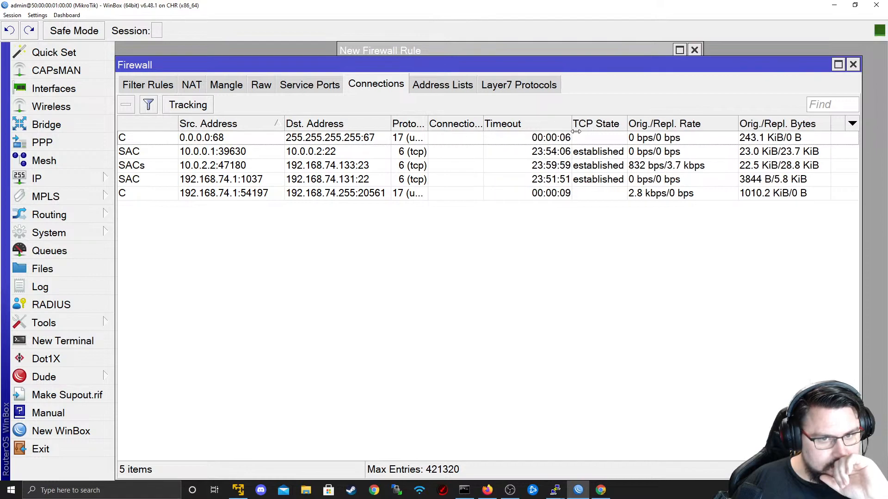
{"action": "left_click_drag", "start_coordinate": [427, 127], "coordinate": [494, 126]}
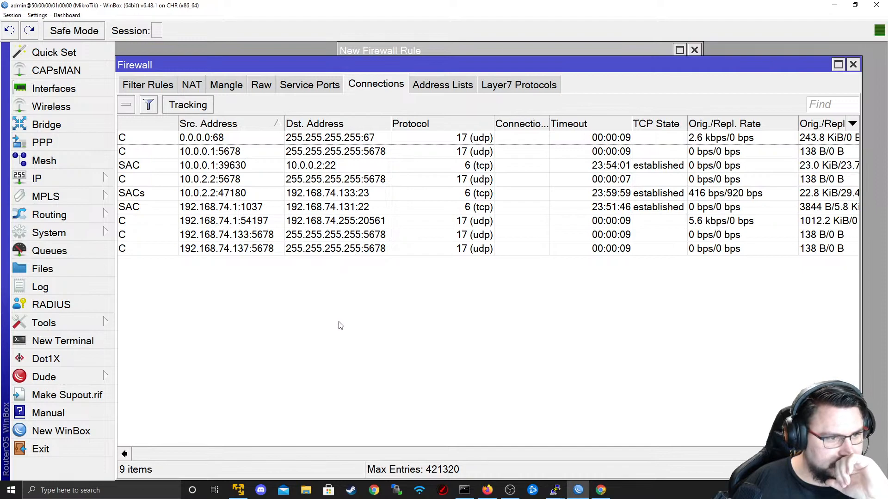
- Select the 10.0.2.2:47180 connection to 192.168.74.133:23 and check the R4 ping
{"action": "left_click", "coordinate": [149, 106]}
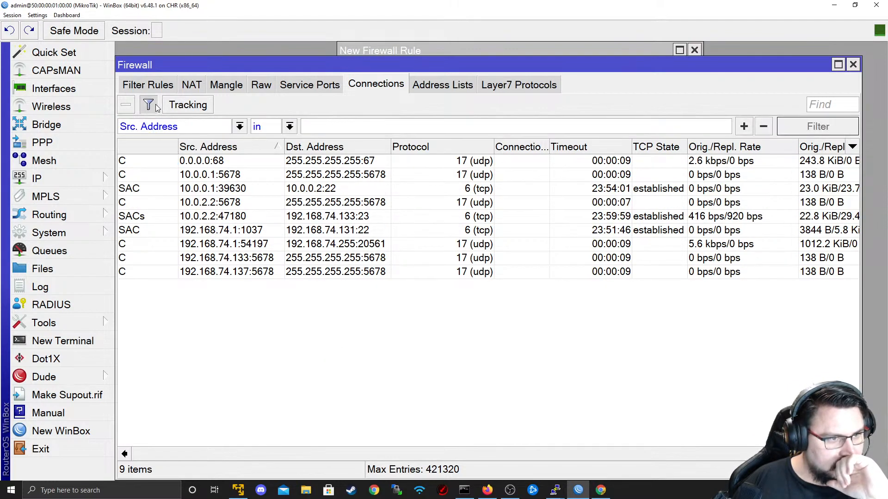
{"action": "left_click", "coordinate": [148, 106]}
{"action": "left_click", "coordinate": [205, 109]}
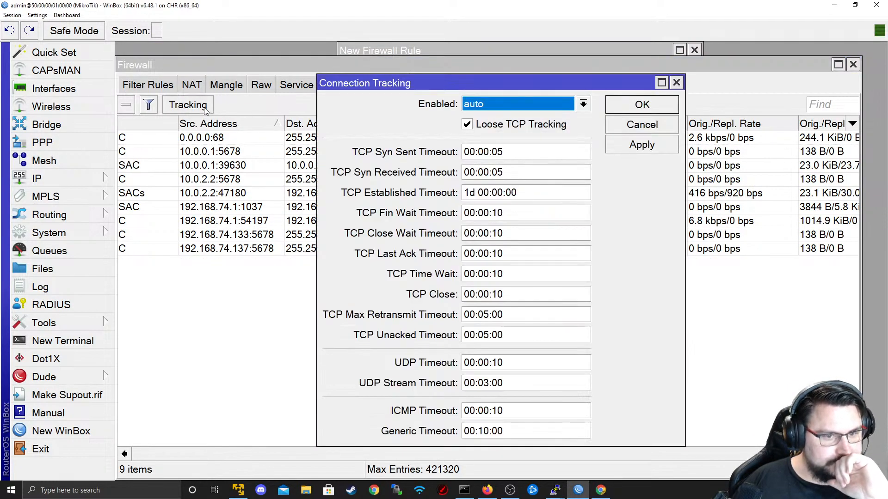
{"action": "left_click", "coordinate": [226, 238]}
{"action": "left_click", "coordinate": [258, 284]}
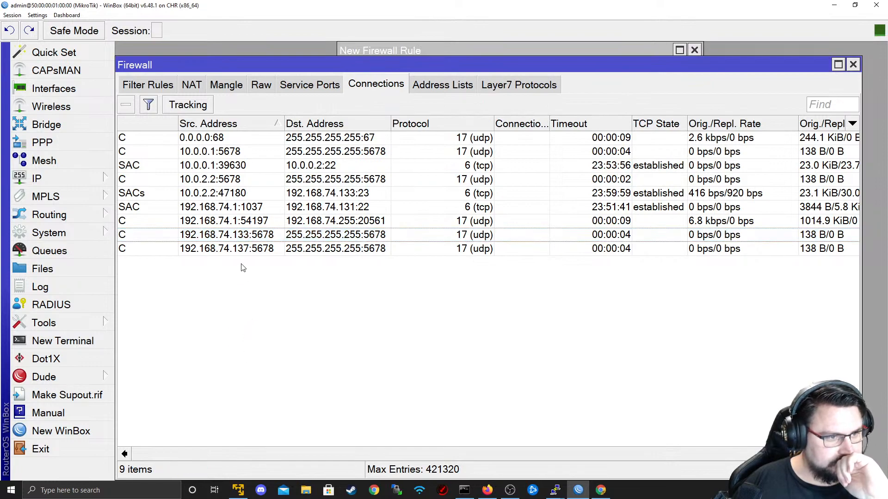
{"action": "left_click", "coordinate": [231, 198]}
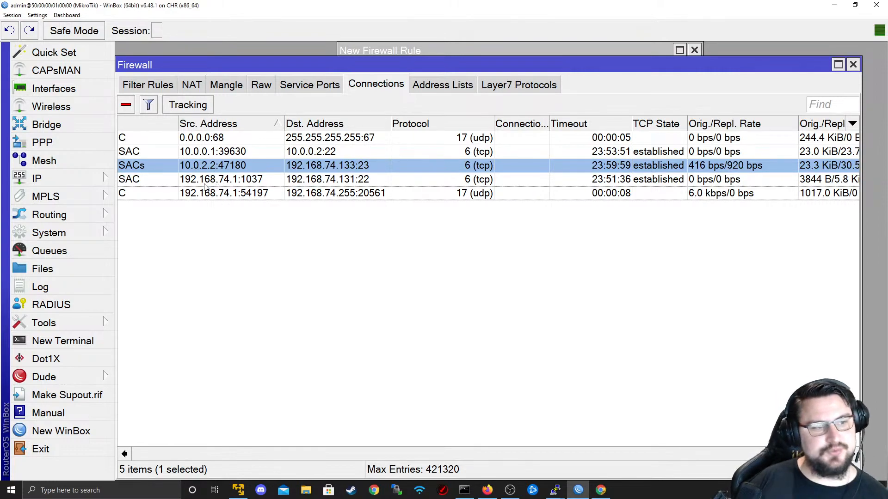
{"action": "key", "text": "alt+Tab"}
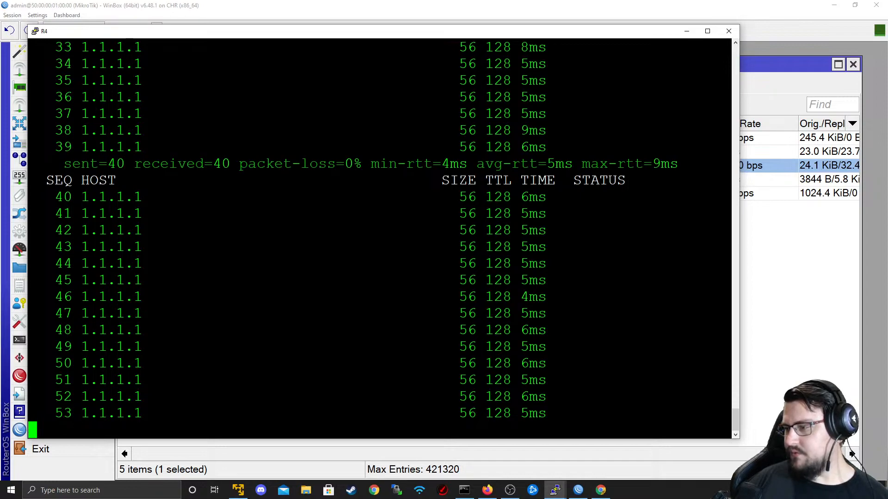
{"action": "key", "text": "alt+Tab"}
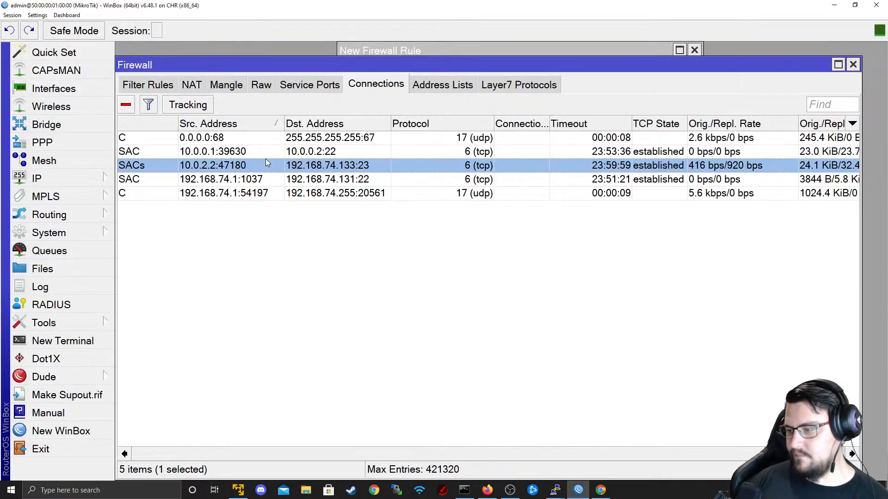
- Return to the filter rules and select rule 10, the forward ICMP accept rule
{"action": "left_click", "coordinate": [141, 83]}
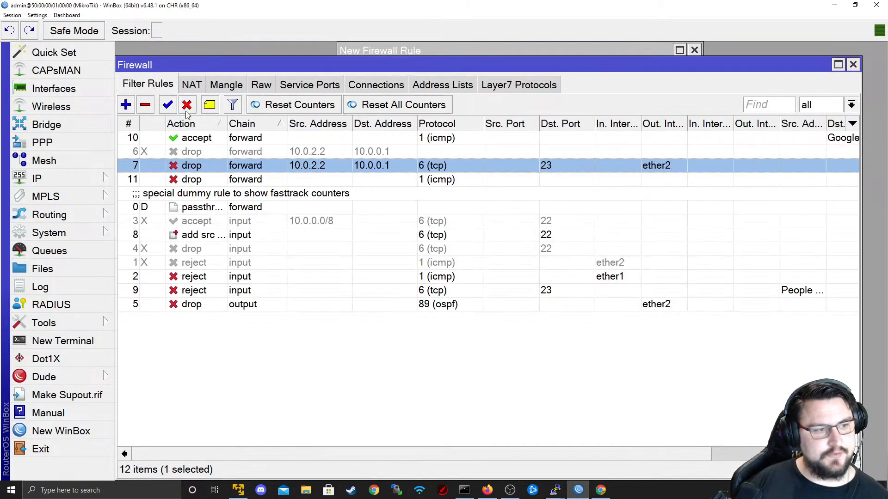
{"action": "left_click", "coordinate": [139, 139]}
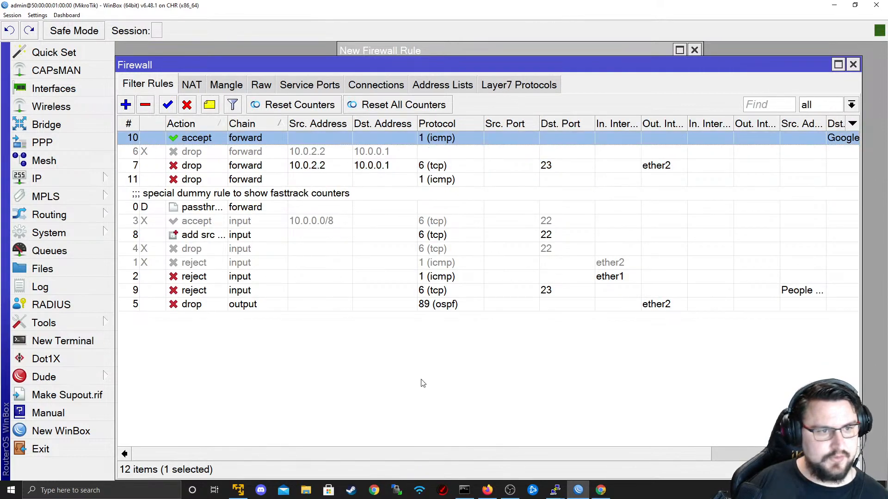
{"action": "left_click_drag", "start_coordinate": [399, 456], "coordinate": [222, 210]}
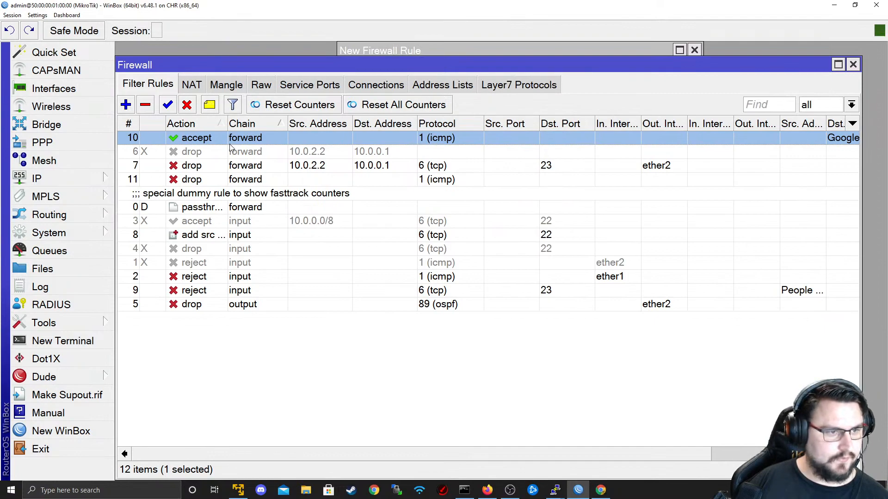
{"action": "right_click", "coordinate": [230, 148]}
{"action": "key", "text": "Escape"}
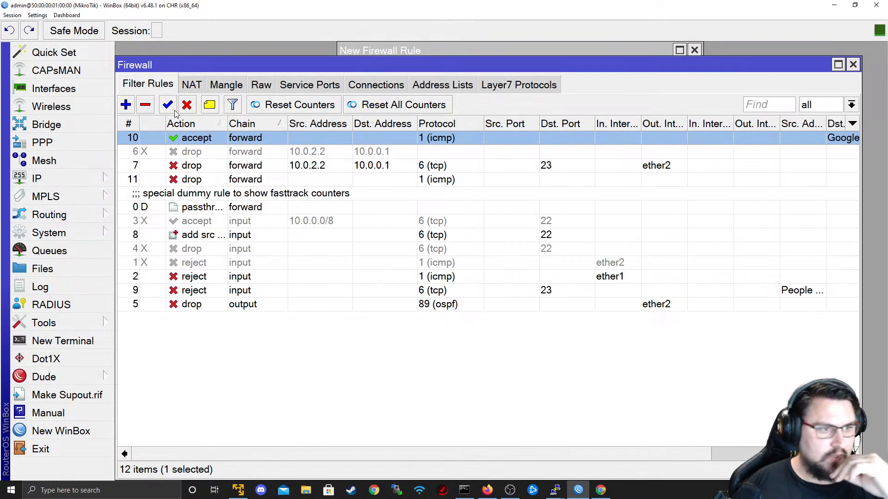
{"action": "key", "text": "alt+Tab"}
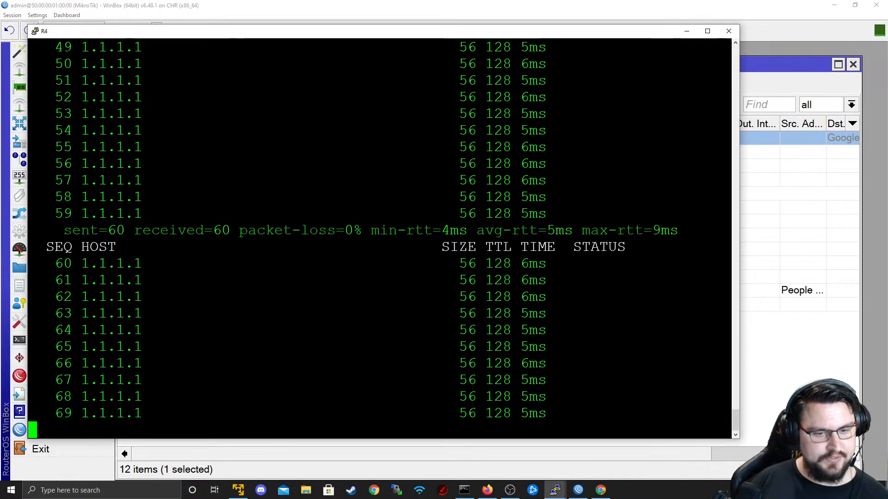
{"action": "key", "text": "alt+Tab"}
{"action": "key", "text": "alt+Tab"}
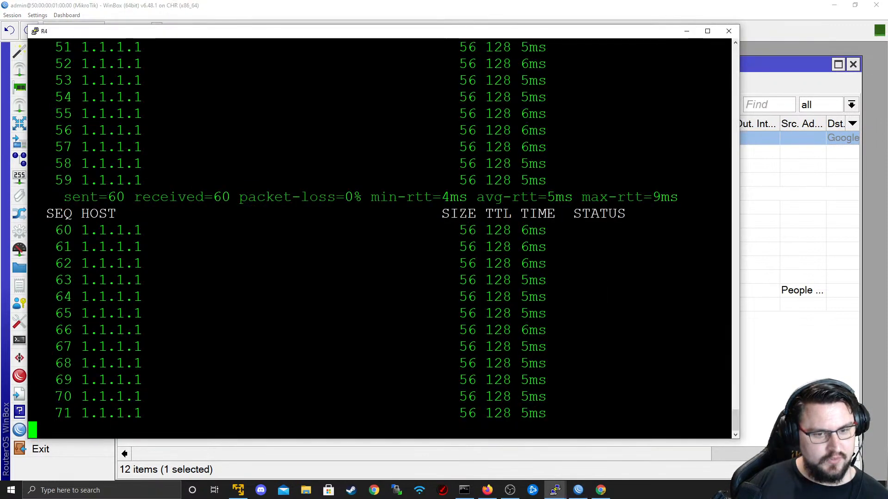
{"action": "key", "text": "alt+Tab"}
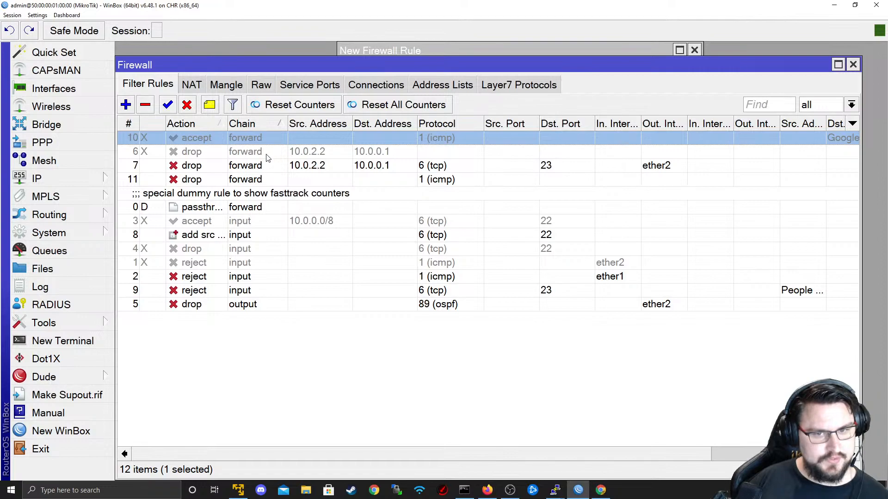
- Inspect rule 11's general settings, icmp protocol and action without saving
{"action": "double_click", "coordinate": [227, 180]}
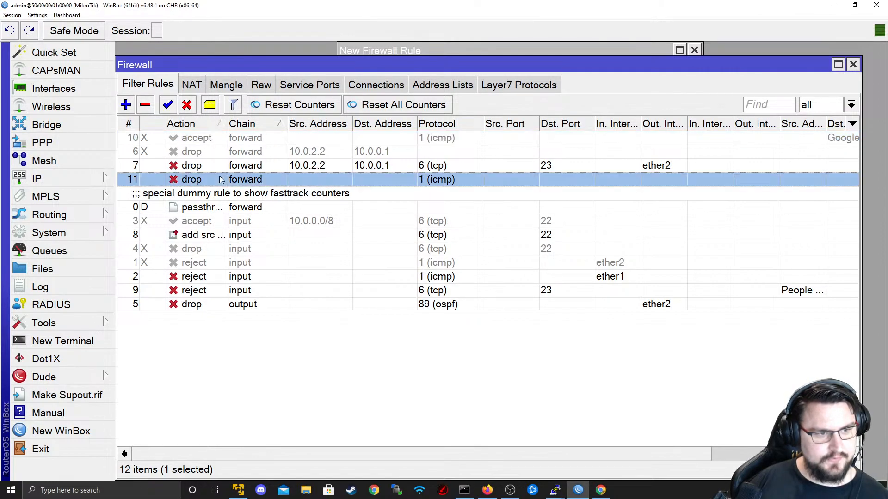
{"action": "left_click", "coordinate": [371, 71]}
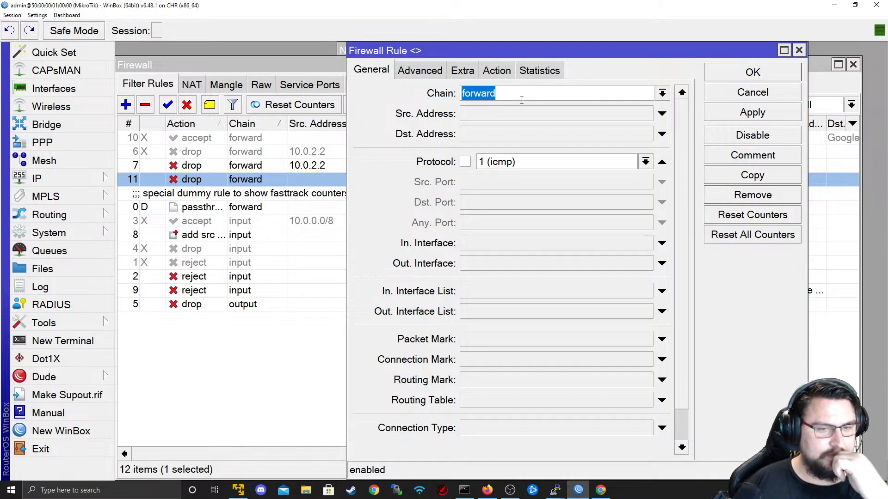
{"action": "left_click", "coordinate": [646, 161]}
{"action": "left_click", "coordinate": [646, 161]}
{"action": "left_click", "coordinate": [495, 77]}
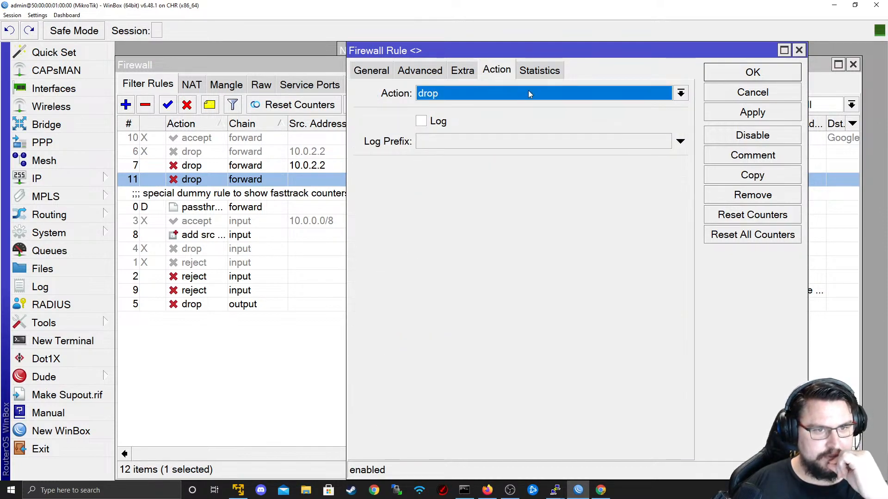
{"action": "left_click", "coordinate": [747, 92]}
- Stop the 1.1.1.1 ping at 86/86 replies and recall the ping command
{"action": "key", "text": "alt+Tab"}
{"action": "key", "text": "ctrl+c"}
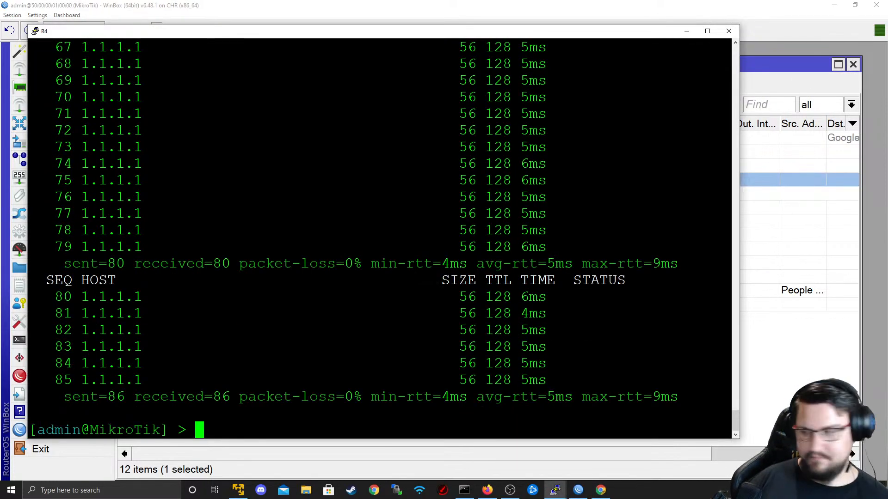
{"action": "key", "text": "Up"}
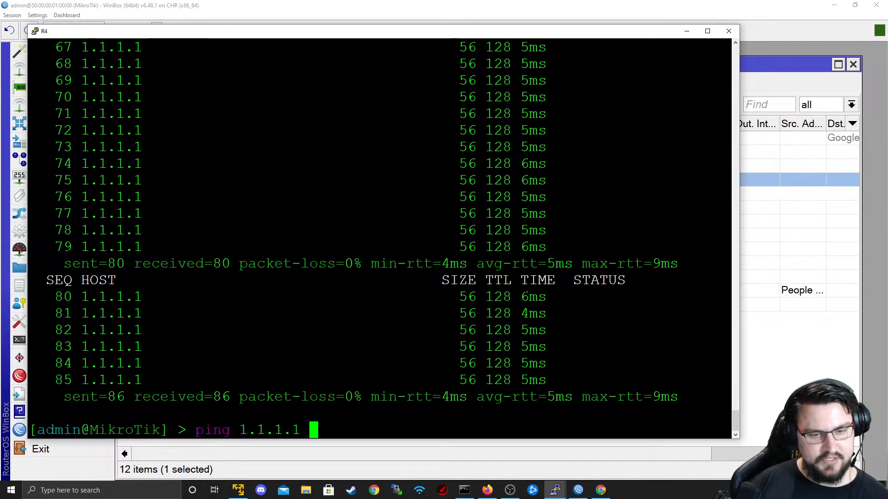
{"action": "key", "text": "alt+Tab"}
- Show the connection tracking table and rerun the ping to 1.1.1.1 on R4
{"action": "key", "text": "alt"}
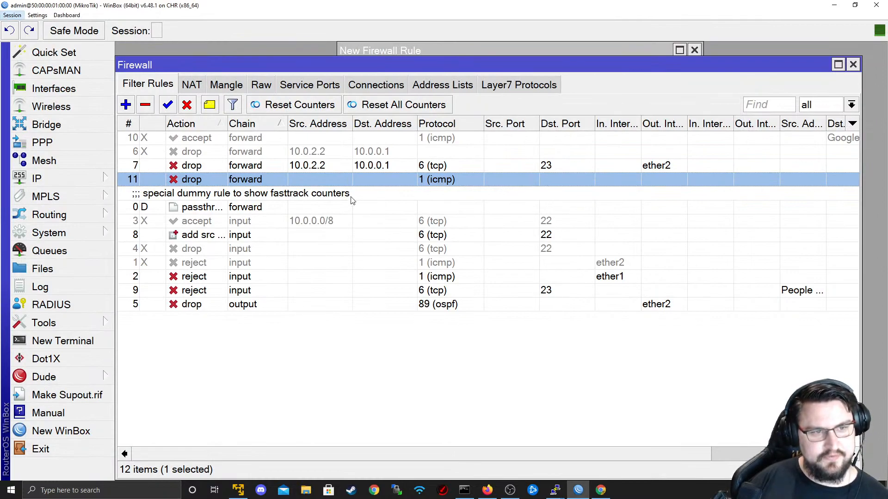
{"action": "left_click", "coordinate": [403, 88]}
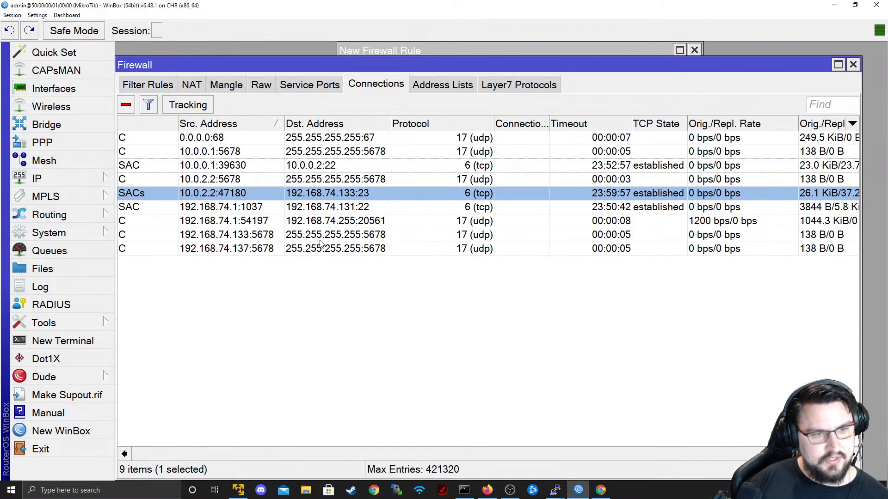
{"action": "key", "text": "alt+Tab"}
{"action": "key", "text": "Up"}
{"action": "key", "text": "Down"}
{"action": "key", "text": "Up"}
{"action": "key", "text": "Down"}
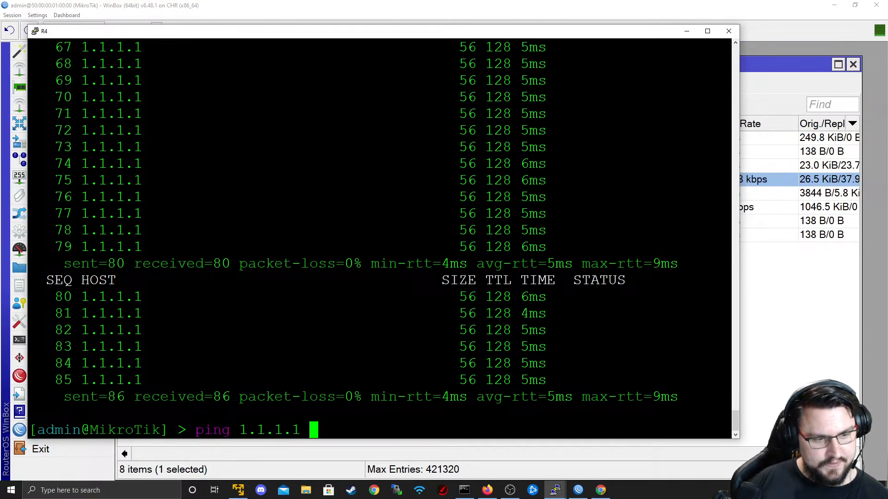
{"action": "key", "text": "Return"}
- Watch the tracking table during the ping, then stop it at 8/8 with 0% loss
{"action": "key", "text": "alt+Tab"}
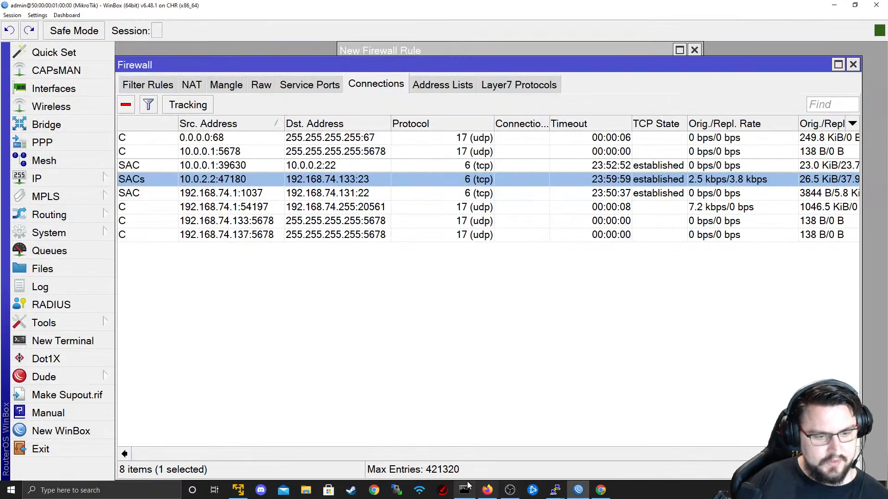
{"action": "key", "text": "alt+Tab"}
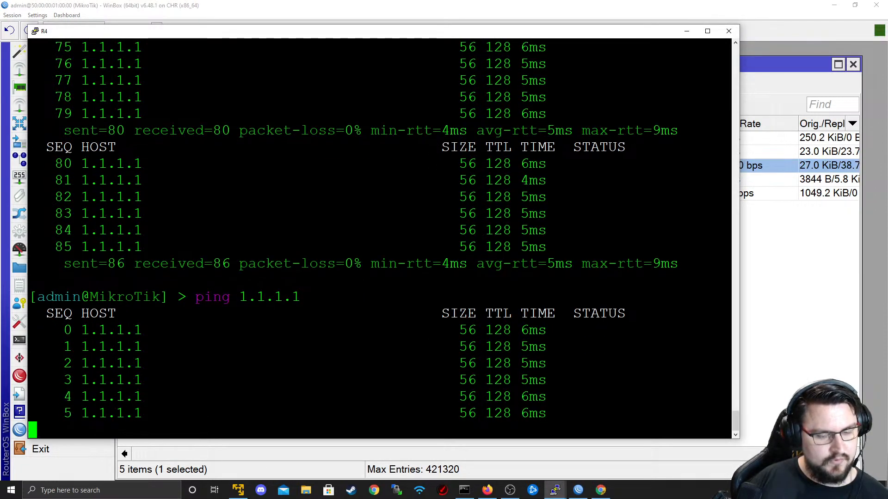
{"action": "key", "text": "alt+Tab"}
{"action": "key", "text": "alt+Tab"}
{"action": "key", "text": "ctrl+c"}
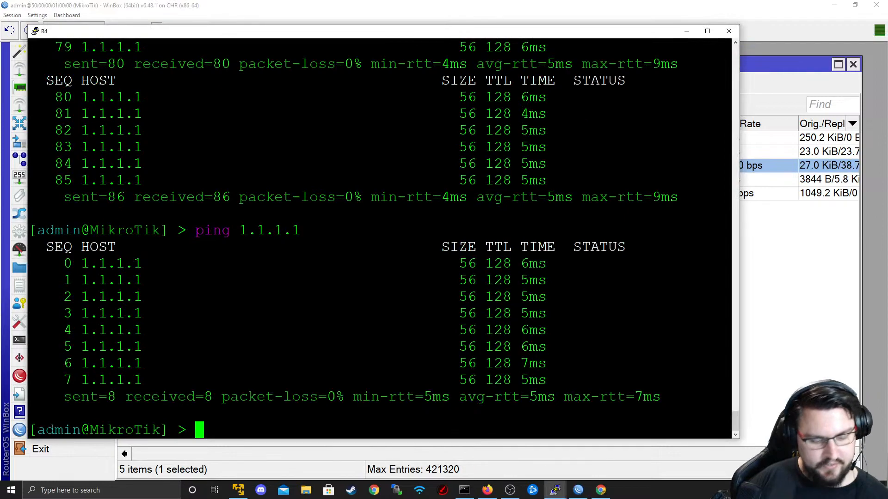
{"action": "type", "text": "\\"}
{"action": "key", "text": "Return"}
{"action": "key", "text": "Return"}
{"action": "key", "text": "Return"}
{"action": "key", "text": "Return"}
{"action": "key", "text": "Return"}
- Enable RoMON on R4 with tool romon set enabled=yes
{"action": "type", "text": "tool "}
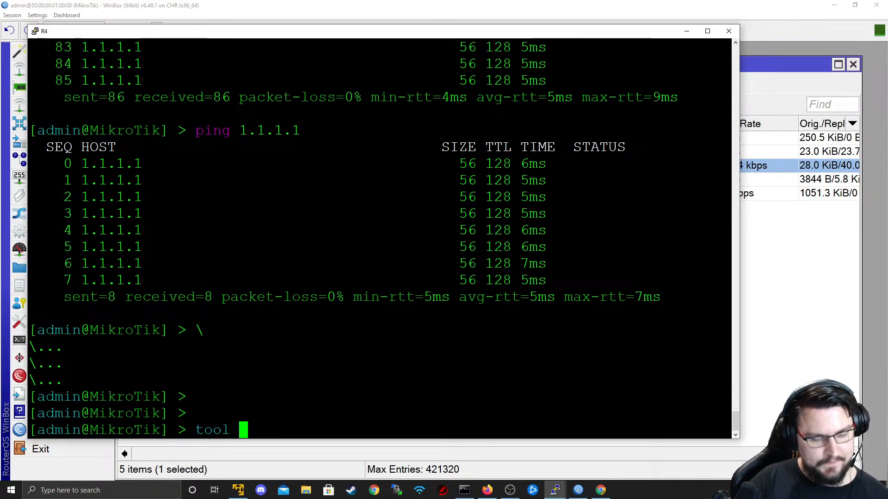
{"action": "type", "text": "romon set enabled=yes"}
{"action": "key", "text": "Return"}
{"action": "key", "text": "alt+Tab"}
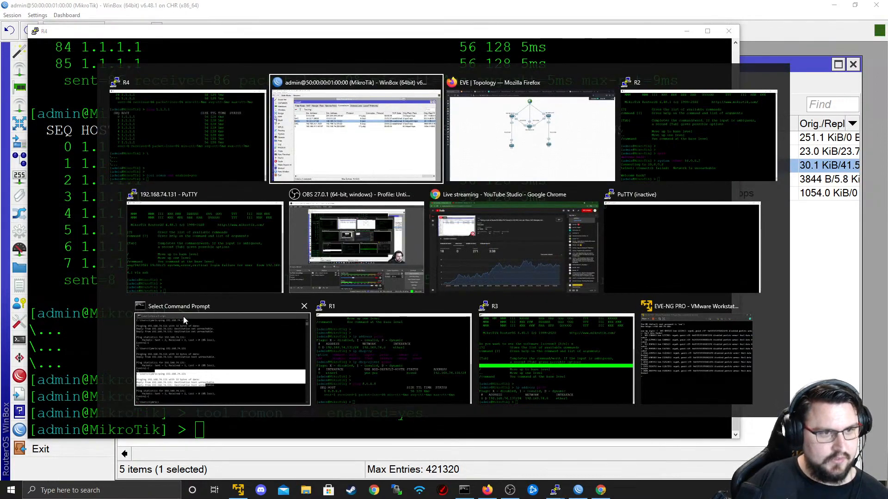
- Enable RoMON on the current router from Tools > RoMON and apply it
{"action": "left_click", "coordinate": [68, 321]}
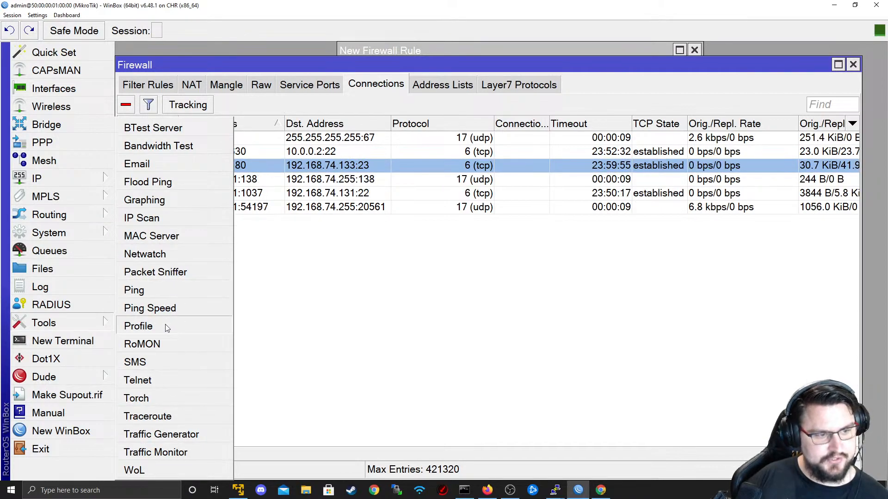
{"action": "left_click", "coordinate": [169, 342]}
{"action": "left_click", "coordinate": [434, 216]}
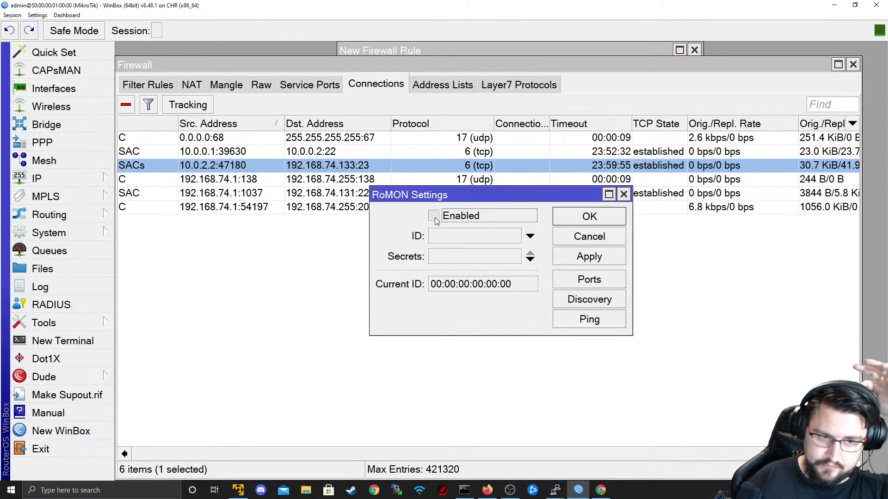
{"action": "left_click", "coordinate": [569, 257]}
{"action": "left_click", "coordinate": [589, 217]}
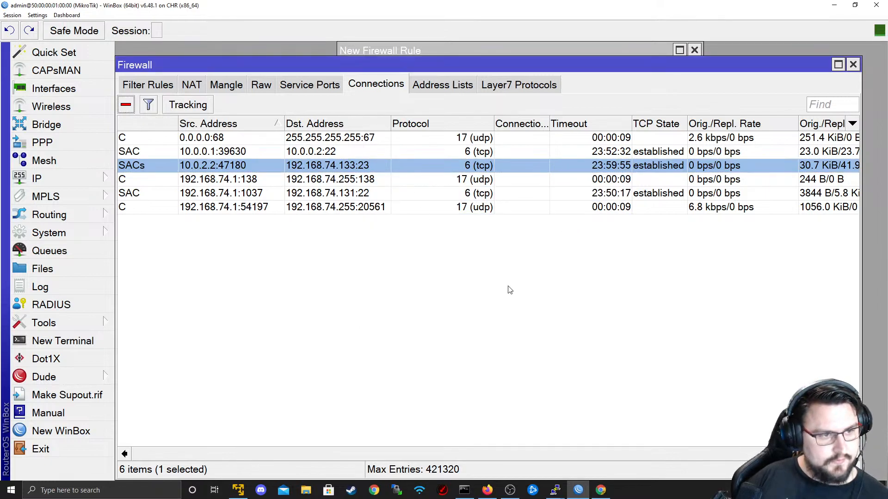
- In a new WinBox loader, connect through RoMON agent 50:00:00:01:00:00 to router 50:00:00:02:00:0B
{"action": "left_click", "coordinate": [555, 490]}
{"action": "right_click", "coordinate": [601, 490]}
{"action": "right_click", "coordinate": [578, 490]}
{"action": "left_click", "coordinate": [550, 437]}
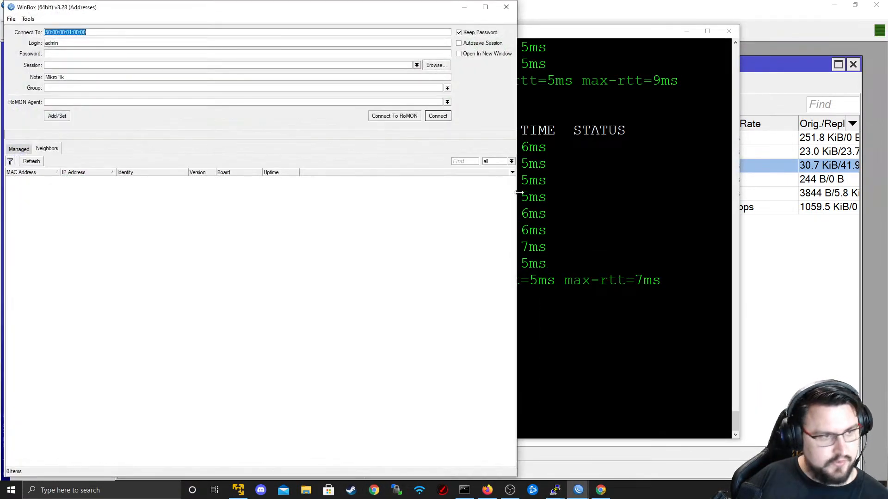
{"action": "left_click", "coordinate": [399, 179]}
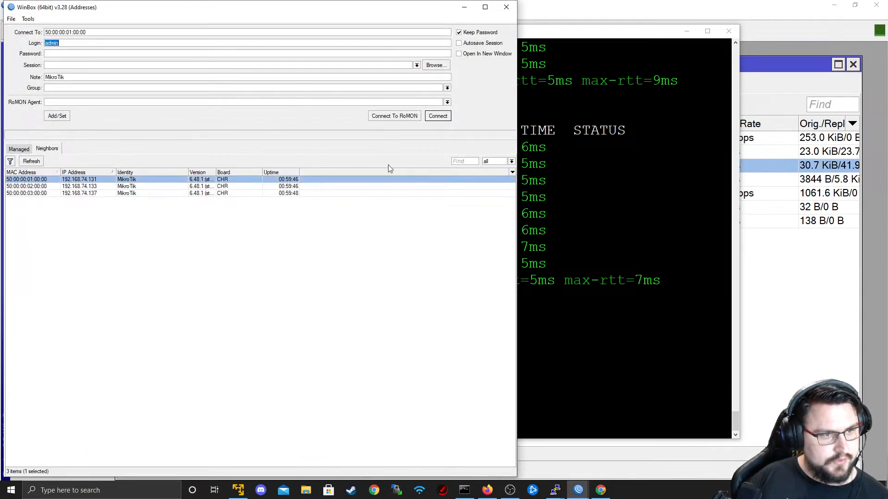
{"action": "key", "text": "Return"}
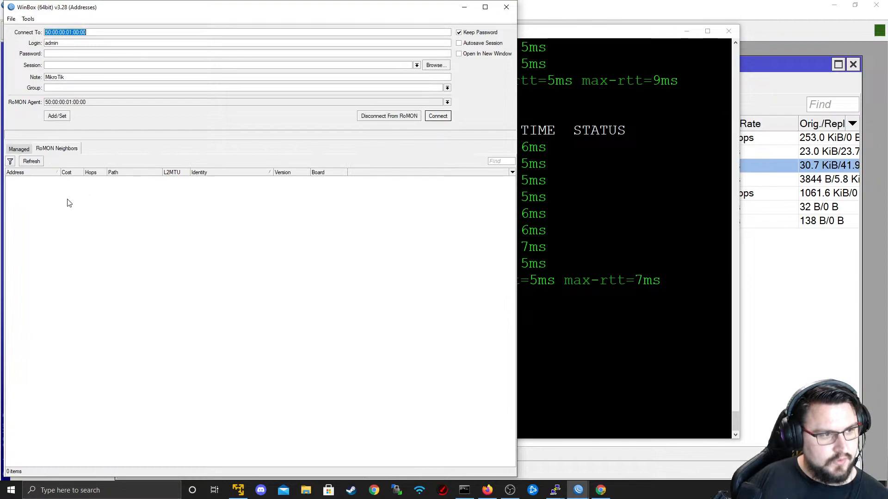
{"action": "left_click", "coordinate": [52, 184]}
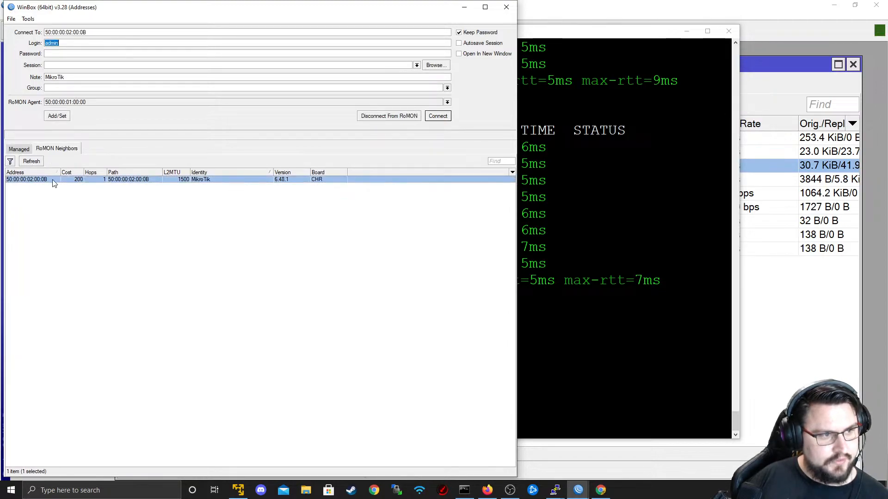
{"action": "left_click", "coordinate": [446, 119]}
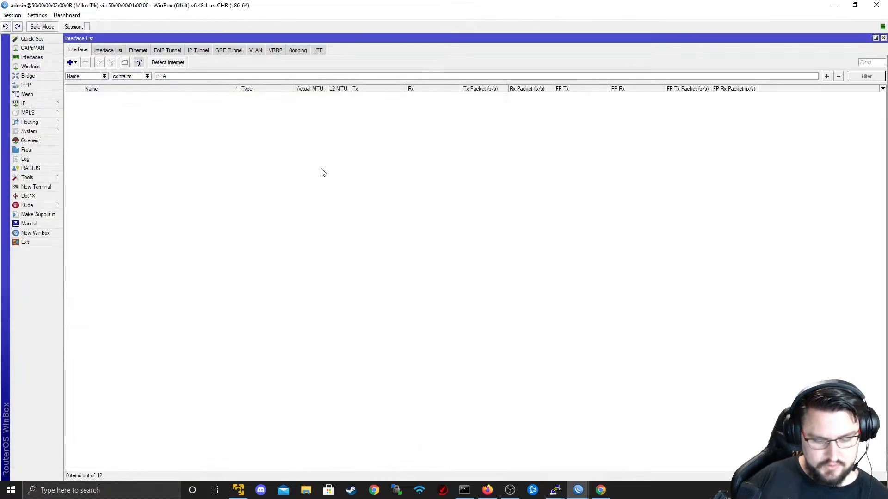
- Enlarge the interface, close all session windows, and open this router's firewall Connections list
{"action": "key", "text": "ctrl+plus"}
{"action": "key", "text": "ctrl+plus"}
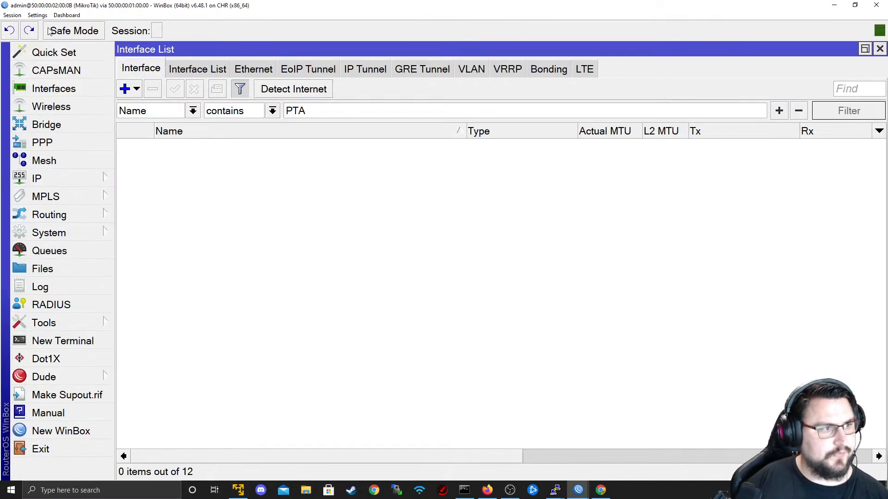
{"action": "left_click", "coordinate": [13, 15]}
{"action": "left_click", "coordinate": [43, 86]}
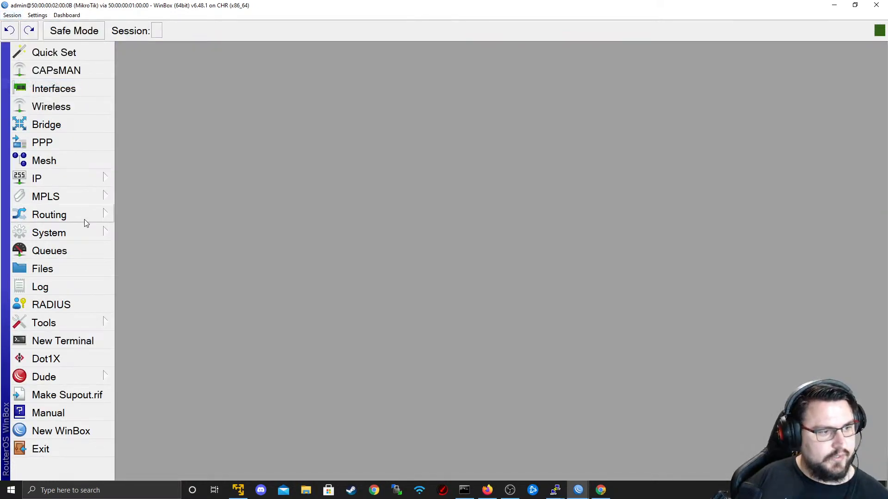
{"action": "left_click", "coordinate": [70, 182]}
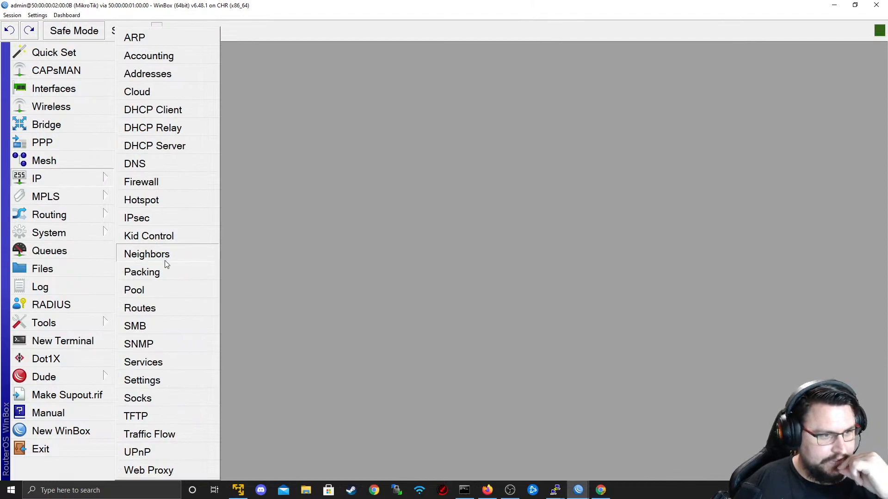
{"action": "left_click", "coordinate": [157, 185]}
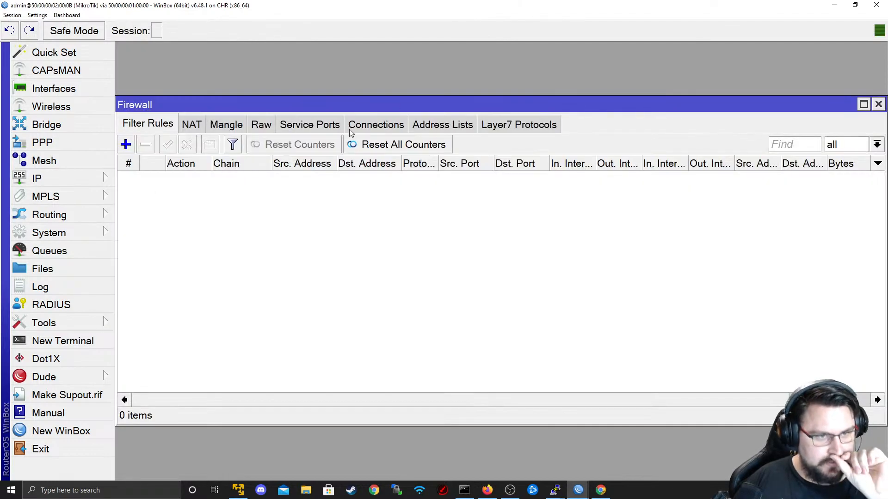
{"action": "left_click", "coordinate": [365, 126]}
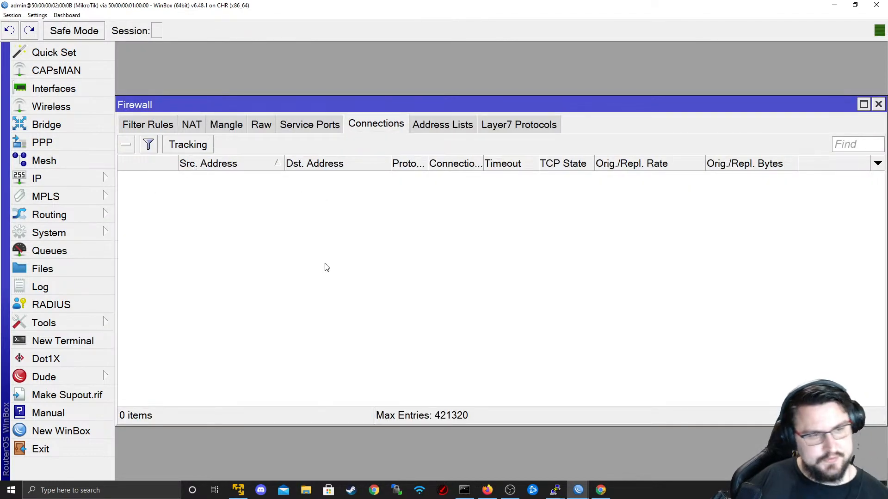
- Recall the ping 1.1.1.1 command in the R4 terminal
{"action": "key", "text": "super+Tab"}
{"action": "left_click", "coordinate": [387, 235]}
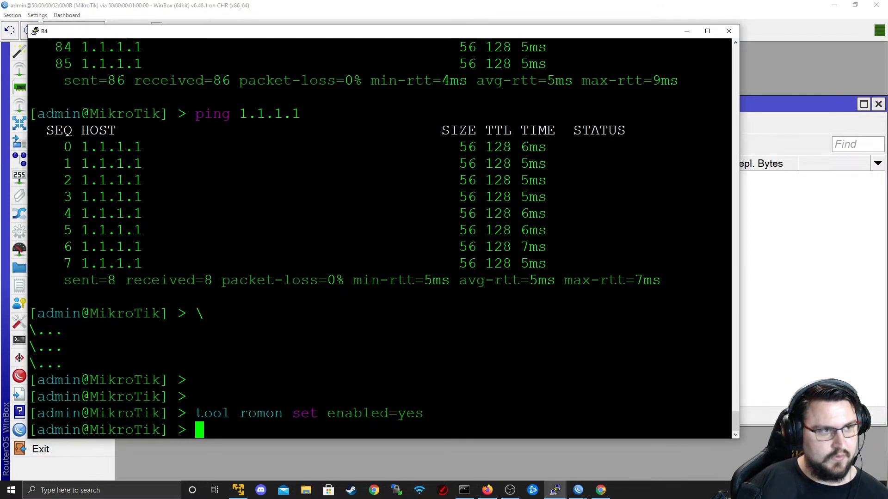
{"action": "key", "text": "Up"}
{"action": "key", "text": "Up"}
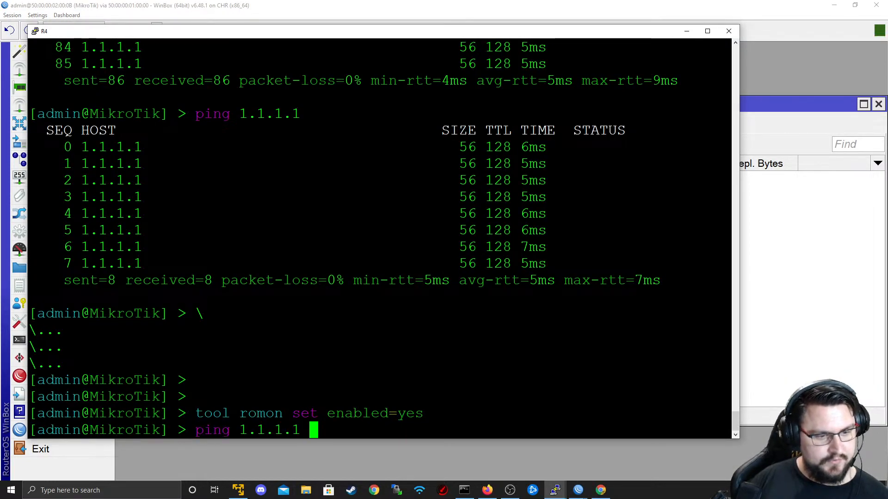
{"action": "key", "text": "alt+Tab"}
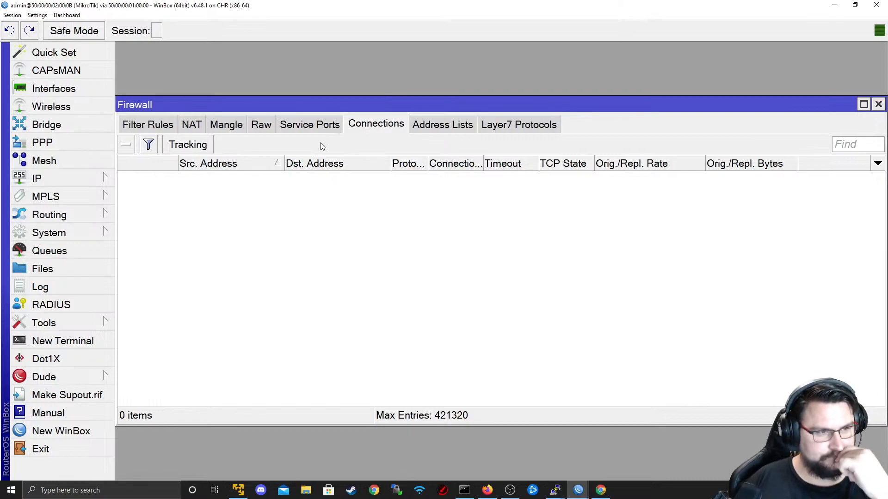
- Glance through the firewall's Service Ports and Address Lists tabs, returning to Connections
{"action": "left_click", "coordinate": [326, 129]}
{"action": "left_click", "coordinate": [375, 126]}
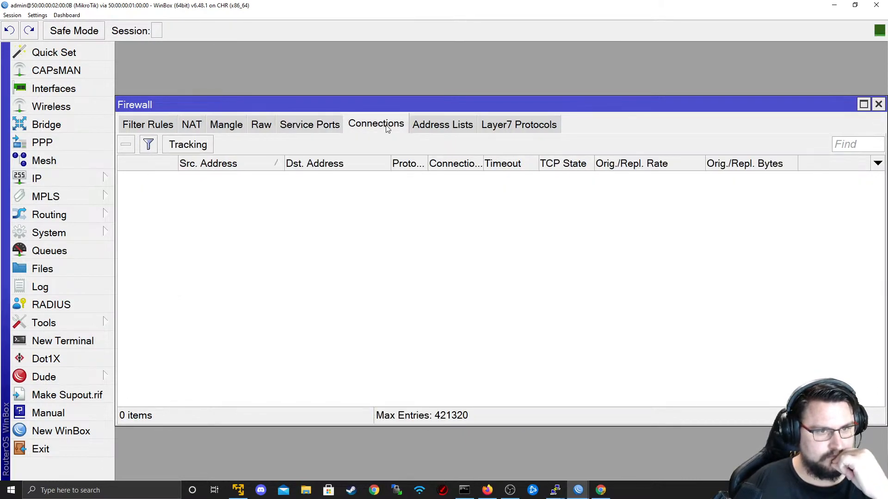
{"action": "left_click", "coordinate": [461, 128]}
{"action": "left_click", "coordinate": [376, 125]}
{"action": "left_click", "coordinate": [312, 126]}
{"action": "left_click", "coordinate": [377, 130]}
- Apply connection tracking settings with Enabled left on auto, then shrink the window to reach R1's session
{"action": "left_click", "coordinate": [171, 152]}
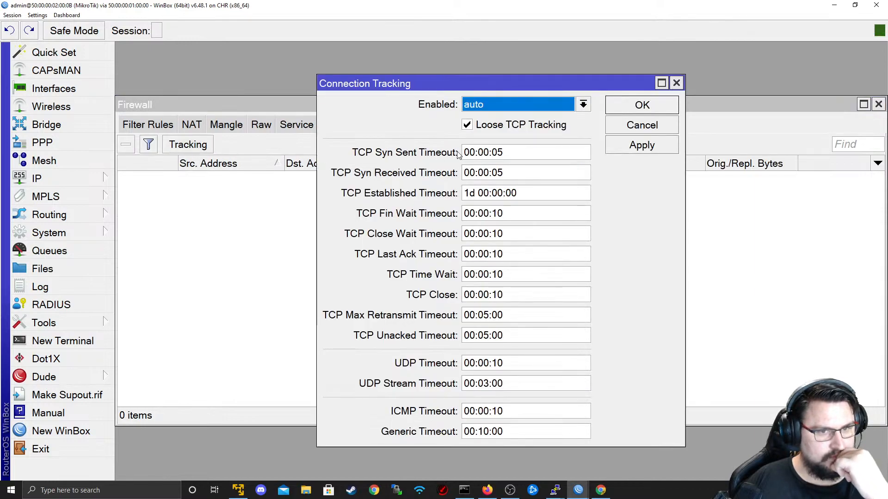
{"action": "left_click", "coordinate": [619, 144]}
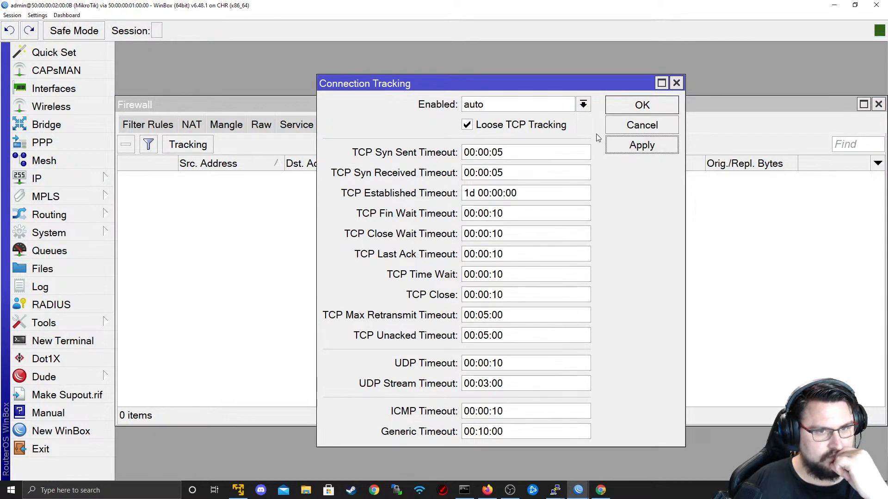
{"action": "left_click", "coordinate": [628, 111]}
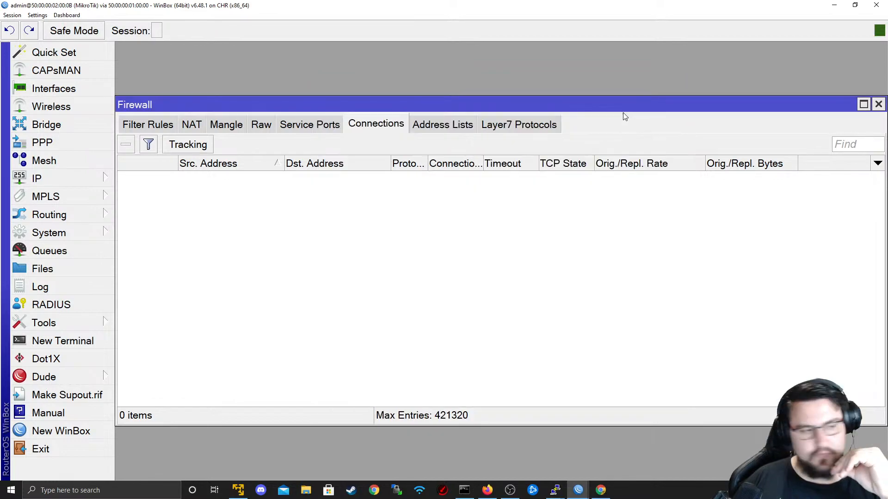
{"action": "left_click_drag", "start_coordinate": [565, 5], "coordinate": [687, 166]}
{"action": "key", "text": "alt+Tab"}
{"action": "key", "text": "alt+Tab"}
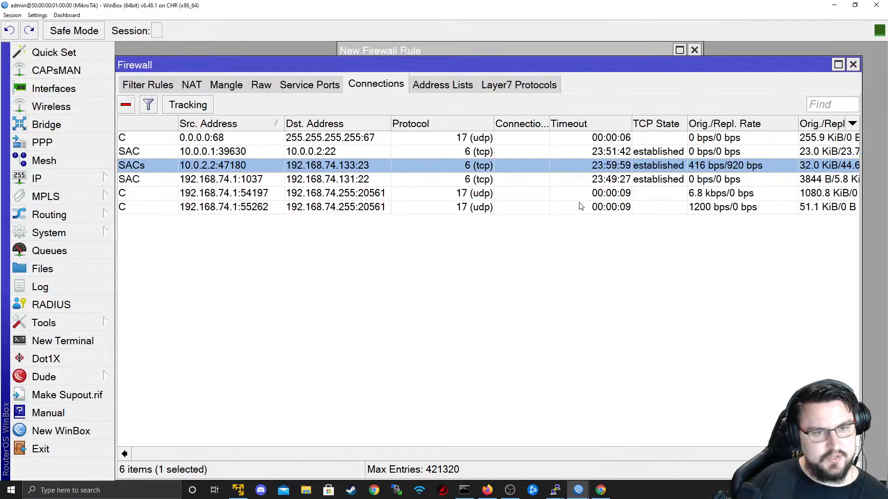
- Clear the route filter and show R1's main table routes, including 10.0.0.0/30 and 0.0.0.0/0
{"action": "key", "text": "alt+Tab"}
{"action": "key", "text": "alt+Tab"}
{"action": "key", "text": "alt+Tab"}
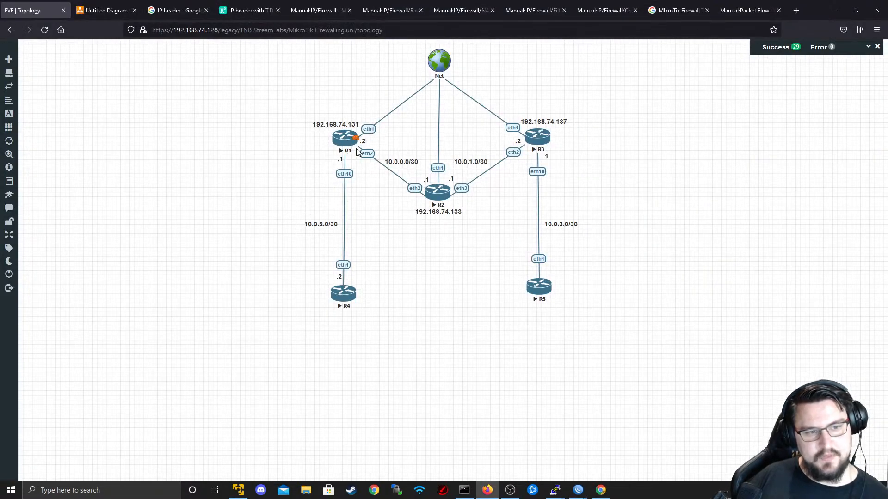
{"action": "key", "text": "alt+Tab"}
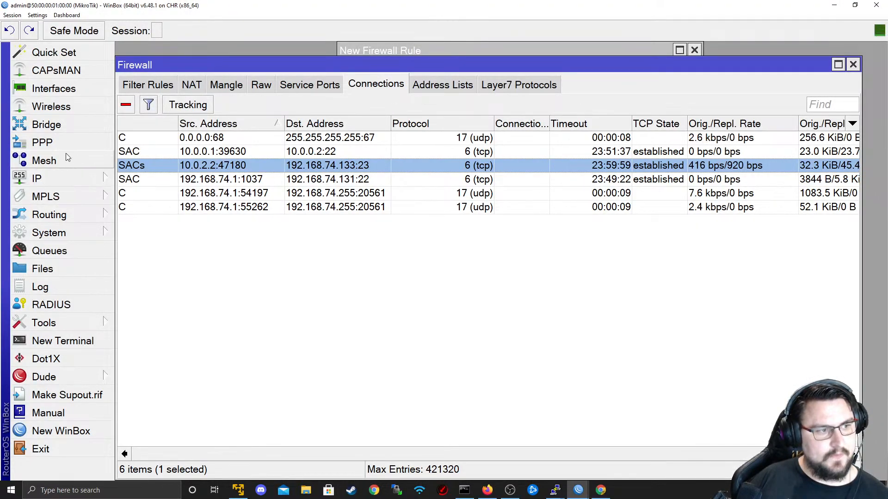
{"action": "left_click", "coordinate": [63, 182]}
{"action": "left_click", "coordinate": [140, 308]}
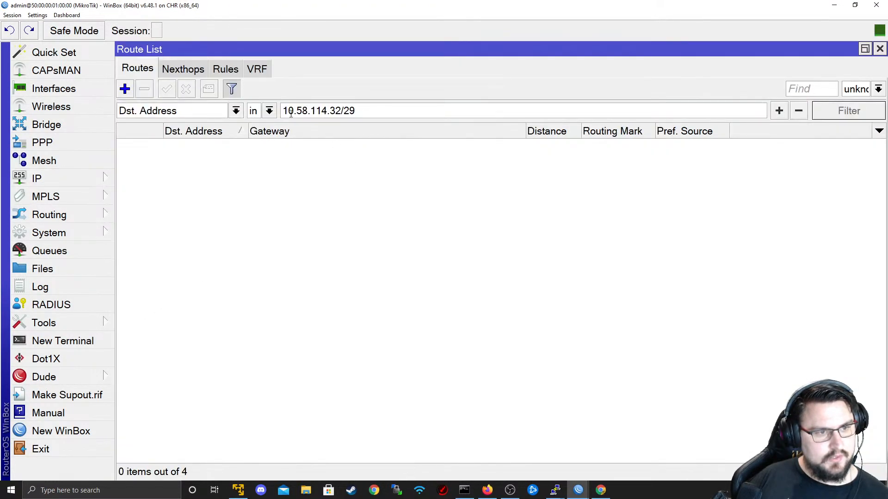
{"action": "left_click_drag", "start_coordinate": [386, 109], "coordinate": [143, 118]}
{"action": "key", "text": "BackSpace"}
{"action": "key", "text": "Return"}
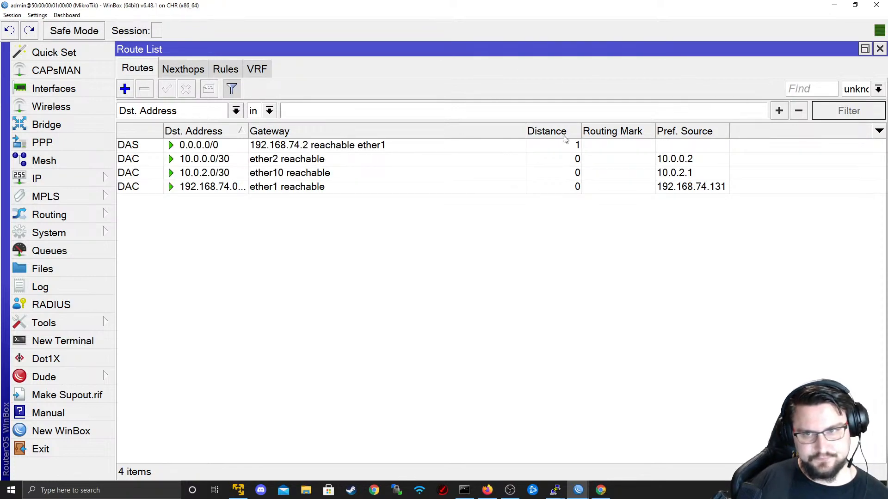
{"action": "left_click", "coordinate": [853, 88]}
{"action": "left_click", "coordinate": [847, 116]}
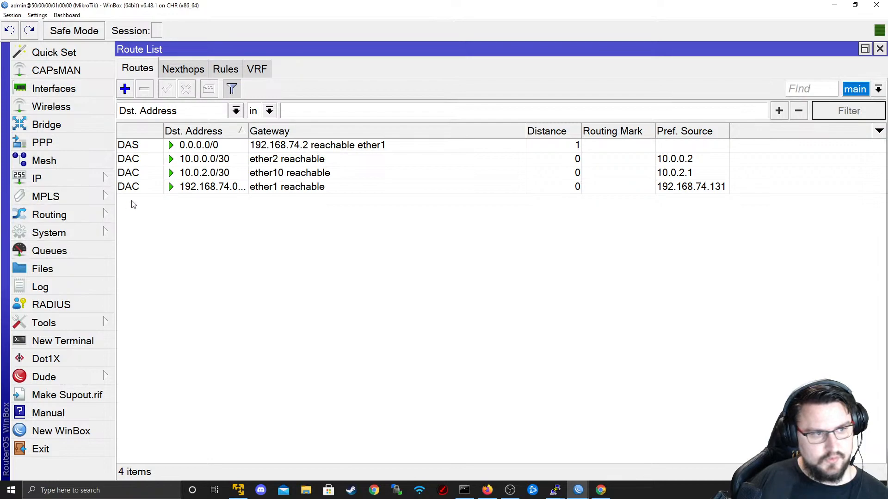
{"action": "left_click", "coordinate": [220, 160]}
{"action": "left_click", "coordinate": [185, 146]}
- Open the src-nat rule to 192.168.74.131 in Firewall NAT and remove it
{"action": "left_click", "coordinate": [74, 176]}
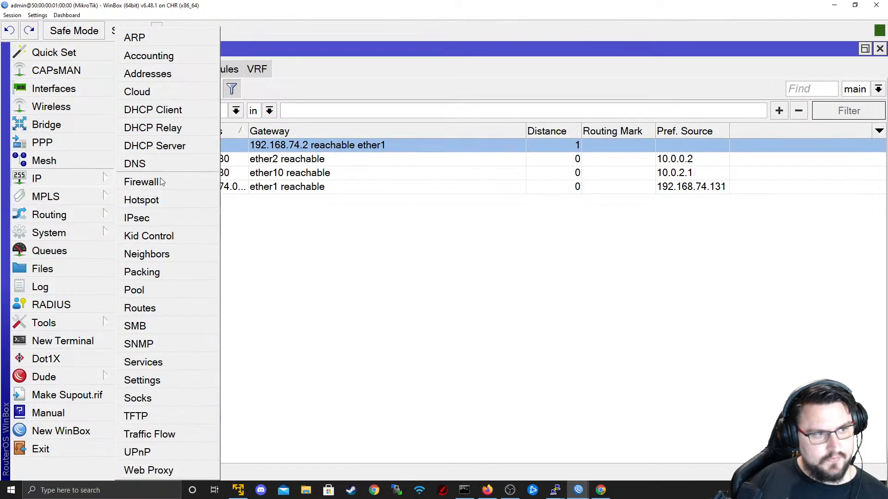
{"action": "left_click", "coordinate": [157, 184]}
{"action": "left_click", "coordinate": [198, 85]}
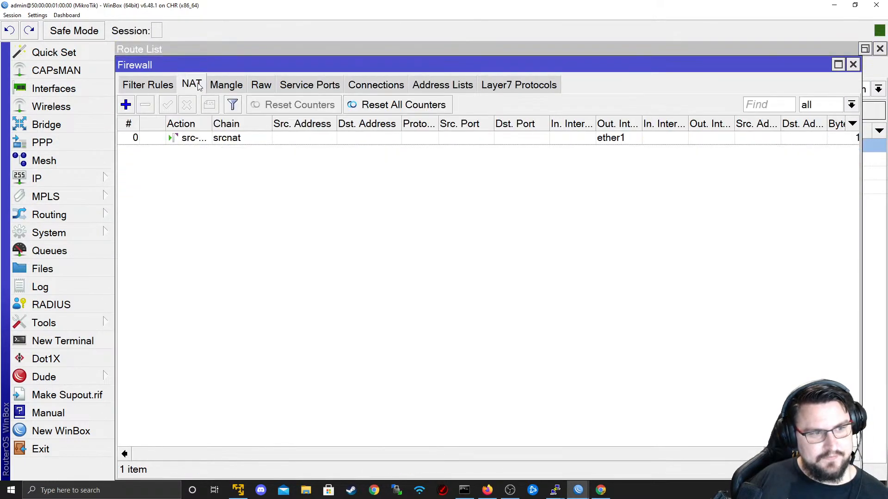
{"action": "left_click", "coordinate": [205, 141]}
{"action": "double_click", "coordinate": [310, 142]}
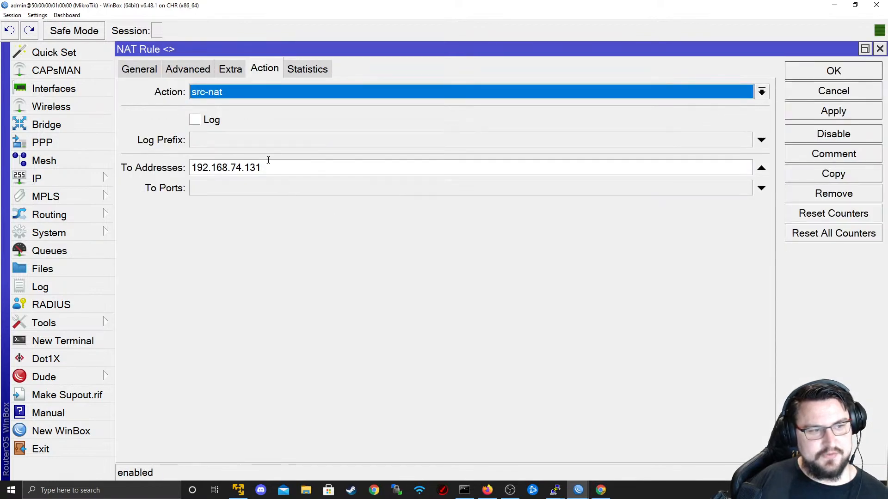
{"action": "left_click", "coordinate": [149, 74]}
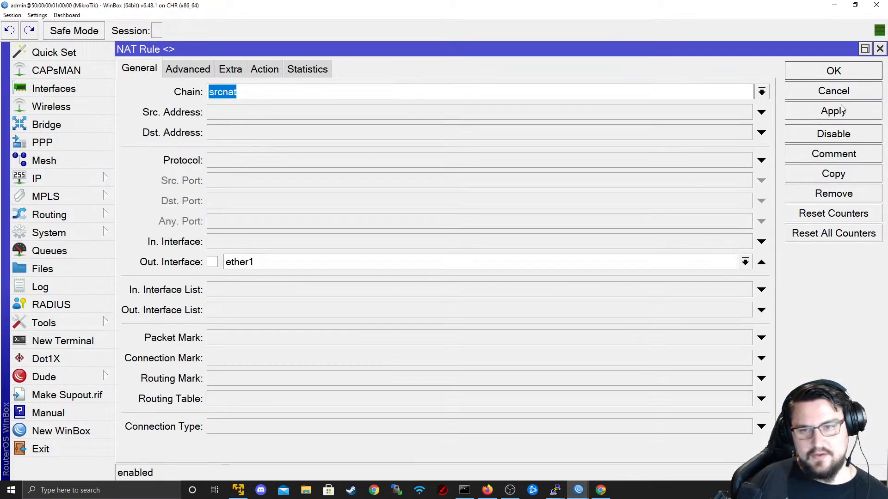
{"action": "left_click", "coordinate": [835, 195]}
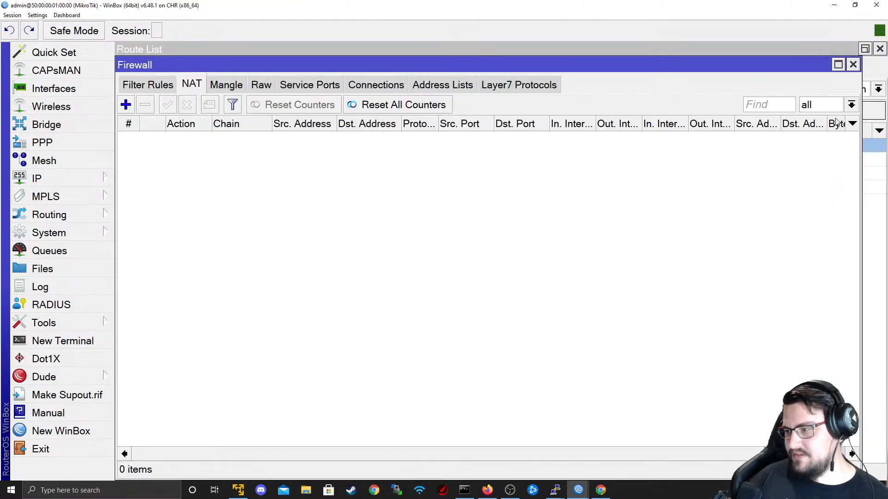
- Stop R4's ping, run 'system telnet 1.1.1.1', then return to R1's WinBox window
{"action": "key", "text": "alt+Tab"}
{"action": "key", "text": "alt+Tab"}
{"action": "key", "text": "alt+Tab"}
{"action": "key", "text": "alt+Tab"}
{"action": "key", "text": "alt+Tab"}
{"action": "key", "text": "alt+Tab"}
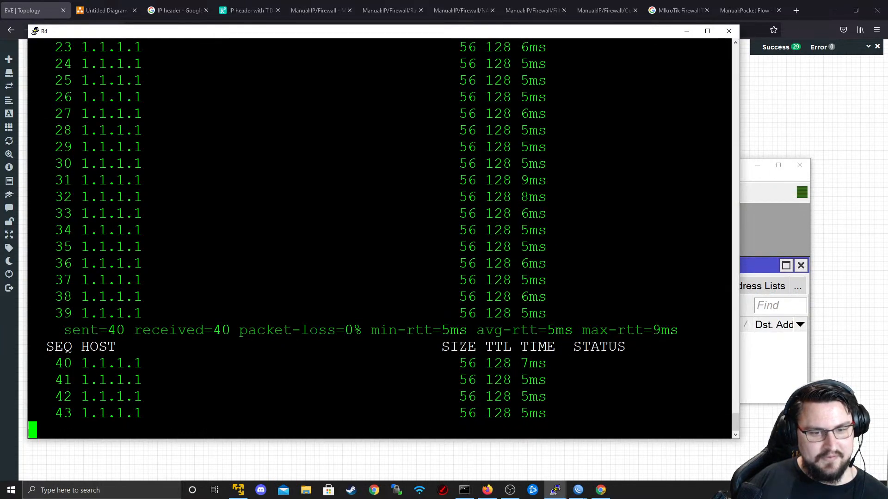
{"action": "key", "text": "ctrl+c"}
{"action": "key", "text": "Up"}
{"action": "key", "text": "Up"}
{"action": "key", "text": "Down"}
{"action": "key", "text": "Down"}
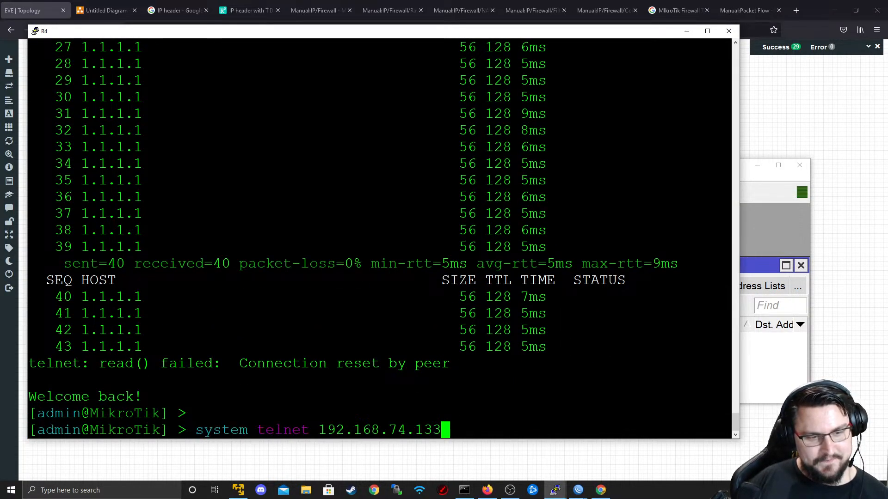
{"action": "key", "text": "Up"}
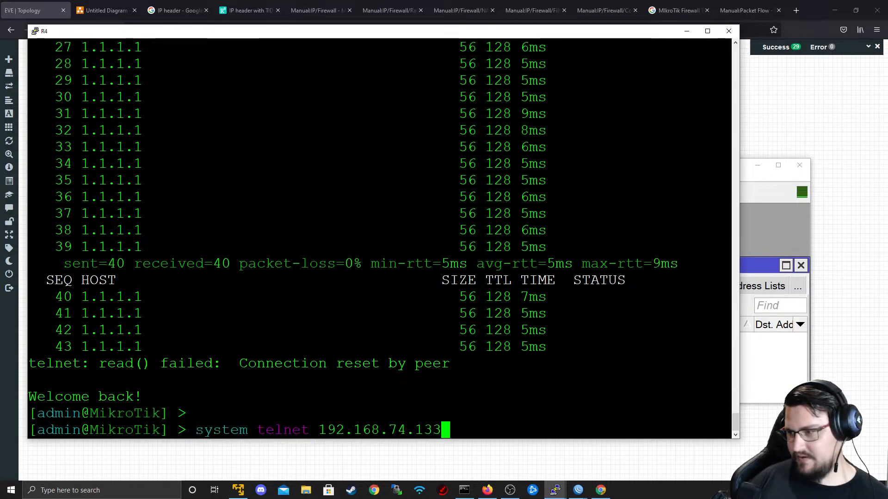
{"action": "key", "text": "Up"}
{"action": "key", "text": "Up"}
{"action": "key", "text": "BackSpace"}
{"action": "key", "text": "BackSpace"}
{"action": "key", "text": "BackSpace"}
{"action": "key", "text": "BackSpace"}
{"action": "key", "text": "BackSpace"}
{"action": "key", "text": "BackSpace"}
{"action": "key", "text": "BackSpace"}
{"action": "key", "text": "BackSpace"}
{"action": "type", "text": "1.1.1.1"}
{"action": "key", "text": "Return"}
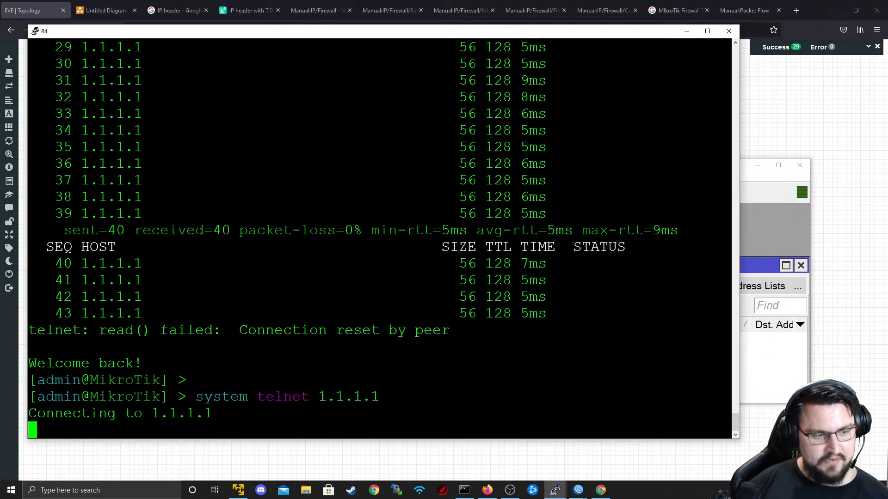
{"action": "key", "text": "alt+Tab"}
{"action": "key", "text": "alt+Tab"}
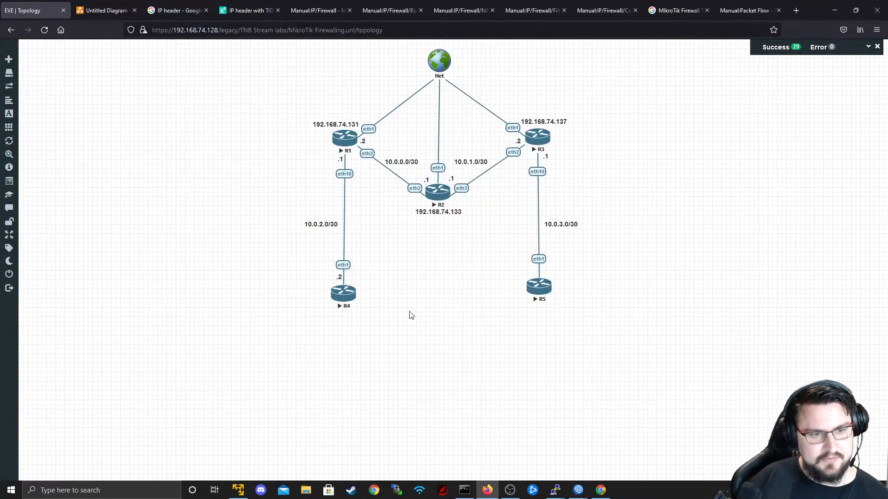
{"action": "key", "text": "alt+Tab"}
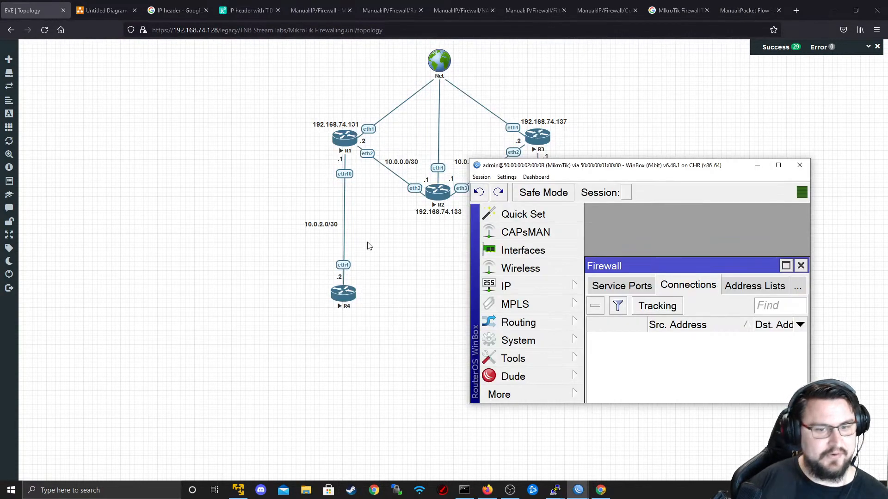
{"action": "key", "text": "alt+Tab"}
{"action": "key", "text": "alt+Tab"}
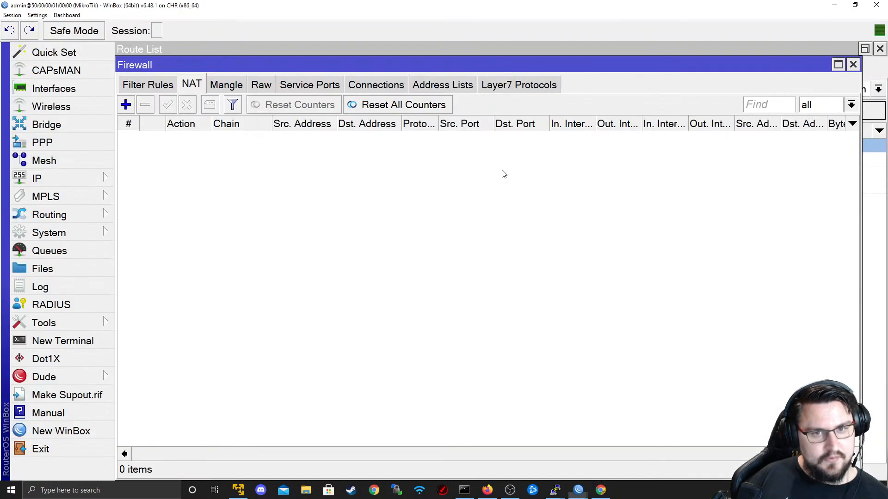
- Create a new srcnat NAT rule with out-interface ether1
{"action": "left_click", "coordinate": [155, 87]}
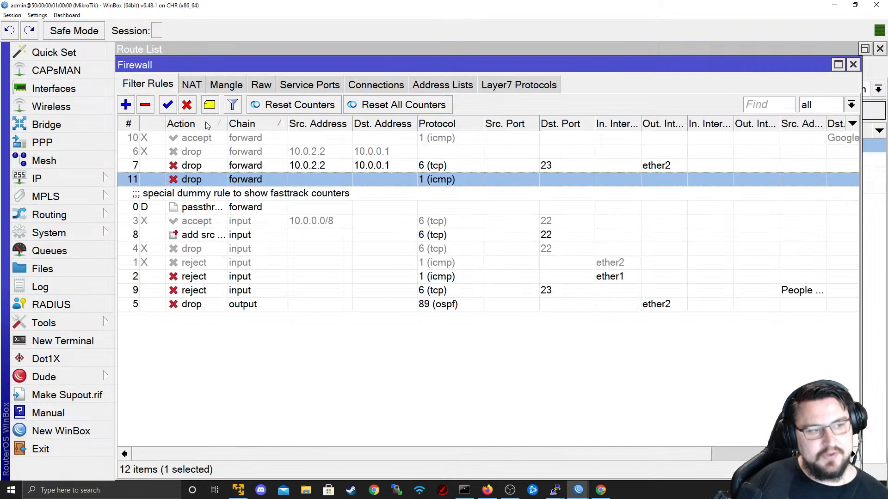
{"action": "left_click", "coordinate": [194, 87]}
{"action": "left_click", "coordinate": [128, 105]}
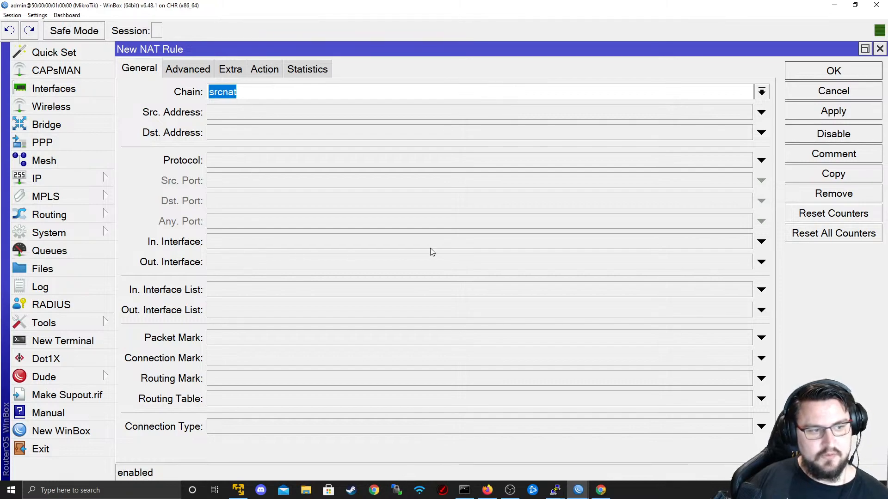
{"action": "left_click", "coordinate": [317, 259]}
{"action": "left_click", "coordinate": [317, 261]}
{"action": "left_click", "coordinate": [287, 325]}
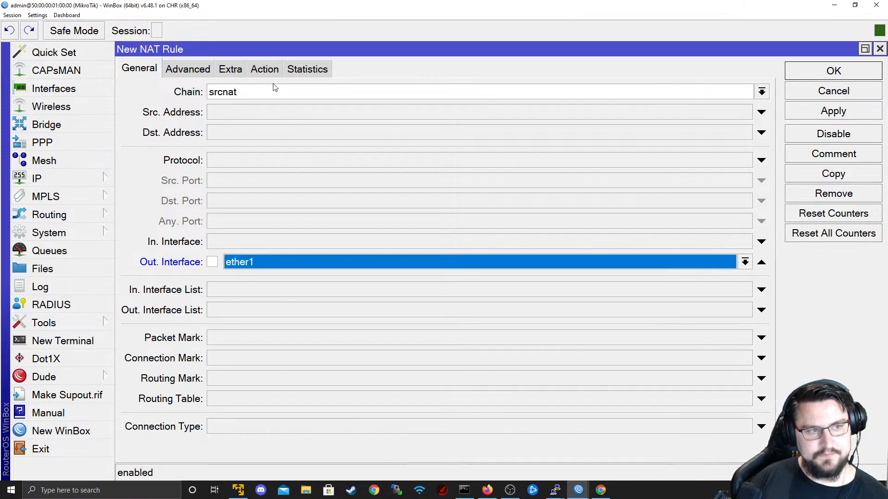
- Set the rule's action to masquerade, apply it, and save the rule
{"action": "left_click", "coordinate": [265, 69]}
{"action": "left_click", "coordinate": [302, 92]}
{"action": "left_click", "coordinate": [365, 179]}
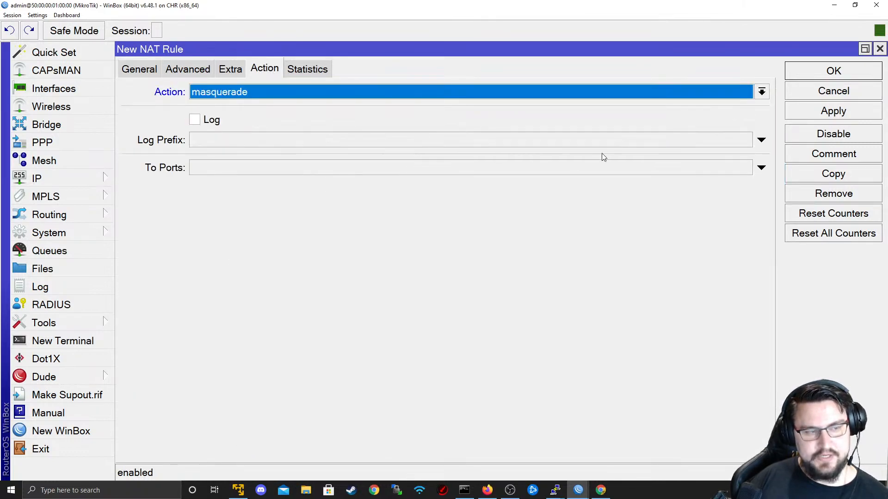
{"action": "left_click", "coordinate": [809, 111]}
{"action": "left_click", "coordinate": [141, 69]}
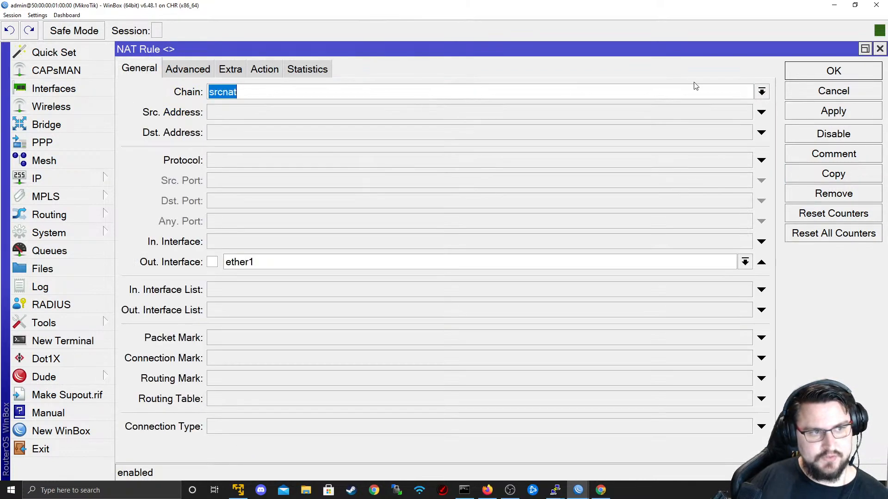
{"action": "left_click", "coordinate": [818, 73]}
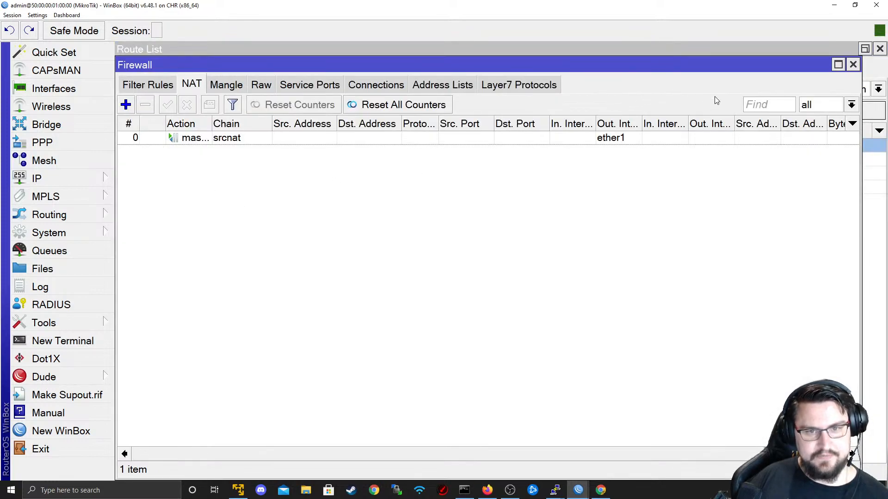
{"action": "left_click", "coordinate": [148, 84]}
{"action": "key", "text": "alt+Tab"}
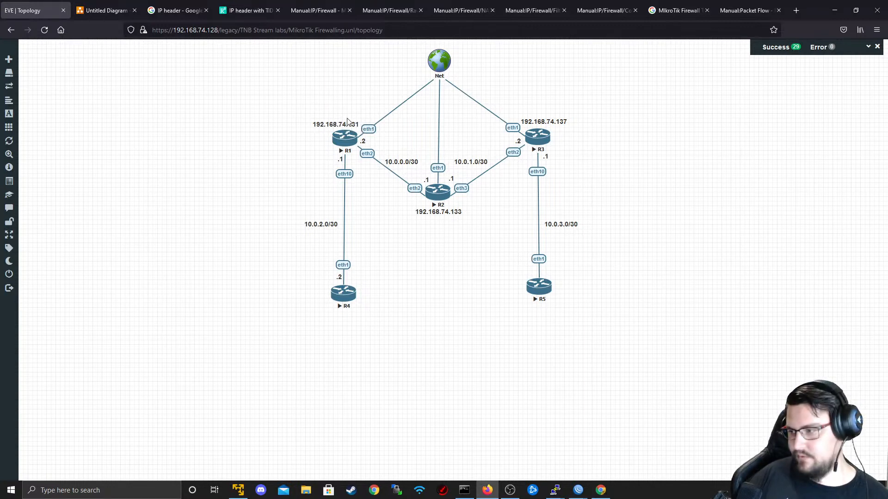
- Abort R4's hanging telnet and start a ping to 1.1.1.1
{"action": "key", "text": "alt+Tab"}
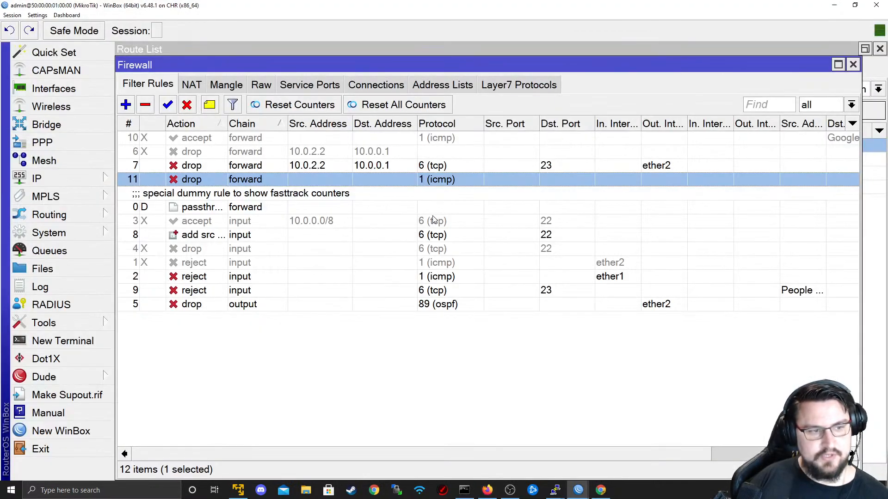
{"action": "key", "text": "alt+Tab"}
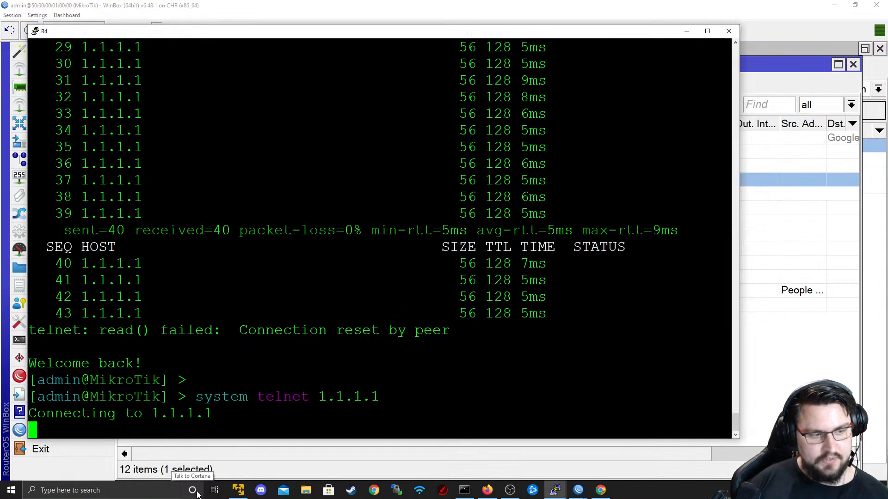
{"action": "key", "text": "ctrl+c"}
{"action": "key", "text": "Up"}
{"action": "key", "text": "Up"}
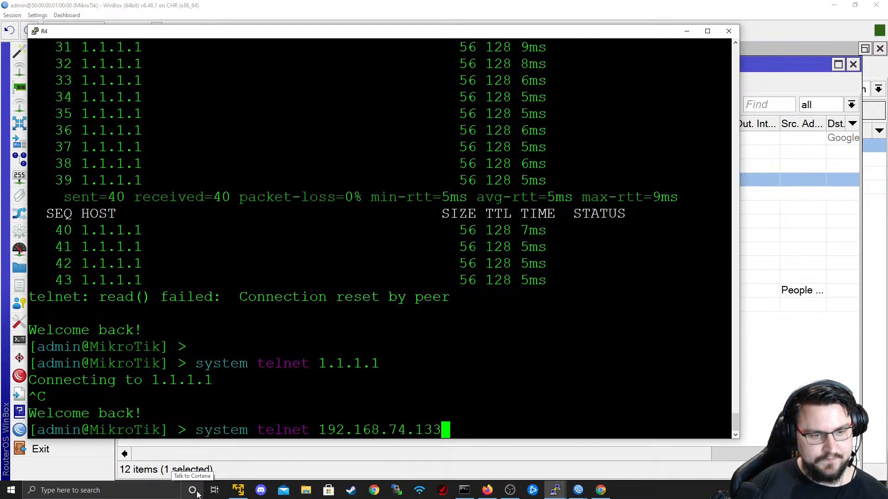
{"action": "key", "text": "Up"}
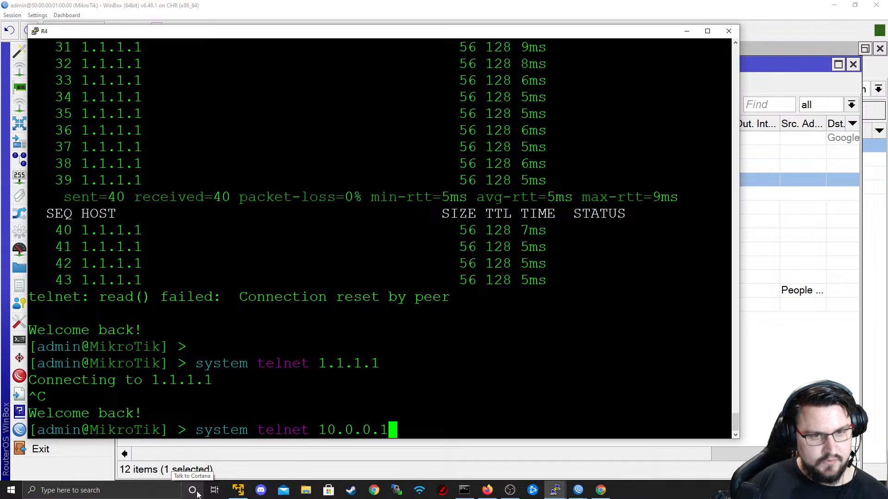
{"action": "key", "text": "Up"}
{"action": "key", "text": "Up"}
{"action": "key", "text": "Down"}
{"action": "key", "text": "Down"}
{"action": "key", "text": "Down"}
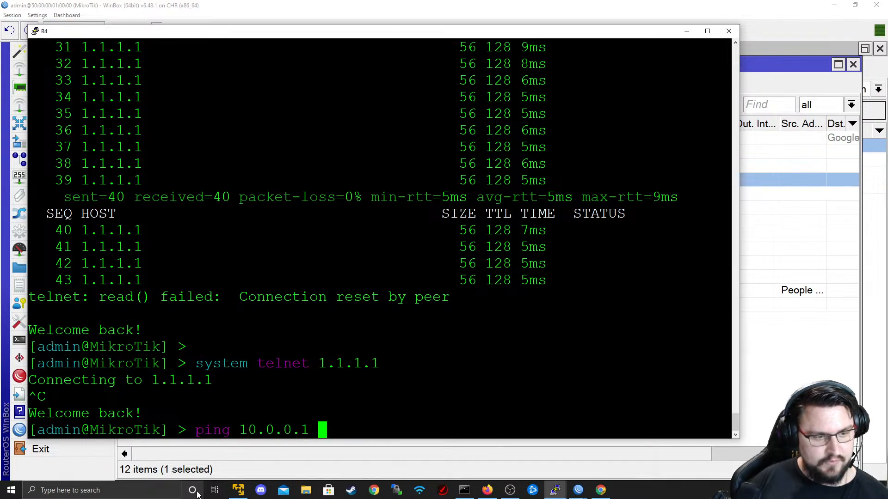
{"action": "type", "text": "ping 1.1."}
{"action": "key", "text": "BackSpace"}
{"action": "key", "text": "BackSpace"}
{"action": "key", "text": "BackSpace"}
{"action": "type", "text": ".1.1.1"}
{"action": "key", "text": "Return"}
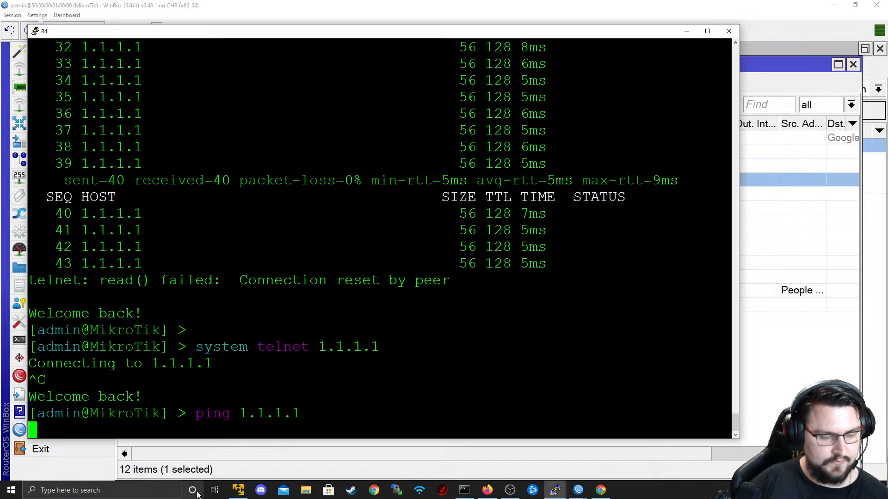
- Enable filter rule 10, the forward ICMP accept rule
{"action": "key", "text": "alt+Tab"}
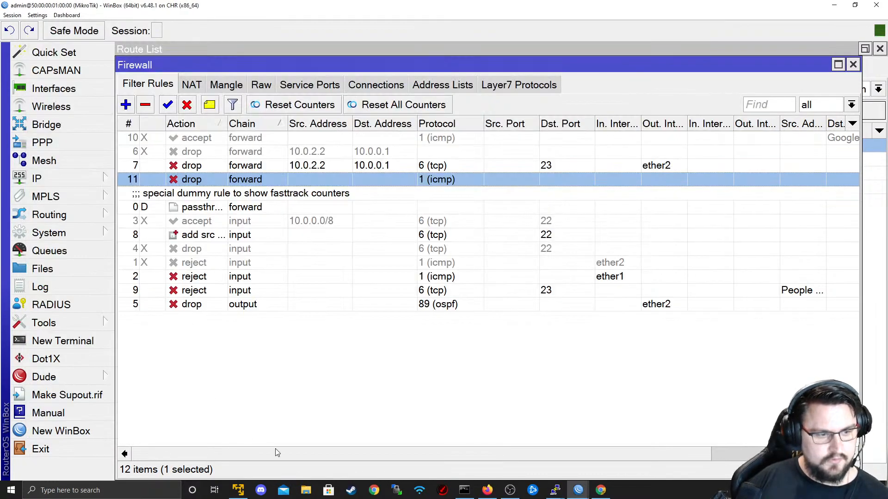
{"action": "key", "text": "alt+Tab"}
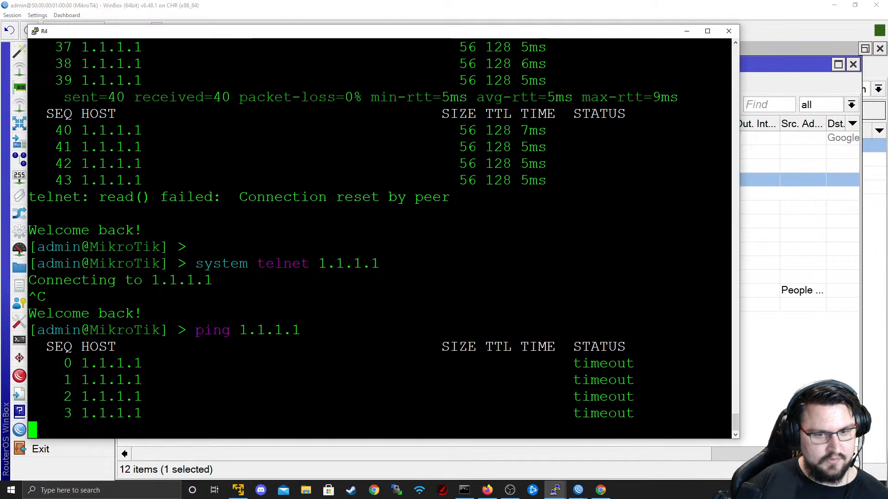
{"action": "key", "text": "alt+Tab"}
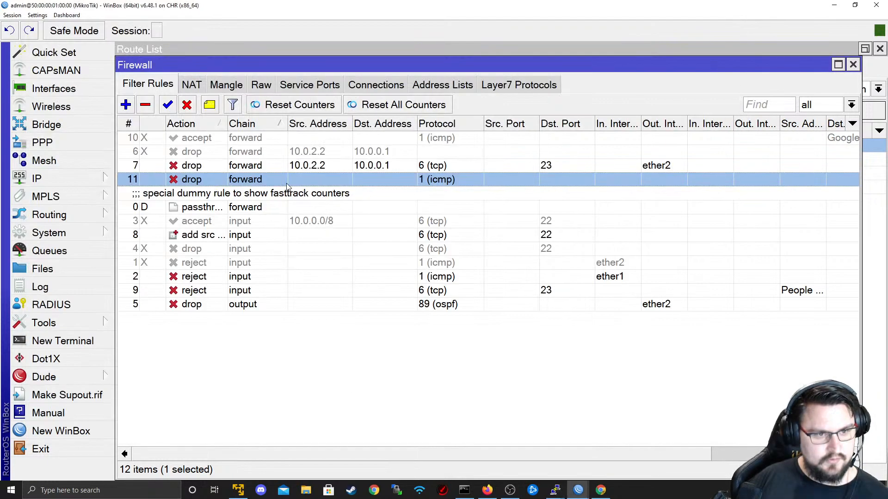
{"action": "left_click", "coordinate": [296, 142]}
{"action": "left_click", "coordinate": [291, 150]}
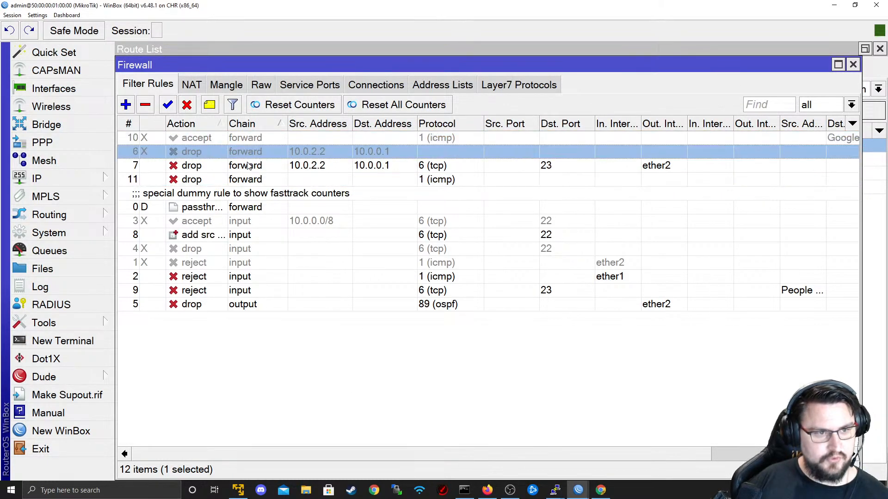
{"action": "left_click", "coordinate": [208, 137]}
{"action": "left_click", "coordinate": [167, 105]}
- Stop the 1.1.1.1 ping on R4 and run ping 8.8.8.8, which times out
{"action": "key", "text": "alt+Tab"}
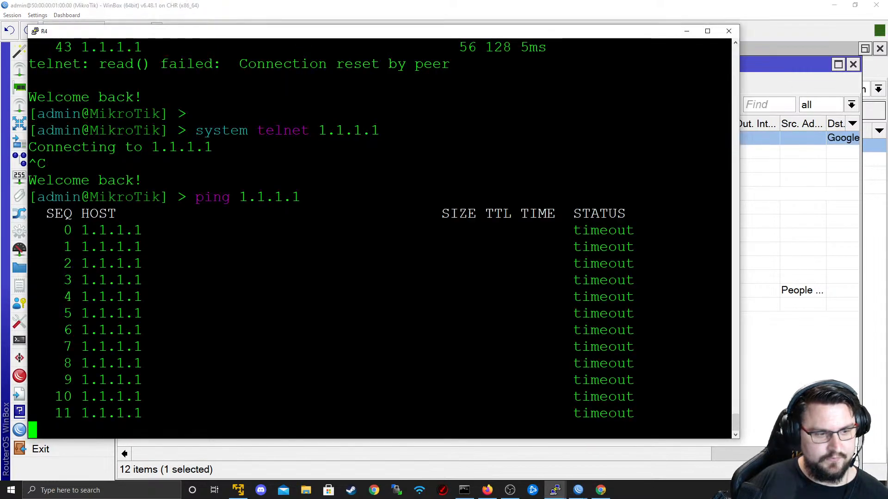
{"action": "key", "text": "ctrl+c"}
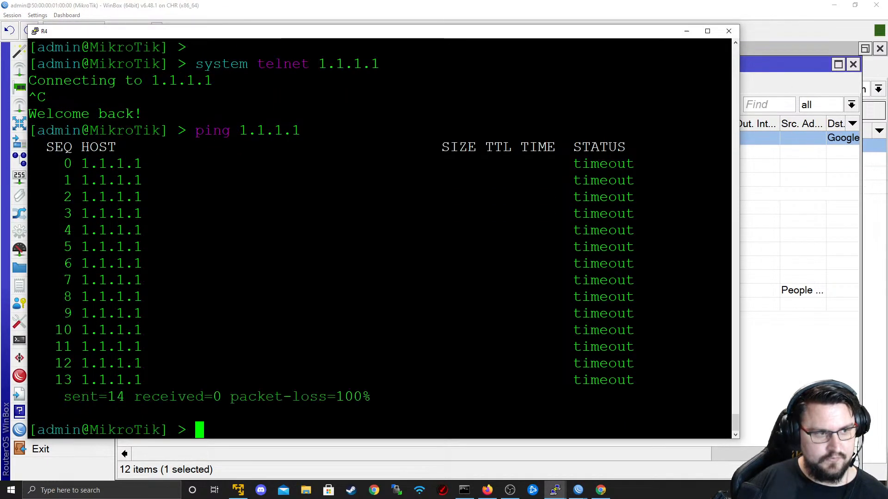
{"action": "key", "text": "alt+Tab"}
{"action": "key", "text": "alt+Tab"}
{"action": "type", "text": "ping 8.8.8.8"}
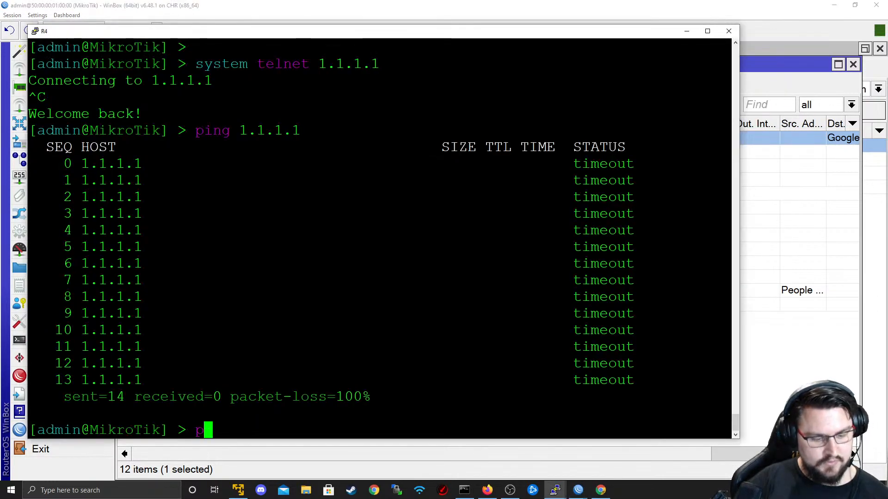
{"action": "key", "text": "Return"}
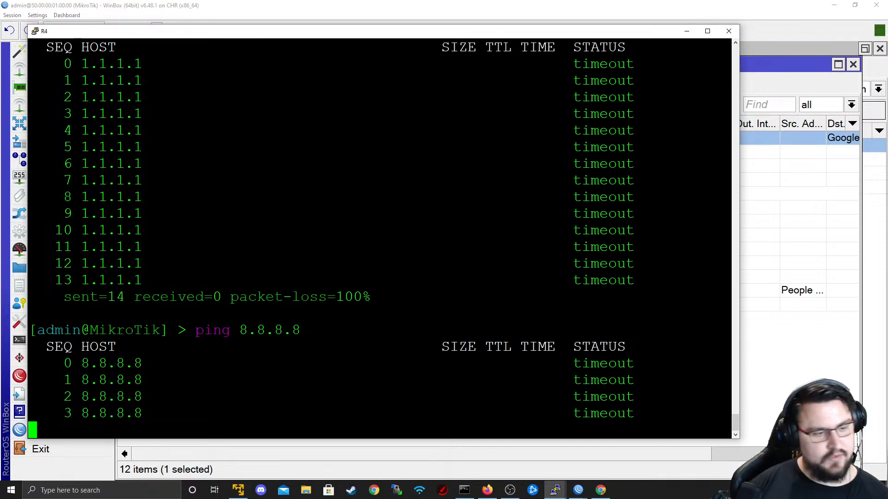
{"action": "key", "text": "alt+Tab"}
- Review the srcnat masquerade rule's General and Action settings, then apply and close it
{"action": "left_click", "coordinate": [188, 85]}
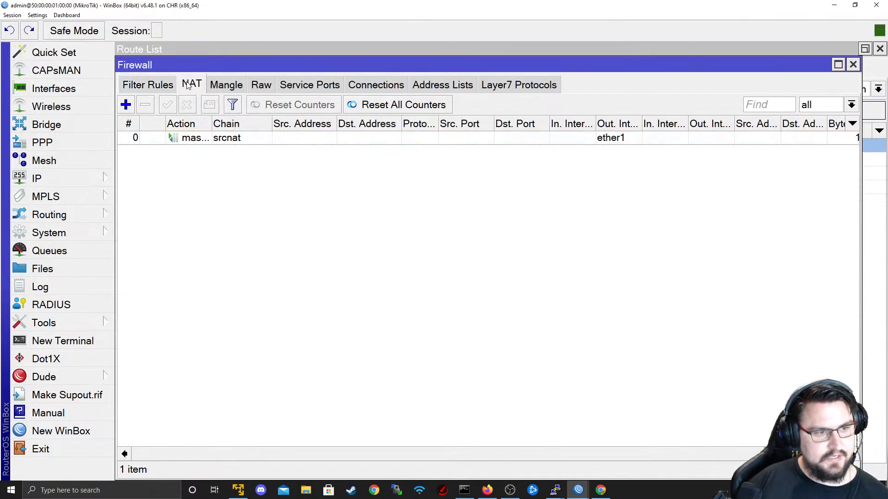
{"action": "double_click", "coordinate": [188, 138]}
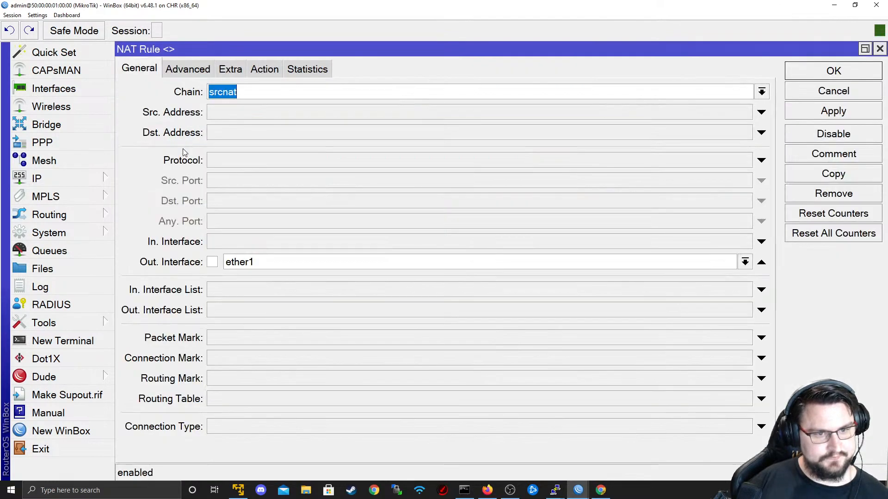
{"action": "left_click", "coordinate": [249, 70]}
{"action": "left_click", "coordinate": [139, 68]}
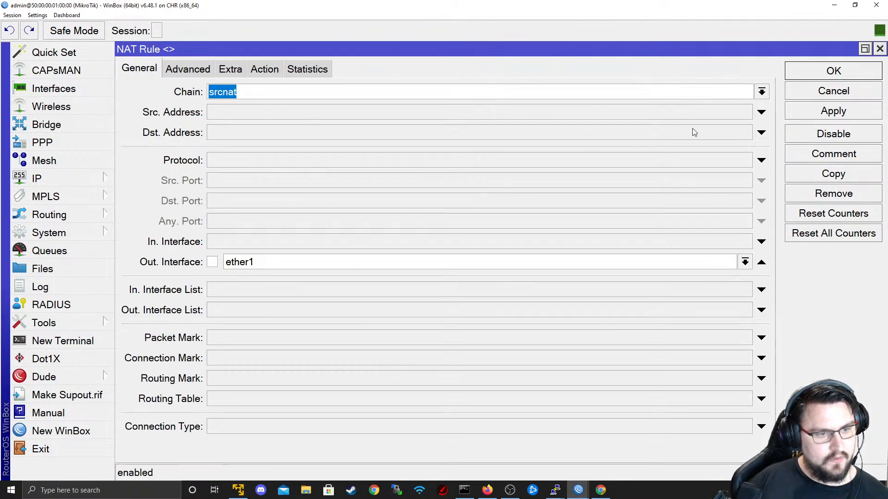
{"action": "left_click", "coordinate": [810, 111]}
{"action": "left_click", "coordinate": [823, 71]}
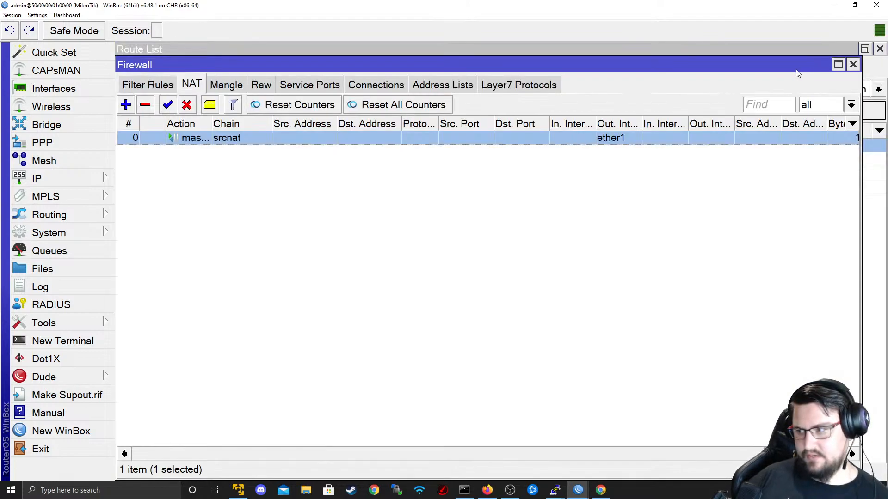
- Show the firewall's tracked connections and select the ICMP connection to 8.8.8.8
{"action": "left_click", "coordinate": [159, 83]}
{"action": "left_click", "coordinate": [369, 87]}
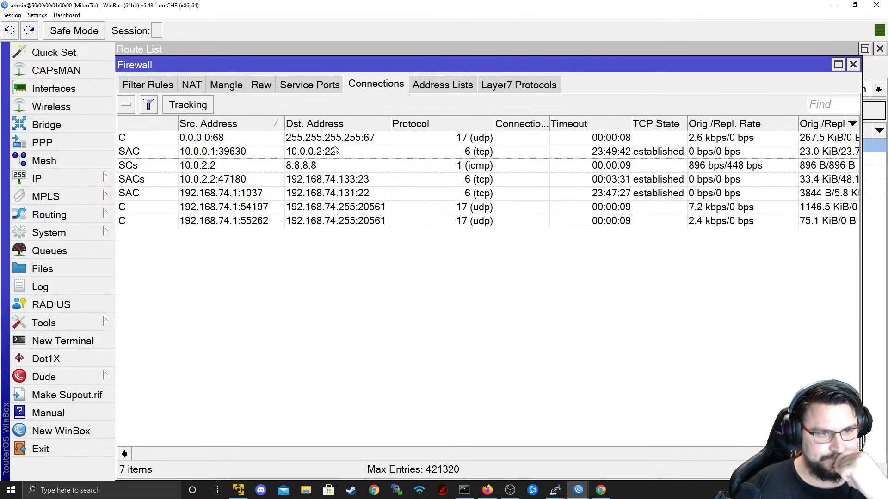
{"action": "left_click", "coordinate": [274, 165]}
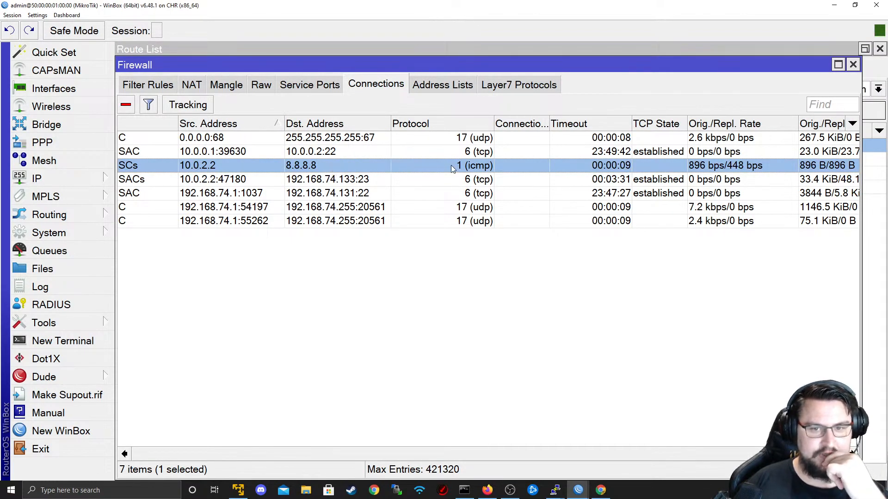
- On R4, rerun ping 8.8.8.8, then ping 1.1.1.1
{"action": "key", "text": "alt+Tab"}
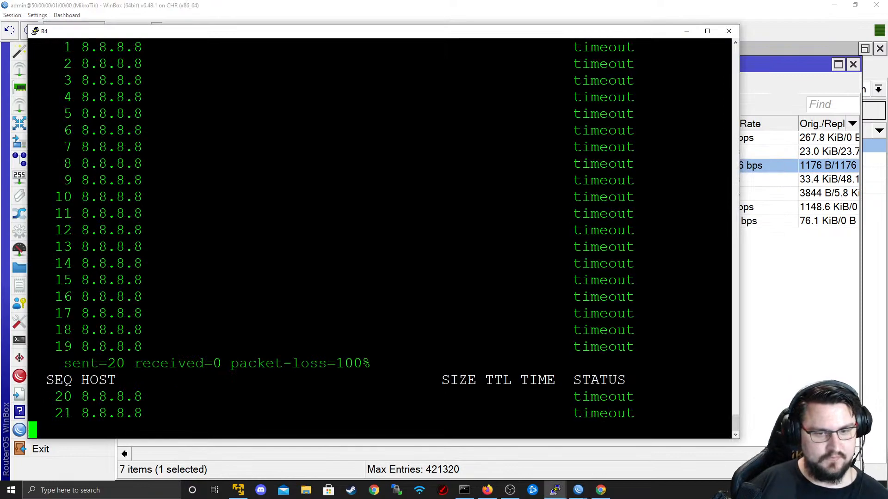
{"action": "key", "text": "ctrl+c"}
{"action": "key", "text": "Up"}
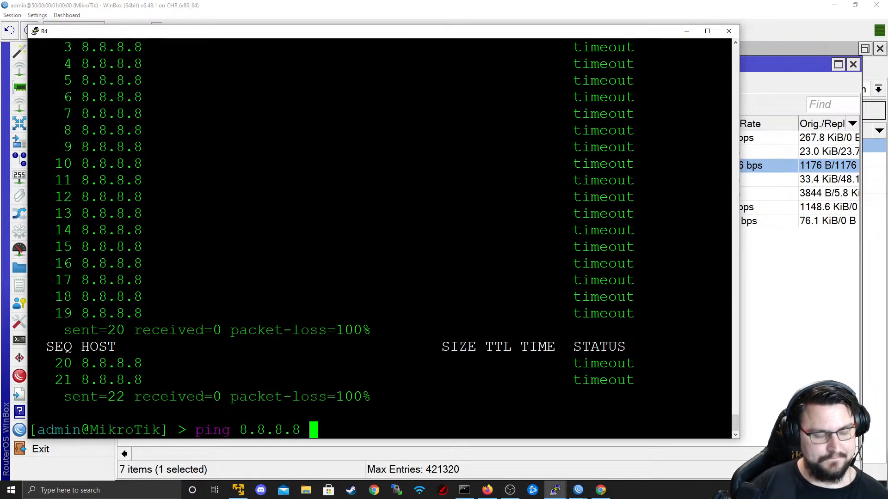
{"action": "key", "text": "Return"}
{"action": "key", "text": "ctrl+c"}
{"action": "key", "text": "Up"}
{"action": "key", "text": "BackSpace"}
{"action": "key", "text": "BackSpace"}
{"action": "key", "text": "BackSpace"}
{"action": "key", "text": "BackSpace"}
{"action": "key", "text": "BackSpace"}
{"action": "key", "text": "BackSpace"}
{"action": "key", "text": "BackSpace"}
{"action": "type", "text": "1.1.1.1"}
{"action": "key", "text": "Return"}
- Inspect the 10.0.2.2 connection to port 23, then open the Interface List
{"action": "key", "text": "alt+Tab"}
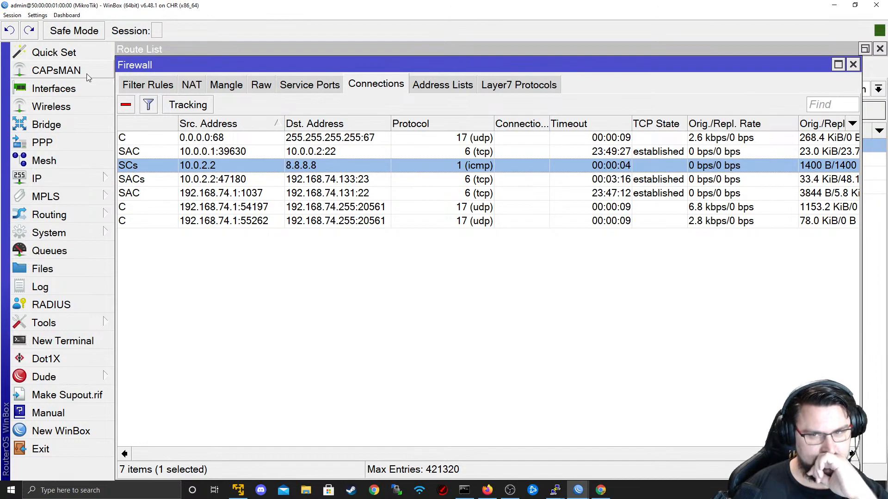
{"action": "left_click", "coordinate": [252, 183]}
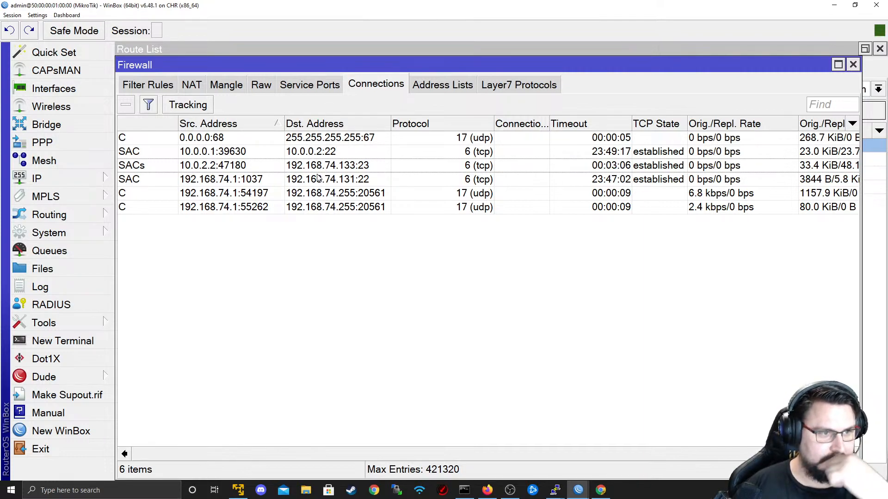
{"action": "left_click", "coordinate": [51, 88]}
- Clear the interface name filter, open ether10 and start Torch on it
{"action": "left_click_drag", "start_coordinate": [342, 201], "coordinate": [286, 201]}
{"action": "key", "text": "BackSpace"}
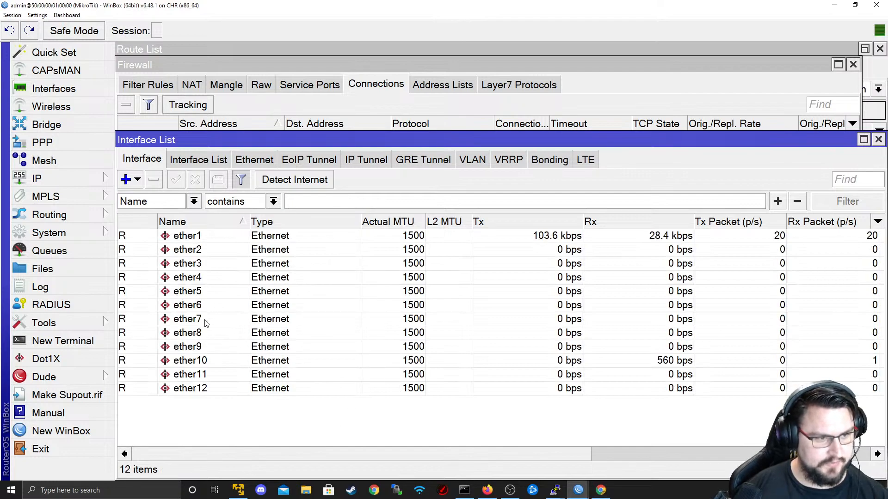
{"action": "double_click", "coordinate": [207, 361]}
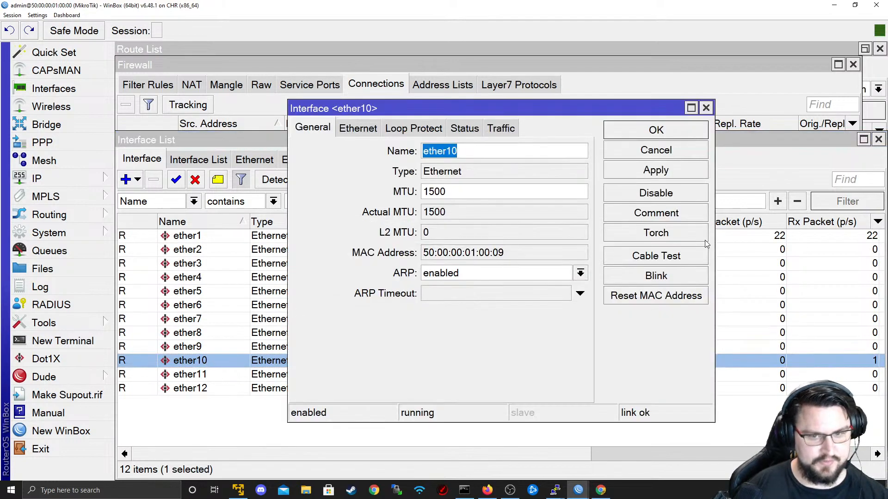
{"action": "left_click", "coordinate": [654, 235]}
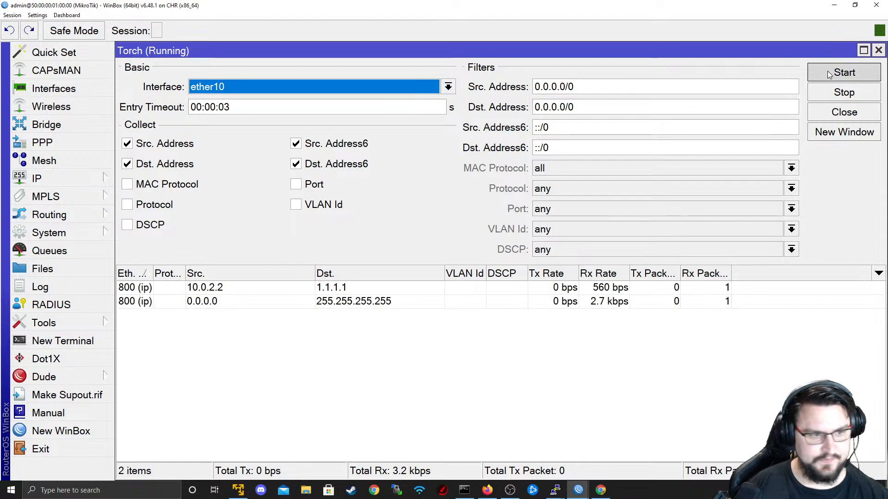
- Rerun Torch on ether10 collecting Port, VLAN Id and Protocol without IPv6 addresses, widening the columns
{"action": "left_click", "coordinate": [200, 287]}
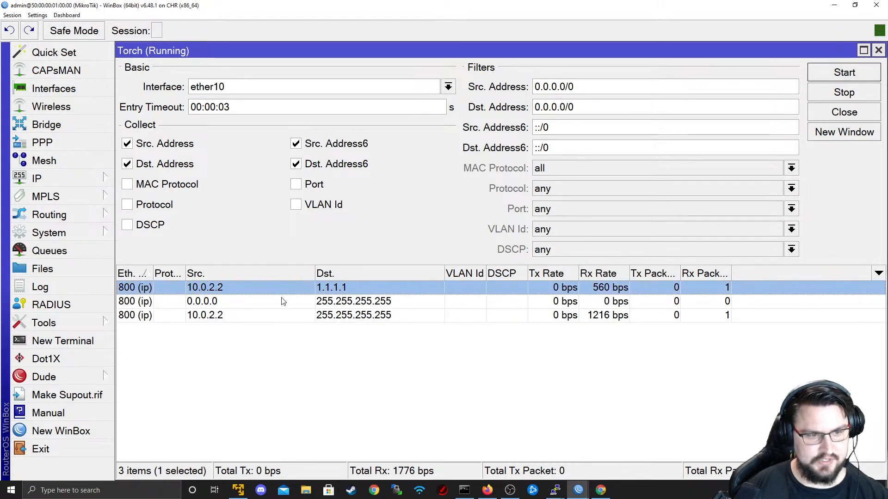
{"action": "left_click", "coordinate": [307, 185]}
{"action": "left_click", "coordinate": [305, 206]}
{"action": "left_click", "coordinate": [296, 164]}
{"action": "left_click", "coordinate": [296, 144]}
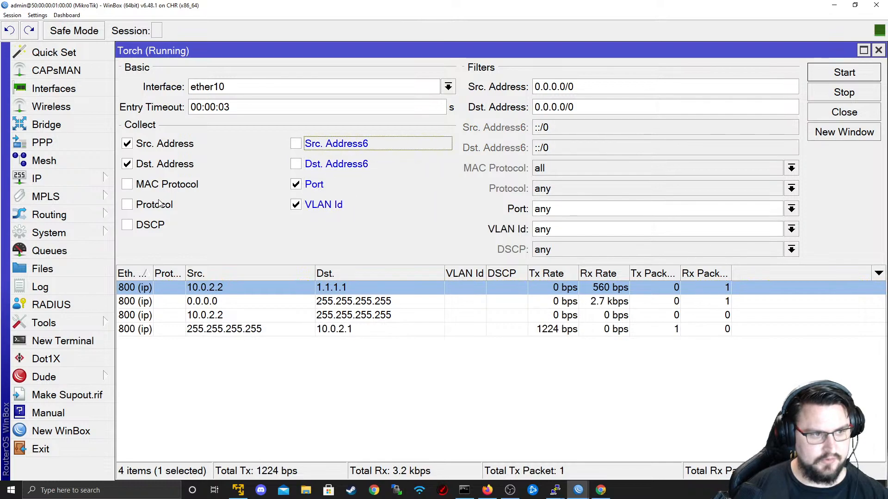
{"action": "left_click", "coordinate": [127, 205]}
{"action": "left_click", "coordinate": [837, 72]}
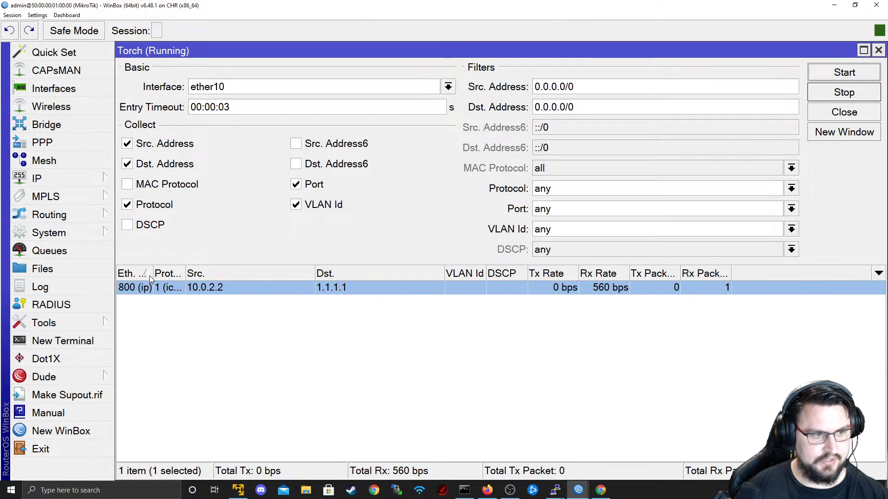
{"action": "left_click_drag", "start_coordinate": [152, 274], "coordinate": [181, 273]}
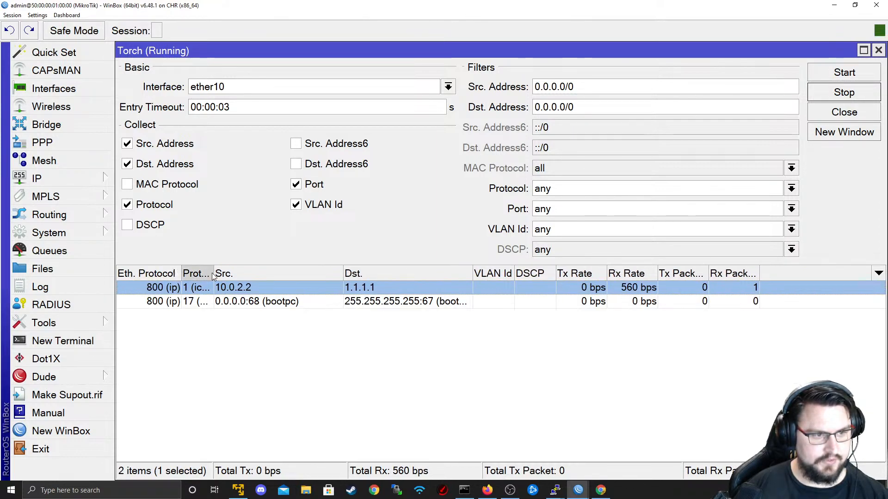
{"action": "left_click_drag", "start_coordinate": [213, 273], "coordinate": [291, 273]}
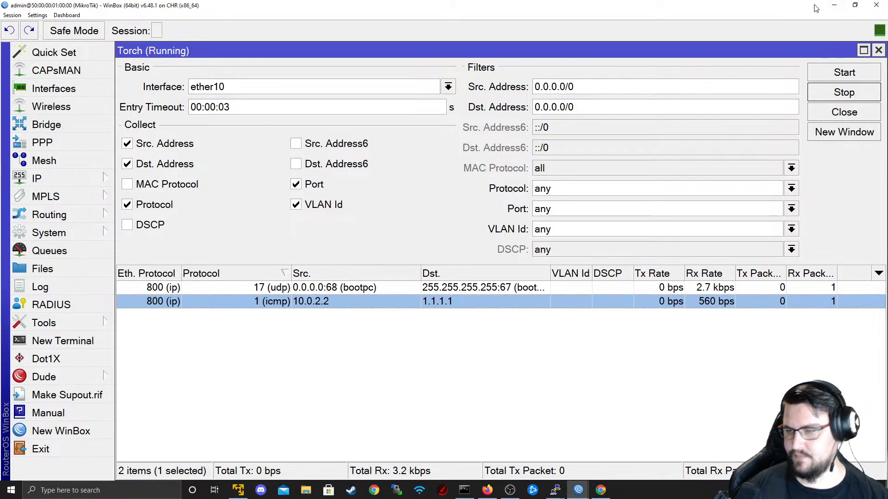
- Stop R4's running ping and close Torch and the Interface <ether10> dialog
{"action": "left_click", "coordinate": [835, 7]}
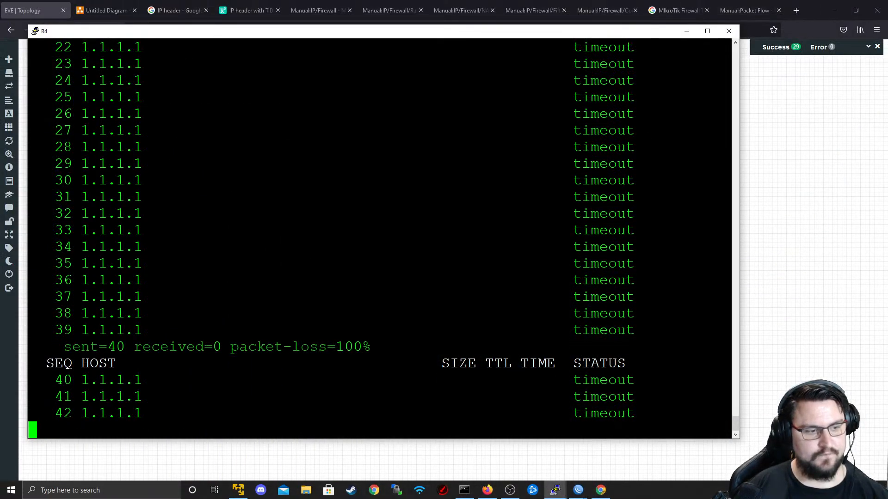
{"action": "key", "text": "ctrl+c"}
{"action": "key", "text": "alt+Tab"}
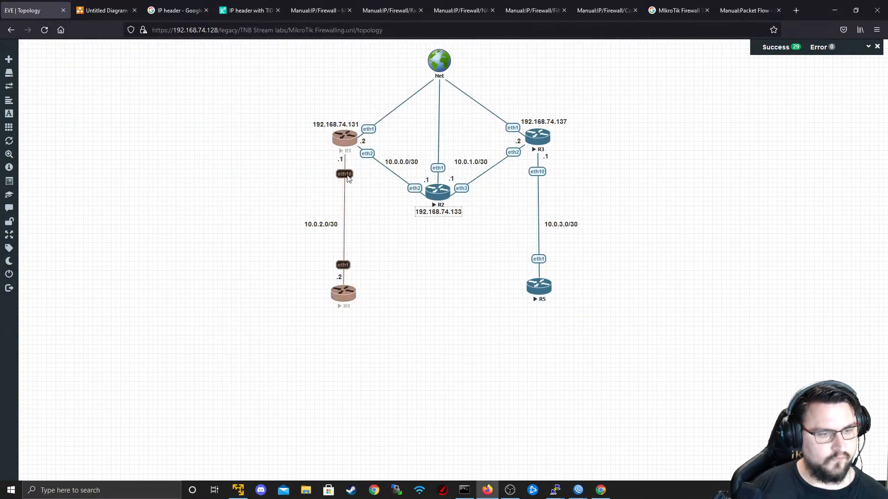
{"action": "key", "text": "alt+Tab"}
{"action": "key", "text": "alt+Tab"}
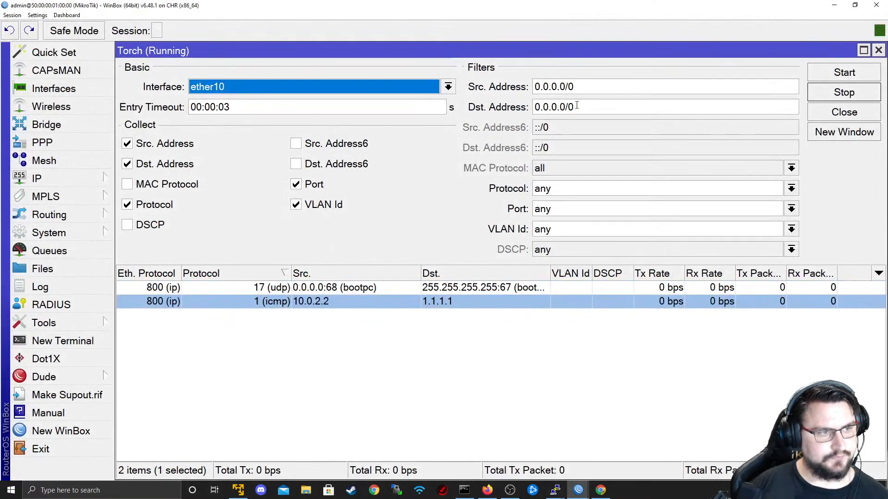
{"action": "left_click", "coordinate": [879, 50]}
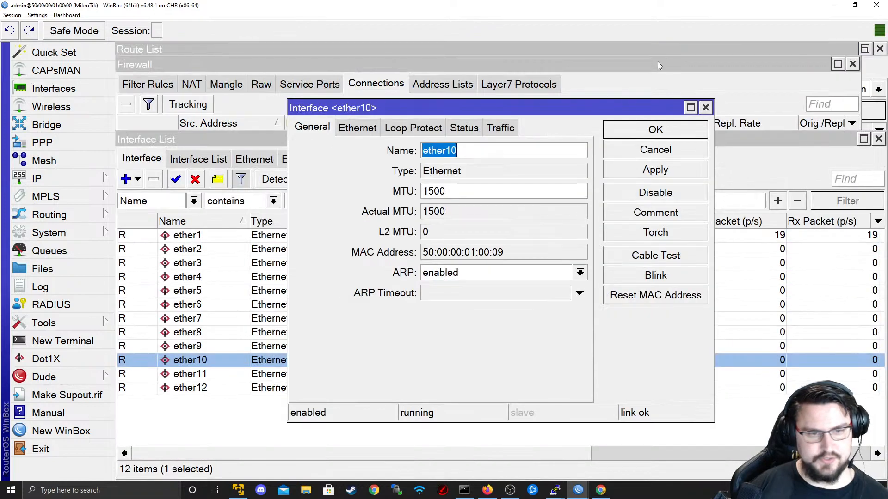
{"action": "left_click", "coordinate": [656, 149]}
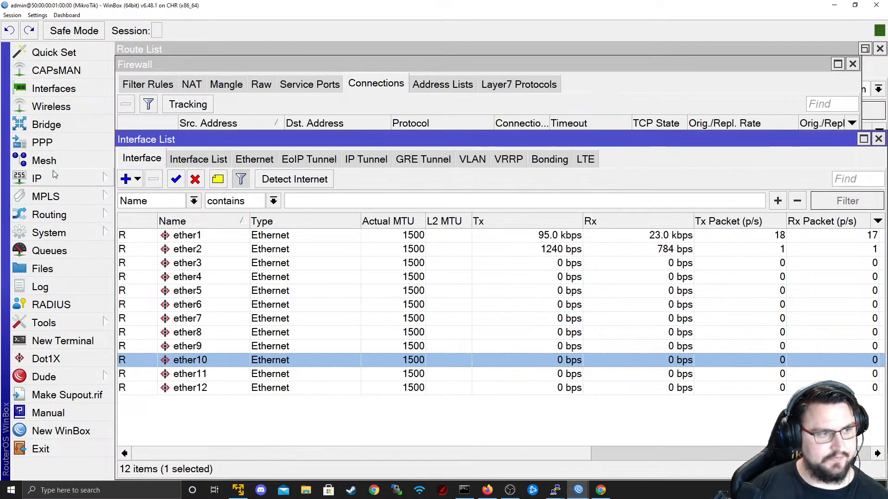
- Go to R1's firewall NAT rules and remove the masquerade rule
{"action": "left_click", "coordinate": [75, 182]}
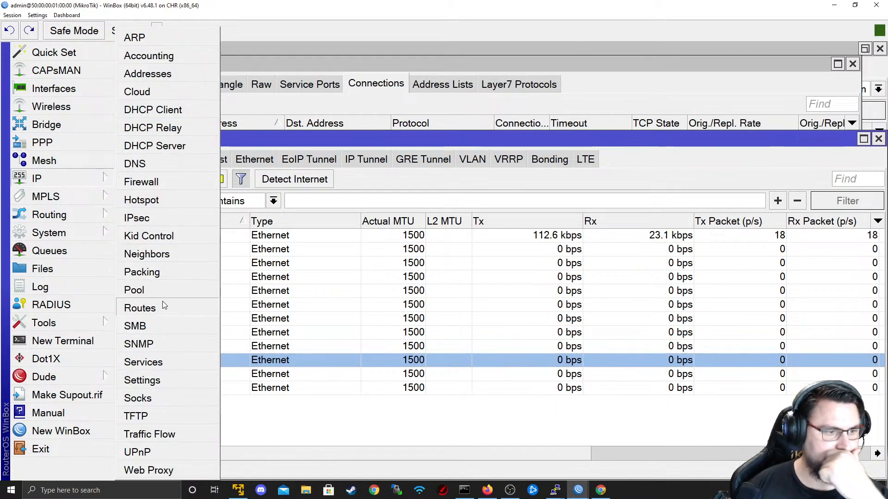
{"action": "left_click", "coordinate": [148, 308]}
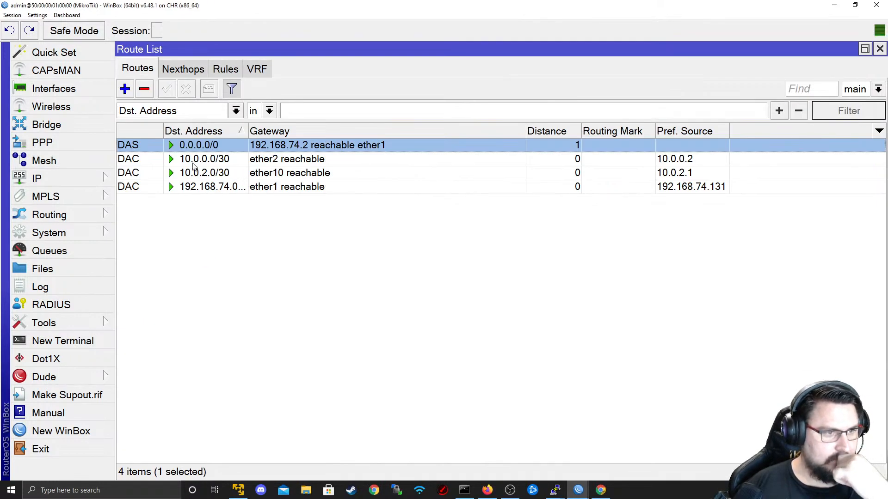
{"action": "left_click", "coordinate": [95, 180]}
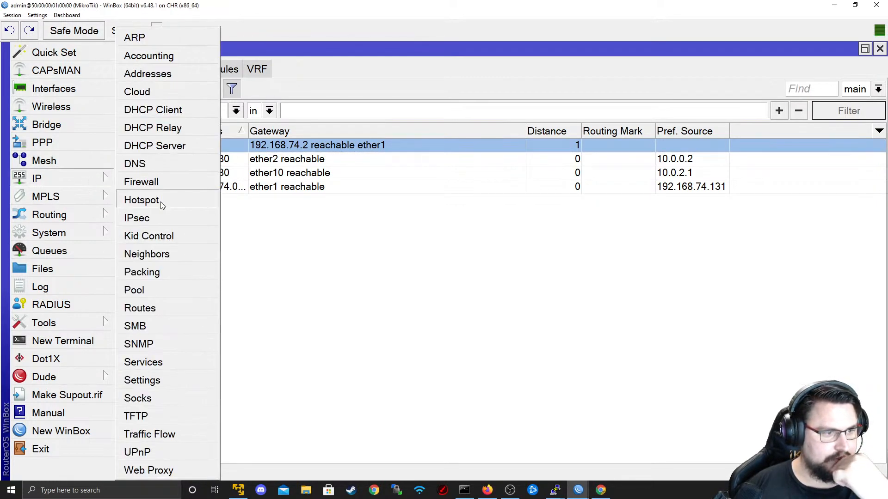
{"action": "left_click", "coordinate": [162, 185]}
{"action": "left_click", "coordinate": [196, 88]}
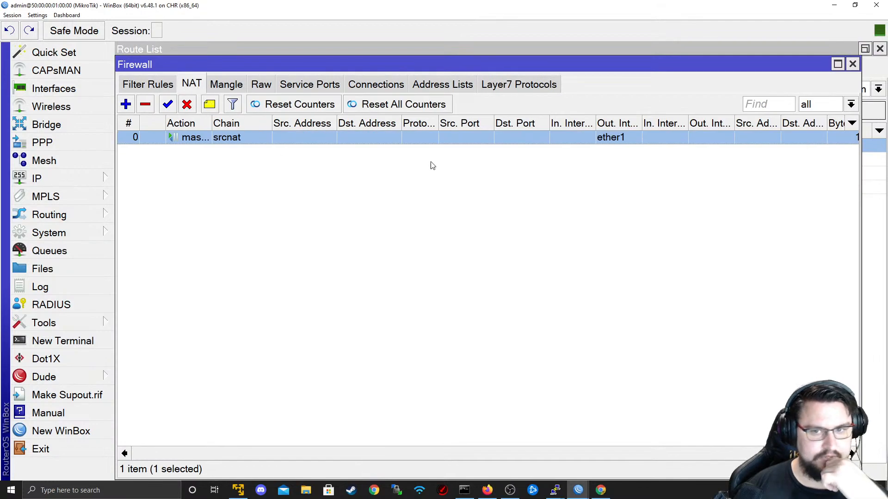
{"action": "scroll", "coordinate": [615, 440], "scroll_direction": "right", "scroll_amount": 3}
{"action": "scroll", "coordinate": [555, 428], "scroll_direction": "left", "scroll_amount": 3}
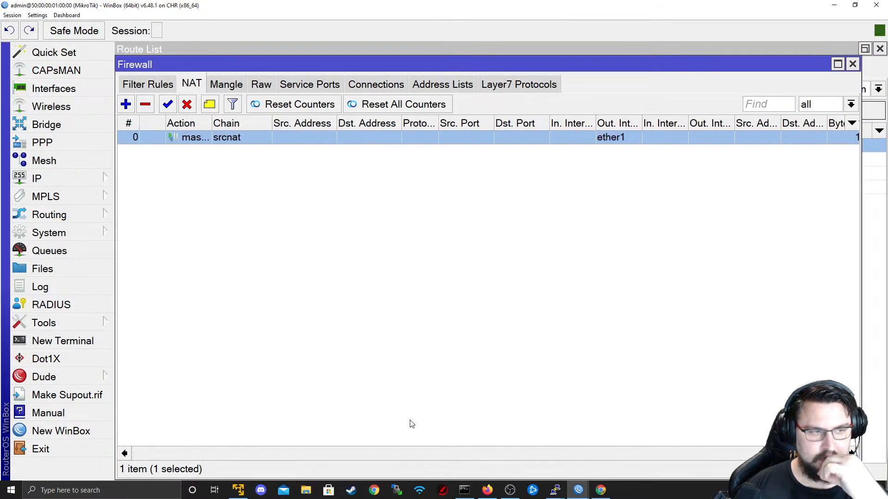
{"action": "left_click", "coordinate": [145, 105]}
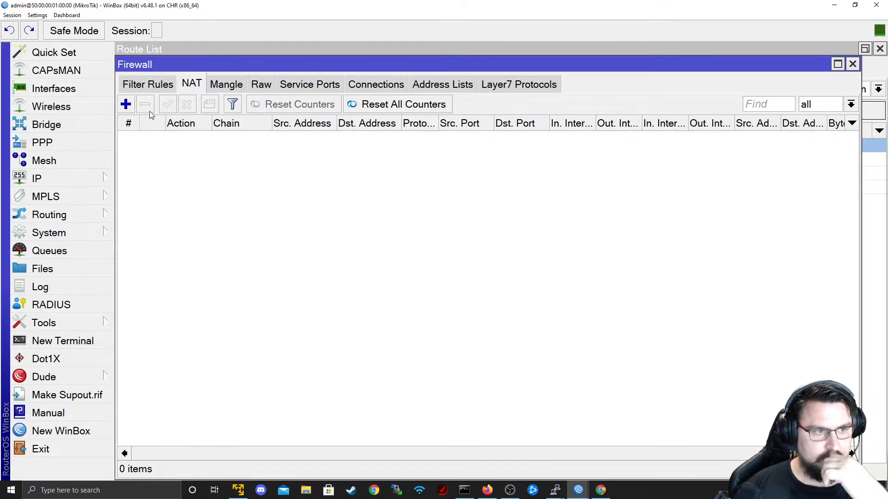
- Add a NAT rule with Out. Interface ether1, action src-nat, To Addresses 192.168.74.131
{"action": "left_click", "coordinate": [125, 105]}
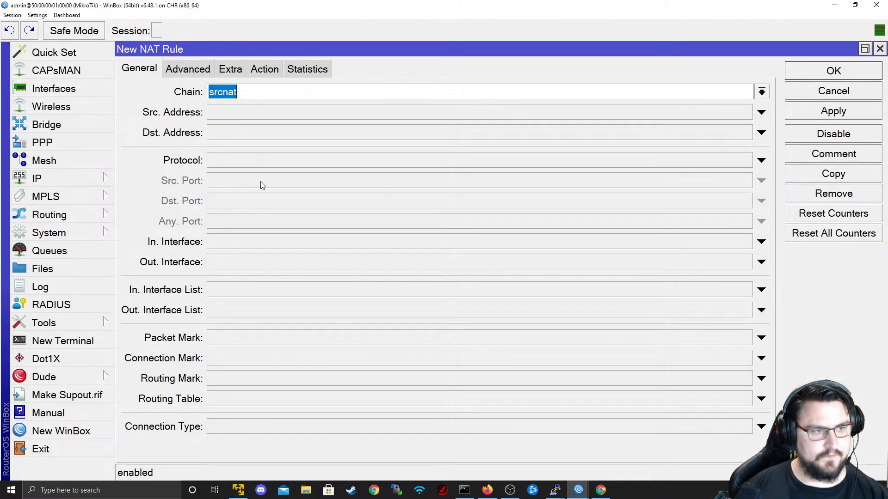
{"action": "left_click", "coordinate": [254, 262]}
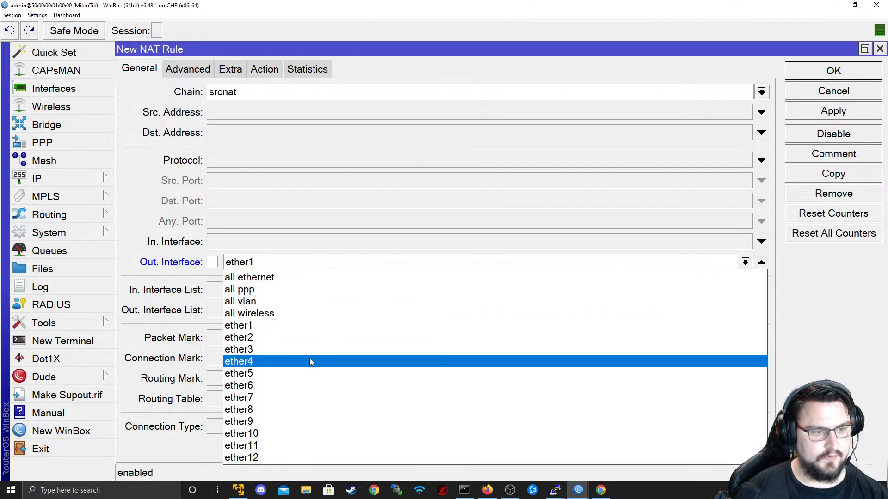
{"action": "left_click", "coordinate": [272, 325]}
{"action": "left_click", "coordinate": [264, 70]}
{"action": "left_click", "coordinate": [259, 92]}
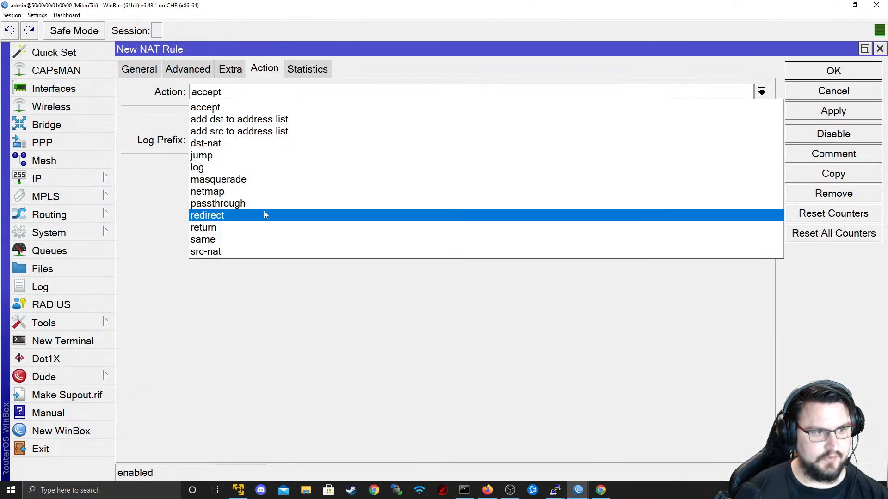
{"action": "left_click", "coordinate": [273, 251]}
{"action": "left_click", "coordinate": [274, 144]}
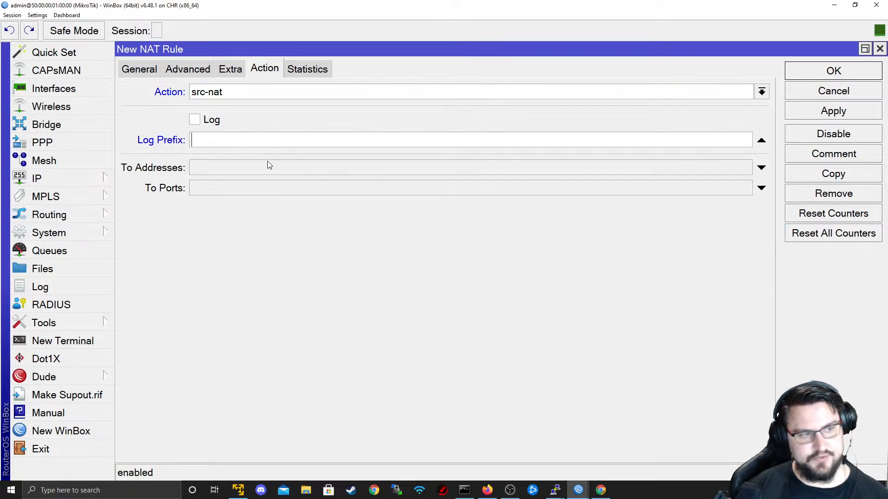
{"action": "left_click", "coordinate": [765, 139]}
{"action": "left_click", "coordinate": [421, 169]}
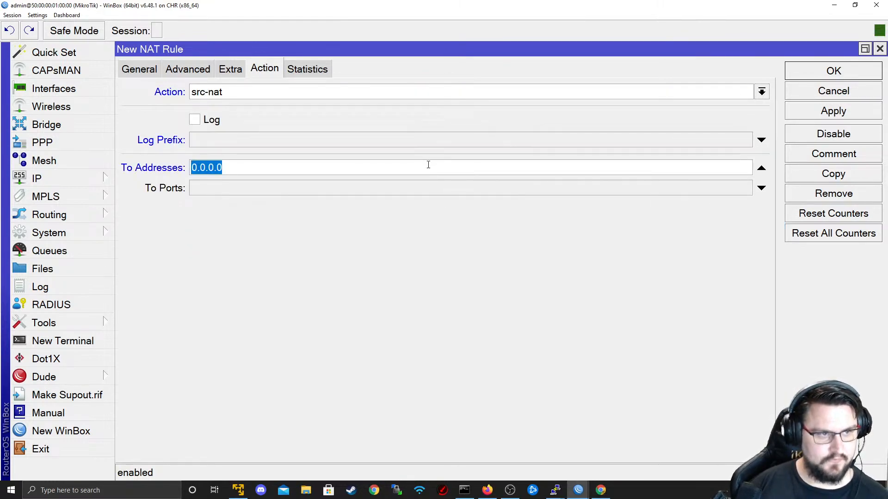
{"action": "type", "text": "192.168.74."}
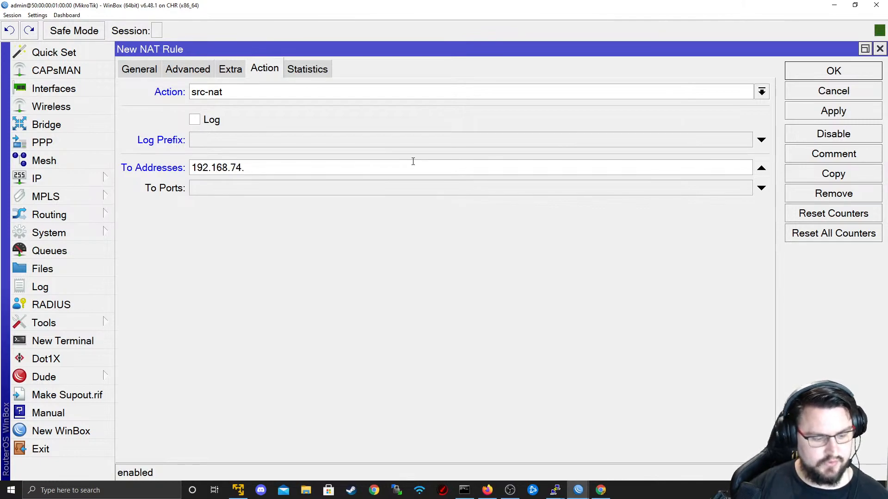
{"action": "type", "text": "131"}
{"action": "left_click", "coordinate": [837, 115]}
{"action": "left_click", "coordinate": [834, 70]}
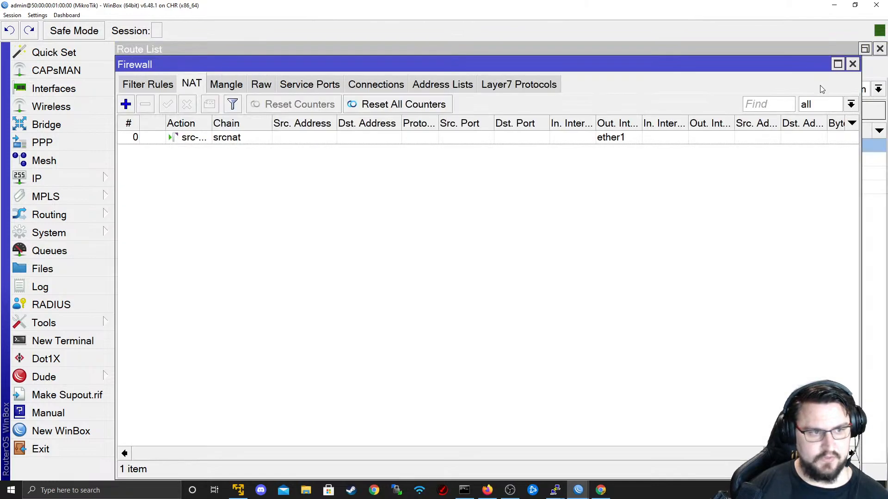
- Rerun the ping to 1.1.1.1 on R4
{"action": "key", "text": "alt+Tab"}
{"action": "key", "text": "alt+Tab"}
{"action": "key", "text": "alt+Tab"}
{"action": "key", "text": "Up"}
{"action": "key", "text": "Return"}
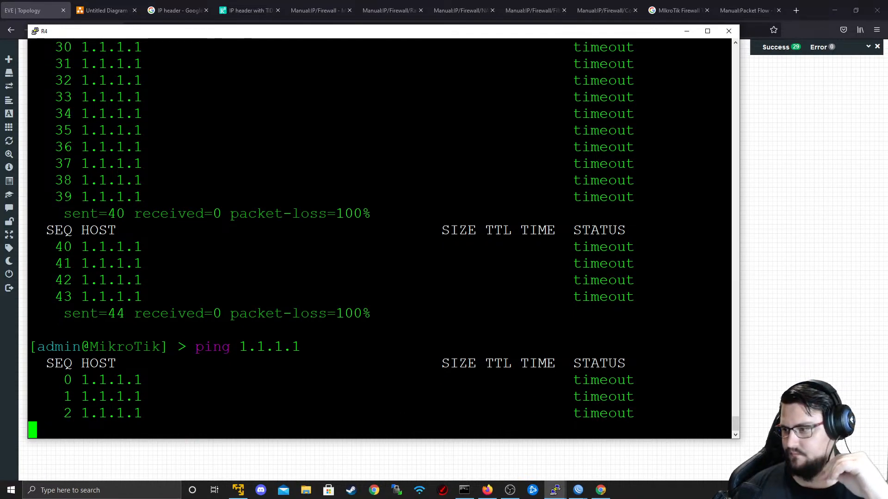
- Stop R4's ping and delete the src-nat rule from the NAT list
{"action": "key", "text": "ctrl+c"}
{"action": "key", "text": "alt+Tab"}
{"action": "key", "text": "alt+Tab"}
{"action": "key", "text": "alt+Tab"}
{"action": "key", "text": "Tab"}
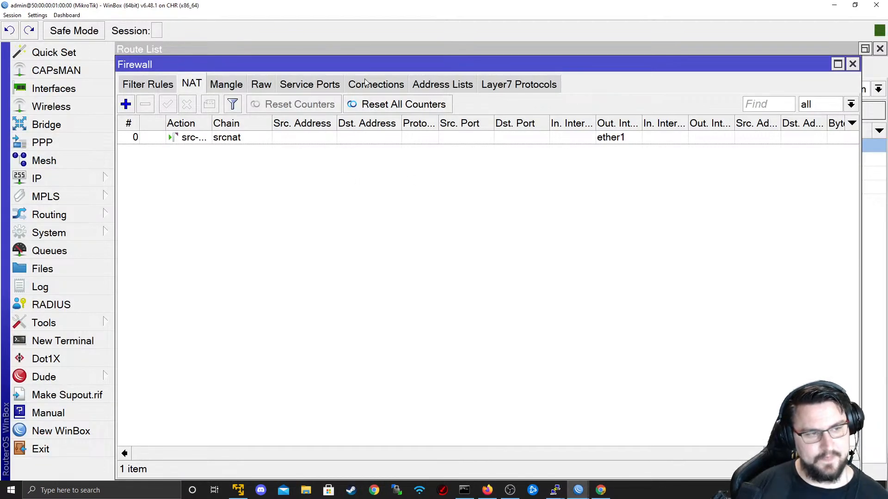
{"action": "left_click", "coordinate": [247, 143]}
{"action": "left_click", "coordinate": [147, 105]}
- Add a new NAT rule out ether1 with action masquerade and save it
{"action": "left_click", "coordinate": [126, 104]}
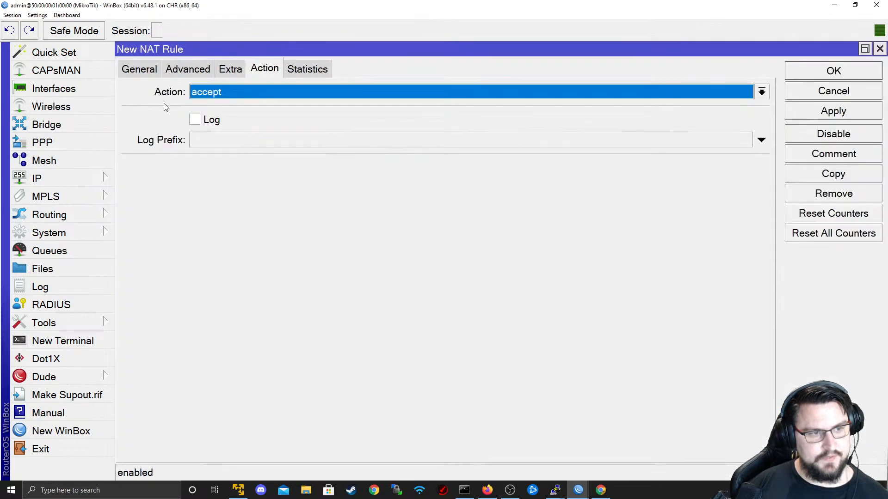
{"action": "left_click", "coordinate": [153, 68]}
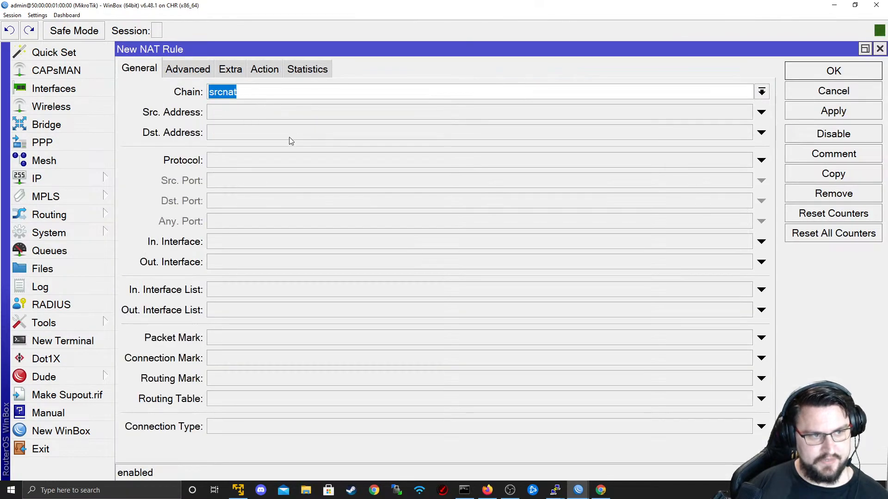
{"action": "left_click", "coordinate": [272, 261]}
{"action": "left_click", "coordinate": [273, 261]}
{"action": "left_click", "coordinate": [289, 265]}
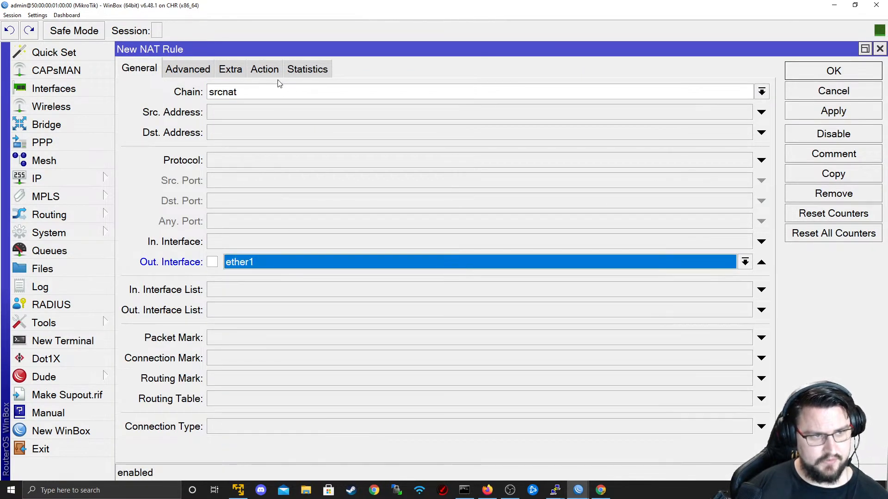
{"action": "left_click", "coordinate": [270, 69]}
{"action": "left_click", "coordinate": [253, 92]}
{"action": "left_click", "coordinate": [307, 178]}
{"action": "left_click", "coordinate": [795, 111]}
{"action": "left_click", "coordinate": [834, 70]}
{"action": "left_click", "coordinate": [851, 64]}
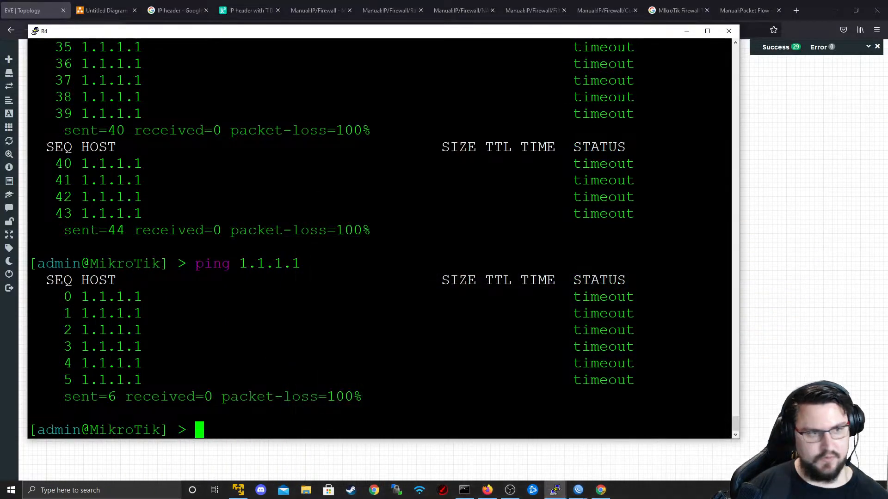
- Retest from R4 with pings to 1.1.1.1 and 8.8.8.8, then return to EVE-NG
{"action": "left_click", "coordinate": [767, 365]}
{"action": "key", "text": "alt+Tab"}
{"action": "key", "text": "Up"}
{"action": "key", "text": "Return"}
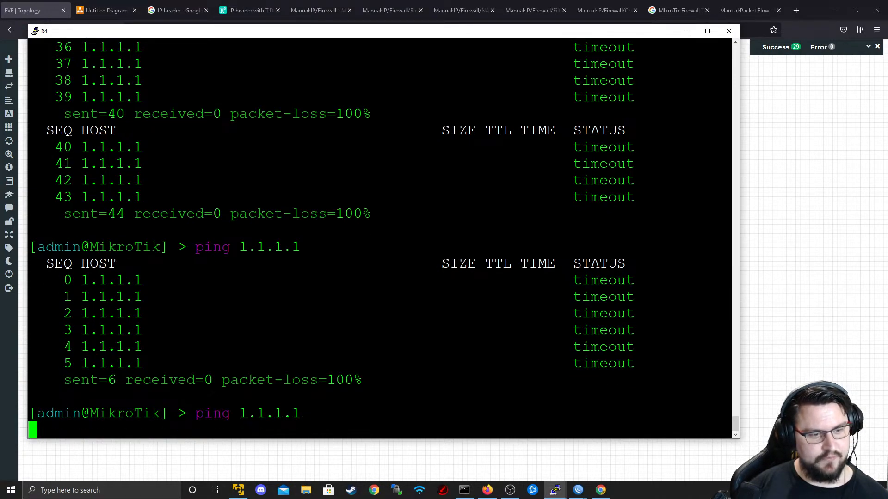
{"action": "key", "text": "ctrl+c"}
{"action": "key", "text": "Up"}
{"action": "key", "text": "BackSpace"}
{"action": "key", "text": "BackSpace"}
{"action": "key", "text": "BackSpace"}
{"action": "key", "text": "BackSpace"}
{"action": "key", "text": "BackSpace"}
{"action": "key", "text": "BackSpace"}
{"action": "key", "text": "BackSpace"}
{"action": "key", "text": "BackSpace"}
{"action": "key", "text": "BackSpace"}
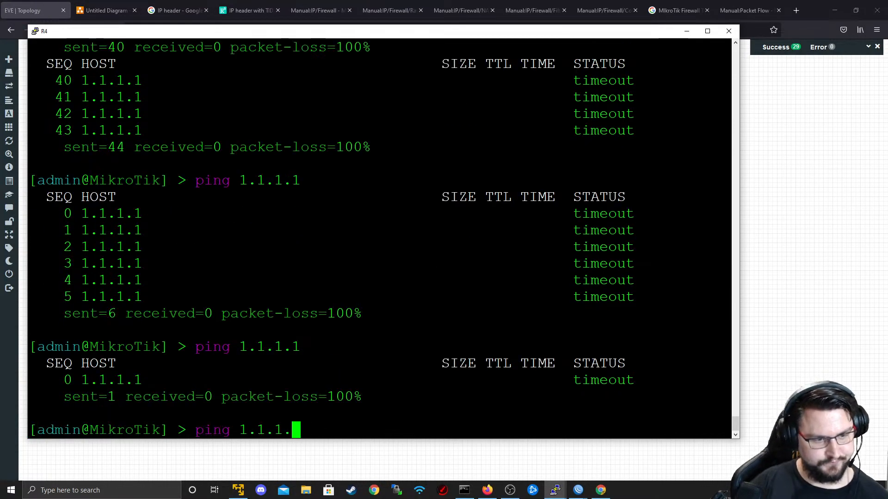
{"action": "type", "text": "g 8.8.8.8"}
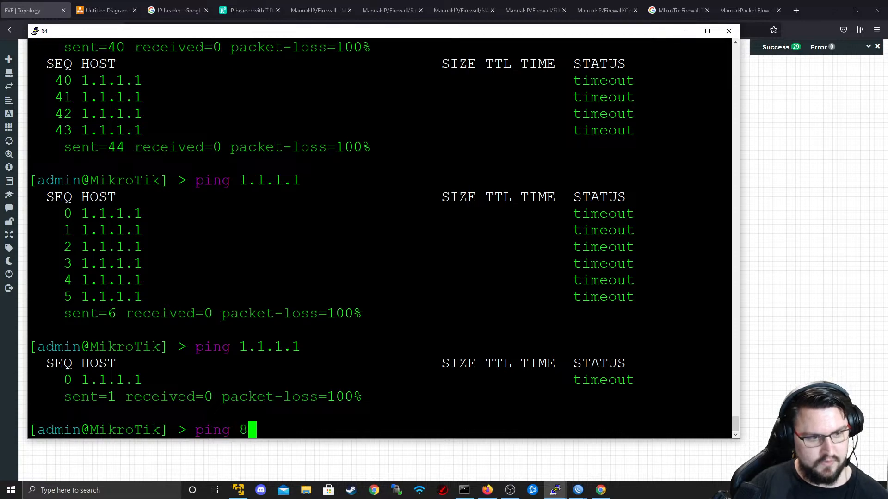
{"action": "key", "text": "Return"}
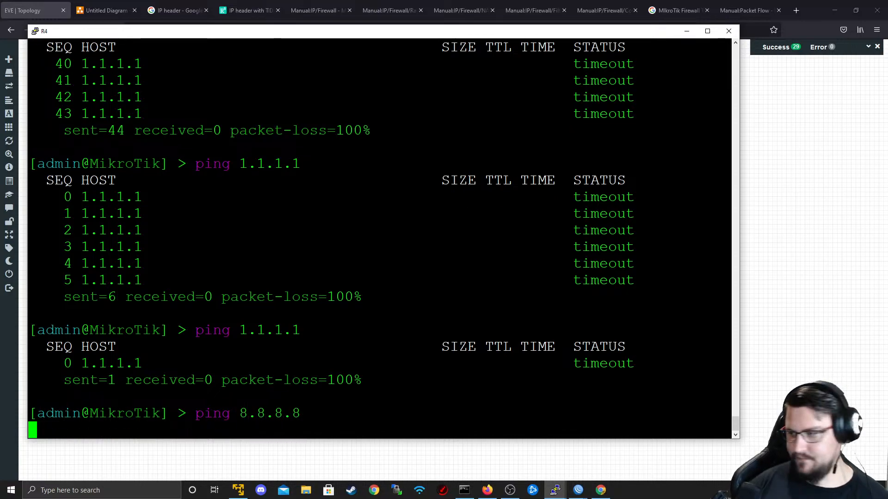
{"action": "key", "text": "ctrl+c"}
{"action": "key", "text": "alt+Tab"}
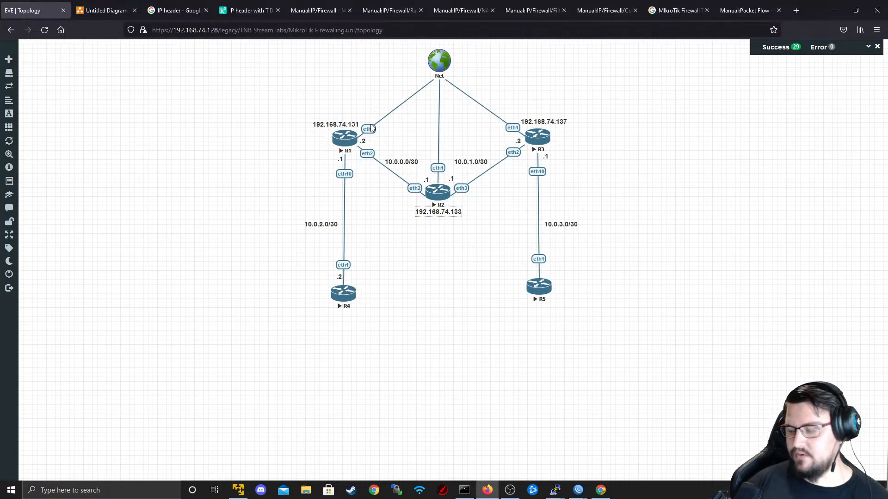
- Stop router R1 in EVE-NG, close the disconnected WinBox window, and start R1 again
{"action": "right_click", "coordinate": [354, 137]}
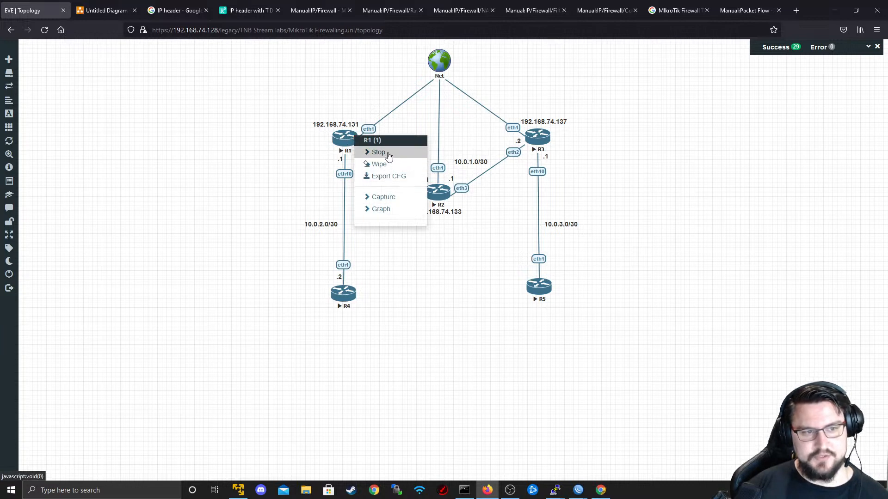
{"action": "left_click", "coordinate": [379, 152]}
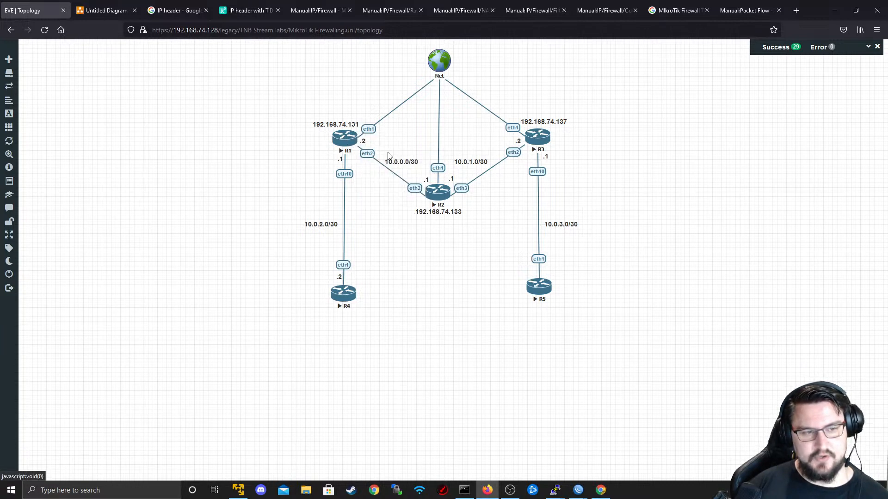
{"action": "right_click", "coordinate": [350, 140]}
{"action": "right_click", "coordinate": [335, 299]}
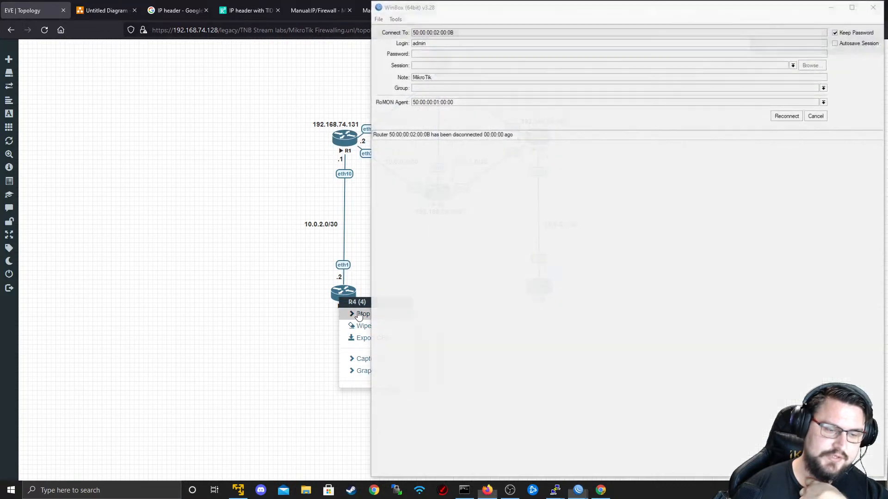
{"action": "left_click", "coordinate": [362, 314]}
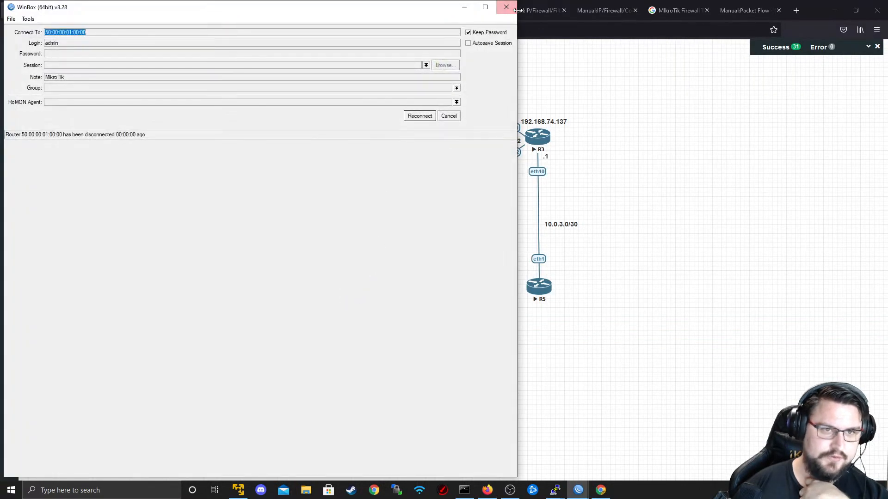
{"action": "left_click", "coordinate": [509, 6]}
{"action": "right_click", "coordinate": [346, 293]}
{"action": "left_click", "coordinate": [368, 311]}
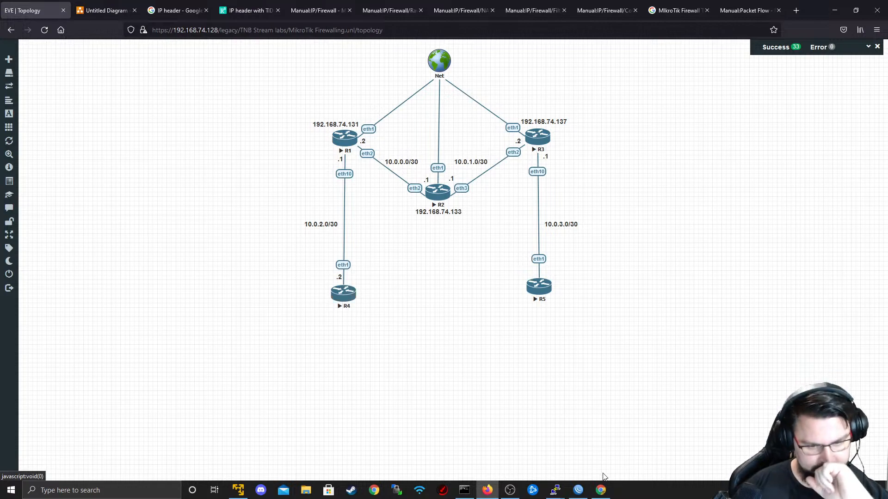
- Close the leftover PuTTY sessions, including the one to 192.168.74.131, and return to WinBox
{"action": "mouse_move", "coordinate": [555, 489]}
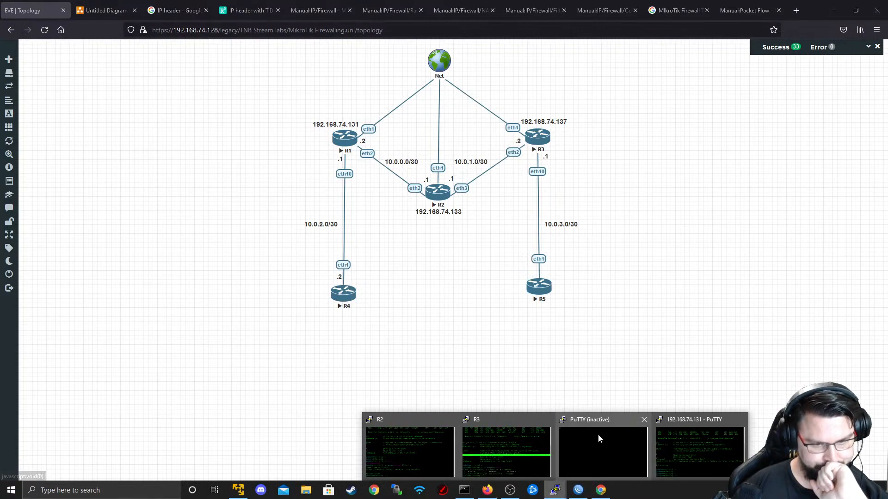
{"action": "left_click", "coordinate": [643, 420]}
{"action": "mouse_move", "coordinate": [636, 418]}
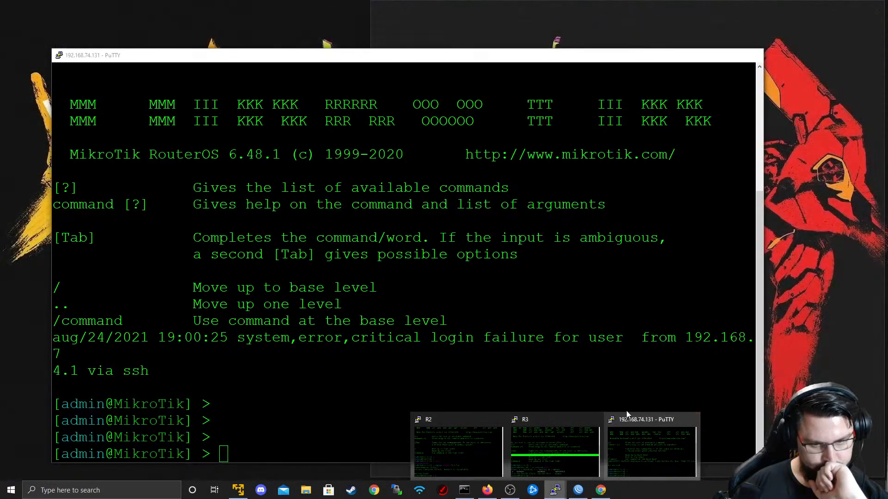
{"action": "left_click", "coordinate": [693, 419]}
{"action": "left_click", "coordinate": [459, 277]}
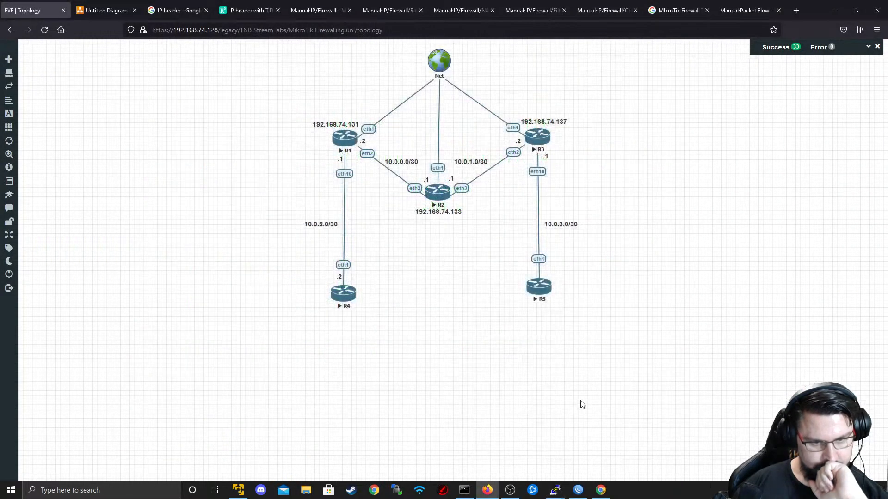
{"action": "right_click", "coordinate": [556, 483]}
{"action": "left_click", "coordinate": [556, 465]}
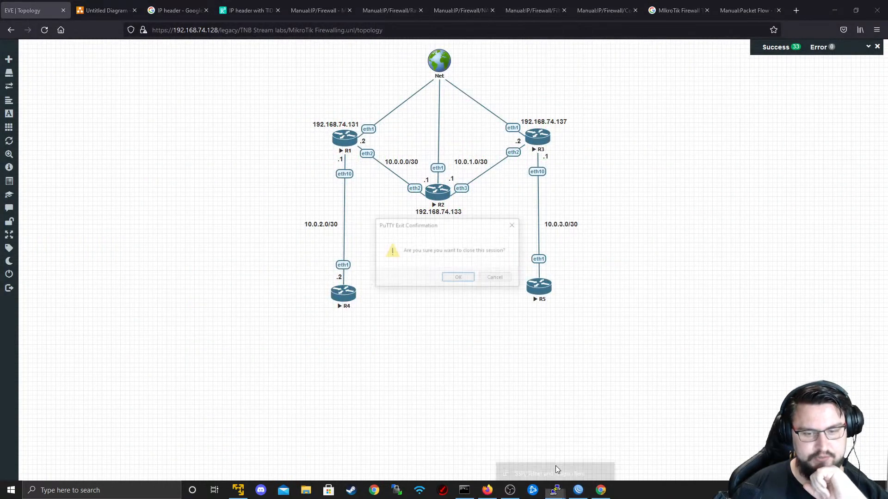
{"action": "left_click", "coordinate": [459, 279]}
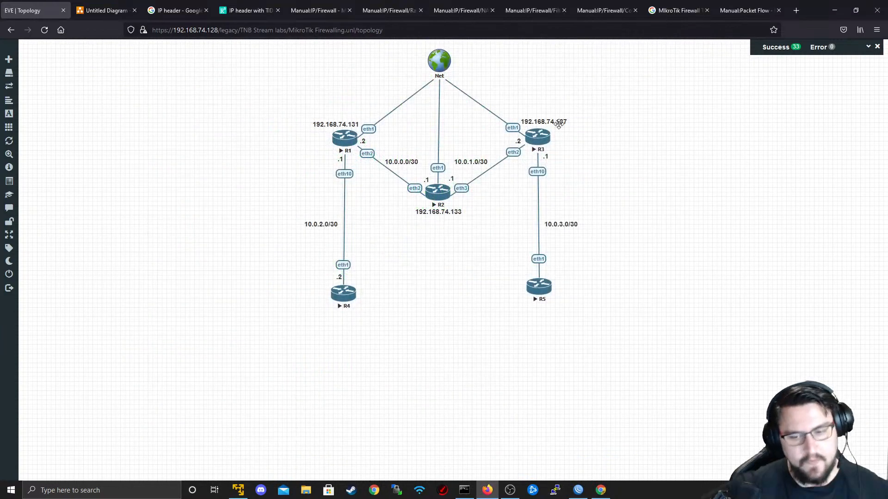
{"action": "key", "text": "alt+Tab"}
{"action": "key", "text": "alt+Tab"}
{"action": "key", "text": "alt+Tab"}
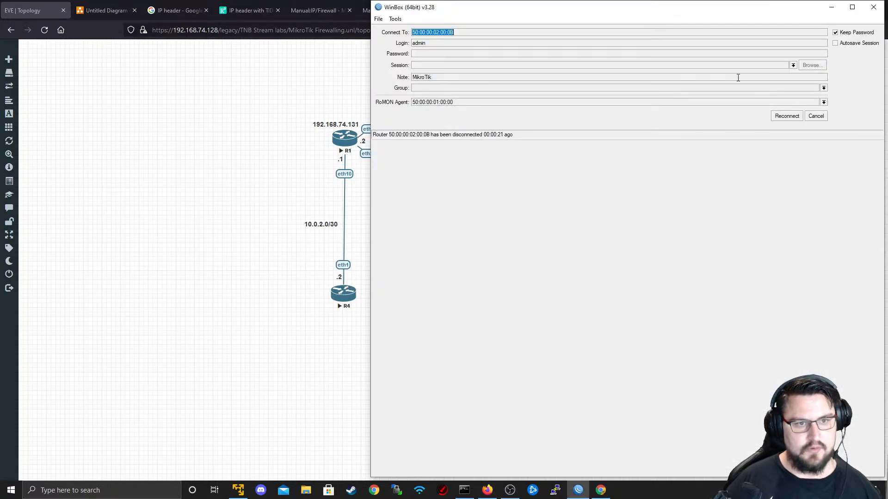
- Reconnect to R1 at 192.168.74.131 from the refreshed Neighbors list with RoMON Agent cleared
{"action": "left_click", "coordinate": [816, 116]}
{"action": "left_click", "coordinate": [420, 149]}
{"action": "left_click", "coordinate": [408, 180]}
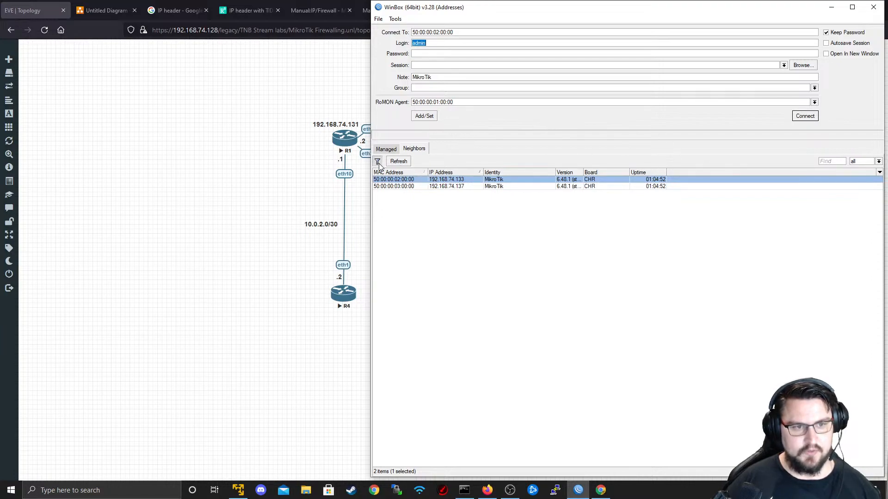
{"action": "left_click", "coordinate": [406, 163]}
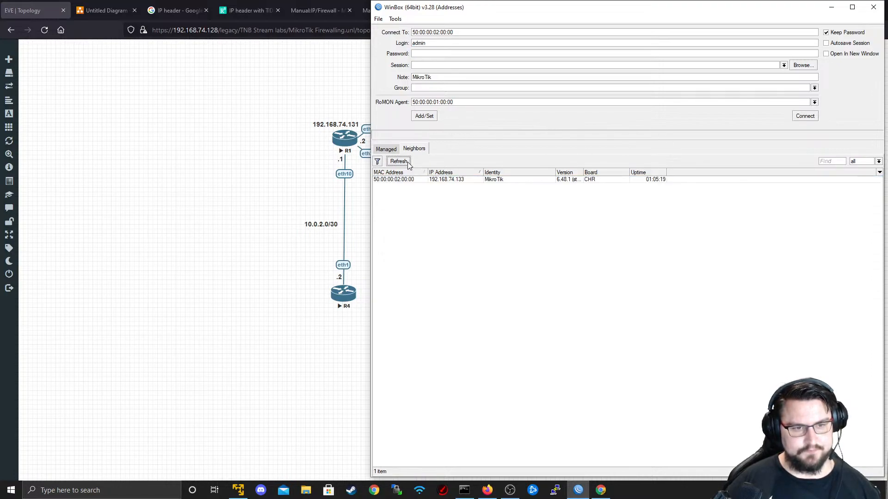
{"action": "left_click", "coordinate": [399, 181]}
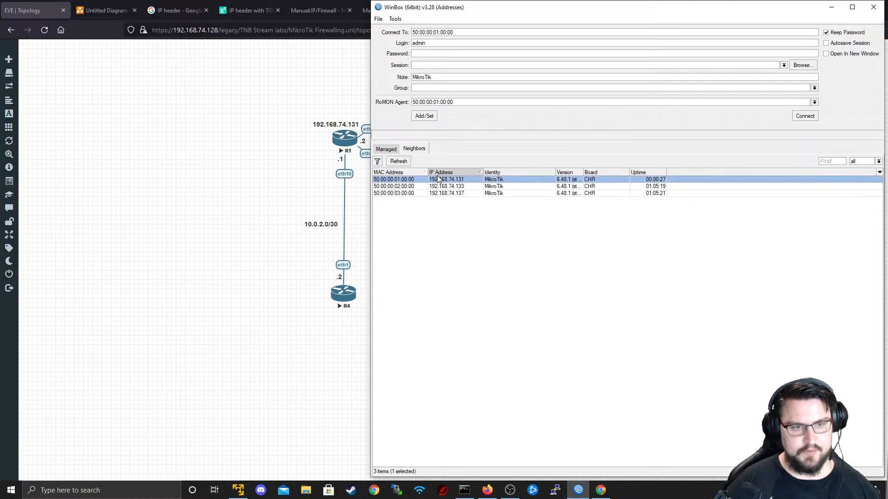
{"action": "left_click", "coordinate": [443, 193]}
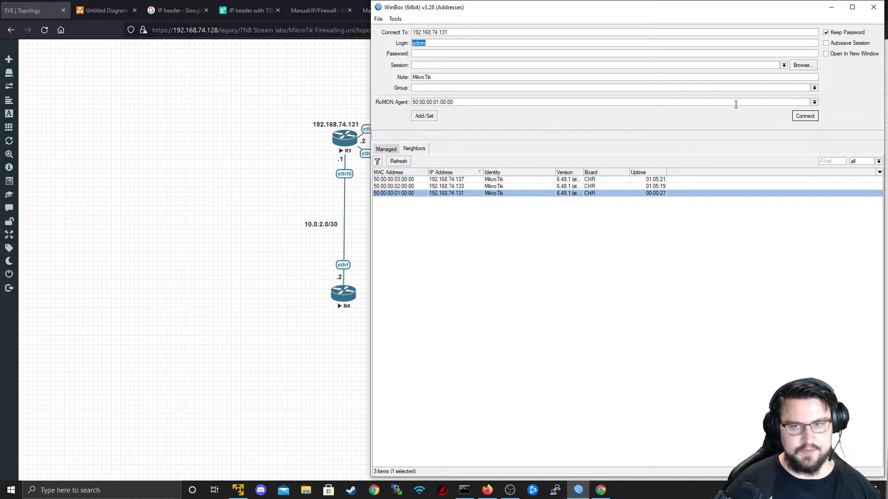
{"action": "left_click", "coordinate": [805, 116]}
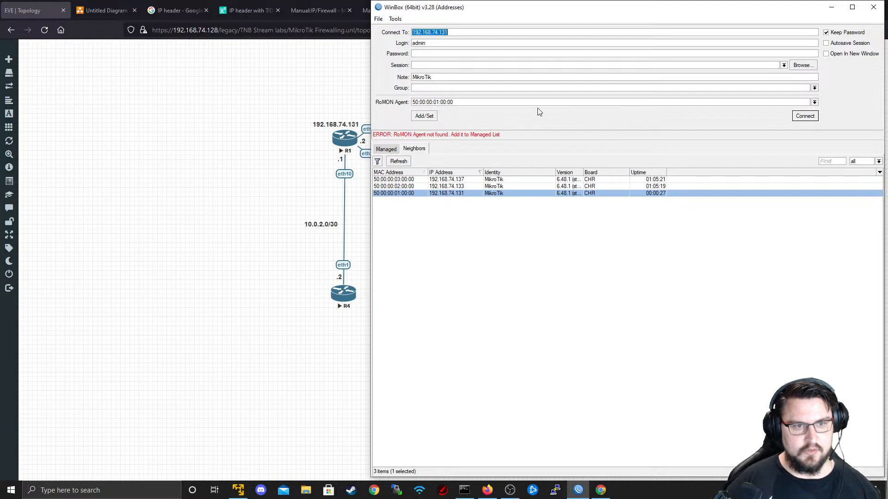
{"action": "double_click", "coordinate": [468, 101]}
{"action": "key", "text": "BackSpace"}
{"action": "left_click", "coordinate": [805, 117]}
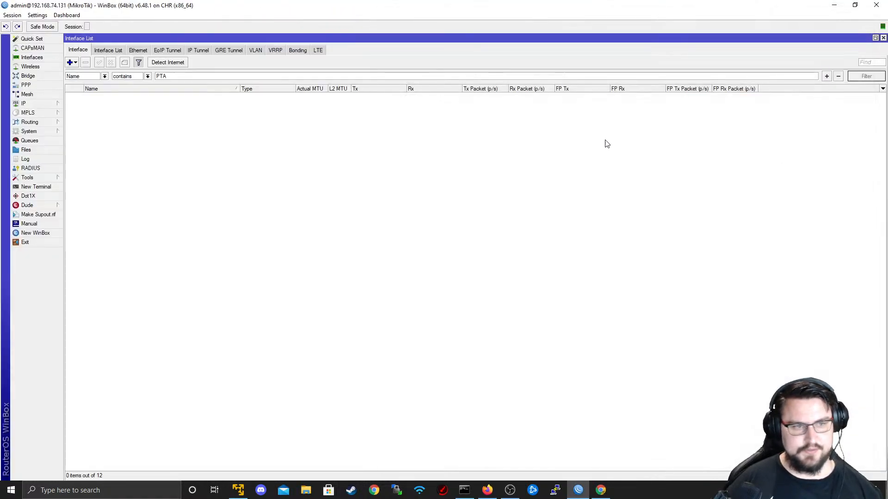
- Close all session windows and ping 8.8.8.8 twice from a new R1 terminal
{"action": "left_click", "coordinate": [14, 16]}
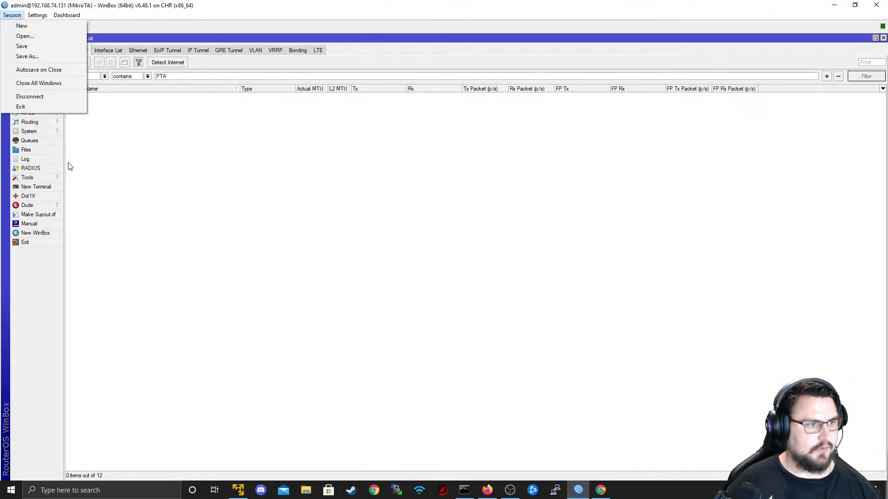
{"action": "left_click", "coordinate": [41, 85]}
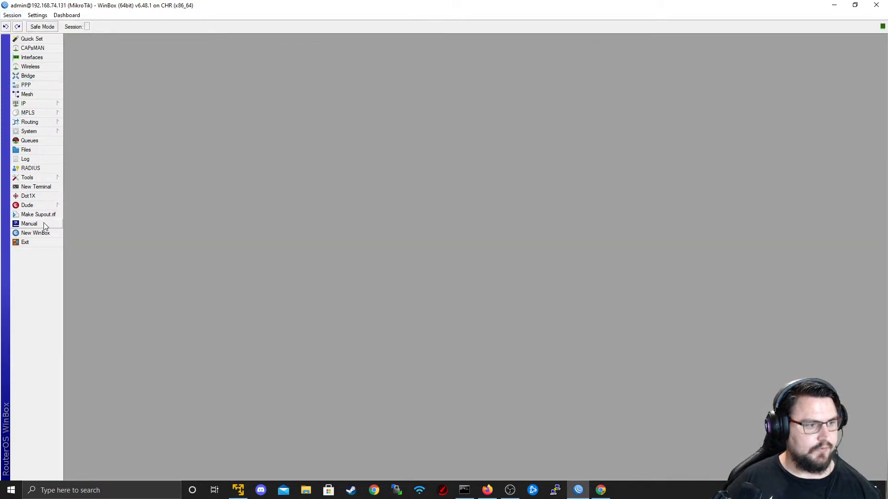
{"action": "left_click", "coordinate": [42, 187]}
{"action": "key", "text": "Return"}
{"action": "key", "text": "Return"}
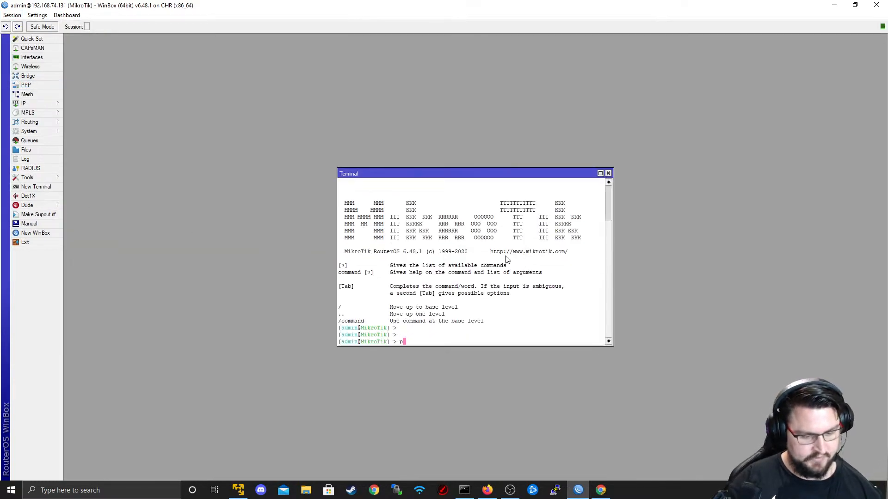
{"action": "type", "text": "ping8"}
{"action": "key", "text": "BackSpace"}
{"action": "type", "text": "8.8.8.8"}
{"action": "key", "text": "Return"}
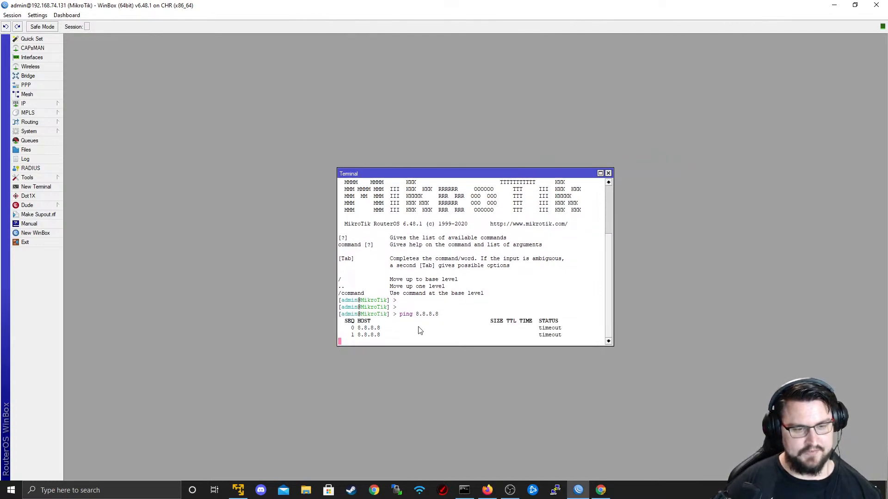
{"action": "key", "text": "ctrl+c"}
{"action": "key", "text": "Up"}
{"action": "key", "text": "Return"}
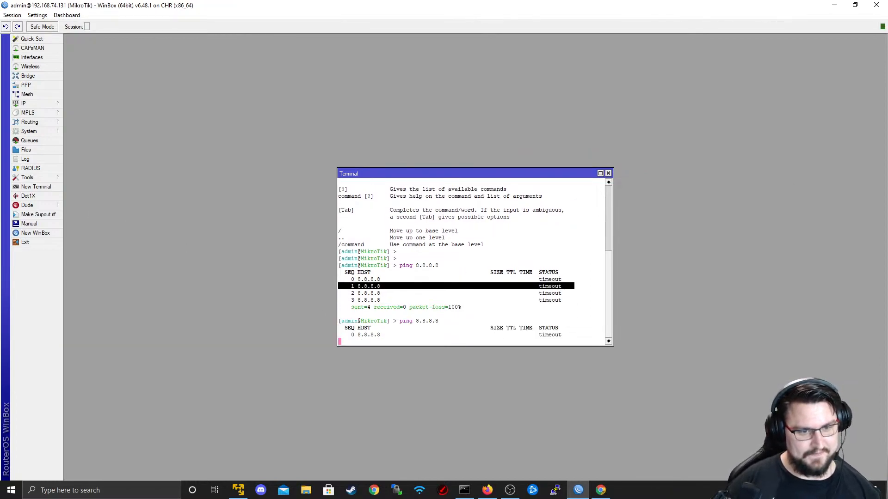
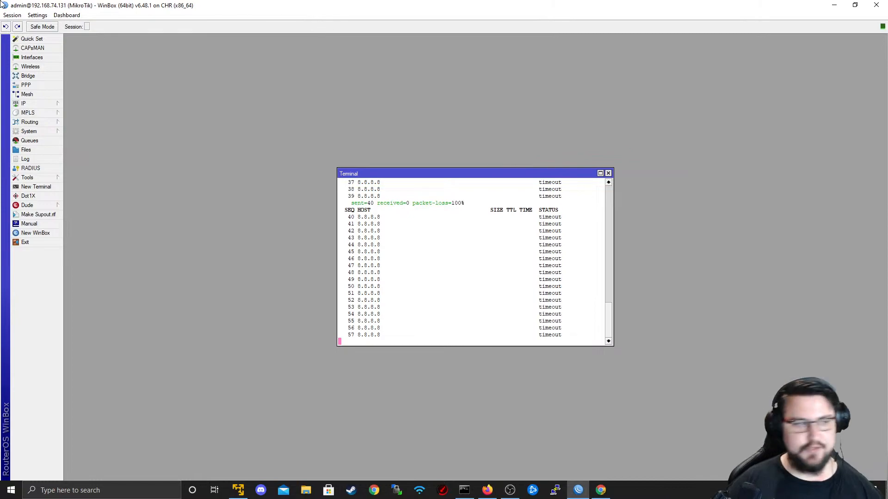
- Stop the failing ping to 8.8.8.8 (100% loss) and minimize WinBox to show the EVE topology
{"action": "key", "text": "ctrl+c"}
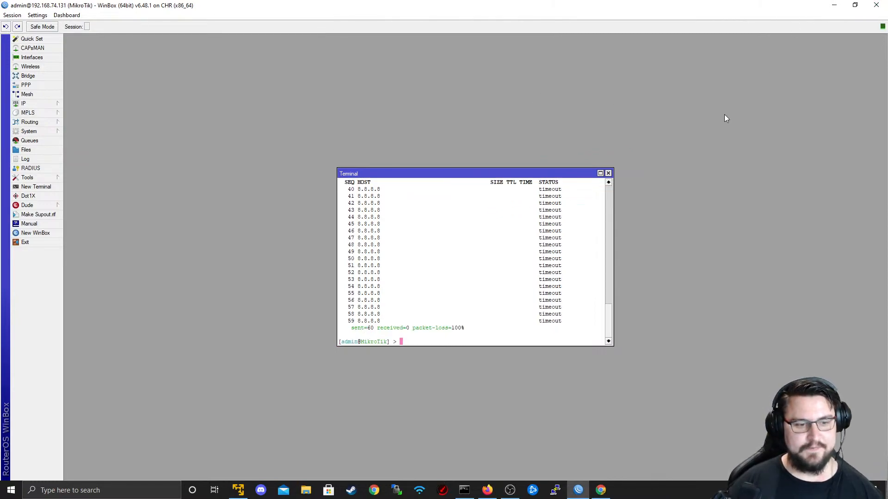
{"action": "left_click", "coordinate": [834, 5]}
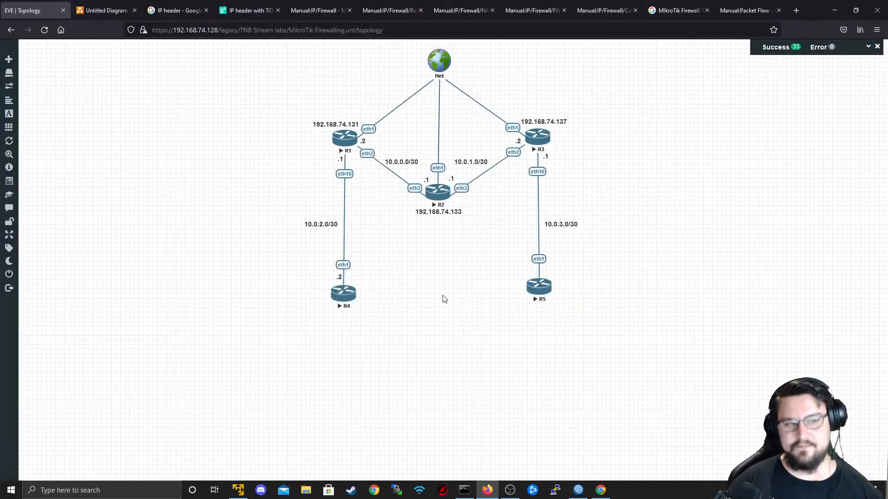
- Log in to R1's telnet console in PuTTY, set its identity to R1, and close the session
{"action": "left_click", "coordinate": [339, 148]}
{"action": "left_click", "coordinate": [445, 101]}
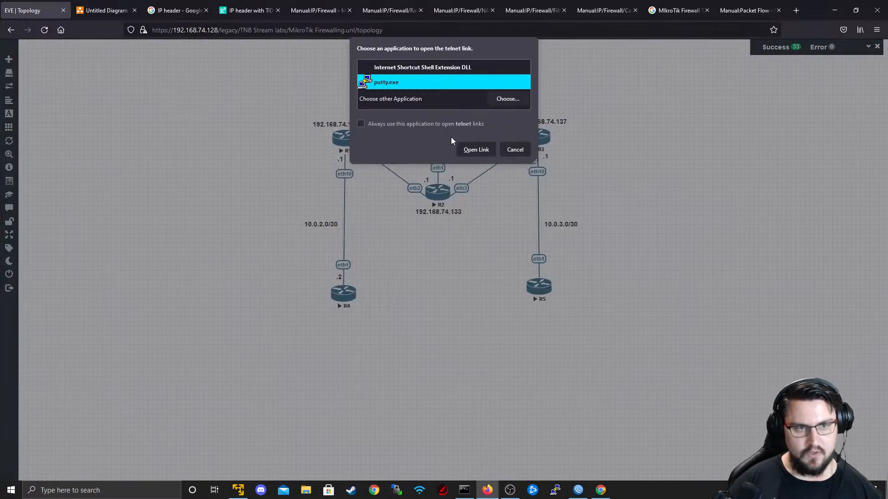
{"action": "left_click", "coordinate": [466, 151]}
{"action": "type", "text": "admin"}
{"action": "key", "text": "Return"}
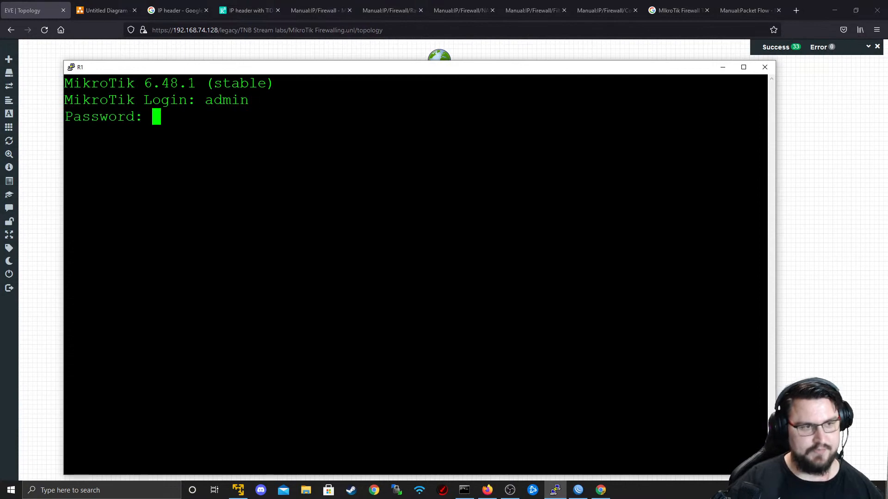
{"action": "key", "text": "Return"}
{"action": "type", "text": "sys"}
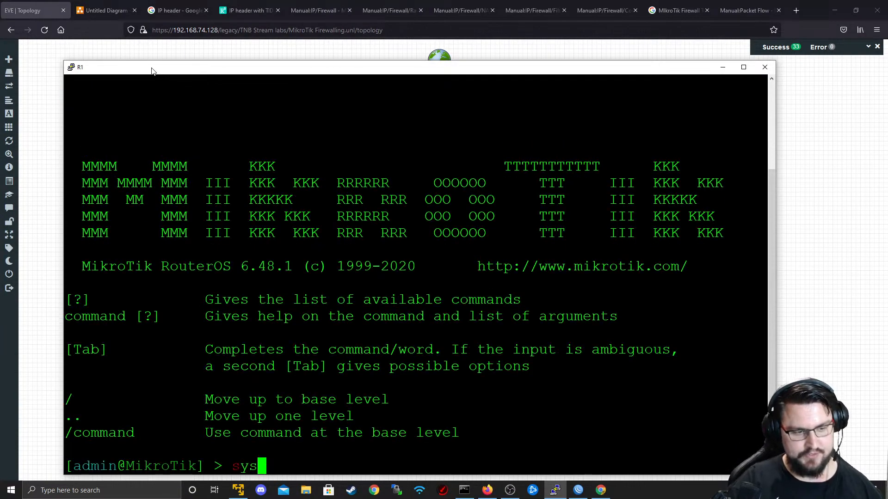
{"action": "type", "text": "tem identity set name=R1"}
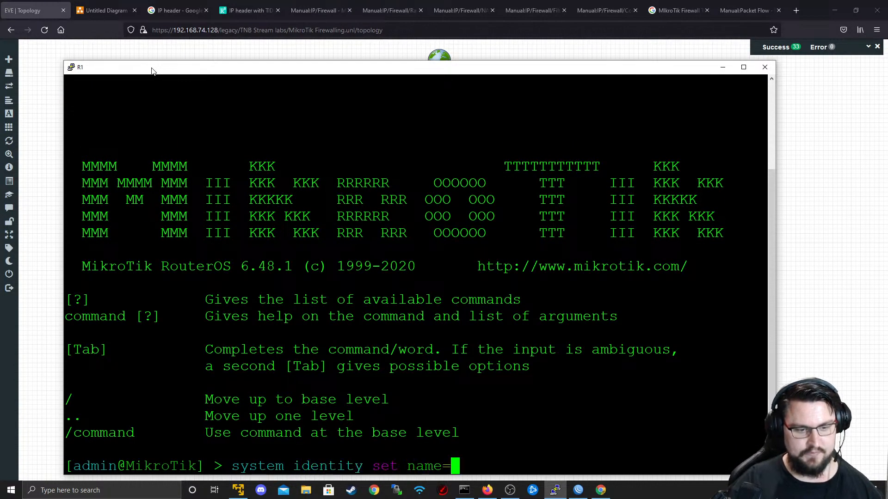
{"action": "key", "text": "Return"}
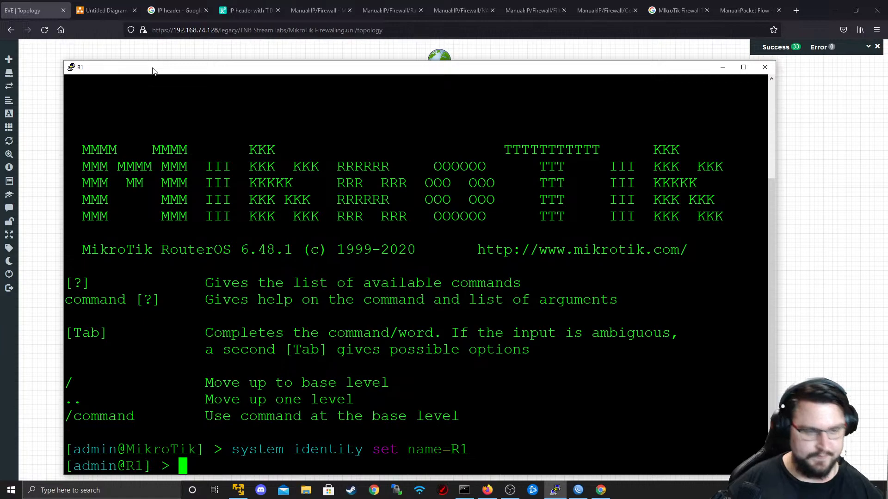
{"action": "left_click", "coordinate": [764, 67]}
{"action": "left_click", "coordinate": [464, 277]}
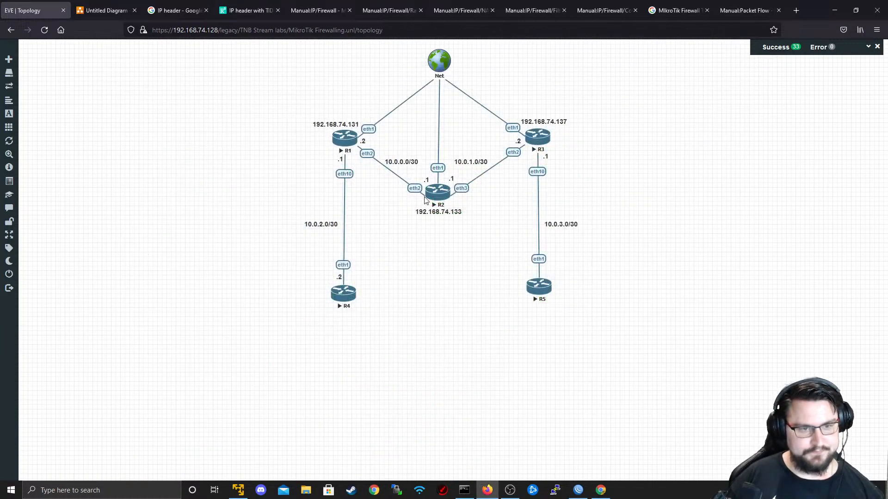
- Set R2's identity to R2 from its PuTTY telnet console and close the window
{"action": "left_click", "coordinate": [430, 194]}
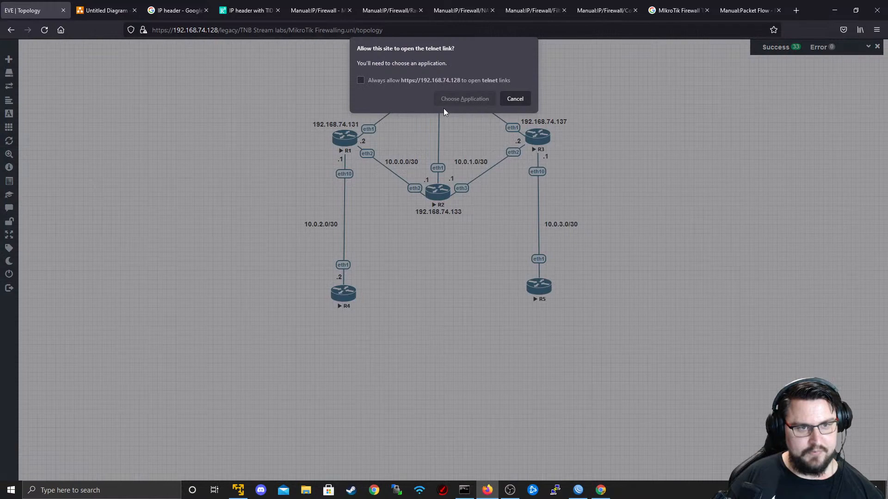
{"action": "left_click", "coordinate": [445, 103]}
{"action": "left_click", "coordinate": [481, 149]}
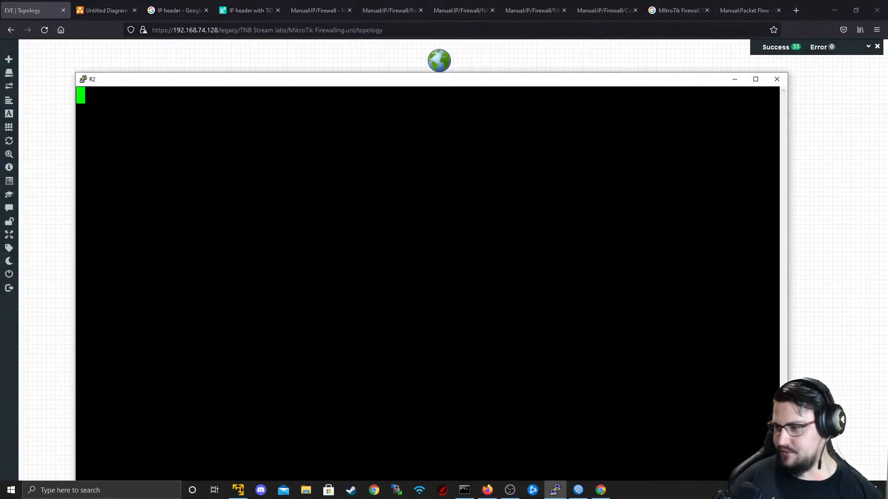
{"action": "key", "text": "Return"}
{"action": "type", "text": "system identity s"}
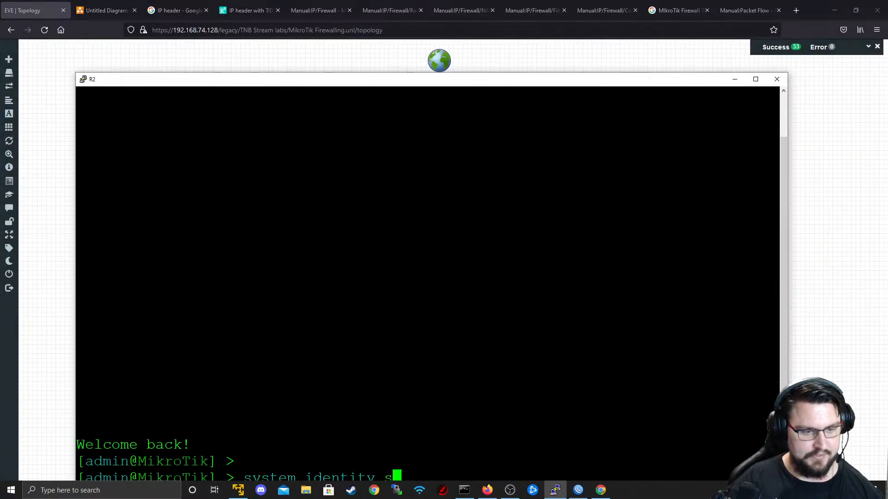
{"action": "type", "text": "et name=R2"}
{"action": "key", "text": "Return"}
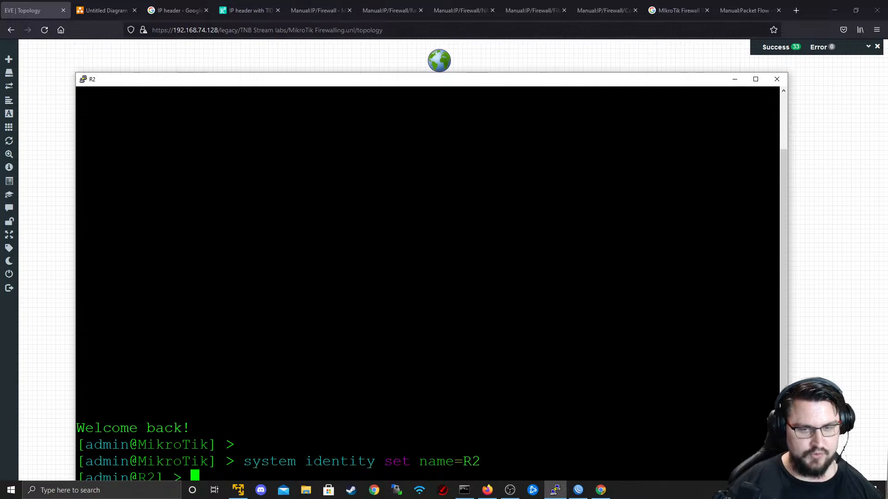
{"action": "left_click", "coordinate": [777, 79]}
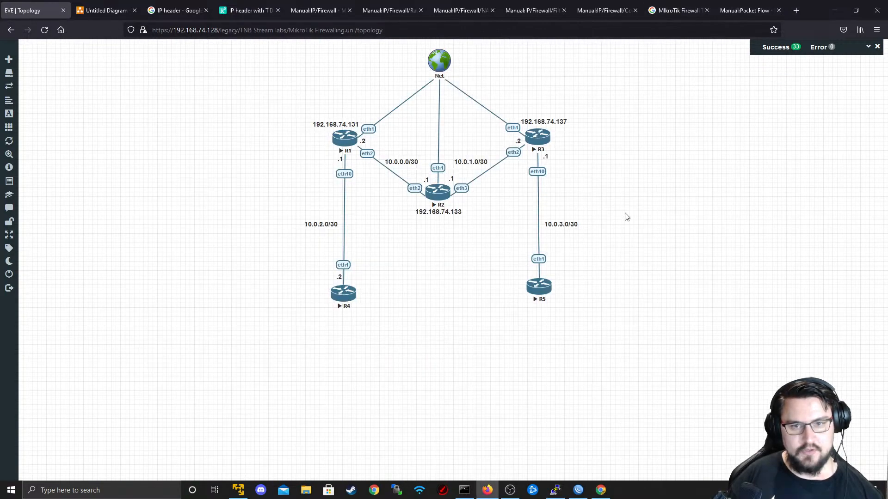
- Log in to R4's telnet console, set its identity to R4, and close the session
{"action": "left_click", "coordinate": [331, 296]}
{"action": "left_click", "coordinate": [456, 102]}
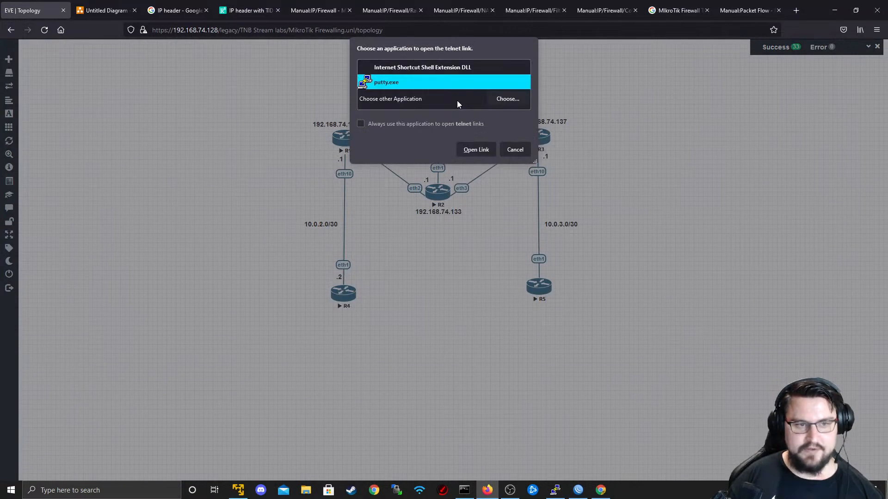
{"action": "left_click", "coordinate": [476, 150]}
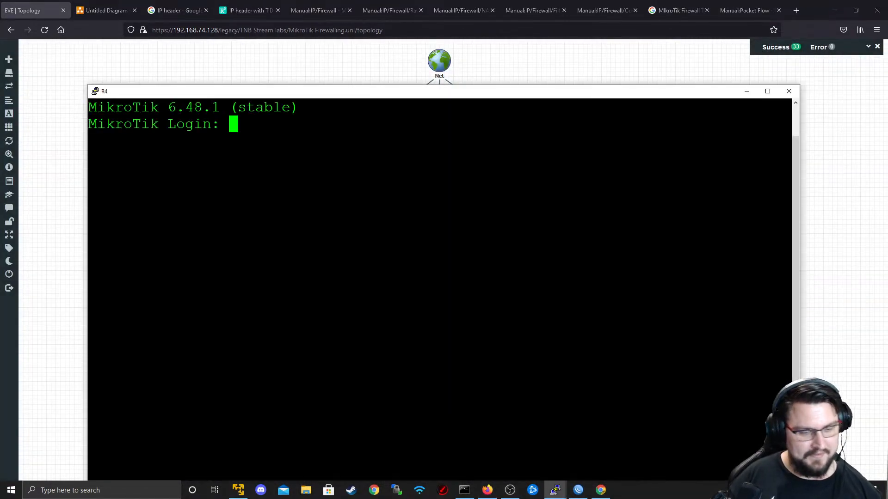
{"action": "left_click_drag", "start_coordinate": [569, 95], "coordinate": [581, 54]}
{"action": "type", "text": "admin"}
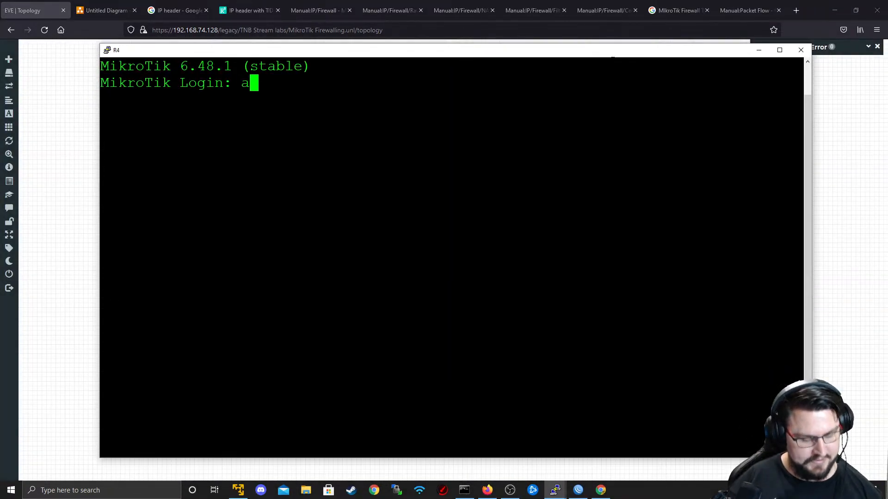
{"action": "key", "text": "Return"}
{"action": "key", "text": "Return"}
{"action": "type", "text": "system i"}
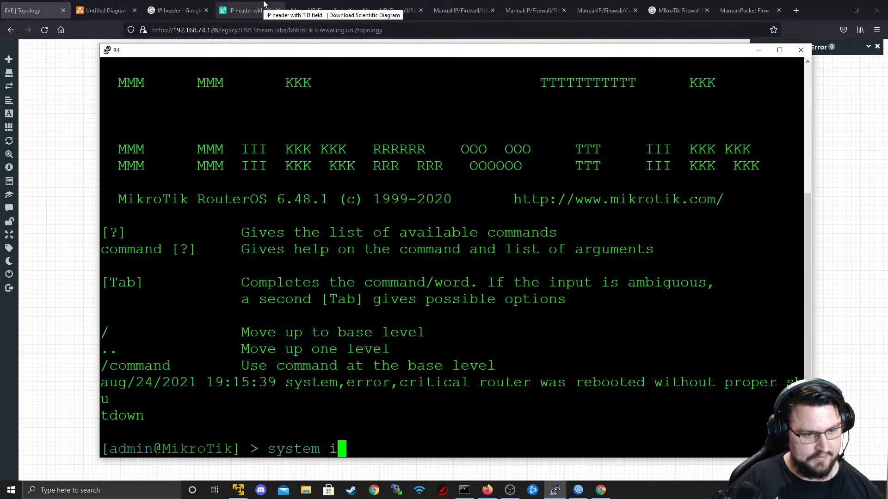
{"action": "type", "text": "dentity set name=R4"}
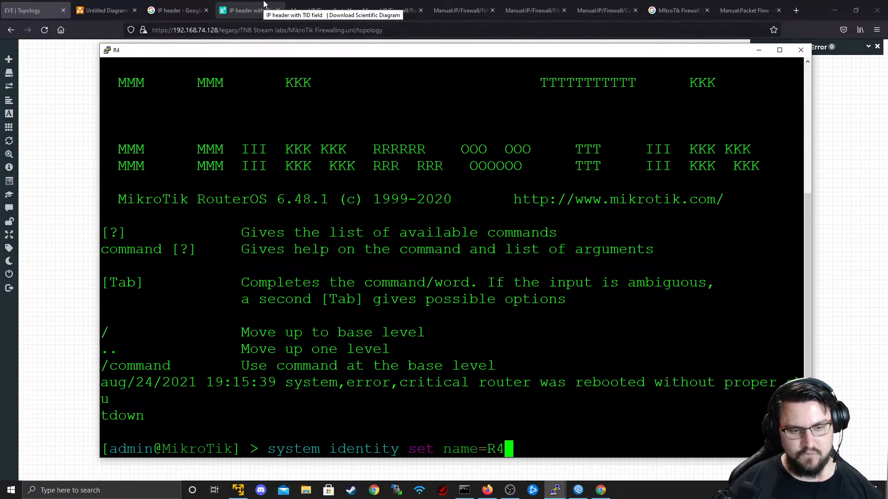
{"action": "key", "text": "Return"}
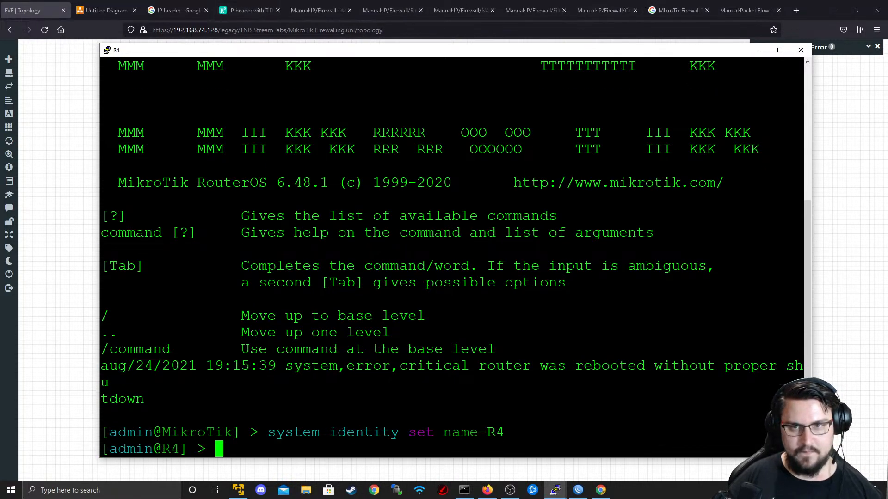
{"action": "left_click", "coordinate": [800, 50]}
{"action": "left_click", "coordinate": [459, 278]}
{"action": "key", "text": "alt+Tab"}
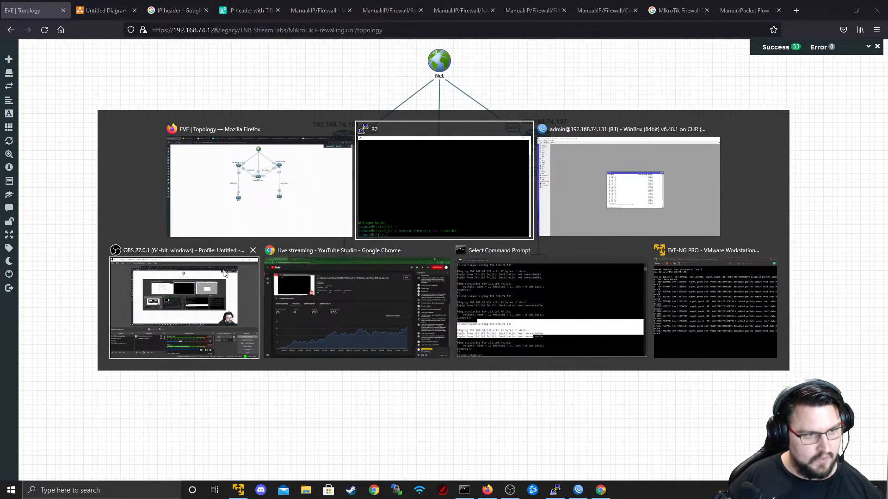
- Back in R1's WinBox, cancel the mistyped ping command and open IP > Firewall
{"action": "left_click", "coordinate": [590, 193]}
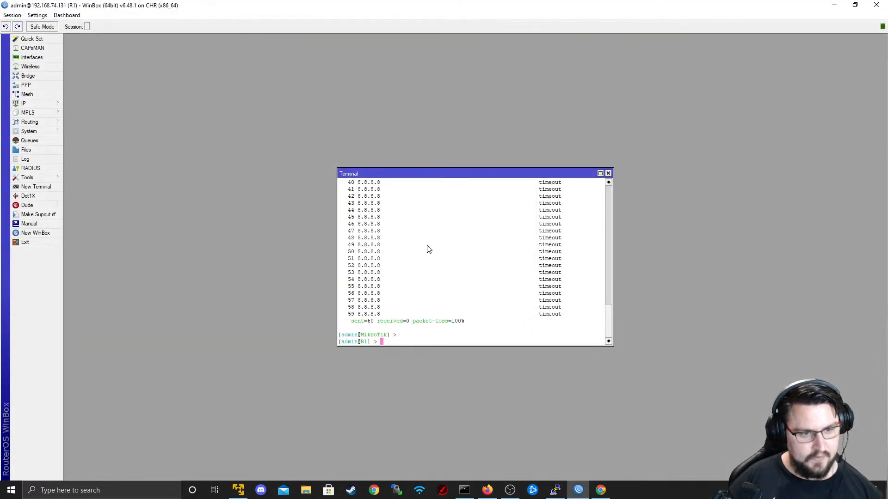
{"action": "key", "text": "Return"}
{"action": "key", "text": "Return"}
{"action": "type", "text": "ping 8.8.8.8\\"}
{"action": "key", "text": "Return"}
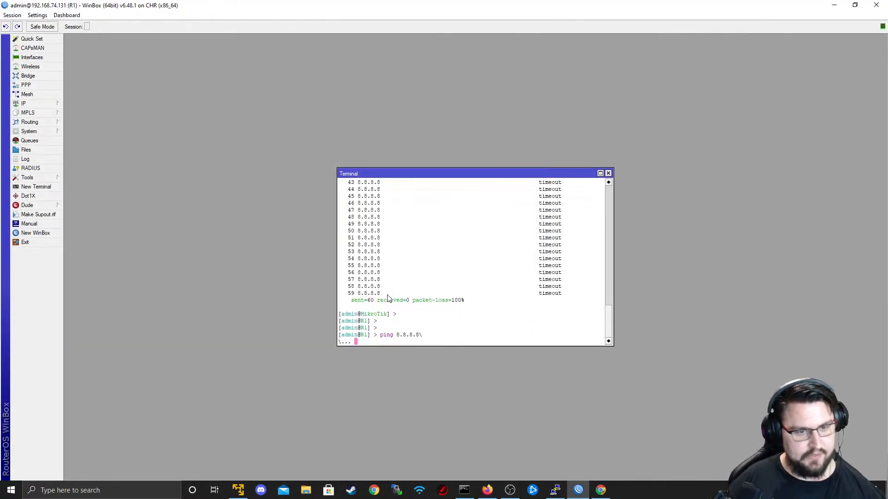
{"action": "key", "text": "ctrl+c"}
{"action": "key", "text": "Return"}
{"action": "left_click", "coordinate": [28, 104]}
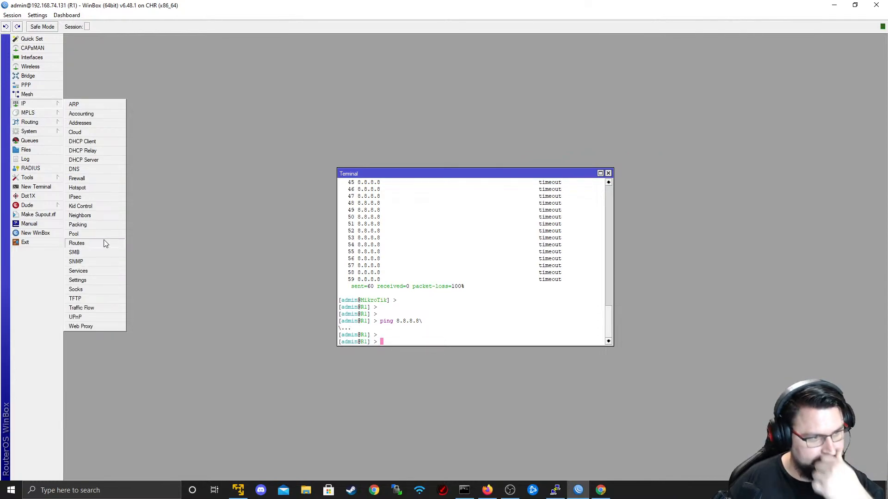
{"action": "left_click", "coordinate": [87, 178]}
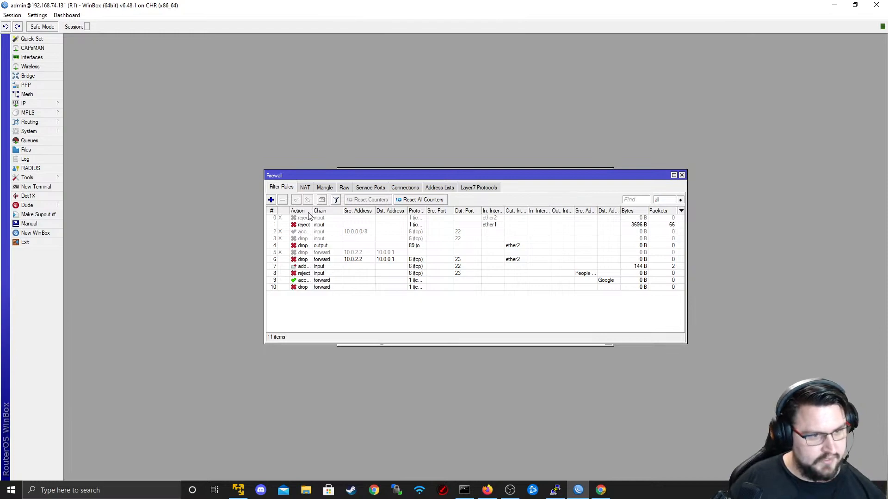
- Review filter rules 10, 9 and 8 and widen the Action column
{"action": "left_click", "coordinate": [325, 288]}
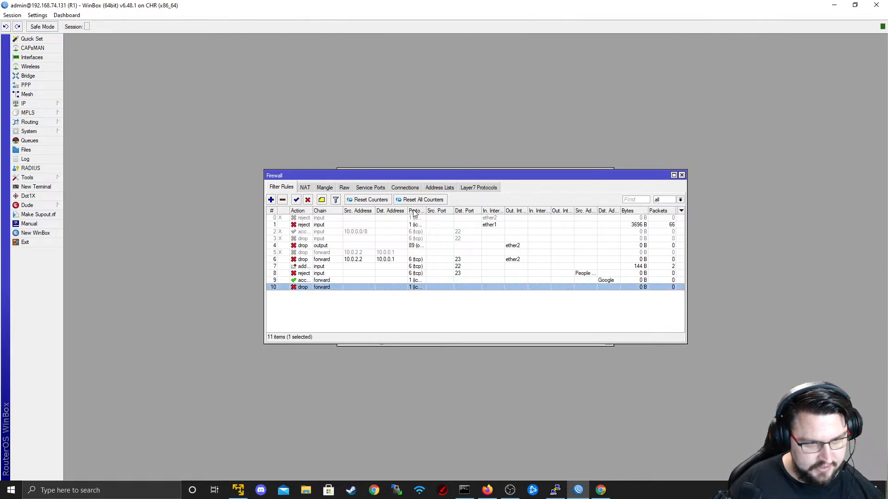
{"action": "left_click", "coordinate": [378, 281]}
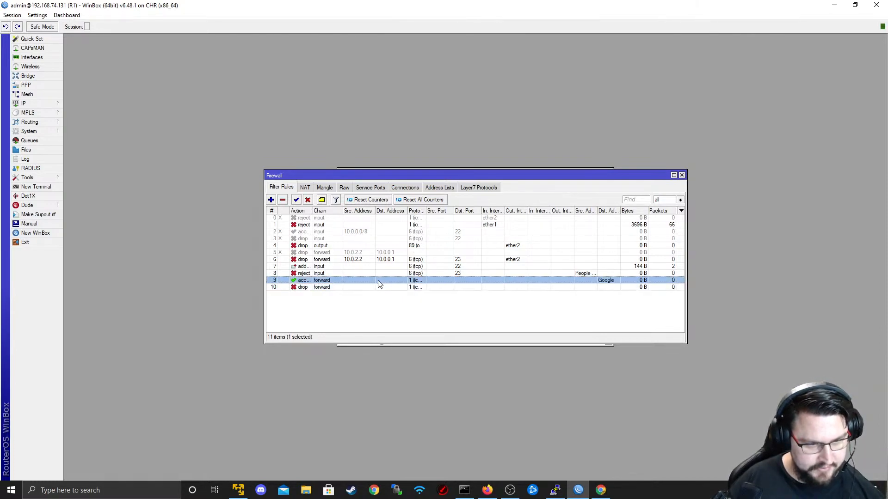
{"action": "left_click", "coordinate": [355, 274]}
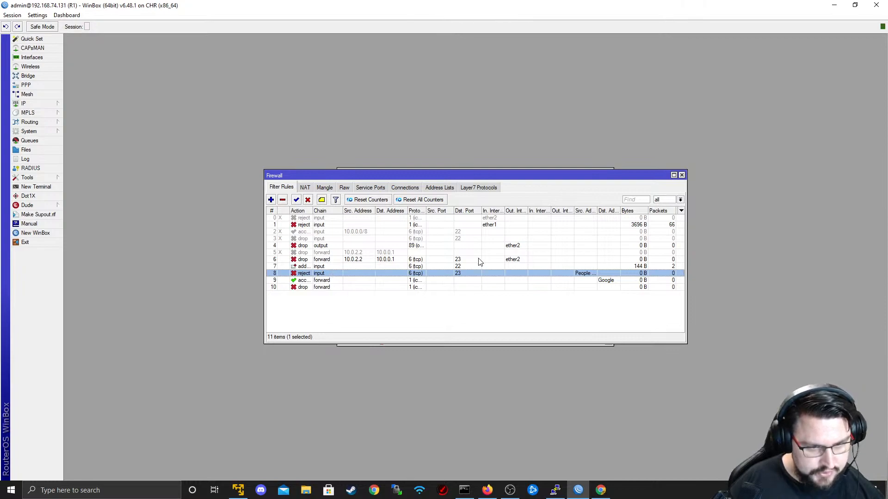
{"action": "left_click_drag", "start_coordinate": [313, 211], "coordinate": [335, 216]}
- Check the srcnat masquerade NAT rule, then maximize the Firewall window on the Filter Rules list
{"action": "left_click", "coordinate": [309, 188]}
{"action": "left_click", "coordinate": [341, 218]}
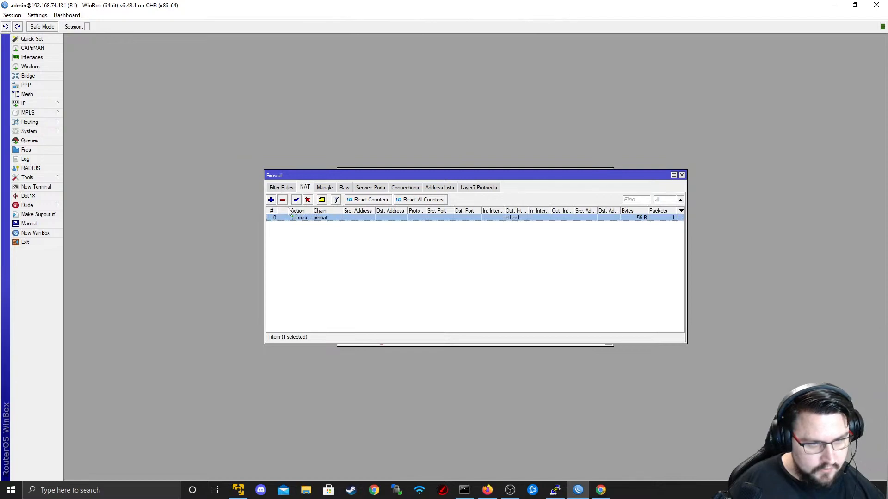
{"action": "left_click", "coordinate": [286, 190]}
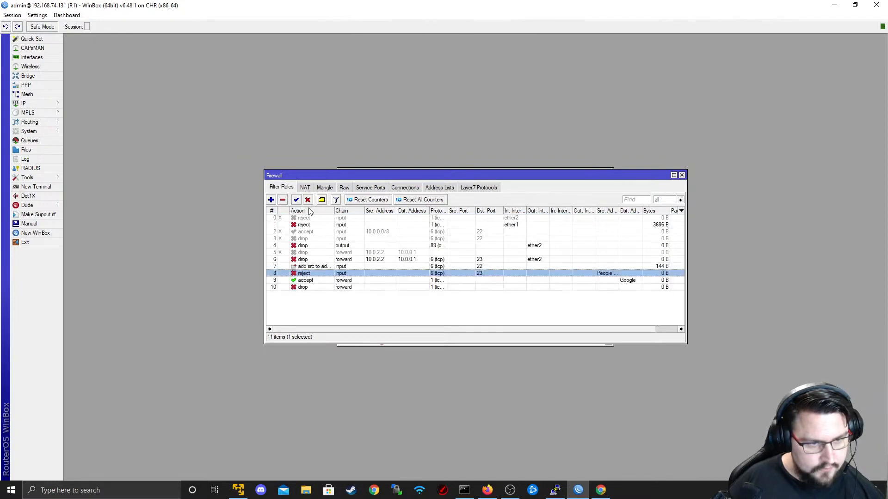
{"action": "double_click", "coordinate": [349, 179]}
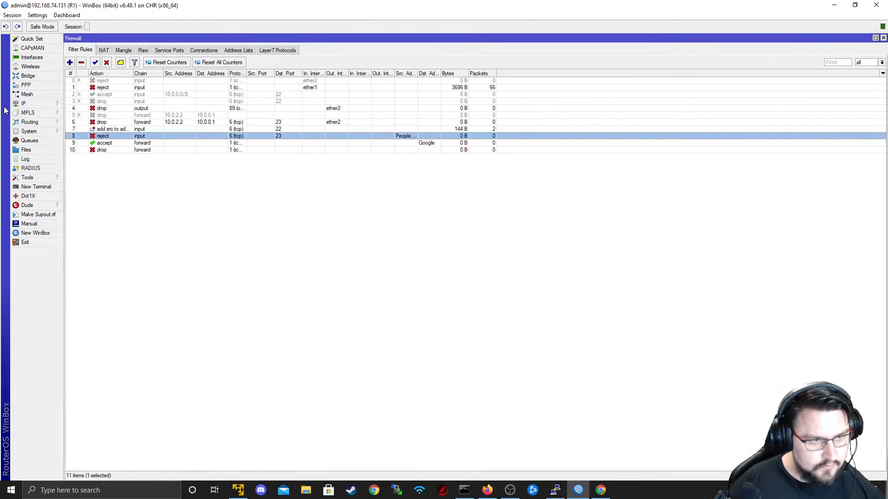
- Inspect output drop rule 4 and the action of forward accept rule 9
{"action": "double_click", "coordinate": [129, 110]}
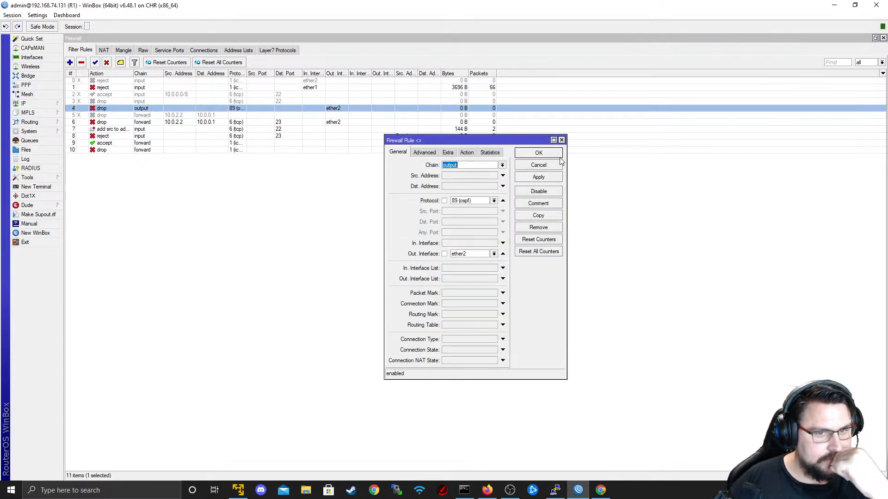
{"action": "left_click", "coordinate": [539, 165]}
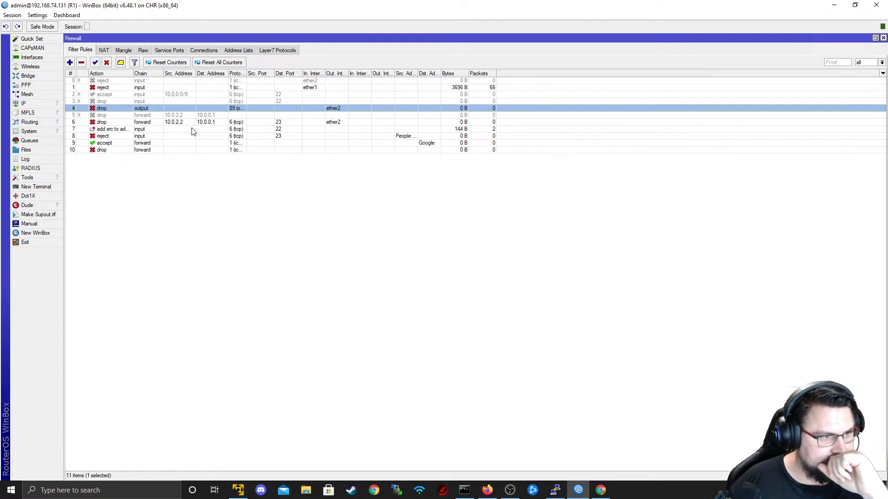
{"action": "left_click", "coordinate": [149, 136]}
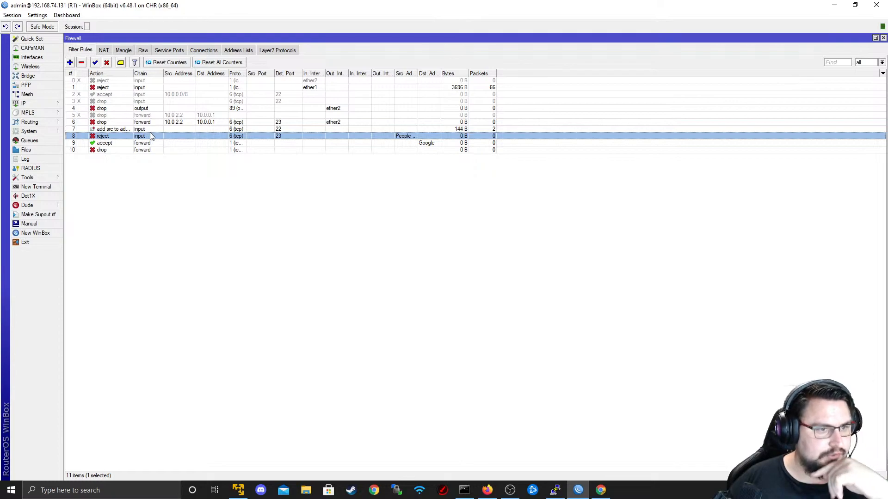
{"action": "double_click", "coordinate": [156, 143]}
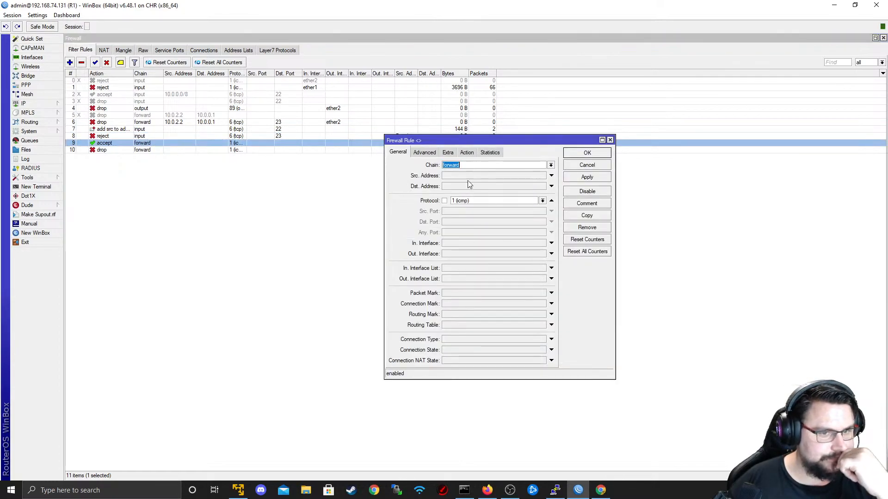
{"action": "left_click", "coordinate": [473, 153]}
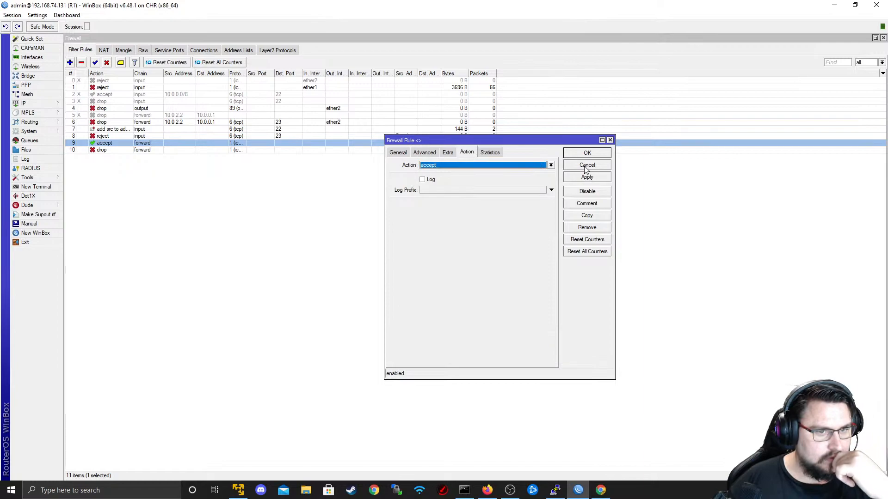
{"action": "left_click", "coordinate": [397, 154]}
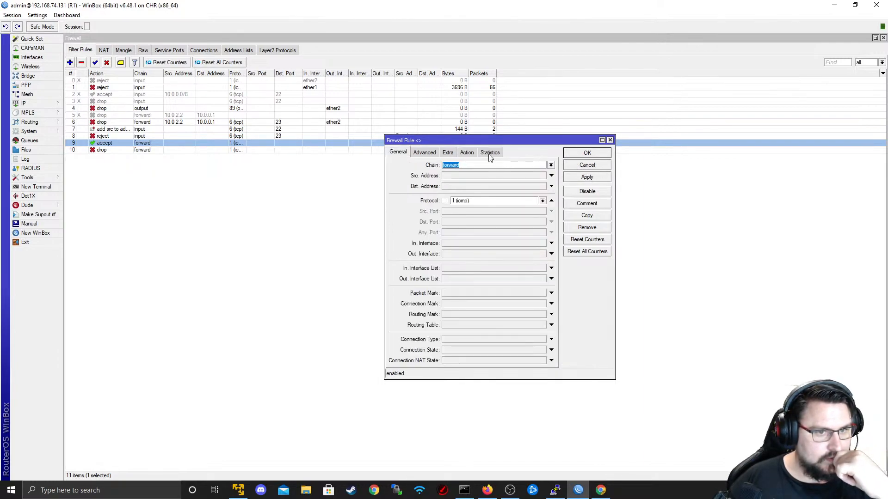
- Inspect forward drop rule 10's action and advanced options, comparing it with rule 9
{"action": "left_click", "coordinate": [68, 142]}
{"action": "double_click", "coordinate": [100, 150]}
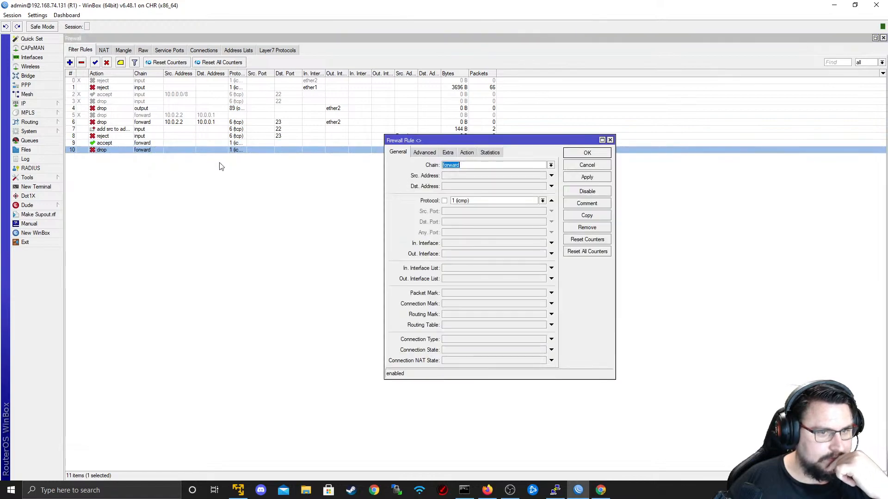
{"action": "left_click", "coordinate": [467, 154]}
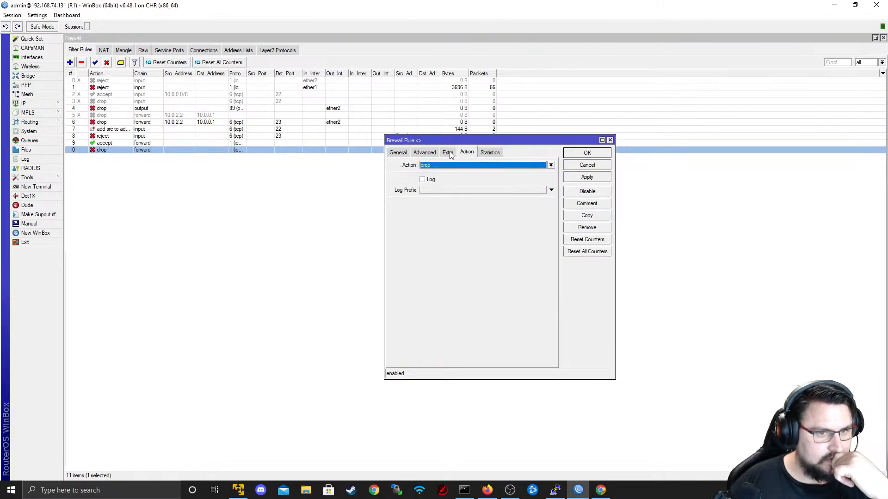
{"action": "left_click", "coordinate": [423, 153]}
{"action": "left_click", "coordinate": [398, 153]}
{"action": "left_click", "coordinate": [567, 167]}
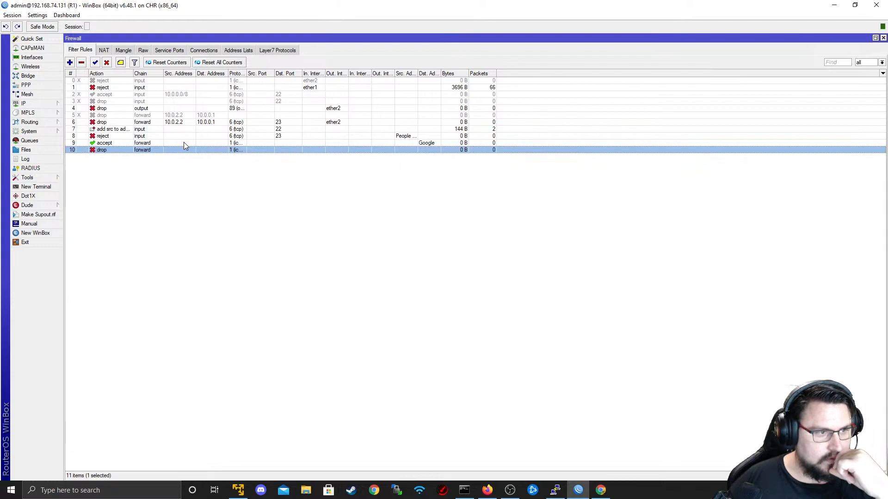
{"action": "left_click", "coordinate": [184, 143]}
{"action": "left_click", "coordinate": [181, 151]}
{"action": "left_click", "coordinate": [155, 143]}
{"action": "left_click", "coordinate": [153, 150]}
{"action": "double_click", "coordinate": [151, 144]}
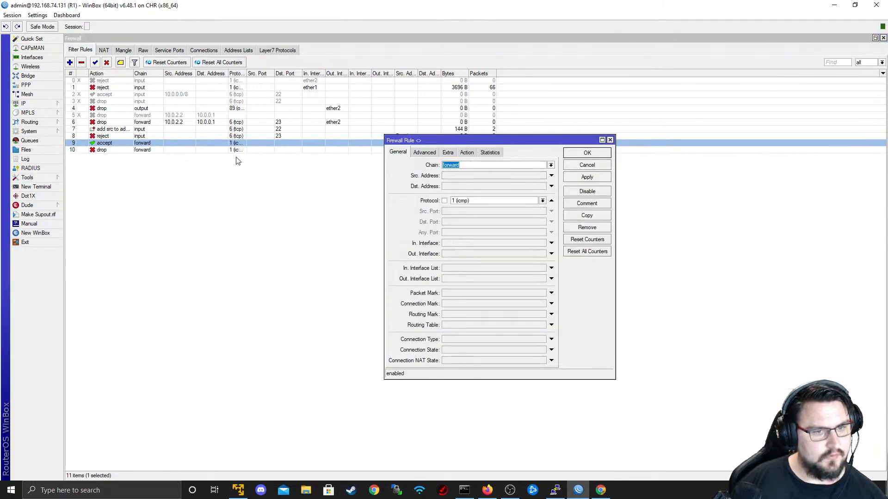
{"action": "key", "text": "Escape"}
- Try repositioning the Google accept rule and sorting by action, then re-sort by rule number
{"action": "left_click_drag", "start_coordinate": [148, 145], "coordinate": [115, 82]}
{"action": "left_click_drag", "start_coordinate": [130, 141], "coordinate": [142, 165]}
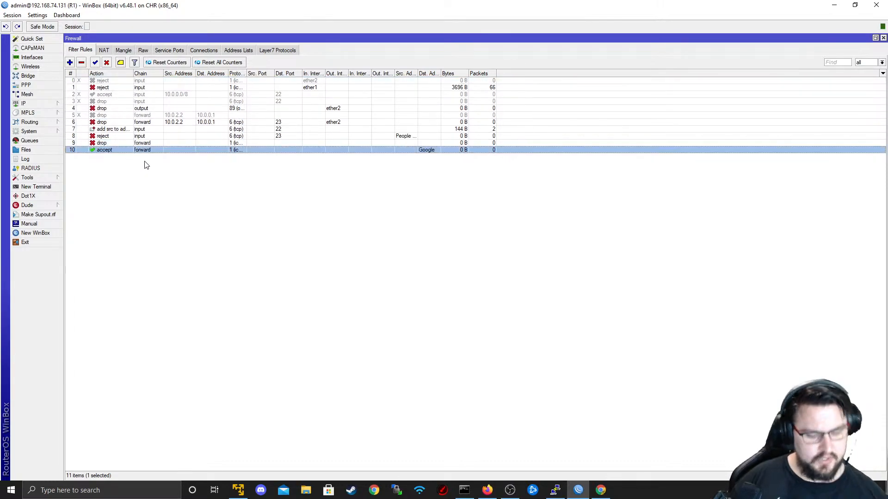
{"action": "key", "text": "ctrl+plus"}
{"action": "mouse_move", "coordinate": [220, 261]}
{"action": "left_mouse_down"}
{"action": "mouse_move", "coordinate": [234, 237]}
{"action": "mouse_move", "coordinate": [235, 202]}
{"action": "mouse_move", "coordinate": [240, 265]}
{"action": "mouse_move", "coordinate": [229, 274]}
{"action": "left_mouse_up"}
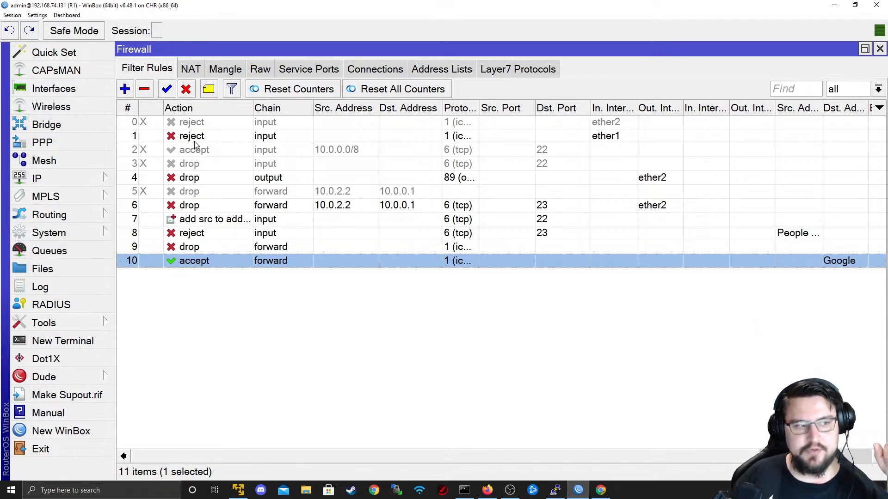
{"action": "left_click", "coordinate": [139, 112]}
{"action": "left_click", "coordinate": [135, 111]}
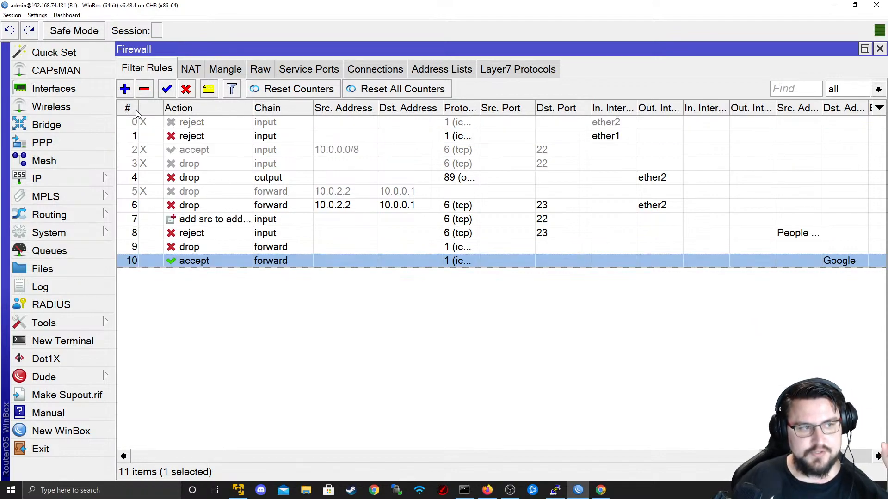
{"action": "left_click", "coordinate": [134, 110]}
{"action": "left_click", "coordinate": [137, 111]}
{"action": "left_click", "coordinate": [137, 111]}
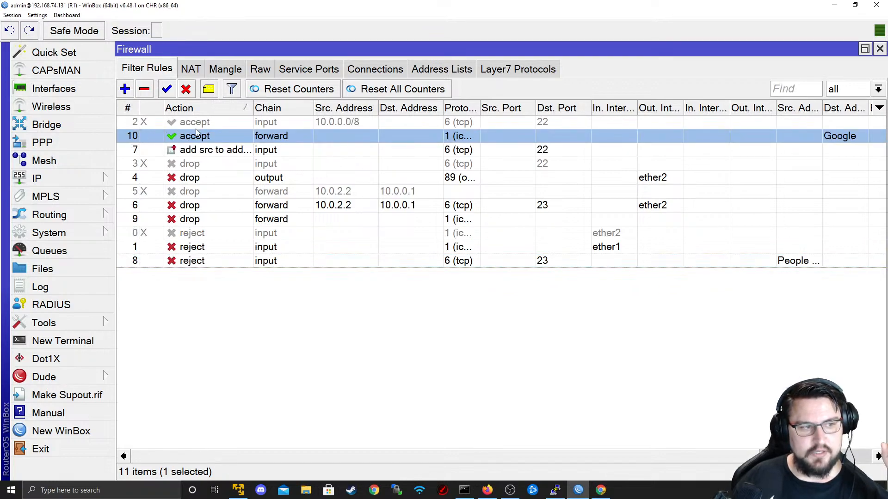
{"action": "left_click", "coordinate": [133, 111]}
{"action": "mouse_move", "coordinate": [166, 149]}
{"action": "left_mouse_down"}
{"action": "mouse_move", "coordinate": [176, 186]}
{"action": "mouse_move", "coordinate": [178, 155]}
{"action": "left_mouse_up"}
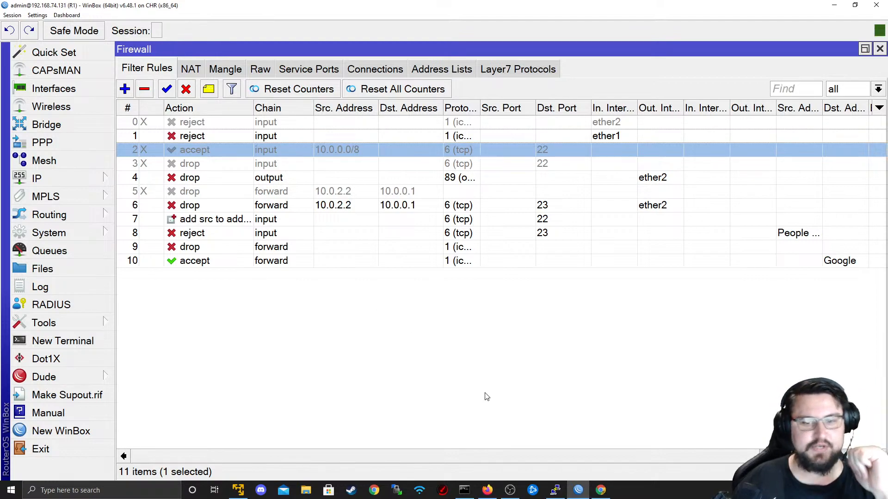
- Move the Google accept rule to position 1 and the forward ICMP drop rule to position 2
{"action": "left_click_drag", "start_coordinate": [206, 268], "coordinate": [194, 134]}
{"action": "left_click", "coordinate": [234, 280]}
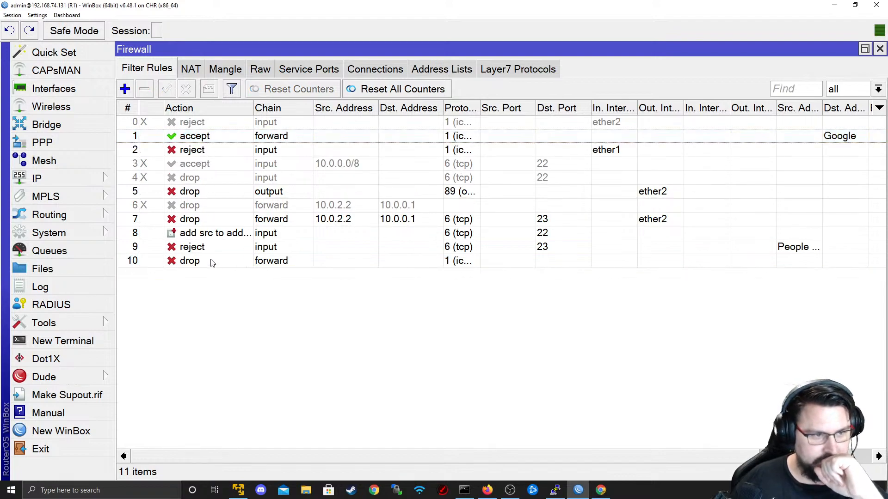
{"action": "left_click_drag", "start_coordinate": [211, 262], "coordinate": [231, 146]}
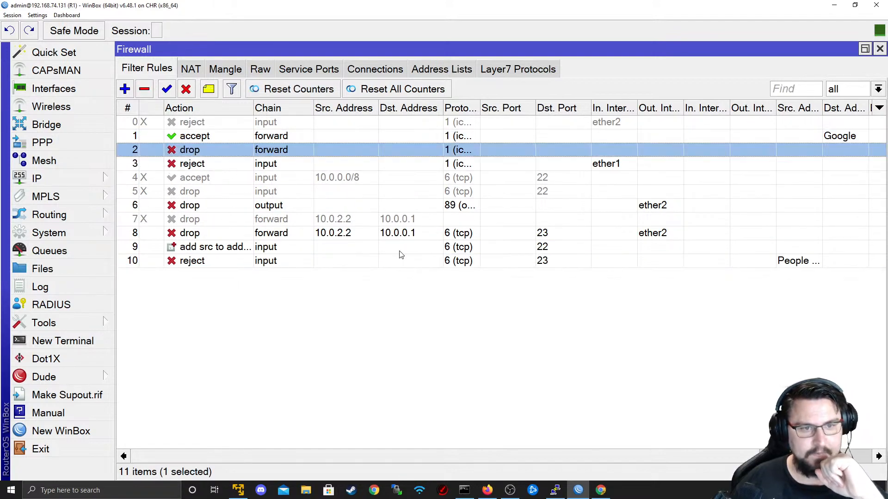
- In a new terminal, ping 8.8.8.8 (timeouts) and list routes with ip route print
{"action": "left_click", "coordinate": [111, 333]}
{"action": "key", "text": "Return"}
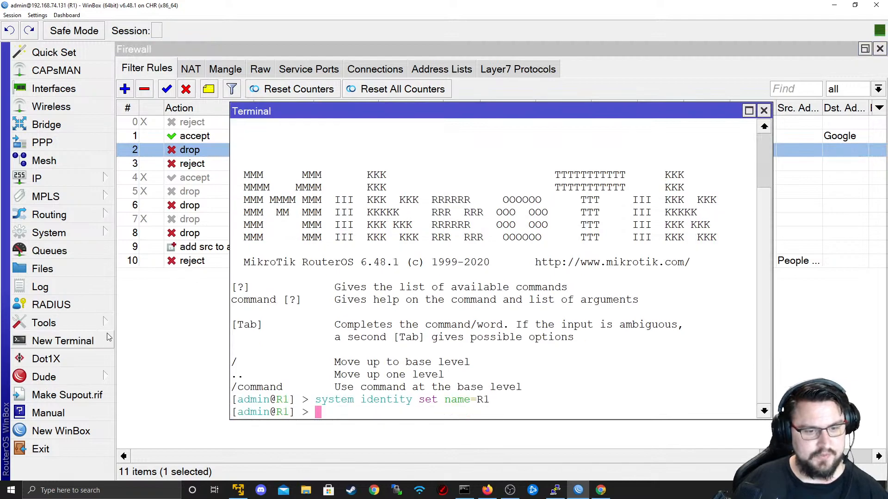
{"action": "type", "text": "ping 8.8.8.8"}
{"action": "key", "text": "Return"}
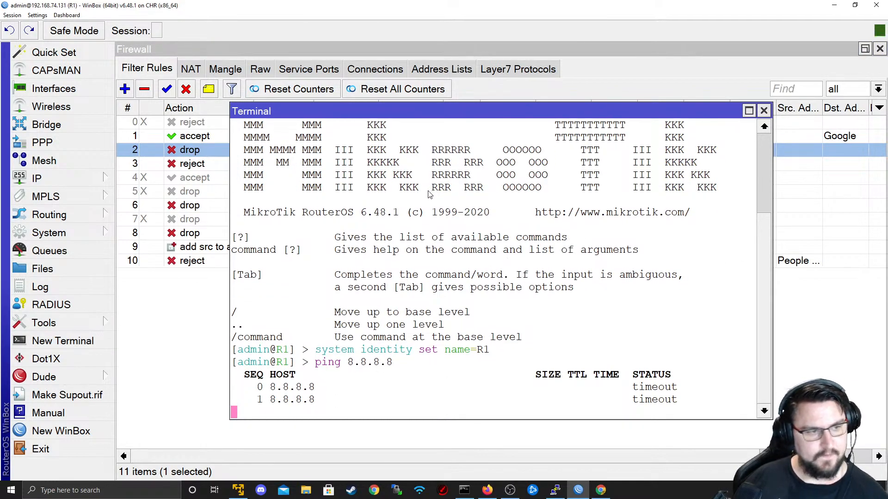
{"action": "key", "text": "ctrl+c"}
{"action": "type", "text": "ip route print"}
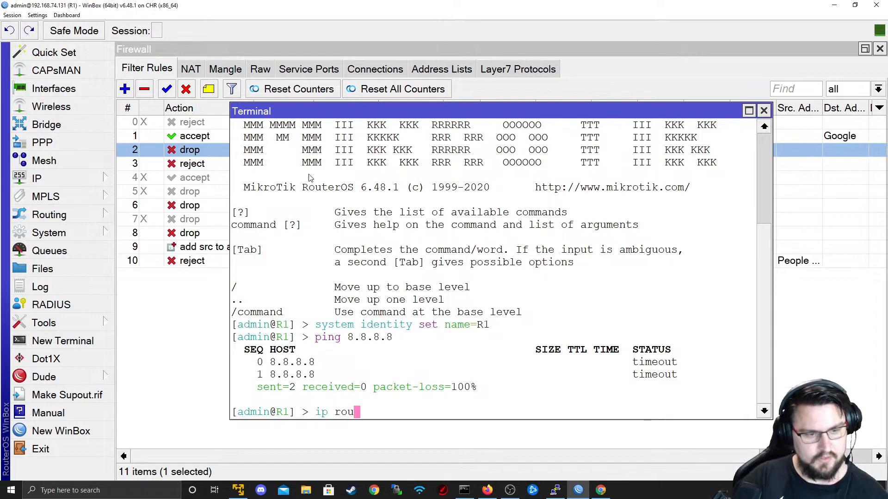
{"action": "key", "text": "Return"}
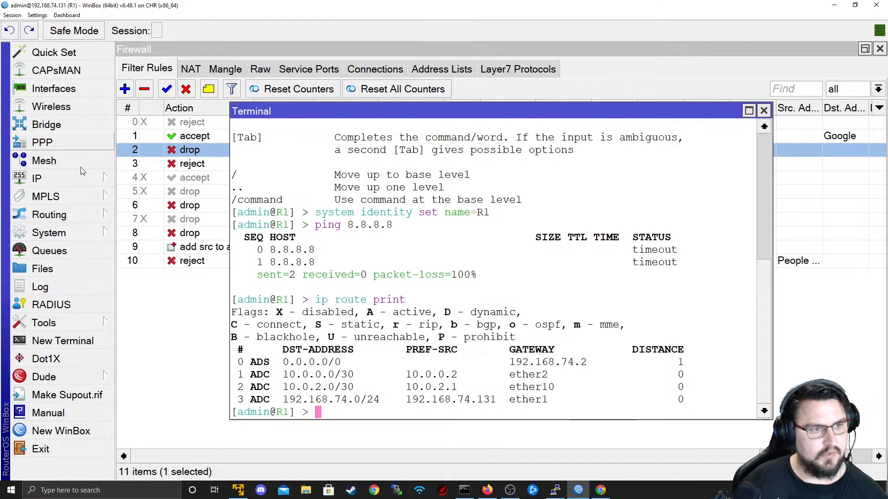
- Select filter rules 1 through 10 and disable them all
{"action": "left_click", "coordinate": [199, 206]}
{"action": "left_click", "coordinate": [203, 122]}
{"action": "left_click", "coordinate": [206, 136]}
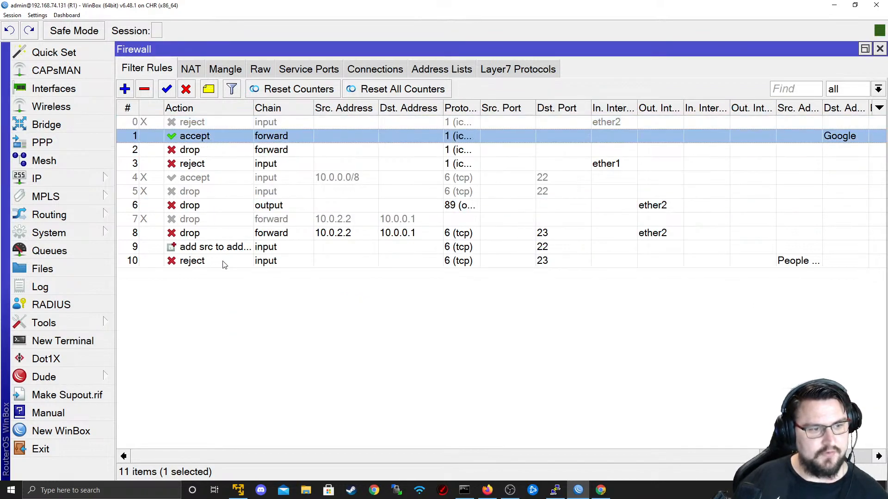
{"action": "left_click", "coordinate": [223, 262], "text": "shift"}
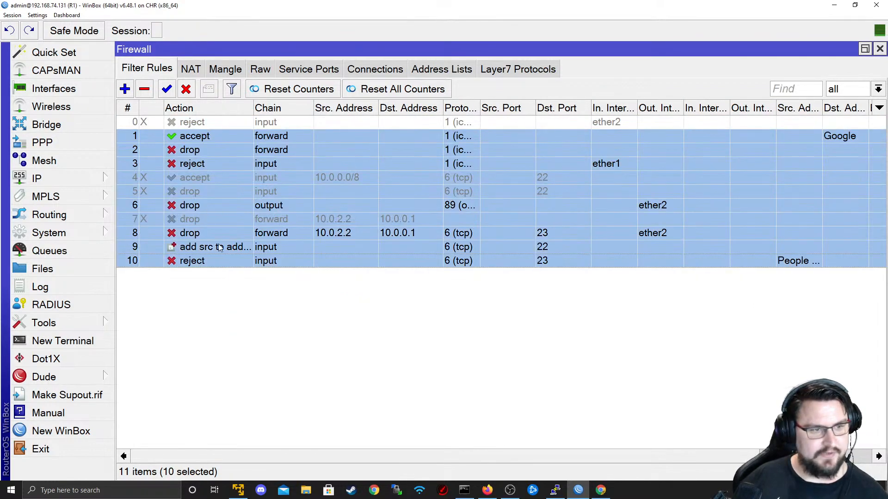
{"action": "left_click", "coordinate": [186, 89]}
{"action": "left_click", "coordinate": [191, 69]}
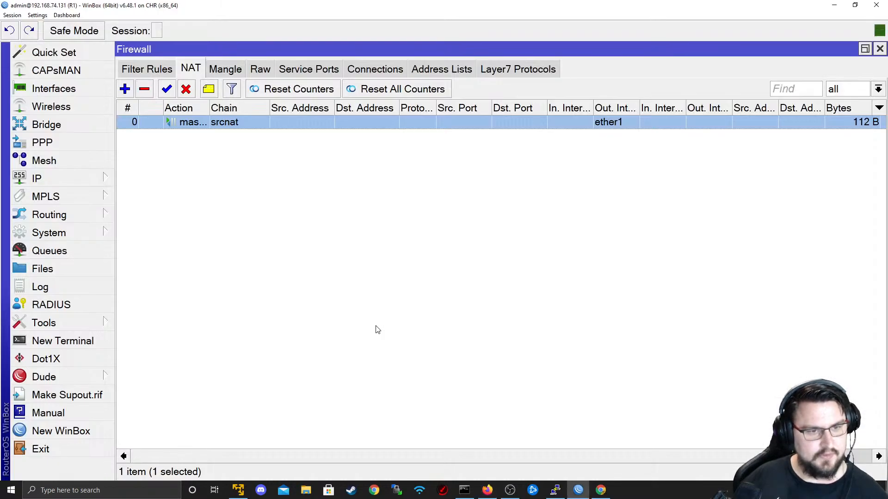
- Rerun ping 8.8.8.8 in a new terminal, then return to the filter rule list
{"action": "key", "text": "alt+Tab"}
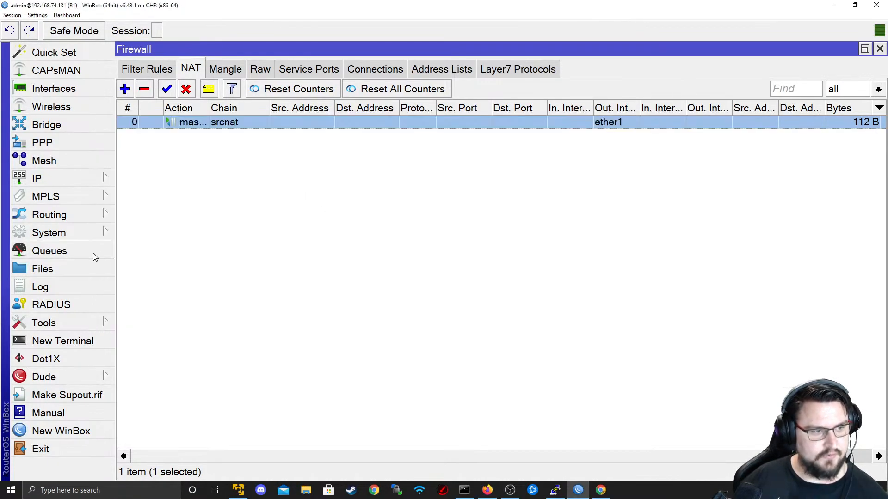
{"action": "left_click", "coordinate": [90, 344]}
{"action": "key", "text": "Up"}
{"action": "key", "text": "Up"}
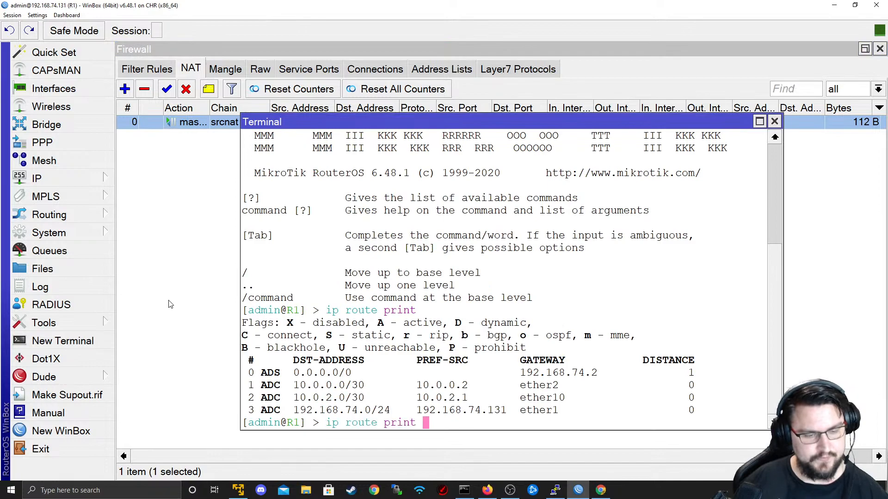
{"action": "key", "text": "Return"}
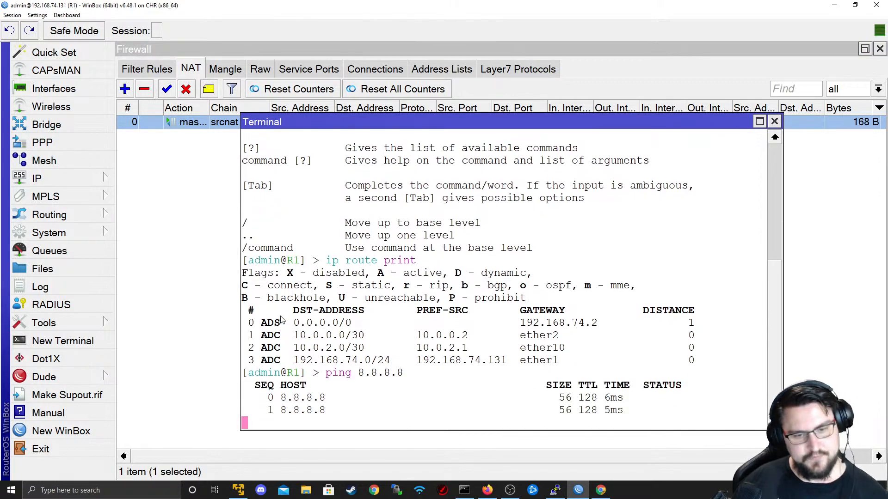
{"action": "left_click", "coordinate": [244, 73]}
{"action": "left_click", "coordinate": [146, 69]}
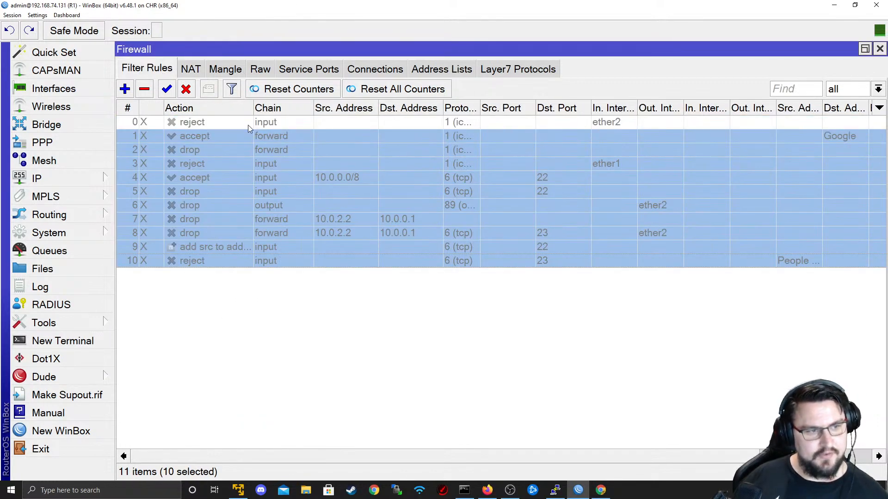
{"action": "left_click", "coordinate": [167, 91]}
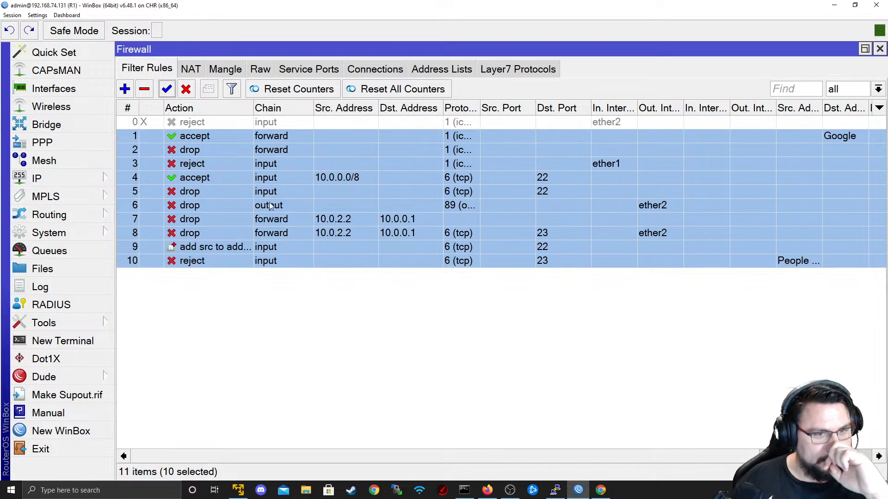
{"action": "double_click", "coordinate": [479, 105]}
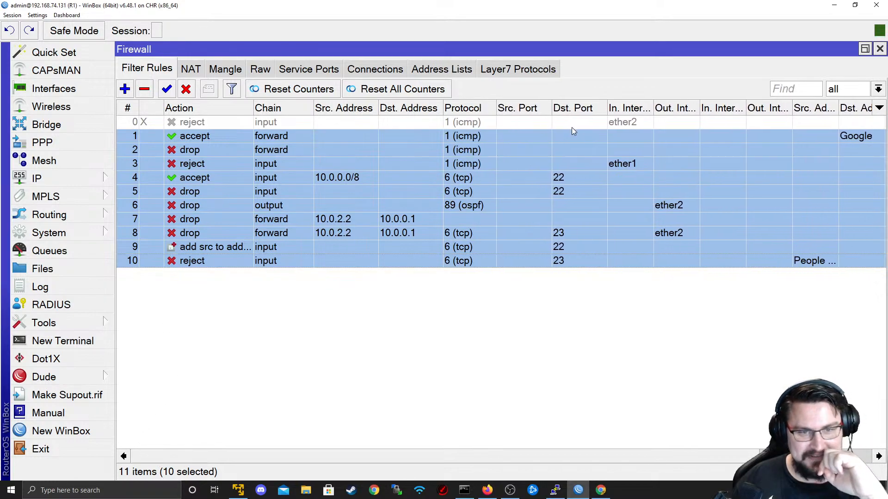
{"action": "left_click", "coordinate": [415, 165]}
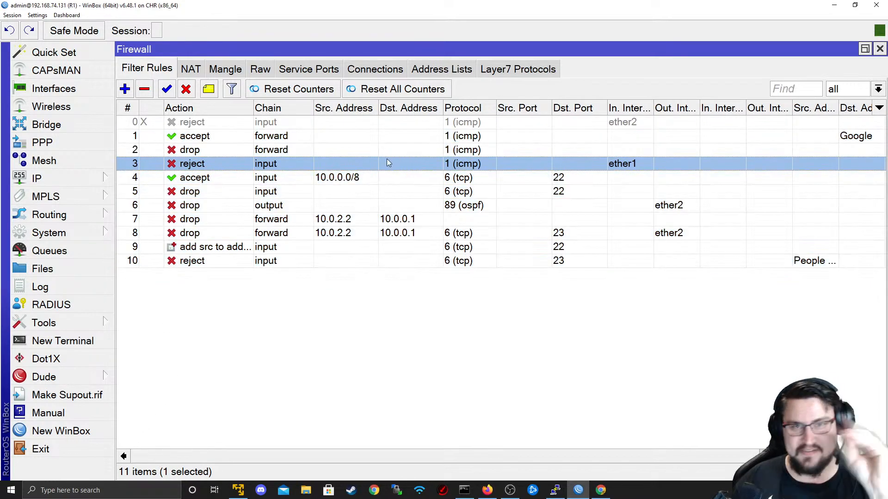
{"action": "left_click", "coordinate": [359, 148]}
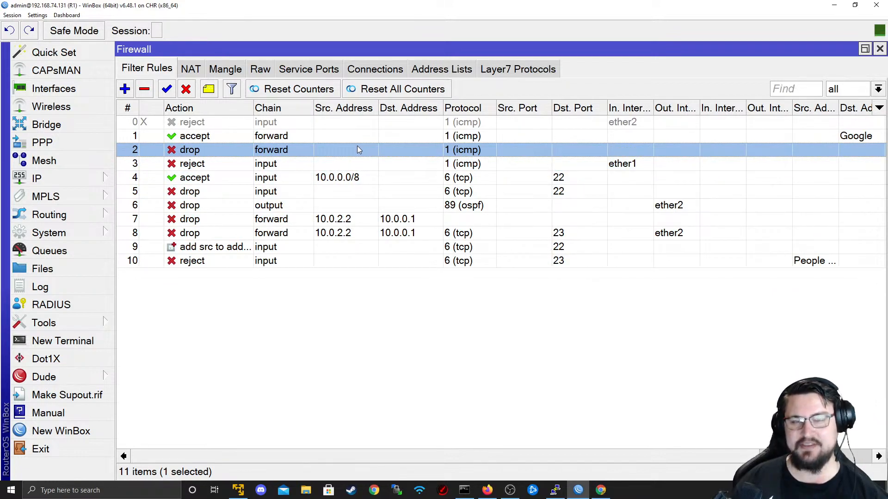
{"action": "left_click", "coordinate": [330, 131]}
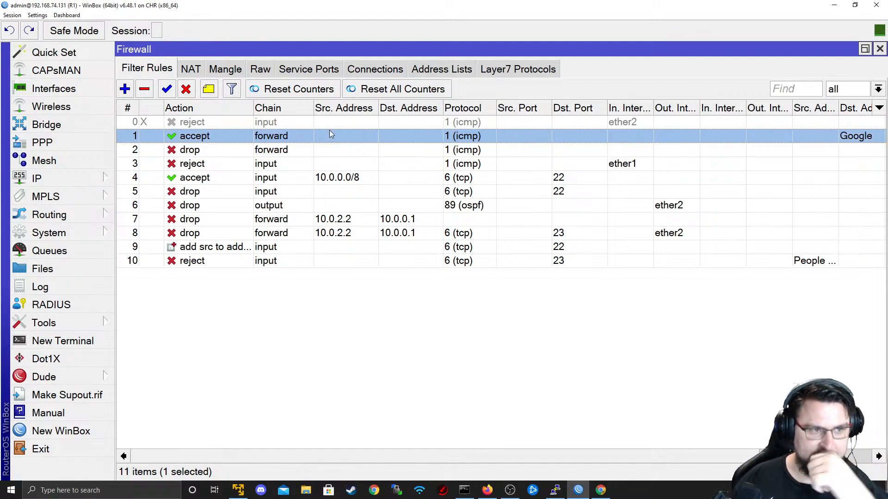
{"action": "left_click", "coordinate": [329, 126]}
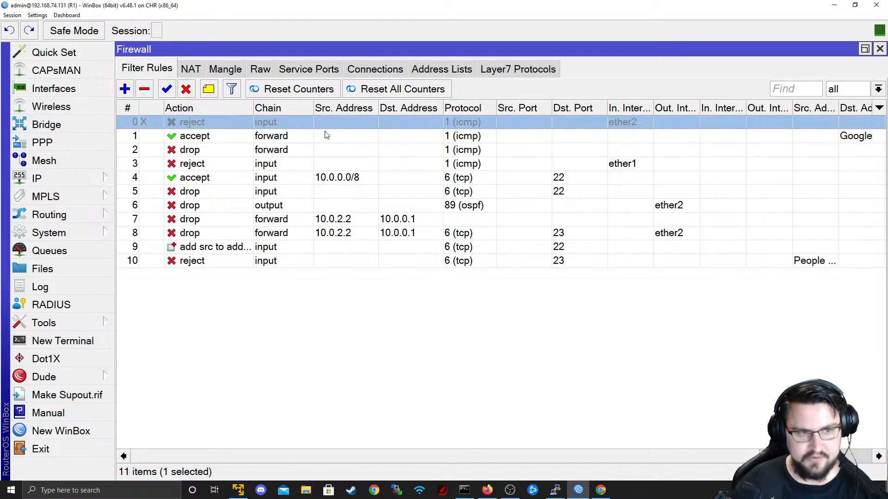
{"action": "left_click", "coordinate": [321, 149]}
{"action": "left_click", "coordinate": [313, 163]}
{"action": "left_click", "coordinate": [321, 147]}
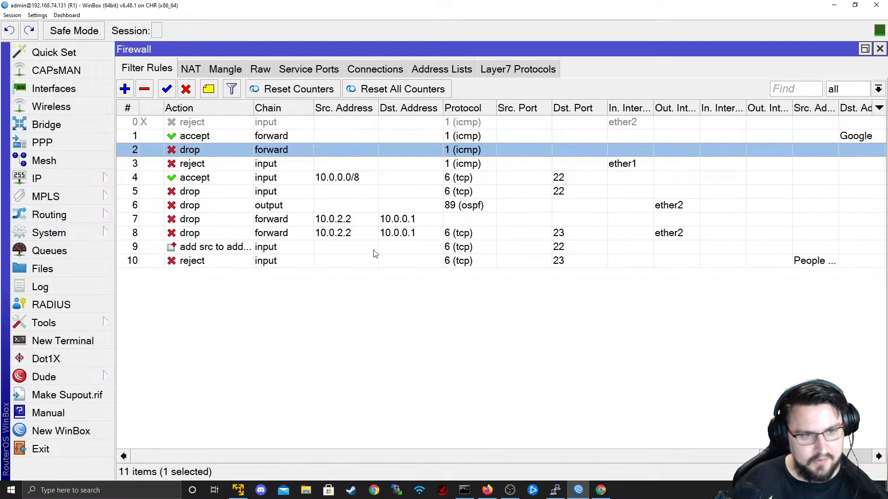
{"action": "double_click", "coordinate": [268, 139]}
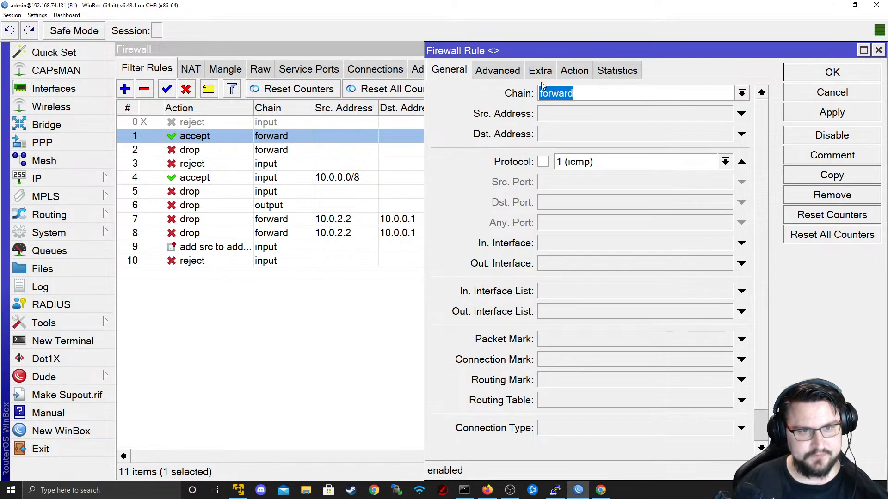
{"action": "left_click", "coordinate": [584, 76]}
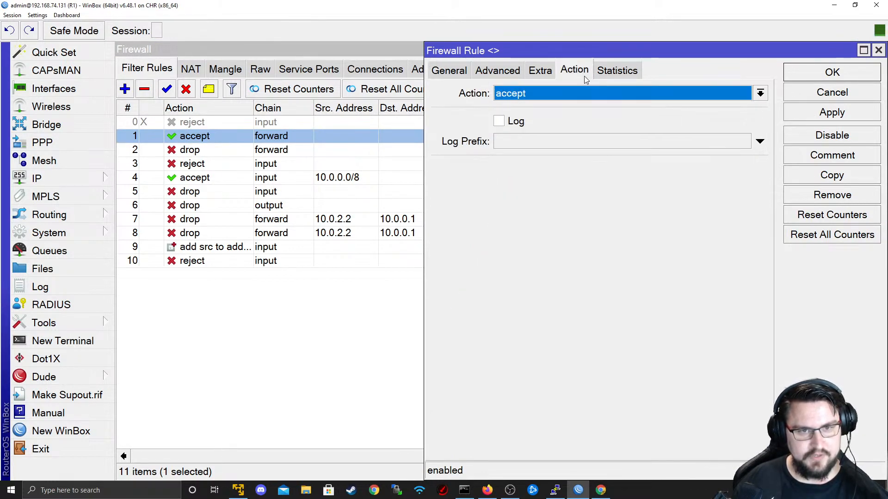
{"action": "left_click", "coordinate": [832, 92]}
{"action": "left_click", "coordinate": [348, 149]}
{"action": "double_click", "coordinate": [345, 136]}
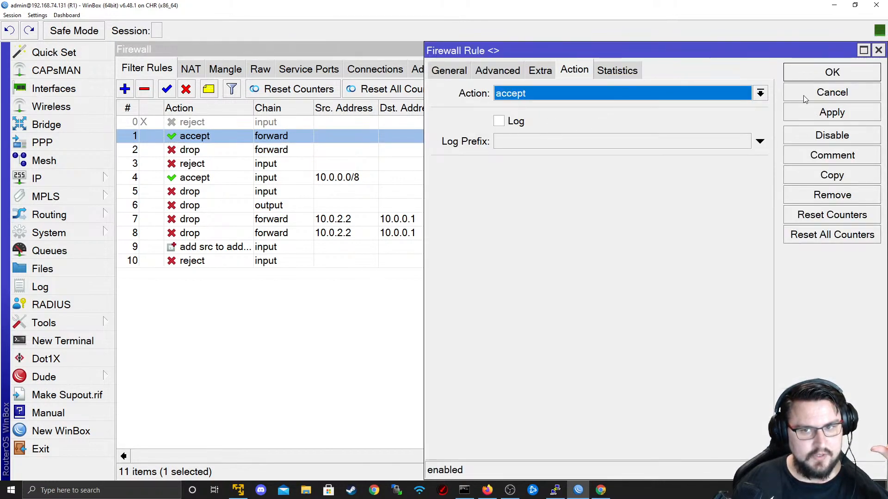
{"action": "left_click", "coordinate": [513, 74]}
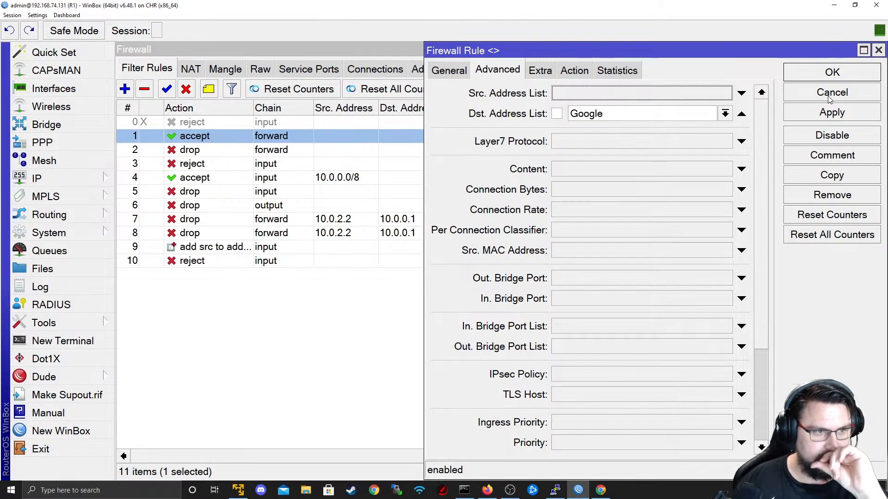
{"action": "left_click", "coordinate": [452, 74]}
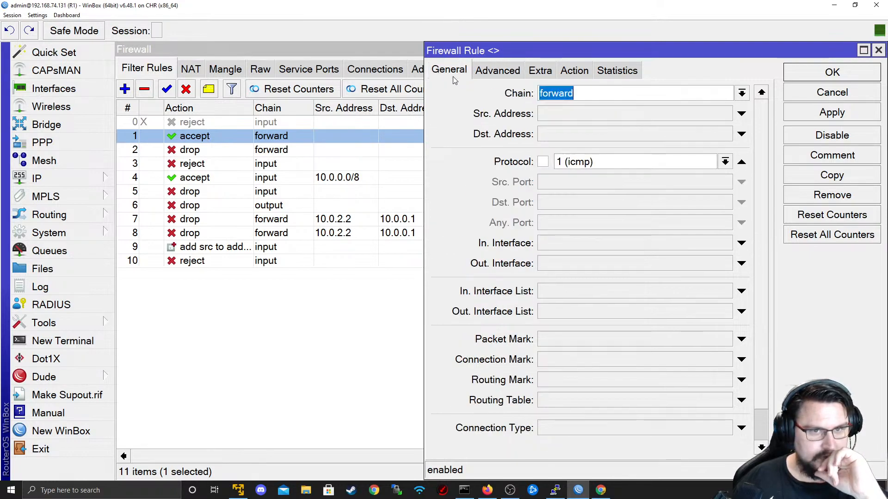
{"action": "left_click", "coordinate": [575, 70]}
{"action": "left_click", "coordinate": [419, 111]}
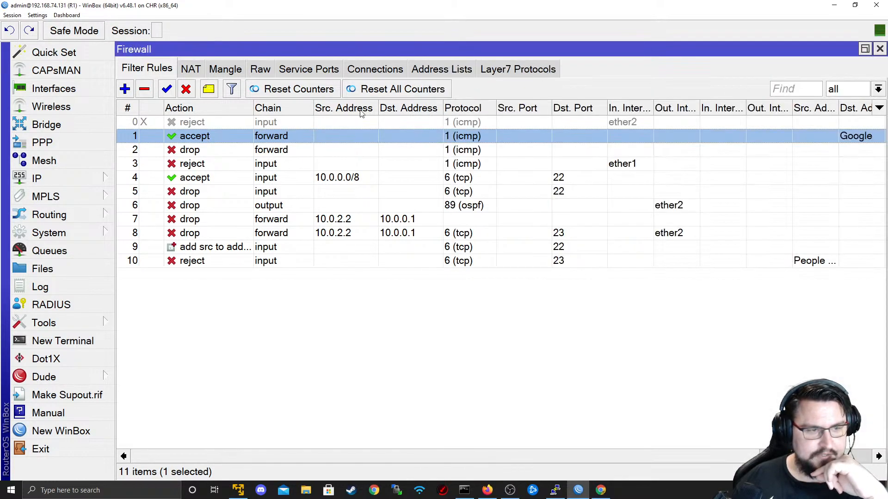
{"action": "double_click", "coordinate": [294, 150]}
{"action": "left_click", "coordinate": [466, 69]}
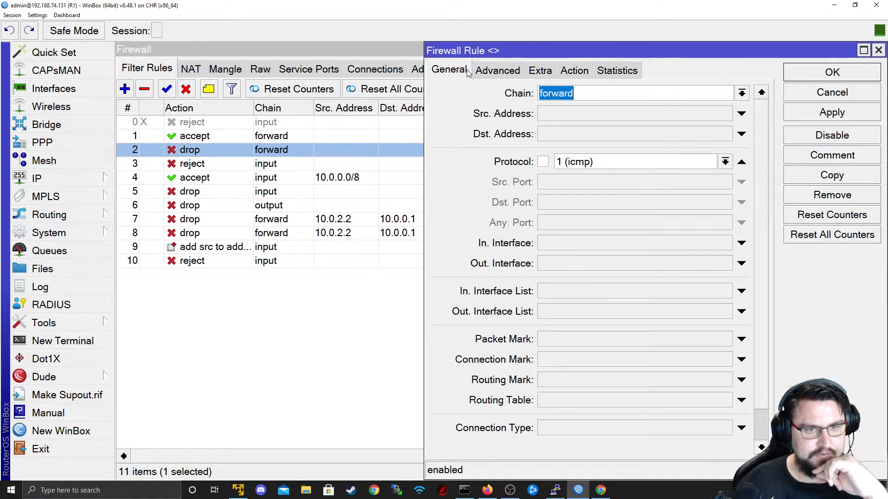
{"action": "left_click", "coordinate": [481, 74]}
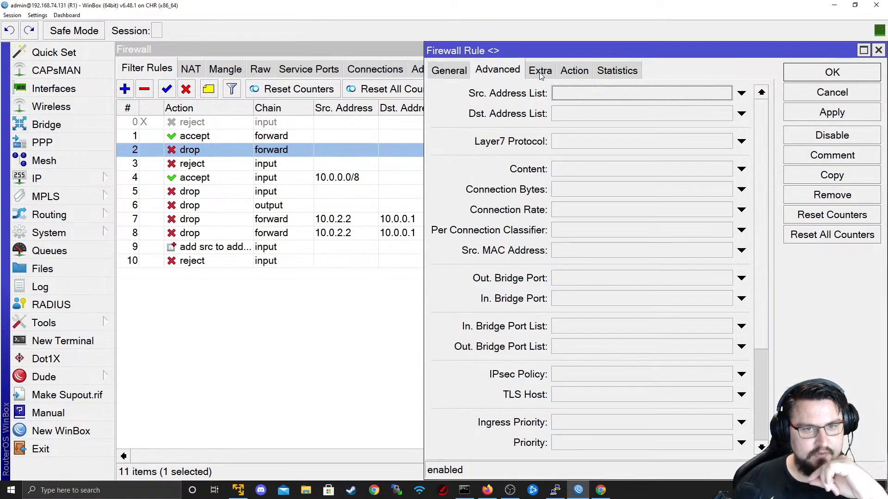
{"action": "left_click", "coordinate": [574, 70]}
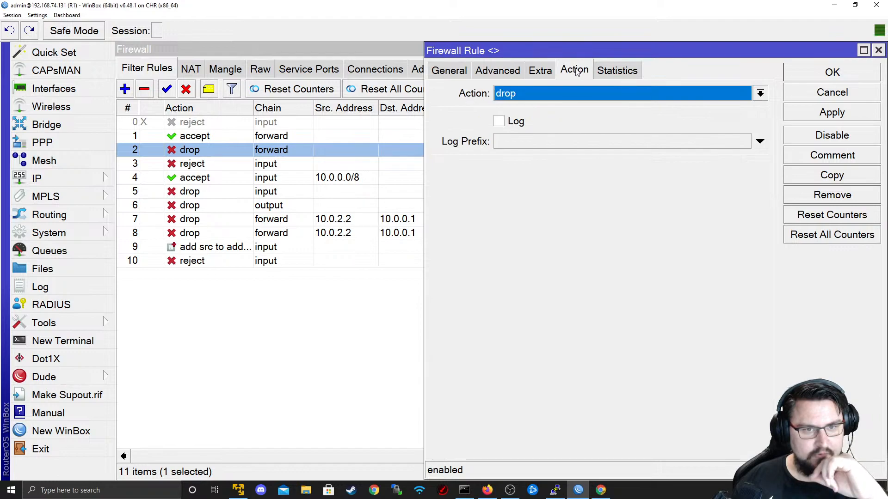
{"action": "left_click", "coordinate": [835, 94]}
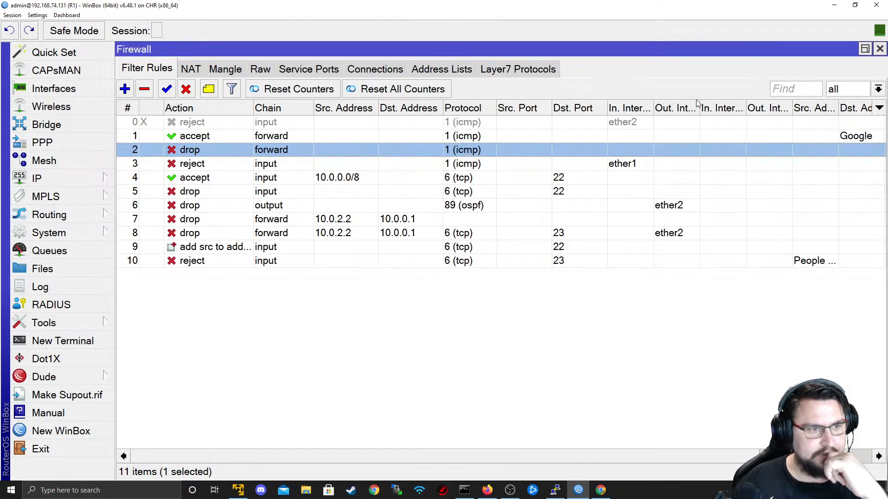
- Review rule 3's input chain, ether1 interface and reject action without changing it
{"action": "double_click", "coordinate": [288, 168]}
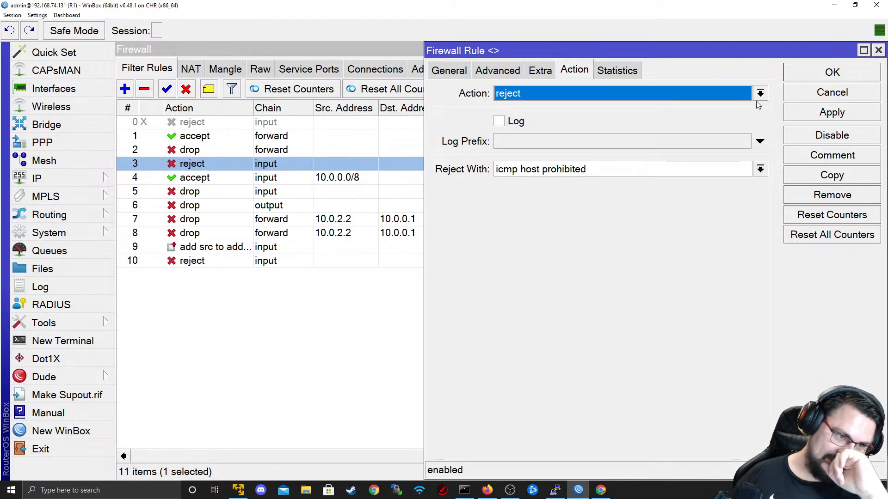
{"action": "left_click", "coordinate": [825, 95]}
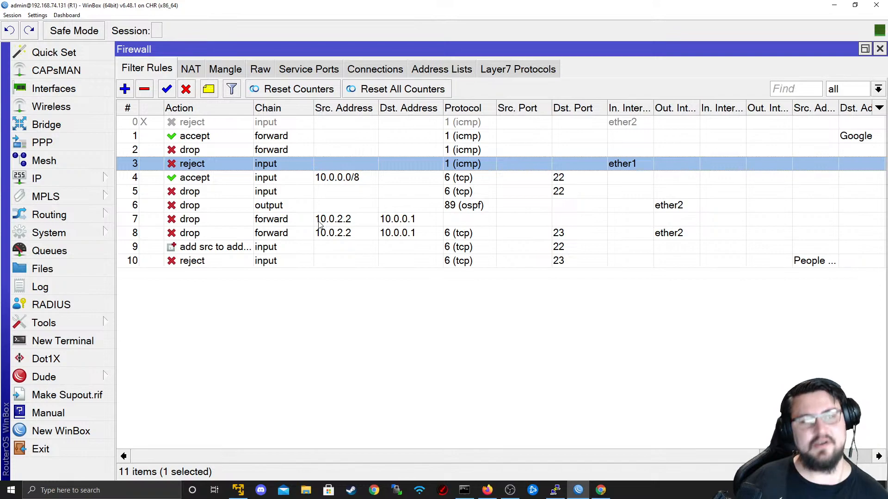
{"action": "double_click", "coordinate": [273, 168]}
{"action": "left_click", "coordinate": [465, 73]}
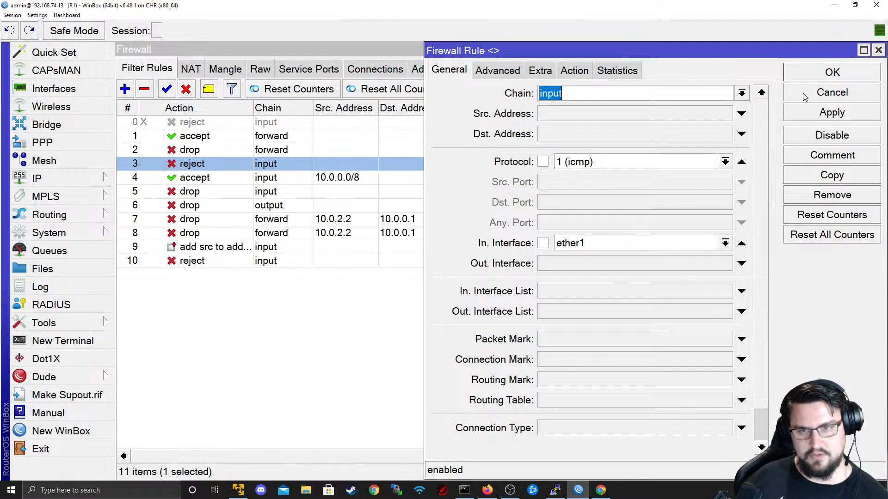
{"action": "left_click", "coordinate": [578, 72]}
{"action": "left_click", "coordinate": [832, 92]}
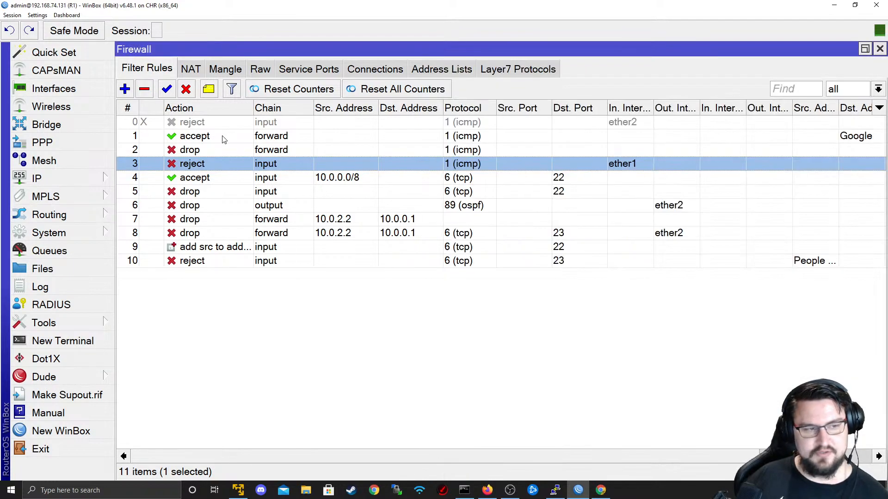
- Ping 8.8.8.8 from a new terminal and stop it to read the summary
{"action": "left_click", "coordinate": [91, 343]}
{"action": "key", "text": "Up"}
{"action": "key", "text": "Return"}
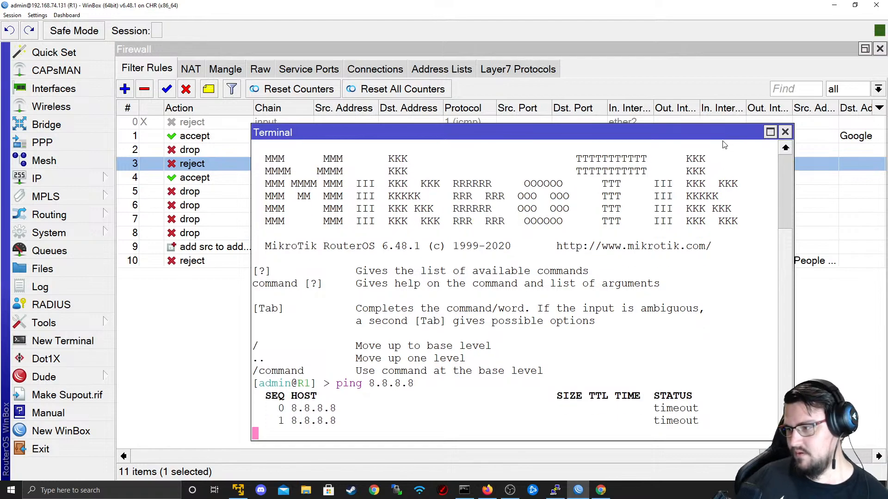
{"action": "key", "text": "ctrl+c"}
{"action": "left_click", "coordinate": [785, 132]}
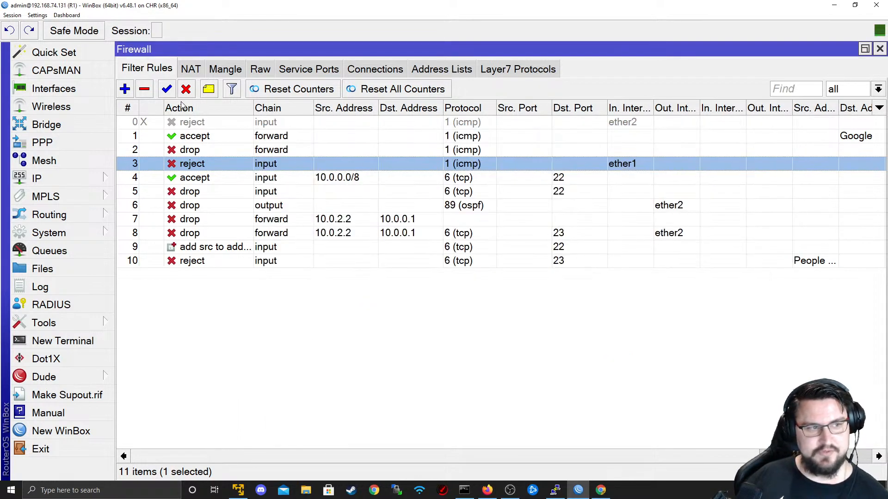
- After disabling rule 3, rerun ping 8.8.8.8 in a new terminal and clear the rule selection
{"action": "key", "text": "alt+Tab"}
{"action": "key", "text": "alt+Tab"}
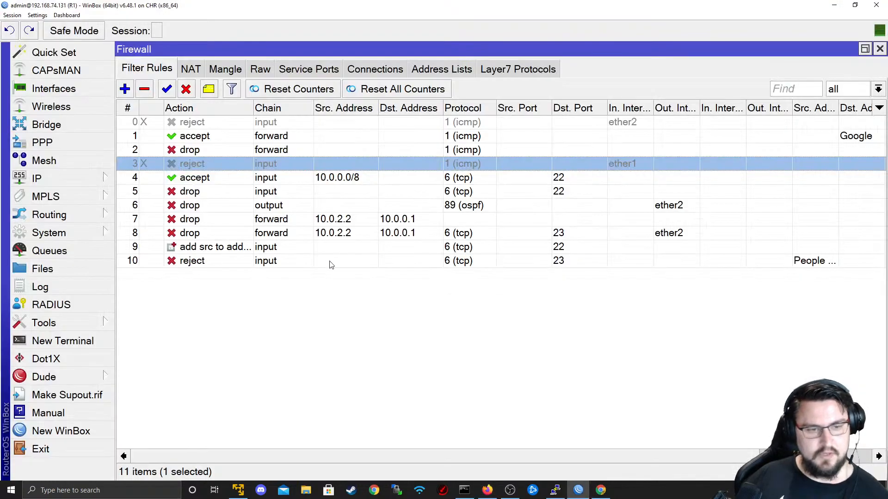
{"action": "left_click", "coordinate": [63, 340]}
{"action": "key", "text": "Up"}
{"action": "key", "text": "Return"}
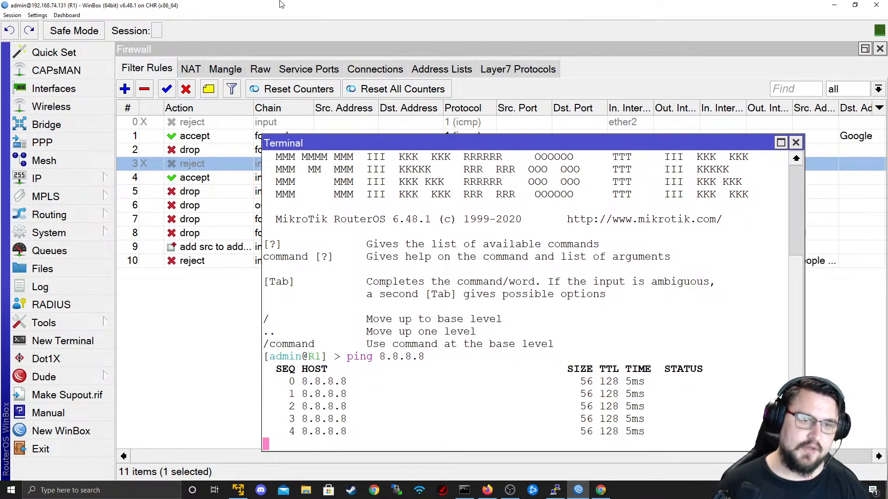
{"action": "left_click", "coordinate": [796, 143]}
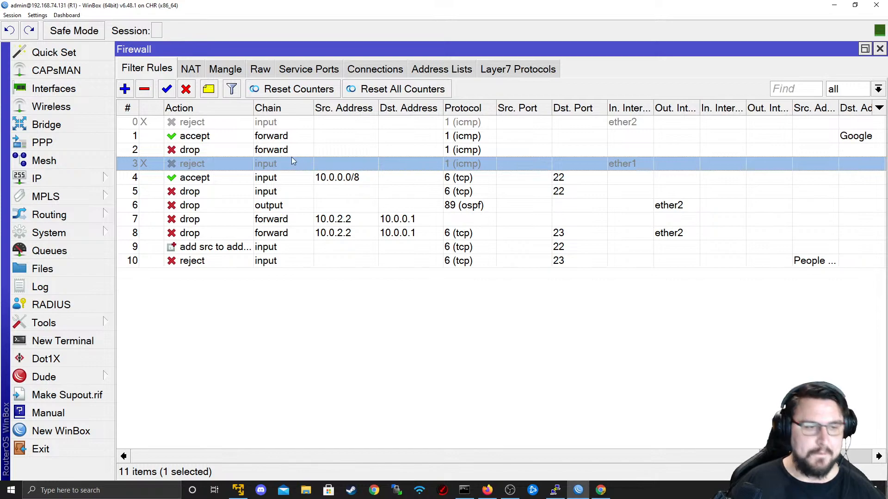
{"action": "mouse_move", "coordinate": [555, 490]}
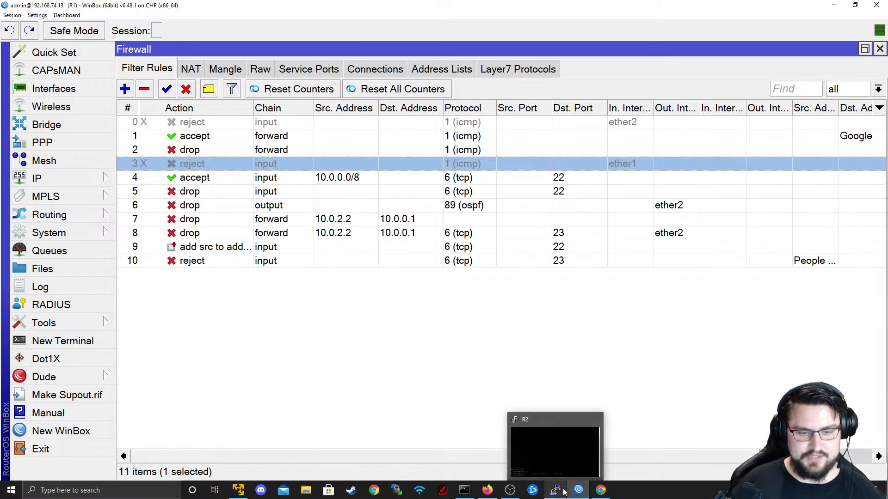
{"action": "left_click", "coordinate": [426, 366]}
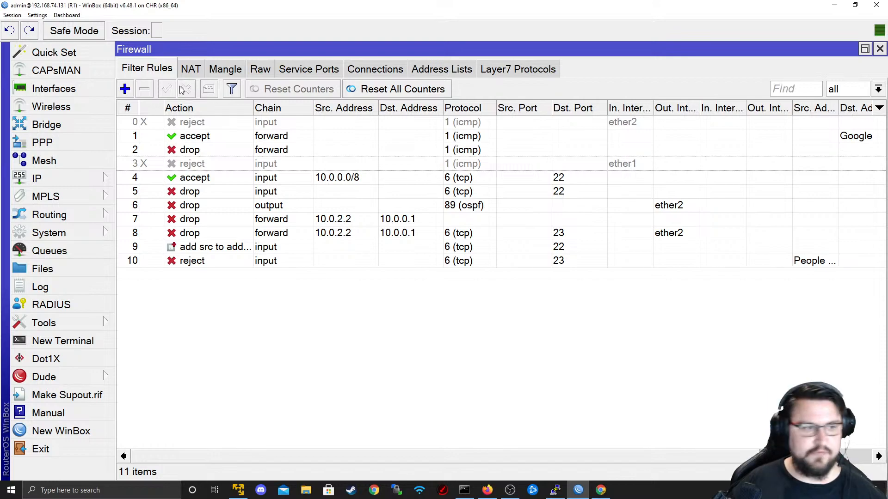
{"action": "left_click", "coordinate": [138, 109]}
{"action": "left_click", "coordinate": [129, 109]}
{"action": "left_click", "coordinate": [131, 111]}
{"action": "left_click", "coordinate": [234, 134]}
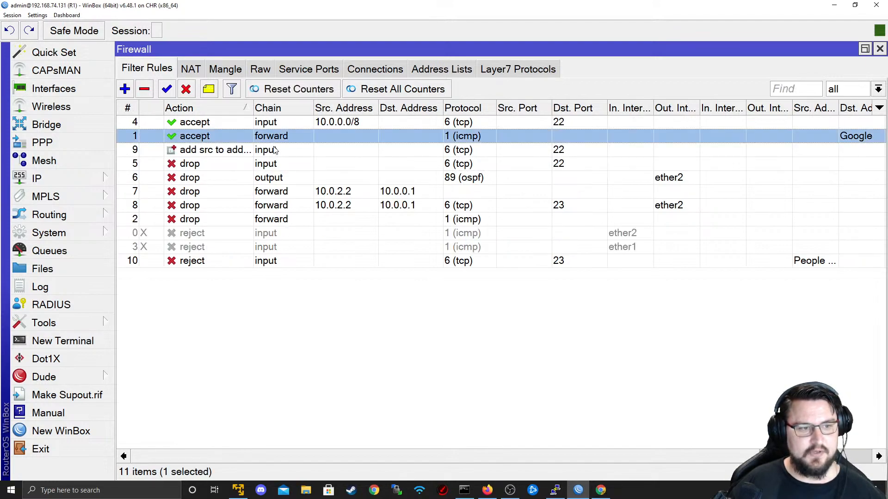
{"action": "left_click", "coordinate": [246, 126]}
{"action": "left_click", "coordinate": [246, 139]}
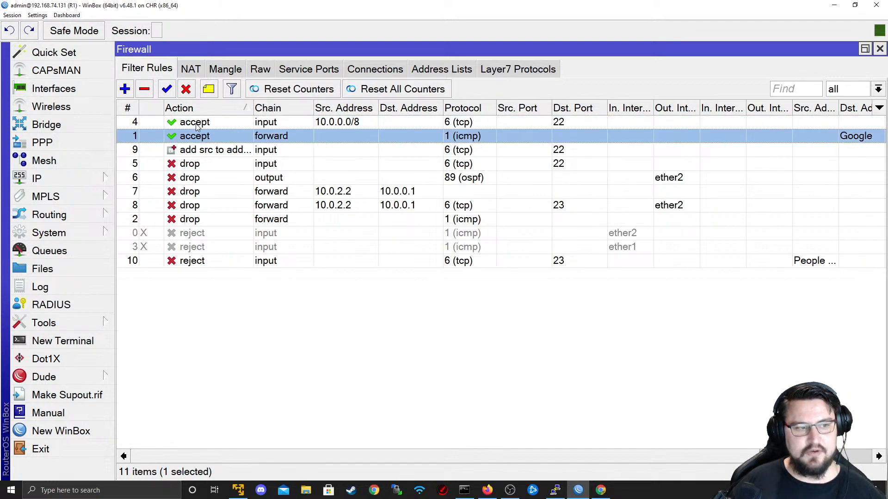
{"action": "left_click", "coordinate": [208, 125]}
{"action": "left_click", "coordinate": [250, 151]}
{"action": "left_click", "coordinate": [259, 193]}
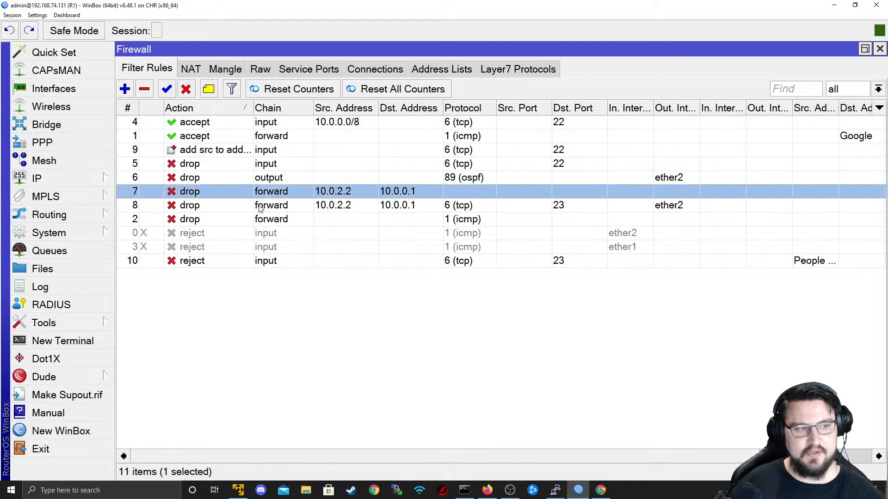
{"action": "left_click", "coordinate": [242, 137]}
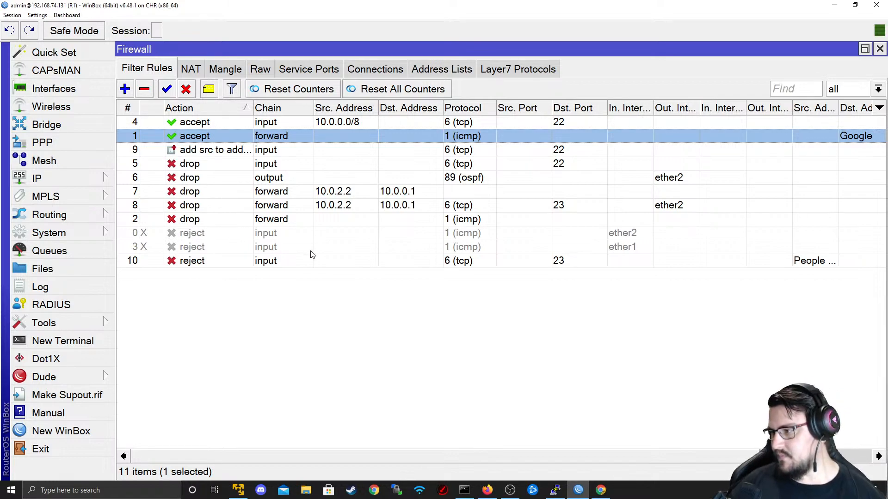
{"action": "key", "text": "alt+Tab"}
{"action": "key", "text": "alt+Tab"}
{"action": "left_click", "coordinate": [289, 295]}
{"action": "left_click", "coordinate": [266, 139]}
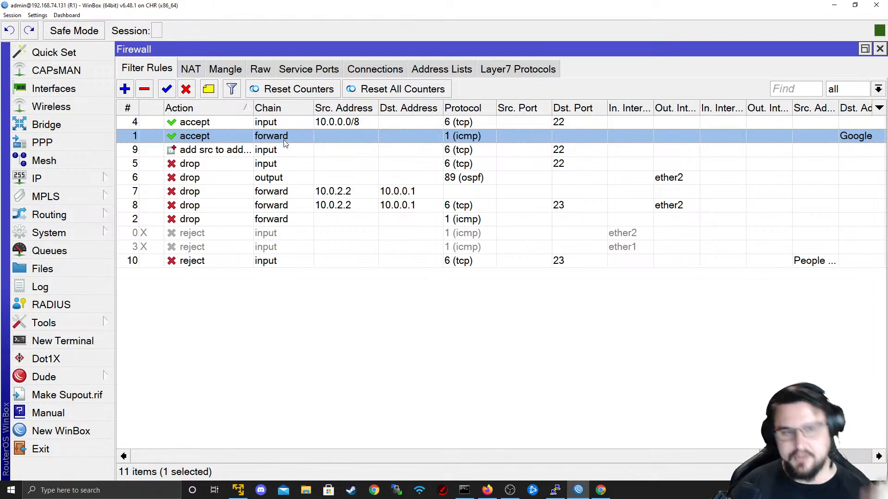
{"action": "left_click", "coordinate": [126, 110]}
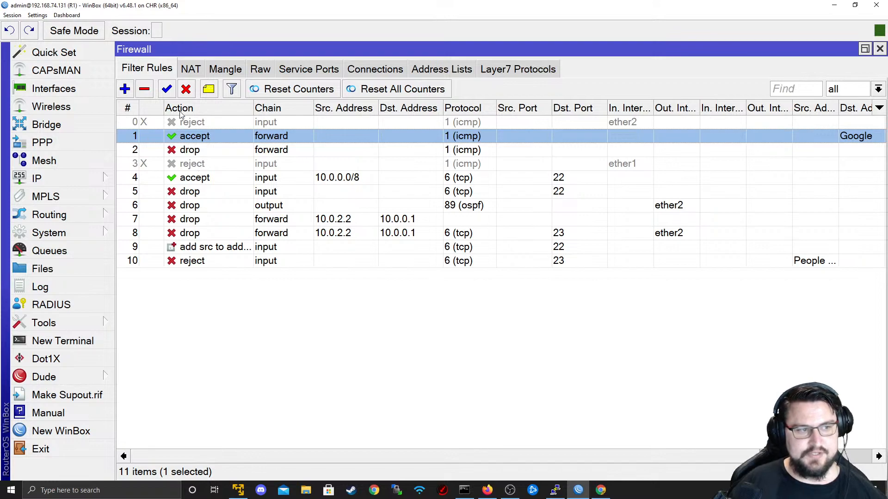
{"action": "left_click", "coordinate": [135, 113]}
{"action": "left_click", "coordinate": [134, 112]}
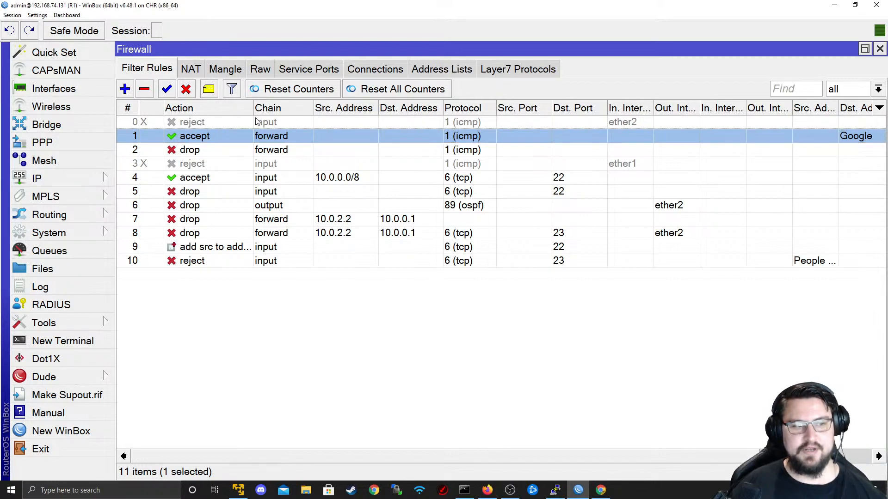
{"action": "left_click", "coordinate": [251, 150]}
{"action": "left_click", "coordinate": [296, 167]}
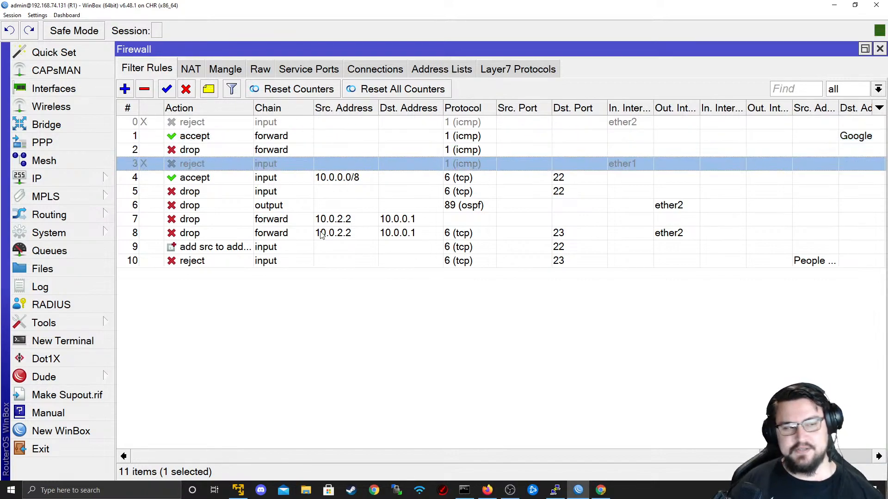
{"action": "double_click", "coordinate": [217, 165]}
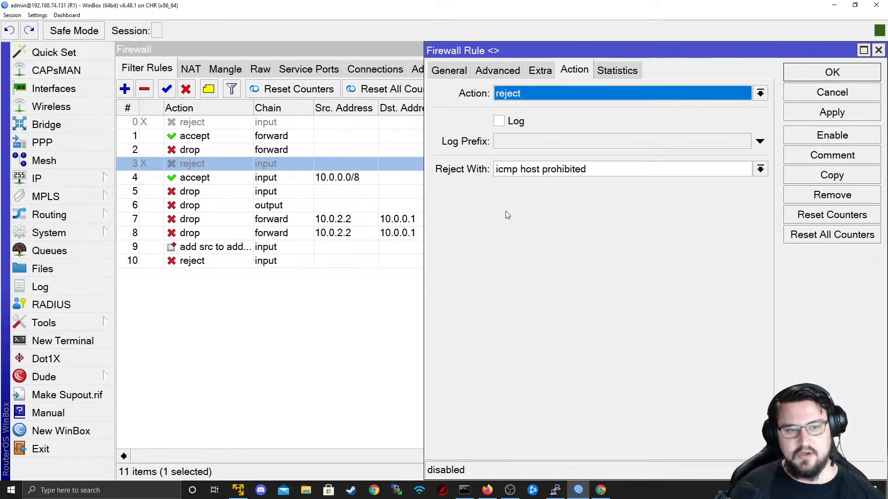
{"action": "left_click", "coordinate": [456, 74]}
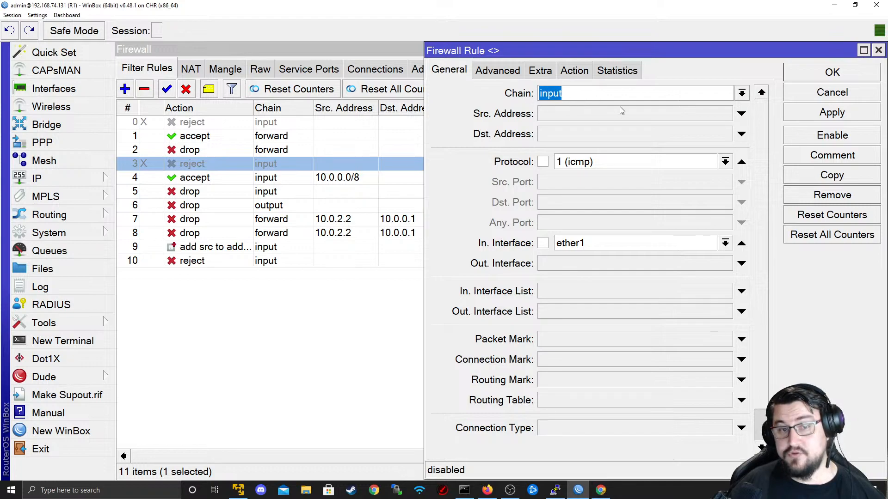
{"action": "left_click", "coordinate": [599, 245]}
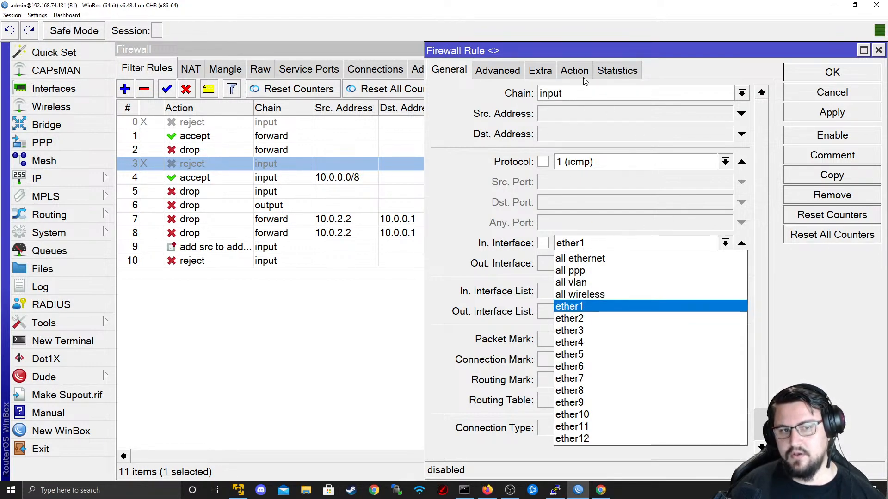
{"action": "key", "text": "Return"}
{"action": "left_click", "coordinate": [868, 93]}
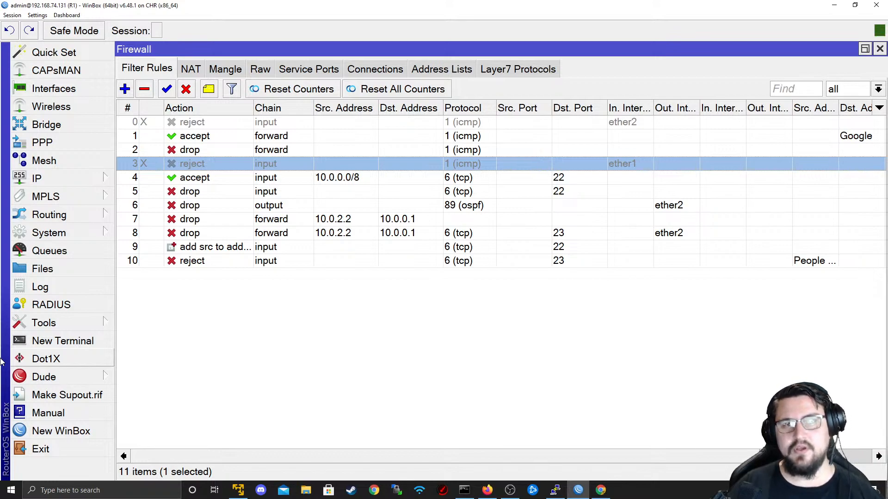
- Start ping 8.8.8.8 in a new R1 terminal, getting 5 ms replies, and glance at the topology
{"action": "key", "text": "alt+Tab"}
{"action": "key", "text": "alt+Tab"}
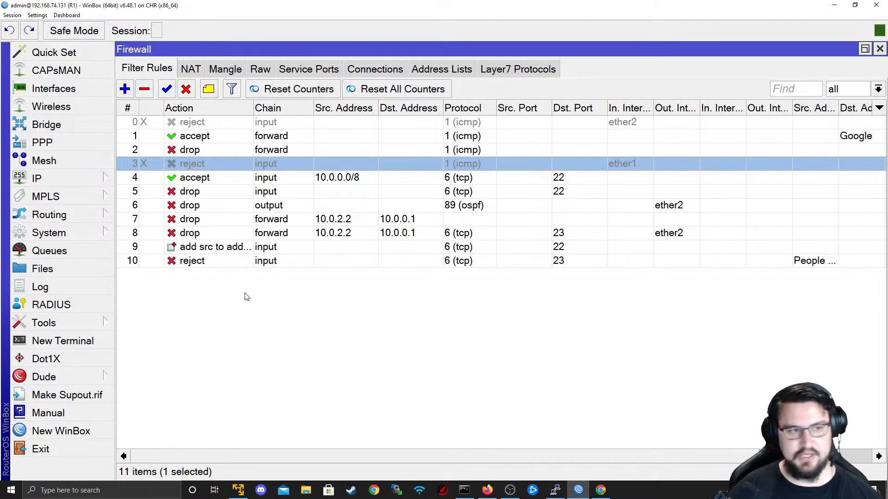
{"action": "left_click", "coordinate": [107, 335]}
{"action": "type", "text": "ping 8.8.8.8"}
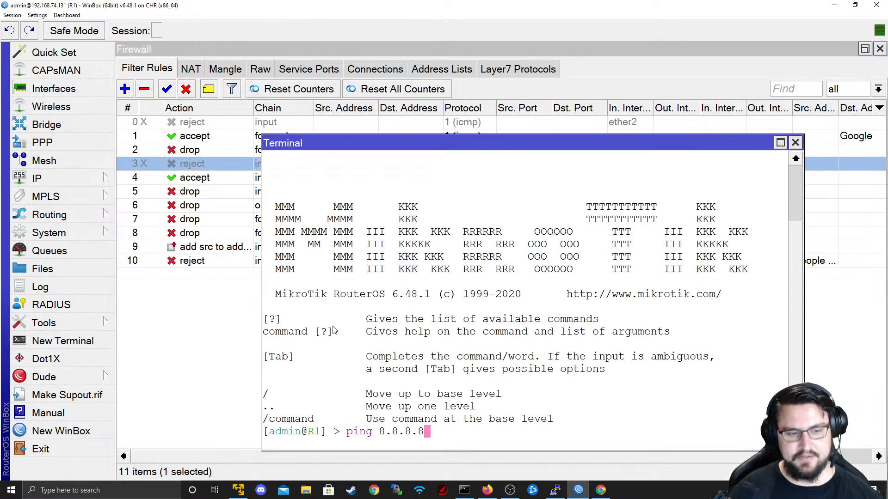
{"action": "key", "text": "Return"}
{"action": "key", "text": "alt+Tab"}
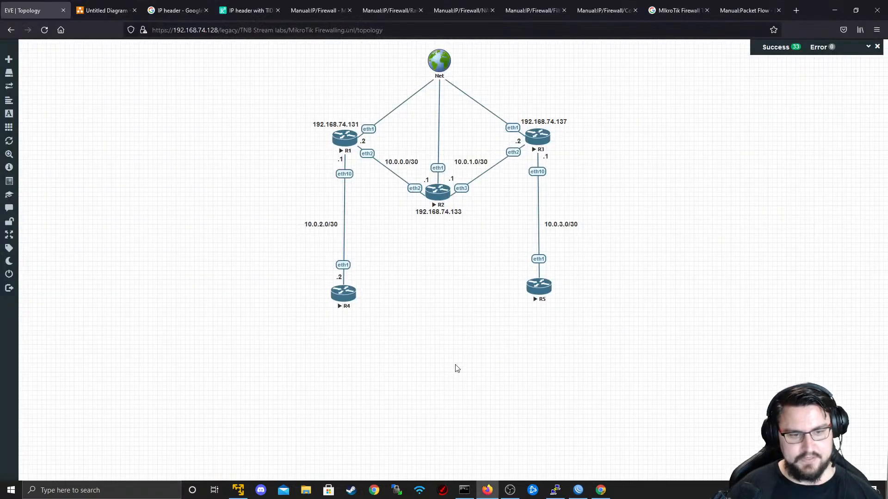
{"action": "key", "text": "alt+Tab"}
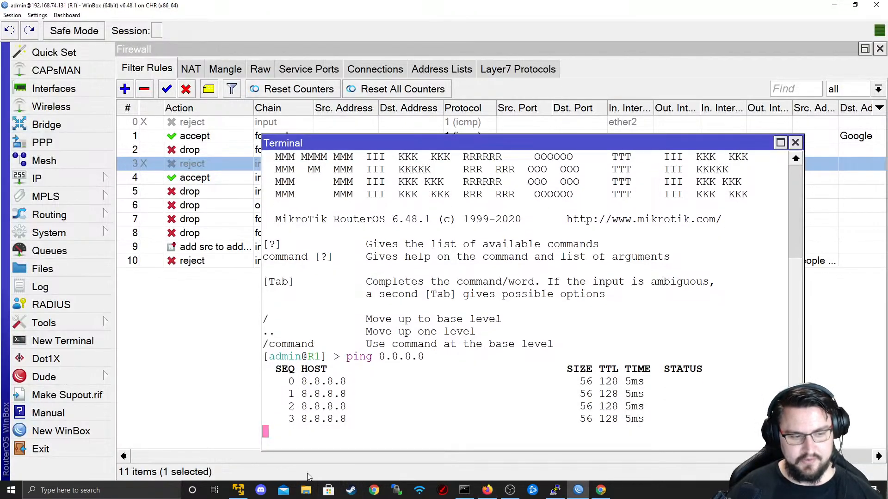
{"action": "right_click", "coordinate": [570, 493]}
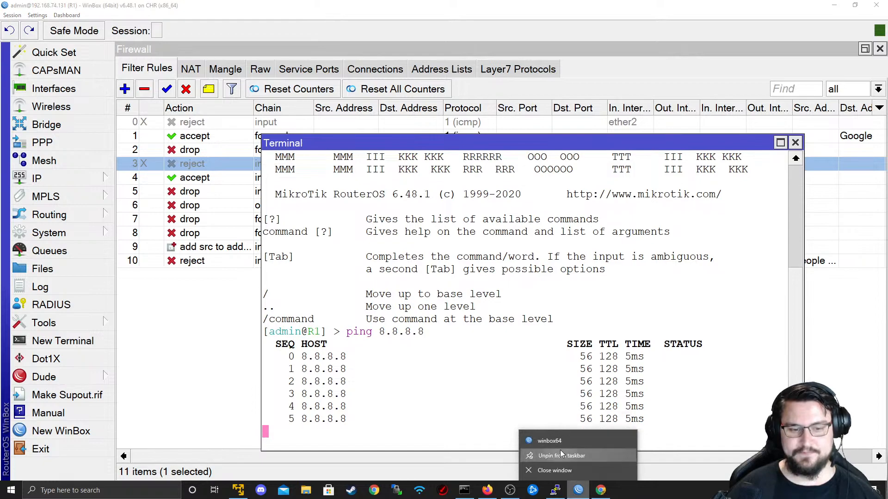
{"action": "left_click", "coordinate": [562, 446]}
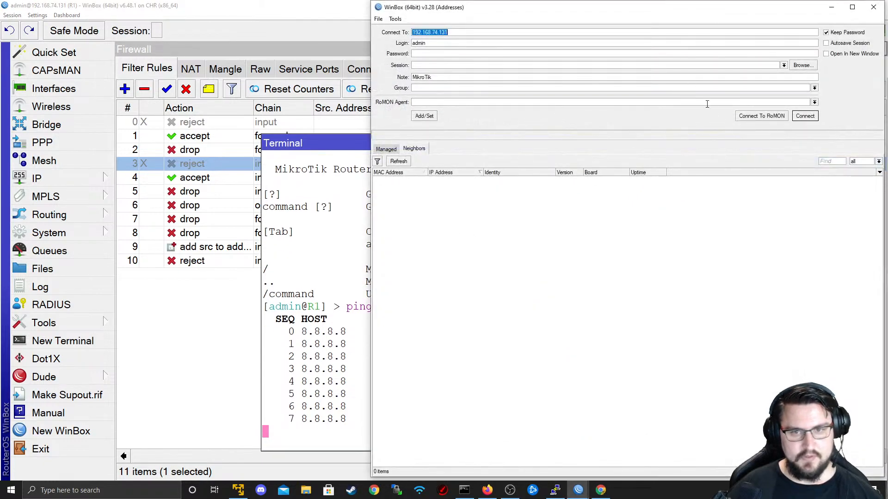
{"action": "left_click", "coordinate": [762, 116]}
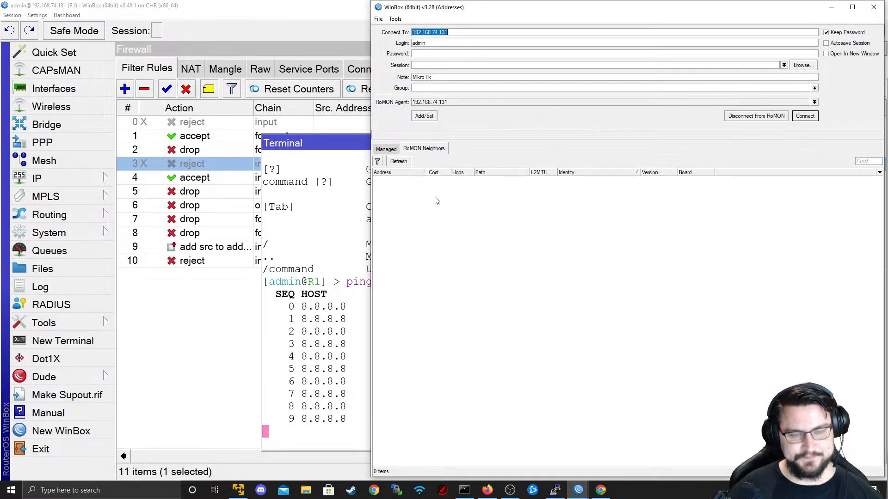
{"action": "left_click", "coordinate": [435, 180]}
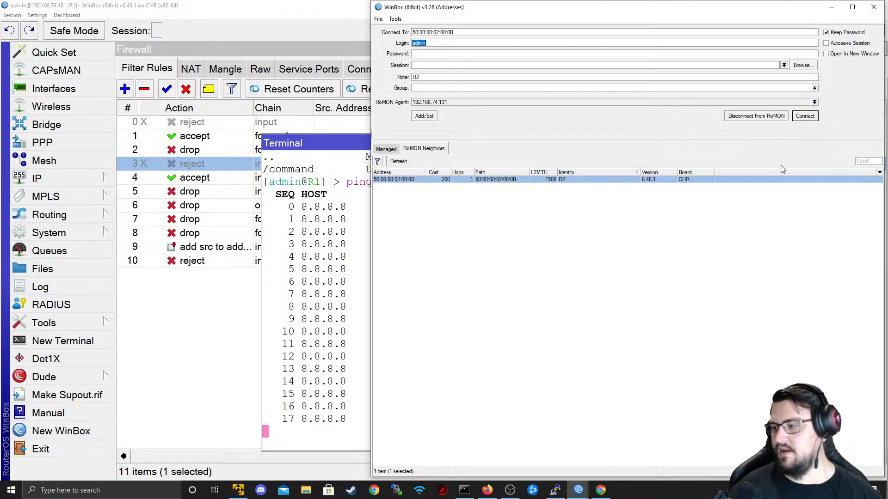
{"action": "left_click", "coordinate": [804, 117]}
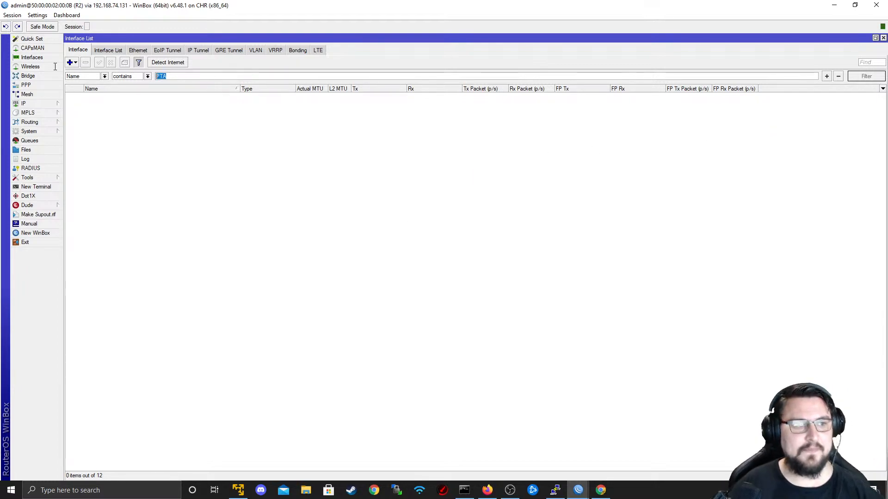
{"action": "key", "text": "BackSpace"}
{"action": "key", "text": "BackSpace"}
{"action": "key", "text": "BackSpace"}
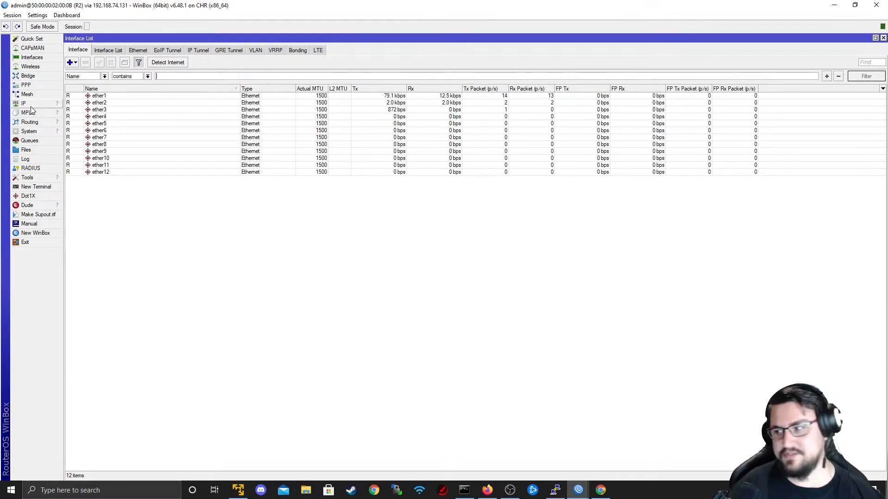
{"action": "left_click", "coordinate": [30, 106]}
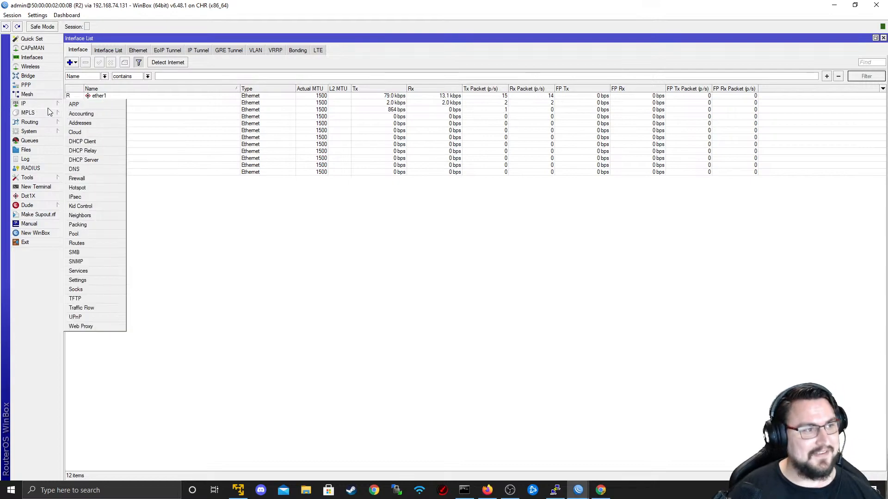
{"action": "left_click", "coordinate": [33, 7]}
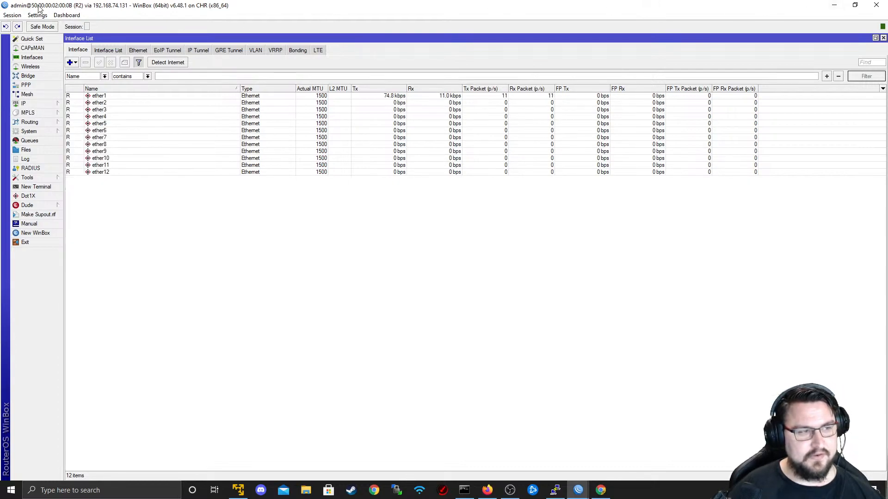
- Close the R2 session and open a new WinBox login with R2 (50:00:00:02:00:0B) picked via RoMON
{"action": "left_click", "coordinate": [877, 5]}
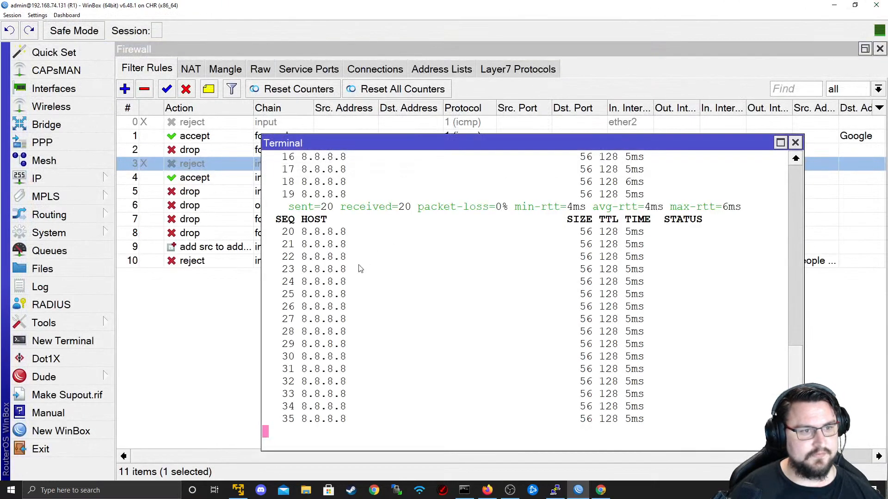
{"action": "right_click", "coordinate": [578, 490]}
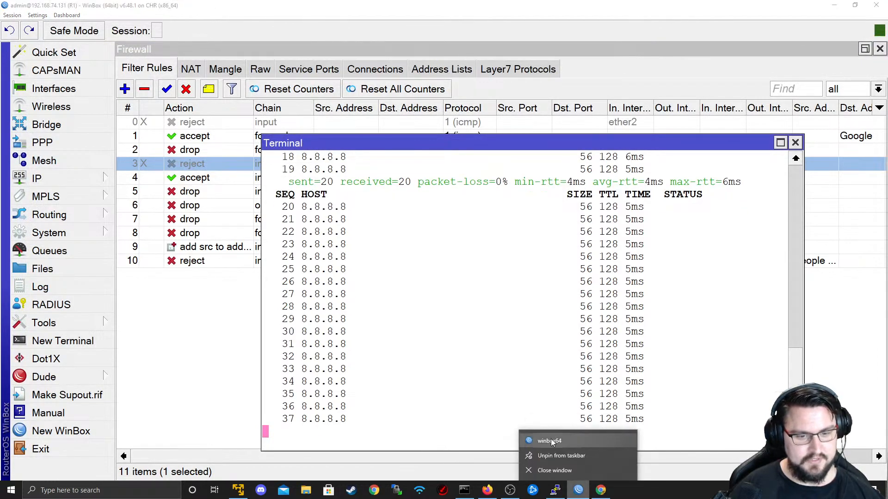
{"action": "left_click", "coordinate": [551, 438]}
{"action": "left_click", "coordinate": [750, 116]}
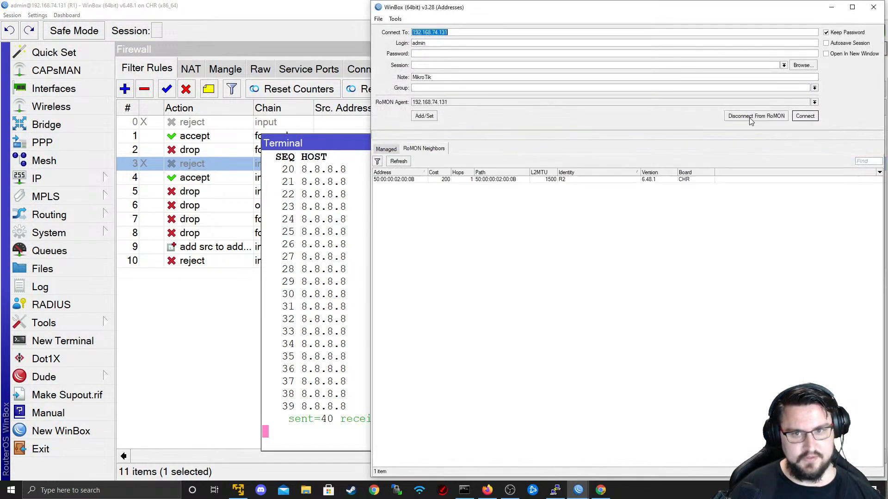
{"action": "left_click", "coordinate": [446, 180]}
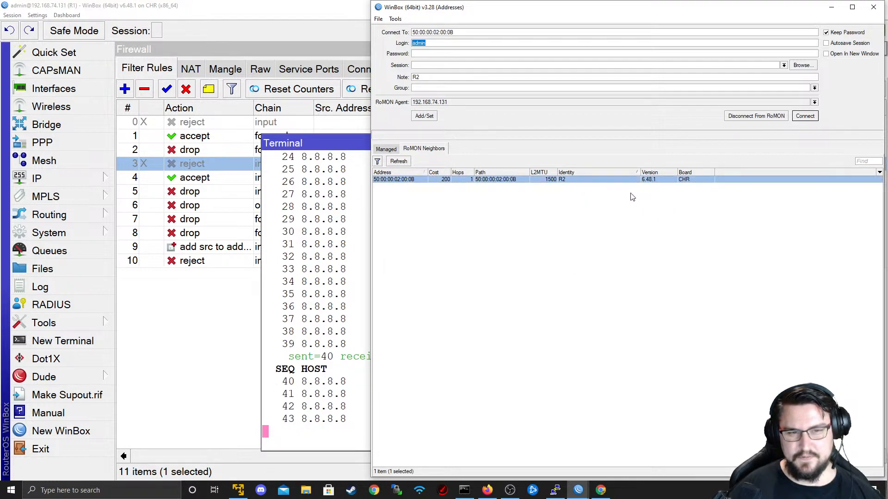
{"action": "left_click", "coordinate": [757, 116]}
{"action": "key", "text": "alt+Tab"}
{"action": "key", "text": "alt+Tab"}
{"action": "key", "text": "alt+Tab"}
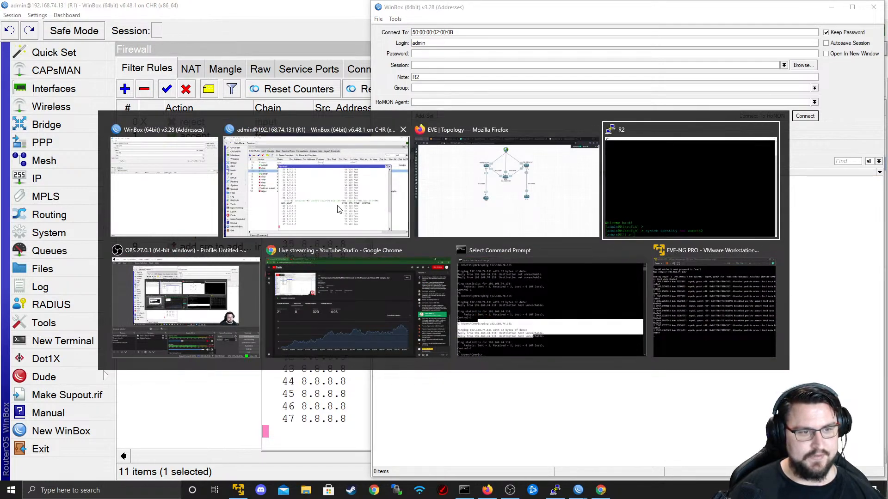
- Open router R4's telnet console in PuTTY from the EVE-NG lab topology
{"action": "left_click", "coordinate": [458, 190]}
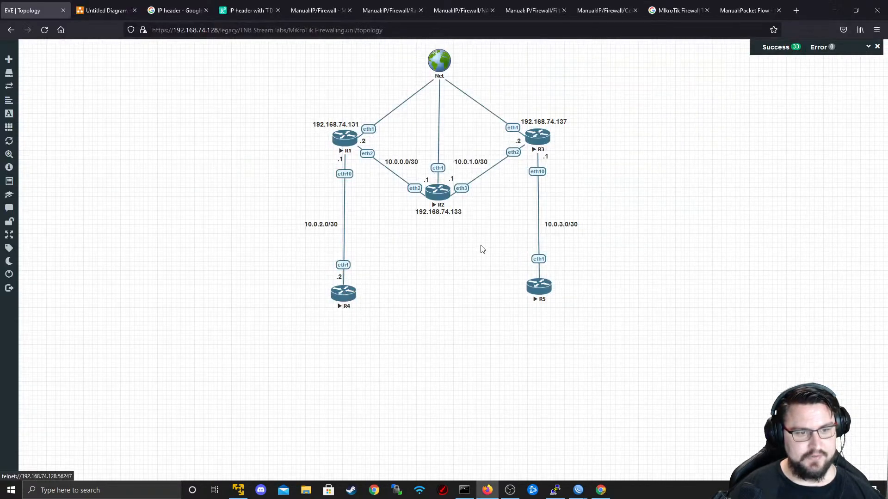
{"action": "left_click", "coordinate": [343, 292]}
{"action": "left_click", "coordinate": [448, 100]}
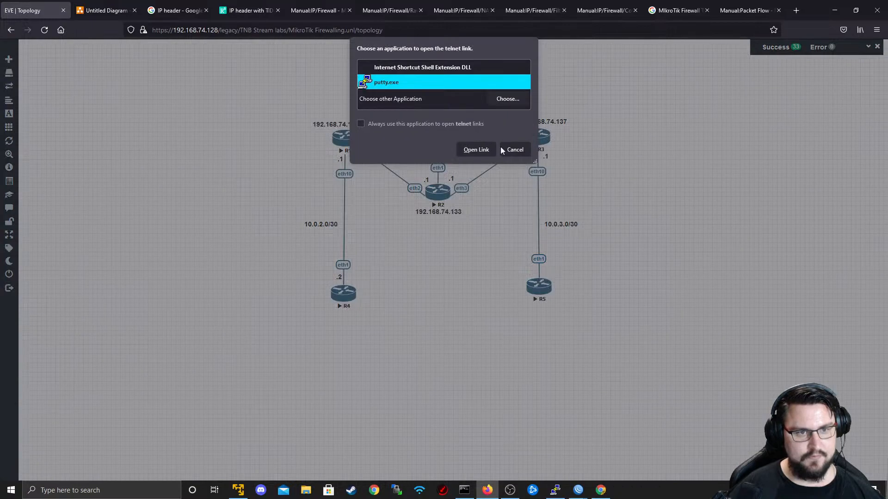
{"action": "left_click", "coordinate": [479, 149]}
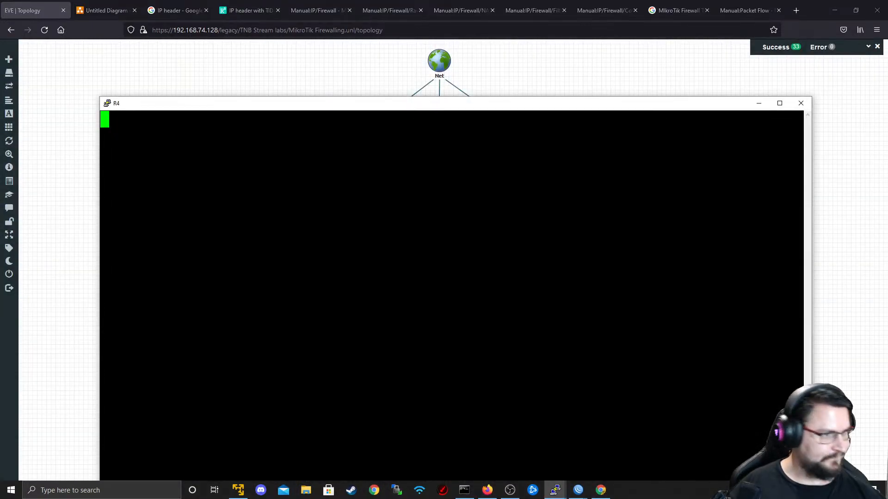
{"action": "left_click_drag", "start_coordinate": [404, 98], "coordinate": [408, 24]}
- Enable RoMON on R4 with 'tool romon set enabled=yes'
{"action": "key", "text": "Return"}
{"action": "key", "text": "Return"}
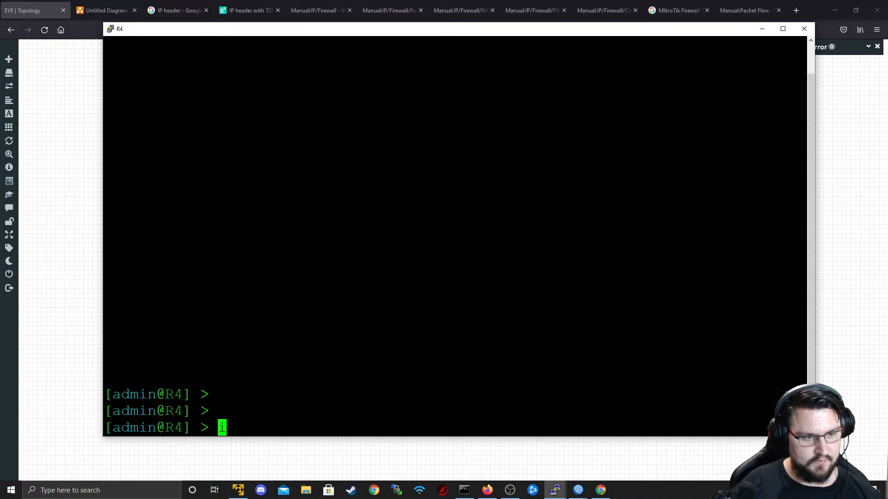
{"action": "type", "text": "ip"}
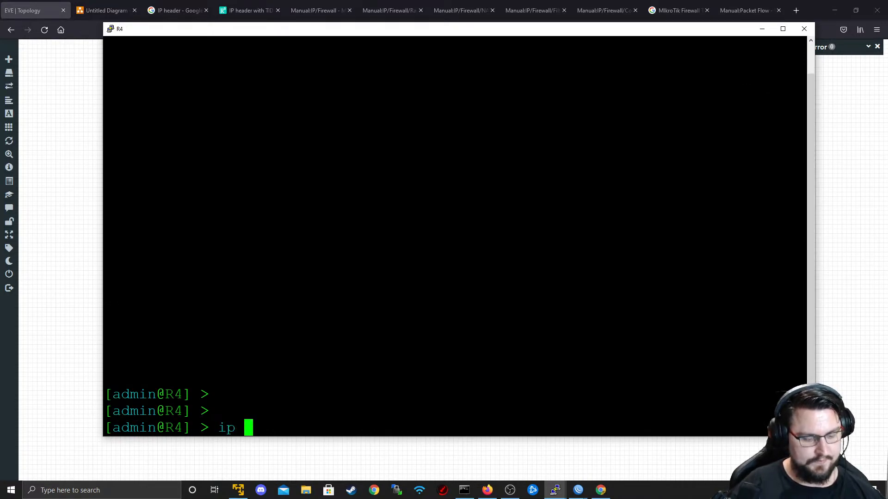
{"action": "key", "text": "BackSpace"}
{"action": "key", "text": "BackSpace"}
{"action": "key", "text": "BackSpace"}
{"action": "type", "text": "trac"}
{"action": "key", "text": "BackSpace"}
{"action": "key", "text": "BackSpace"}
{"action": "key", "text": "BackSpace"}
{"action": "type", "text": "ool set"}
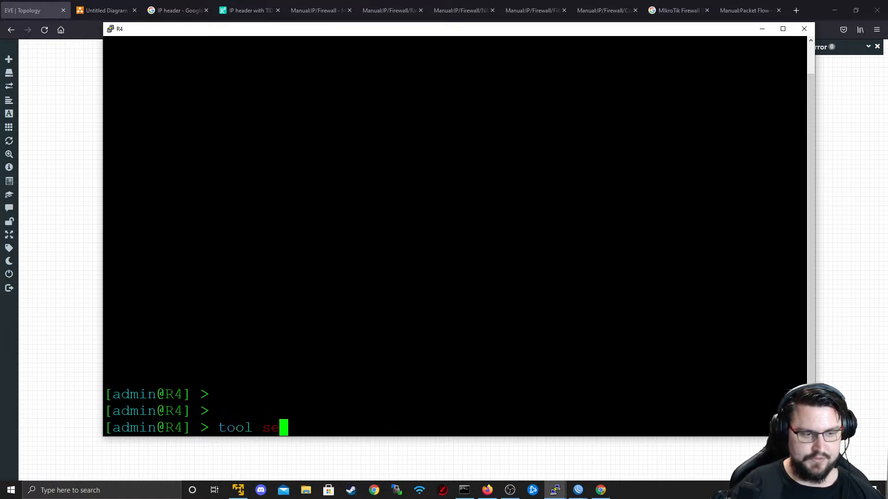
{"action": "key", "text": "BackSpace"}
{"action": "key", "text": "BackSpace"}
{"action": "key", "text": "BackSpace"}
{"action": "type", "text": "romo"}
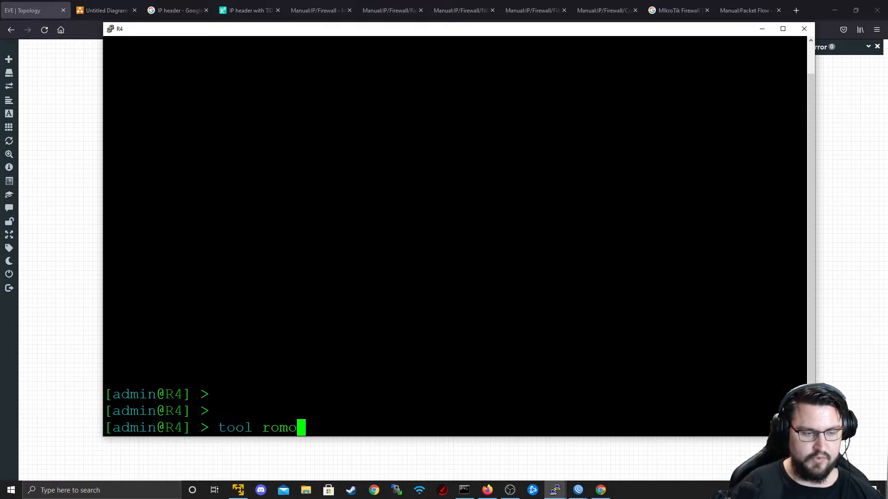
{"action": "type", "text": "n set enabled=yes"}
{"action": "key", "text": "Return"}
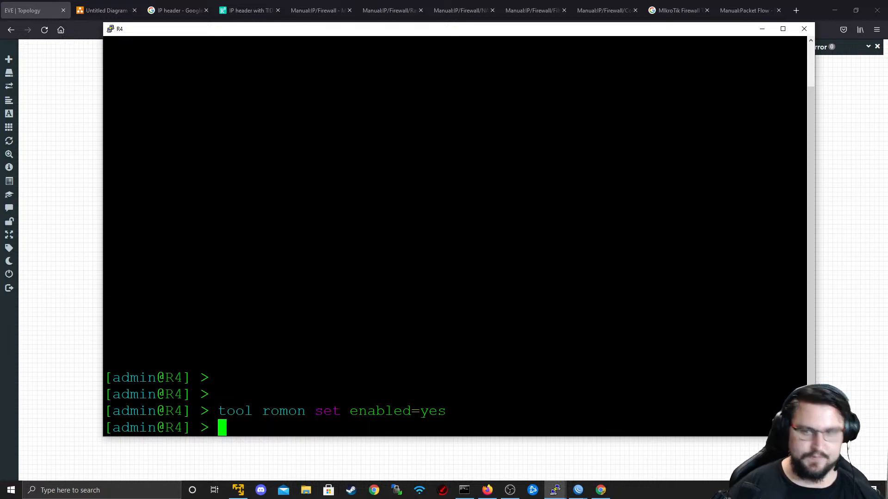
- Minimize R4's console and launch a new winbox64 login window
{"action": "left_click", "coordinate": [762, 29]}
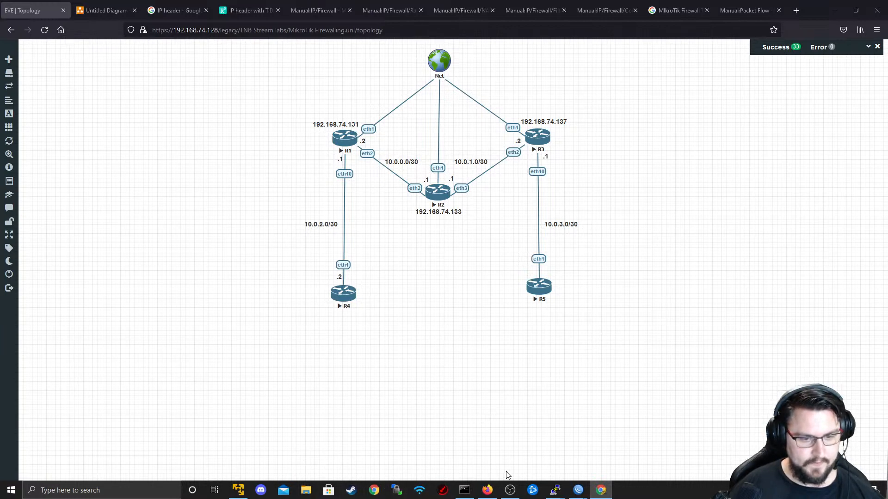
{"action": "right_click", "coordinate": [556, 490]}
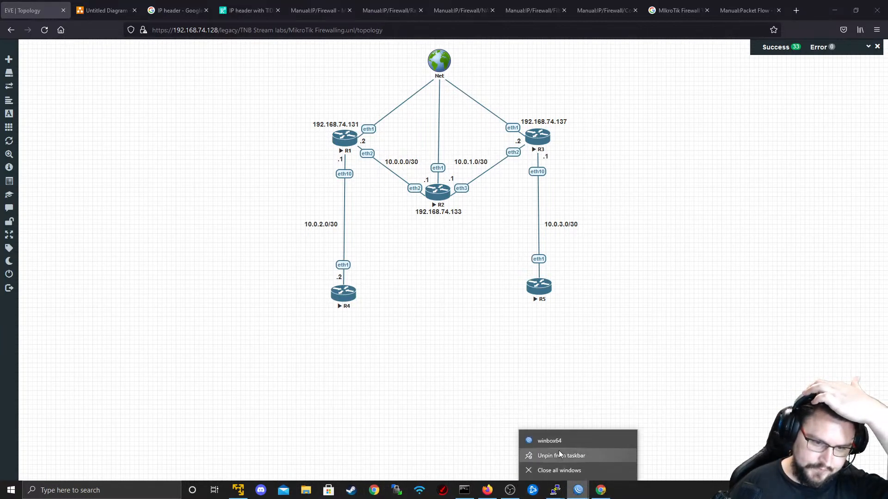
{"action": "left_click", "coordinate": [561, 437]}
- Connect to R4 as a RoMON neighbour through R1 and enlarge the WinBox interface
{"action": "left_click", "coordinate": [756, 117]}
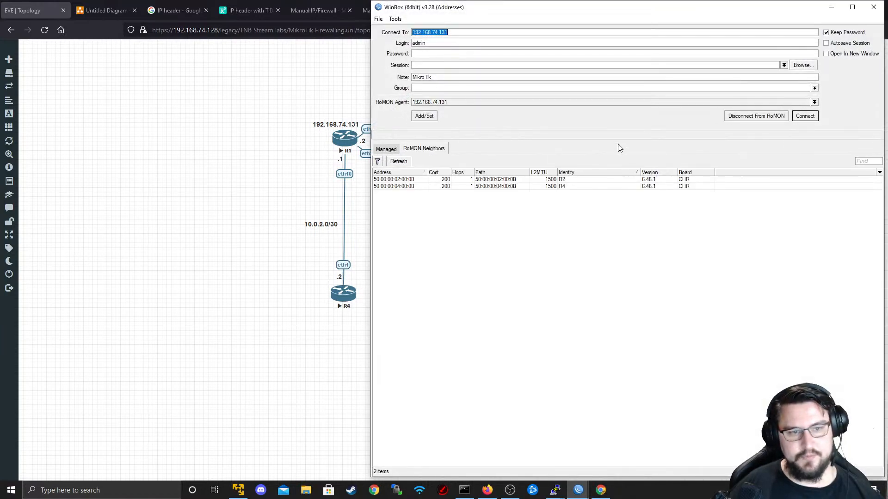
{"action": "left_click", "coordinate": [439, 187]}
{"action": "left_click", "coordinate": [804, 117]}
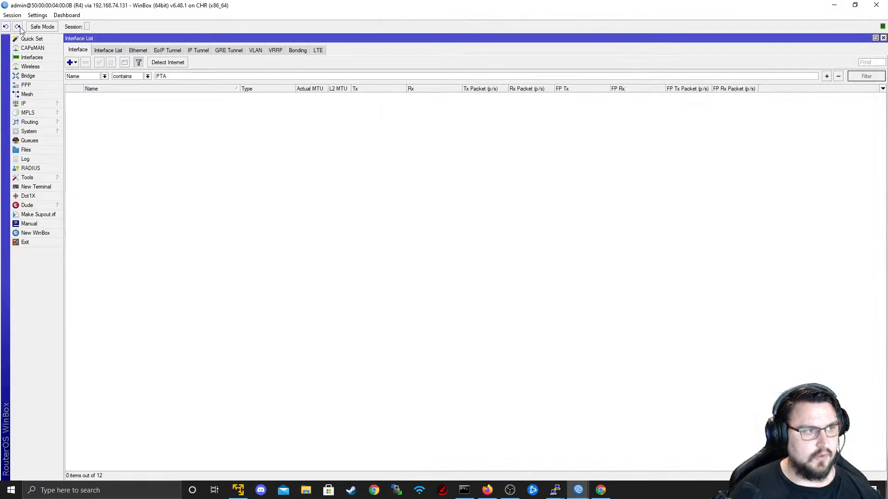
{"action": "key", "text": "ctrl+plus"}
{"action": "key", "text": "ctrl+plus"}
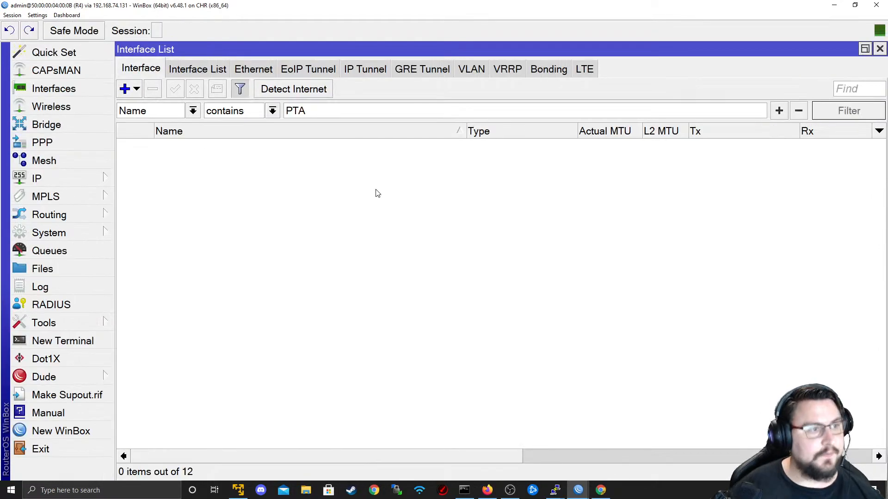
- In a new R4 terminal, ping 8.8.8.8 and 1.1.1.1, both timing out
{"action": "left_click", "coordinate": [69, 341]}
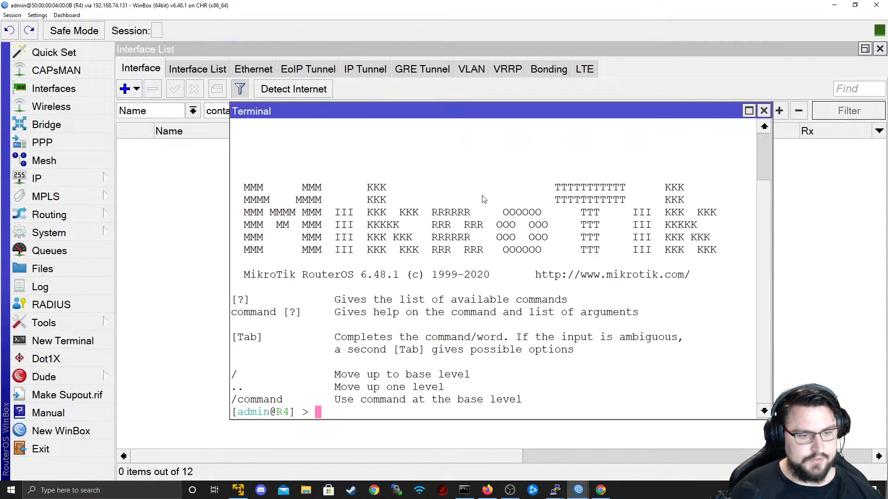
{"action": "type", "text": "3"}
{"action": "key", "text": "Return"}
{"action": "key", "text": "Return"}
{"action": "key", "text": "Return"}
{"action": "type", "text": "ping "}
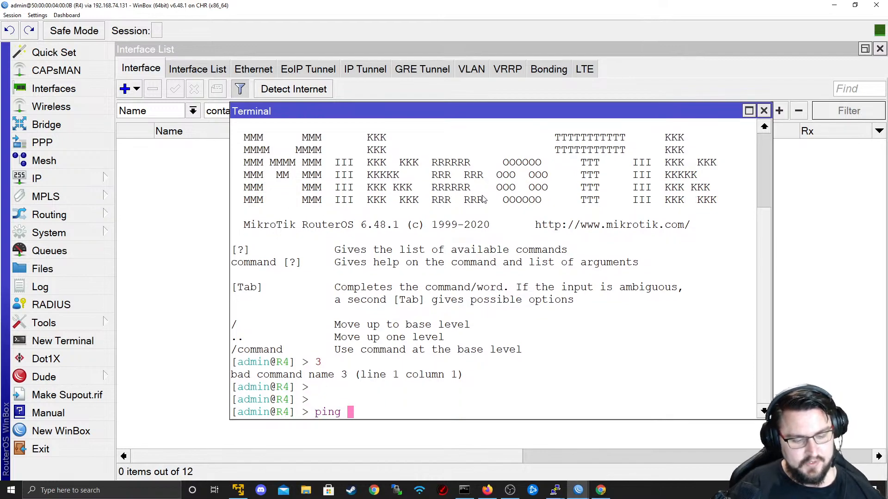
{"action": "type", "text": "8.8.8.8"}
{"action": "key", "text": "Return"}
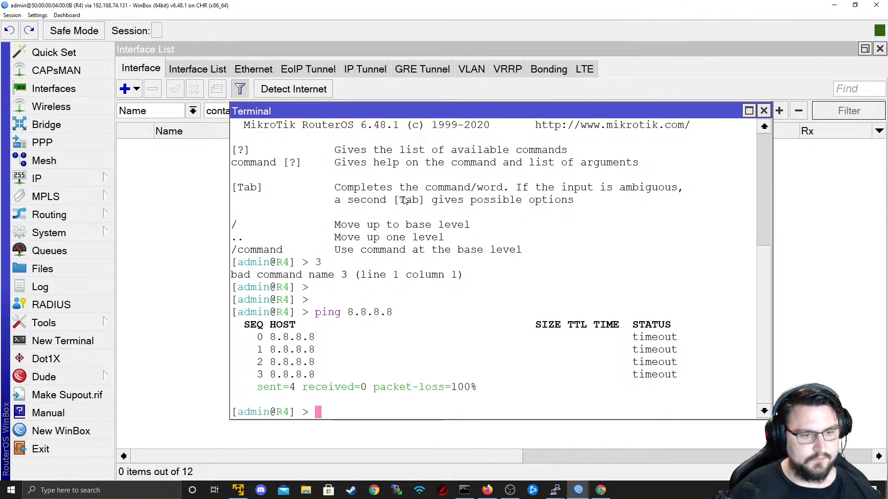
{"action": "type", "text": "ping 1.1.1.1"}
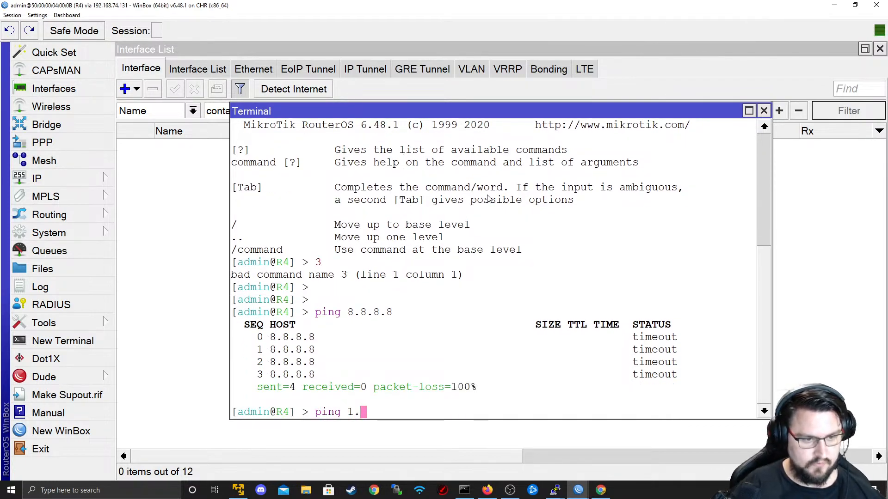
{"action": "key", "text": "Return"}
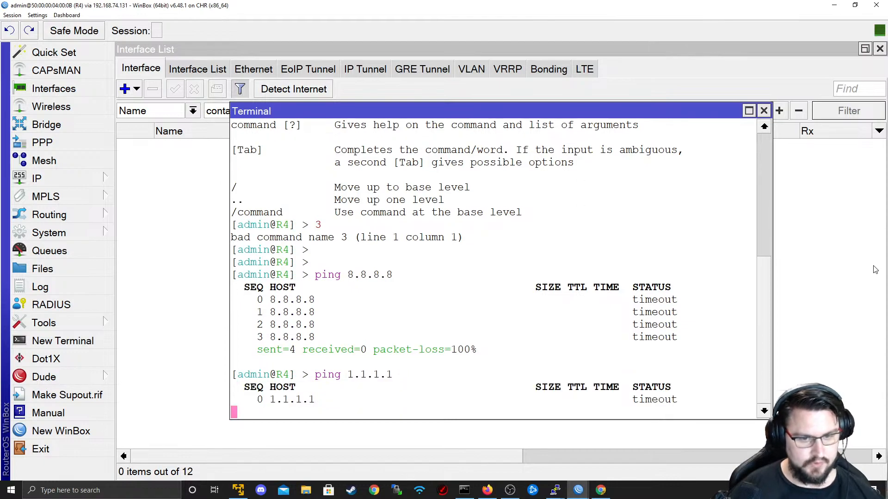
{"action": "key", "text": "ctrl+c"}
{"action": "key", "text": "Up"}
{"action": "key", "text": "Return"}
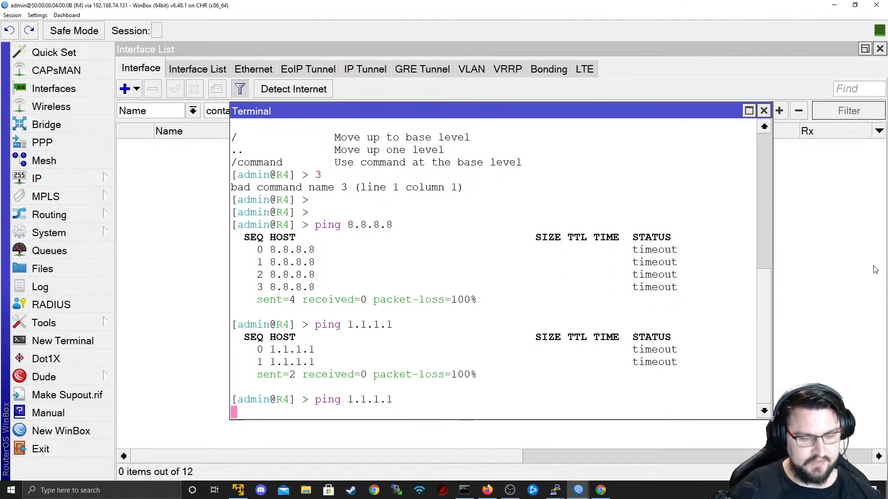
- Restart the ping to 8.8.8.8 from R4, then bring R1's WinBox session forward
{"action": "key", "text": "alt+Tab"}
{"action": "key", "text": "alt+Tab"}
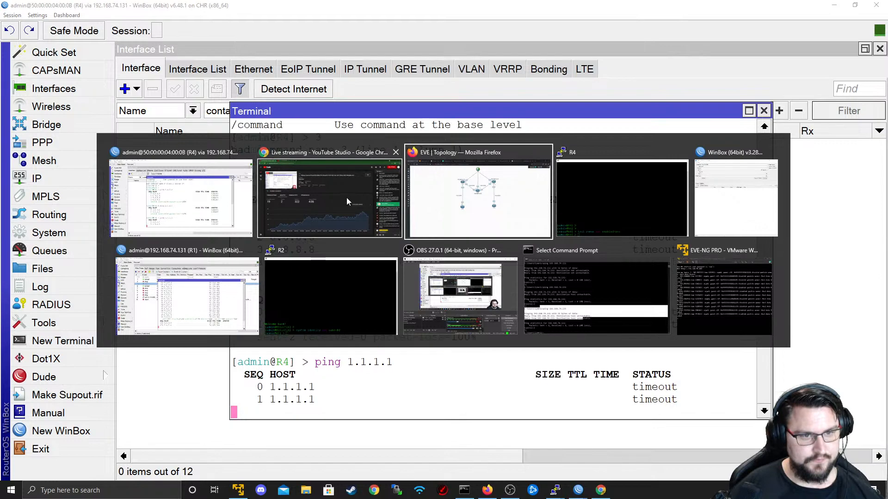
{"action": "key", "text": "Escape"}
{"action": "key", "text": "ctrl+c"}
{"action": "key", "text": "Up"}
{"action": "key", "text": "BackSpace"}
{"action": "key", "text": "BackSpace"}
{"action": "key", "text": "BackSpace"}
{"action": "key", "text": "BackSpace"}
{"action": "key", "text": "BackSpace"}
{"action": "key", "text": "BackSpace"}
{"action": "key", "text": "BackSpace"}
{"action": "type", "text": "8.8.8.8"}
{"action": "key", "text": "Return"}
{"action": "key", "text": "alt+Tab"}
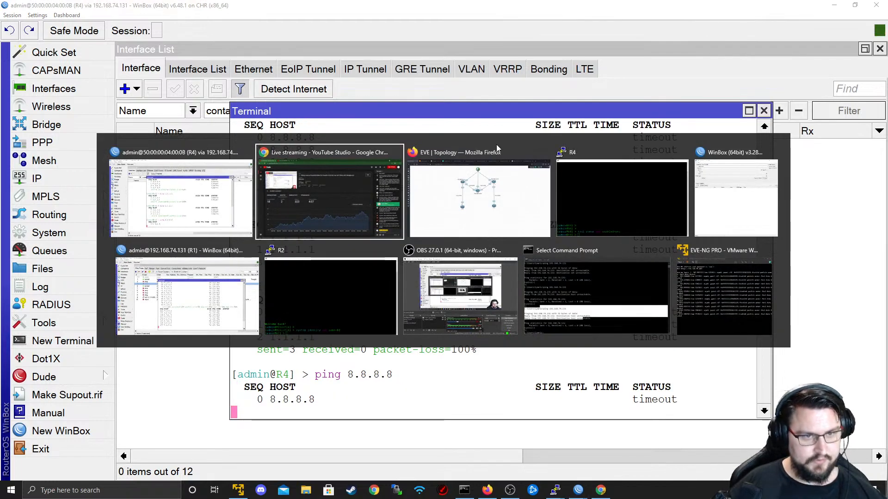
{"action": "left_click", "coordinate": [215, 270]}
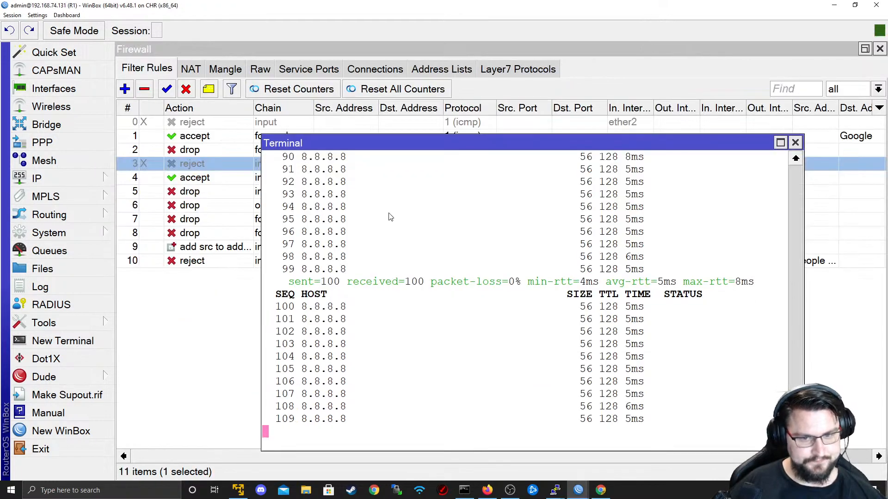
- Sort R1's filter rules by action and inspect the forward ICMP accept rule's address list and action
{"action": "left_click", "coordinate": [795, 143]}
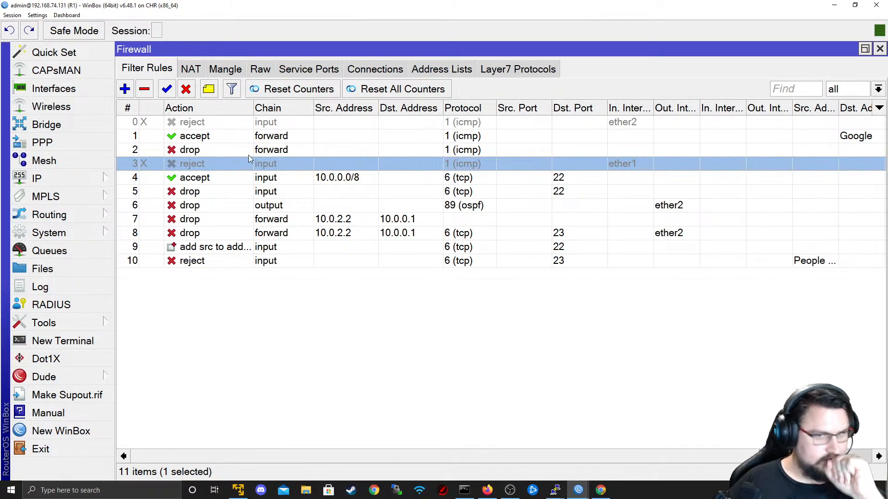
{"action": "left_click", "coordinate": [208, 108]}
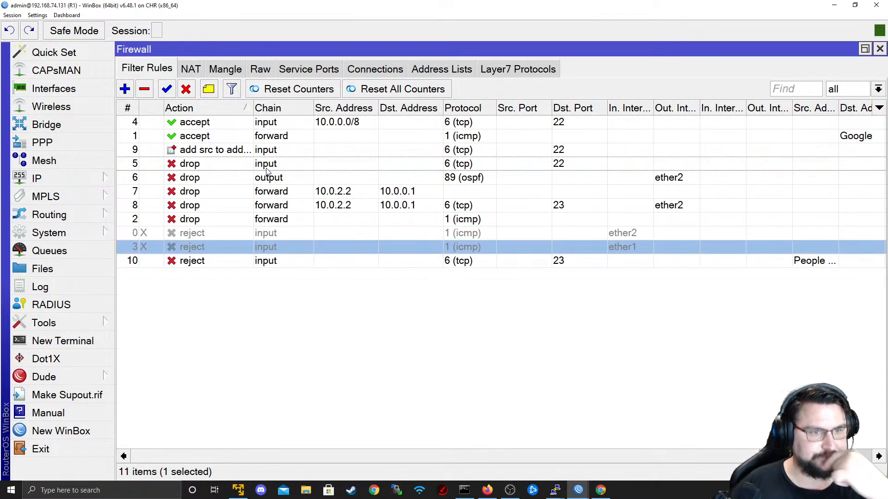
{"action": "left_click", "coordinate": [129, 107]}
{"action": "left_click", "coordinate": [127, 106]}
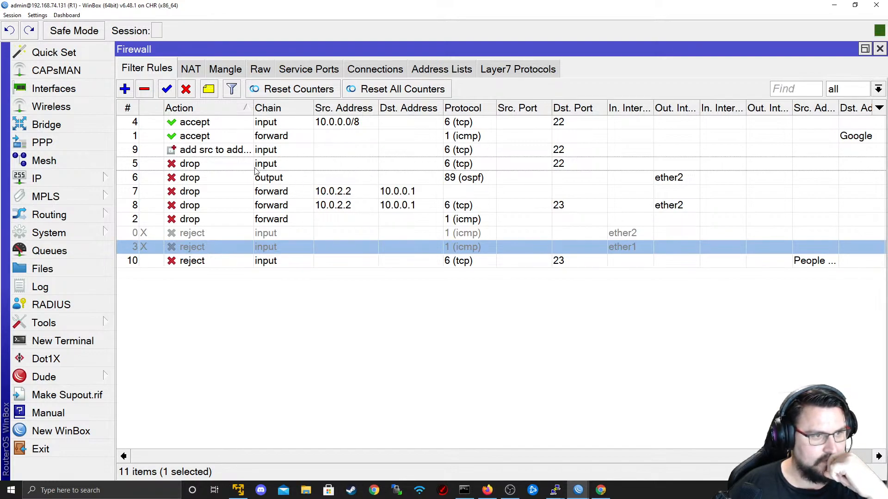
{"action": "double_click", "coordinate": [276, 137]}
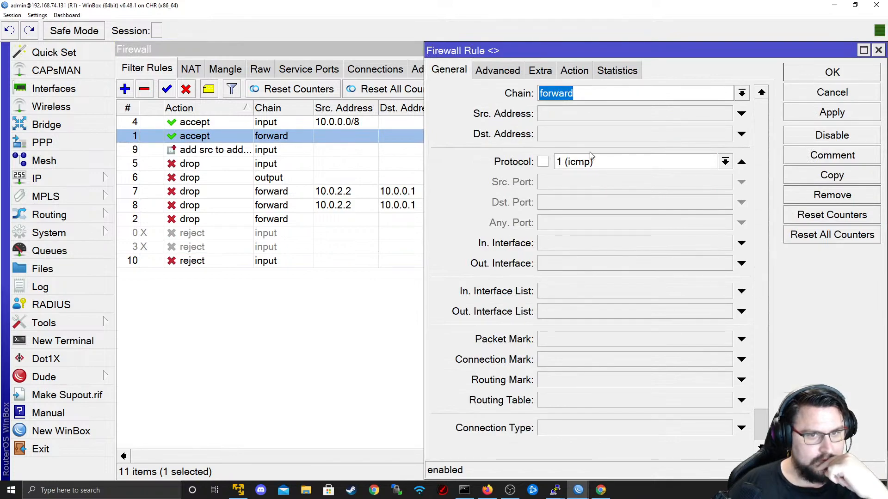
{"action": "left_click", "coordinate": [565, 72]}
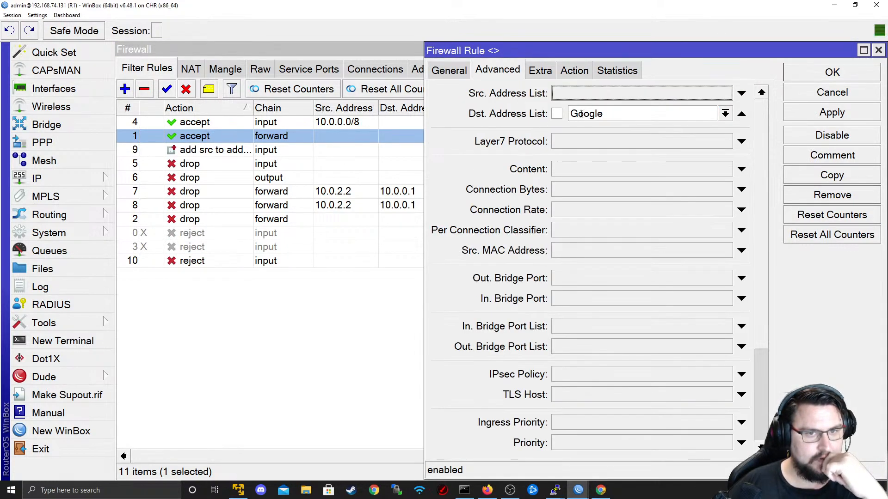
{"action": "left_click", "coordinate": [574, 70]}
{"action": "left_click", "coordinate": [817, 77]}
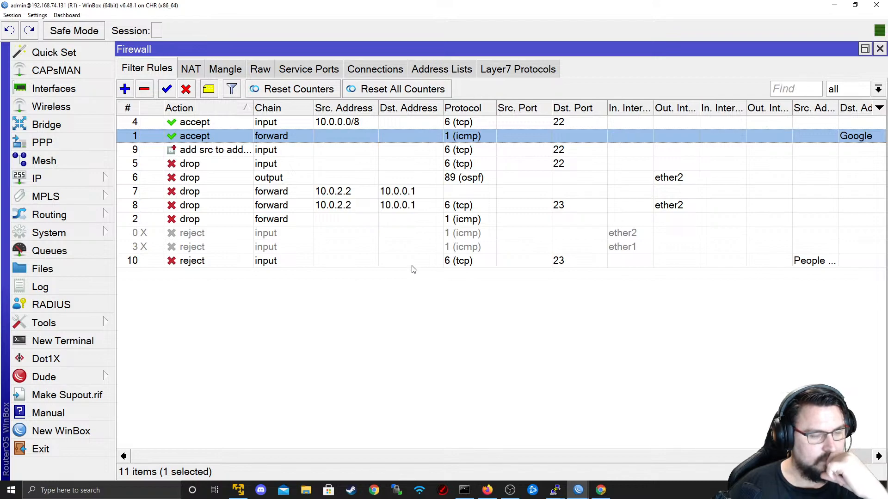
- Show R1's NAT rules, then tracked connections including 10.0.2.2 pinging 8.8.8.8
{"action": "left_click", "coordinate": [196, 72]}
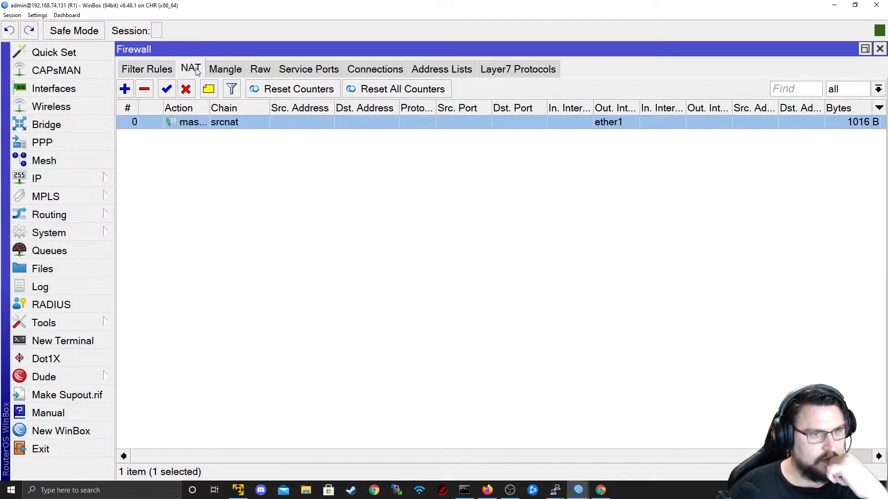
{"action": "left_click", "coordinate": [372, 73]}
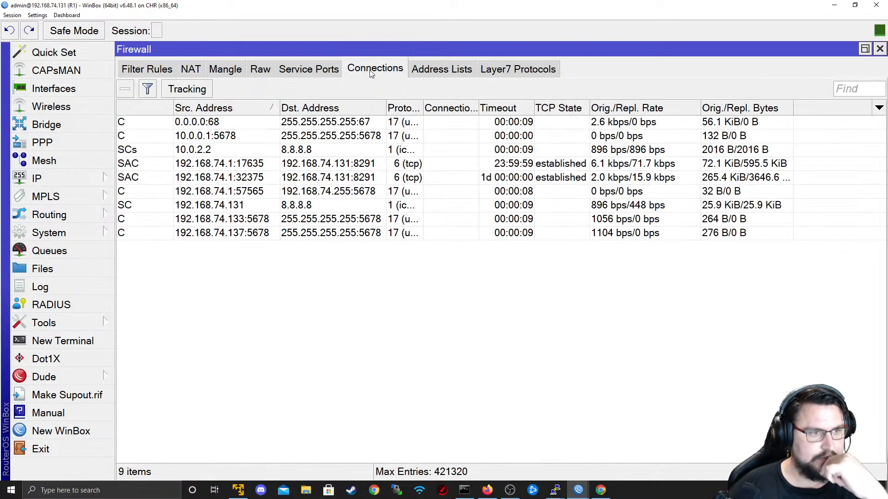
{"action": "left_click", "coordinate": [212, 142]}
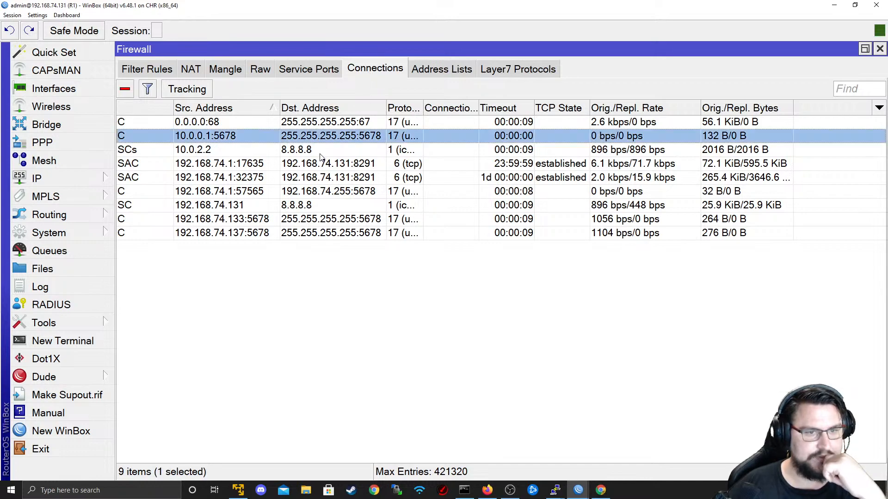
{"action": "left_click", "coordinate": [320, 153]}
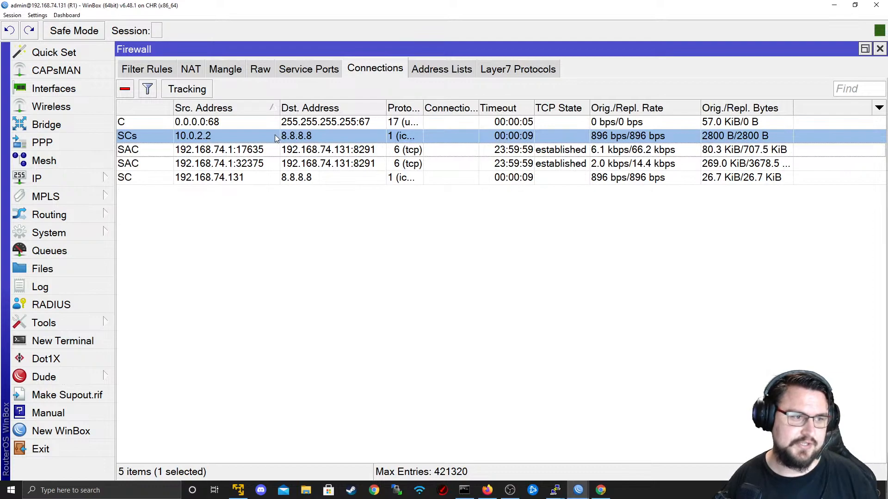
- On R4, stop the 8.8.8.8 ping and ping 8.8.4.4, which times out
{"action": "key", "text": "alt+Tab"}
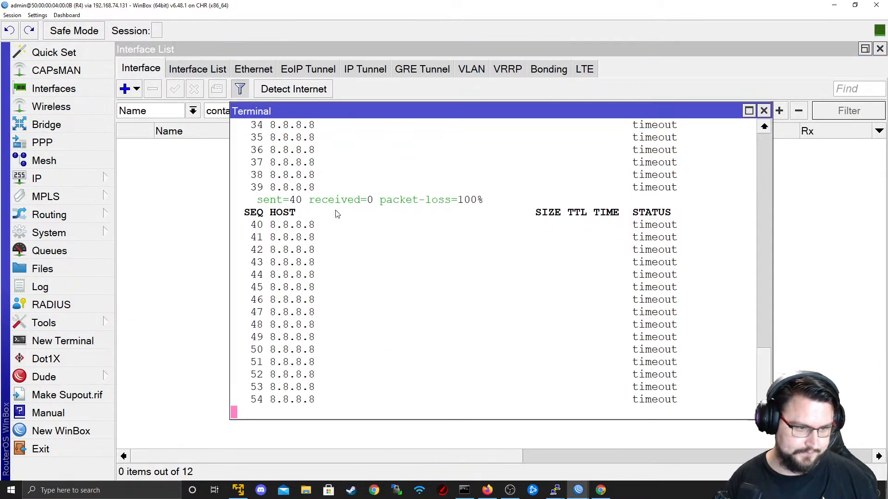
{"action": "key", "text": "ctrl+c"}
{"action": "key", "text": "Up"}
{"action": "key", "text": "BackSpace"}
{"action": "key", "text": "BackSpace"}
{"action": "key", "text": "BackSpace"}
{"action": "key", "text": "BackSpace"}
{"action": "key", "text": "BackSpace"}
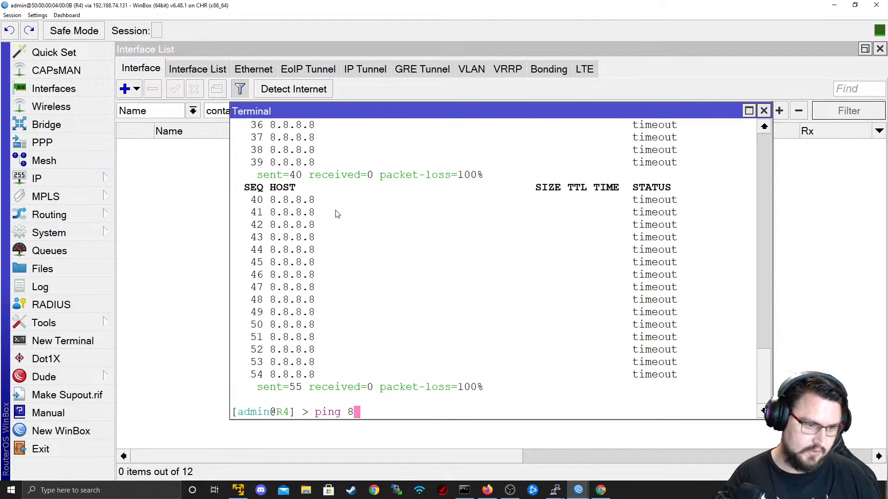
{"action": "type", "text": "8.4.4"}
{"action": "key", "text": "Return"}
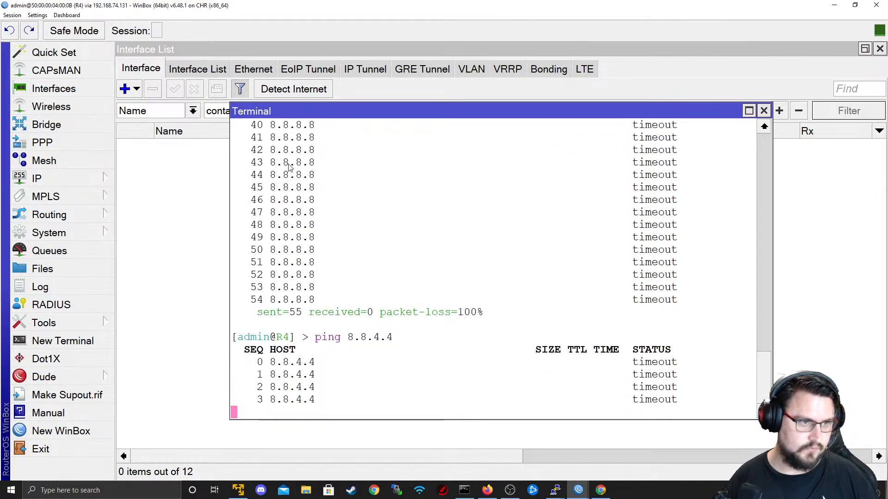
{"action": "key", "text": "ctrl+c"}
- Clear R4's interface list filter and view R4's firewall NAT and mangle lists
{"action": "left_click", "coordinate": [310, 46]}
{"action": "left_click_drag", "start_coordinate": [315, 110], "coordinate": [204, 112]}
{"action": "key", "text": "BackSpace"}
{"action": "key", "text": "Return"}
{"action": "left_click", "coordinate": [42, 179]}
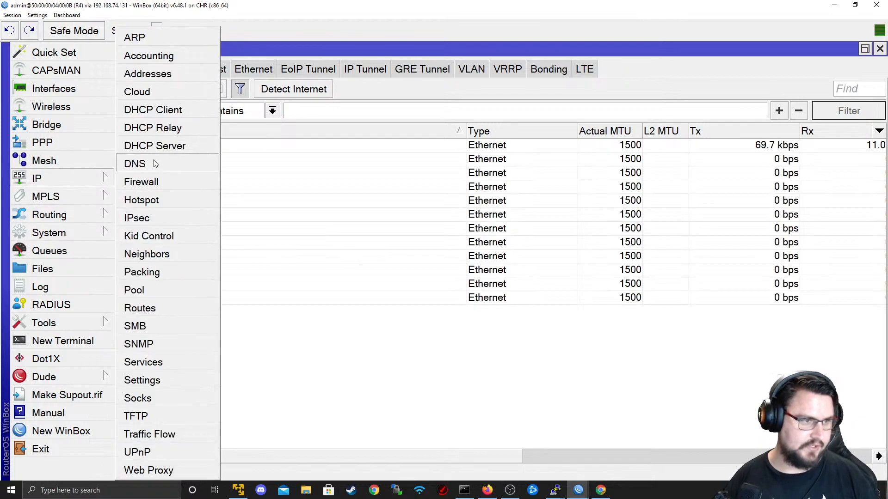
{"action": "left_click", "coordinate": [141, 182]}
{"action": "left_click", "coordinate": [192, 127]}
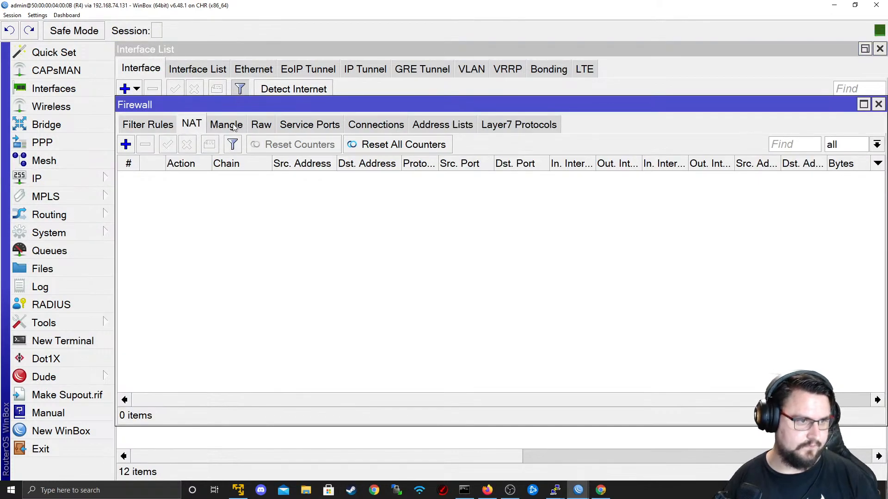
{"action": "left_click", "coordinate": [226, 128]}
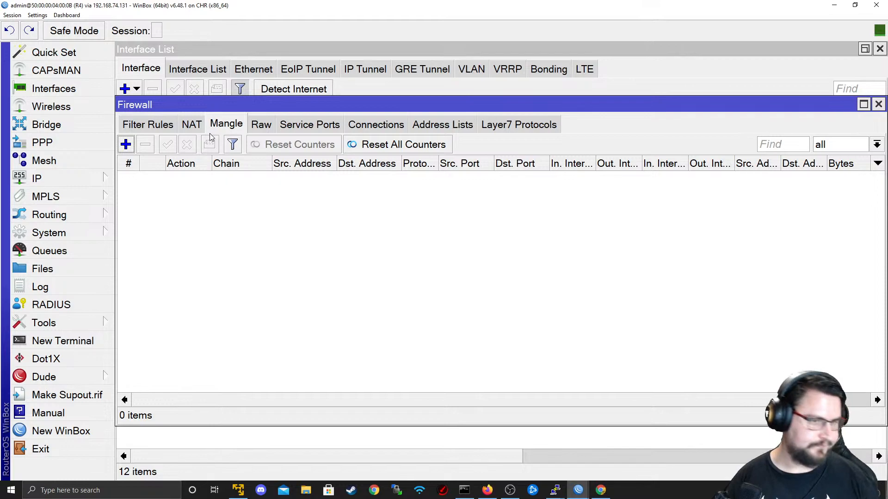
- Back on R1, go from the Mangle tab to the NAT tab showing the masquerade rule
{"action": "key", "text": "alt+Tab"}
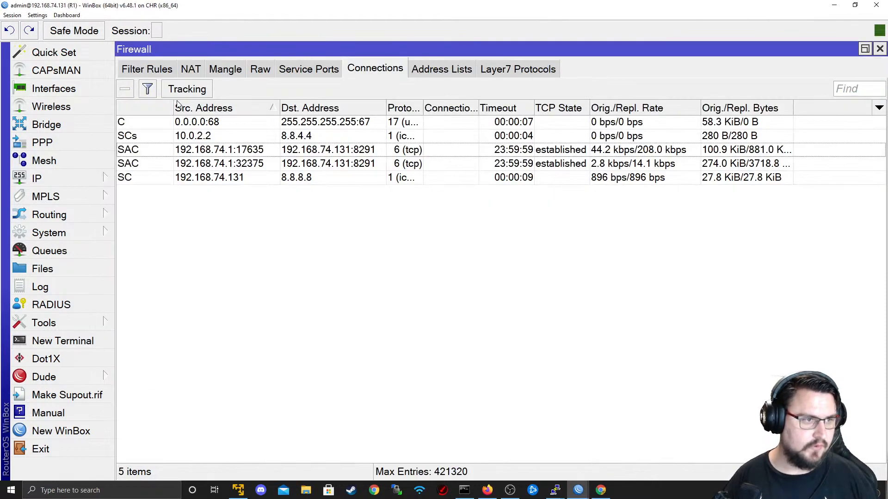
{"action": "left_click", "coordinate": [225, 71]}
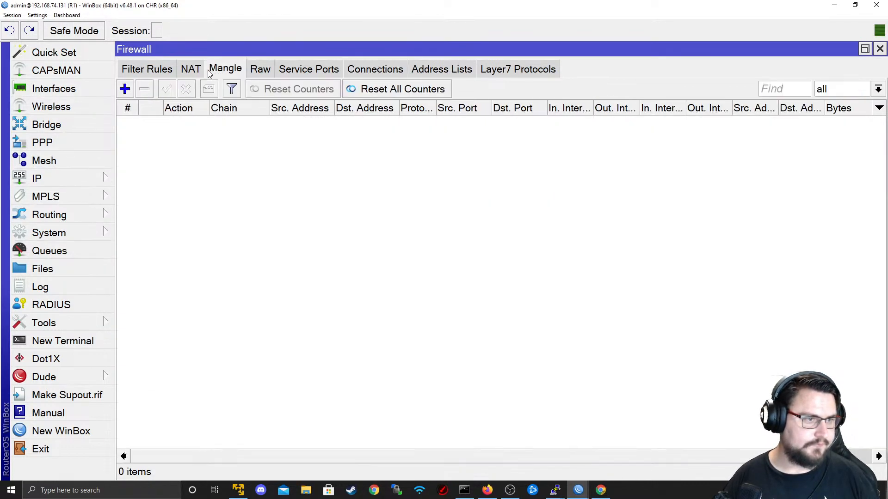
{"action": "left_click", "coordinate": [194, 71]}
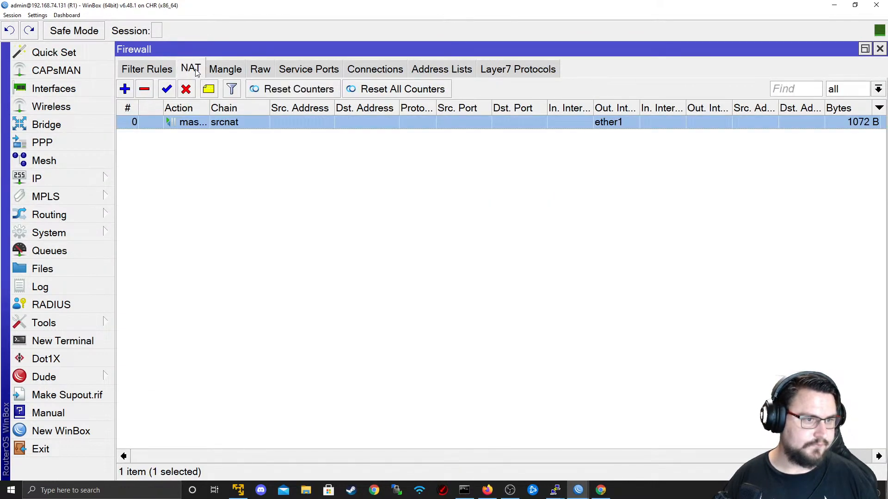
- Change R1's srcnat rule action to src-nat with To Addresses 192.168.74.131, apply and confirm
{"action": "double_click", "coordinate": [218, 125]}
{"action": "left_click", "coordinate": [481, 81]}
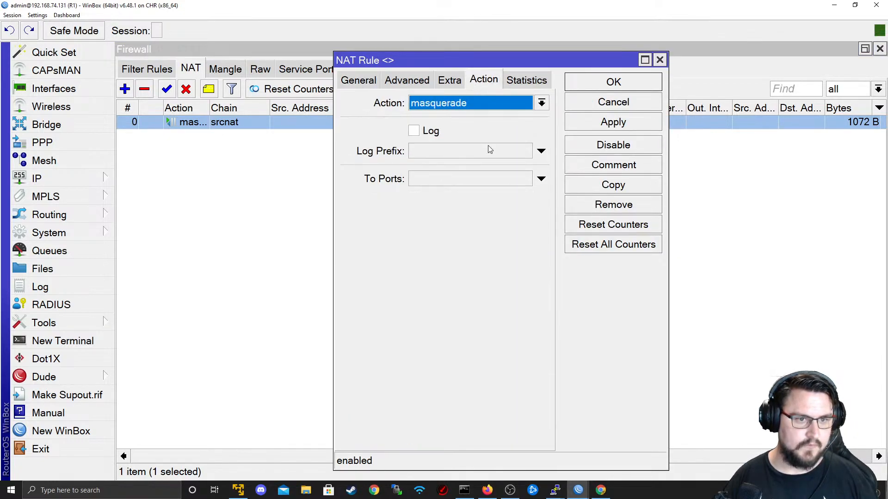
{"action": "left_click", "coordinate": [426, 102]}
{"action": "left_click", "coordinate": [428, 263]}
{"action": "left_click", "coordinate": [471, 184]}
{"action": "type", "text": "192.15"}
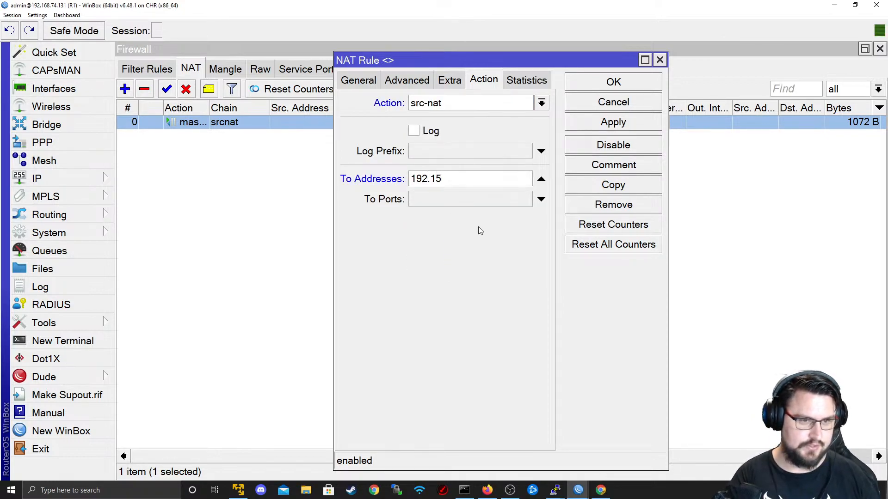
{"action": "key", "text": "BackSpace"}
{"action": "type", "text": "68.74"}
{"action": "key", "text": "BackSpace"}
{"action": "type", "text": "4.131"}
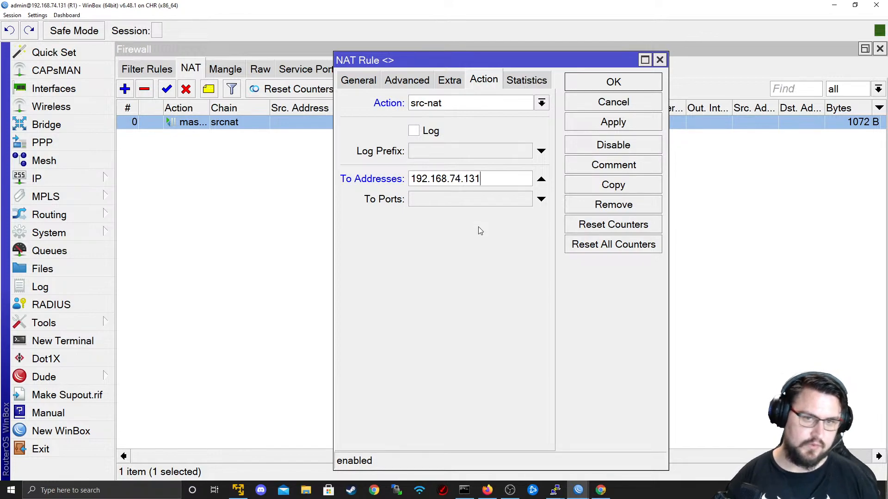
{"action": "left_click", "coordinate": [620, 122]}
{"action": "left_click", "coordinate": [380, 81]}
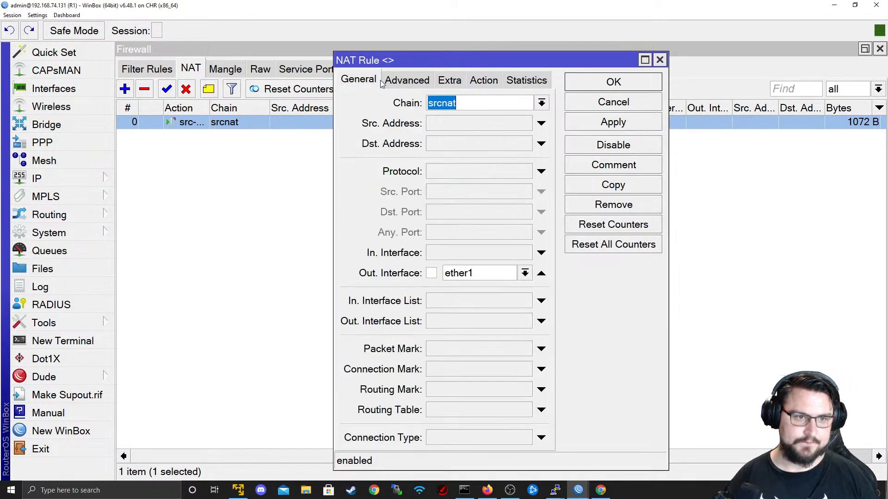
{"action": "left_click", "coordinate": [595, 83]}
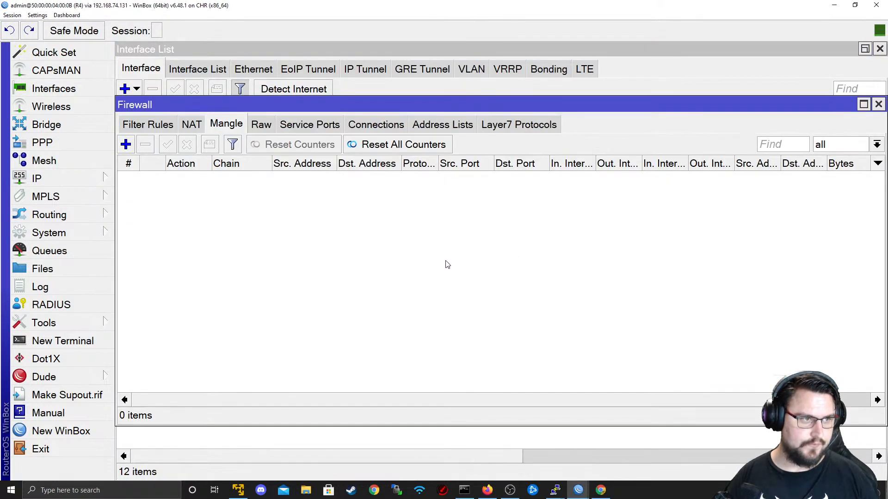
- Close R4's Firewall window and rerun ping 8.8.8.8 in a new R4 terminal
{"action": "left_click", "coordinate": [878, 105]}
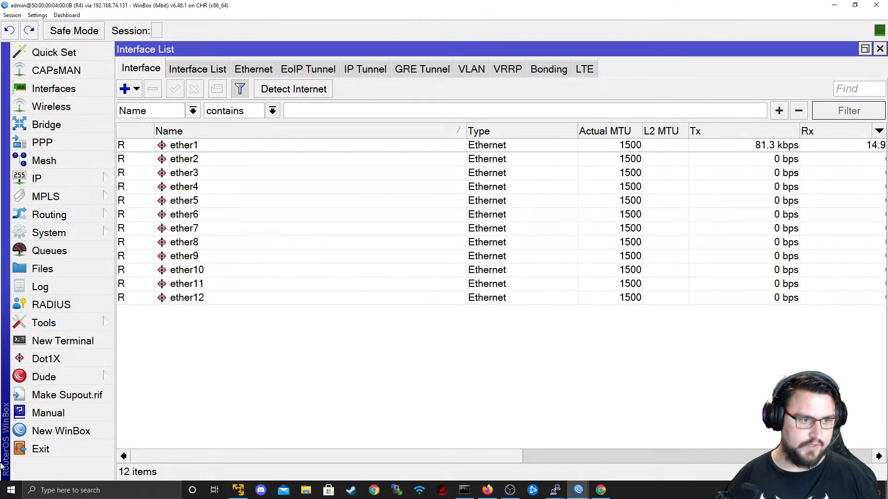
{"action": "left_click", "coordinate": [69, 340]}
{"action": "key", "text": "Up"}
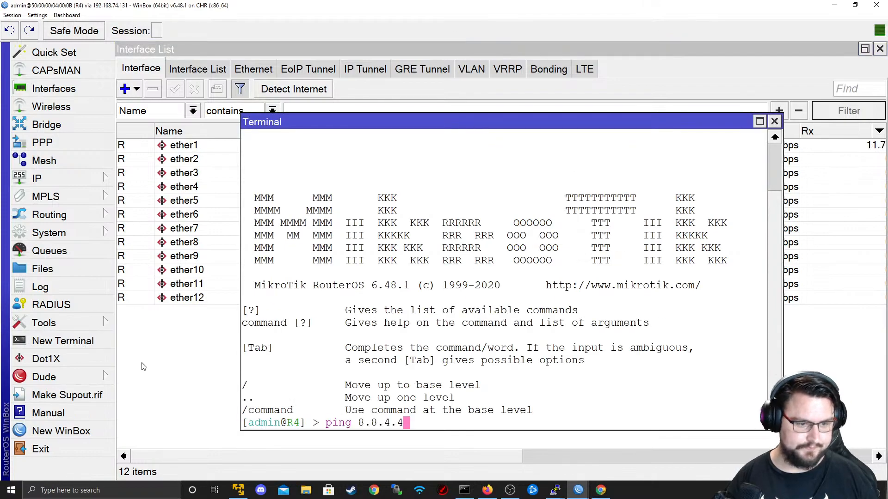
{"action": "key", "text": "Return"}
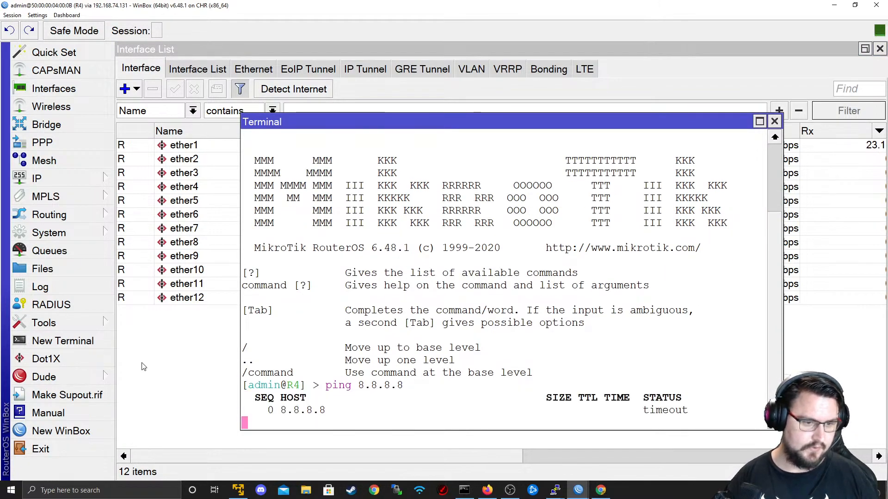
- On R1, inspect the ICMP forward drop rule's General, Advanced, Extra and Action settings
{"action": "key", "text": "alt+Tab"}
{"action": "left_click", "coordinate": [162, 75]}
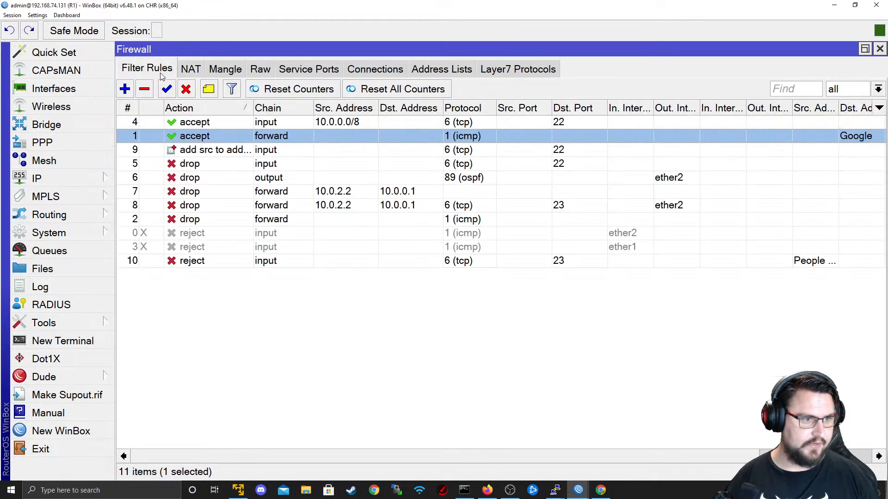
{"action": "left_click", "coordinate": [290, 175]}
{"action": "left_click", "coordinate": [289, 164]}
{"action": "left_click", "coordinate": [281, 219]}
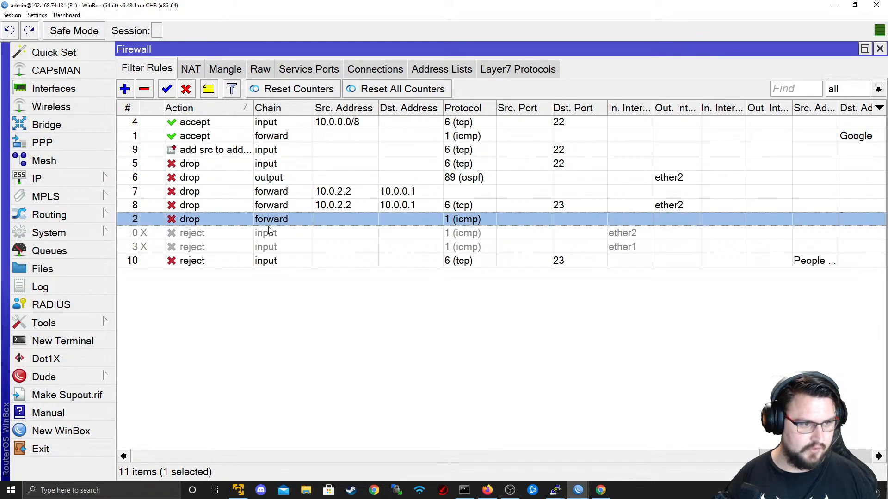
{"action": "double_click", "coordinate": [262, 222]}
{"action": "left_click", "coordinate": [448, 70]}
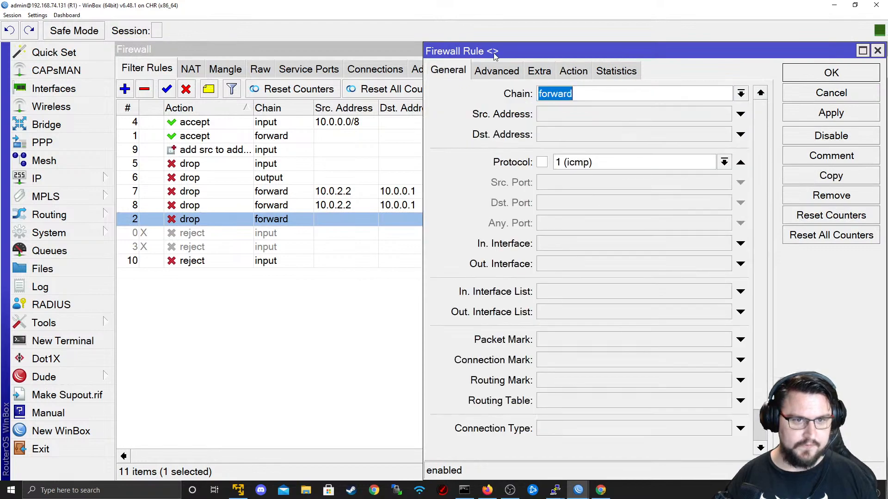
{"action": "left_click", "coordinate": [508, 72]}
{"action": "left_click", "coordinate": [539, 72]}
{"action": "left_click", "coordinate": [574, 72]}
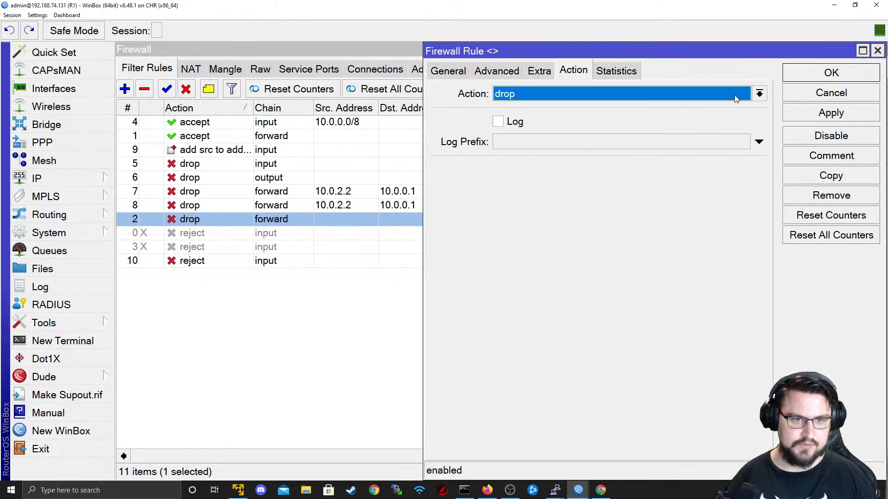
{"action": "left_click", "coordinate": [831, 93]}
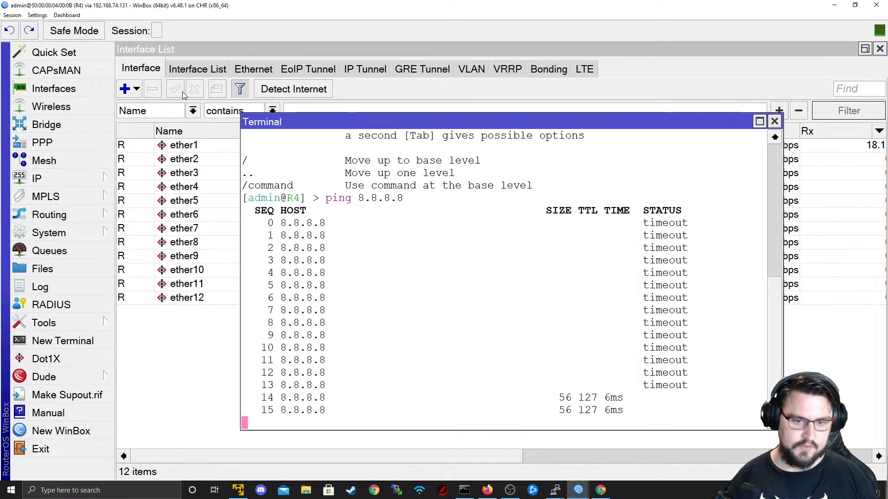
- Disable and re-enable the ICMP drop rule, check the accept rule's destination list, then view Address Lists
{"action": "left_click", "coordinate": [185, 91]}
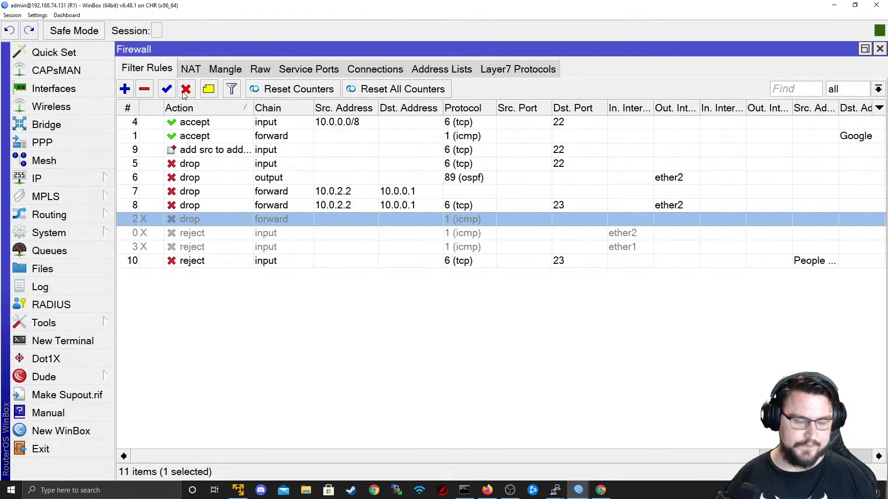
{"action": "left_click", "coordinate": [176, 92]}
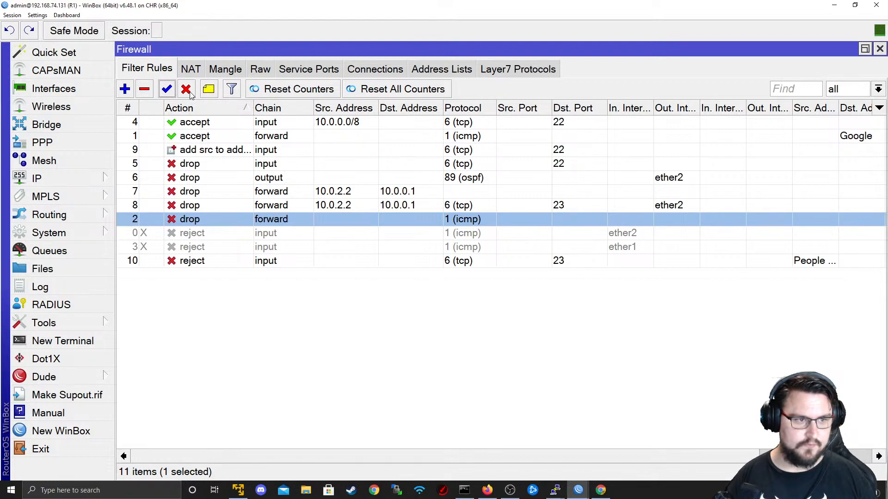
{"action": "double_click", "coordinate": [256, 135]}
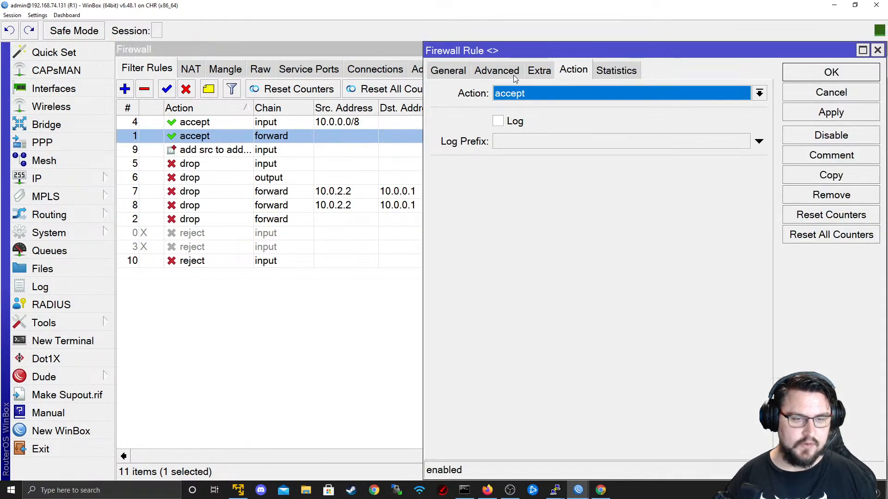
{"action": "left_click", "coordinate": [513, 75]}
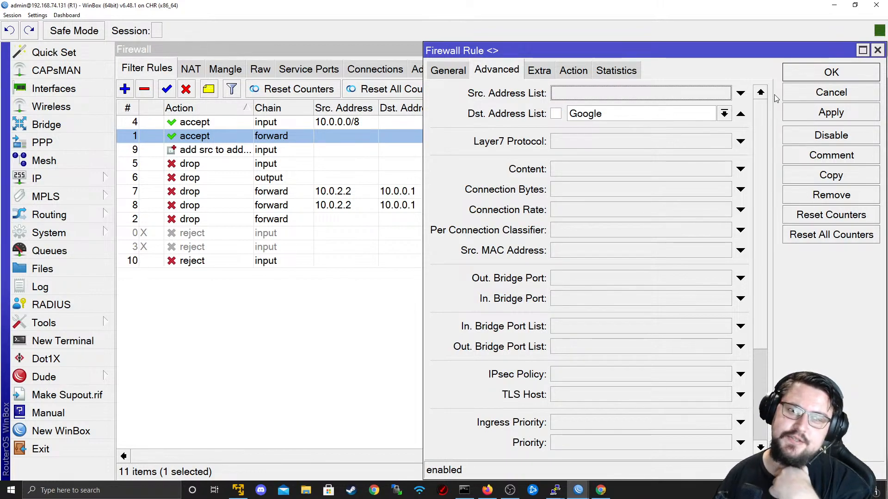
{"action": "left_click", "coordinate": [831, 92]}
{"action": "left_click", "coordinate": [424, 68]}
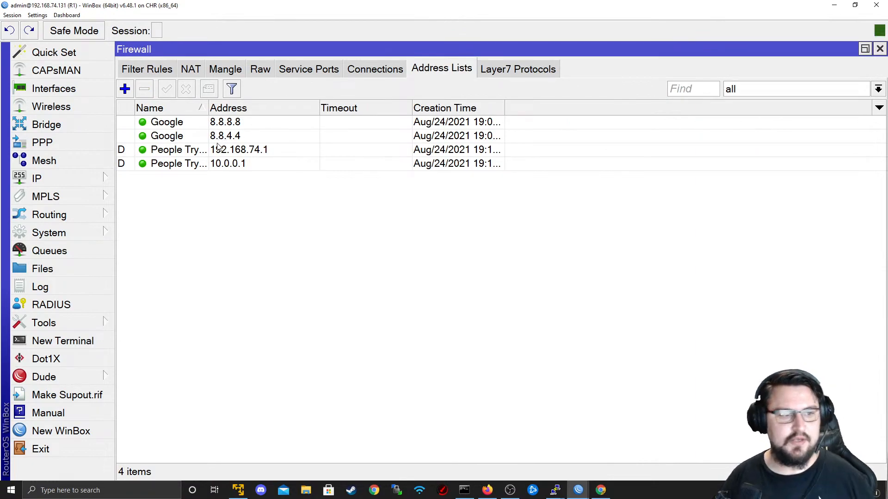
- Return to R1's filter rules and re-sort them by number and by action
{"action": "left_click", "coordinate": [160, 70]}
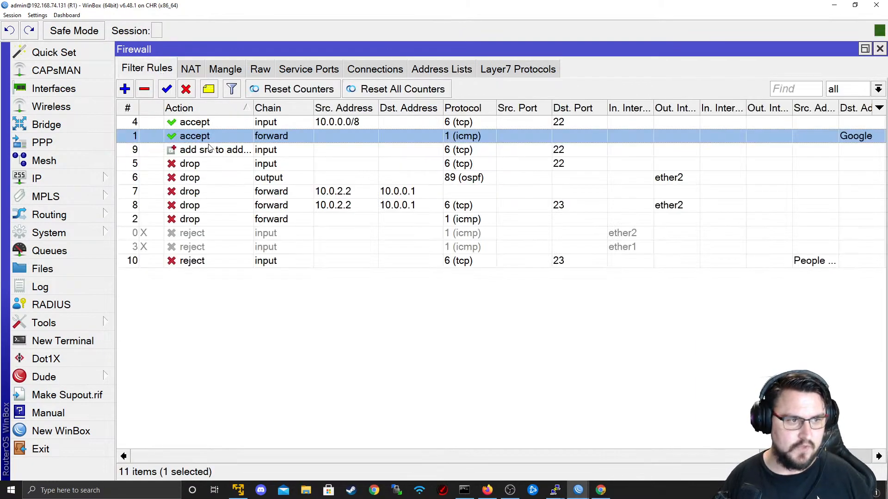
{"action": "left_click", "coordinate": [128, 109]}
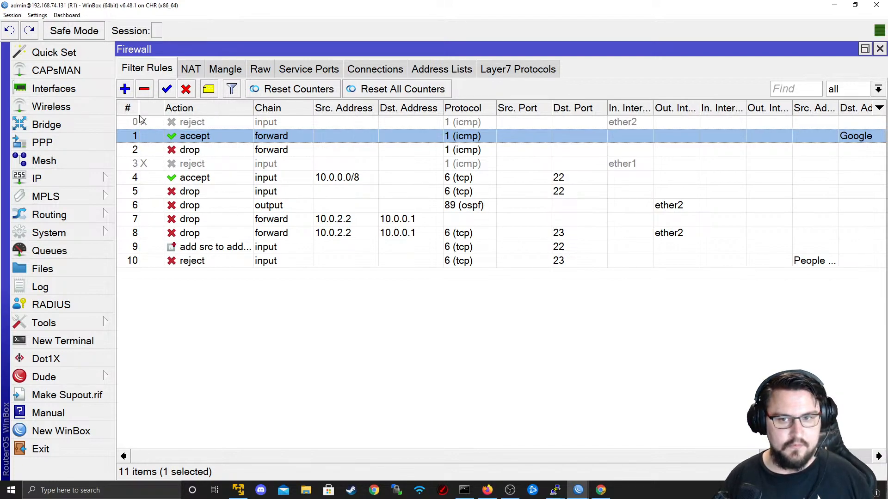
{"action": "left_click", "coordinate": [173, 165]}
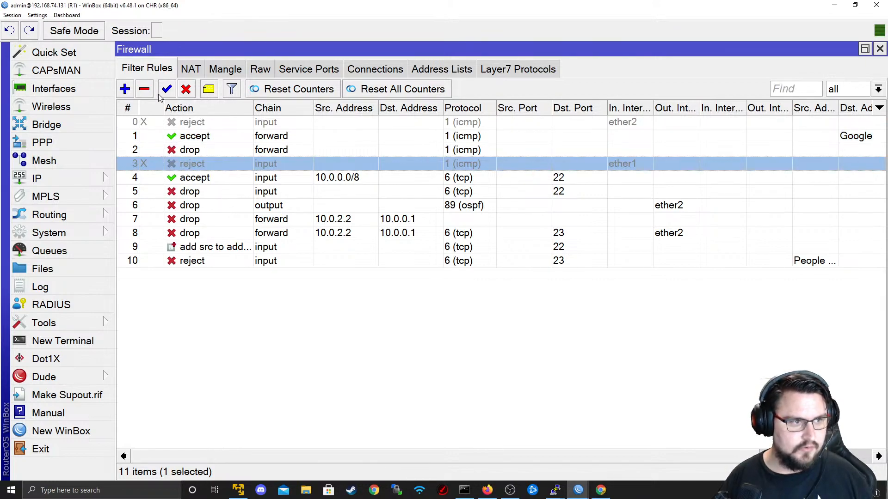
{"action": "left_click", "coordinate": [163, 107]}
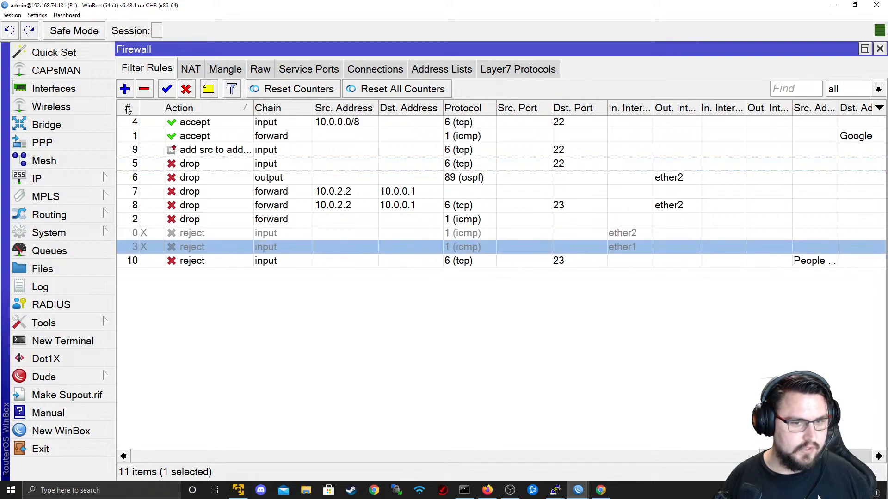
{"action": "key", "text": "alt+Tab"}
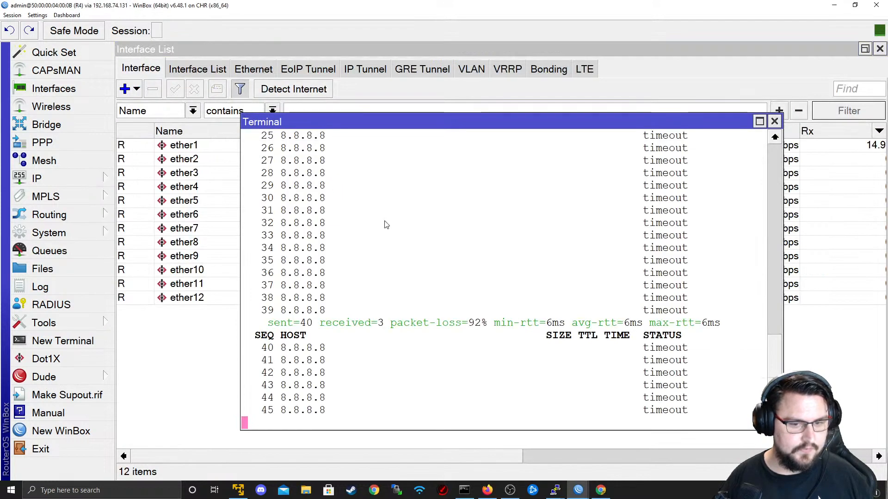
{"action": "key", "text": "alt+Tab"}
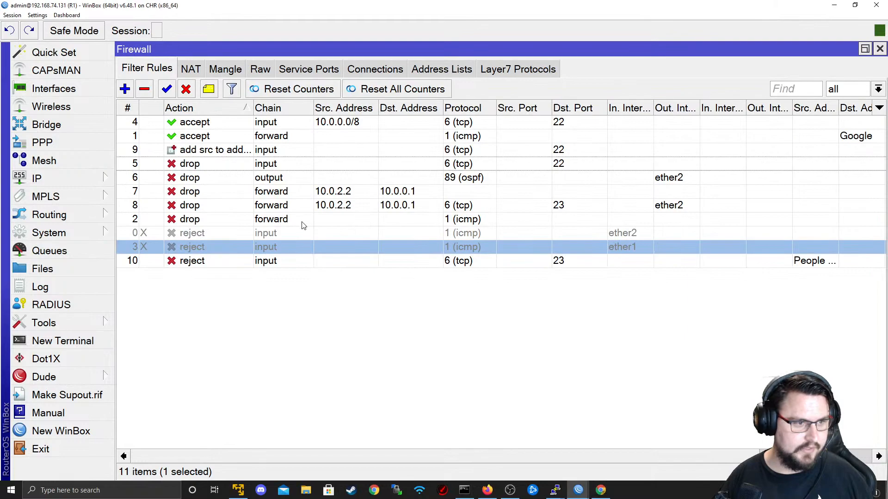
{"action": "left_click", "coordinate": [128, 108]}
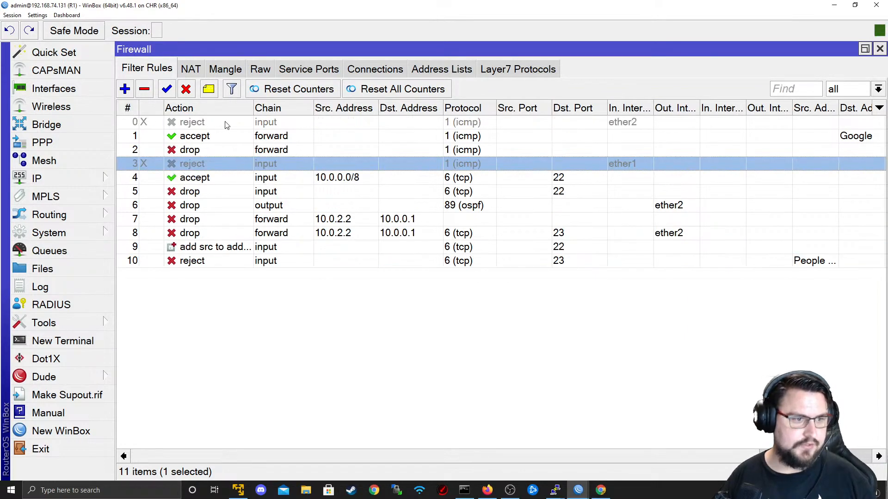
- Review rules 6 through 10 and disable the ICMP forward drop rule
{"action": "mouse_move", "coordinate": [146, 134]}
{"action": "left_mouse_down"}
{"action": "mouse_move", "coordinate": [158, 148]}
{"action": "mouse_move", "coordinate": [161, 135]}
{"action": "left_mouse_up"}
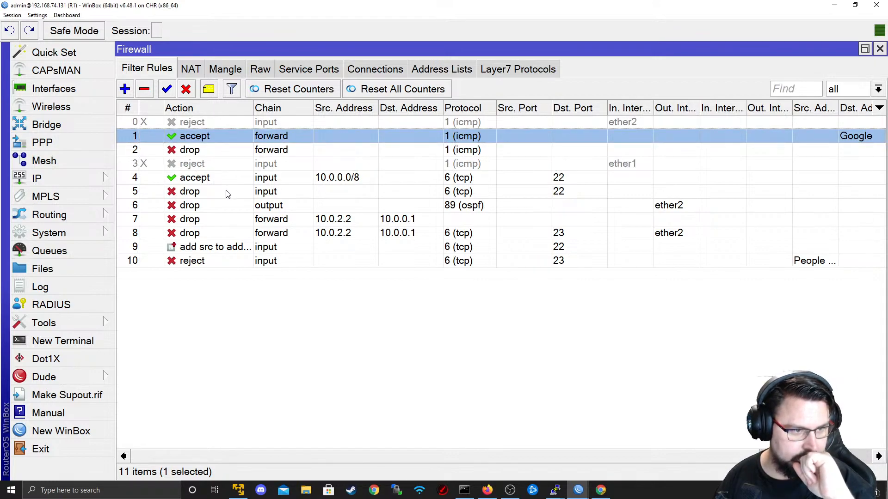
{"action": "left_click", "coordinate": [236, 262]}
{"action": "left_click", "coordinate": [220, 248]}
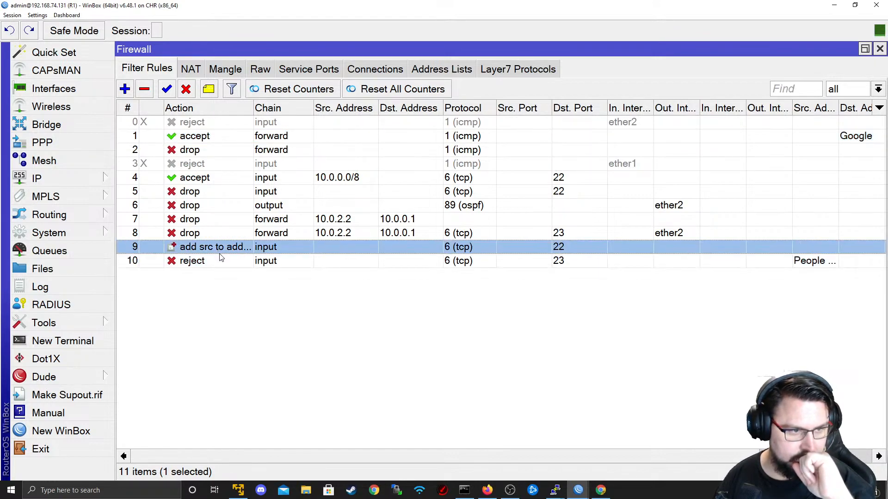
{"action": "left_click", "coordinate": [230, 233]}
{"action": "left_click", "coordinate": [231, 211]}
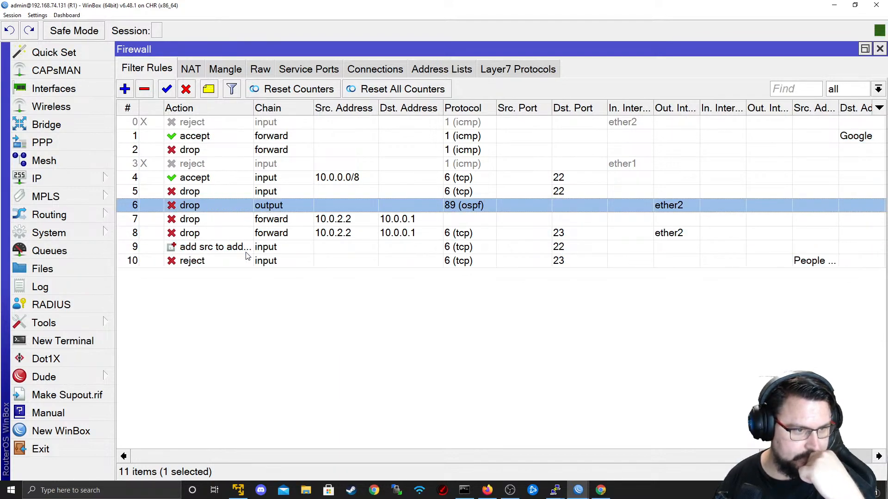
{"action": "left_click", "coordinate": [267, 155]}
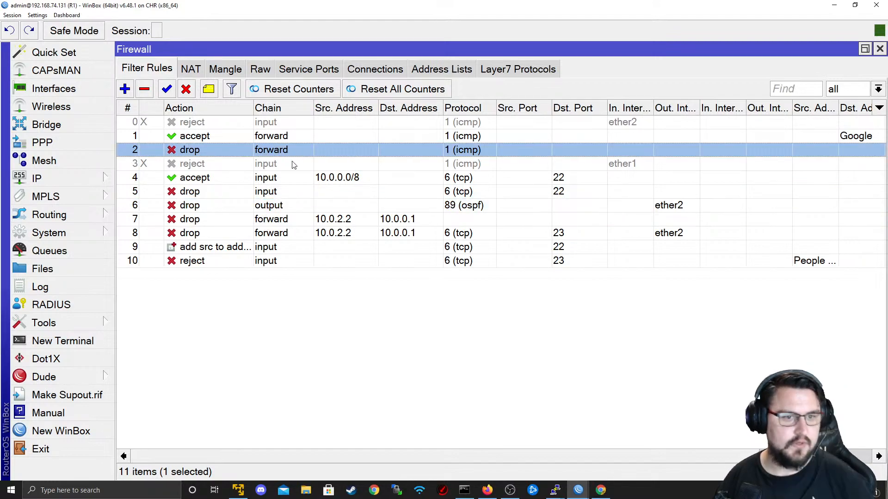
{"action": "left_click", "coordinate": [169, 90]}
{"action": "left_click", "coordinate": [186, 90]}
- Stop R4's now-answered 8.8.8.8 ping and open the accept forward ICMP rule's General settings
{"action": "key", "text": "alt+Tab"}
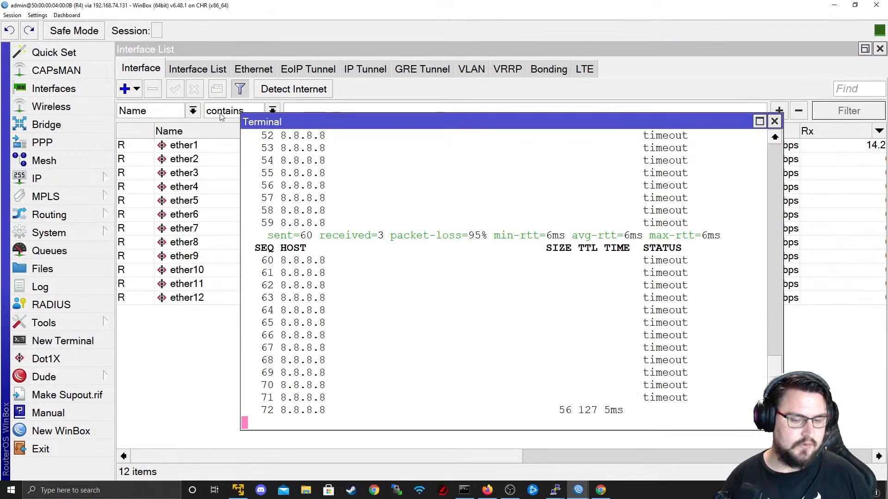
{"action": "key", "text": "alt+Tab"}
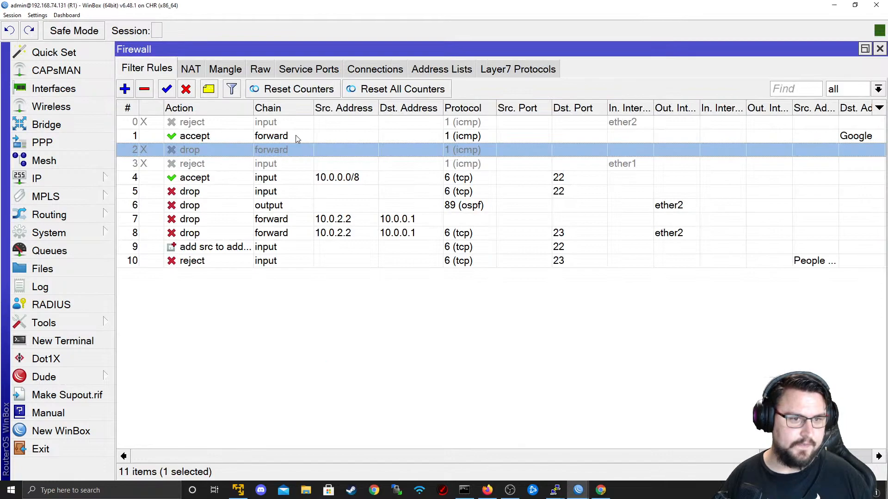
{"action": "left_click", "coordinate": [292, 135]}
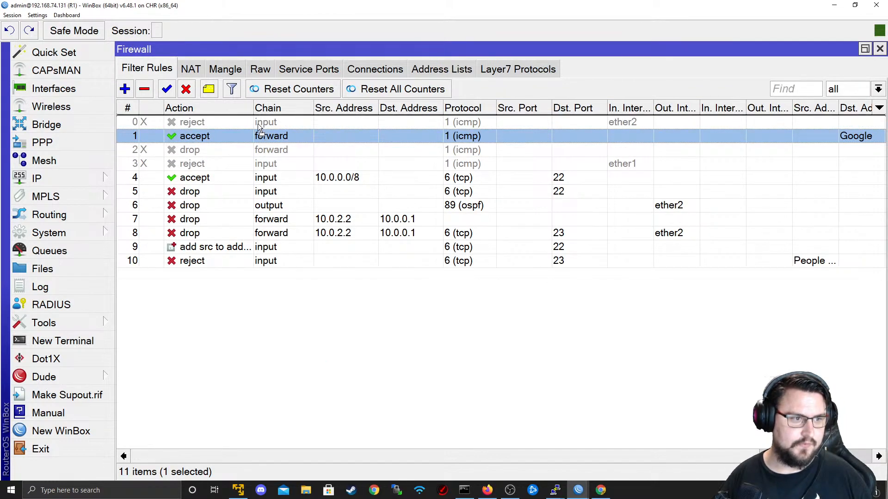
{"action": "left_click", "coordinate": [223, 149]}
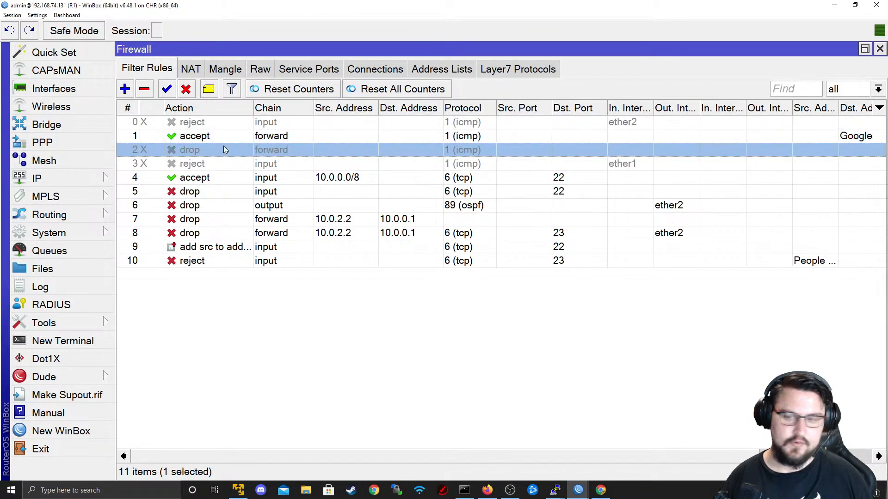
{"action": "key", "text": "alt+Tab"}
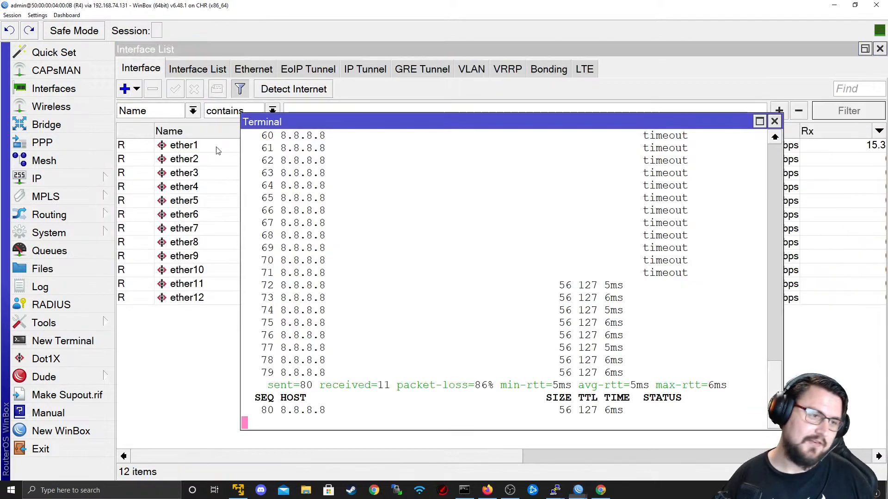
{"action": "key", "text": "ctrl+c"}
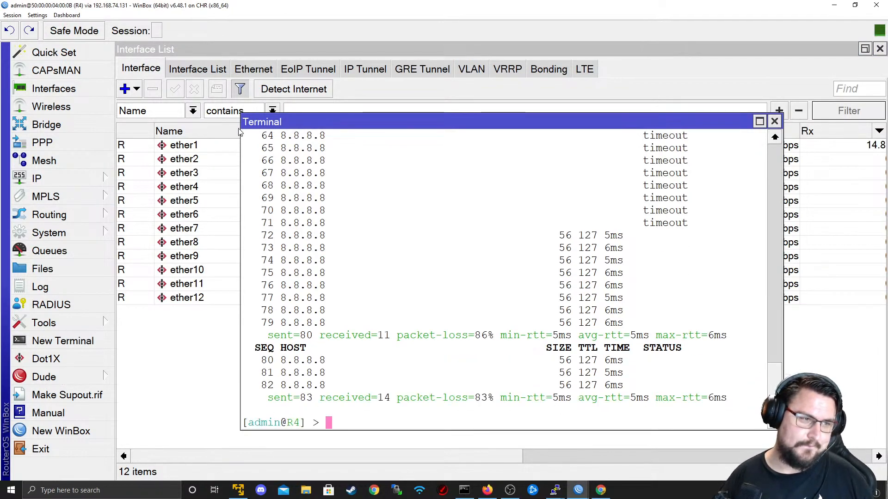
{"action": "key", "text": "alt+Tab"}
{"action": "double_click", "coordinate": [224, 136]}
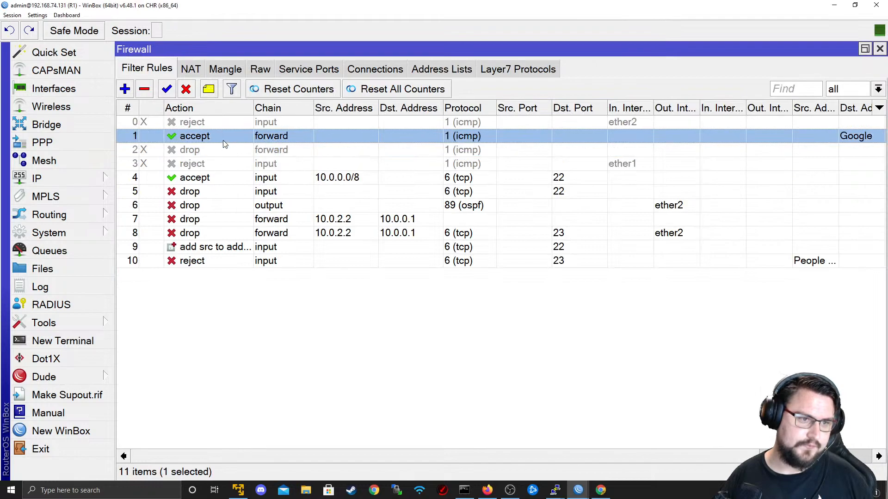
{"action": "left_click", "coordinate": [452, 71]}
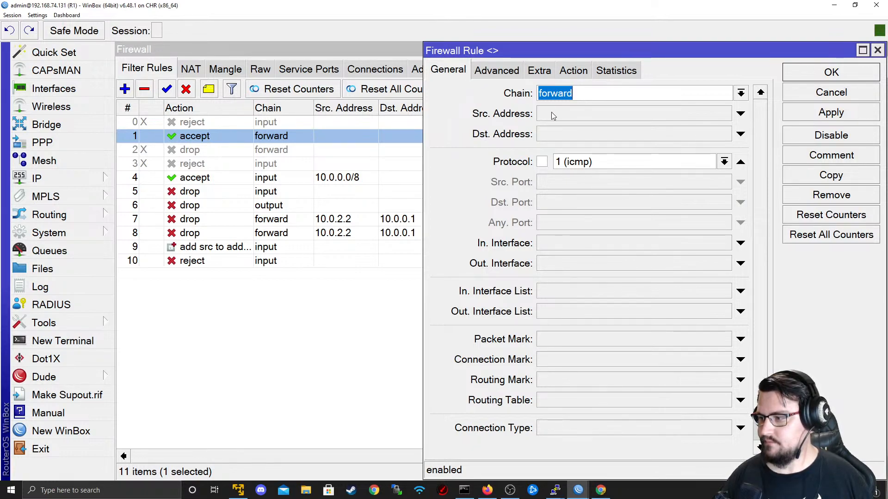
- In the accept forward rule, replace the Google destination address list with Dst. Address 8.8.8.8
{"action": "left_click", "coordinate": [788, 94]}
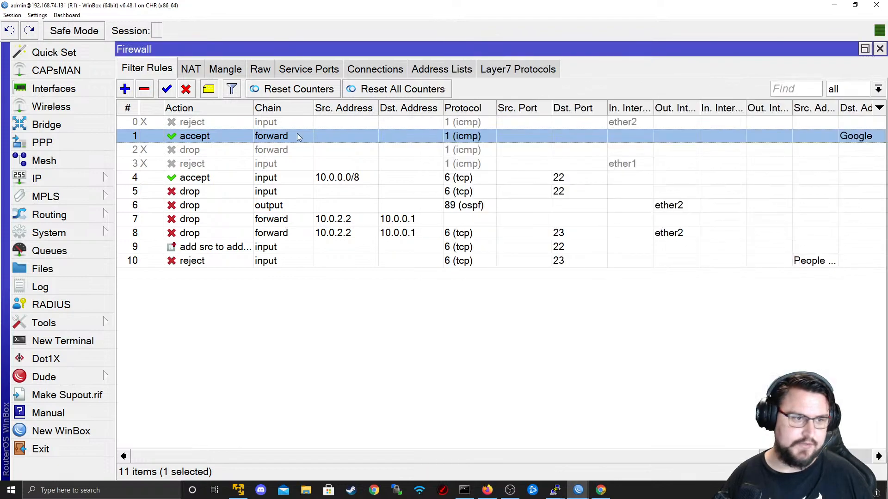
{"action": "left_click", "coordinate": [271, 150]}
{"action": "double_click", "coordinate": [255, 136]}
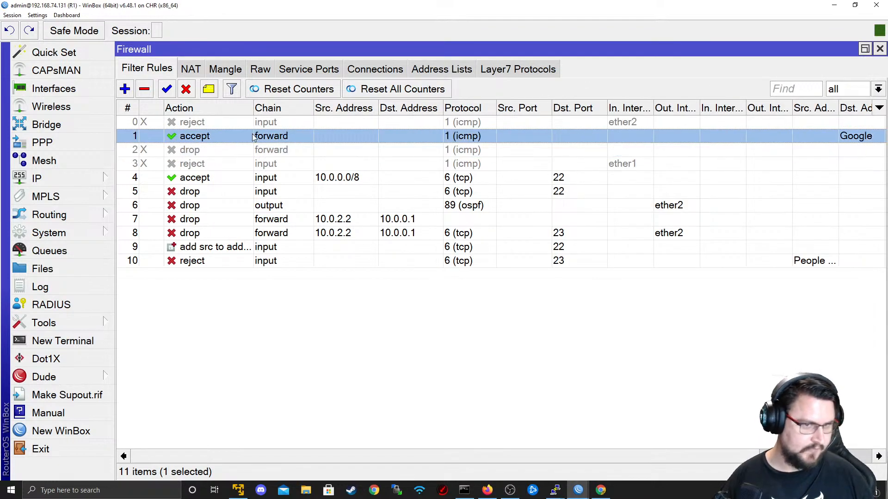
{"action": "left_click", "coordinate": [493, 71]}
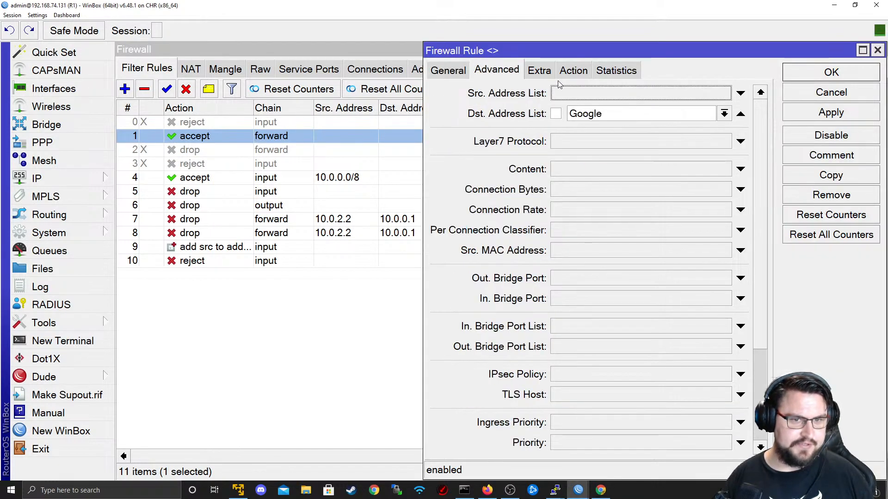
{"action": "left_click", "coordinate": [618, 111]}
{"action": "left_click", "coordinate": [724, 114]}
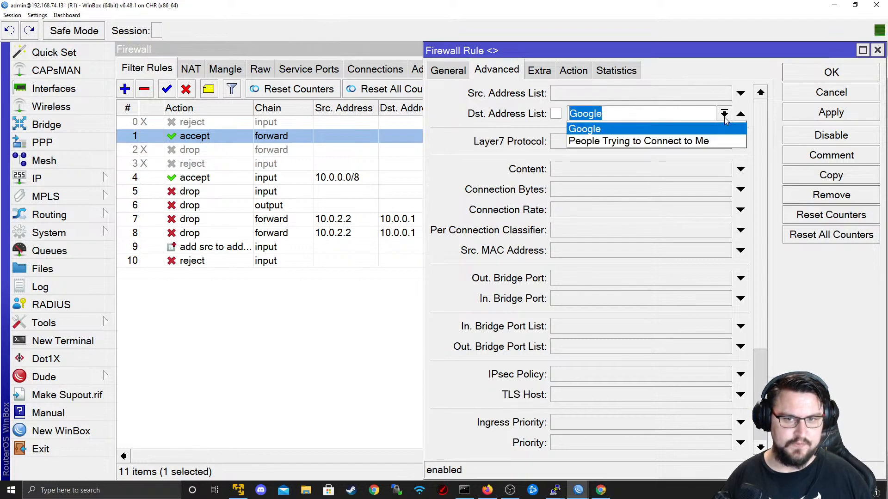
{"action": "left_click", "coordinate": [725, 116]}
{"action": "left_click", "coordinate": [740, 113]}
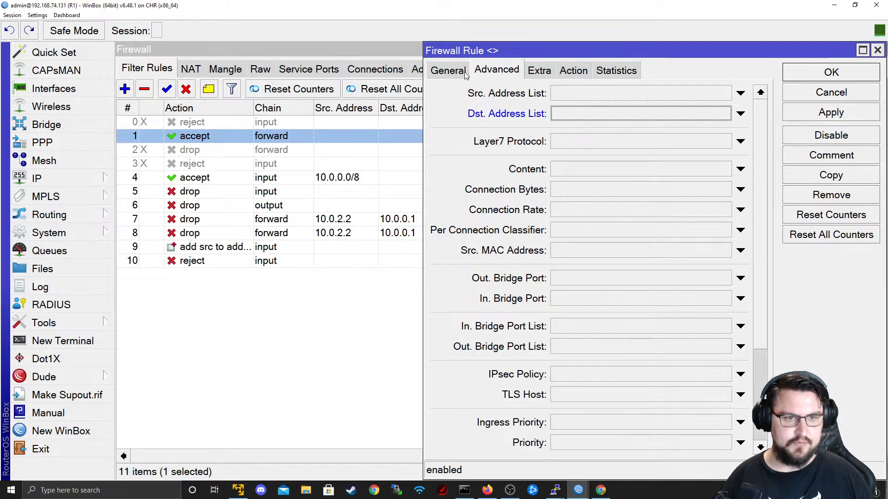
{"action": "left_click", "coordinate": [464, 72]}
{"action": "left_click", "coordinate": [567, 133]}
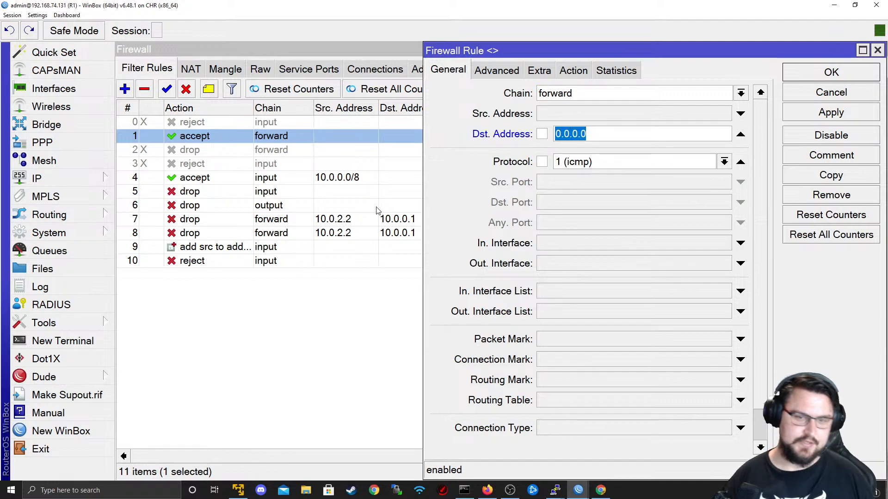
{"action": "type", "text": "8.8.8.8"}
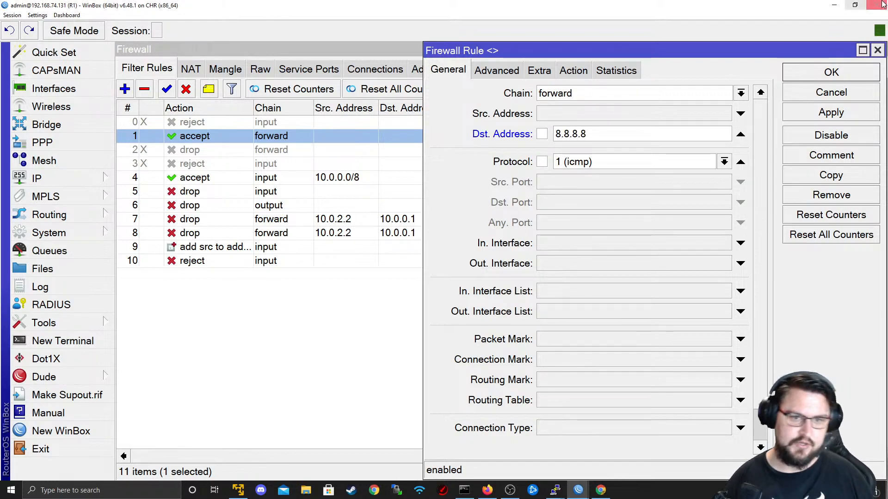
- Keep the rule's action as accept, then apply and save the rule
{"action": "left_click", "coordinate": [578, 73]}
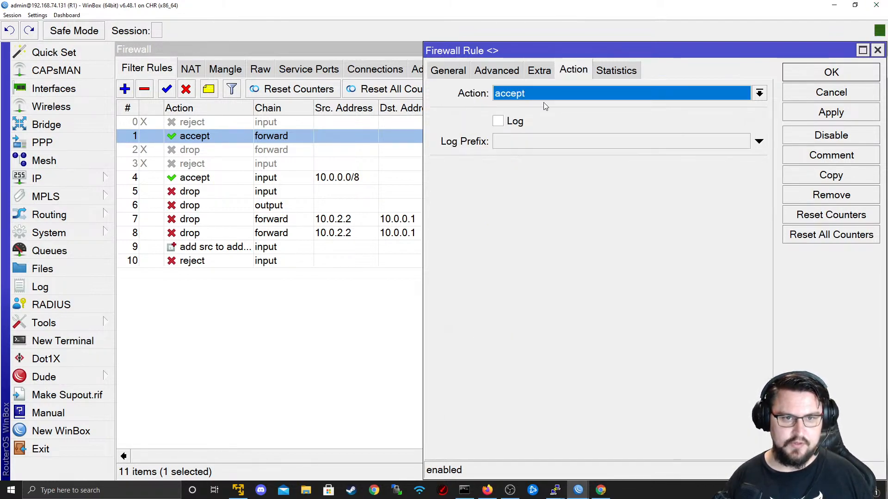
{"action": "left_click", "coordinate": [545, 99]}
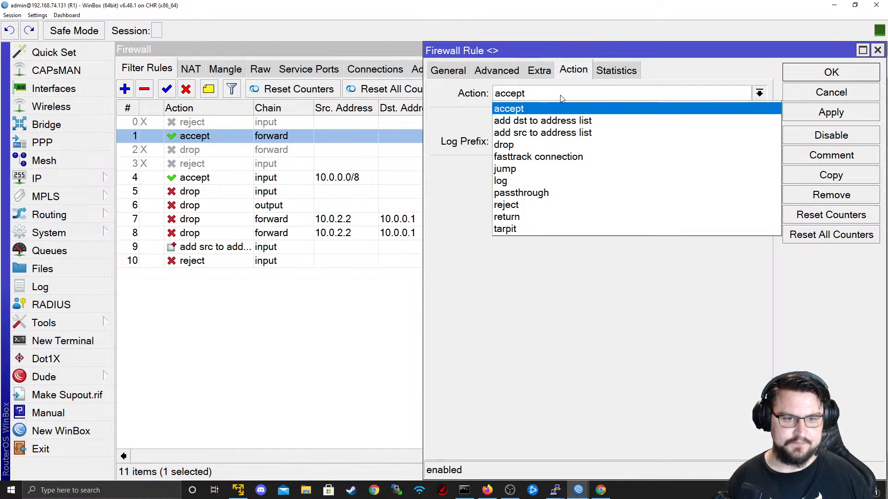
{"action": "left_click", "coordinate": [562, 98]}
{"action": "left_click", "coordinate": [831, 112]}
{"action": "left_click", "coordinate": [831, 73]}
- Enable the forward ICMP drop rule and rerun the ping to 8.8.8.8 on R4
{"action": "left_click", "coordinate": [262, 147]}
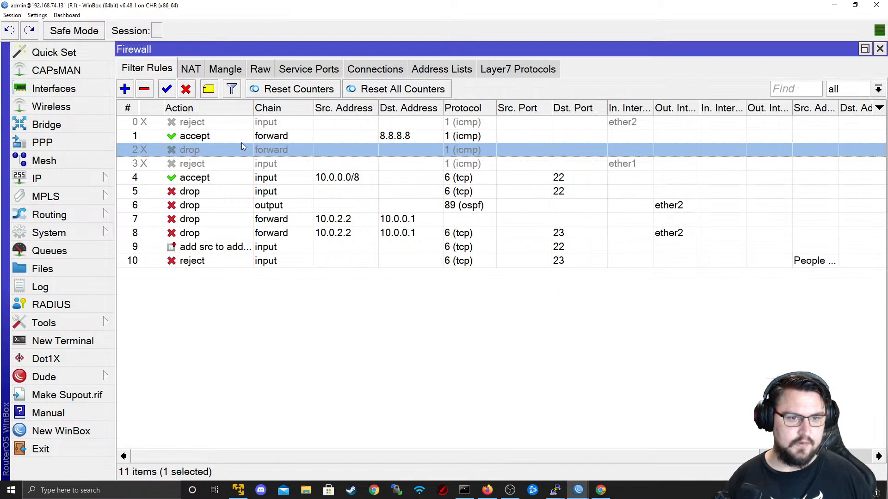
{"action": "left_click", "coordinate": [173, 90]}
{"action": "key", "text": "alt+Tab"}
{"action": "key", "text": "Up"}
{"action": "key", "text": "Return"}
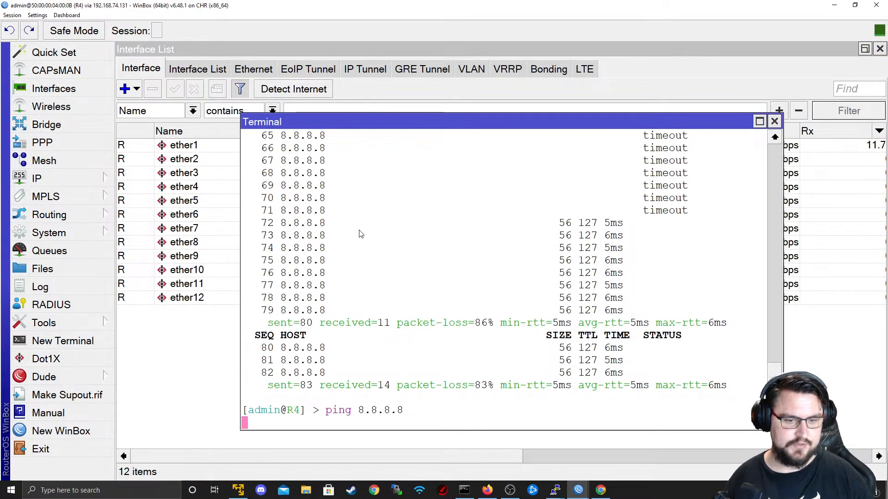
{"action": "key", "text": "alt+Tab"}
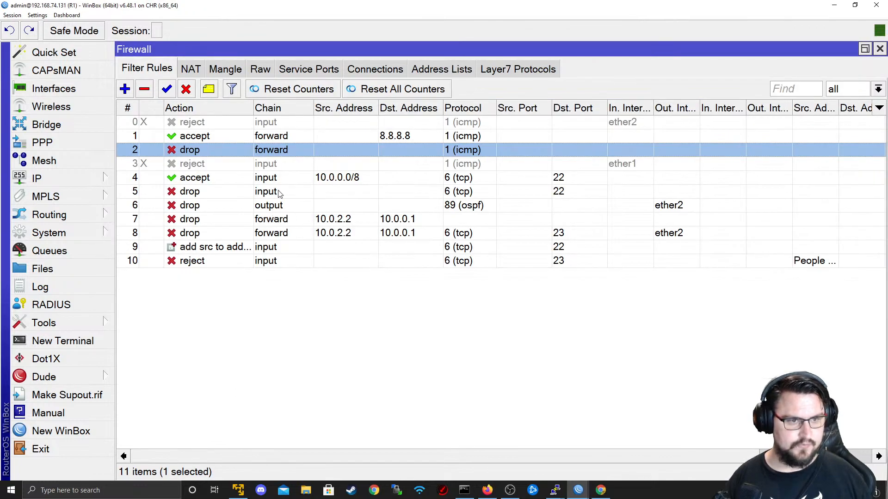
- Toggle the drop rule off and back on, then sort rules by action and restore numbered order
{"action": "left_click", "coordinate": [187, 90]}
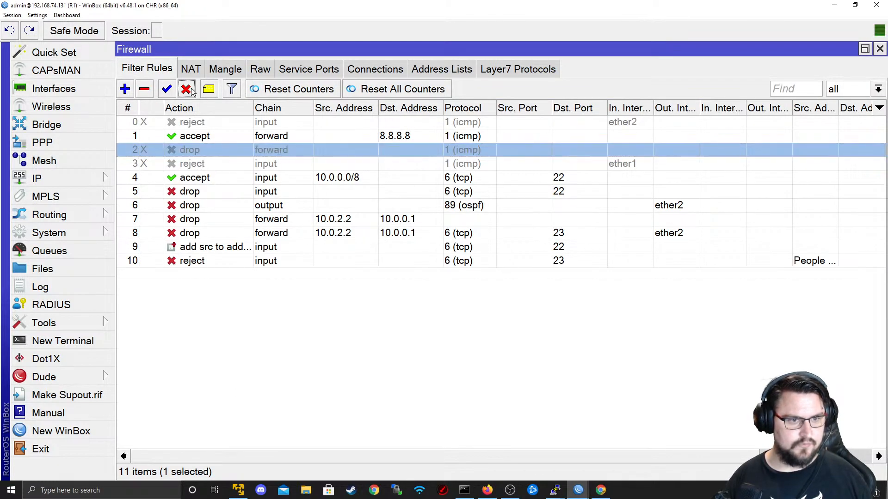
{"action": "key", "text": "alt+Tab"}
{"action": "key", "text": "alt+Tab"}
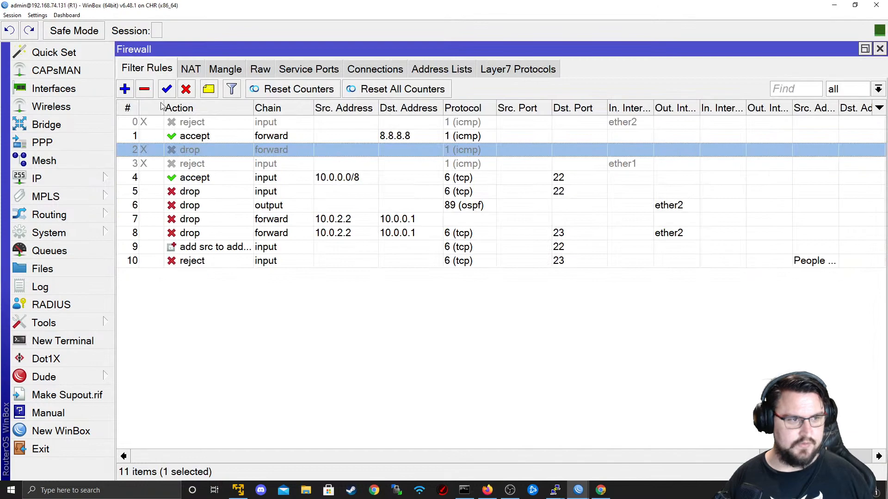
{"action": "left_click", "coordinate": [167, 92]}
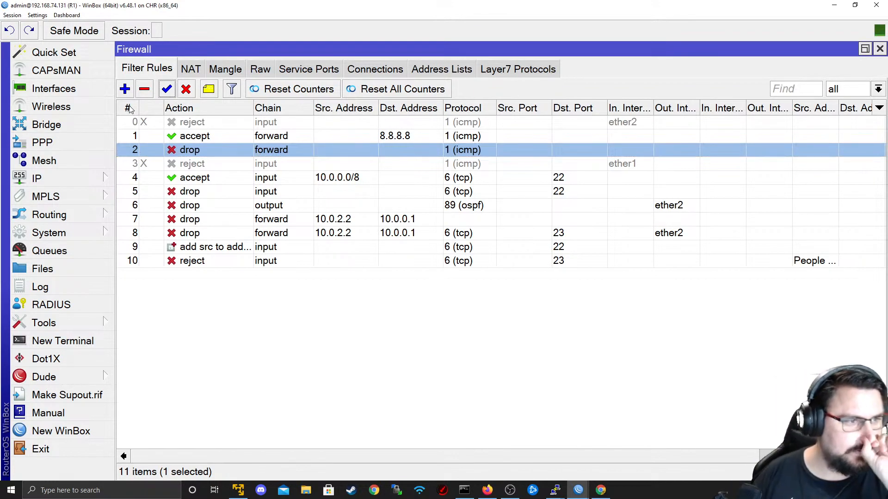
{"action": "left_click", "coordinate": [180, 108]}
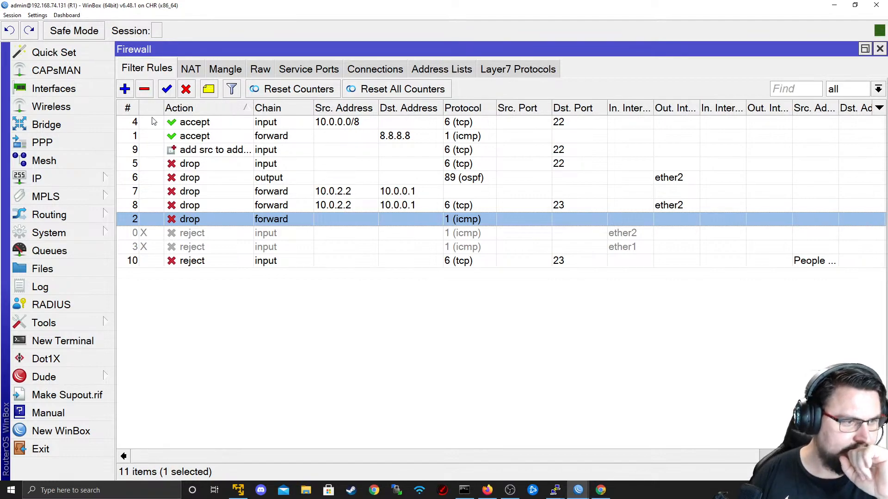
{"action": "left_click", "coordinate": [136, 107]}
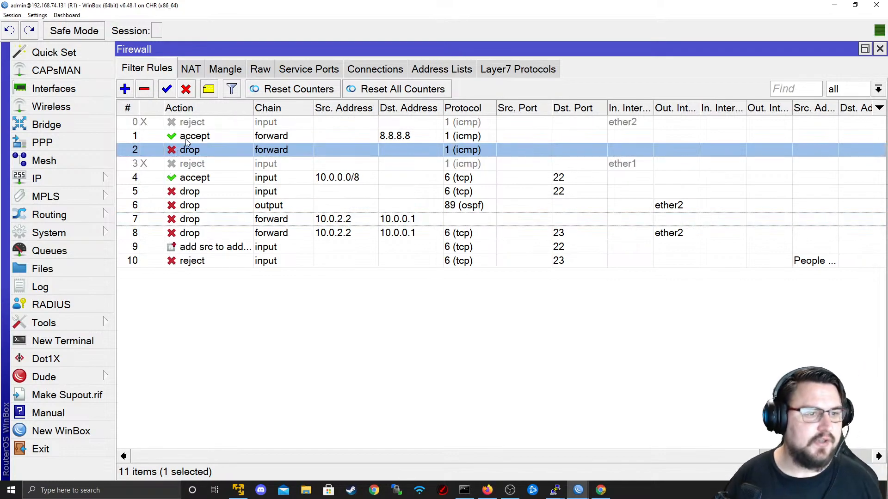
- Review the 8.8.8.8 accept rule's and drop rule's settings, reopening the accept rule
{"action": "left_click", "coordinate": [155, 134]}
{"action": "double_click", "coordinate": [155, 134]}
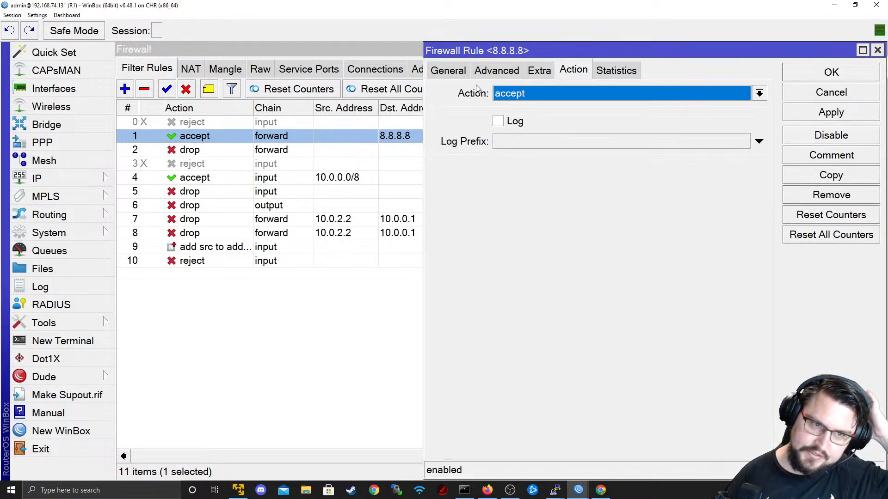
{"action": "left_click", "coordinate": [457, 74]}
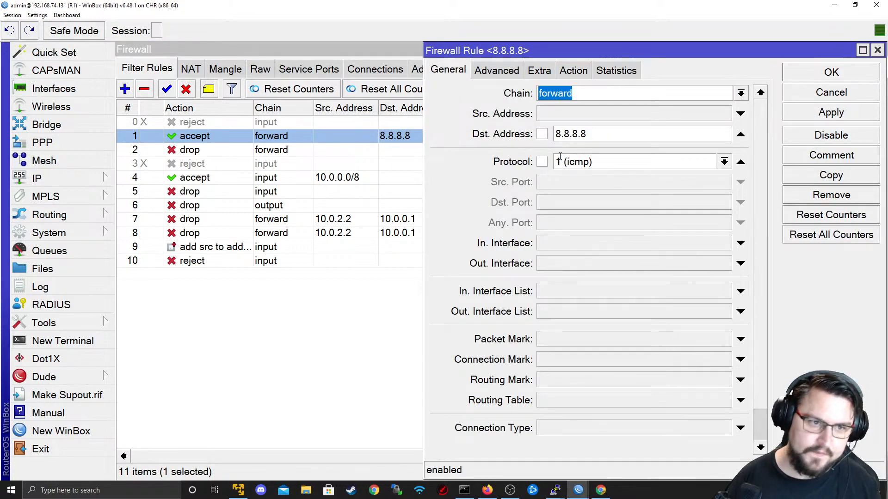
{"action": "key", "text": "Escape"}
{"action": "left_click", "coordinate": [455, 155]}
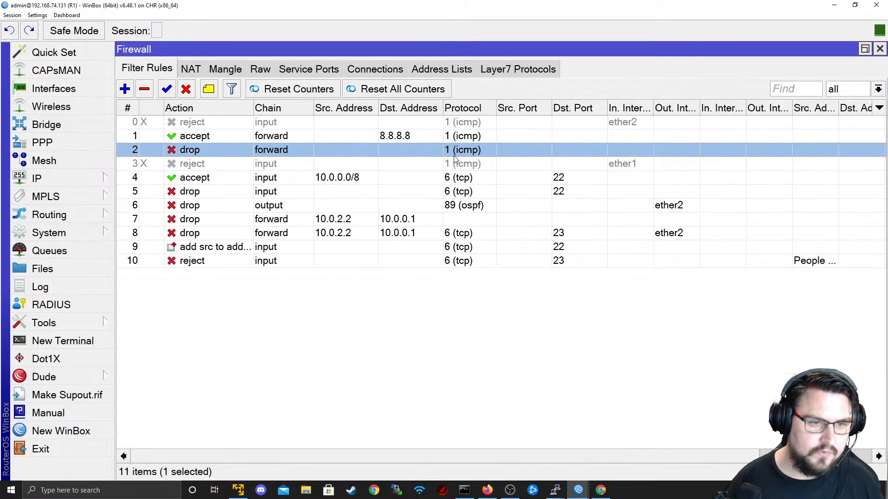
{"action": "double_click", "coordinate": [455, 156]}
{"action": "key", "text": "Escape"}
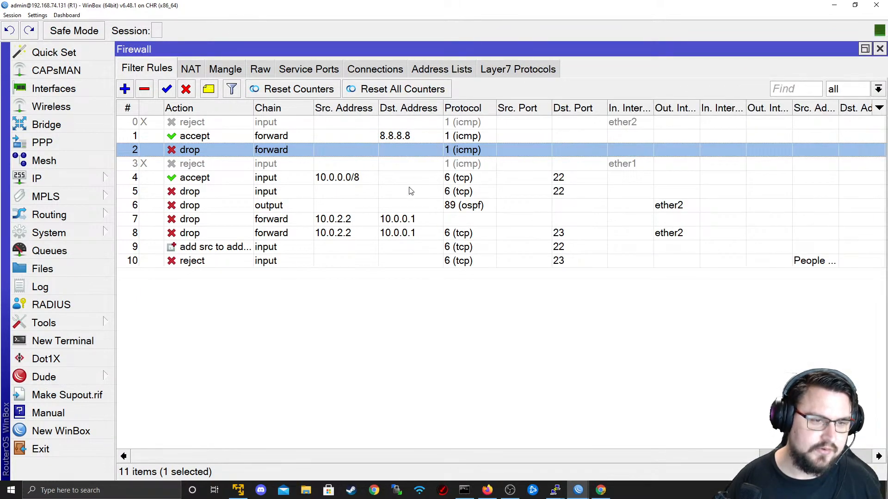
{"action": "double_click", "coordinate": [395, 141]}
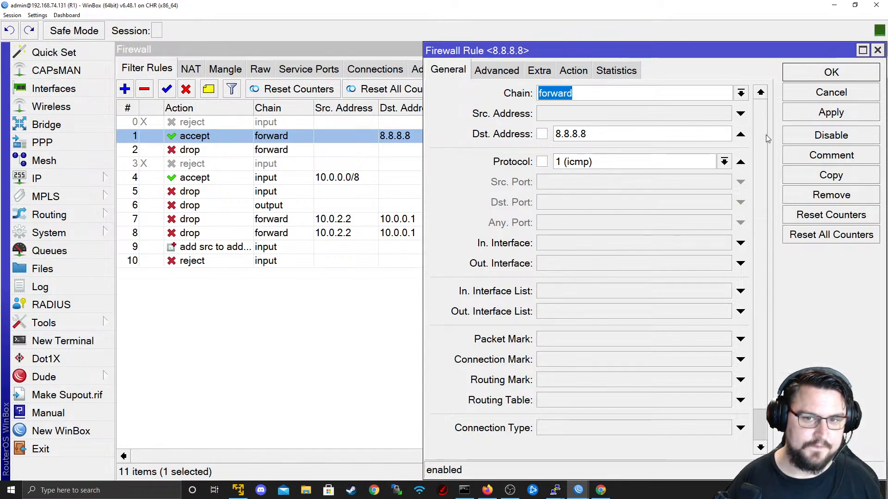
- Add source address 10.0.2.2 to the 8.8.8.8 accept rule and apply it
{"action": "left_click", "coordinate": [740, 113]}
{"action": "type", "text": "10.0.2.2"}
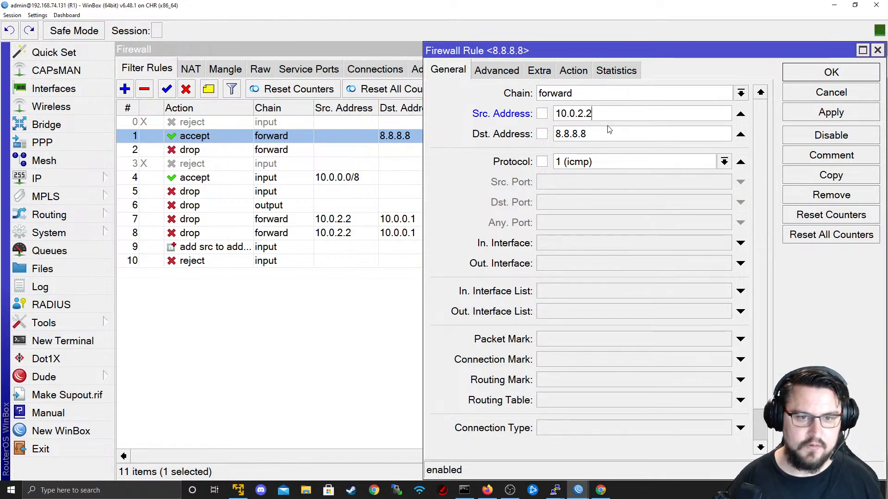
{"action": "double_click", "coordinate": [620, 135]}
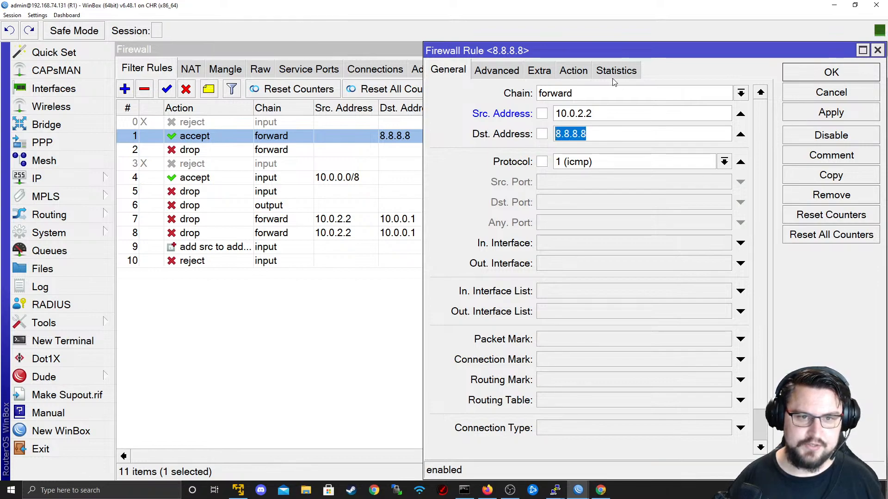
{"action": "left_click", "coordinate": [587, 67]}
{"action": "left_click", "coordinate": [814, 120]}
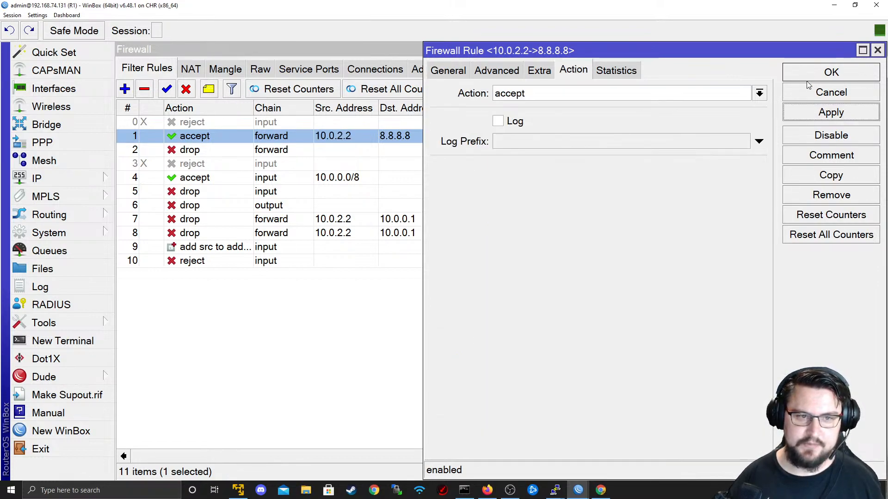
{"action": "left_click", "coordinate": [825, 92]}
- Inspect the reject rule and the forward ICMP drop rule's action, then check R4's pings
{"action": "left_click", "coordinate": [499, 149]}
{"action": "double_click", "coordinate": [469, 163]}
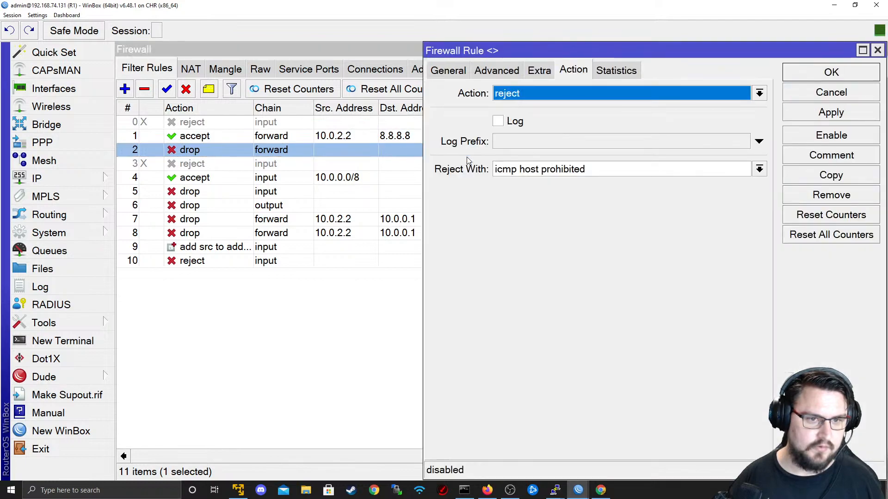
{"action": "left_click", "coordinate": [449, 70]}
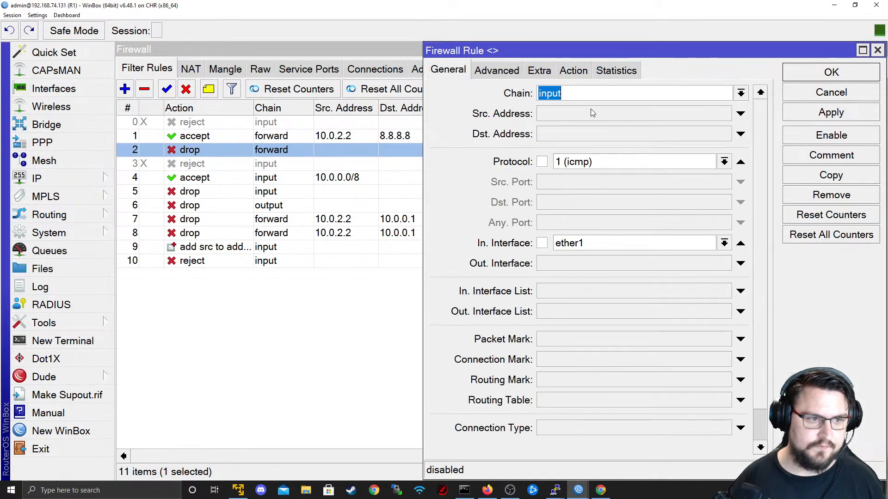
{"action": "key", "text": "Escape"}
{"action": "double_click", "coordinate": [412, 147]}
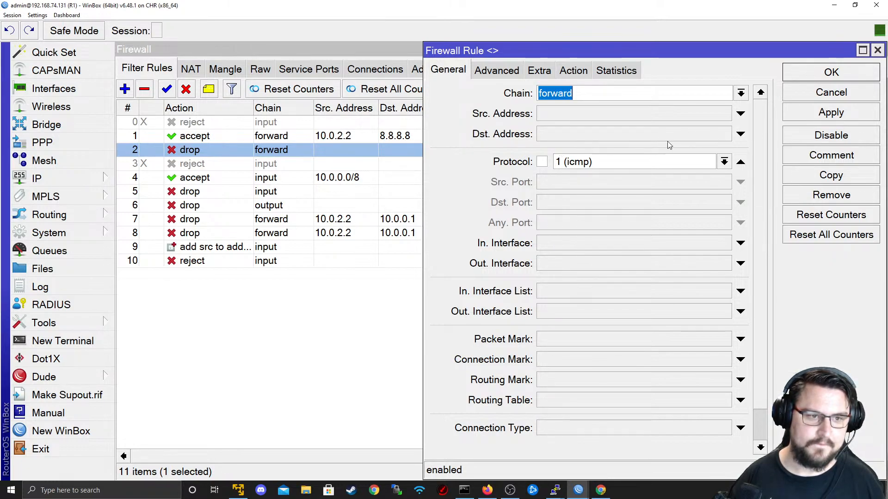
{"action": "left_click", "coordinate": [574, 70]}
{"action": "left_click", "coordinate": [831, 92]}
{"action": "key", "text": "alt+Tab"}
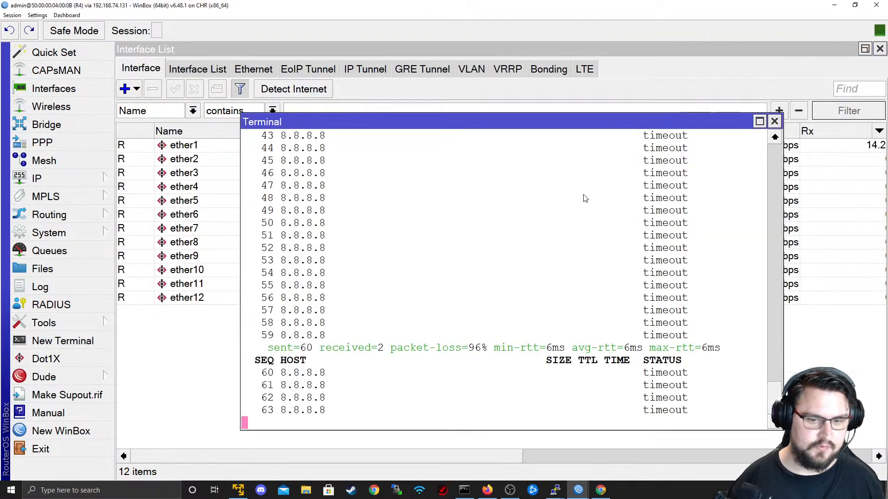
{"action": "key", "text": "alt+Tab"}
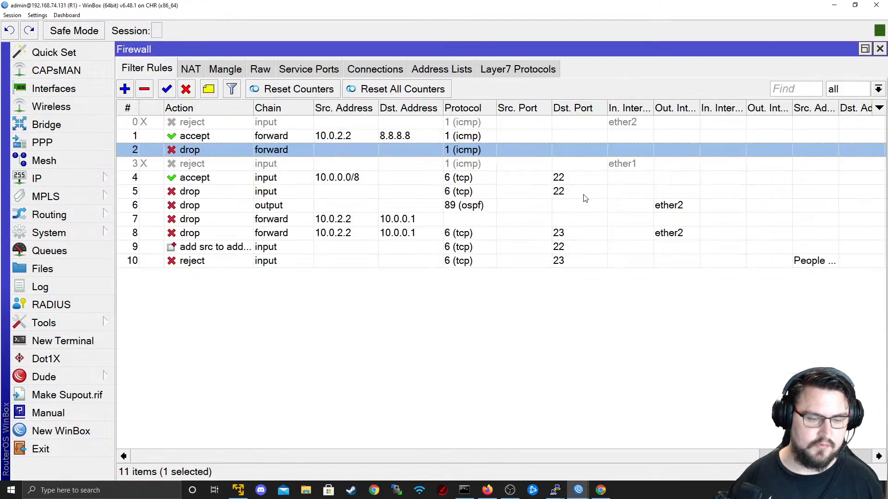
- Disable and remove the forward ICMP drop rule, then glance at R4's ping output
{"action": "left_click", "coordinate": [186, 89]}
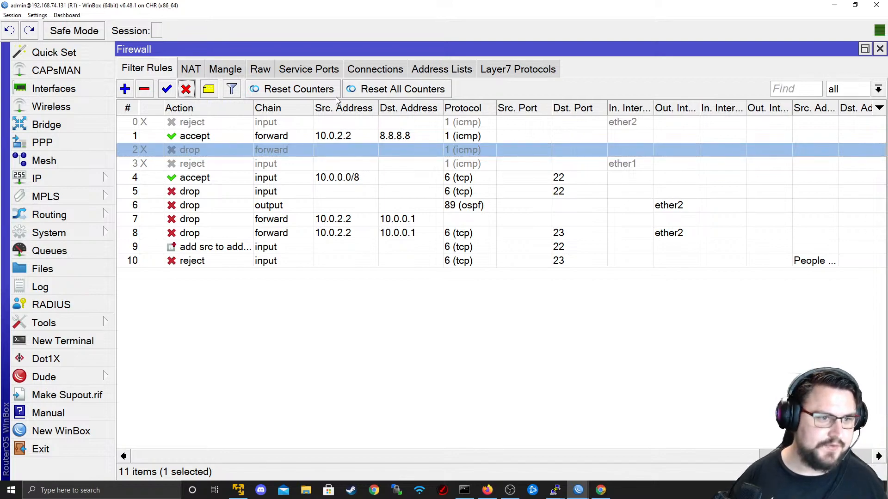
{"action": "left_click", "coordinate": [146, 92]}
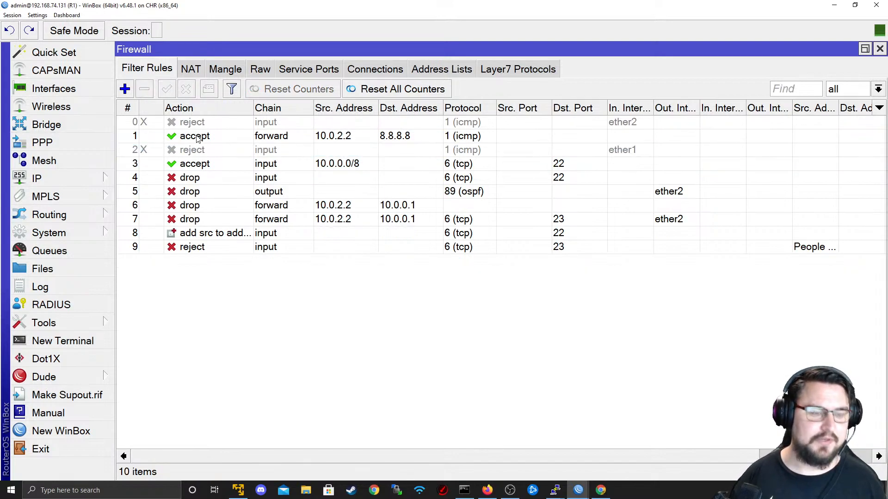
{"action": "left_click", "coordinate": [197, 139]}
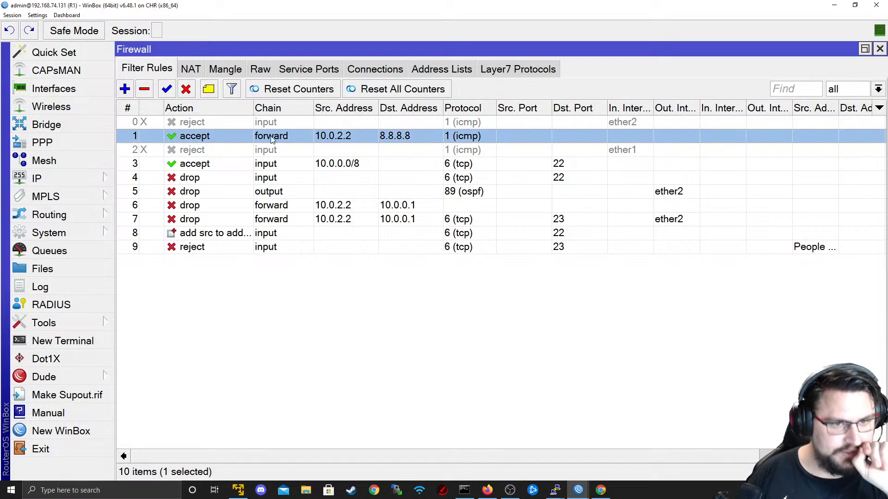
{"action": "key", "text": "alt+Tab"}
{"action": "key", "text": "alt+Tab"}
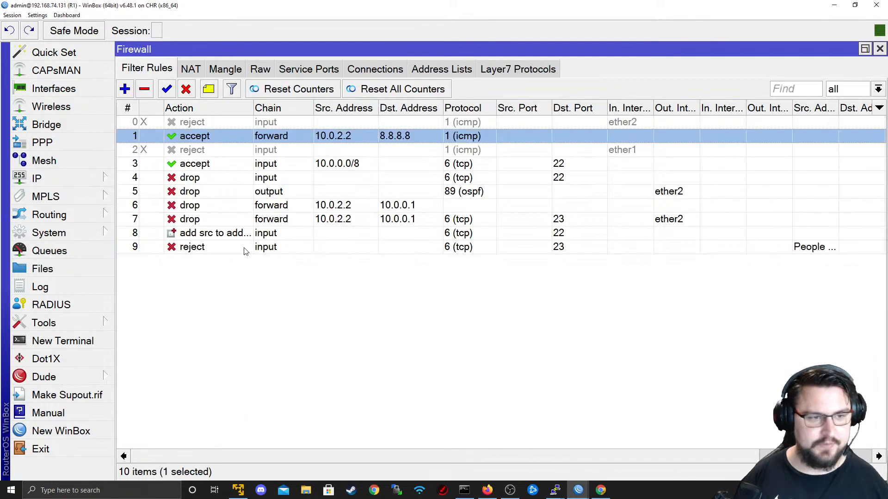
- Change rule 1 to drop ICMP to !8.8.8.8, removing the 10.0.2.2 source match
{"action": "double_click", "coordinate": [292, 135]}
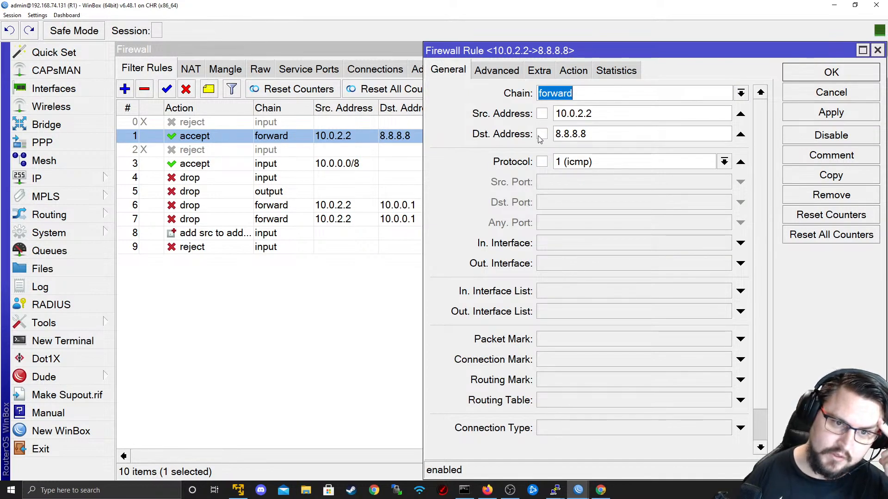
{"action": "left_click", "coordinate": [542, 134]}
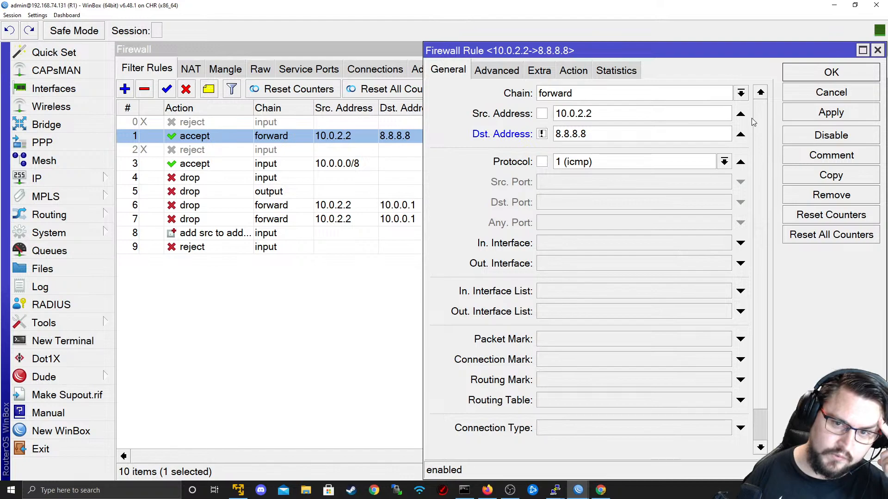
{"action": "left_click", "coordinate": [740, 114]}
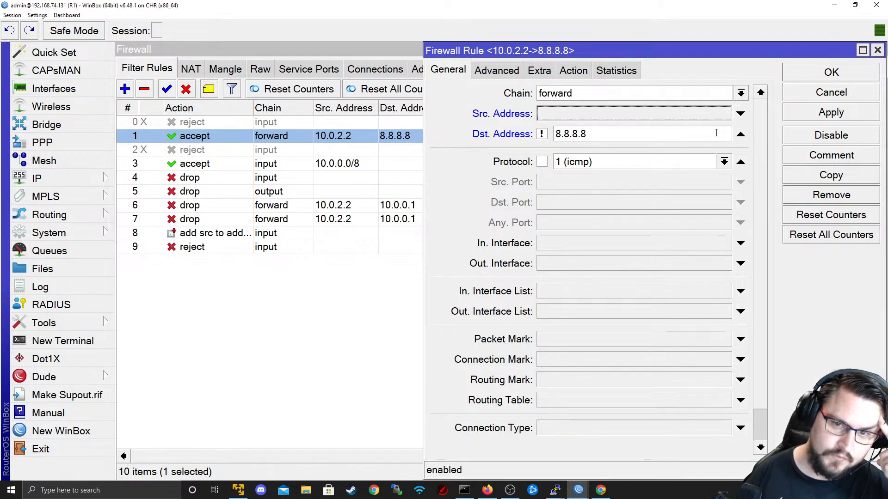
{"action": "left_click", "coordinate": [614, 71]}
{"action": "left_click", "coordinate": [574, 71]}
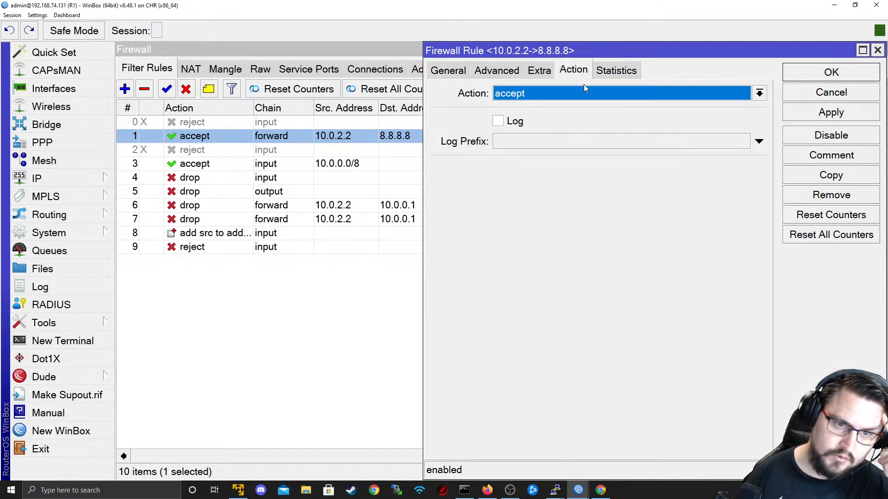
{"action": "left_click", "coordinate": [584, 93]}
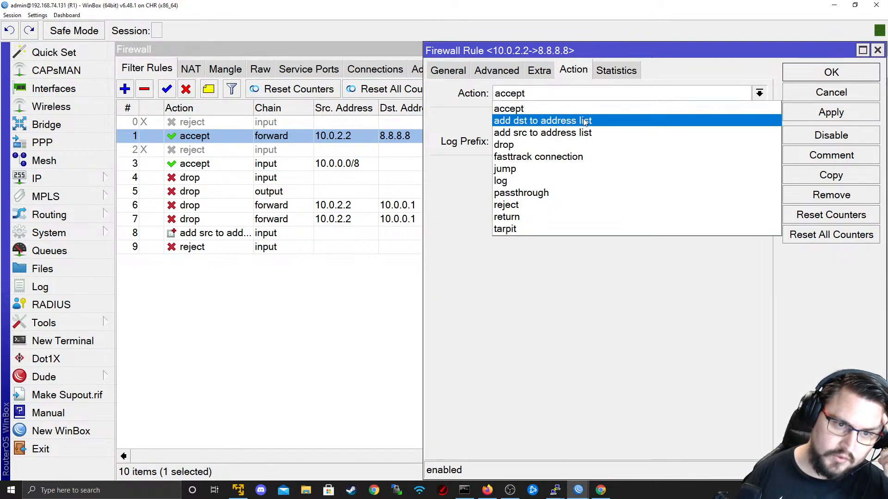
{"action": "left_click", "coordinate": [562, 143]}
{"action": "left_click", "coordinate": [801, 112]}
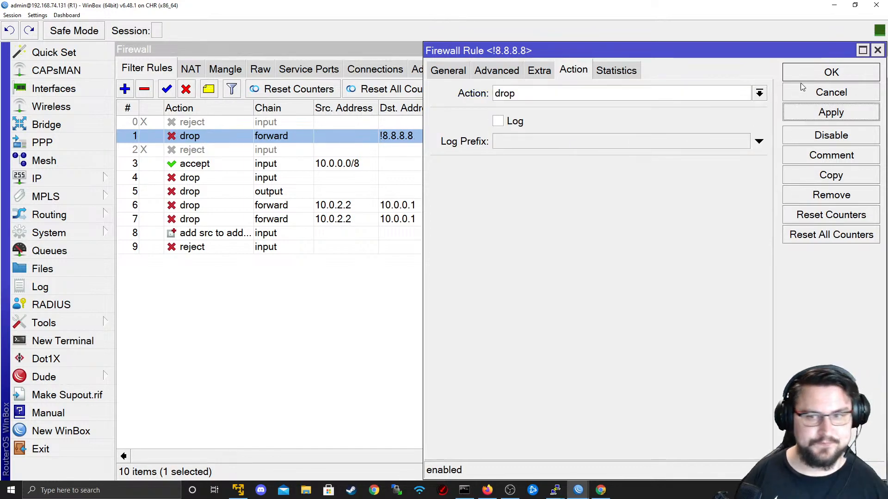
{"action": "left_click", "coordinate": [831, 72]}
{"action": "key", "text": "alt+Tab"}
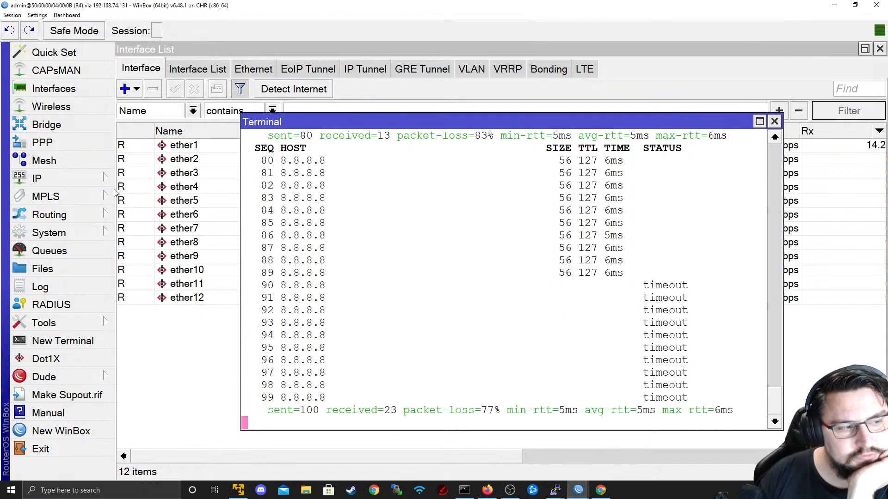
- Back on R1, open a new terminal and run ping 8.8.8.8
{"action": "left_click", "coordinate": [85, 181]}
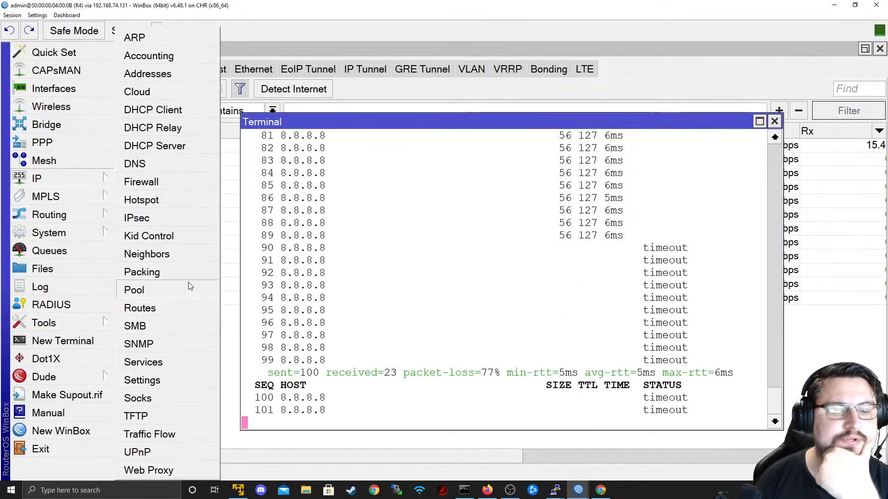
{"action": "left_click", "coordinate": [400, 320]}
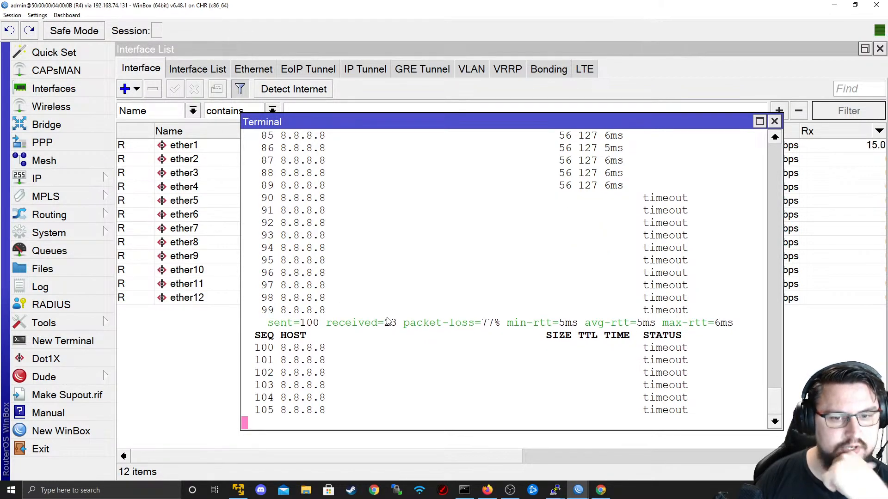
{"action": "key", "text": "alt+Tab"}
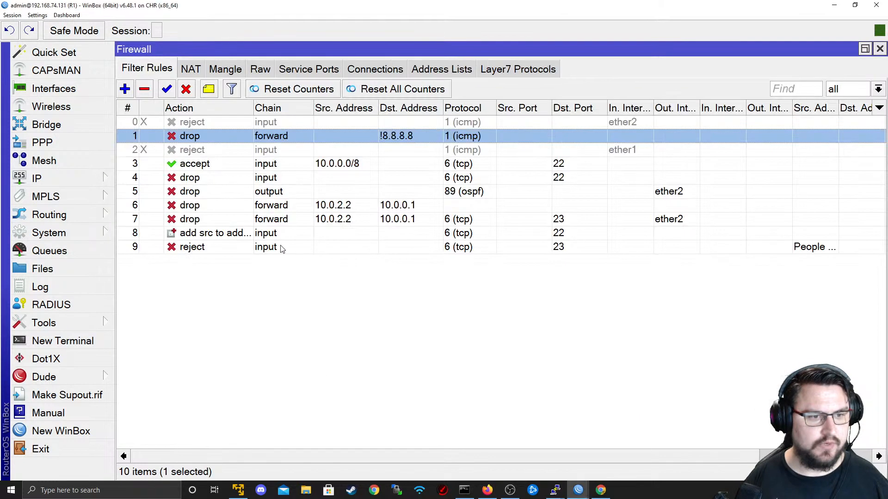
{"action": "left_click", "coordinate": [69, 340]}
{"action": "type", "text": "ping 8.8.8.8"}
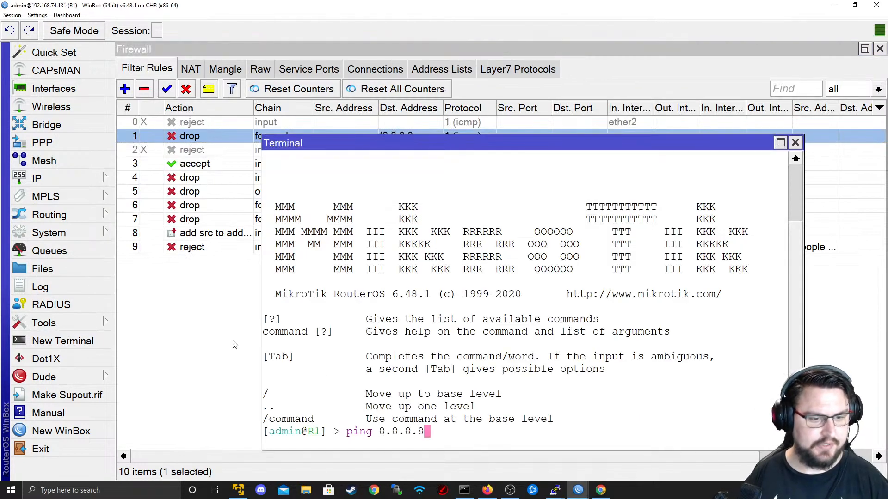
{"action": "key", "text": "Return"}
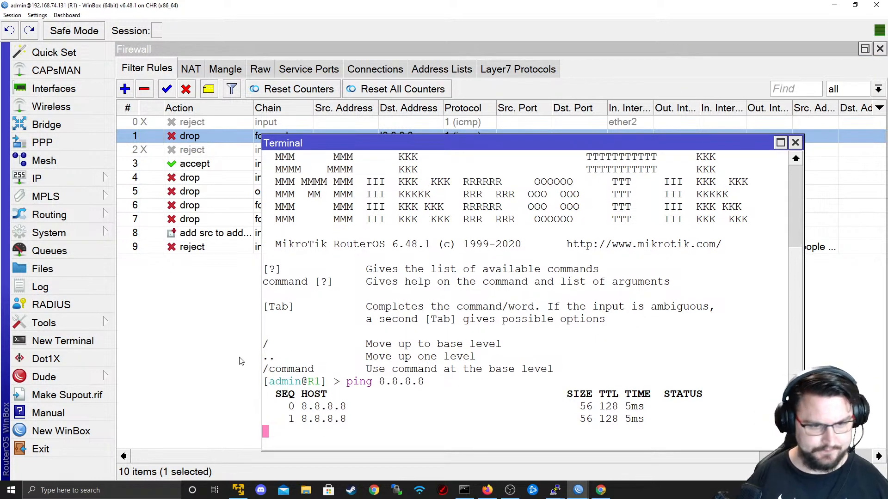
- Check the srcnat rule's action (out ether1 to 192.168.74.131) and cancel without changes
{"action": "left_click", "coordinate": [186, 70]}
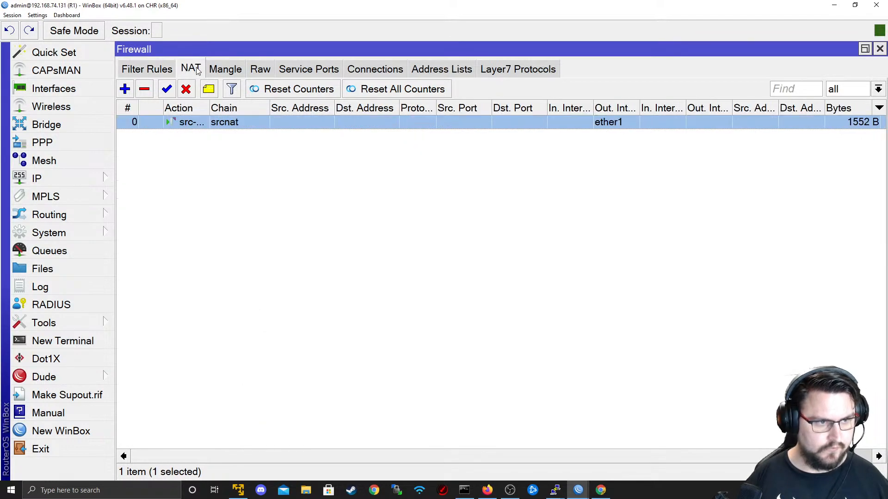
{"action": "double_click", "coordinate": [225, 122]}
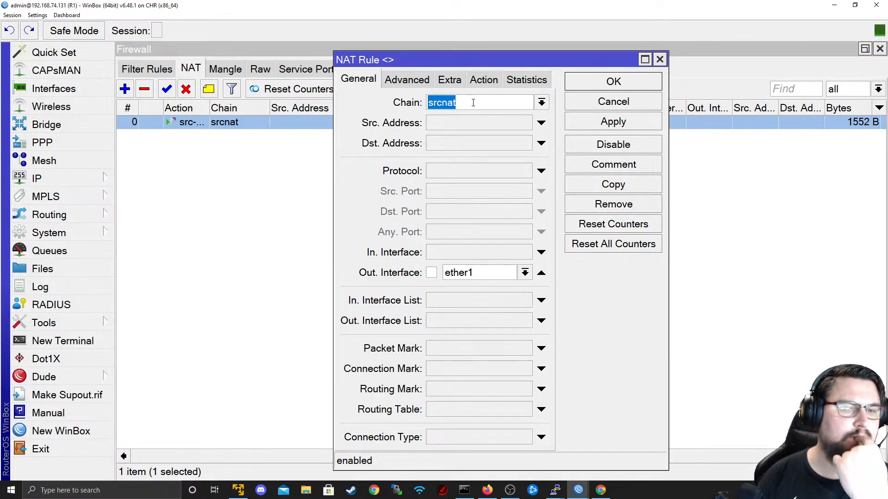
{"action": "left_click", "coordinate": [482, 81]}
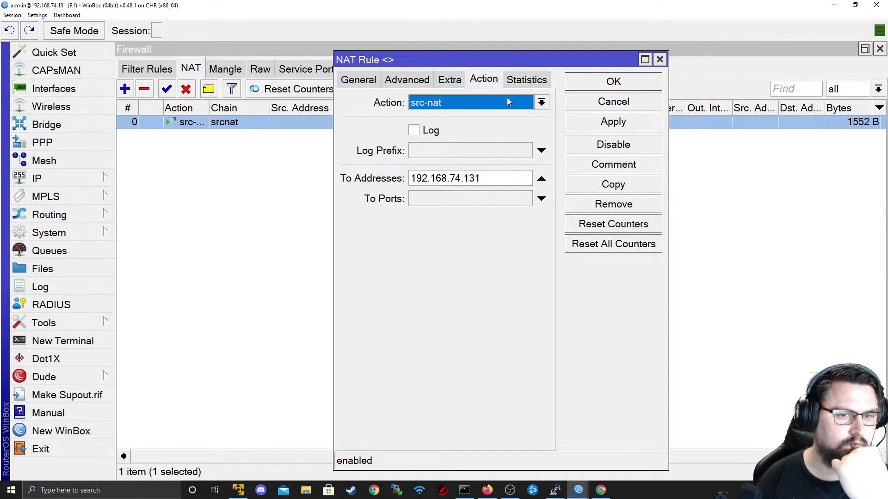
{"action": "left_click", "coordinate": [574, 101]}
- Open rule 1 from Filter Rules and check its negated Dst. Address 8.8.8.8 on the General tab
{"action": "left_click", "coordinate": [150, 68]}
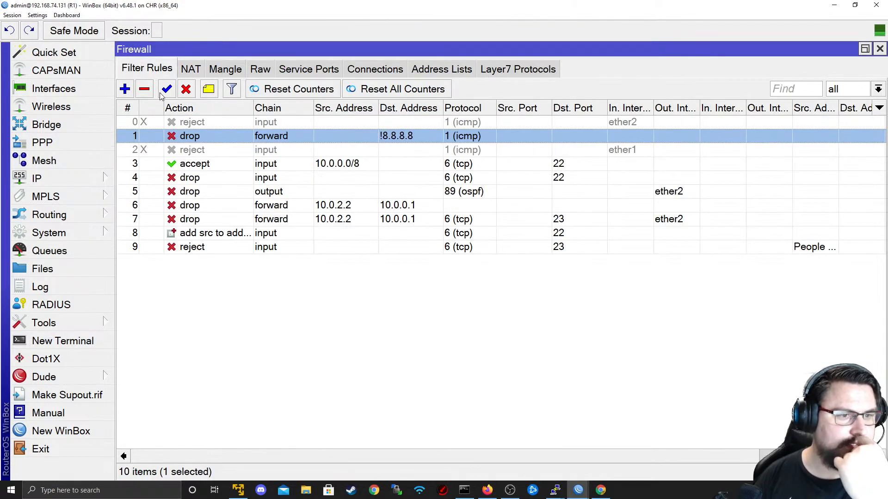
{"action": "double_click", "coordinate": [419, 137]}
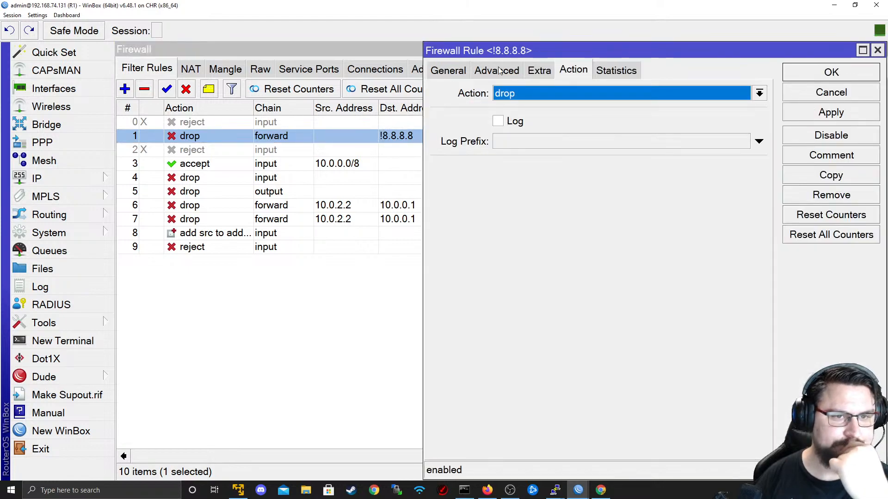
{"action": "left_click", "coordinate": [448, 71]}
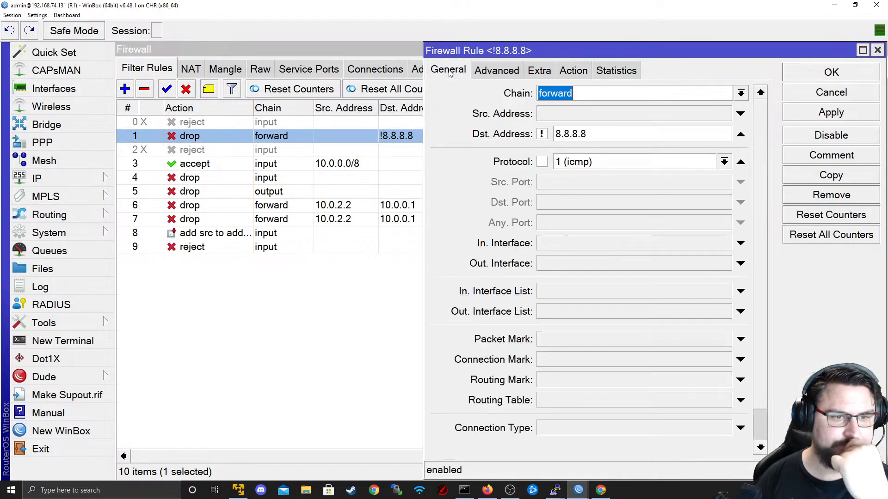
{"action": "left_click", "coordinate": [541, 135]}
{"action": "left_click", "coordinate": [542, 134]}
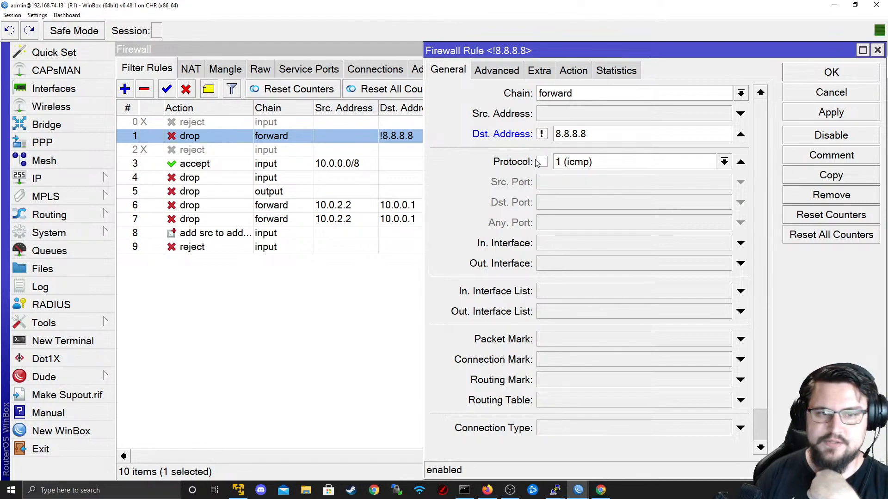
{"action": "key", "text": "Tab"}
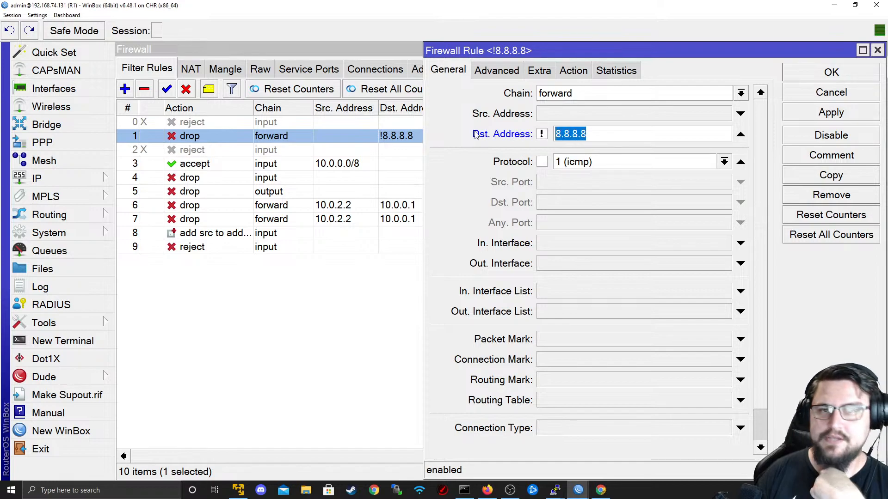
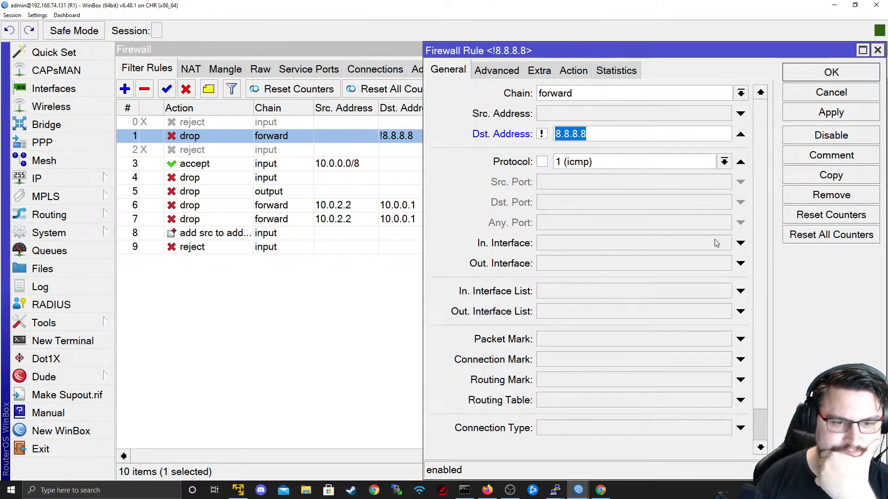
- Change rule 1's In. Interface to ether10, save it, and switch to R4's ping terminal
{"action": "left_click", "coordinate": [741, 244]}
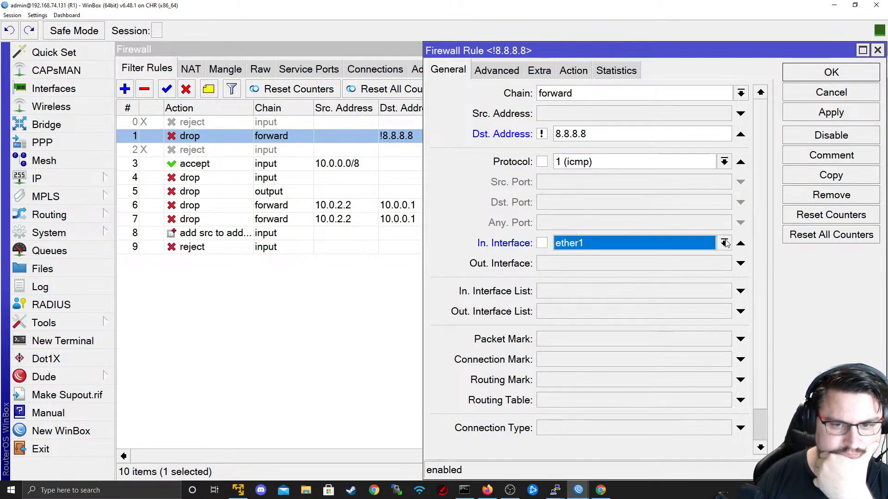
{"action": "left_click", "coordinate": [724, 243]}
{"action": "left_click", "coordinate": [688, 415]}
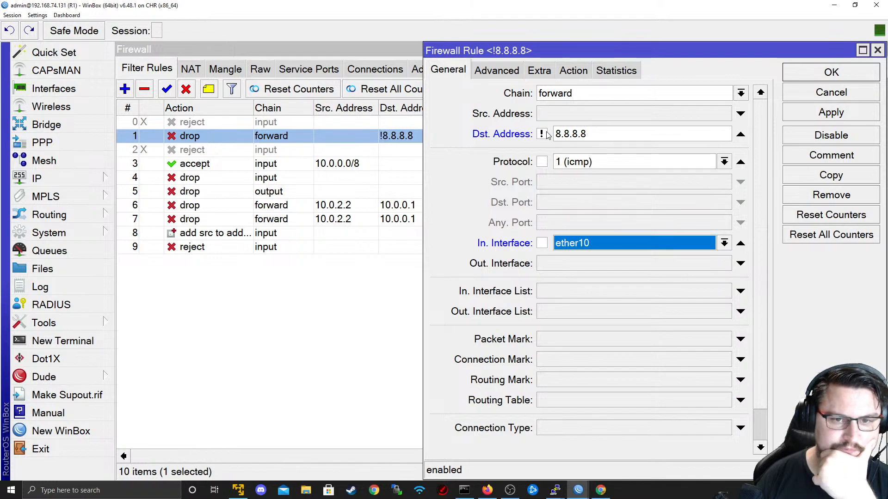
{"action": "left_click", "coordinate": [584, 76]}
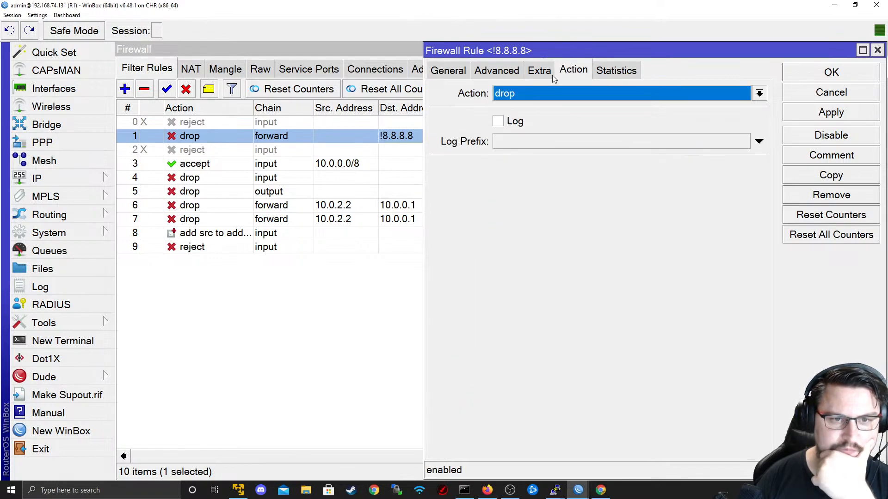
{"action": "left_click", "coordinate": [468, 72]}
{"action": "left_click", "coordinate": [860, 115]}
{"action": "left_click", "coordinate": [831, 72]}
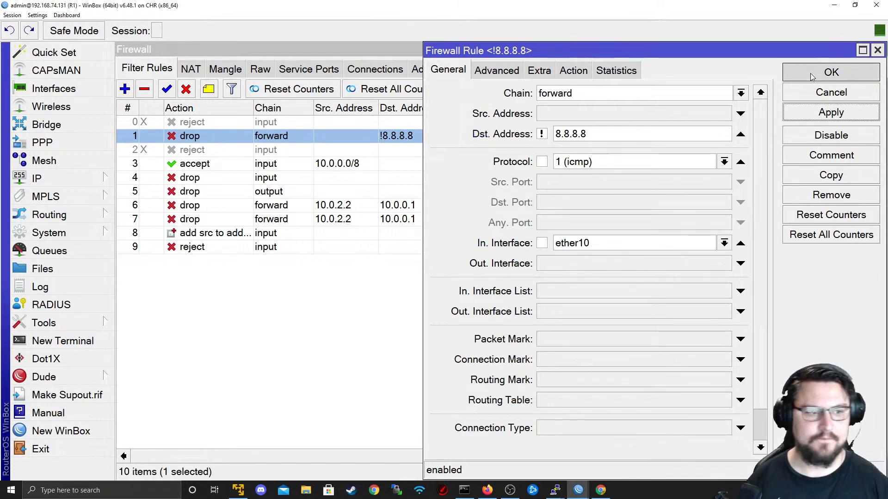
{"action": "key", "text": "alt+Tab"}
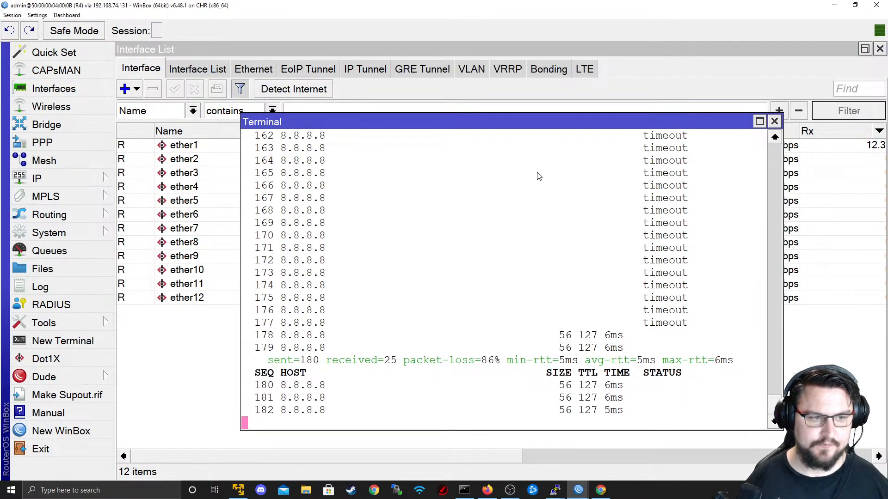
- Compare R4's ping replies against R1's filter rules, then open rule 1 for editing
{"action": "key", "text": "alt+Tab"}
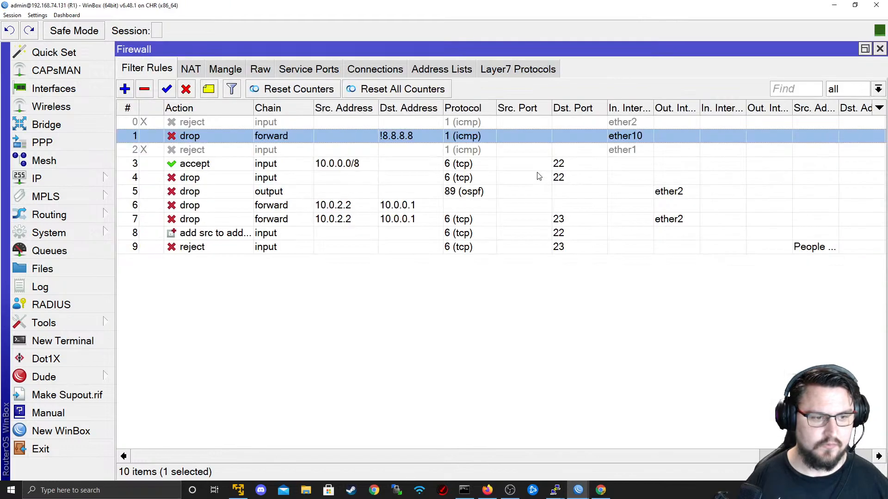
{"action": "key", "text": "alt+Tab"}
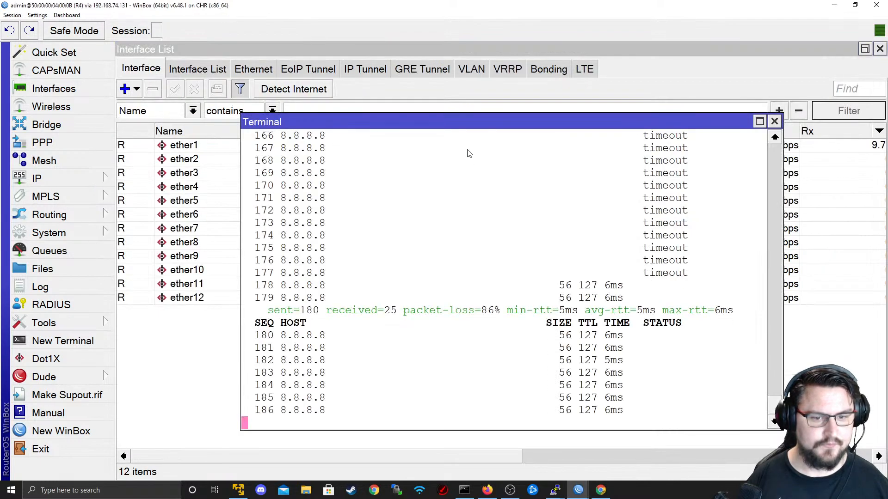
{"action": "key", "text": "alt+Tab"}
{"action": "double_click", "coordinate": [439, 136]}
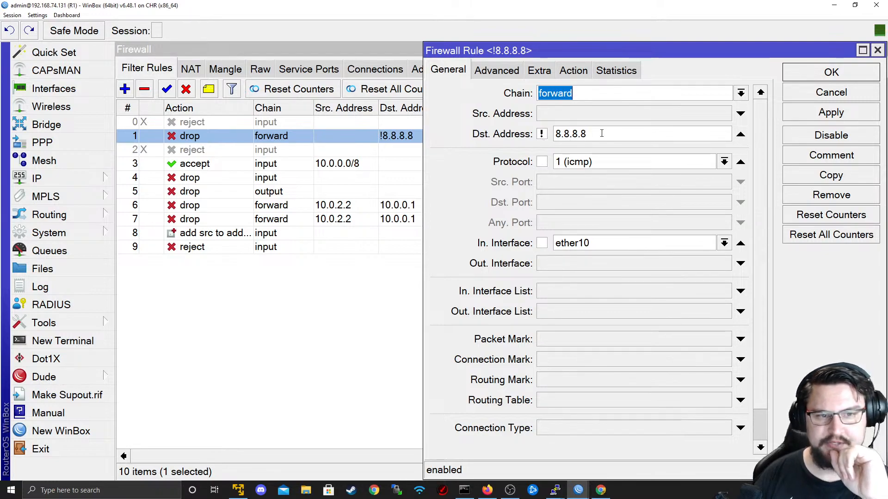
- Clear rule 1's 8.8.8.8 destination, set action accept and Dst. Address List Google, and save
{"action": "left_click", "coordinate": [740, 134]}
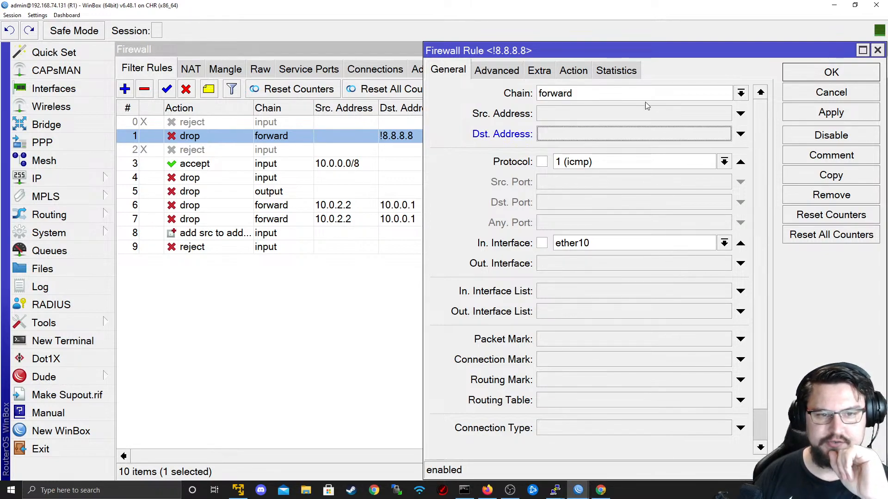
{"action": "left_click", "coordinate": [574, 73]}
{"action": "left_click", "coordinate": [557, 93]}
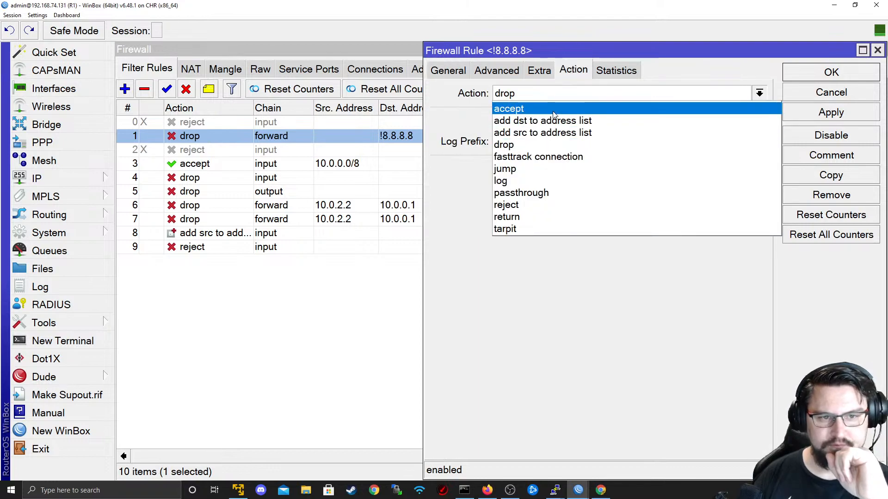
{"action": "left_click", "coordinate": [509, 109]}
{"action": "left_click", "coordinate": [497, 70]}
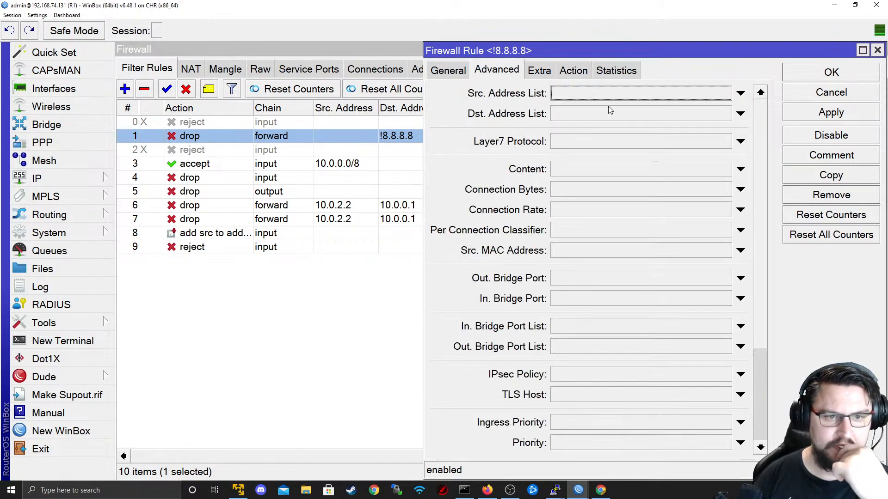
{"action": "left_click", "coordinate": [629, 113]}
{"action": "left_click", "coordinate": [460, 74]}
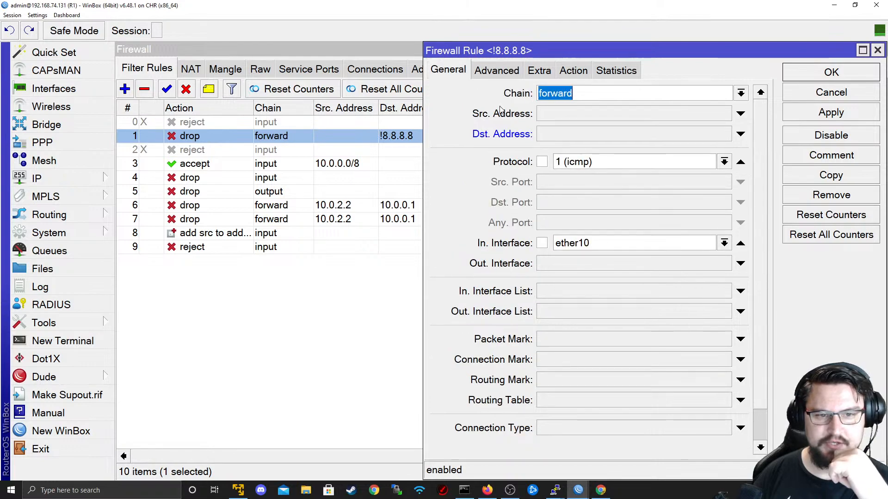
{"action": "left_click", "coordinate": [828, 116]}
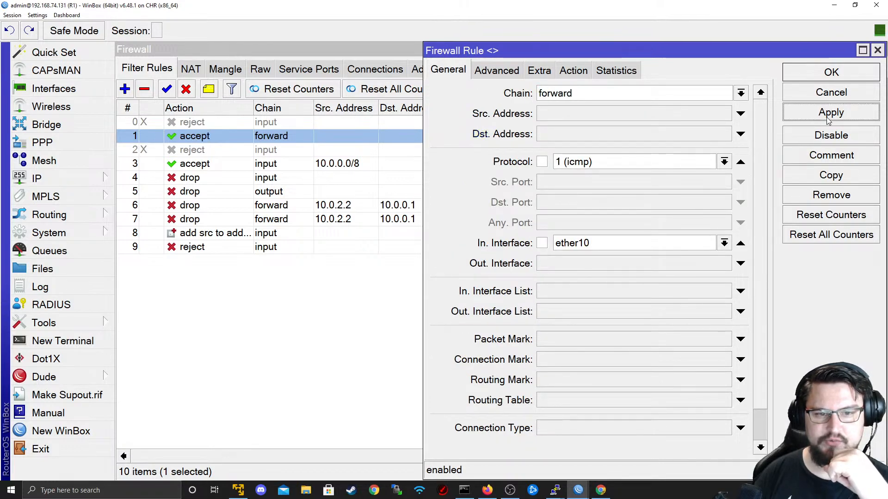
{"action": "left_click", "coordinate": [819, 80]}
- Reopen rule 1 and negate its Google destination address list
{"action": "double_click", "coordinate": [500, 135]}
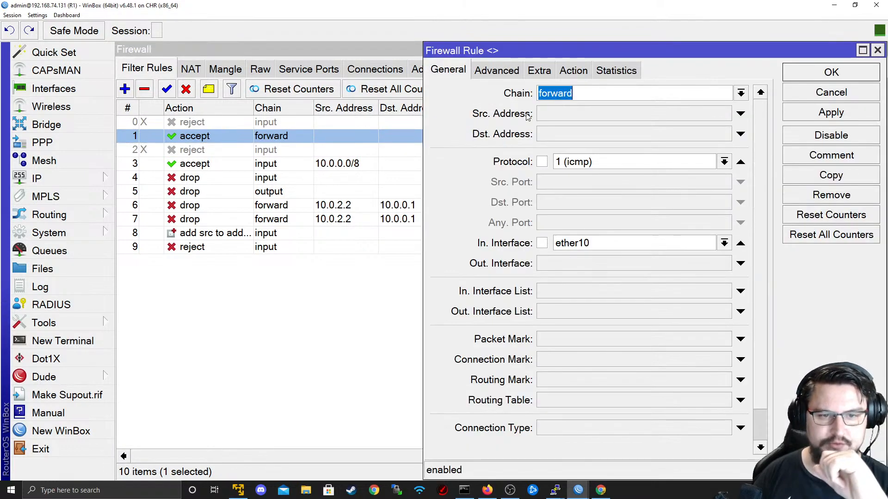
{"action": "left_click", "coordinate": [504, 71]}
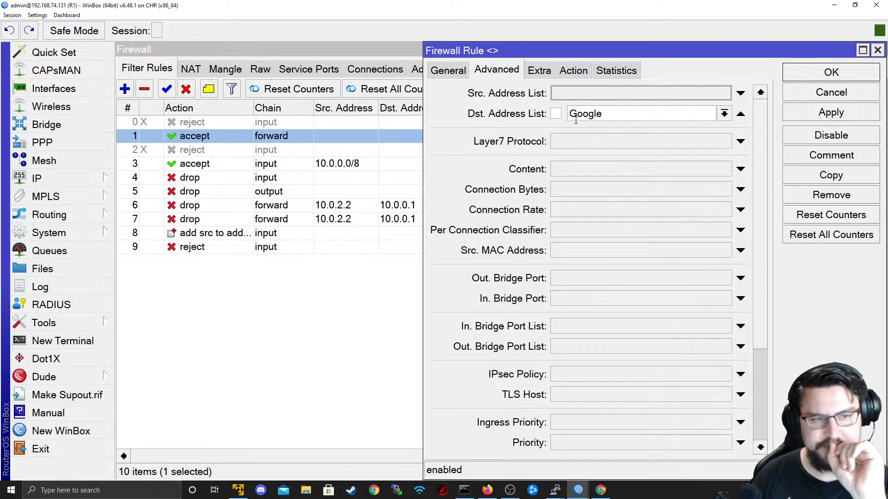
{"action": "left_click", "coordinate": [814, 74]}
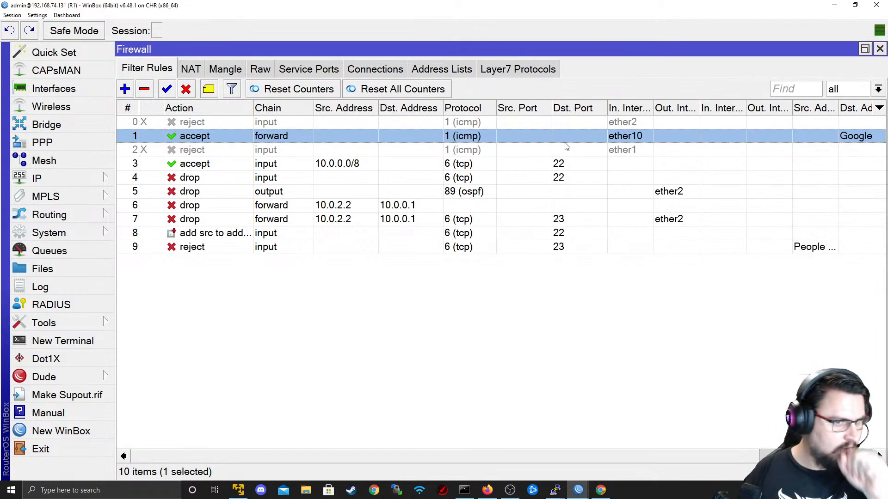
{"action": "double_click", "coordinate": [536, 142]}
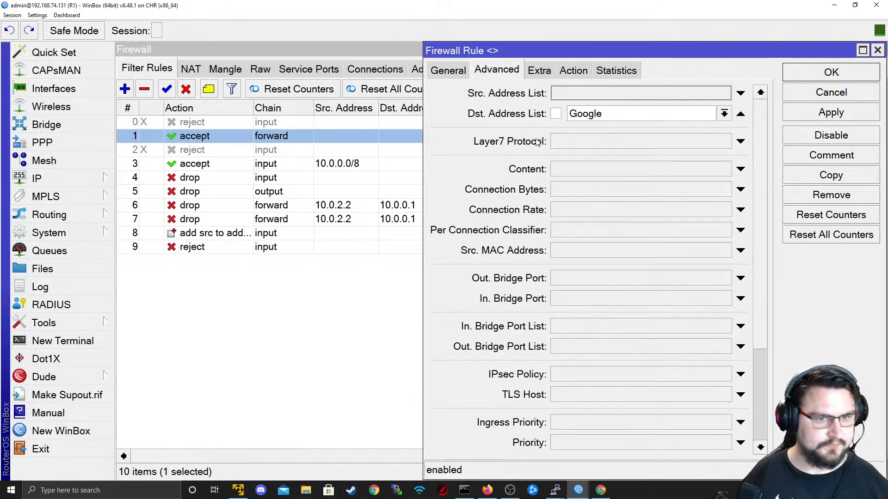
{"action": "left_click", "coordinate": [556, 114]}
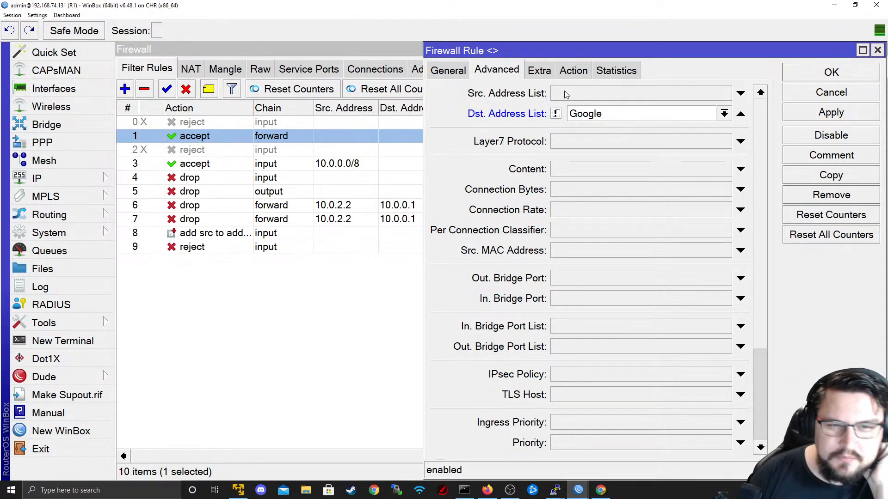
- Compare rule 1's general settings against the lab topology in the browser
{"action": "left_click", "coordinate": [462, 72]}
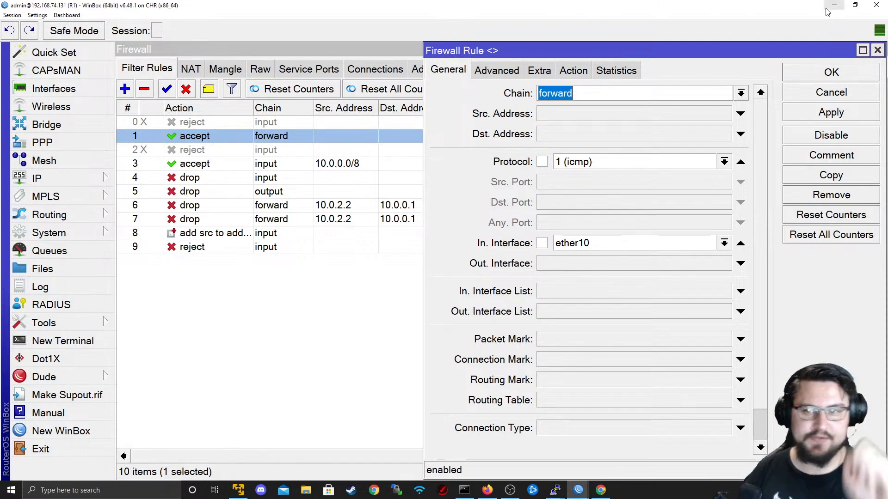
{"action": "key", "text": "alt+Tab"}
{"action": "key", "text": "alt+Tab"}
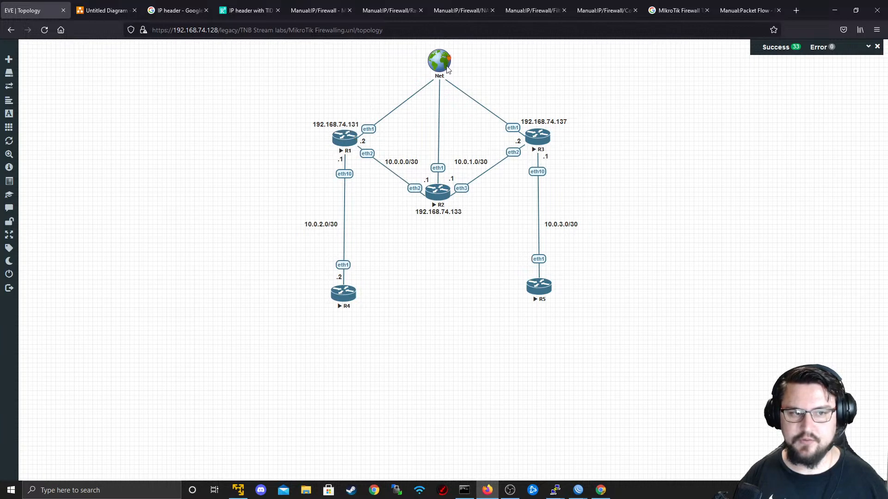
{"action": "key", "text": "alt+Tab"}
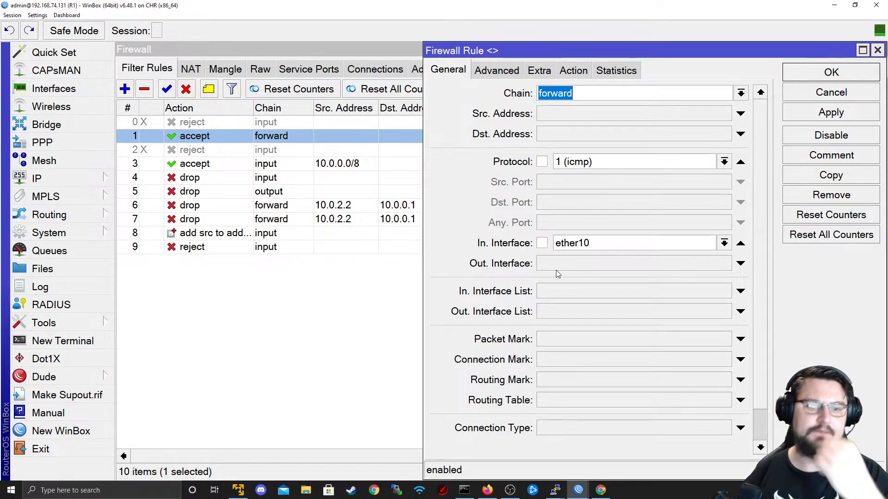
{"action": "key", "text": "alt+Tab"}
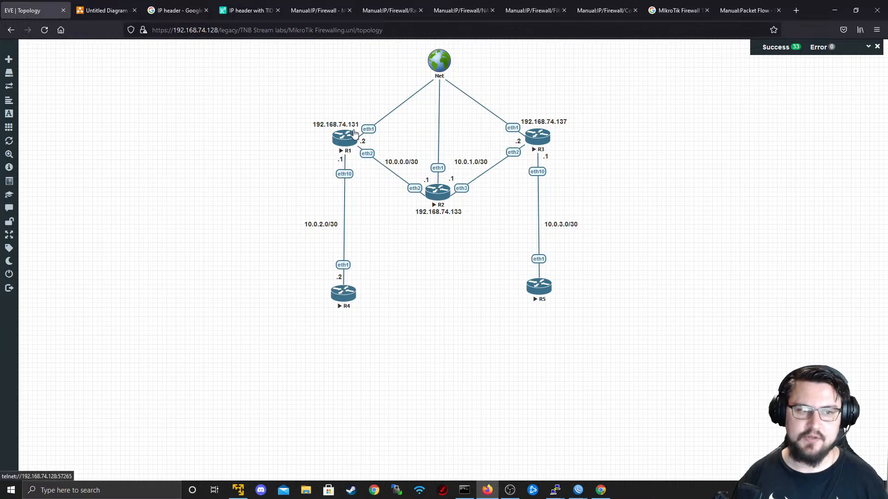
{"action": "key", "text": "alt+Tab"}
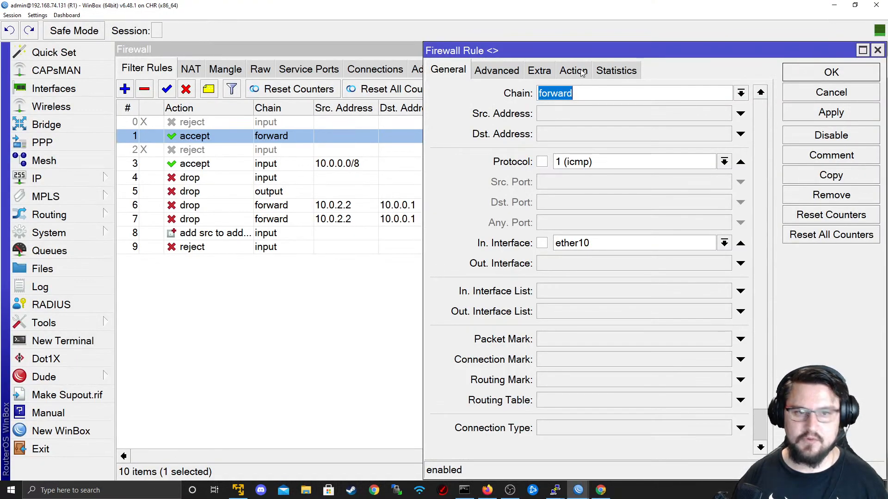
- Set rule 1's action to drop, save it, and return to R4's terminal
{"action": "left_click", "coordinate": [496, 70]}
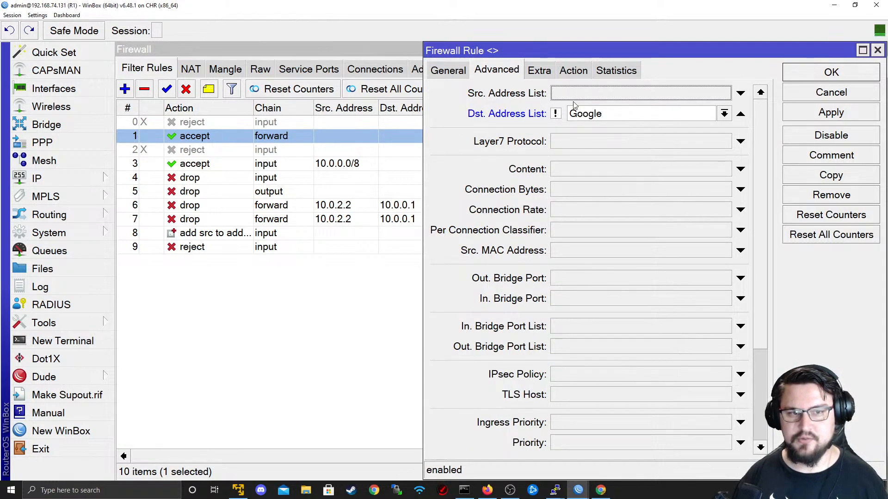
{"action": "left_click", "coordinate": [573, 71]}
{"action": "left_click", "coordinate": [581, 94]}
{"action": "left_click", "coordinate": [574, 144]}
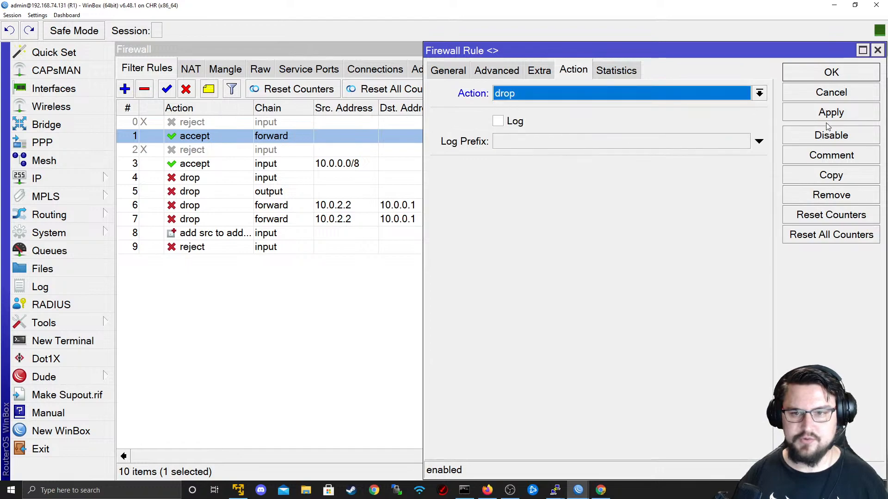
{"action": "left_click", "coordinate": [807, 78]}
{"action": "key", "text": "alt+Tab"}
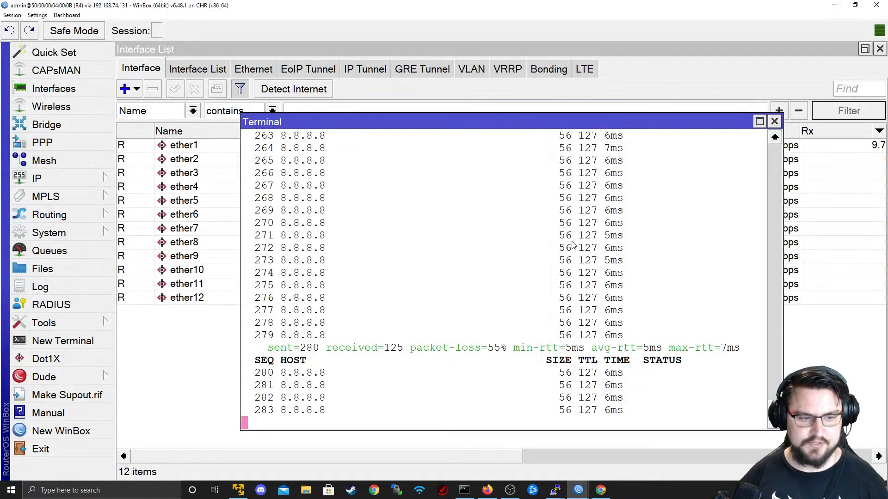
- Rerun the ping to 8.8.8.8 from R4 and stop it after two replies
{"action": "key", "text": "ctrl+c"}
{"action": "key", "text": "Up"}
{"action": "key", "text": "Return"}
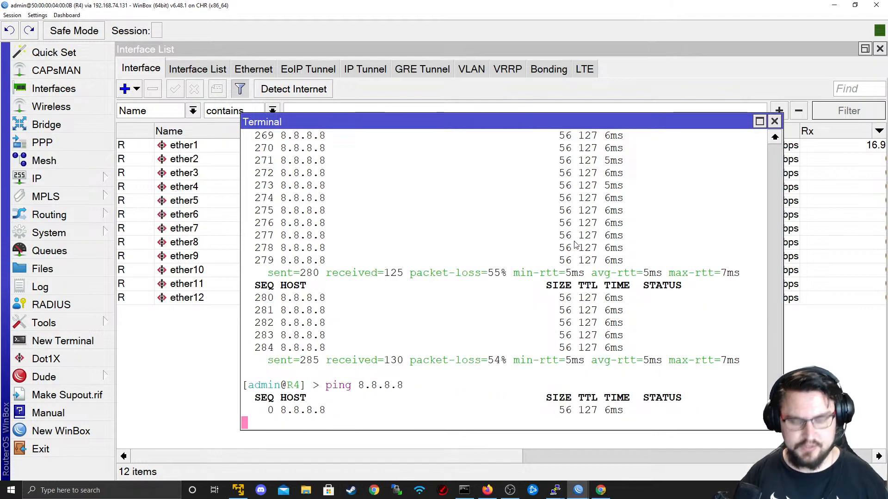
{"action": "key", "text": "ctrl+c"}
- Ping 1.1.1.1 from R4, glance at the topology, and return to R1's filter rules
{"action": "key", "text": "Up"}
{"action": "key", "text": "BackSpace"}
{"action": "key", "text": "BackSpace"}
{"action": "key", "text": "BackSpace"}
{"action": "key", "text": "BackSpace"}
{"action": "key", "text": "BackSpace"}
{"action": "key", "text": "BackSpace"}
{"action": "key", "text": "BackSpace"}
{"action": "type", "text": "1.1.1."}
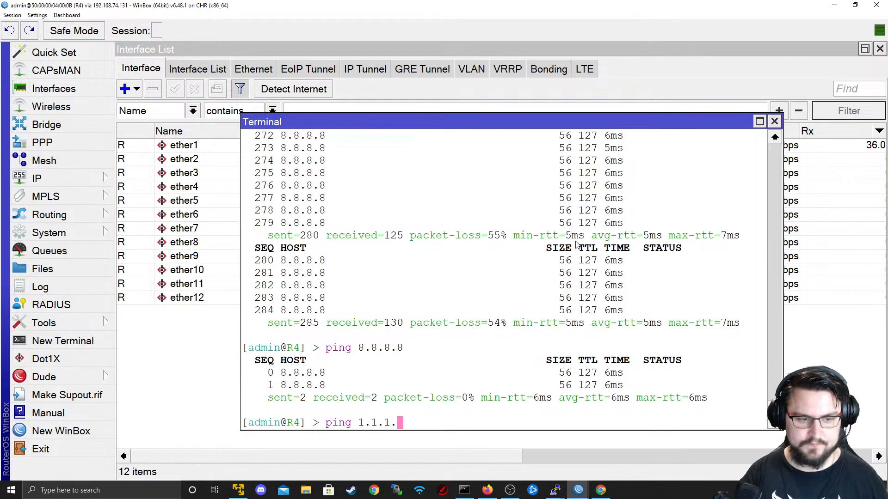
{"action": "type", "text": "1"}
{"action": "key", "text": "Return"}
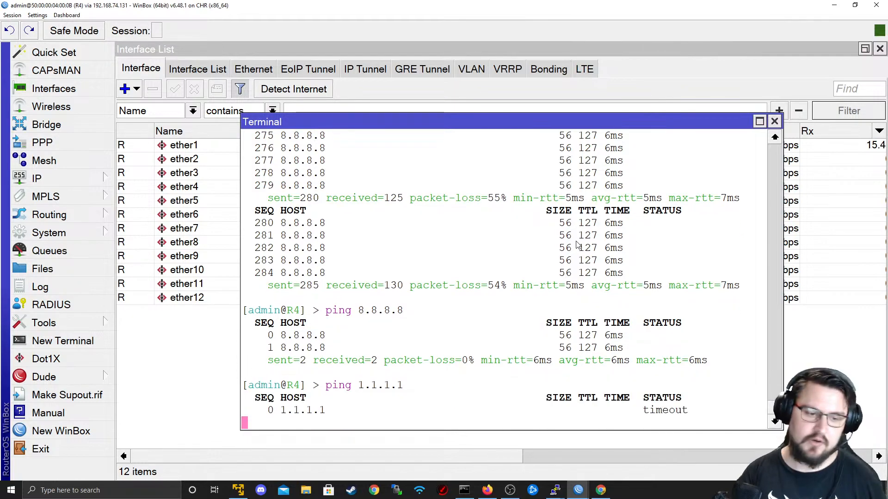
{"action": "left_click", "coordinate": [488, 491]}
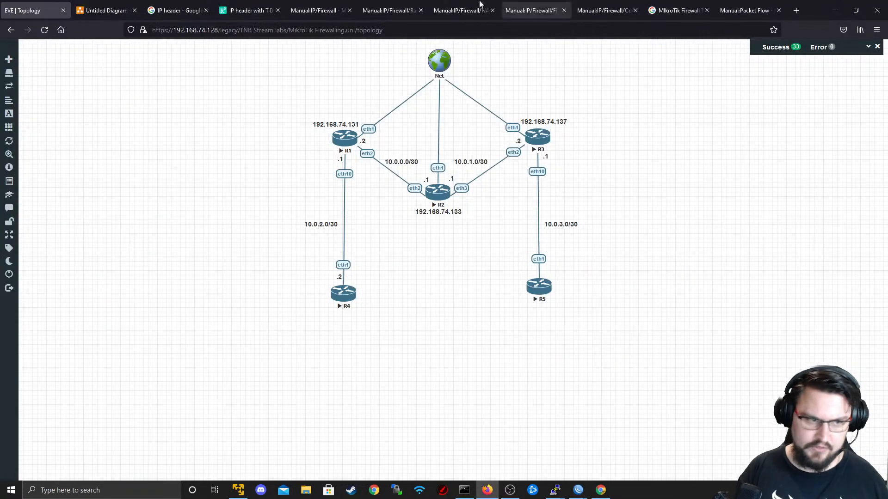
{"action": "key", "text": "alt+Tab"}
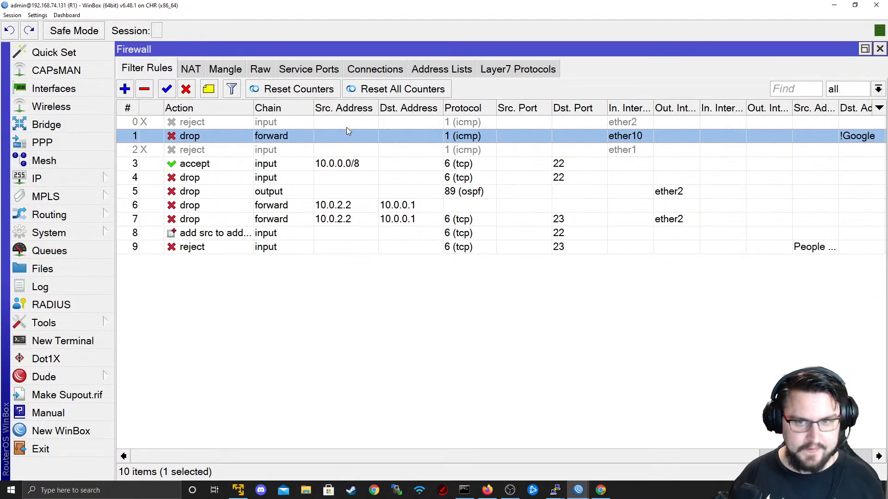
- Change rule 1's action to accept and save it
{"action": "double_click", "coordinate": [346, 132]}
{"action": "left_click", "coordinate": [447, 69]}
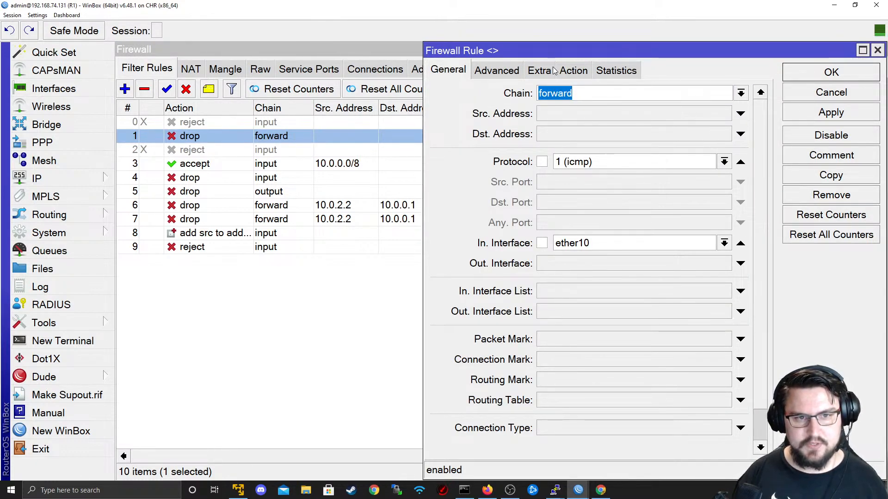
{"action": "left_click", "coordinate": [494, 70]}
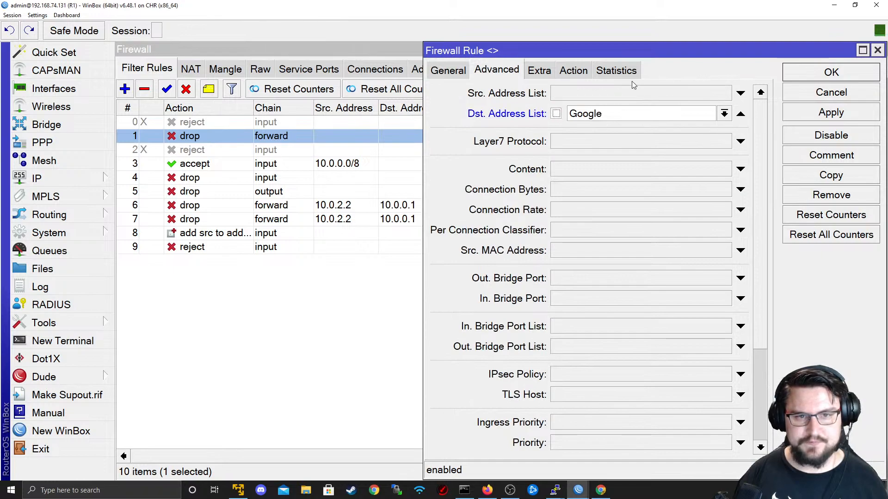
{"action": "left_click", "coordinate": [574, 70]}
{"action": "left_click", "coordinate": [596, 98]}
{"action": "left_click", "coordinate": [596, 109]}
{"action": "left_click", "coordinate": [811, 114]}
{"action": "left_click", "coordinate": [803, 69]}
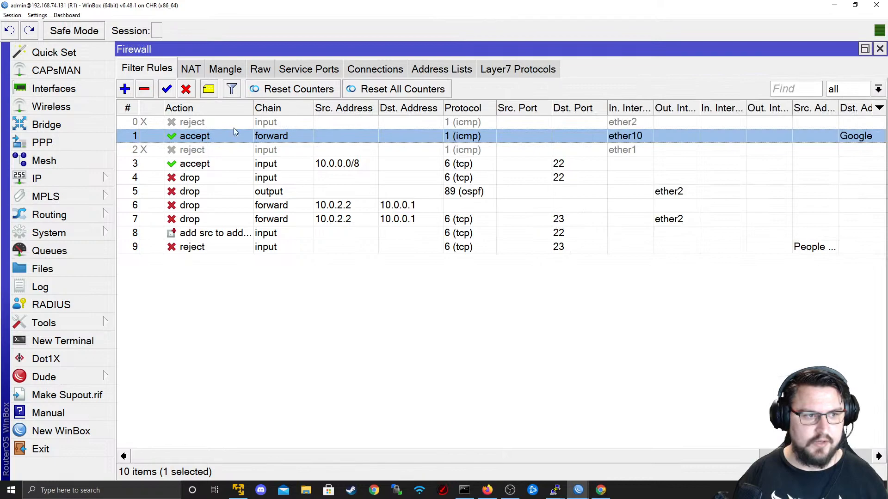
- Glance at R1's interface list, then reopen rule 1 and make a copy of it
{"action": "left_click", "coordinate": [113, 90]}
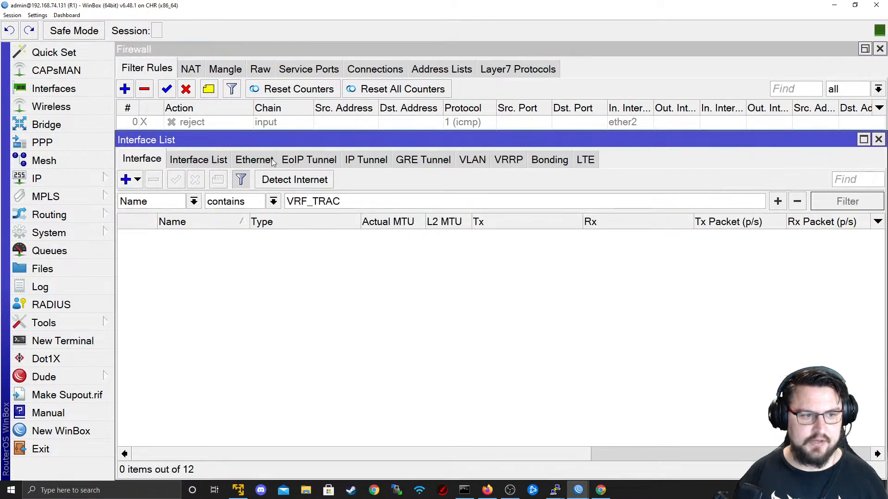
{"action": "left_click", "coordinate": [878, 140]}
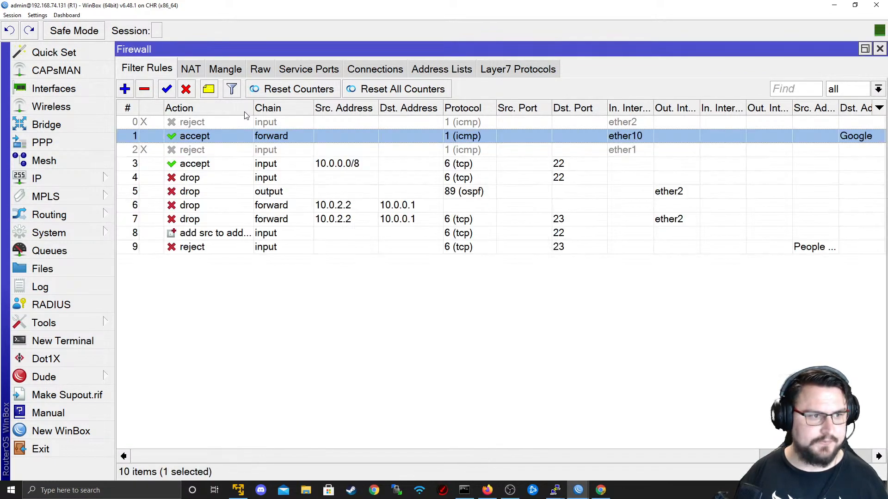
{"action": "double_click", "coordinate": [224, 134]}
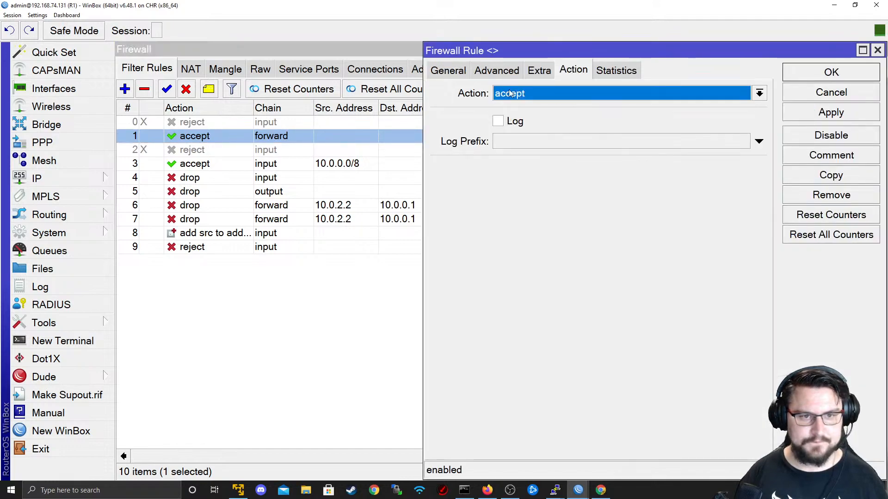
{"action": "left_click", "coordinate": [449, 71]}
{"action": "left_click", "coordinate": [825, 179]}
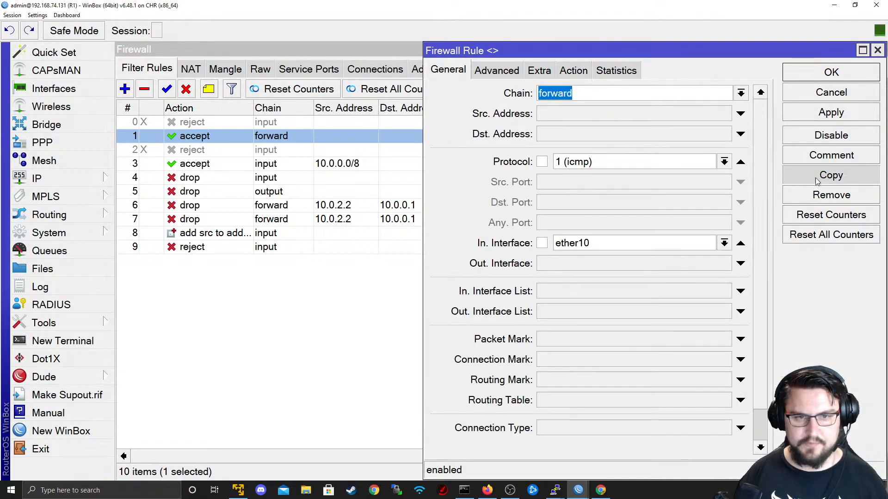
- On the copy, remove the Google destination address list, set action drop, and save
{"action": "left_click", "coordinate": [156, 74]}
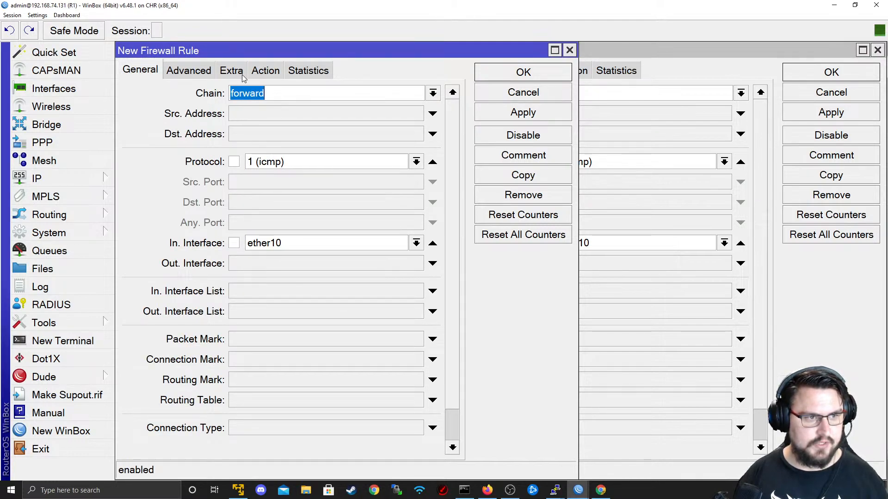
{"action": "left_click", "coordinate": [209, 73]}
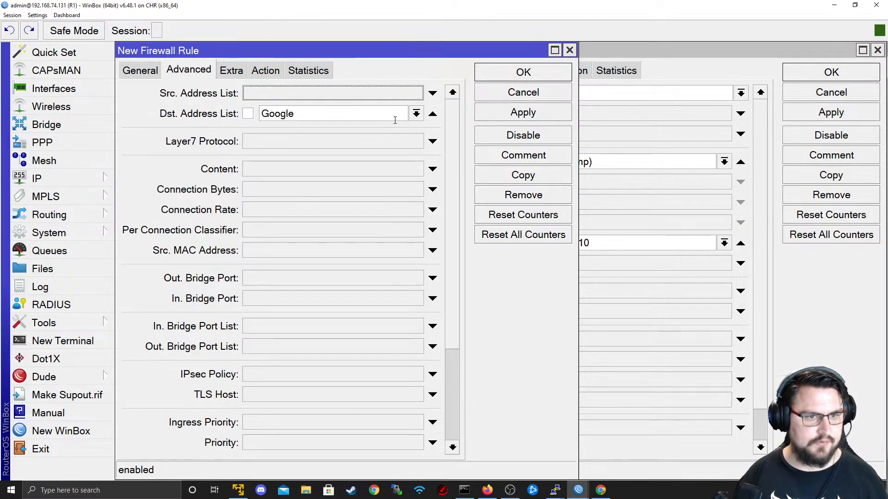
{"action": "left_click", "coordinate": [433, 114]}
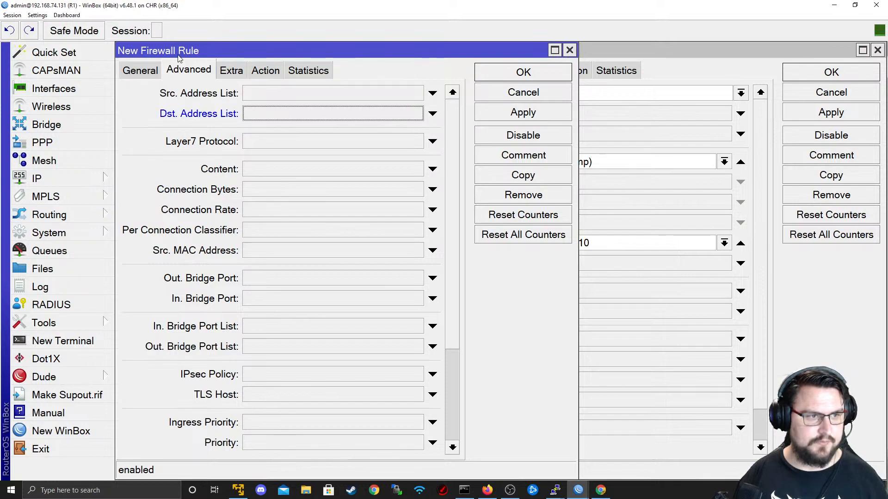
{"action": "left_click", "coordinate": [141, 70]}
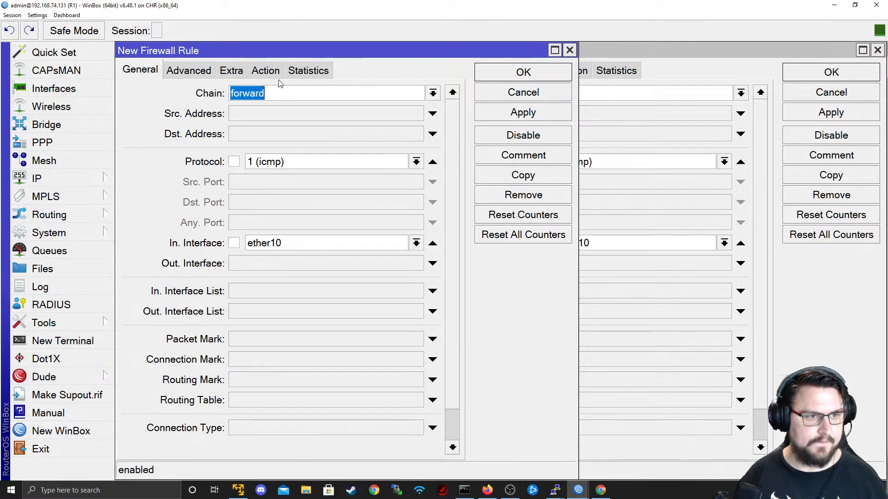
{"action": "left_click", "coordinate": [268, 71]}
{"action": "left_click", "coordinate": [256, 94]}
{"action": "left_click", "coordinate": [240, 142]}
{"action": "left_click", "coordinate": [522, 111]}
{"action": "left_click", "coordinate": [523, 72]}
- From R4, ping 8.8.8.8 (replies) and 1.1.1.1 (times out), stopping each
{"action": "left_click", "coordinate": [877, 50]}
{"action": "key", "text": "alt+Tab"}
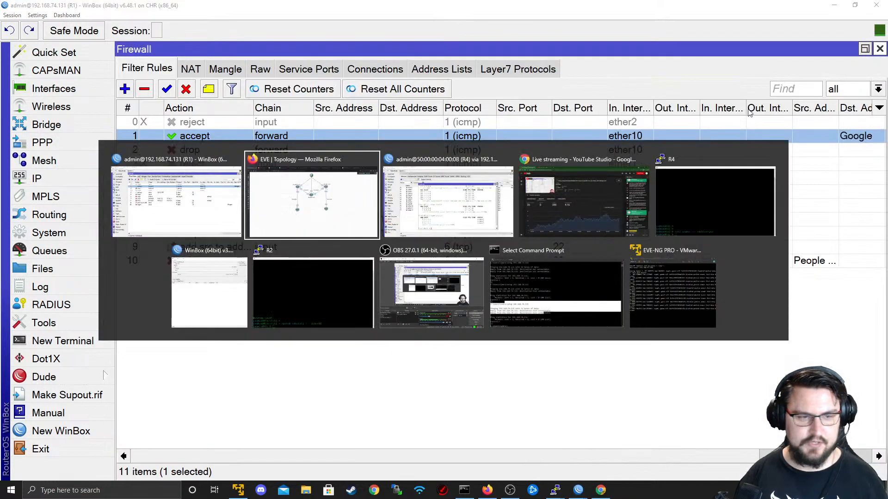
{"action": "key", "text": "alt+Tab"}
{"action": "key", "text": "Up"}
{"action": "key", "text": "Up"}
{"action": "key", "text": "Return"}
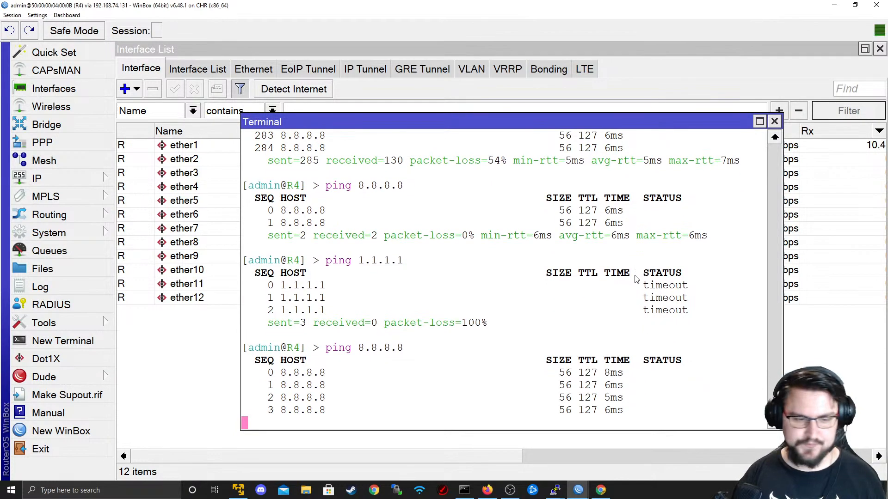
{"action": "key", "text": "ctrl+c"}
{"action": "key", "text": "Up"}
{"action": "key", "text": "Up"}
{"action": "key", "text": "Return"}
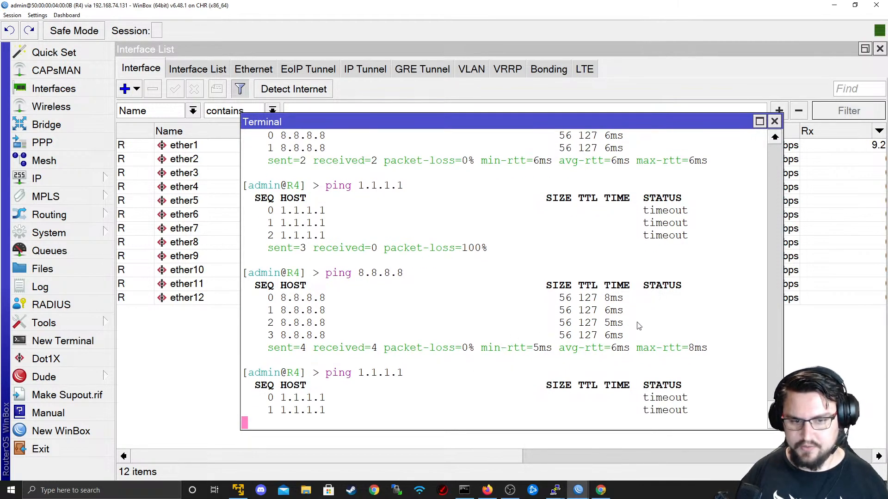
{"action": "left_click_drag", "start_coordinate": [638, 326], "coordinate": [565, 273]}
{"action": "key", "text": "ctrl+c"}
- Back on R1, select rules in the filter list and open rule 1
{"action": "key", "text": "alt+Tab"}
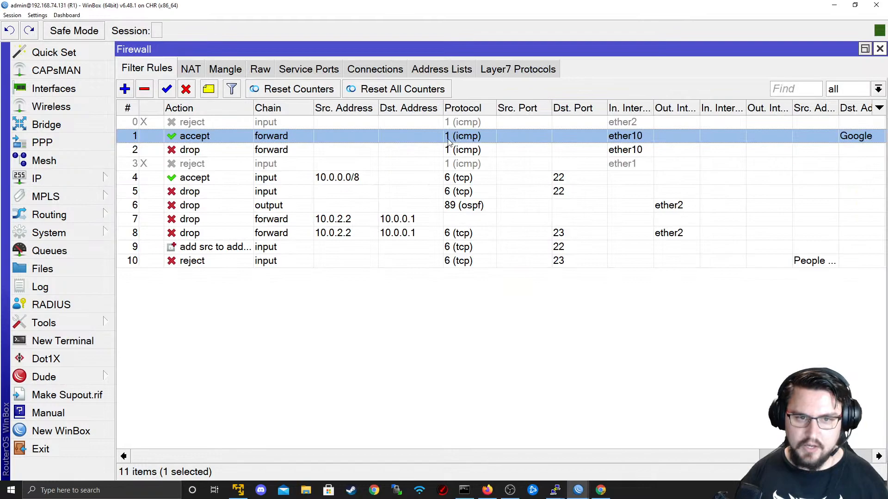
{"action": "left_click", "coordinate": [442, 146]}
{"action": "left_click", "coordinate": [430, 124]}
{"action": "double_click", "coordinate": [427, 130]}
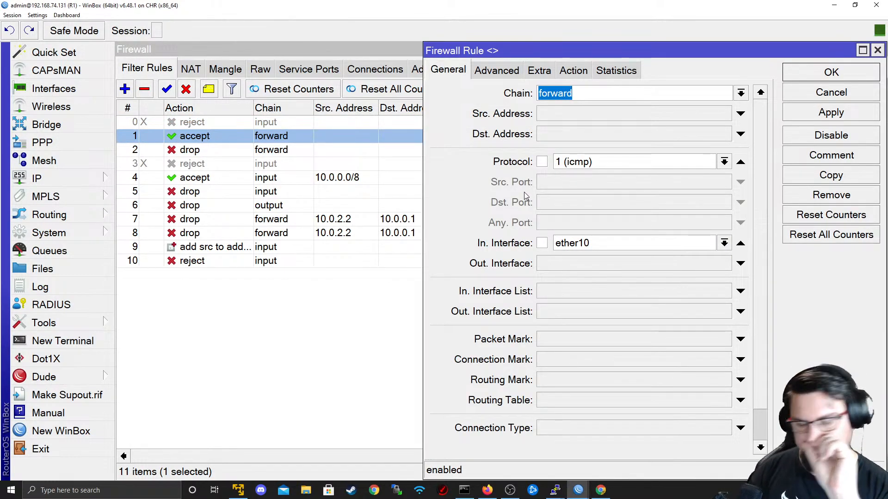
- Review rule 1's General, Advanced, Action and Extra settings
{"action": "left_click", "coordinate": [493, 73]}
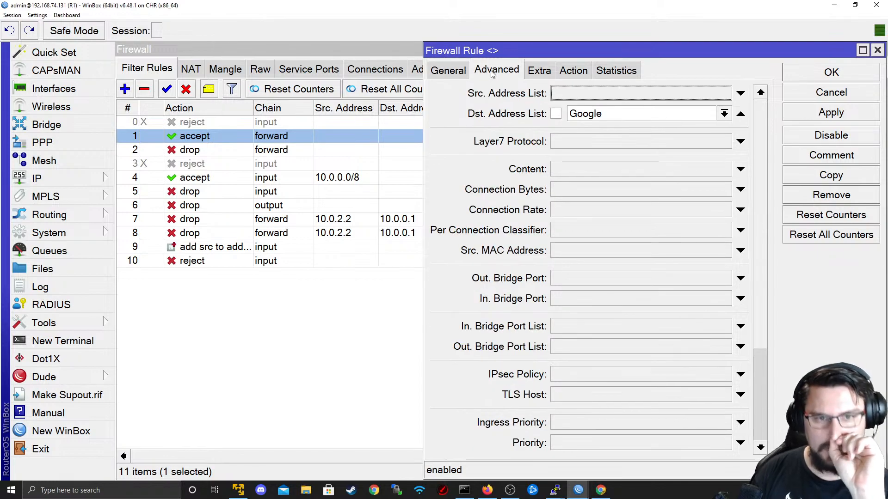
{"action": "left_click", "coordinate": [458, 71]}
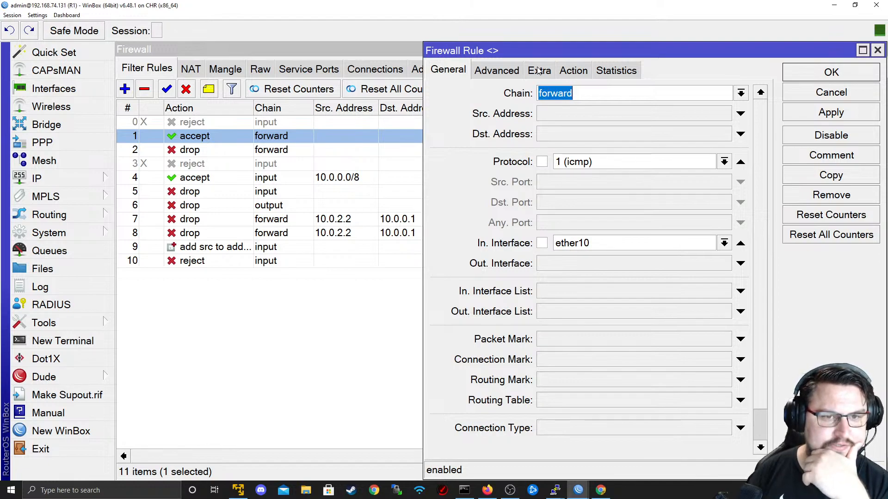
{"action": "left_click", "coordinate": [513, 73]}
{"action": "left_click", "coordinate": [462, 70]}
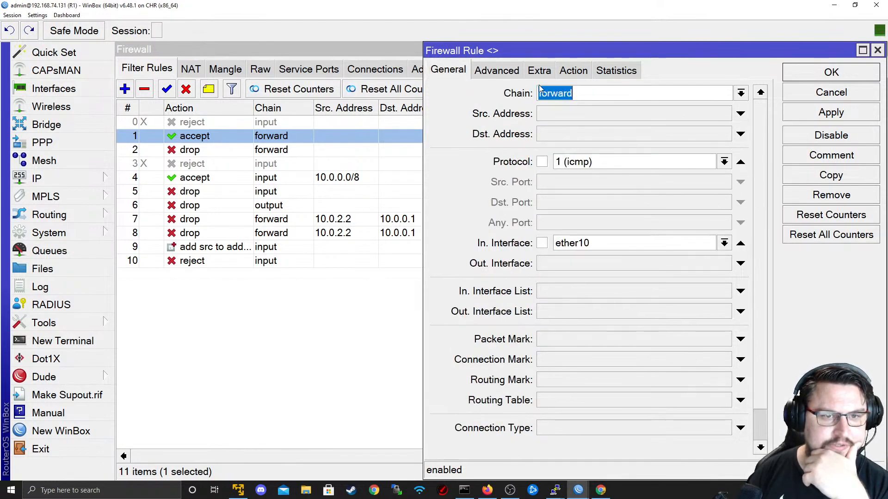
{"action": "left_click", "coordinate": [568, 74]}
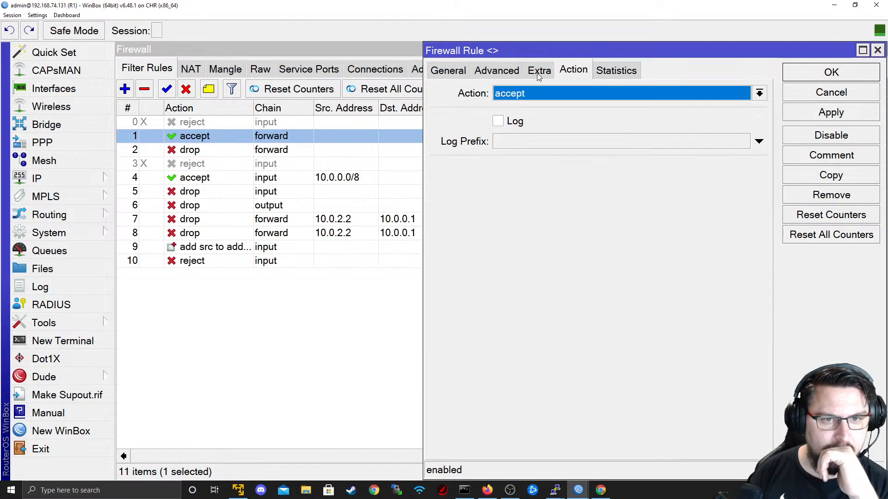
{"action": "left_click", "coordinate": [536, 73]}
{"action": "left_click", "coordinate": [516, 73]}
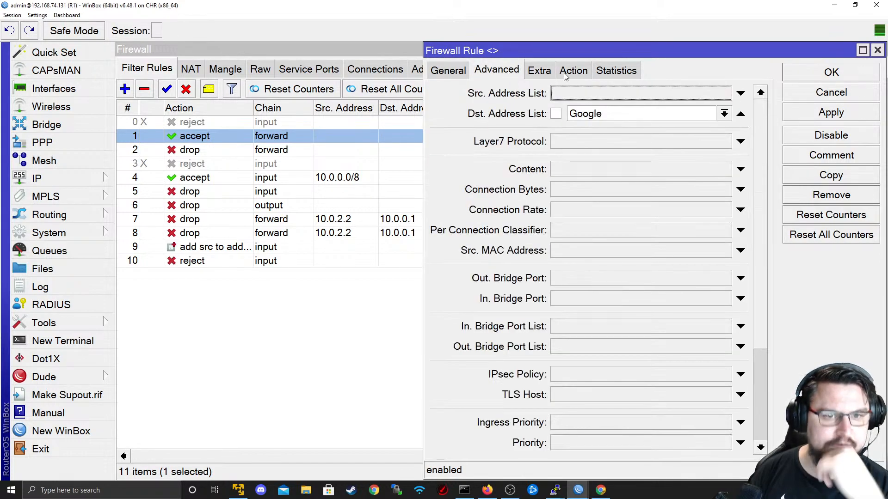
{"action": "left_click", "coordinate": [467, 70]}
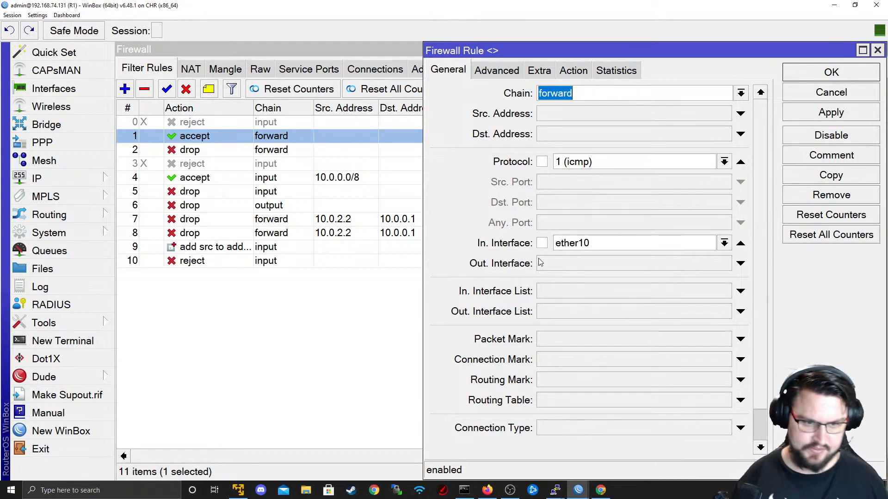
- Try replacing ether10 with an In. Interface List, cancel unchanged, and open R1's Interfaces
{"action": "left_click", "coordinate": [740, 244]}
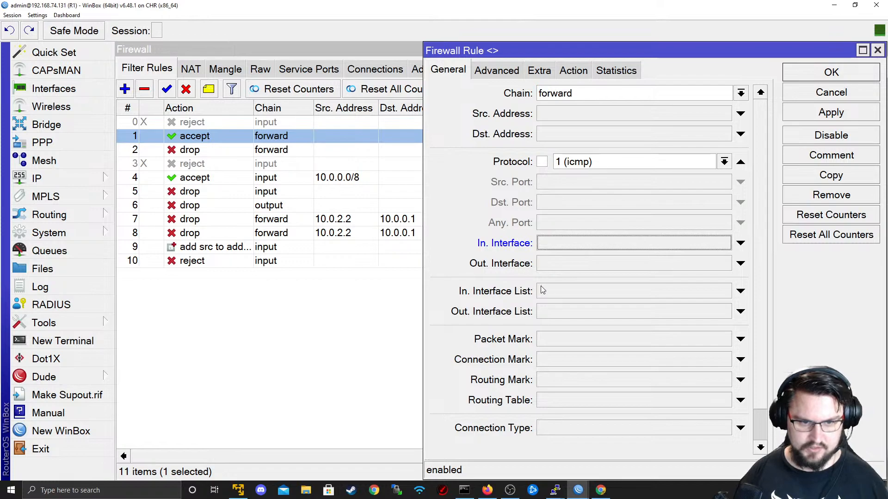
{"action": "left_click", "coordinate": [615, 294]}
{"action": "left_click", "coordinate": [620, 297]}
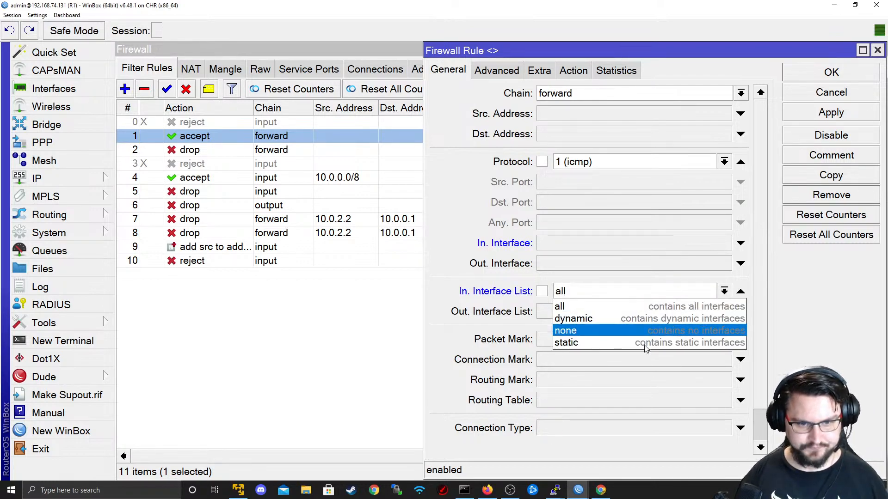
{"action": "left_click", "coordinate": [617, 293]}
{"action": "left_click", "coordinate": [830, 92]}
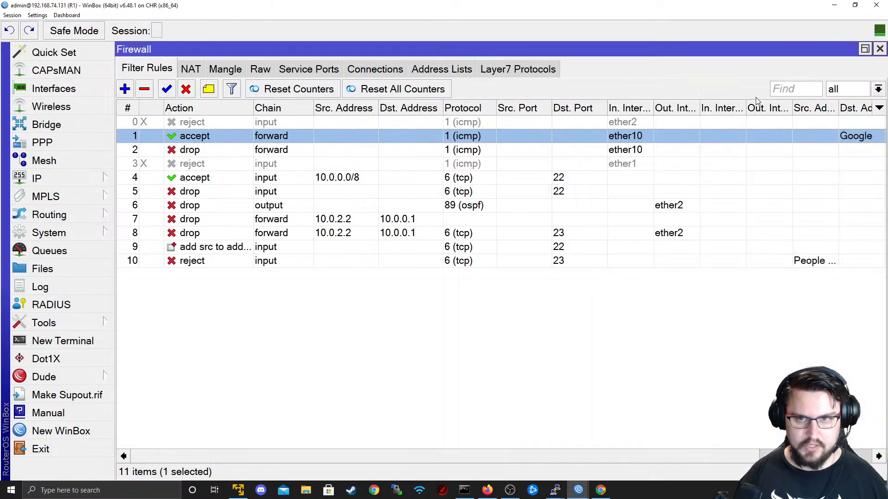
{"action": "left_click", "coordinate": [50, 88]}
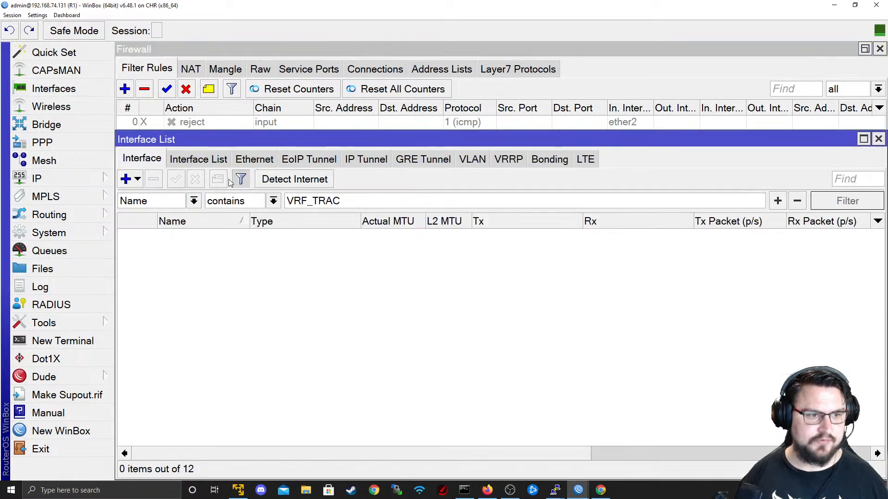
- Start adding ether10 as an interface list member, abandoning it since no list exists
{"action": "key", "text": "BackSpace"}
{"action": "left_click", "coordinate": [199, 159]}
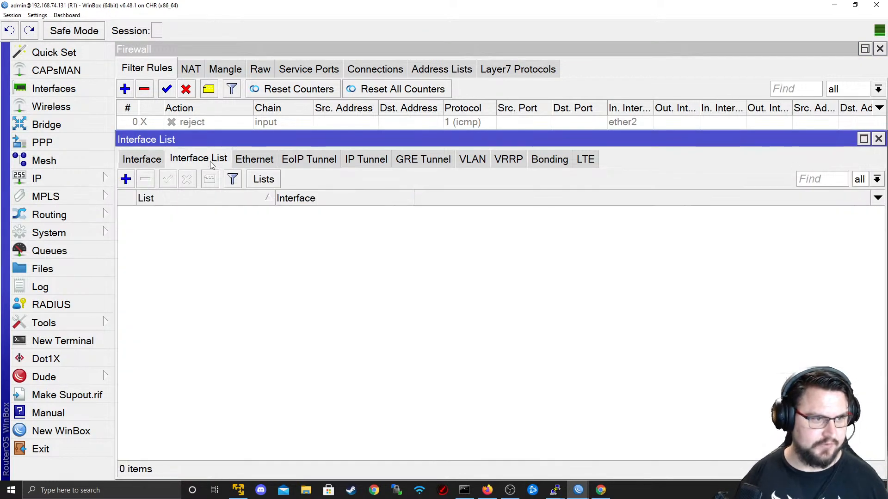
{"action": "left_click", "coordinate": [126, 179]}
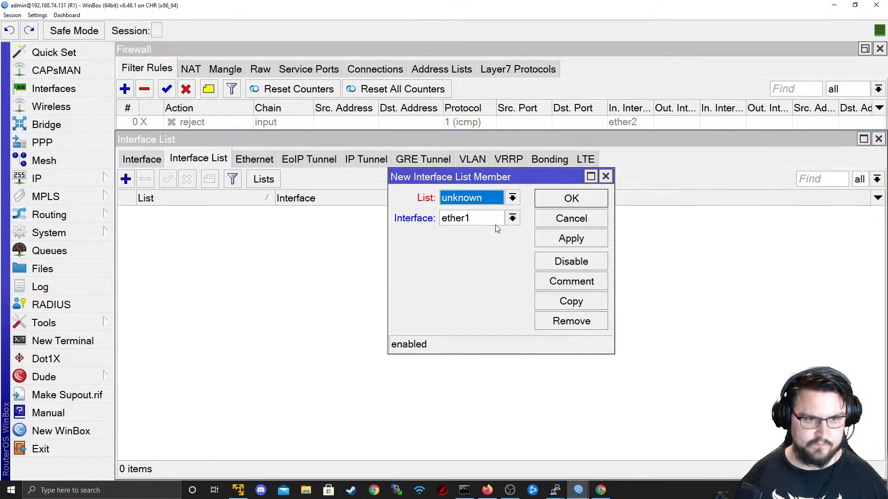
{"action": "left_click", "coordinate": [494, 224]}
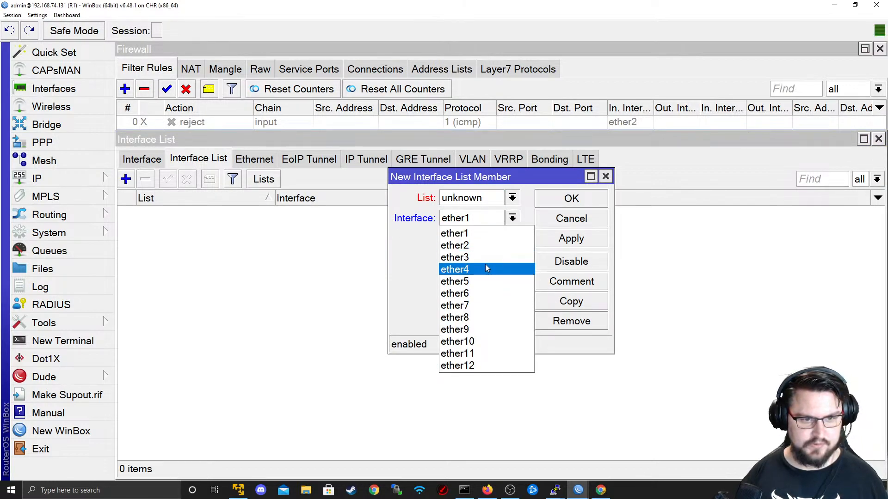
{"action": "left_click", "coordinate": [486, 341]}
{"action": "left_click", "coordinate": [485, 199]}
{"action": "left_click", "coordinate": [549, 222]}
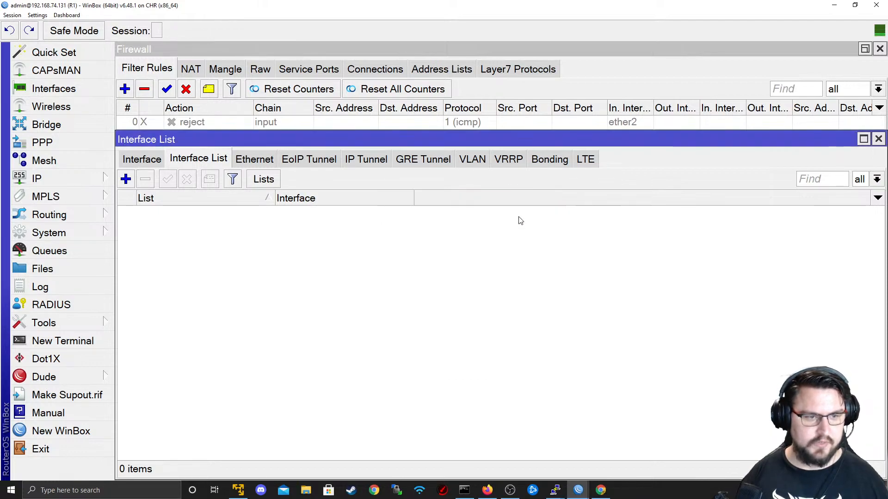
- Create a new interface list named LAN
{"action": "left_click", "coordinate": [266, 182]}
{"action": "left_click", "coordinate": [429, 134]}
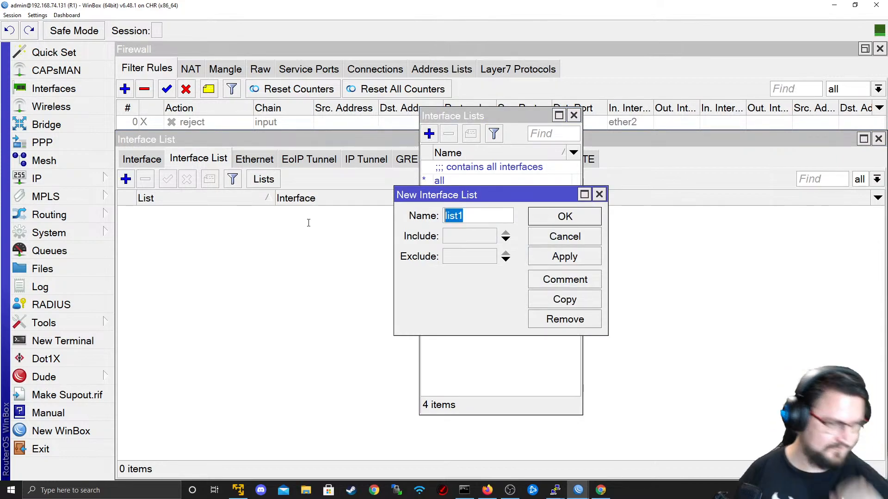
{"action": "type", "text": "l"}
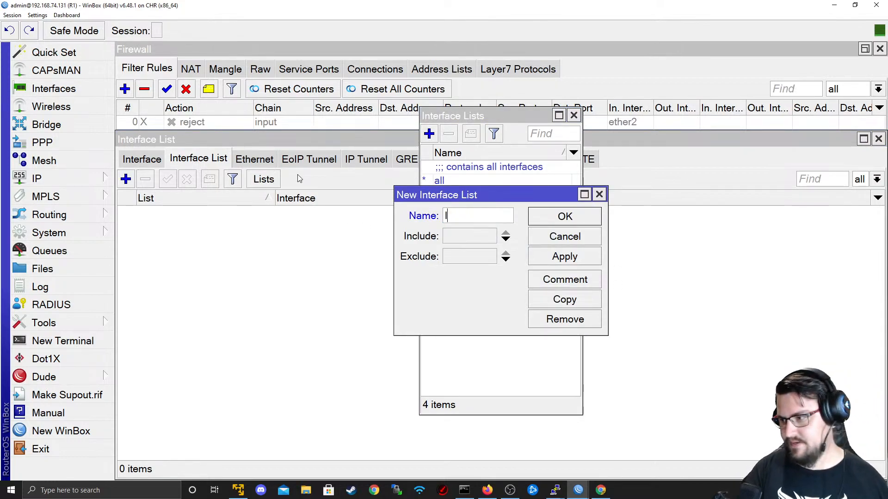
{"action": "type", "text": "an INTER"}
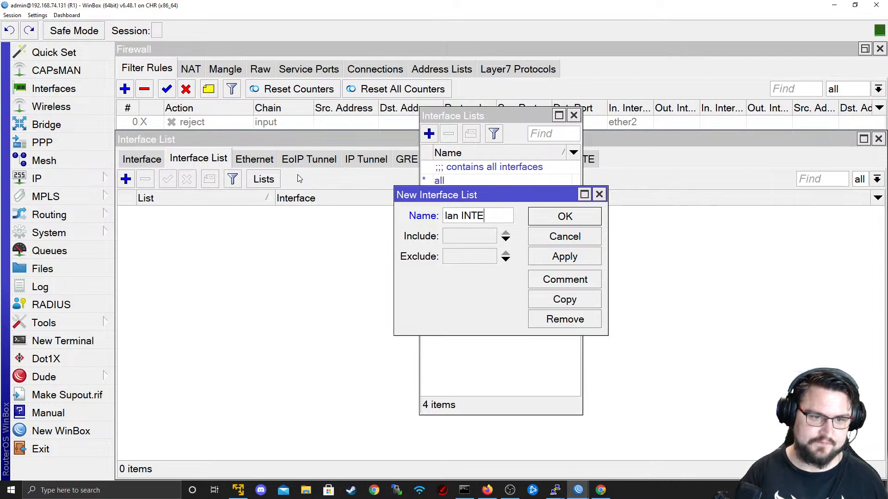
{"action": "key", "text": "BackSpace"}
{"action": "key", "text": "BackSpace"}
{"action": "key", "text": "BackSpace"}
{"action": "key", "text": "BackSpace"}
{"action": "key", "text": "BackSpace"}
{"action": "key", "text": "BackSpace"}
{"action": "key", "text": "BackSpace"}
{"action": "key", "text": "BackSpace"}
{"action": "key", "text": "BackSpace"}
{"action": "type", "text": "LAN"}
{"action": "key", "text": "Tab"}
{"action": "left_click", "coordinate": [546, 254]}
{"action": "left_click", "coordinate": [565, 216]}
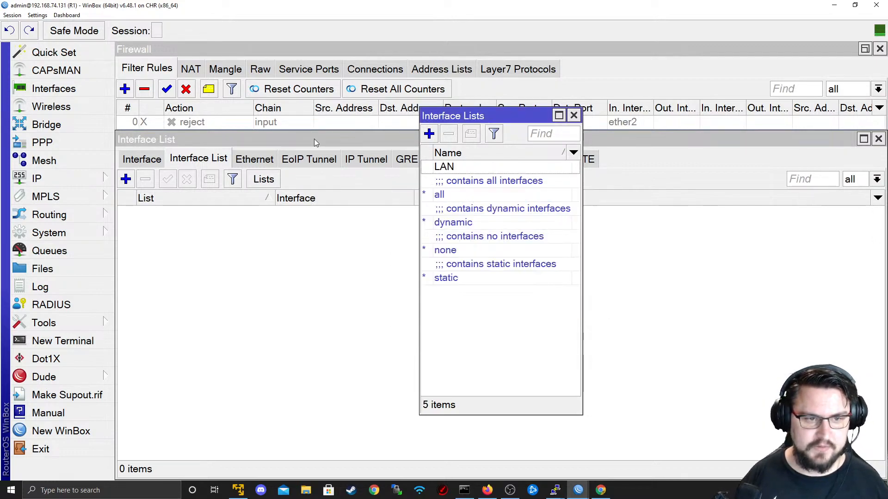
- Add ether10 and ether2 as members of the LAN interface list
{"action": "left_click", "coordinate": [209, 231]}
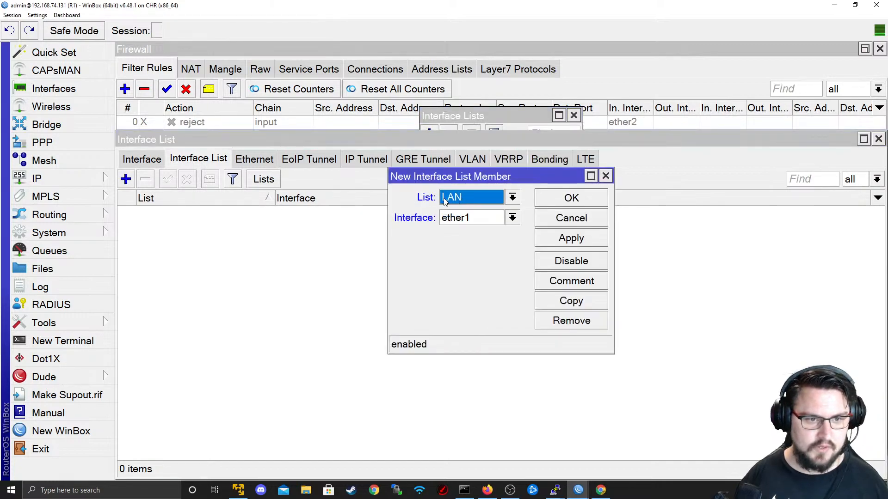
{"action": "left_click", "coordinate": [460, 222]}
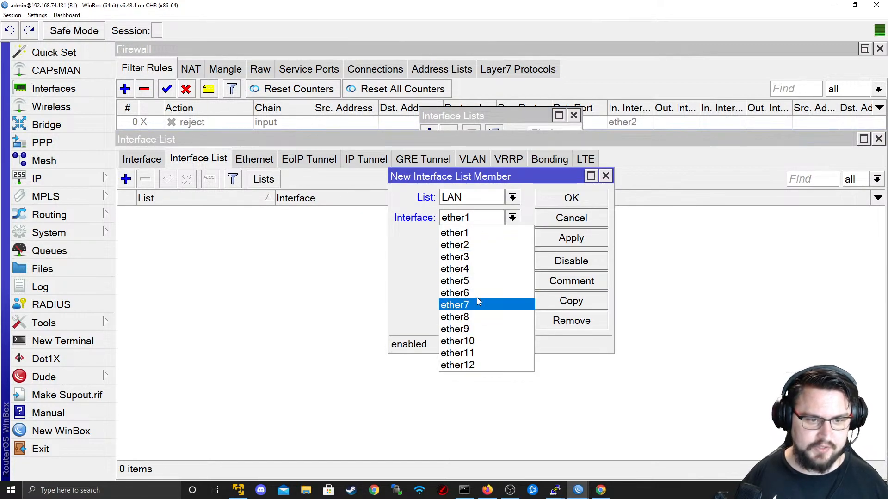
{"action": "left_click", "coordinate": [480, 341]}
{"action": "left_click", "coordinate": [562, 240]}
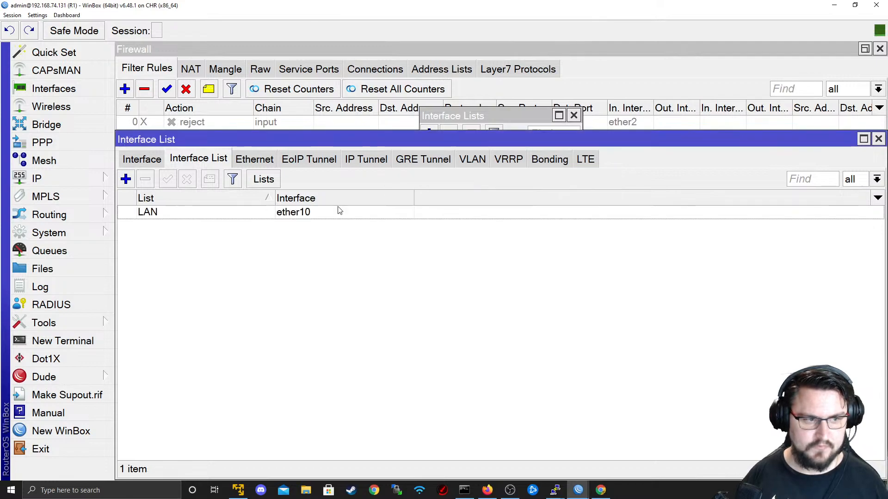
{"action": "left_click", "coordinate": [125, 180]}
{"action": "left_click", "coordinate": [463, 222]}
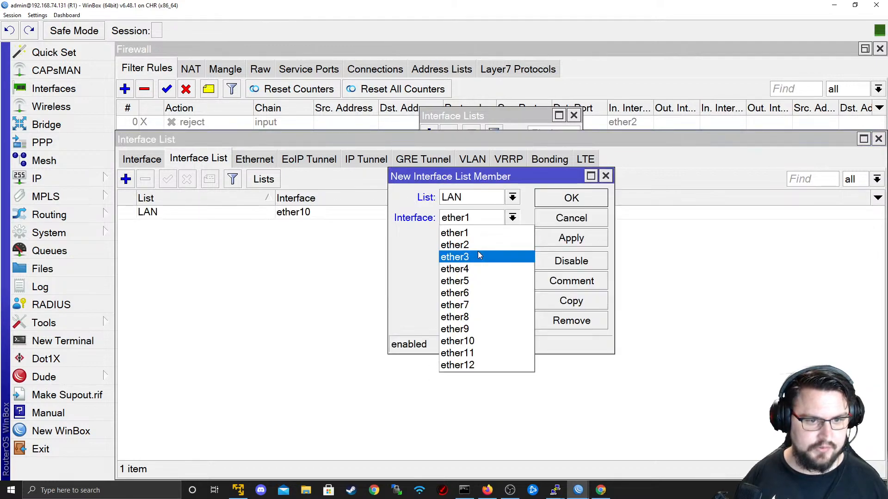
{"action": "left_click", "coordinate": [497, 245]}
{"action": "left_click", "coordinate": [571, 238]}
{"action": "left_click", "coordinate": [571, 199]}
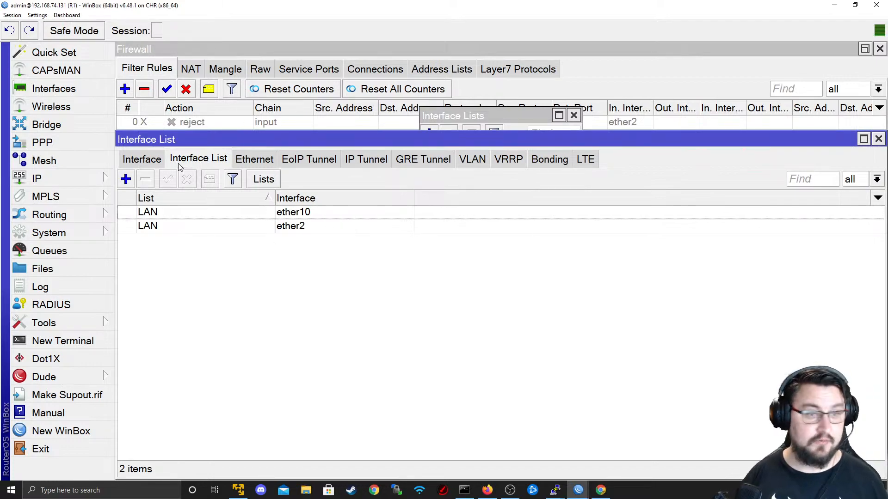
{"action": "left_click", "coordinate": [142, 159]}
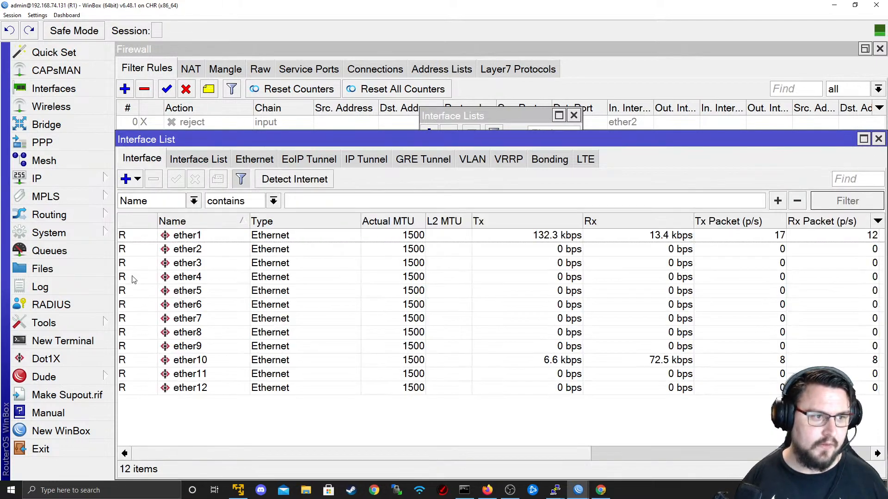
{"action": "left_click", "coordinate": [75, 180]}
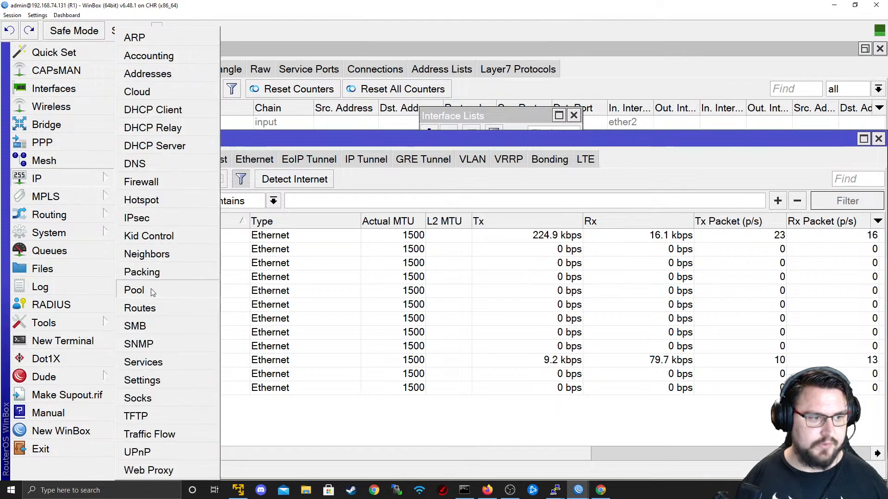
- Make rule 1 match In. Interface List LAN instead of In. Interface ether10
{"action": "left_click", "coordinate": [141, 181]}
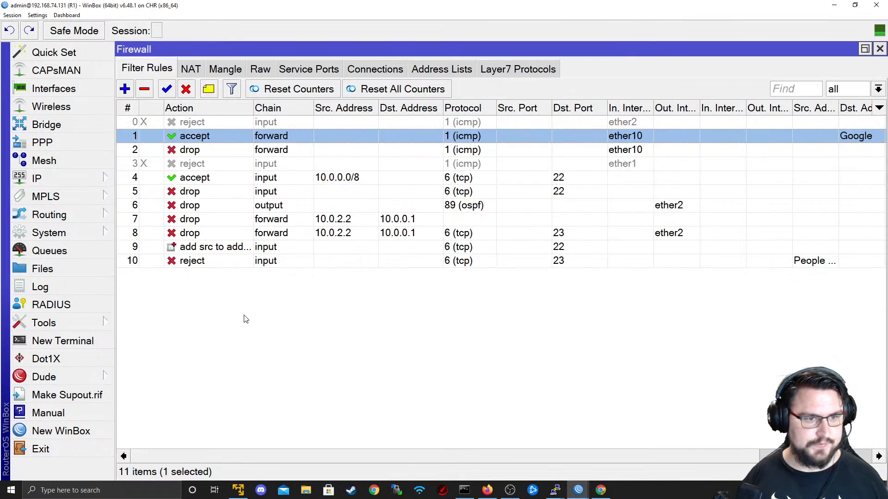
{"action": "double_click", "coordinate": [222, 133]}
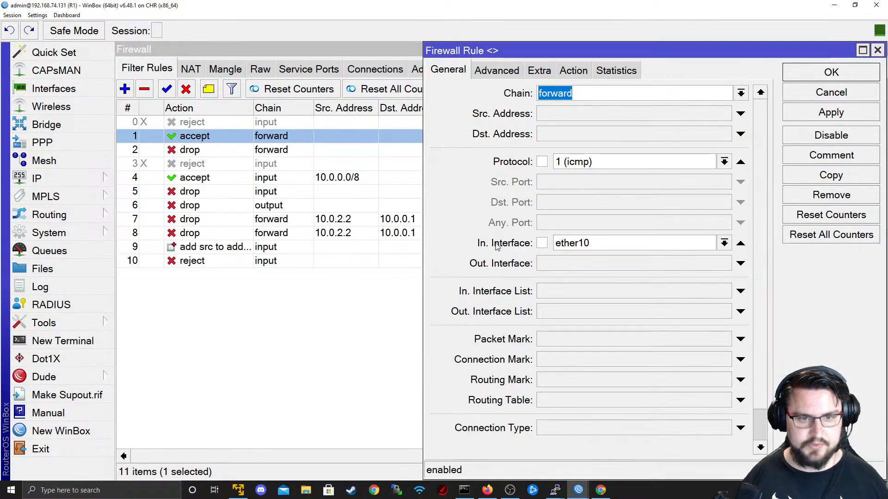
{"action": "left_click", "coordinate": [741, 244]}
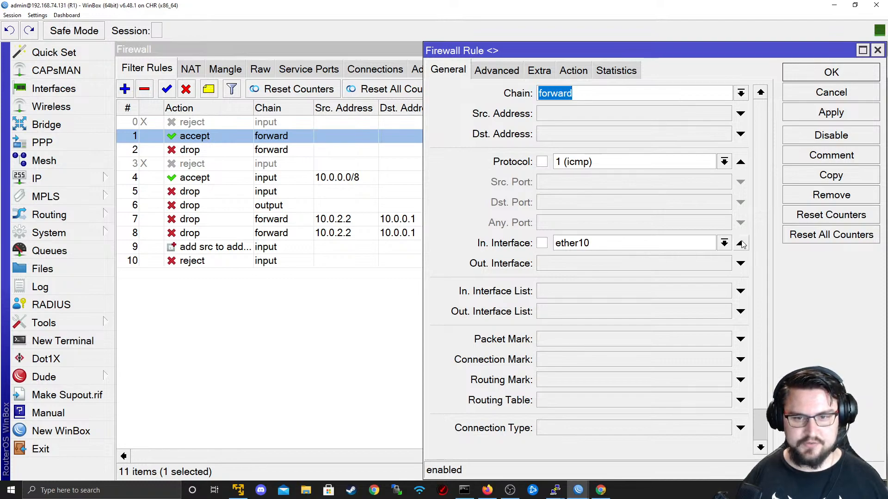
{"action": "left_click", "coordinate": [740, 291]}
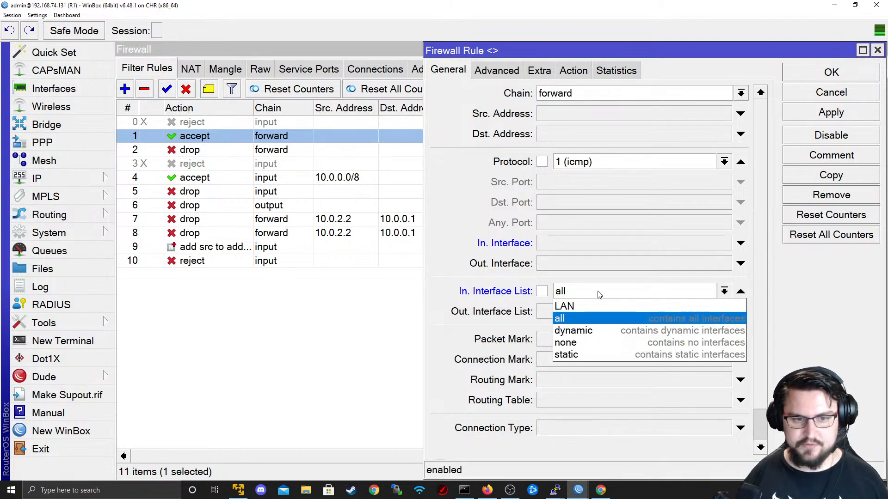
{"action": "left_click", "coordinate": [566, 305]}
{"action": "left_click", "coordinate": [831, 72]}
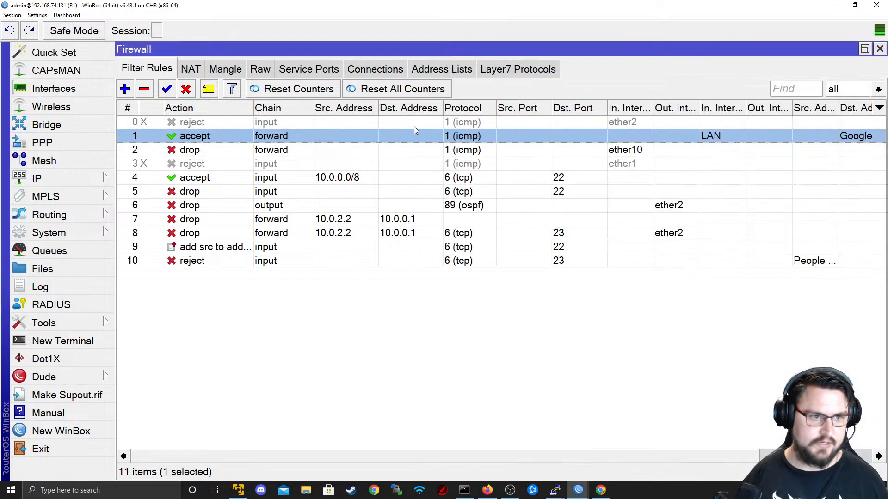
- Switch rule 2 from ether10 to the LAN In. Interface List as well
{"action": "double_click", "coordinate": [413, 148]}
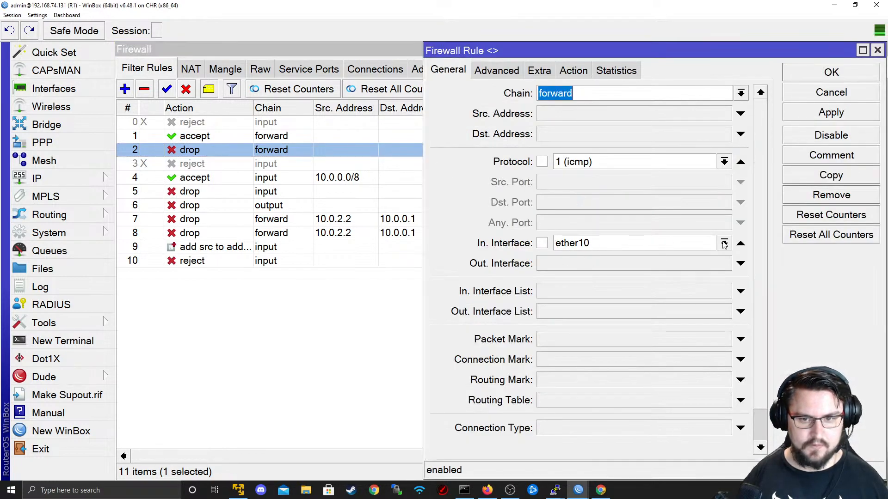
{"action": "left_click", "coordinate": [740, 243]}
{"action": "left_click", "coordinate": [589, 291]}
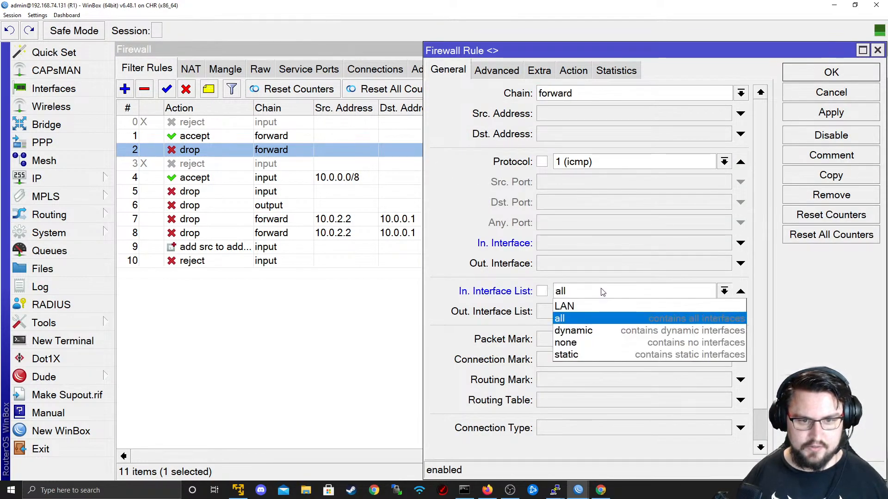
{"action": "left_click", "coordinate": [601, 304]}
{"action": "left_click", "coordinate": [816, 73]}
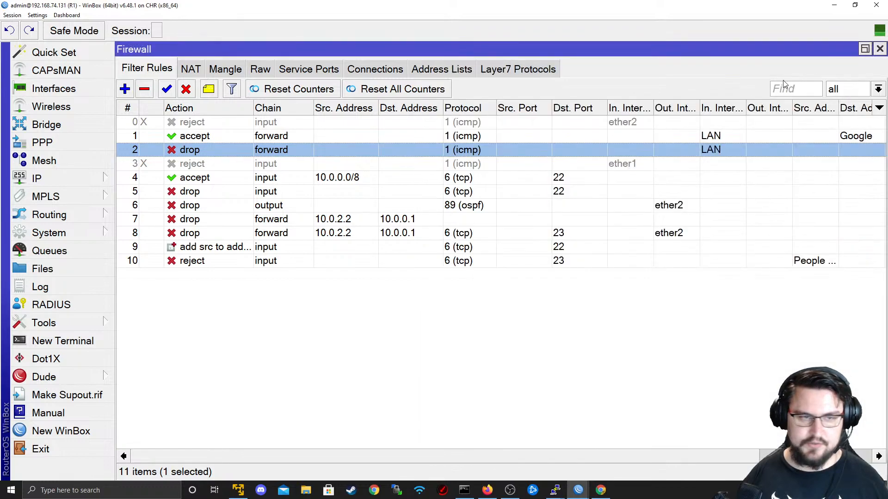
{"action": "key", "text": "alt+Tab"}
- Open a telnet console to R2 from the EVE-NG lab topology
{"action": "left_click", "coordinate": [473, 212]}
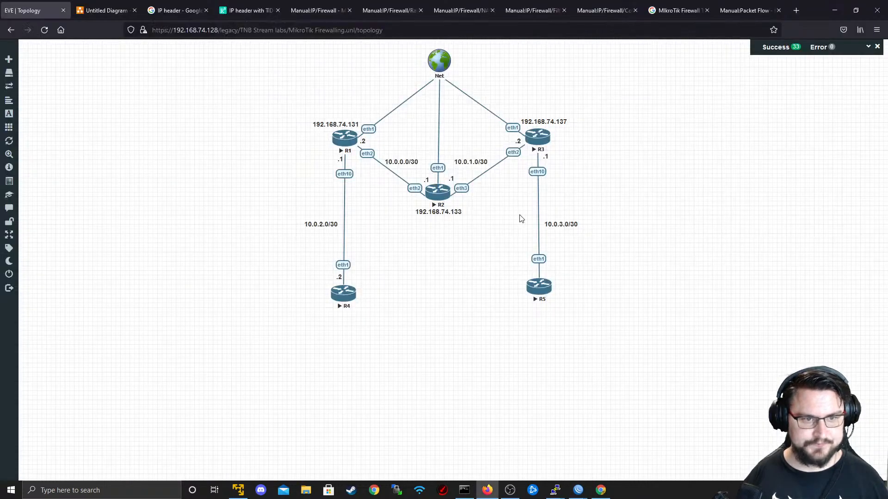
{"action": "left_click", "coordinate": [439, 198]}
{"action": "left_click", "coordinate": [484, 99]}
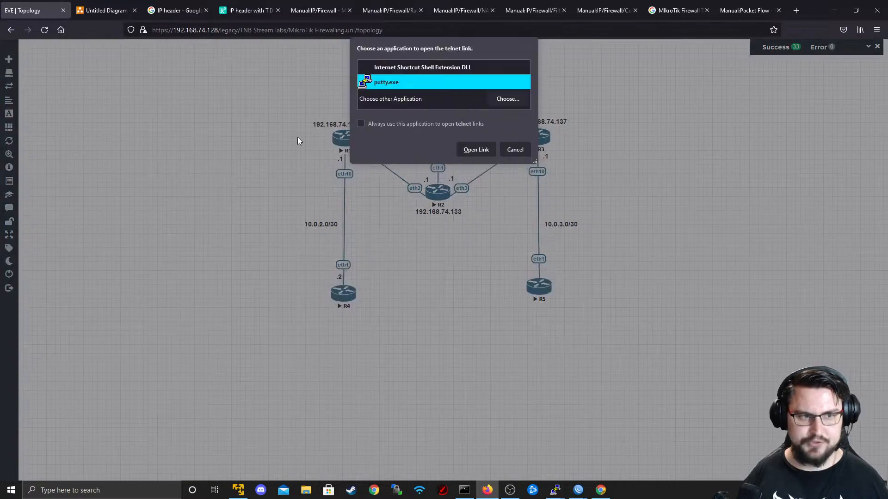
{"action": "left_click", "coordinate": [477, 149]}
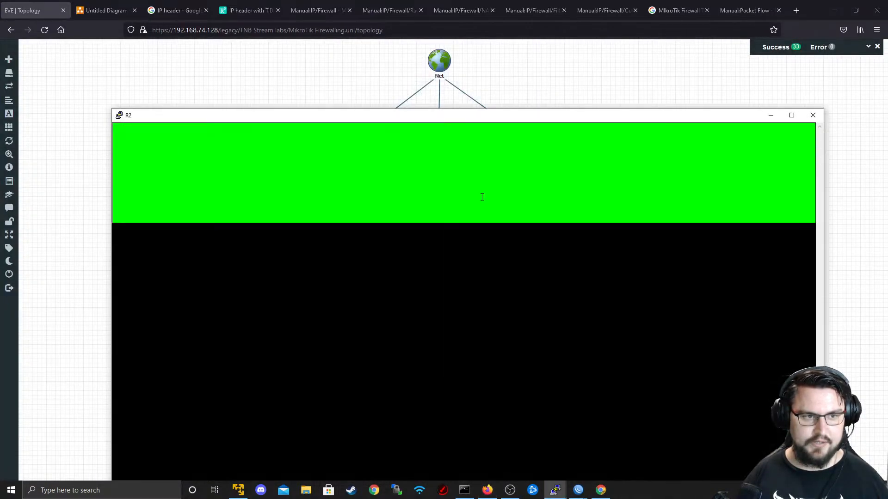
{"action": "left_click_drag", "start_coordinate": [424, 115], "coordinate": [440, 53]}
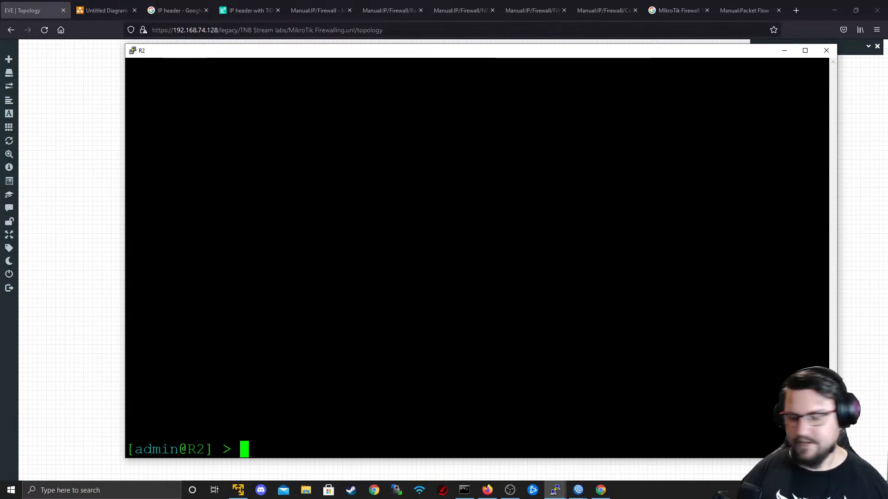
{"action": "key", "text": "Return"}
{"action": "key", "text": "Return"}
{"action": "key", "text": "Return"}
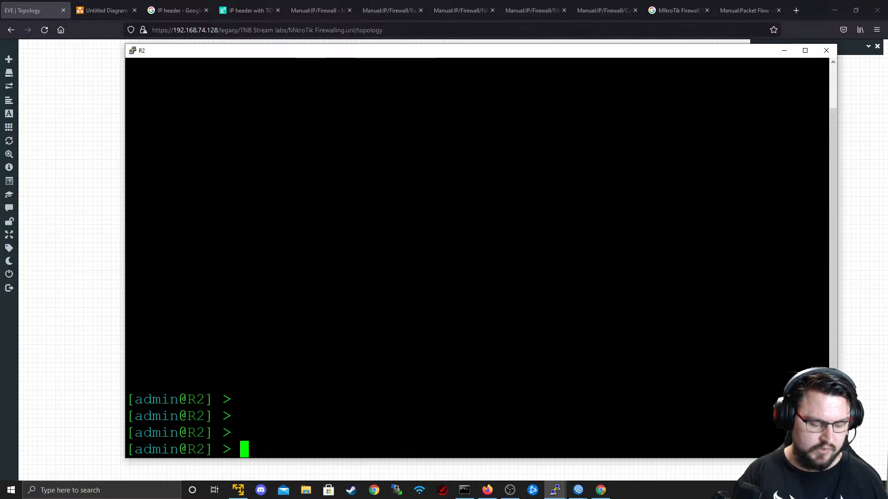
- Add R2 routes to 8.8.8.8 and 1.1.1.1 with gateway 10.0.0.2
{"action": "type", "text": "ip route add ds"}
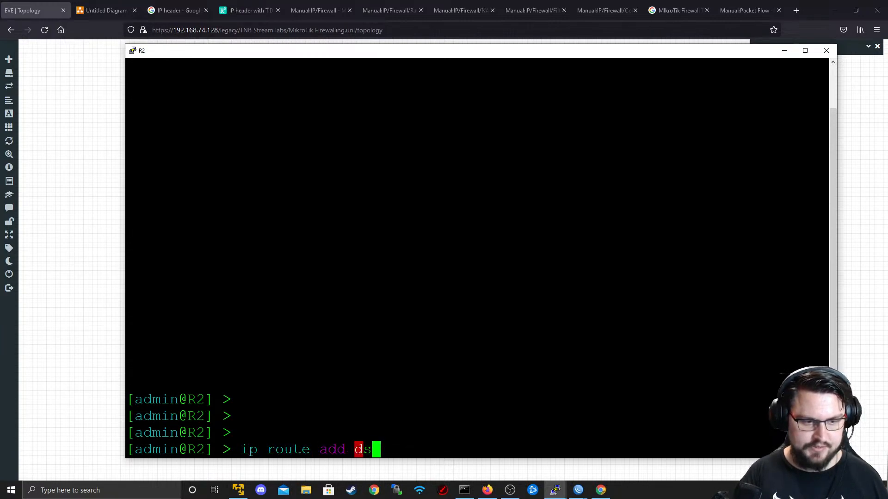
{"action": "key", "text": "Tab"}
{"action": "type", "text": "8.8.8.8 "}
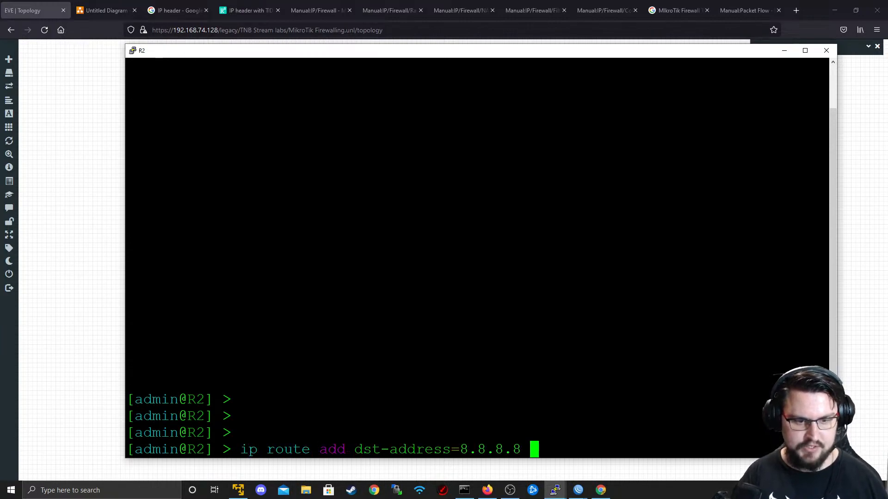
{"action": "type", "text": "g"}
{"action": "key", "text": "Tab"}
{"action": "type", "text": "10.0"}
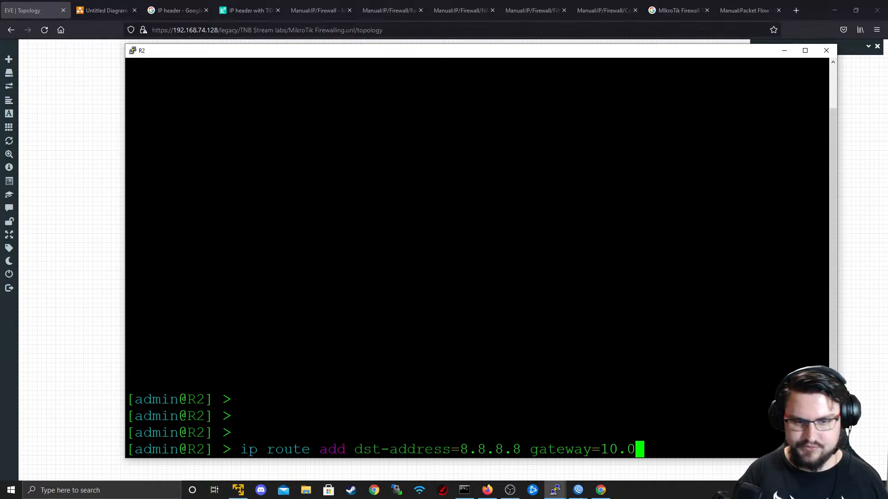
{"action": "type", "text": ".0.2"}
{"action": "key", "text": "Return"}
{"action": "key", "text": "Up"}
{"action": "key", "text": "Left"}
{"action": "key", "text": "Left"}
{"action": "key", "text": "Left"}
{"action": "key", "text": "Left"}
{"action": "key", "text": "Left"}
{"action": "key", "text": "Left"}
{"action": "key", "text": "Left"}
{"action": "key", "text": "Left"}
{"action": "key", "text": "Left"}
{"action": "key", "text": "Left"}
{"action": "key", "text": "Left"}
{"action": "key", "text": "Left"}
{"action": "key", "text": "Left"}
{"action": "key", "text": "Left"}
{"action": "key", "text": "Left"}
{"action": "key", "text": "Left"}
{"action": "key", "text": "Left"}
{"action": "key", "text": "BackSpace"}
{"action": "key", "text": "BackSpace"}
{"action": "key", "text": "BackSpace"}
{"action": "key", "text": "BackSpace"}
{"action": "key", "text": "BackSpace"}
{"action": "key", "text": "BackSpace"}
{"action": "key", "text": "BackSpace"}
{"action": "type", "text": "1.1.1.1"}
{"action": "key", "text": "Return"}
{"action": "key", "text": "Return"}
{"action": "key", "text": "Return"}
{"action": "key", "text": "Return"}
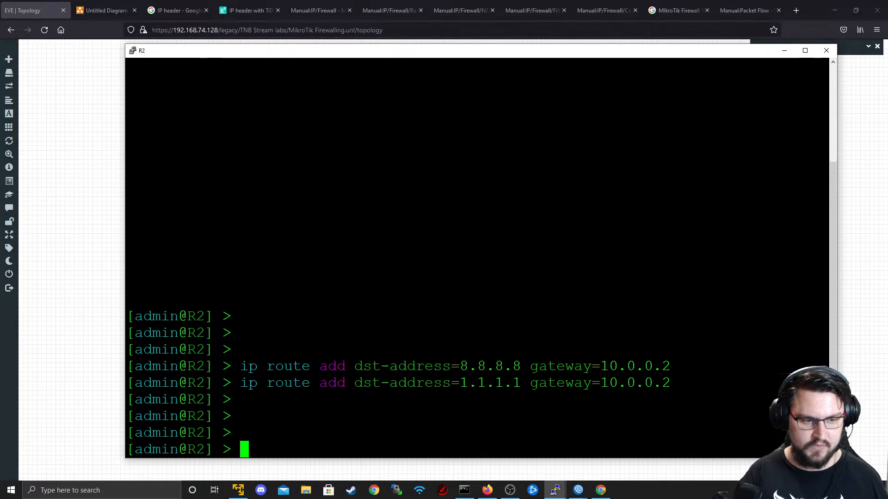
- Ping 8.8.8.8 (replies) and 1.1.1.1 (times out) from R2, then return to R1's WinBox
{"action": "type", "text": "ping 8.8.8.8"}
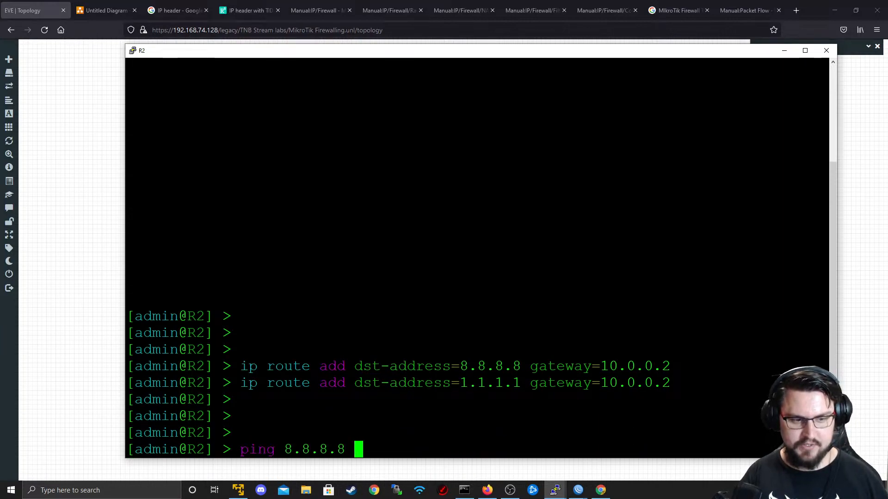
{"action": "key", "text": "Return"}
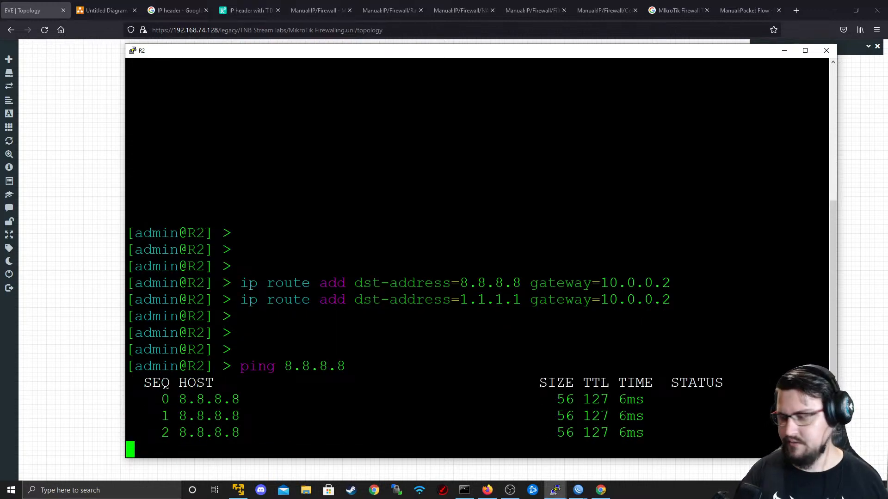
{"action": "key", "text": "ctrl+c"}
{"action": "key", "text": "Up"}
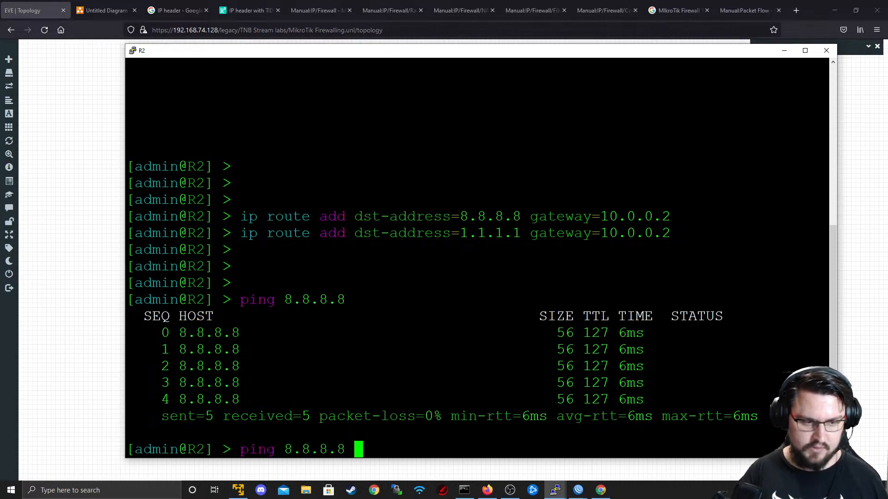
{"action": "key", "text": "BackSpace"}
{"action": "key", "text": "BackSpace"}
{"action": "key", "text": "BackSpace"}
{"action": "key", "text": "BackSpace"}
{"action": "key", "text": "BackSpace"}
{"action": "key", "text": "BackSpace"}
{"action": "key", "text": "BackSpace"}
{"action": "key", "text": "BackSpace"}
{"action": "type", "text": "1"}
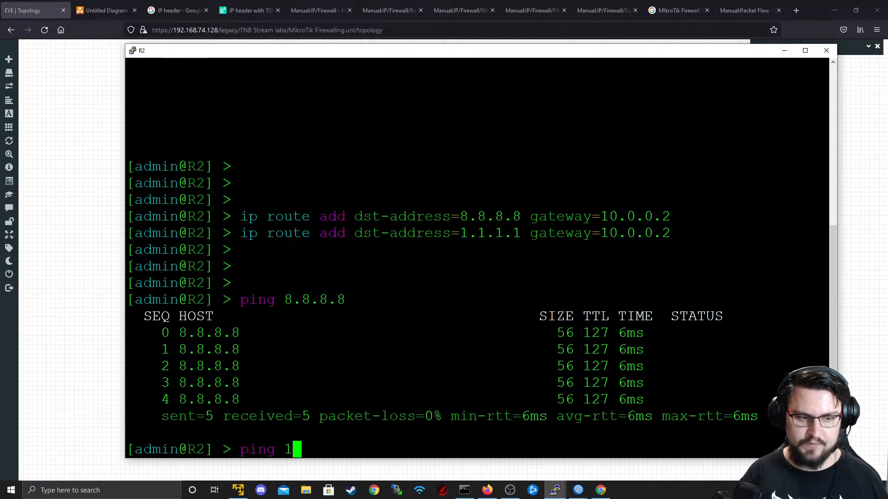
{"action": "type", "text": ".1.1.1"}
{"action": "key", "text": "Return"}
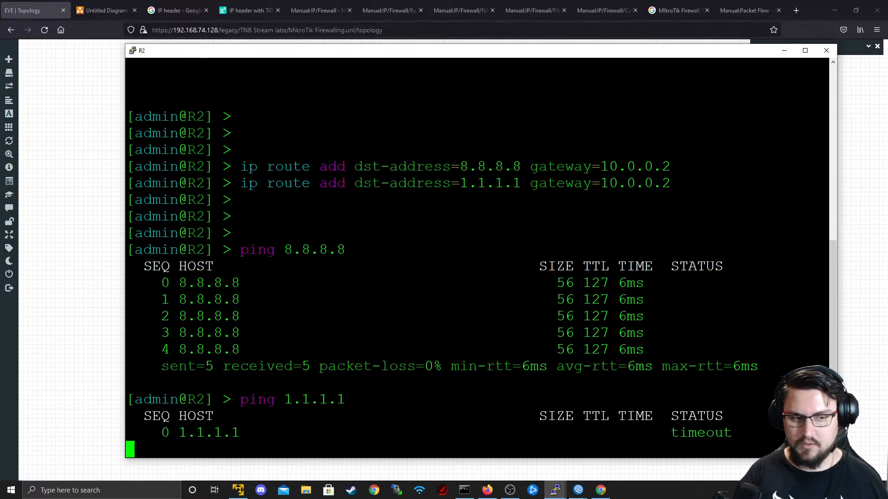
{"action": "key", "text": "alt+Tab"}
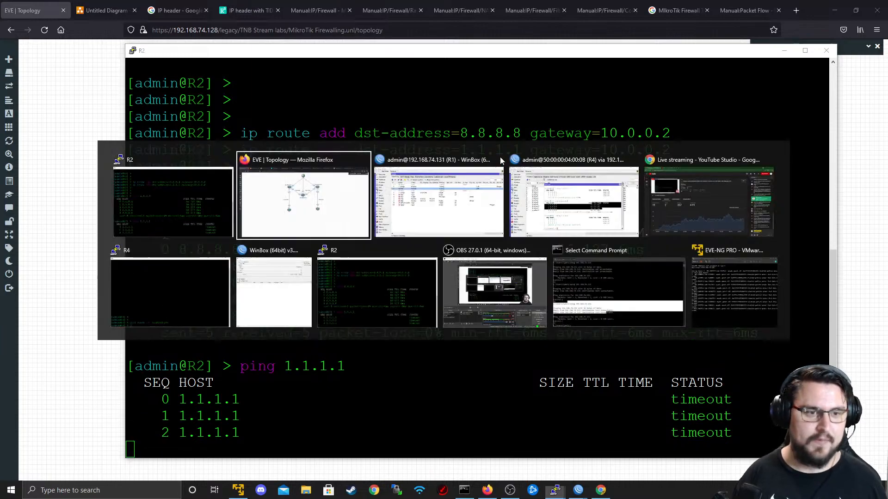
{"action": "left_click", "coordinate": [492, 181]}
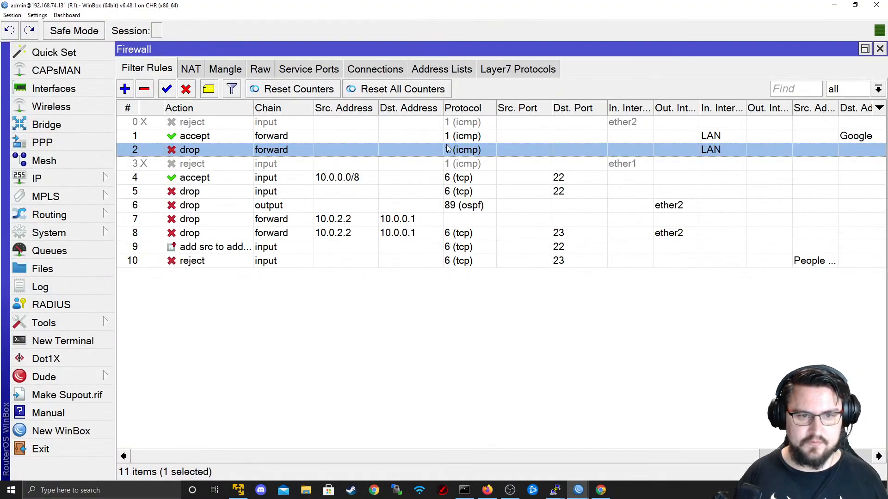
{"action": "double_click", "coordinate": [453, 135]}
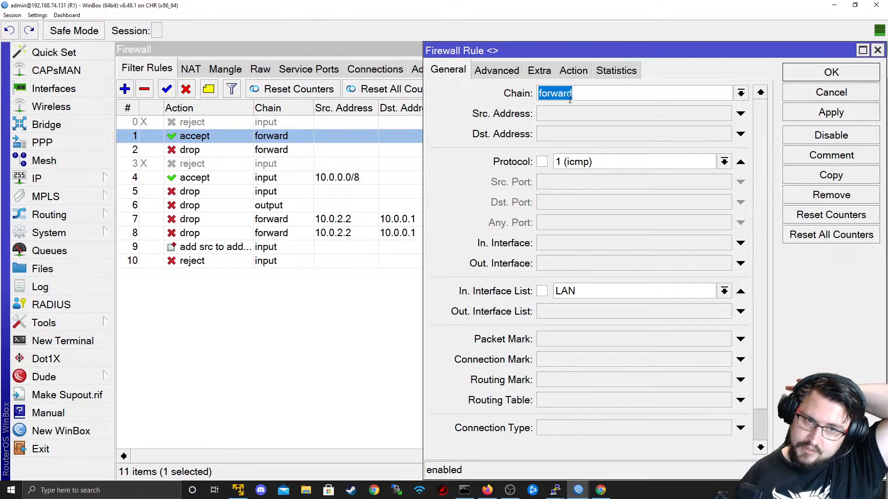
{"action": "left_click", "coordinate": [580, 68]}
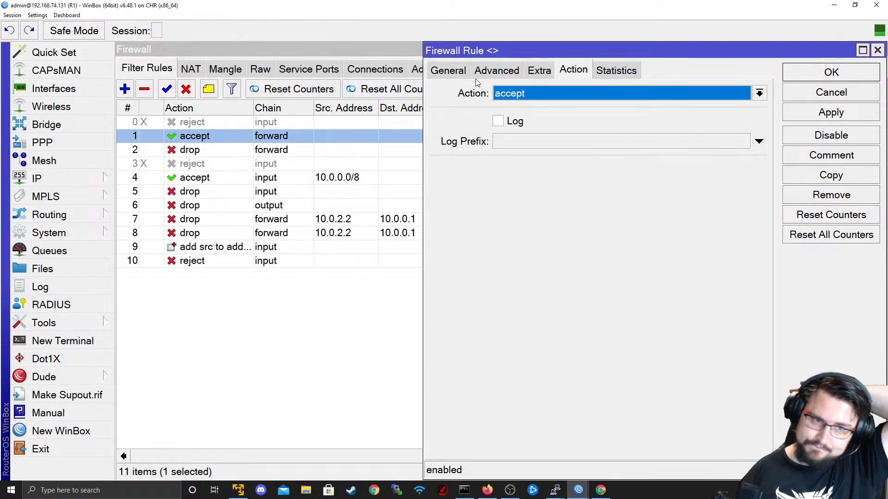
{"action": "left_click", "coordinate": [462, 73]}
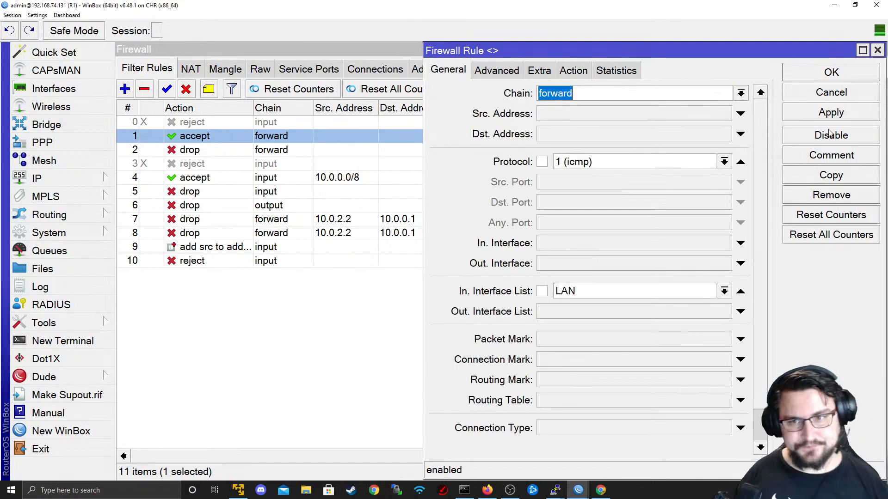
{"action": "left_click", "coordinate": [826, 91]}
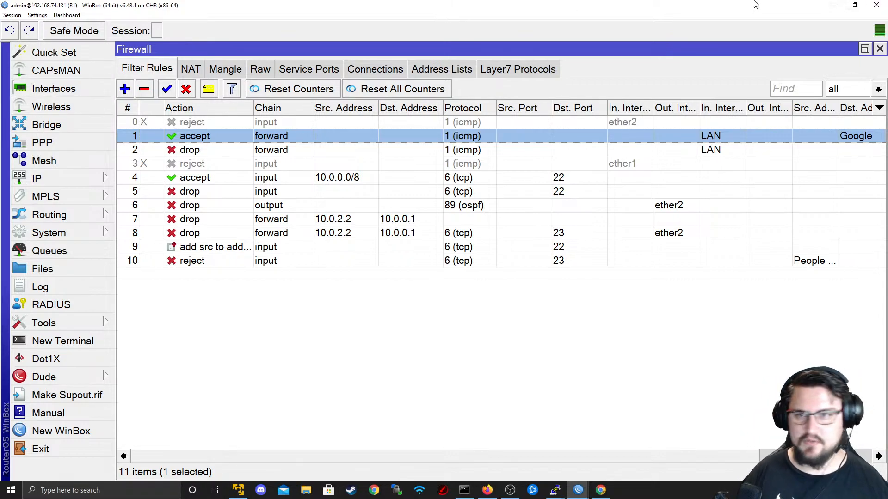
- Minimize WinBox and the R2 console, then cancel the telnet prompt raised by R2 in the topology
{"action": "left_click", "coordinate": [843, 3]}
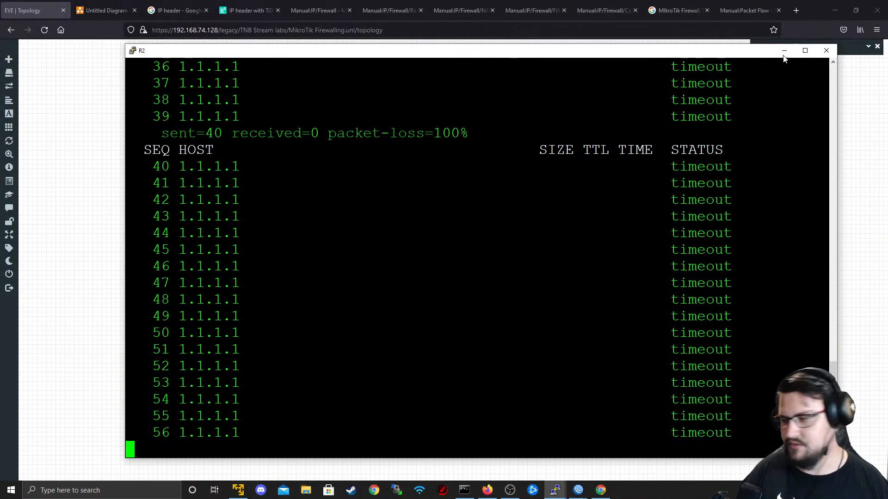
{"action": "left_click", "coordinate": [784, 52]}
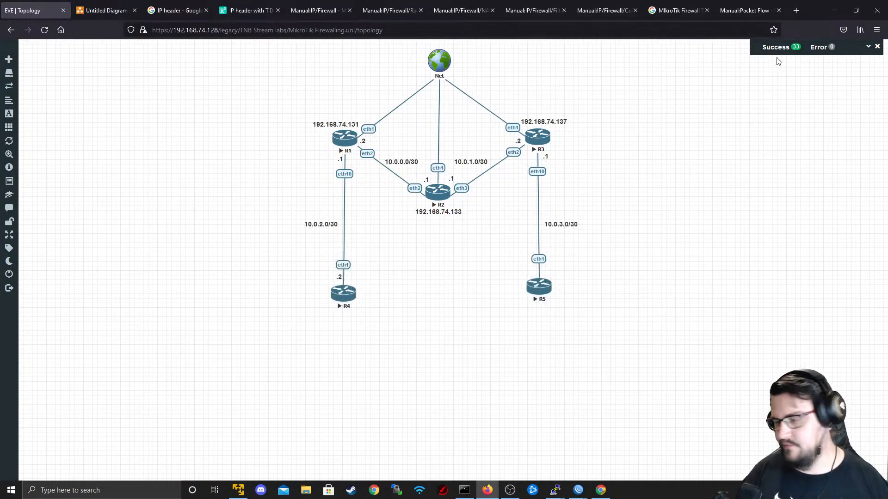
{"action": "left_click", "coordinate": [431, 197]}
{"action": "left_click", "coordinate": [512, 99]}
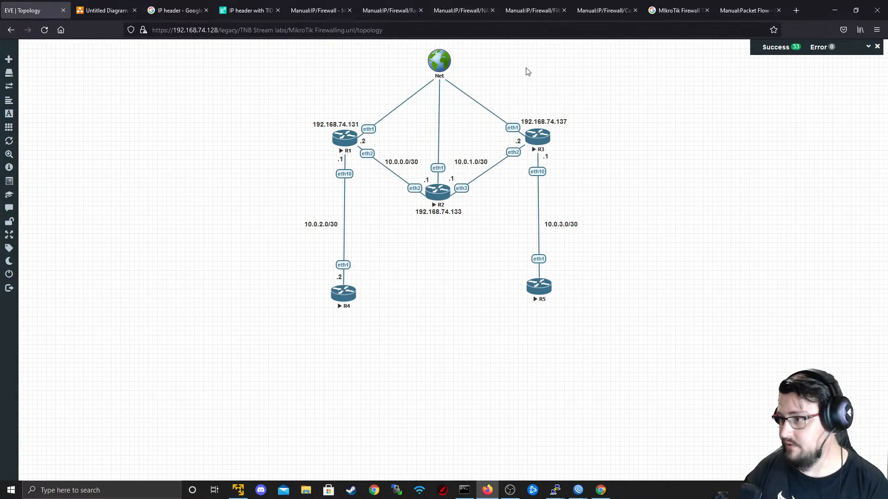
{"action": "mouse_move", "coordinate": [464, 490]}
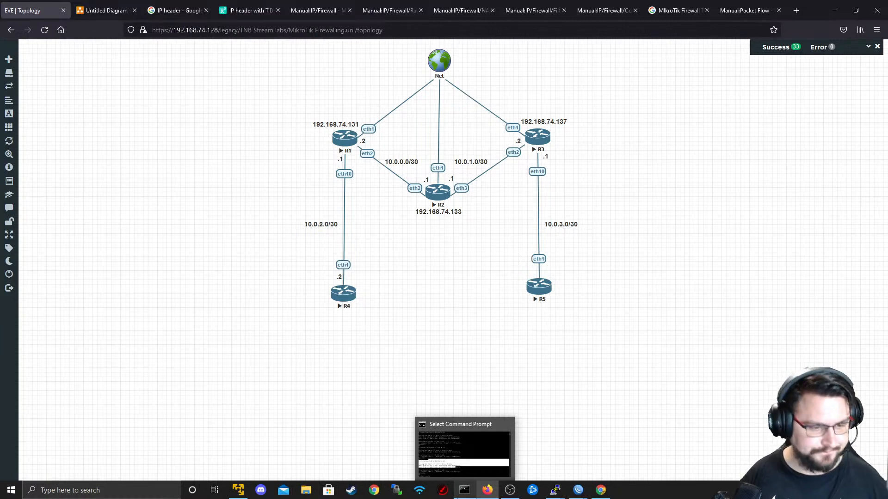
{"action": "key", "text": "alt+Tab"}
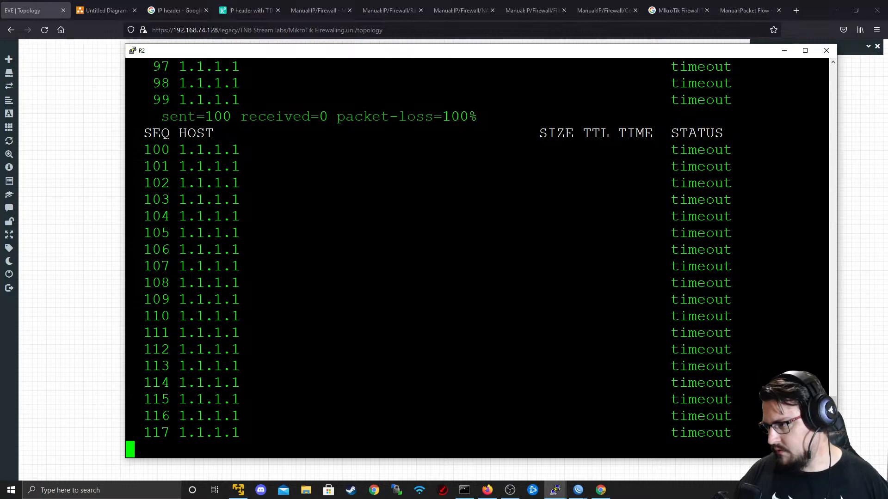
{"action": "key", "text": "alt+Tab"}
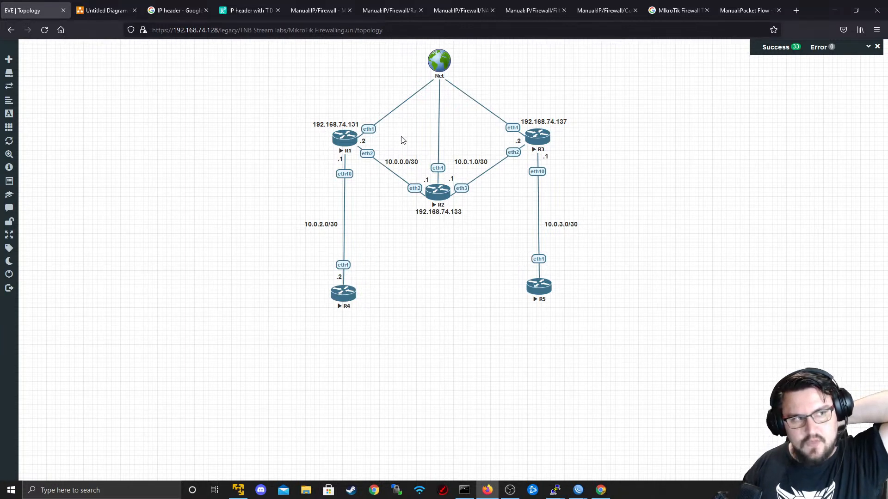
- In the packet-flow diagram, draw an arrow from the cloud down to the left router
{"action": "left_click", "coordinate": [115, 9]}
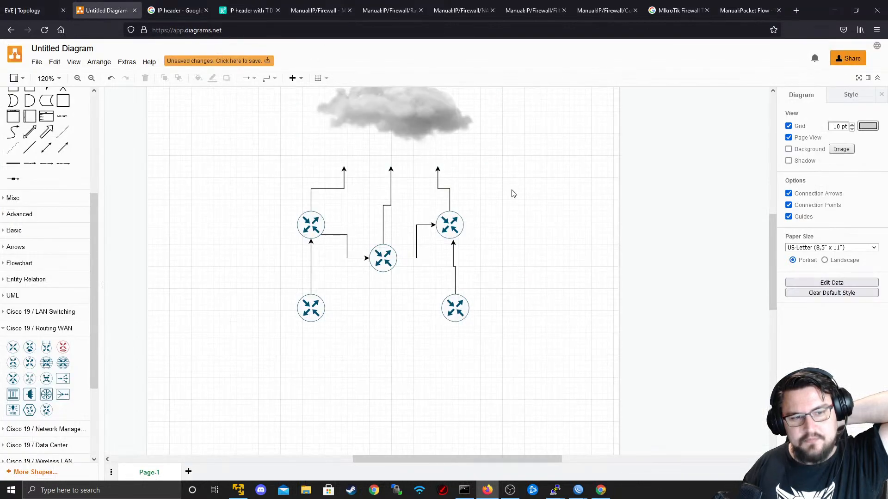
{"action": "scroll", "coordinate": [520, 240], "scroll_direction": "up", "scroll_amount": 4}
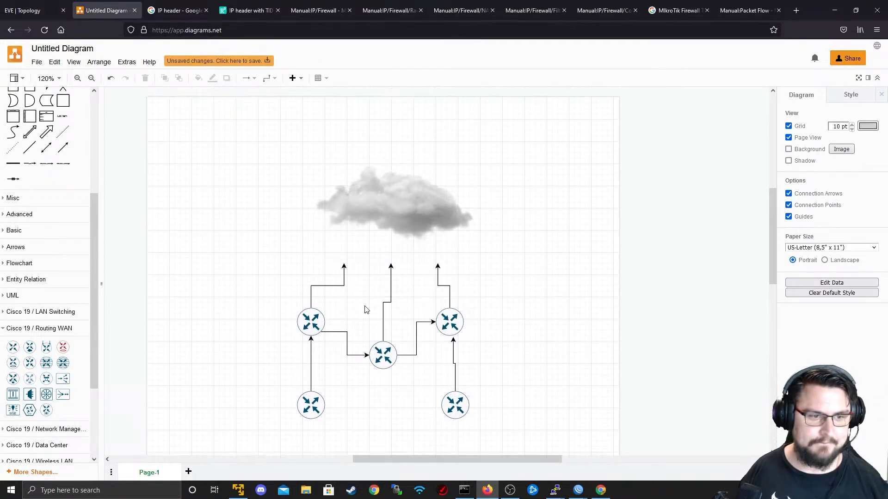
{"action": "left_click", "coordinate": [388, 244]}
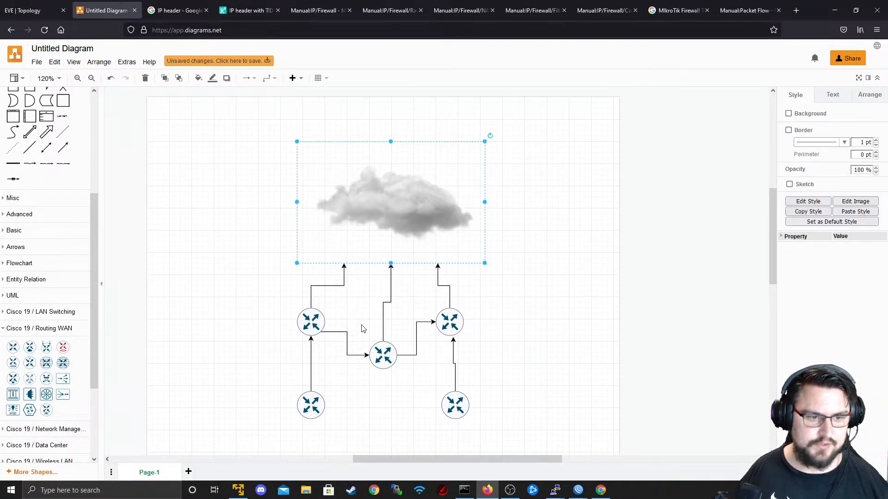
{"action": "scroll", "coordinate": [328, 325], "scroll_direction": "down", "scroll_amount": 2}
{"action": "left_click", "coordinate": [335, 298]}
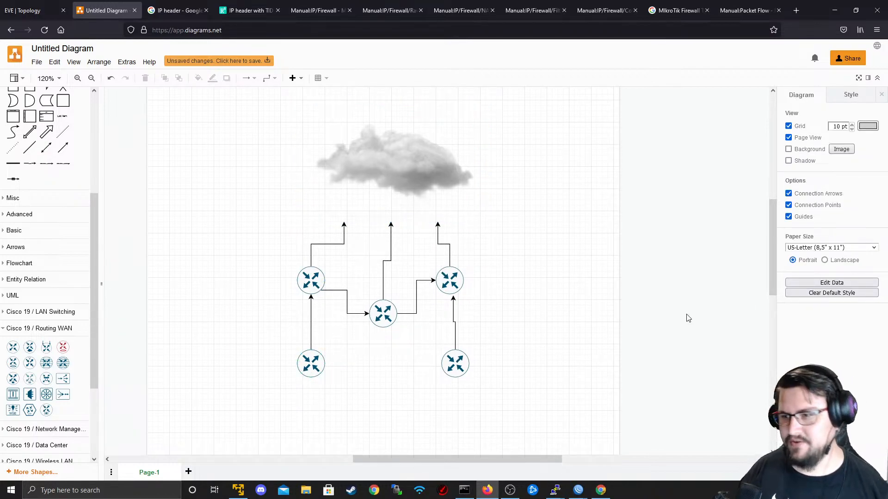
{"action": "right_click", "coordinate": [346, 238]}
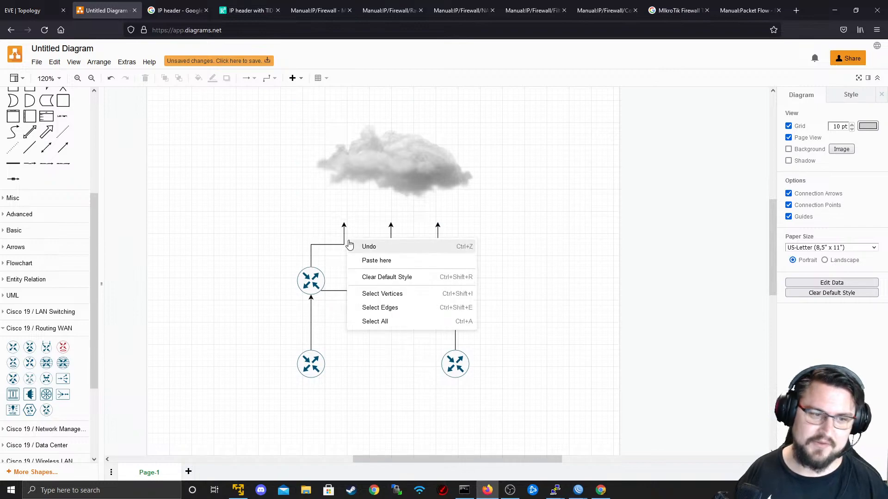
{"action": "left_click", "coordinate": [335, 252]}
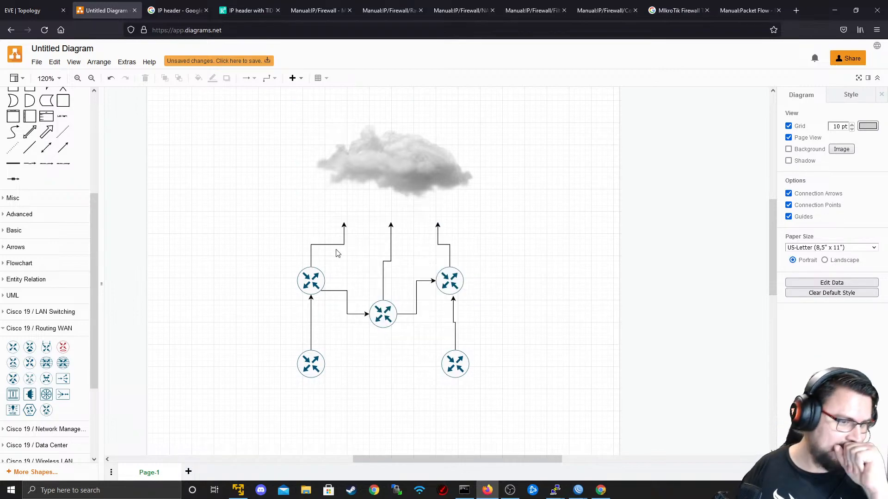
{"action": "right_click", "coordinate": [338, 244]}
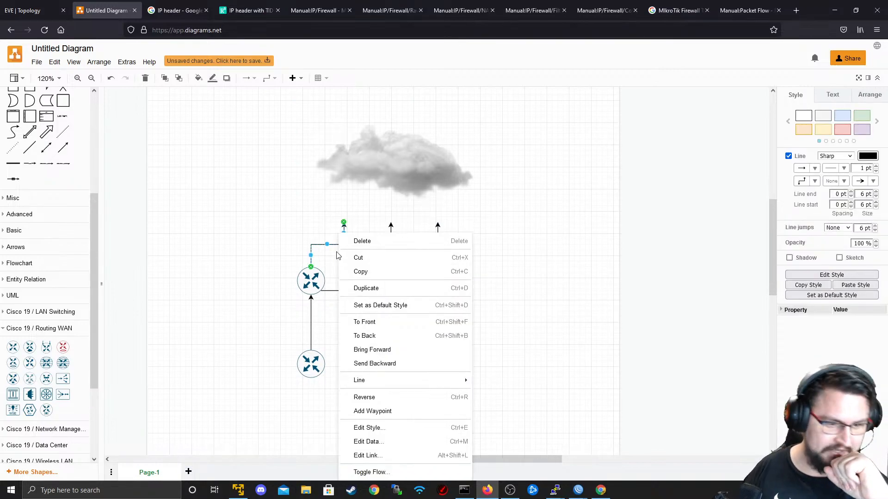
{"action": "left_click", "coordinate": [376, 457]}
{"action": "left_click", "coordinate": [531, 316]}
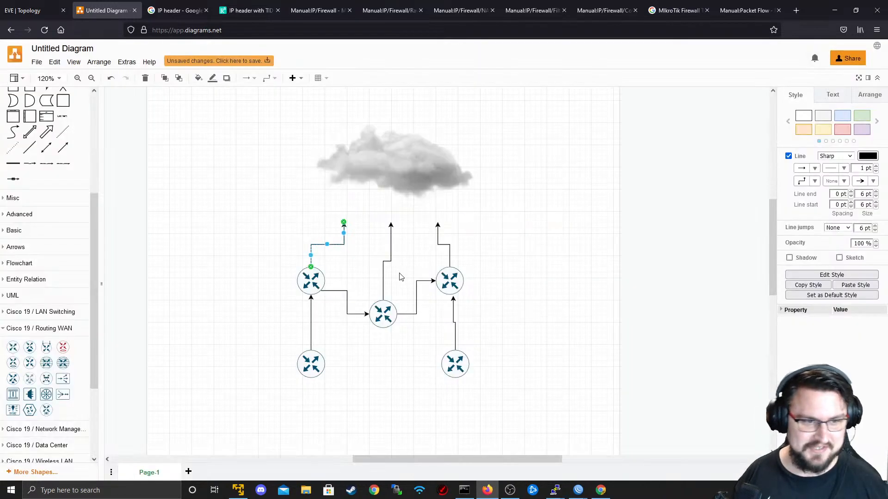
{"action": "left_click", "coordinate": [363, 342]}
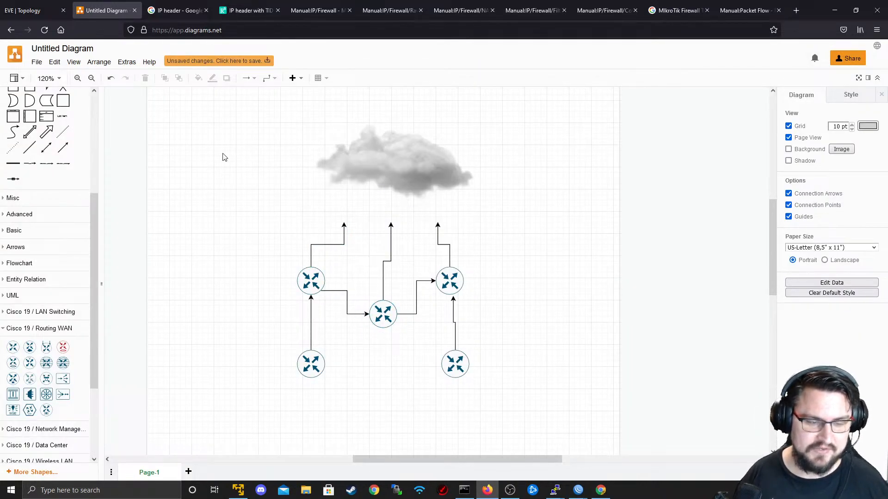
{"action": "scroll", "coordinate": [336, 266], "scroll_direction": "down", "scroll_amount": 3}
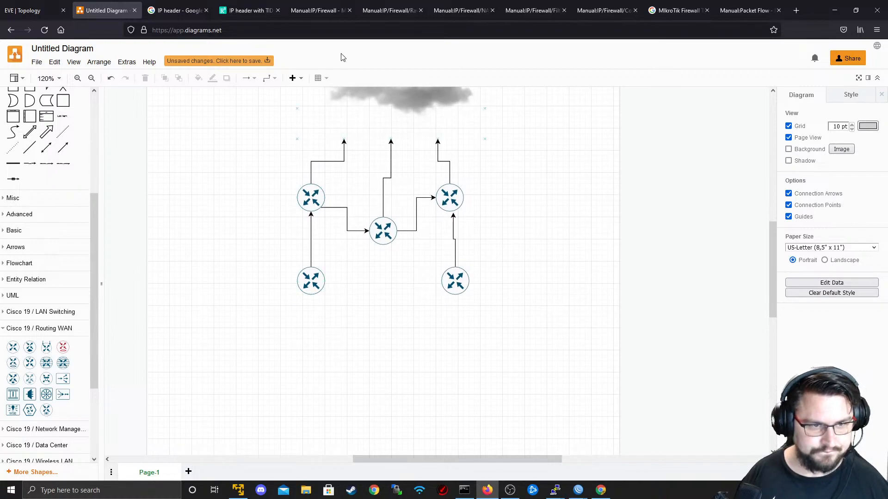
{"action": "scroll", "coordinate": [313, 153], "scroll_direction": "up", "scroll_amount": 3}
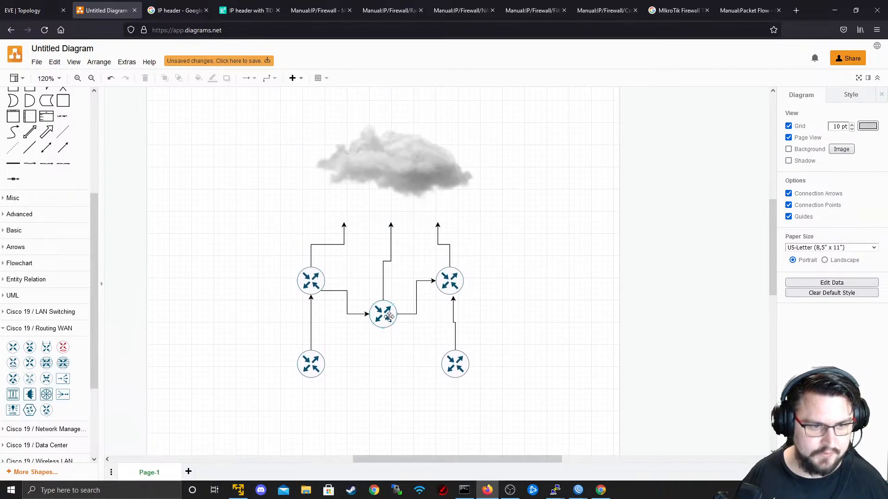
{"action": "left_click_drag", "start_coordinate": [297, 162], "coordinate": [296, 283]}
{"action": "left_click", "coordinate": [298, 311]}
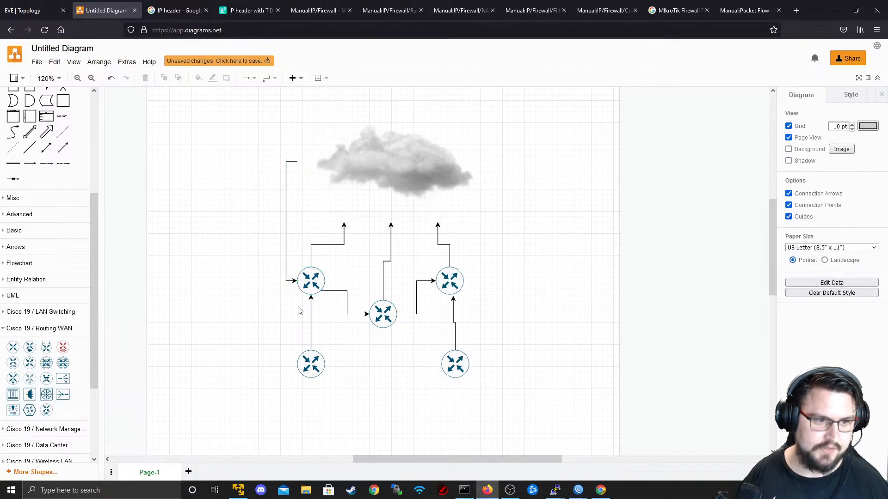
- Delete the middle and right upward arrows
{"action": "right_click", "coordinate": [383, 272]}
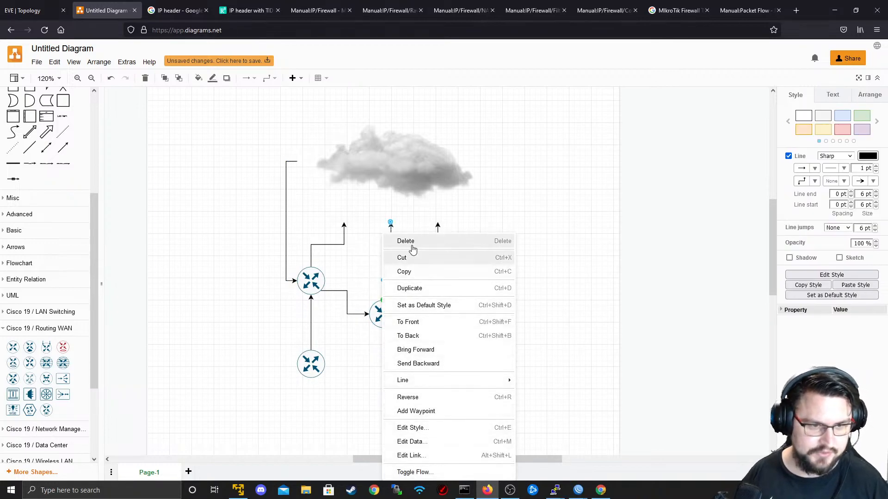
{"action": "left_click", "coordinate": [410, 241]}
{"action": "right_click", "coordinate": [438, 238]}
{"action": "left_click", "coordinate": [443, 240]}
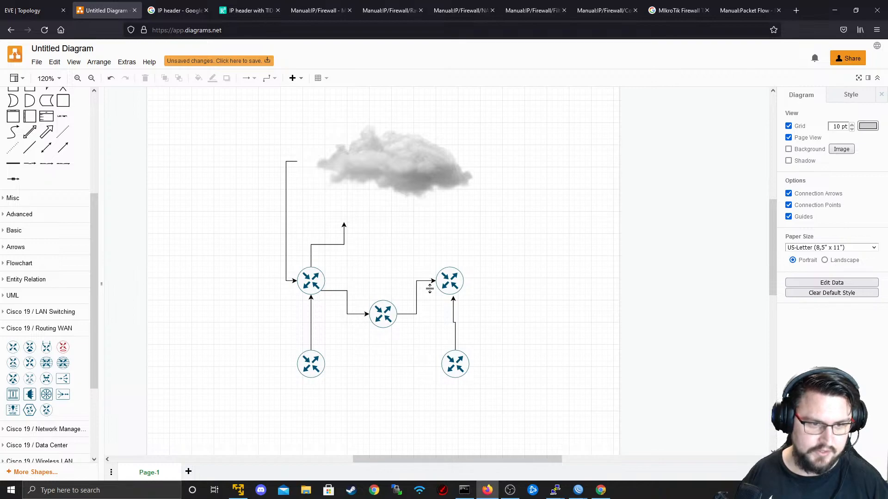
- Replace the bottom-right router's arrow with one from the top-right router down to it
{"action": "right_click", "coordinate": [453, 317]}
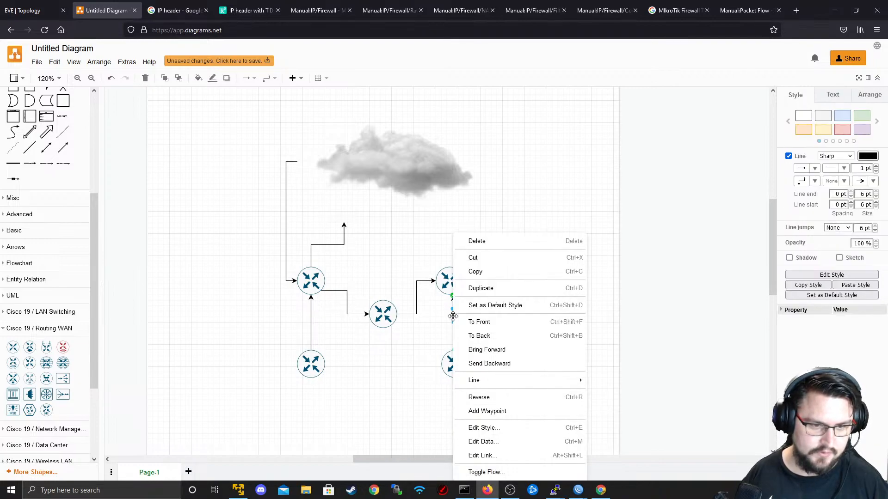
{"action": "left_click", "coordinate": [476, 240]}
{"action": "left_click_drag", "start_coordinate": [452, 298], "coordinate": [455, 364]}
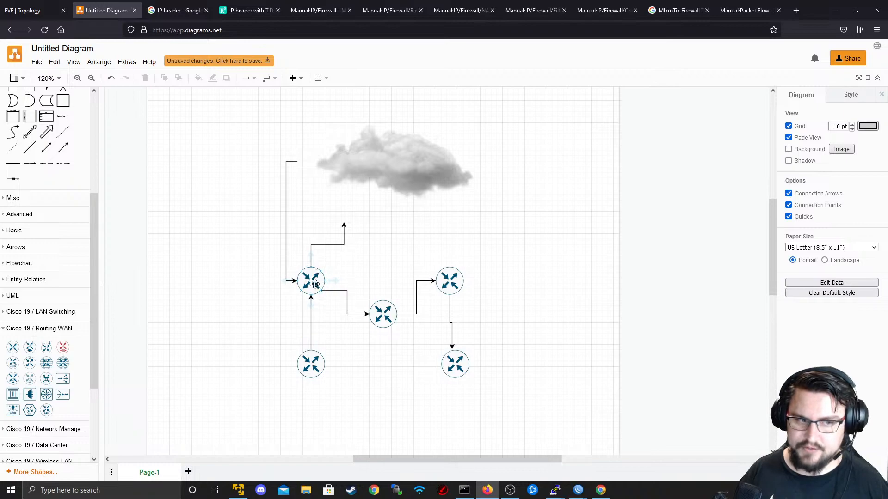
{"action": "key", "text": "ctrl+Tab"}
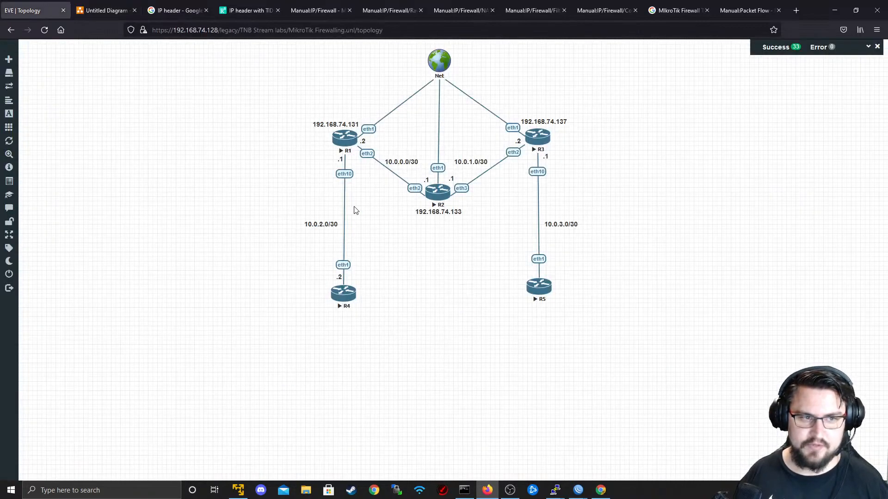
- Recolour the left router's upward arrow orange
{"action": "left_click", "coordinate": [111, 11]}
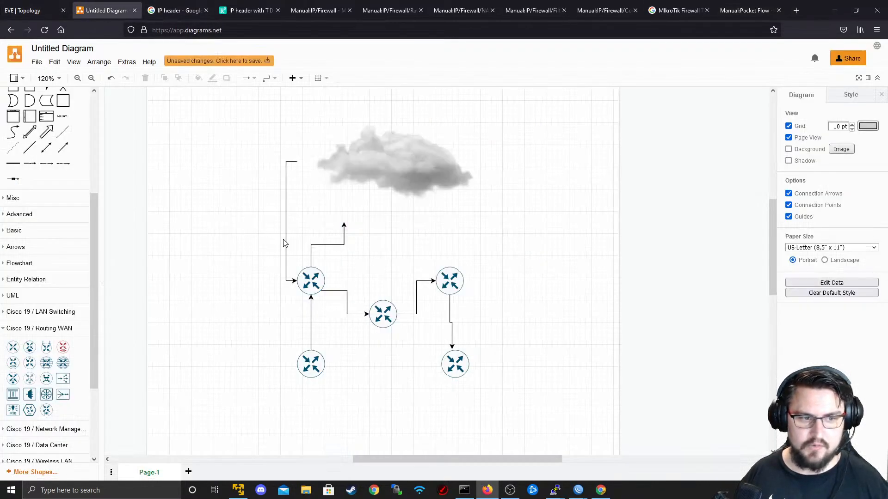
{"action": "right_click", "coordinate": [320, 243]}
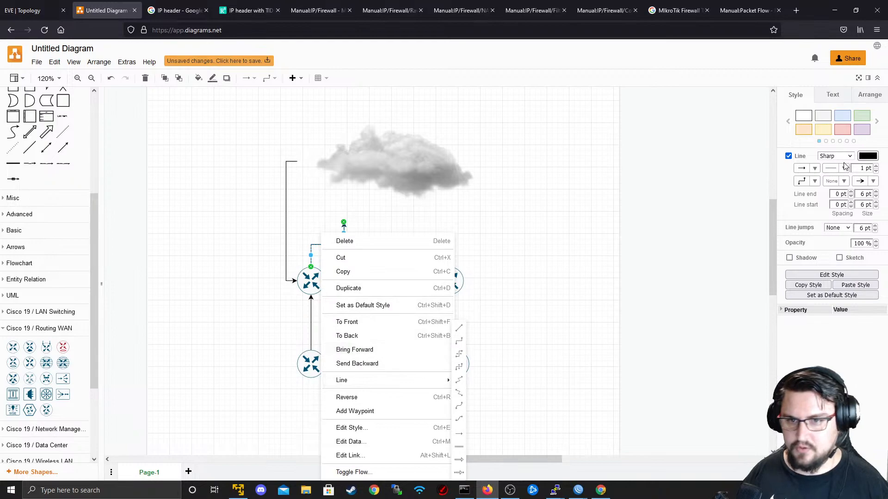
{"action": "left_click", "coordinate": [867, 156]}
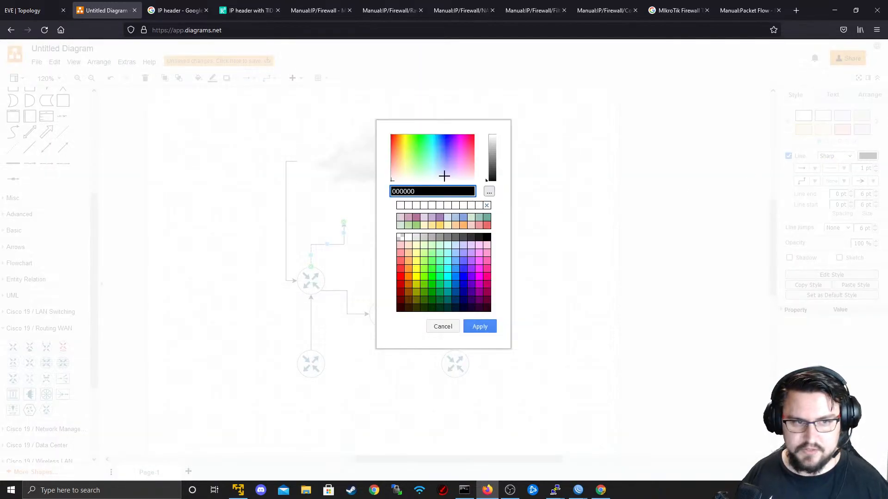
{"action": "left_click", "coordinate": [409, 276]}
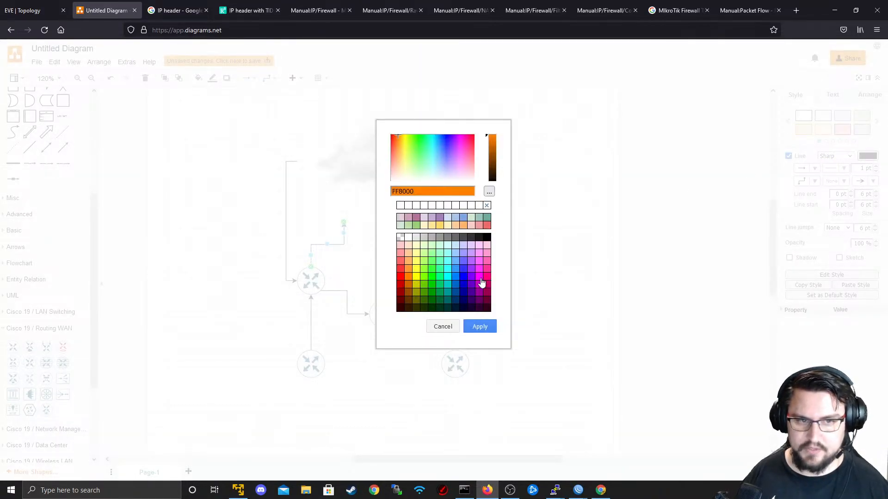
{"action": "left_click", "coordinate": [480, 327]}
{"action": "left_click", "coordinate": [407, 254]}
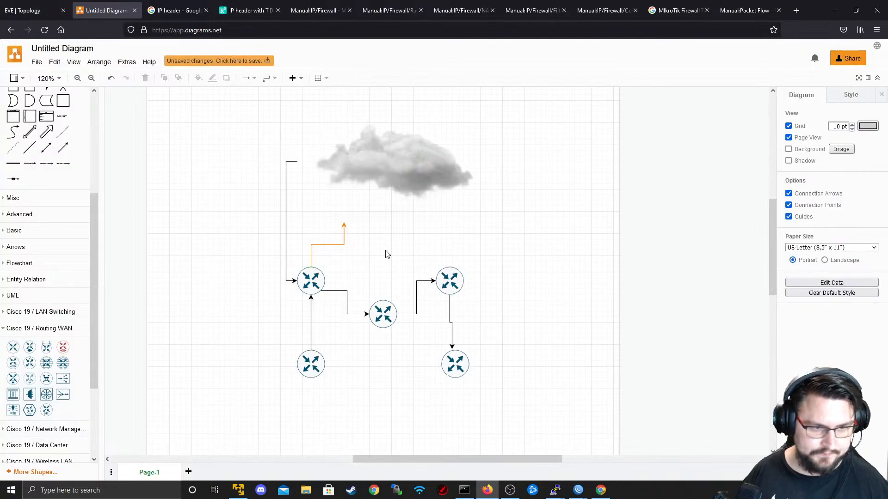
- Delete the orange arrow, redraw it from the left router to the cloud, then delete that too
{"action": "right_click", "coordinate": [326, 244]}
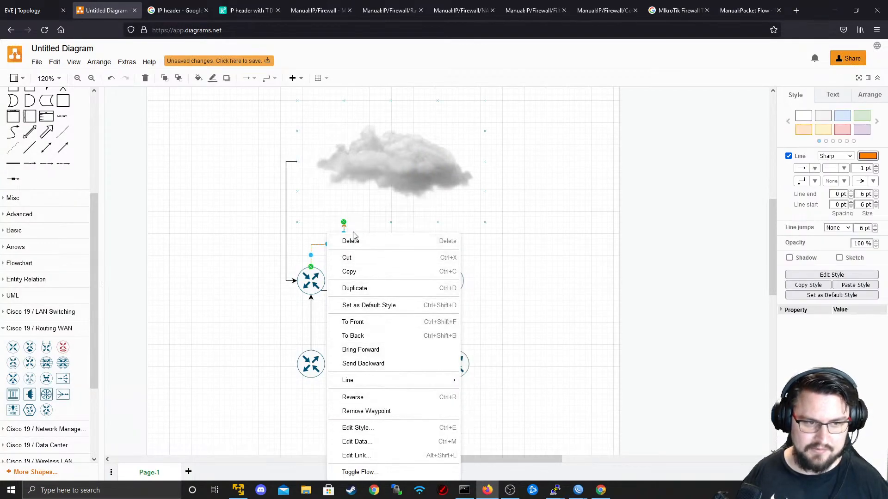
{"action": "left_click", "coordinate": [353, 246]}
{"action": "left_click_drag", "start_coordinate": [311, 258], "coordinate": [344, 222]}
{"action": "left_click", "coordinate": [349, 267]}
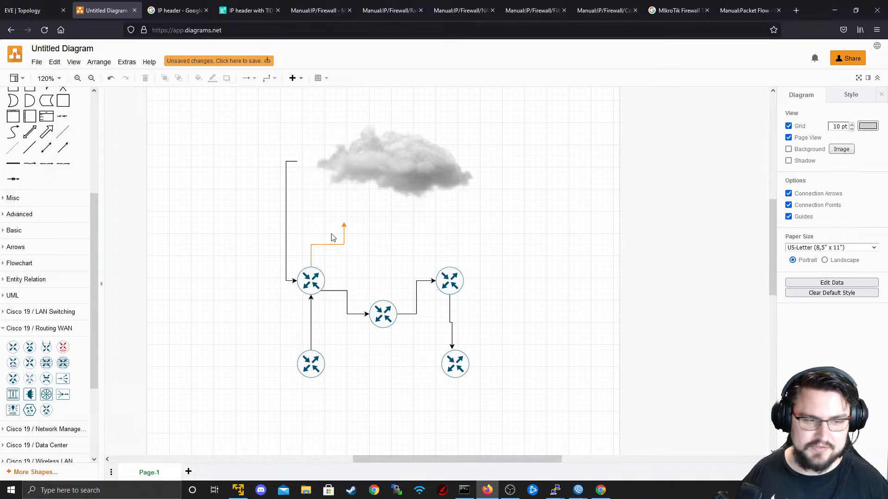
{"action": "right_click", "coordinate": [324, 245]}
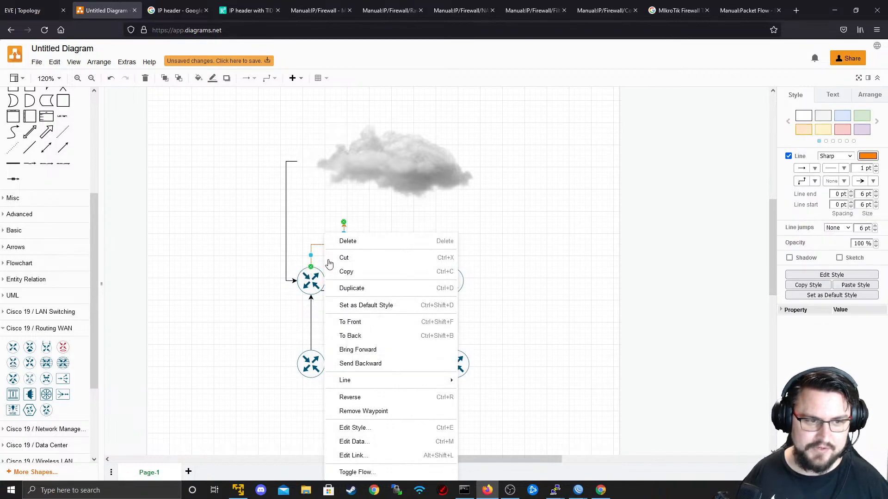
{"action": "left_click", "coordinate": [351, 242]}
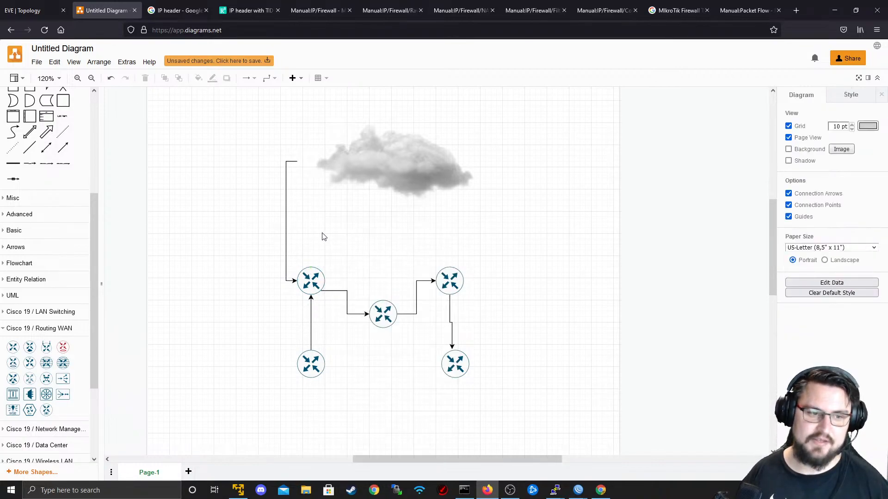
{"action": "left_click", "coordinate": [393, 172]}
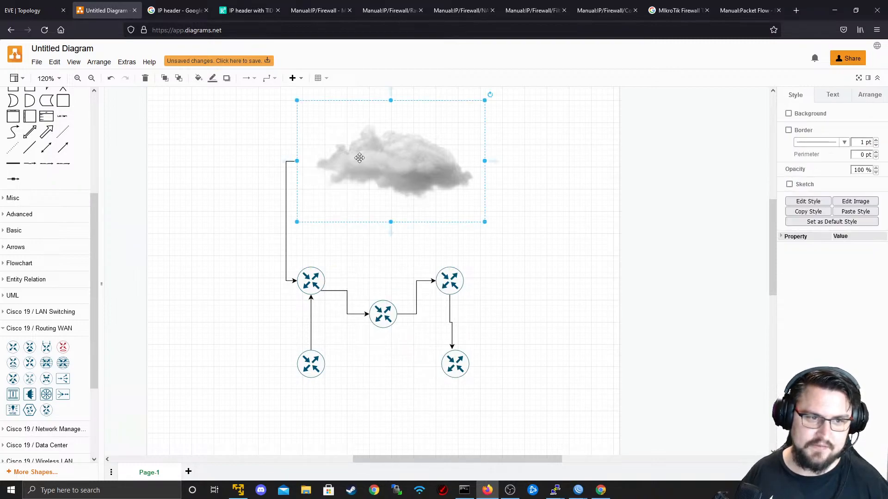
{"action": "left_click", "coordinate": [502, 162]}
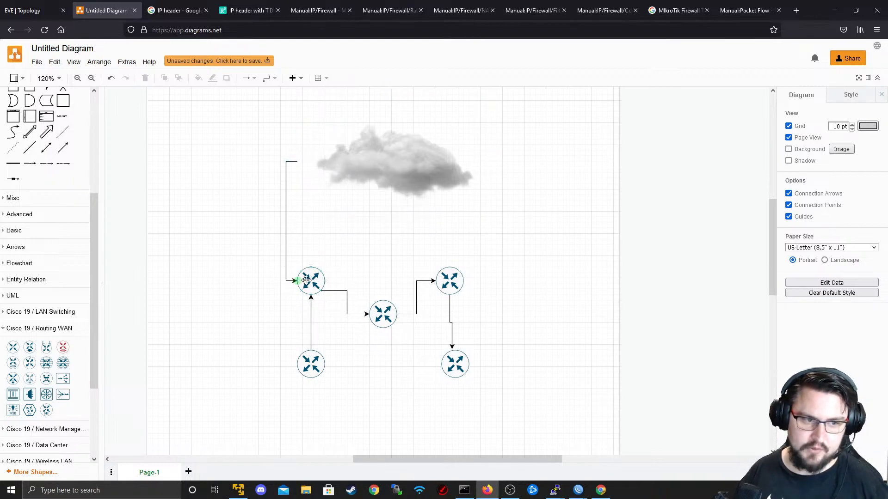
- Make the cloud-to-left-router arrow orange with animated flow, then draw a new arrow from the router to the cloud
{"action": "right_click", "coordinate": [284, 223]}
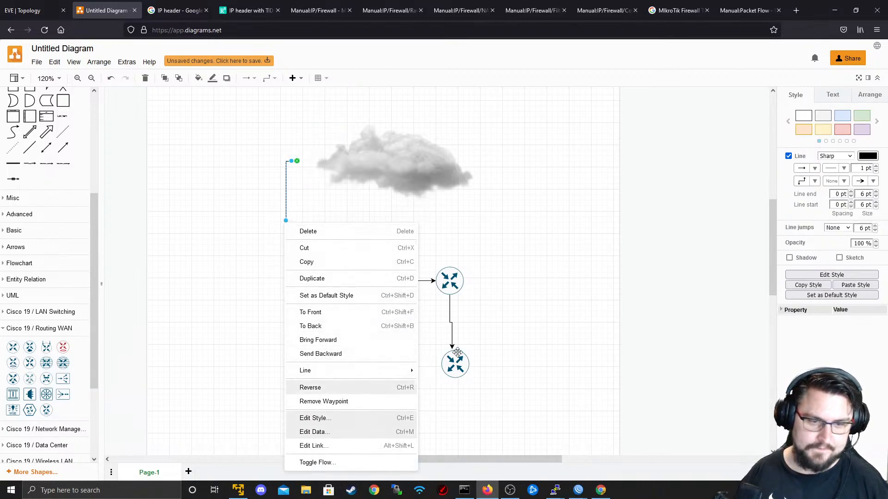
{"action": "left_click", "coordinate": [867, 156]}
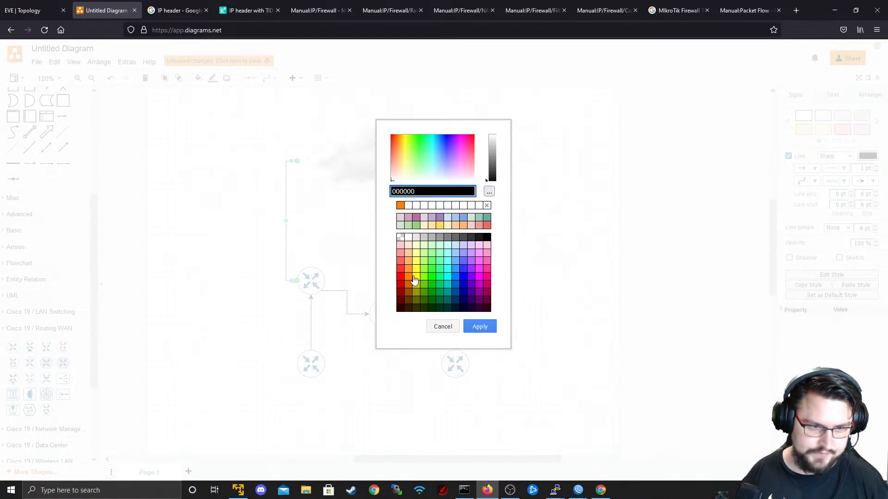
{"action": "left_click", "coordinate": [409, 276]}
{"action": "left_click", "coordinate": [475, 327]}
{"action": "left_click", "coordinate": [263, 216]}
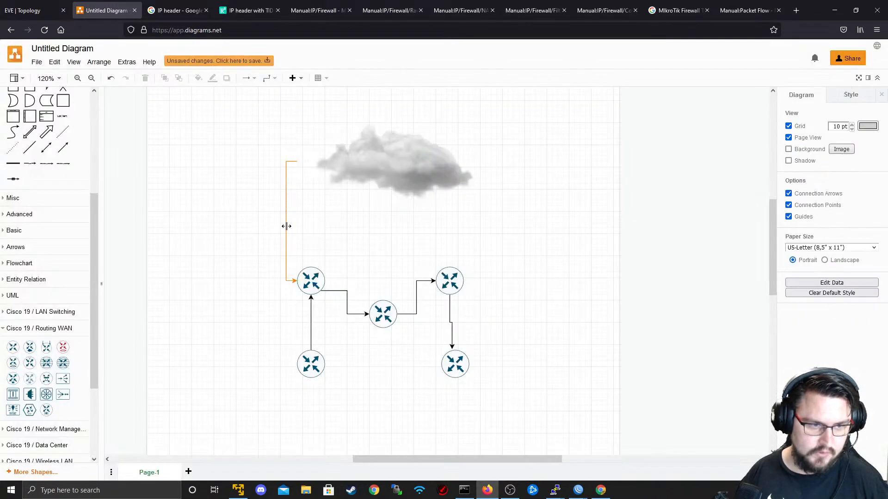
{"action": "right_click", "coordinate": [286, 226]}
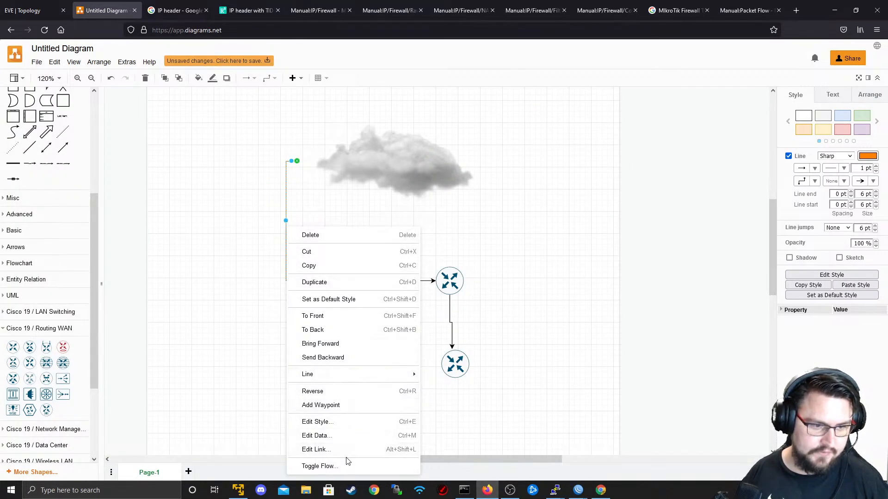
{"action": "left_click", "coordinate": [345, 465]}
{"action": "right_click", "coordinate": [285, 224]}
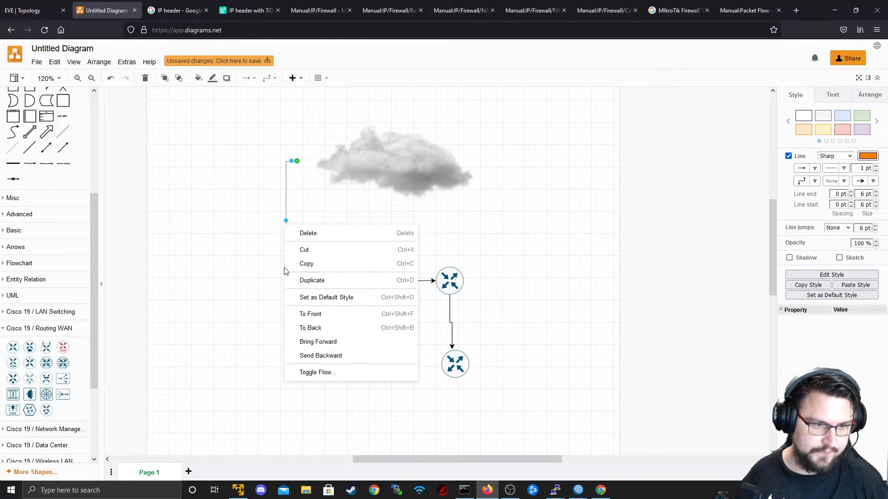
{"action": "left_click", "coordinate": [304, 371]}
{"action": "left_click", "coordinate": [573, 261]}
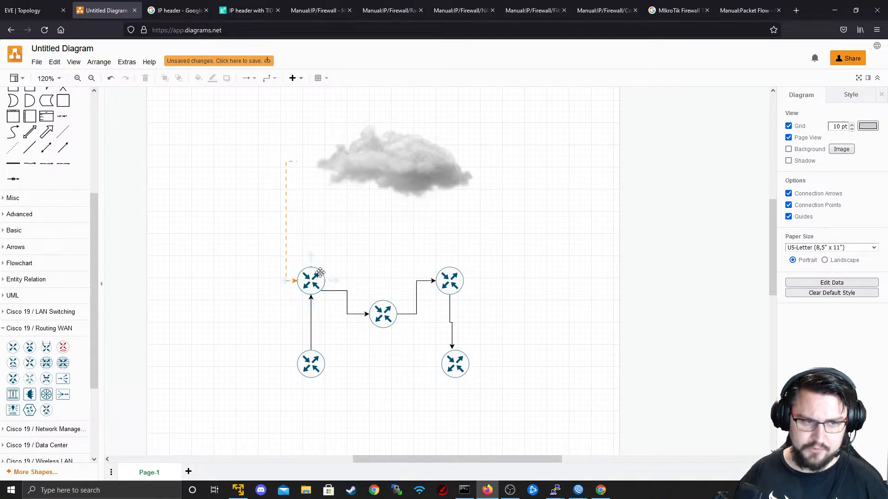
{"action": "left_click_drag", "start_coordinate": [321, 272], "coordinate": [392, 205]}
- Colour the new router-to-cloud arrow dark blue (0000CC) and toggle its flow animation
{"action": "left_click", "coordinate": [868, 156]}
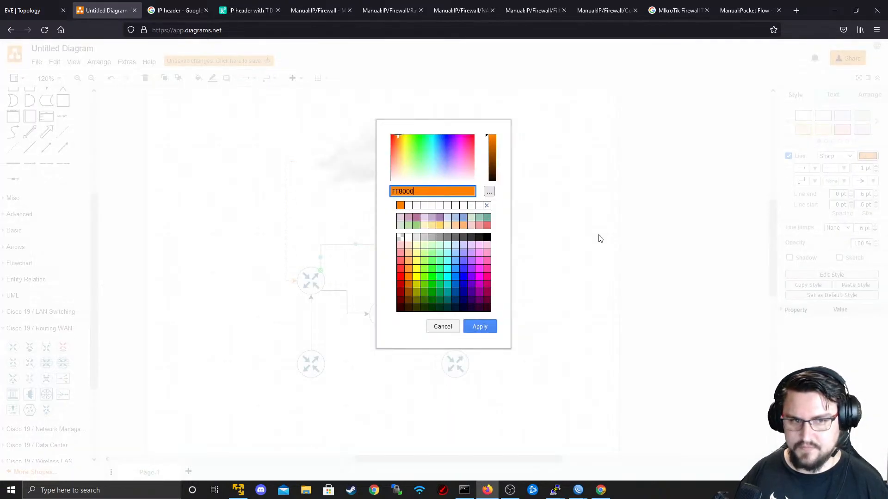
{"action": "left_click", "coordinate": [465, 289]}
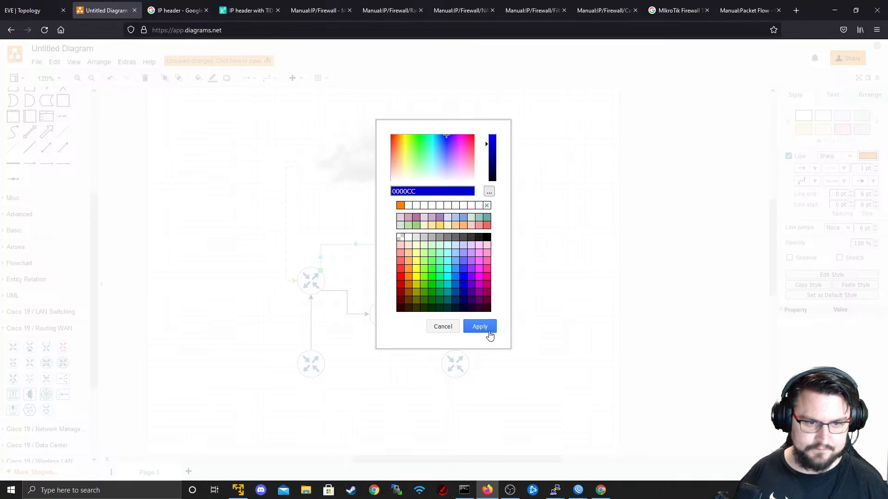
{"action": "left_click", "coordinate": [479, 327]}
{"action": "left_click", "coordinate": [515, 248]}
{"action": "right_click", "coordinate": [386, 245]}
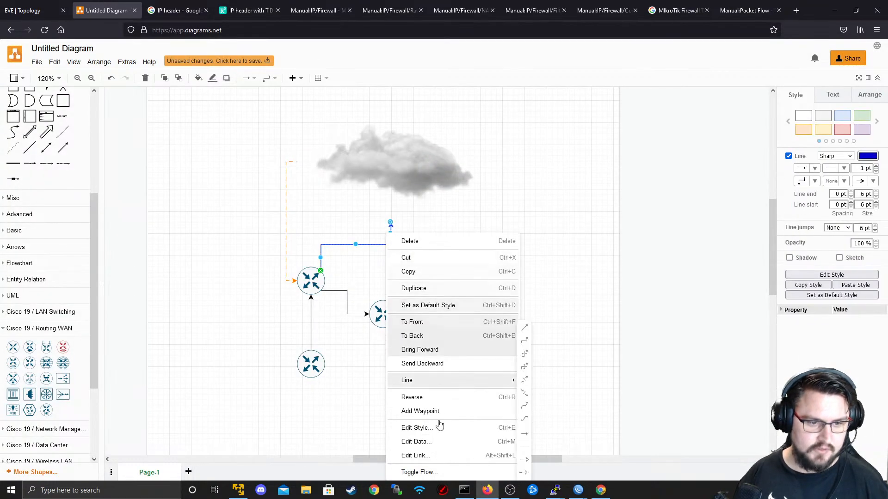
{"action": "left_click", "coordinate": [426, 472]}
{"action": "left_click", "coordinate": [526, 355]}
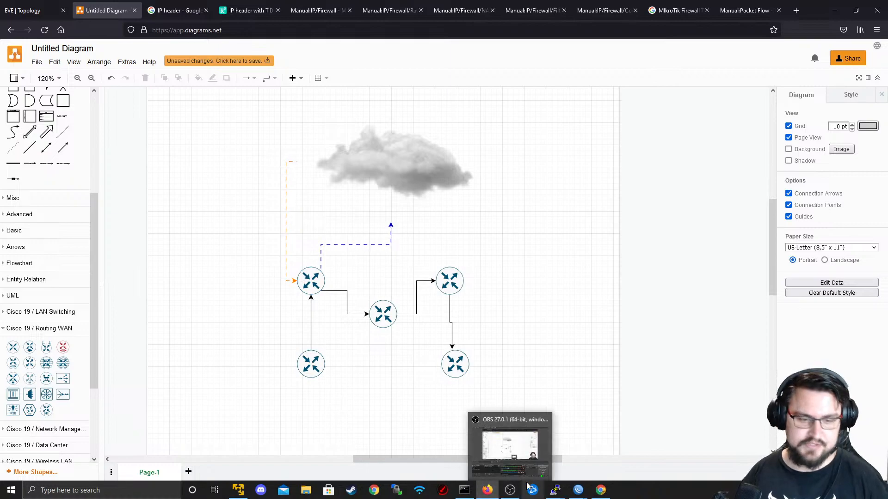
- Set R1's DNS server to 8.8.8.8, then reopen IP > Firewall
{"action": "mouse_move", "coordinate": [578, 489]}
{"action": "left_click", "coordinate": [506, 455]}
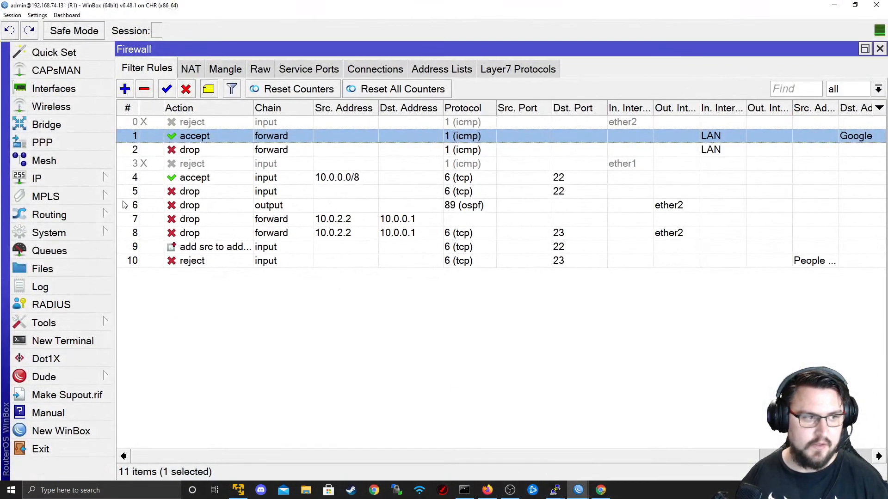
{"action": "left_click", "coordinate": [37, 178]}
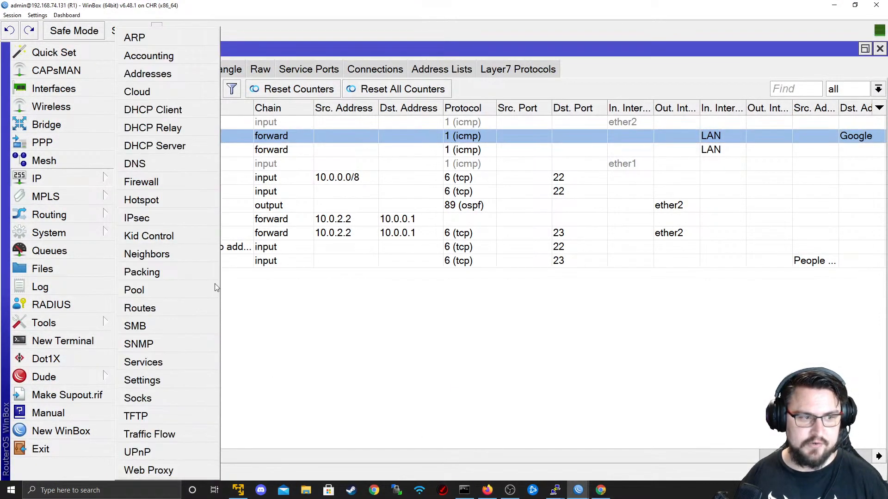
{"action": "left_click", "coordinate": [149, 157]}
{"action": "left_click", "coordinate": [490, 129]}
{"action": "type", "text": "8.8.8.8"}
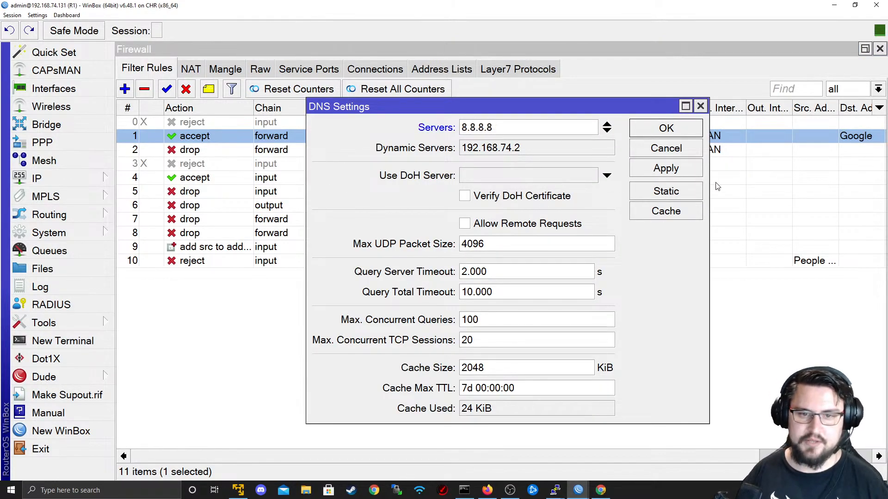
{"action": "left_click", "coordinate": [715, 183]}
{"action": "left_click", "coordinate": [879, 49]}
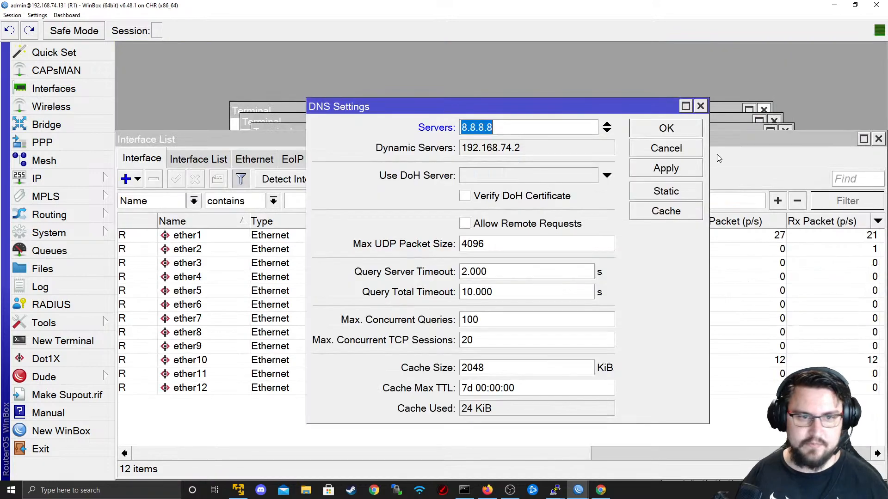
{"action": "left_click", "coordinate": [666, 169]}
{"action": "left_click", "coordinate": [664, 129]}
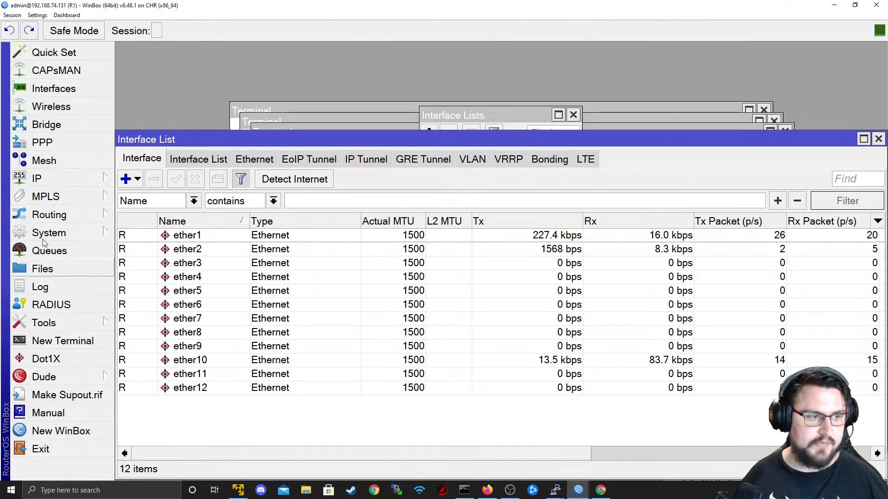
{"action": "left_click", "coordinate": [37, 178]}
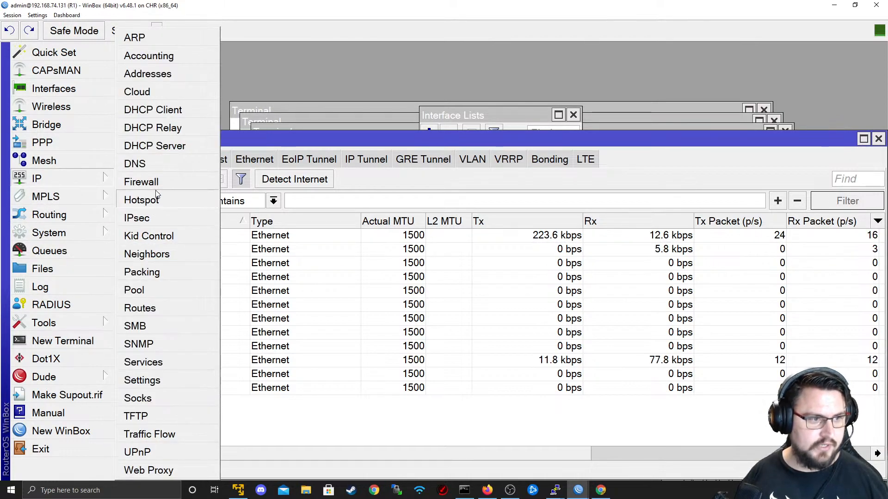
{"action": "left_click", "coordinate": [143, 182]}
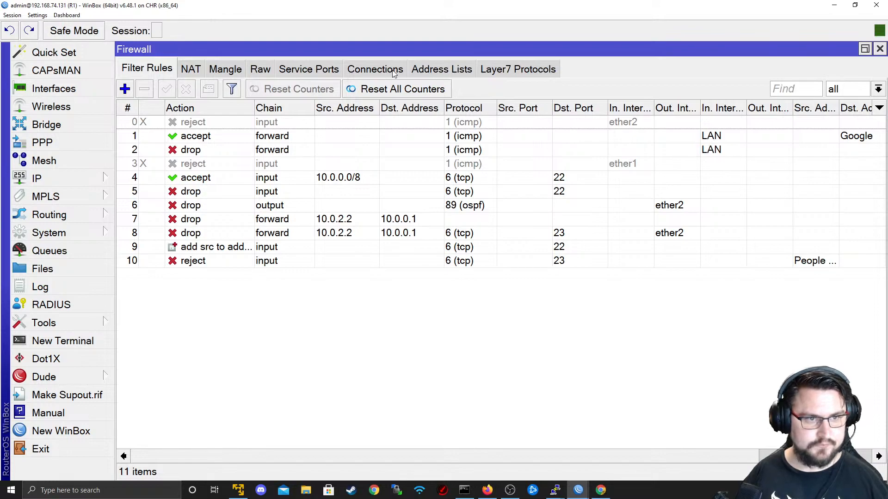
{"action": "left_click", "coordinate": [375, 69]}
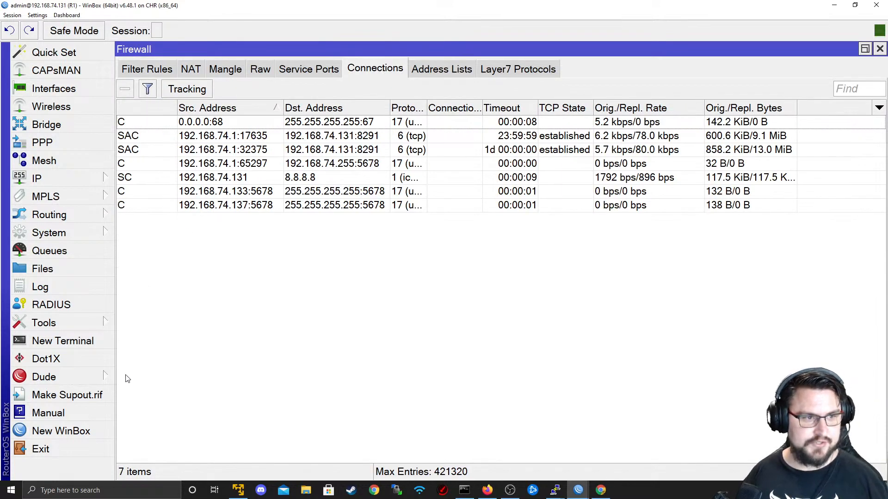
{"action": "left_click", "coordinate": [189, 179]}
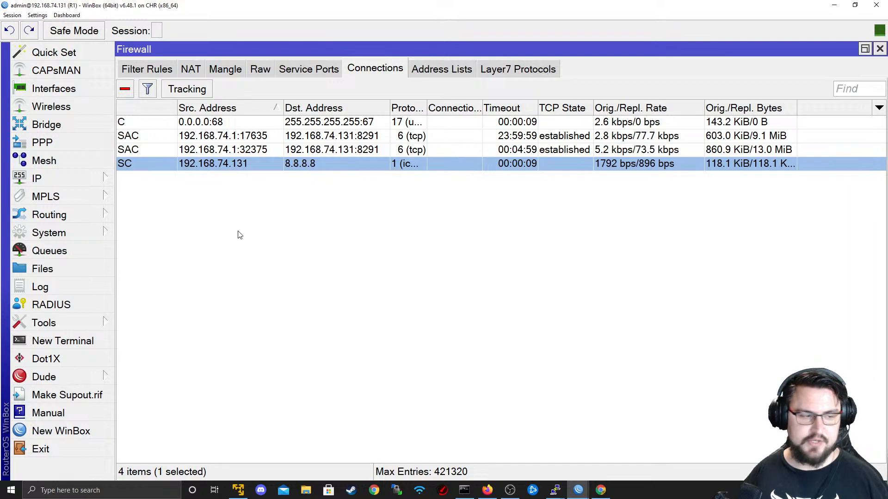
{"action": "left_click", "coordinate": [60, 341]}
{"action": "type", "text": "pin"}
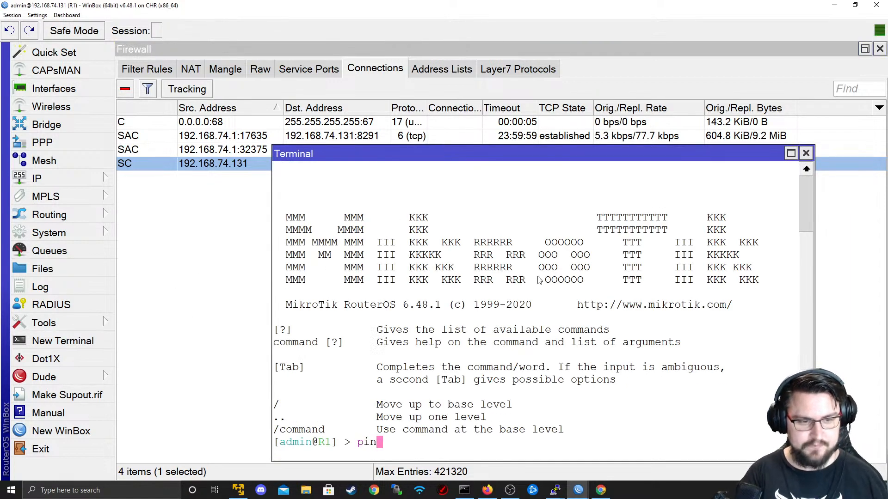
{"action": "type", "text": "g www.google.com"}
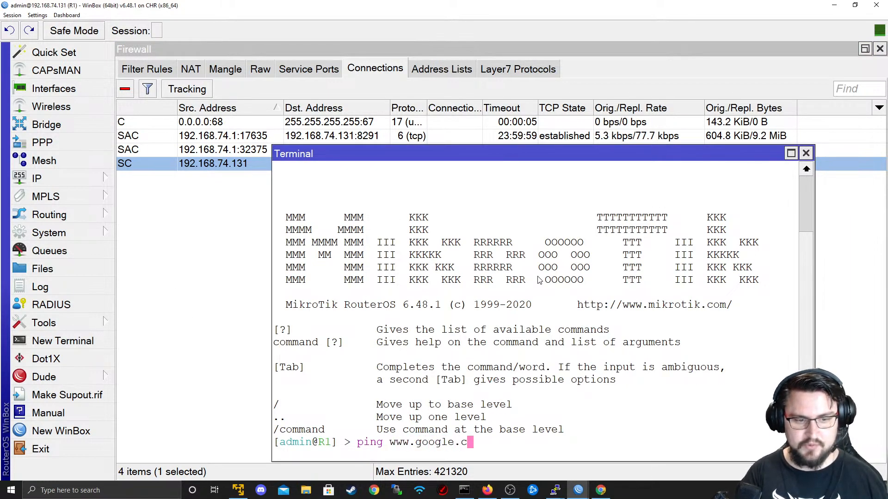
{"action": "key", "text": "Return"}
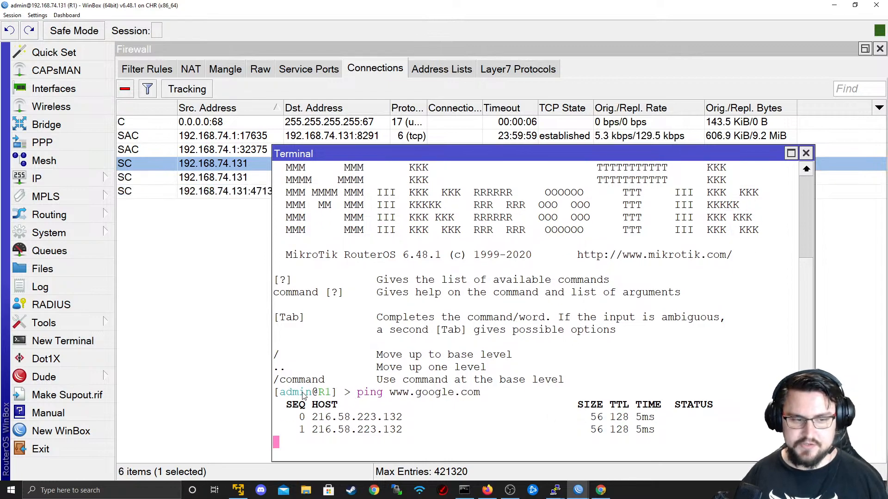
{"action": "left_click_drag", "start_coordinate": [756, 154], "coordinate": [764, 256]}
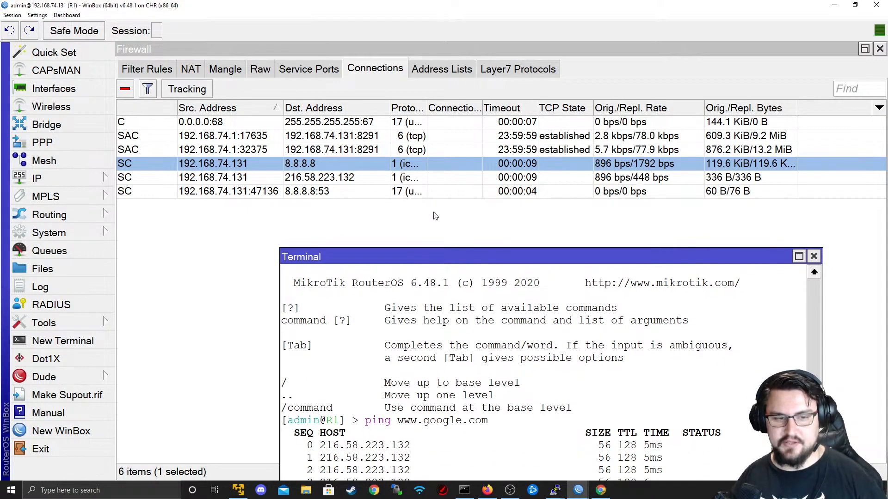
{"action": "left_click_drag", "start_coordinate": [434, 257], "coordinate": [410, 138]}
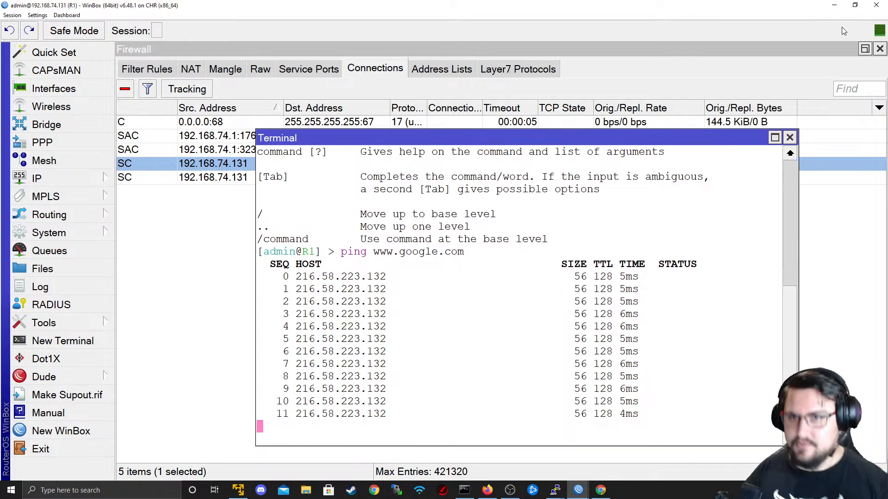
{"action": "left_click", "coordinate": [834, 5]}
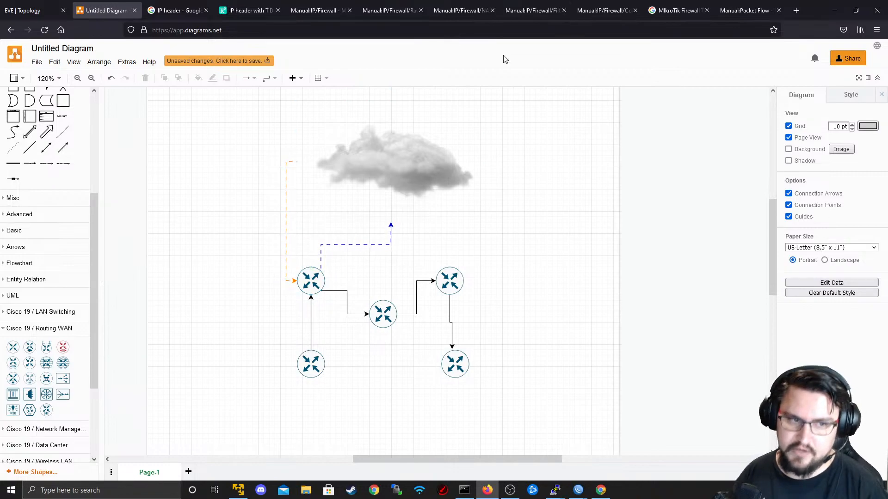
- Turn the left vertical router connector into a dashed flow line
{"action": "right_click", "coordinate": [311, 331]}
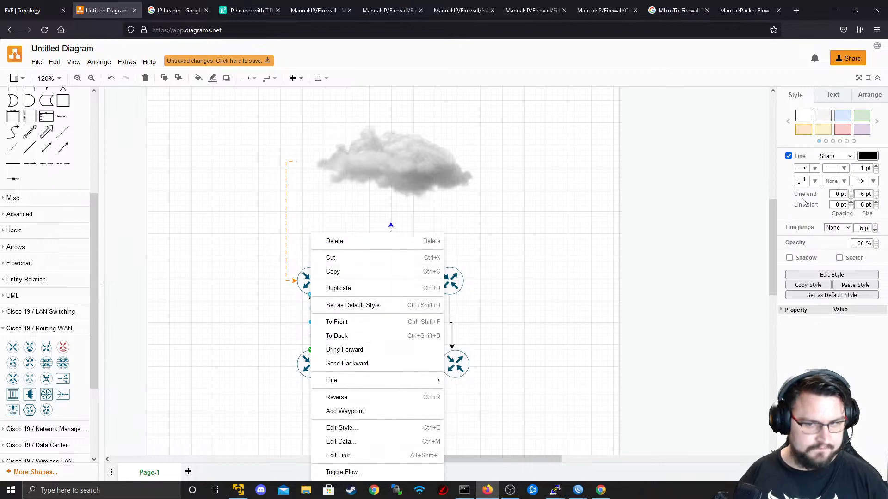
{"action": "left_click", "coordinate": [868, 155]}
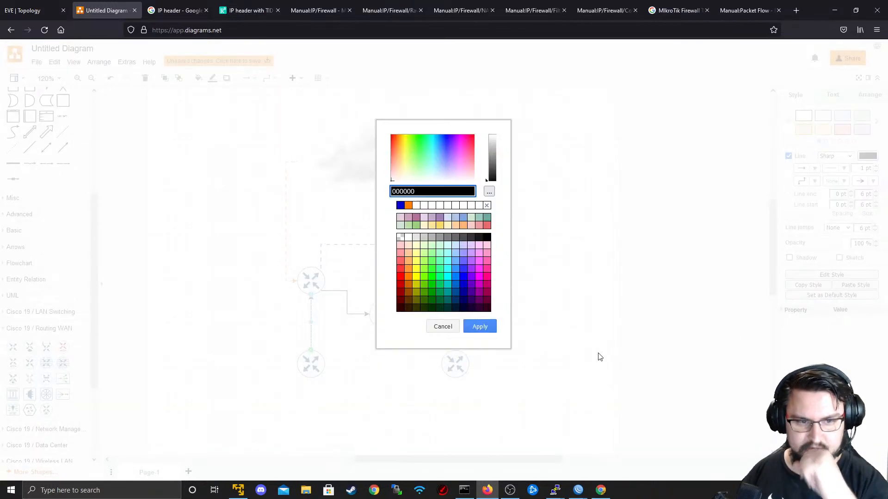
{"action": "left_click", "coordinate": [442, 325]}
{"action": "right_click", "coordinate": [310, 331]}
{"action": "left_click", "coordinate": [319, 324]}
{"action": "right_click", "coordinate": [310, 324]}
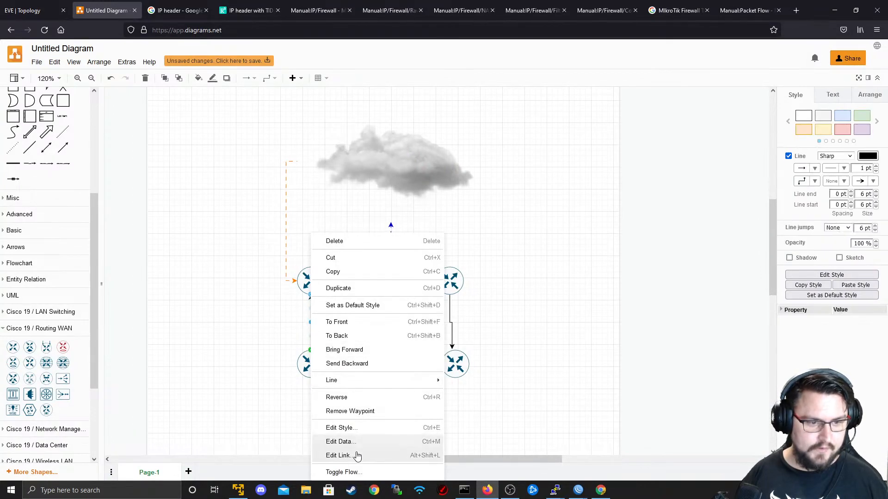
{"action": "left_click", "coordinate": [354, 470]}
- Toggle flow on the remaining four router connectors so they become dashed
{"action": "right_click", "coordinate": [309, 340]}
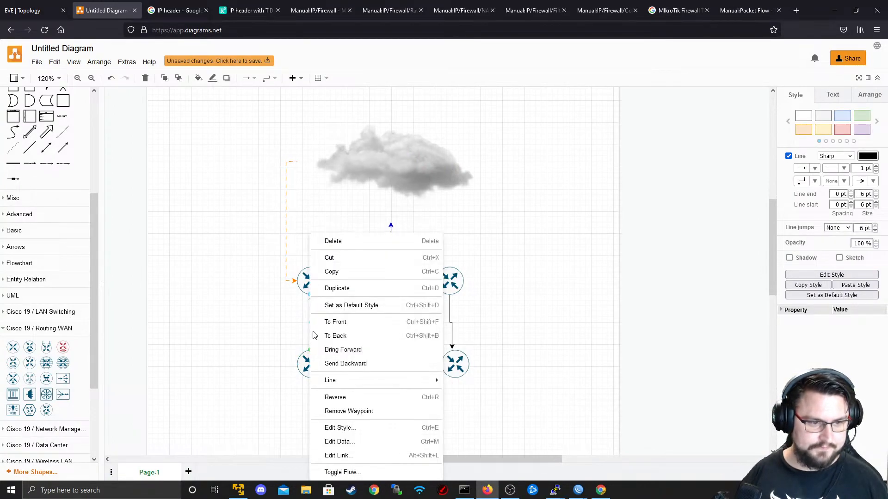
{"action": "left_click", "coordinate": [369, 476]}
{"action": "right_click", "coordinate": [349, 303]}
{"action": "right_click", "coordinate": [348, 304]}
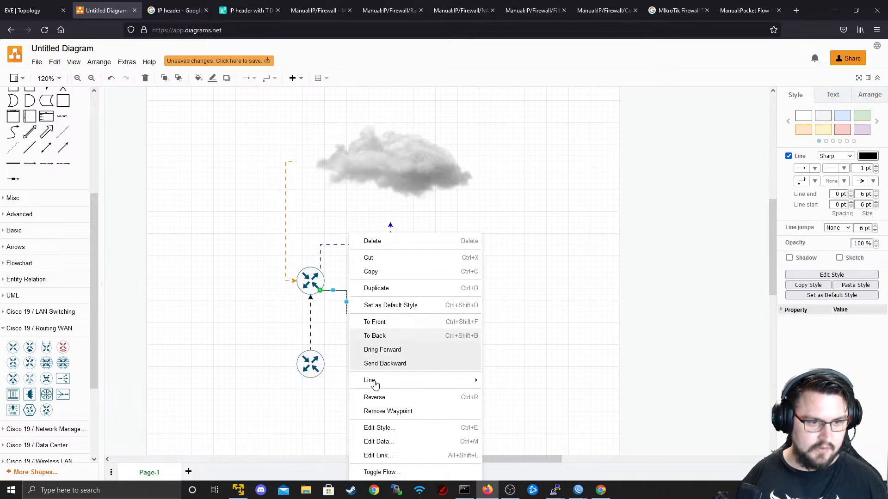
{"action": "left_click", "coordinate": [368, 472]}
{"action": "right_click", "coordinate": [407, 316]}
{"action": "left_click", "coordinate": [447, 458]}
{"action": "right_click", "coordinate": [450, 323]}
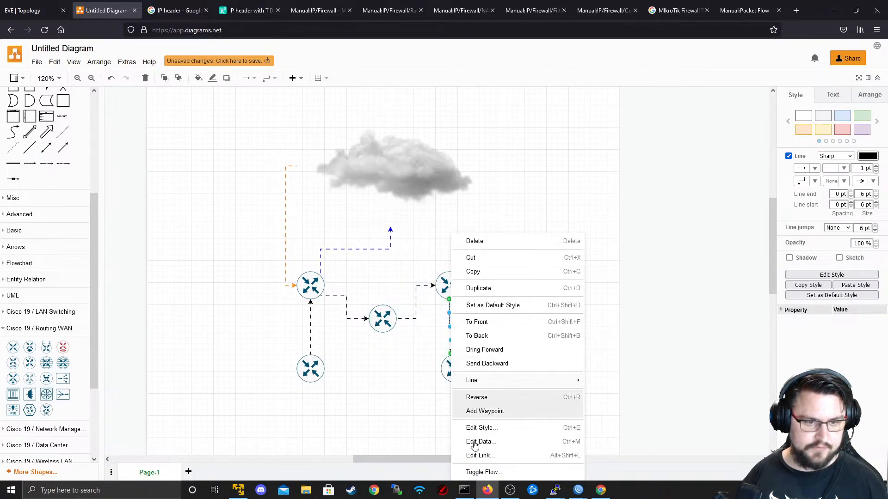
{"action": "left_click", "coordinate": [478, 473]}
{"action": "left_click", "coordinate": [353, 361]}
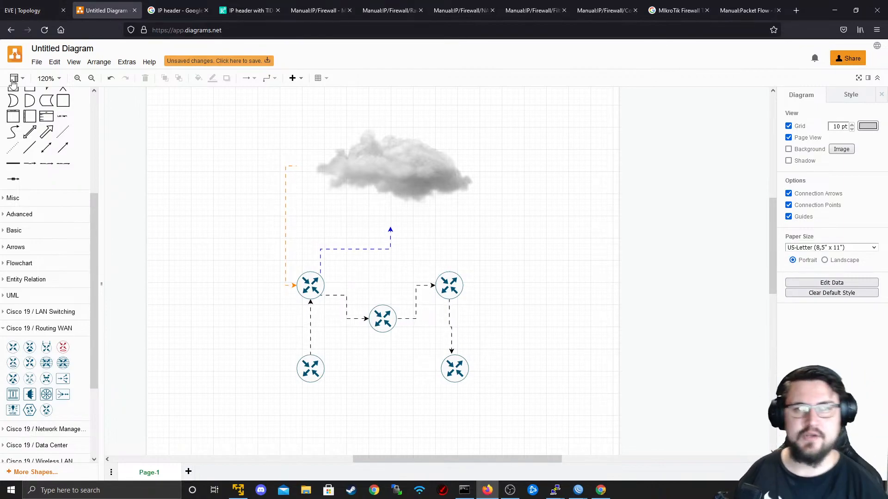
- Look over the EVE-NG topology, then return to R1's WinBox showing 80/80 Google ping replies
{"action": "left_click", "coordinate": [32, 16]}
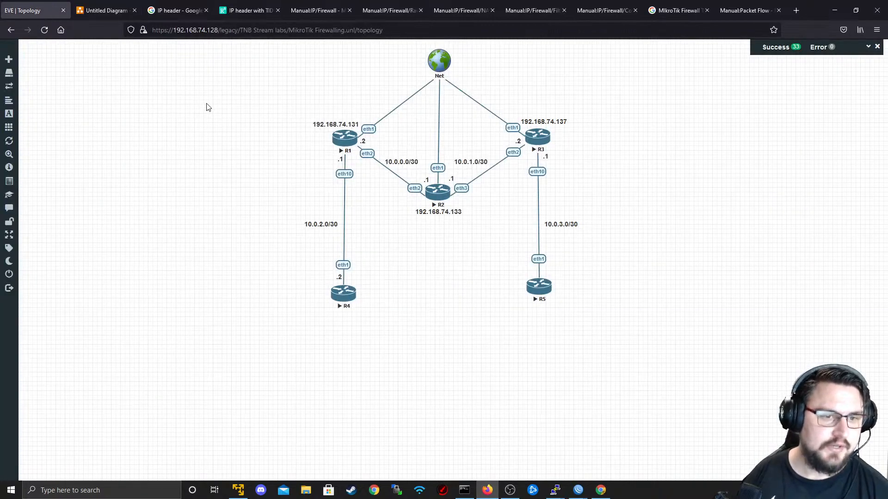
{"action": "key", "text": "alt+Tab"}
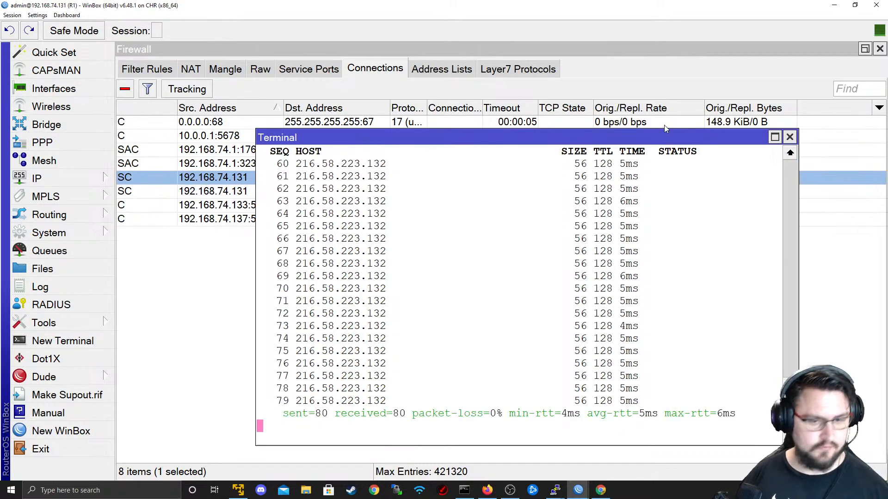
- Close R1's Terminal, minimize R1's WinBox window and switch to another open window
{"action": "left_click", "coordinate": [790, 136]}
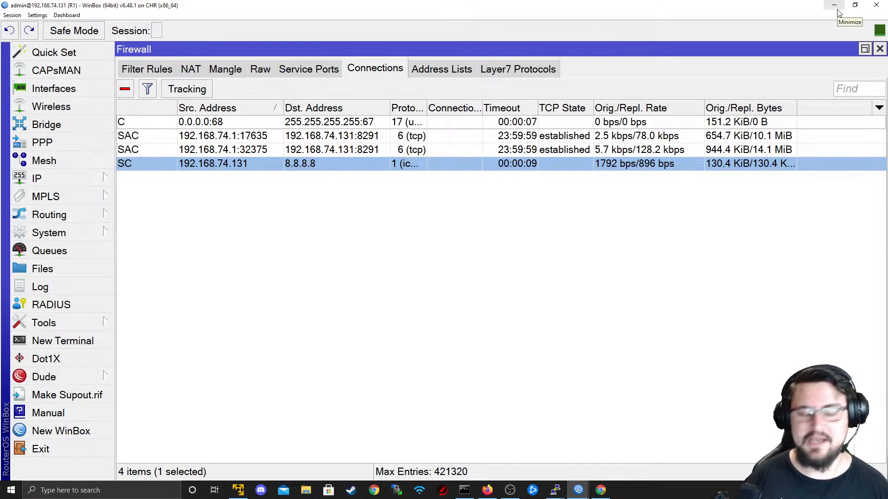
{"action": "left_click", "coordinate": [835, 6]}
{"action": "key", "text": "alt+Tab"}
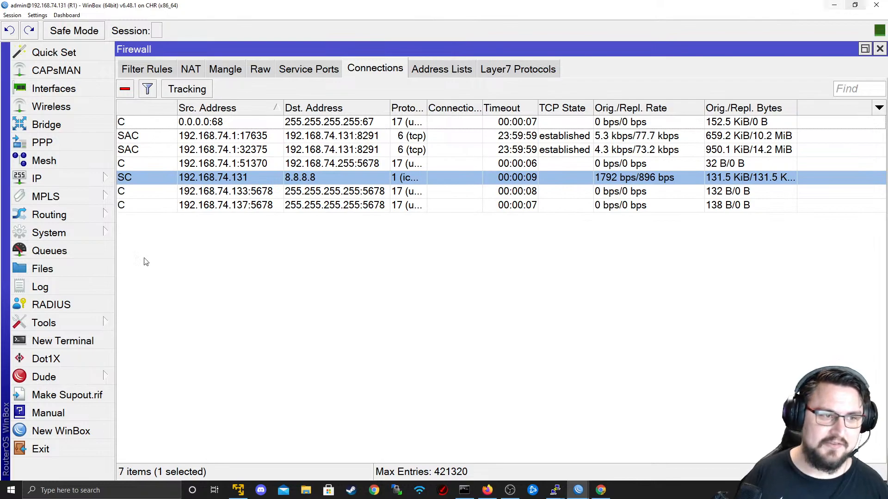
{"action": "left_click", "coordinate": [838, 4]}
{"action": "key", "text": "alt+Tab"}
{"action": "key", "text": "alt+Tab"}
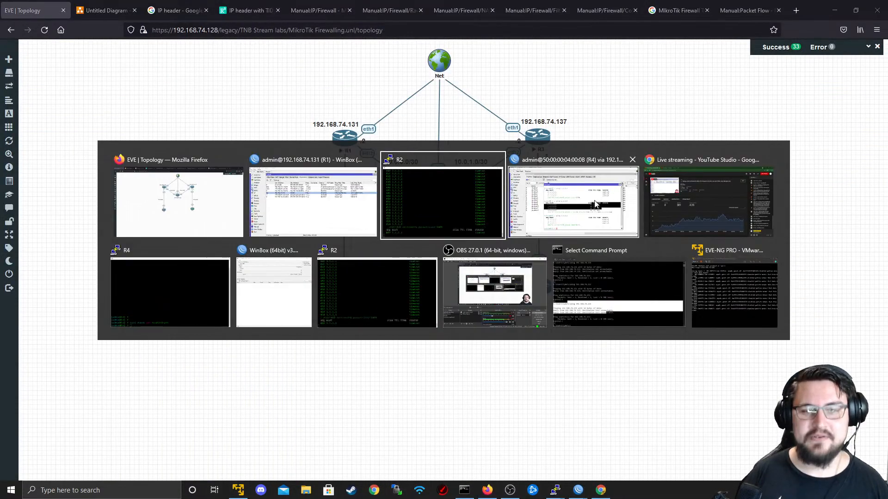
- Close R4's ping terminal and minimize R4's WinBox window
{"action": "left_click", "coordinate": [596, 204]}
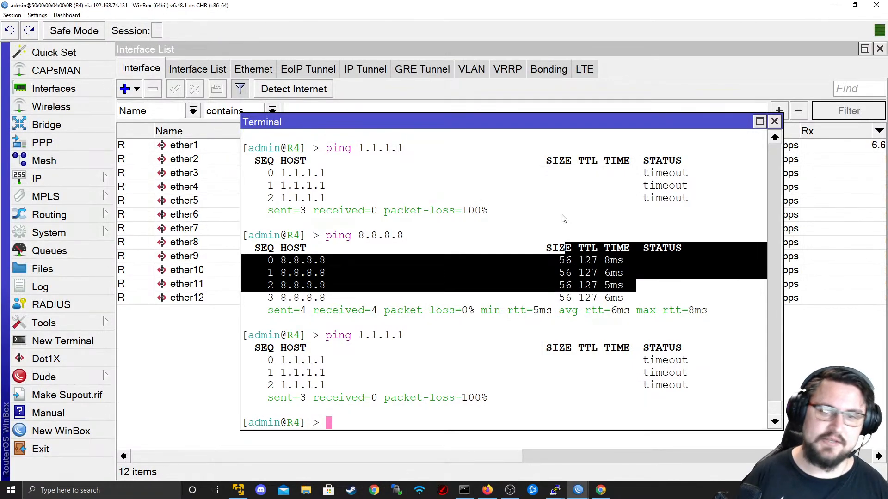
{"action": "left_click", "coordinate": [774, 122]}
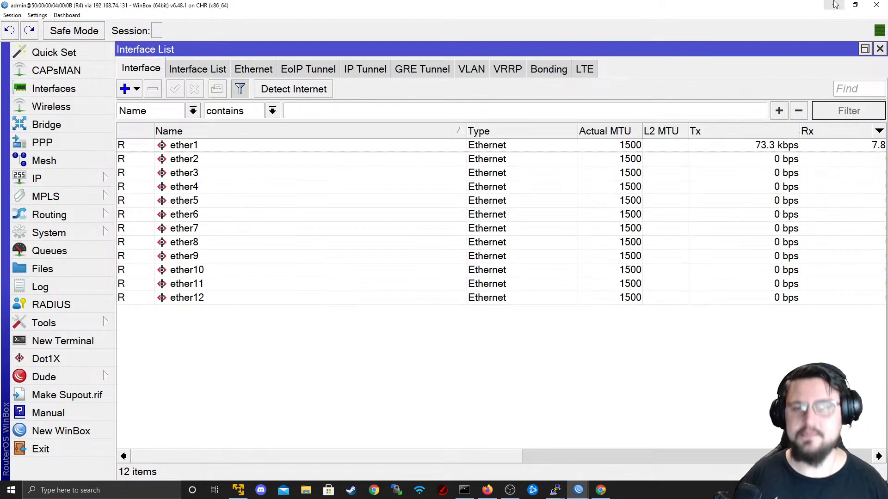
{"action": "left_click", "coordinate": [834, 5]}
- In R1's Firewall NAT list, open the srcnat rule and remove it
{"action": "key", "text": "alt+Tab"}
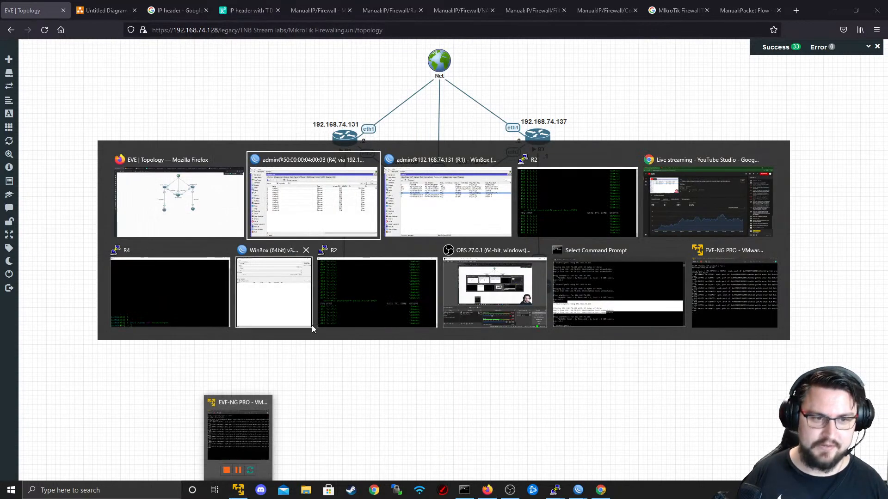
{"action": "key", "text": "alt+Tab"}
{"action": "key", "text": "alt+Tab"}
{"action": "key", "text": "alt+Tab"}
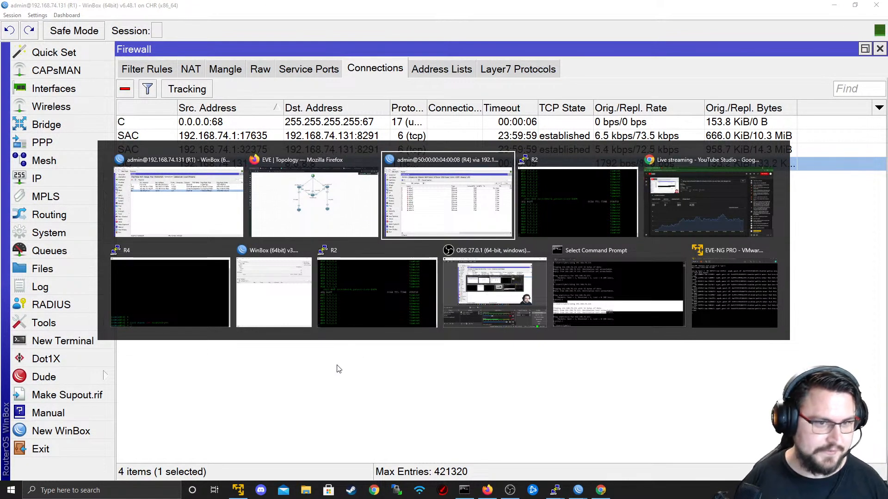
{"action": "left_click", "coordinate": [215, 219], "text": "alt"}
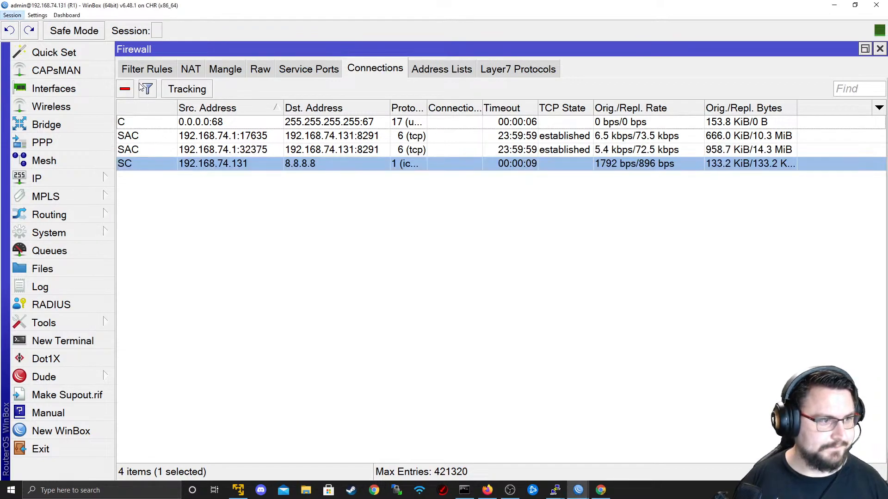
{"action": "left_click", "coordinate": [192, 72]}
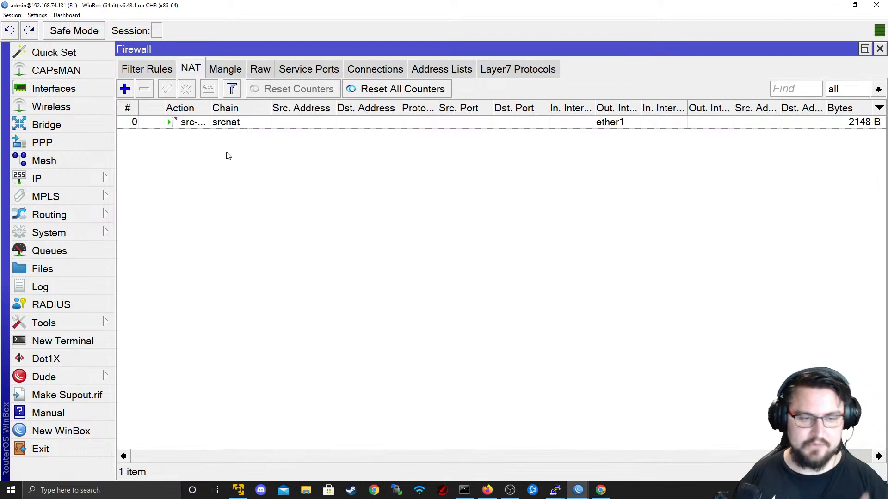
{"action": "left_click", "coordinate": [231, 124]}
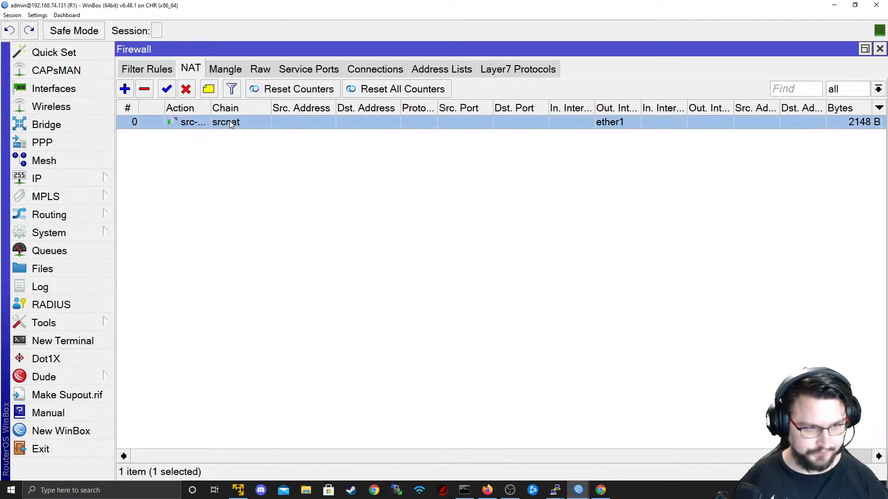
{"action": "double_click", "coordinate": [312, 122]}
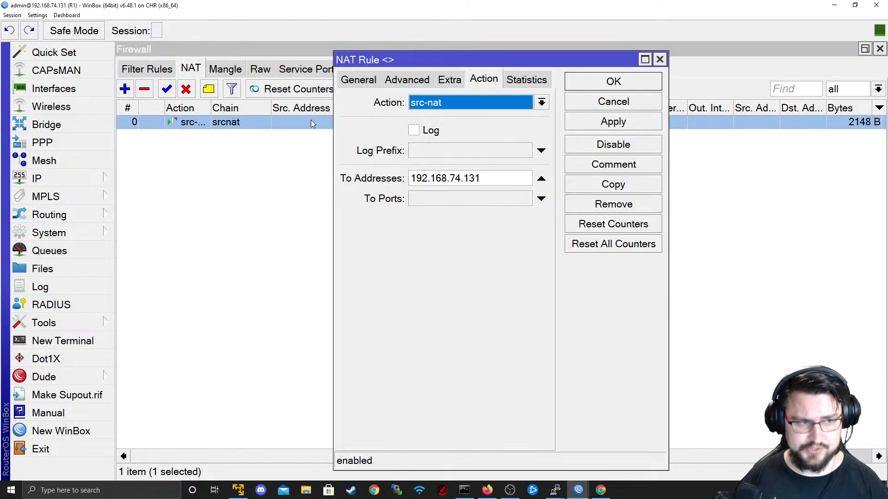
{"action": "left_click", "coordinate": [586, 105]}
{"action": "left_click", "coordinate": [144, 90]}
- Stop R2's ping to 1.1.1.1 and close R2's terminal session, confirming with OK
{"action": "key", "text": "alt+Tab"}
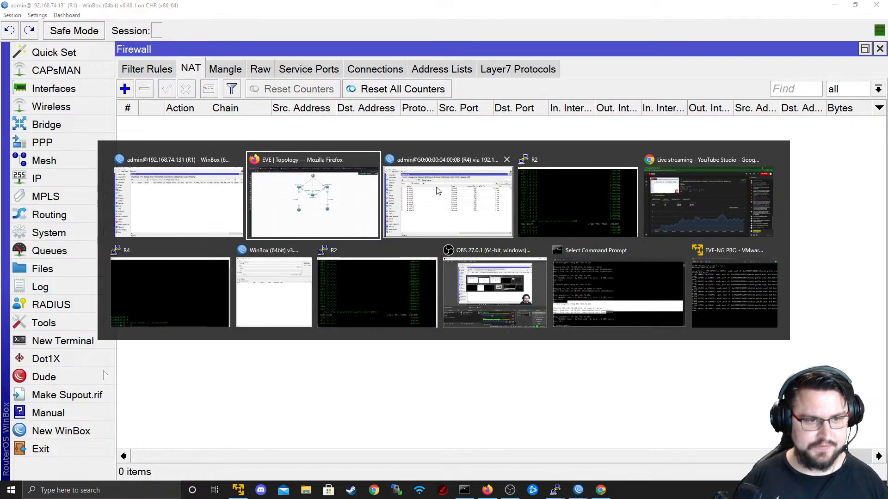
{"action": "left_click", "coordinate": [390, 280]}
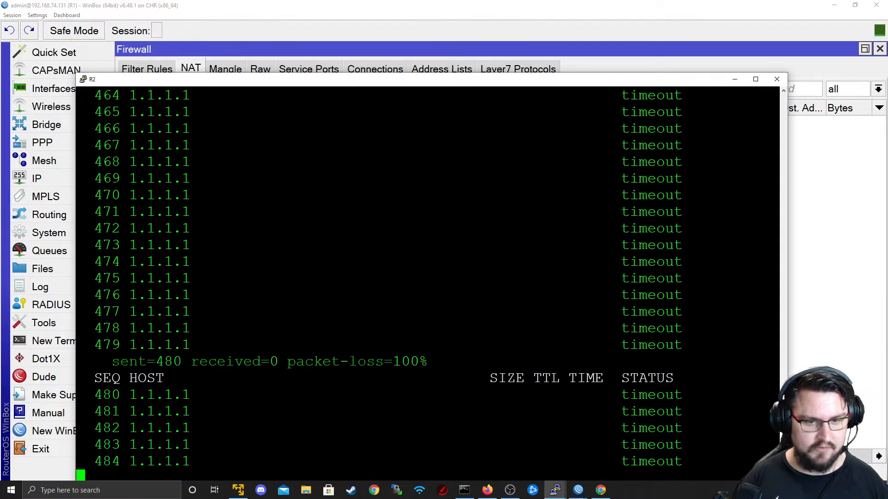
{"action": "key", "text": "ctrl+c"}
{"action": "key", "text": "Return"}
{"action": "type", "text": "p"}
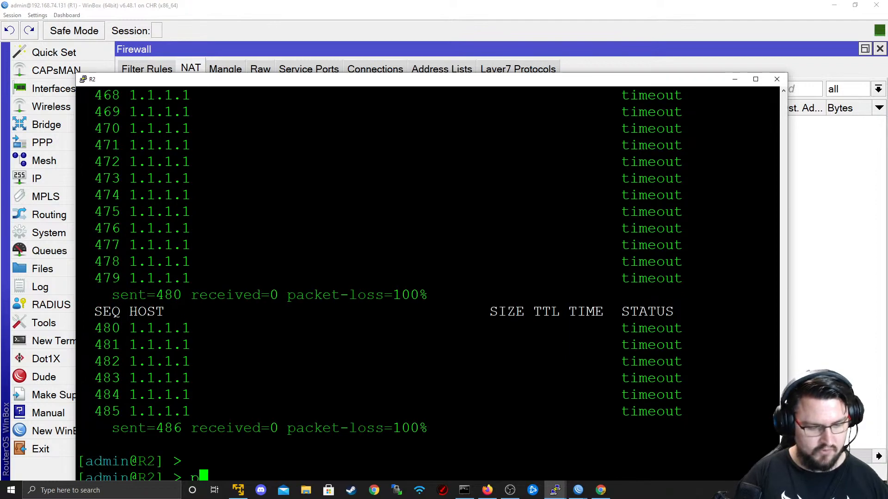
{"action": "left_click", "coordinate": [777, 79]}
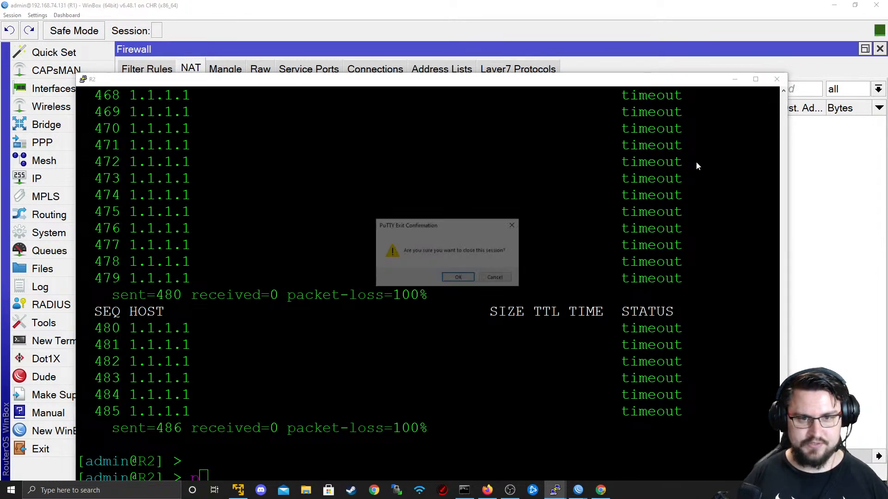
{"action": "left_click", "coordinate": [467, 279]}
{"action": "key", "text": "alt+Tab"}
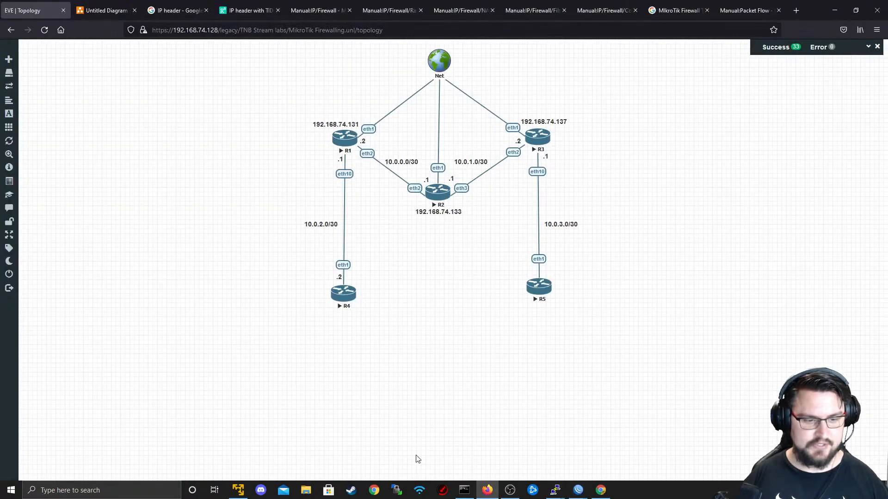
- Run ping 8.8.8.8 in a new R4 terminal, let it time out, stop it and minimize WinBox
{"action": "mouse_move", "coordinate": [576, 489]}
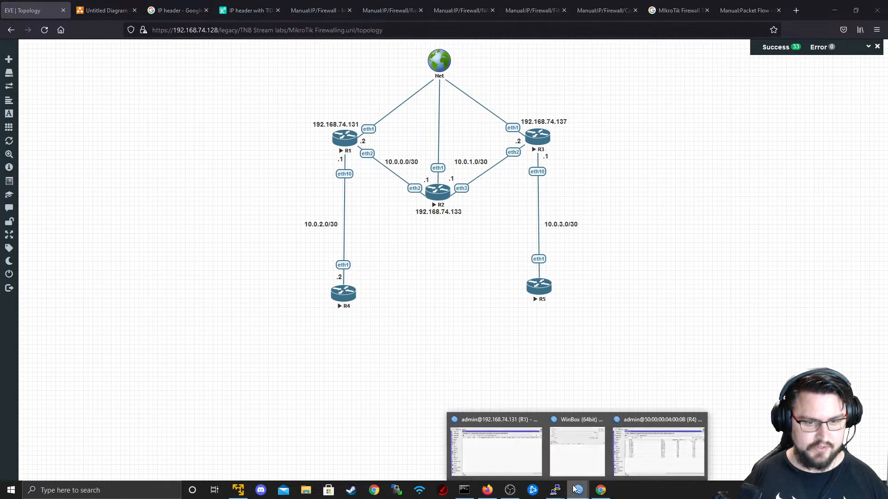
{"action": "left_click", "coordinate": [653, 456]}
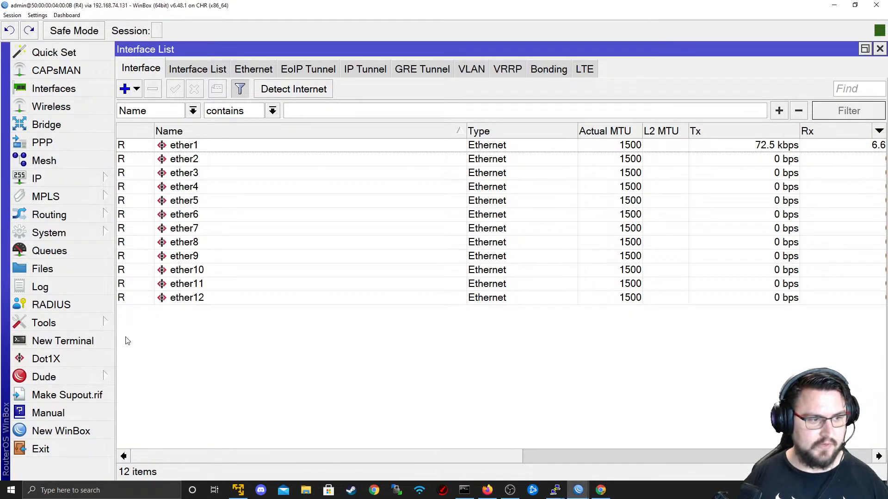
{"action": "left_click", "coordinate": [70, 341]}
{"action": "key", "text": "Return"}
{"action": "key", "text": "Return"}
{"action": "type", "text": "ping 1.1.1.1"}
{"action": "key", "text": "BackSpace"}
{"action": "key", "text": "BackSpace"}
{"action": "key", "text": "BackSpace"}
{"action": "key", "text": "BackSpace"}
{"action": "key", "text": "BackSpace"}
{"action": "key", "text": "BackSpace"}
{"action": "key", "text": "BackSpace"}
{"action": "type", "text": "8.8.8.8"}
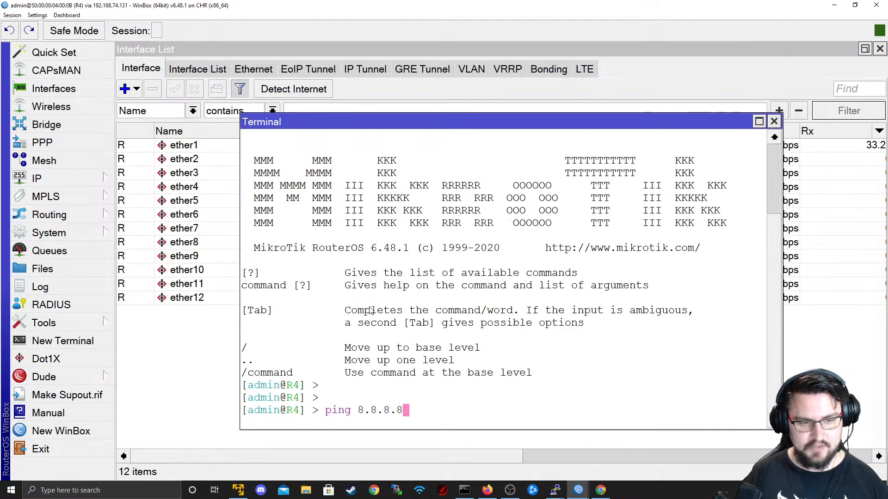
{"action": "key", "text": "Return"}
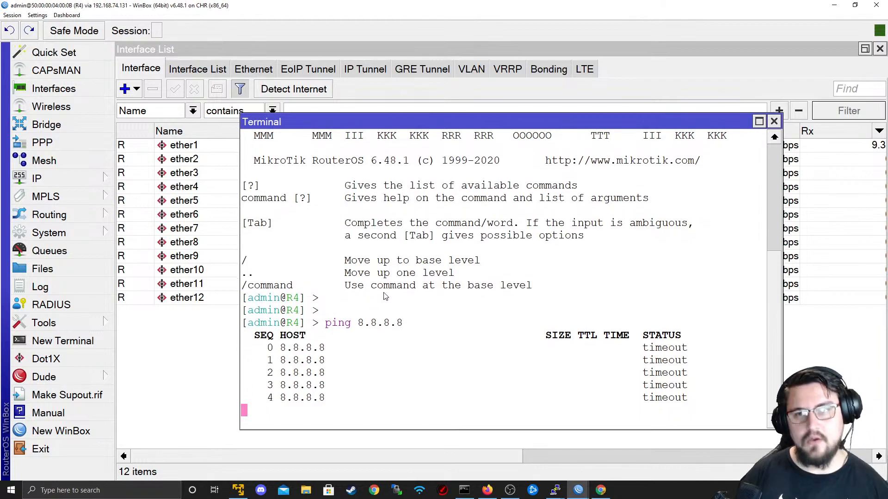
{"action": "key", "text": "ctrl+c"}
{"action": "left_click", "coordinate": [832, 6]}
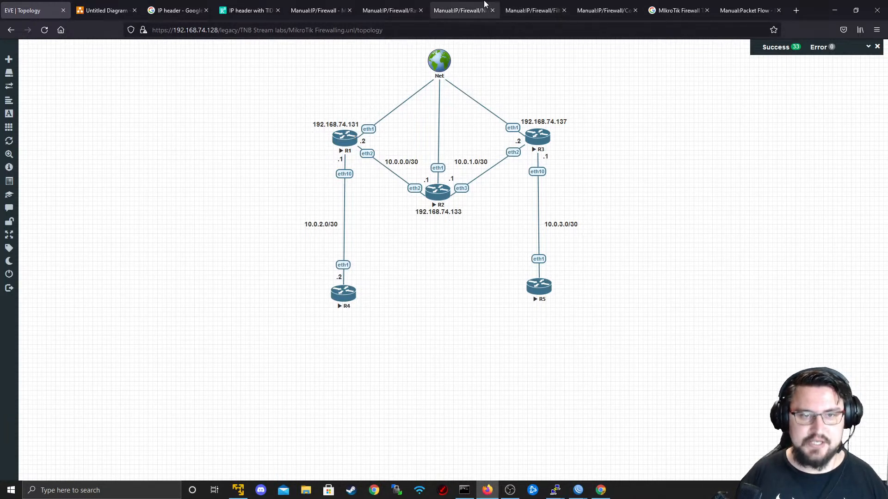
{"action": "key", "text": "alt+Tab"}
{"action": "key", "text": "alt+Tab"}
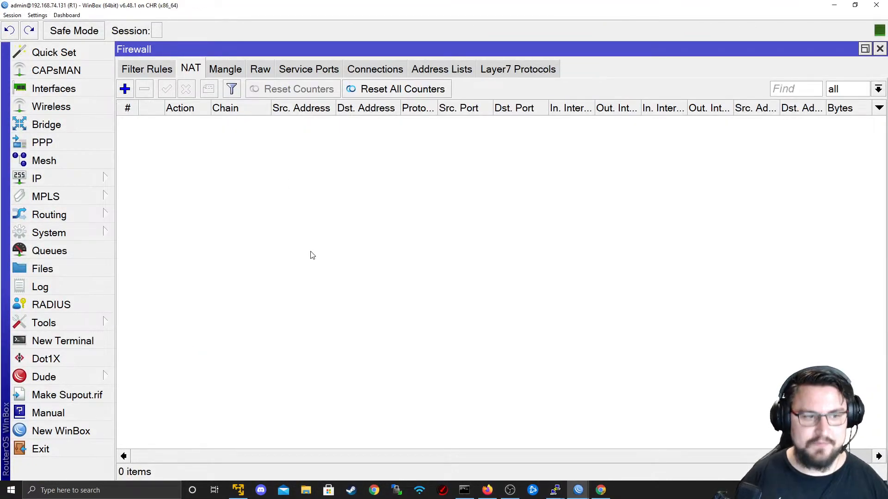
- Switch from R1's empty NAT list to the EVE-NG topology in the browser
{"action": "key", "text": "alt+Tab"}
{"action": "key", "text": "alt+Tab"}
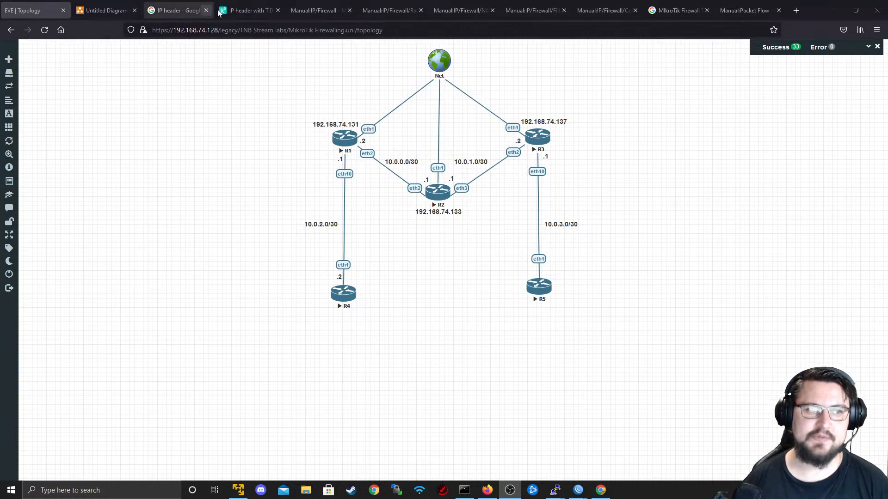
- View the 'IP header with TID' figure, then return to R4's terminal with the failed 8.8.8.8 ping
{"action": "left_click", "coordinate": [245, 10]}
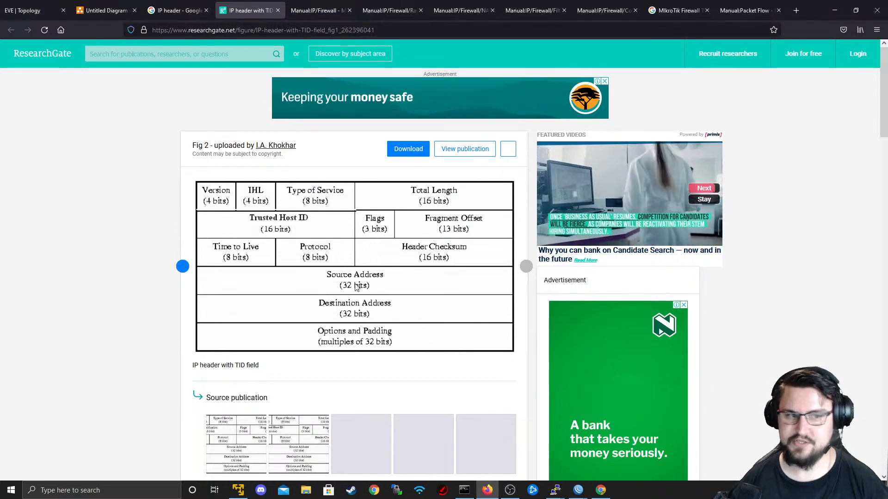
{"action": "left_click", "coordinate": [56, 5]}
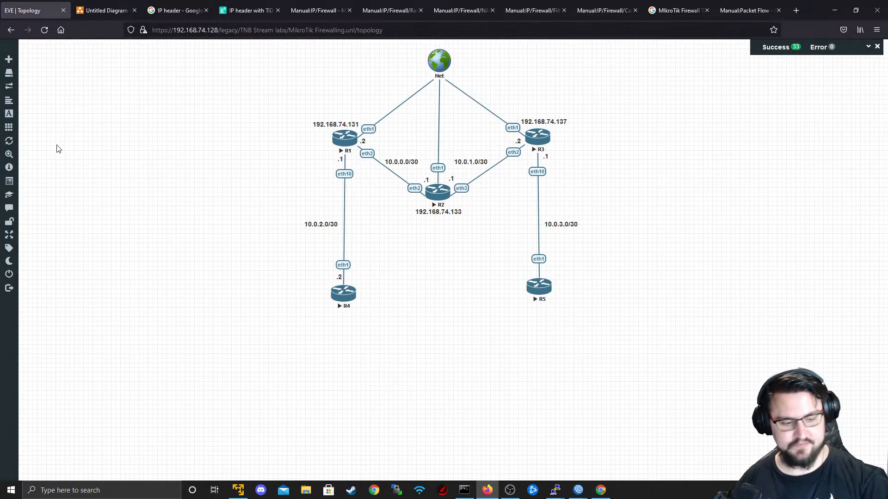
{"action": "key", "text": "alt+Tab"}
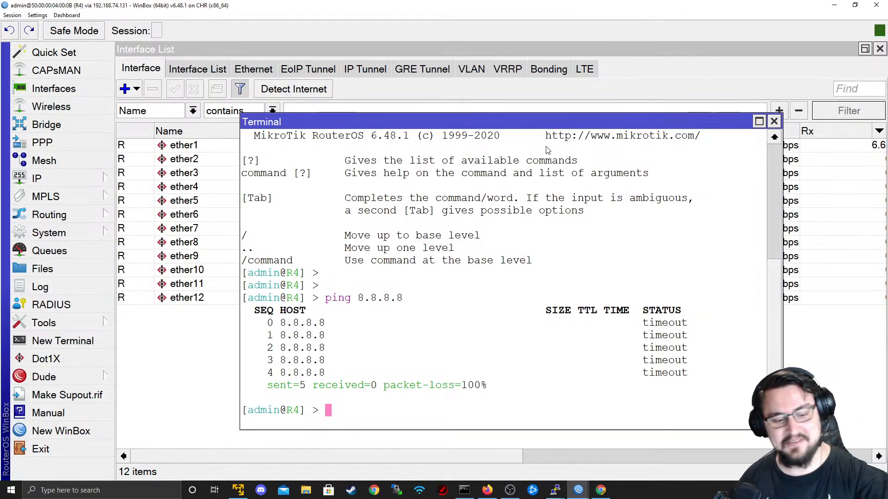
- Close R4's terminal and interface list, then bring R1's WinBox with the empty NAT list full screen
{"action": "left_click", "coordinate": [773, 121]}
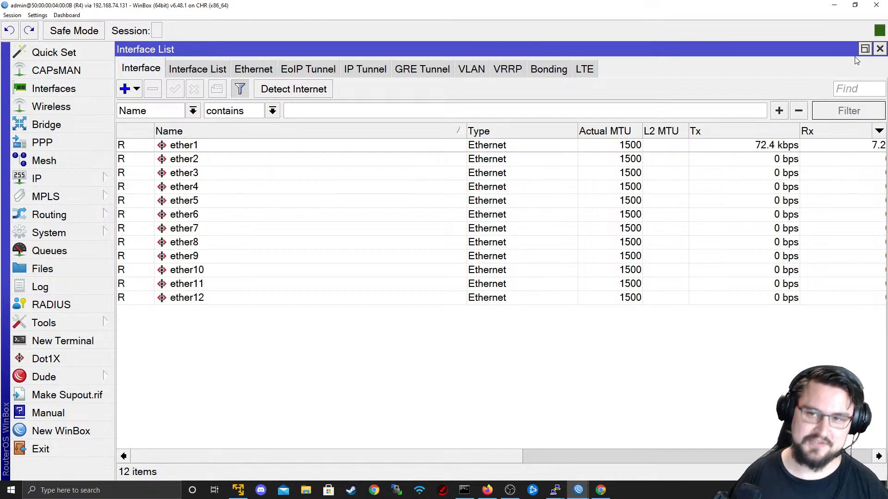
{"action": "left_click", "coordinate": [879, 49]}
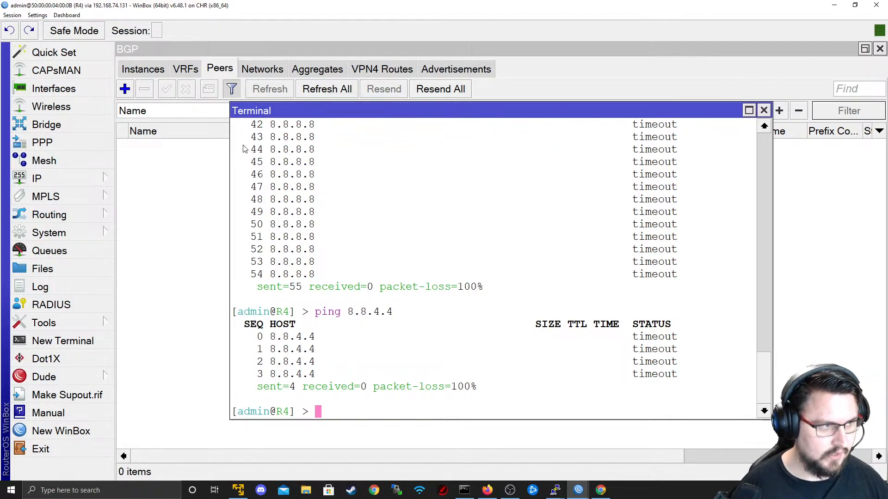
{"action": "key", "text": "alt+Tab"}
{"action": "key", "text": "Tab"}
{"action": "key", "text": "Tab"}
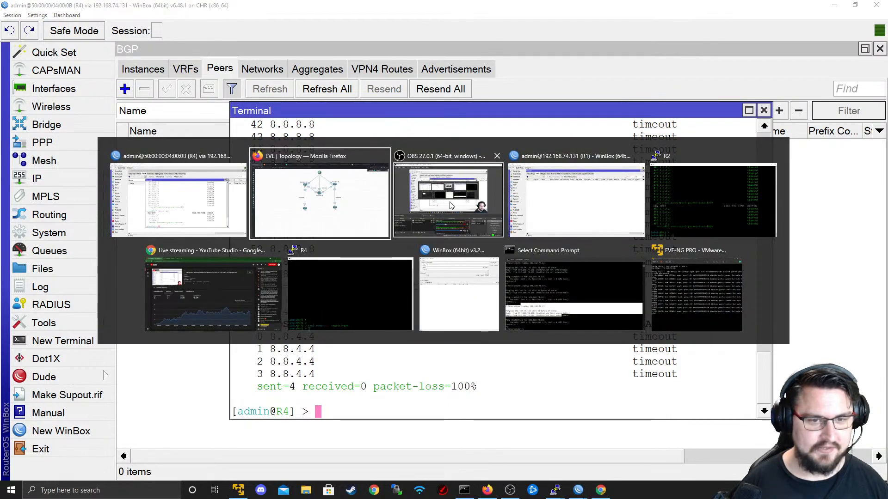
{"action": "double_click", "coordinate": [454, 4]}
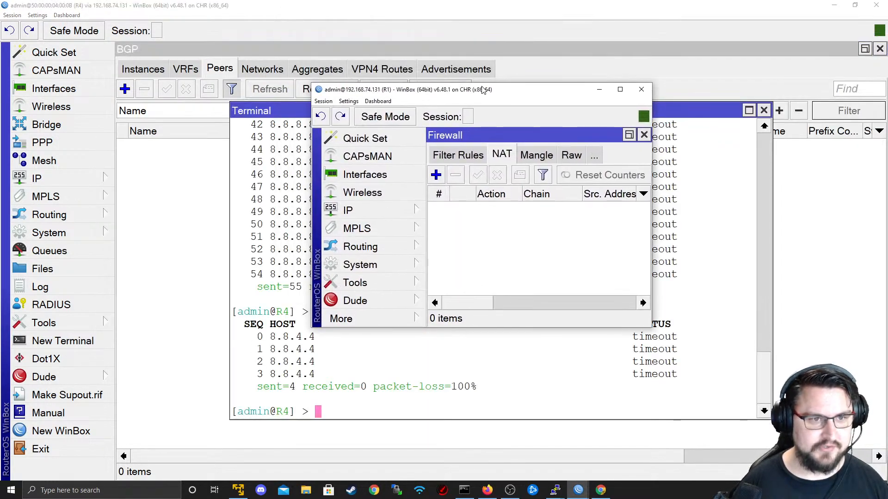
{"action": "key", "text": "alt+Tab"}
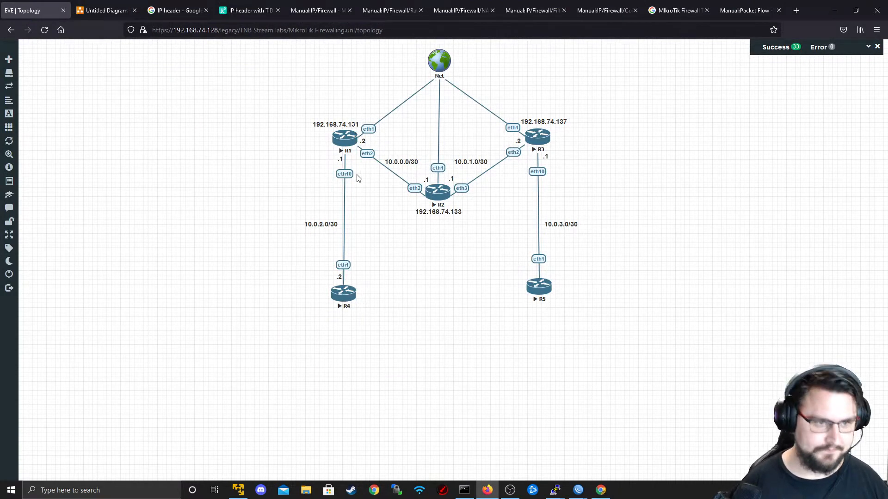
{"action": "key", "text": "alt+Tab"}
{"action": "key", "text": "alt+Tab"}
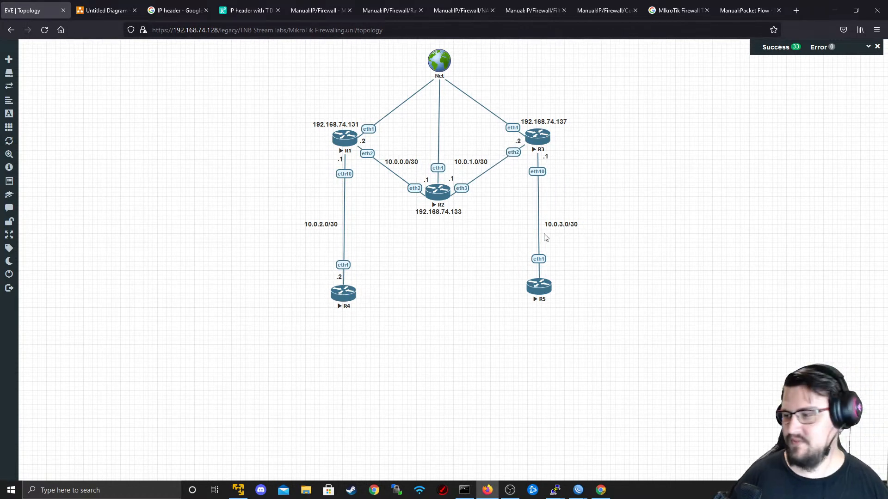
{"action": "key", "text": "alt+Tab"}
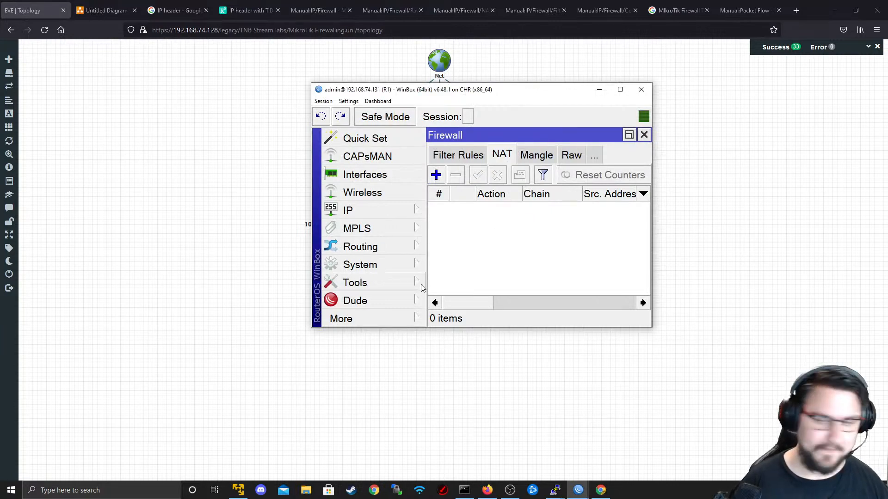
{"action": "key", "text": "alt+Tab"}
{"action": "key", "text": "alt+Tab"}
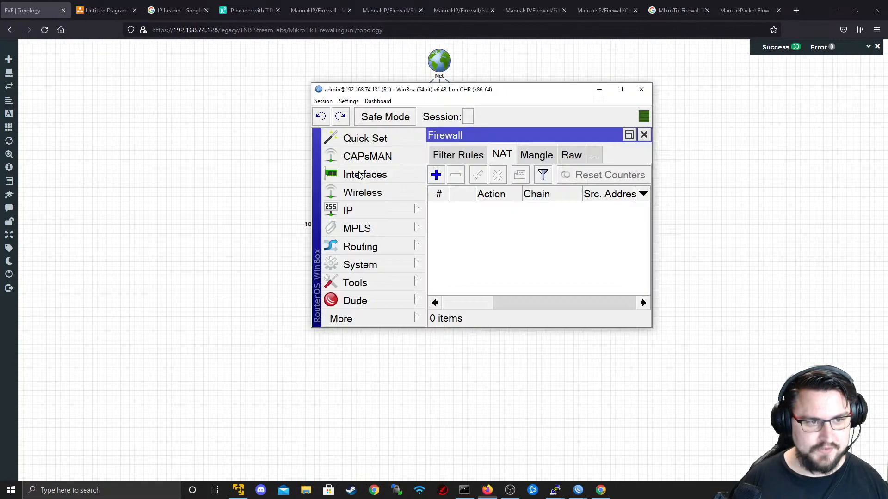
{"action": "double_click", "coordinate": [496, 96]}
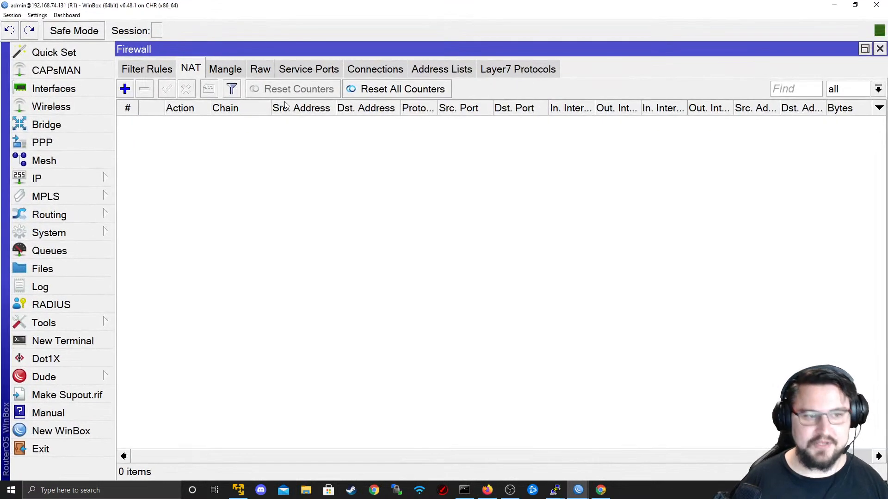
- Add an R1 NAT rule with chain srcnat, out-interface ether1 and action masquerade, and save it
{"action": "left_click", "coordinate": [126, 88]}
{"action": "left_click", "coordinate": [358, 79]}
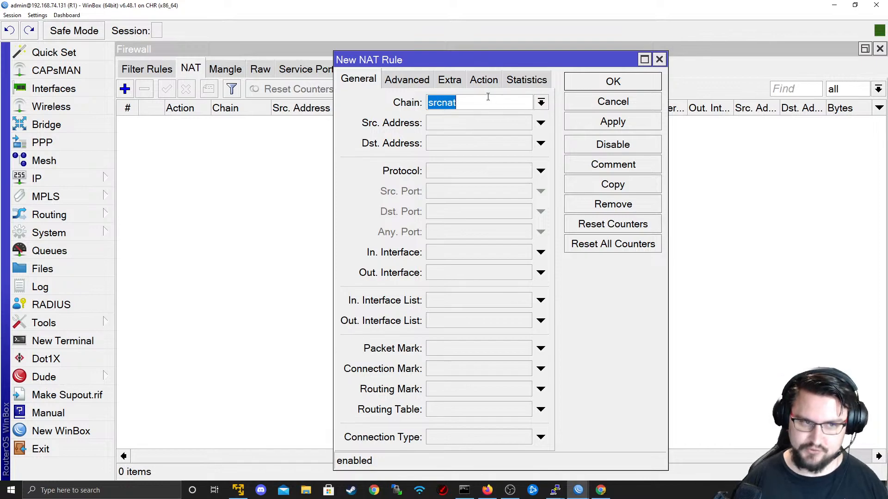
{"action": "left_click", "coordinate": [492, 253]}
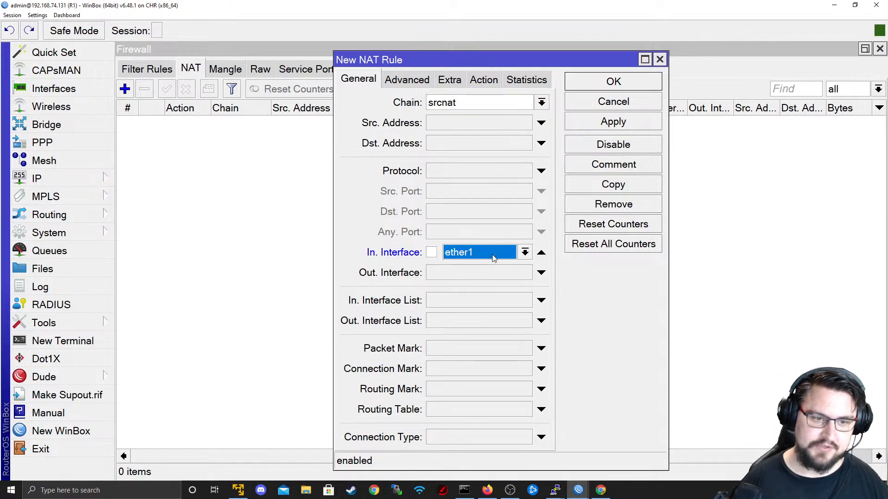
{"action": "left_click", "coordinate": [541, 252]}
{"action": "left_click", "coordinate": [511, 274]}
{"action": "left_click", "coordinate": [525, 273]}
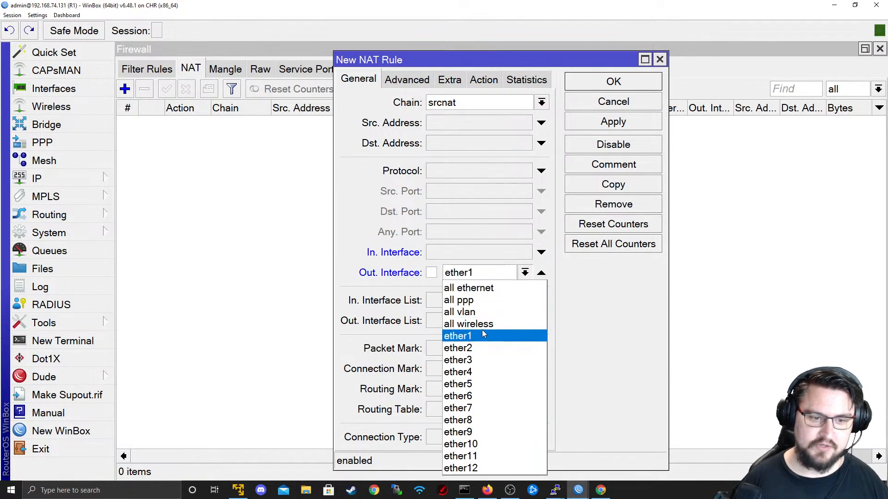
{"action": "left_click", "coordinate": [508, 336]}
{"action": "left_click", "coordinate": [484, 80]}
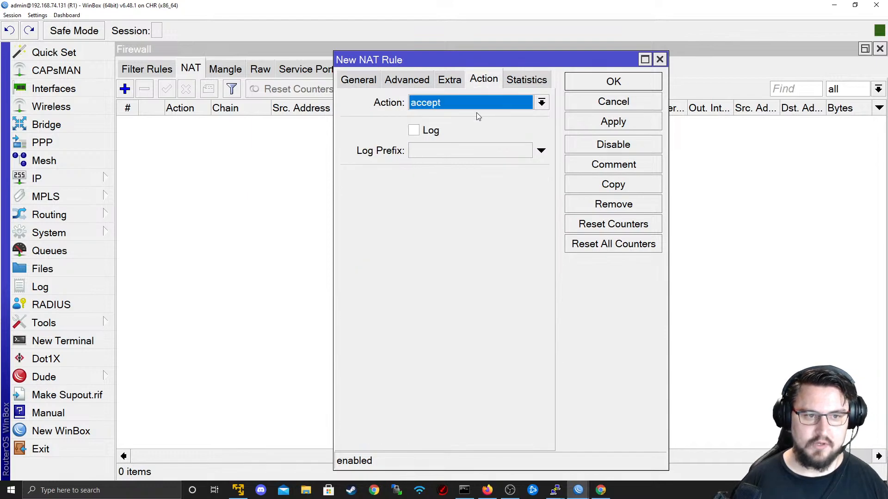
{"action": "left_click", "coordinate": [472, 102]}
{"action": "left_click", "coordinate": [471, 195]}
{"action": "left_click", "coordinate": [585, 124]}
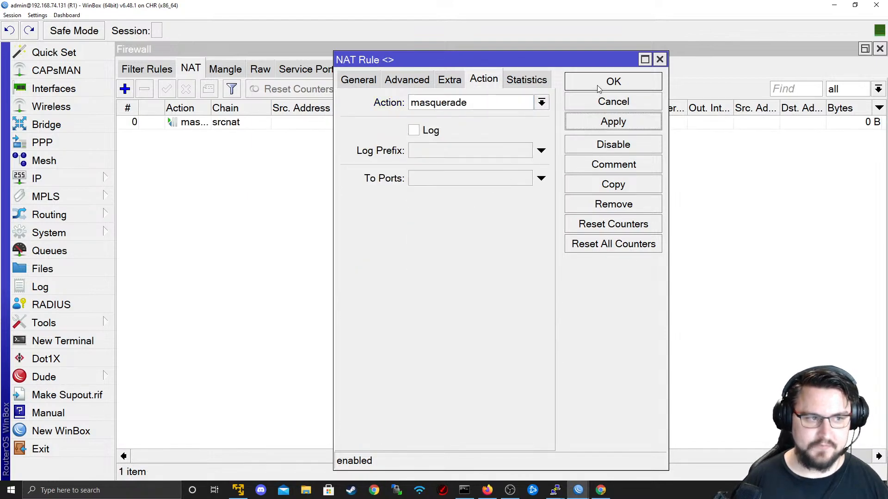
{"action": "left_click", "coordinate": [599, 90]}
{"action": "key", "text": "alt+Tab"}
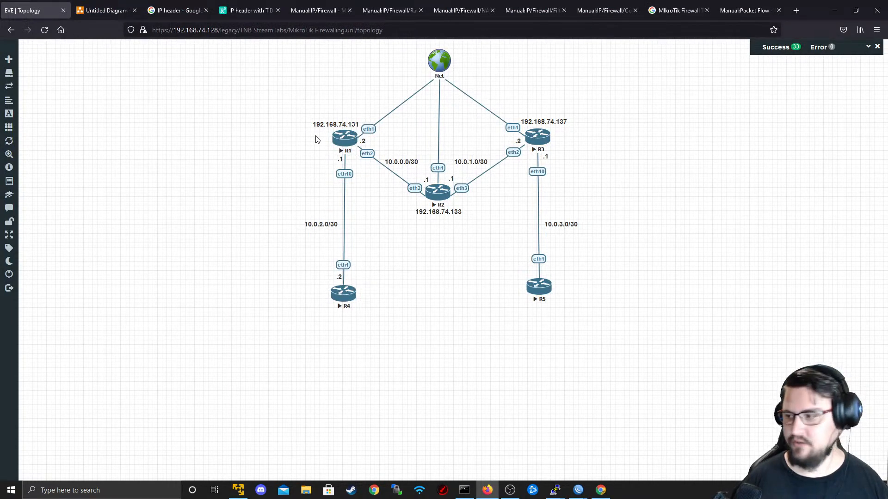
- Rerun ping 8.8.8.8 on R4 and stop it once replies arrive
{"action": "key", "text": "alt+Tab"}
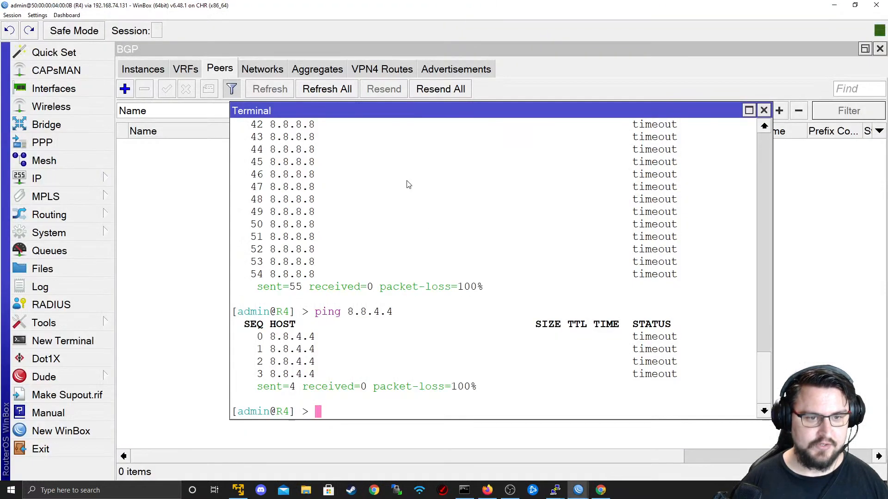
{"action": "key", "text": "Up"}
{"action": "key", "text": "Up"}
{"action": "key", "text": "Return"}
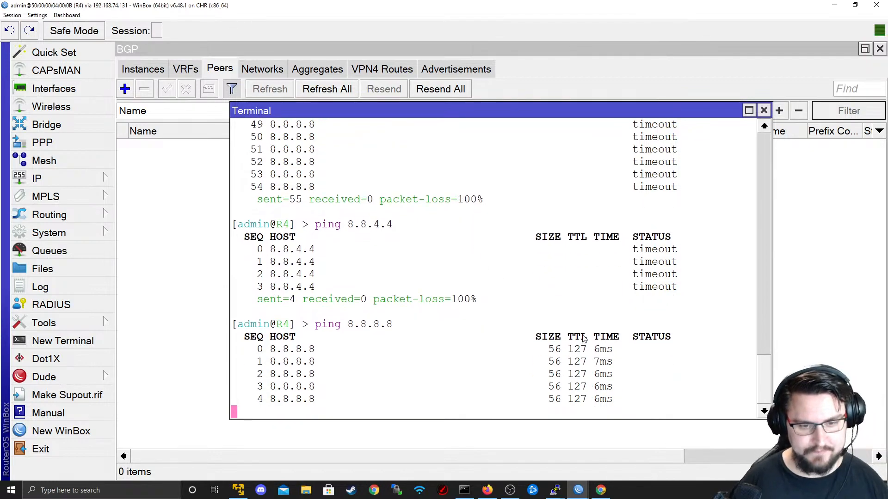
{"action": "key", "text": "ctrl+c"}
- Check the masquerade rule's traffic counter on R1 and open R1's interface list
{"action": "key", "text": "alt+Tab"}
{"action": "key", "text": "alt+Tab"}
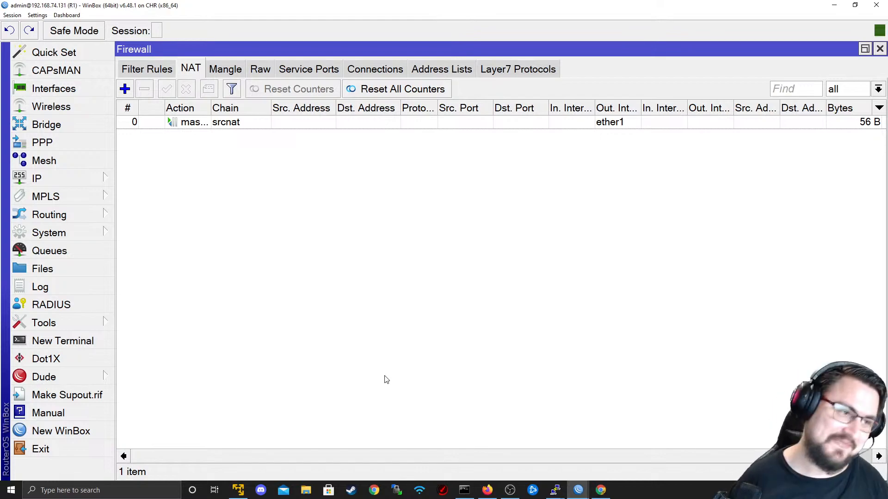
{"action": "left_click", "coordinate": [309, 125]}
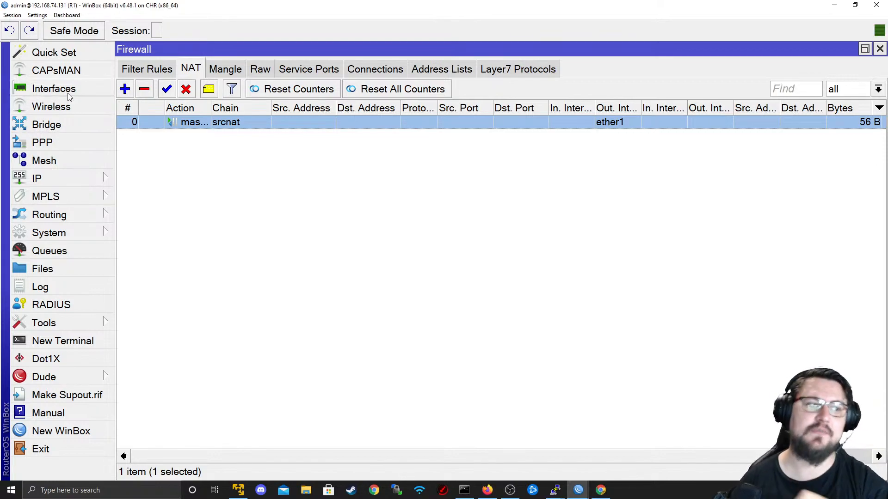
{"action": "left_click", "coordinate": [43, 88]}
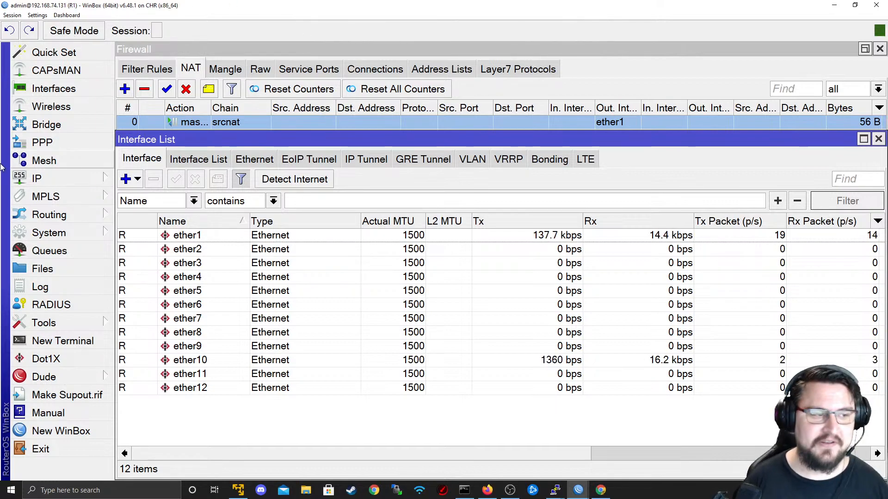
- Open R1's IP Address List and clear the leftover filter to show all addresses
{"action": "left_click", "coordinate": [37, 178]}
{"action": "left_click", "coordinate": [143, 72]}
{"action": "left_click_drag", "start_coordinate": [730, 208], "coordinate": [639, 233]}
{"action": "key", "text": "BackSpace"}
{"action": "key", "text": "Return"}
- Open the 192.168.74.0 entry, confirm ether1 holds 192.168.74.131/24, then close it
{"action": "left_click", "coordinate": [639, 254]}
{"action": "double_click", "coordinate": [623, 268]}
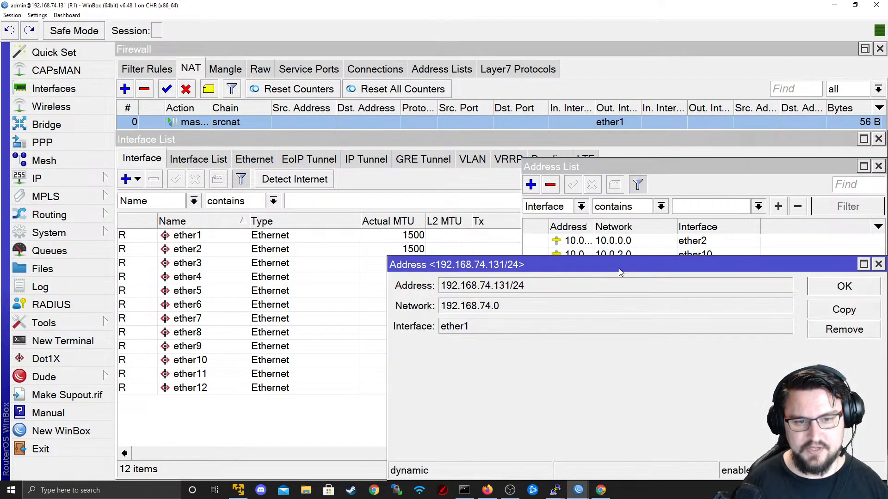
{"action": "left_click_drag", "start_coordinate": [537, 287], "coordinate": [440, 288]}
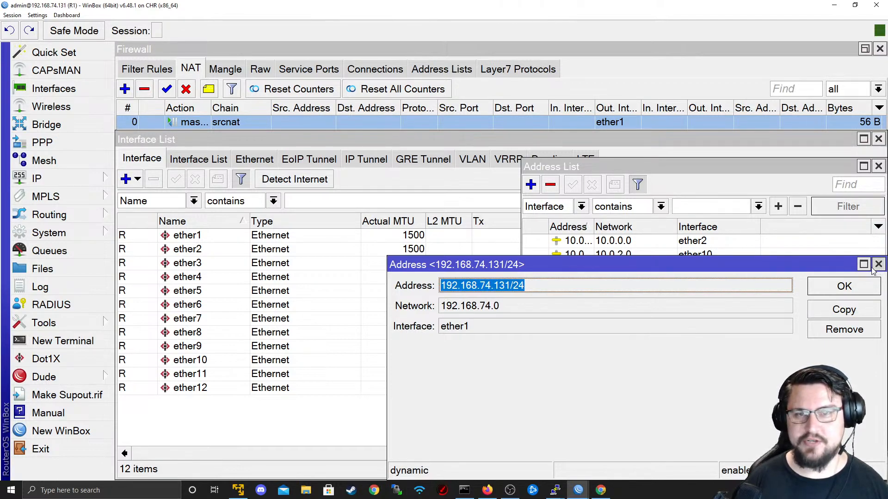
{"action": "left_click_drag", "start_coordinate": [514, 287], "coordinate": [439, 287]}
{"action": "left_click", "coordinate": [477, 287]}
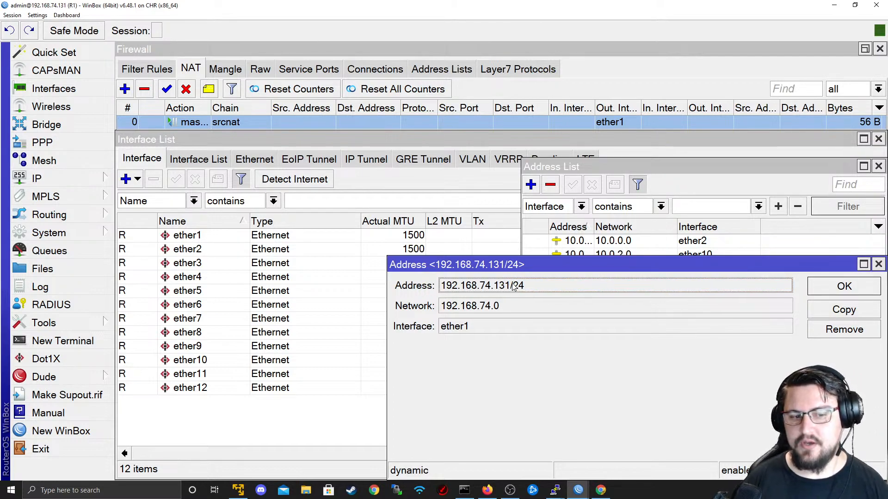
{"action": "double_click", "coordinate": [511, 288]}
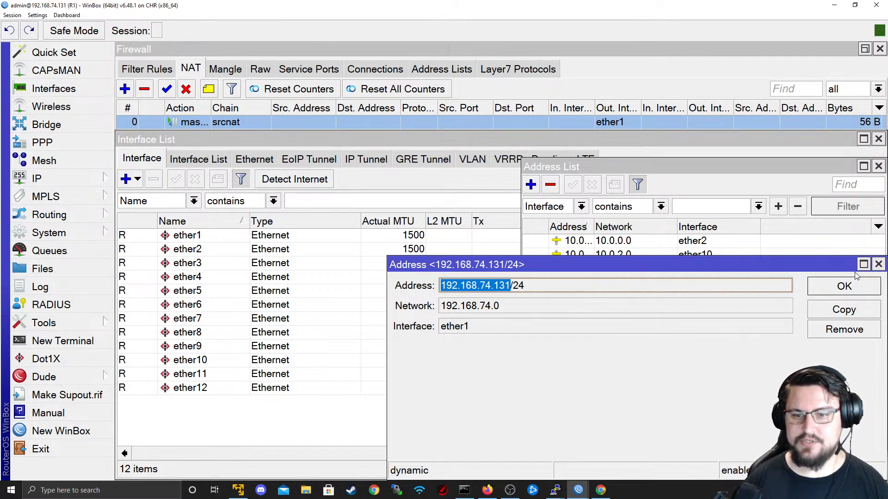
{"action": "left_click", "coordinate": [878, 265]}
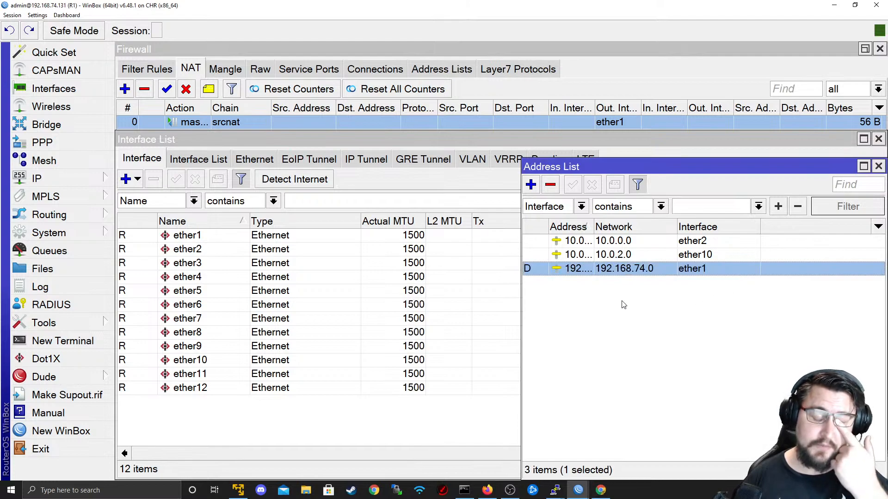
{"action": "key", "text": "alt+Tab"}
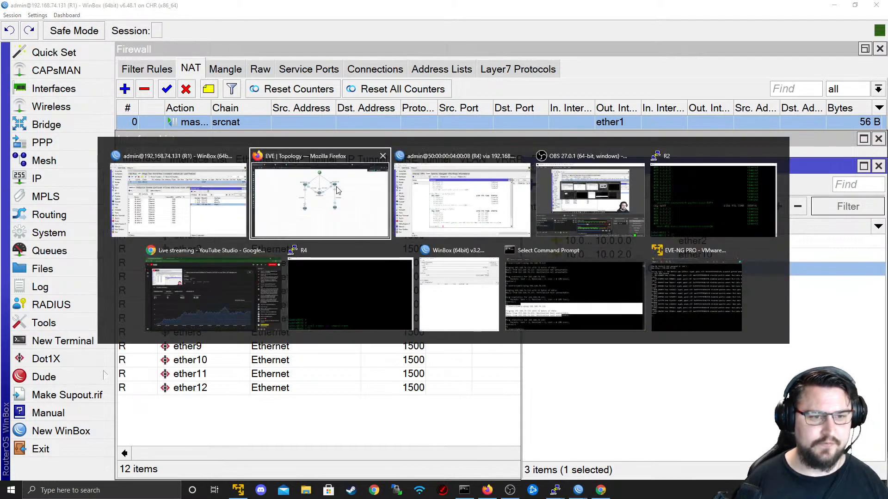
- Start a ping to 192.168.74.133 from R4's terminal
{"action": "left_click", "coordinate": [425, 235]}
{"action": "type", "text": "ping "}
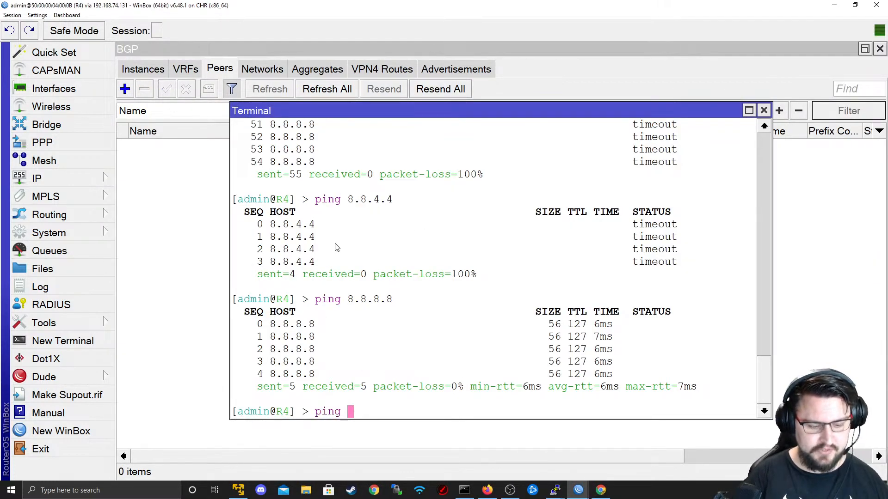
{"action": "type", "text": "192.168.7"}
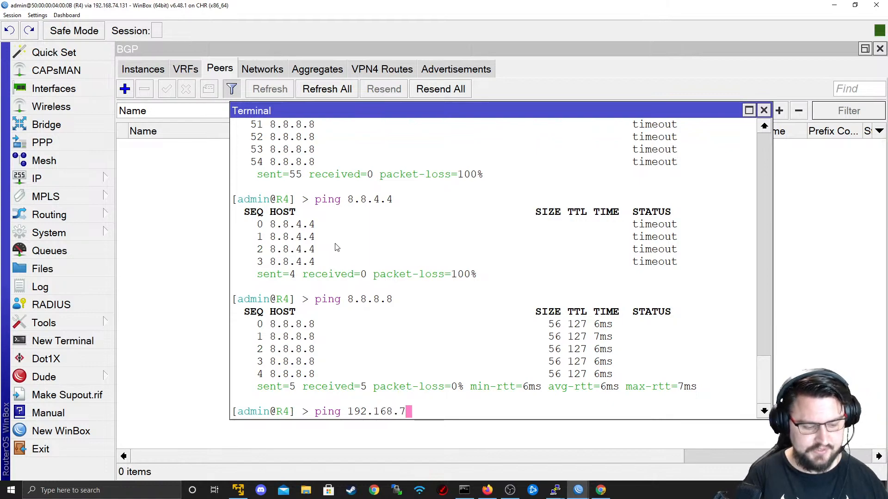
{"action": "type", "text": "4.133"}
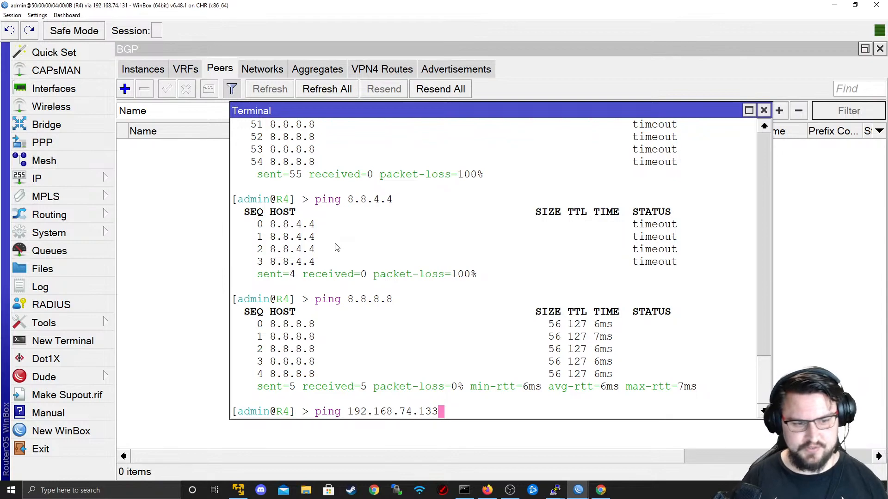
{"action": "key", "text": "Return"}
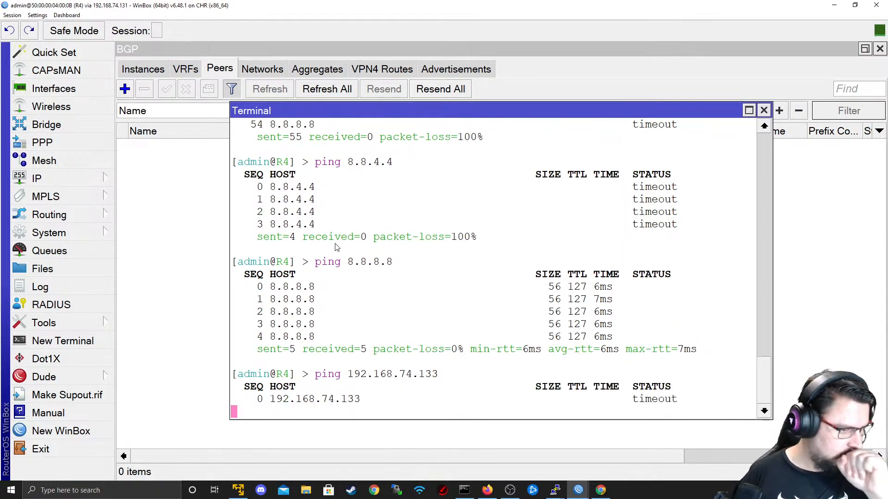
- Select R1's firewall filter rules 1 through 10 and disable them
{"action": "key", "text": "alt+Tab"}
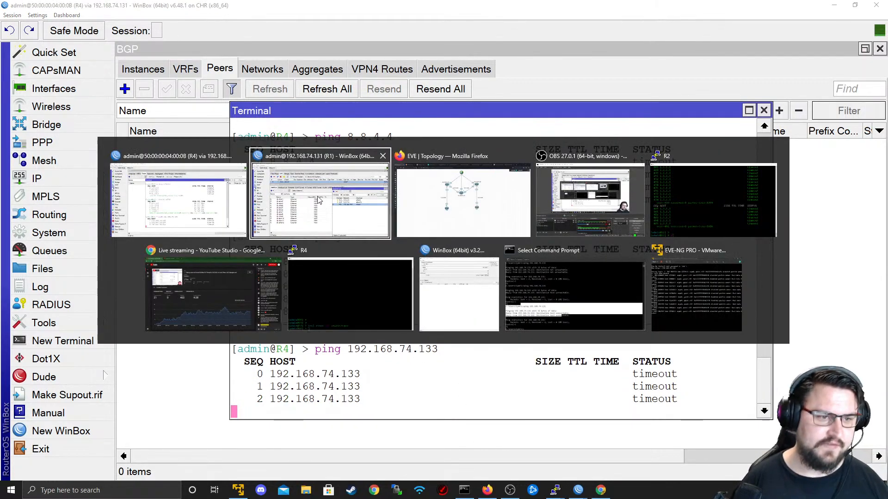
{"action": "left_click", "coordinate": [165, 69]}
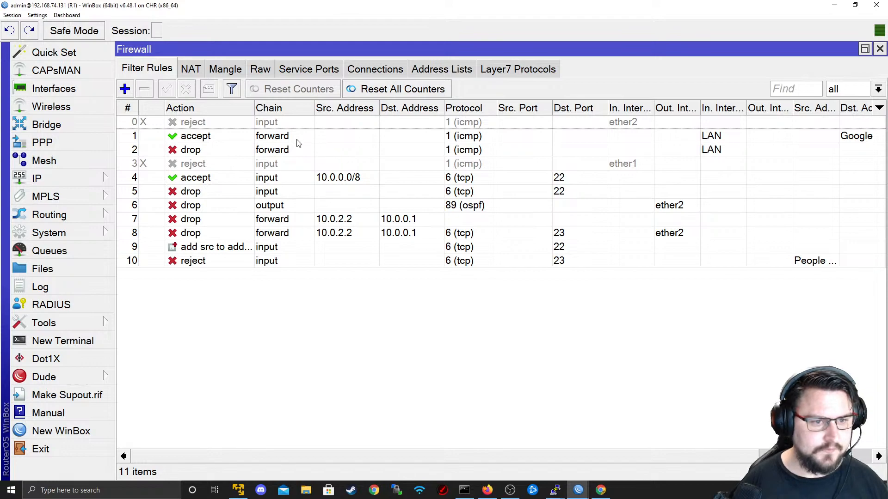
{"action": "left_click", "coordinate": [277, 143]}
{"action": "left_click", "coordinate": [273, 261], "text": "shift"}
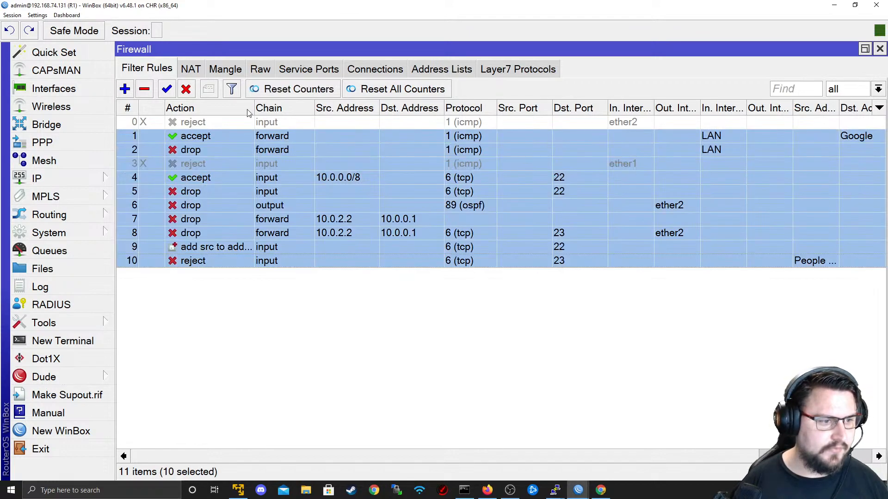
{"action": "left_click", "coordinate": [186, 89]}
- Back in R4's terminal, highlight the now-successful ping replies from 192.168.74.133
{"action": "key", "text": "alt+Tab"}
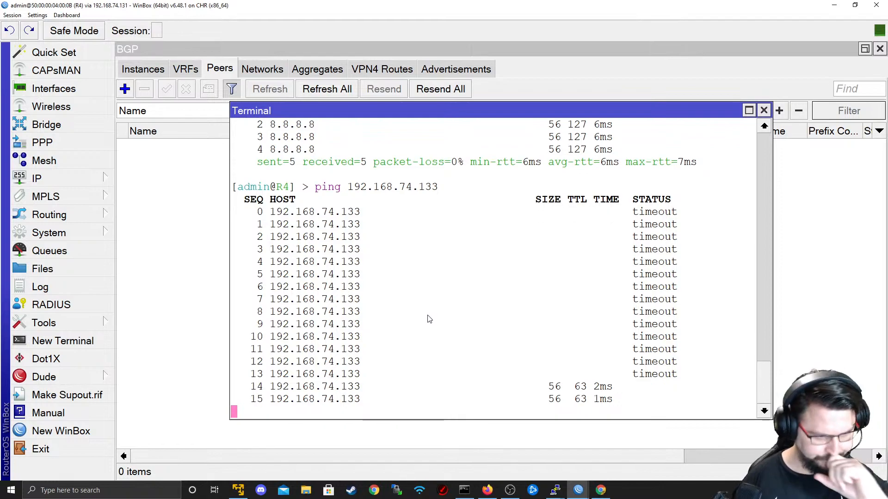
{"action": "left_click_drag", "start_coordinate": [251, 360], "coordinate": [721, 388]}
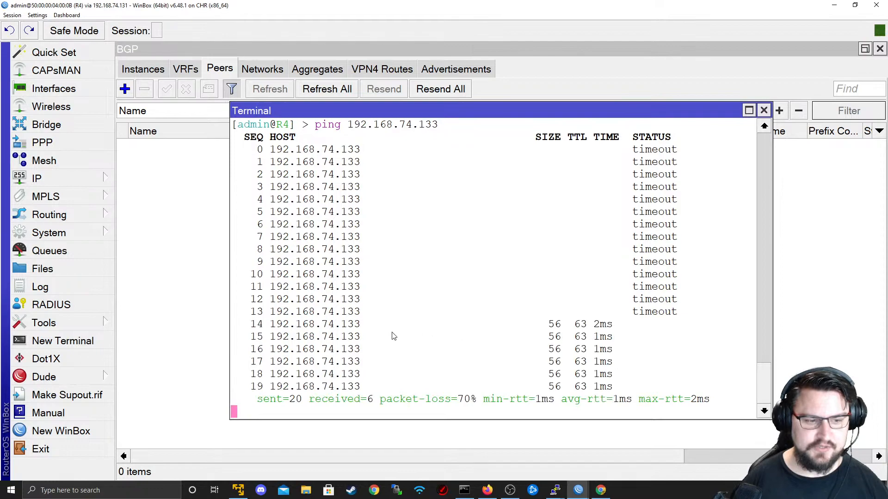
{"action": "left_click_drag", "start_coordinate": [282, 326], "coordinate": [367, 311]}
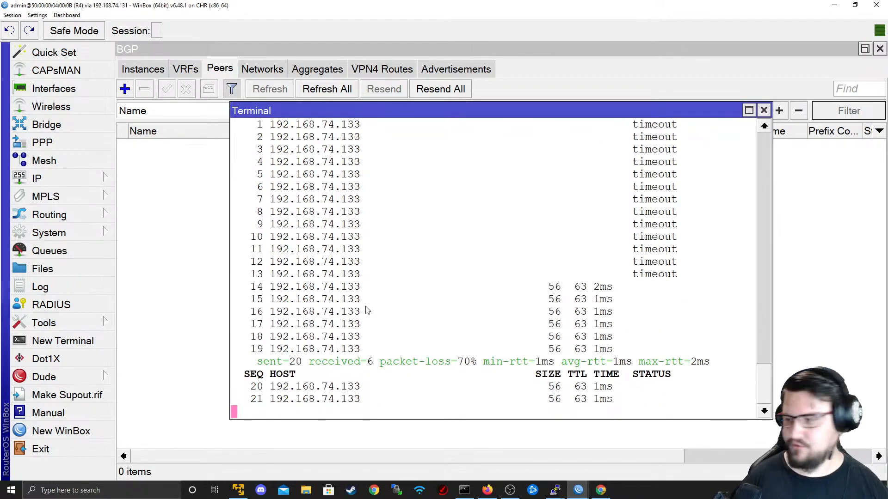
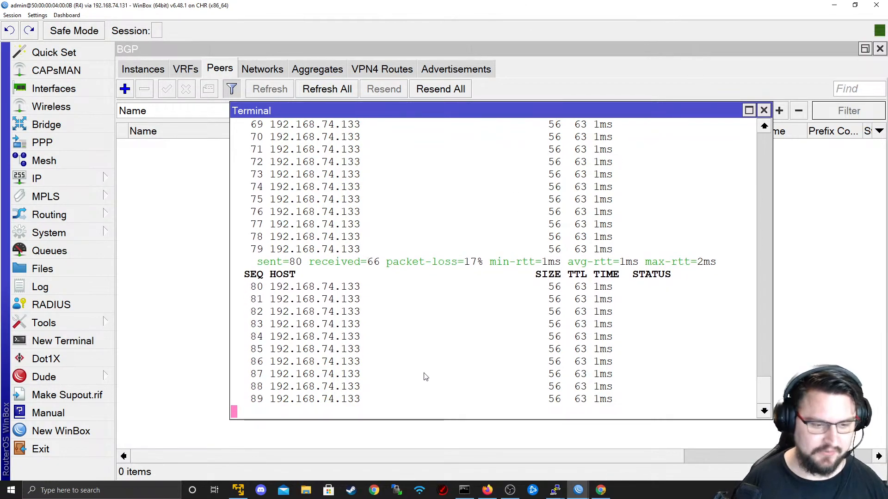
- Bring up the R2 console, whose 1.1.1.1 ping stopped at 486 packets with 100% loss
{"action": "key", "text": "alt+Tab"}
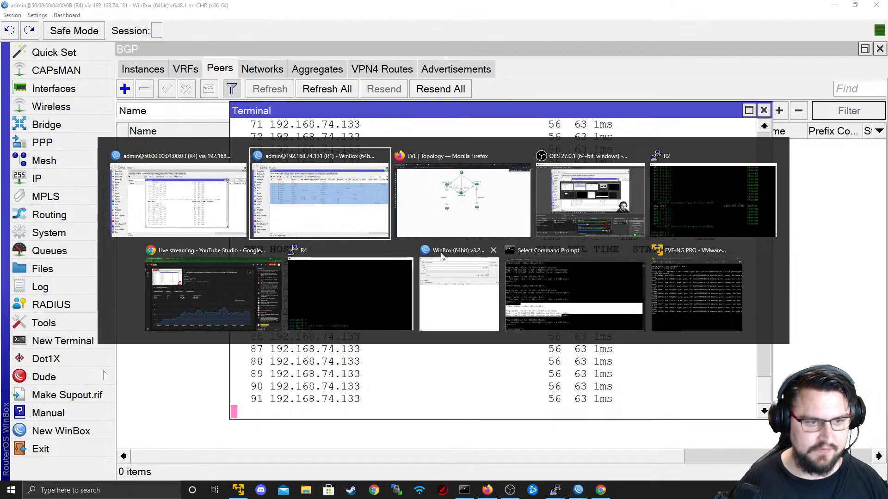
{"action": "left_click", "coordinate": [732, 237]}
- Print R2's firewall connection table with 'ip firewall connection print'
{"action": "type", "text": "p"}
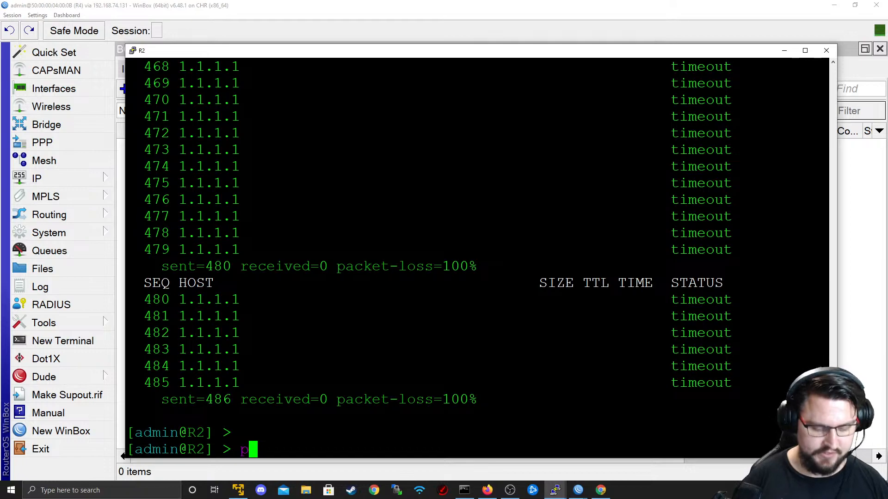
{"action": "key", "text": "Return"}
{"action": "key", "text": "Return"}
{"action": "key", "text": "Return"}
{"action": "type", "text": "termina"}
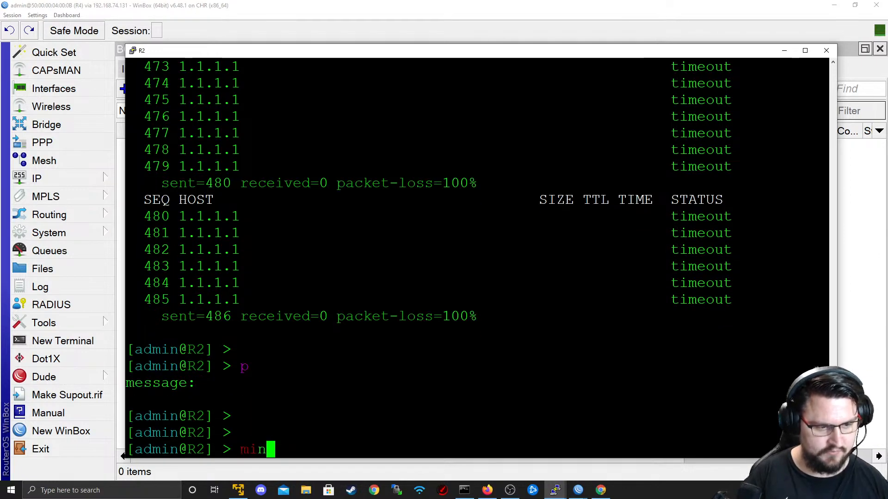
{"action": "key", "text": "BackSpace"}
{"action": "key", "text": "BackSpace"}
{"action": "key", "text": "BackSpace"}
{"action": "key", "text": "BackSpace"}
{"action": "key", "text": "BackSpace"}
{"action": "key", "text": "BackSpace"}
{"action": "key", "text": "BackSpace"}
{"action": "type", "text": "moni"}
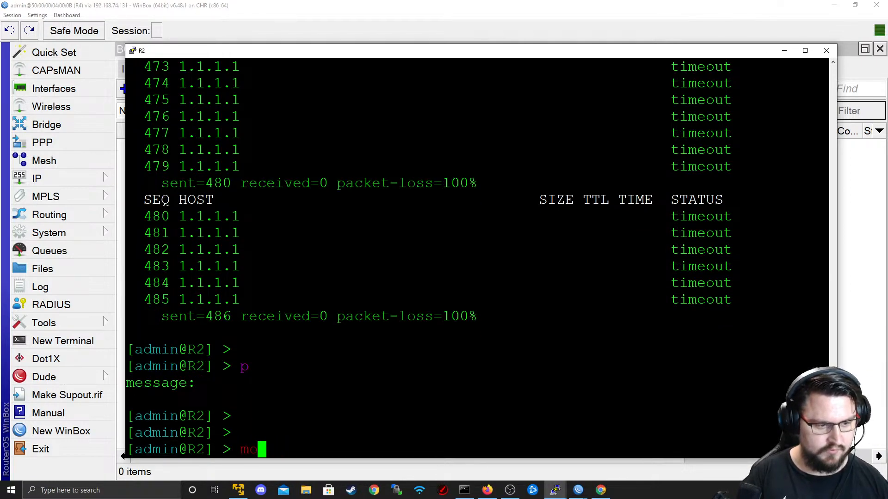
{"action": "key", "text": "BackSpace"}
{"action": "key", "text": "BackSpace"}
{"action": "key", "text": "BackSpace"}
{"action": "key", "text": "BackSpace"}
{"action": "type", "text": "ip fi"}
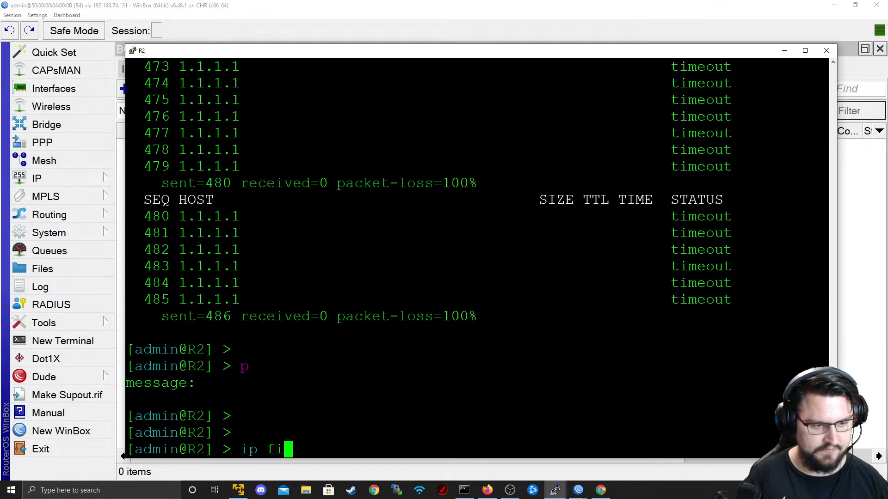
{"action": "type", "text": "rewall connection moni"}
{"action": "key", "text": "BackSpace"}
{"action": "key", "text": "BackSpace"}
{"action": "key", "text": "BackSpace"}
{"action": "key", "text": "BackSpace"}
{"action": "key", "text": "BackSpace"}
{"action": "key", "text": "question"}
{"action": "key", "text": "question"}
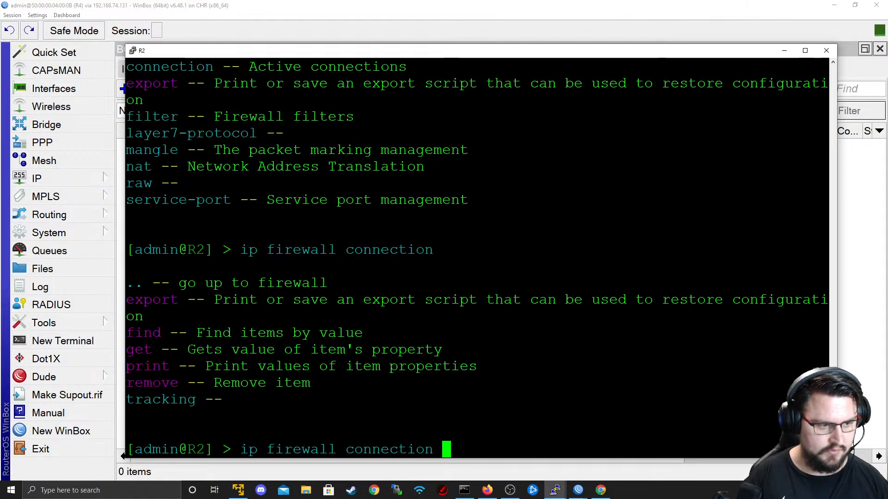
{"action": "type", "text": "print"}
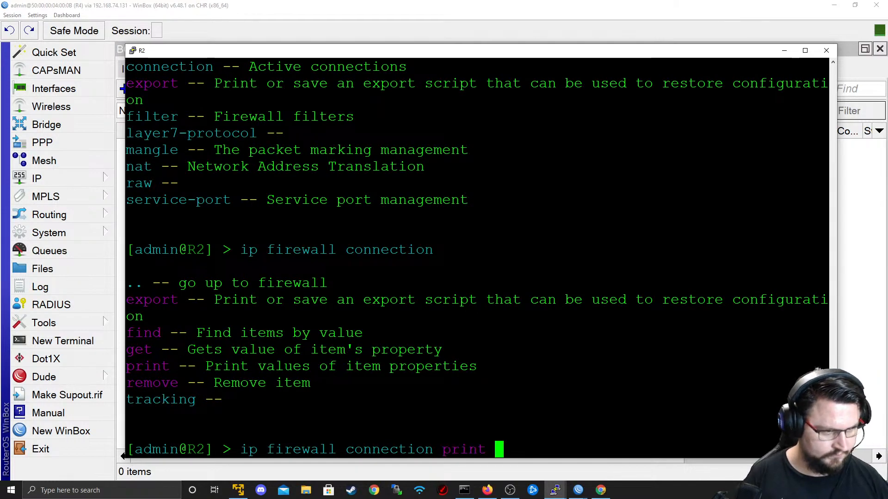
{"action": "key", "text": "Return"}
- Check the connection tracking options, reprint the empty connection table, and return to R4's WinBox
{"action": "key", "text": "Up"}
{"action": "key", "text": "BackSpace"}
{"action": "key", "text": "BackSpace"}
{"action": "key", "text": "BackSpace"}
{"action": "key", "text": "BackSpace"}
{"action": "key", "text": "BackSpace"}
{"action": "type", "text": "tracking"}
{"action": "key", "text": "question"}
{"action": "key", "text": "BackSpace"}
{"action": "key", "text": "BackSpace"}
{"action": "key", "text": "BackSpace"}
{"action": "key", "text": "BackSpace"}
{"action": "key", "text": "BackSpace"}
{"action": "key", "text": "BackSpace"}
{"action": "key", "text": "BackSpace"}
{"action": "key", "text": "BackSpace"}
{"action": "key", "text": "BackSpace"}
{"action": "key", "text": "BackSpace"}
{"action": "type", "text": "se"}
{"action": "key", "text": "BackSpace"}
{"action": "key", "text": "BackSpace"}
{"action": "key", "text": "BackSpace"}
{"action": "type", "text": "ns"}
{"action": "key", "text": "BackSpace"}
{"action": "key", "text": "BackSpace"}
{"action": "key", "text": "BackSpace"}
{"action": "type", "text": "p ri"}
{"action": "key", "text": "BackSpace"}
{"action": "key", "text": "BackSpace"}
{"action": "key", "text": "BackSpace"}
{"action": "key", "text": "BackSpace"}
{"action": "type", "text": "print"}
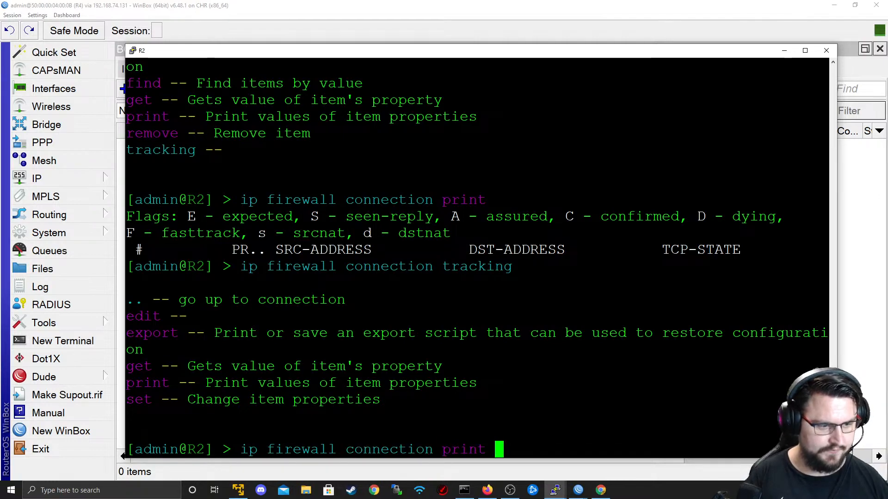
{"action": "key", "text": "question"}
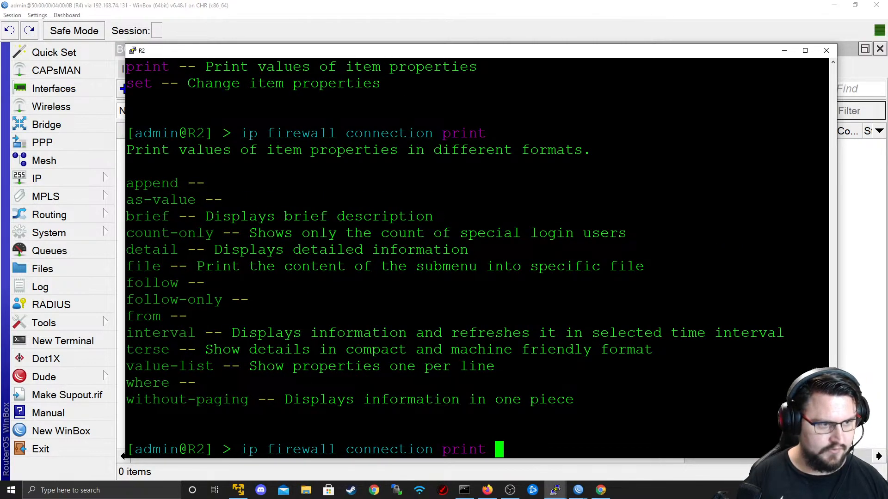
{"action": "key", "text": "Return"}
{"action": "key", "text": "alt+Tab"}
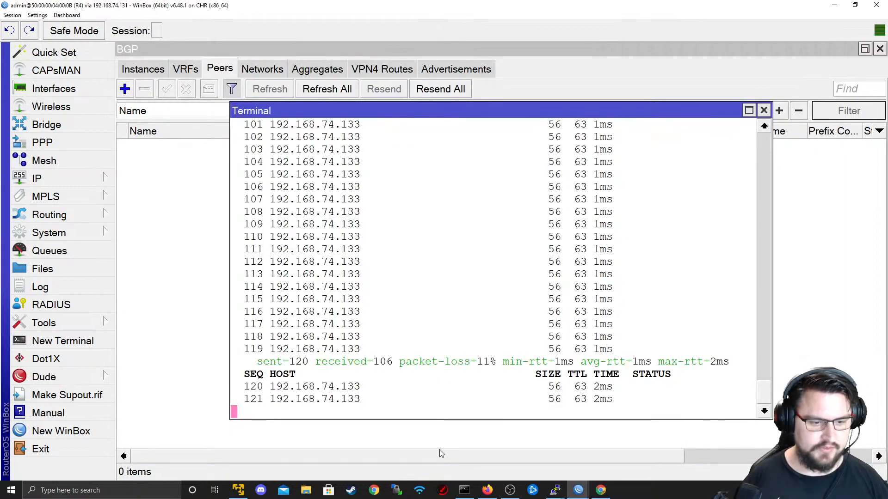
{"action": "right_click", "coordinate": [578, 491]}
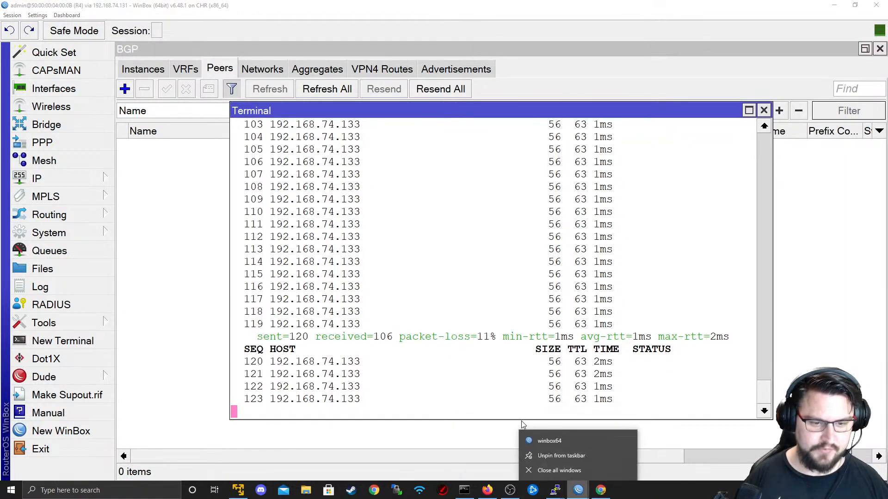
- Connect a new WinBox session to R2 at 192.168.74.133 and clear the interface filter
{"action": "left_click", "coordinate": [548, 442]}
{"action": "left_click", "coordinate": [460, 33]}
{"action": "key", "text": "BackSpace"}
{"action": "type", "text": "3"}
{"action": "key", "text": "Return"}
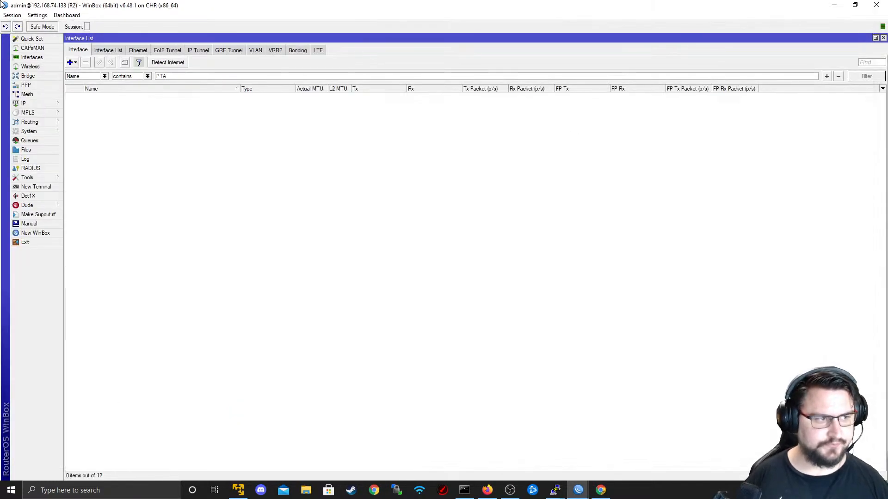
{"action": "left_click_drag", "start_coordinate": [170, 75], "coordinate": [122, 74]}
{"action": "key", "text": "BackSpace"}
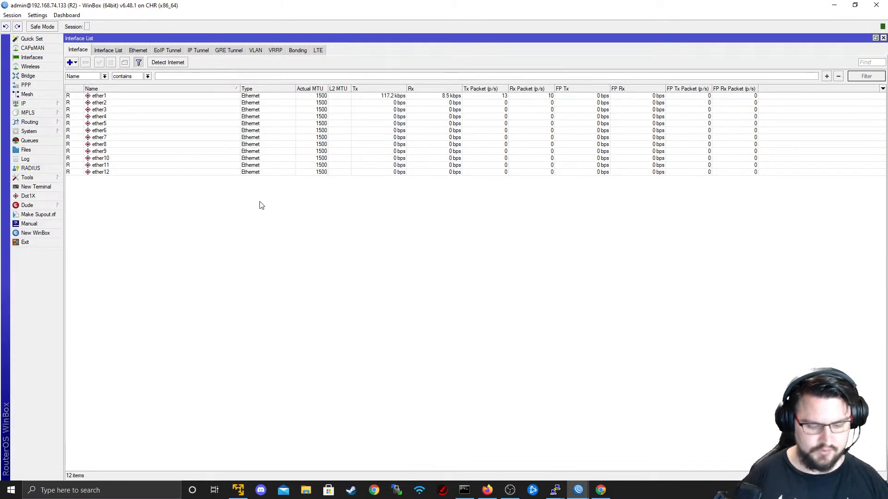
{"action": "key", "text": "ctrl+plus"}
{"action": "key", "text": "ctrl+plus"}
- Check R2's firewall Connections, Filter Rules and NAT tabs, all empty
{"action": "left_click", "coordinate": [95, 179]}
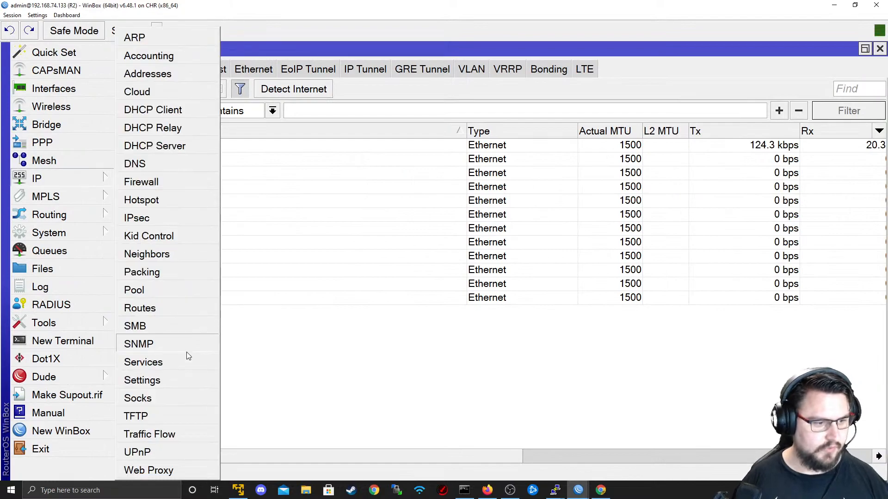
{"action": "left_click", "coordinate": [175, 183]}
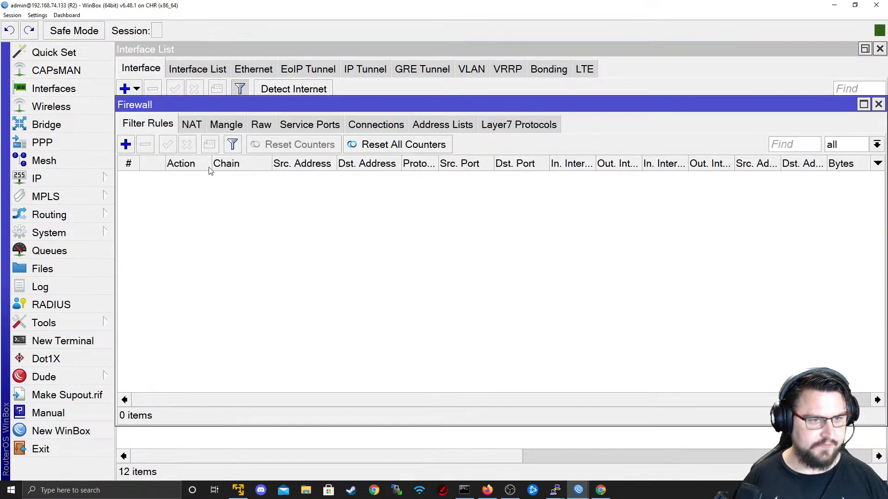
{"action": "left_click", "coordinate": [377, 125]}
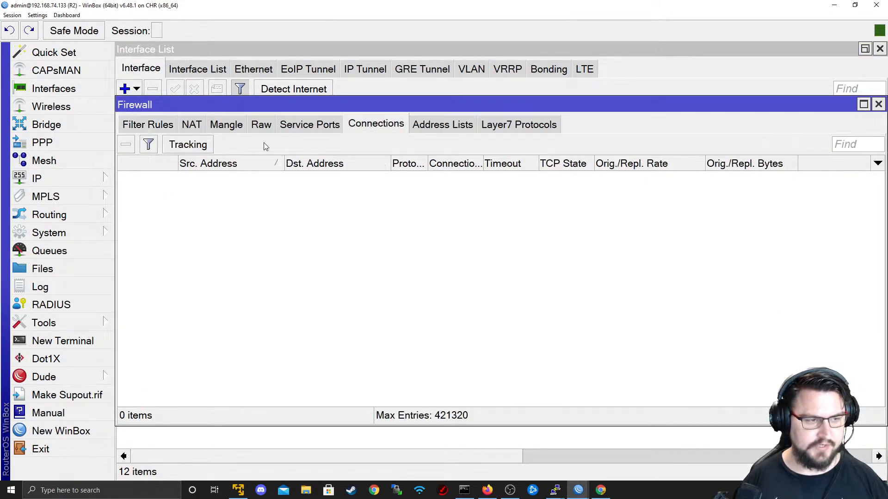
{"action": "key", "text": "alt+Tab"}
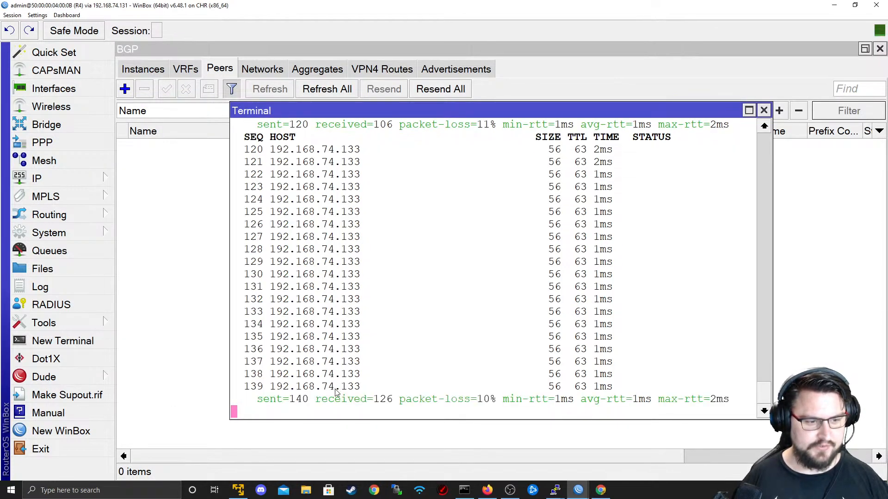
{"action": "key", "text": "alt+Tab"}
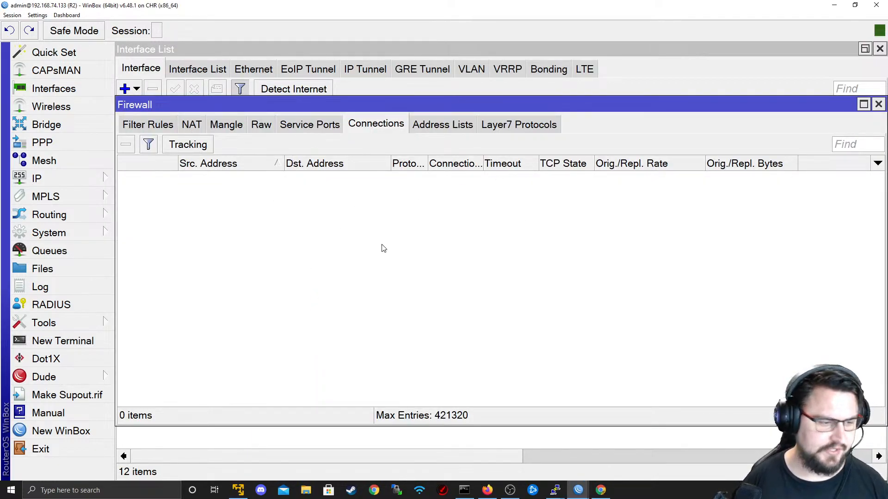
{"action": "left_click", "coordinate": [133, 123]}
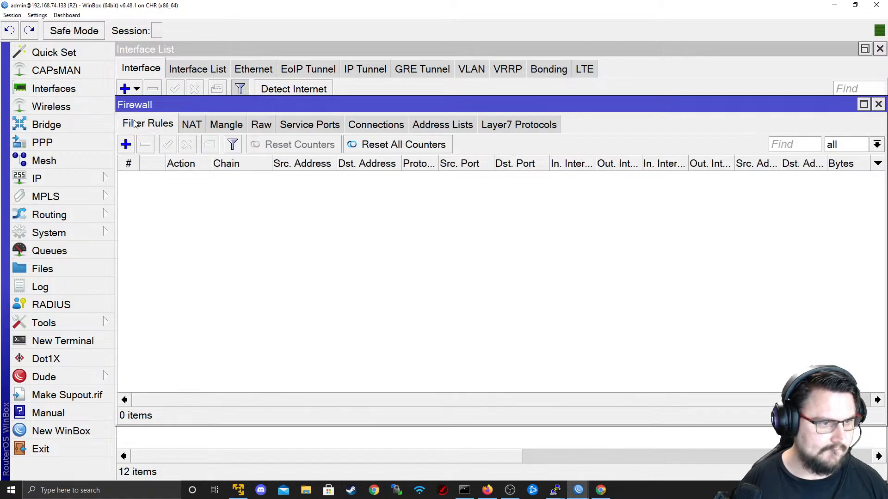
{"action": "left_click", "coordinate": [191, 124]}
- List all of R2's IP addresses, clearing the BITCO filter and widening the Address column
{"action": "left_click", "coordinate": [74, 178]}
{"action": "left_click", "coordinate": [152, 73]}
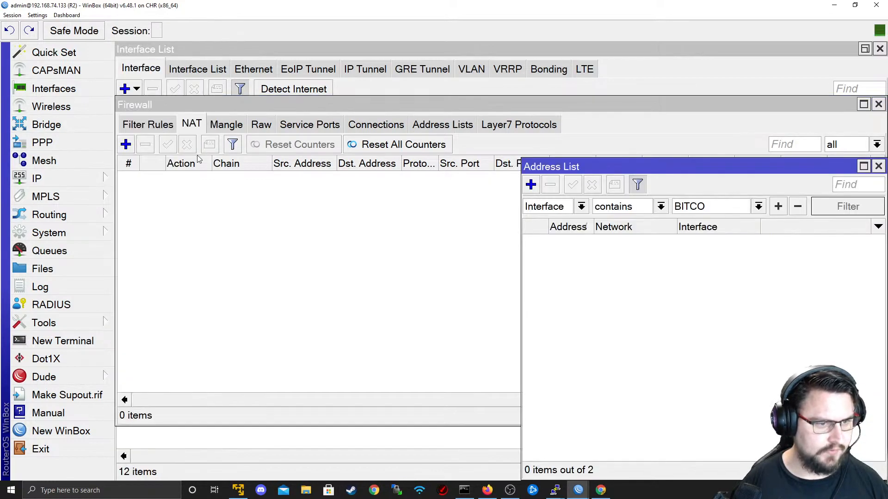
{"action": "double_click", "coordinate": [706, 208]}
{"action": "key", "text": "BackSpace"}
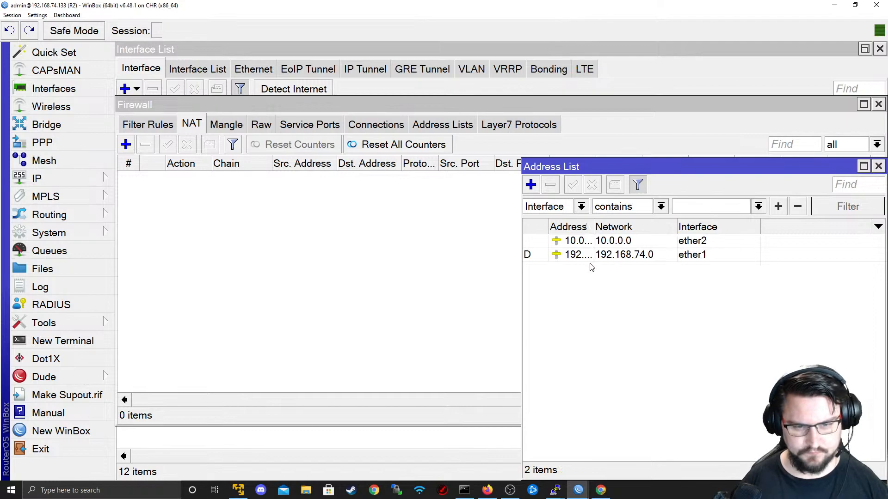
{"action": "left_click_drag", "start_coordinate": [595, 227], "coordinate": [850, 270]}
- Review R2's Mangle, Service Ports and Raw firewall tabs, then show its Interface List
{"action": "left_click", "coordinate": [335, 261]}
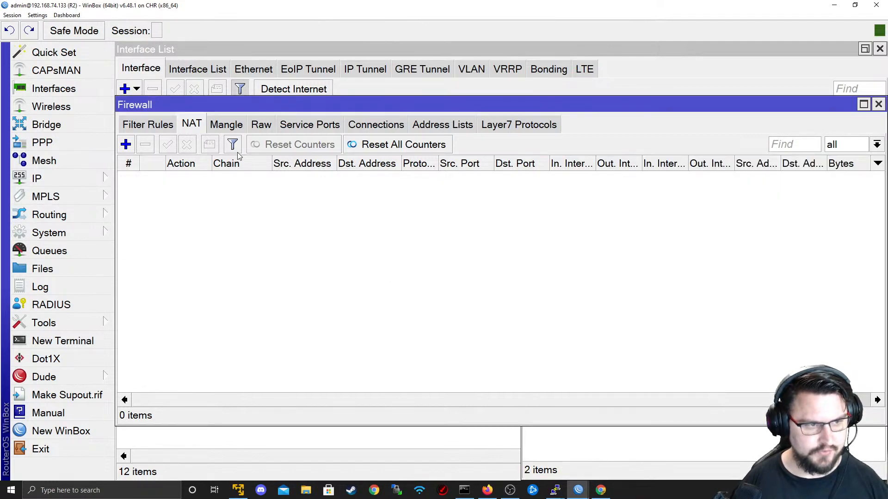
{"action": "left_click", "coordinate": [236, 127]}
{"action": "left_click", "coordinate": [306, 130]}
{"action": "left_click", "coordinate": [262, 125]}
{"action": "key", "text": "alt+Tab"}
{"action": "key", "text": "alt+Tab"}
{"action": "key", "text": "Tab"}
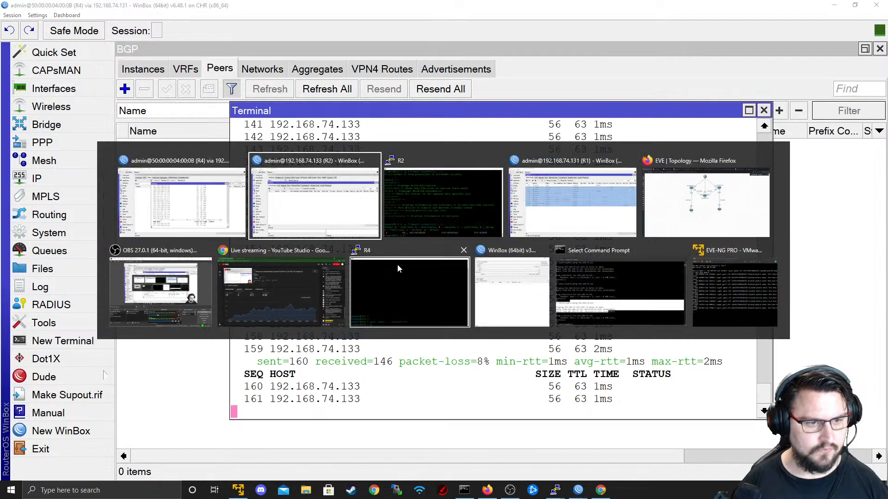
{"action": "key", "text": "alt+Tab"}
{"action": "key", "text": "Tab"}
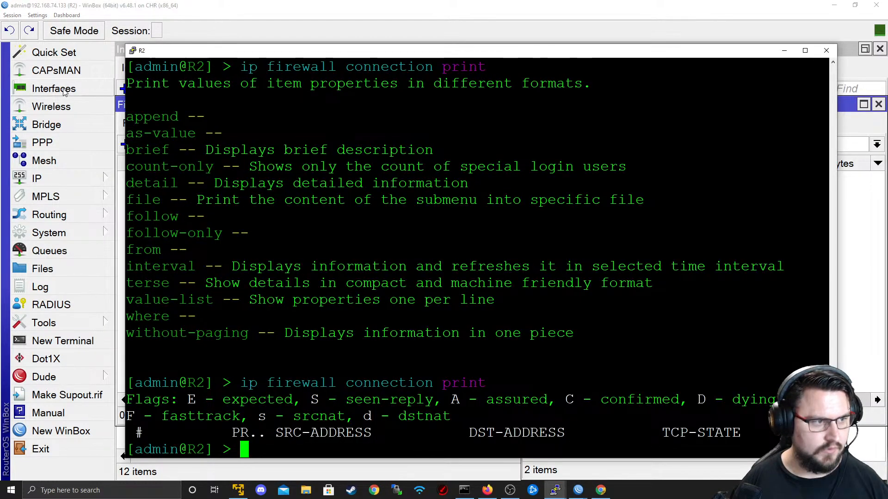
{"action": "left_click", "coordinate": [53, 88]}
- Torch R2's ether1, showing traffic from 192.168.74.1 and .131 to .133, without IPv6 collection
{"action": "left_click", "coordinate": [204, 147]}
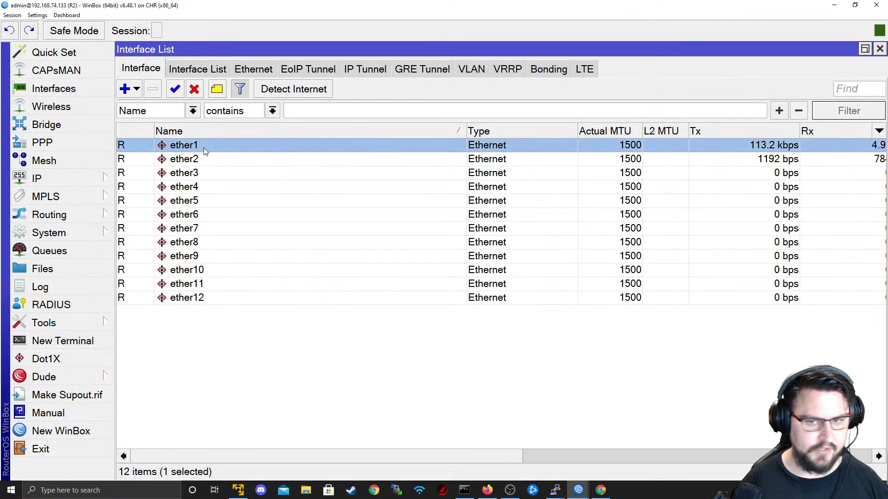
{"action": "double_click", "coordinate": [437, 152]}
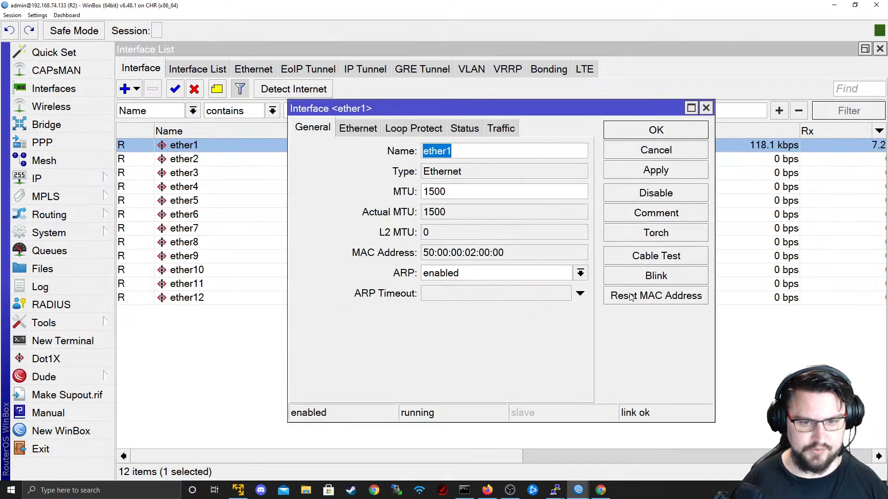
{"action": "left_click", "coordinate": [640, 235]}
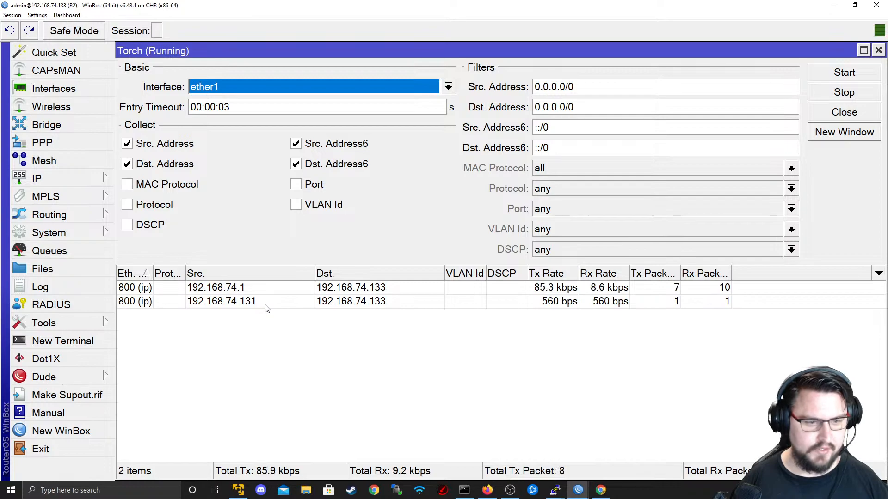
{"action": "left_click", "coordinate": [219, 303]}
{"action": "left_click", "coordinate": [295, 144]}
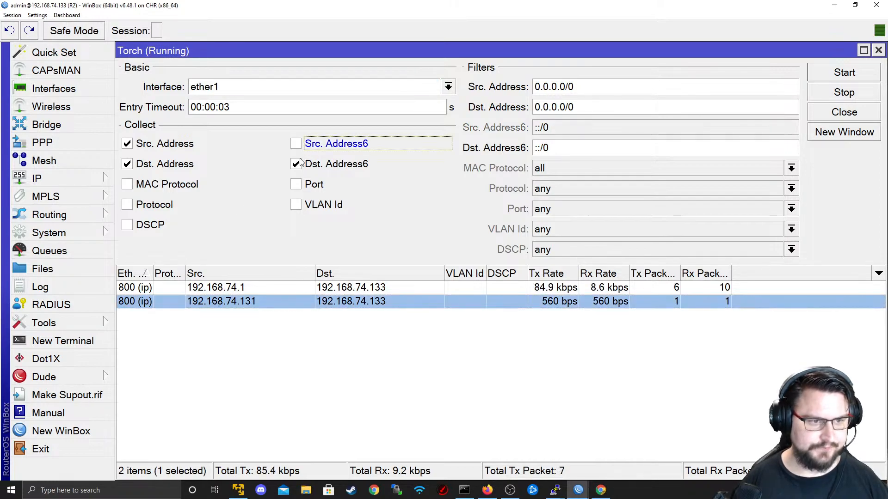
{"action": "left_click", "coordinate": [295, 164]}
- Return to R2's console and add fresh empty prompt lines
{"action": "key", "text": "alt+Tab"}
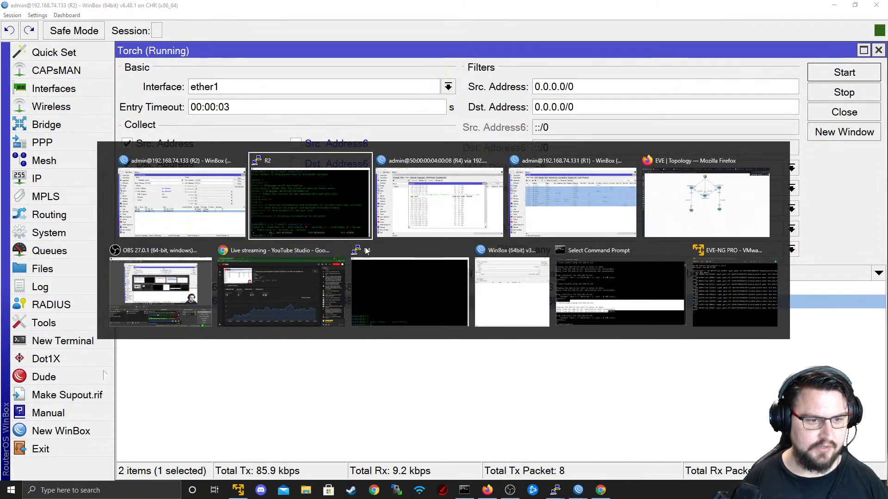
{"action": "left_click", "coordinate": [389, 284]}
{"action": "key", "text": "alt+Tab"}
{"action": "key", "text": "Tab"}
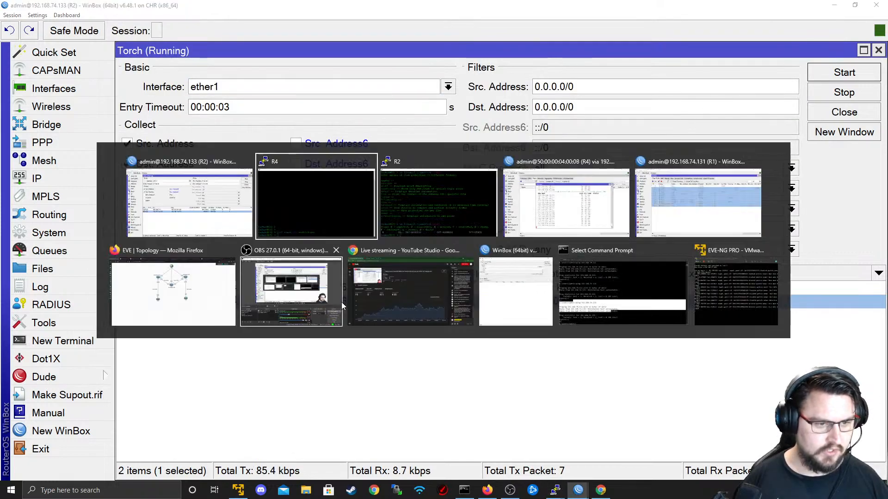
{"action": "key", "text": "Return"}
{"action": "key", "text": "Return"}
{"action": "key", "text": "Return"}
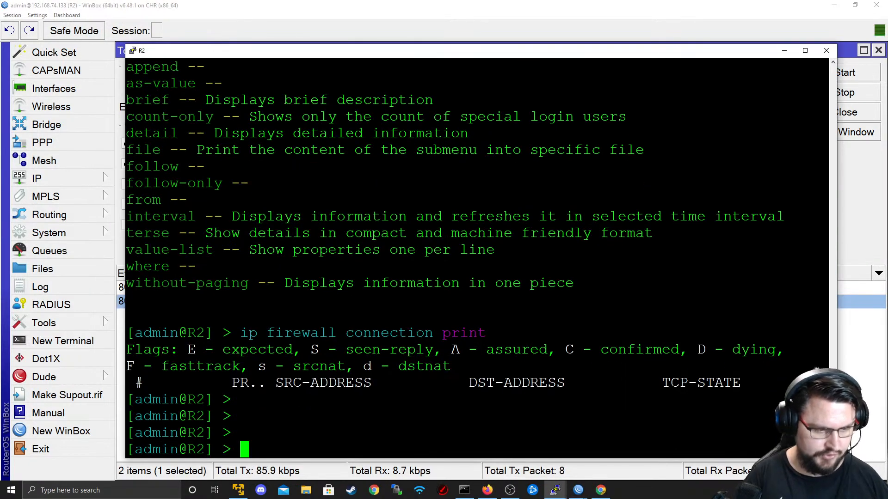
- Look up the help for 'interface monitor-traffic' in R2's console, then discard it
{"action": "type", "text": "interface tor"}
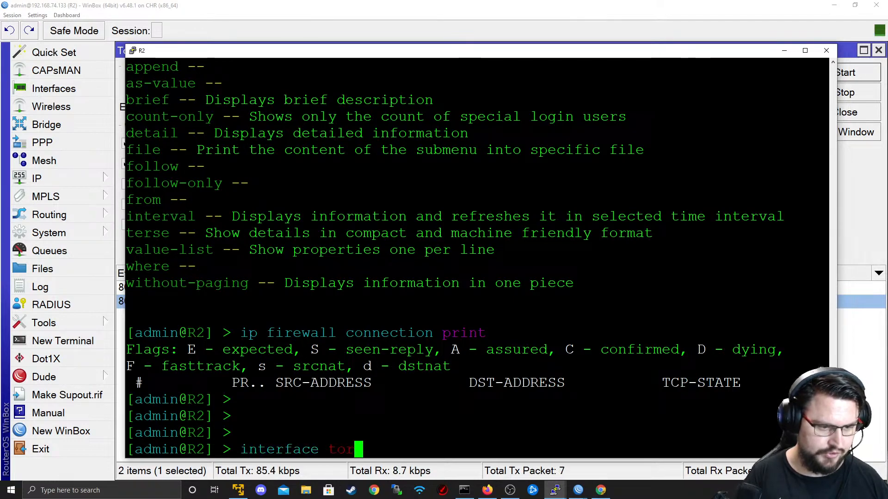
{"action": "key", "text": "Tab"}
{"action": "key", "text": "BackSpace"}
{"action": "key", "text": "BackSpace"}
{"action": "key", "text": "BackSpace"}
{"action": "key", "text": "BackSpace"}
{"action": "key", "text": "BackSpace"}
{"action": "key", "text": "BackSpace"}
{"action": "key", "text": "BackSpace"}
{"action": "key", "text": "BackSpace"}
{"action": "key", "text": "BackSpace"}
{"action": "key", "text": "BackSpace"}
{"action": "key", "text": "BackSpace"}
{"action": "key", "text": "BackSpace"}
{"action": "key", "text": "BackSpace"}
{"action": "key", "text": "BackSpace"}
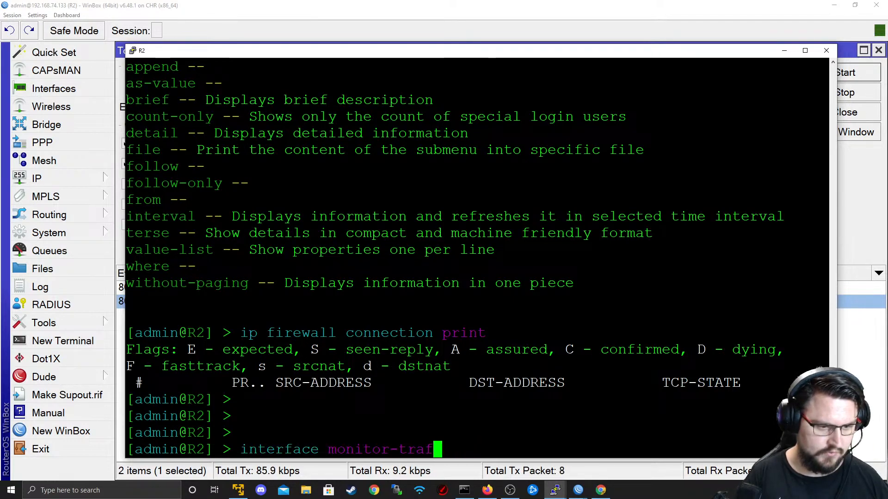
{"action": "key", "text": "Left"}
{"action": "key", "text": "Tab"}
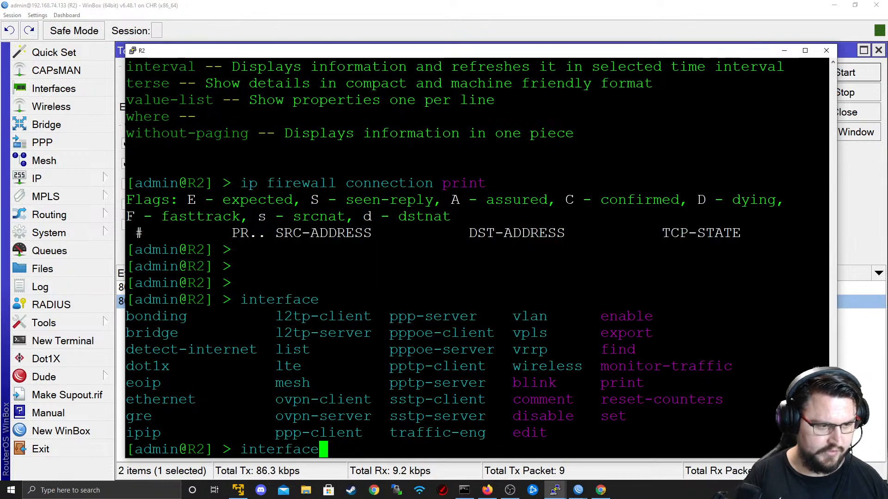
{"action": "key", "text": "Right"}
{"action": "type", "text": "o"}
{"action": "key", "text": "Tab"}
{"action": "key", "text": "question"}
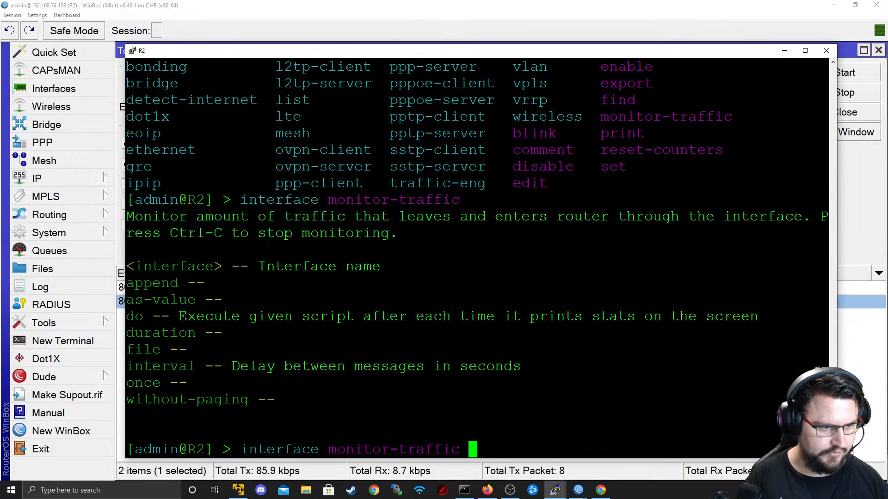
{"action": "key", "text": "BackSpace"}
{"action": "key", "text": "BackSpace"}
{"action": "key", "text": "BackSpace"}
{"action": "key", "text": "BackSpace"}
{"action": "key", "text": "BackSpace"}
{"action": "key", "text": "BackSpace"}
{"action": "key", "text": "BackSpace"}
{"action": "key", "text": "BackSpace"}
{"action": "key", "text": "BackSpace"}
{"action": "key", "text": "BackSpace"}
{"action": "key", "text": "BackSpace"}
{"action": "key", "text": "BackSpace"}
{"action": "key", "text": "BackSpace"}
{"action": "key", "text": "BackSpace"}
{"action": "key", "text": "BackSpace"}
{"action": "key", "text": "BackSpace"}
{"action": "key", "text": "BackSpace"}
{"action": "key", "text": "BackSpace"}
{"action": "key", "text": "BackSpace"}
{"action": "key", "text": "BackSpace"}
{"action": "key", "text": "BackSpace"}
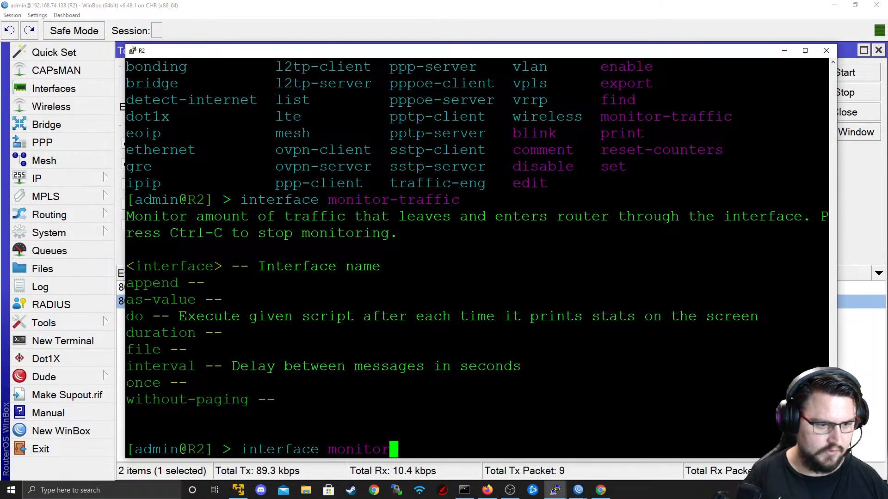
- Run 'tool torch interface=ether1' and stop it
{"action": "type", "text": "tool torc"}
{"action": "key", "text": "Tab"}
{"action": "key", "text": "question"}
{"action": "type", "text": "inte"}
{"action": "key", "text": "Tab"}
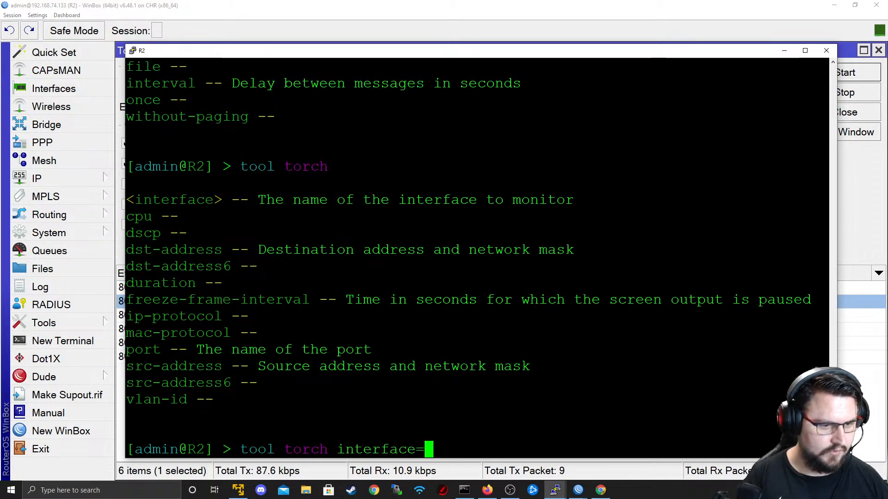
{"action": "type", "text": "etehr"}
{"action": "key", "text": "BackSpace"}
{"action": "key", "text": "BackSpace"}
{"action": "key", "text": "BackSpace"}
{"action": "type", "text": "her1"}
{"action": "key", "text": "question"}
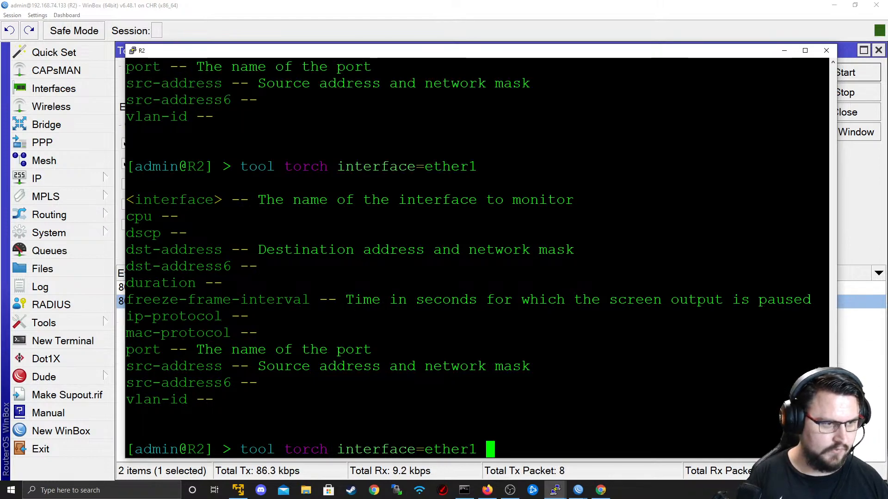
{"action": "key", "text": "Return"}
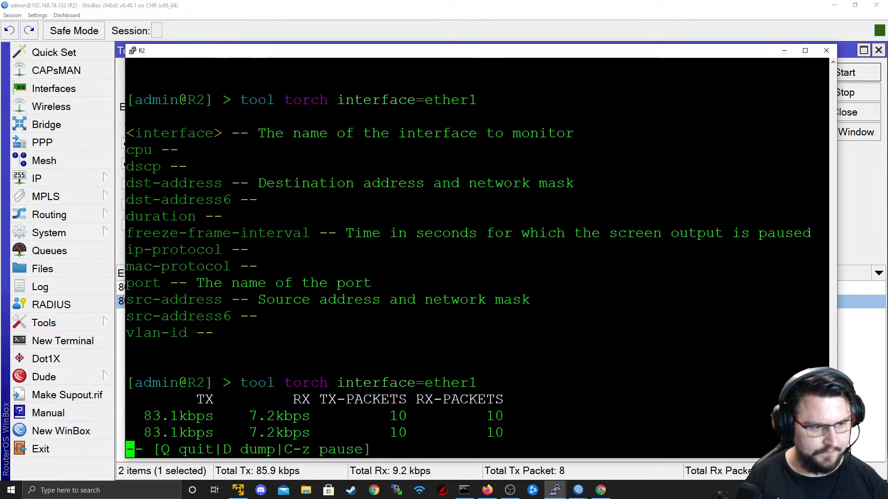
{"action": "key", "text": "q"}
- Check the src-address format in torch help, then rerun plain torch on ether1
{"action": "key", "text": "Up"}
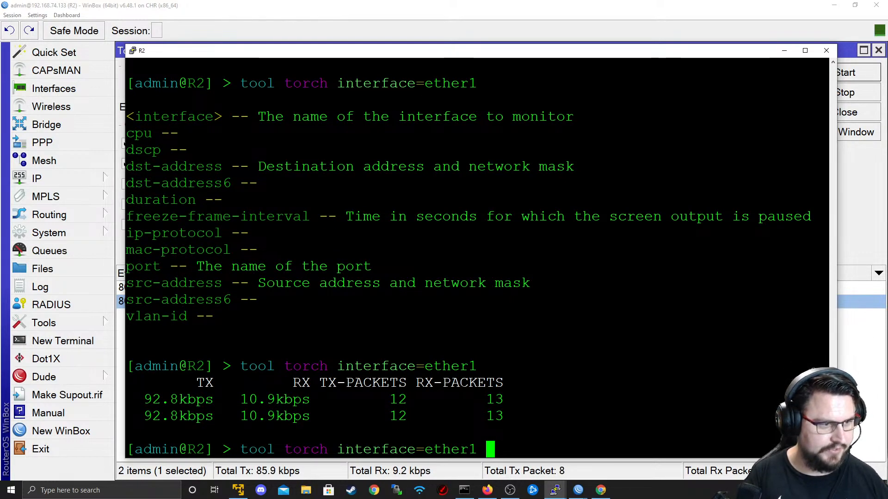
{"action": "type", "text": "sr"}
{"action": "key", "text": "Tab"}
{"action": "key", "text": "question"}
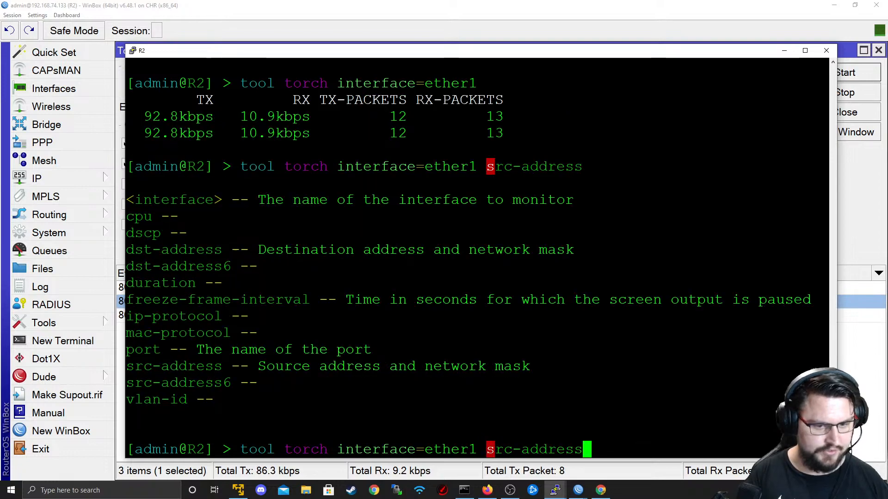
{"action": "type", "text": "="}
{"action": "key", "text": "question"}
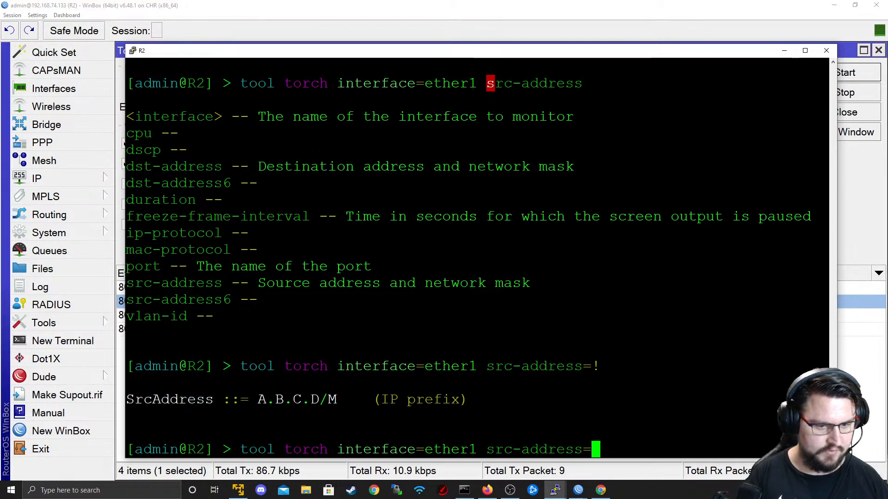
{"action": "key", "text": "BackSpace"}
{"action": "key", "text": "BackSpace"}
{"action": "key", "text": "BackSpace"}
{"action": "key", "text": "BackSpace"}
{"action": "key", "text": "BackSpace"}
{"action": "key", "text": "BackSpace"}
{"action": "key", "text": "BackSpace"}
{"action": "key", "text": "BackSpace"}
{"action": "key", "text": "BackSpace"}
{"action": "key", "text": "BackSpace"}
{"action": "key", "text": "BackSpace"}
{"action": "key", "text": "BackSpace"}
{"action": "key", "text": "BackSpace"}
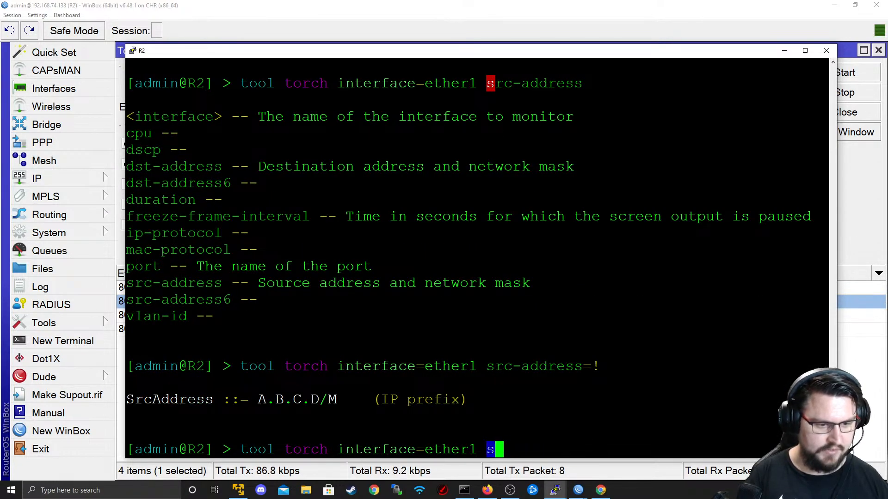
{"action": "key", "text": "Return"}
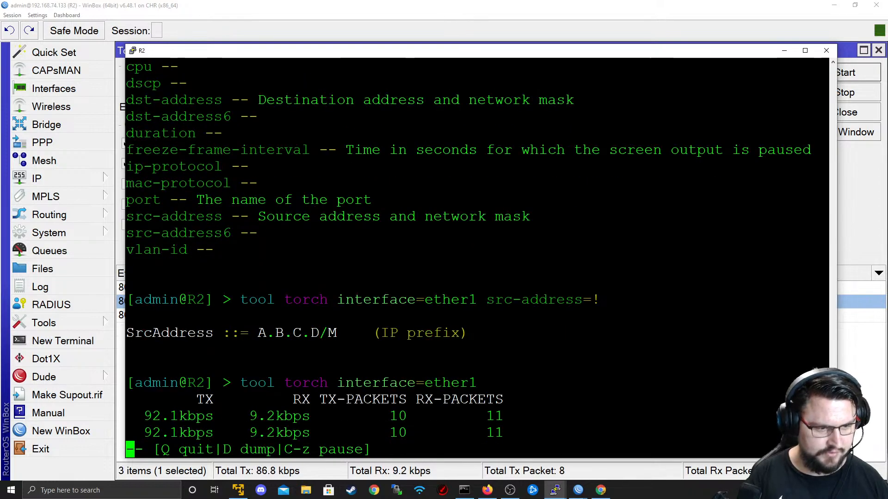
{"action": "key", "text": "q"}
- Run torch on ether1 filtered with src-address=0.0.0.0/0
{"action": "key", "text": "Up"}
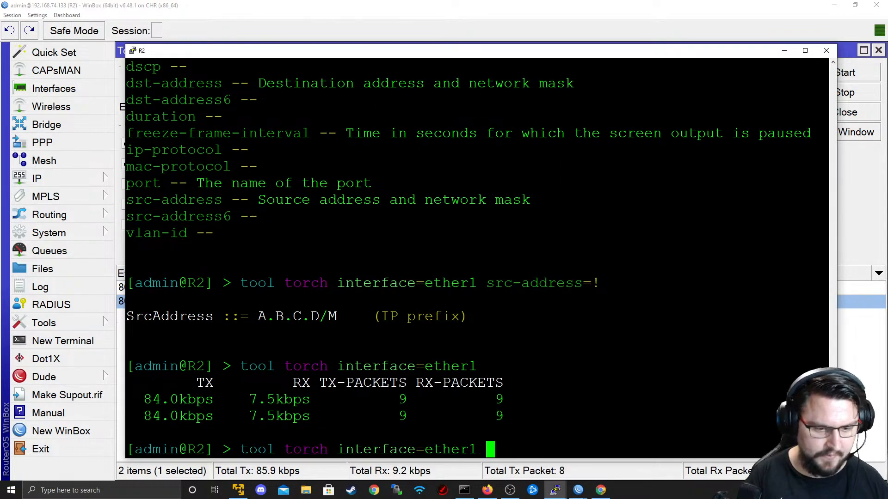
{"action": "key", "text": "question"}
{"action": "type", "text": "src-address0."}
{"action": "key", "text": "BackSpace"}
{"action": "key", "text": "BackSpace"}
{"action": "type", "text": "=0..0"}
{"action": "key", "text": "BackSpace"}
{"action": "key", "text": "BackSpace"}
{"action": "key", "text": "BackSpace"}
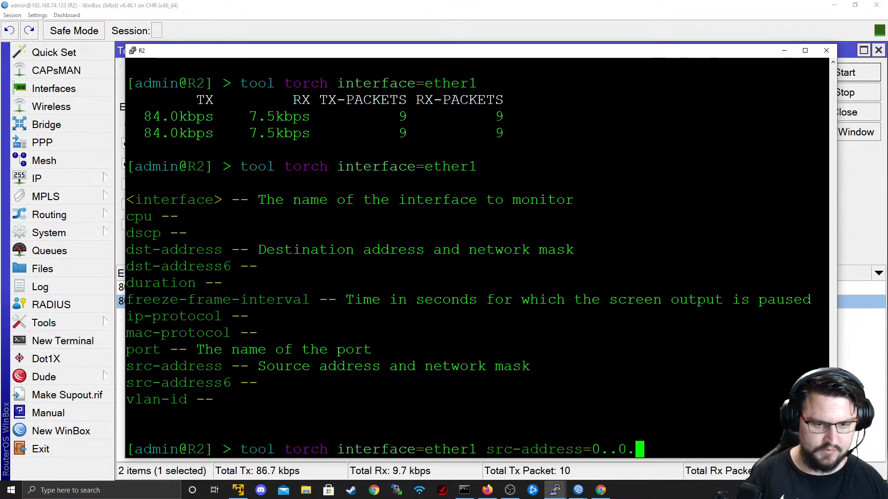
{"action": "type", "text": ".0.0.0/09"}
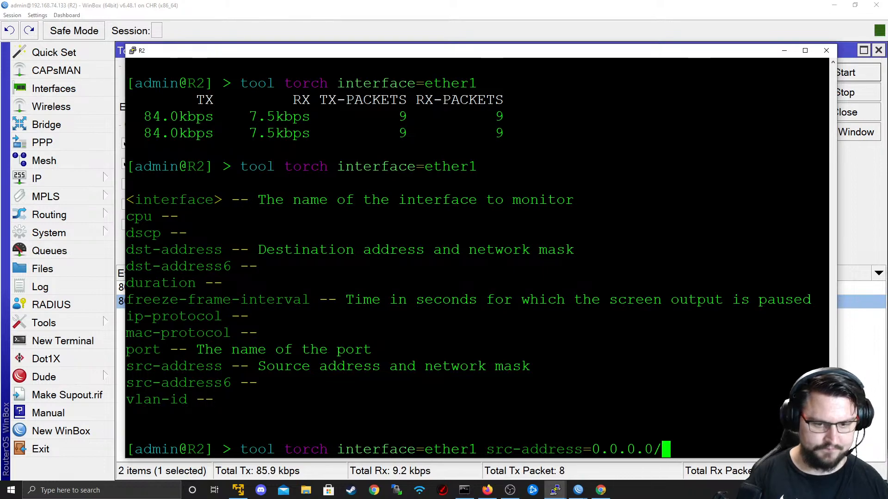
{"action": "key", "text": "BackSpace"}
{"action": "type", "text": "ds"}
{"action": "key", "text": "BackSpace"}
{"action": "key", "text": "BackSpace"}
{"action": "key", "text": "BackSpace"}
{"action": "key", "text": "Return"}
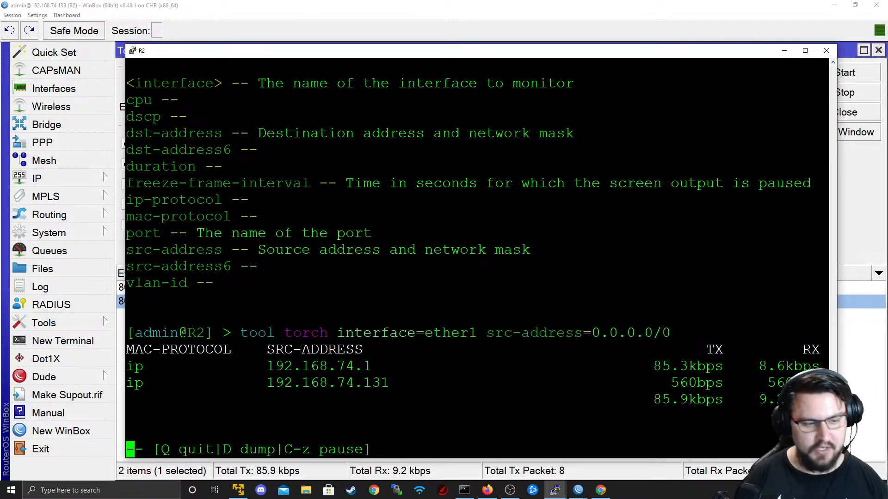
{"action": "key", "text": "q"}
- Add dst-address=192.168.74.133 to torch, revealing sources 192.168.74.1 and 192.168.74.131
{"action": "key", "text": "Up"}
{"action": "key", "text": "Left"}
{"action": "key", "text": "Right"}
{"action": "type", "text": "ds"}
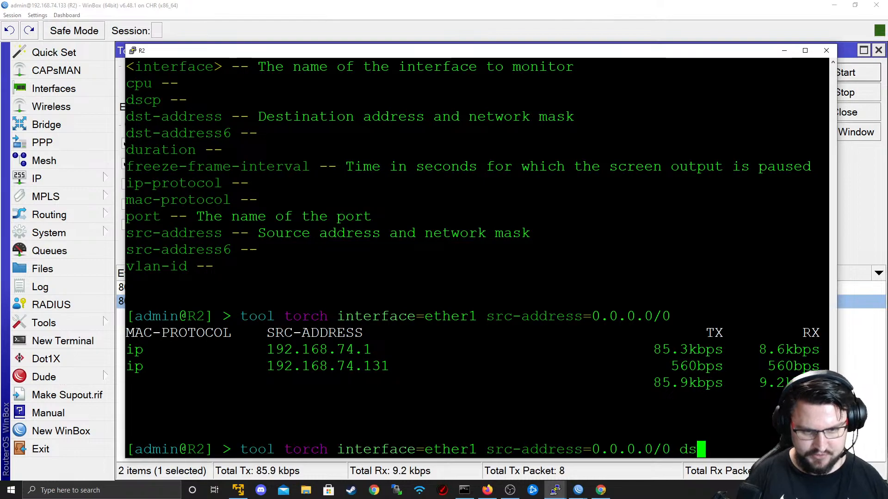
{"action": "type", "text": "t-address=192.1"}
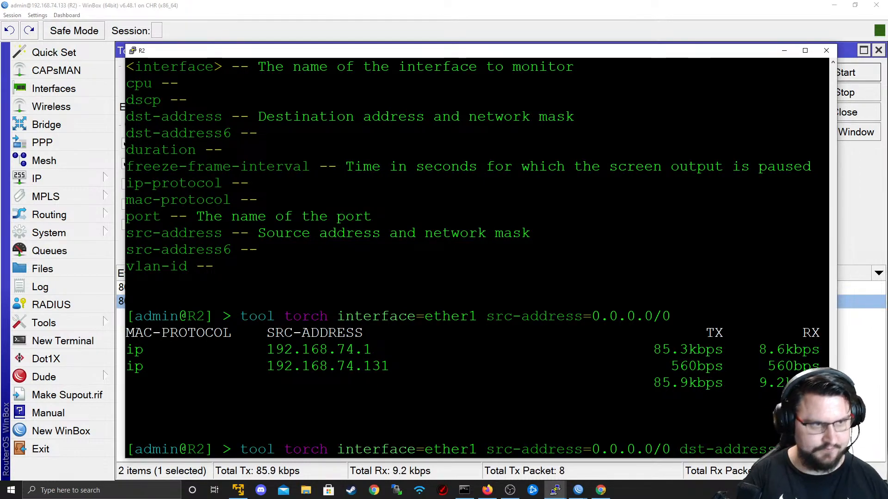
{"action": "type", "text": "68.74."}
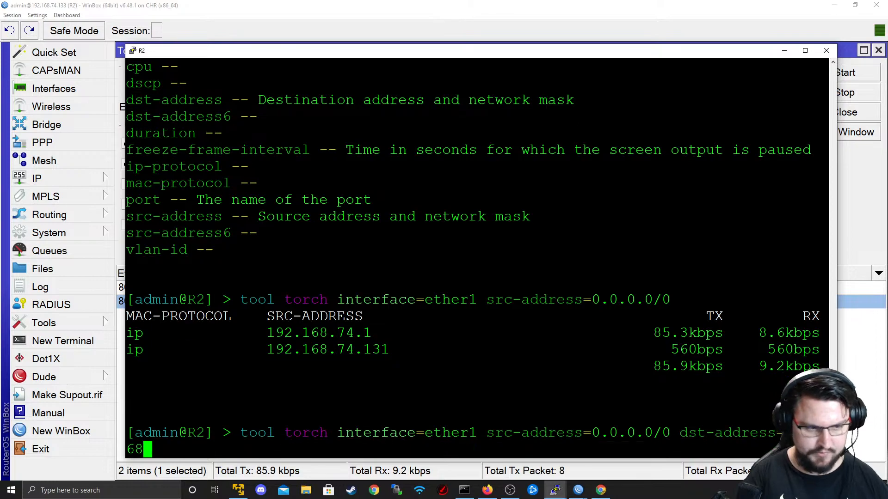
{"action": "type", "text": "133"}
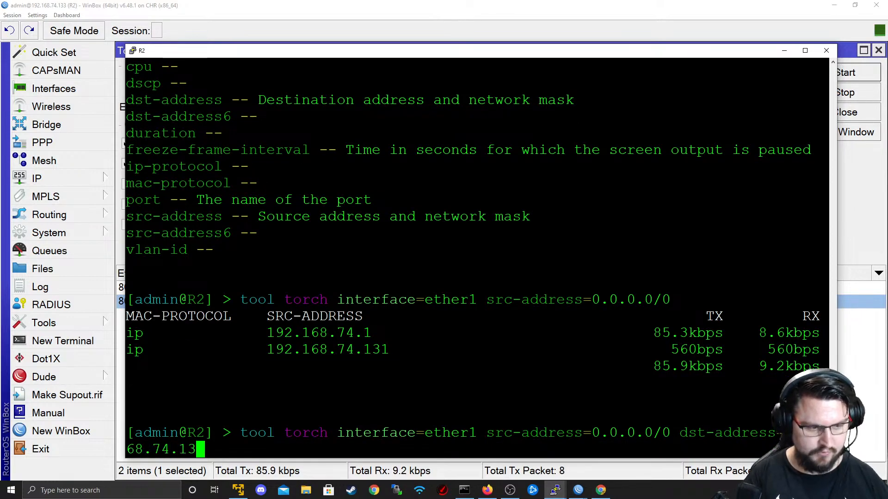
{"action": "key", "text": "Return"}
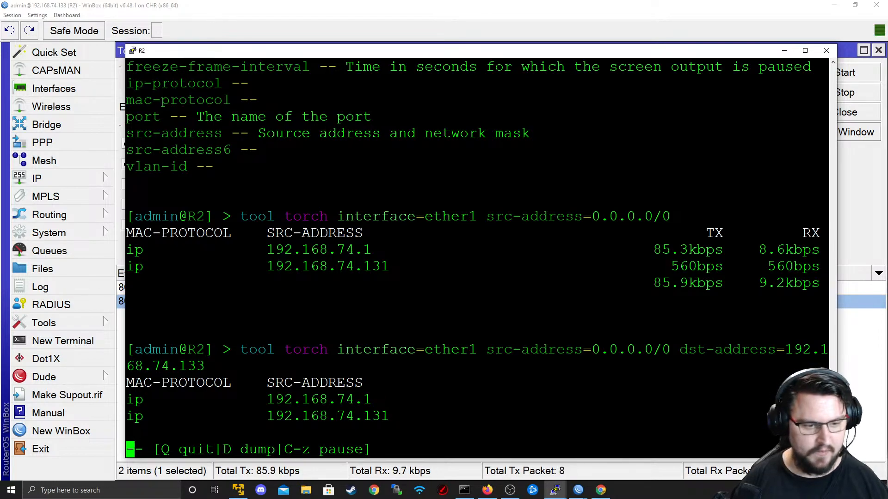
{"action": "double_click", "coordinate": [328, 416]}
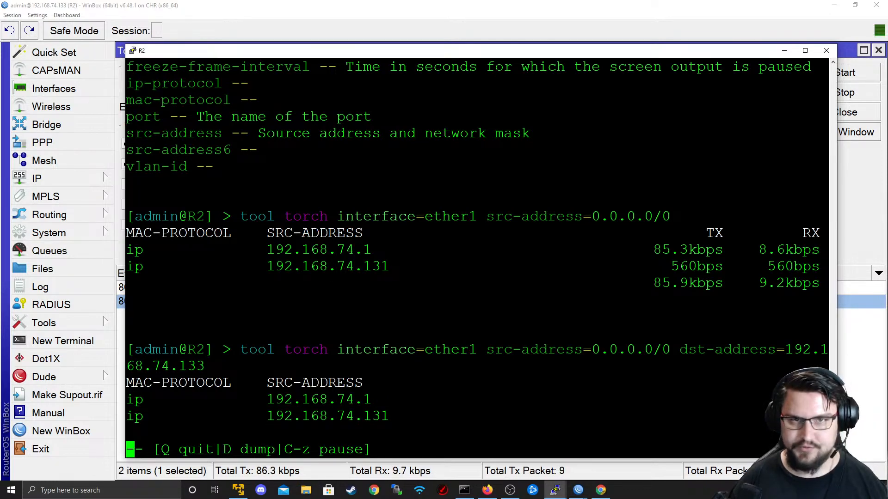
{"action": "key", "text": "alt+Tab"}
- In EVE-NG, duplicate R1's 192.168.74.131 label above it and change it to 192.168.74.150
{"action": "left_click", "coordinate": [179, 296]}
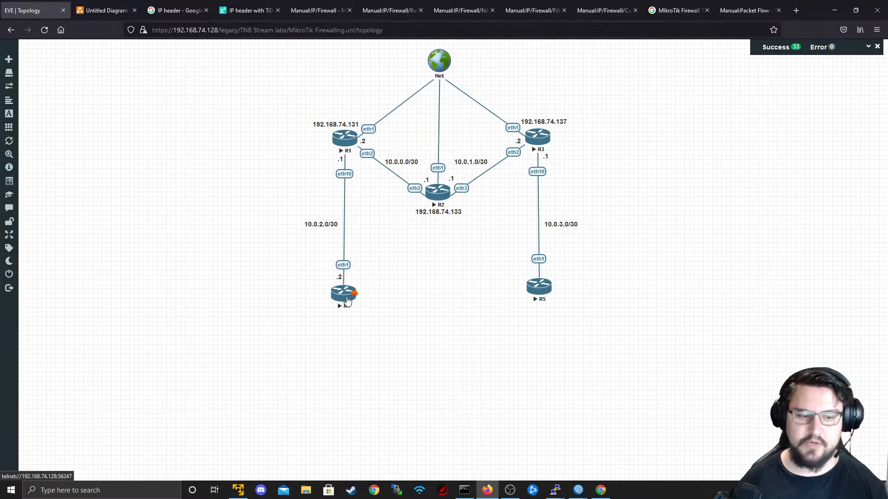
{"action": "key", "text": "alt+Tab"}
{"action": "key", "text": "alt+Tab"}
{"action": "key", "text": "alt+Tab"}
{"action": "left_click", "coordinate": [698, 218]}
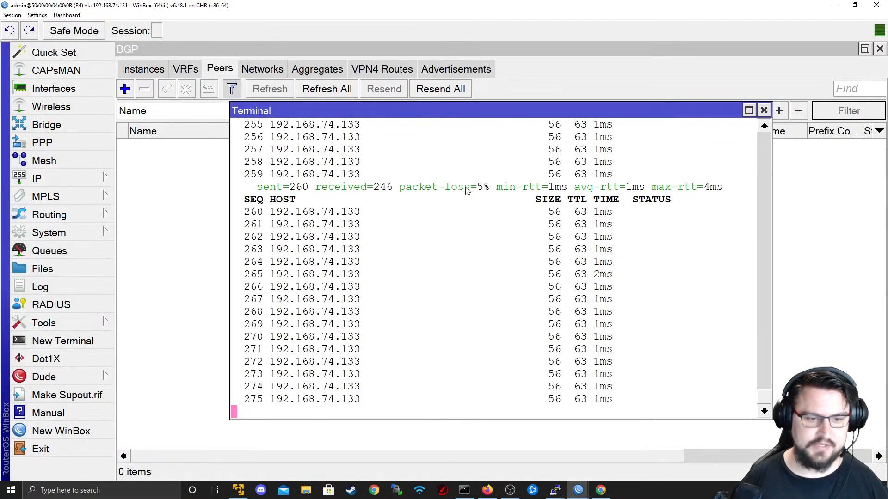
{"action": "key", "text": "alt+Tab"}
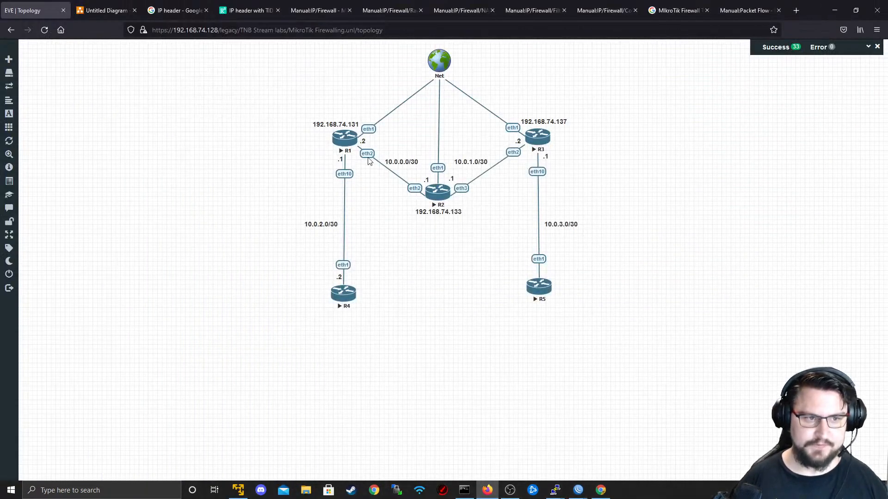
{"action": "key", "text": "alt"}
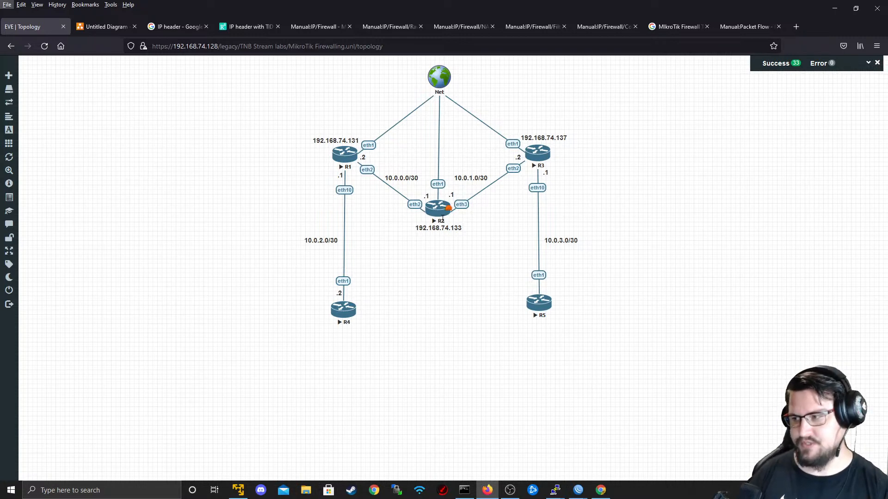
{"action": "right_click", "coordinate": [354, 138]}
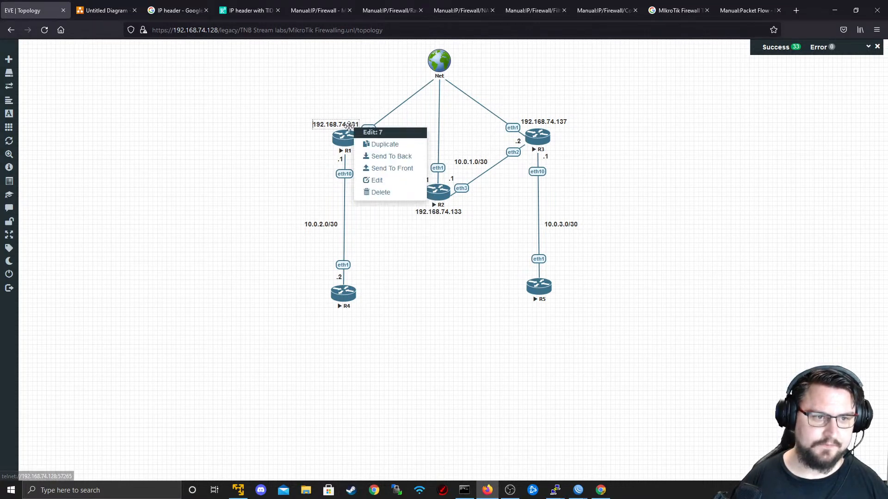
{"action": "left_click", "coordinate": [368, 145]}
{"action": "left_click_drag", "start_coordinate": [345, 145], "coordinate": [334, 112]}
{"action": "double_click", "coordinate": [348, 113]}
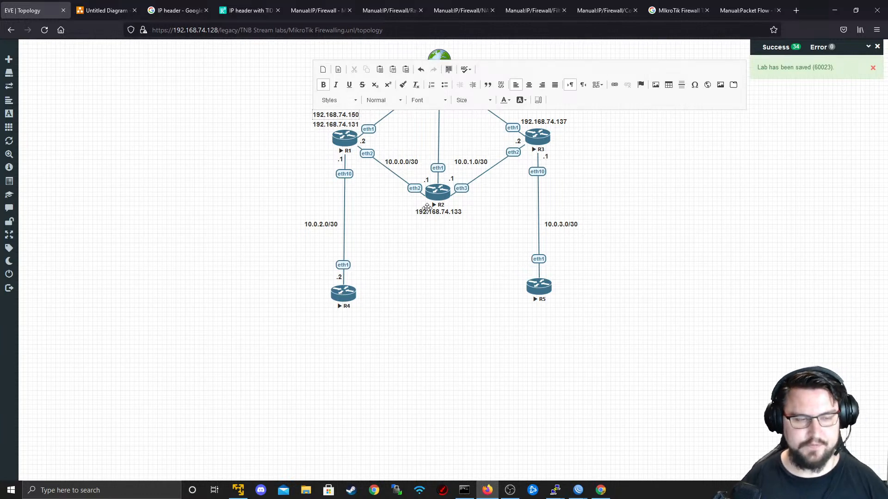
{"action": "left_click", "coordinate": [366, 258]}
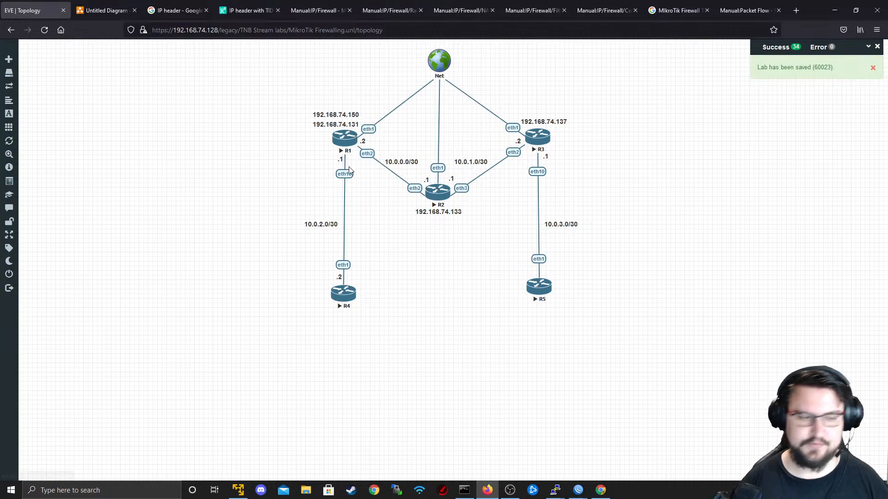
- Close R4's ping terminal and switch to R1's WinBox session
{"action": "key", "text": "alt+Tab"}
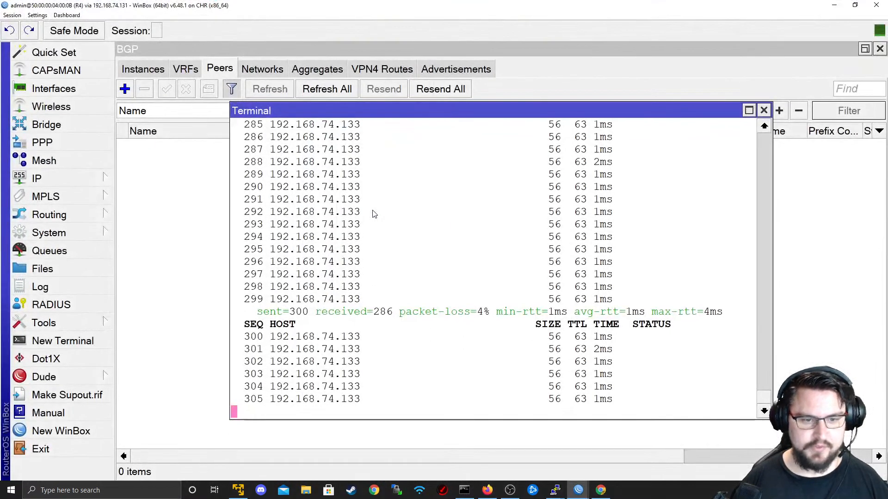
{"action": "left_click", "coordinate": [764, 110]}
{"action": "key", "text": "alt+Tab"}
{"action": "key", "text": "alt+Tab"}
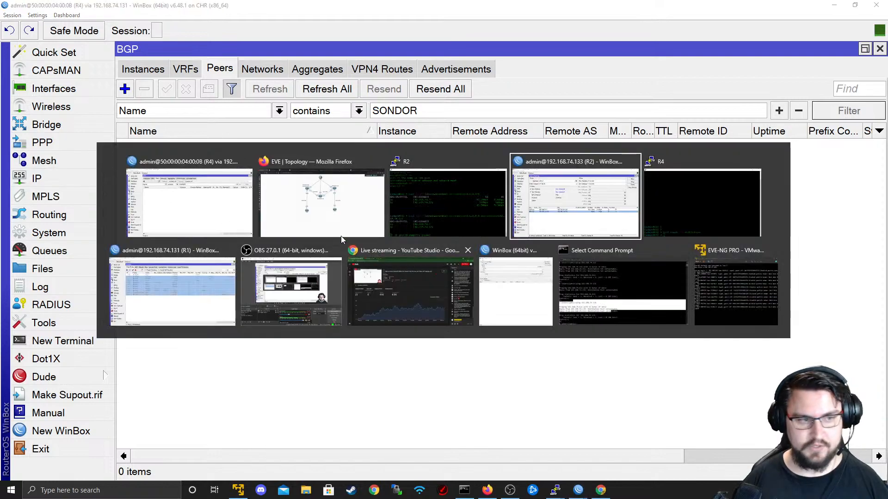
{"action": "left_click", "coordinate": [174, 278]}
- Show R1's firewall NAT rules and start a New NAT Rule
{"action": "left_click", "coordinate": [204, 68]}
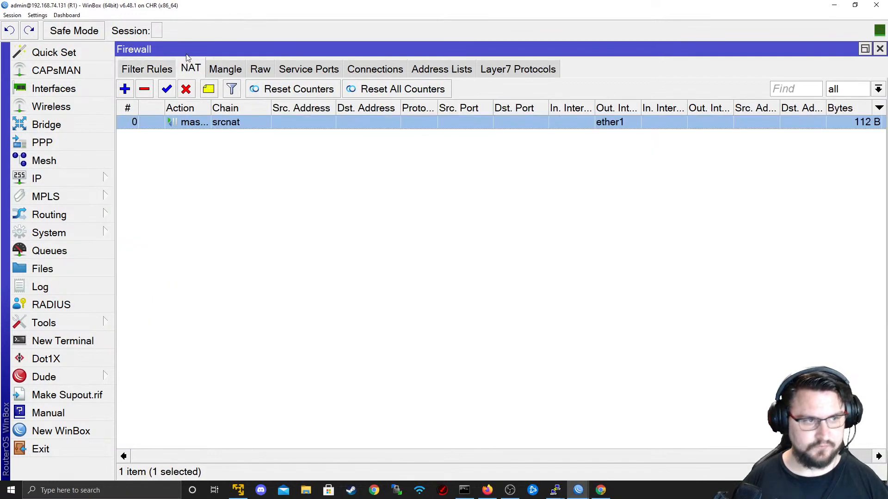
{"action": "left_click", "coordinate": [124, 88]}
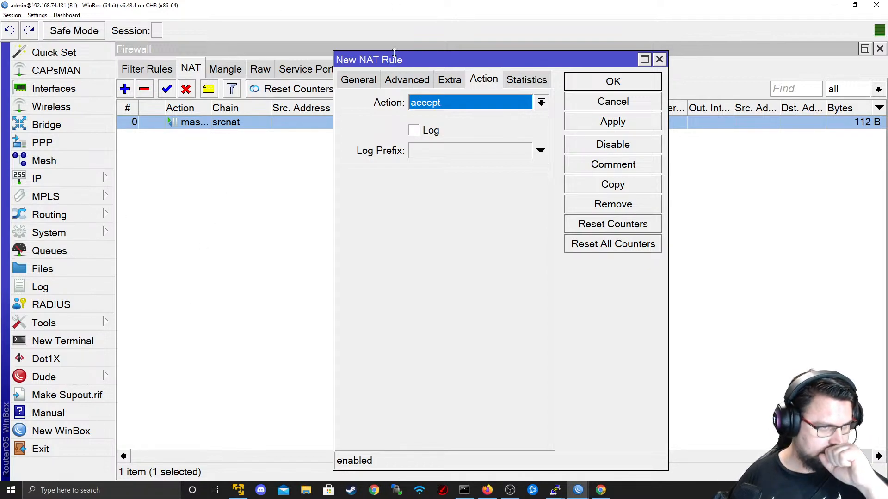
- Match the new NAT rule on Out. Interface ether1 and Src. Address 10.0.2.2
{"action": "left_click", "coordinate": [376, 80]}
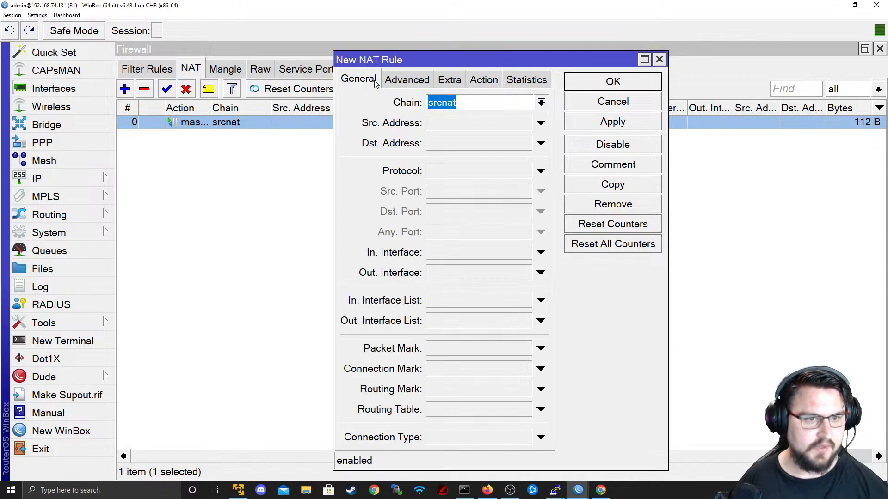
{"action": "key", "text": "alt+Tab"}
{"action": "key", "text": "alt+Tab"}
{"action": "left_click", "coordinate": [250, 11]}
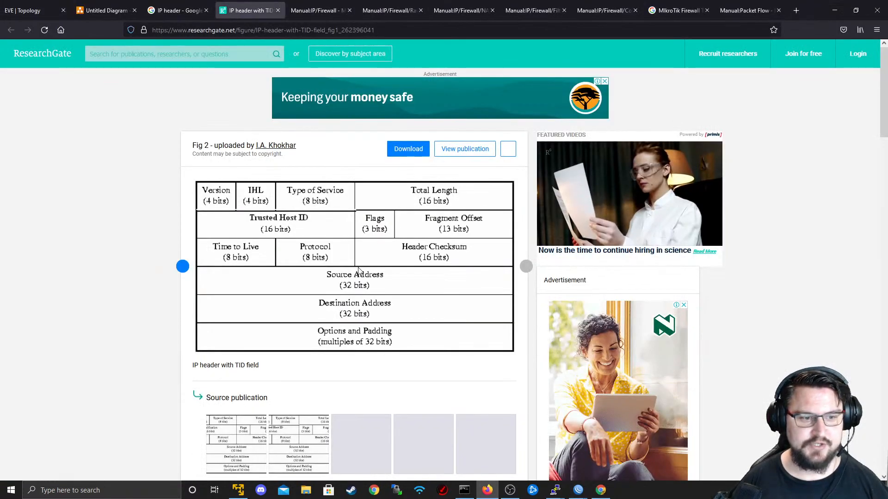
{"action": "key", "text": "alt+Tab"}
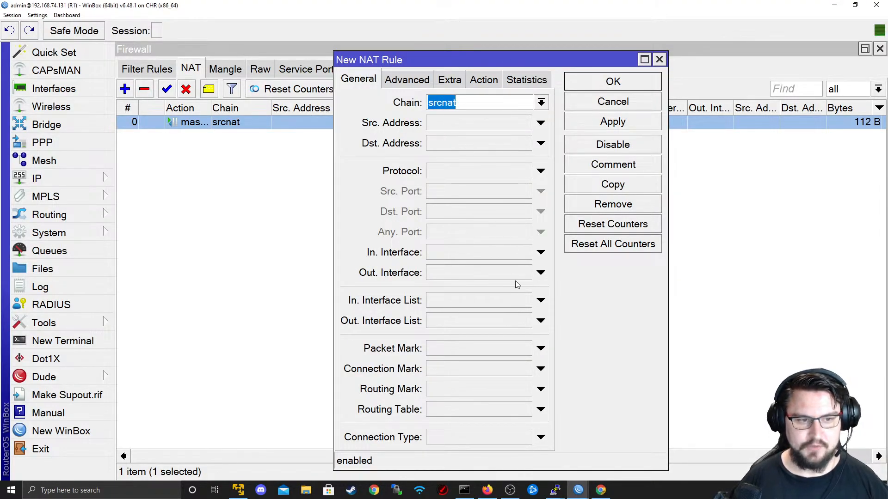
{"action": "left_click", "coordinate": [532, 274]}
{"action": "left_click", "coordinate": [525, 273]}
{"action": "left_click", "coordinate": [463, 282]}
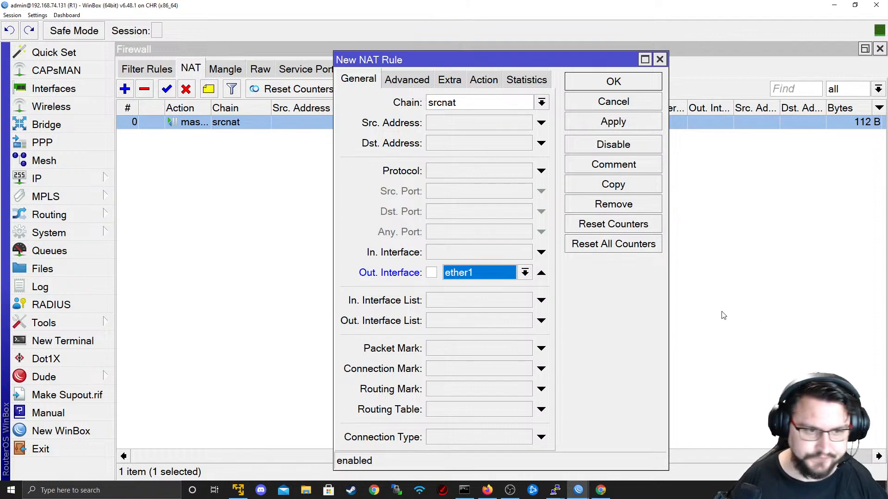
{"action": "left_click", "coordinate": [488, 272]}
{"action": "left_click", "coordinate": [487, 276]}
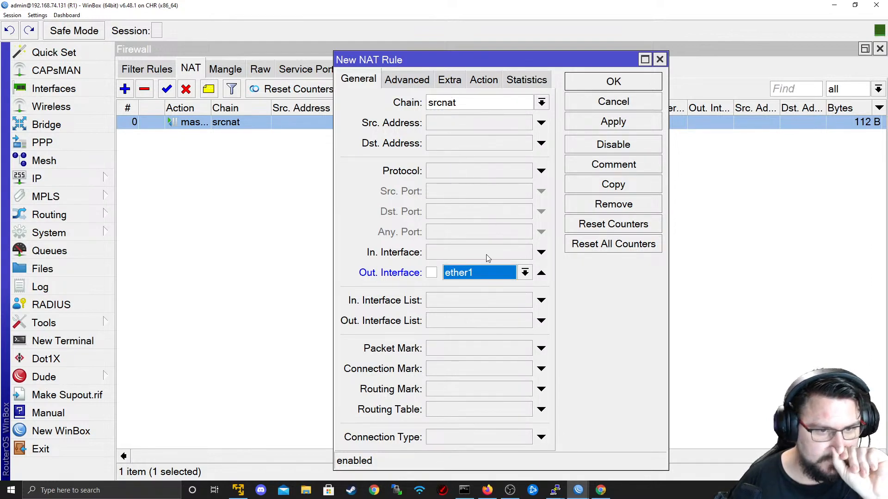
{"action": "left_click", "coordinate": [467, 123]}
{"action": "type", "text": "10.0.2.2"}
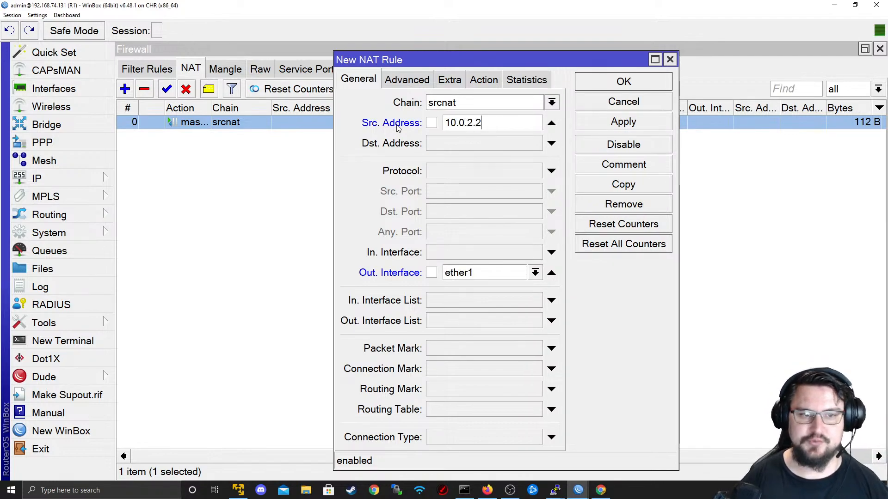
- Set the rule action to src-nat with To Addresses 192.168.74.150
{"action": "left_click", "coordinate": [486, 79]}
{"action": "left_click", "coordinate": [470, 109]}
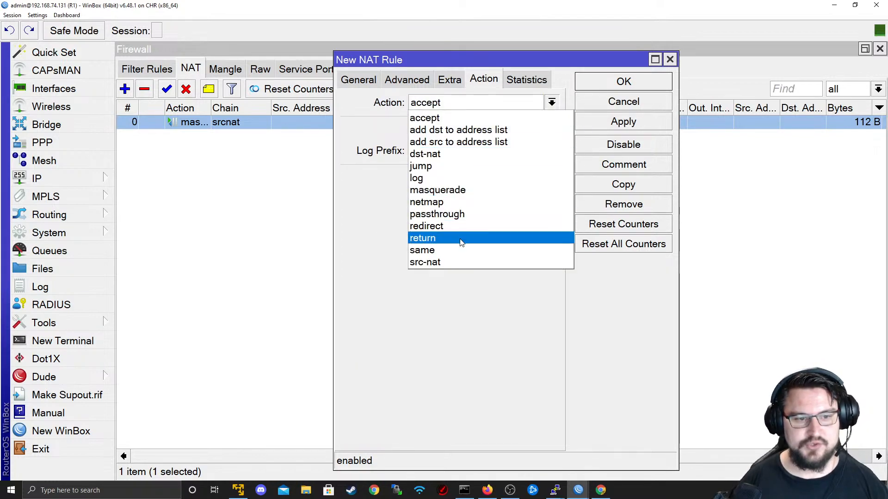
{"action": "left_click", "coordinate": [457, 260]}
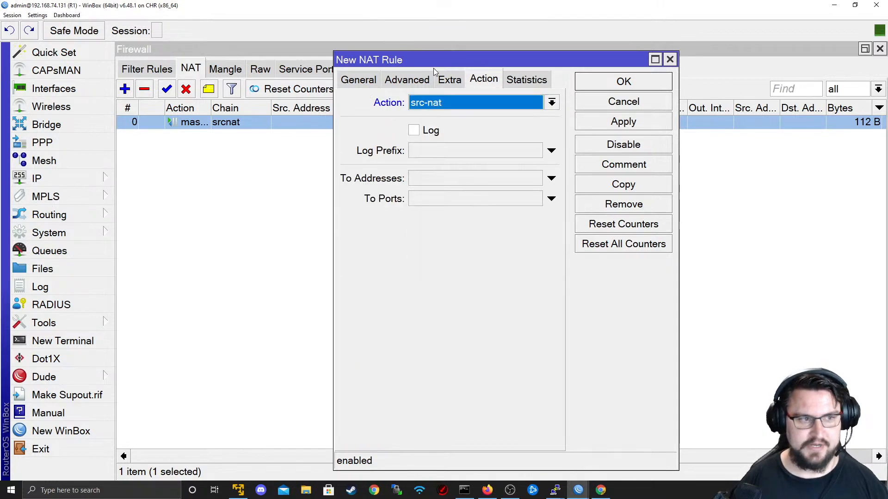
{"action": "left_click", "coordinate": [435, 179]}
{"action": "type", "text": "192.168."}
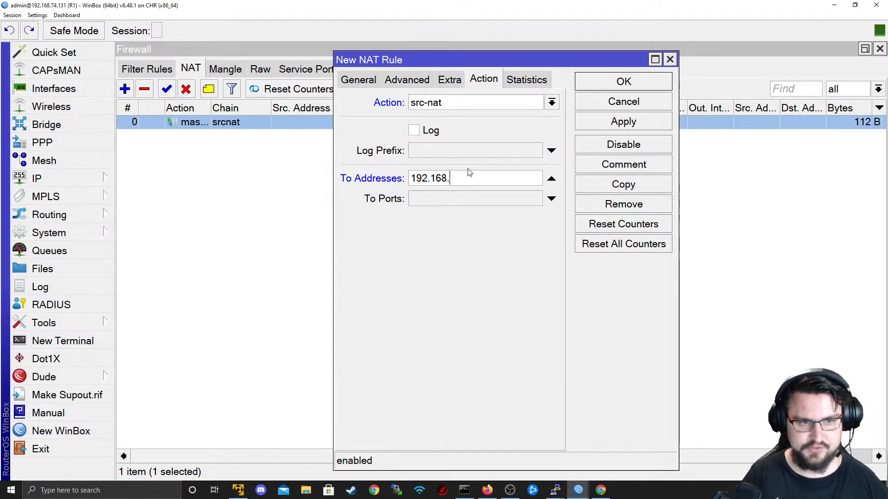
{"action": "type", "text": "74.1"}
{"action": "key", "text": "alt+Tab"}
{"action": "key", "text": "alt+Tab"}
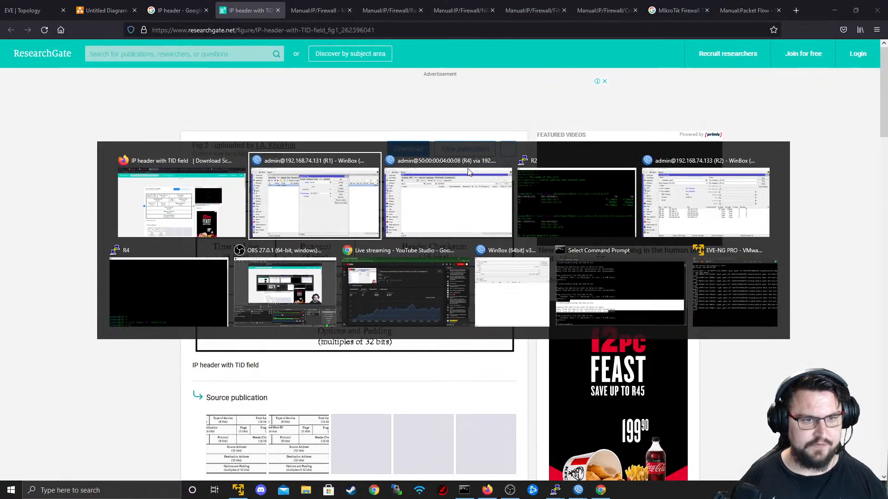
{"action": "key", "text": "alt+Tab"}
{"action": "key", "text": "alt+Tab"}
{"action": "key", "text": "alt+Tab"}
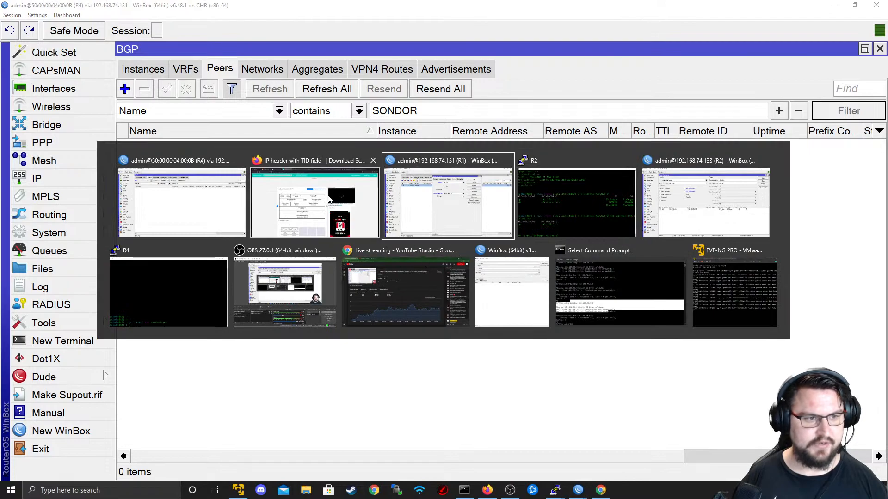
{"action": "left_click", "coordinate": [314, 203]}
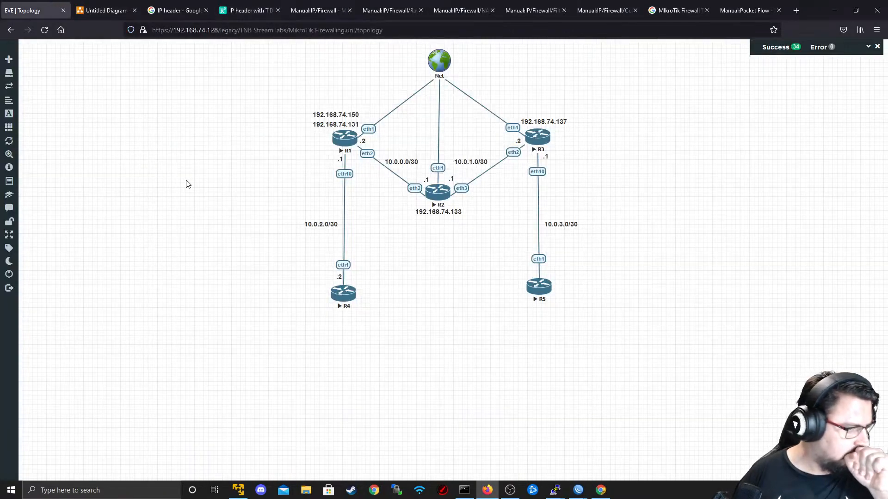
{"action": "key", "text": "alt+Tab"}
{"action": "key", "text": "alt+Tab"}
{"action": "key", "text": "alt+Tab"}
{"action": "key", "text": "alt+Tab"}
{"action": "key", "text": "alt+Tab"}
{"action": "type", "text": "50"}
- Save the 10.0.2.2 src-nat rule and move it above the masquerade rule
{"action": "left_click", "coordinate": [614, 121]}
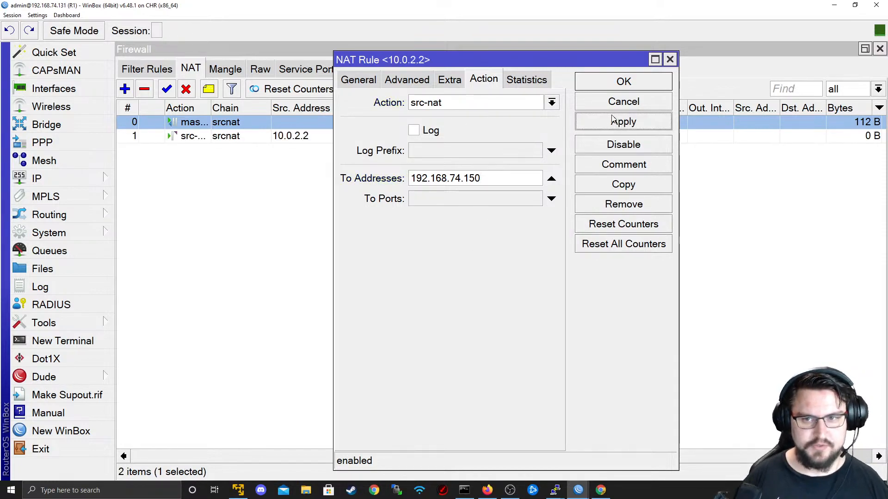
{"action": "left_click", "coordinate": [603, 81]}
{"action": "left_click_drag", "start_coordinate": [202, 139], "coordinate": [208, 129]}
- Ping 192.168.74.133 from a new terminal on R4 to test the rule
{"action": "key", "text": "alt+Tab"}
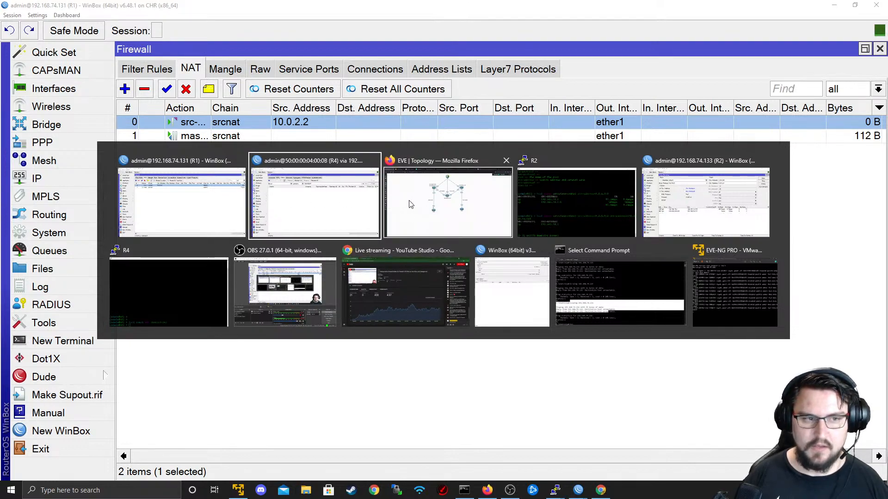
{"action": "left_click", "coordinate": [360, 204]}
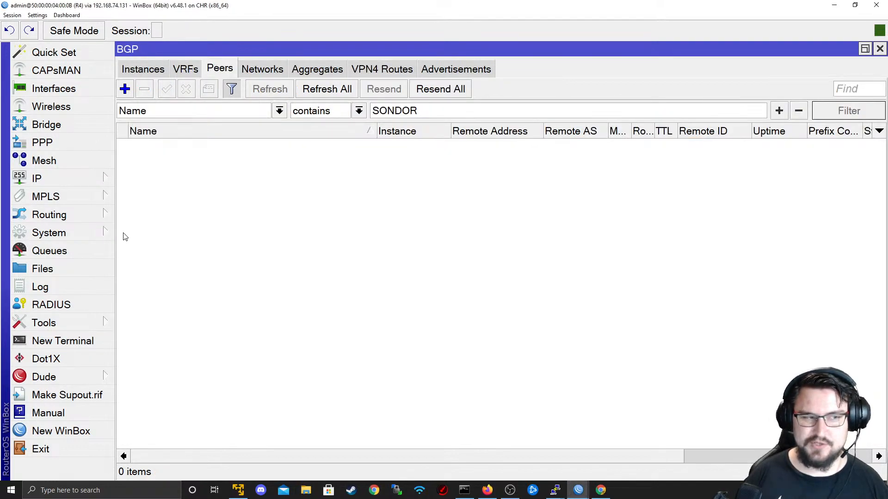
{"action": "left_click", "coordinate": [880, 49]}
{"action": "key", "text": "Up"}
{"action": "key", "text": "Up"}
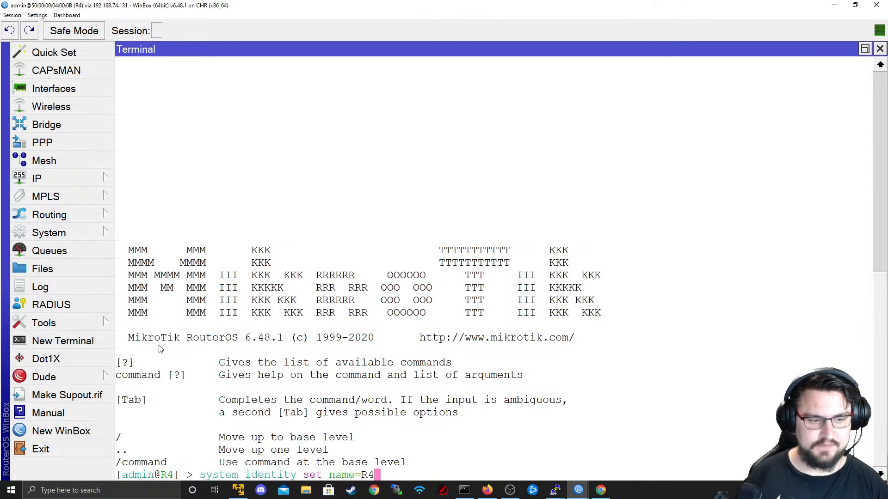
{"action": "key", "text": "Up"}
{"action": "key", "text": "Up"}
{"action": "left_click", "coordinate": [66, 341]}
{"action": "type", "text": "ping 192.168.74.133"}
{"action": "key", "text": "Return"}
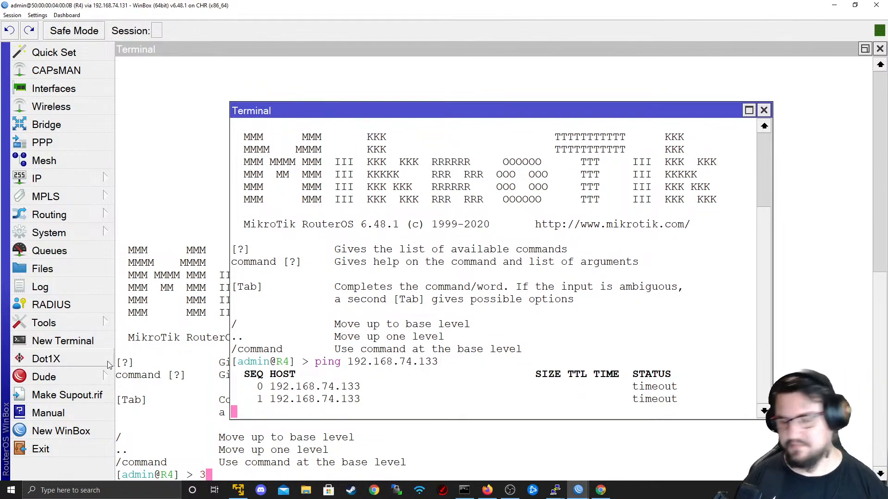
{"action": "key", "text": "alt+Tab"}
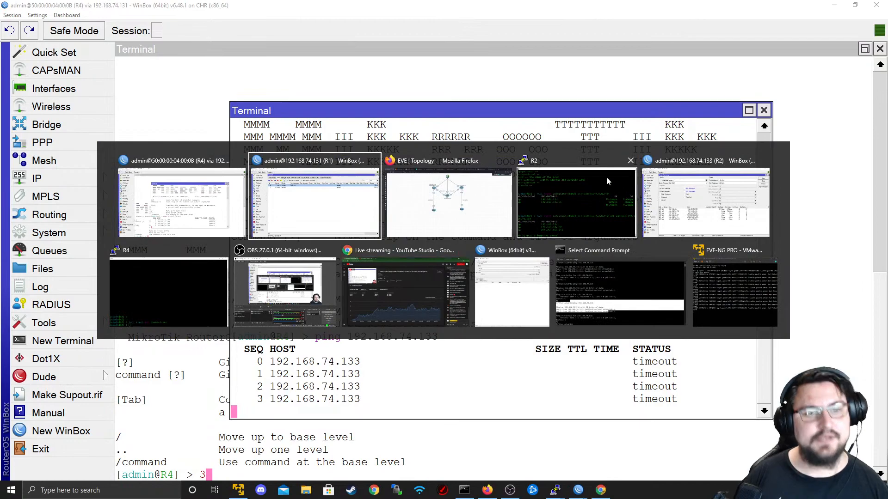
{"action": "key", "text": "alt+Tab"}
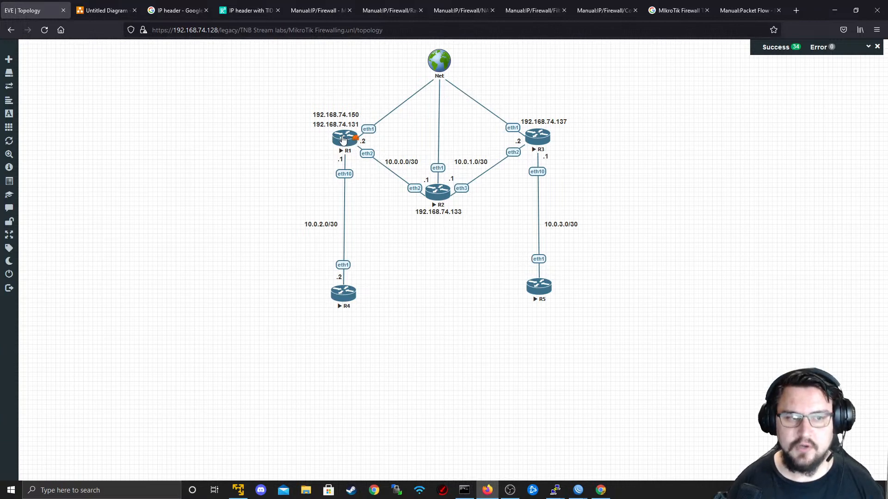
{"action": "key", "text": "alt+Tab"}
{"action": "key", "text": "alt+Tab"}
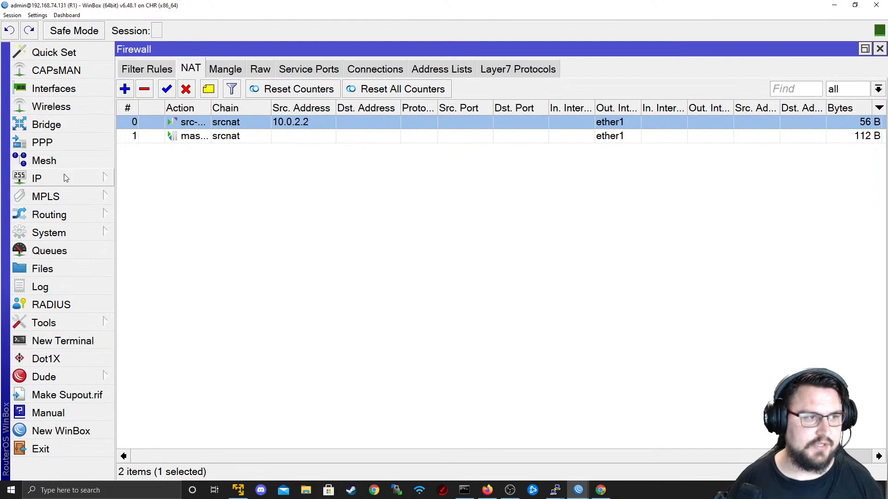
- Open R1's IP address list and place it over the firewall window
{"action": "left_click", "coordinate": [63, 178]}
{"action": "left_click", "coordinate": [157, 72]}
{"action": "left_click_drag", "start_coordinate": [542, 173], "coordinate": [340, 158]}
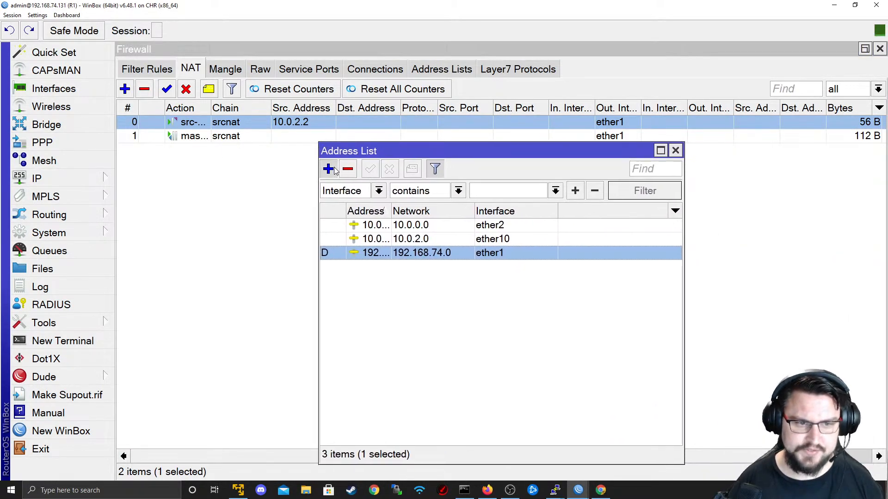
- Add address 192.168.74.150 on interface ether1 to R1
{"action": "left_click", "coordinate": [328, 169]}
{"action": "type", "text": "192.168.74."}
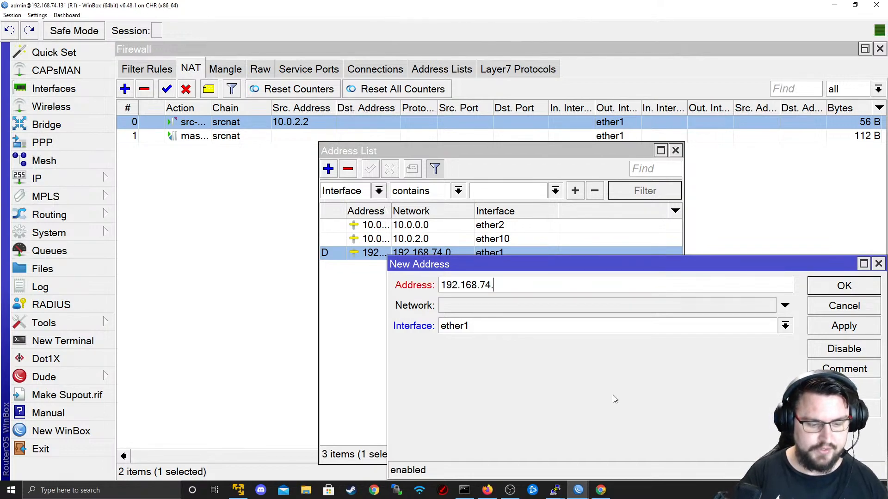
{"action": "type", "text": "150"}
{"action": "key", "text": "Tab"}
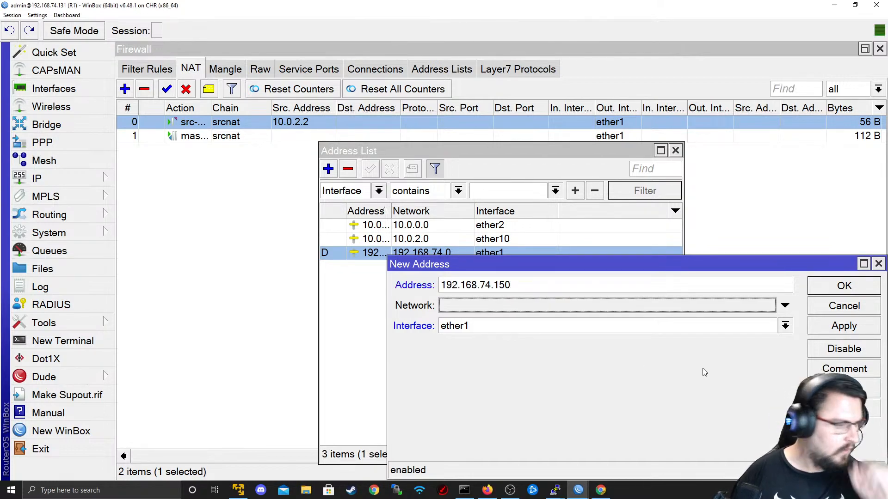
{"action": "left_click", "coordinate": [633, 331]}
{"action": "left_click", "coordinate": [662, 341]}
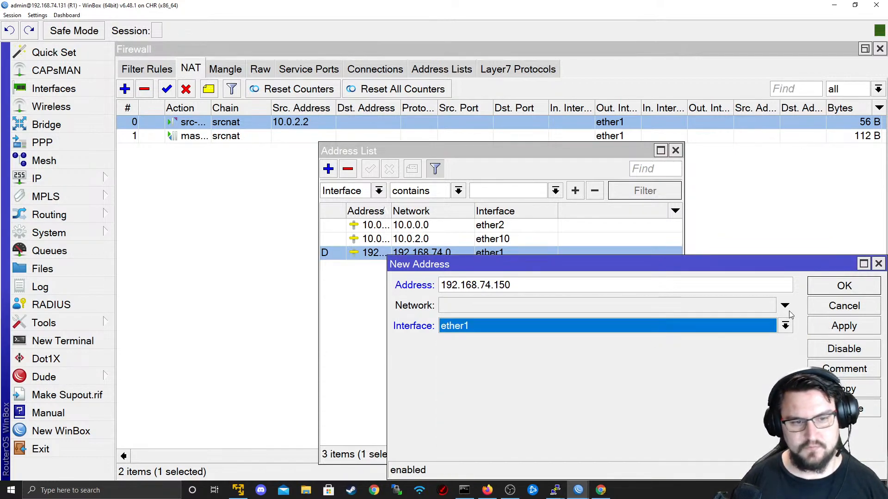
{"action": "left_click", "coordinate": [722, 288]}
{"action": "type", "text": "/2"}
{"action": "key", "text": "BackSpace"}
{"action": "key", "text": "BackSpace"}
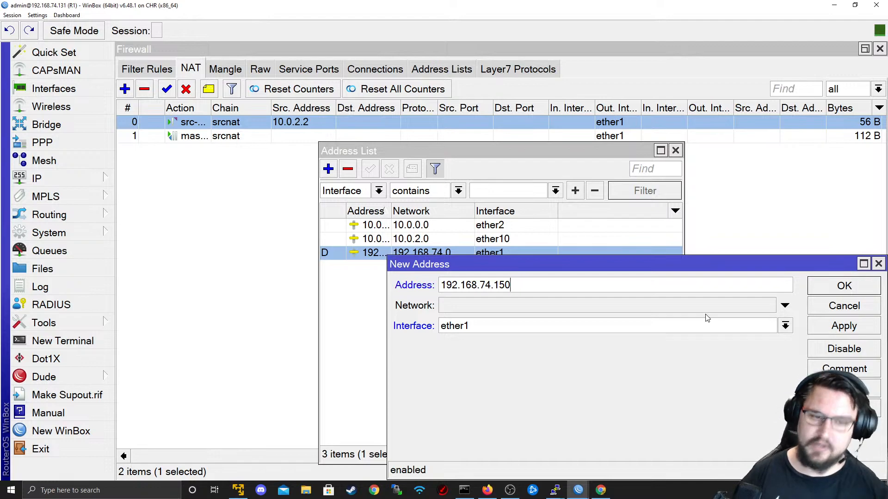
{"action": "left_click", "coordinate": [845, 329]}
{"action": "left_click", "coordinate": [842, 286]}
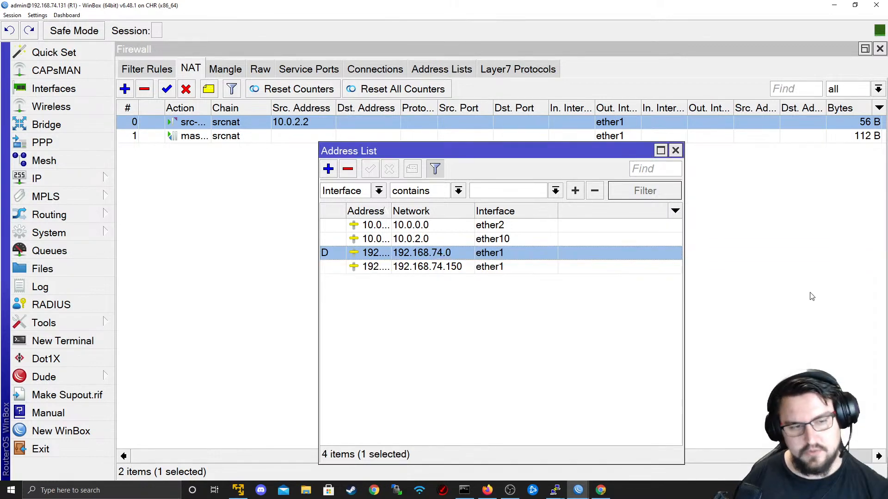
{"action": "key", "text": "alt+Tab"}
- Check R4's running ping, then bring up R2's console showing torch traffic from 192.168.74.150
{"action": "key", "text": "alt+Tab"}
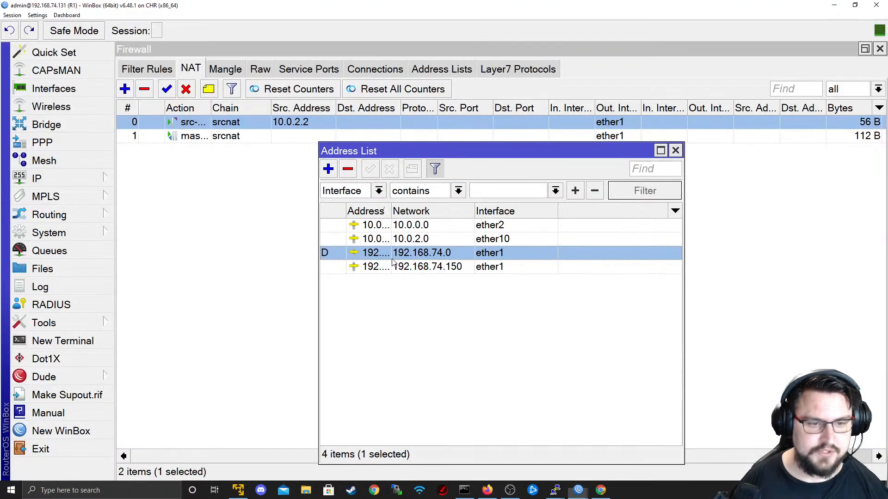
{"action": "key", "text": "alt+Tab"}
{"action": "key", "text": "Tab"}
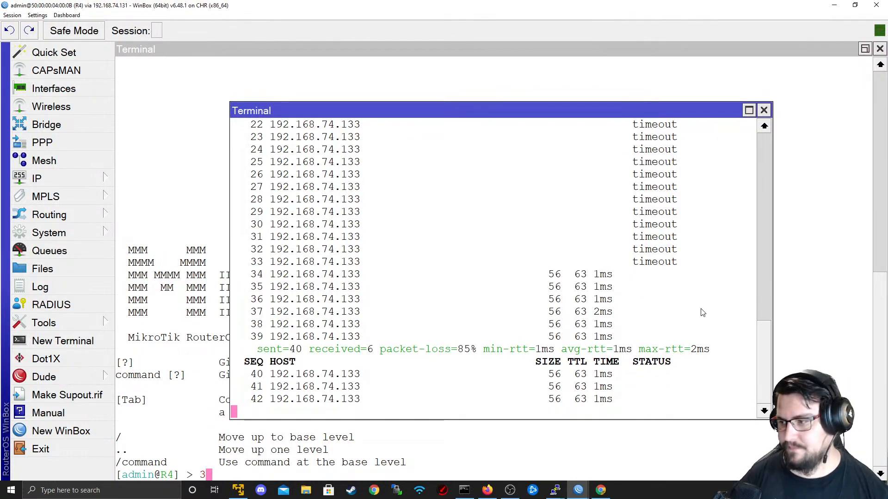
{"action": "key", "text": "alt+Tab"}
{"action": "key", "text": "Tab"}
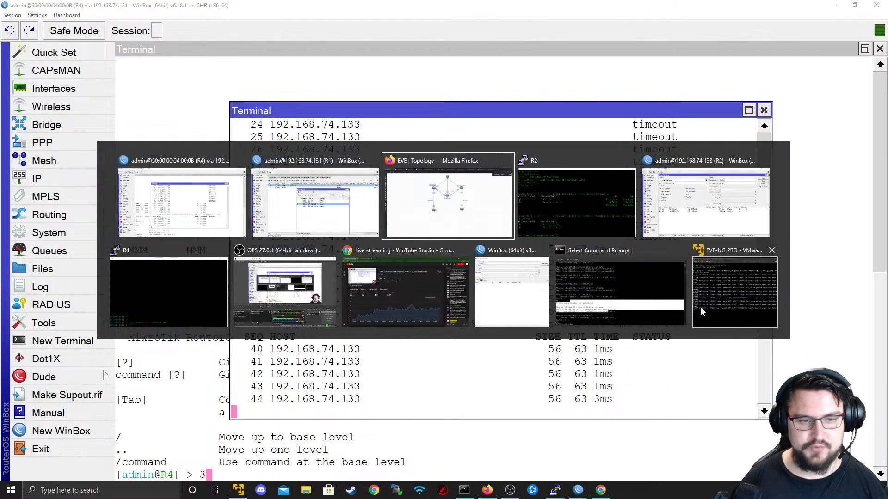
{"action": "left_click", "coordinate": [576, 203]}
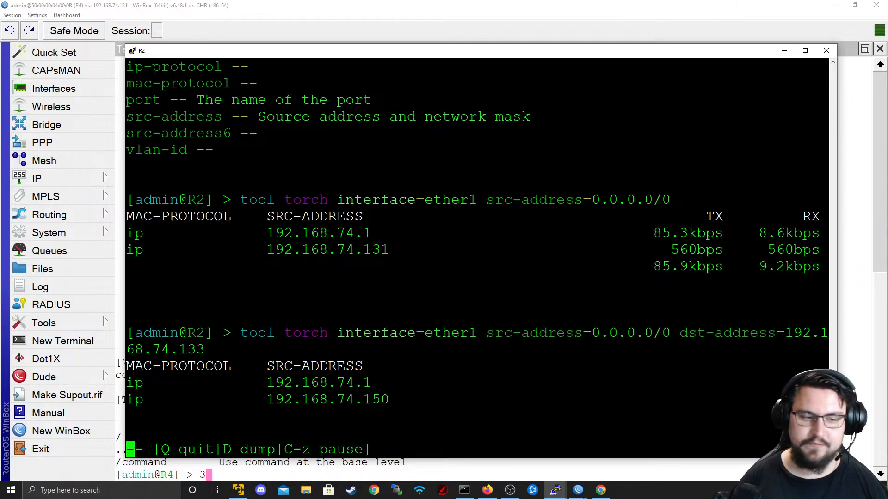
- Stop R4's ping to 192.168.74.133 with Ctrl+C after reviewing R2's torch output
{"action": "key", "text": "alt+Tab"}
{"action": "key", "text": "alt+Tab"}
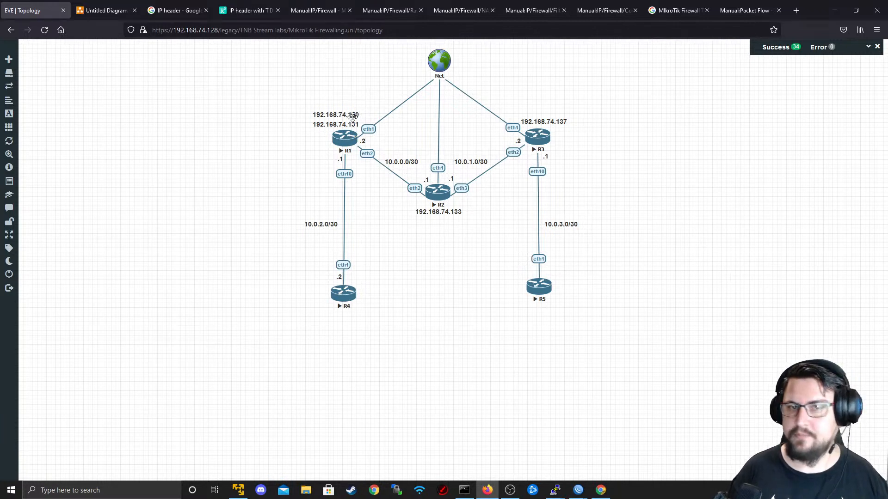
{"action": "key", "text": "alt+Tab"}
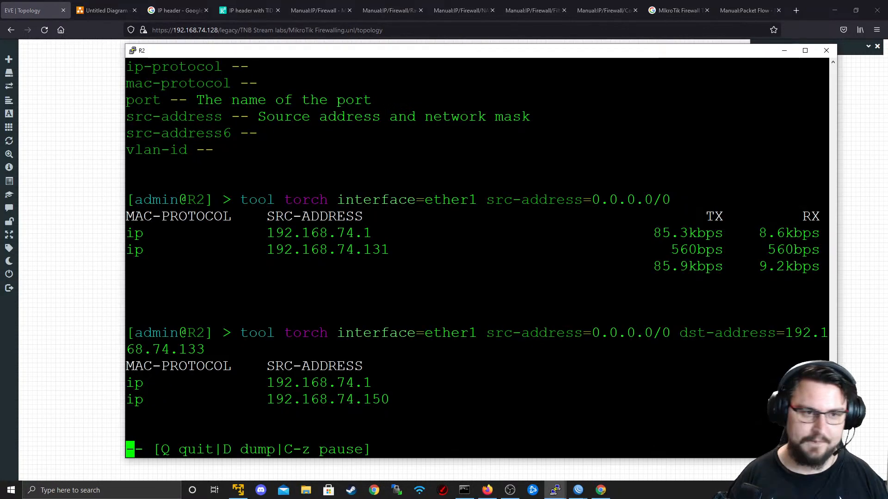
{"action": "key", "text": "alt+Tab"}
{"action": "key", "text": "ctrl+c"}
{"action": "key", "text": "alt+Tab"}
{"action": "key", "text": "alt+Tab"}
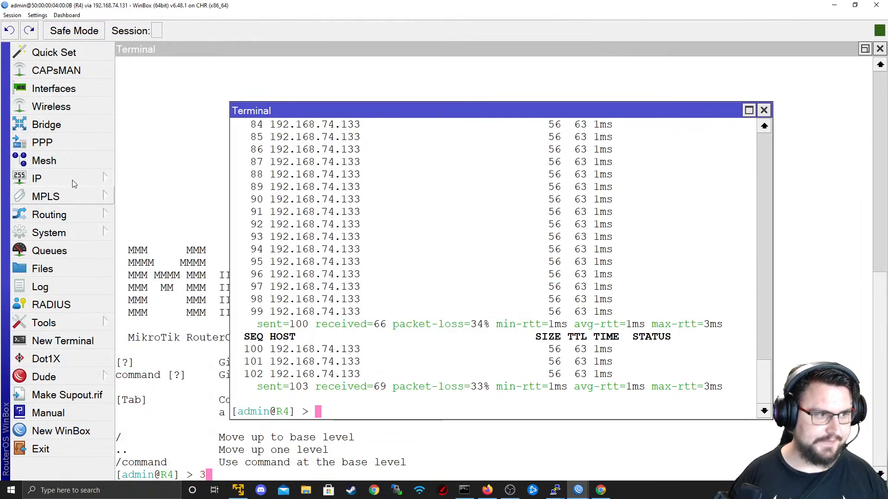
- Open R4's IP Firewall, then compare the topology and return to R1's NAT list
{"action": "left_click", "coordinate": [71, 179]}
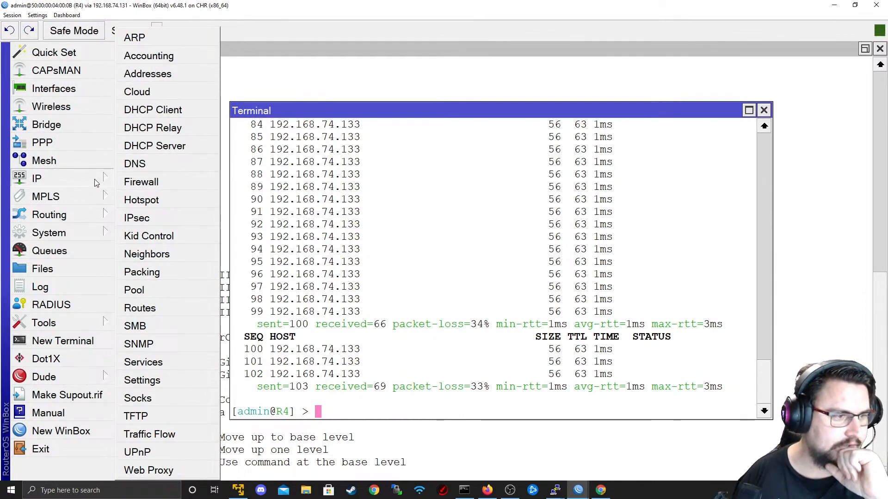
{"action": "left_click", "coordinate": [155, 184]}
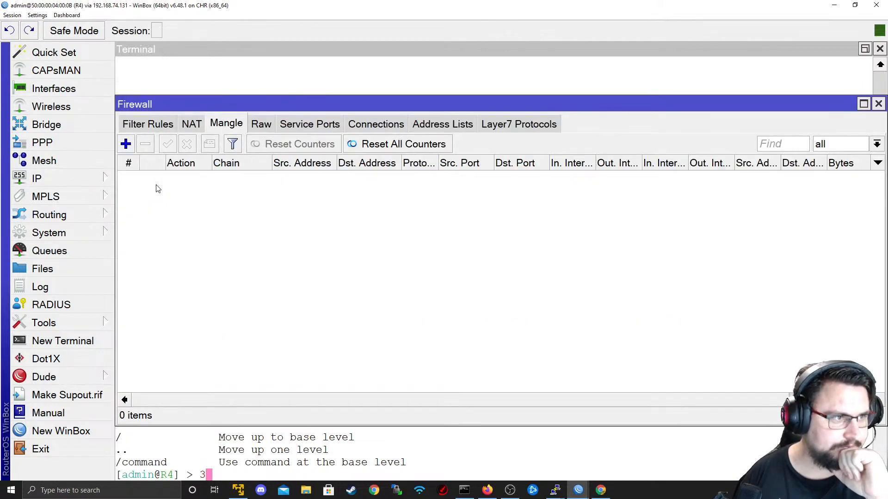
{"action": "key", "text": "alt+Tab"}
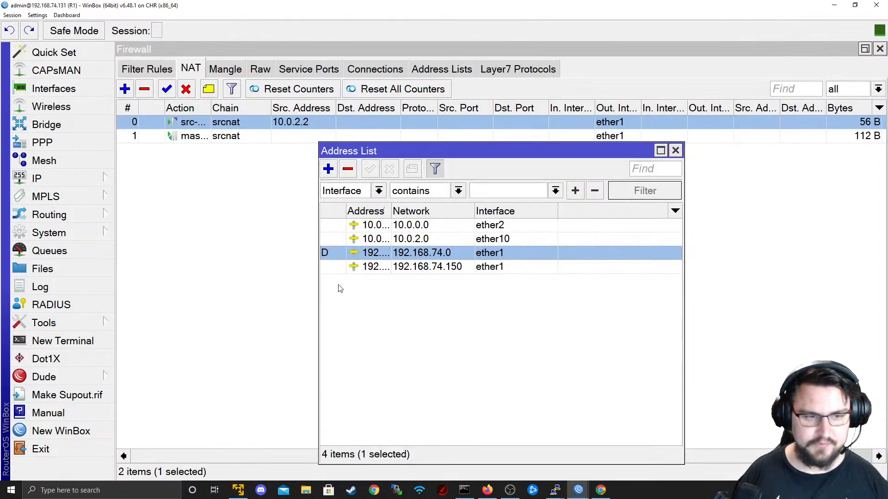
{"action": "key", "text": "alt+Tab"}
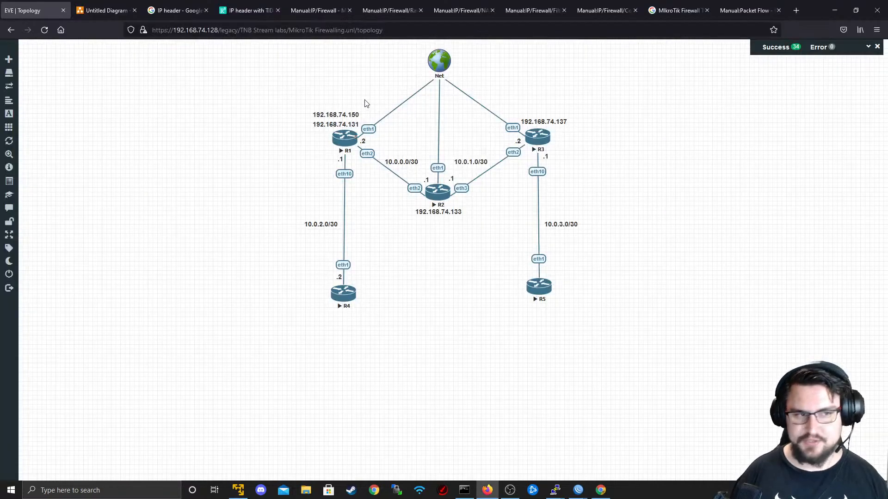
{"action": "key", "text": "alt+Tab"}
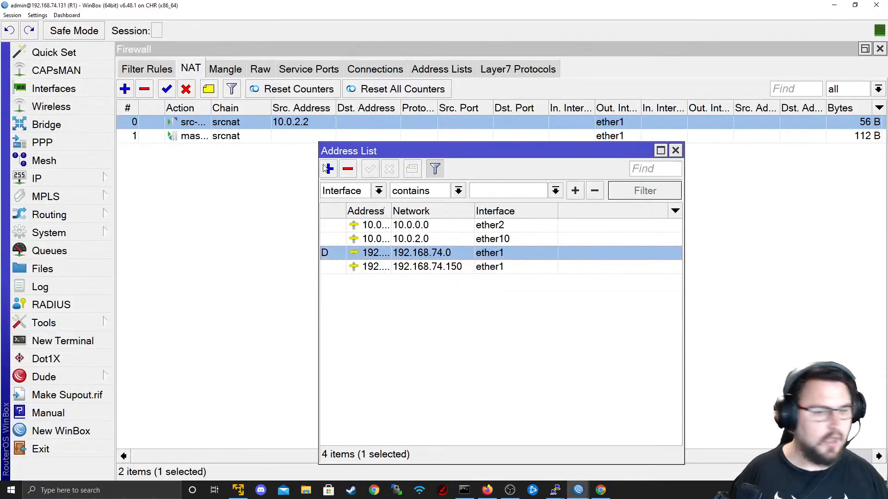
{"action": "key", "text": "alt+Tab"}
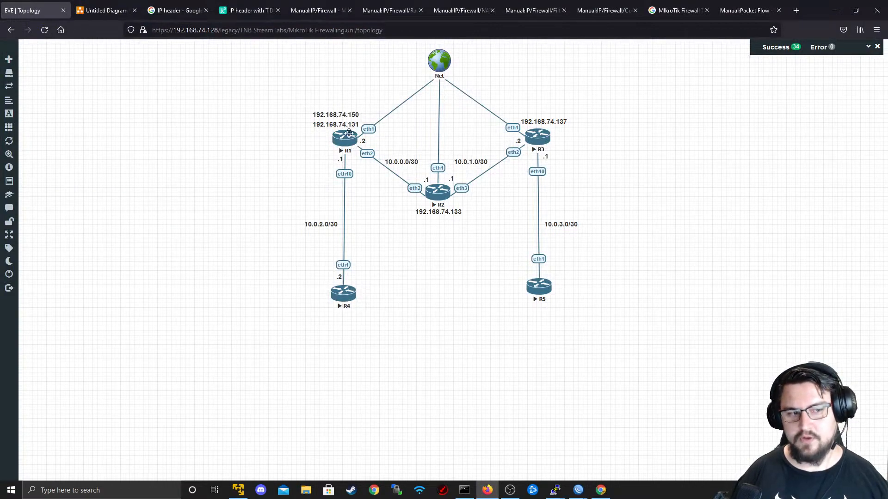
{"action": "key", "text": "alt+Tab"}
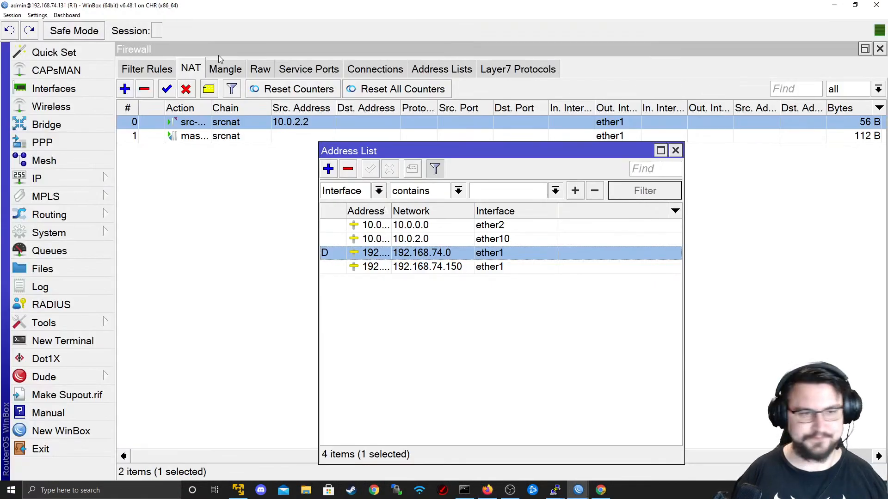
- Start a new NAT rule with chain dstnat, protocol tcp and Dst. Port 22
{"action": "left_click", "coordinate": [187, 78]}
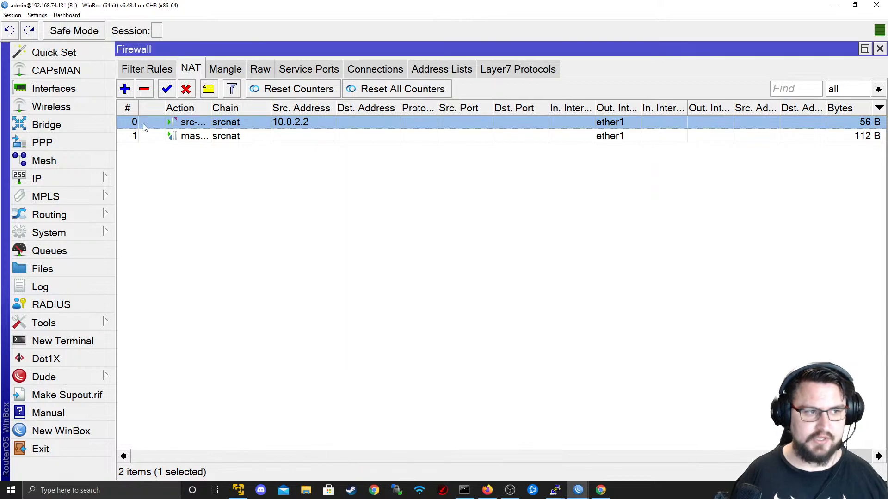
{"action": "left_click", "coordinate": [125, 89]}
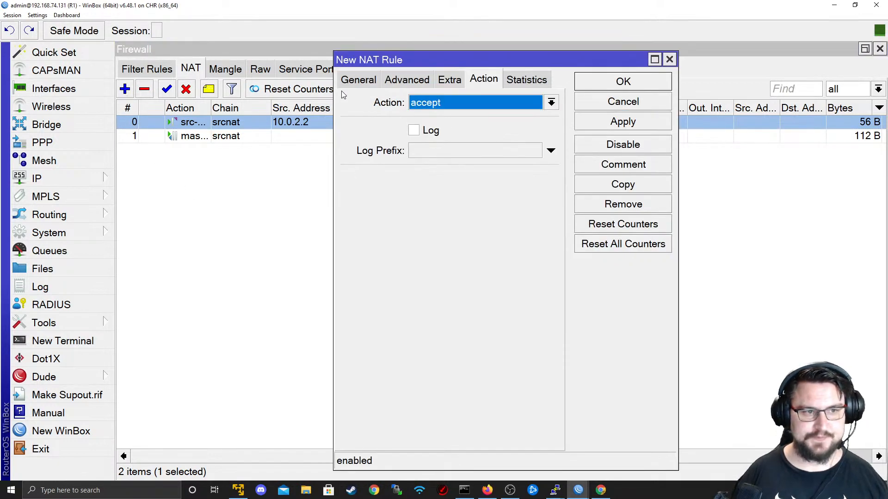
{"action": "left_click", "coordinate": [354, 82]}
{"action": "left_click", "coordinate": [551, 102]}
{"action": "left_click", "coordinate": [470, 118]}
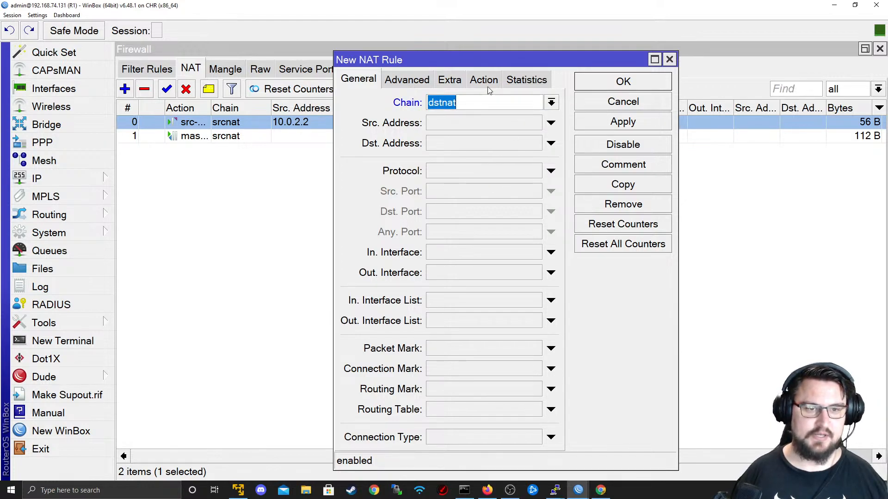
{"action": "left_click", "coordinate": [493, 177]}
{"action": "left_click", "coordinate": [534, 171]}
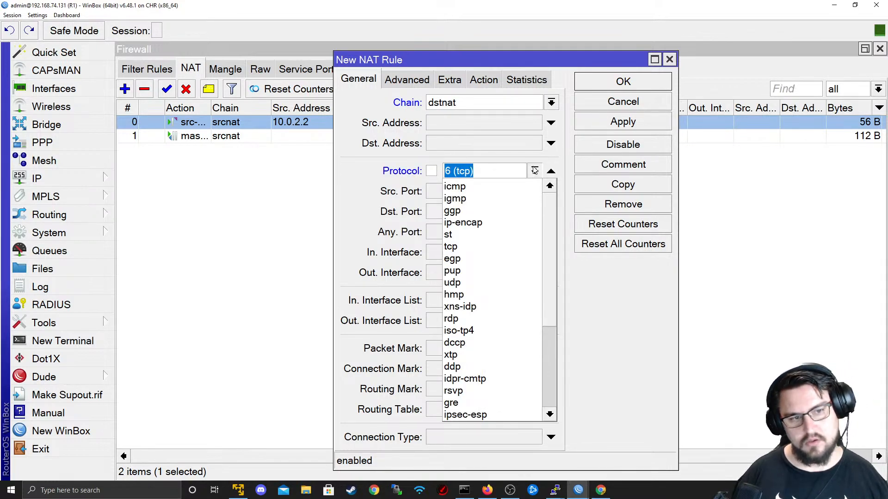
{"action": "left_click", "coordinate": [534, 172]}
{"action": "left_click", "coordinate": [451, 218]}
{"action": "type", "text": "22"}
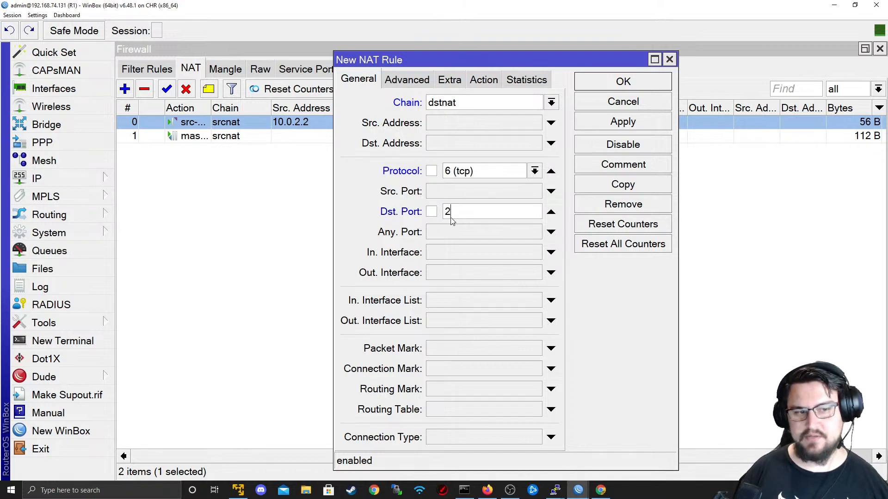
{"action": "left_click", "coordinate": [481, 82]}
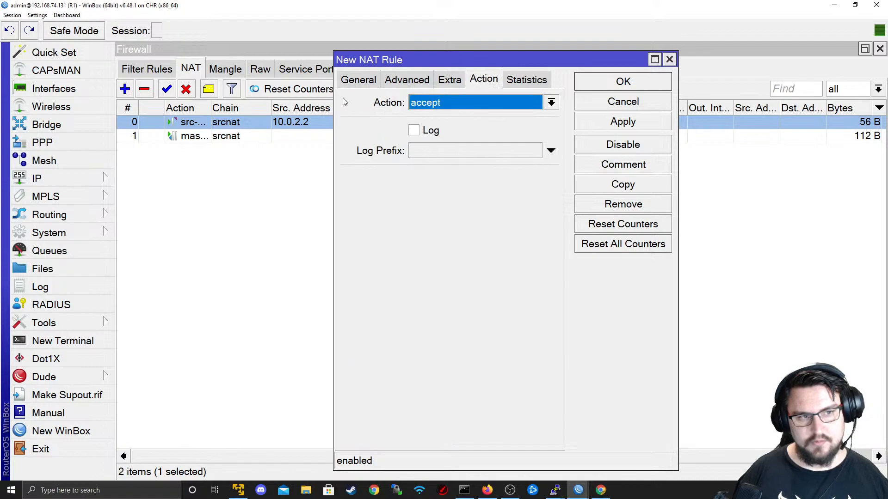
{"action": "left_click", "coordinate": [365, 80]}
- Match Dst. Address 192.168.74.150 and dst-nat it to 10.0.2.2, then save
{"action": "left_click", "coordinate": [484, 141]}
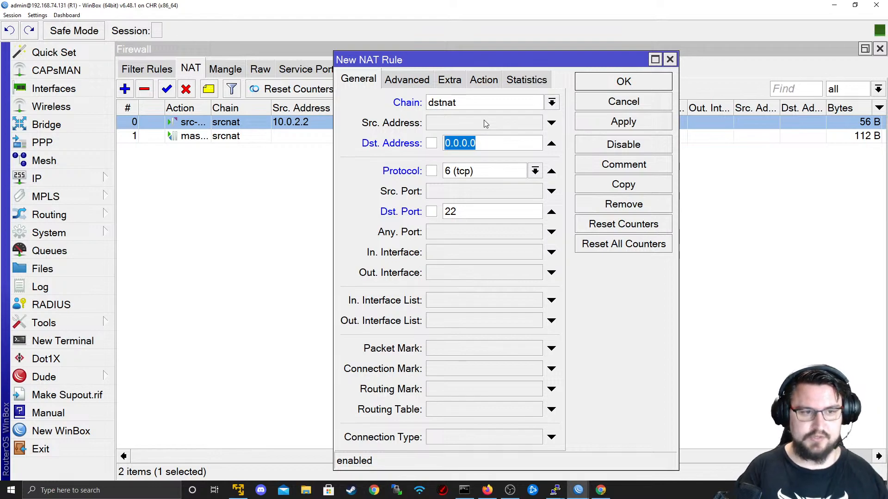
{"action": "type", "text": "1"}
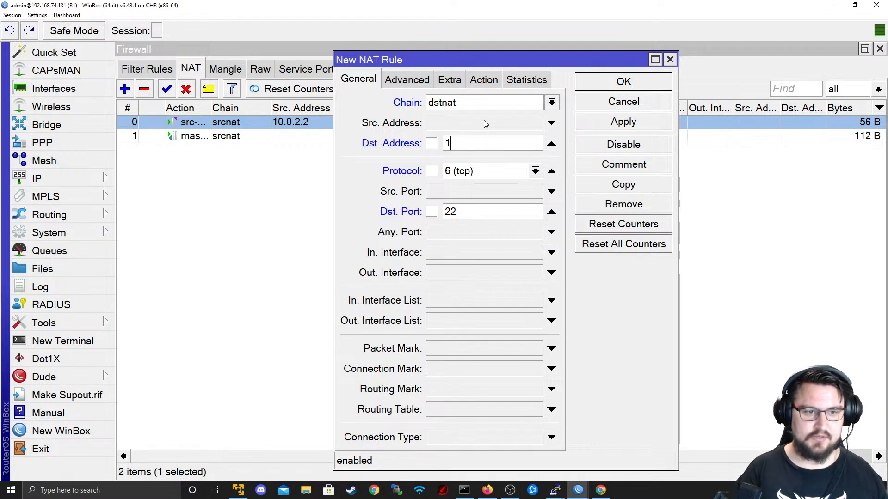
{"action": "type", "text": "92.168.74.150"}
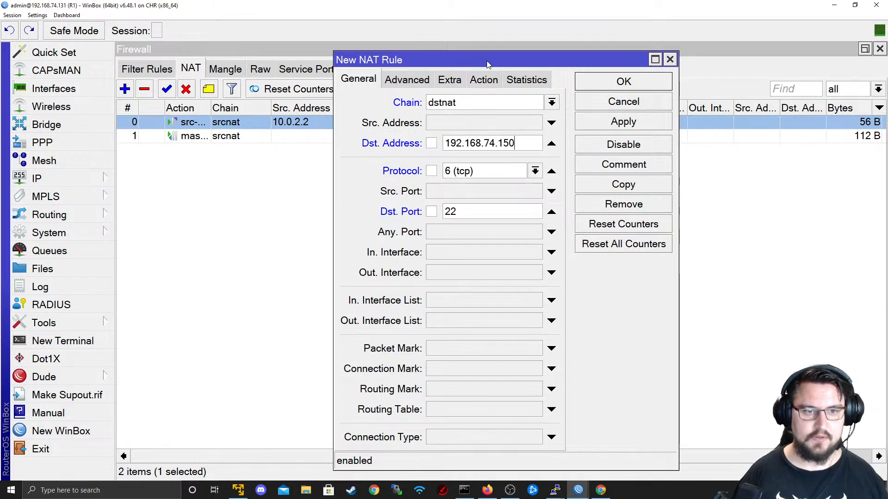
{"action": "left_click", "coordinate": [490, 81]}
{"action": "left_click", "coordinate": [474, 104]}
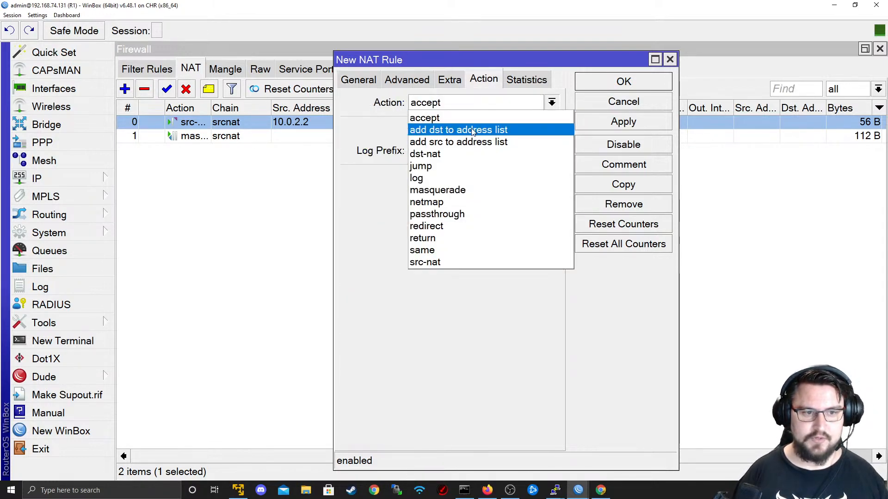
{"action": "left_click", "coordinate": [463, 155]}
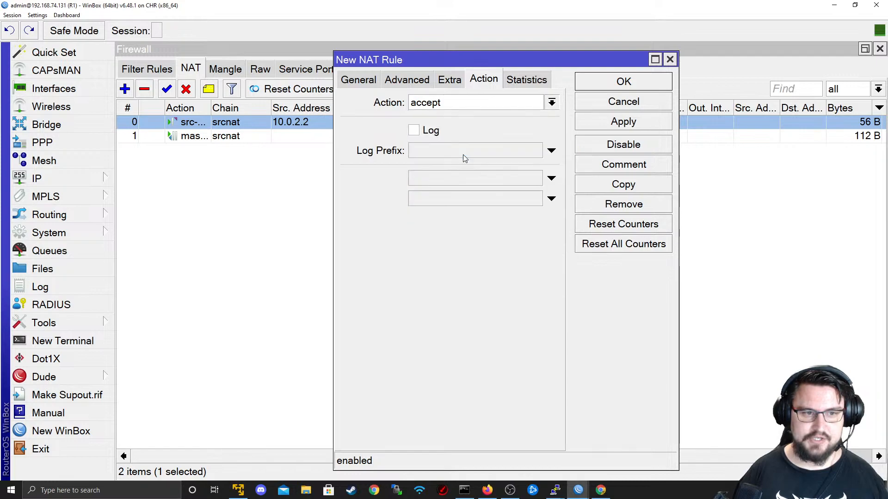
{"action": "left_click", "coordinate": [461, 178]}
{"action": "type", "text": "10."}
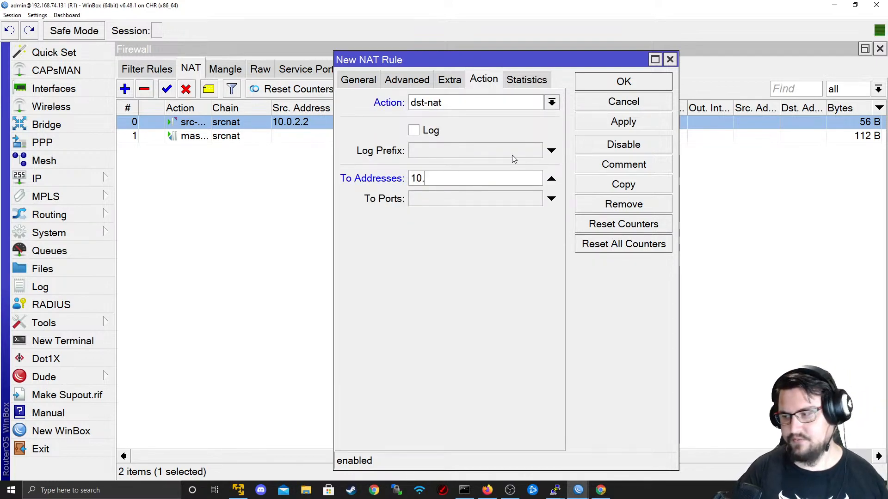
{"action": "type", "text": "0.2.2"}
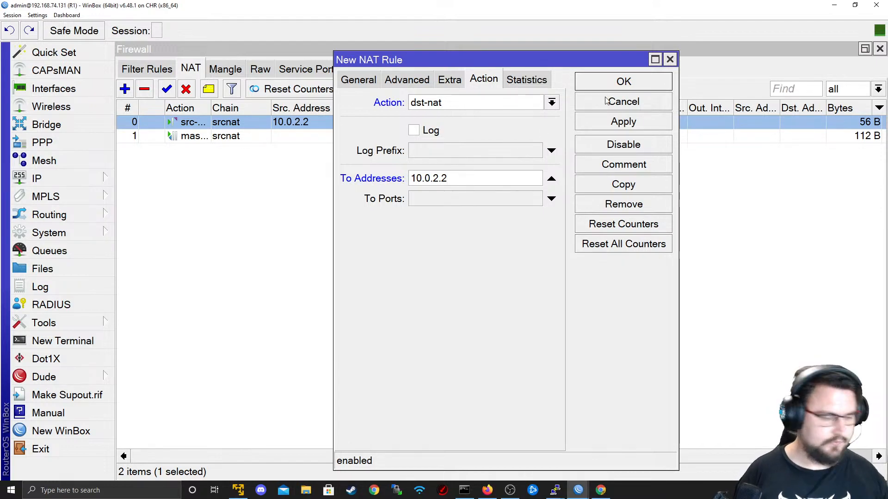
{"action": "left_click", "coordinate": [664, 124]}
{"action": "left_click", "coordinate": [641, 82]}
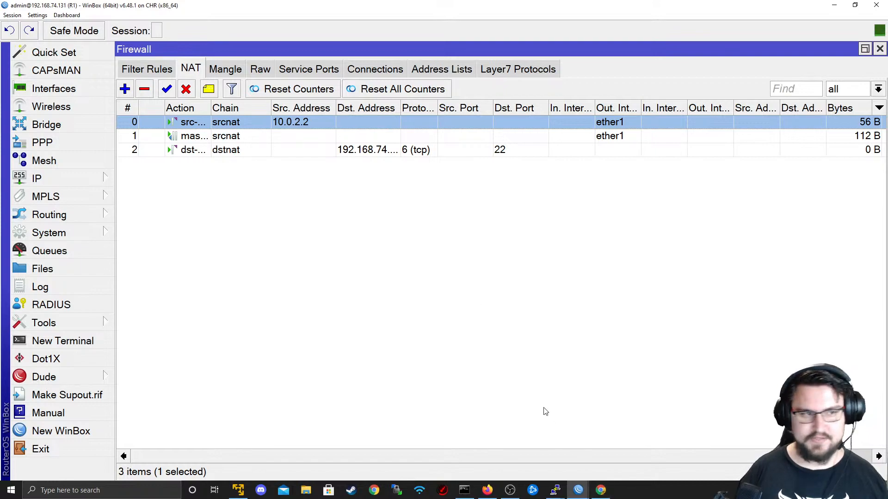
- Copy the port-22 dst-nat rule as an icmp rule for 192.168.74.150 forwarding to 10.0.2.2
{"action": "mouse_move", "coordinate": [487, 490]}
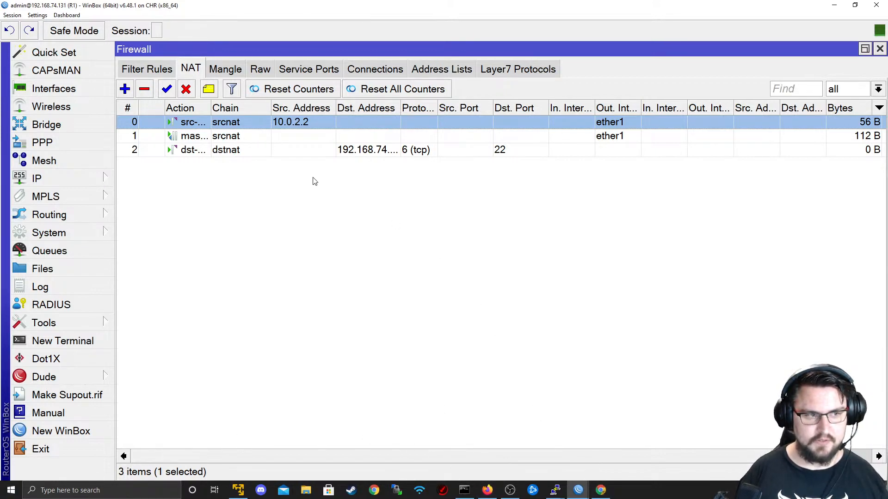
{"action": "double_click", "coordinate": [312, 150]}
{"action": "left_click", "coordinate": [623, 185]}
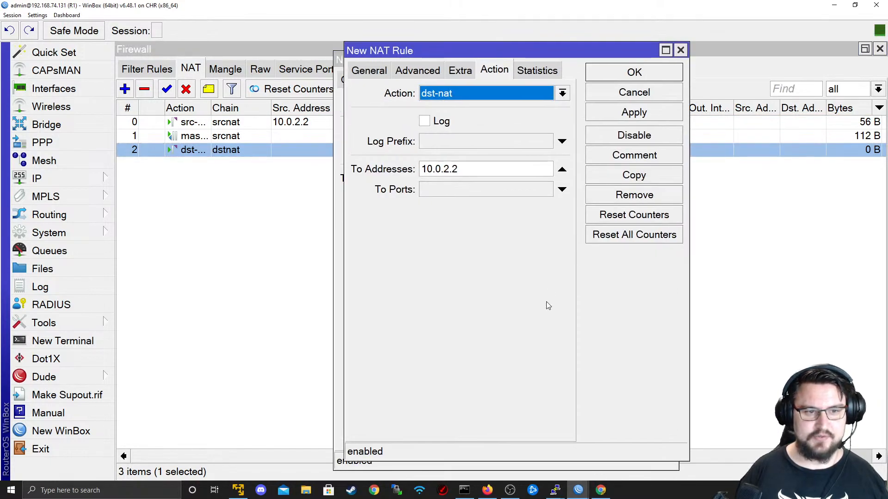
{"action": "left_click", "coordinate": [386, 76]}
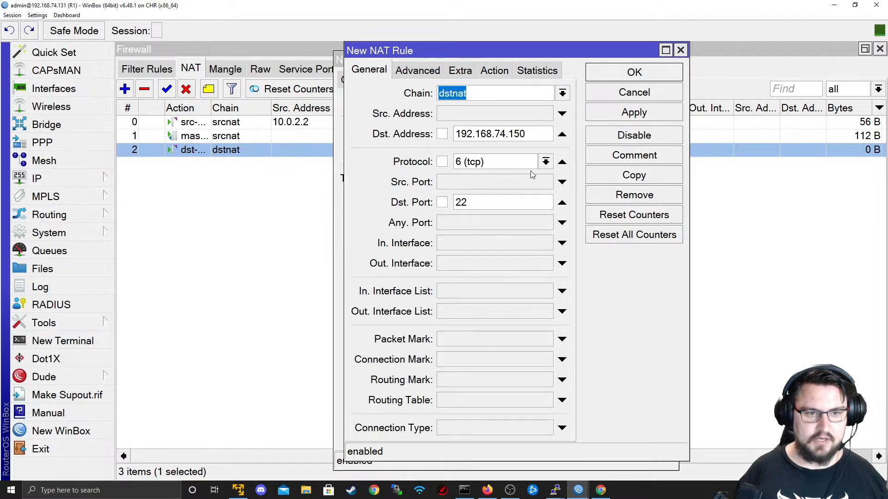
{"action": "left_click", "coordinate": [546, 161]}
{"action": "left_click", "coordinate": [519, 180]}
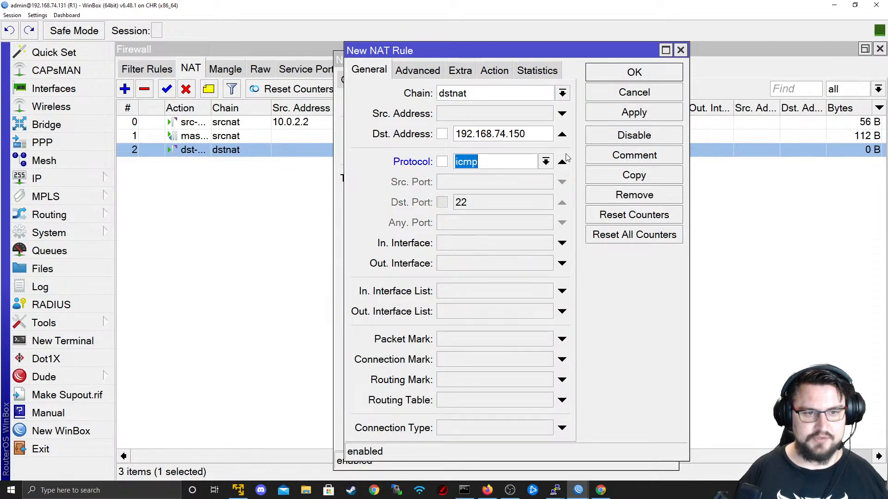
{"action": "left_click", "coordinate": [637, 115]}
{"action": "left_click", "coordinate": [634, 72]}
{"action": "left_click", "coordinate": [622, 81]}
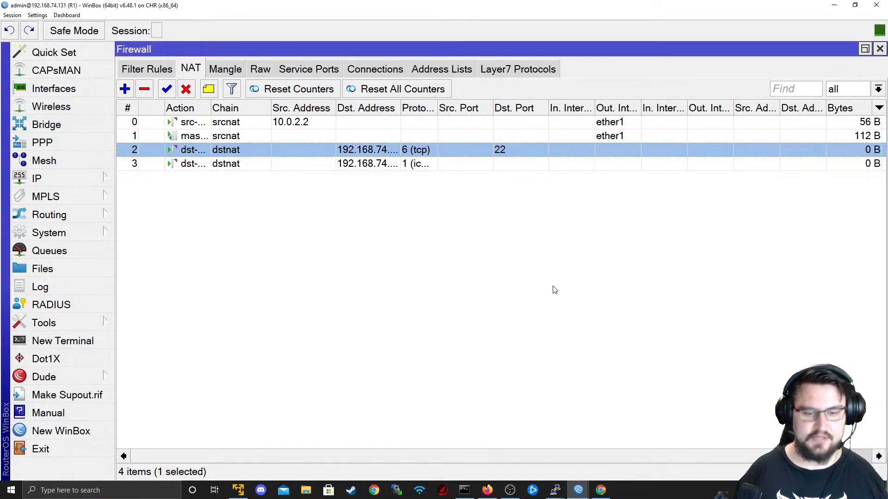
- Ping 192.168.74.150 from Command Prompt, getting four replies with 0% loss
{"action": "left_click", "coordinate": [11, 490]}
{"action": "type", "text": "cmd"}
{"action": "key", "text": "Return"}
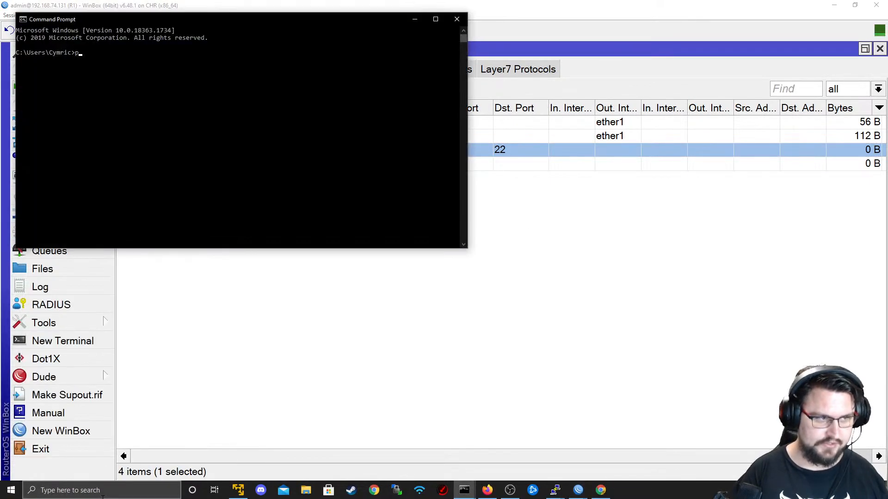
{"action": "type", "text": "ping 192.16"}
{"action": "type", "text": "8.78"}
{"action": "type", "text": ".150"}
{"action": "key", "text": "Return"}
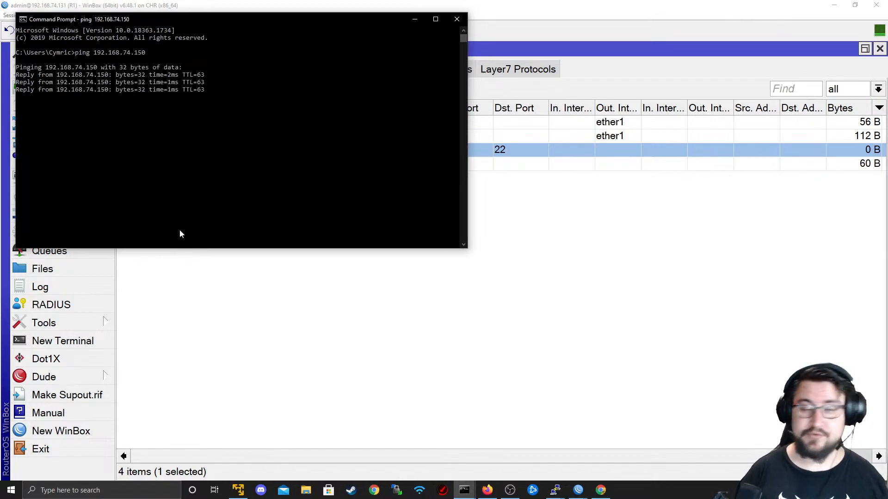
{"action": "key", "text": "Return"}
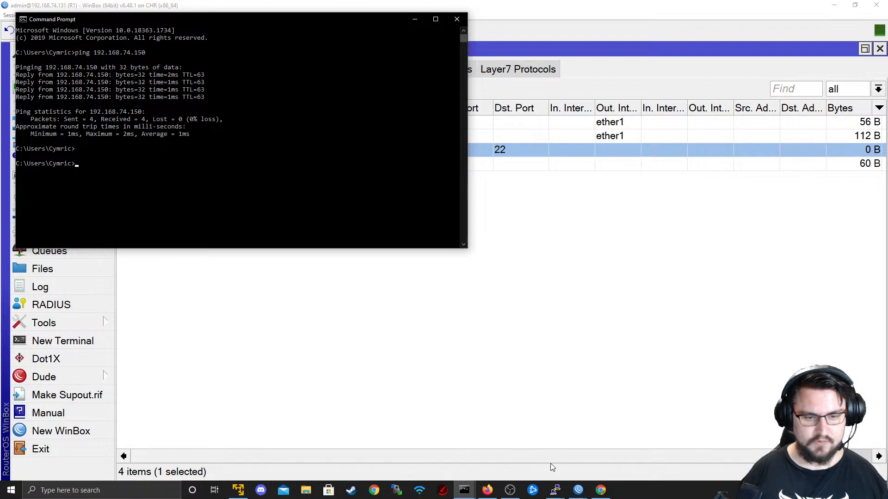
- SSH with PuTTY to 192.168.74.150, accept the host key, log in, then minimize both terminals
{"action": "mouse_move", "coordinate": [577, 490]}
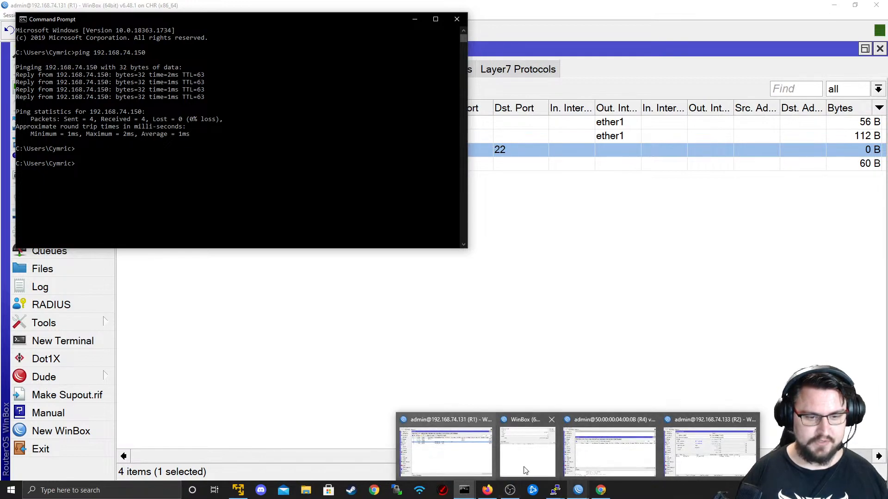
{"action": "right_click", "coordinate": [556, 490]}
{"action": "left_click", "coordinate": [551, 437]}
{"action": "type", "text": "192.1"}
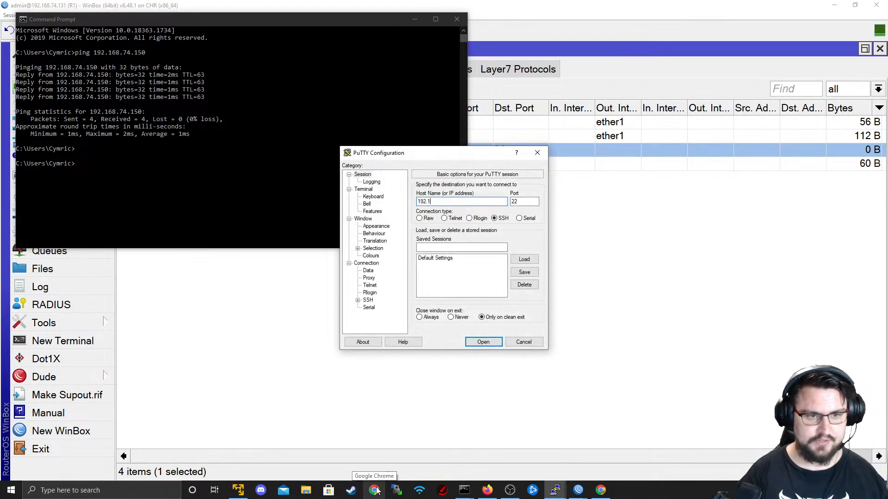
{"action": "type", "text": "68.74.150"}
{"action": "key", "text": "Return"}
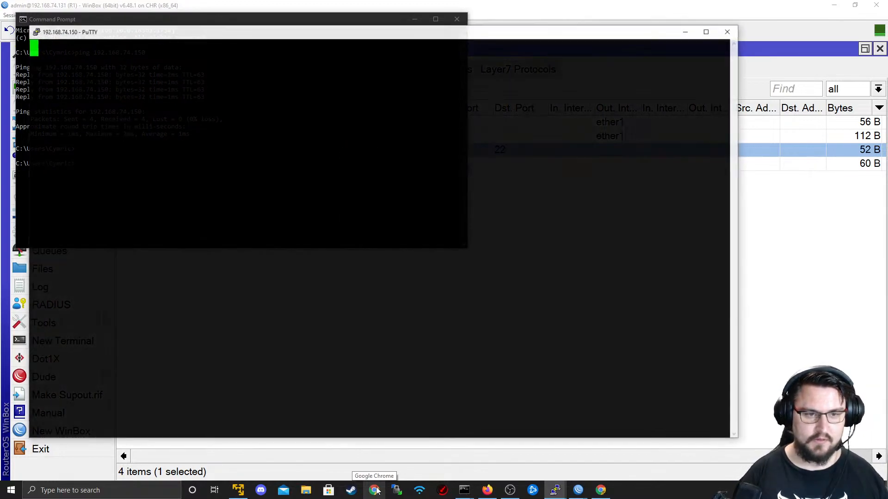
{"action": "key", "text": "Left"}
{"action": "key", "text": "Left"}
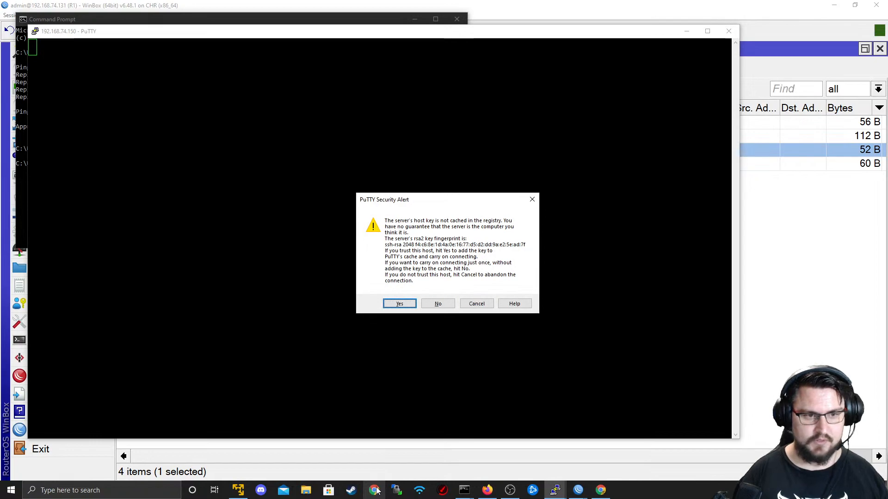
{"action": "key", "text": "Return"}
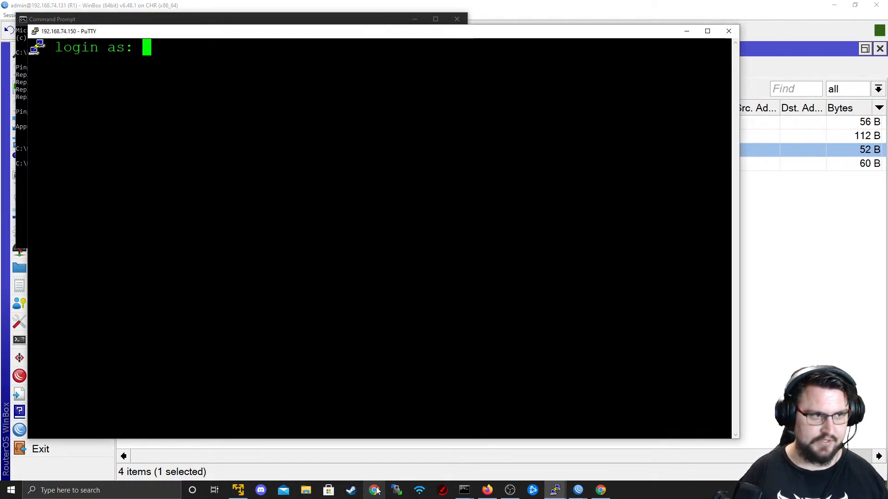
{"action": "type", "text": "admin"}
{"action": "key", "text": "Return"}
{"action": "key", "text": "Return"}
{"action": "key", "text": "Return"}
{"action": "key", "text": "Return"}
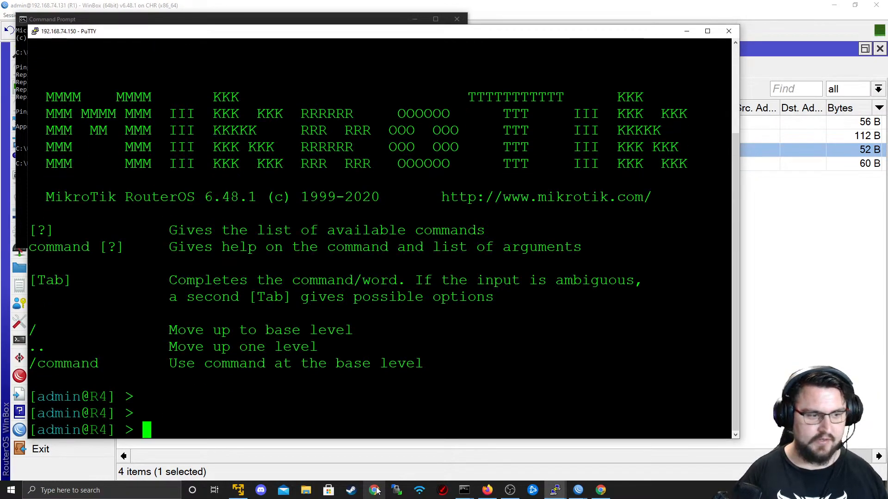
{"action": "left_click", "coordinate": [687, 31]}
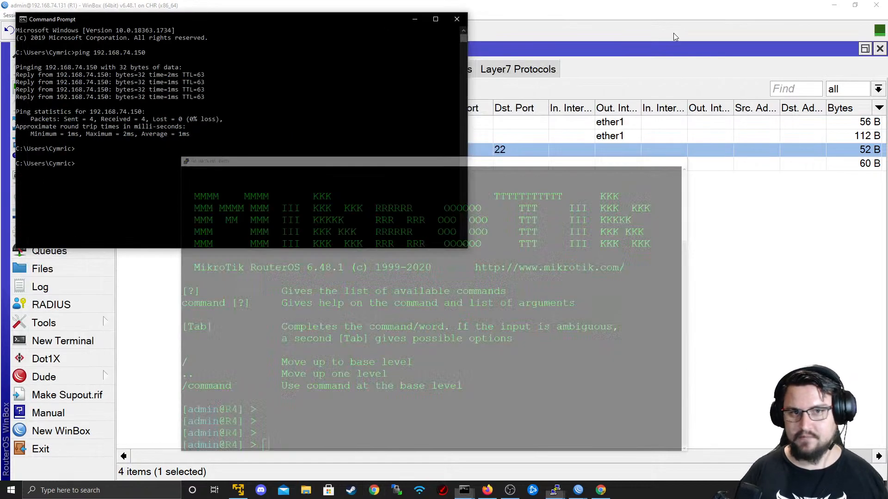
{"action": "left_click", "coordinate": [415, 19]}
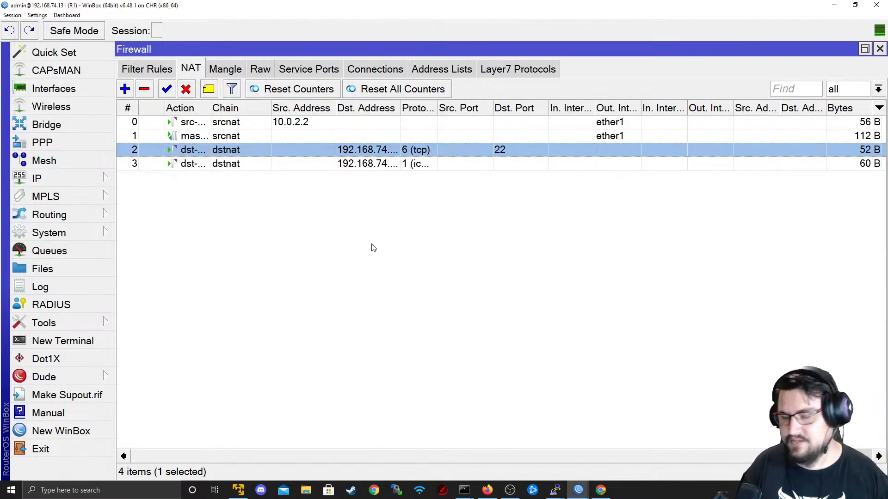
{"action": "key", "text": "alt+Tab"}
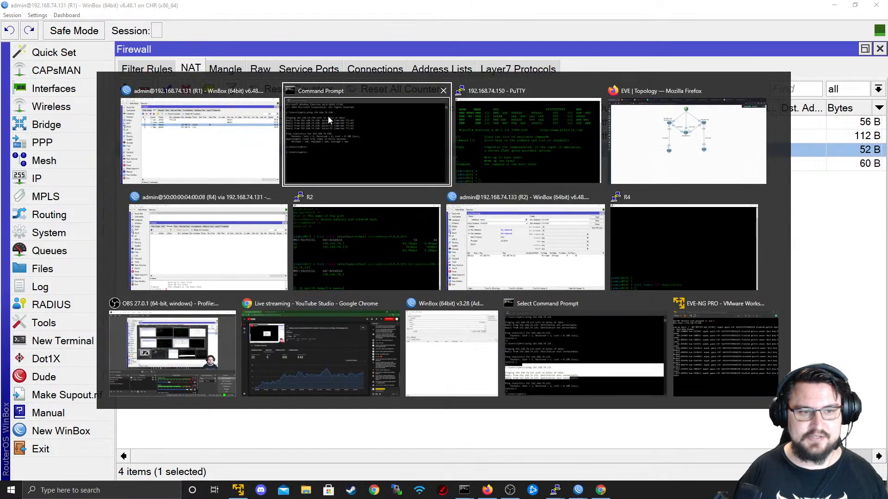
{"action": "key", "text": "Tab"}
{"action": "key", "text": "Tab"}
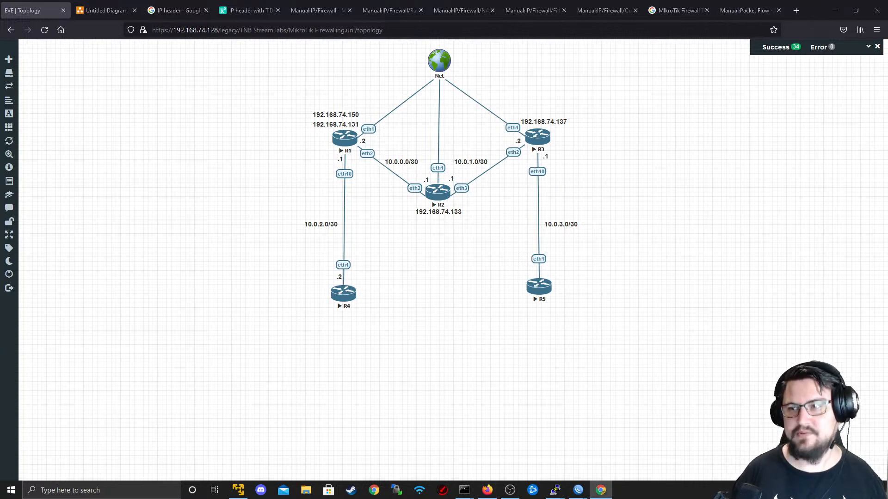
{"action": "key", "text": "alt+Tab"}
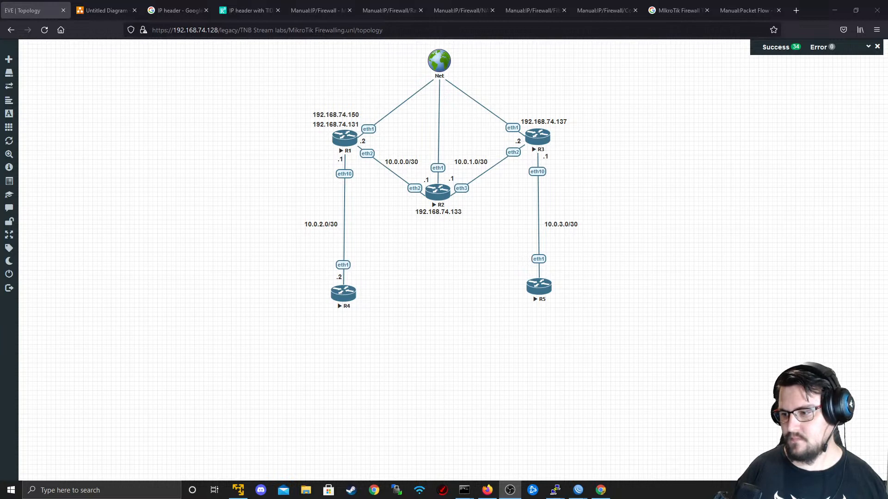
{"action": "key", "text": "alt+Tab"}
{"action": "key", "text": "alt+Tab"}
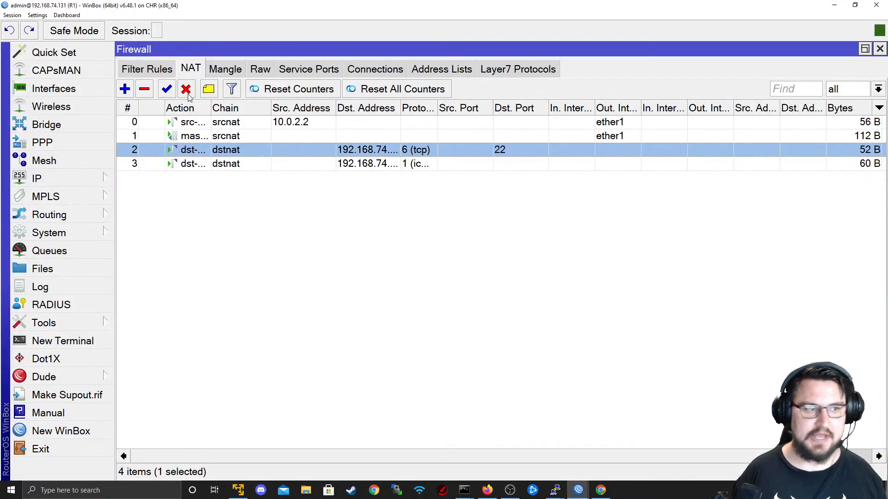
{"action": "left_click", "coordinate": [165, 68]}
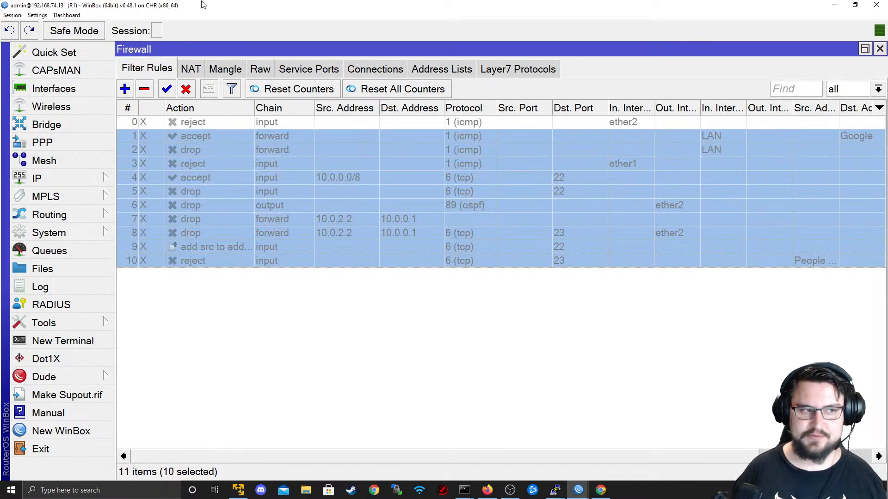
{"action": "left_click", "coordinate": [197, 69]}
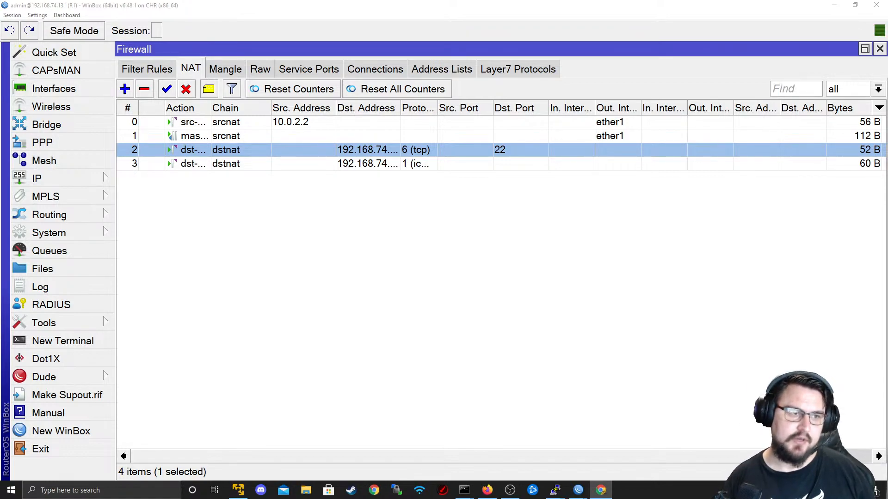
{"action": "left_click", "coordinate": [210, 128]}
- Inspect the masquerade rule's settings, glance at the EVE-NG topology, then restore WinBox to full screen
{"action": "double_click", "coordinate": [273, 134]}
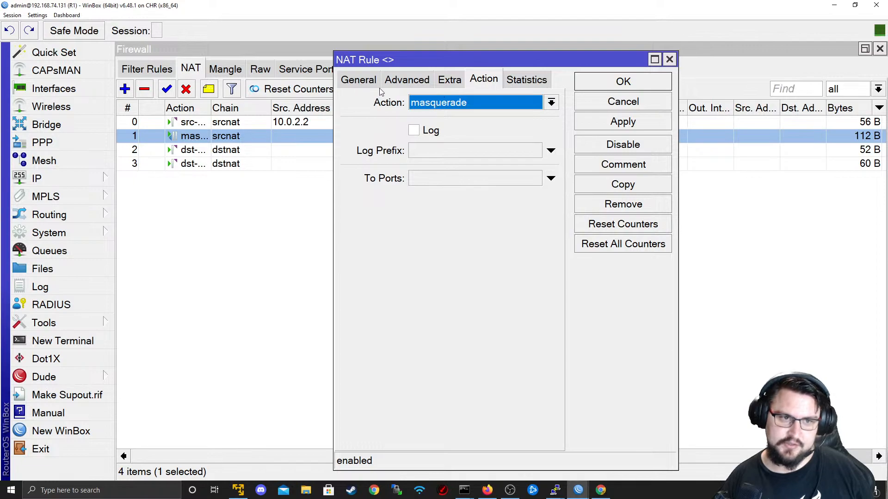
{"action": "left_click", "coordinate": [602, 102]}
{"action": "left_click_drag", "start_coordinate": [784, 6], "coordinate": [614, 192]}
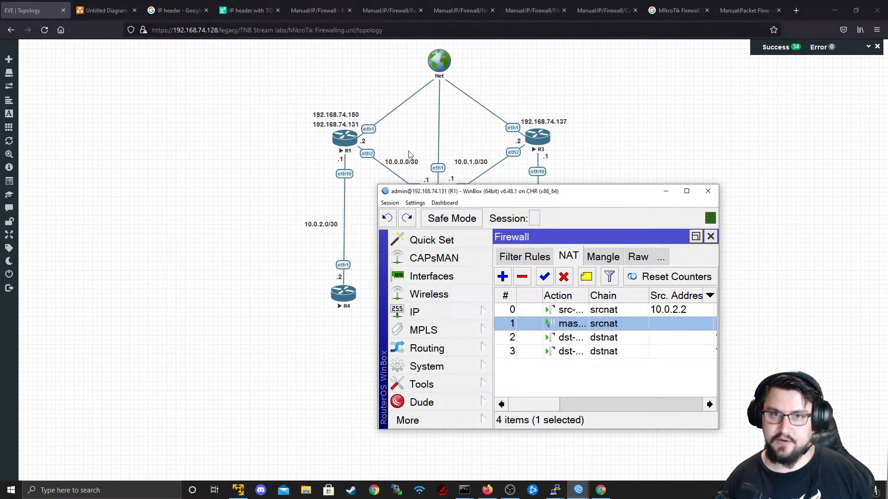
{"action": "double_click", "coordinate": [526, 194]}
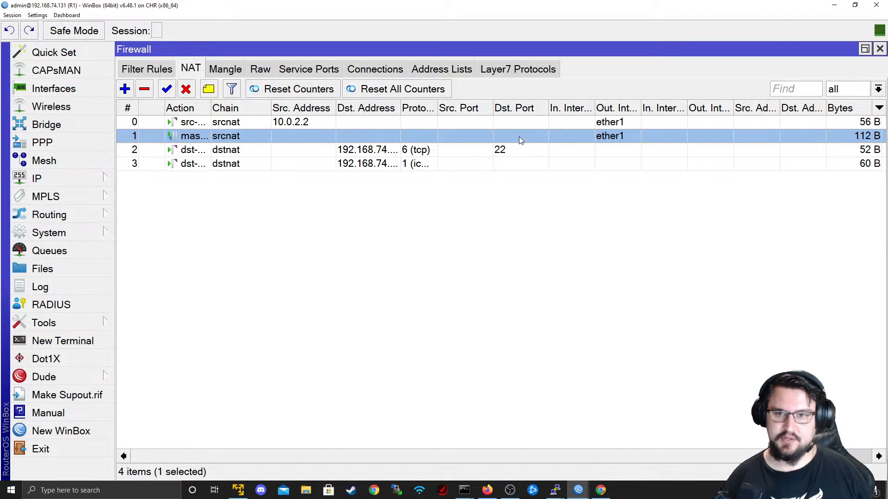
- Save the 10.0.2.2 src-nat rule with To Addresses 192.168.74.150
{"action": "double_click", "coordinate": [510, 126]}
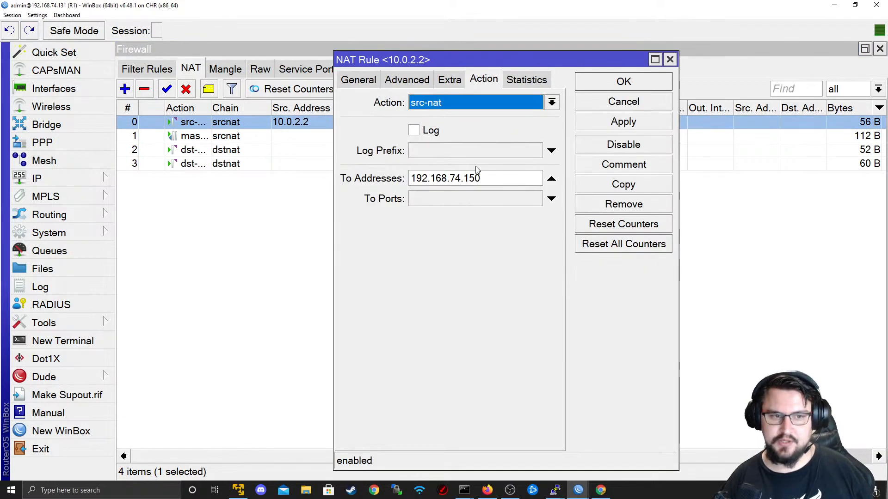
{"action": "double_click", "coordinate": [485, 178]}
{"action": "left_click", "coordinate": [624, 82]}
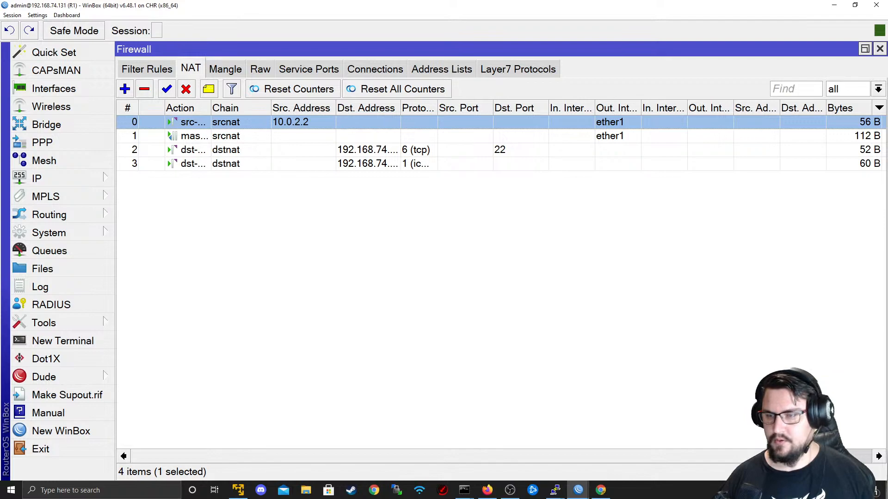
- Select all four rules (0–3) in R1's NAT list
{"action": "key", "text": "alt+Tab"}
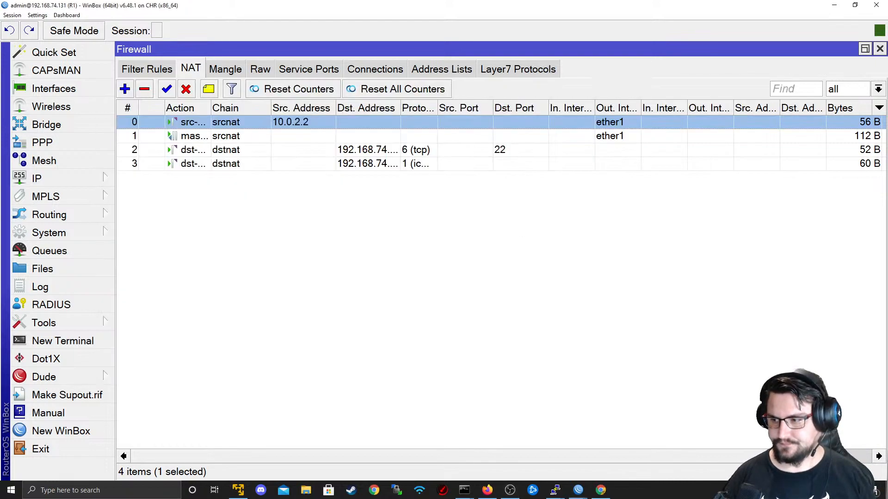
{"action": "key", "text": "alt+Tab"}
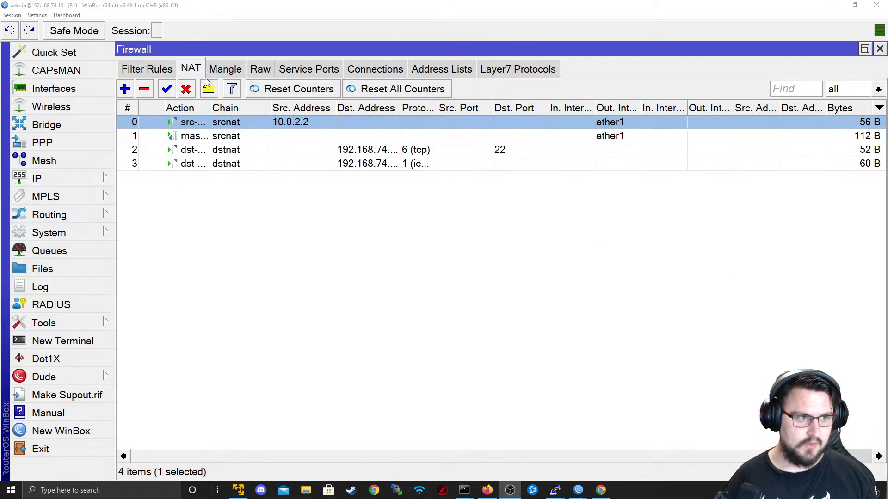
{"action": "left_click", "coordinate": [176, 67]}
{"action": "left_click", "coordinate": [196, 68]}
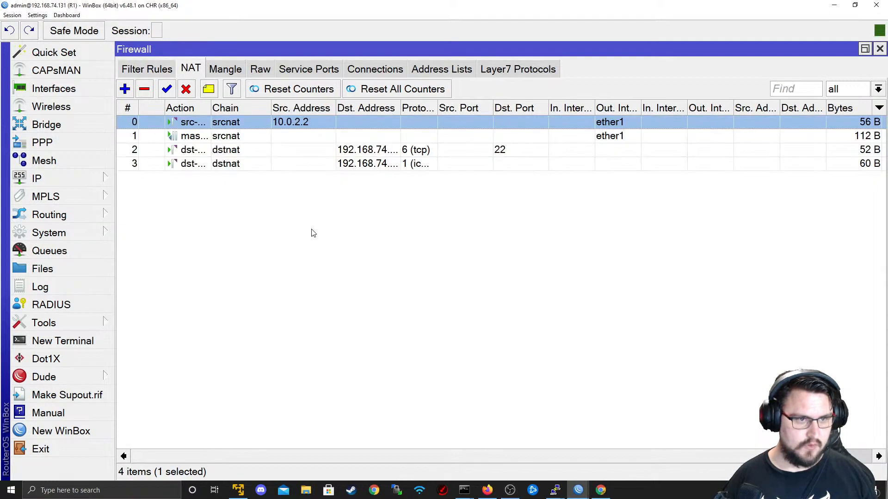
{"action": "left_click", "coordinate": [276, 164]}
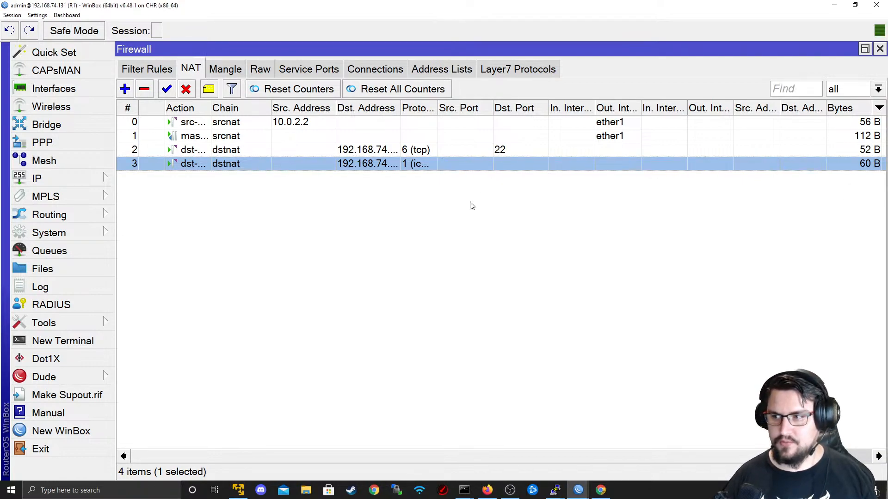
{"action": "left_click", "coordinate": [207, 149], "text": "ctrl"}
{"action": "left_click", "coordinate": [207, 136], "text": "ctrl"}
{"action": "left_click", "coordinate": [206, 127], "text": "ctrl"}
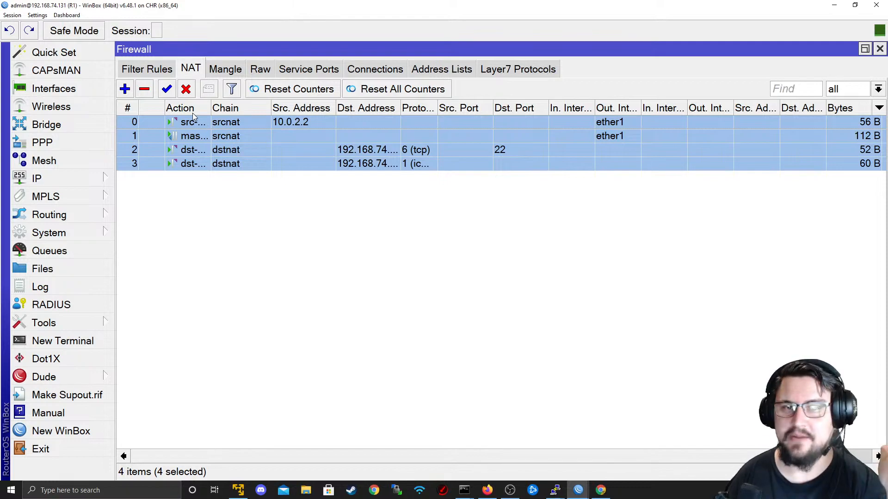
- Disable the four selected NAT rules, confirm they're disabled, and show the empty Mangle table
{"action": "left_click", "coordinate": [186, 90]}
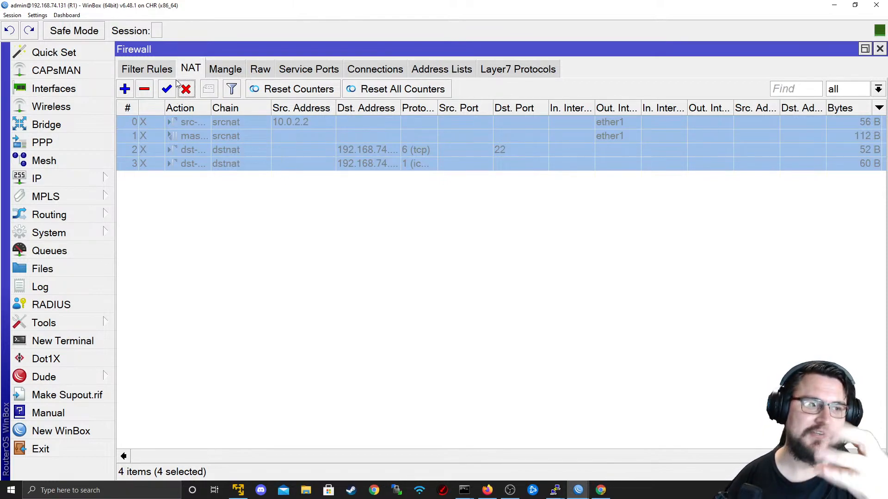
{"action": "left_click", "coordinate": [162, 70]}
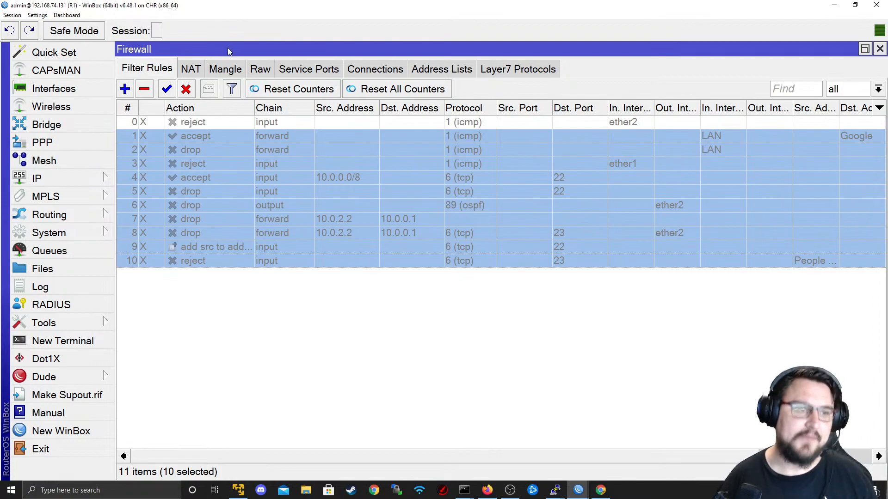
{"action": "left_click", "coordinate": [237, 74]}
{"action": "left_click", "coordinate": [190, 71]}
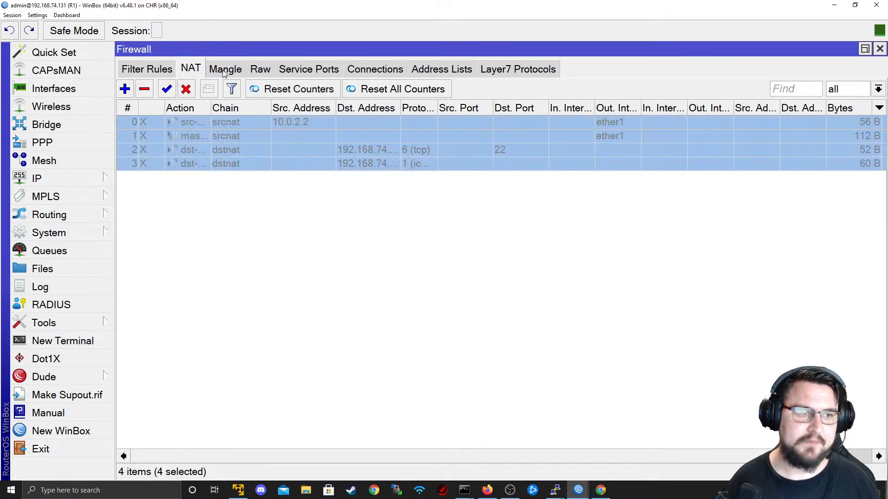
{"action": "left_click", "coordinate": [237, 74]}
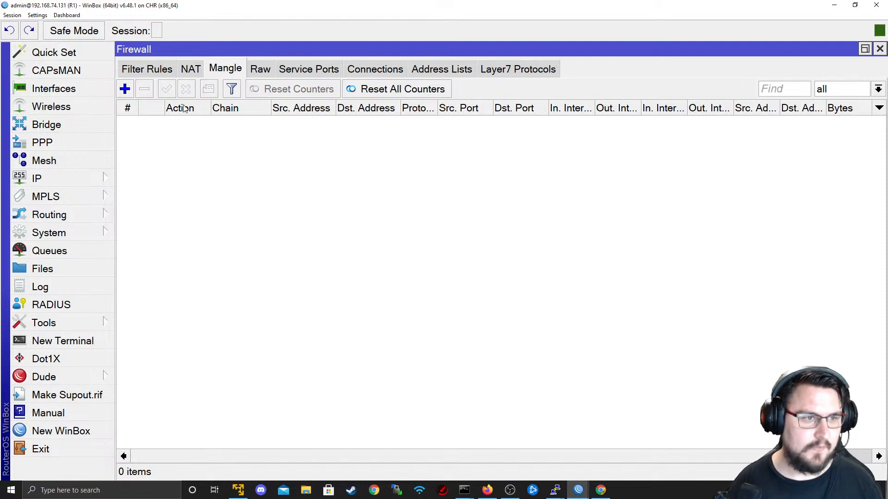
{"action": "left_click", "coordinate": [267, 69]}
{"action": "left_click", "coordinate": [286, 69]}
{"action": "left_click", "coordinate": [238, 70]}
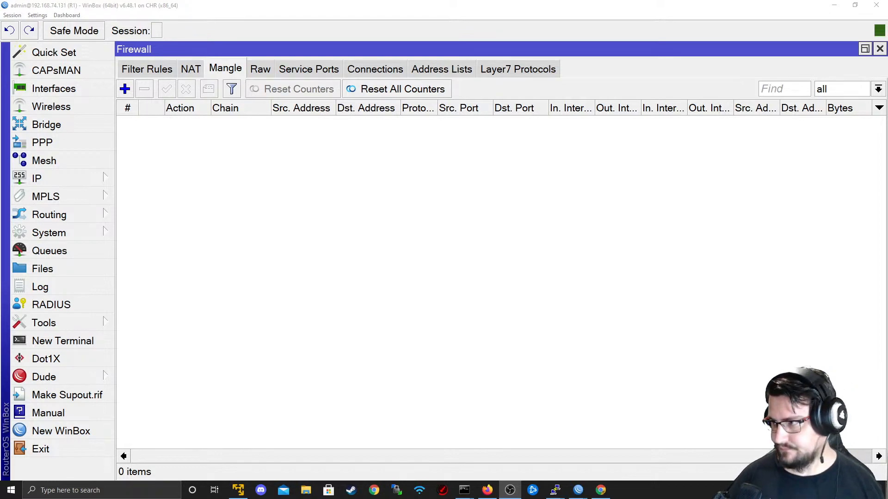
{"action": "left_click", "coordinate": [431, 177]}
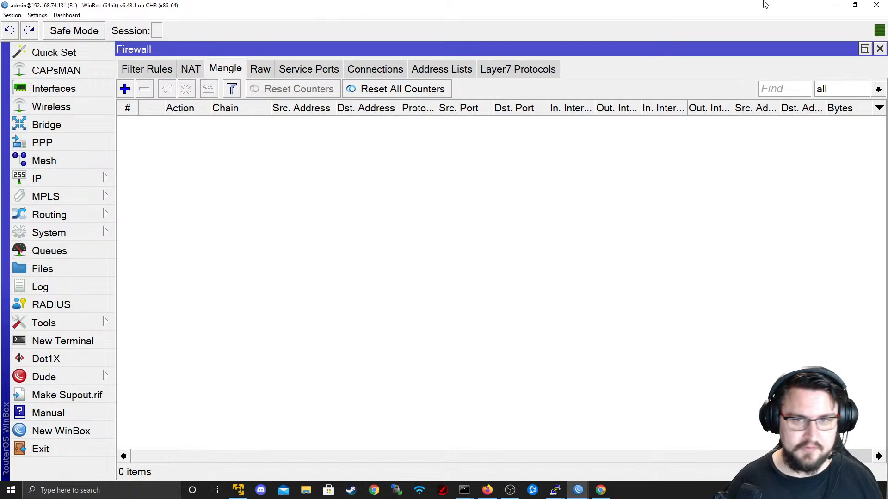
{"action": "left_click", "coordinate": [835, 5]}
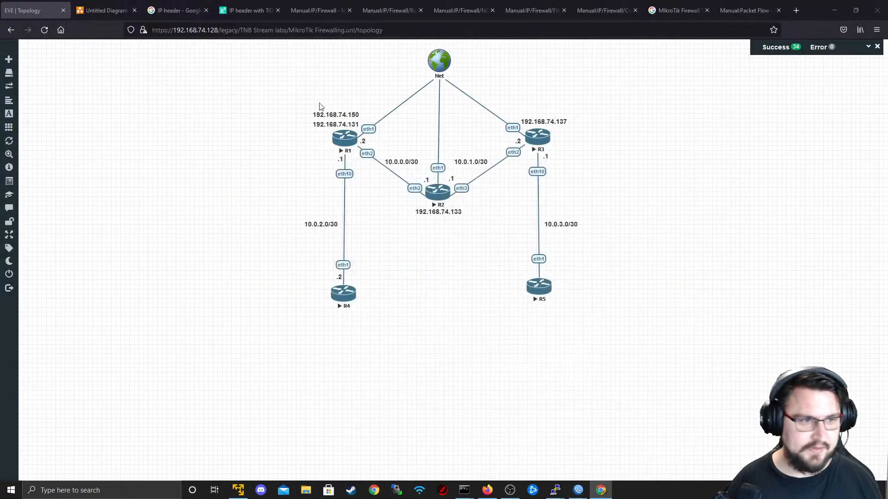
{"action": "left_click", "coordinate": [234, 8]}
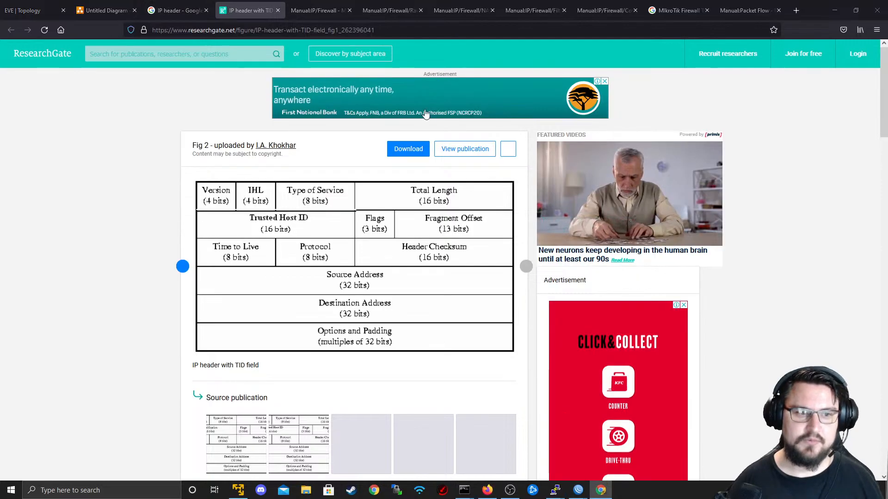
{"action": "key", "text": "alt+Tab"}
{"action": "key", "text": "Tab"}
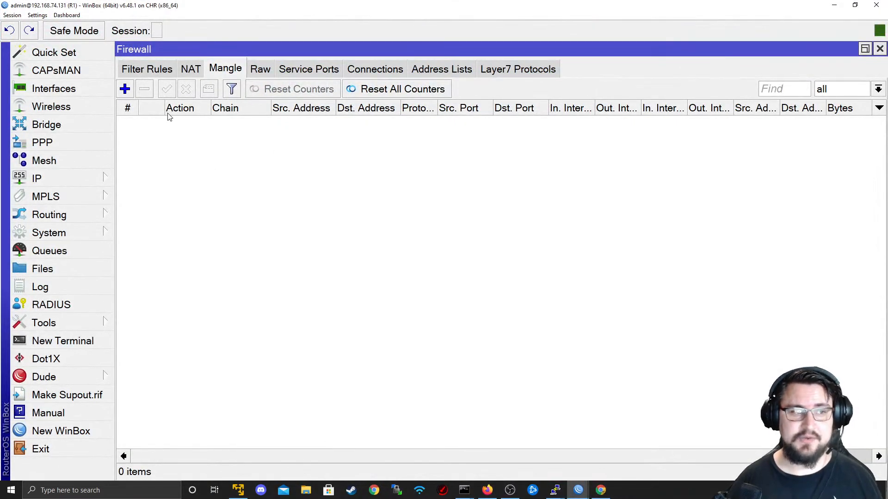
- Add a new mangle rule with chain prerouting and drop down its Action choices
{"action": "left_click", "coordinate": [125, 90]}
{"action": "left_click", "coordinate": [542, 93]}
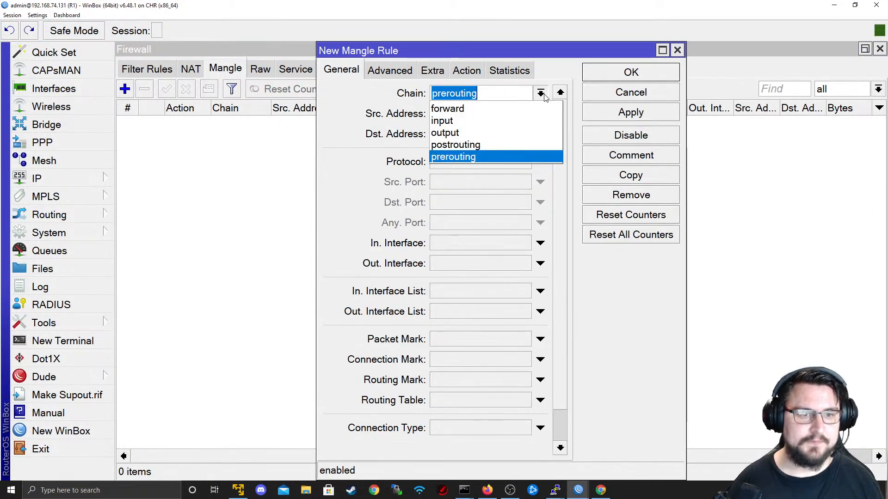
{"action": "left_click", "coordinate": [470, 158]}
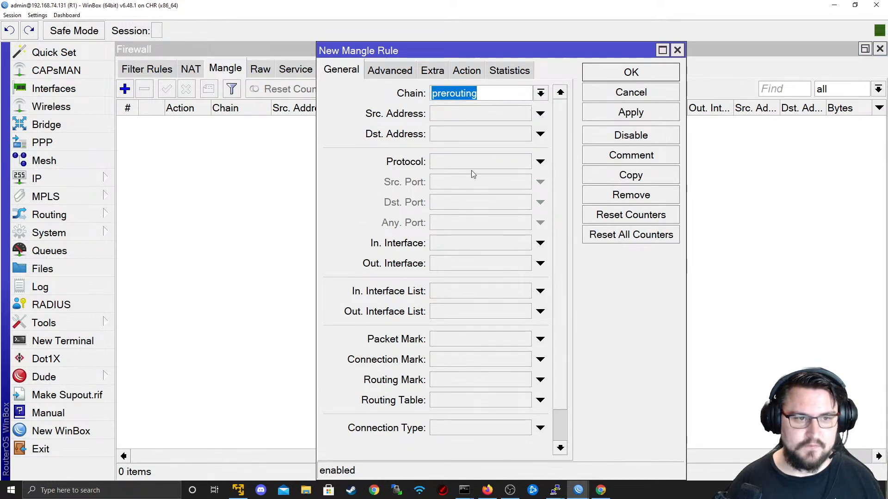
{"action": "left_click", "coordinate": [465, 70]}
{"action": "left_click", "coordinate": [494, 93]}
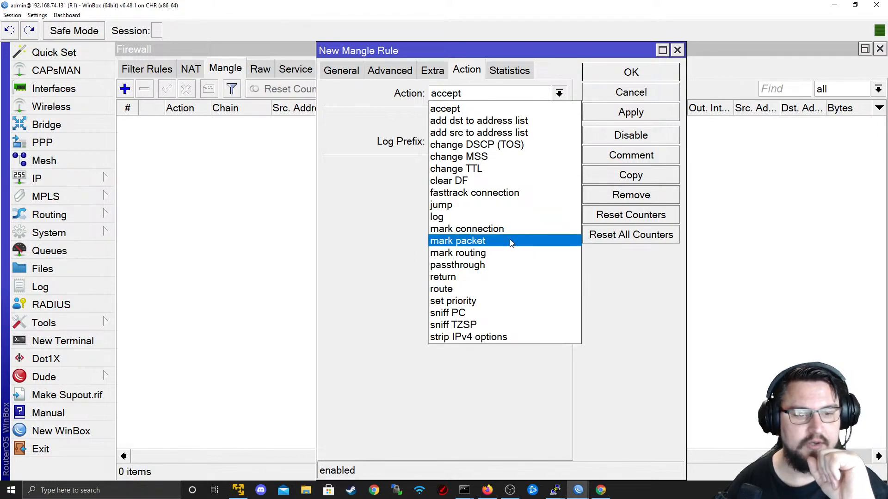
- Set the draft mangle rule's action to mark routing, review its General fields, then cancel it
{"action": "left_click", "coordinate": [510, 252]}
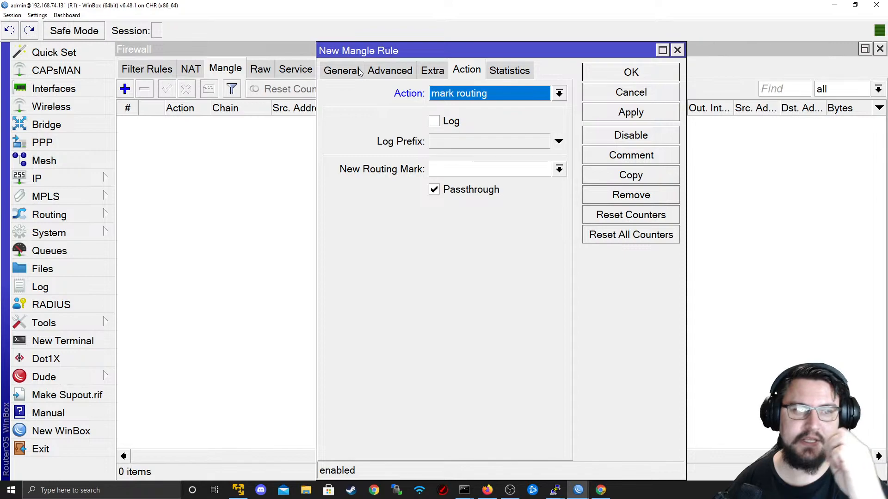
{"action": "left_click", "coordinate": [342, 70]}
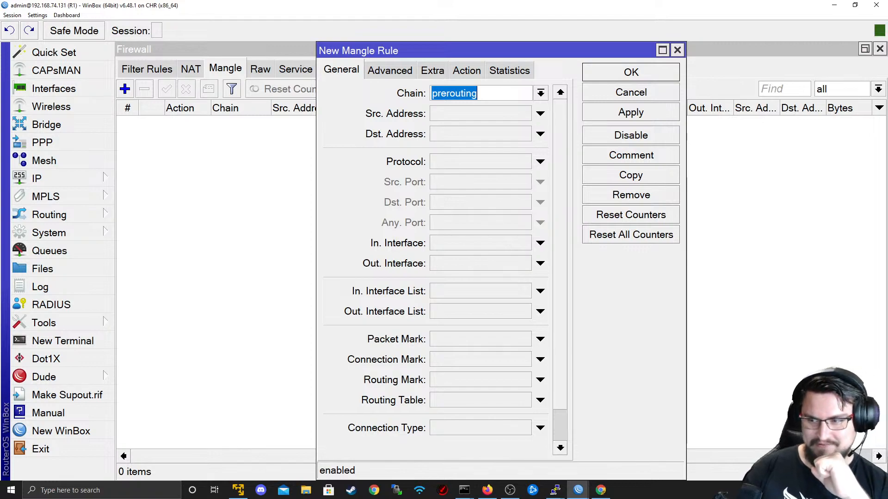
{"action": "key", "text": "alt+Tab"}
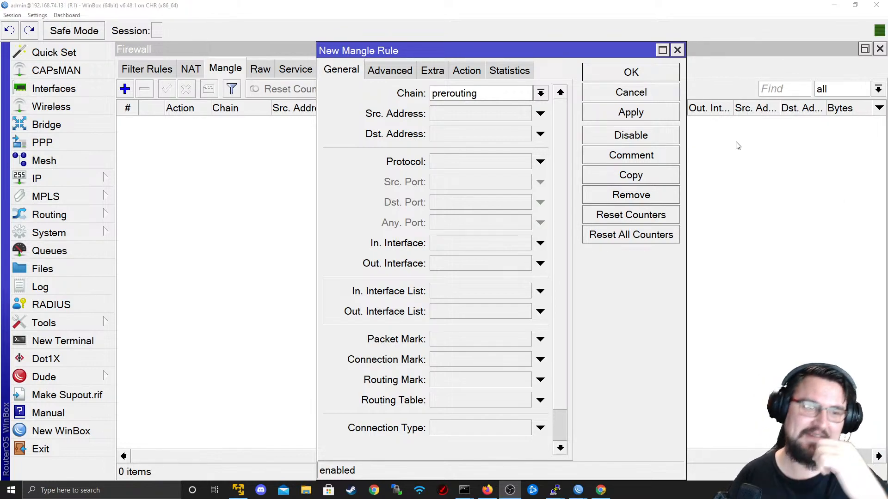
{"action": "key", "text": "alt+Tab"}
{"action": "key", "text": "ctrl+Tab"}
{"action": "key", "text": "ctrl+Tab"}
{"action": "key", "text": "ctrl+Tab"}
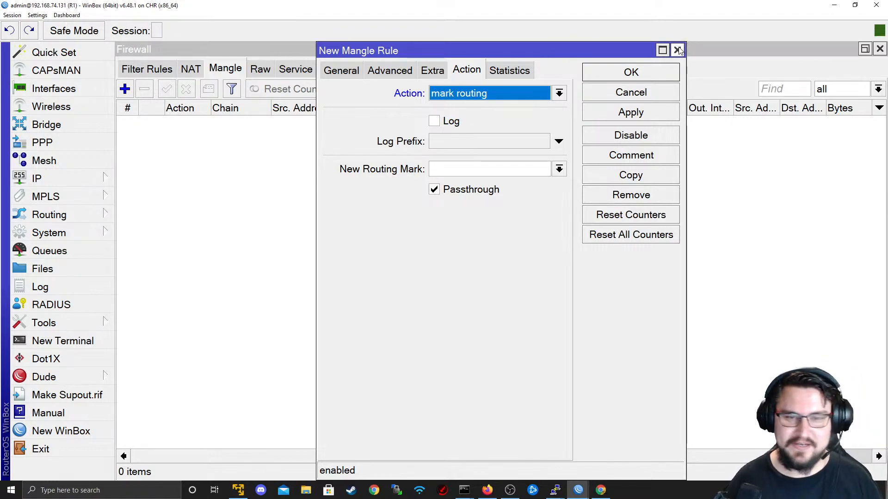
{"action": "left_click", "coordinate": [354, 74]}
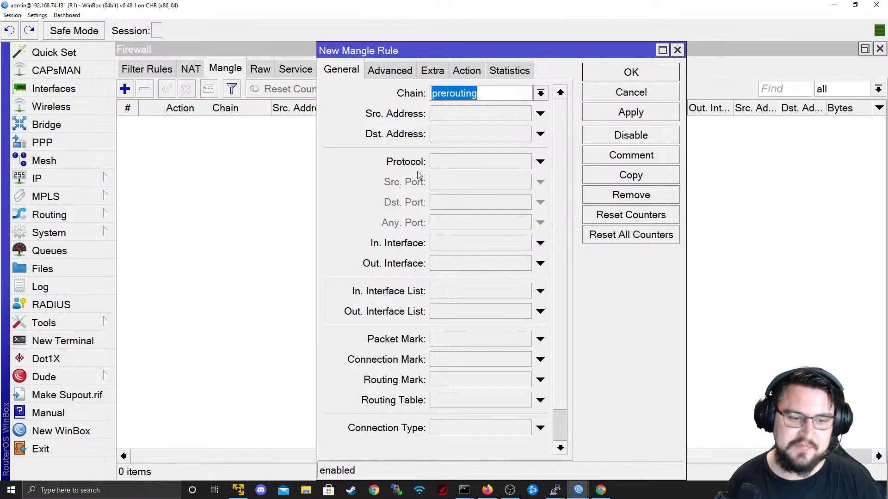
{"action": "scroll", "coordinate": [564, 417], "scroll_direction": "down", "scroll_amount": 2}
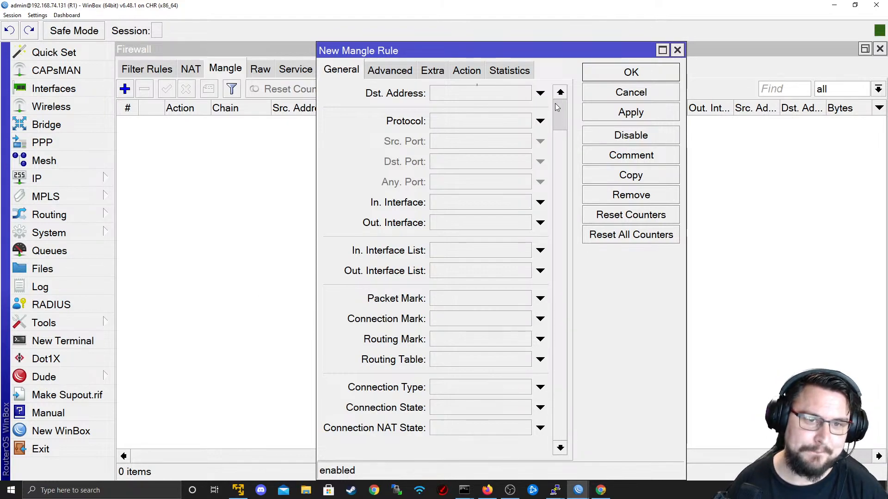
{"action": "scroll", "coordinate": [559, 101], "scroll_direction": "up", "scroll_amount": 2}
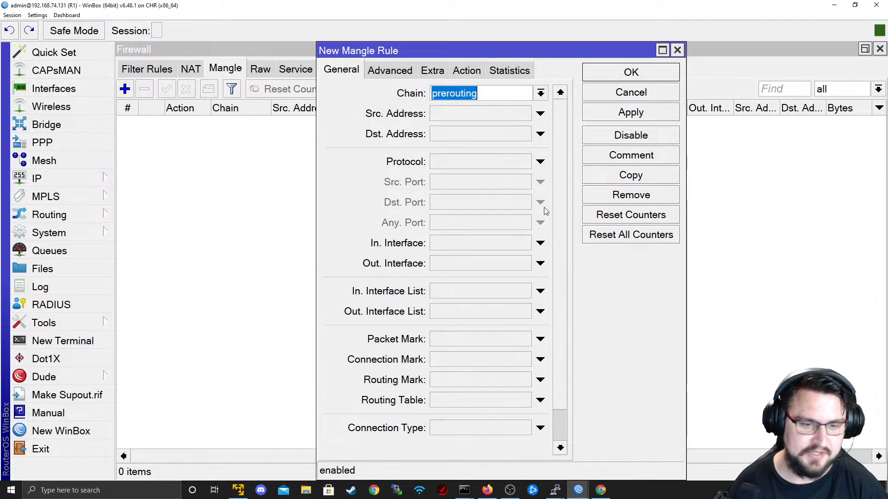
{"action": "scroll", "coordinate": [562, 195], "scroll_direction": "down", "scroll_amount": 2}
{"action": "scroll", "coordinate": [580, 208], "scroll_direction": "up", "scroll_amount": 1}
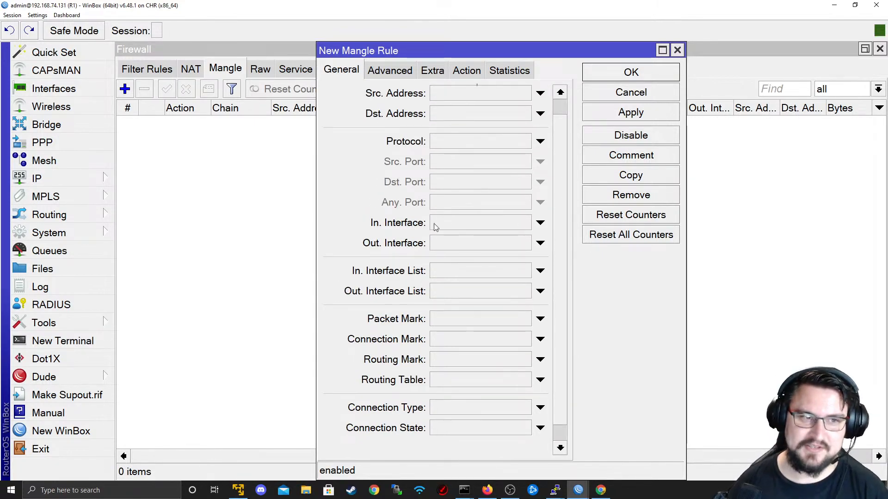
{"action": "left_click", "coordinate": [655, 98]}
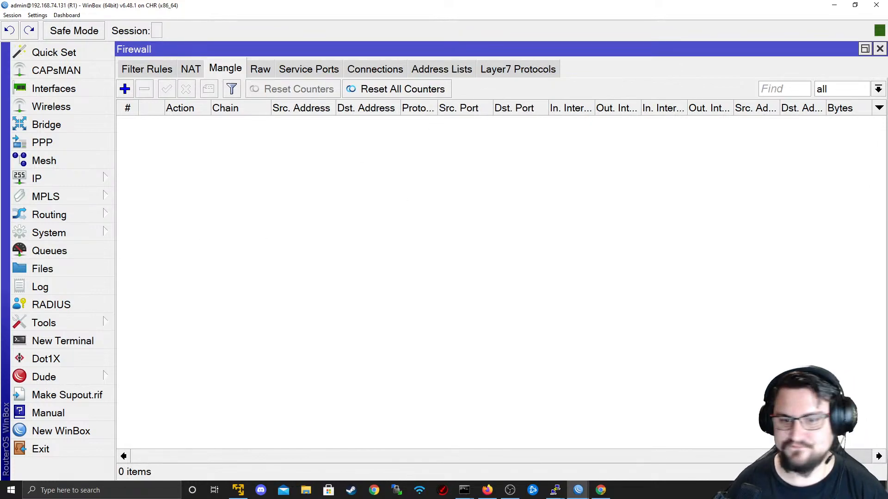
- Resize, maximize, then minimize R1's WinBox window so the EVE-NG topology is in front
{"action": "mouse_move", "coordinate": [770, 456]}
{"action": "left_mouse_down"}
{"action": "mouse_move", "coordinate": [853, 456]}
{"action": "mouse_move", "coordinate": [758, 456]}
{"action": "left_mouse_up"}
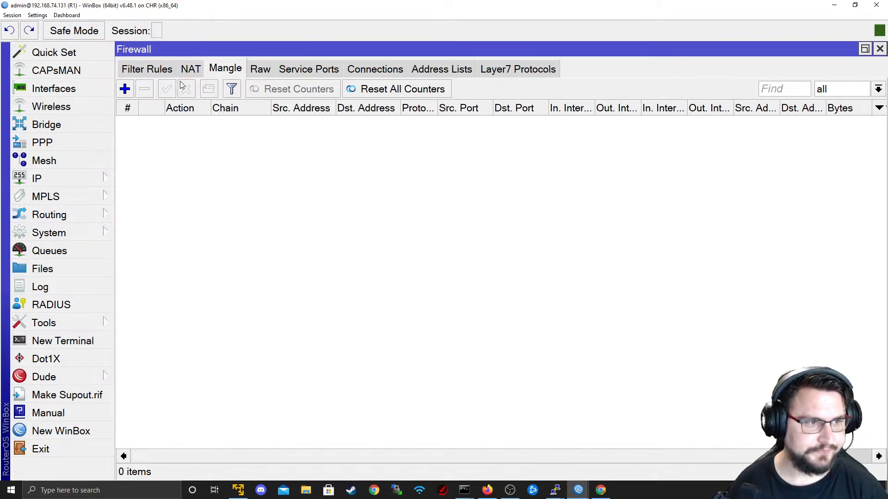
{"action": "left_click_drag", "start_coordinate": [339, 9], "coordinate": [359, 48]}
{"action": "left_click", "coordinate": [54, 10]}
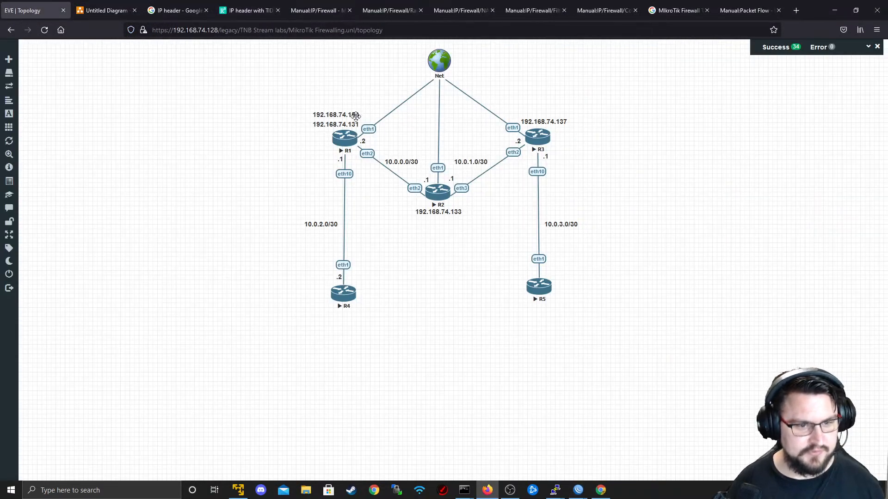
{"action": "key", "text": "alt+Tab"}
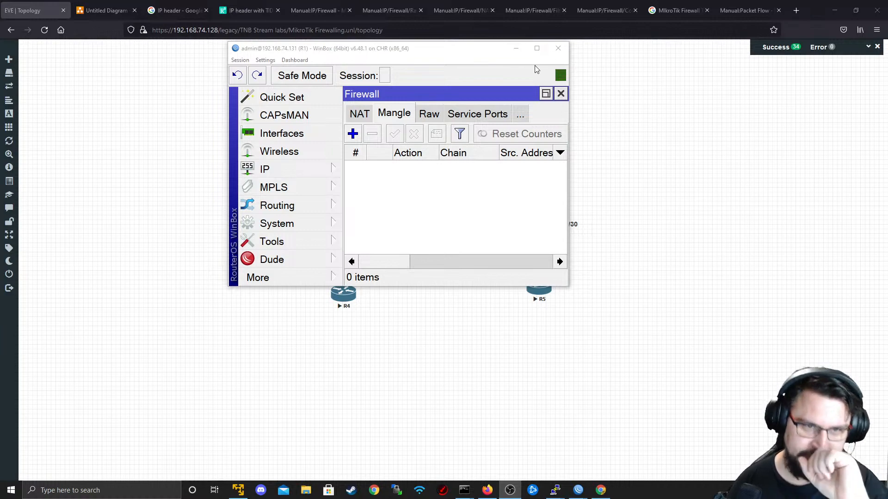
{"action": "left_click_drag", "start_coordinate": [519, 49], "coordinate": [535, 45]}
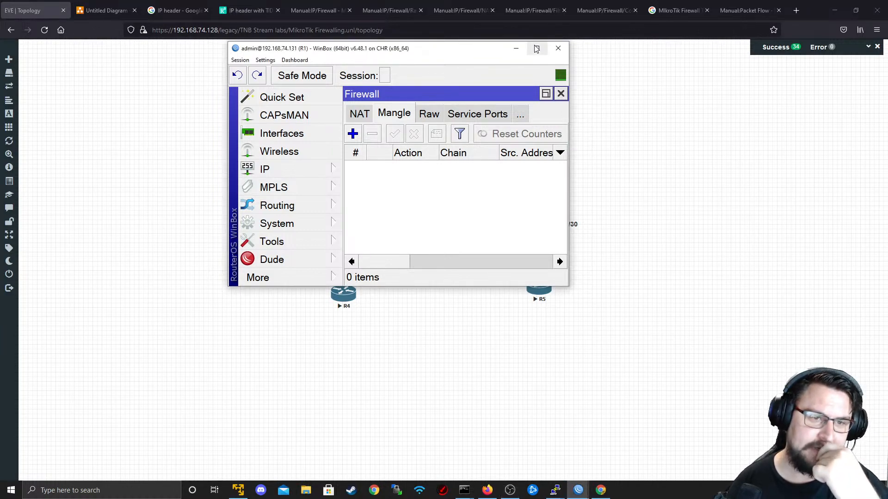
{"action": "left_click", "coordinate": [537, 48]}
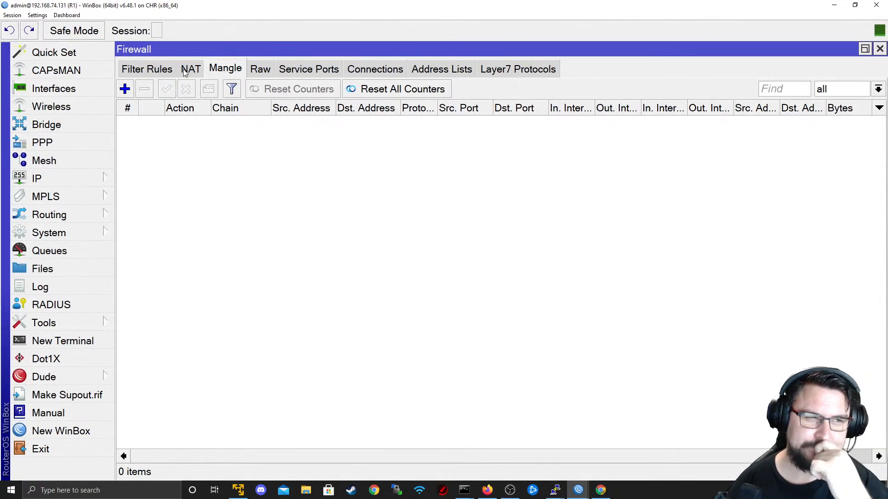
{"action": "left_click", "coordinate": [834, 5]}
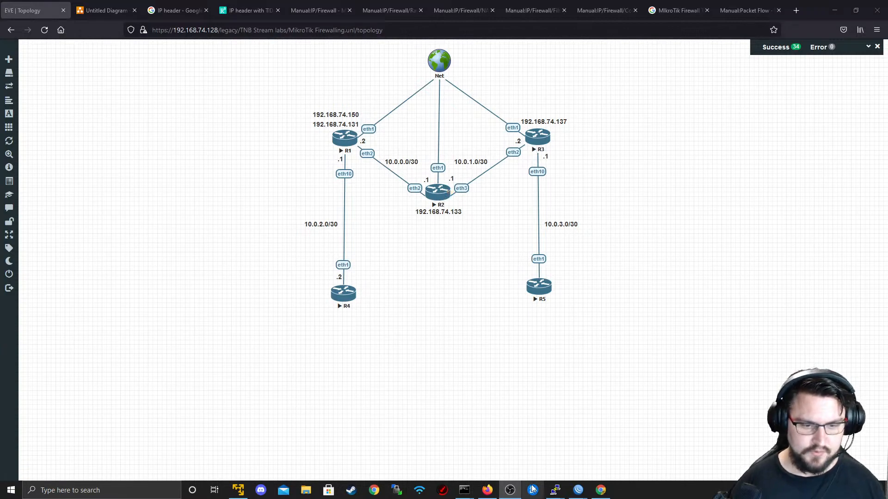
{"action": "mouse_move", "coordinate": [578, 488]}
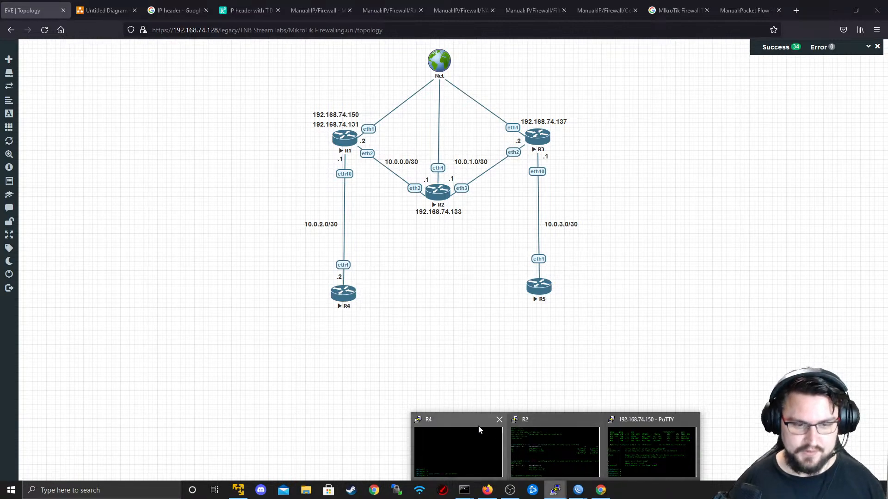
{"action": "mouse_move", "coordinate": [495, 423]}
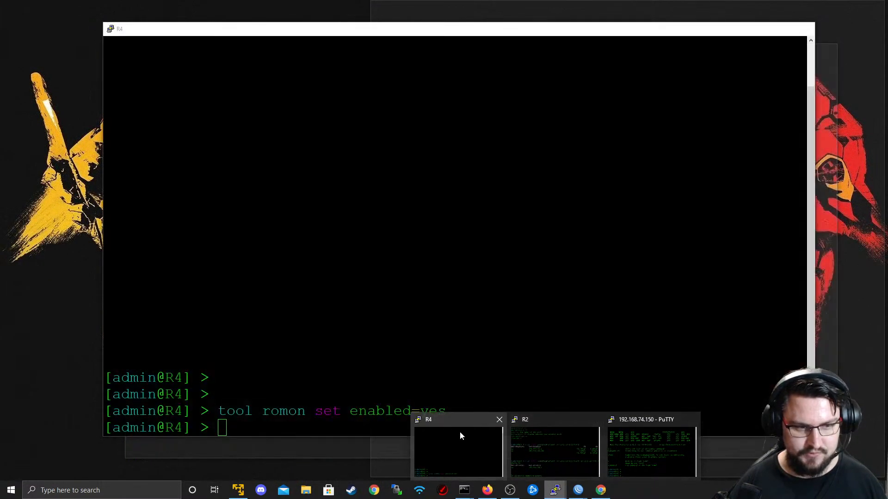
- Quit the running torch monitor in R2's PuTTY session
{"action": "left_click", "coordinate": [539, 445]}
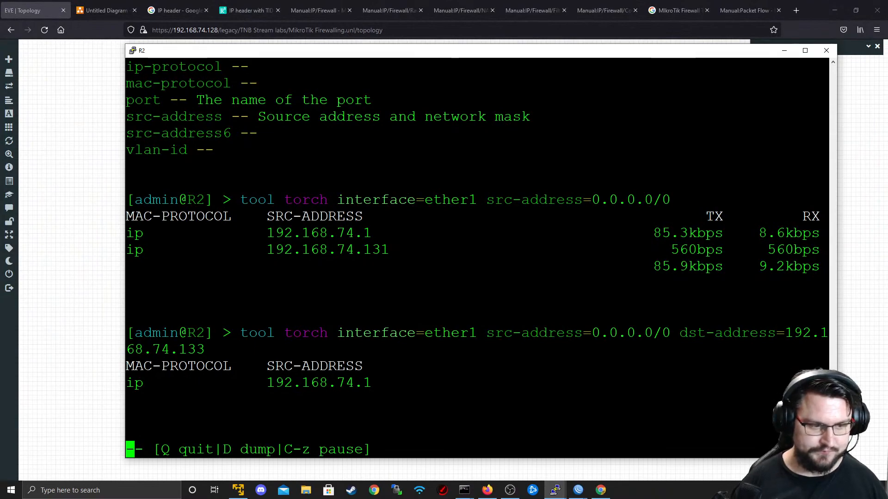
{"action": "key", "text": "q"}
{"action": "key", "text": "Return"}
{"action": "key", "text": "Return"}
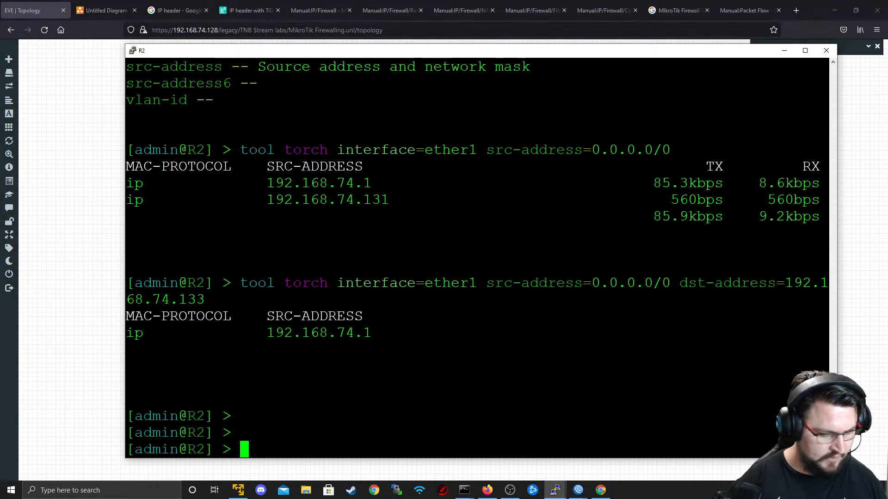
- Abandon a mistyped ip address command, enter 'interface bridge' instead, then return to the topology
{"action": "type", "text": "ip ad"}
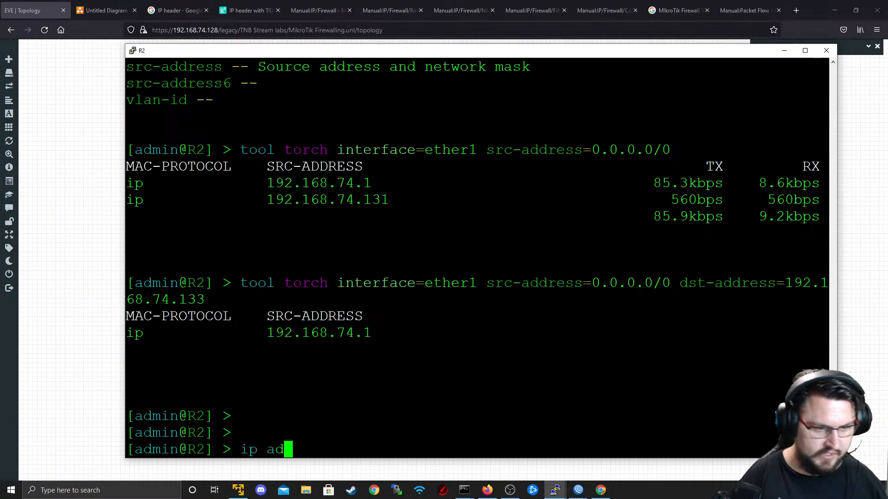
{"action": "type", "text": "dress add address=192.0.0p."}
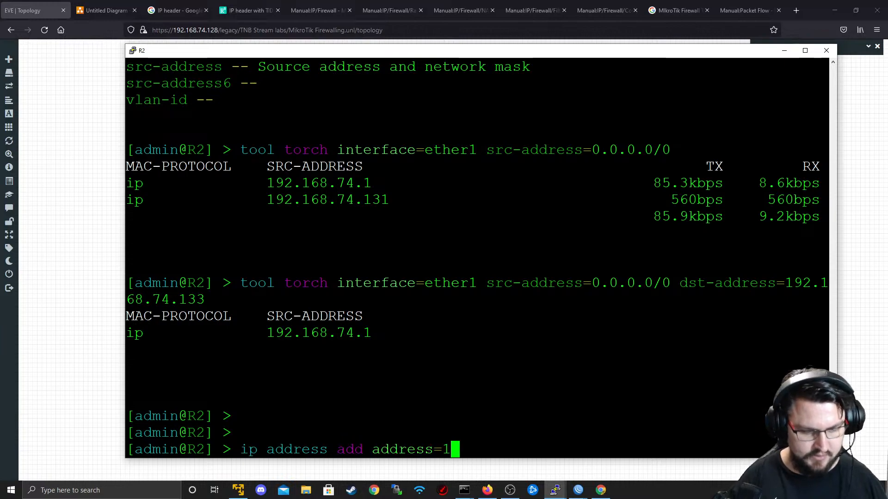
{"action": "key", "text": "BackSpace"}
{"action": "key", "text": "BackSpace"}
{"action": "type", "text": ".2"}
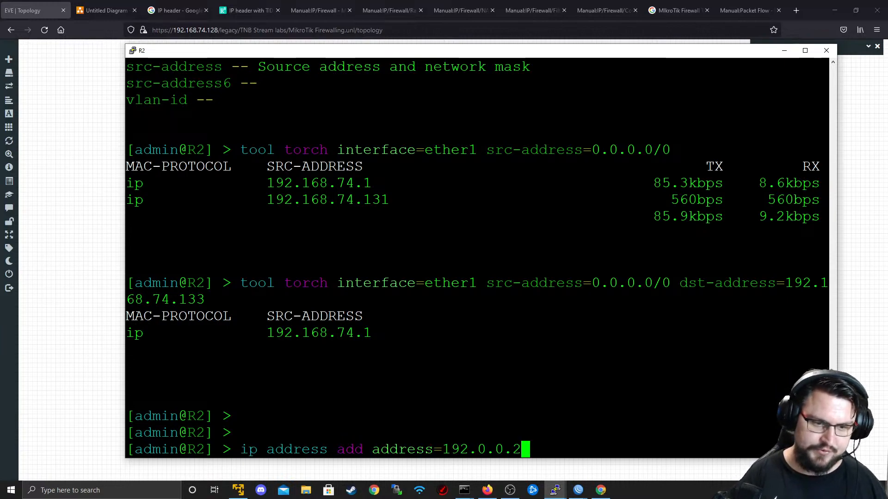
{"action": "key", "text": "BackSpace"}
{"action": "key", "text": "BackSpace"}
{"action": "key", "text": "BackSpace"}
{"action": "key", "text": "BackSpace"}
{"action": "key", "text": "BackSpace"}
{"action": "key", "text": "BackSpace"}
{"action": "key", "text": "BackSpace"}
{"action": "key", "text": "BackSpace"}
{"action": "key", "text": "BackSpace"}
{"action": "key", "text": "BackSpace"}
{"action": "key", "text": "BackSpace"}
{"action": "key", "text": "BackSpace"}
{"action": "key", "text": "BackSpace"}
{"action": "key", "text": "BackSpace"}
{"action": "key", "text": "BackSpace"}
{"action": "key", "text": "BackSpace"}
{"action": "key", "text": "BackSpace"}
{"action": "key", "text": "BackSpace"}
{"action": "key", "text": "BackSpace"}
{"action": "key", "text": "BackSpace"}
{"action": "key", "text": "BackSpace"}
{"action": "key", "text": "BackSpace"}
{"action": "key", "text": "BackSpace"}
{"action": "key", "text": "BackSpace"}
{"action": "key", "text": "BackSpace"}
{"action": "key", "text": "BackSpace"}
{"action": "key", "text": "BackSpace"}
{"action": "key", "text": "BackSpace"}
{"action": "key", "text": "BackSpace"}
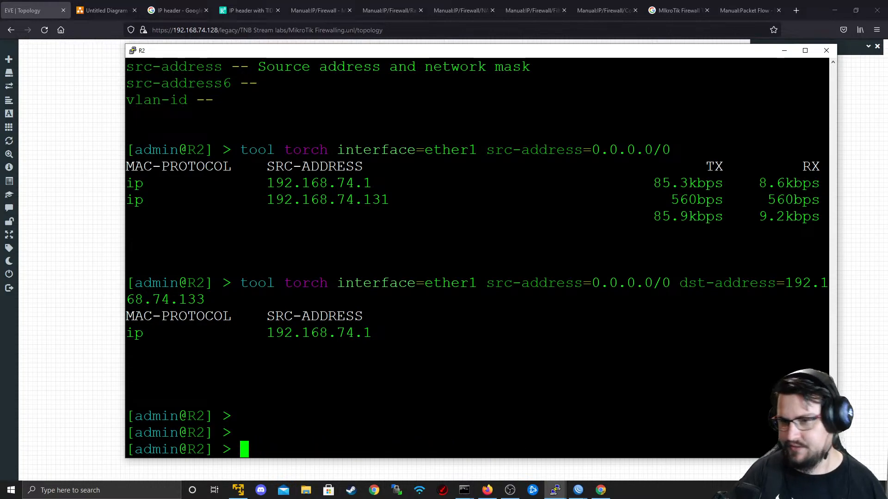
{"action": "type", "text": "intert"}
{"action": "key", "text": "BackSpace"}
{"action": "key", "text": "BackSpace"}
{"action": "key", "text": "BackSpace"}
{"action": "key", "text": "BackSpace"}
{"action": "key", "text": "BackSpace"}
{"action": "key", "text": "BackSpace"}
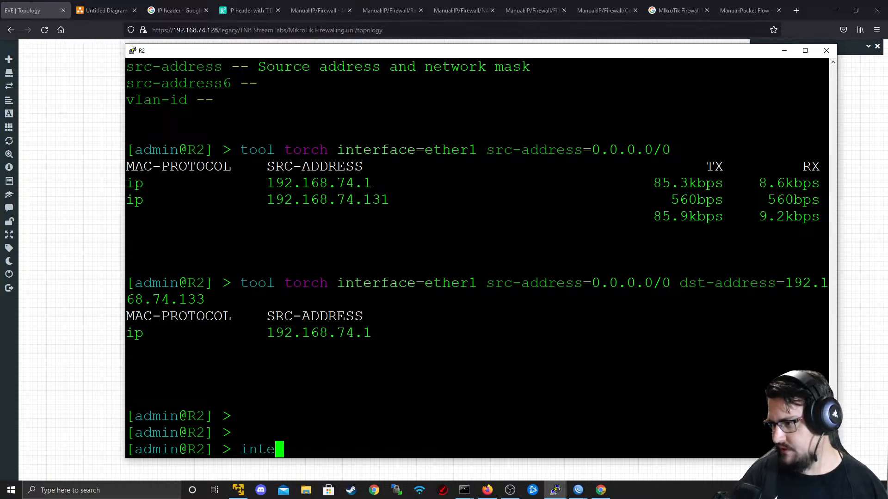
{"action": "type", "text": "inte"}
{"action": "key", "text": "Tab"}
{"action": "type", "text": "br"}
{"action": "key", "text": "Tab"}
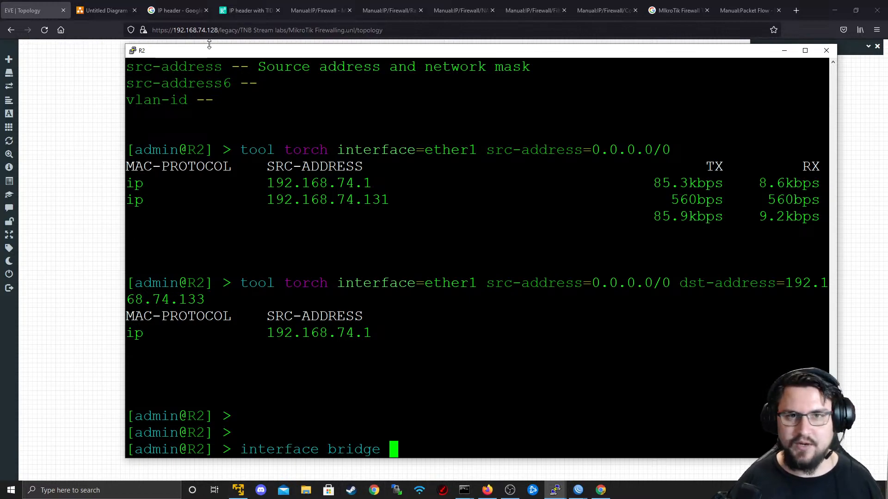
{"action": "left_click", "coordinate": [101, 143]}
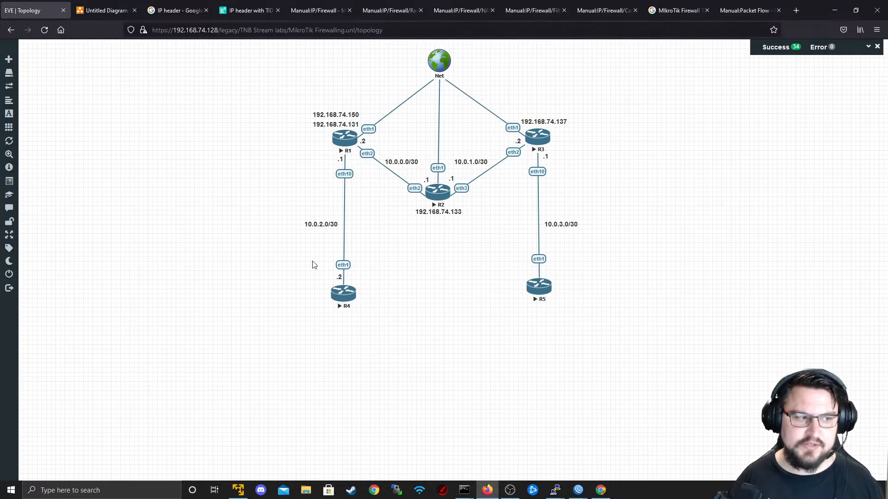
{"action": "mouse_move", "coordinate": [81, 206]}
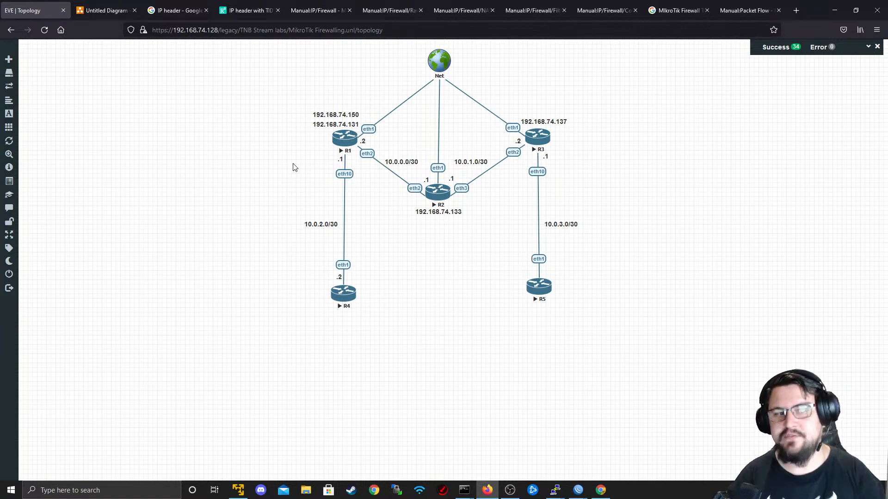
{"action": "left_click_drag", "start_coordinate": [453, 330], "coordinate": [260, 111]}
{"action": "left_click", "coordinate": [366, 375]}
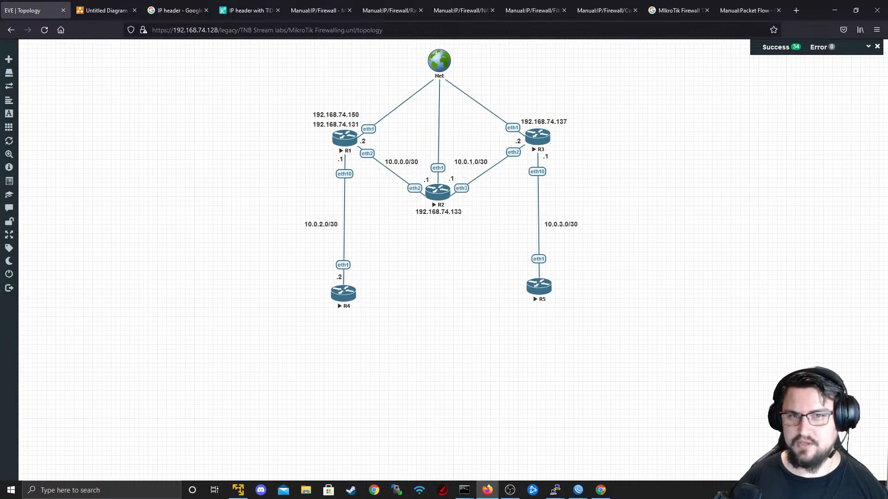
{"action": "key", "text": "alt+Tab"}
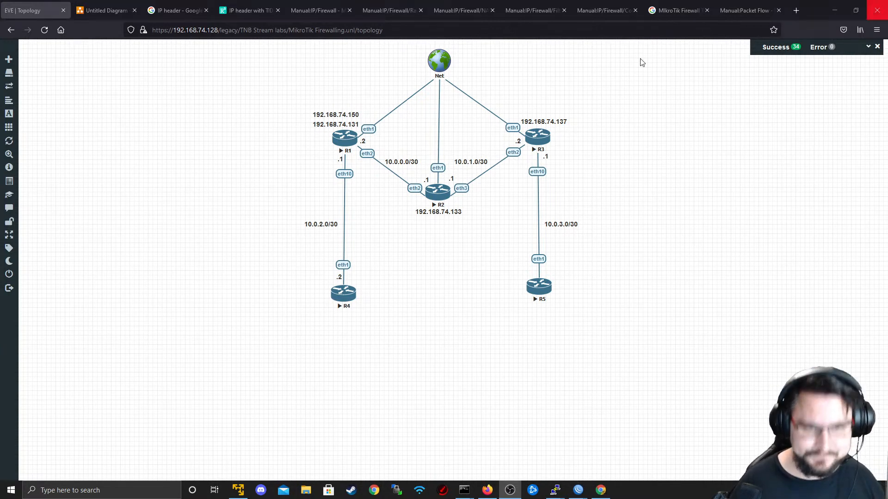
- Create a bridge named Lo0 on R2 with 'interface bridge add name=Lo0'
{"action": "key", "text": "alt+Tab"}
{"action": "key", "text": "alt+Tab"}
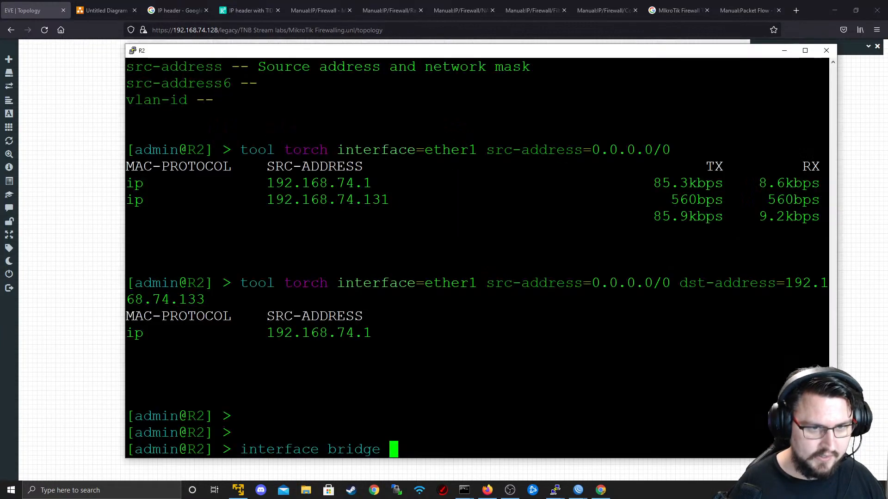
{"action": "type", "text": "nat"}
{"action": "key", "text": "BackSpace"}
{"action": "key", "text": "BackSpace"}
{"action": "key", "text": "BackSpace"}
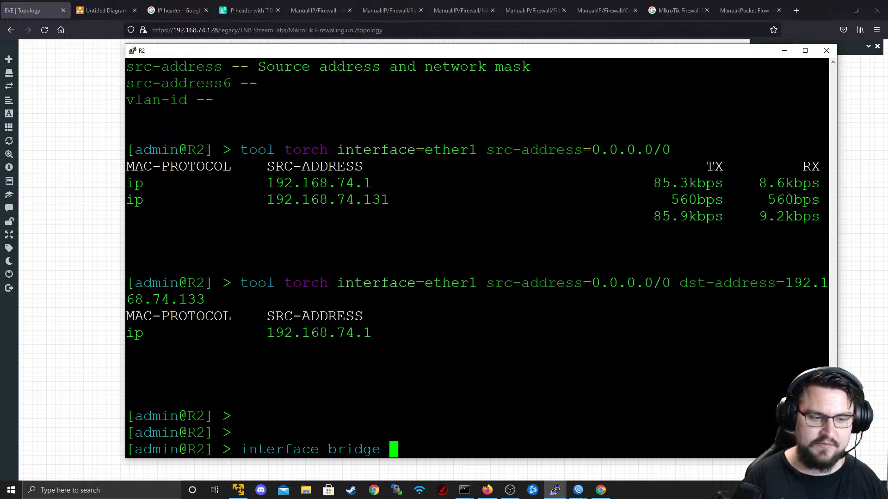
{"action": "type", "text": "add name="}
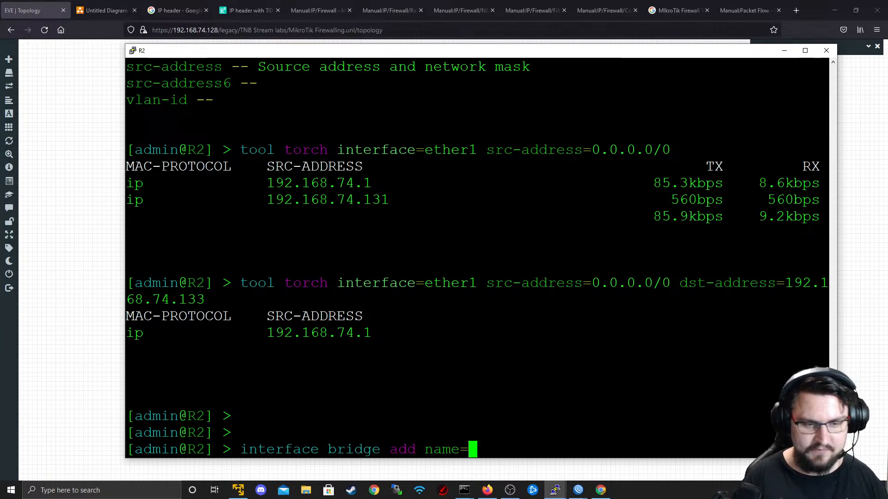
{"action": "type", "text": "Lo0"}
{"action": "key", "text": "Return"}
- Assign address 192.0.0.2 to interface Lo0, then switch back to the topology
{"action": "type", "text": "ip address add address=192.0.0.2 interface=Lo0"}
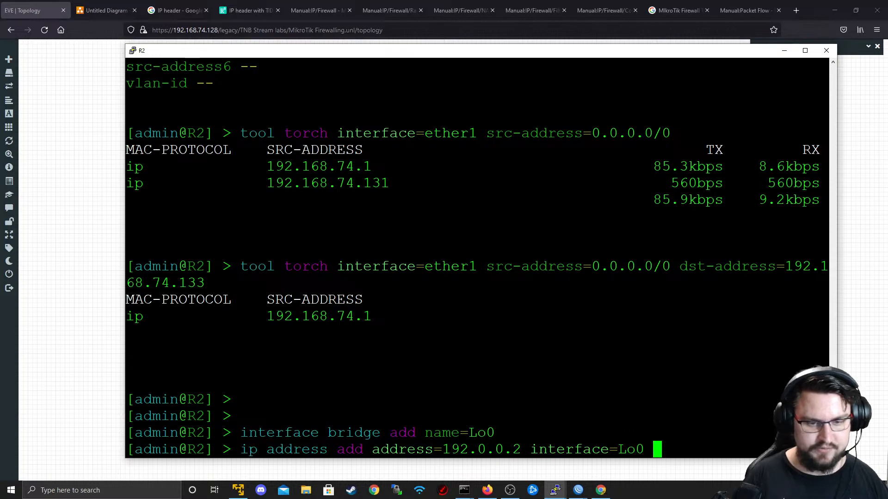
{"action": "key", "text": "Return"}
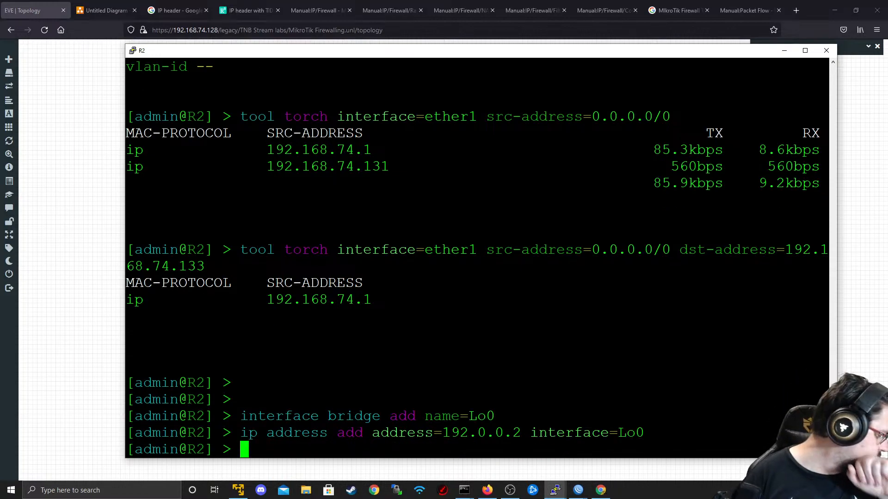
{"action": "key", "text": "alt+Tab"}
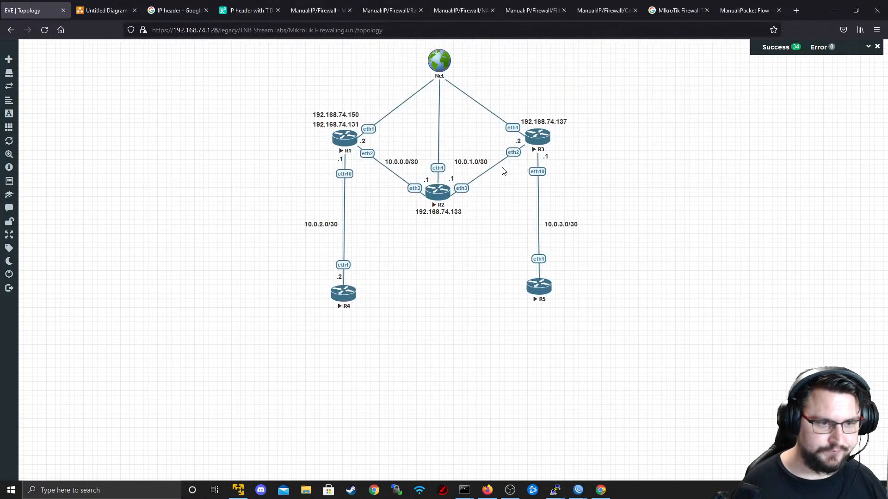
- Remove the stray pasted text so R2's label reads 192.168.74.133, and move it beneath R2
{"action": "key", "text": "alt+Tab"}
{"action": "key", "text": "alt+Tab"}
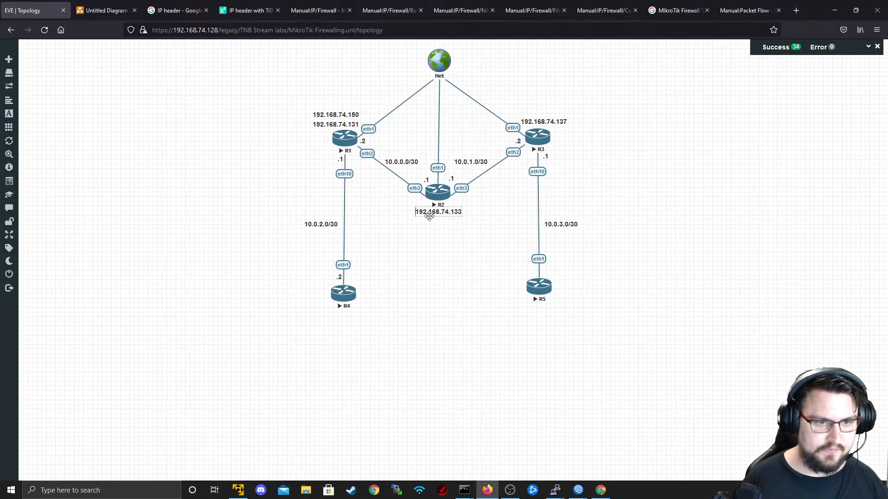
{"action": "type", "text": "192.168.74.150"}
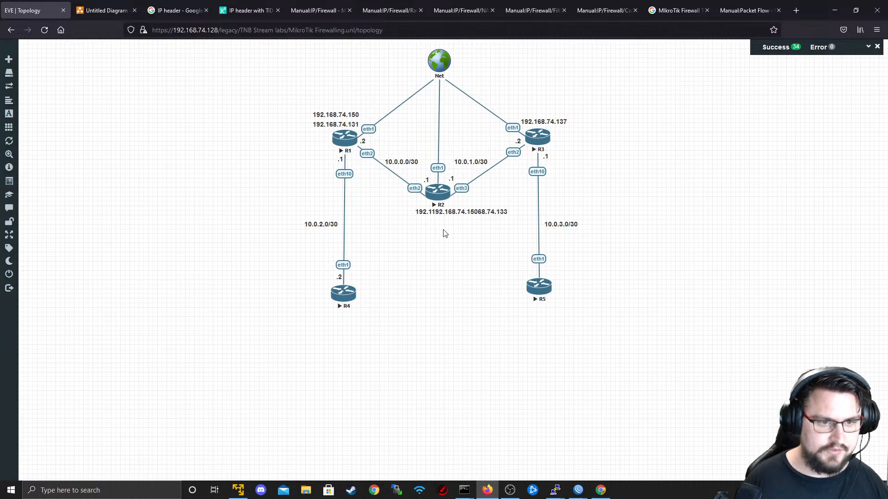
{"action": "left_click_drag", "start_coordinate": [483, 212], "coordinate": [463, 217]}
{"action": "double_click", "coordinate": [473, 218]}
{"action": "left_click", "coordinate": [447, 217]}
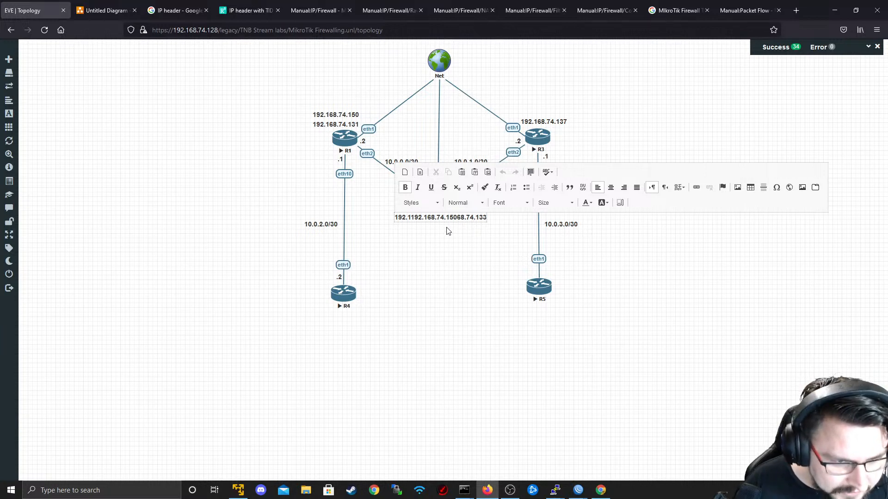
{"action": "key", "text": "BackSpace"}
{"action": "key", "text": "BackSpace"}
{"action": "key", "text": "BackSpace"}
{"action": "key", "text": "BackSpace"}
{"action": "key", "text": "BackSpace"}
{"action": "key", "text": "BackSpace"}
{"action": "key", "text": "BackSpace"}
{"action": "key", "text": "BackSpace"}
{"action": "key", "text": "BackSpace"}
{"action": "key", "text": "BackSpace"}
{"action": "key", "text": "BackSpace"}
{"action": "key", "text": "BackSpace"}
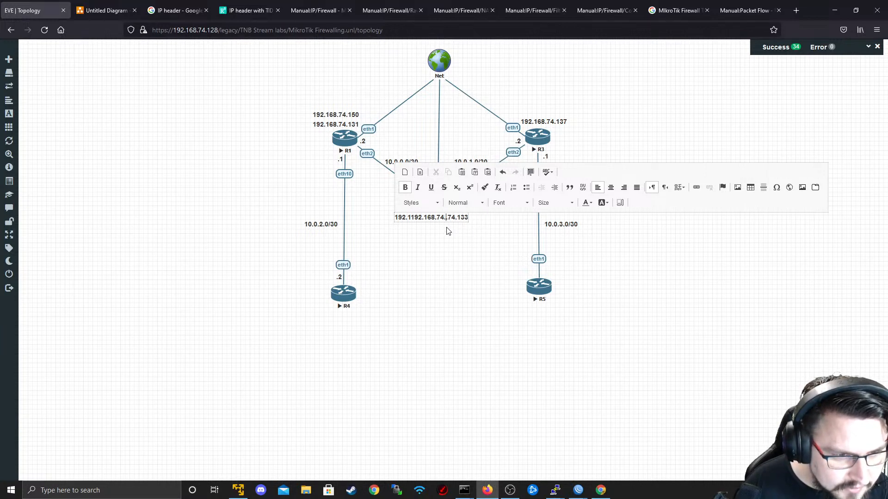
{"action": "key", "text": "BackSpace"}
{"action": "key", "text": "BackSpace"}
{"action": "key", "text": "BackSpace"}
{"action": "key", "text": "BackSpace"}
{"action": "key", "text": "BackSpace"}
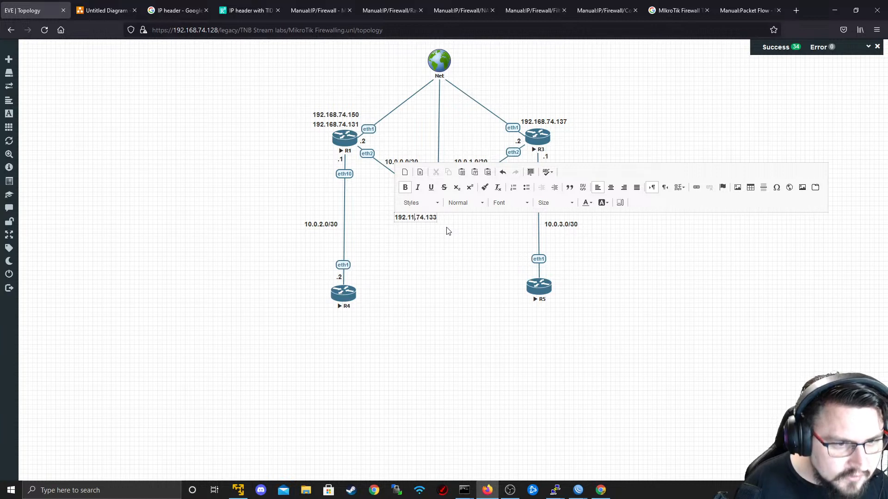
{"action": "type", "text": "8."}
{"action": "left_click", "coordinate": [436, 281]}
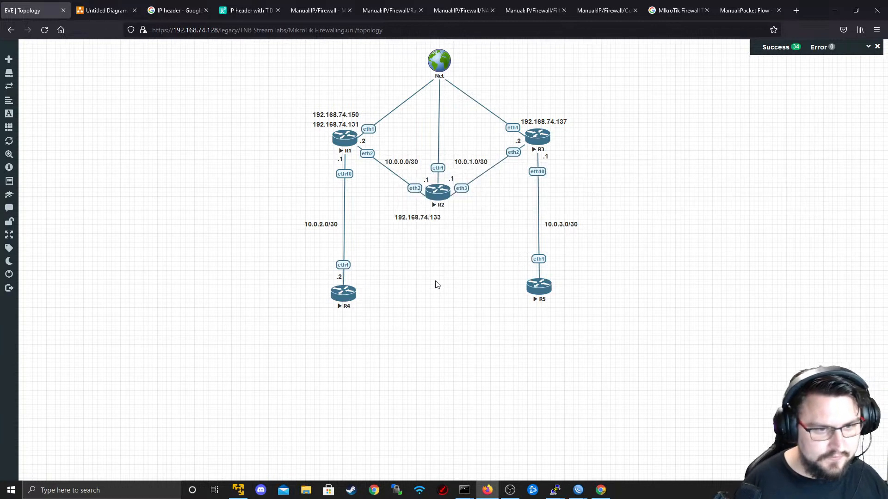
{"action": "left_click_drag", "start_coordinate": [422, 218], "coordinate": [443, 218]}
{"action": "right_click", "coordinate": [448, 238]}
- Duplicate R2's 192.168.74.133 label and place the copy just beneath it
{"action": "right_click", "coordinate": [442, 222]}
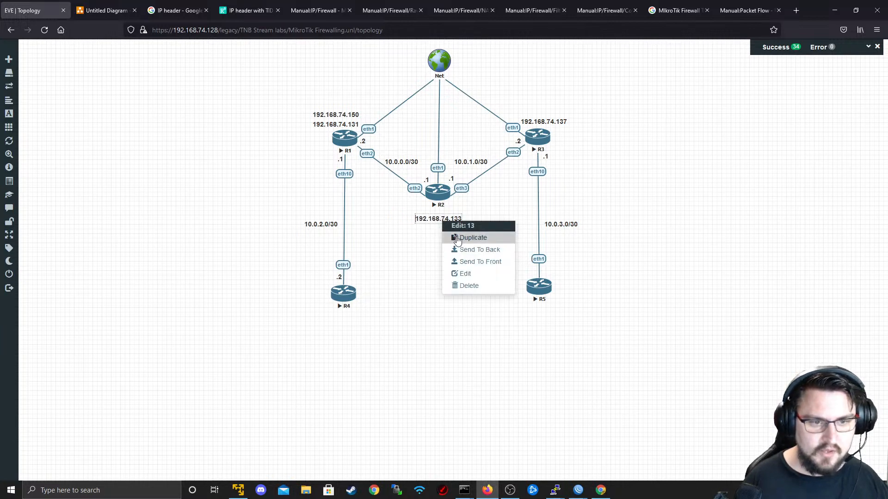
{"action": "left_click", "coordinate": [449, 236]}
{"action": "left_click_drag", "start_coordinate": [444, 242], "coordinate": [439, 230]}
{"action": "double_click", "coordinate": [439, 230]}
{"action": "double_click", "coordinate": [456, 230]}
{"action": "key", "text": "Right"}
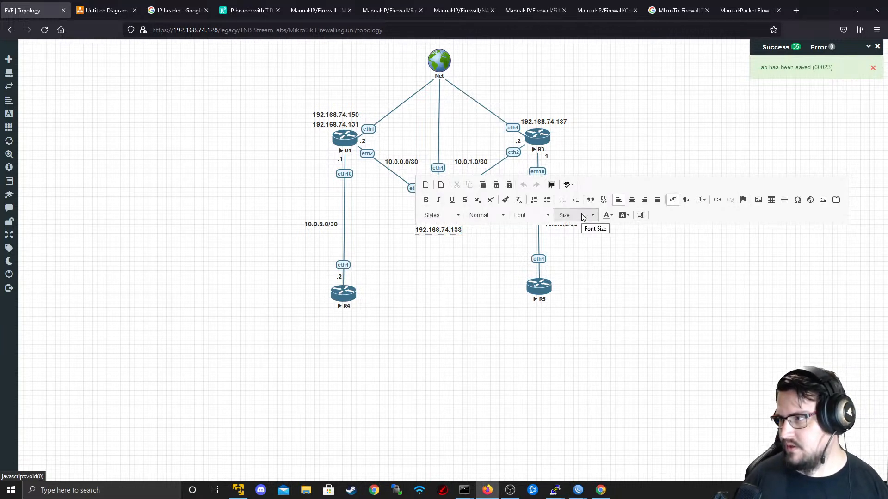
{"action": "key", "text": "BackSpace"}
{"action": "key", "text": "BackSpace"}
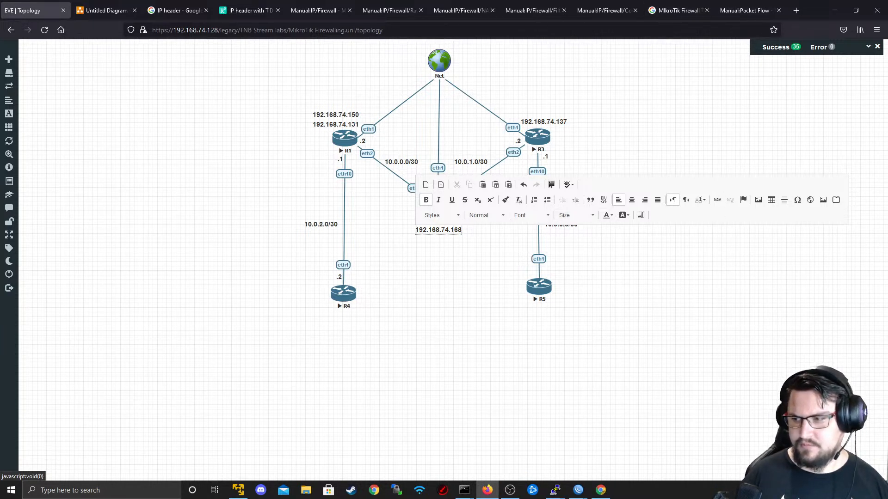
- Change the copied label's text to 192.0.0.2 and centre it under R2
{"action": "key", "text": "alt+Tab"}
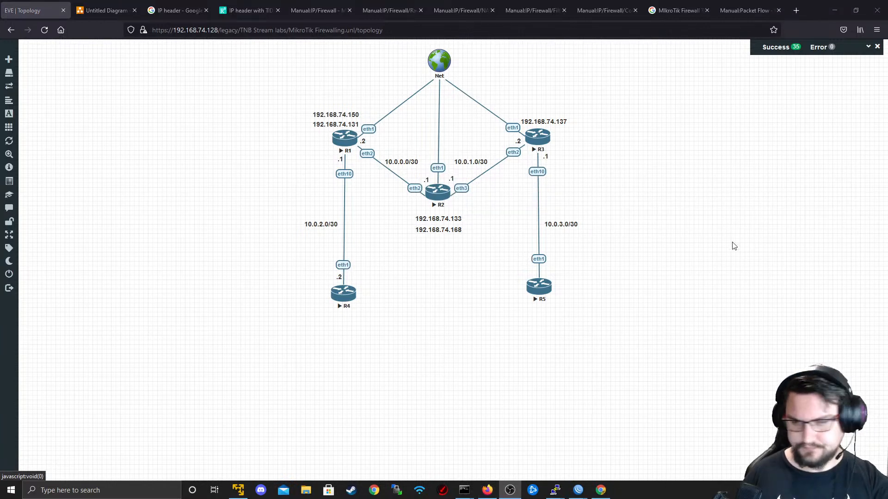
{"action": "double_click", "coordinate": [448, 229]}
{"action": "type", "text": "192.168"}
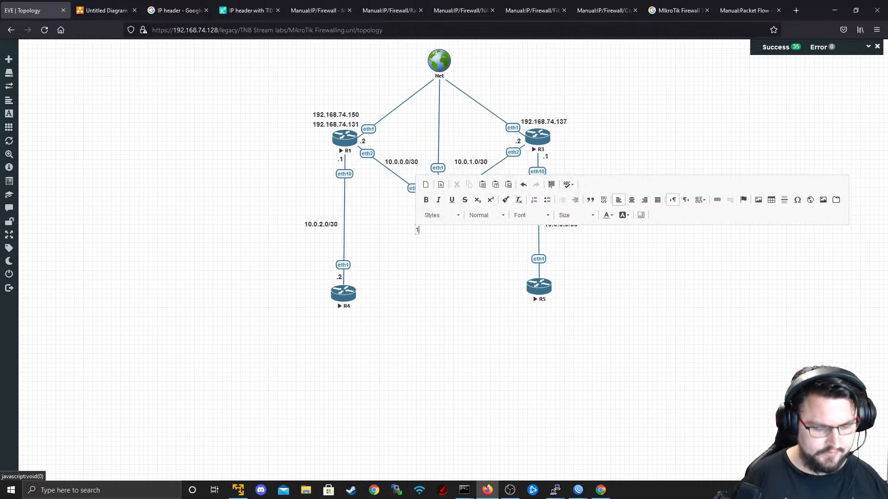
{"action": "key", "text": "BackSpace"}
{"action": "key", "text": "BackSpace"}
{"action": "key", "text": "BackSpace"}
{"action": "type", "text": "0.0.2"}
{"action": "key", "text": "Return"}
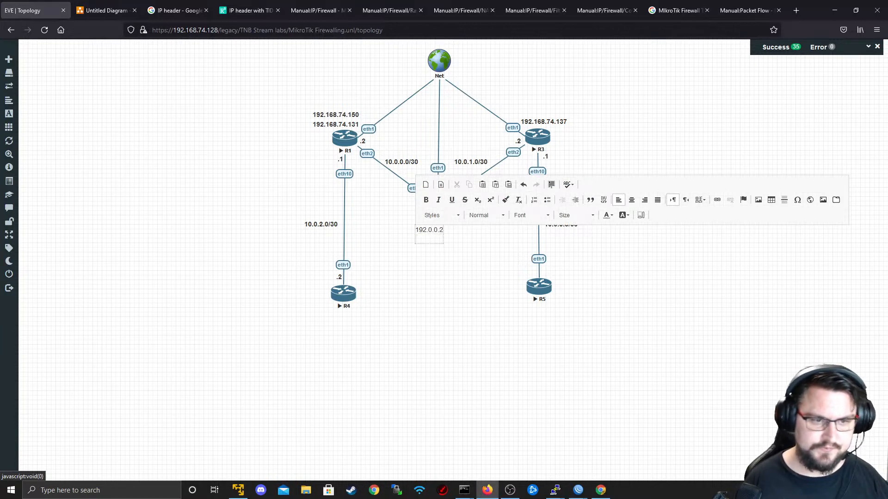
{"action": "key", "text": "F12"}
{"action": "left_click", "coordinate": [518, 285]}
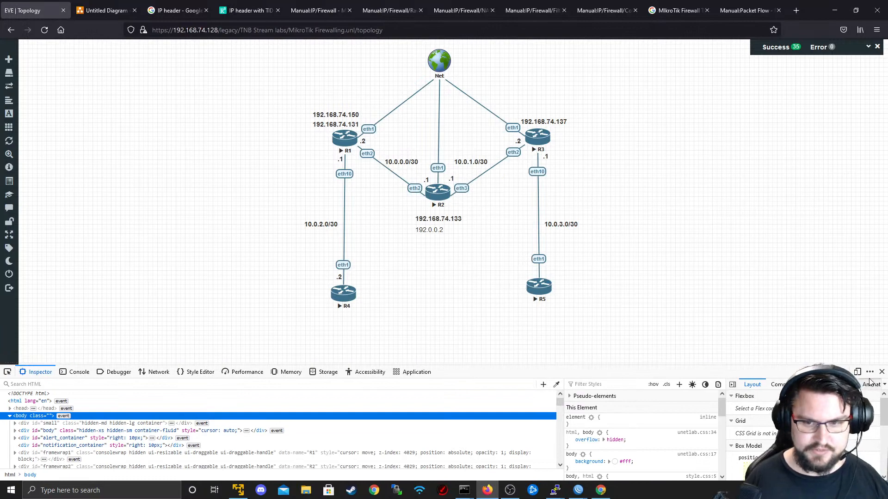
{"action": "key", "text": "F12"}
{"action": "left_click_drag", "start_coordinate": [430, 230], "coordinate": [439, 229]}
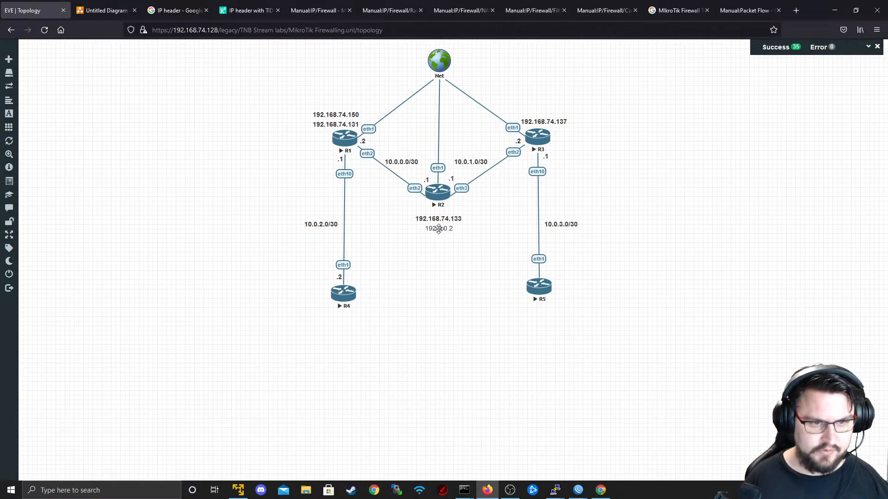
{"action": "key", "text": "alt+Tab"}
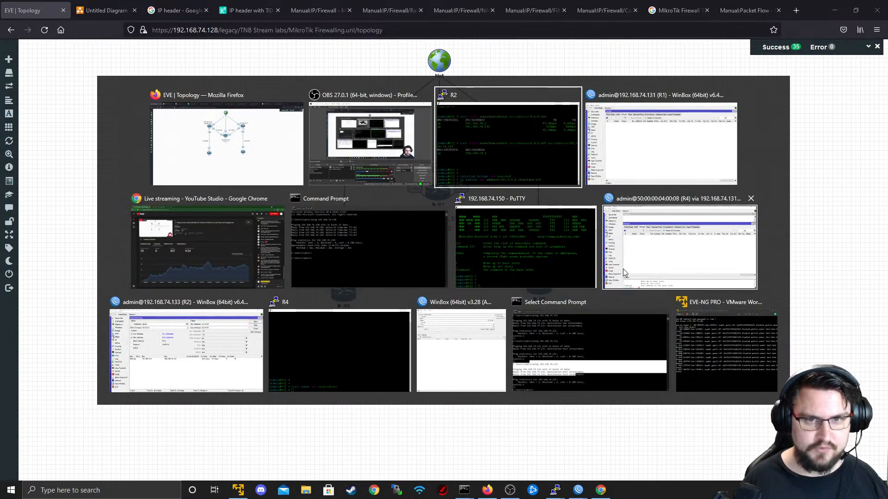
{"action": "key", "text": "Escape"}
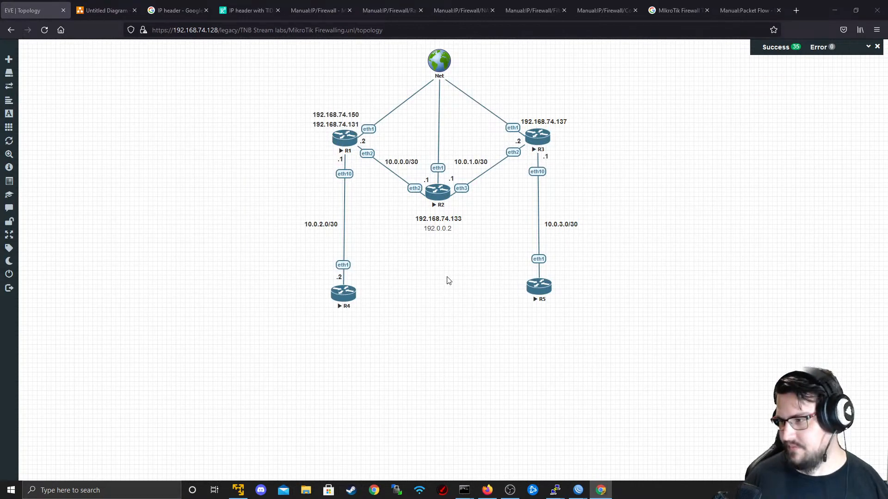
{"action": "left_click", "coordinate": [441, 318]}
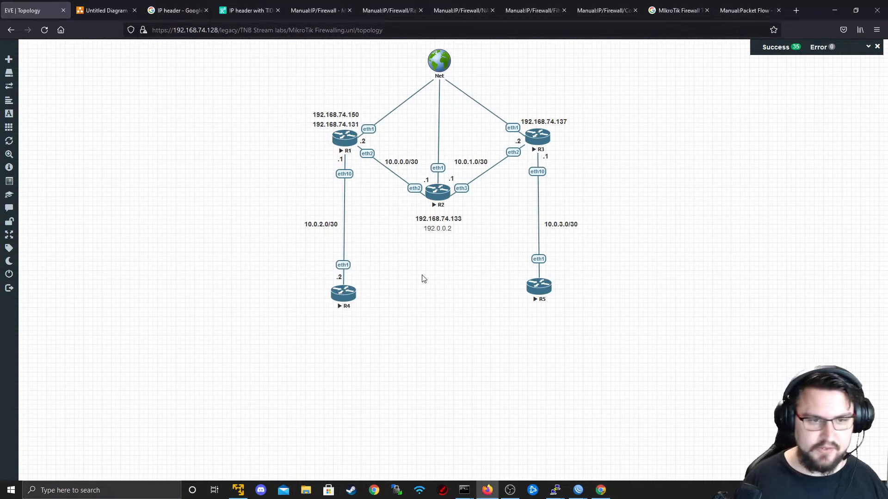
{"action": "key", "text": "alt+Tab"}
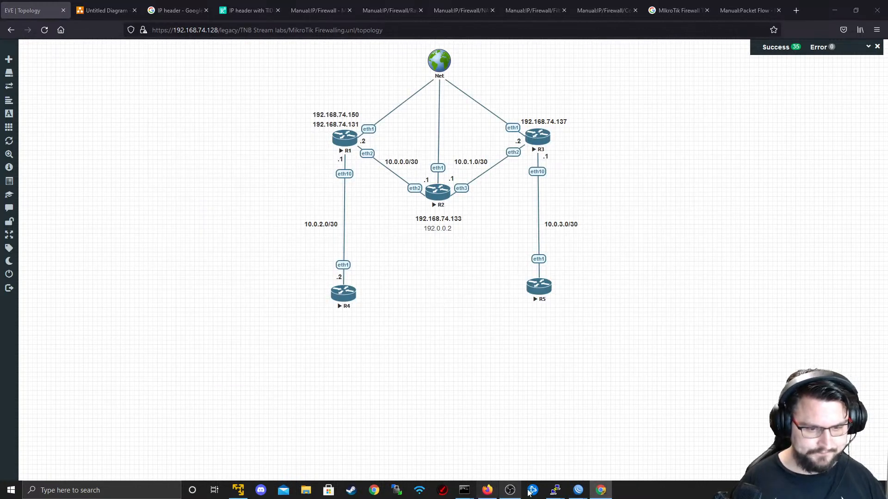
{"action": "mouse_move", "coordinate": [579, 489]}
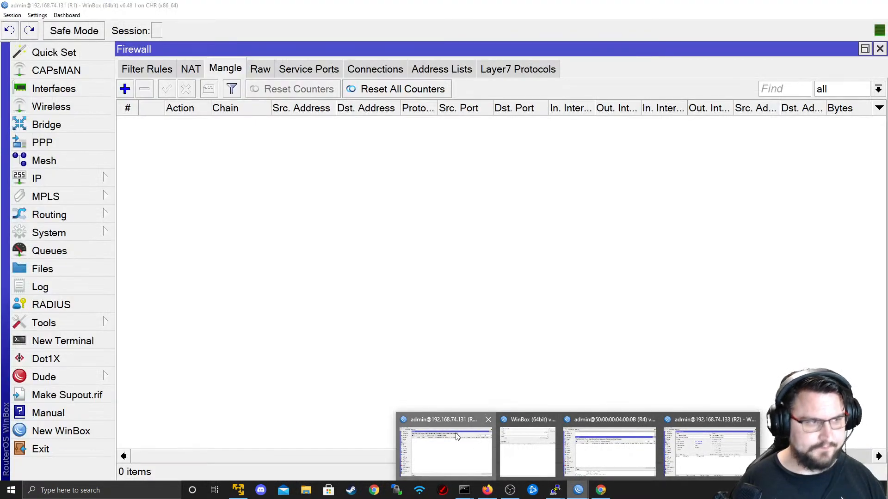
- Open R1's Route List and clear the Dst. Address filter to show all routes
{"action": "left_click", "coordinate": [456, 437]}
{"action": "left_click", "coordinate": [76, 179]}
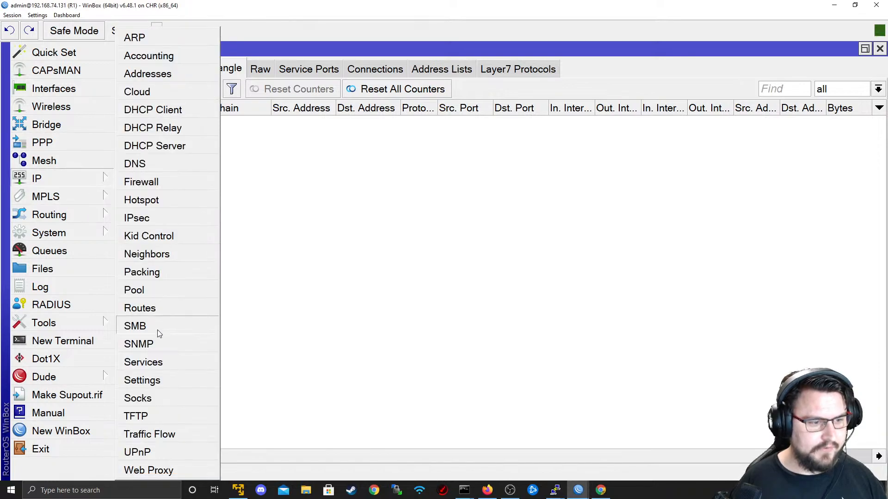
{"action": "left_click", "coordinate": [148, 308]}
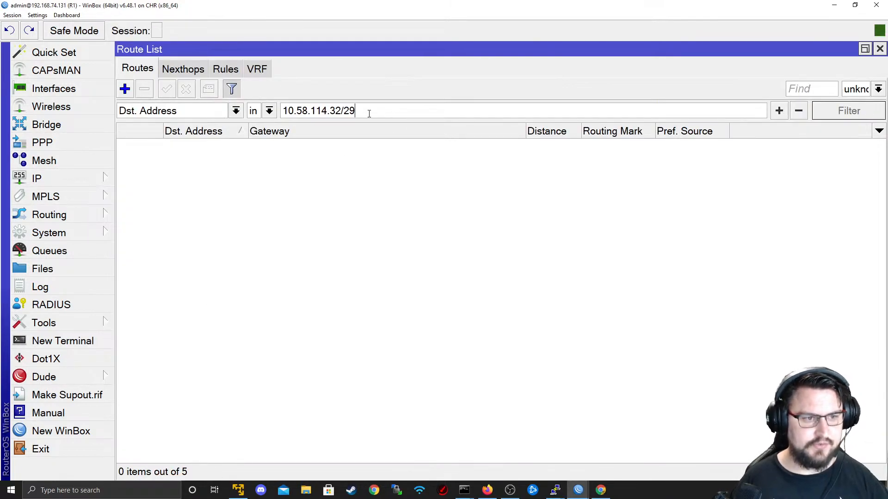
{"action": "key", "text": "ctrl+a"}
{"action": "key", "text": "BackSpace"}
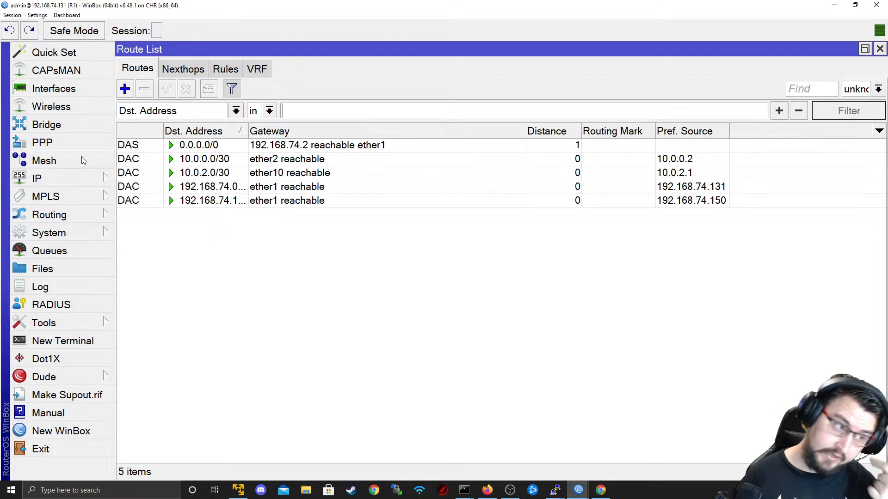
- Show R1's routing Rules tab, which holds 0 items
{"action": "left_click", "coordinate": [104, 185]}
{"action": "key", "text": "alt+Tab"}
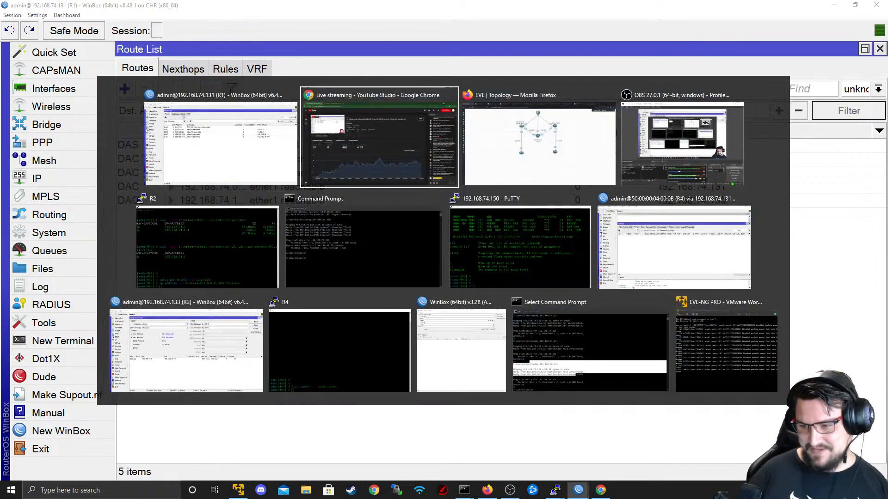
{"action": "key", "text": "alt+Tab"}
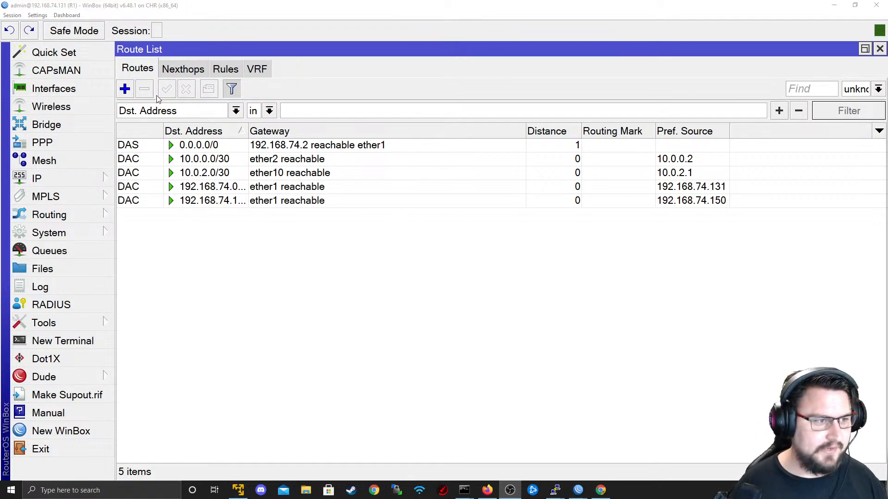
{"action": "left_click", "coordinate": [81, 180]}
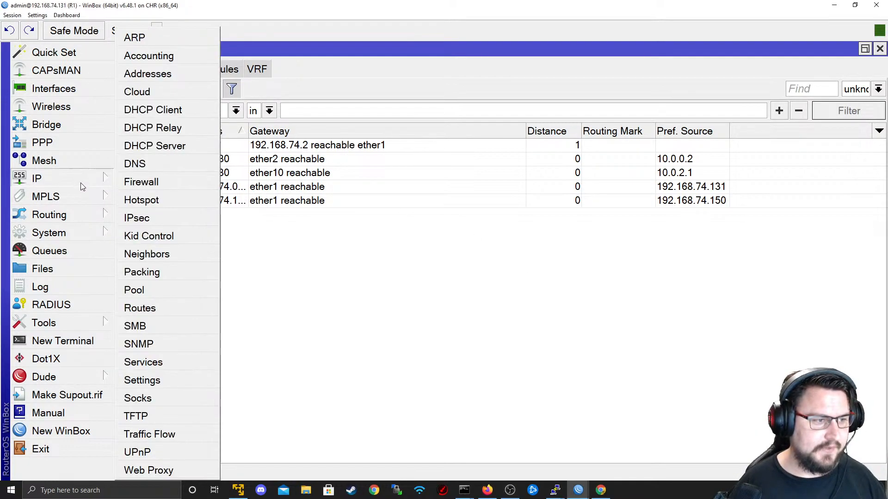
{"action": "left_click", "coordinate": [363, 240]}
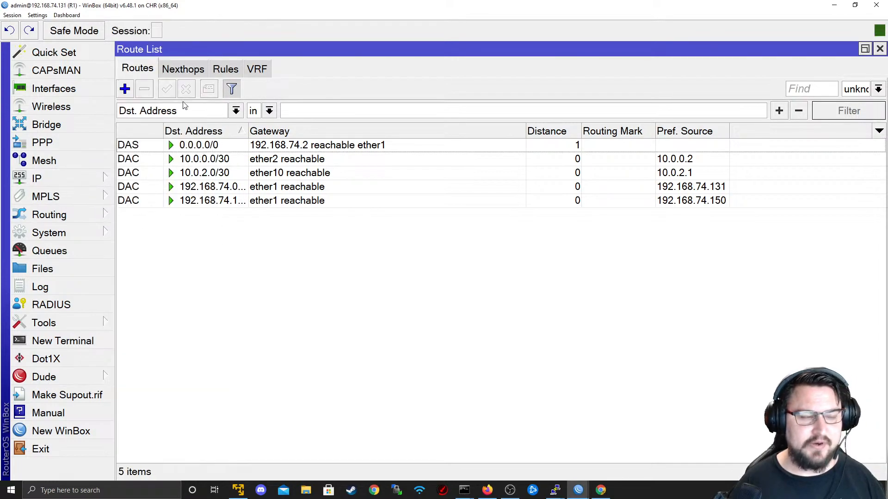
{"action": "left_click", "coordinate": [219, 72]}
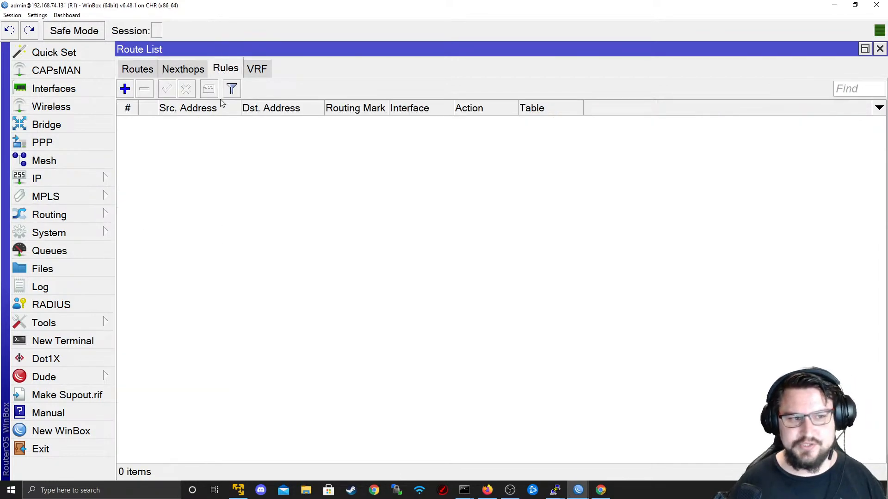
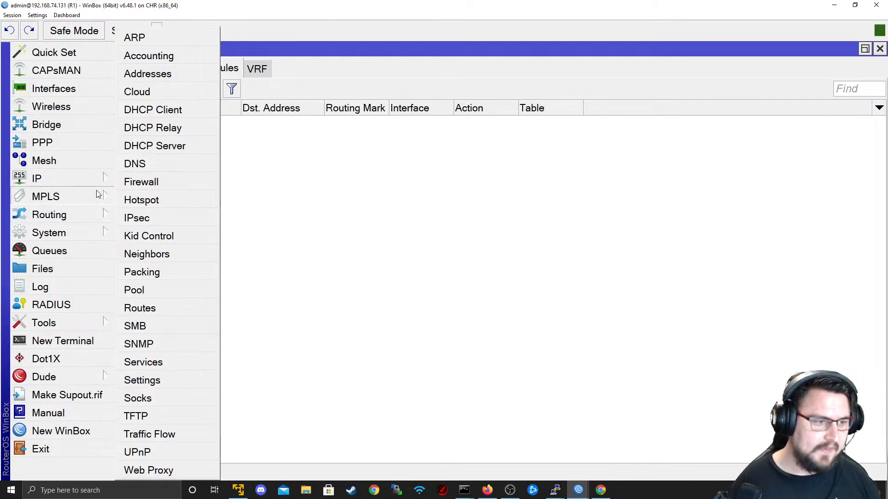
- Start a new R1 mangle rule matching source 10.0.2.2 and destination 192.0.0.2
{"action": "mouse_move", "coordinate": [107, 182]}
{"action": "left_click", "coordinate": [144, 184]}
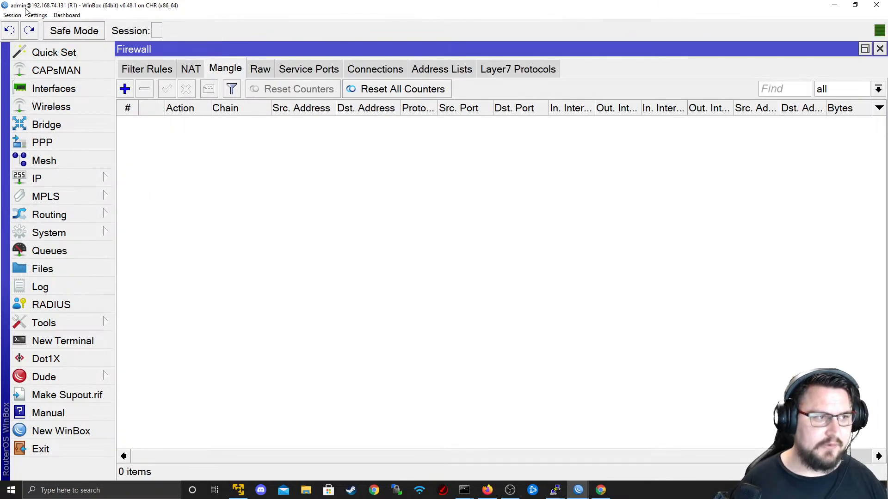
{"action": "left_click", "coordinate": [130, 89]}
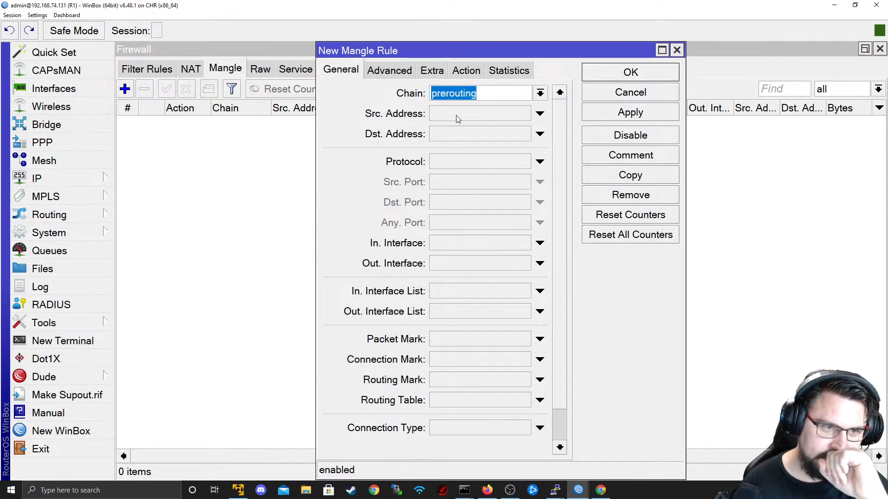
{"action": "left_click", "coordinate": [470, 112]}
{"action": "type", "text": "10.0"}
{"action": "type", "text": ".0.2"}
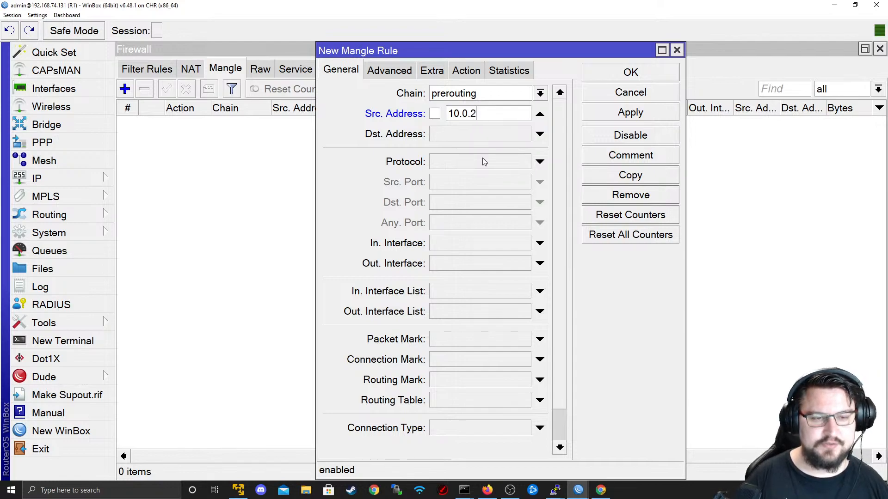
{"action": "type", "text": "2"}
{"action": "key", "text": "Tab"}
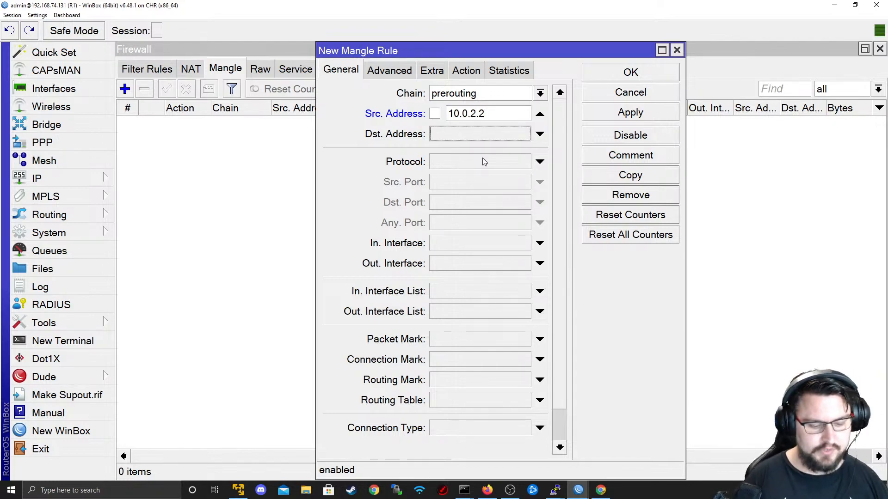
{"action": "type", "text": "192.168"}
{"action": "key", "text": "BackSpace"}
{"action": "key", "text": "BackSpace"}
{"action": "key", "text": "BackSpace"}
{"action": "type", "text": "0.0.2"}
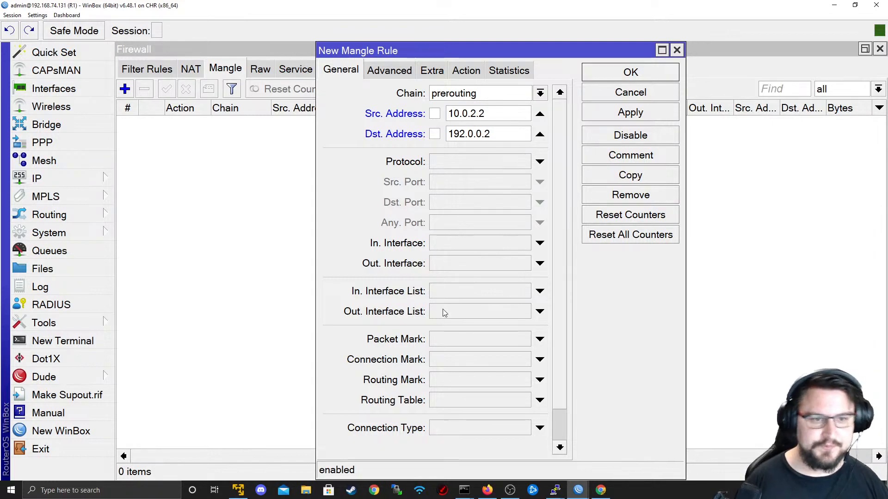
- Set the rule's action to route with destination address 10.0.0.1
{"action": "left_click", "coordinate": [466, 71]}
{"action": "left_click", "coordinate": [467, 91]}
{"action": "left_click", "coordinate": [473, 290]}
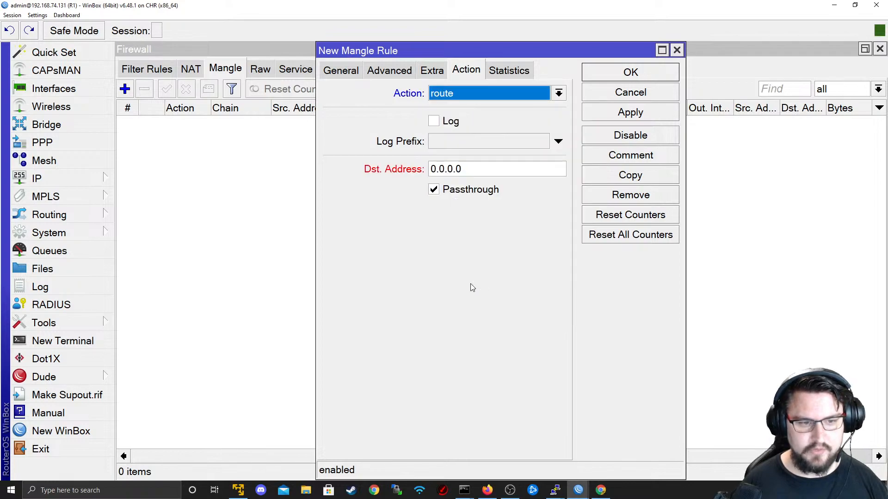
{"action": "key", "text": "Tab"}
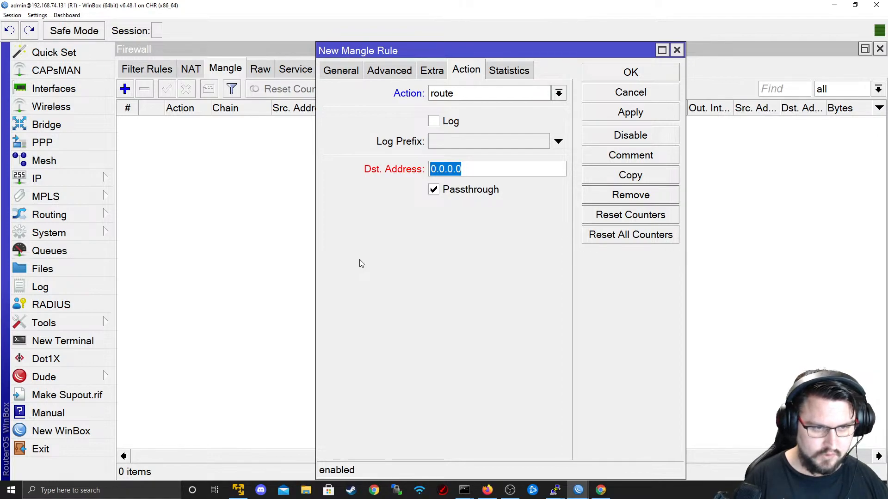
{"action": "type", "text": "10.0.0.1"}
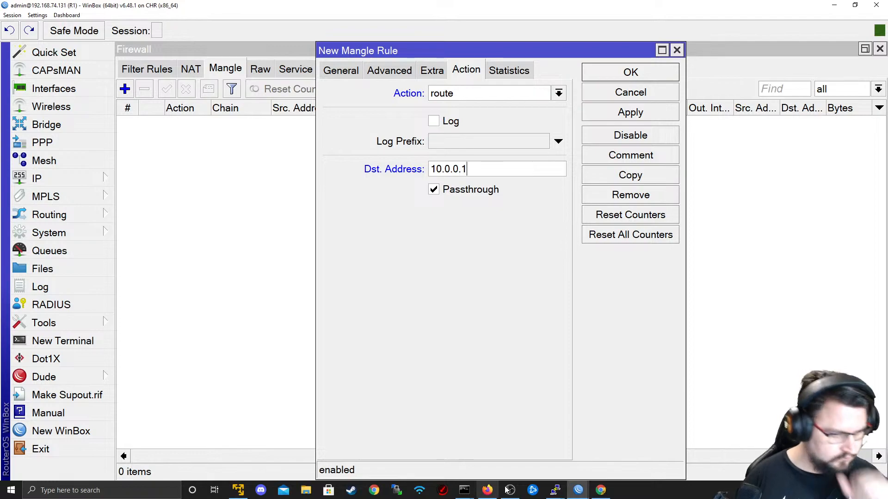
{"action": "mouse_move", "coordinate": [578, 490]}
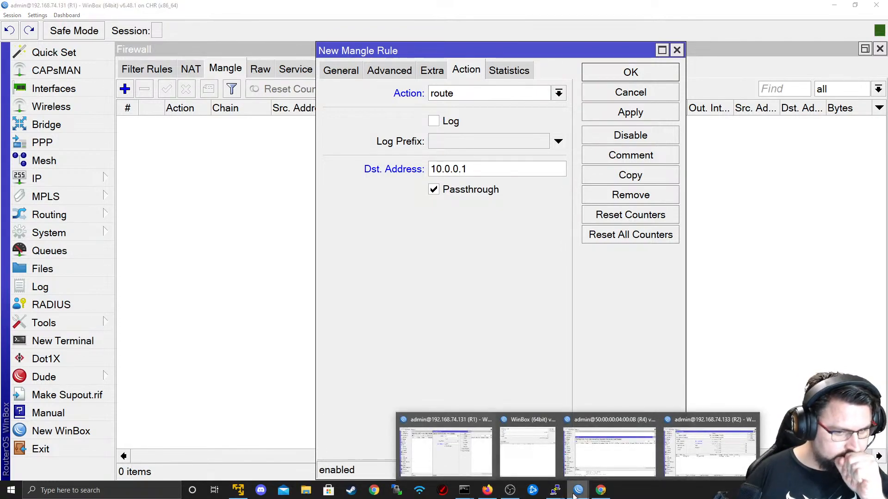
{"action": "left_click", "coordinate": [623, 469]}
- Start pinging 192.0.0.2 from a new terminal on R4
{"action": "left_click", "coordinate": [62, 341]}
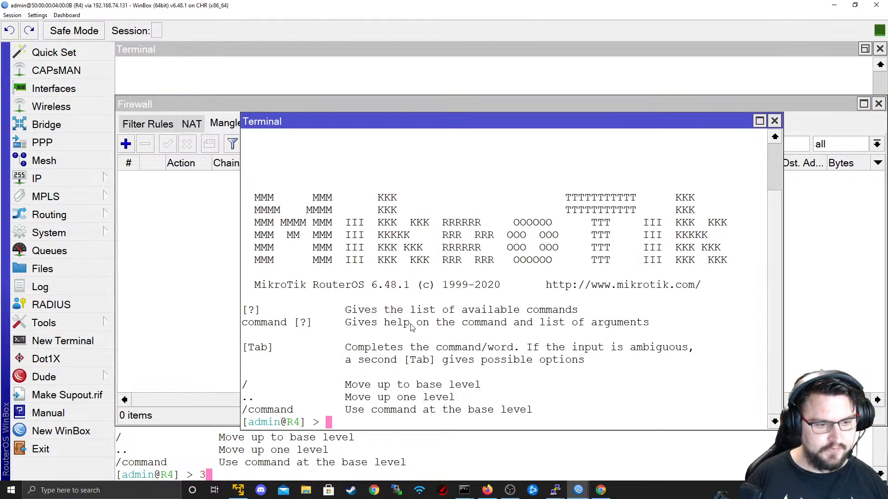
{"action": "key", "text": "Return"}
{"action": "key", "text": "Return"}
{"action": "type", "text": "ping 192.1"}
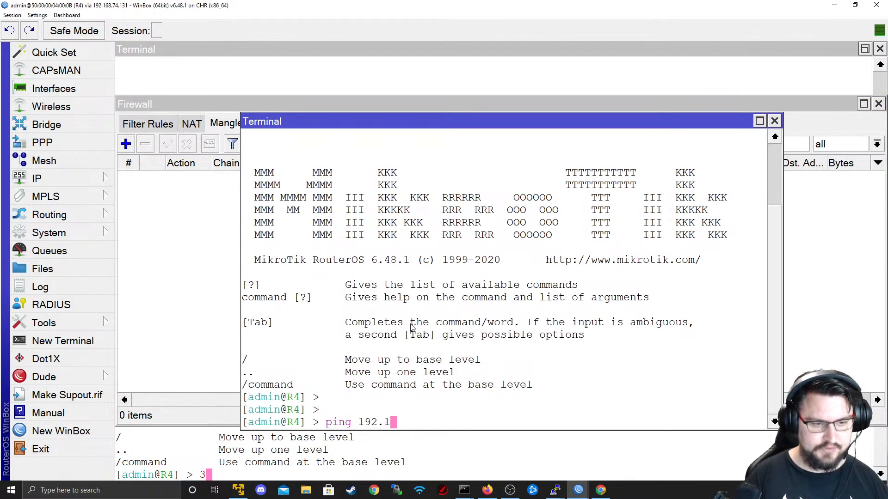
{"action": "key", "text": "BackSpace"}
{"action": "type", "text": "0.0.2"}
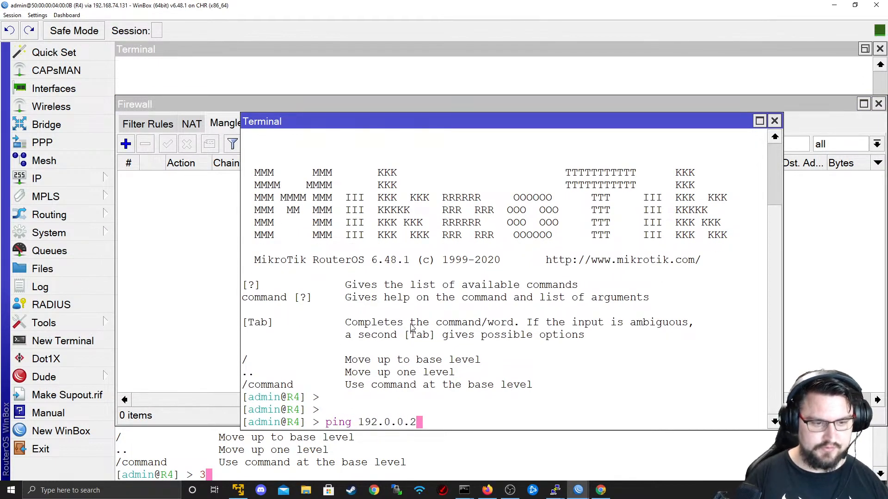
{"action": "key", "text": "Return"}
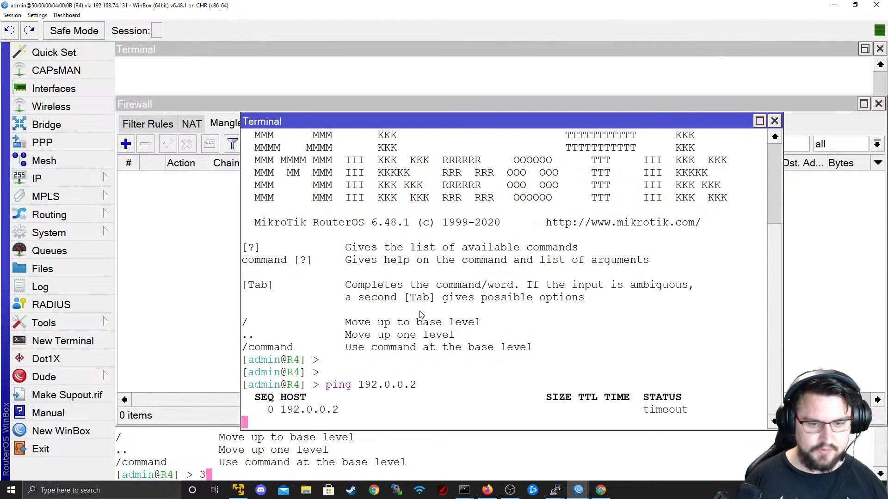
- Apply the R1 mangle rule and watch R4's ping start getting replies
{"action": "key", "text": "alt+Tab"}
{"action": "left_click", "coordinate": [605, 115]}
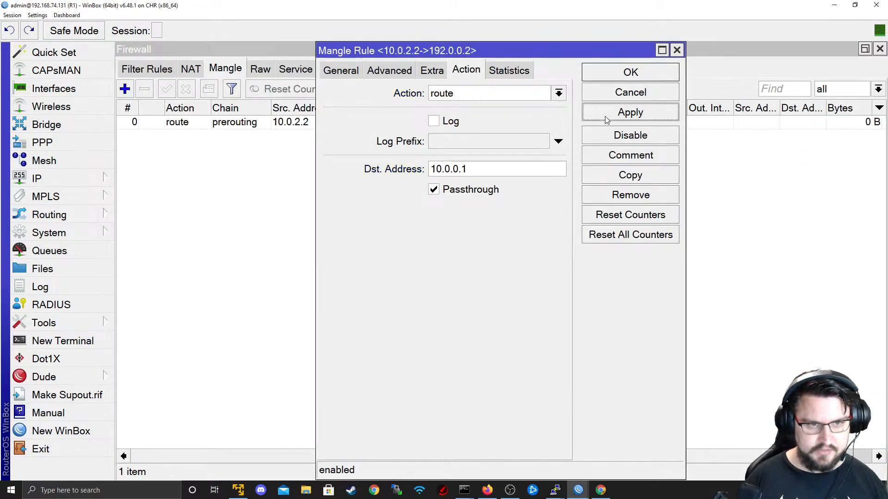
{"action": "key", "text": "alt+Tab"}
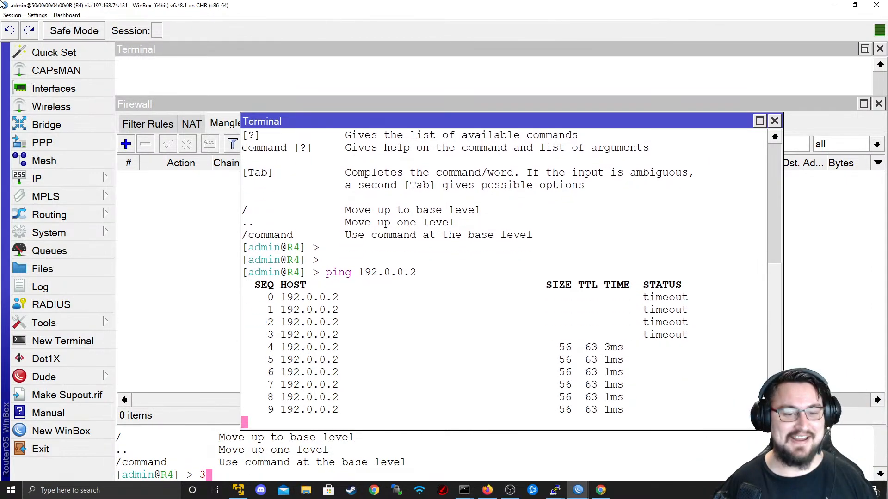
{"action": "left_click", "coordinate": [83, 178]}
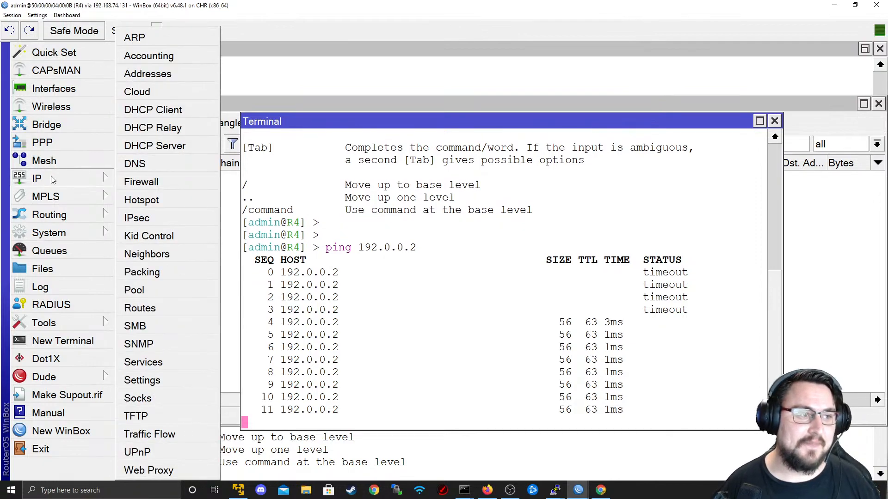
{"action": "key", "text": "alt+Tab"}
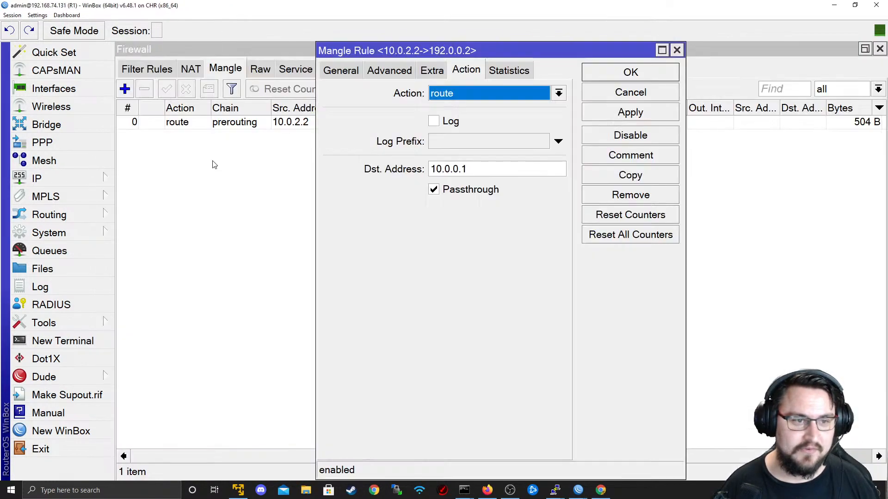
{"action": "left_click", "coordinate": [631, 93]}
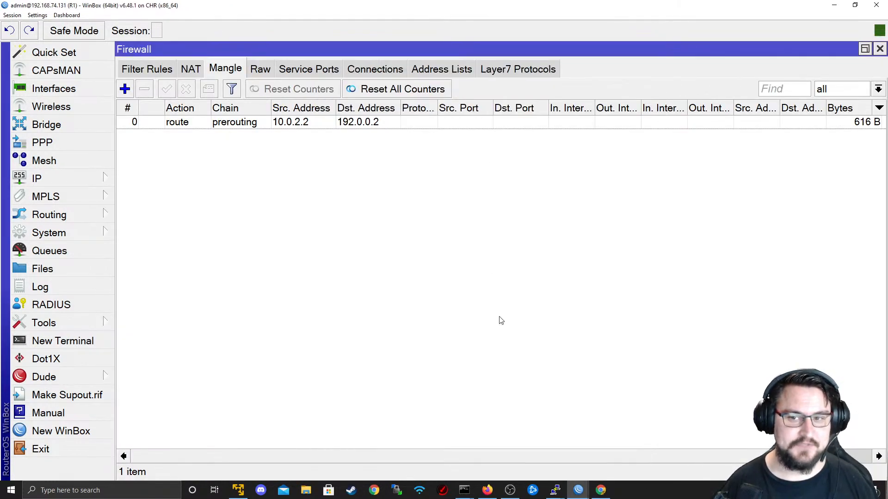
{"action": "left_click", "coordinate": [517, 458]}
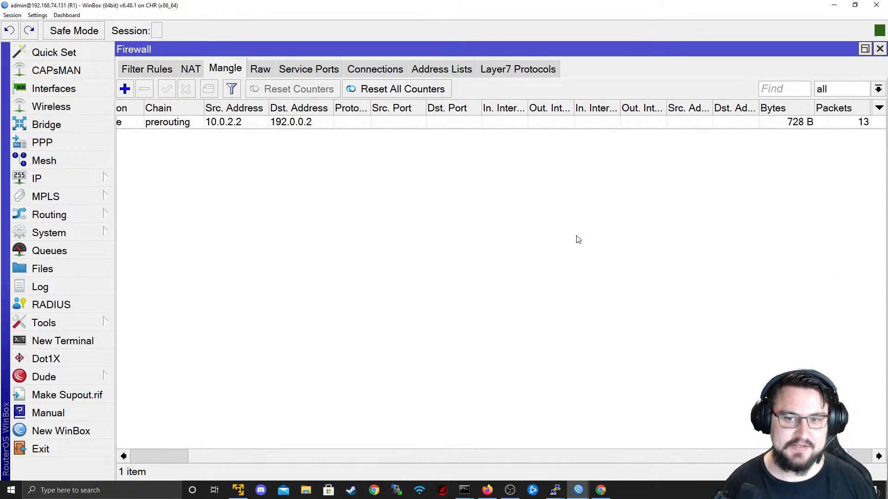
{"action": "scroll", "coordinate": [520, 456], "scroll_direction": "left", "scroll_amount": 5}
{"action": "left_click", "coordinate": [97, 178]}
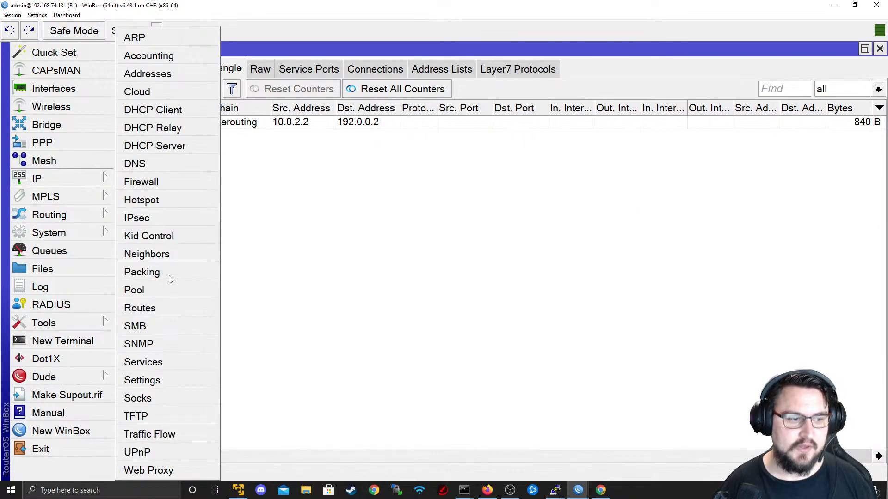
{"action": "left_click", "coordinate": [162, 304]}
{"action": "left_click", "coordinate": [151, 73]}
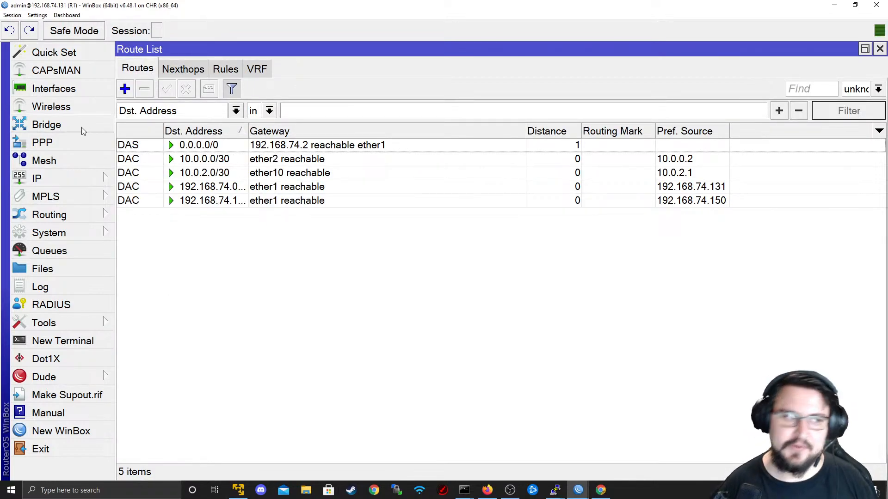
{"action": "left_click", "coordinate": [55, 179]}
{"action": "left_click", "coordinate": [152, 308]}
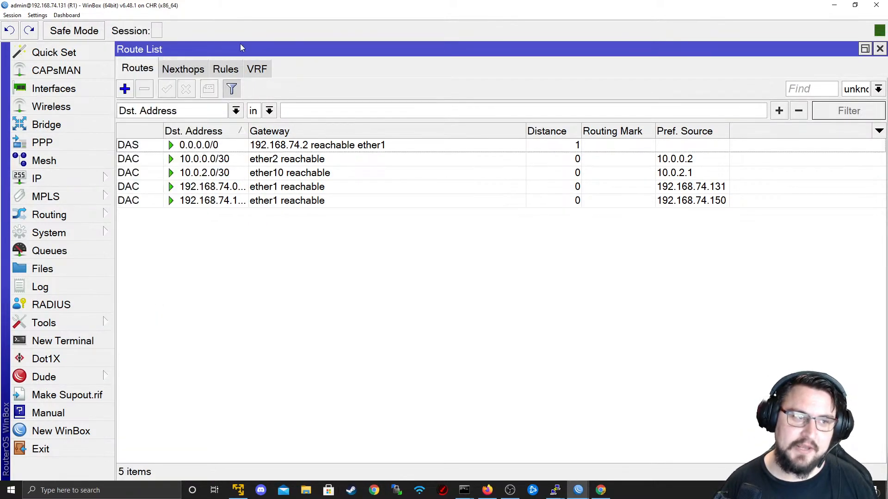
{"action": "left_click", "coordinate": [185, 72]}
{"action": "left_click", "coordinate": [225, 70]}
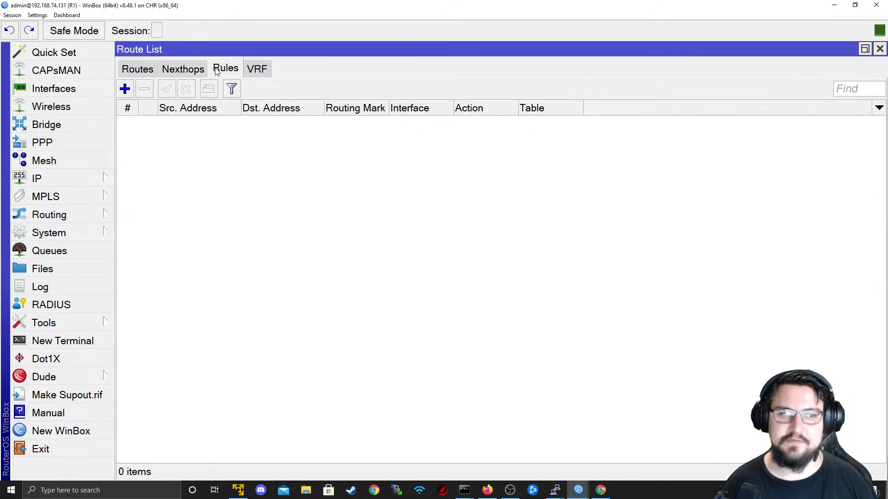
{"action": "left_click", "coordinate": [70, 178]}
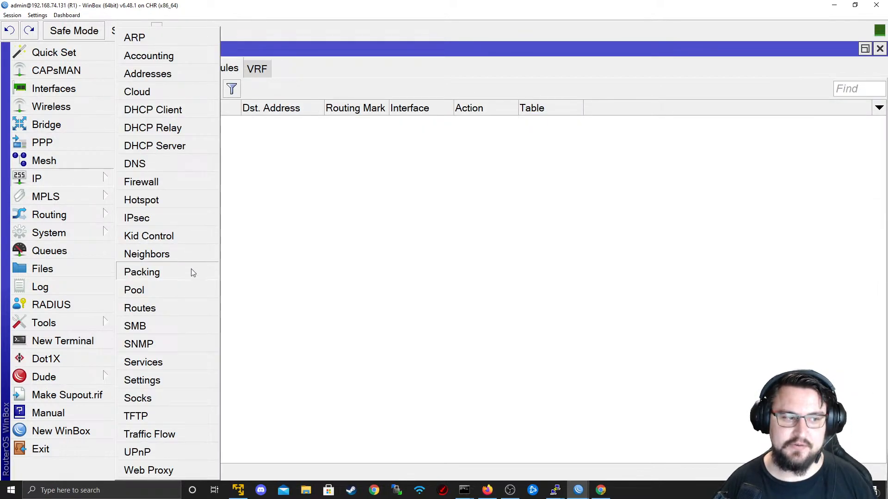
{"action": "left_click", "coordinate": [153, 185]}
{"action": "double_click", "coordinate": [208, 124]}
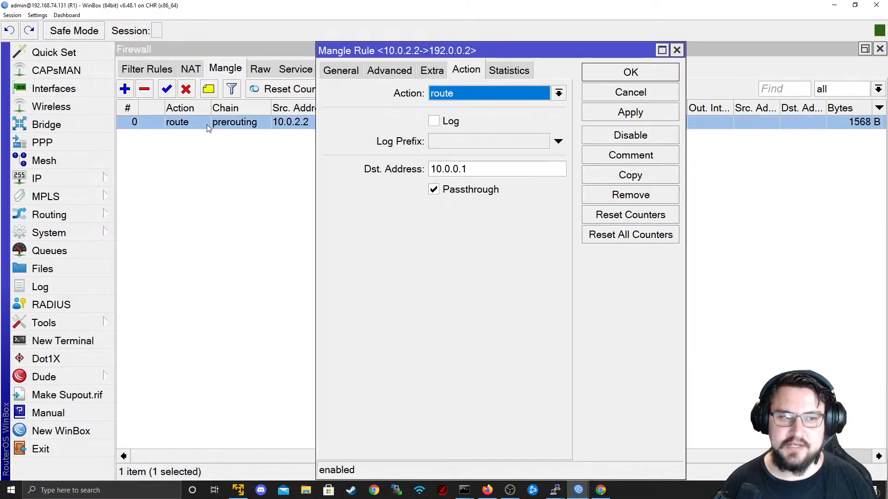
{"action": "left_click", "coordinate": [341, 72]}
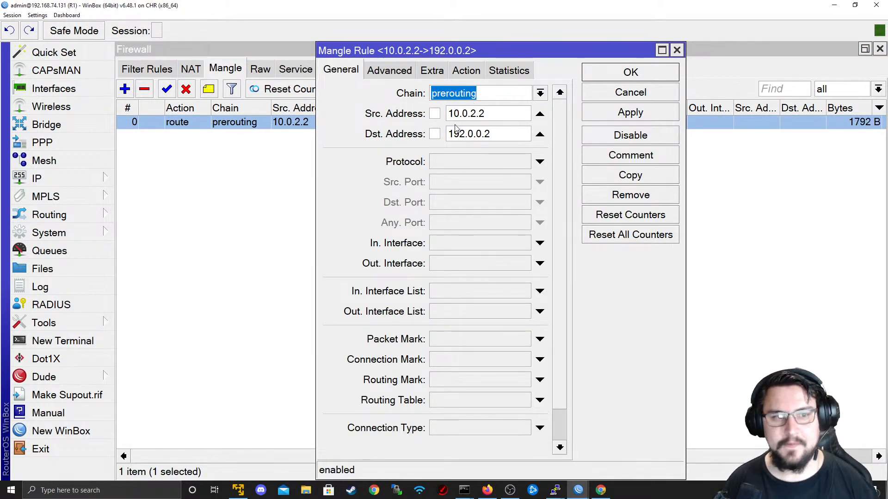
{"action": "left_click_drag", "start_coordinate": [494, 113], "coordinate": [428, 114]}
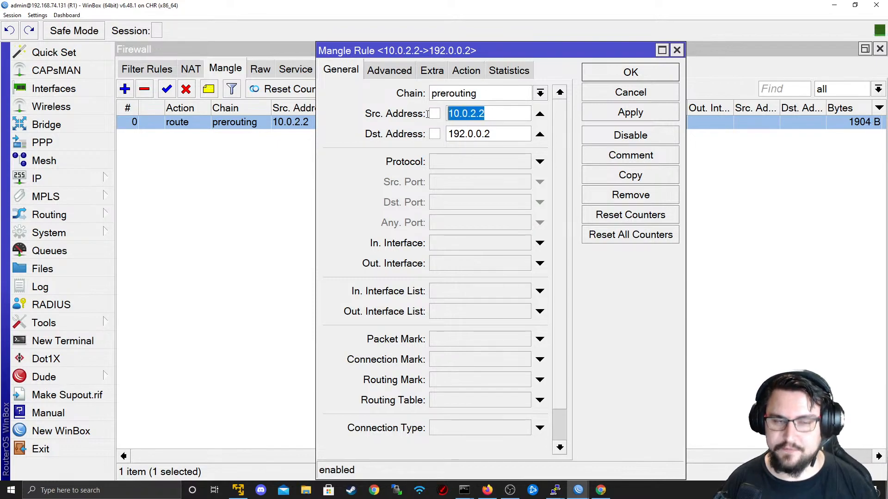
{"action": "left_click", "coordinate": [490, 133]}
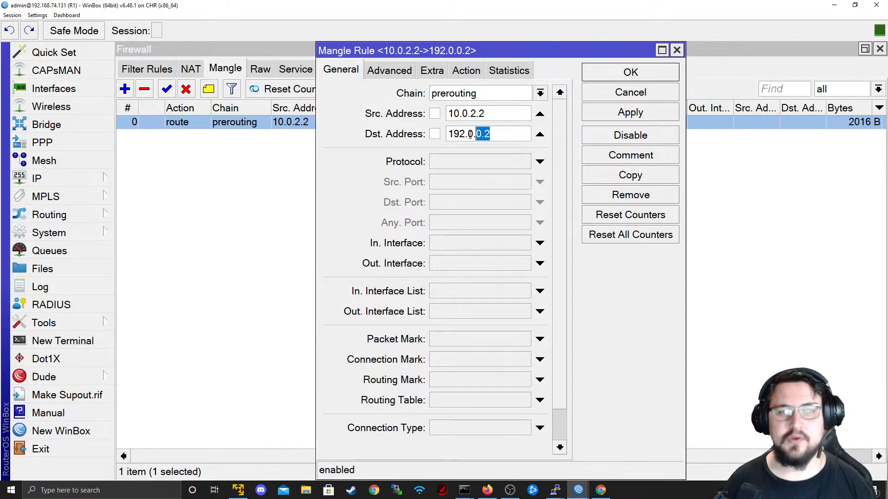
{"action": "left_click", "coordinate": [480, 74]}
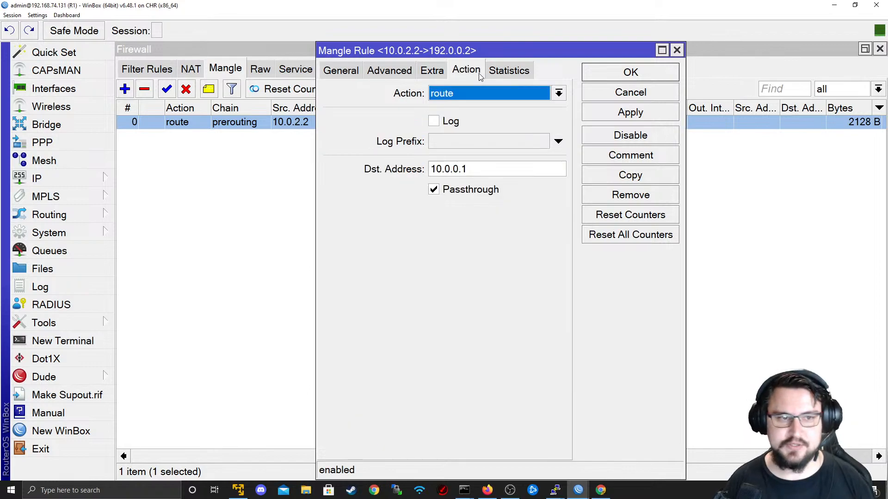
{"action": "left_click", "coordinate": [462, 94]}
{"action": "left_click", "coordinate": [461, 95]}
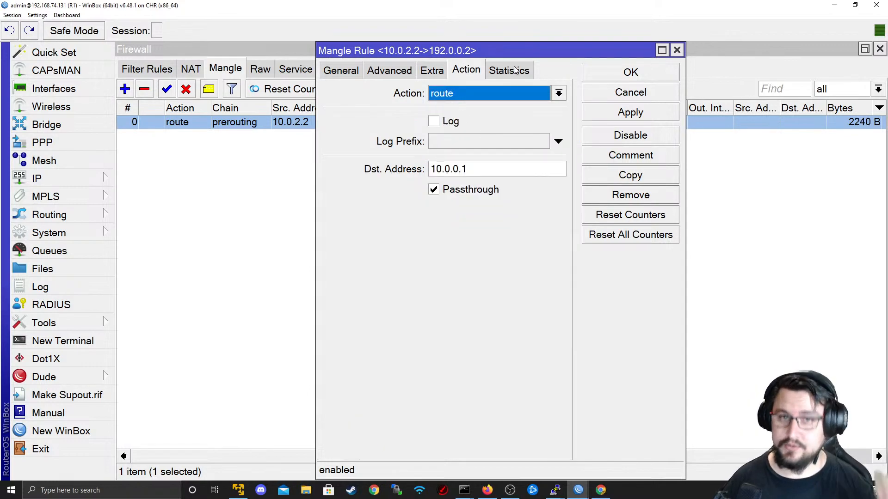
{"action": "left_click", "coordinate": [509, 168]}
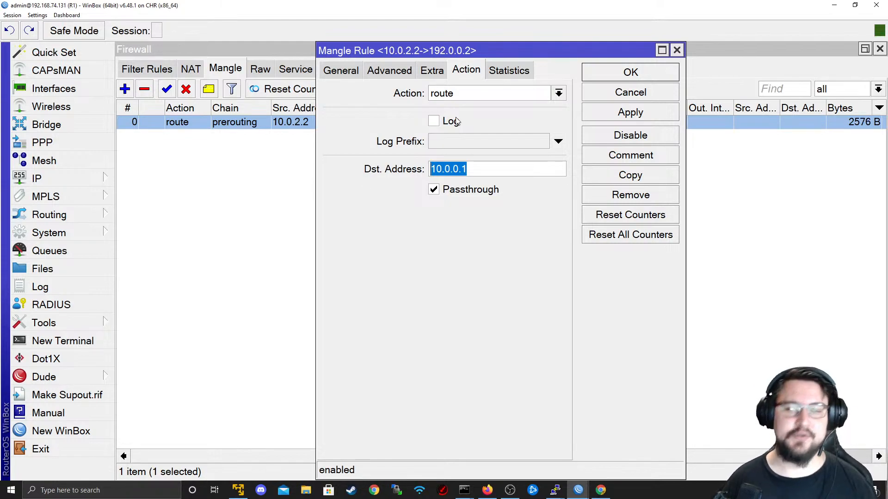
{"action": "left_click", "coordinate": [612, 99]}
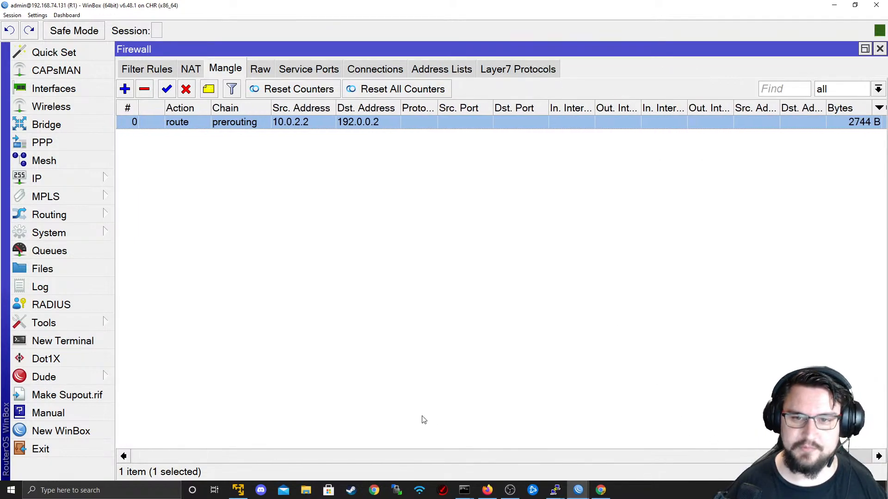
- Create a new mangle rule with its action set to mark packet
{"action": "left_click", "coordinate": [125, 89]}
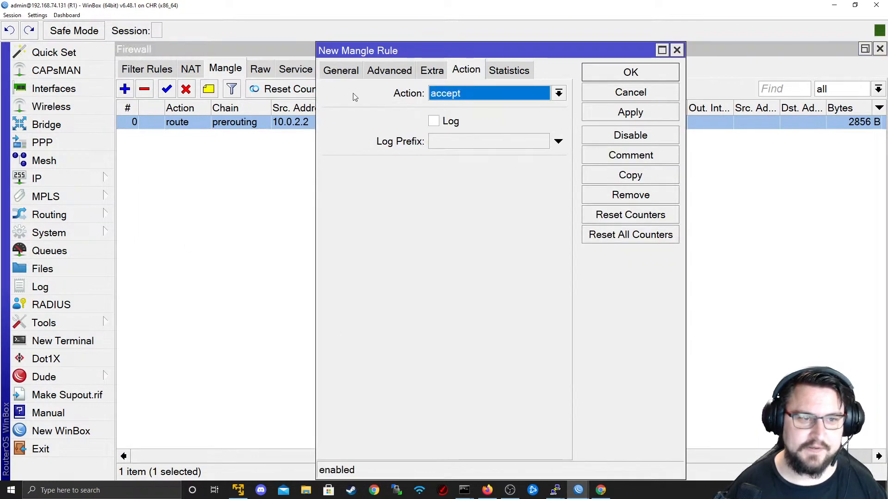
{"action": "left_click", "coordinate": [340, 70]}
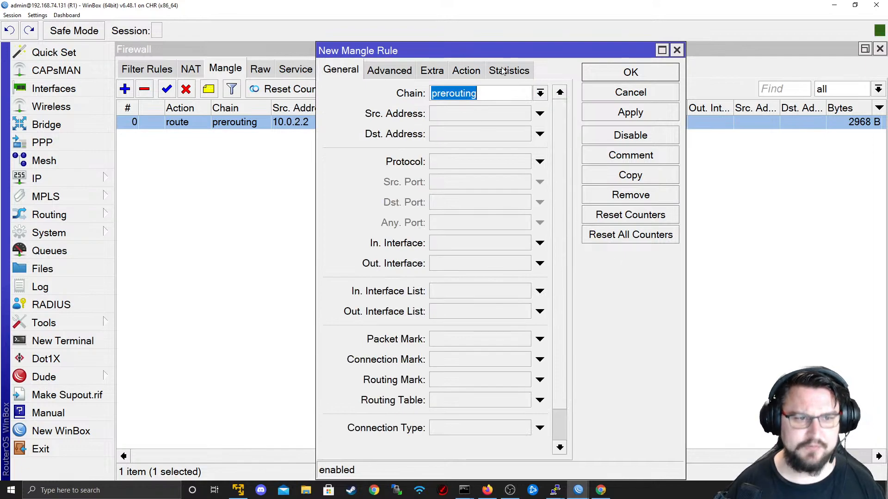
{"action": "left_click", "coordinate": [479, 71]}
{"action": "left_click", "coordinate": [339, 73]}
{"action": "left_click", "coordinate": [481, 72]}
{"action": "left_click", "coordinate": [541, 94]}
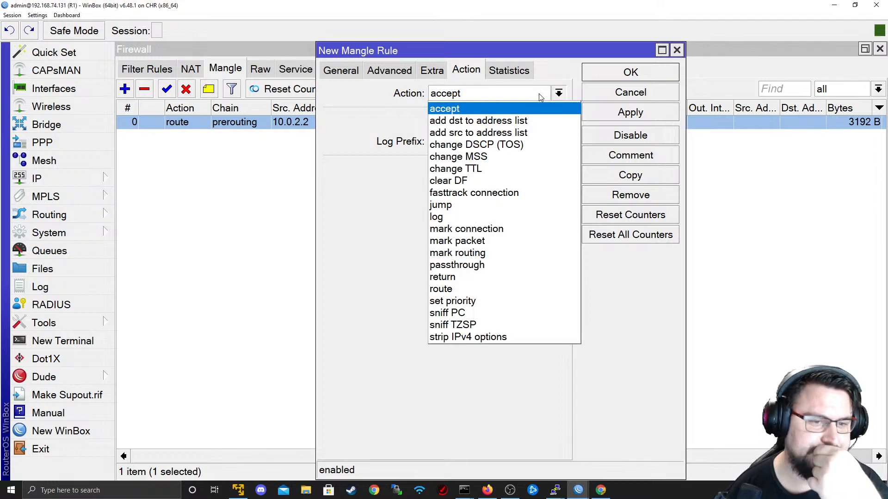
{"action": "left_click", "coordinate": [458, 241]}
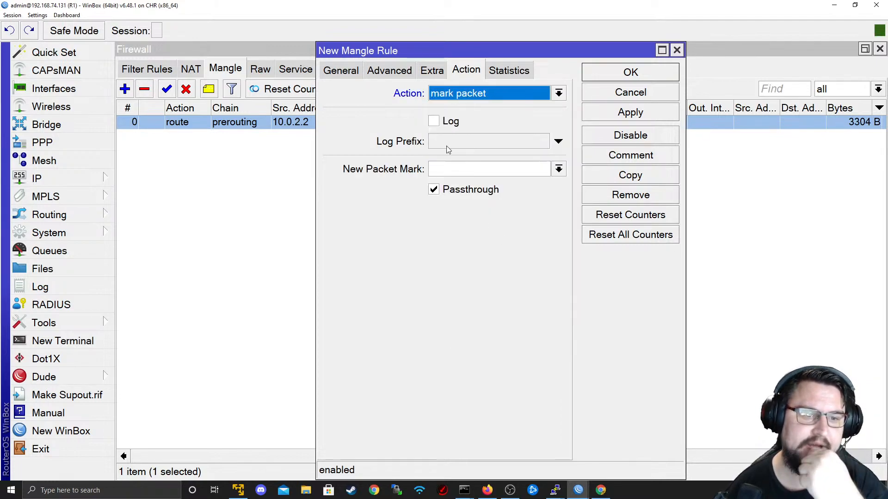
{"action": "left_click", "coordinate": [359, 72]}
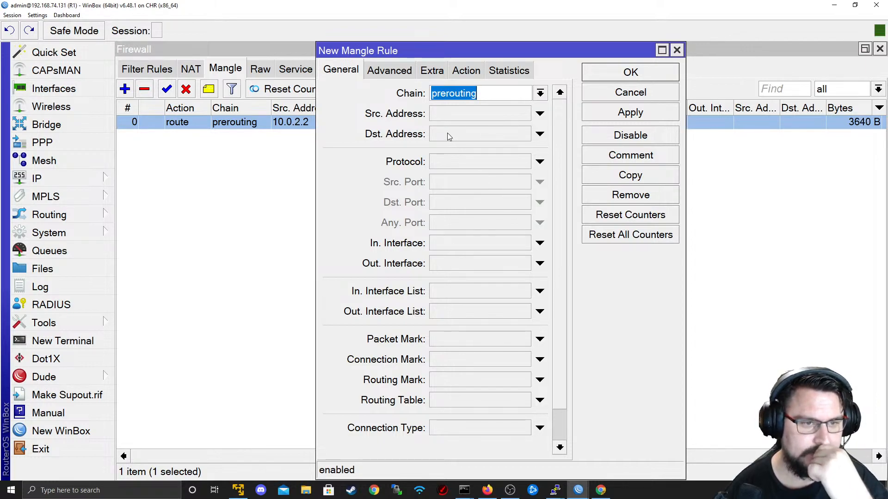
- Match UDP port 53 traffic from 10.0.2.2 to 8.8.8.8
{"action": "left_click", "coordinate": [487, 114]}
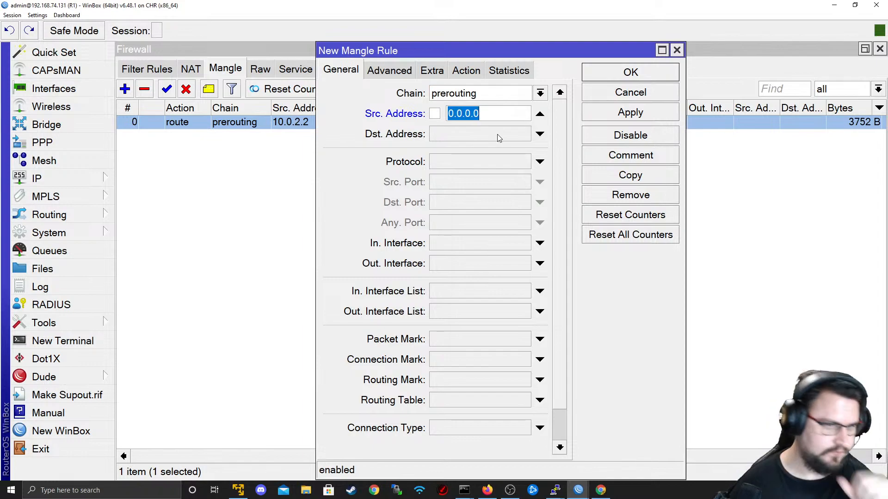
{"action": "type", "text": "10."}
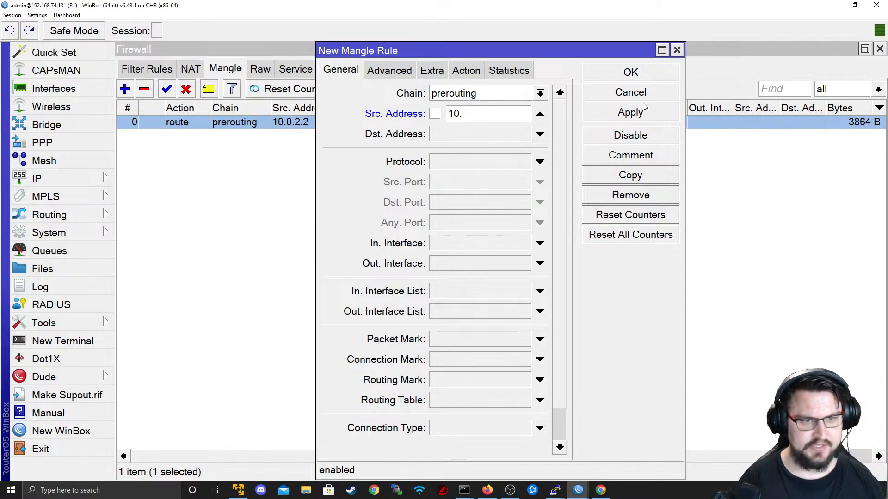
{"action": "type", "text": "0.2.2"}
{"action": "key", "text": "Tab"}
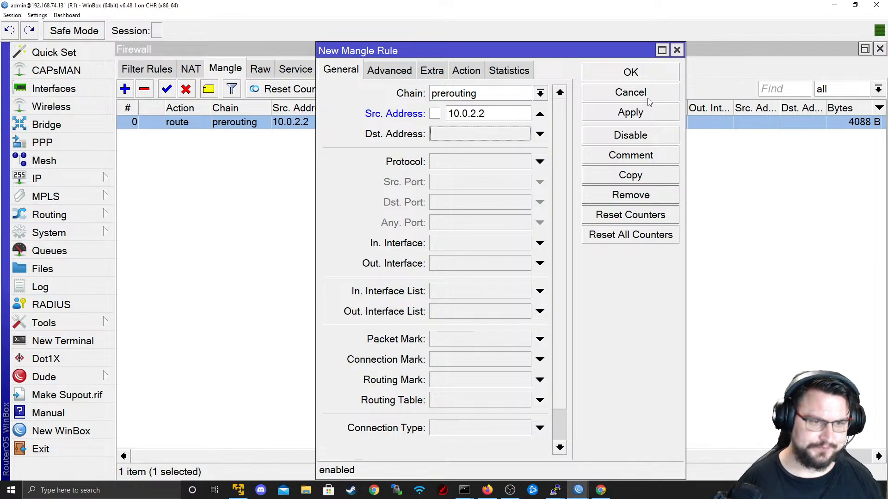
{"action": "type", "text": "8.8.8.8"}
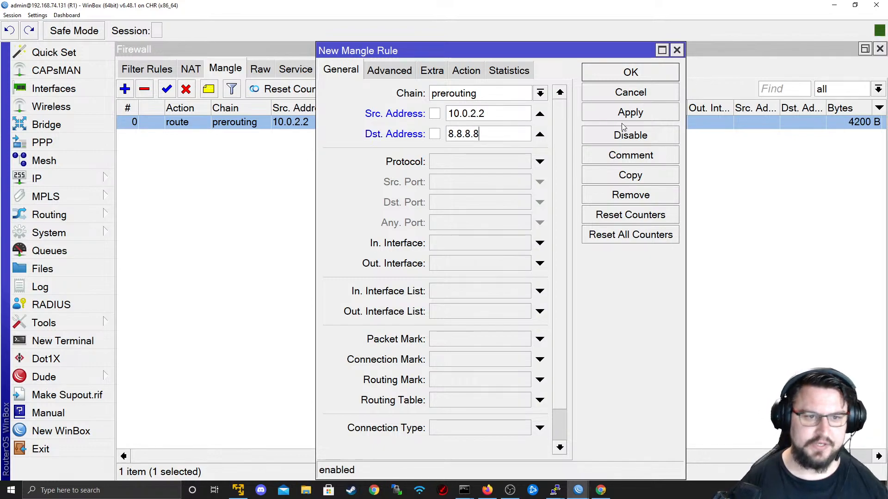
{"action": "left_click", "coordinate": [539, 161]}
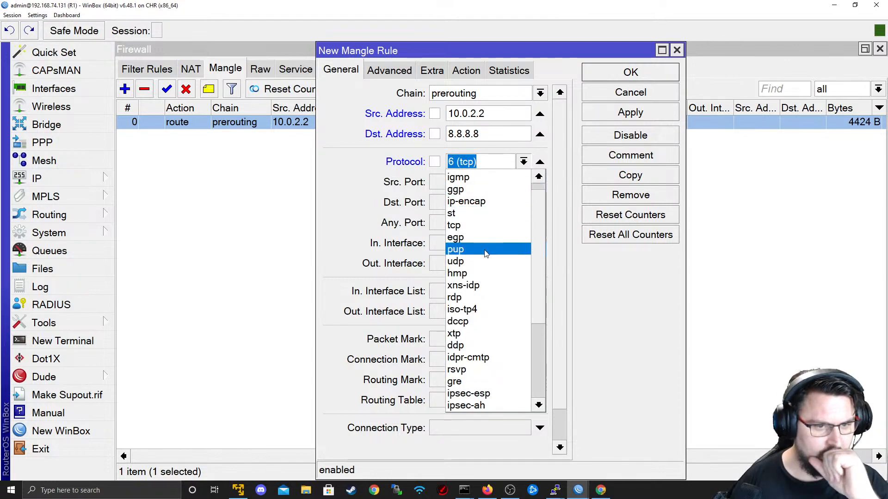
{"action": "left_click", "coordinate": [511, 273]}
{"action": "left_click", "coordinate": [471, 203]}
{"action": "type", "text": "5443"}
{"action": "key", "text": "BackSpace"}
{"action": "key", "text": "BackSpace"}
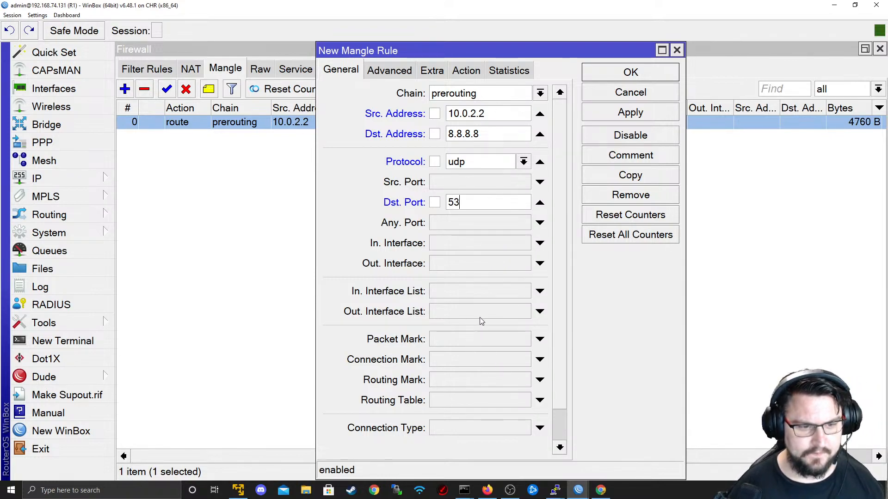
- Name the new packet mark DNS and apply the rule
{"action": "left_click", "coordinate": [466, 70]}
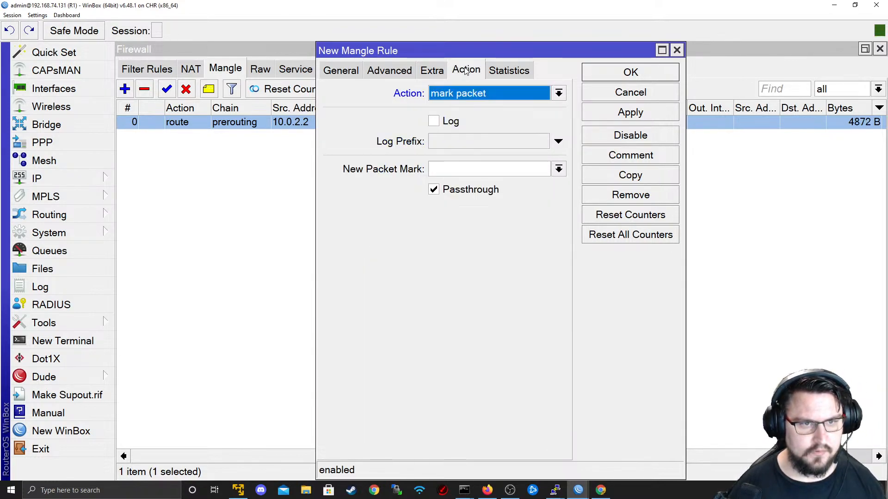
{"action": "left_click", "coordinate": [471, 170]}
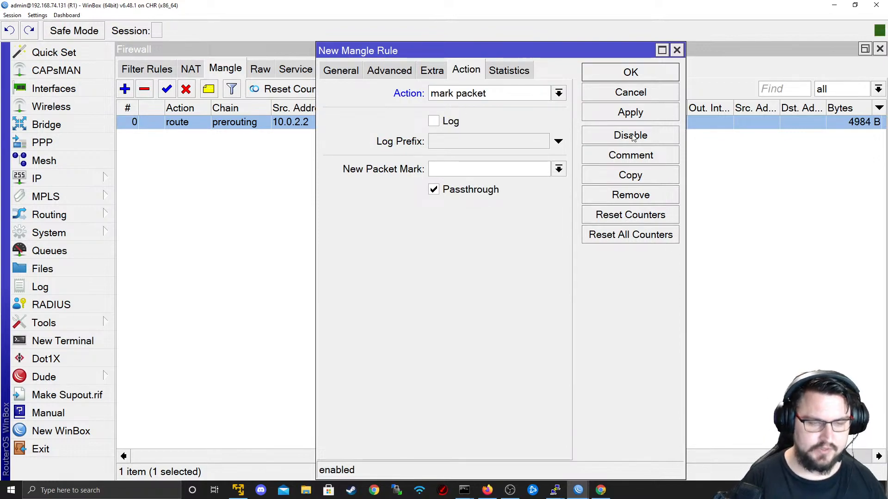
{"action": "type", "text": "DNS"}
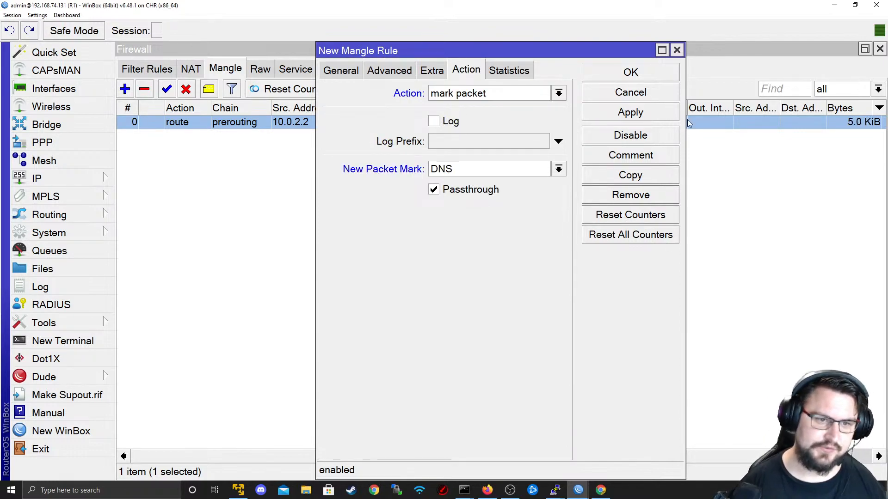
{"action": "left_click", "coordinate": [651, 115]}
- Confirm the DNS marking rule with OK and close its dialog
{"action": "left_click", "coordinate": [648, 74]}
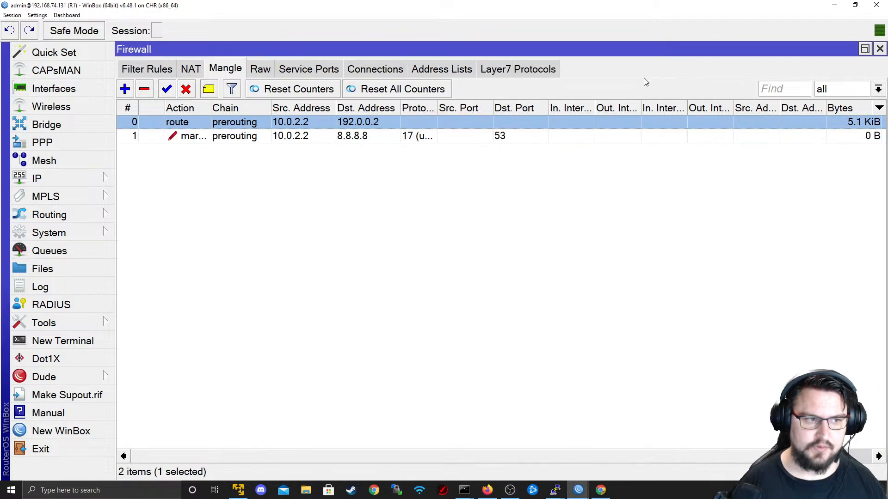
{"action": "scroll", "coordinate": [464, 451], "scroll_direction": "right", "scroll_amount": 3}
{"action": "scroll", "coordinate": [561, 456], "scroll_direction": "left", "scroll_amount": 3}
{"action": "scroll", "coordinate": [410, 444], "scroll_direction": "right", "scroll_amount": 3}
{"action": "scroll", "coordinate": [611, 436], "scroll_direction": "left", "scroll_amount": 3}
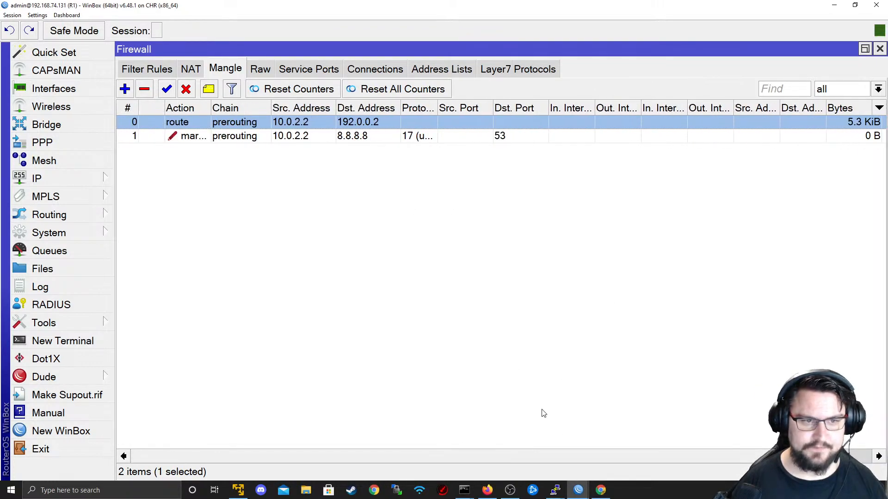
{"action": "scroll", "coordinate": [597, 447], "scroll_direction": "right", "scroll_amount": 3}
{"action": "scroll", "coordinate": [508, 441], "scroll_direction": "left", "scroll_amount": 3}
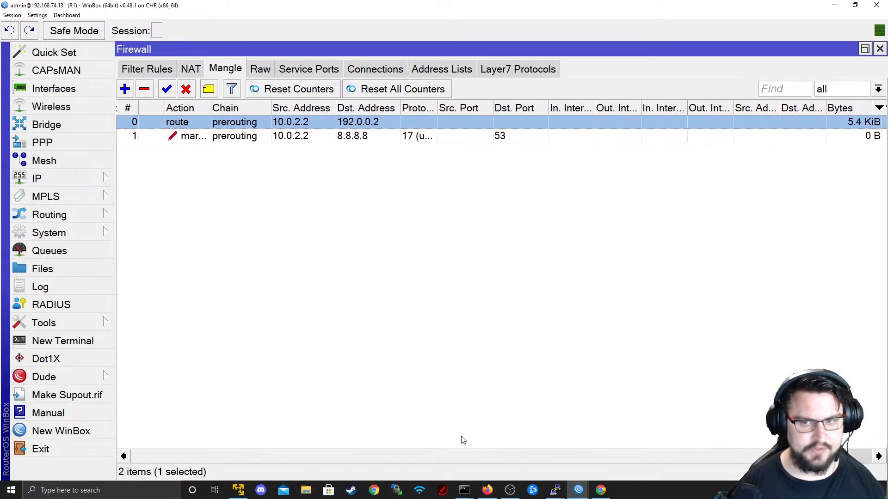
- On R4, set the DNS server to 8.8.8.8 and start pinging 8.8.8.8
{"action": "key", "text": "alt+Tab"}
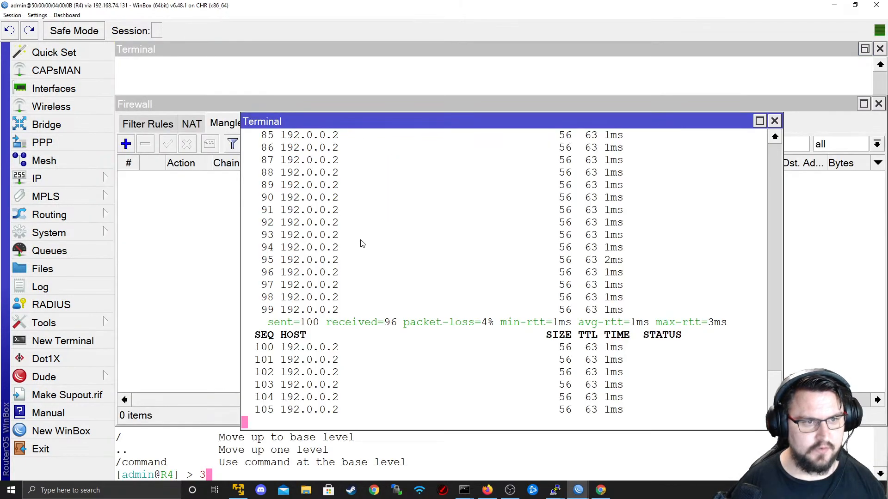
{"action": "left_click", "coordinate": [92, 178]}
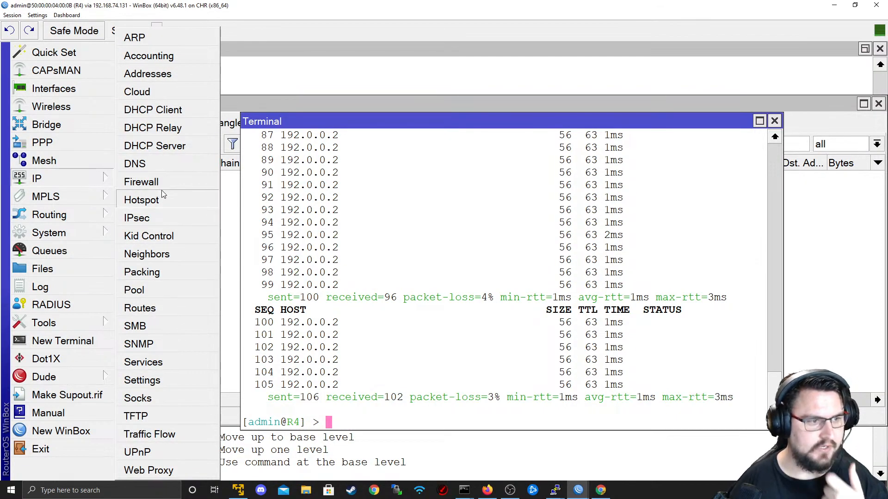
{"action": "left_click", "coordinate": [136, 164]}
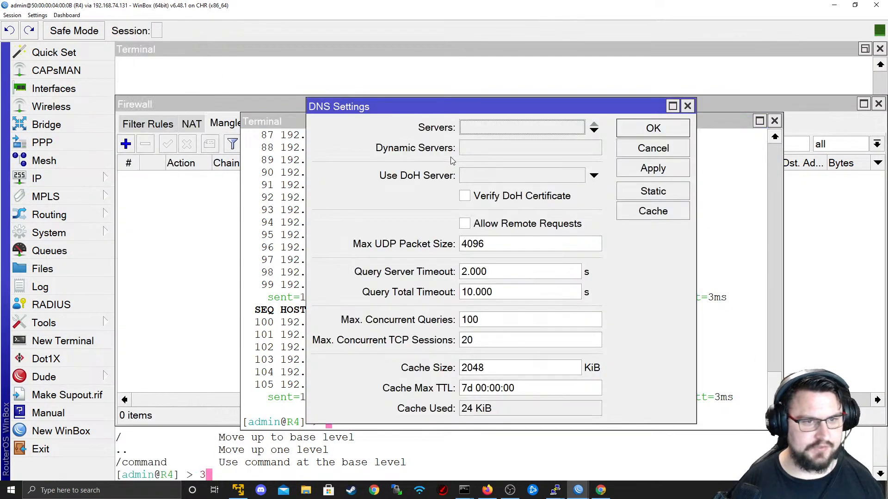
{"action": "type", "text": "8.8.8.8"}
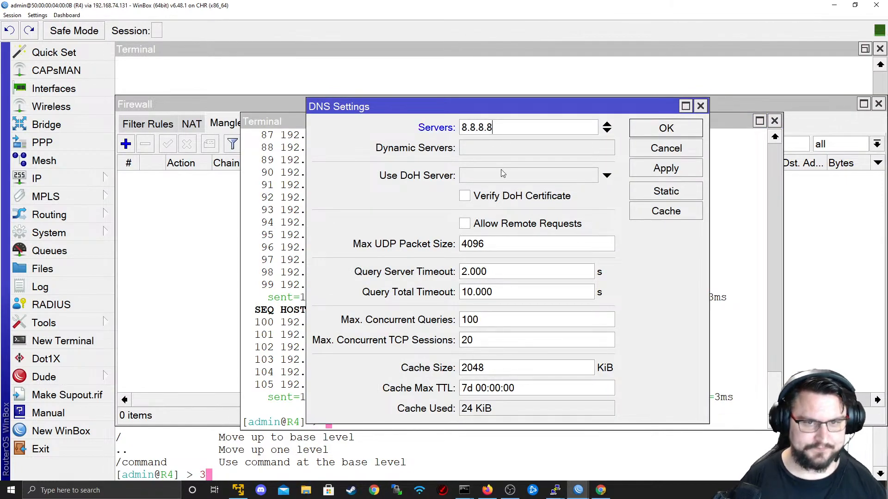
{"action": "left_click", "coordinate": [658, 172]}
{"action": "left_click", "coordinate": [656, 134]}
{"action": "type", "text": "ping 8.8.8.8"}
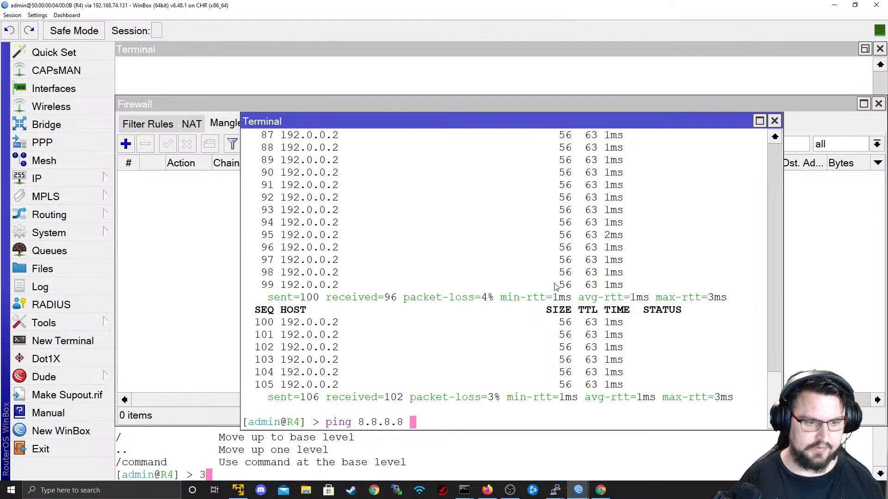
{"action": "key", "text": "Return"}
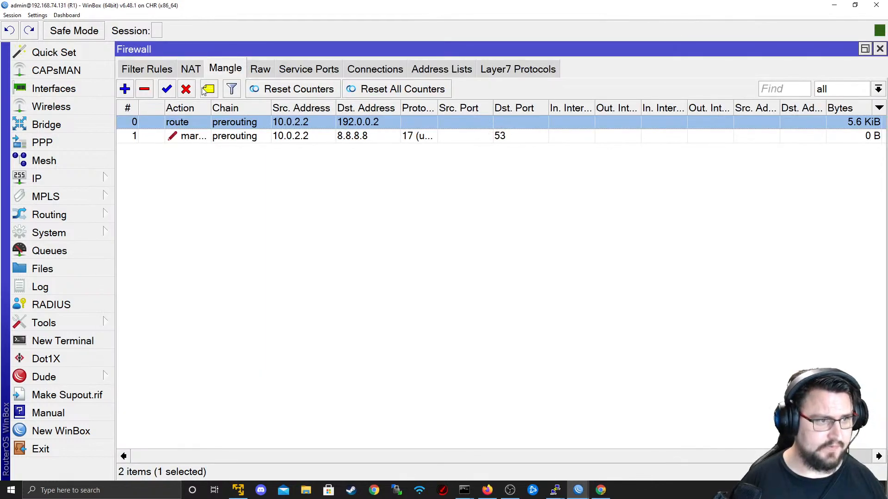
- Enable R1's masquerade NAT rule and review its settings unchanged
{"action": "left_click", "coordinate": [198, 71]}
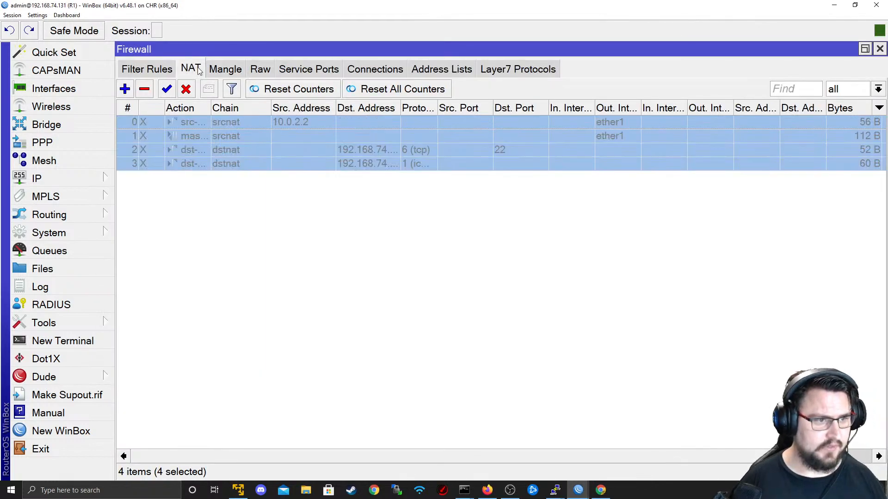
{"action": "left_click", "coordinate": [288, 164]}
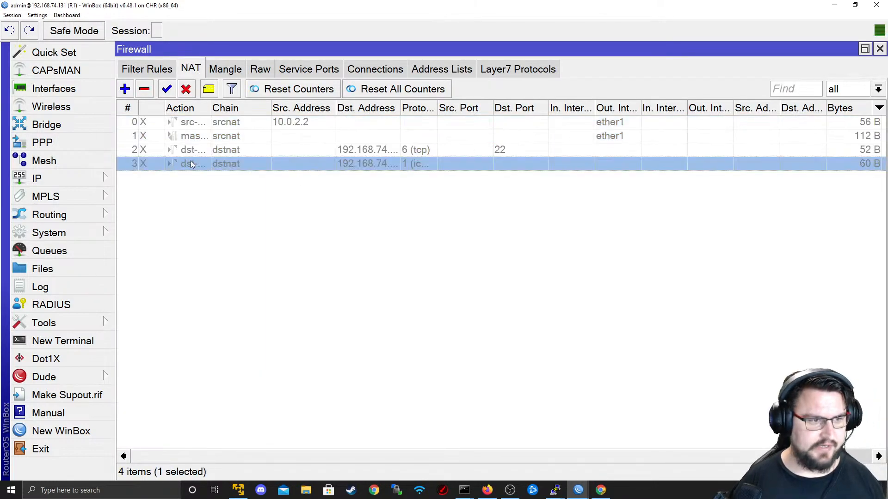
{"action": "left_click", "coordinate": [202, 135]}
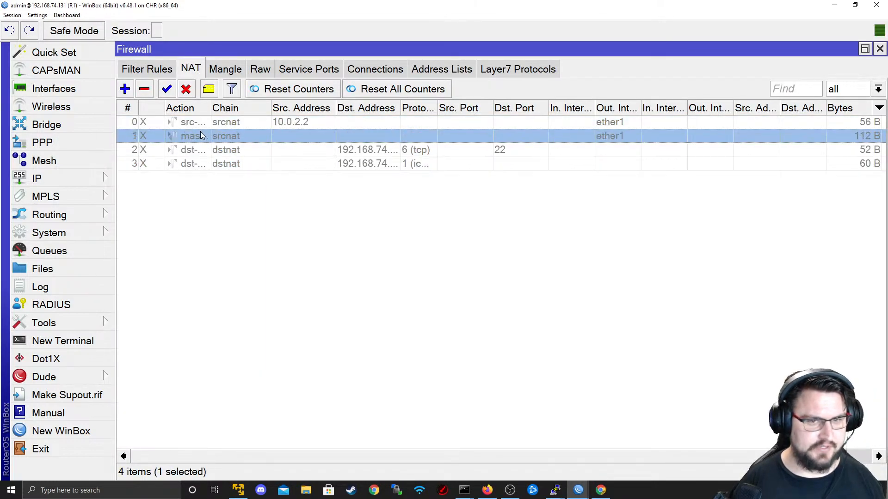
{"action": "left_click", "coordinate": [169, 90]}
{"action": "key", "text": "alt+Tab"}
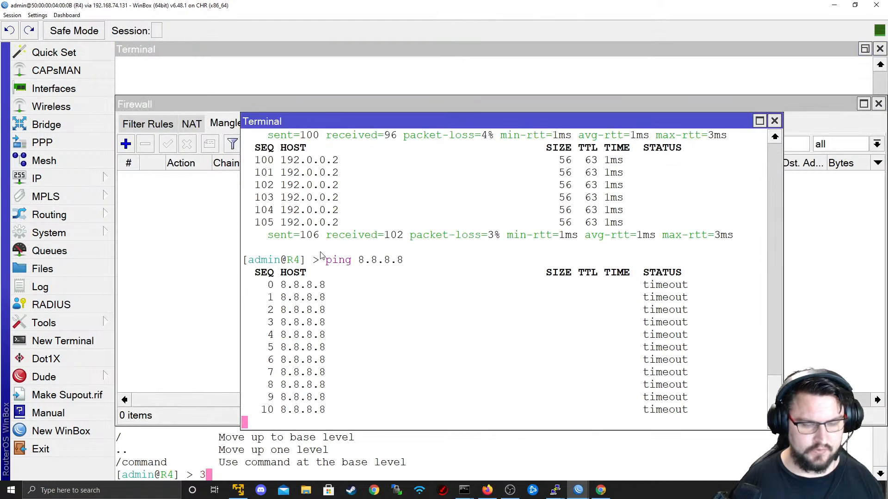
{"action": "key", "text": "alt+Tab"}
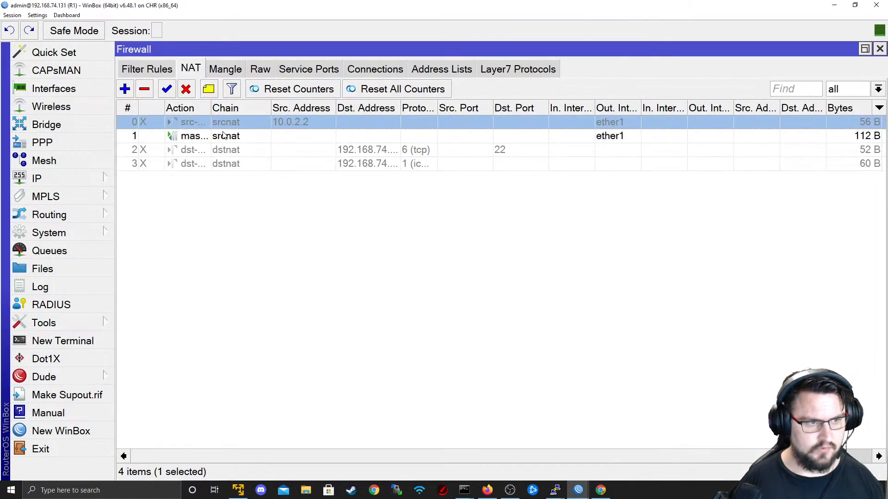
{"action": "double_click", "coordinate": [236, 140]}
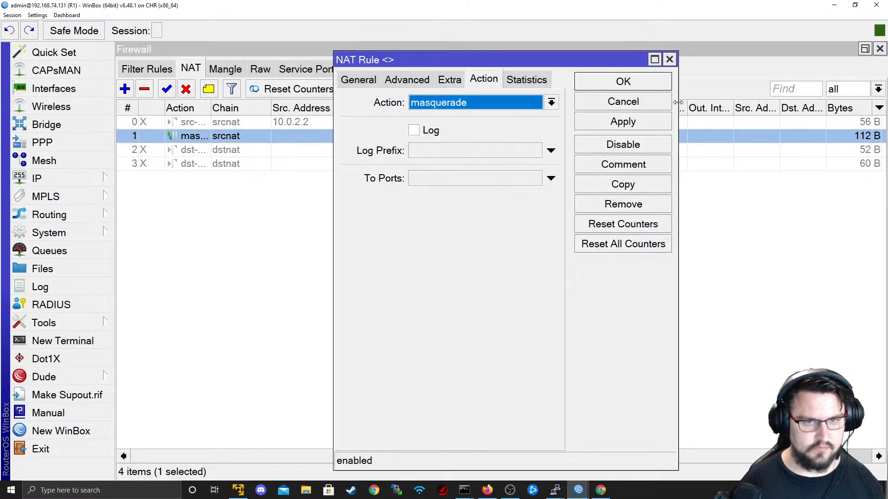
{"action": "left_click", "coordinate": [657, 103]}
- Rerun ping 8.8.8.8 on R4, still failing, and return to R1's Mangle list
{"action": "left_click_drag", "start_coordinate": [519, 455], "coordinate": [486, 388]}
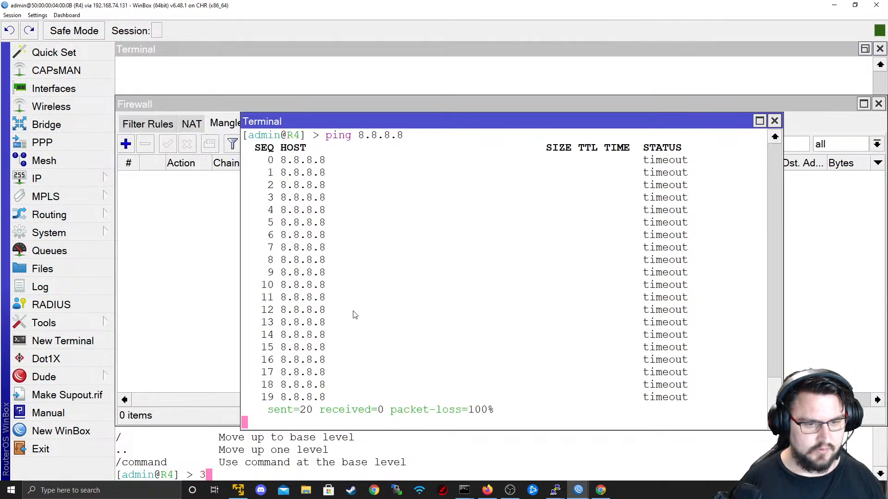
{"action": "key", "text": "ctrl+c"}
{"action": "key", "text": "Return"}
{"action": "key", "text": "Up"}
{"action": "key", "text": "Return"}
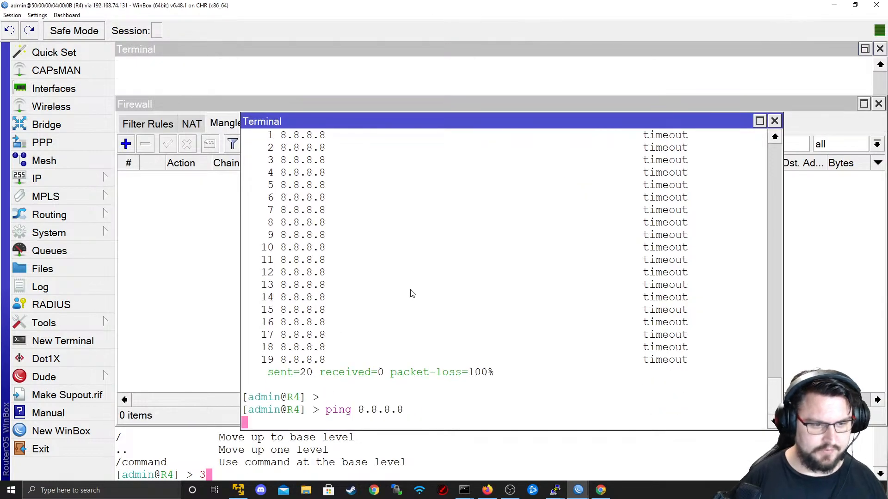
{"action": "key", "text": "ctrl+c"}
{"action": "key", "text": "Return"}
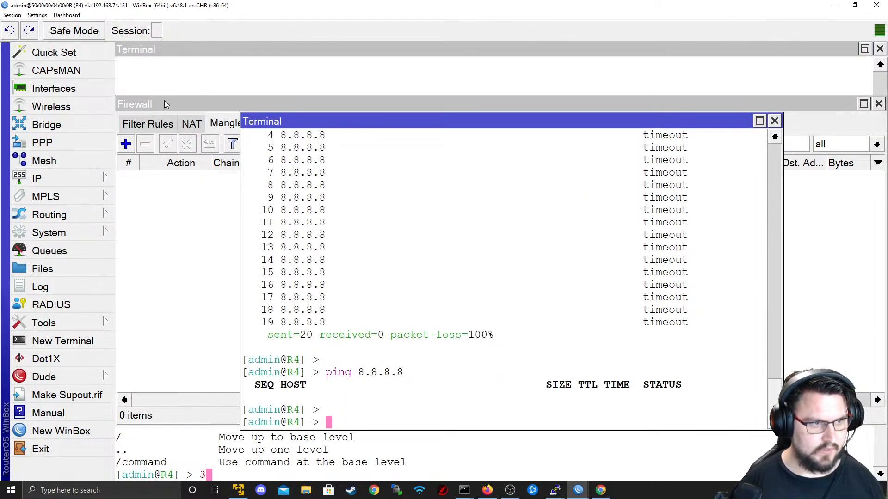
{"action": "left_click", "coordinate": [214, 125]}
{"action": "key", "text": "alt+Tab"}
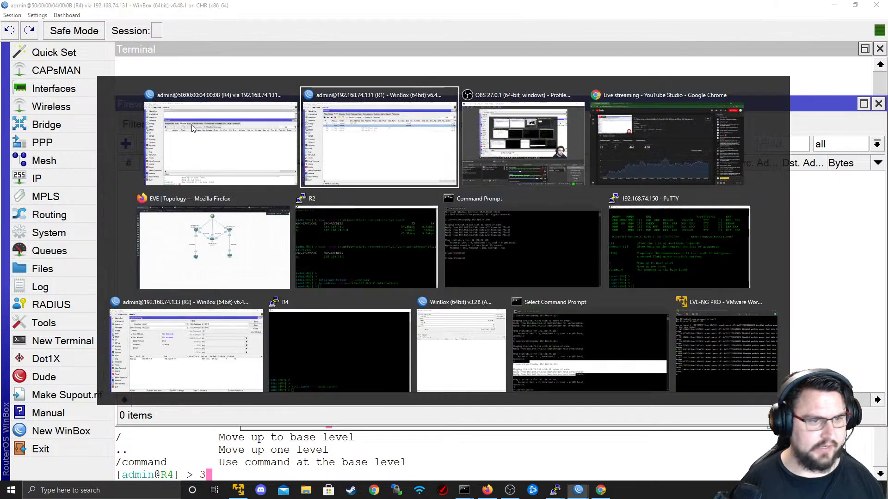
{"action": "left_click", "coordinate": [225, 68]}
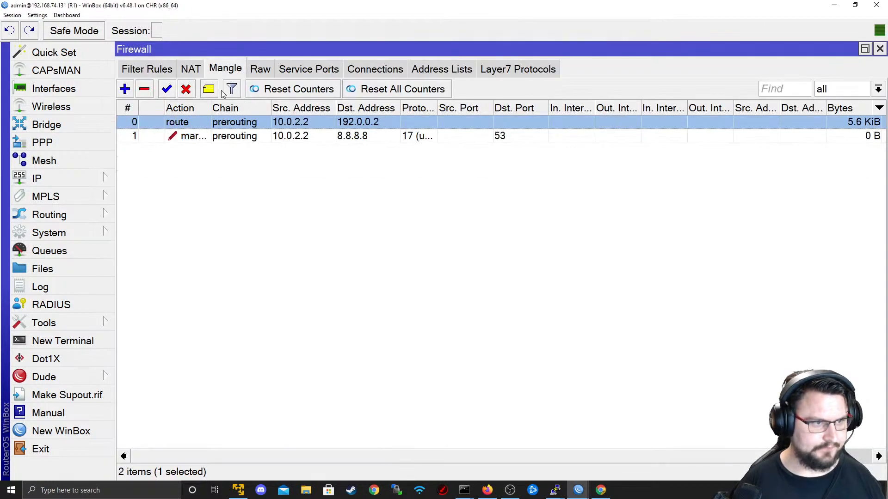
- Select and disable R1's 8.8.8.8 port 53 DNS mark rule
{"action": "left_click", "coordinate": [197, 134]}
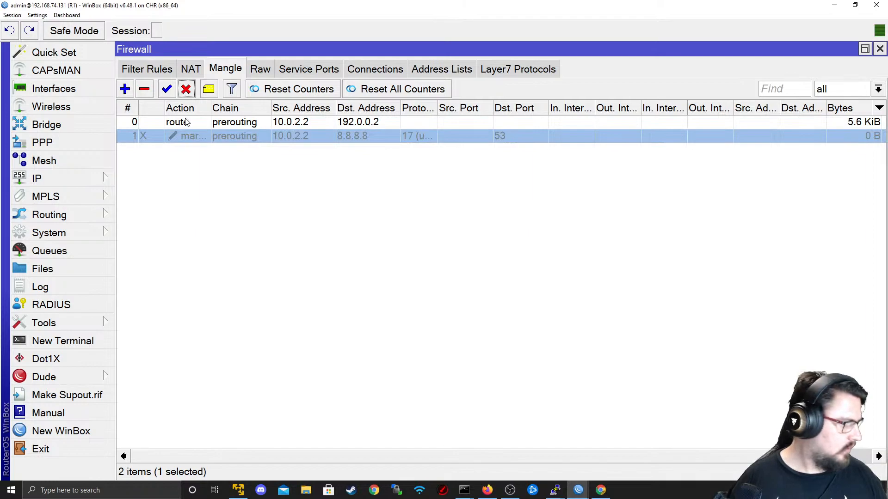
{"action": "key", "text": "alt+Tab"}
{"action": "key", "text": "alt+Tab"}
{"action": "key", "text": "alt+Tab"}
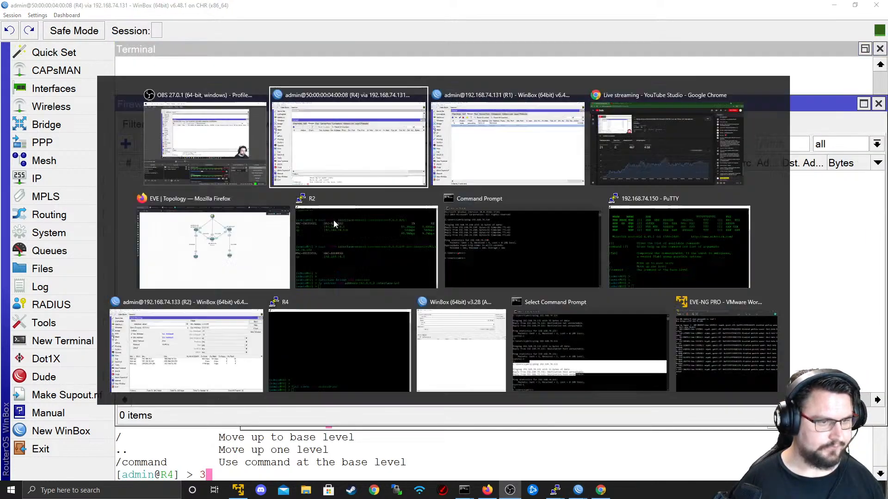
{"action": "key", "text": "alt+Tab"}
{"action": "key", "text": "alt+Tab"}
{"action": "key", "text": "alt+Tab"}
{"action": "key", "text": "alt+Tab"}
{"action": "key", "text": "alt+Tab"}
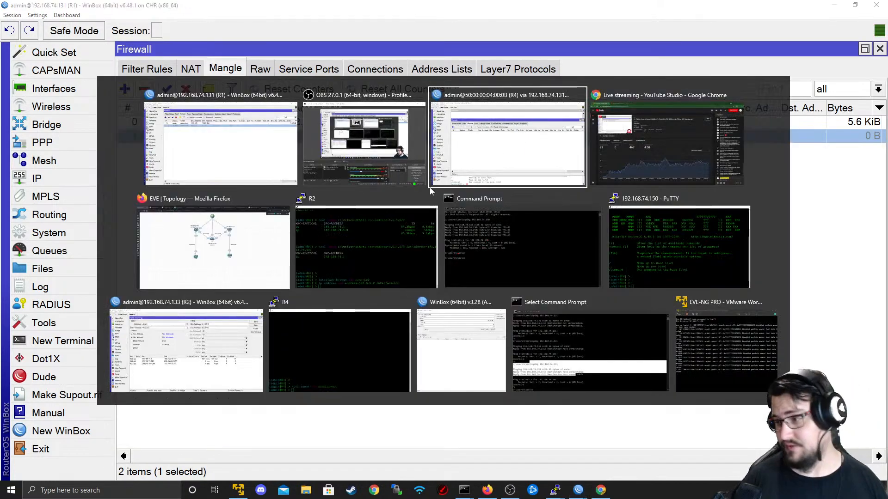
{"action": "key", "text": "alt+Tab"}
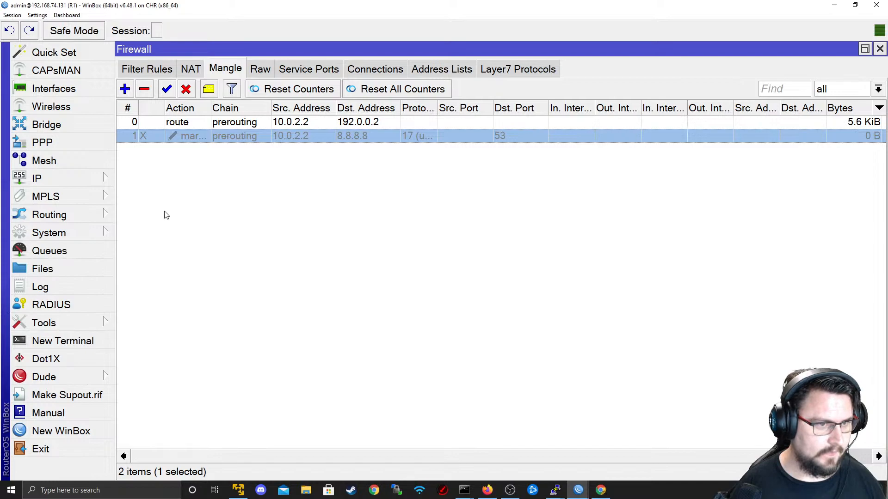
- Review the masquerade NAT rule's General settings and close it unchanged
{"action": "left_click", "coordinate": [191, 73]}
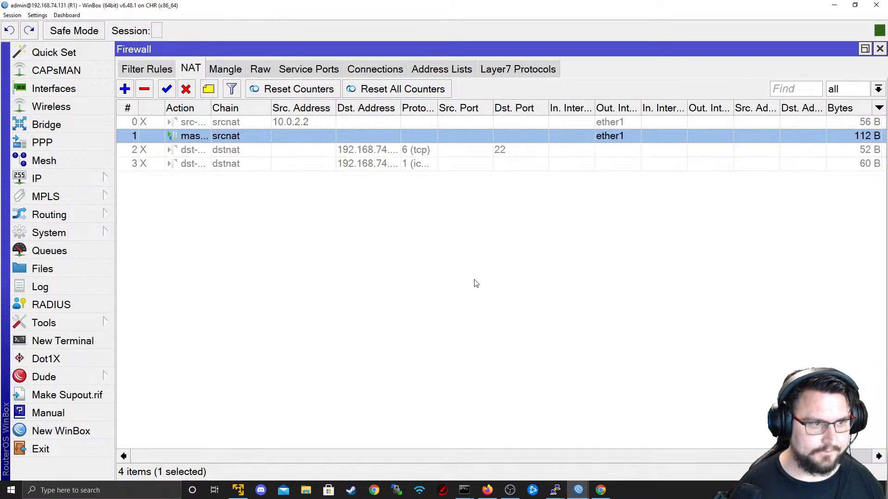
{"action": "double_click", "coordinate": [202, 134]}
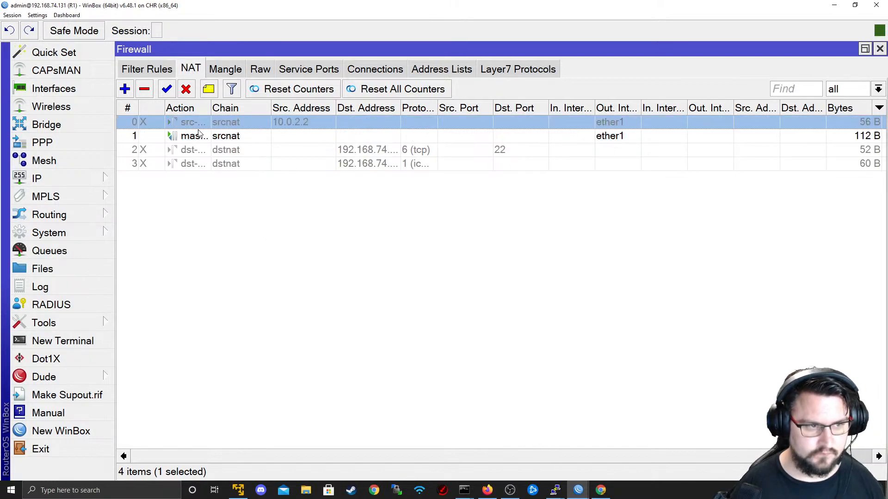
{"action": "left_click", "coordinate": [379, 81]}
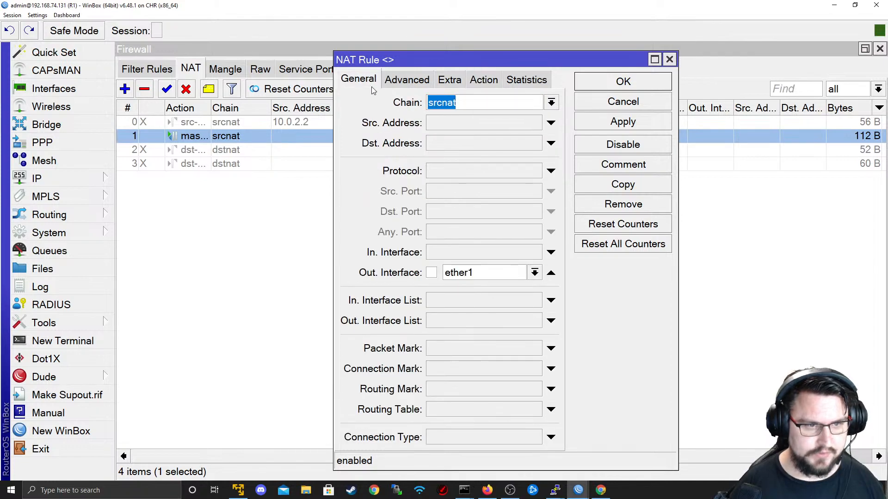
{"action": "left_click", "coordinate": [615, 101]}
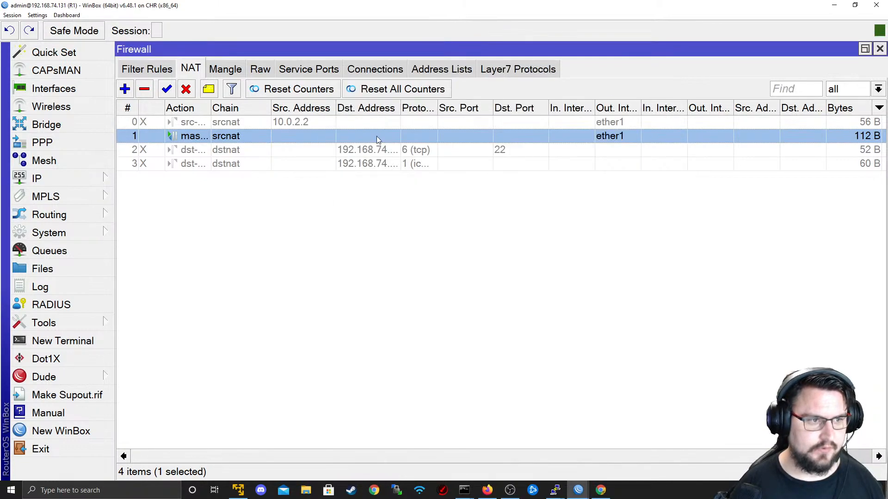
{"action": "key", "text": "alt+Tab"}
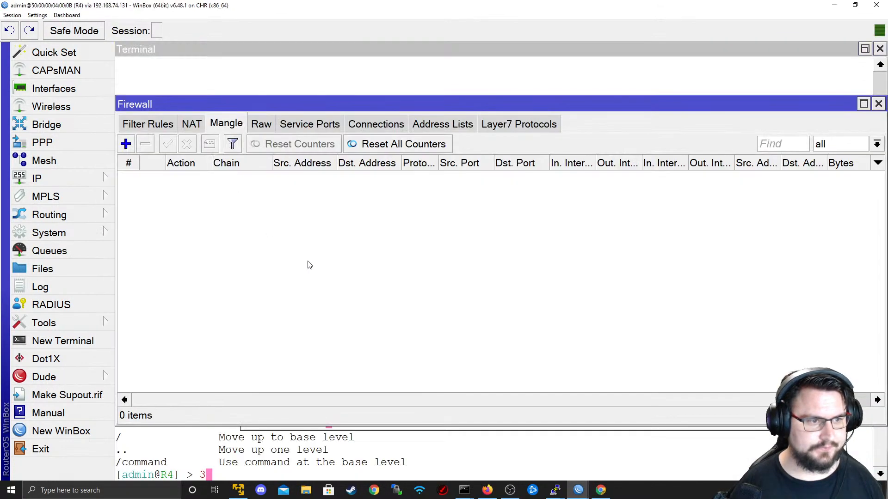
{"action": "left_click", "coordinate": [152, 126]}
{"action": "left_click", "coordinate": [217, 124]}
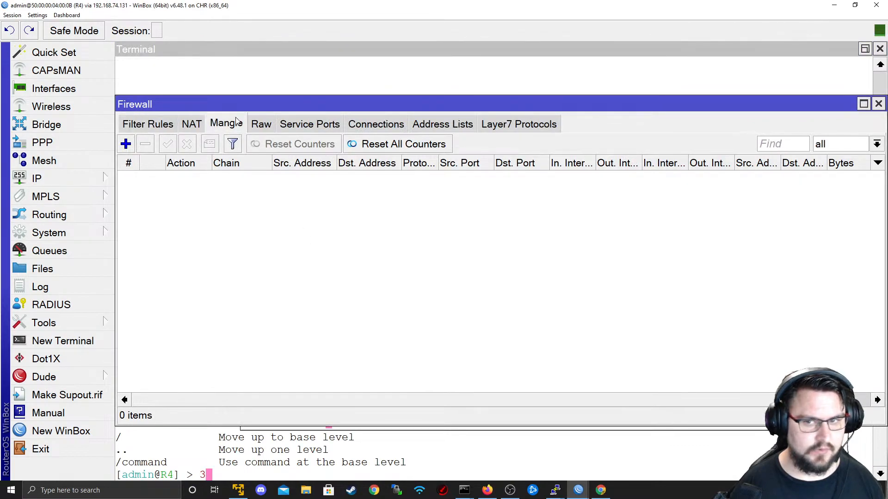
{"action": "left_click", "coordinate": [62, 341]}
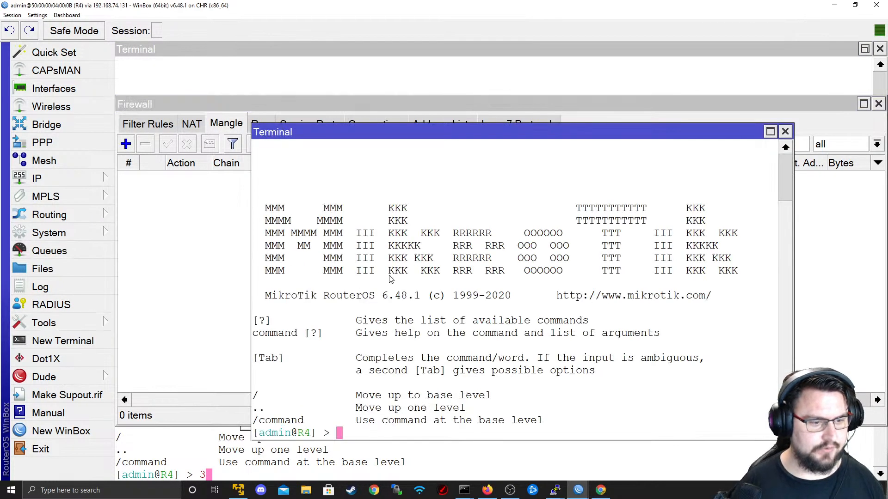
{"action": "type", "text": "ping 8.8.8.8"}
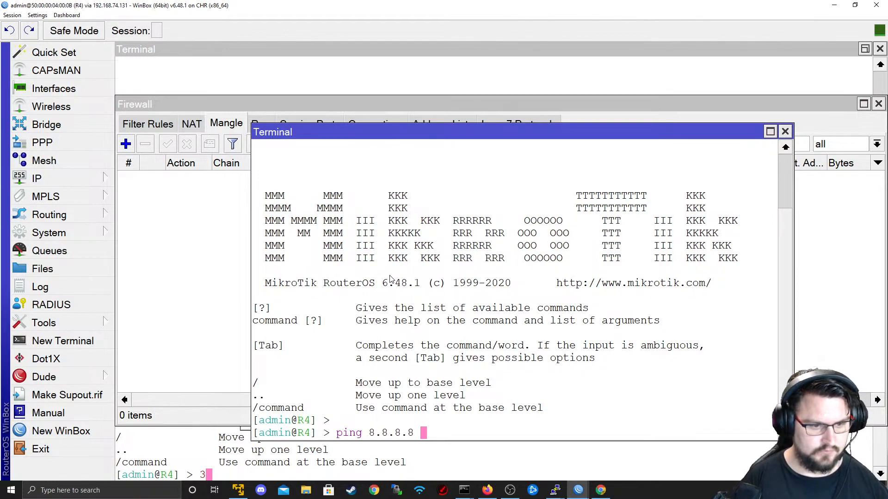
{"action": "key", "text": "Return"}
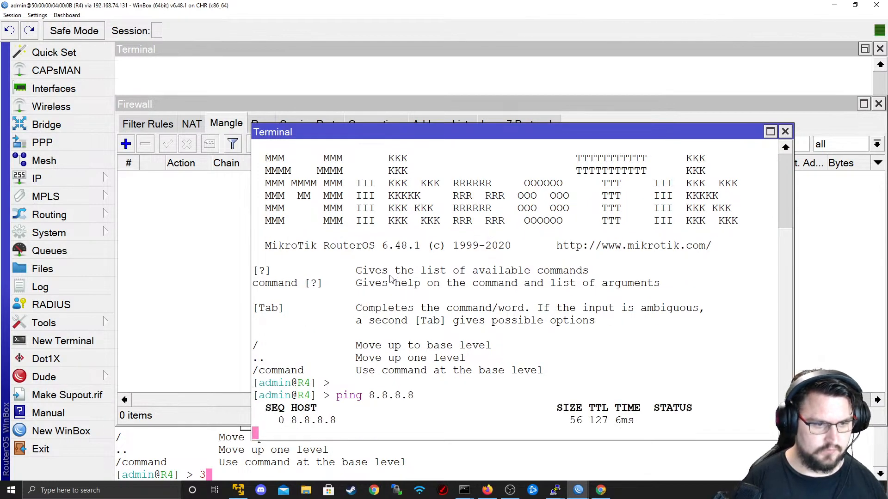
{"action": "key", "text": "ctrl+c"}
{"action": "type", "text": "ping www.google.com"}
{"action": "key", "text": "Return"}
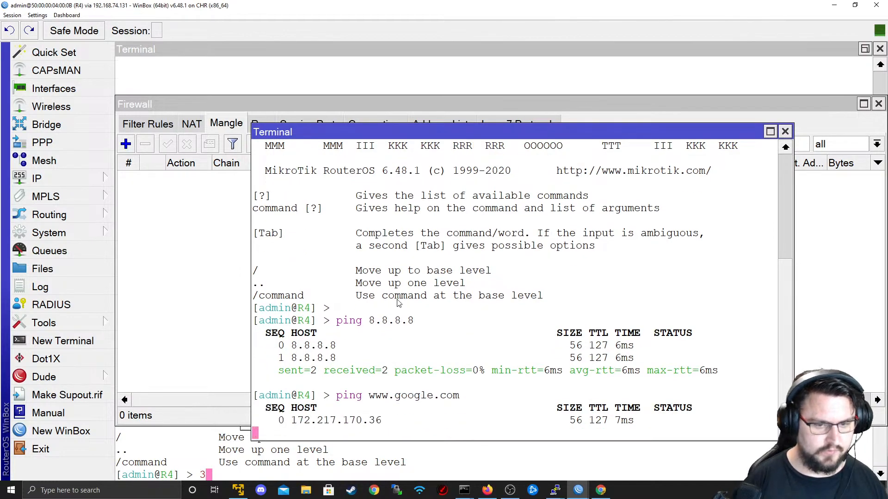
- Re-enable R1's 8.8.8.8 port 53 mark rule in the Mangle list
{"action": "key", "text": "alt+Tab"}
{"action": "left_click", "coordinate": [230, 72]}
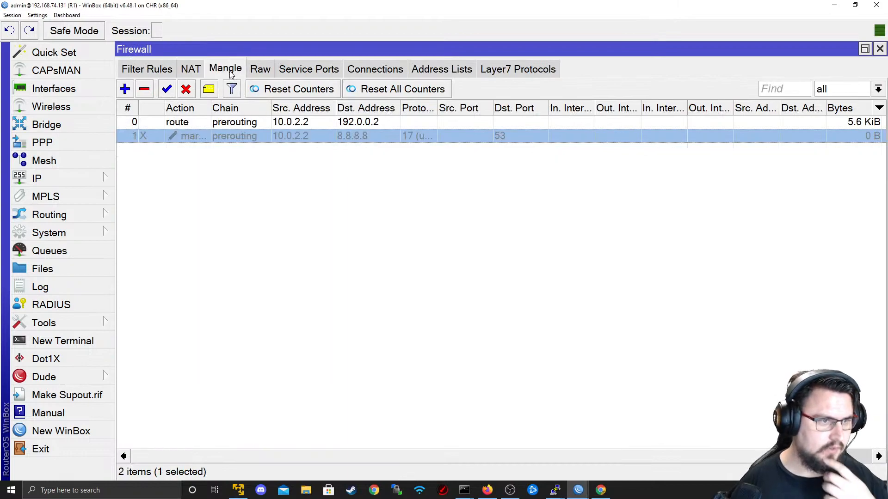
{"action": "left_click", "coordinate": [167, 90]}
{"action": "key", "text": "alt+Tab"}
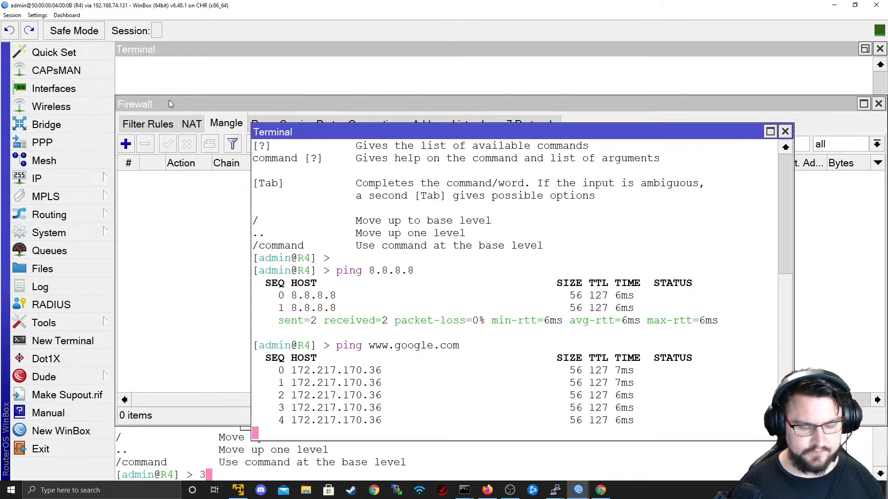
{"action": "key", "text": "alt+Tab"}
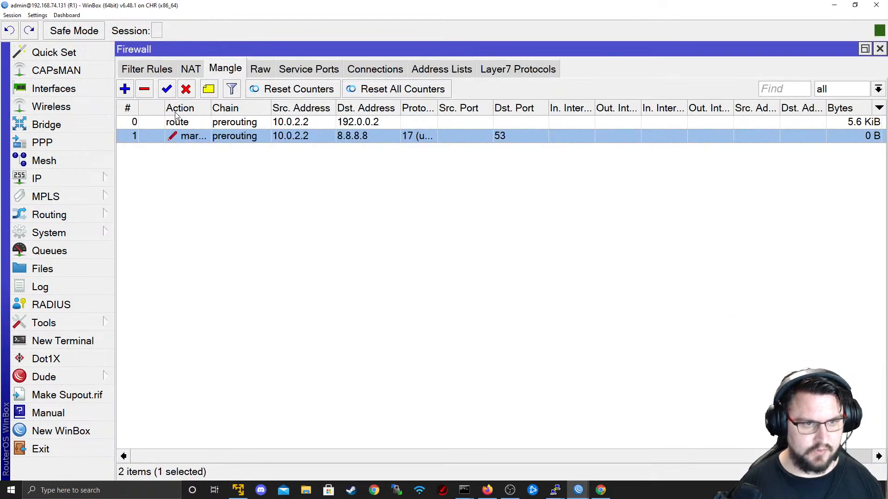
{"action": "left_click_drag", "start_coordinate": [478, 458], "coordinate": [512, 444]}
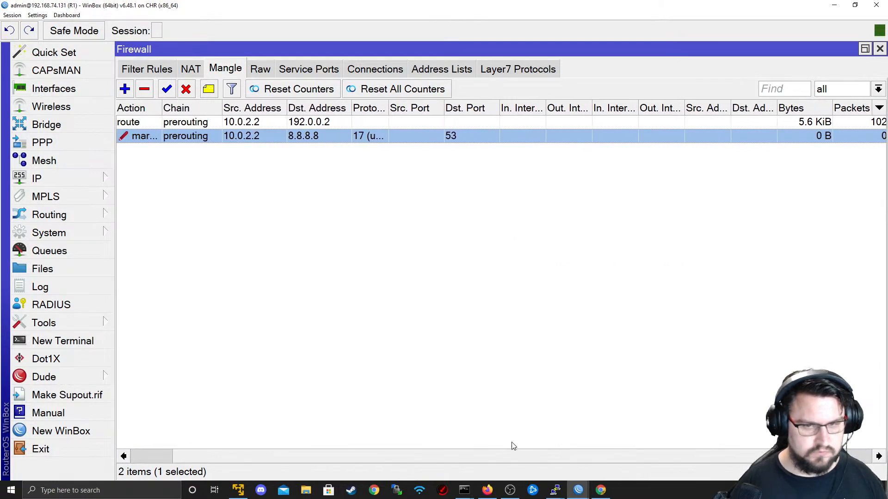
{"action": "key", "text": "alt+Tab"}
{"action": "key", "text": "ctrl+c"}
{"action": "key", "text": "Up"}
{"action": "key", "text": "Return"}
{"action": "key", "text": "alt+Tab"}
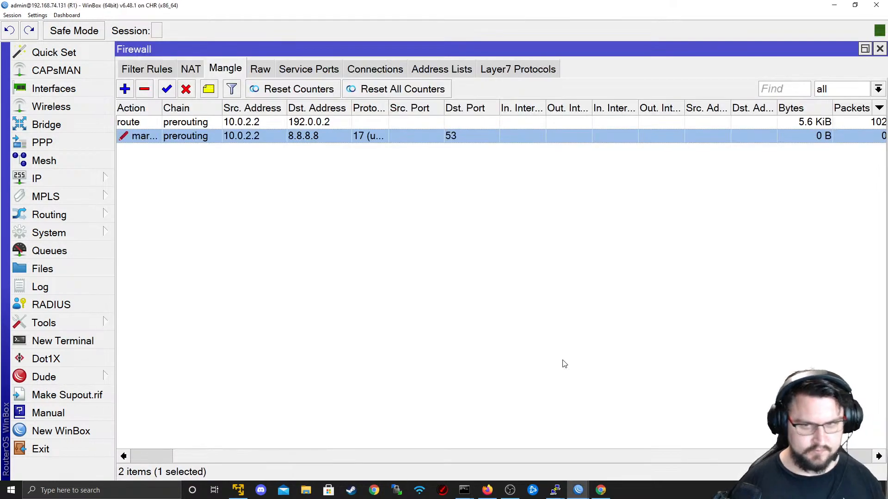
- Drag R1's DNS mark rule above the route rule so it comes first
{"action": "left_click_drag", "start_coordinate": [334, 457], "coordinate": [213, 186]}
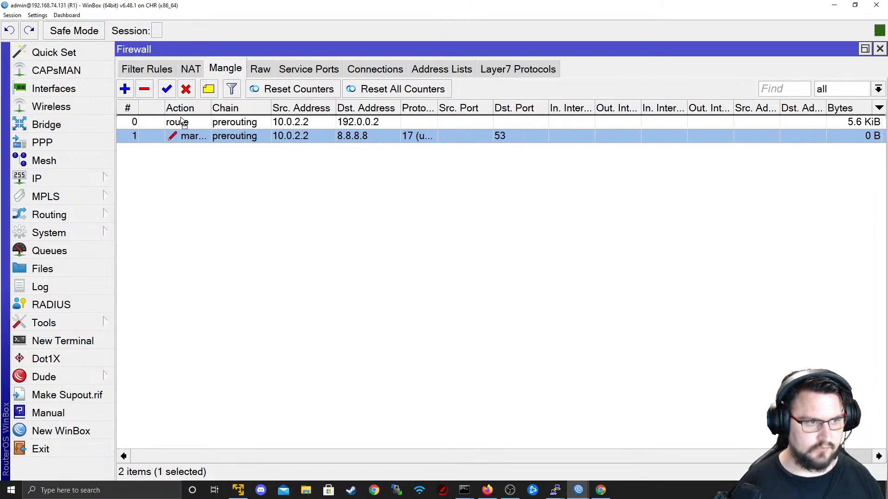
{"action": "left_click_drag", "start_coordinate": [181, 120], "coordinate": [183, 121]}
{"action": "key", "text": "alt+Tab"}
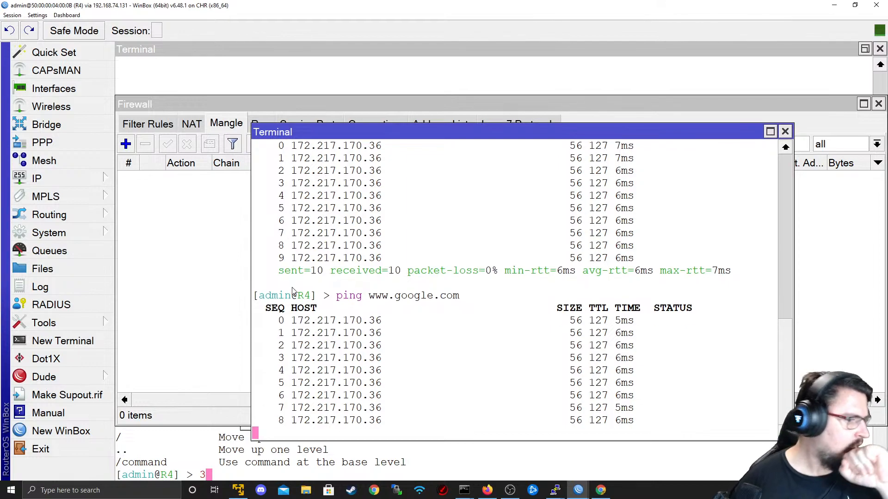
{"action": "key", "text": "alt+Tab"}
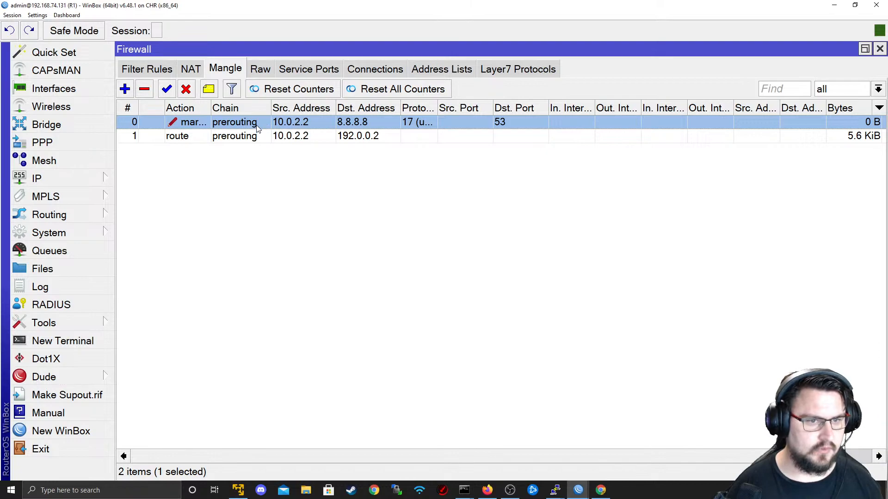
- Remove the UDP protocol and port 53 match from the DNS mark rule and save it
{"action": "double_click", "coordinate": [285, 123]}
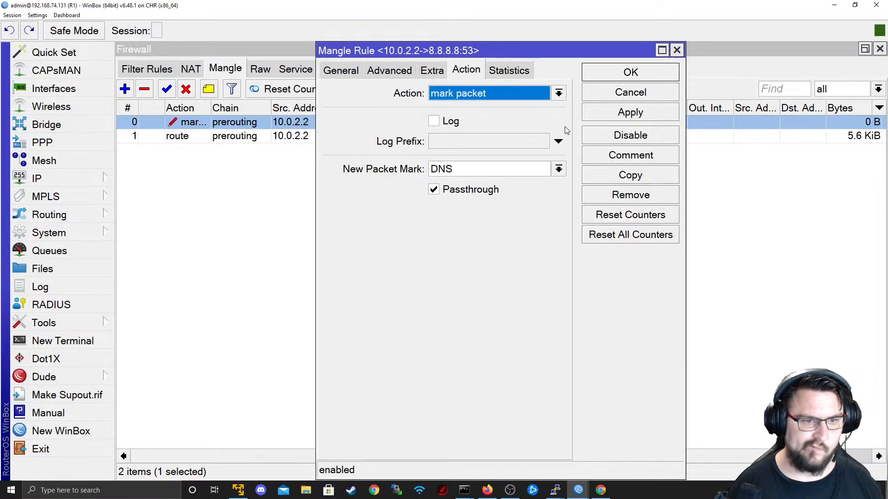
{"action": "left_click", "coordinate": [590, 119]}
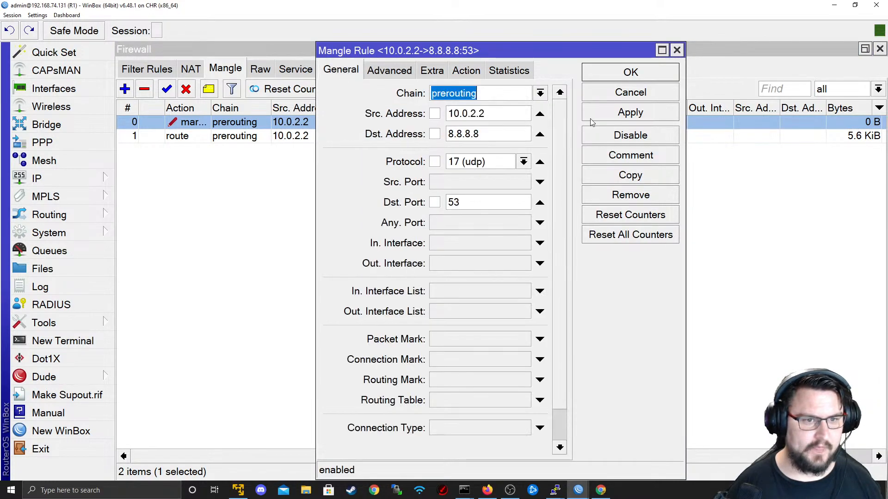
{"action": "left_click", "coordinate": [539, 162]}
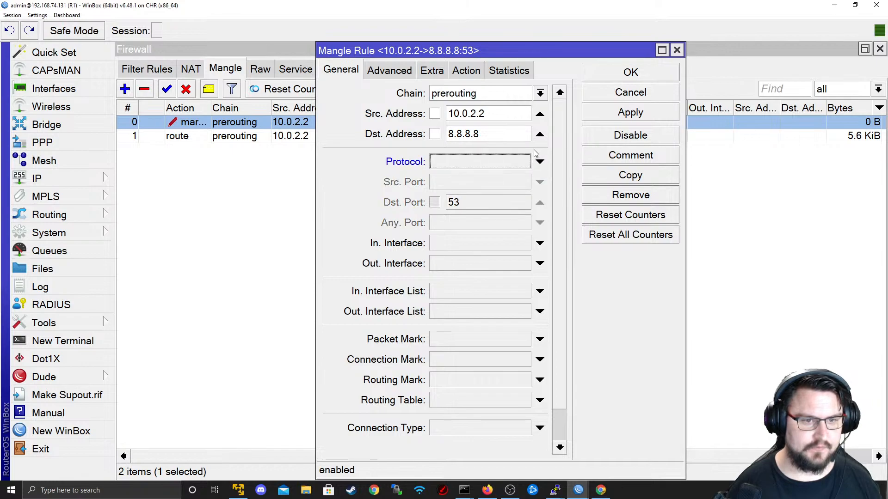
{"action": "left_click", "coordinate": [647, 116]}
{"action": "left_click", "coordinate": [629, 80]}
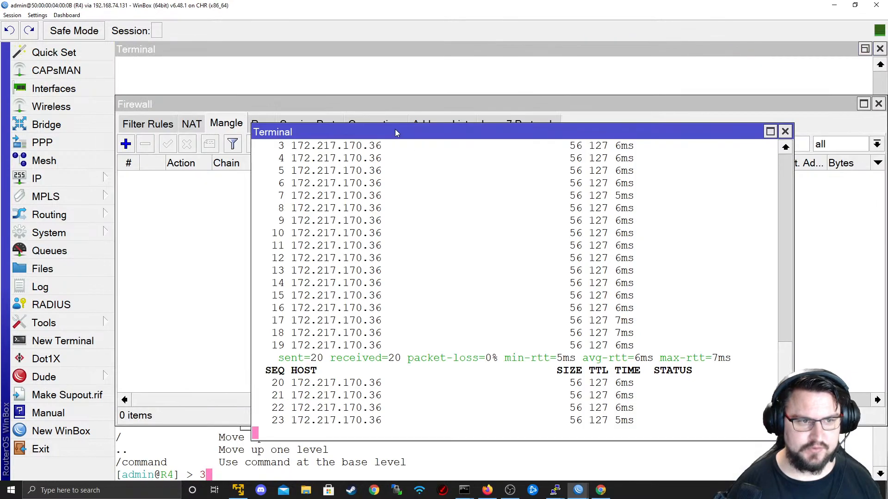
{"action": "key", "text": "ctrl+c"}
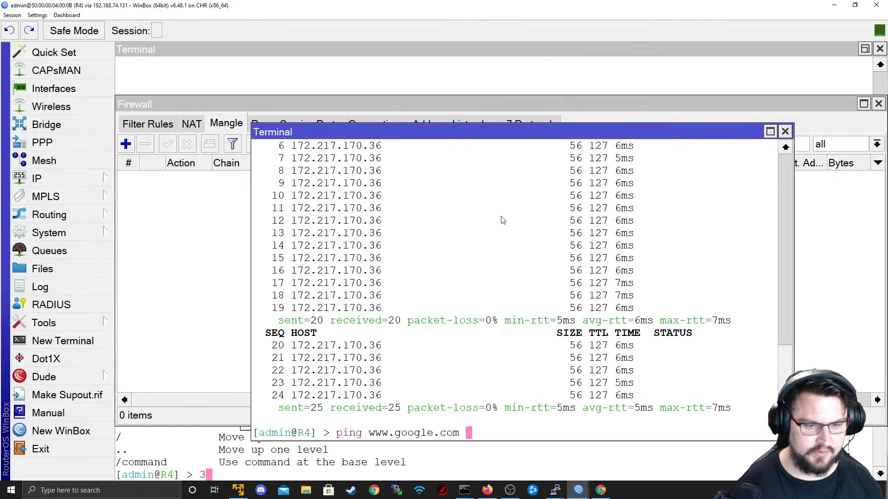
{"action": "key", "text": "Return"}
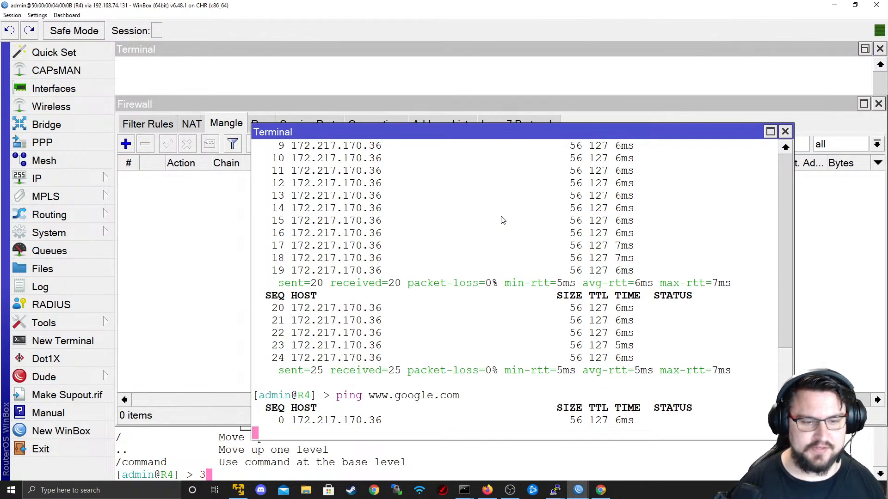
{"action": "key", "text": "ctrl+c"}
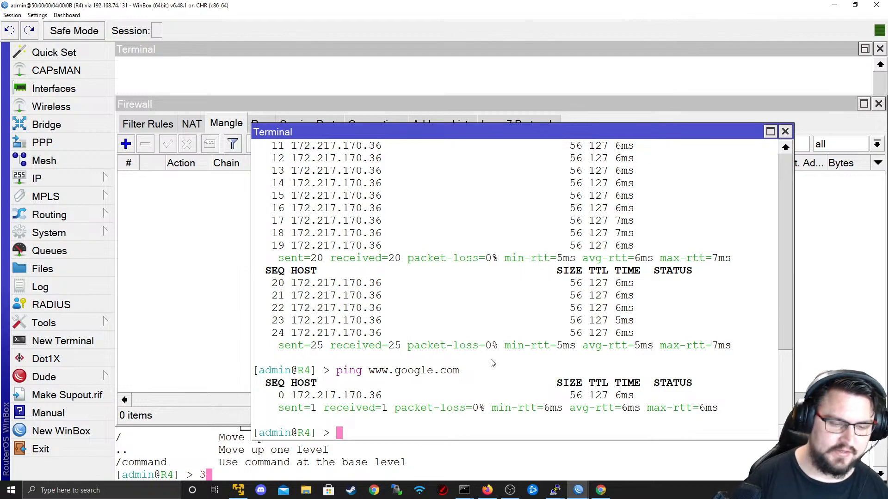
{"action": "type", "text": "ping 8.8.8.8"}
{"action": "key", "text": "Return"}
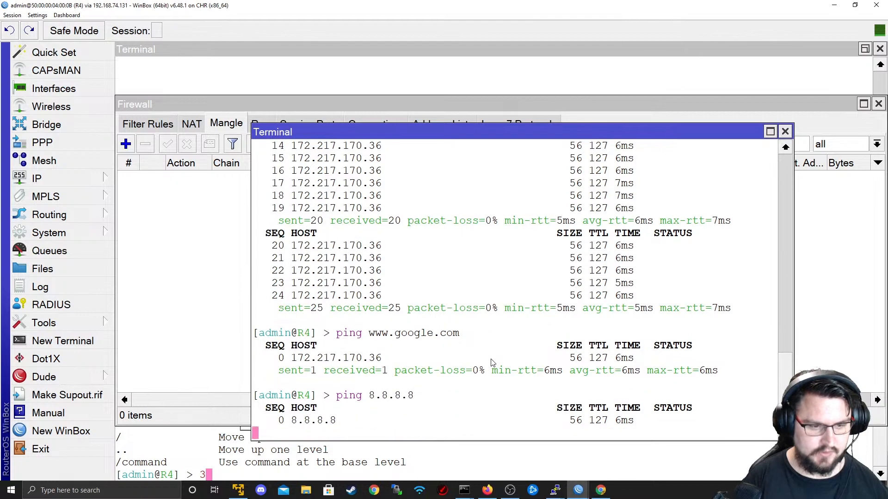
- Check R1's 8.8.8.8 mark rule counting traffic up to 1124 B, opening and closing it
{"action": "key", "text": "alt+Tab"}
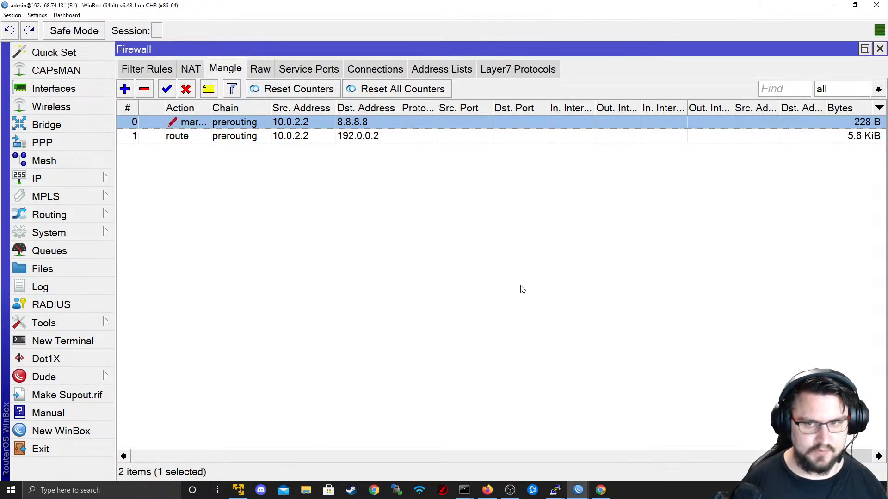
{"action": "key", "text": "alt+Tab"}
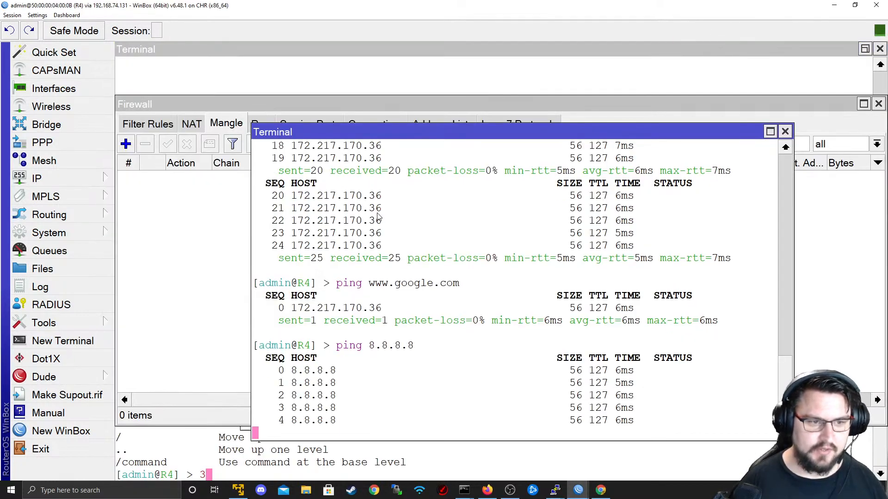
{"action": "left_click_drag", "start_coordinate": [397, 231], "coordinate": [289, 220]}
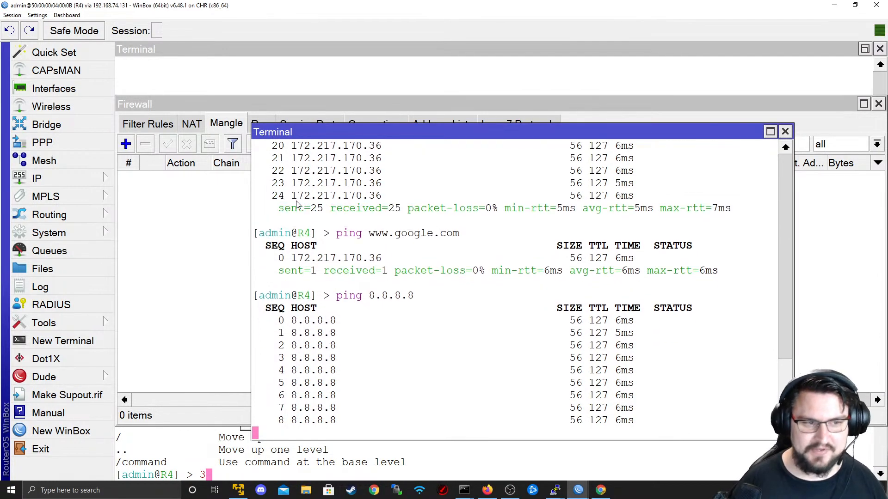
{"action": "key", "text": "alt+Tab"}
{"action": "left_click", "coordinate": [513, 456]}
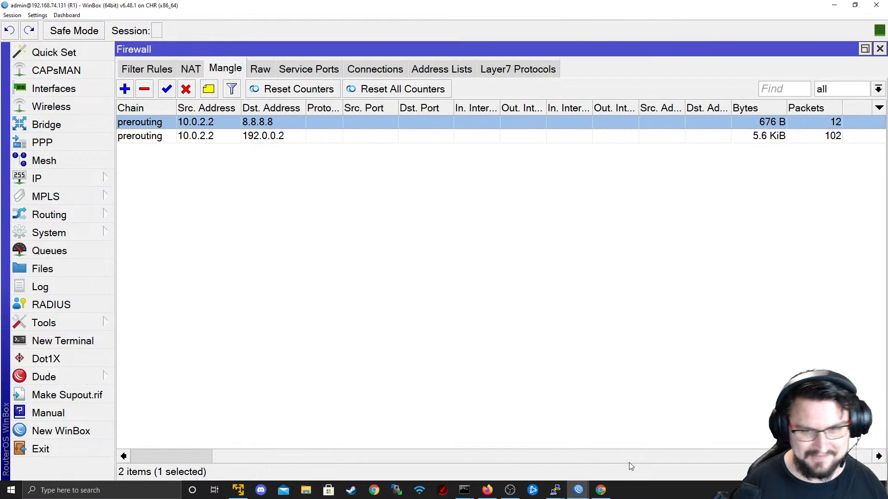
{"action": "left_click_drag", "start_coordinate": [634, 459], "coordinate": [456, 423]}
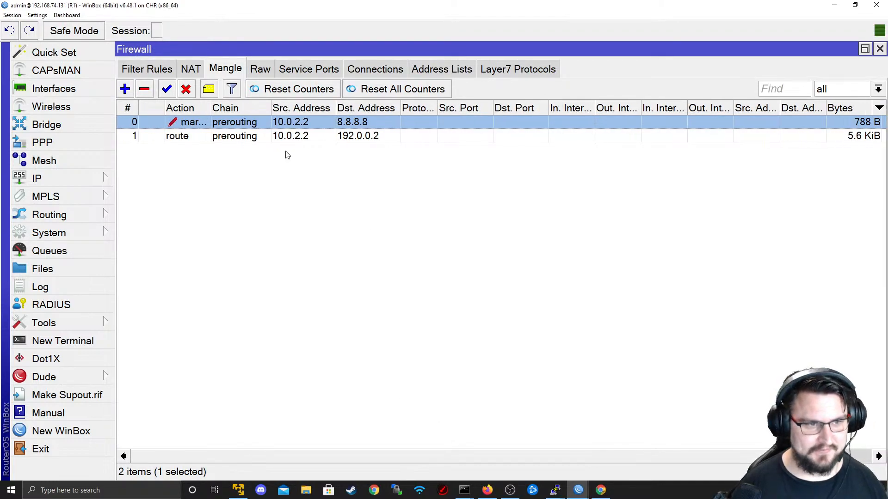
{"action": "double_click", "coordinate": [338, 121]}
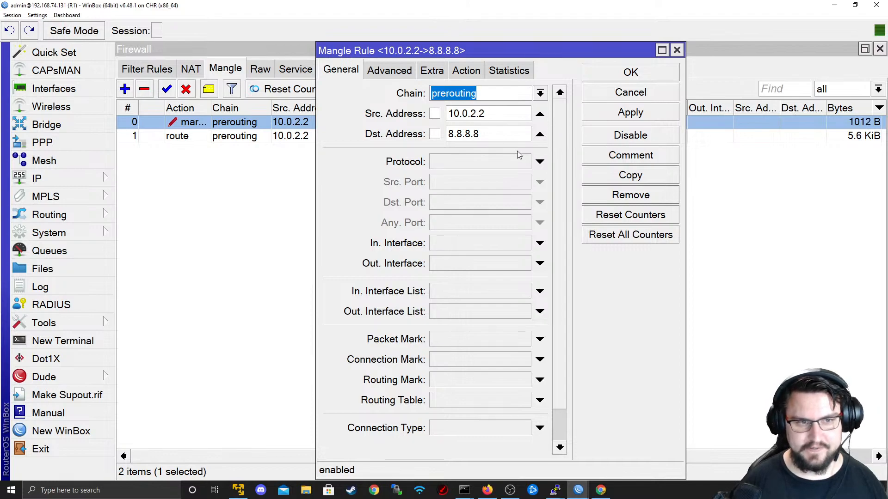
{"action": "left_click", "coordinate": [598, 97]}
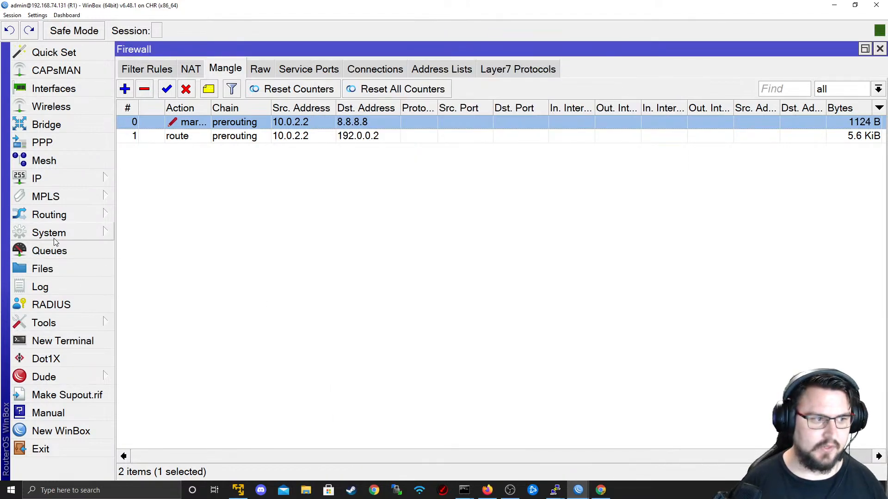
{"action": "left_click", "coordinate": [49, 250]}
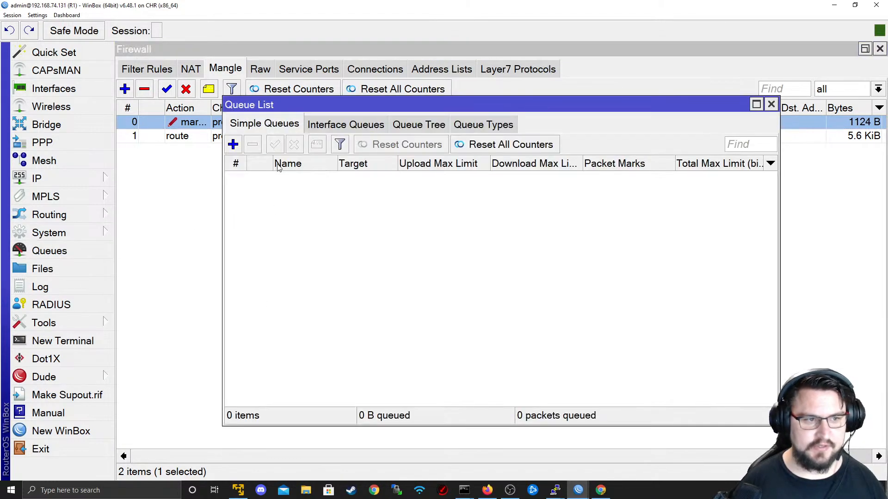
{"action": "left_click", "coordinate": [318, 129]}
{"action": "left_click", "coordinate": [264, 124]}
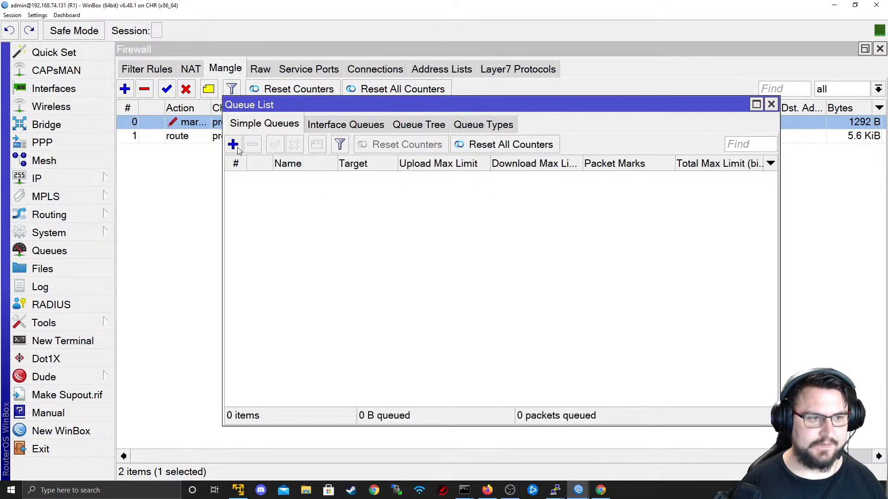
{"action": "left_click", "coordinate": [237, 146]}
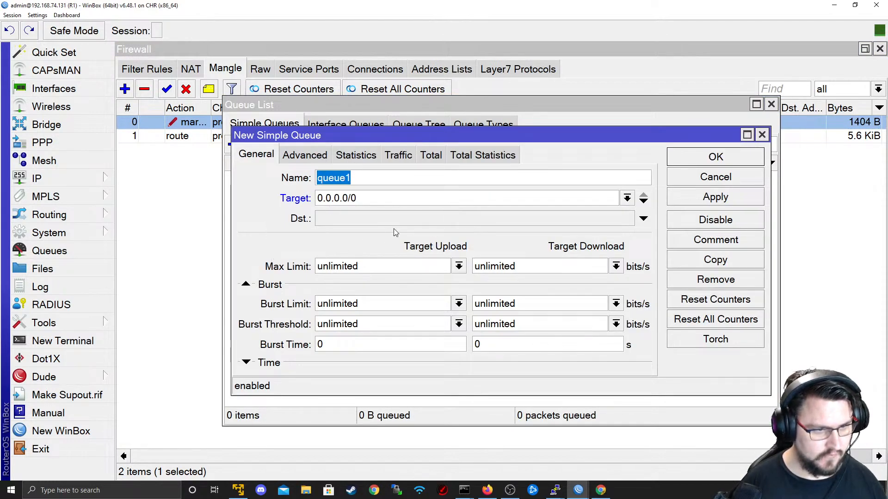
{"action": "left_click", "coordinate": [644, 220]}
{"action": "left_click", "coordinate": [627, 219]}
{"action": "left_click", "coordinate": [627, 219]}
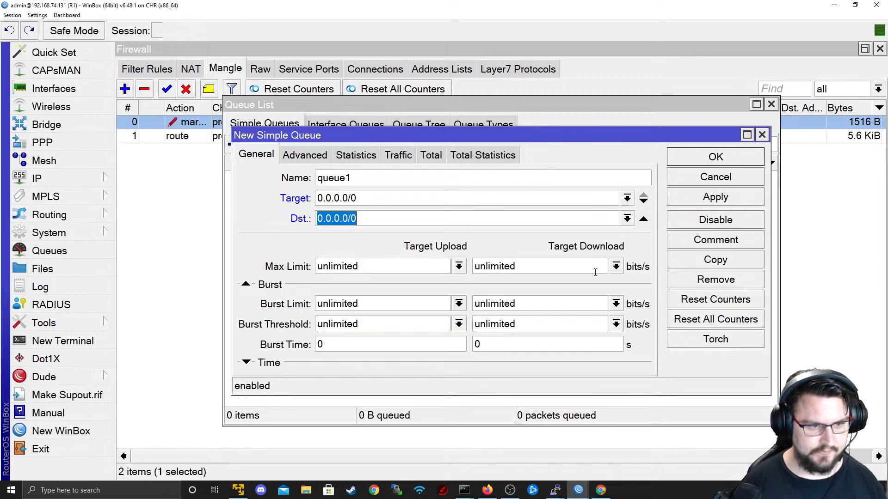
{"action": "left_click", "coordinate": [644, 220]}
{"action": "left_click", "coordinate": [305, 154]}
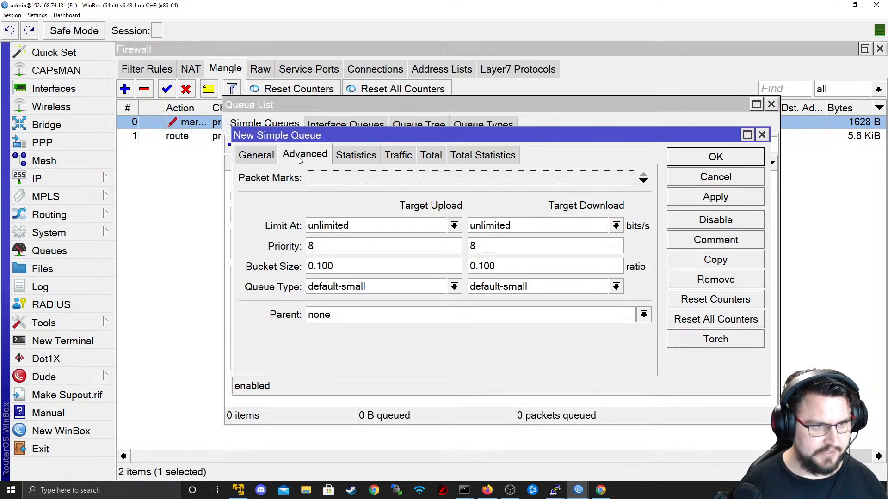
{"action": "left_click", "coordinate": [578, 182]}
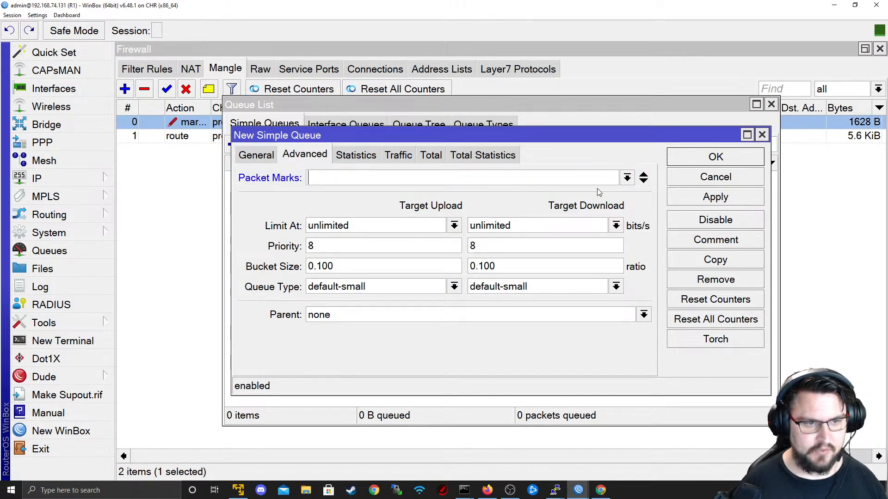
{"action": "left_click", "coordinate": [627, 179]}
{"action": "left_click", "coordinate": [571, 205]}
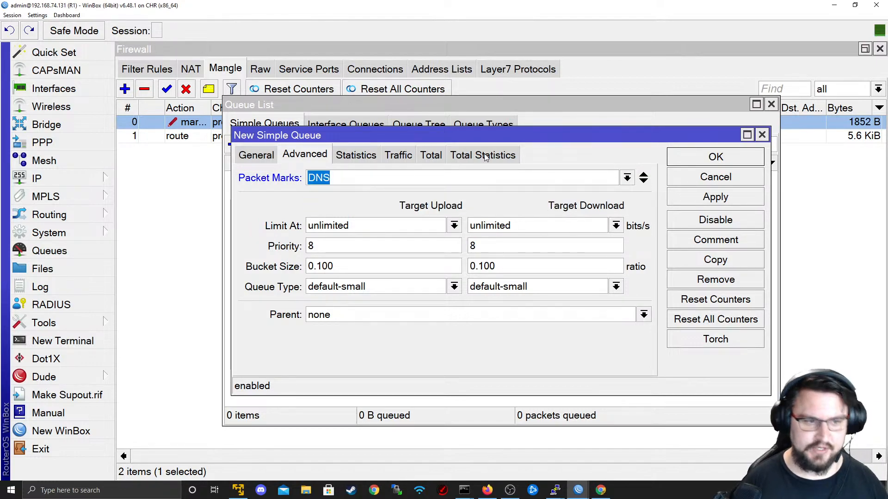
{"action": "left_click", "coordinate": [264, 158]}
{"action": "left_click", "coordinate": [304, 155]}
{"action": "left_click", "coordinate": [252, 157]}
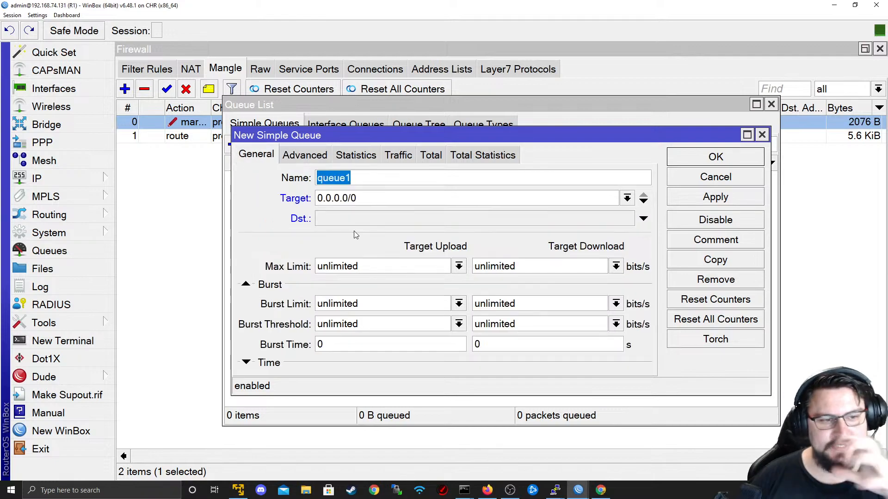
{"action": "left_click", "coordinate": [309, 156]}
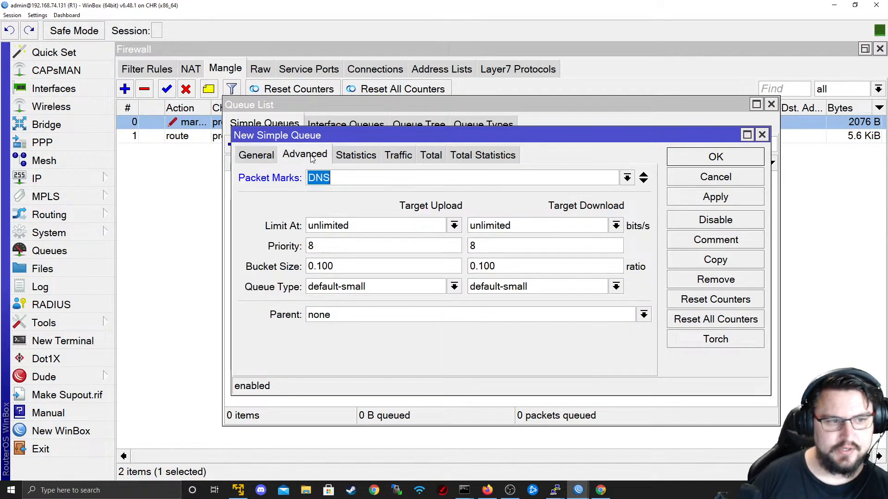
{"action": "left_click", "coordinate": [373, 240]}
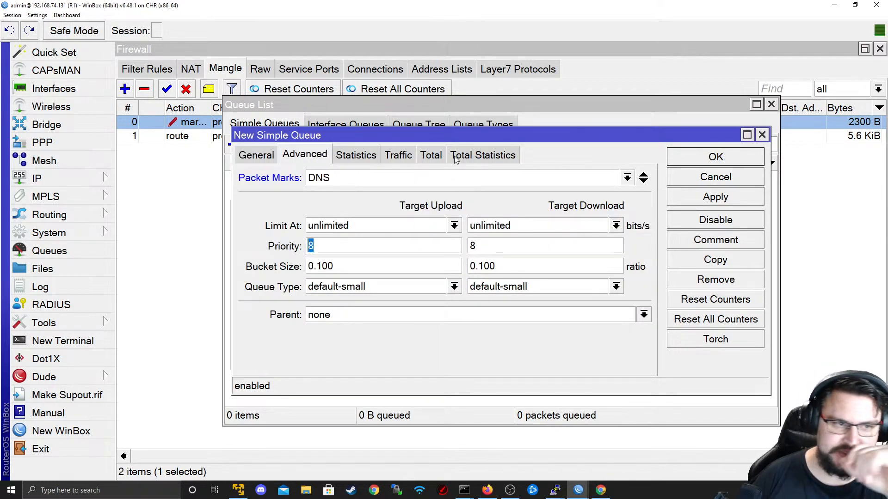
{"action": "left_click", "coordinate": [271, 156]}
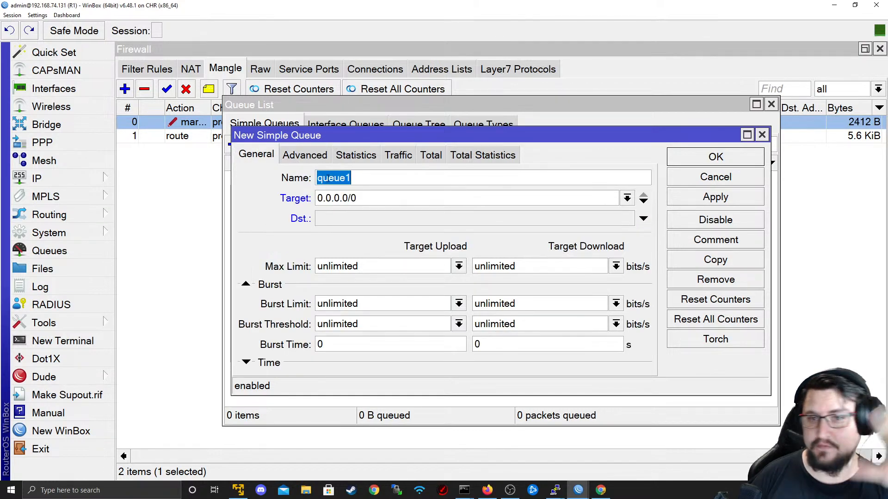
{"action": "left_click", "coordinate": [688, 183]}
{"action": "left_click", "coordinate": [771, 106]}
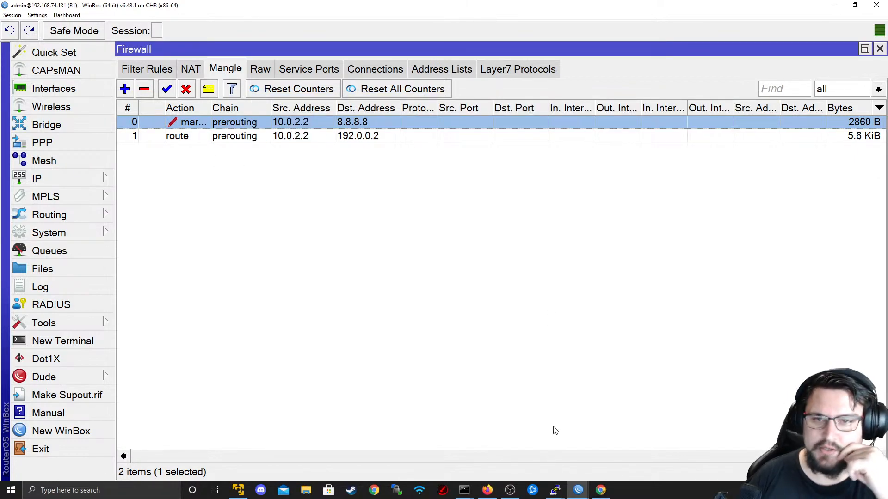
- Deselect R1's mangle rule and switch from WinBox to the Firefox EVE | Topology page
{"action": "left_click_drag", "start_coordinate": [574, 455], "coordinate": [319, 283]}
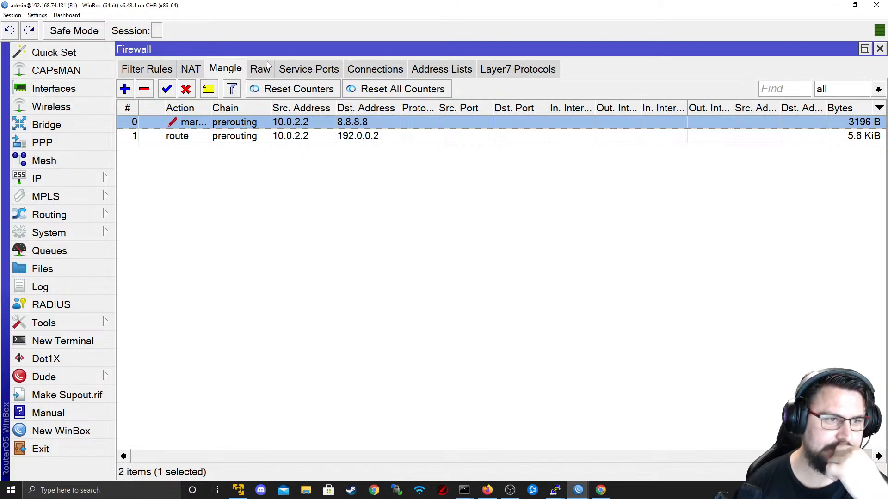
{"action": "key", "text": "alt+Tab"}
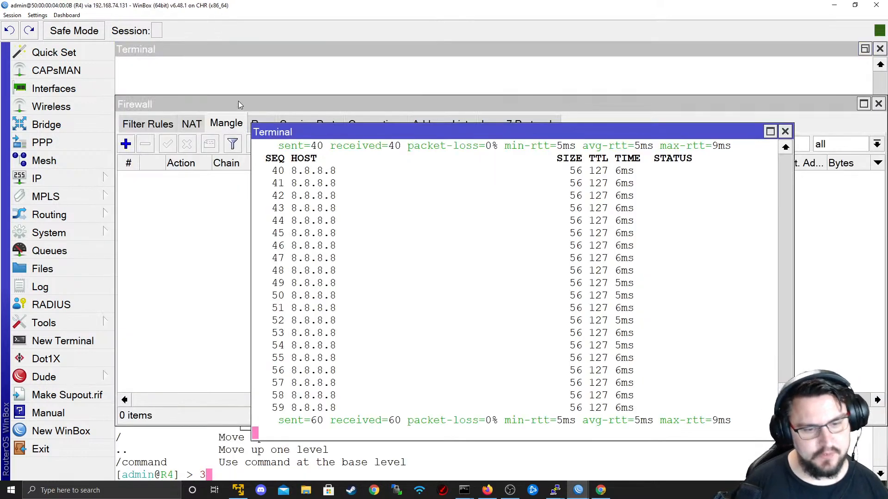
{"action": "key", "text": "alt+Tab"}
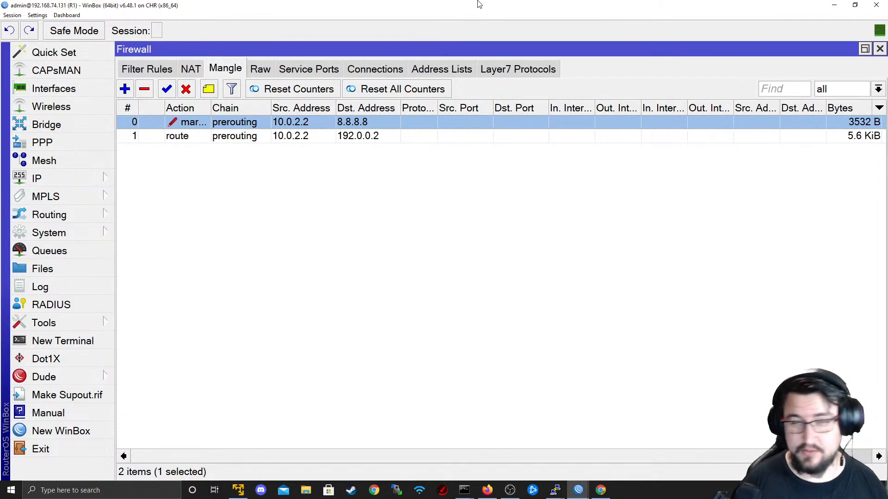
{"action": "key", "text": "alt+Tab"}
{"action": "key", "text": "alt+Tab"}
{"action": "key", "text": "alt+Tab"}
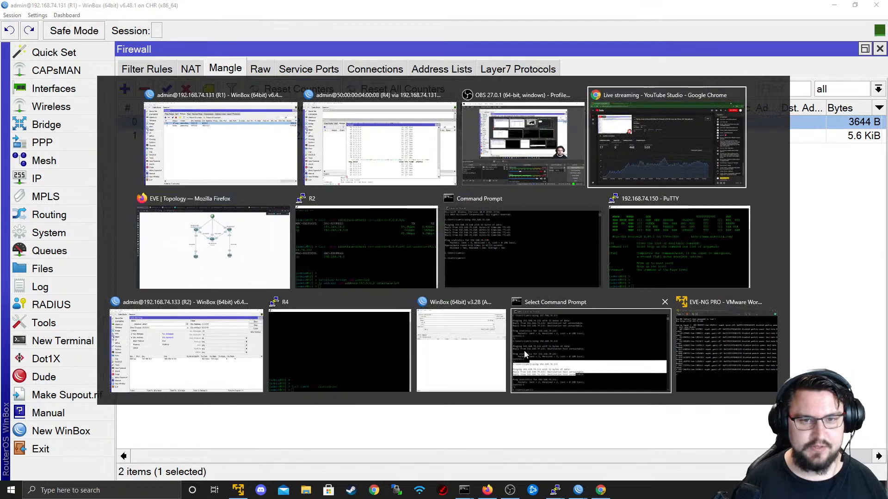
{"action": "key", "text": "Escape"}
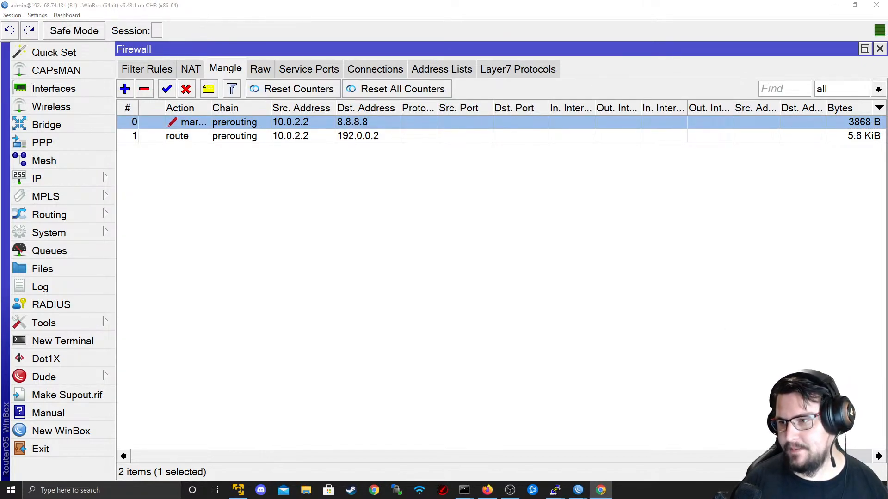
{"action": "key", "text": "alt+Tab"}
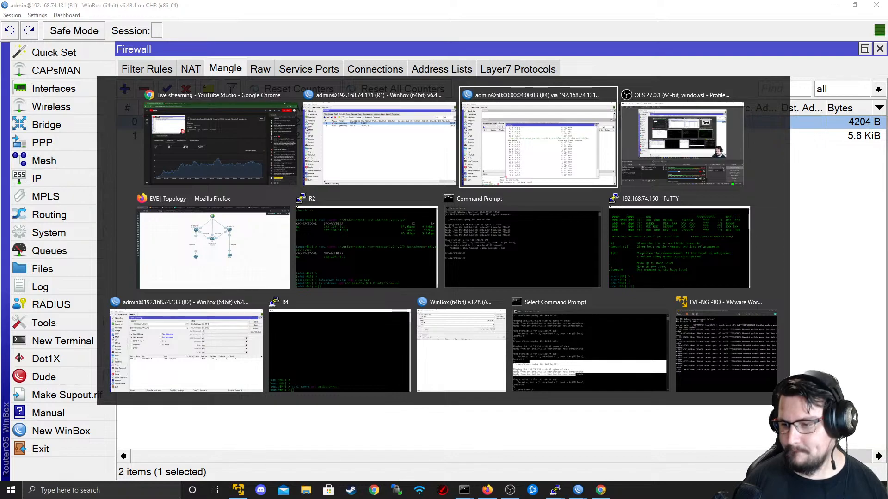
{"action": "key", "text": "Escape"}
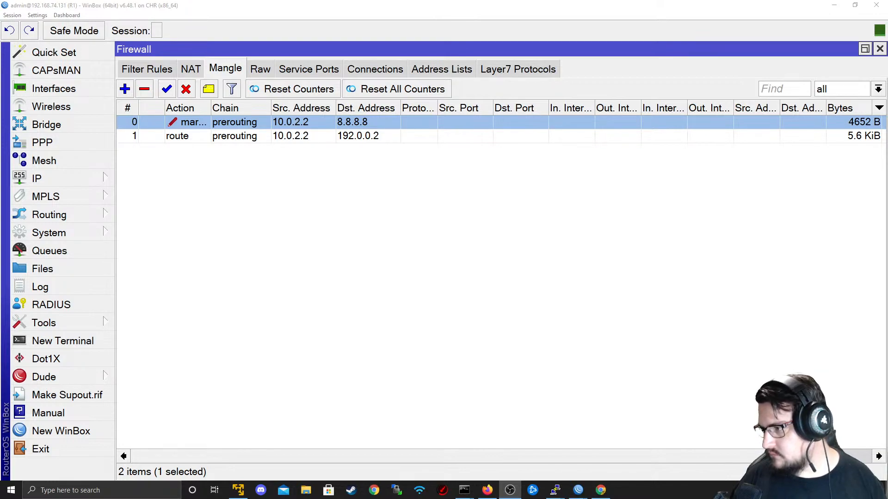
{"action": "left_click", "coordinate": [349, 254]}
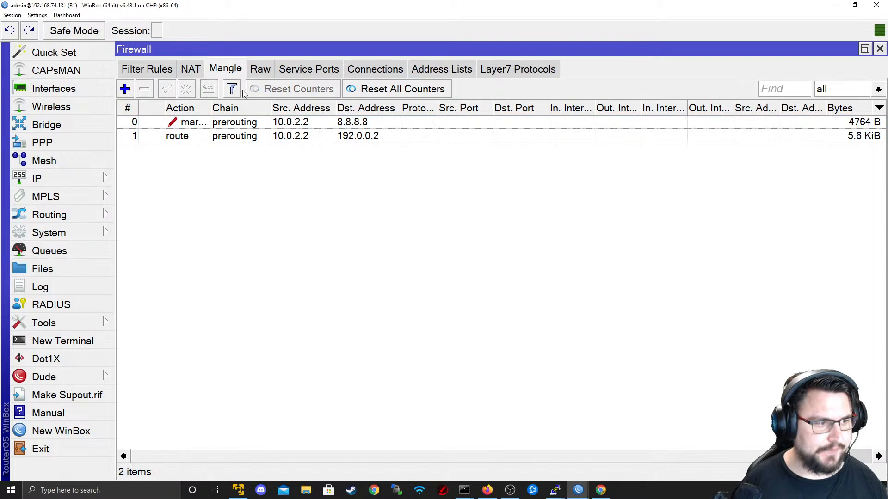
{"action": "key", "text": "alt+Tab"}
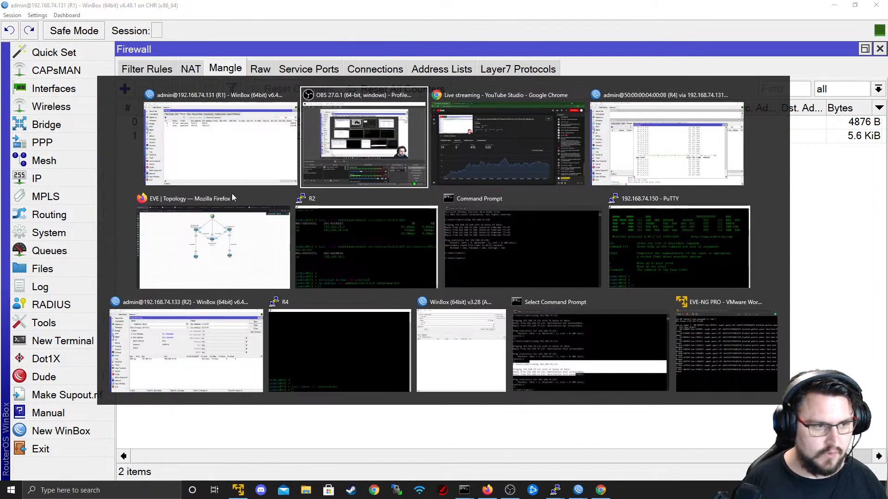
{"action": "left_click", "coordinate": [230, 238]}
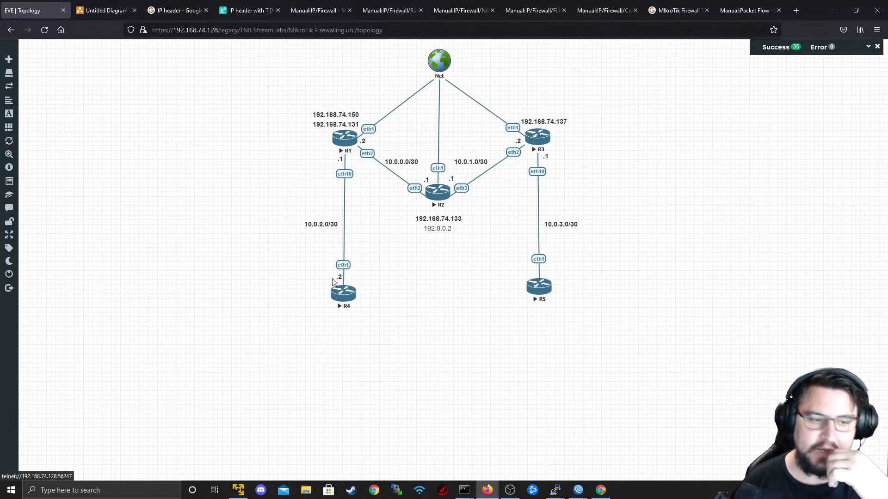
- Add 2 Virtual PC (VPCS) nodes and position VPC6 and VPC7 beneath R4
{"action": "right_click", "coordinate": [326, 341]}
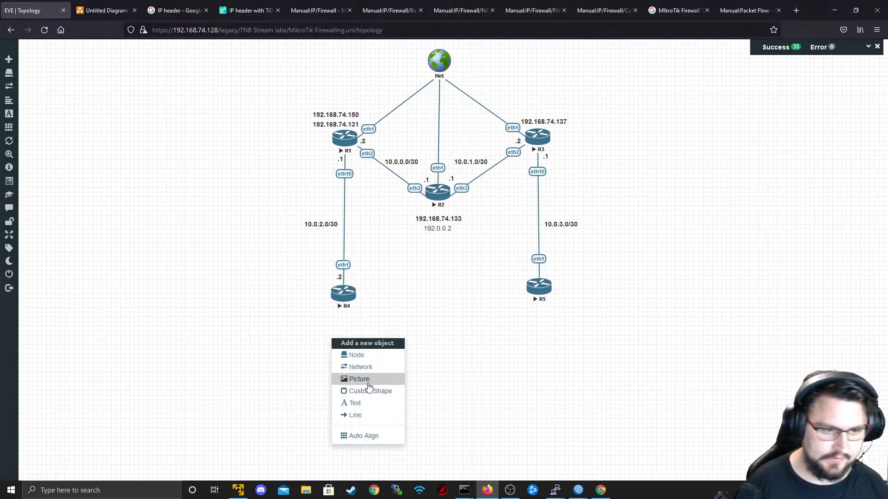
{"action": "left_click", "coordinate": [369, 359]}
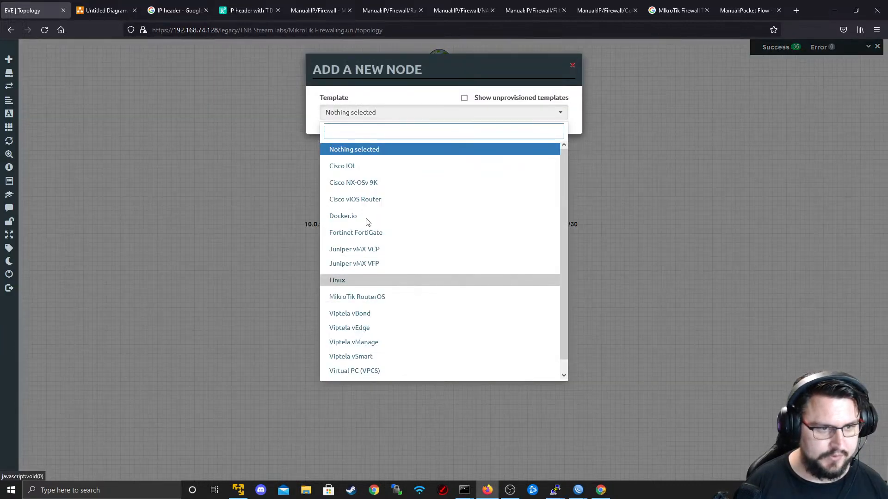
{"action": "scroll", "coordinate": [389, 290], "scroll_direction": "down", "scroll_amount": 1}
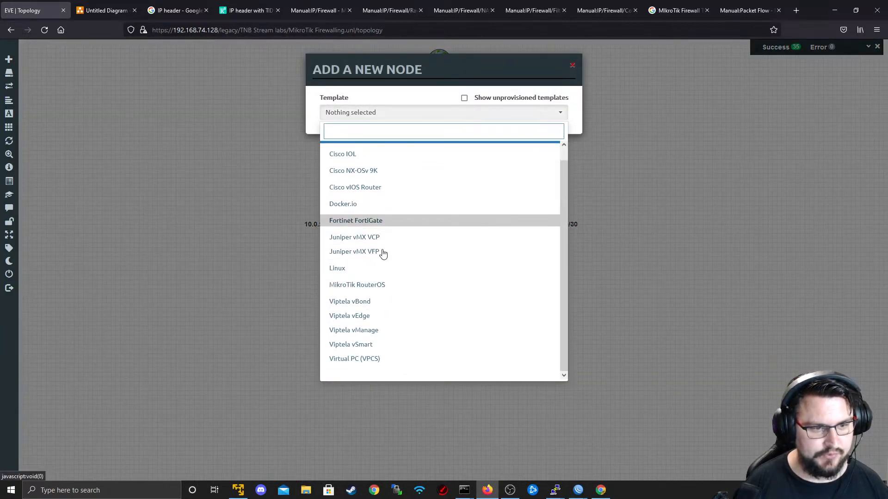
{"action": "left_click", "coordinate": [359, 359]}
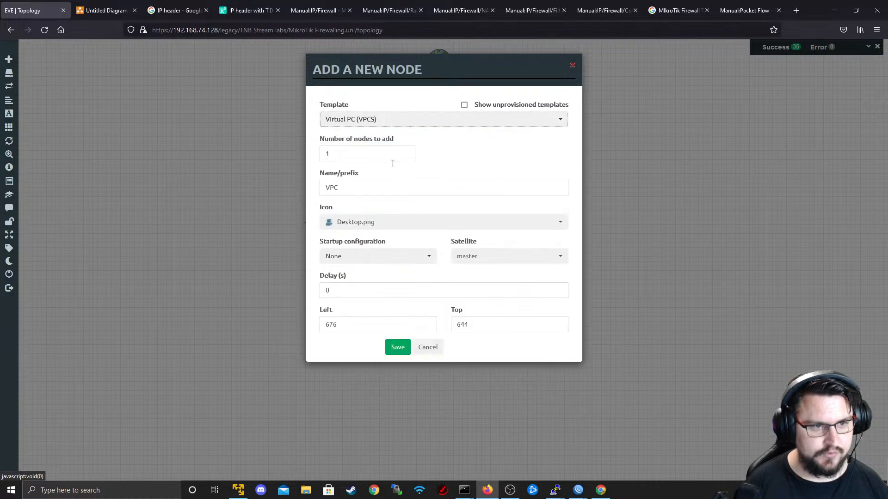
{"action": "double_click", "coordinate": [358, 155]}
{"action": "type", "text": "2"}
{"action": "left_click", "coordinate": [387, 347]}
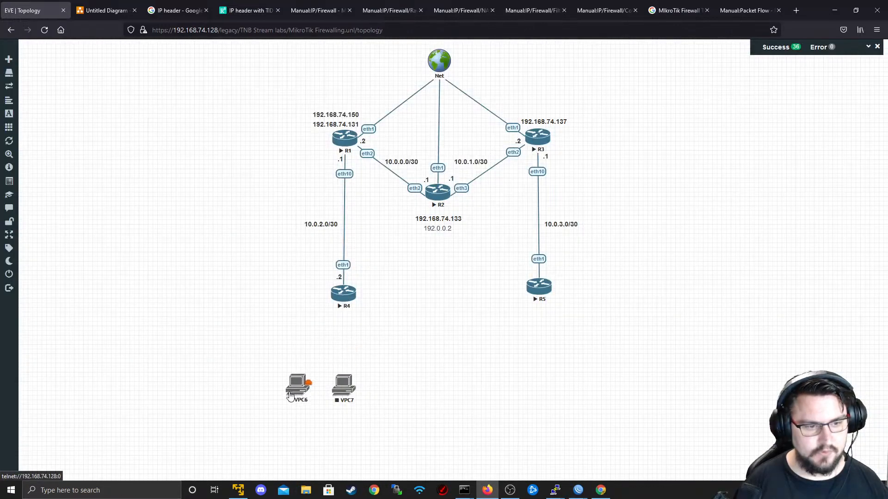
{"action": "left_click_drag", "start_coordinate": [290, 396], "coordinate": [267, 398]}
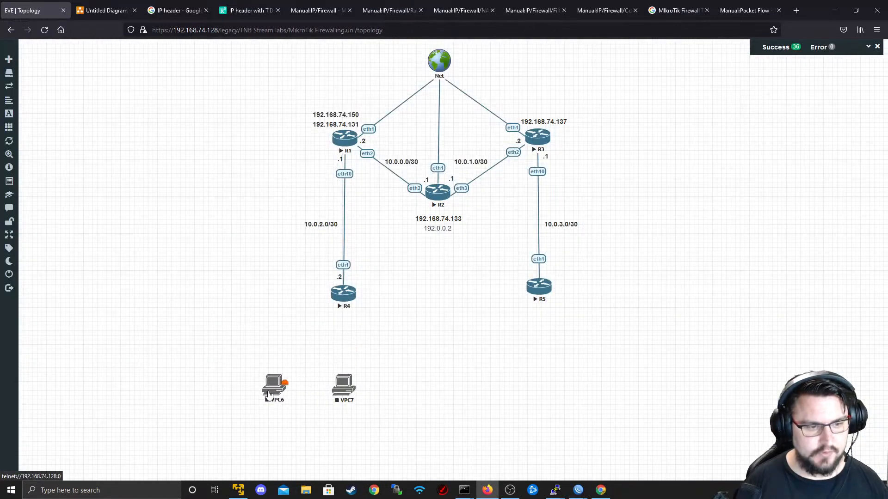
{"action": "left_click_drag", "start_coordinate": [355, 393], "coordinate": [343, 295]}
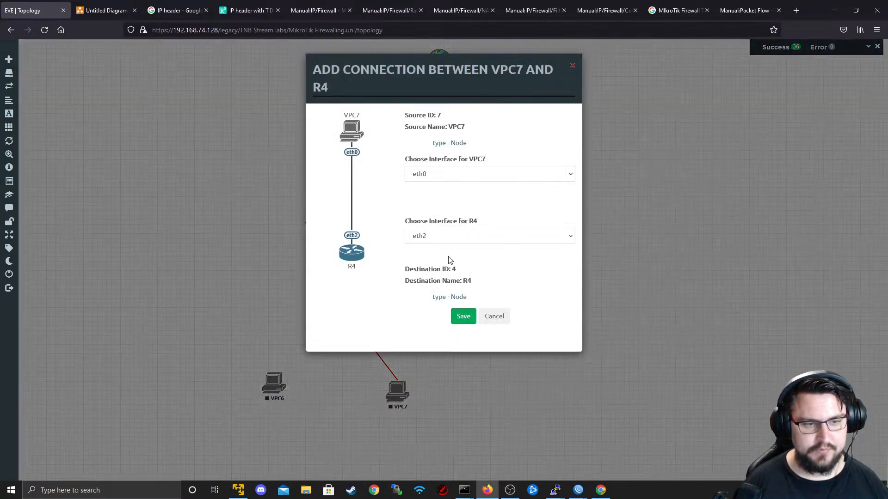
- Cable VPC7 to R4's eth3 and VPC6 to R4's eth2
{"action": "left_click", "coordinate": [448, 237]}
{"action": "left_click", "coordinate": [443, 282]}
{"action": "left_click", "coordinate": [461, 319]}
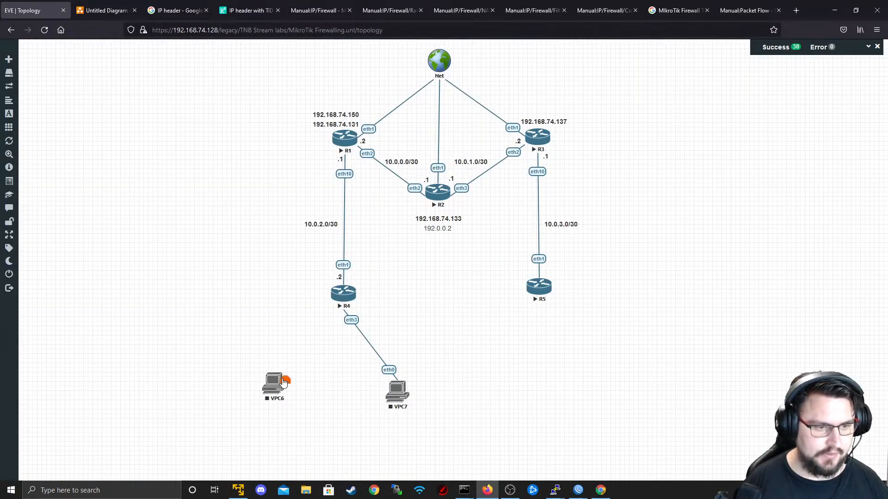
{"action": "left_click_drag", "start_coordinate": [283, 382], "coordinate": [343, 294]}
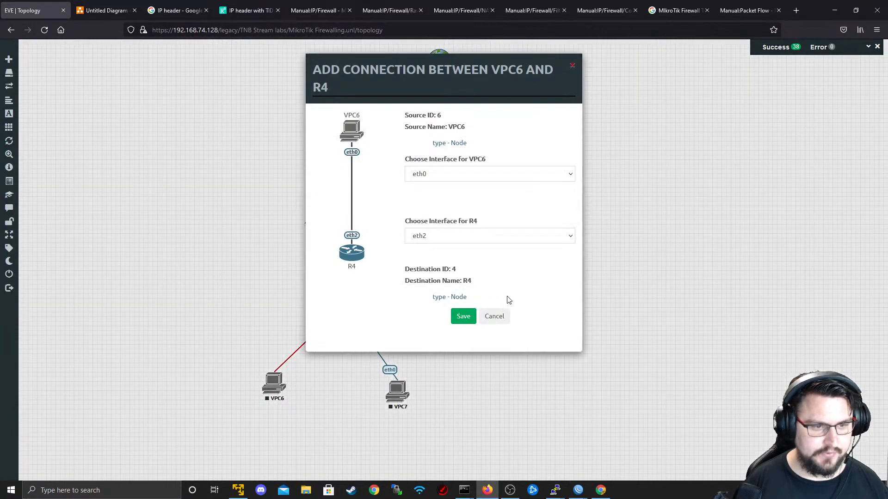
{"action": "left_click", "coordinate": [464, 317]}
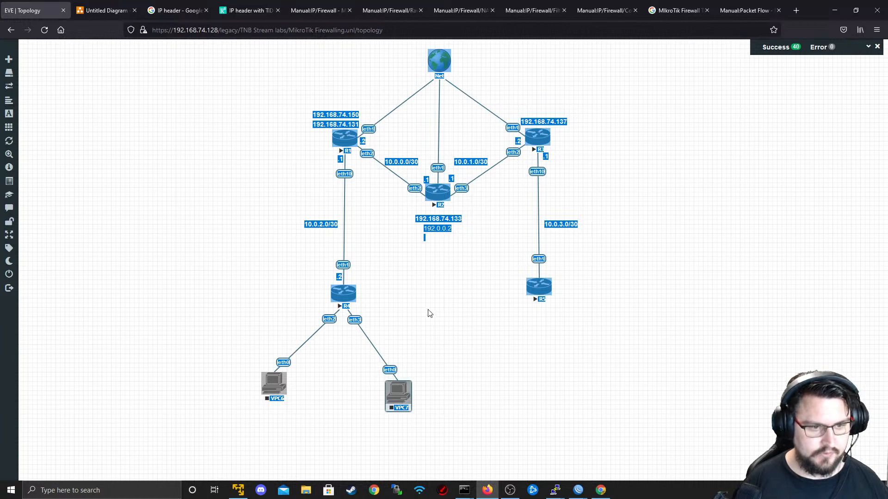
- Dismiss the telnet prompt, refresh the topology and box-select VPC6 and VPC7
{"action": "left_click", "coordinate": [438, 191]}
{"action": "left_click", "coordinate": [509, 100]}
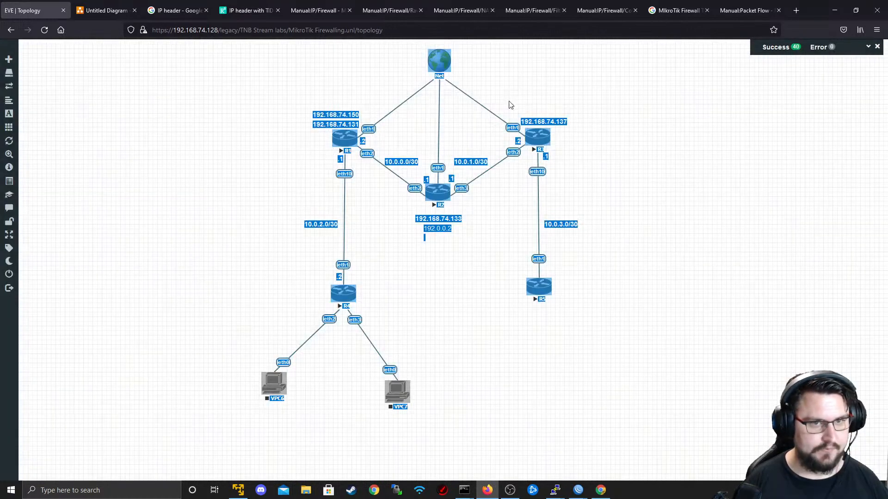
{"action": "mouse_move", "coordinate": [18, 185]}
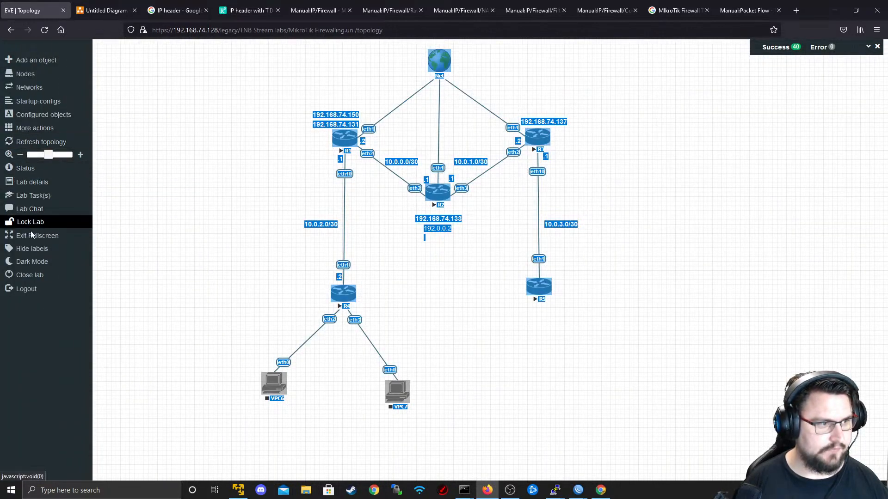
{"action": "left_click", "coordinate": [34, 144]}
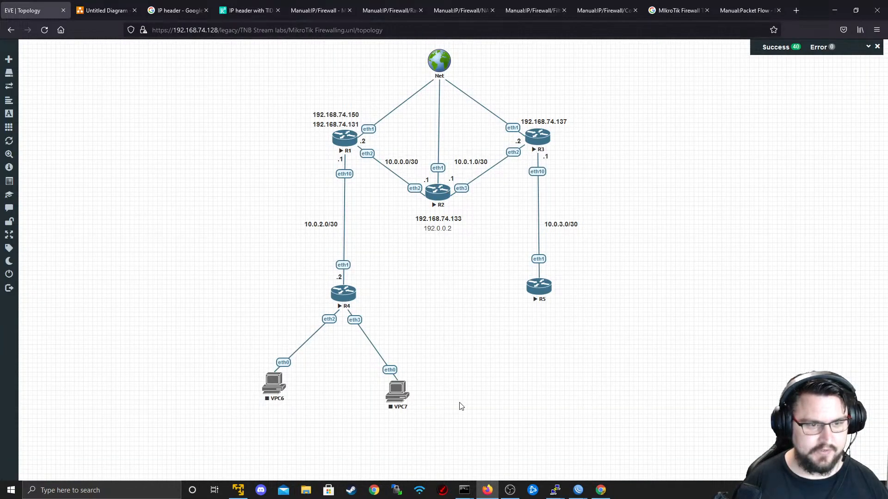
{"action": "left_click_drag", "start_coordinate": [456, 430], "coordinate": [167, 318]}
- Start VPC6 and VPC7 with Start Selected and nudge VPC7 into place
{"action": "right_click", "coordinate": [274, 386]}
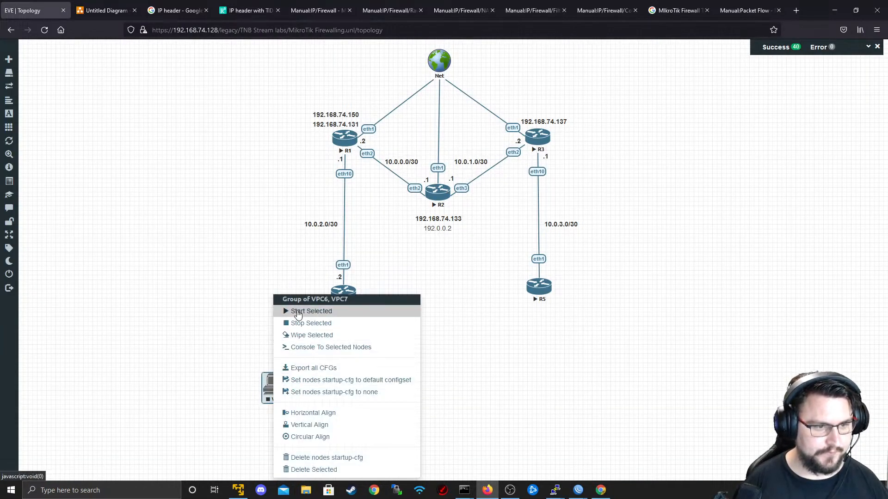
{"action": "left_click", "coordinate": [298, 312]}
{"action": "left_click_drag", "start_coordinate": [394, 393], "coordinate": [389, 380]}
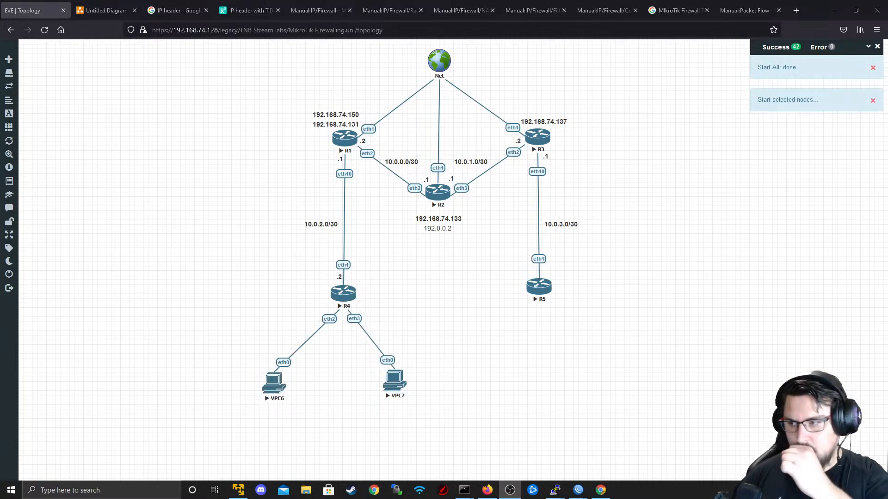
{"action": "key", "text": "alt+Tab"}
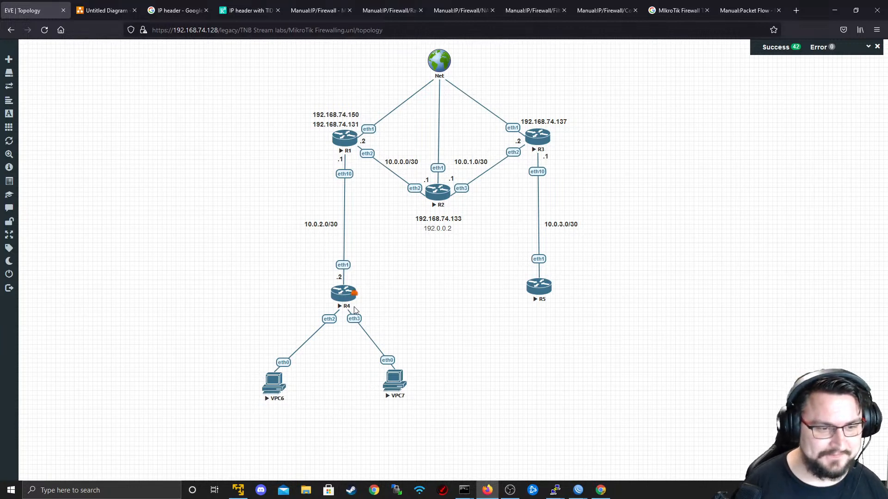
- Duplicate the 10.0.2.0/30 label twice, placing copies beside the VPC6 and VPC7 links
{"action": "right_click", "coordinate": [317, 225]}
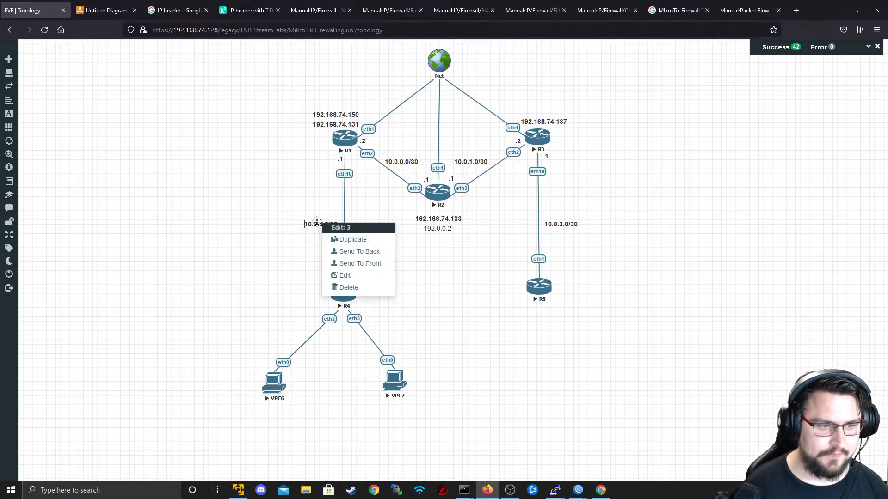
{"action": "left_click", "coordinate": [336, 239]}
{"action": "left_click_drag", "start_coordinate": [314, 243], "coordinate": [268, 346]}
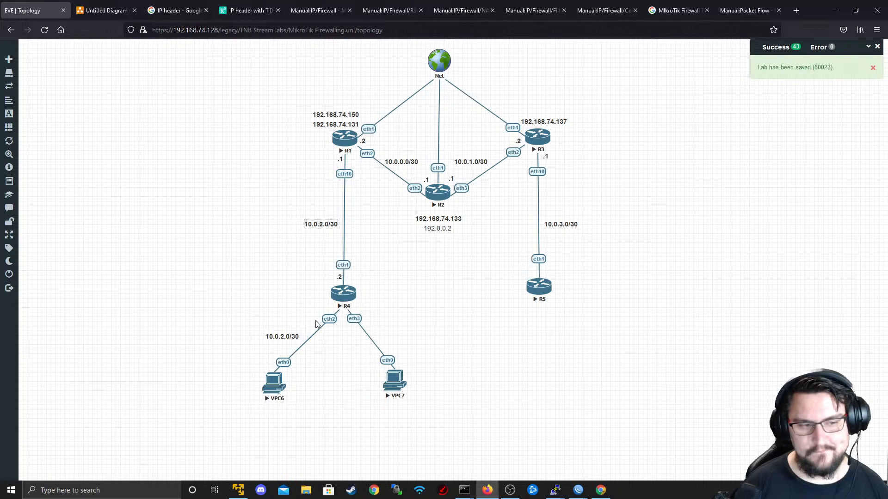
{"action": "right_click", "coordinate": [296, 332]}
{"action": "left_click", "coordinate": [315, 353]}
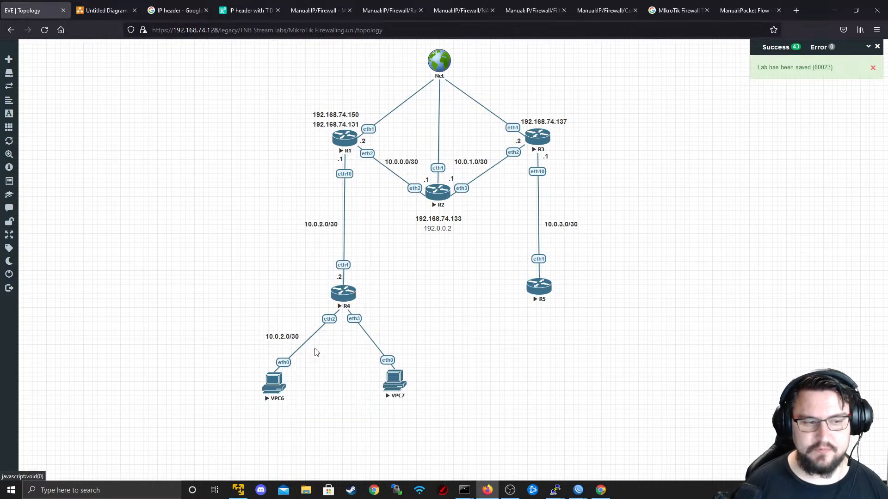
{"action": "key", "text": "Escape"}
{"action": "right_click", "coordinate": [287, 336]}
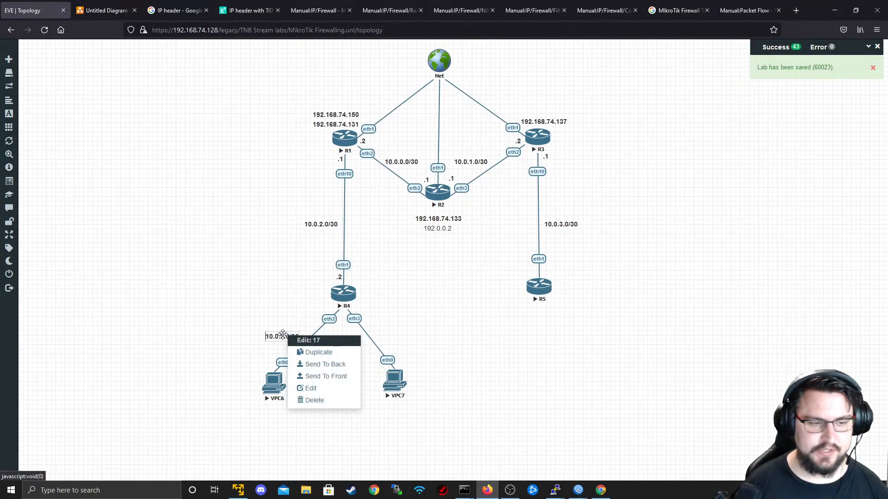
{"action": "left_click", "coordinate": [316, 353]}
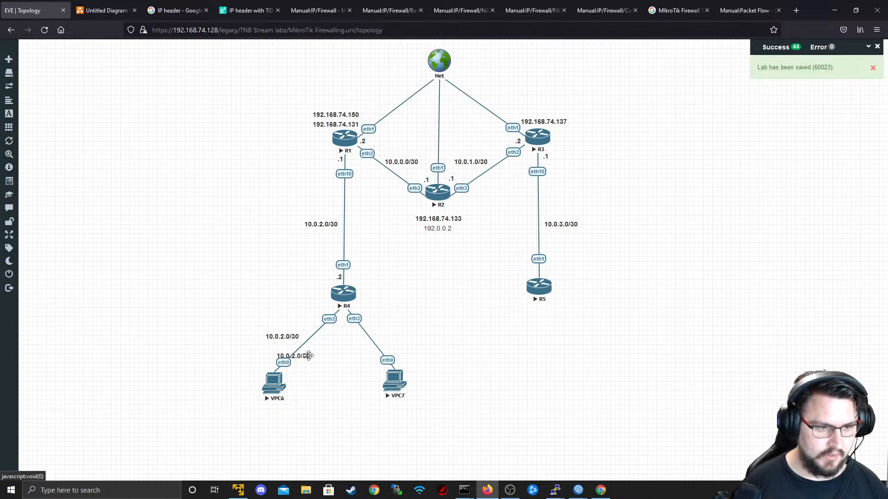
{"action": "left_click_drag", "start_coordinate": [300, 355], "coordinate": [408, 339]}
- Relabel the VPC6 link 192.168.0.0/24 and the VPC7 link 172.16.0.0/25
{"action": "double_click", "coordinate": [272, 338]}
{"action": "left_click", "coordinate": [273, 337]}
{"action": "left_click_drag", "start_coordinate": [300, 336], "coordinate": [265, 337]}
{"action": "type", "text": "192.168.0.0/24"}
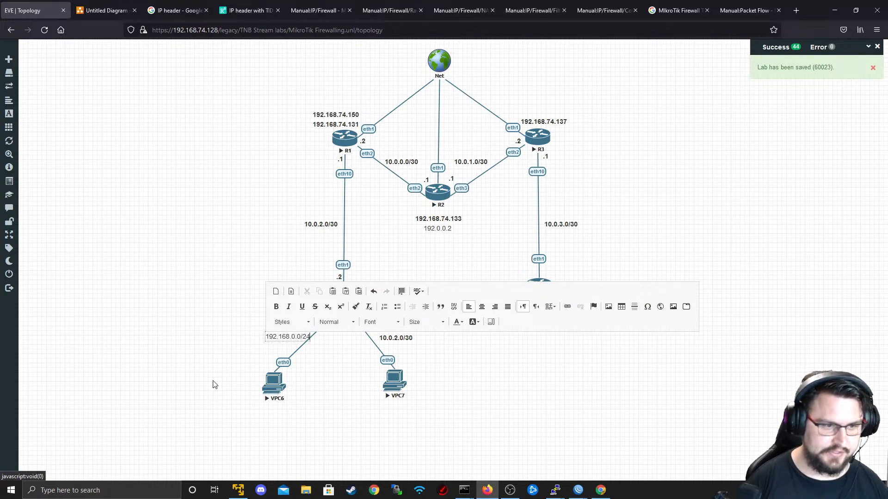
{"action": "left_click", "coordinate": [213, 385]}
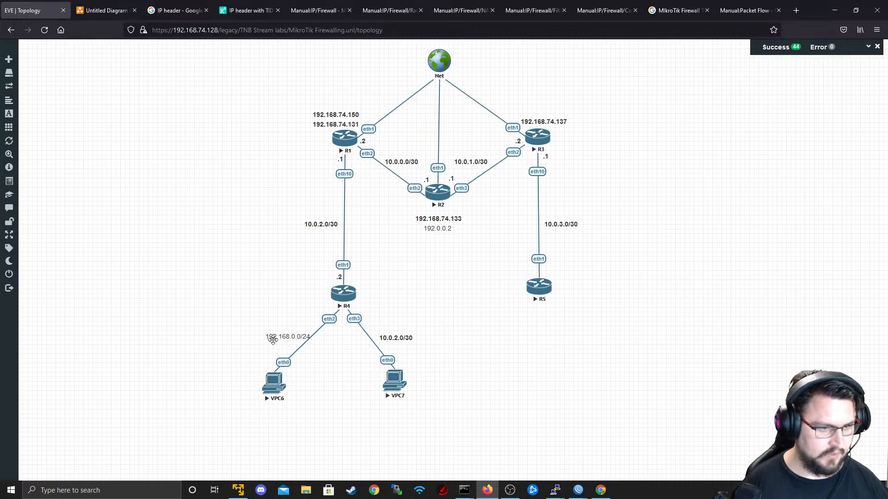
{"action": "double_click", "coordinate": [391, 341]}
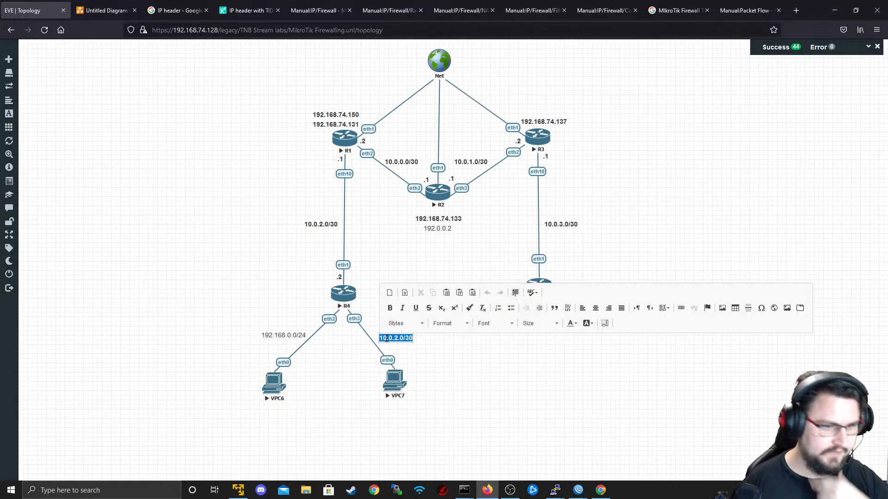
{"action": "type", "text": "172.16.0.0/25"}
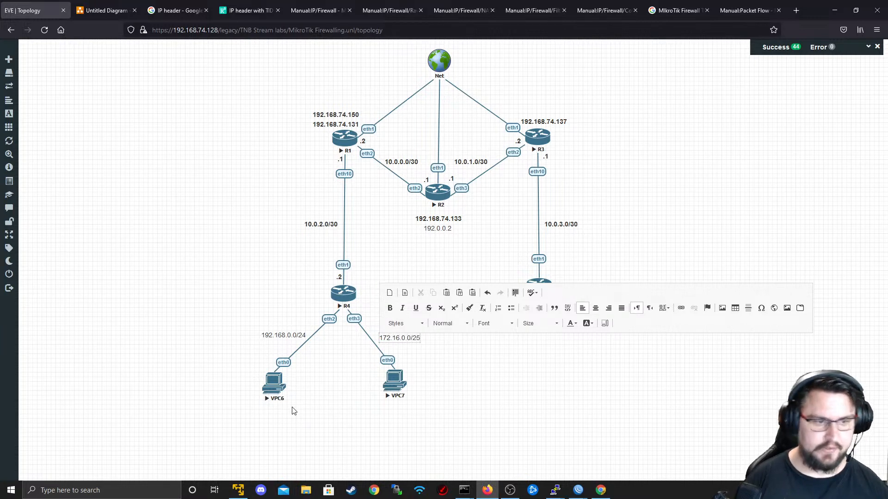
{"action": "left_click", "coordinate": [292, 411]}
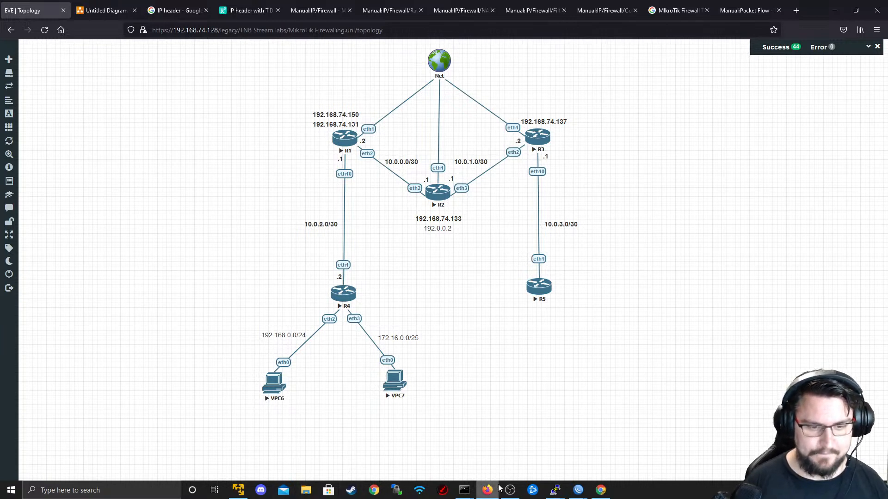
{"action": "mouse_move", "coordinate": [555, 489]}
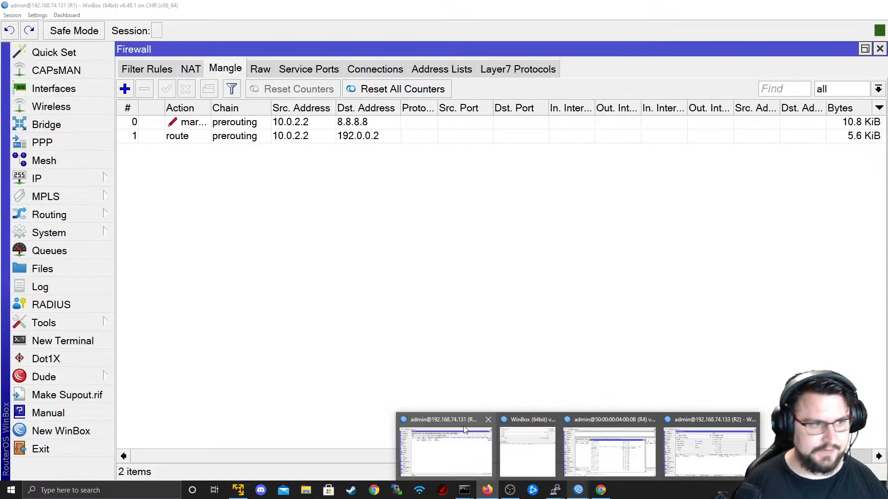
- Open R1's route list and check its VRF and Nexthops tabs
{"action": "left_click", "coordinate": [465, 430]}
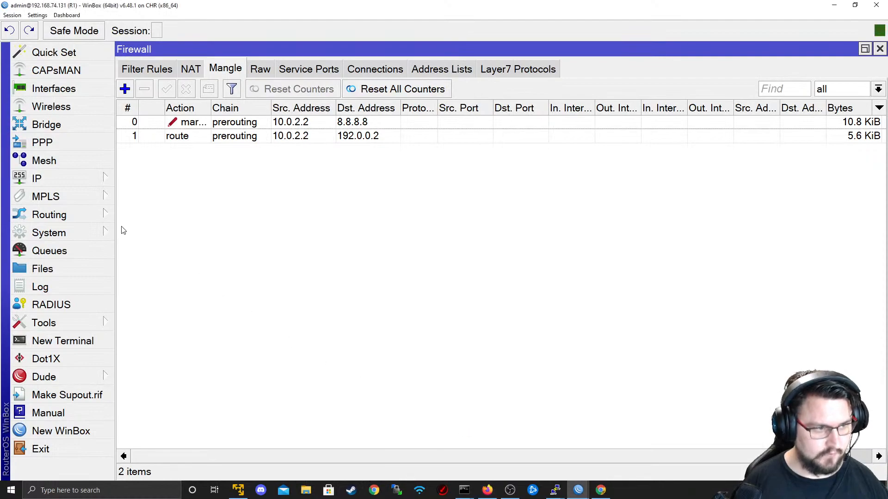
{"action": "left_click", "coordinate": [76, 182]}
{"action": "left_click", "coordinate": [160, 308]}
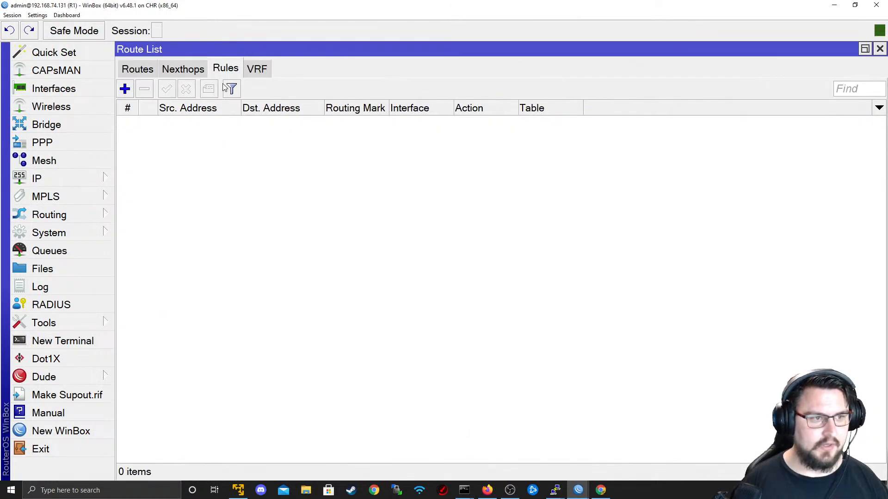
{"action": "left_click", "coordinate": [255, 69]}
{"action": "left_click", "coordinate": [172, 66]}
{"action": "left_click", "coordinate": [154, 68]}
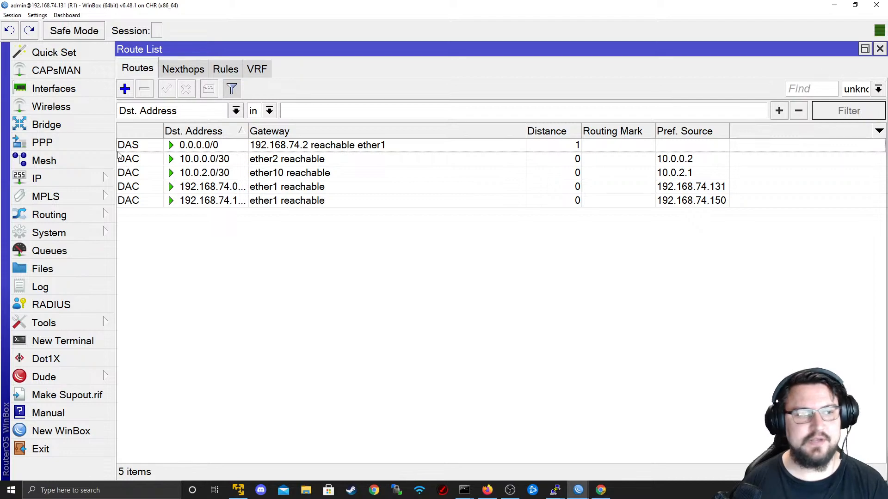
- Filter R1's route list to show only the main routing table
{"action": "left_click", "coordinate": [65, 179]}
{"action": "left_click", "coordinate": [157, 306]}
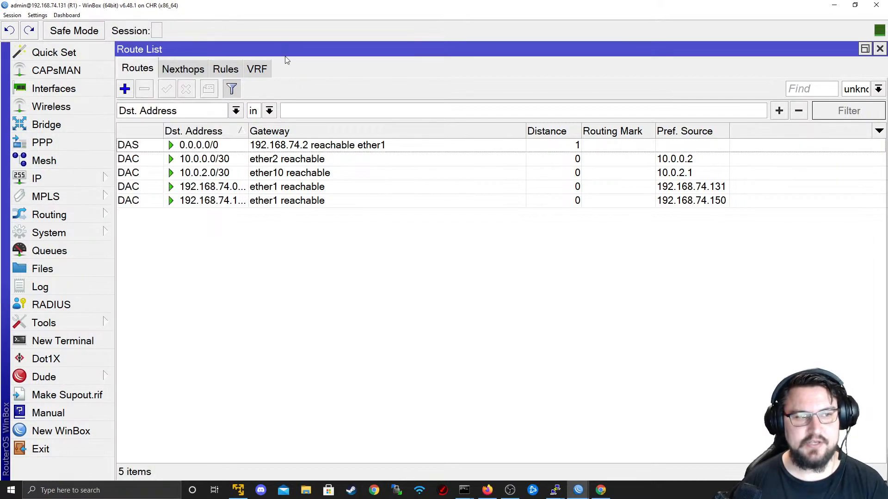
{"action": "left_click", "coordinate": [865, 93]}
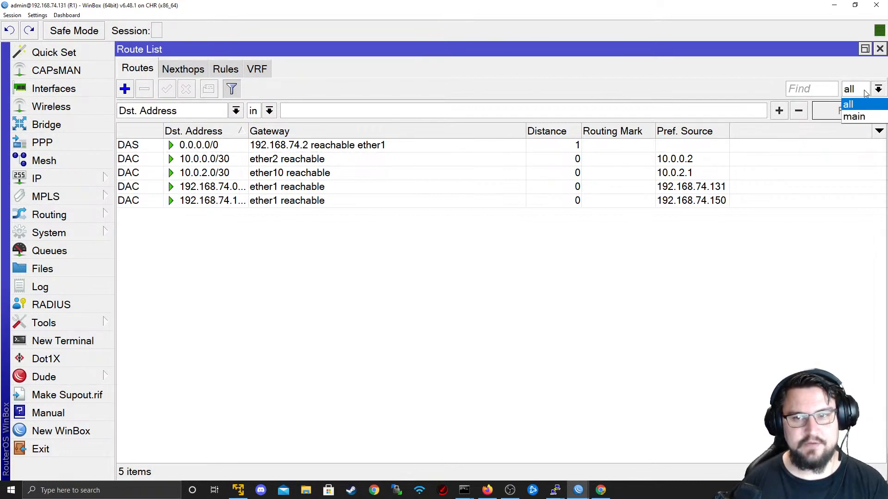
{"action": "left_click", "coordinate": [855, 115]}
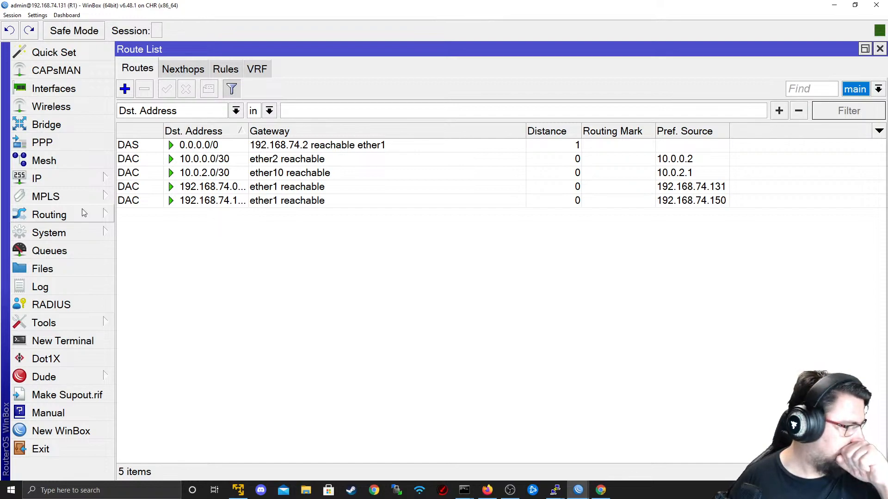
- Start adding 192.168.0.1/24 on ether2 on R1, then cancel it as the wrong router
{"action": "left_click", "coordinate": [71, 184]}
{"action": "left_click", "coordinate": [164, 76]}
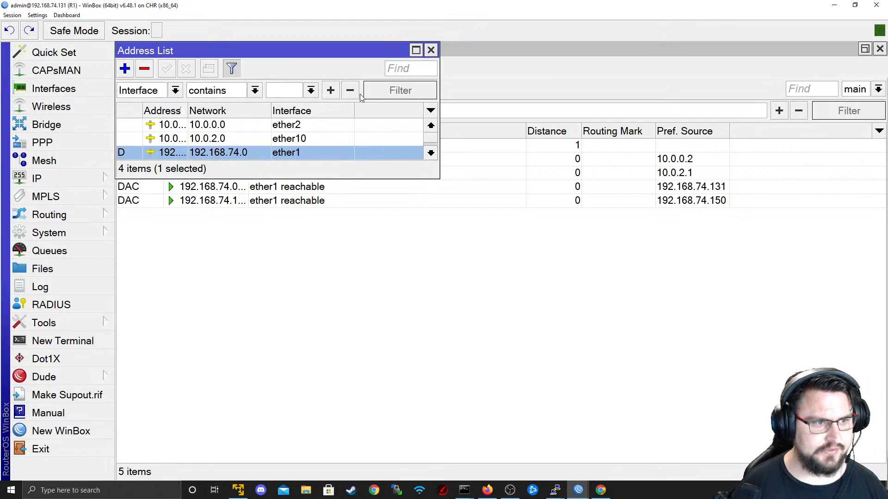
{"action": "left_click", "coordinate": [126, 70]}
{"action": "type", "text": "19"}
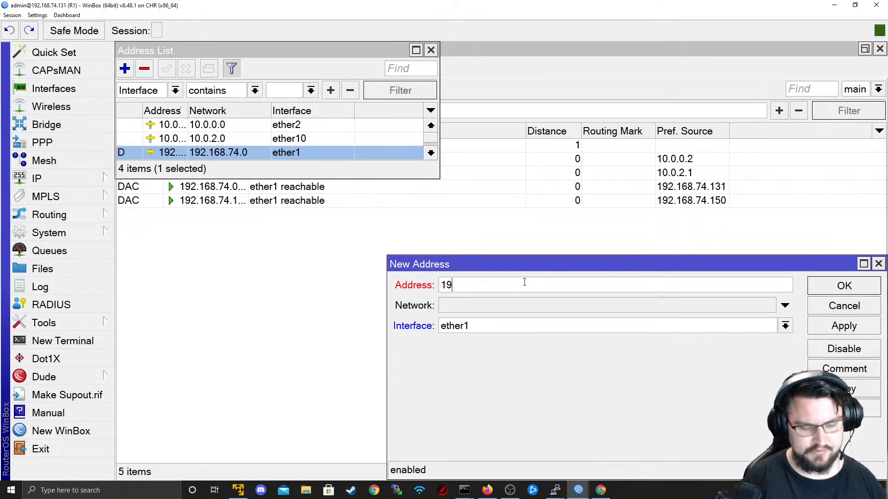
{"action": "type", "text": "2.168.0.1/24"}
{"action": "key", "text": "Tab"}
{"action": "key", "text": "Tab"}
{"action": "left_click", "coordinate": [501, 329]}
{"action": "left_click", "coordinate": [502, 352]}
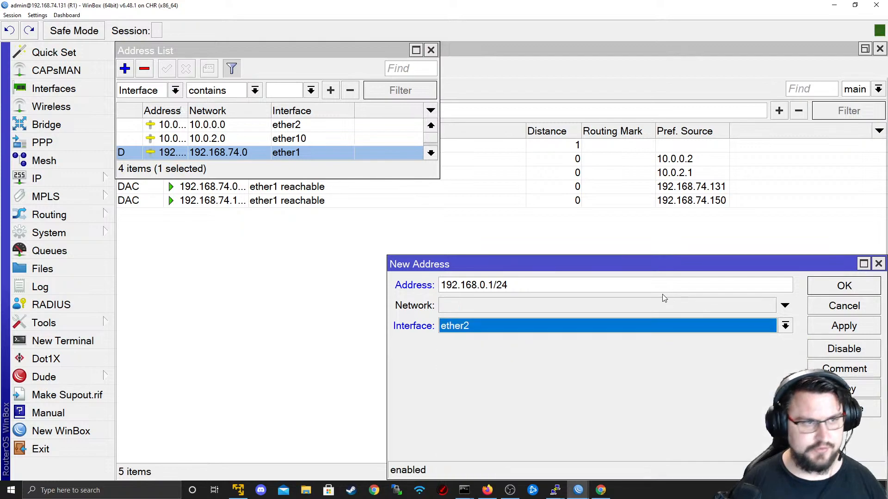
{"action": "left_click", "coordinate": [817, 309]}
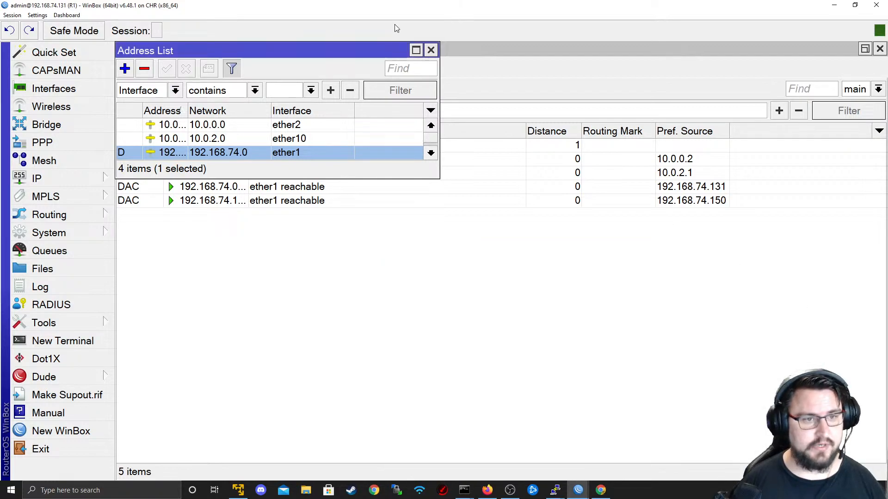
- On R4, add and apply address 192.168.0.1/24 on ether2
{"action": "key", "text": "alt+Tab"}
{"action": "left_click", "coordinate": [232, 225]}
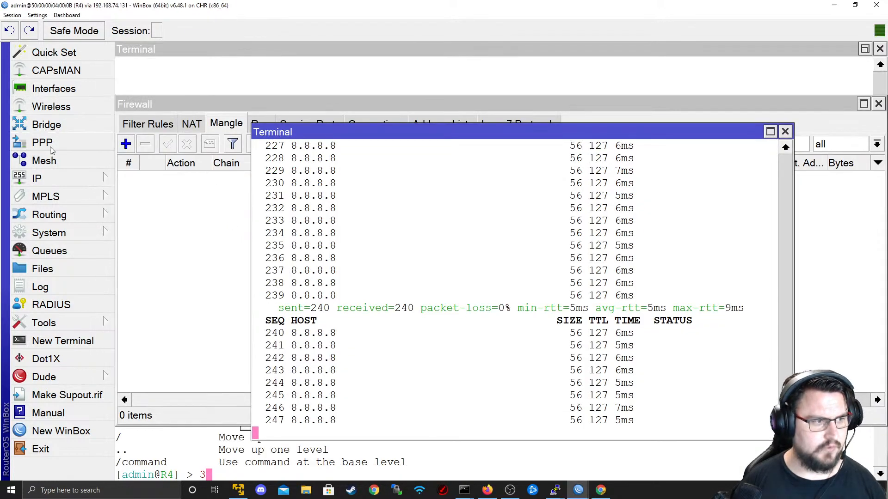
{"action": "left_click", "coordinate": [37, 179]}
{"action": "left_click", "coordinate": [148, 72]}
{"action": "left_click", "coordinate": [530, 184]}
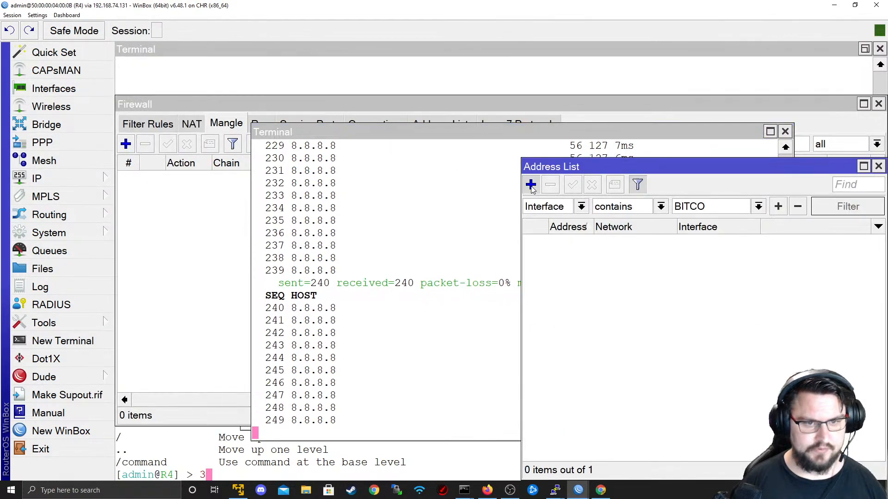
{"action": "left_click_drag", "start_coordinate": [749, 208], "coordinate": [546, 213]}
{"action": "key", "text": "BackSpace"}
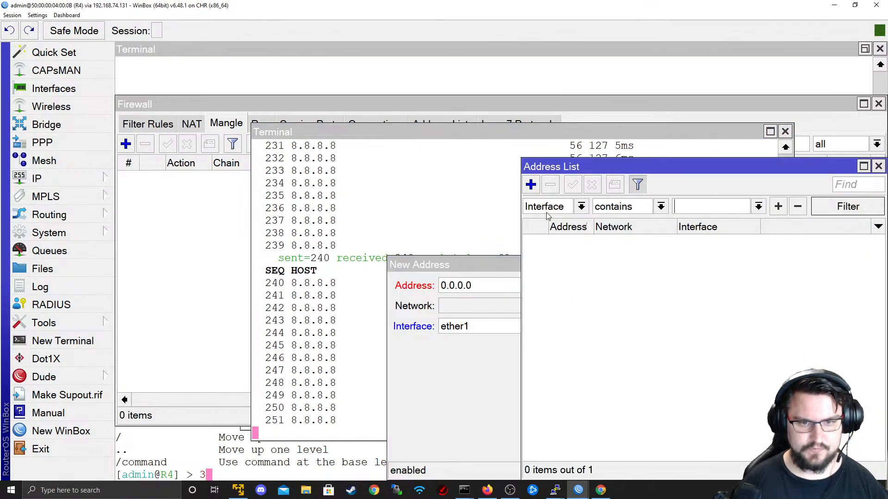
{"action": "left_click_drag", "start_coordinate": [480, 283], "coordinate": [448, 288]}
{"action": "key", "text": "BackSpace"}
{"action": "type", "text": "1"}
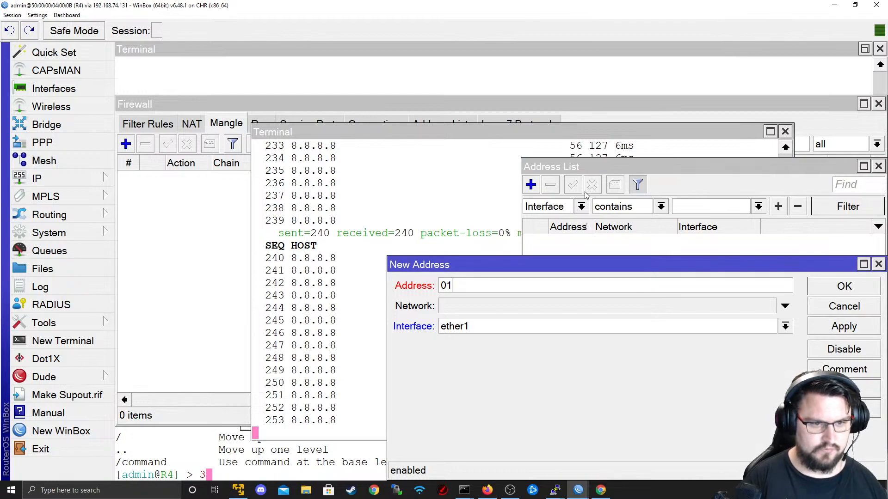
{"action": "key", "text": "BackSpace"}
{"action": "key", "text": "BackSpace"}
{"action": "type", "text": "192.168.0."}
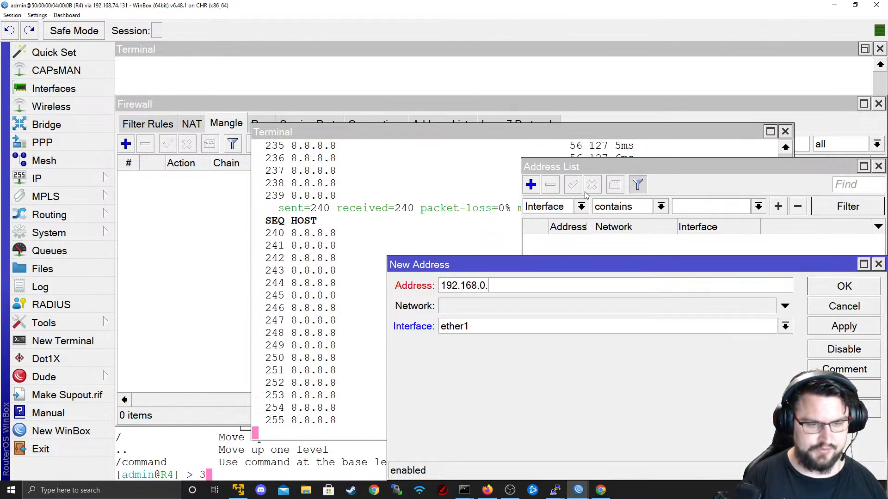
{"action": "type", "text": "1/24"}
{"action": "key", "text": "Tab"}
{"action": "key", "text": "Tab"}
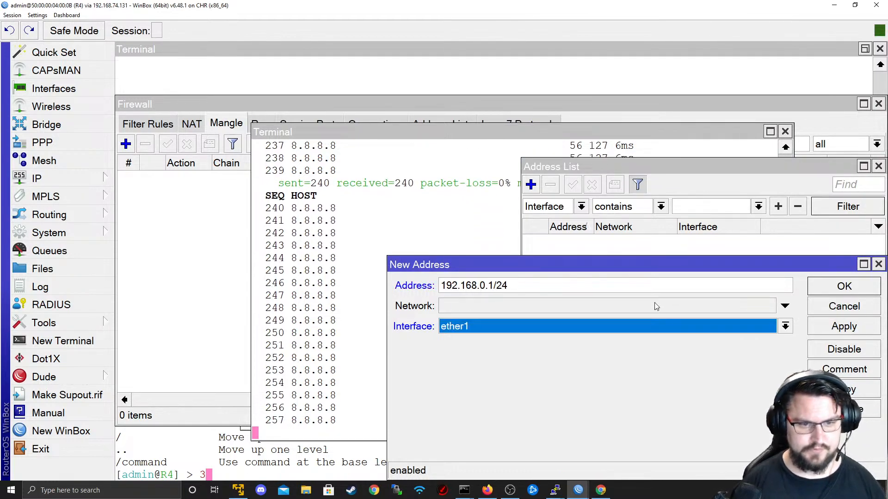
{"action": "key", "text": "alt+Down"}
{"action": "left_click", "coordinate": [551, 190]}
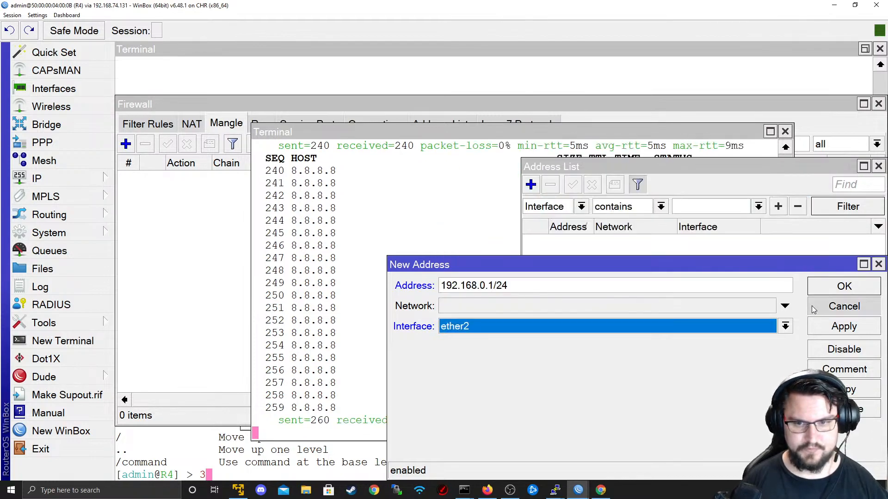
{"action": "left_click", "coordinate": [818, 326]}
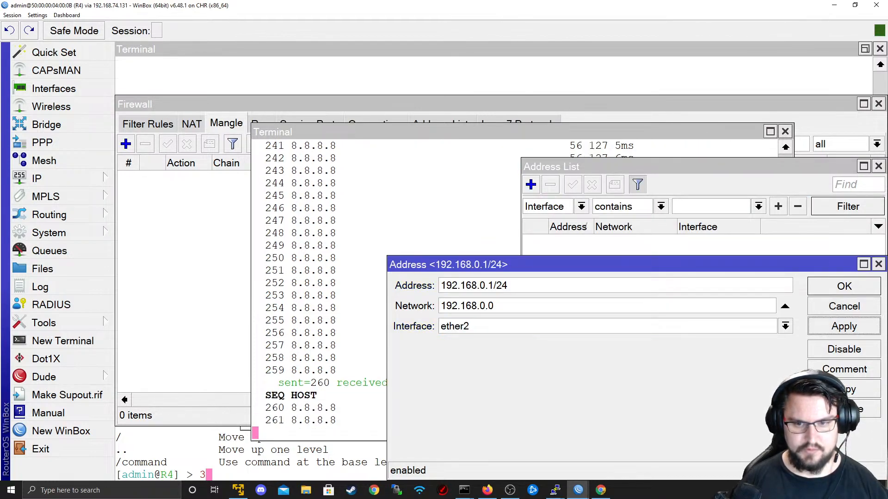
- Copy that entry as 172.16.0.1/25 on ether3, close the address windows and open R4's routes
{"action": "left_click", "coordinate": [843, 389]}
{"action": "left_click", "coordinate": [259, 112]}
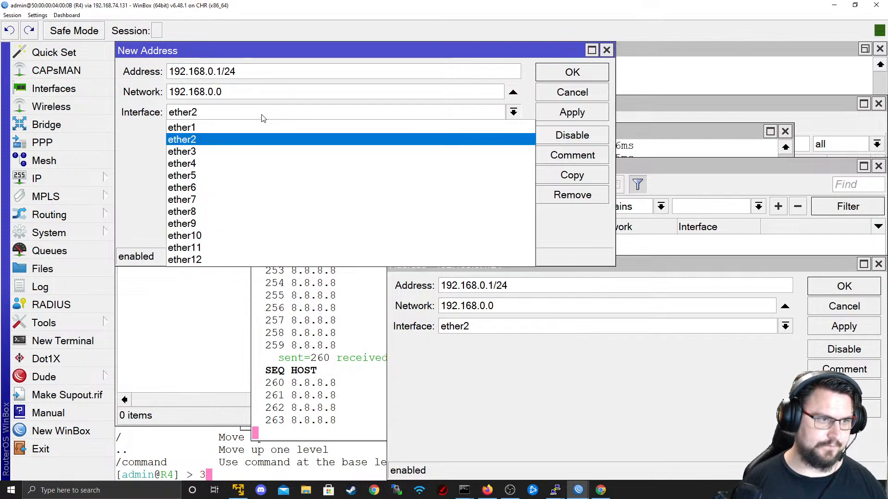
{"action": "left_click", "coordinate": [257, 151]}
{"action": "left_click", "coordinate": [513, 91]}
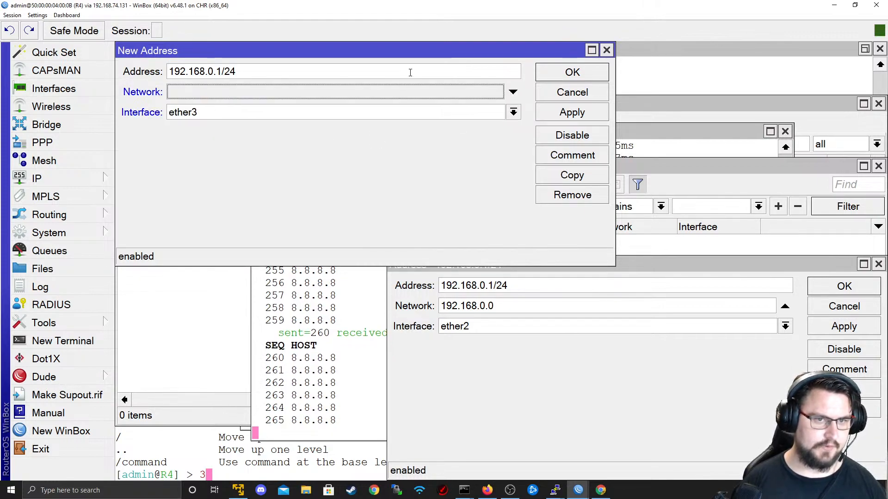
{"action": "triple_click", "coordinate": [410, 72]}
{"action": "type", "text": "172.16."}
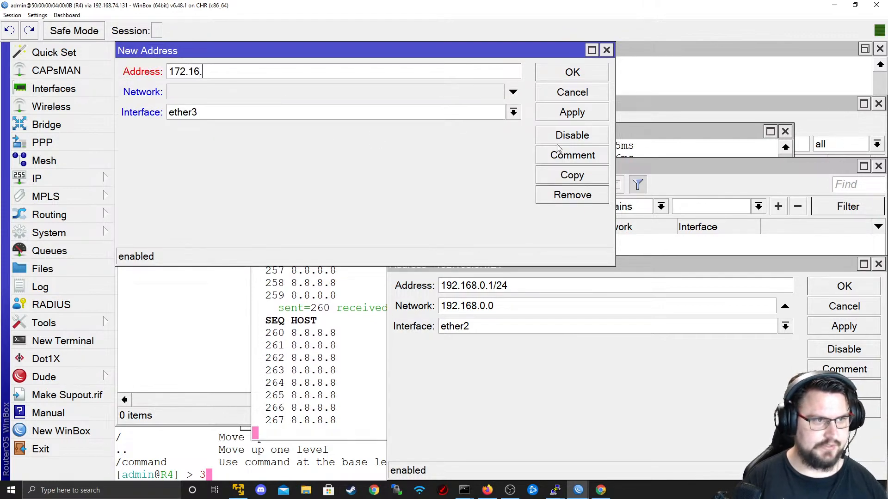
{"action": "type", "text": "0.1/25"}
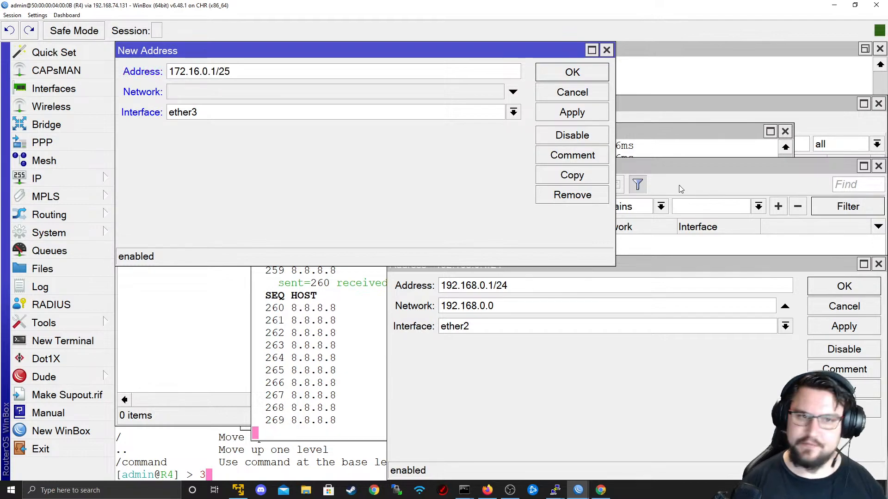
{"action": "left_click", "coordinate": [573, 115]}
{"action": "left_click", "coordinate": [578, 79]}
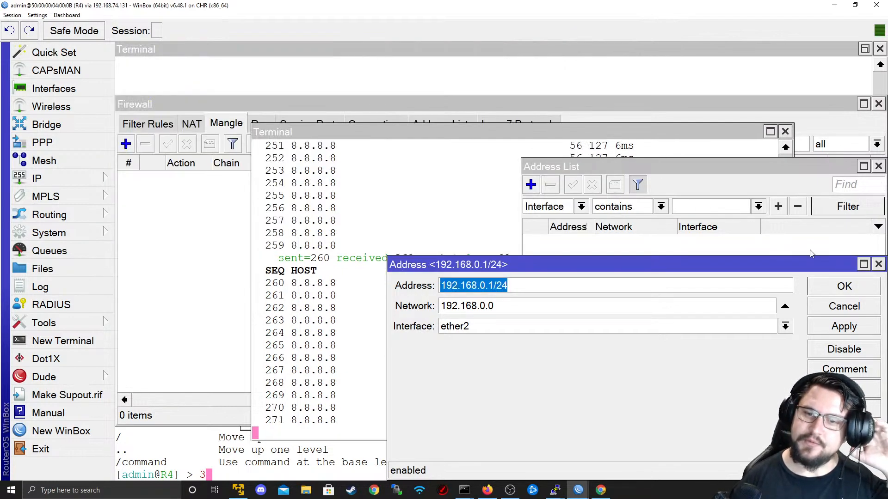
{"action": "left_click", "coordinate": [877, 264]}
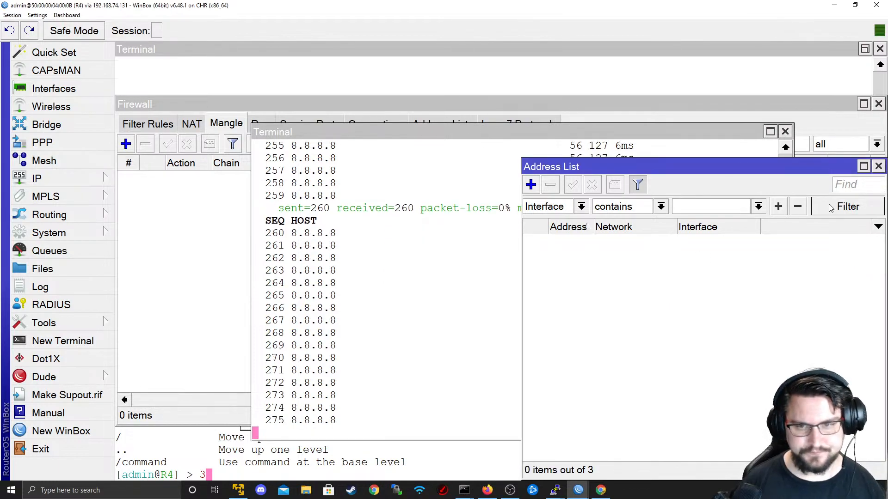
{"action": "left_click", "coordinate": [878, 166]}
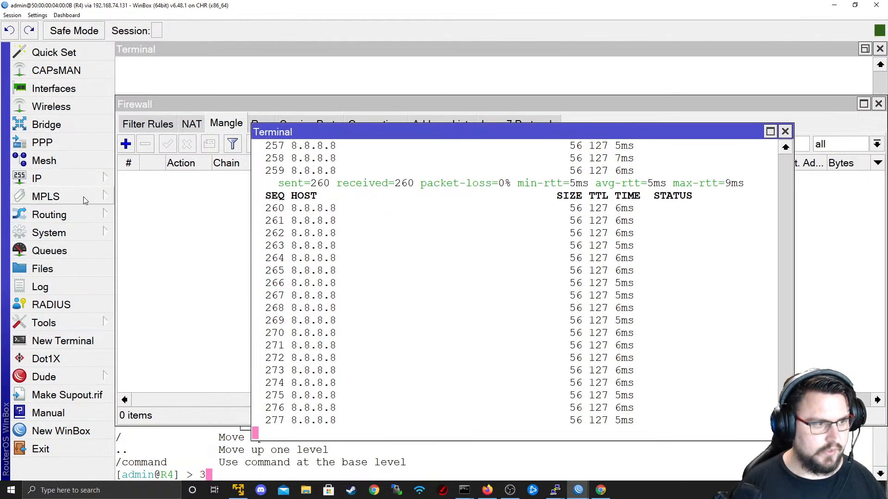
{"action": "left_click", "coordinate": [83, 179]}
{"action": "left_click", "coordinate": [172, 308]}
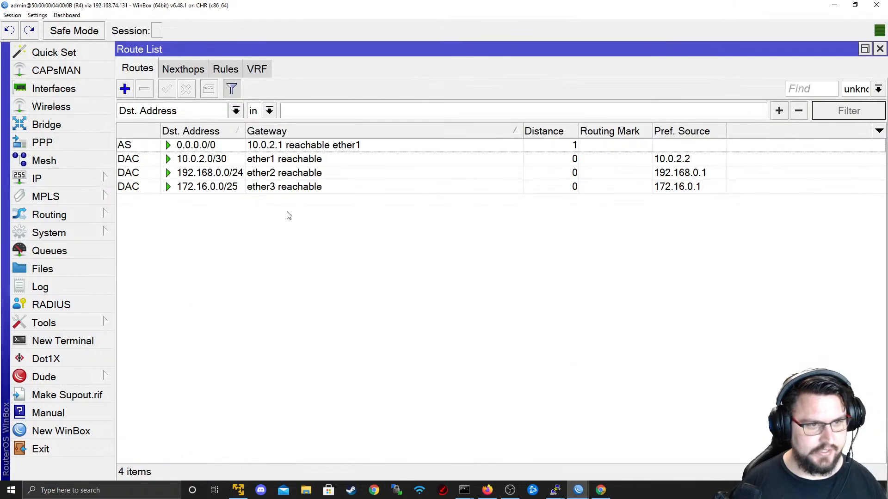
- Create VRF VRF_LAN with interface ether2 on R4
{"action": "left_click", "coordinate": [257, 69]}
{"action": "left_click", "coordinate": [131, 92]}
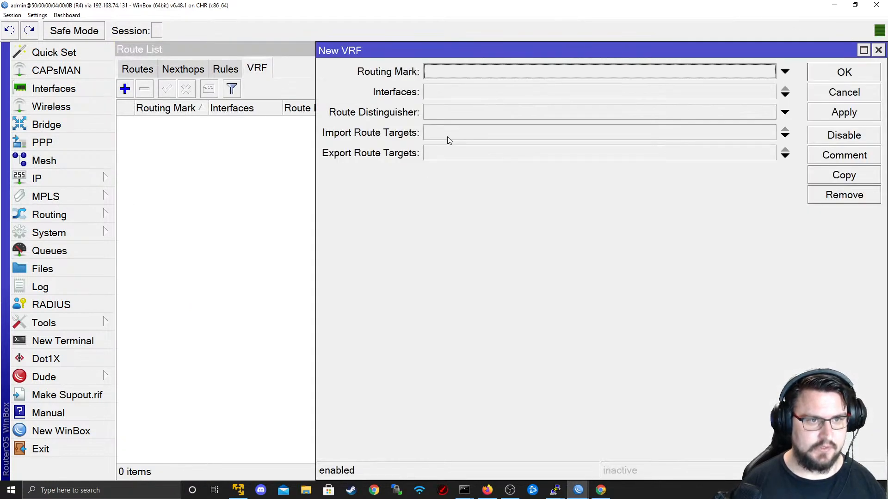
{"action": "left_click", "coordinate": [472, 74]}
{"action": "type", "text": "VRF"}
{"action": "type", "text": "_LAN"}
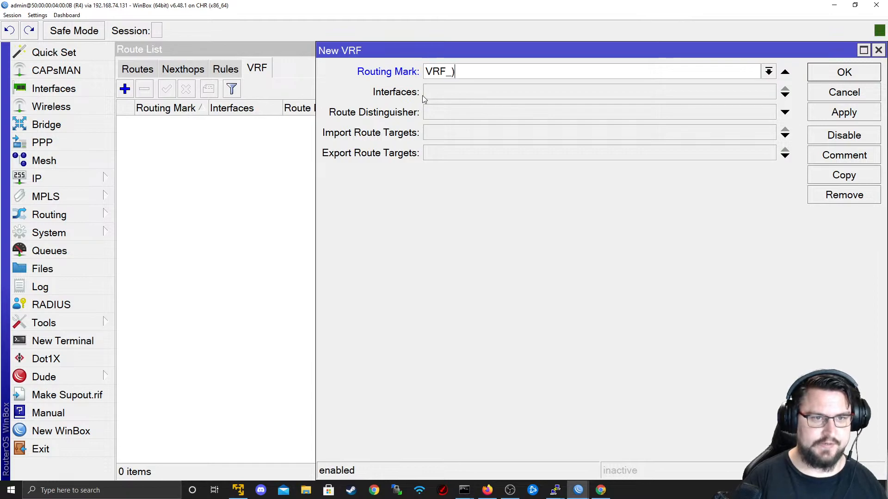
{"action": "key", "text": "Tab"}
{"action": "left_click", "coordinate": [442, 96]}
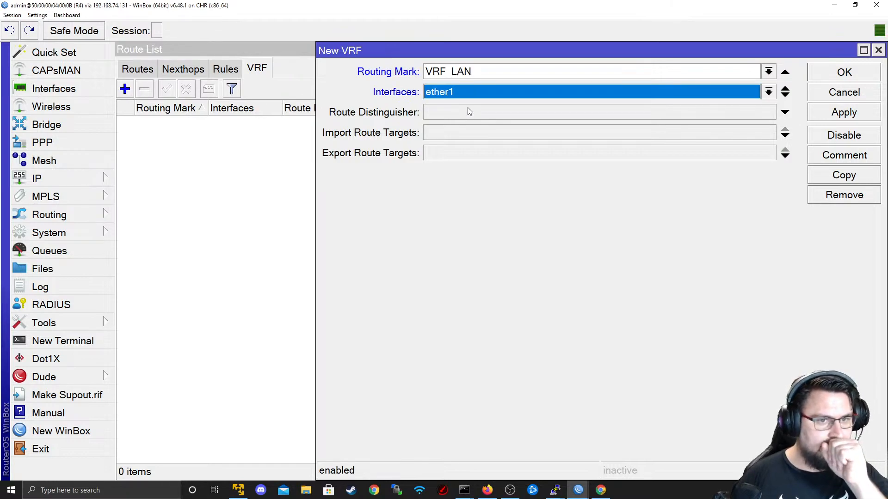
{"action": "left_click", "coordinate": [467, 116]}
{"action": "left_click", "coordinate": [827, 115]}
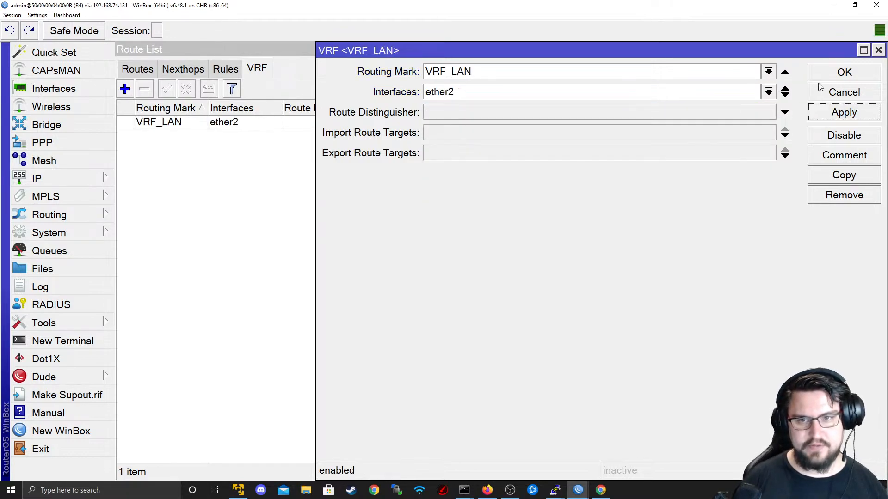
{"action": "left_click", "coordinate": [845, 72]}
- Create VRF VRF_PHONES with interface ether3
{"action": "left_click", "coordinate": [126, 89]}
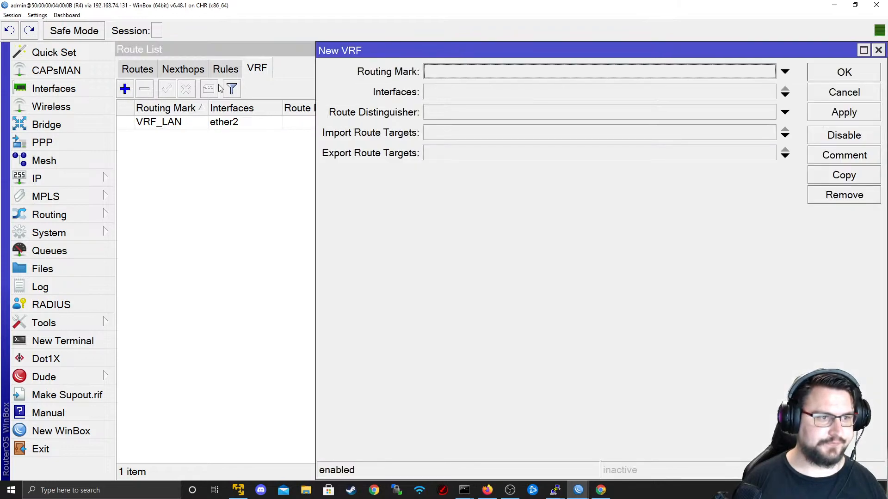
{"action": "left_click", "coordinate": [480, 71]}
{"action": "type", "text": "VRE"}
{"action": "type", "text": "_PHONES"}
{"action": "key", "text": "Tab"}
{"action": "left_click", "coordinate": [583, 92]}
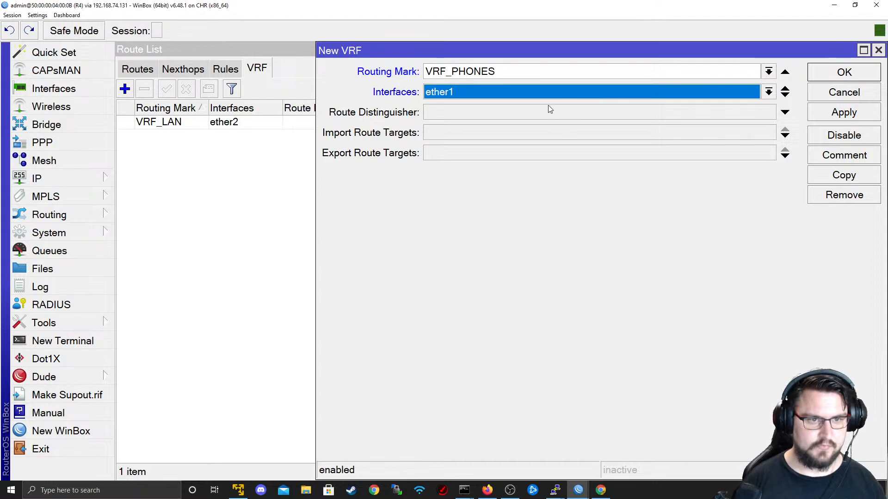
{"action": "left_click", "coordinate": [534, 128]}
{"action": "left_click", "coordinate": [844, 112]}
{"action": "left_click", "coordinate": [845, 73]}
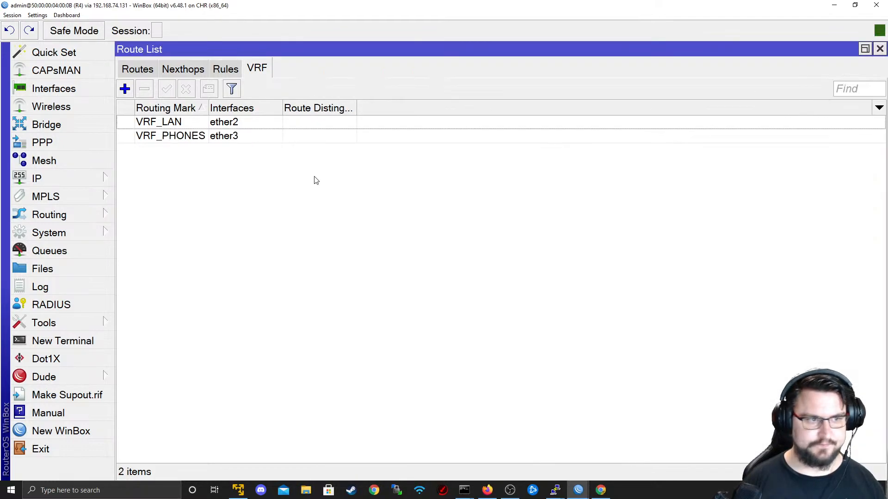
- Filter the route list by VRF_LAN, after checking the VRF_PHONES routes too
{"action": "left_click", "coordinate": [145, 69]}
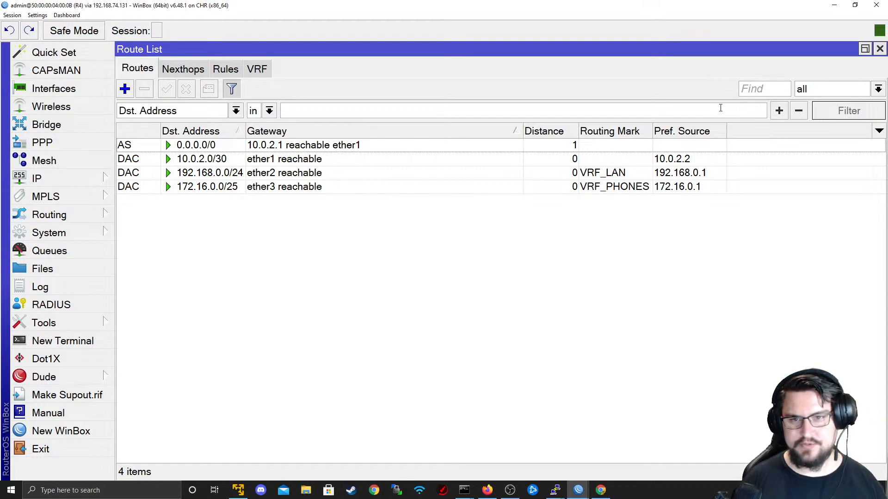
{"action": "left_click", "coordinate": [862, 95]}
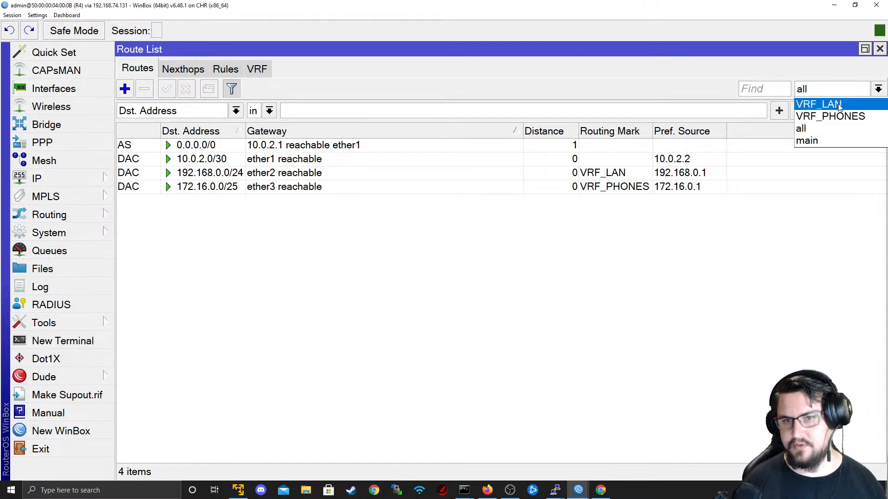
{"action": "left_click", "coordinate": [837, 105]}
{"action": "left_click", "coordinate": [839, 89]}
{"action": "left_click", "coordinate": [828, 116]}
{"action": "left_click", "coordinate": [827, 89]}
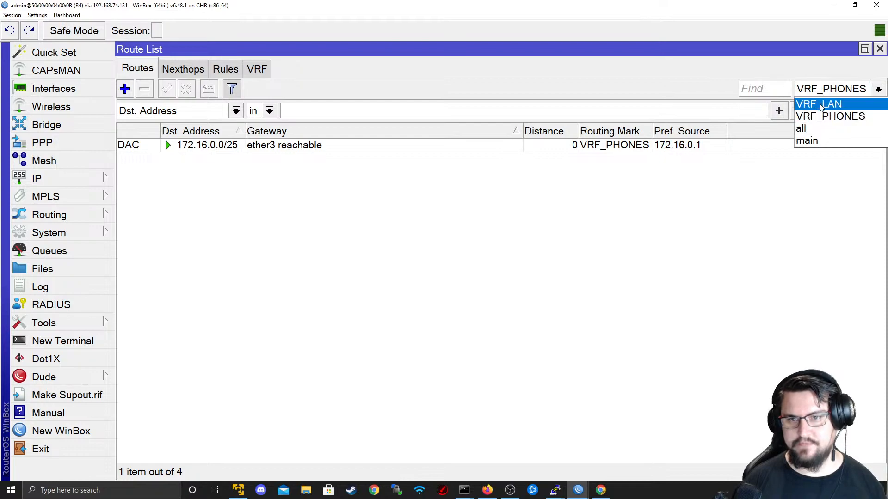
{"action": "left_click", "coordinate": [821, 105]}
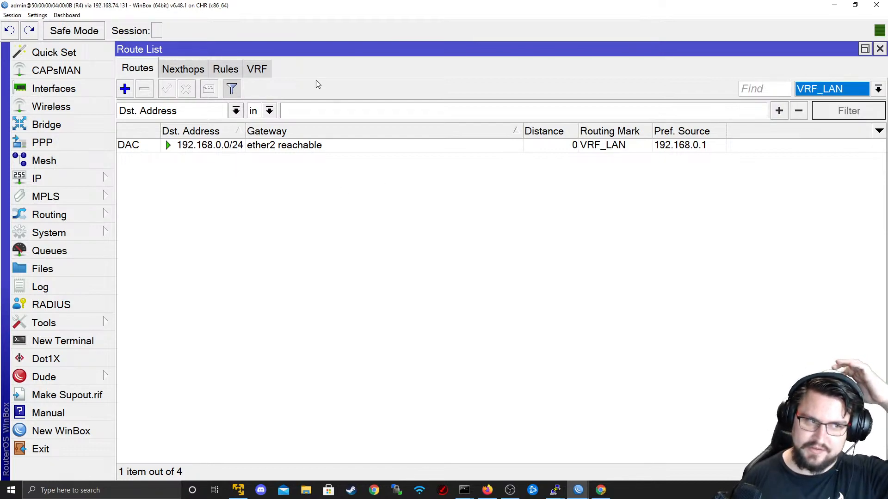
{"action": "left_click", "coordinate": [810, 86]}
{"action": "left_click", "coordinate": [810, 86]}
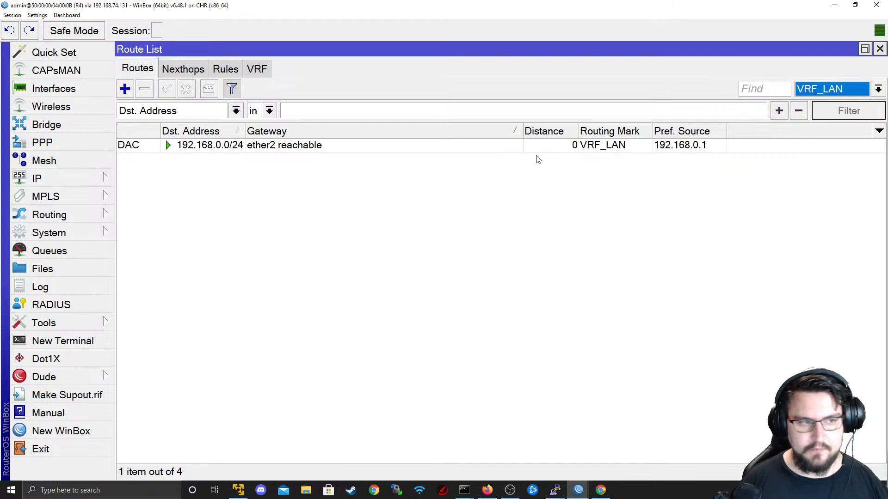
{"action": "left_click", "coordinate": [74, 347]}
- Ping 192.168.0.1 with routing-table=VRF_LAN from R4's terminal
{"action": "type", "text": "ping "}
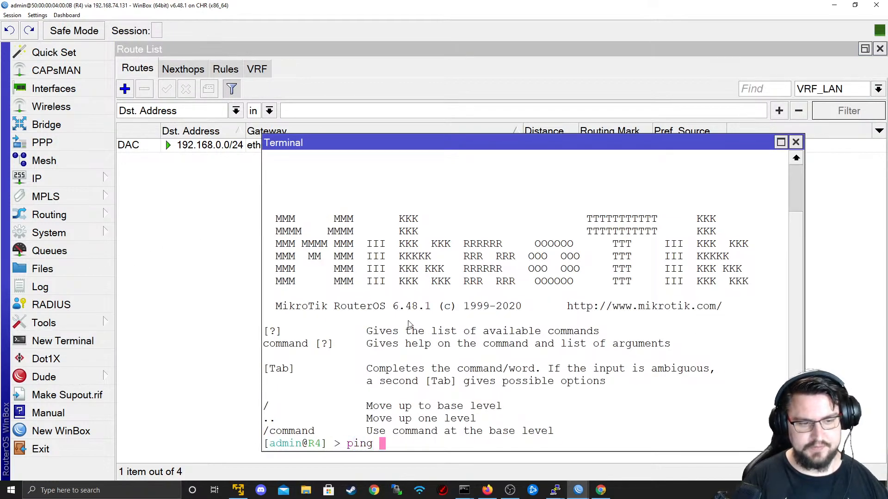
{"action": "type", "text": "192.168.0.1 ro"}
{"action": "key", "text": "Tab"}
{"action": "type", "text": "VRF_LAN"}
{"action": "key", "text": "Return"}
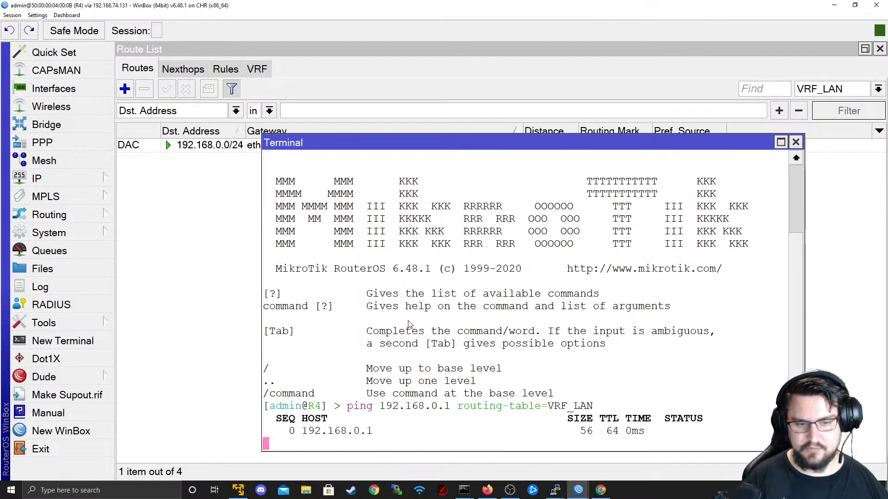
{"action": "key", "text": "ctrl+c"}
- Ping 172.16.0.1 with routing-table=VRF_LAN and highlight its successful replies
{"action": "key", "text": "Up"}
{"action": "key", "text": "Left"}
{"action": "key", "text": "Left"}
{"action": "key", "text": "Left"}
{"action": "key", "text": "Left"}
{"action": "key", "text": "Left"}
{"action": "key", "text": "Left"}
{"action": "key", "text": "Left"}
{"action": "key", "text": "Left"}
{"action": "key", "text": "Left"}
{"action": "key", "text": "Left"}
{"action": "key", "text": "Left"}
{"action": "key", "text": "Left"}
{"action": "key", "text": "Left"}
{"action": "key", "text": "Left"}
{"action": "key", "text": "Left"}
{"action": "key", "text": "Left"}
{"action": "key", "text": "Left"}
{"action": "key", "text": "Left"}
{"action": "key", "text": "Left"}
{"action": "key", "text": "Left"}
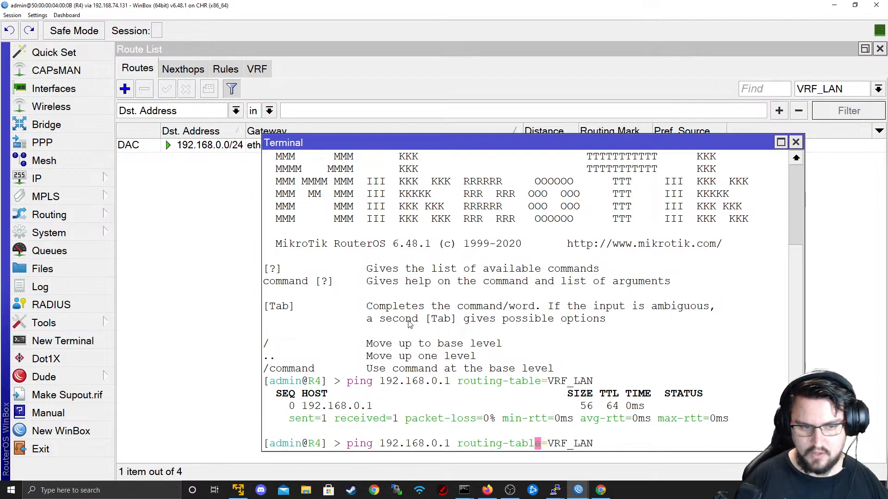
{"action": "key", "text": "BackSpace"}
{"action": "key", "text": "BackSpace"}
{"action": "key", "text": "BackSpace"}
{"action": "key", "text": "BackSpace"}
{"action": "key", "text": "BackSpace"}
{"action": "key", "text": "BackSpace"}
{"action": "key", "text": "BackSpace"}
{"action": "key", "text": "BackSpace"}
{"action": "key", "text": "BackSpace"}
{"action": "key", "text": "BackSpace"}
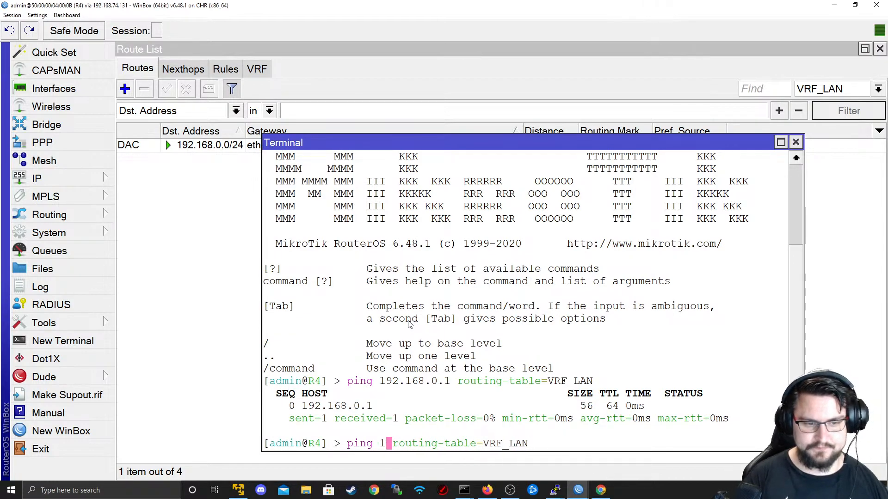
{"action": "type", "text": "72"}
{"action": "type", "text": "6.0.1"}
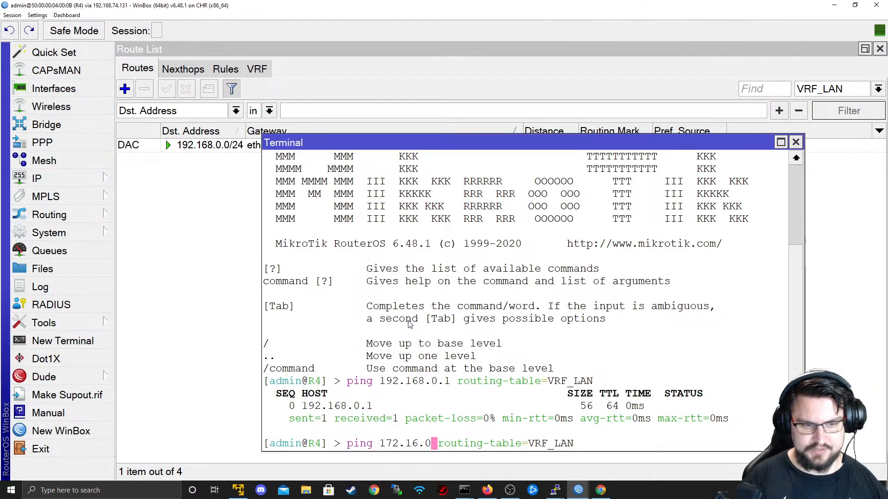
{"action": "key", "text": "Return"}
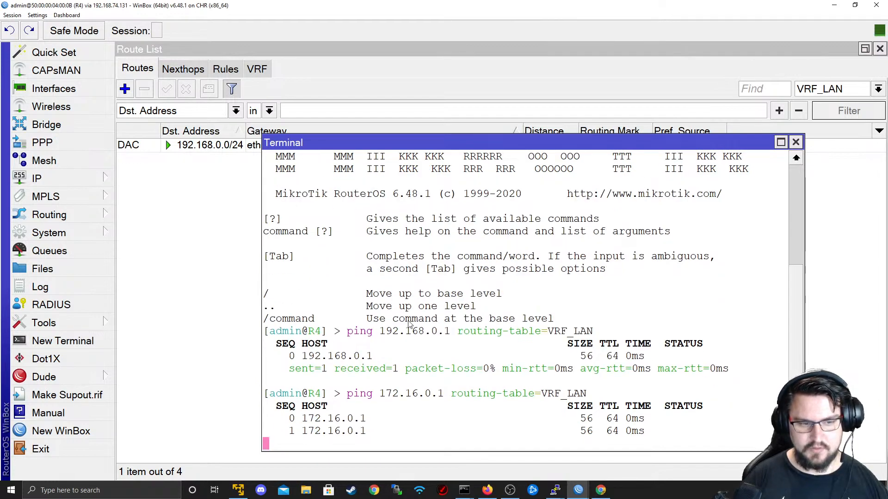
{"action": "key", "text": "ctrl+c"}
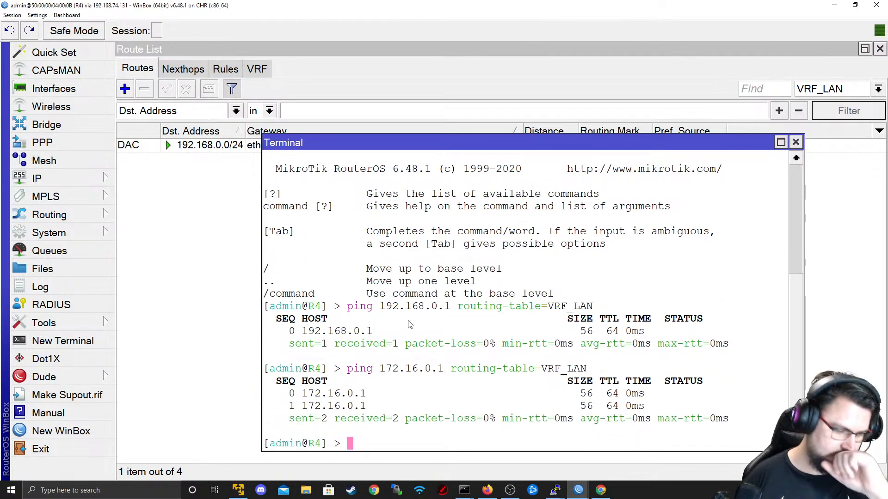
{"action": "left_click_drag", "start_coordinate": [590, 384], "coordinate": [370, 282]}
{"action": "left_click_drag", "start_coordinate": [440, 413], "coordinate": [316, 394]}
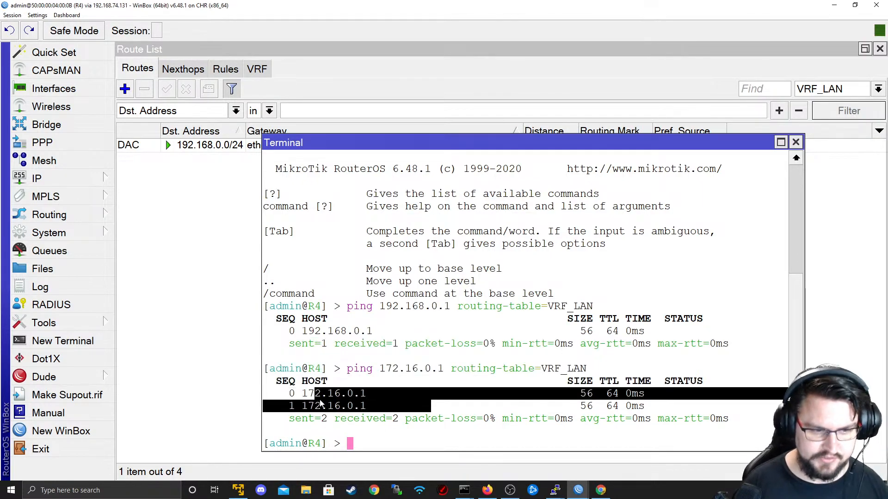
{"action": "left_click", "coordinate": [317, 395]}
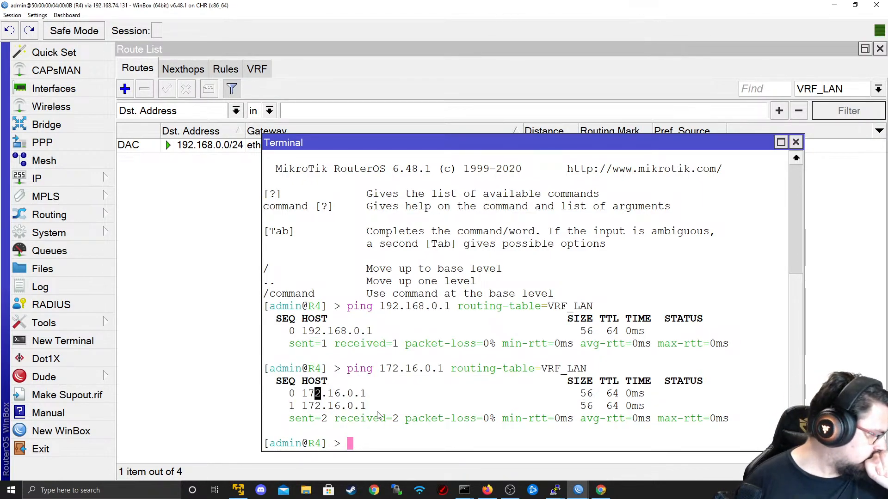
{"action": "key", "text": "alt+Tab"}
{"action": "key", "text": "alt+Tab"}
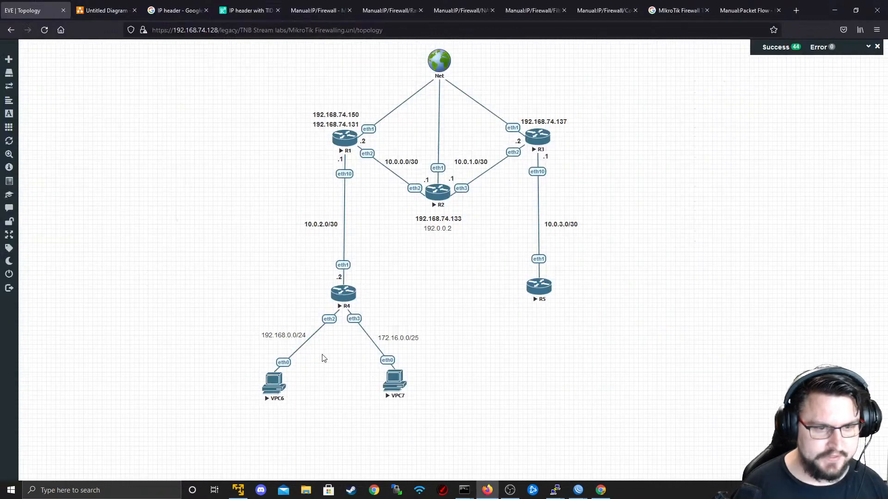
- Give VPC6 address 192.168.0.100/24 with gateway 192.168.0.1
{"action": "left_click", "coordinate": [273, 381]}
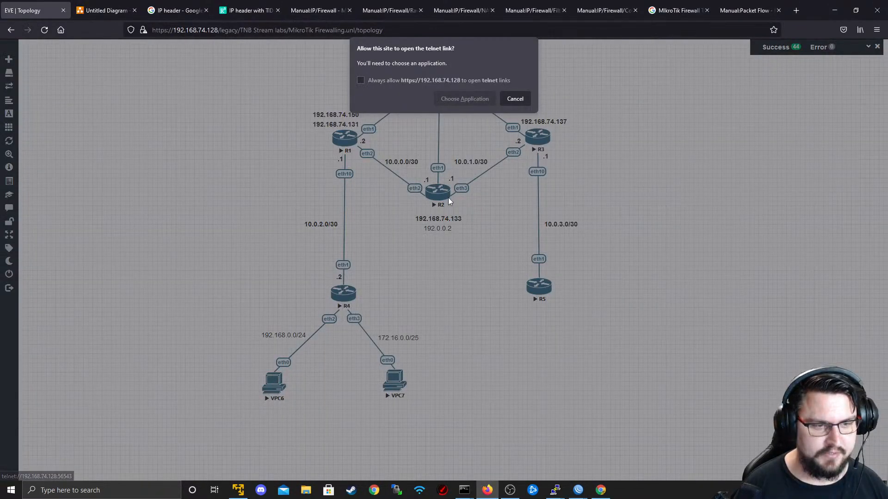
{"action": "left_click", "coordinate": [477, 149]}
{"action": "key", "text": "Return"}
{"action": "type", "text": "ip 1"}
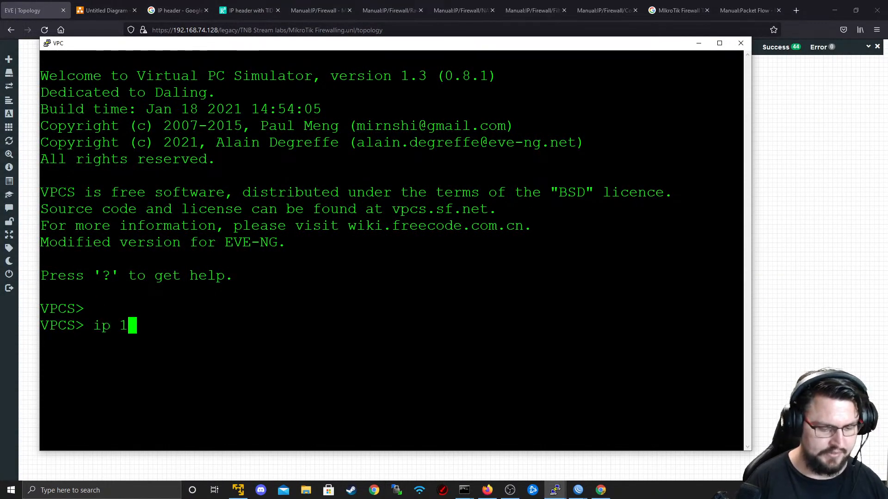
{"action": "type", "text": "92.168.0"}
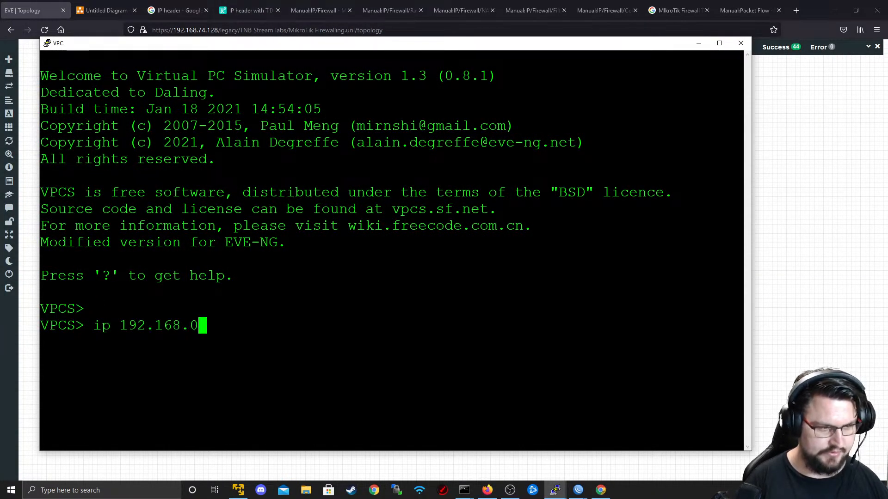
{"action": "type", "text": ".100/24 "}
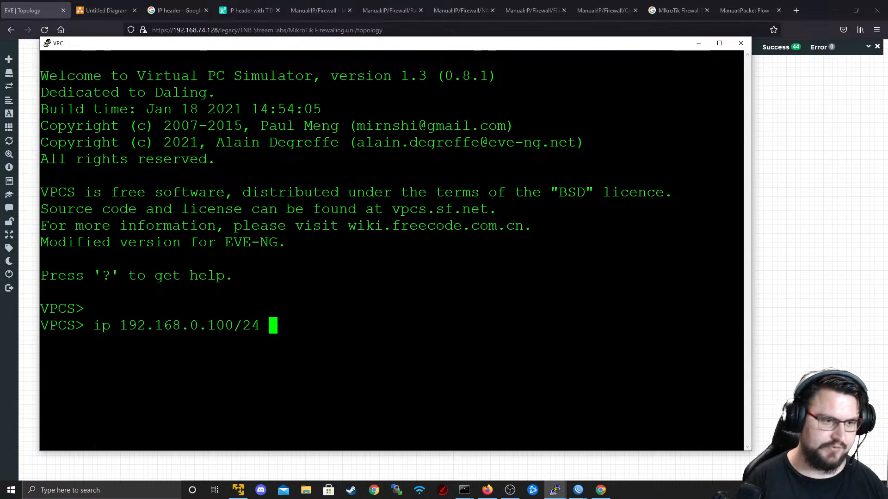
{"action": "type", "text": "192.168.0"}
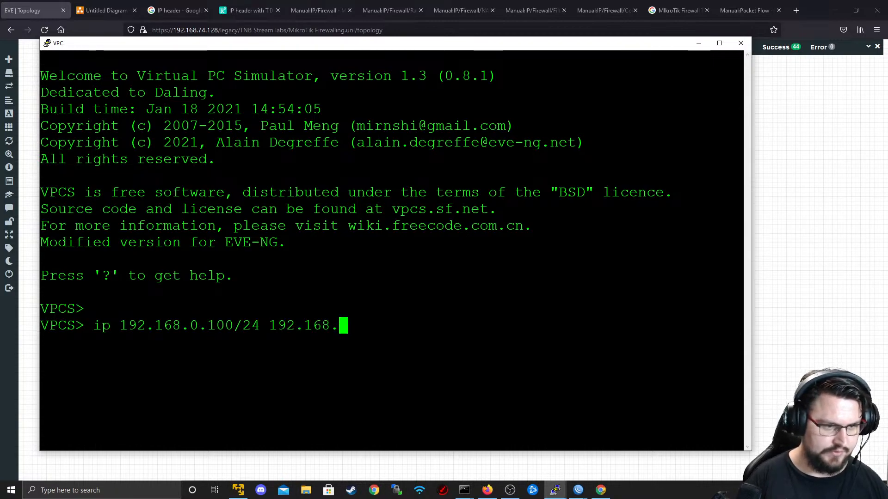
{"action": "type", "text": ".1"}
{"action": "key", "text": "Return"}
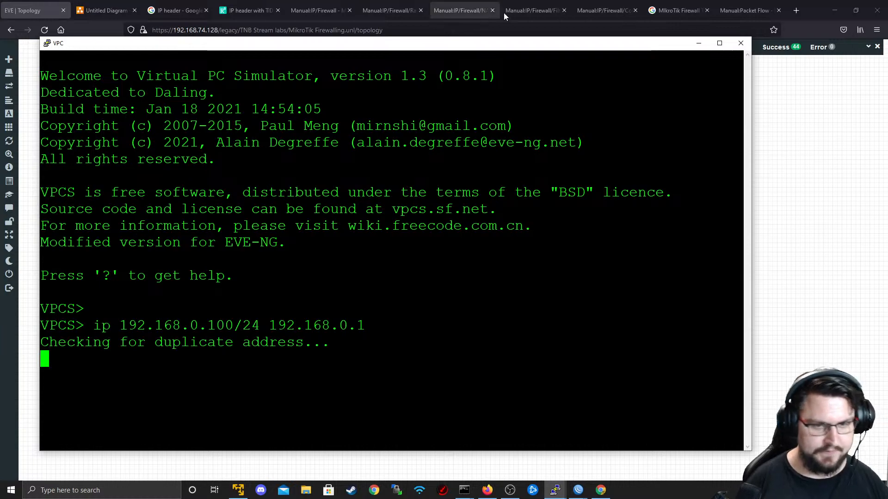
- Give VPC7 address 172.16.0.40/25 with gateway 172.16.0.1
{"action": "left_click", "coordinate": [775, 150]}
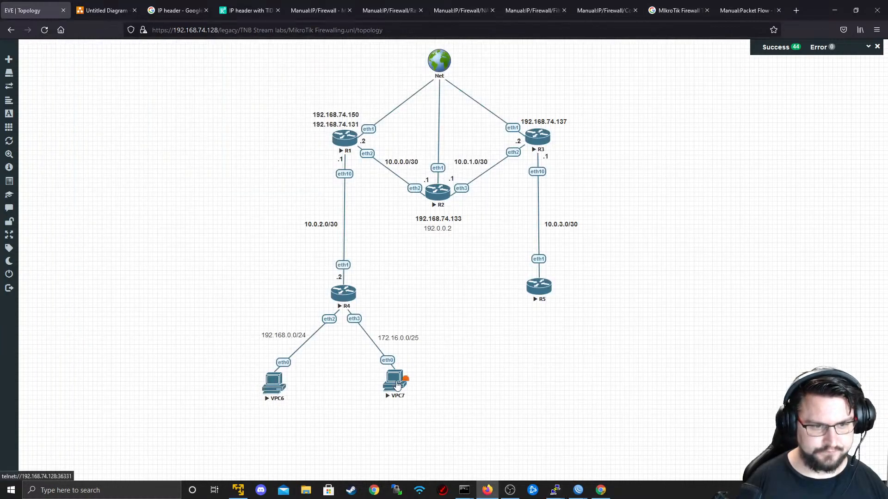
{"action": "left_click", "coordinate": [442, 203]}
{"action": "left_click", "coordinate": [451, 96]}
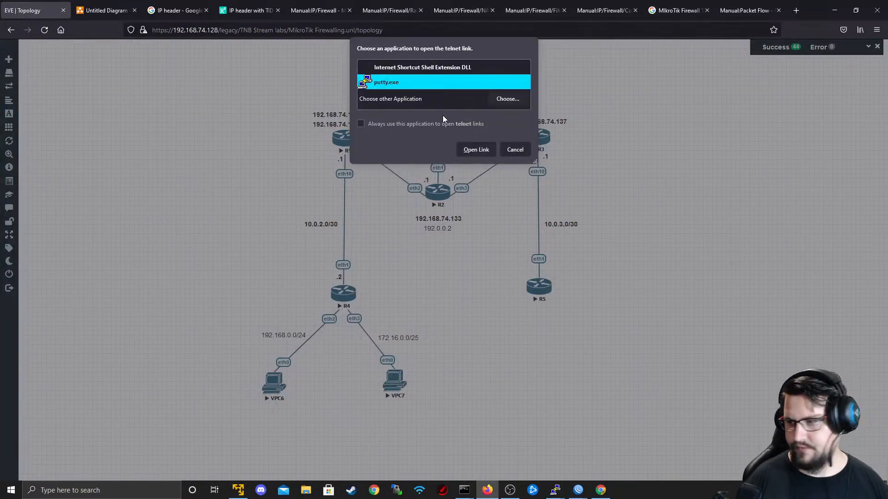
{"action": "left_click", "coordinate": [477, 148]}
{"action": "key", "text": "Return"}
{"action": "key", "text": "Return"}
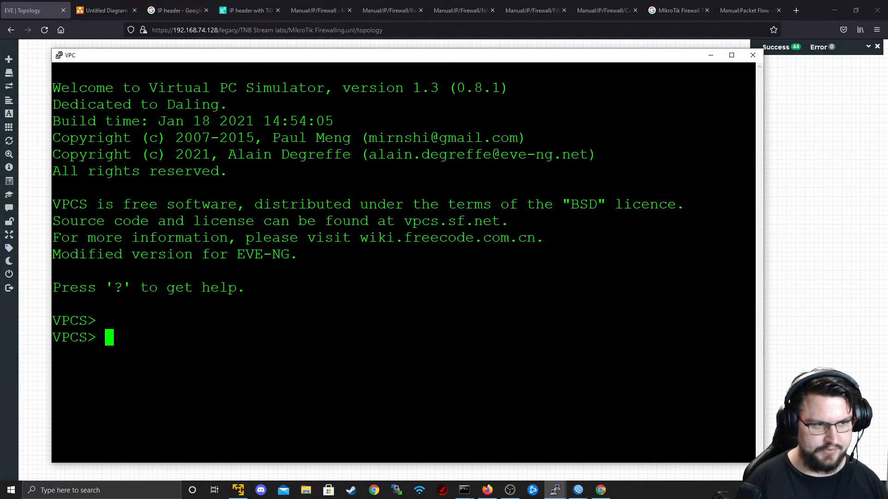
{"action": "type", "text": "ip 172.16.0.1"}
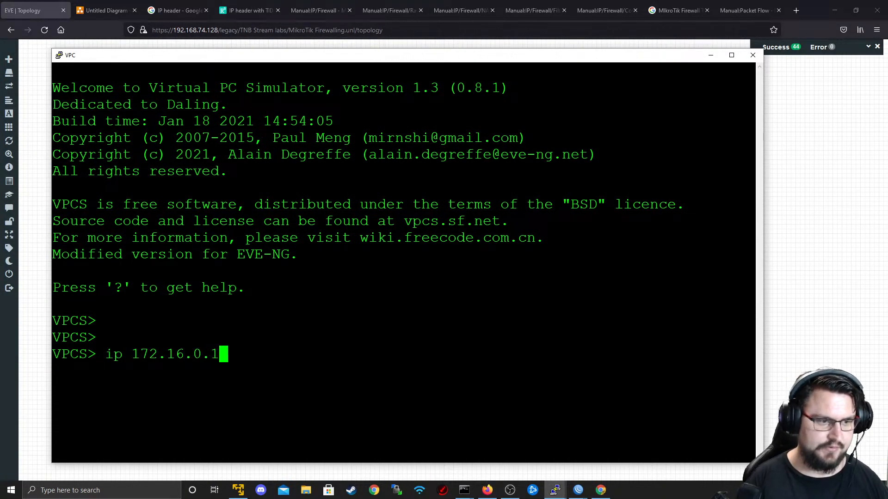
{"action": "key", "text": "BackSpace"}
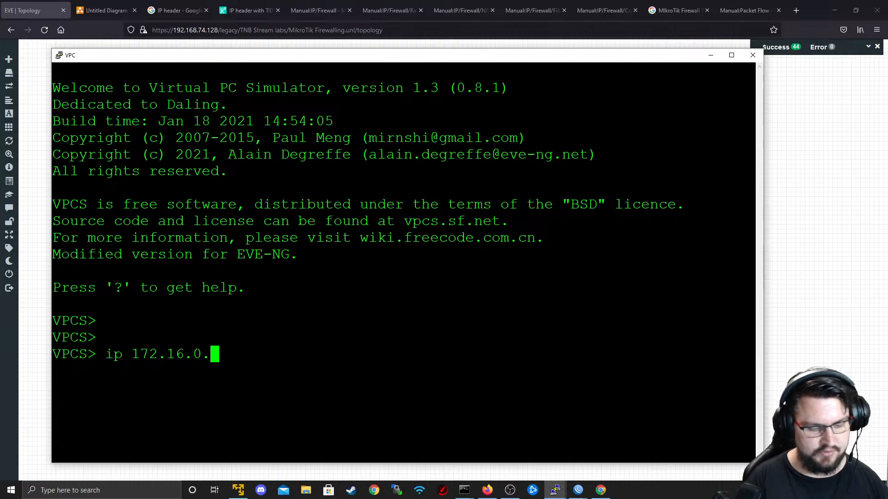
{"action": "type", "text": "40"}
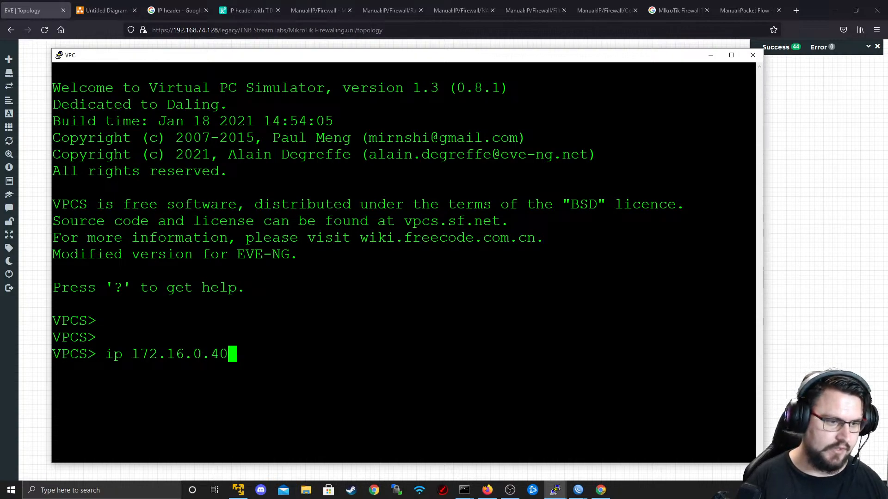
{"action": "type", "text": "/25 172.16."}
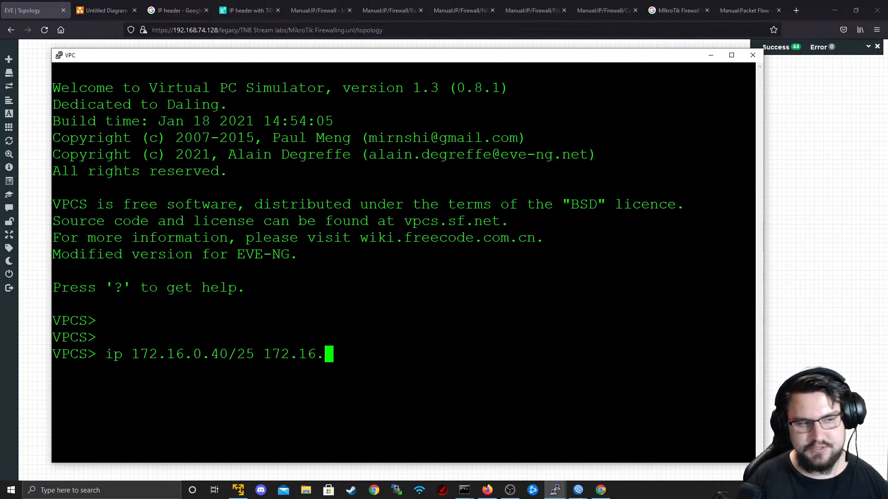
{"action": "type", "text": "0.1"}
{"action": "key", "text": "Return"}
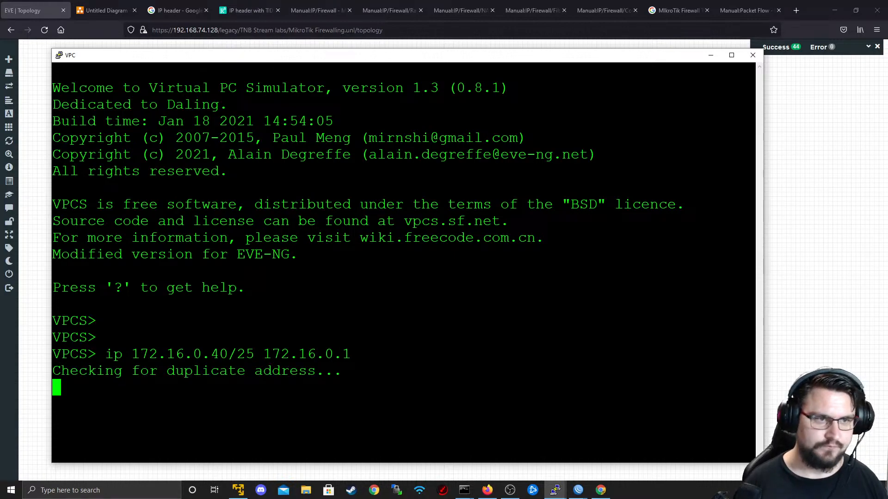
- From VPC7, ping 192.168.0.100
{"action": "left_click_drag", "start_coordinate": [324, 57], "coordinate": [430, 53]}
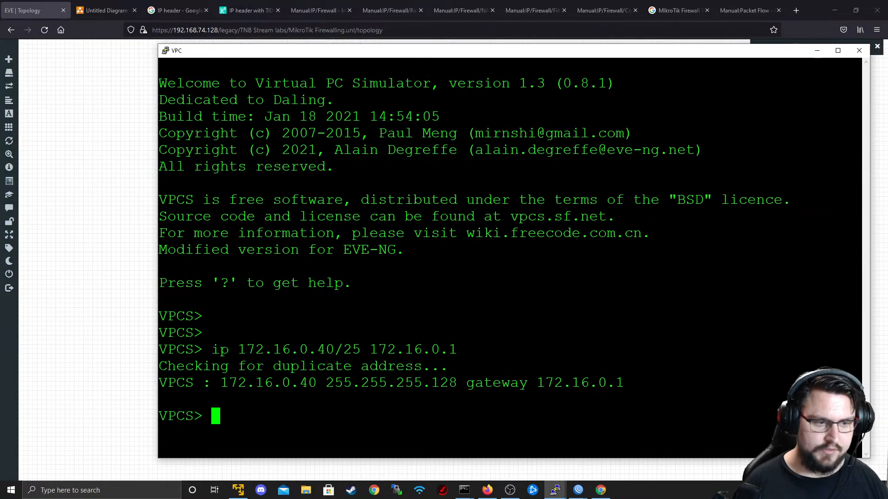
{"action": "key", "text": "Return"}
{"action": "key", "text": "Return"}
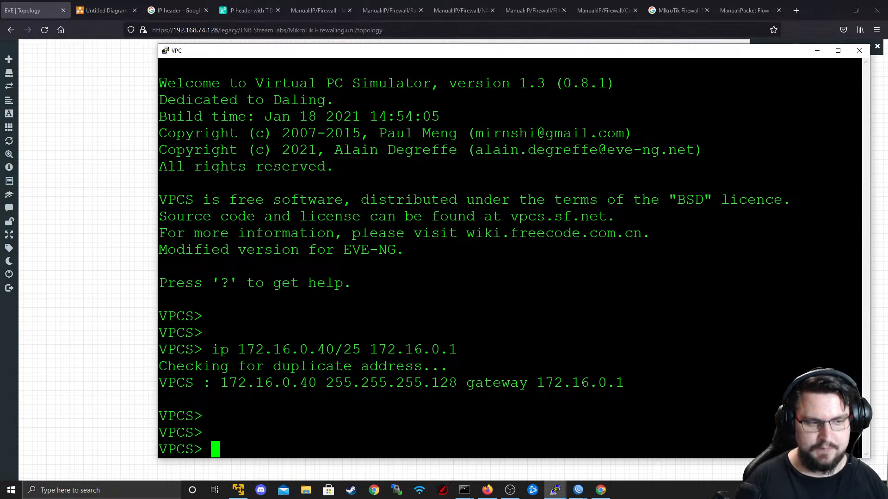
{"action": "type", "text": "ping 1"}
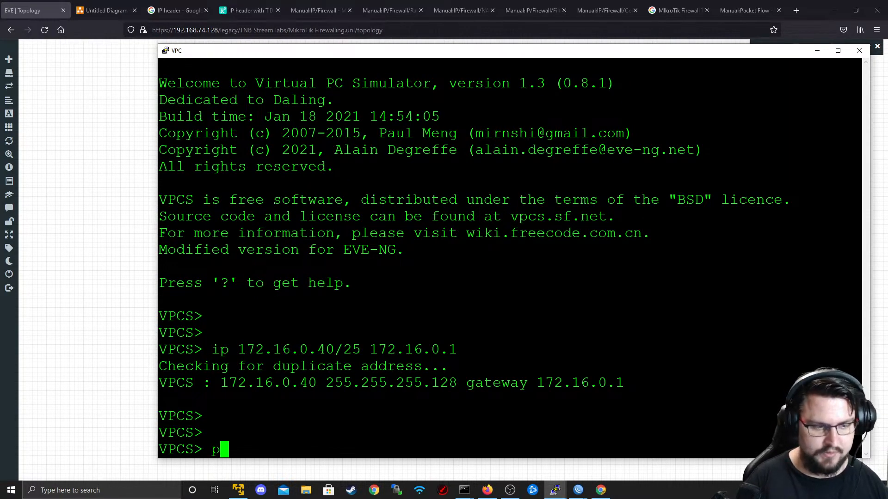
{"action": "type", "text": "92"}
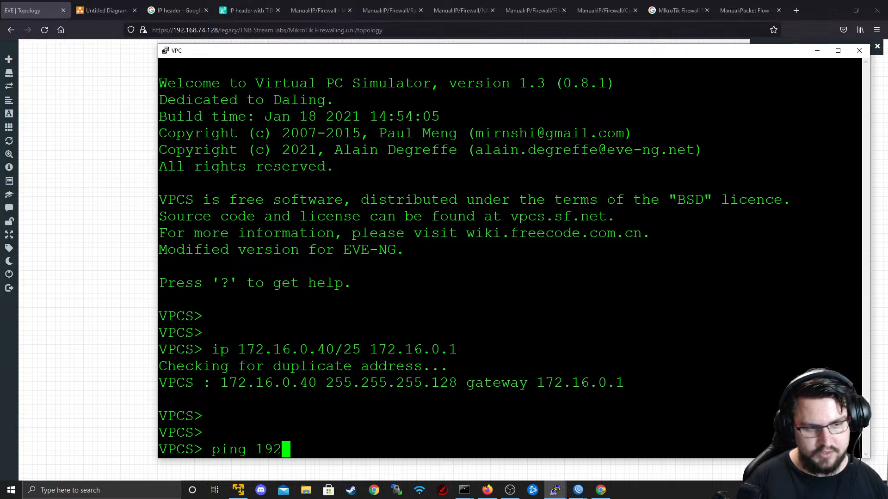
{"action": "type", "text": ".168.0.100"}
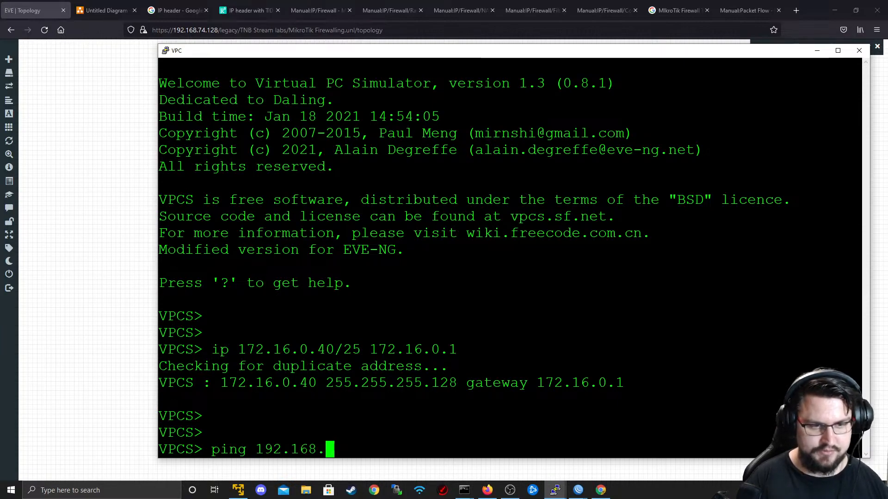
{"action": "key", "text": "Return"}
- From the 192.168.0.100 VPC, ping 172.16.0.40 and see all five attempts time out
{"action": "key", "text": "alt+Tab"}
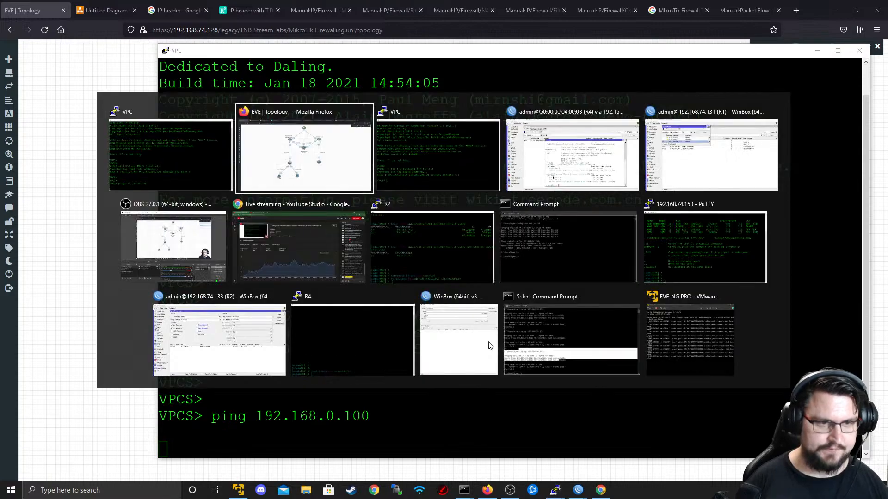
{"action": "double_click", "coordinate": [189, 326]}
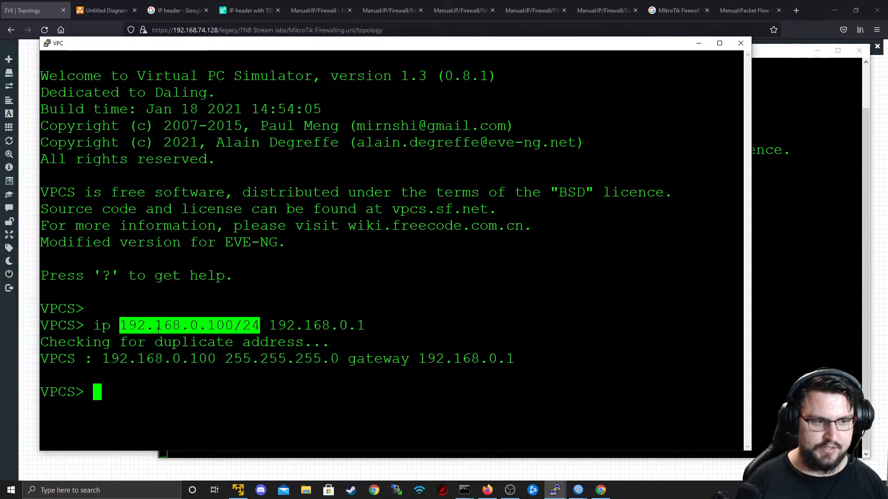
{"action": "key", "text": "Return"}
{"action": "key", "text": "Return"}
{"action": "type", "text": "ping "}
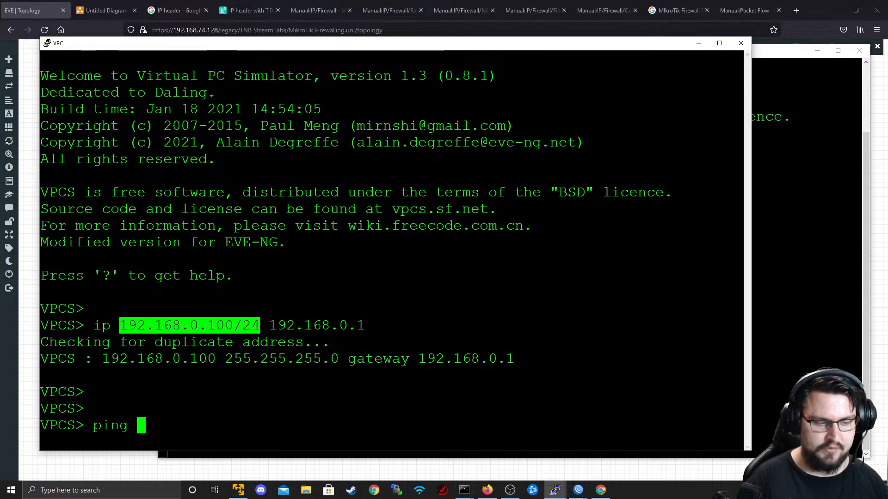
{"action": "type", "text": "172,.1"}
{"action": "key", "text": "BackSpace"}
{"action": "key", "text": "BackSpace"}
{"action": "key", "text": "BackSpace"}
{"action": "type", "text": ".16.0.40"}
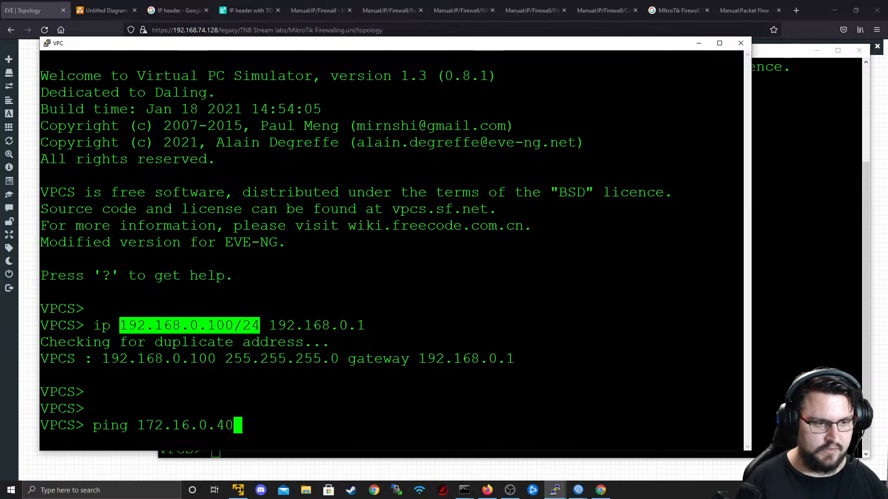
{"action": "key", "text": "Return"}
- Switch back to R4's WinBox window
{"action": "key", "text": "alt+Tab"}
{"action": "key", "text": "alt+Tab"}
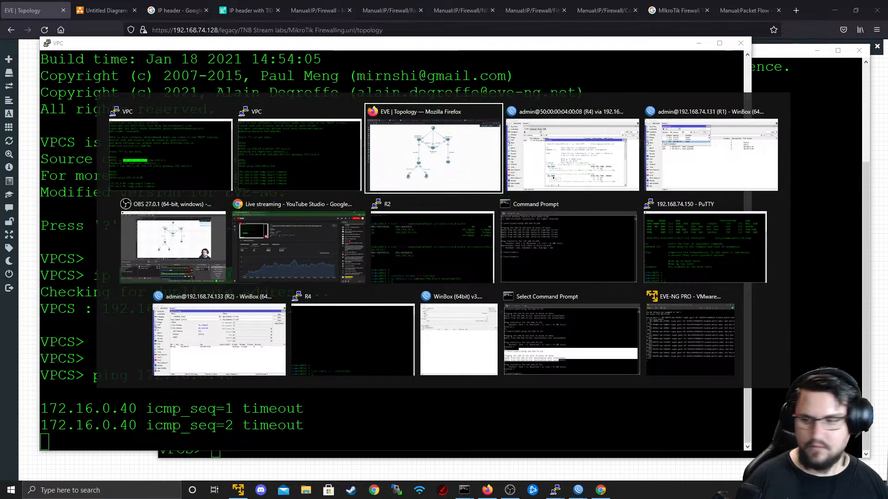
{"action": "key", "text": "Escape"}
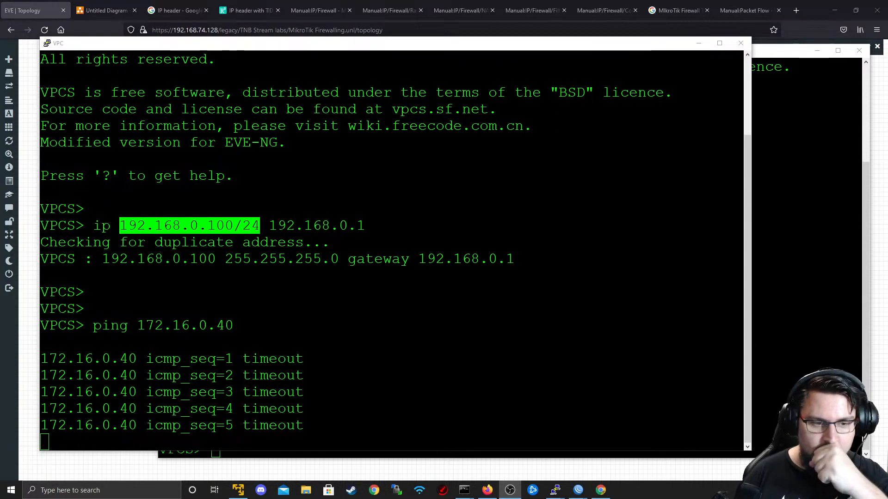
{"action": "key", "text": "alt+Tab"}
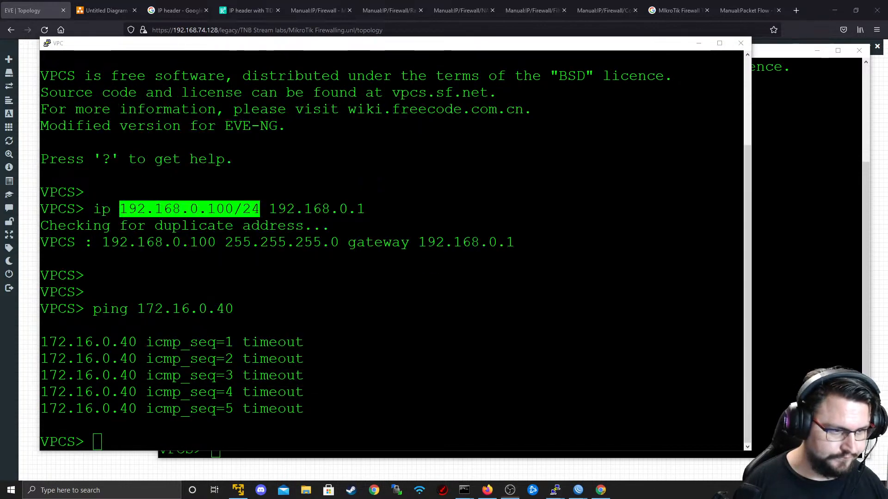
{"action": "key", "text": "alt+Tab"}
{"action": "key", "text": "alt+Tab"}
{"action": "key", "text": "alt+Tab"}
{"action": "key", "text": "alt+Tab"}
{"action": "key", "text": "alt+Tab"}
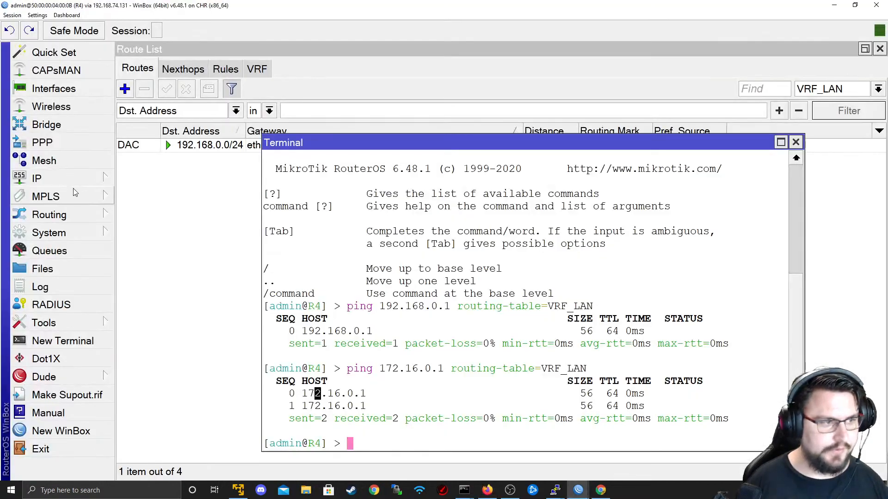
- On R4, start a new mangle rule matching routing table VRF_LAN
{"action": "left_click", "coordinate": [69, 180]}
{"action": "left_click", "coordinate": [176, 185]}
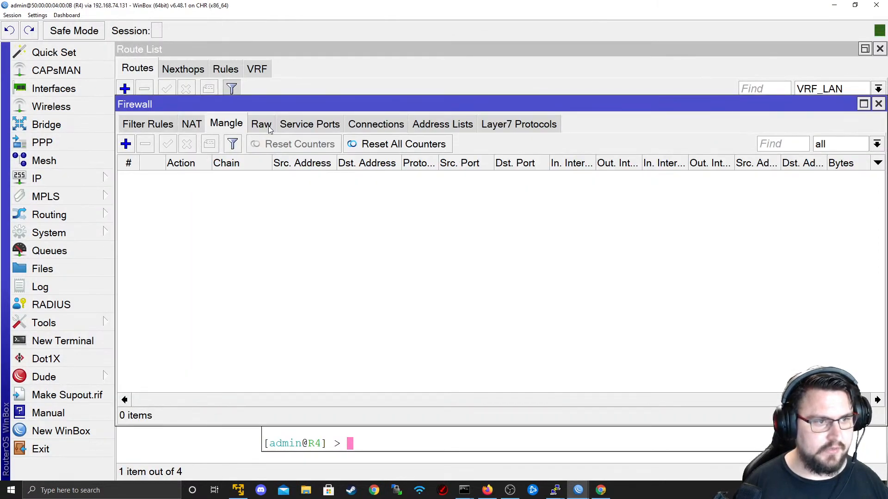
{"action": "left_click", "coordinate": [125, 145]}
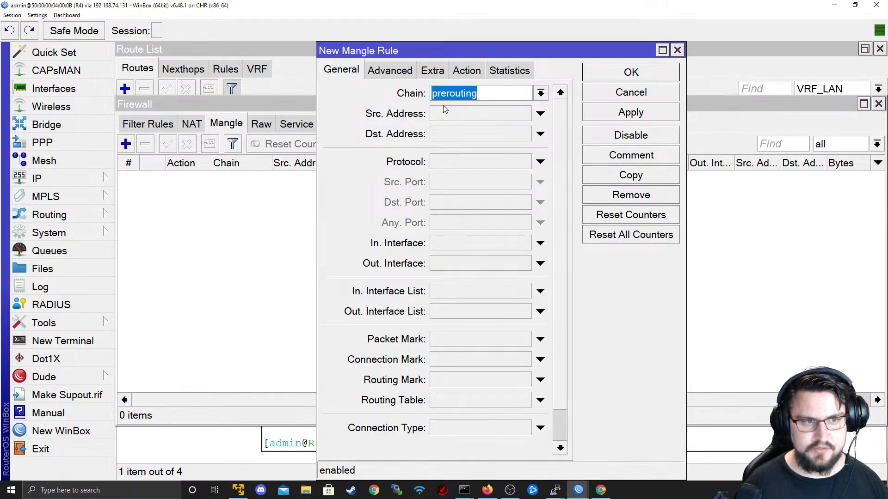
{"action": "left_click", "coordinate": [457, 112]}
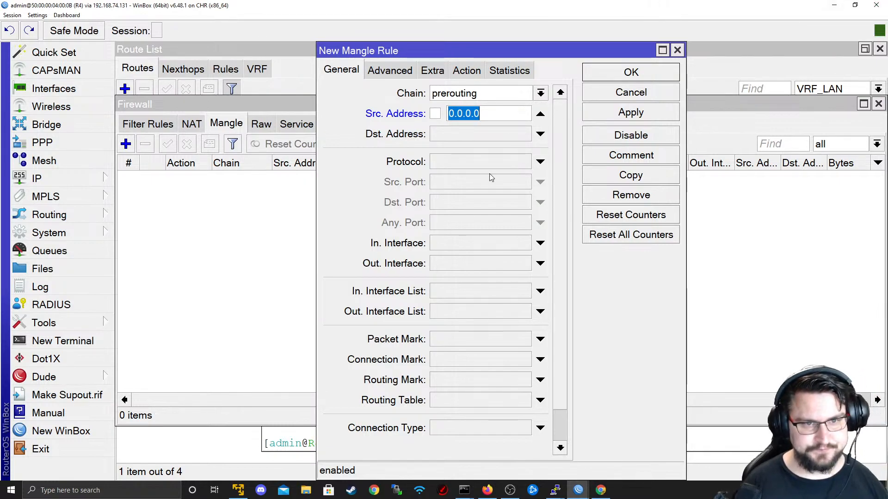
{"action": "left_click", "coordinate": [540, 113]}
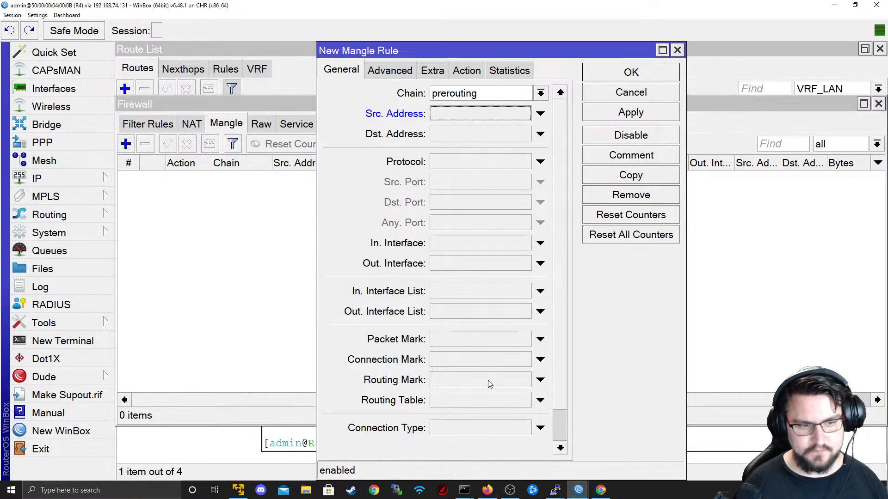
{"action": "left_click", "coordinate": [531, 380]}
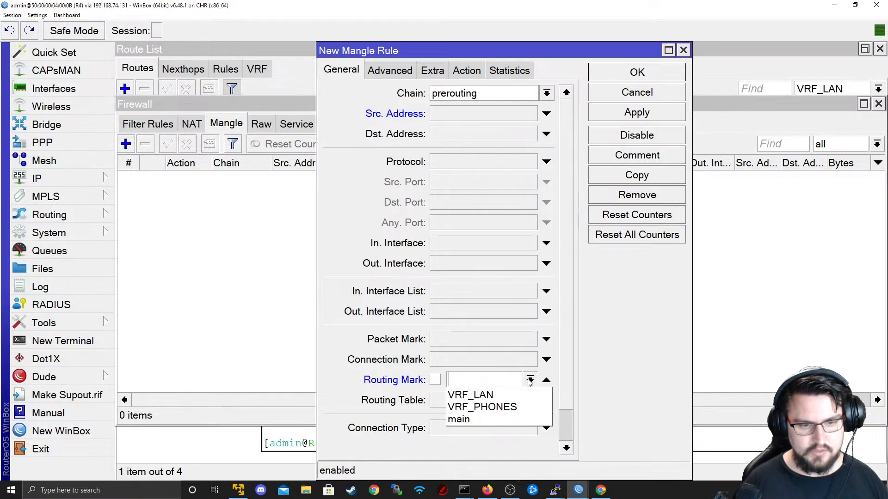
{"action": "left_click", "coordinate": [530, 380]}
{"action": "left_click", "coordinate": [516, 395]}
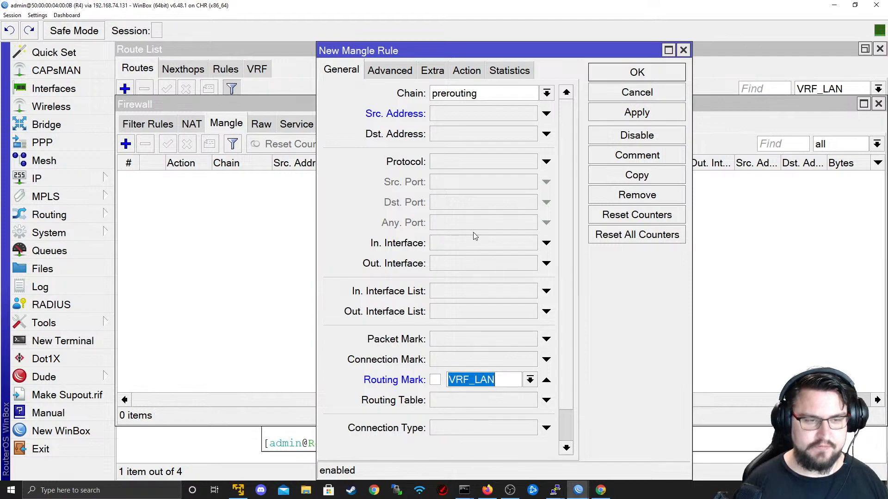
{"action": "left_click", "coordinate": [546, 380]}
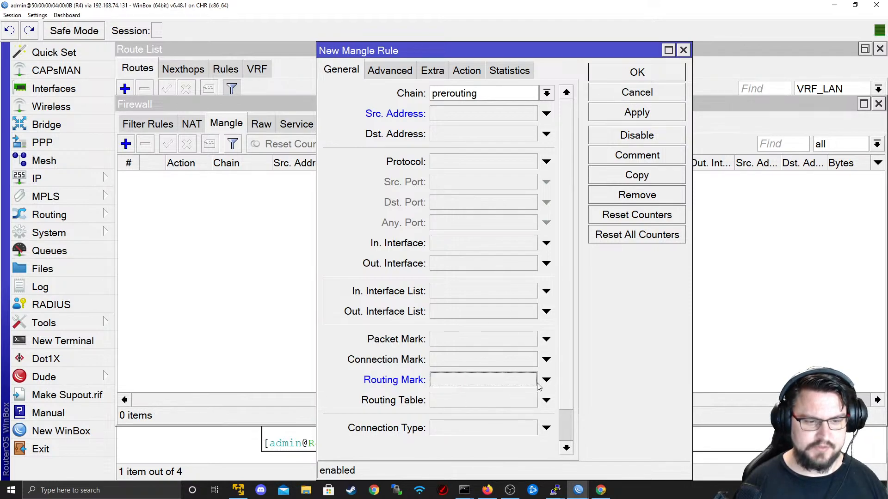
{"action": "left_click", "coordinate": [546, 401]}
{"action": "left_click", "coordinate": [530, 400]}
{"action": "left_click", "coordinate": [494, 414]}
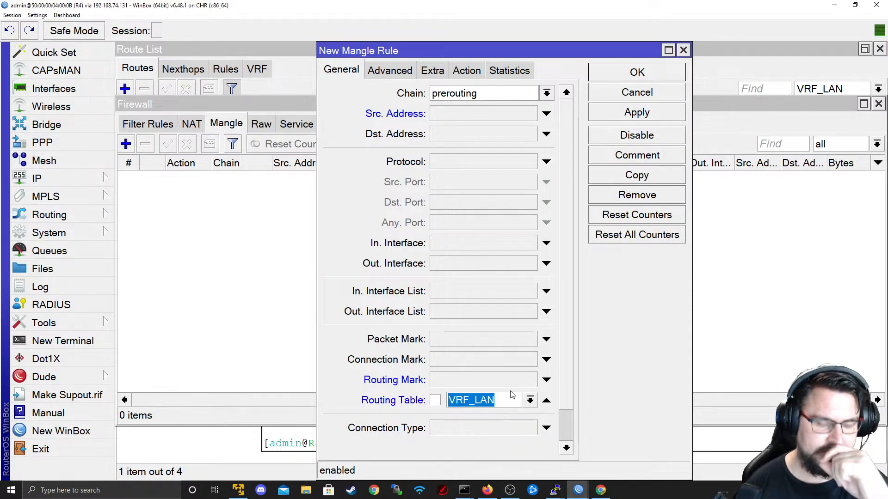
- Set destination 172.16.0.0/25 and mark routing VRF_PHONES; Apply fails with a routing-table matching error
{"action": "left_click", "coordinate": [446, 138]}
{"action": "type", "text": "172.16."}
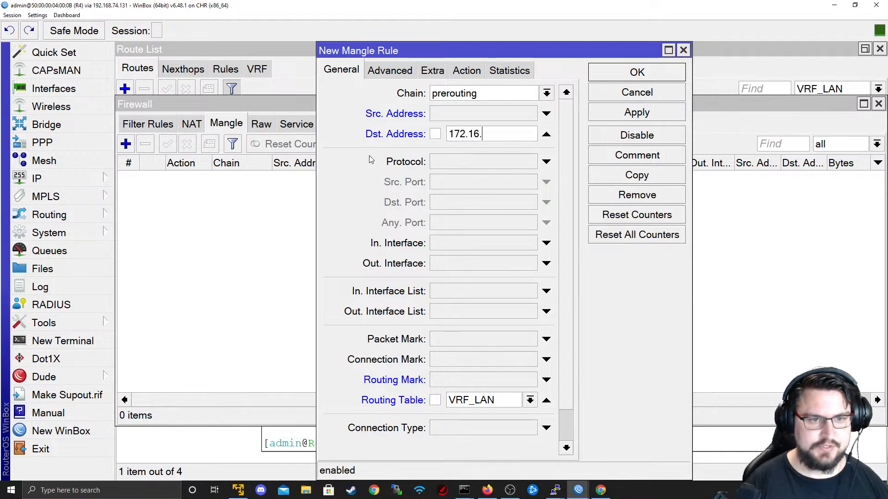
{"action": "type", "text": "0.0/25"}
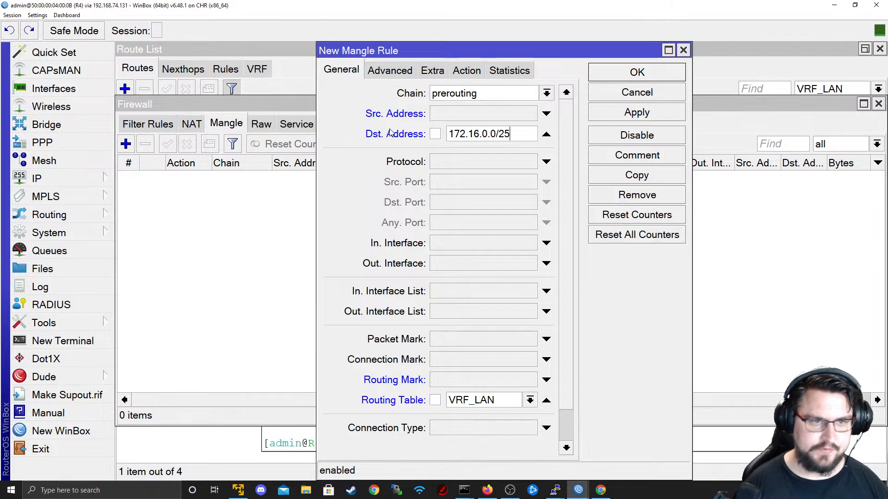
{"action": "left_click", "coordinate": [466, 71]}
{"action": "left_click", "coordinate": [565, 93]}
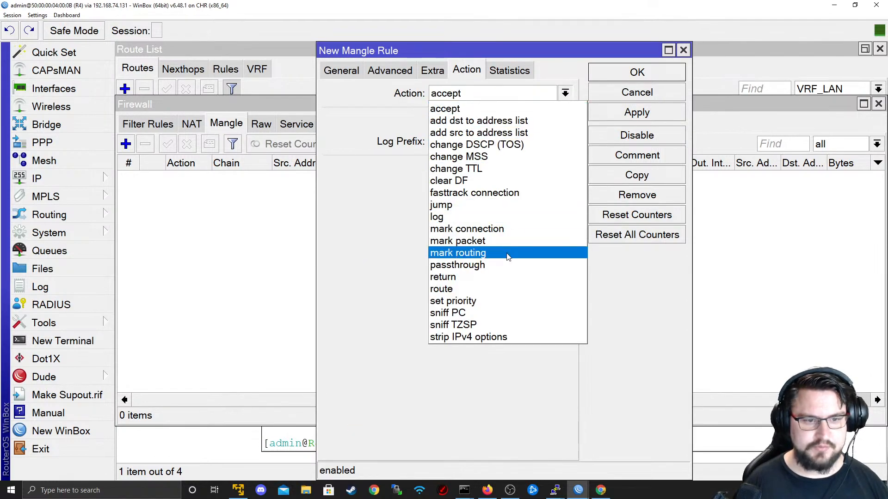
{"action": "left_click", "coordinate": [494, 253]}
{"action": "left_click", "coordinate": [565, 169]}
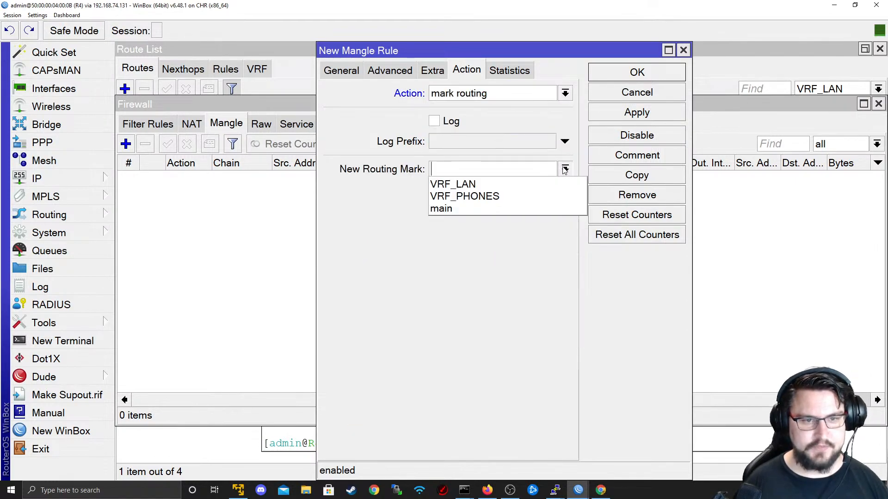
{"action": "left_click", "coordinate": [537, 196]}
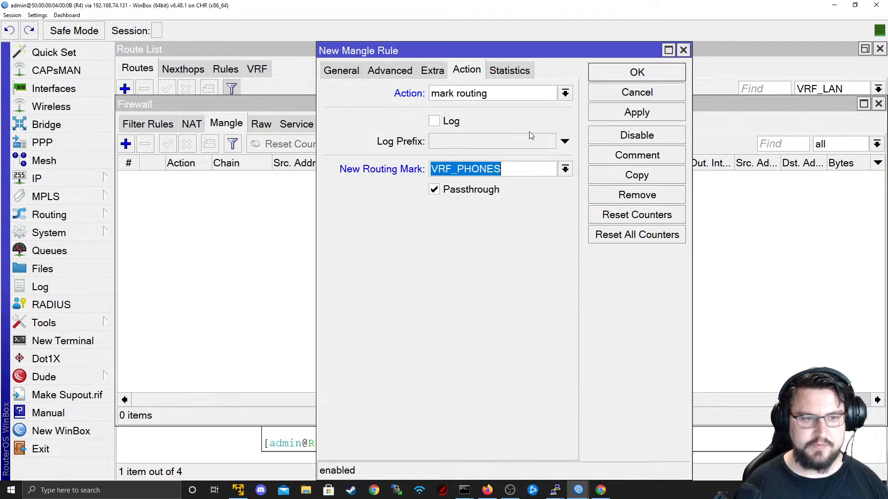
{"action": "left_click", "coordinate": [626, 114]}
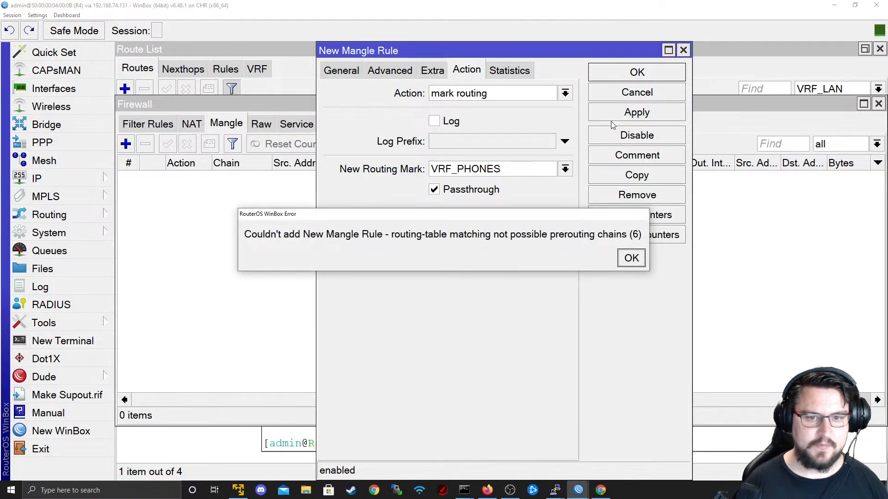
{"action": "left_click", "coordinate": [631, 262]}
{"action": "left_click", "coordinate": [326, 71]}
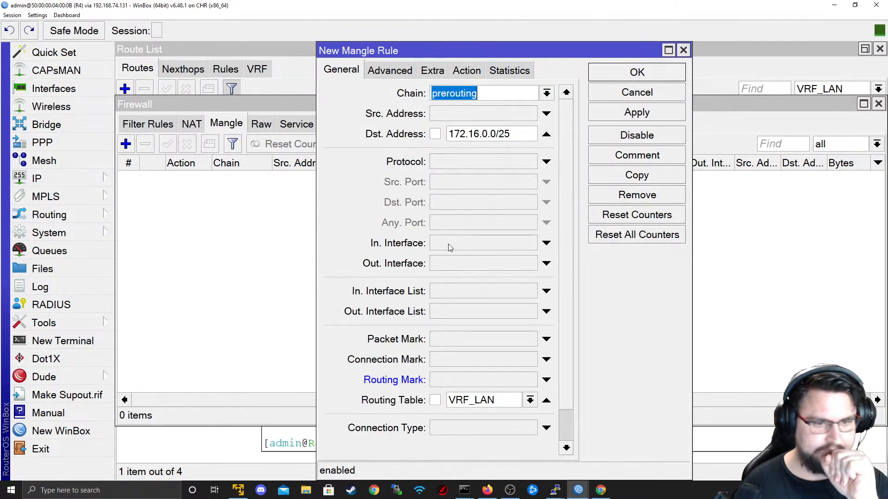
- Switch the rule to match routing mark VRF_LAN instead, then save it
{"action": "left_click", "coordinate": [546, 400]}
{"action": "left_click", "coordinate": [546, 380]}
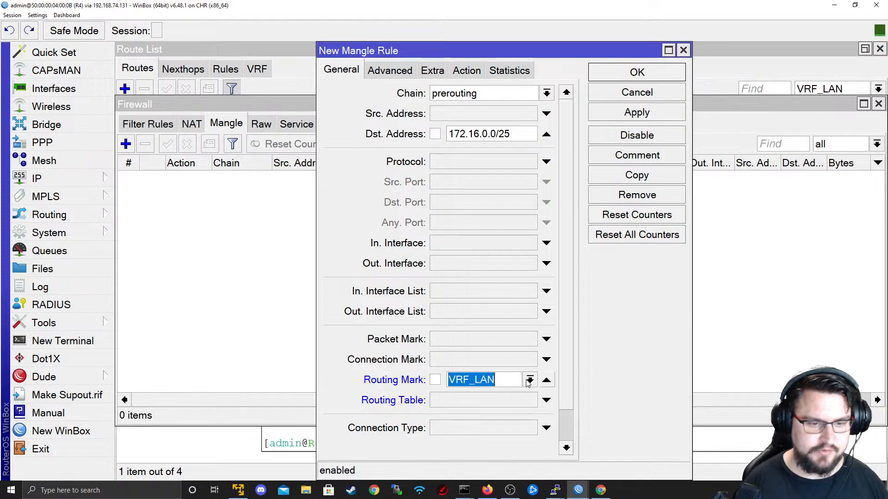
{"action": "left_click", "coordinate": [596, 113]}
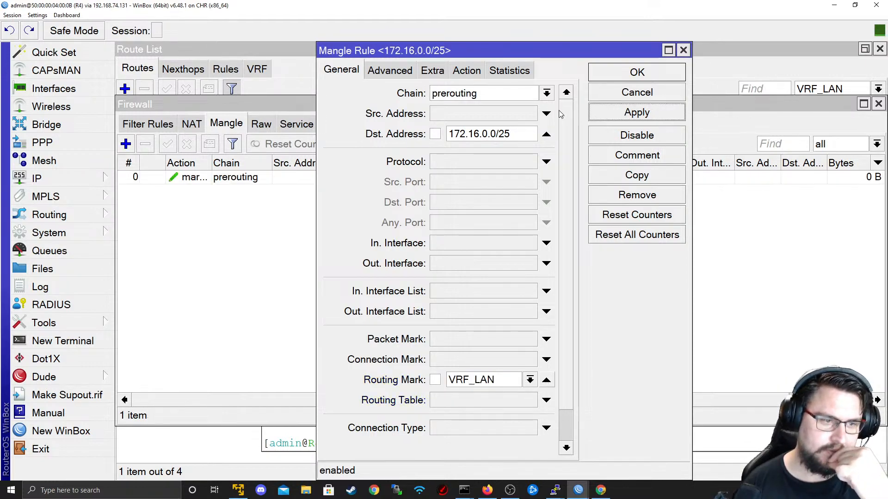
{"action": "double_click", "coordinate": [494, 379]}
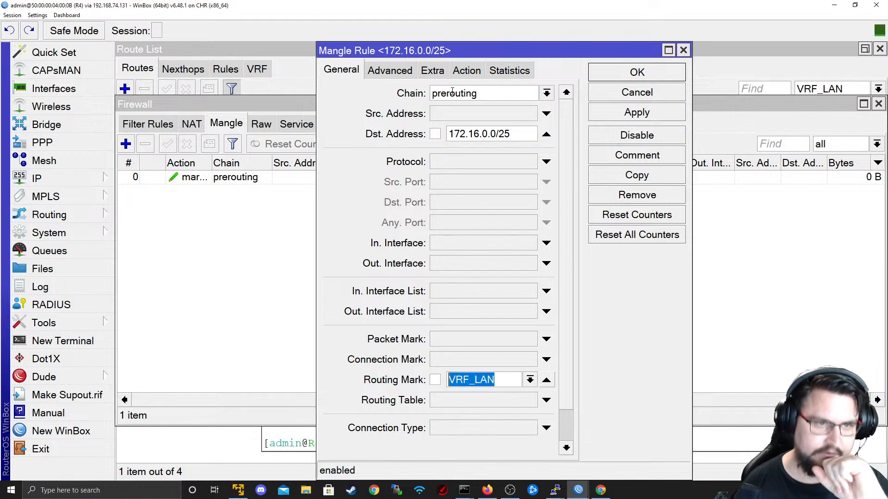
{"action": "left_click", "coordinate": [465, 73]}
{"action": "left_click", "coordinate": [357, 68]}
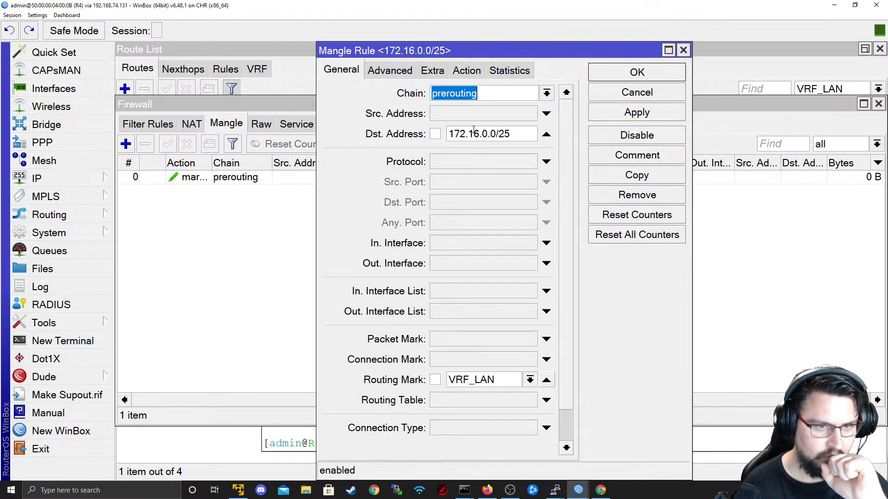
{"action": "double_click", "coordinate": [505, 134]}
{"action": "left_click", "coordinate": [467, 70]}
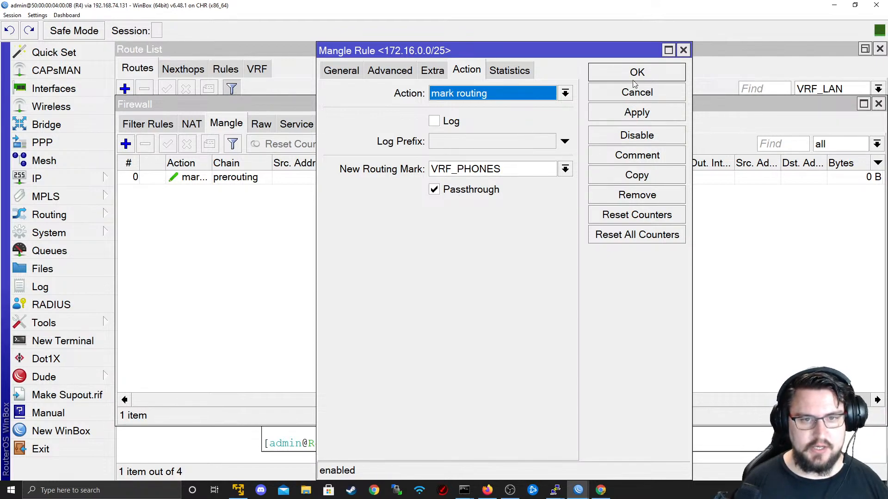
{"action": "left_click", "coordinate": [619, 72]}
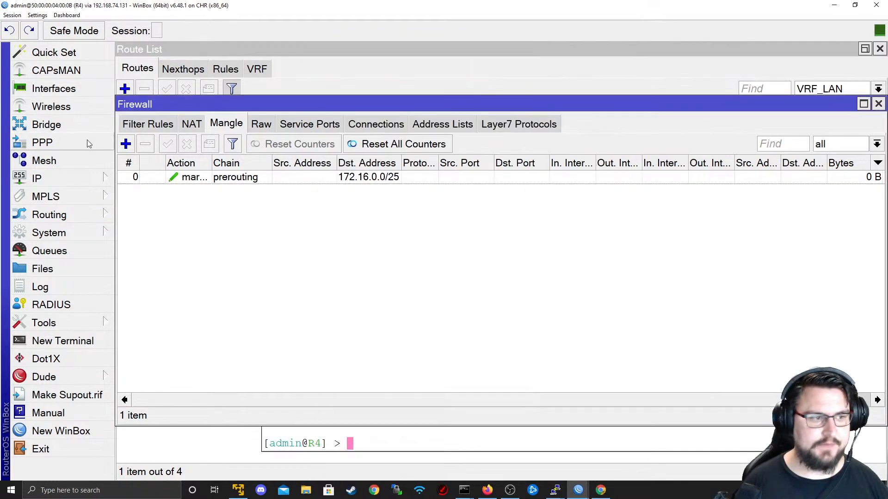
- Start a second mangle rule with destination 192.168.0.0/24 after checking the VRF list
{"action": "left_click", "coordinate": [125, 143]}
{"action": "left_click", "coordinate": [306, 71]}
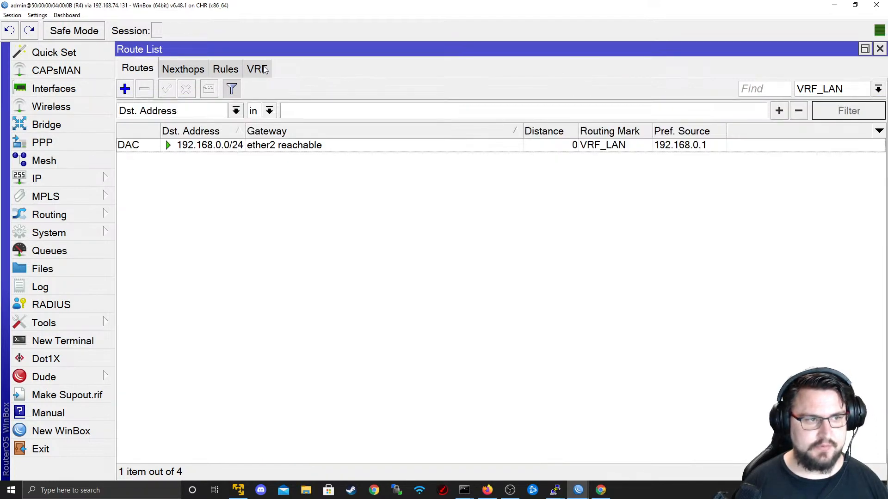
{"action": "left_click", "coordinate": [263, 70]}
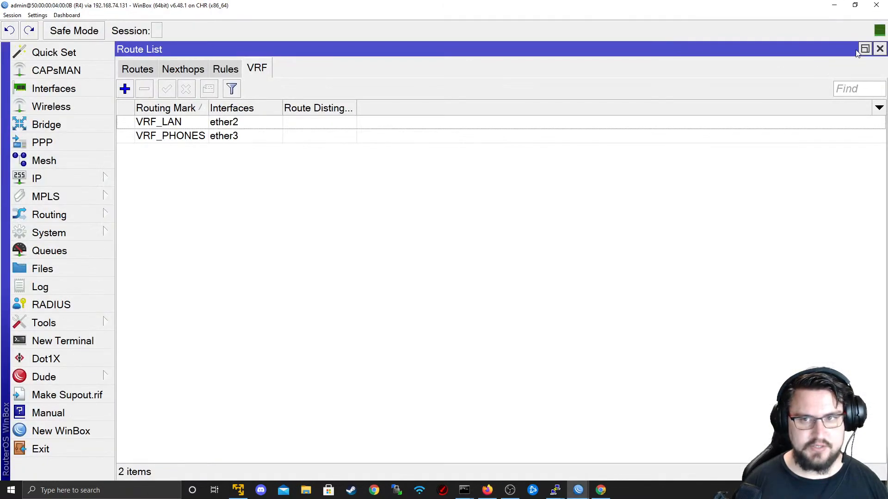
{"action": "left_click", "coordinate": [865, 50]}
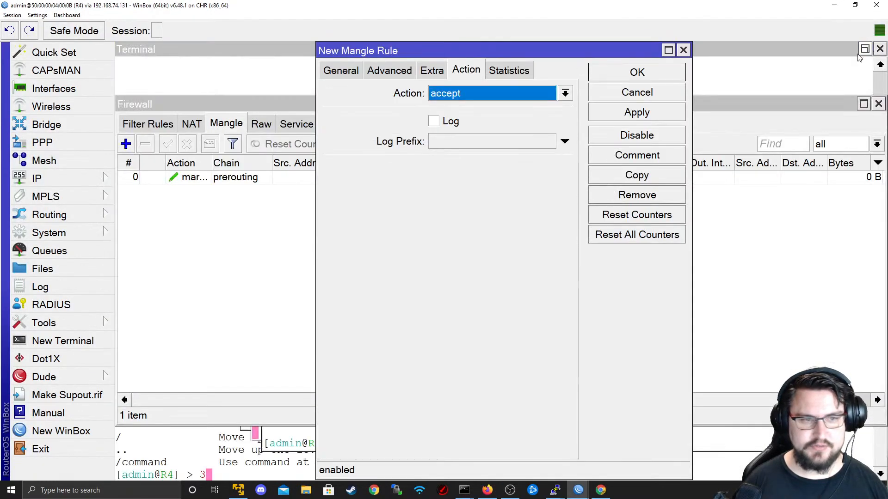
{"action": "left_click", "coordinate": [341, 70]}
{"action": "left_click", "coordinate": [456, 135]}
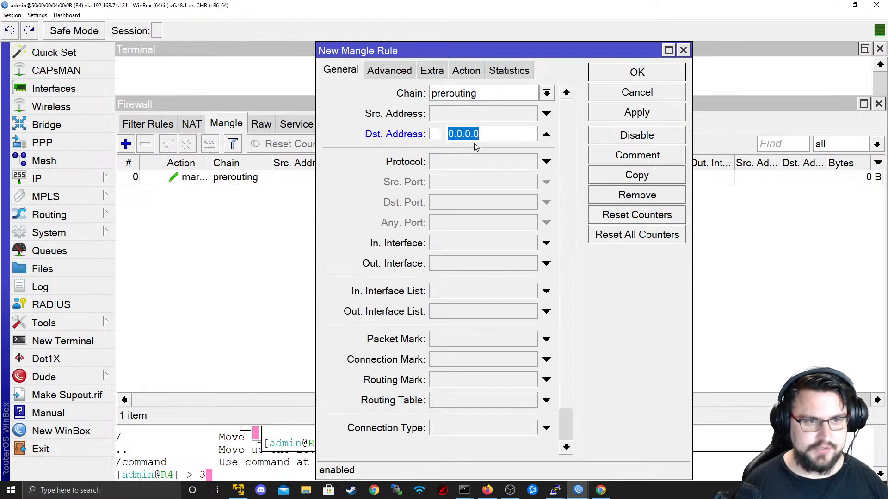
{"action": "type", "text": "192."}
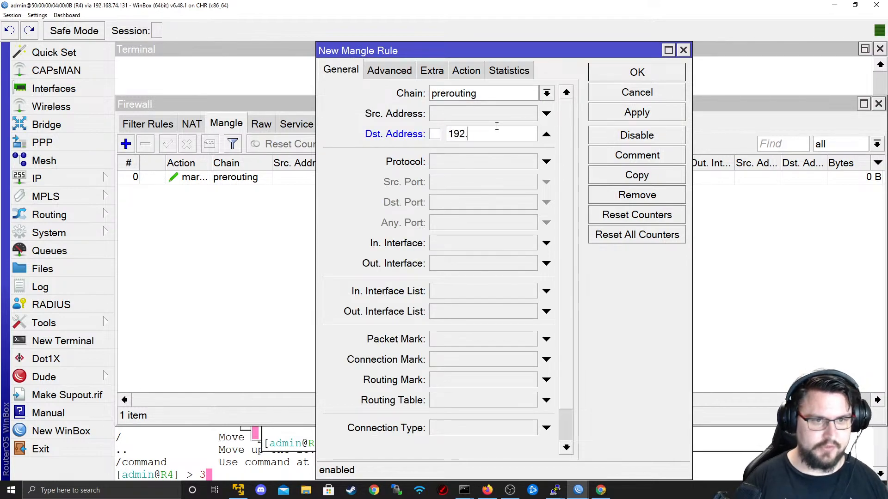
{"action": "type", "text": "168.0.0/24"}
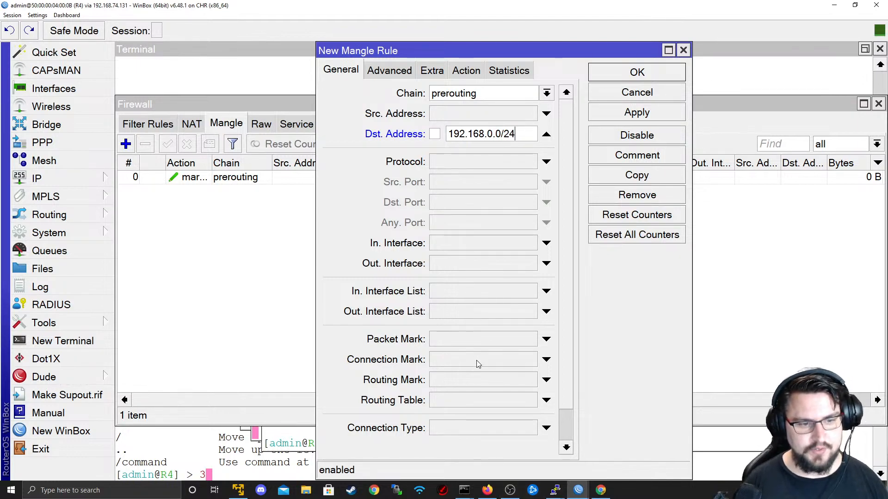
- Have it match routing mark VRF_PHONES and mark routing VRF_LAN, then save it
{"action": "left_click", "coordinate": [546, 380]}
{"action": "left_click", "coordinate": [530, 379]}
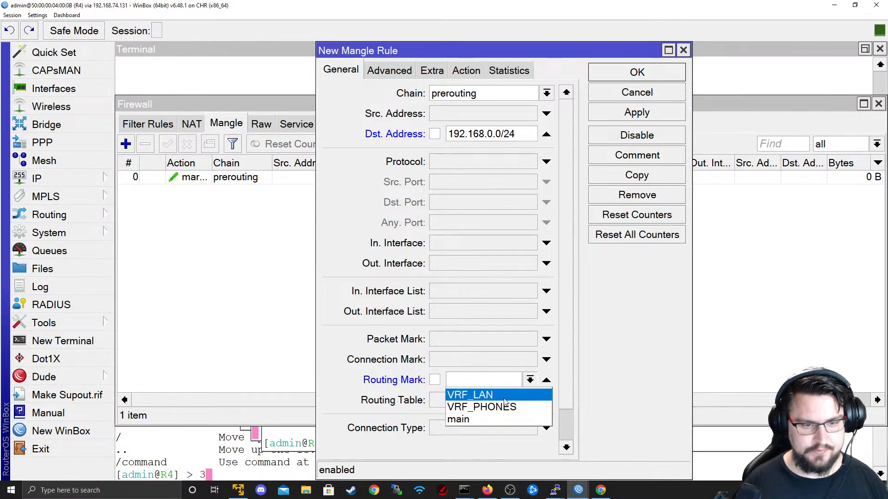
{"action": "left_click", "coordinate": [484, 406]}
{"action": "left_click", "coordinate": [466, 70]}
{"action": "left_click", "coordinate": [564, 93]}
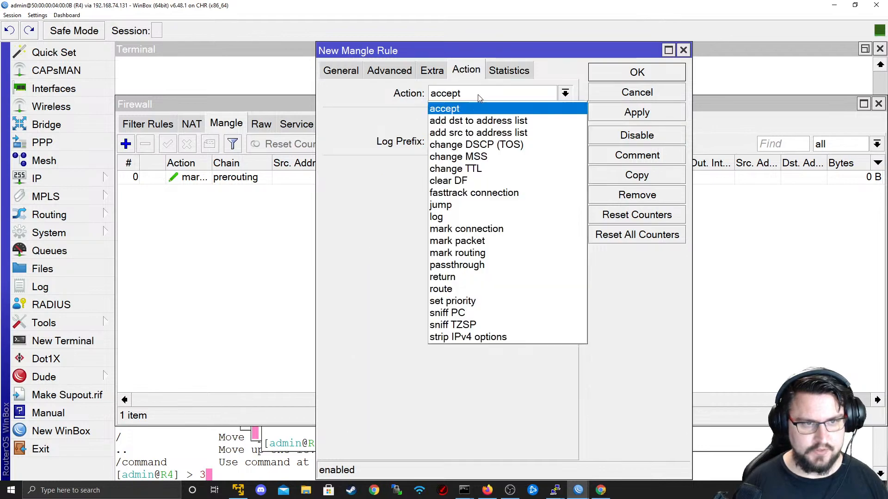
{"action": "left_click", "coordinate": [468, 253]}
{"action": "left_click", "coordinate": [563, 170]}
{"action": "left_click", "coordinate": [554, 184]}
{"action": "left_click", "coordinate": [605, 118]}
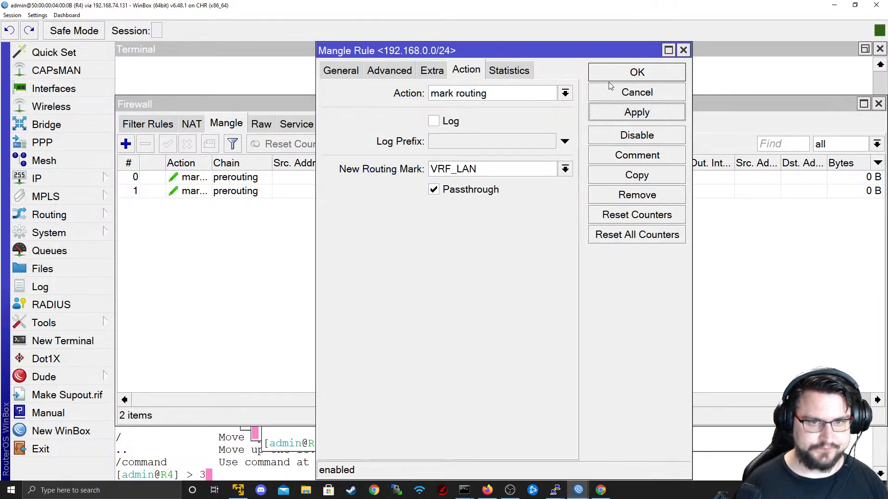
{"action": "left_click", "coordinate": [613, 77]}
- Repeat the pings to 172.16.0.40 and 192.168.0.100 from each VPC, now getting ~1 ms replies
{"action": "key", "text": "alt+Tab"}
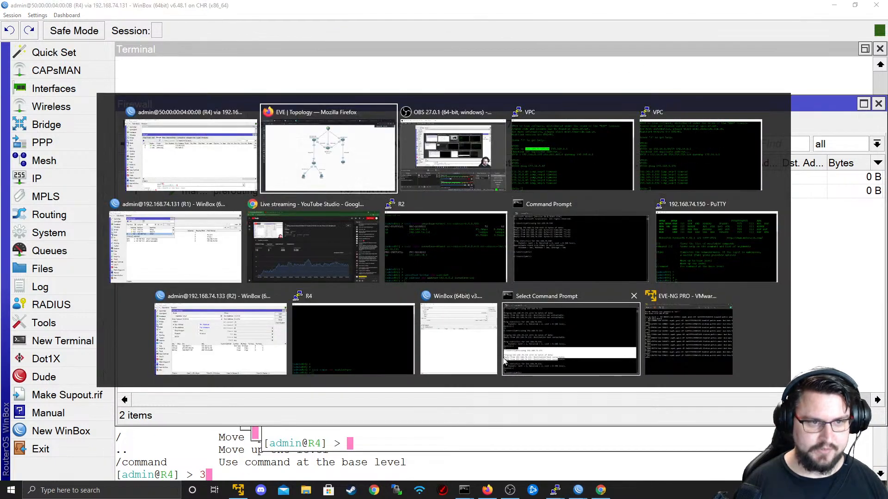
{"action": "key", "text": "alt+Tab"}
{"action": "key", "text": "alt+Tab"}
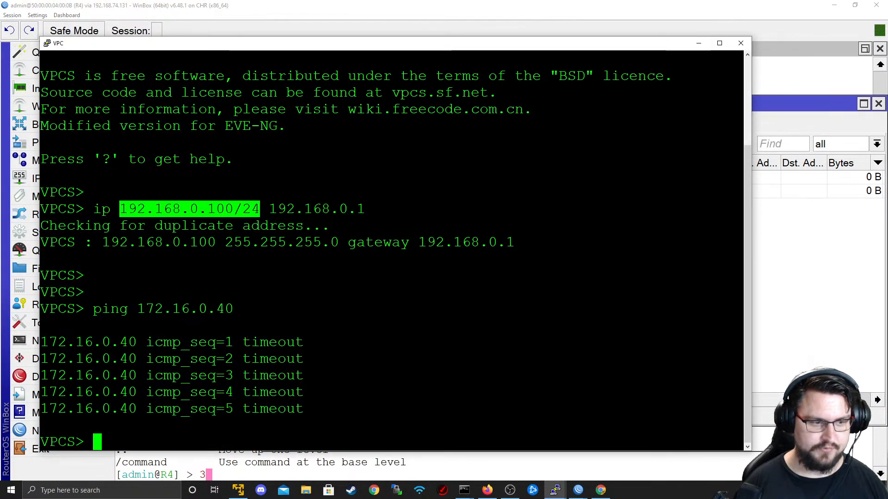
{"action": "key", "text": "Up"}
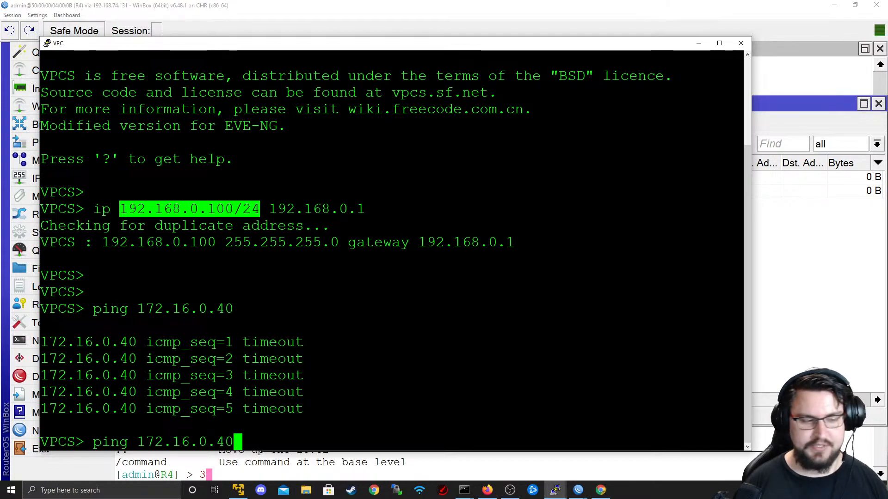
{"action": "key", "text": "Return"}
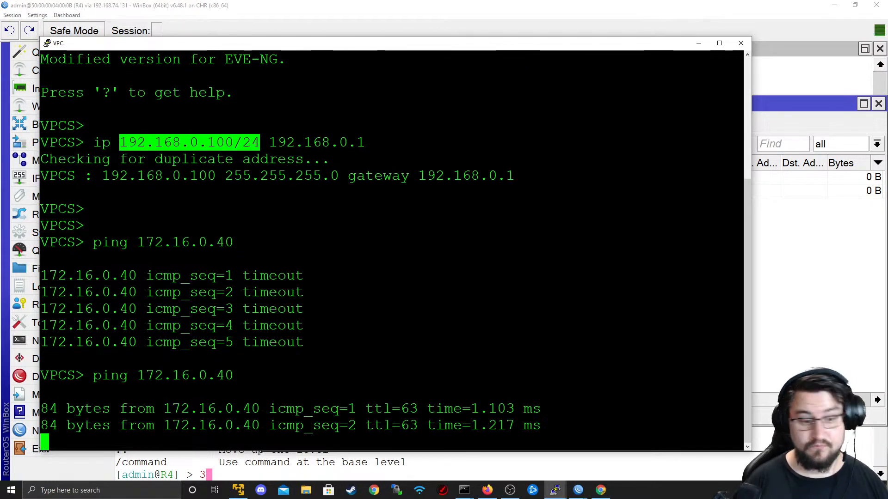
{"action": "key", "text": "alt+Tab"}
{"action": "key", "text": "Tab"}
{"action": "key", "text": "Tab"}
{"action": "key", "text": "Tab"}
{"action": "key", "text": "Up"}
{"action": "key", "text": "Return"}
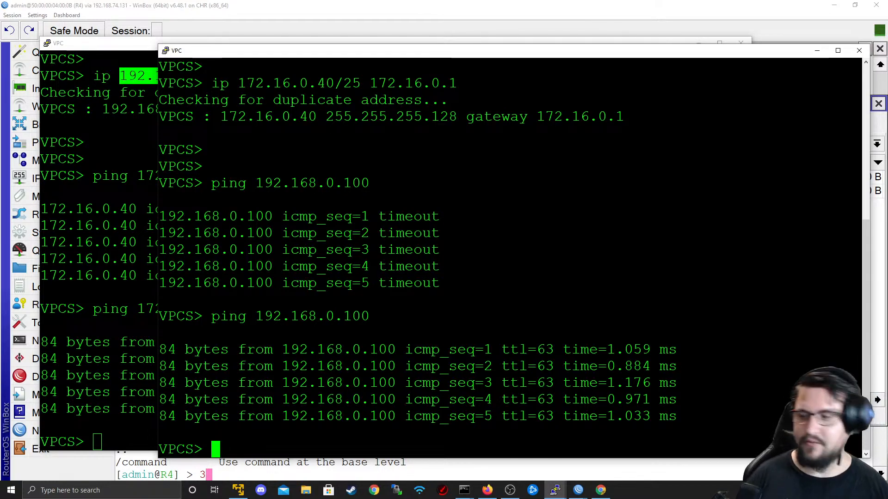
{"action": "key", "text": "alt+Tab"}
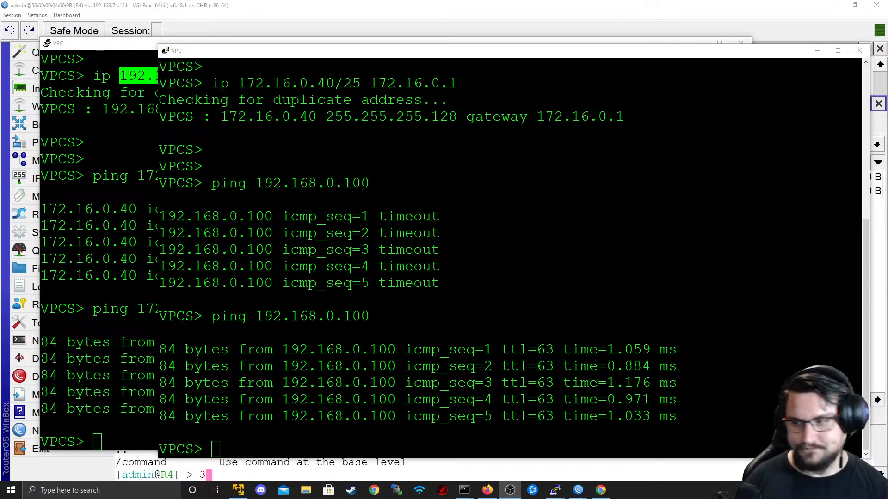
{"action": "key", "text": "alt+Tab"}
{"action": "key", "text": "alt+Tab"}
{"action": "key", "text": "alt+Tab"}
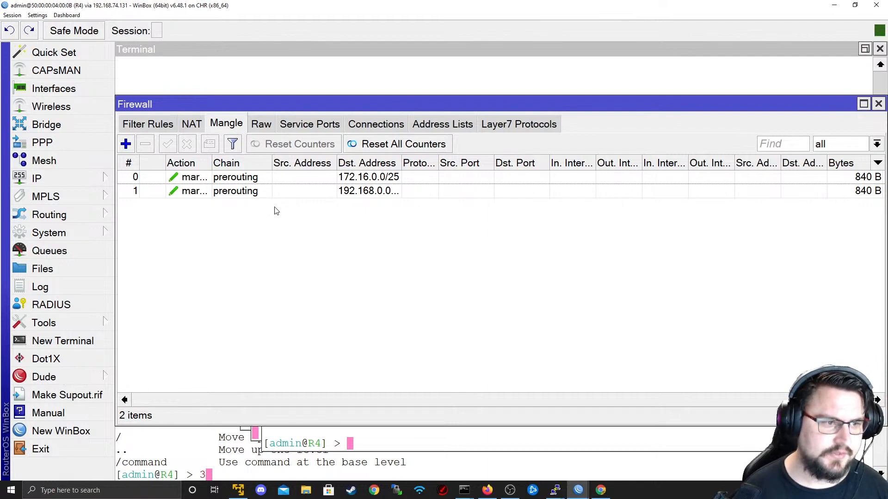
- With both mangle rules showing 840 B, switch to the EVE-NG topology in Firefox
{"action": "key", "text": "alt+Tab"}
{"action": "key", "text": "alt+Tab"}
{"action": "key", "text": "alt+Tab"}
{"action": "key", "text": "alt+Tab"}
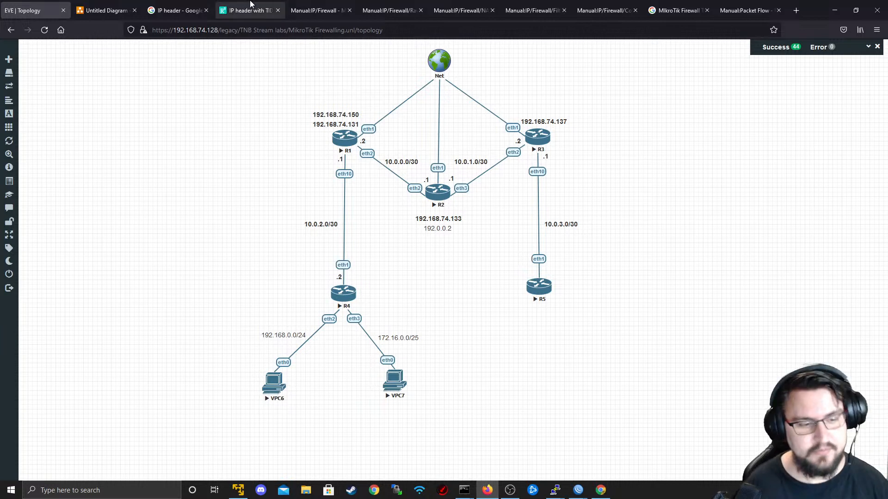
- Skim the MikroTik Mangle manual page, then go back to the EVE | Topology tab
{"action": "mouse_move", "coordinate": [578, 493]}
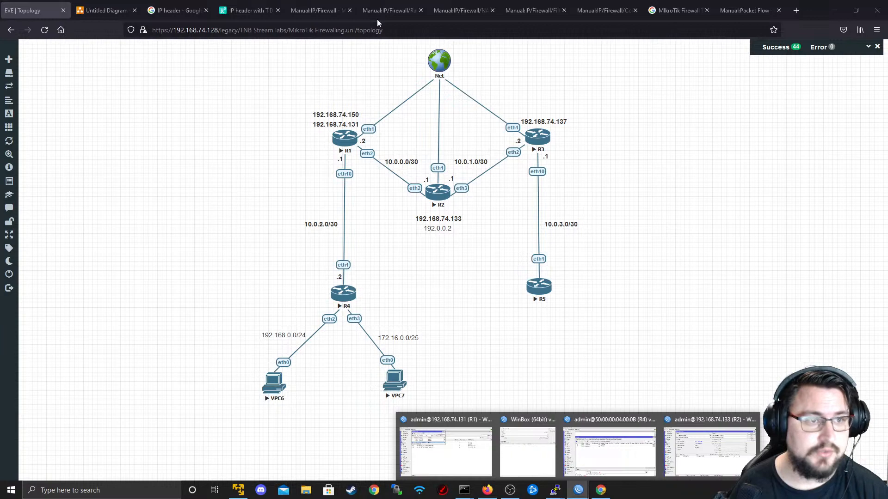
{"action": "left_click", "coordinate": [317, 4]}
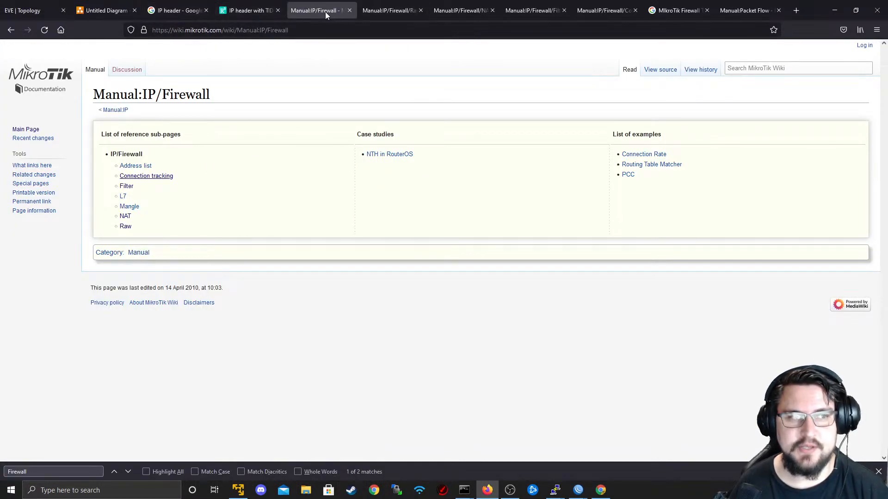
{"action": "left_click", "coordinate": [127, 207]}
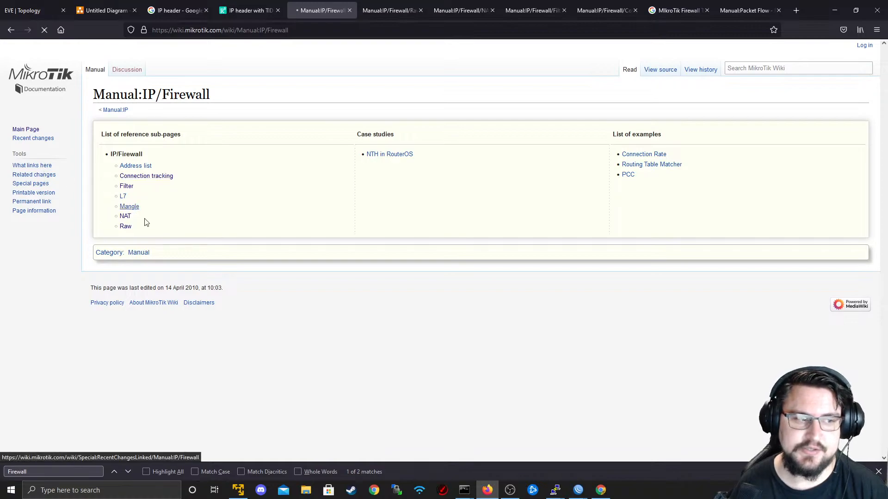
{"action": "scroll", "coordinate": [149, 195], "scroll_direction": "down", "scroll_amount": 5}
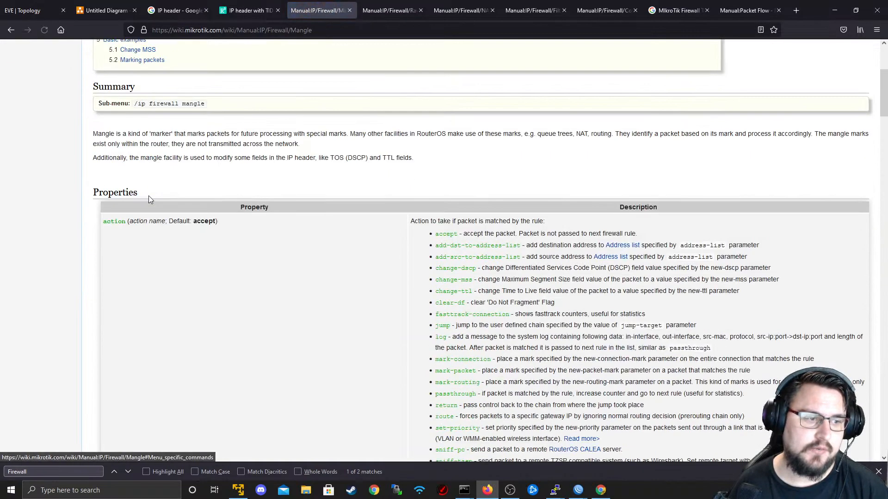
{"action": "scroll", "coordinate": [193, 181], "scroll_direction": "down", "scroll_amount": 15}
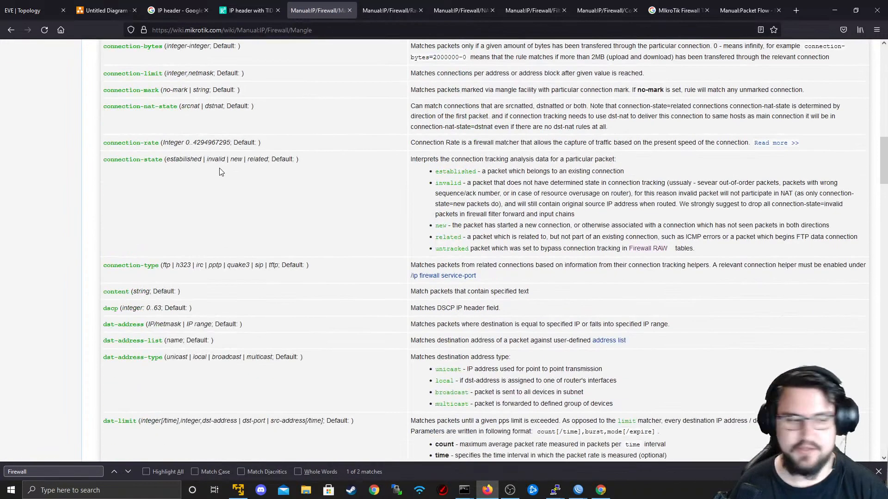
{"action": "scroll", "coordinate": [217, 169], "scroll_direction": "down", "scroll_amount": 20}
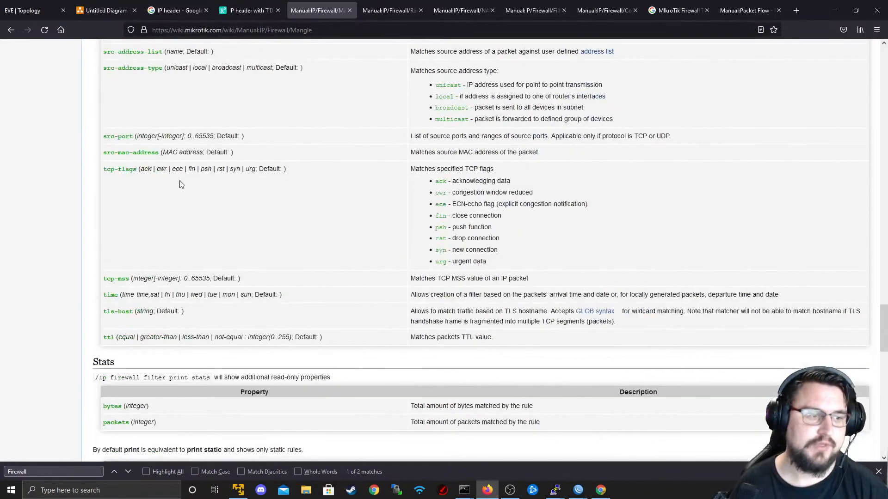
{"action": "scroll", "coordinate": [196, 171], "scroll_direction": "down", "scroll_amount": 4}
{"action": "scroll", "coordinate": [148, 256], "scroll_direction": "down", "scroll_amount": 8}
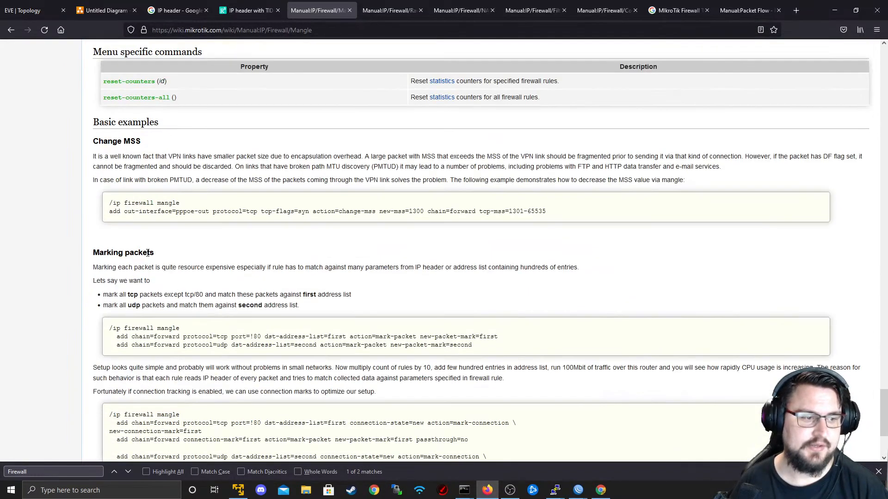
{"action": "scroll", "coordinate": [137, 255], "scroll_direction": "up", "scroll_amount": 2}
{"action": "middle_click", "coordinate": [460, 301]}
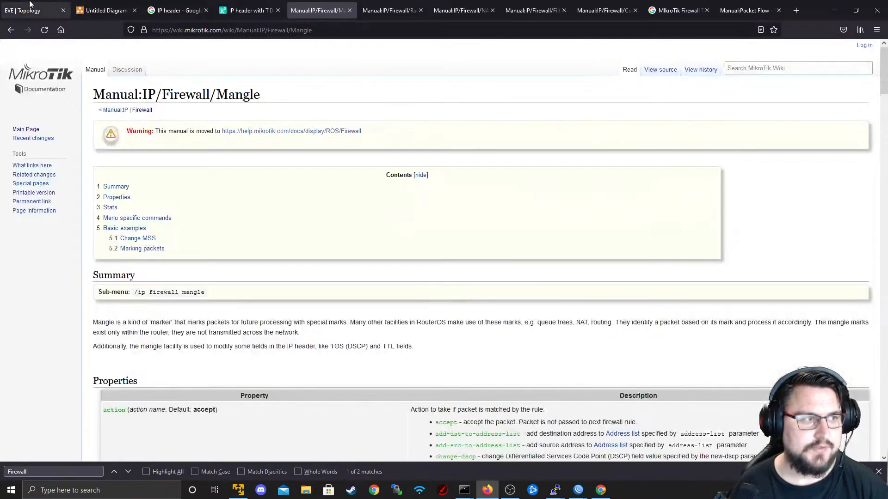
{"action": "left_click", "coordinate": [28, 10]}
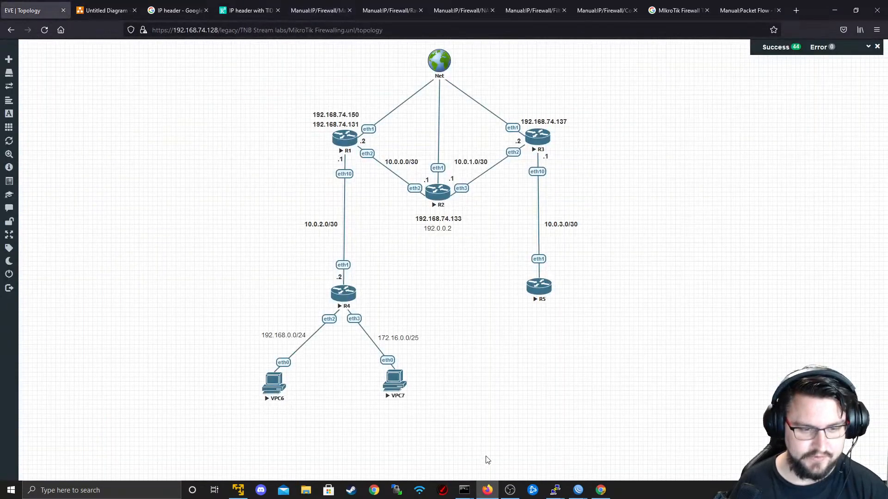
- In R1's firewall, review tracked connections and leave connection tracking settings on auto
{"action": "mouse_move", "coordinate": [578, 490]}
{"action": "left_click", "coordinate": [462, 446]}
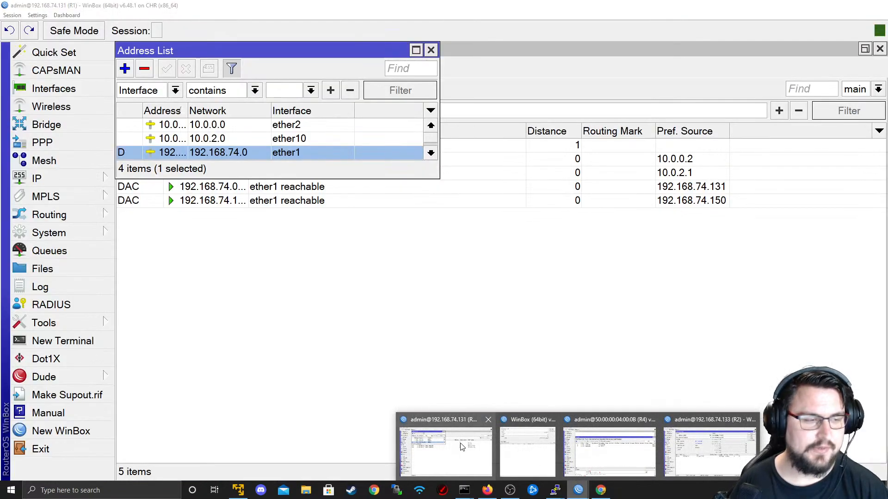
{"action": "left_click", "coordinate": [37, 179]}
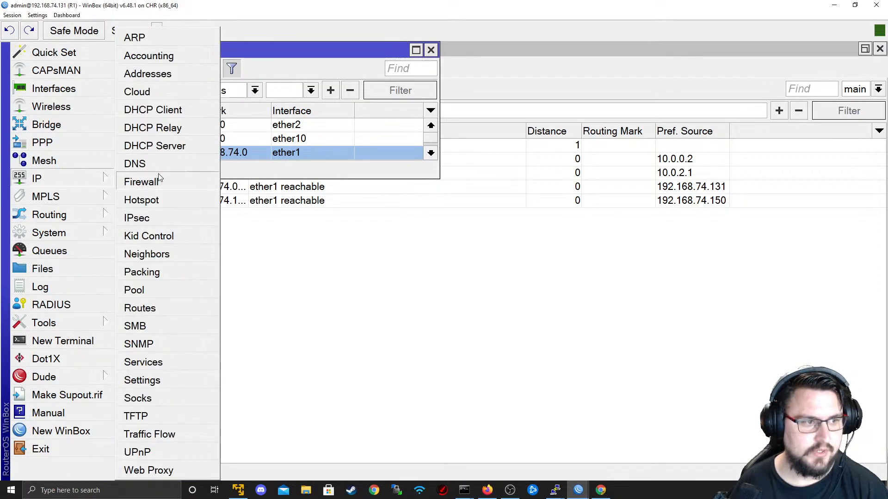
{"action": "left_click", "coordinate": [141, 182]}
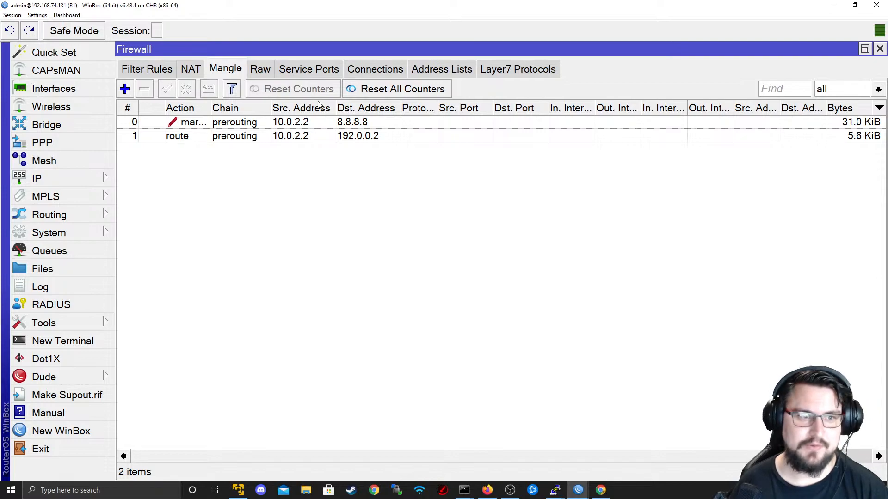
{"action": "left_click", "coordinate": [353, 69]}
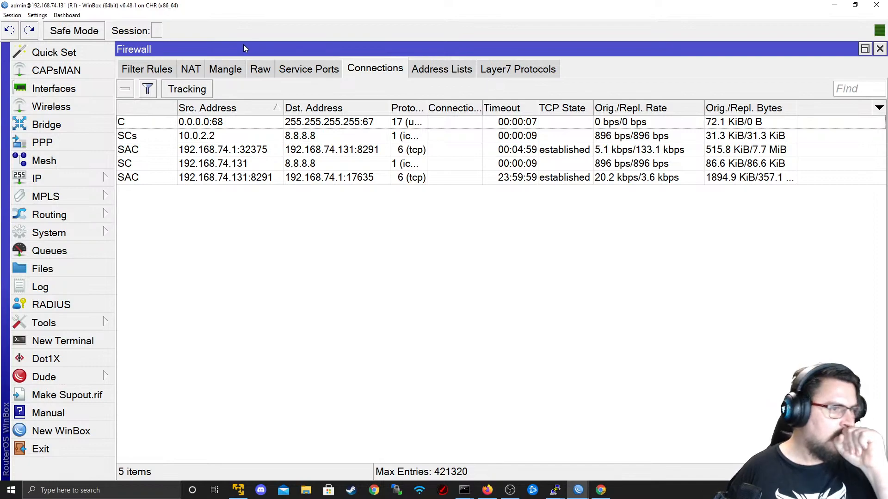
{"action": "left_click", "coordinate": [187, 88]}
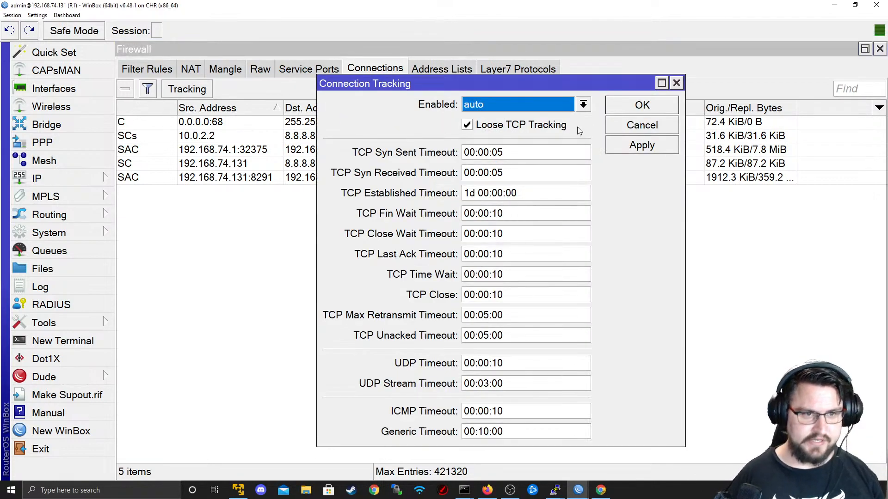
{"action": "left_click", "coordinate": [525, 109]}
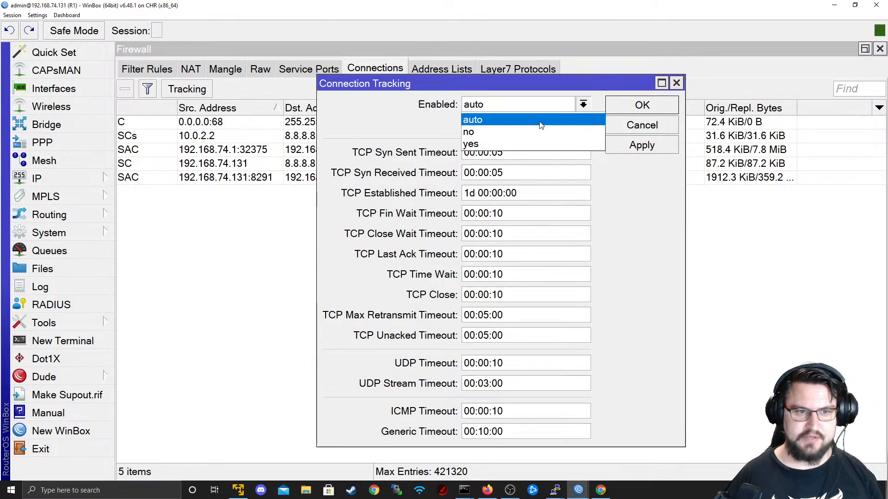
{"action": "left_click", "coordinate": [525, 119]}
{"action": "left_click", "coordinate": [622, 127]}
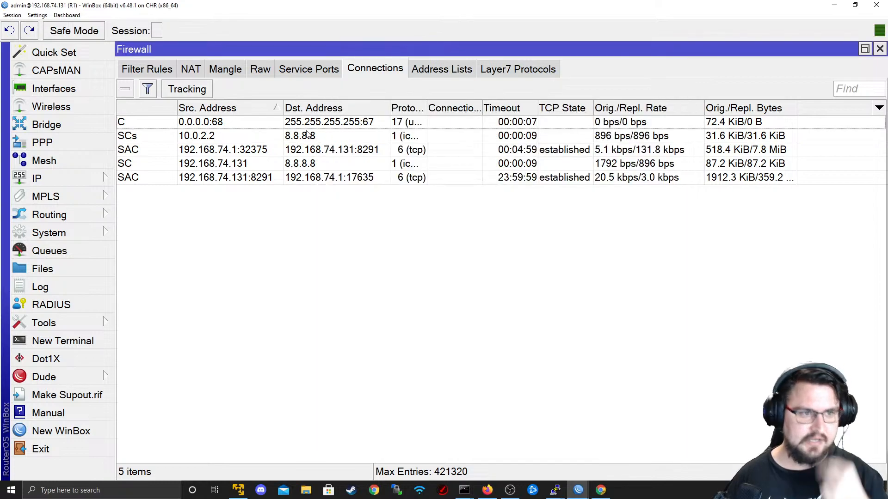
- Browse R1's Filter, NAT, Mangle, Raw and Service Ports lists, then start a forward filter rule
{"action": "left_click", "coordinate": [143, 69]}
{"action": "left_click", "coordinate": [193, 70]}
{"action": "left_click", "coordinate": [222, 69]}
{"action": "left_click", "coordinate": [264, 72]}
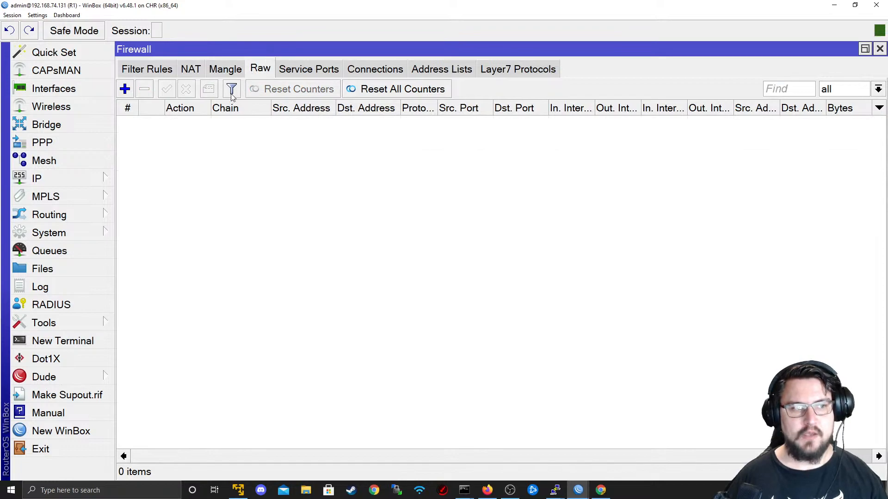
{"action": "left_click", "coordinate": [189, 71]}
{"action": "left_click", "coordinate": [161, 70]}
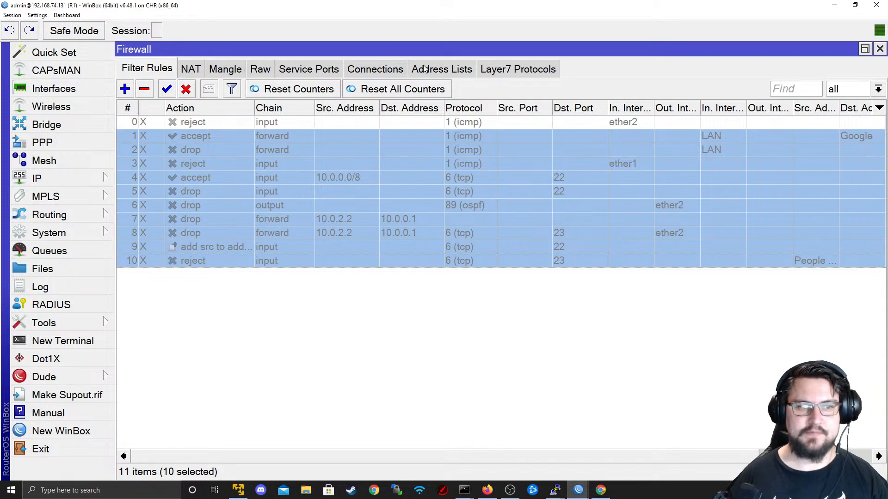
{"action": "left_click", "coordinate": [313, 70]}
{"action": "left_click", "coordinate": [239, 71]}
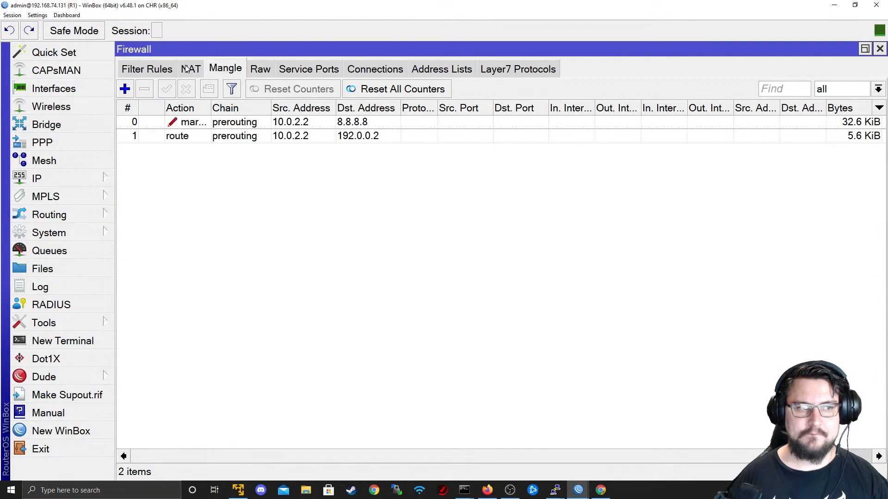
{"action": "left_click", "coordinate": [168, 69]}
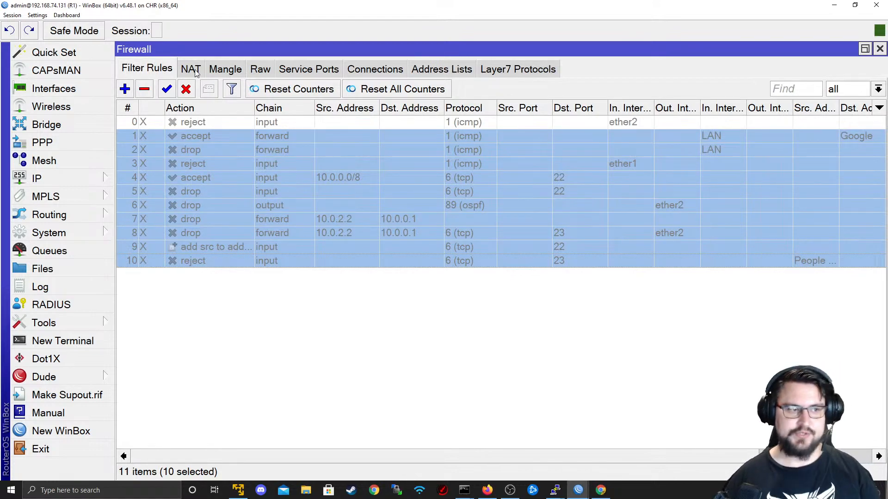
{"action": "left_click", "coordinate": [126, 88]}
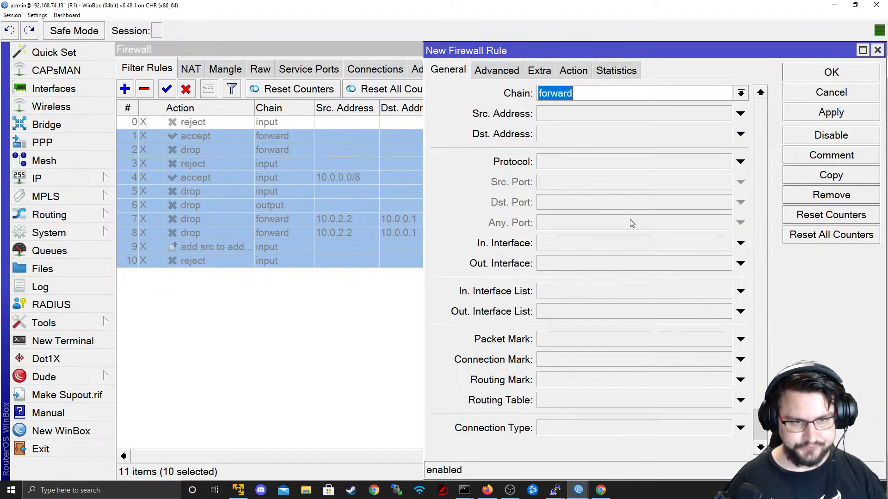
- Save the rule with destination 8.8.8.8 and action fasttrack connection
{"action": "left_click", "coordinate": [578, 138]}
{"action": "type", "text": "8.8.8.8"}
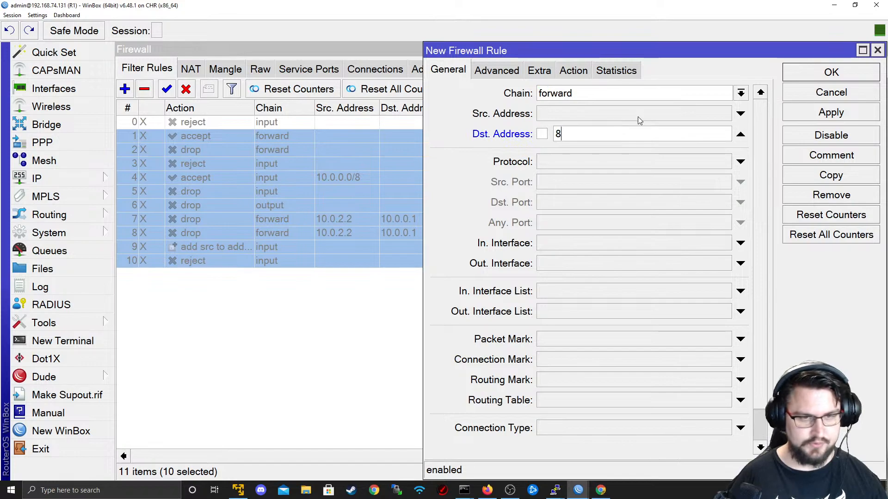
{"action": "left_click", "coordinate": [573, 71]}
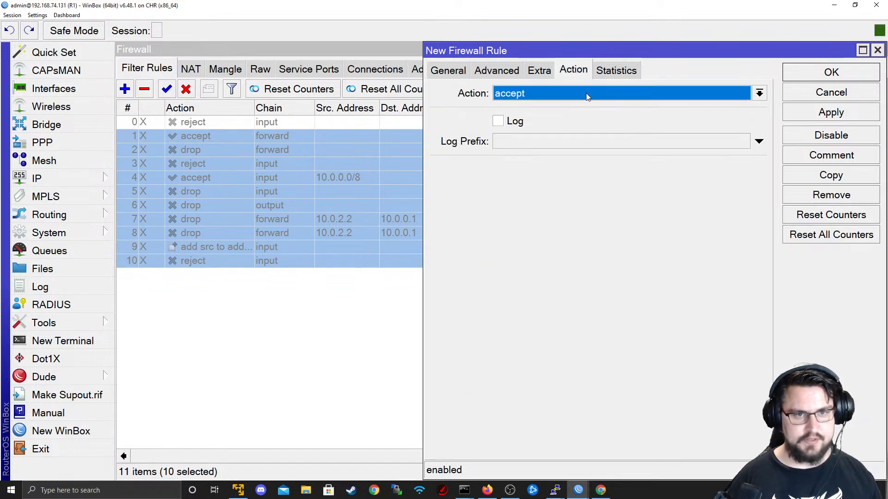
{"action": "left_click", "coordinate": [586, 93]}
{"action": "left_click", "coordinate": [586, 151]}
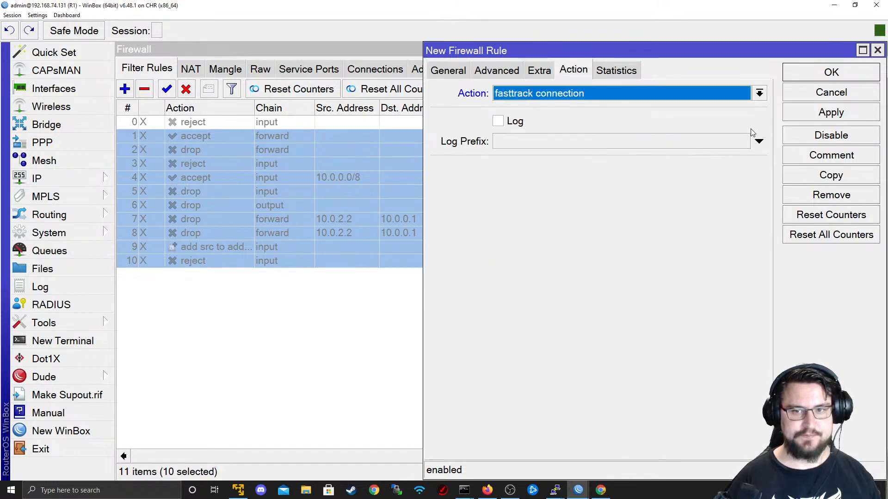
{"action": "left_click", "coordinate": [813, 112]}
{"action": "left_click", "coordinate": [811, 74]}
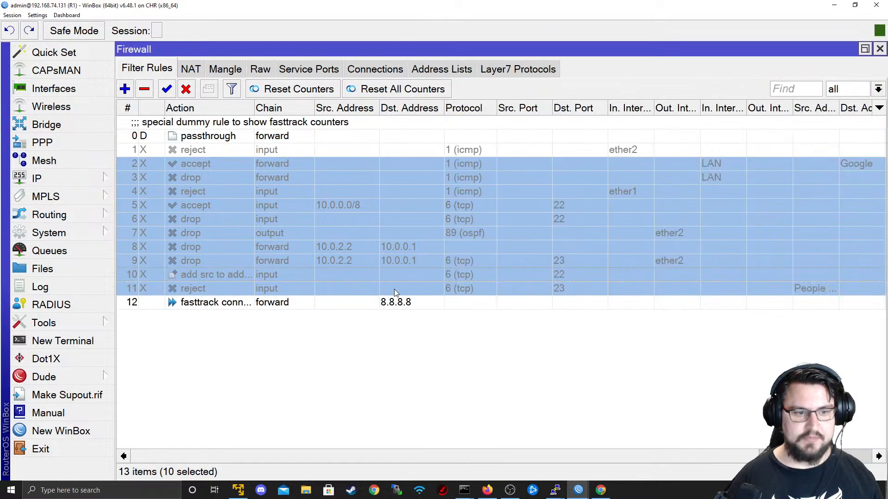
{"action": "left_click", "coordinate": [437, 312]}
{"action": "left_click", "coordinate": [453, 306]}
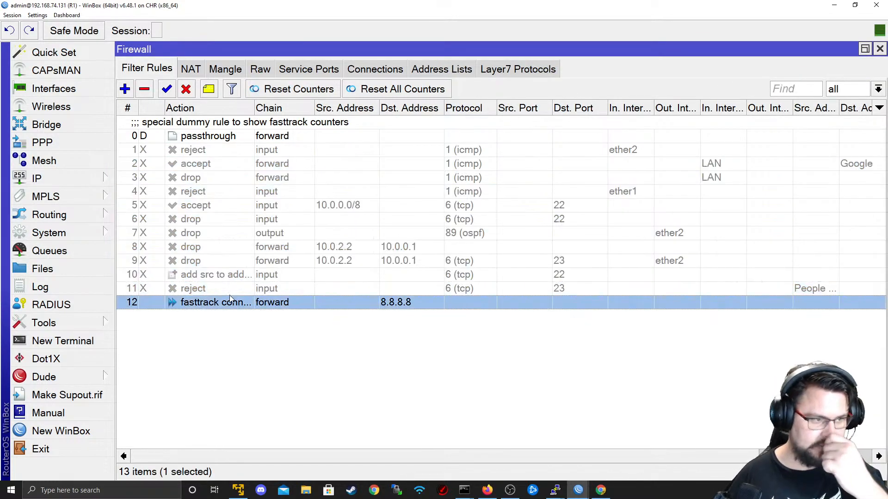
- Ping 8.8.8.8 from R1's terminal and get replies
{"action": "left_click", "coordinate": [60, 341]}
{"action": "type", "text": "/export compact"}
{"action": "key", "text": "Up"}
{"action": "key", "text": "Down"}
{"action": "key", "text": "Down"}
{"action": "type", "text": "ping 8.8.8.8"}
{"action": "key", "text": "Return"}
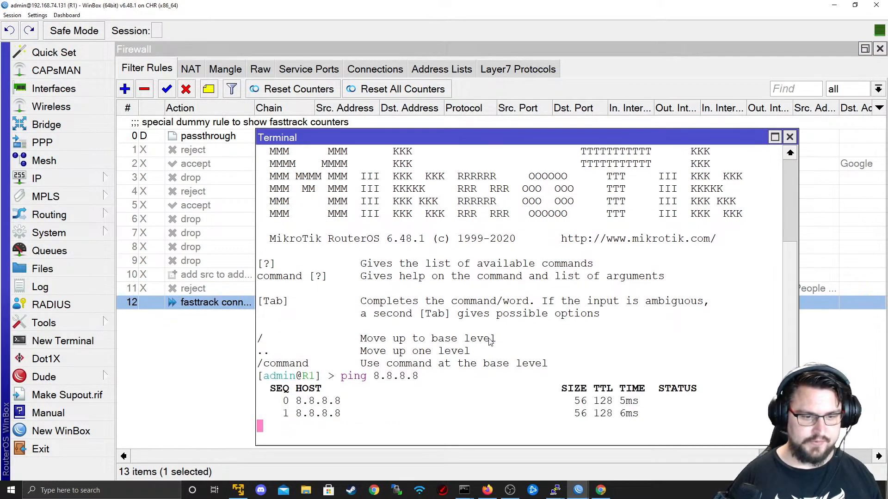
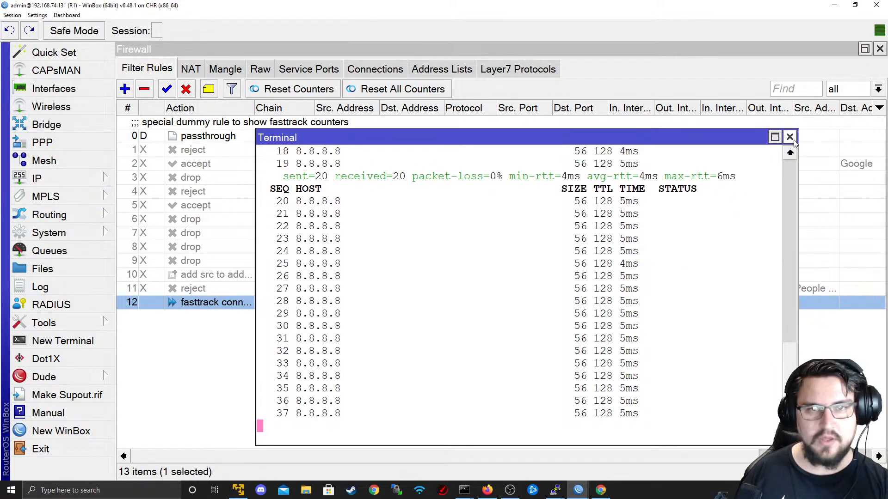
- Close the ping terminal, check tracked connections and tracking settings, then start a new filter rule
{"action": "left_click", "coordinate": [789, 137]}
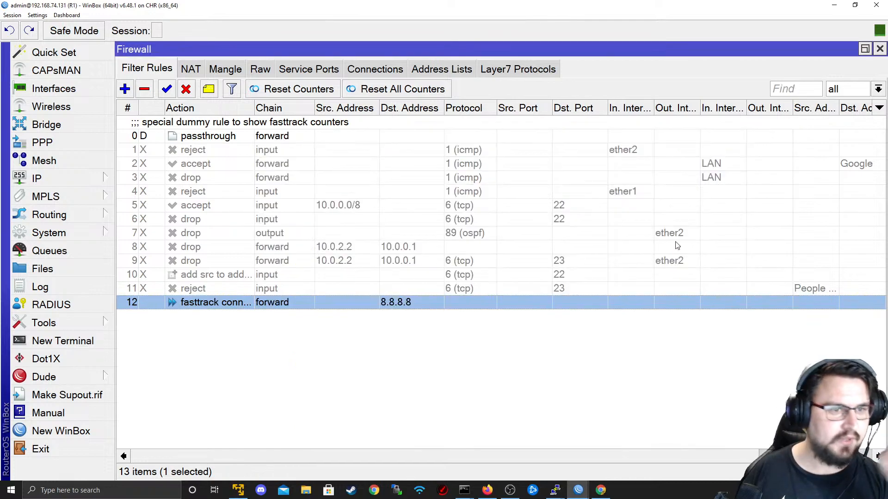
{"action": "left_click", "coordinate": [389, 68]}
{"action": "left_click", "coordinate": [187, 89]}
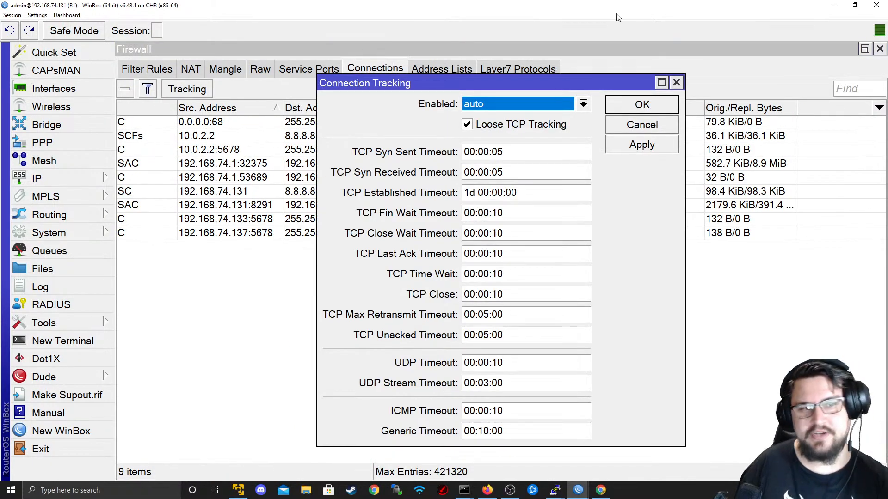
{"action": "left_click", "coordinate": [676, 83]}
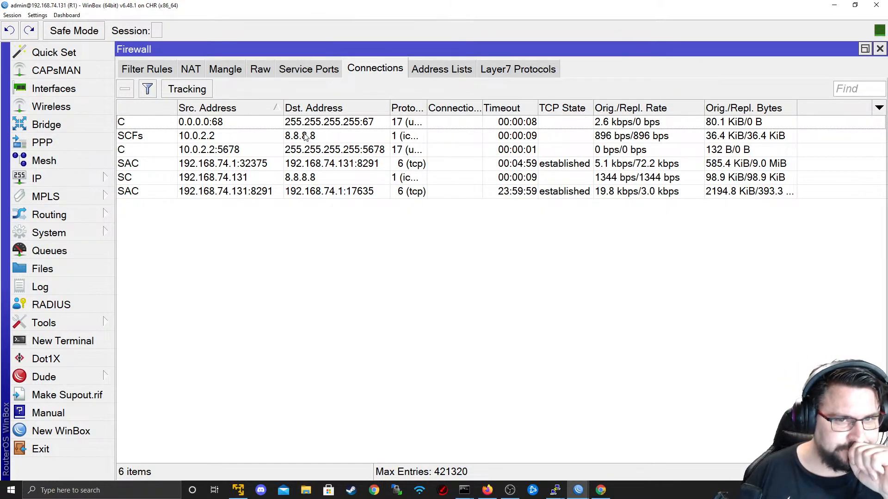
{"action": "left_click", "coordinate": [166, 69]}
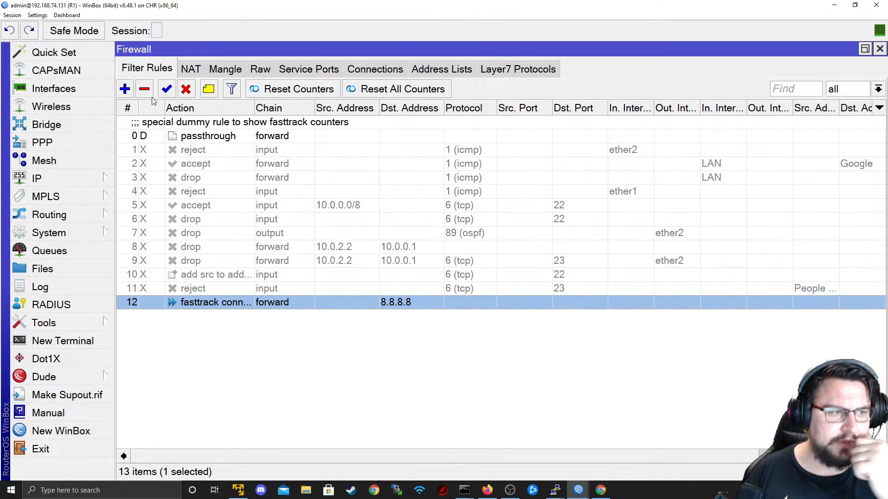
{"action": "left_click", "coordinate": [124, 89]}
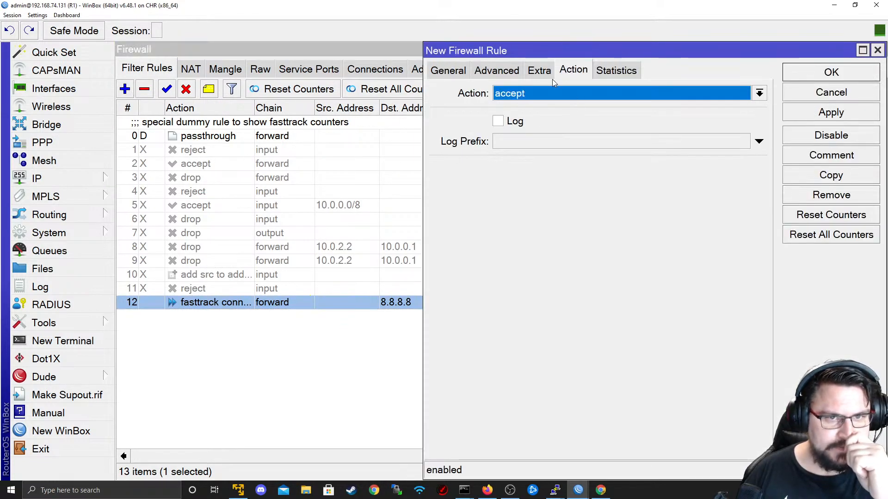
- Check the rule's action list, keep accept, and try then remove a General connection-type condition
{"action": "left_click", "coordinate": [553, 93]}
{"action": "left_click", "coordinate": [553, 94]}
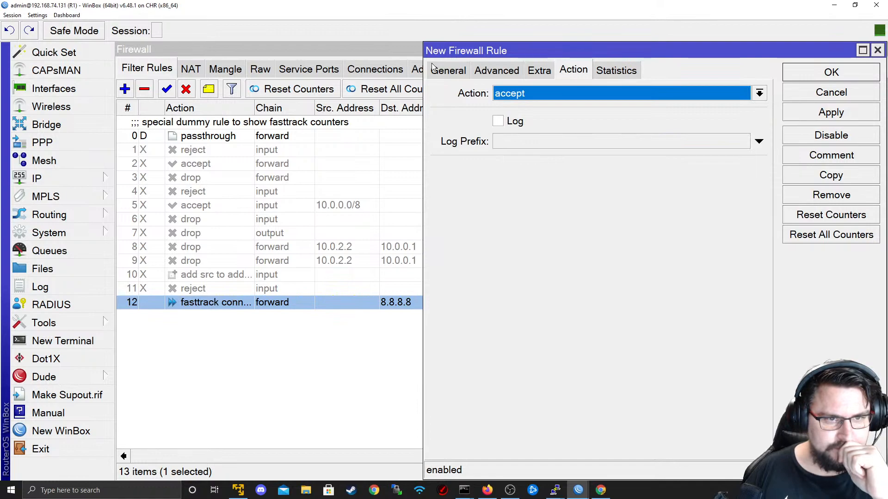
{"action": "left_click", "coordinate": [448, 71]}
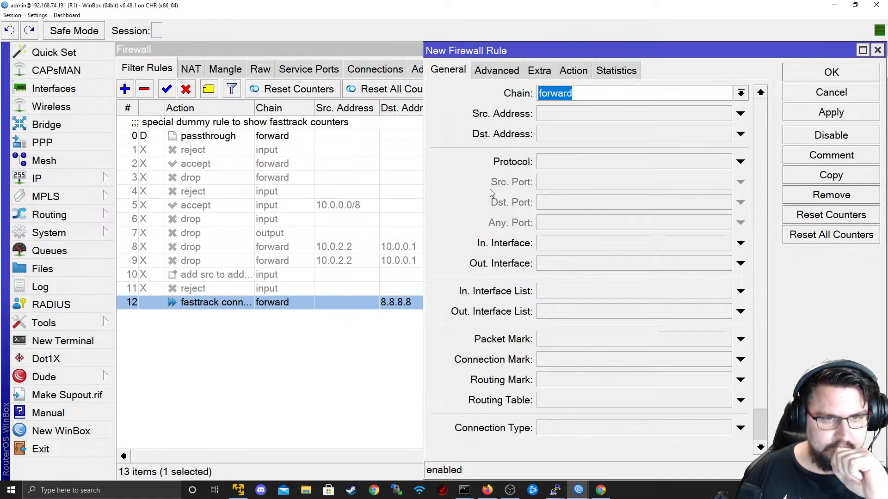
{"action": "left_click", "coordinate": [606, 431]}
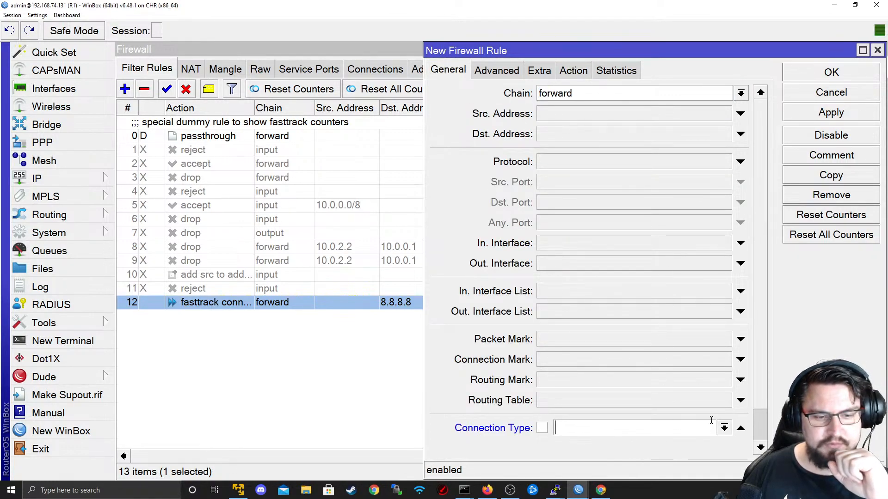
{"action": "left_click", "coordinate": [725, 428]}
{"action": "left_click", "coordinate": [725, 428]}
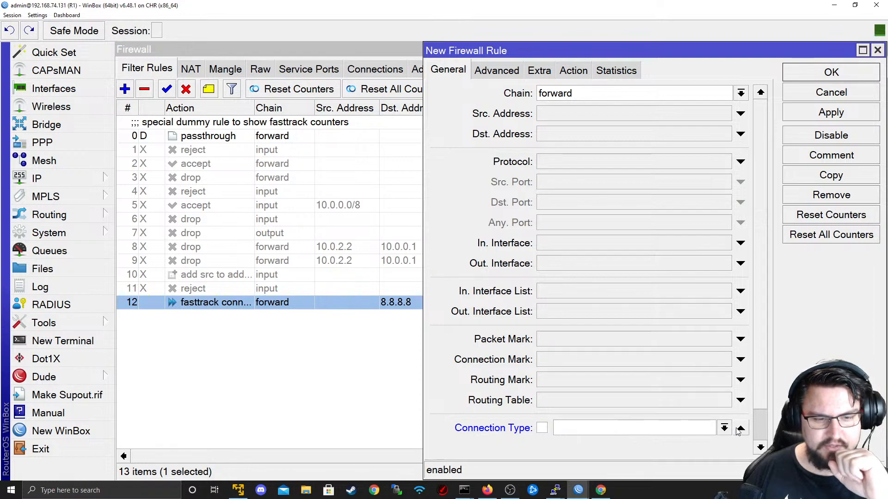
{"action": "left_click", "coordinate": [740, 429]}
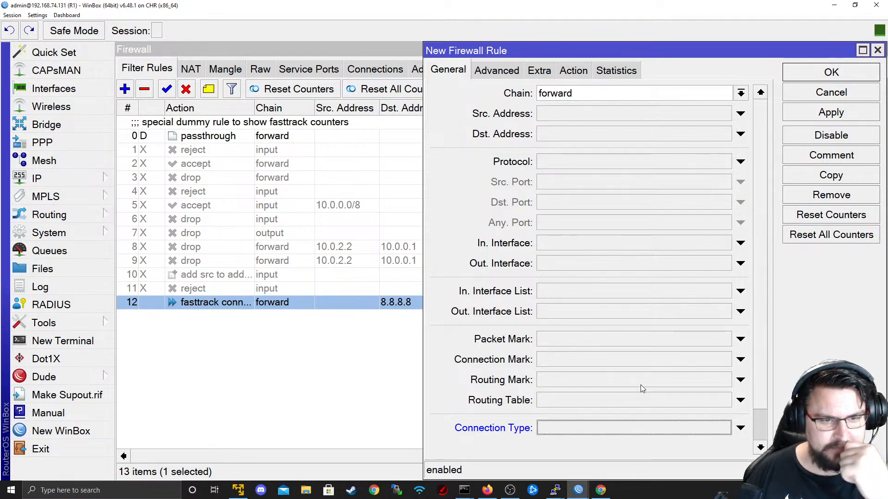
- Browse the Advanced, Extra, Action and Statistics tabs, then cancel the new filter rule
{"action": "left_click", "coordinate": [497, 70]}
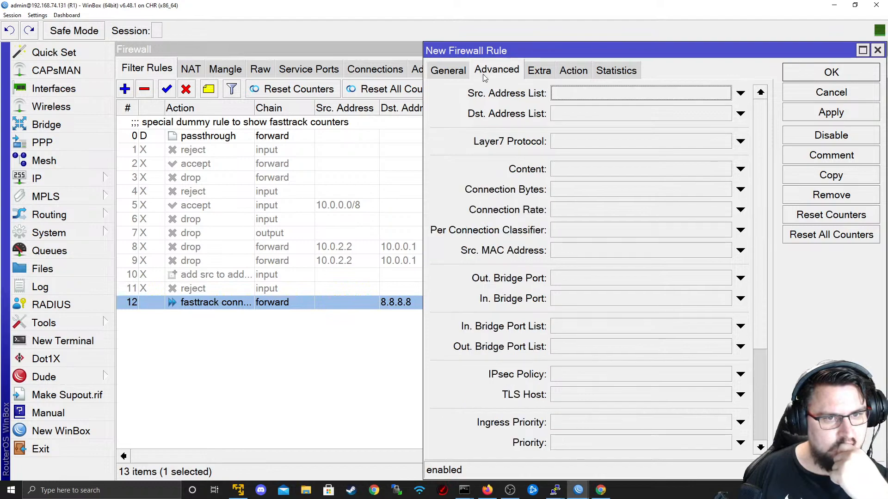
{"action": "scroll", "coordinate": [763, 386], "scroll_direction": "down", "scroll_amount": 5}
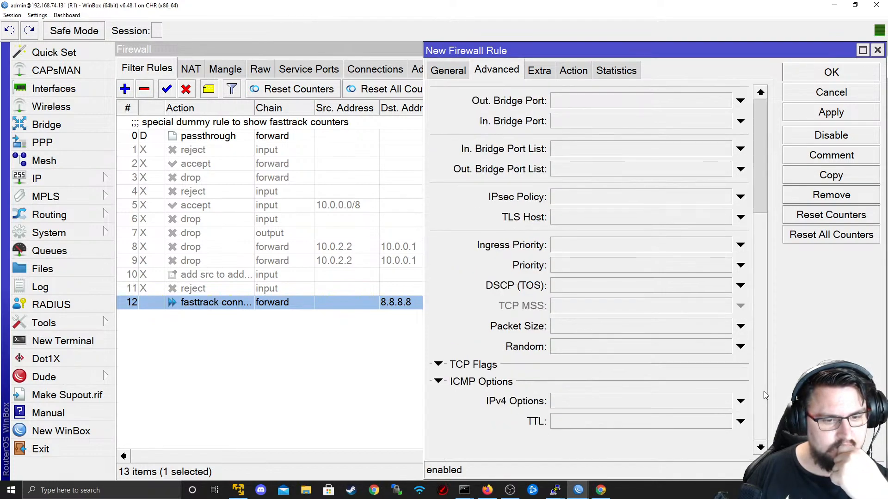
{"action": "scroll", "coordinate": [764, 387], "scroll_direction": "up", "scroll_amount": 5}
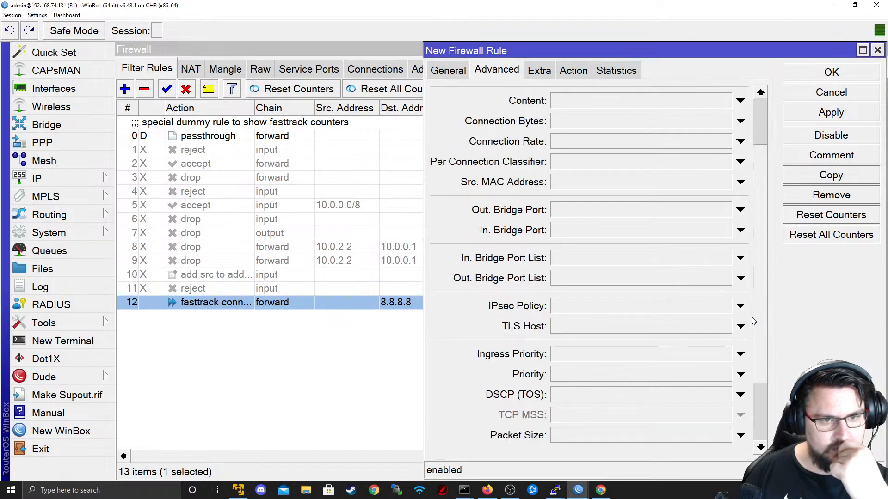
{"action": "scroll", "coordinate": [753, 325], "scroll_direction": "up", "scroll_amount": 2}
{"action": "left_click", "coordinate": [546, 71]}
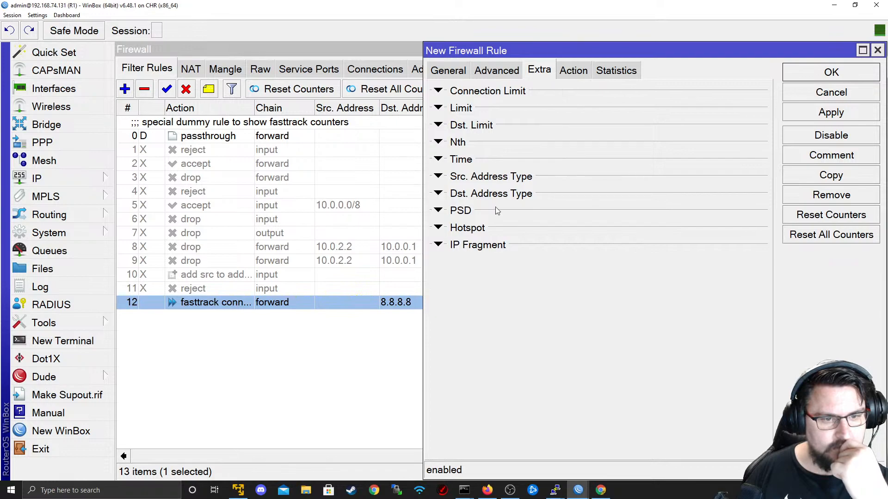
{"action": "left_click", "coordinate": [567, 69]}
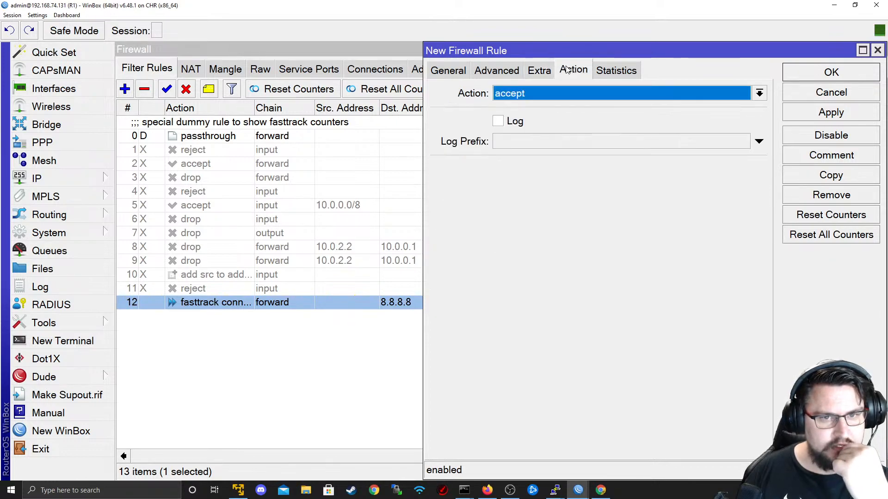
{"action": "left_click", "coordinate": [569, 96]}
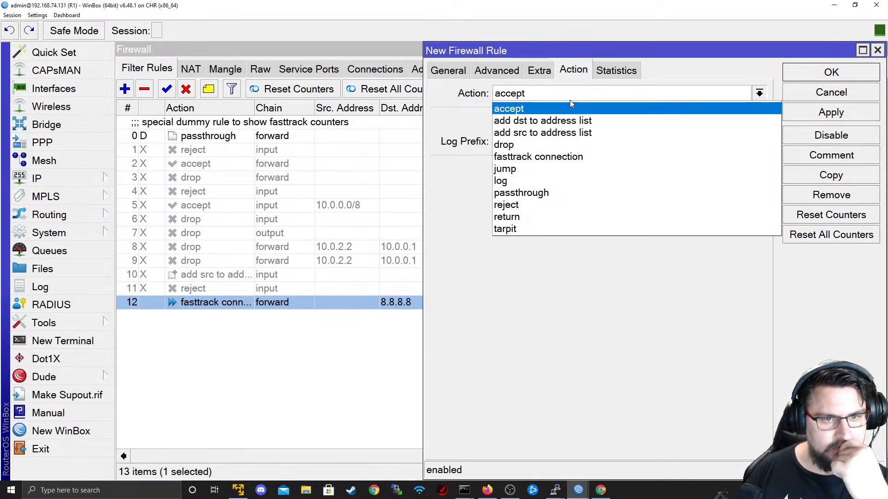
{"action": "left_click", "coordinate": [570, 100]}
{"action": "left_click", "coordinate": [613, 71]}
{"action": "left_click", "coordinate": [793, 93]}
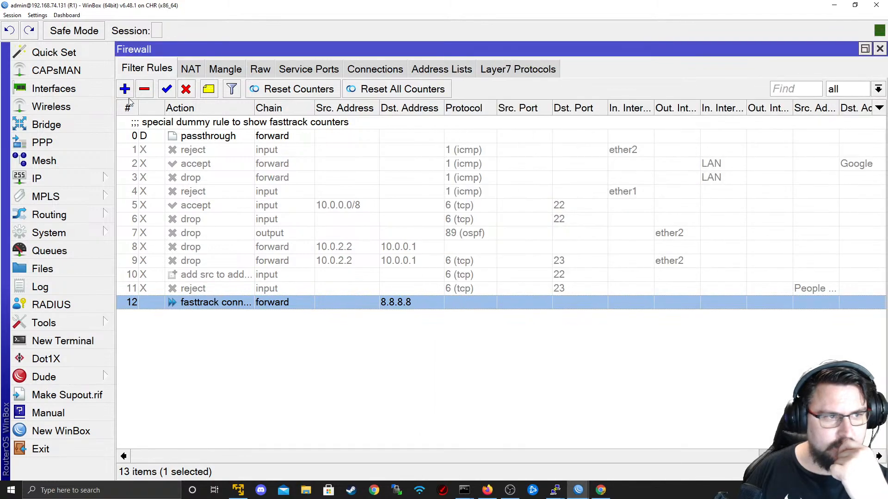
{"action": "left_click", "coordinate": [191, 69]}
- Start a NAT rule, try a connection-type condition, browse its Advanced options, then cancel it
{"action": "left_click", "coordinate": [125, 89]}
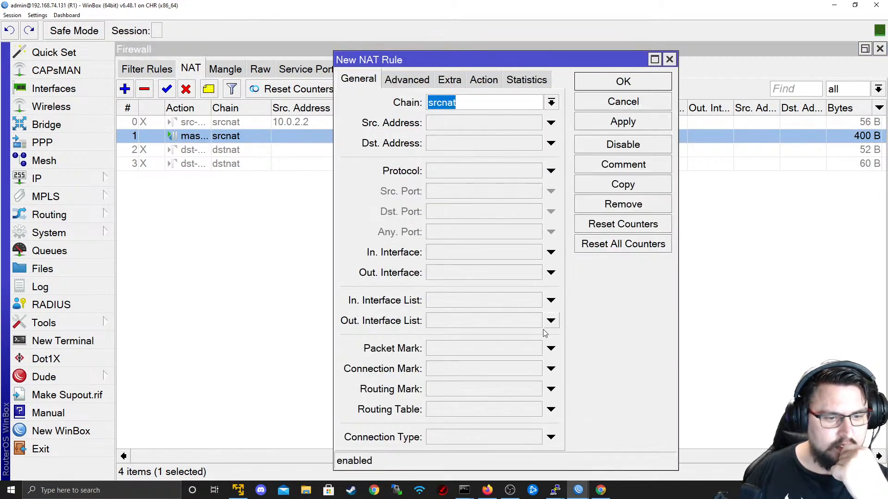
{"action": "left_click", "coordinate": [482, 437]}
{"action": "left_click", "coordinate": [535, 437]}
{"action": "left_click", "coordinate": [535, 437]}
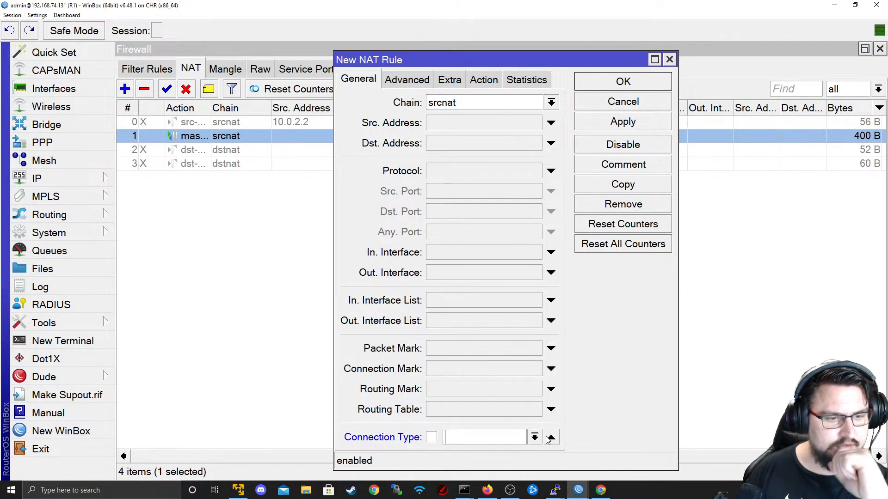
{"action": "left_click", "coordinate": [550, 437]}
{"action": "left_click", "coordinate": [407, 80]}
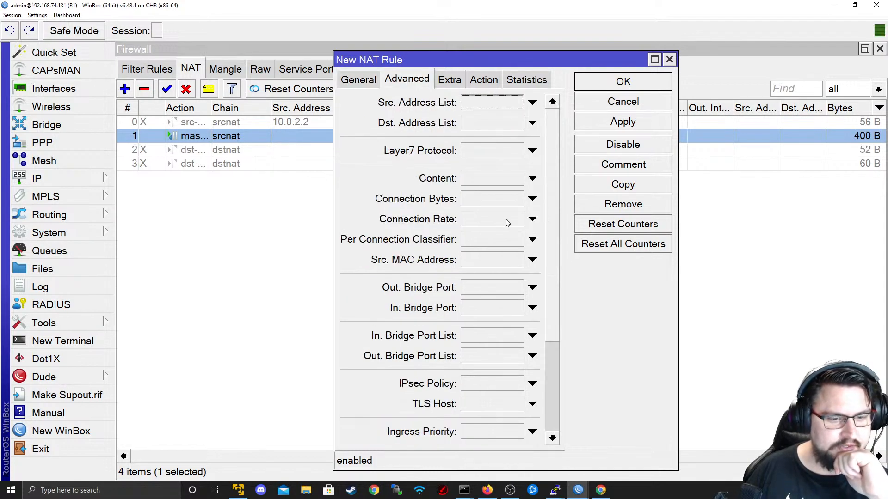
{"action": "scroll", "coordinate": [559, 395], "scroll_direction": "down", "scroll_amount": 3}
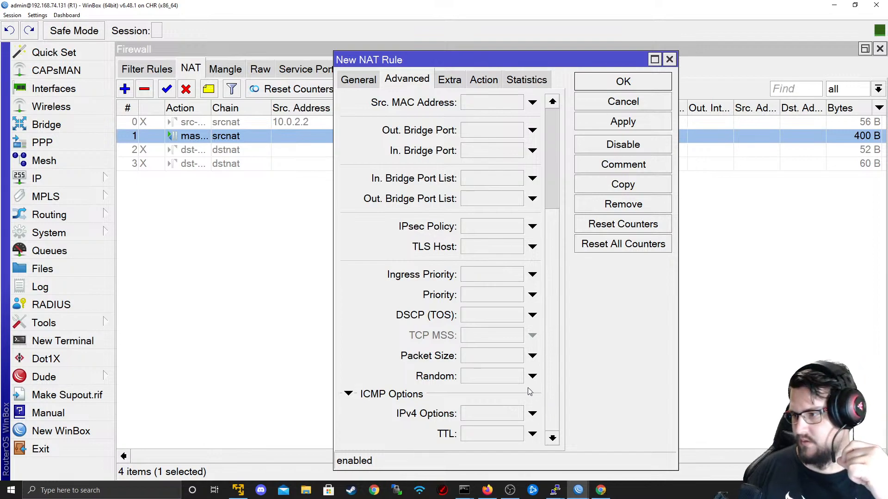
{"action": "scroll", "coordinate": [555, 236], "scroll_direction": "up", "scroll_amount": 1}
{"action": "scroll", "coordinate": [554, 259], "scroll_direction": "down", "scroll_amount": 1}
{"action": "scroll", "coordinate": [550, 218], "scroll_direction": "up", "scroll_amount": 2}
{"action": "scroll", "coordinate": [550, 208], "scroll_direction": "up", "scroll_amount": 1}
{"action": "scroll", "coordinate": [551, 198], "scroll_direction": "down", "scroll_amount": 2}
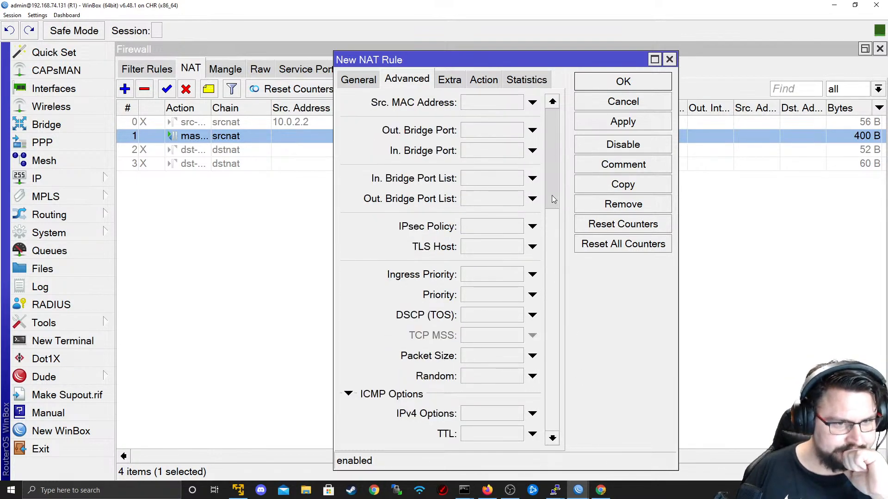
{"action": "scroll", "coordinate": [551, 199], "scroll_direction": "up", "scroll_amount": 2}
{"action": "left_click", "coordinate": [614, 102]}
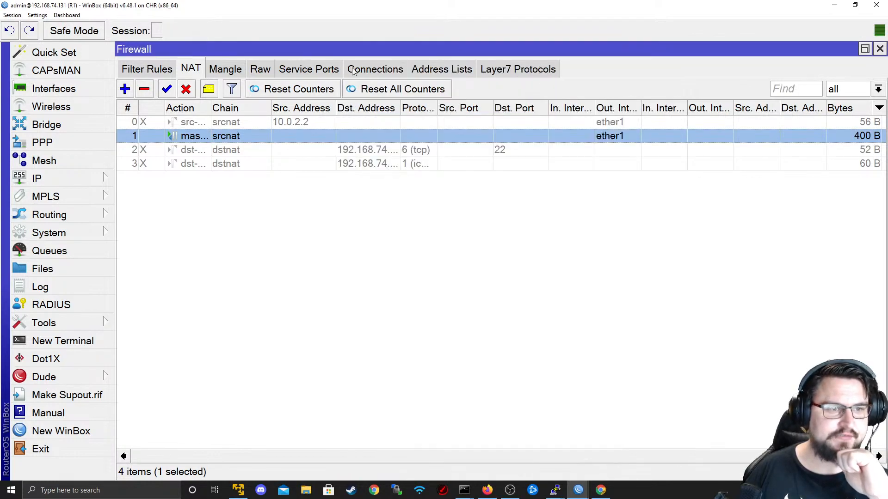
- Inspect the 192.168.74.1:32375 connection's established TCP state, then browse Address Lists, Service Ports and Raw
{"action": "left_click", "coordinate": [372, 69]}
{"action": "double_click", "coordinate": [370, 148]}
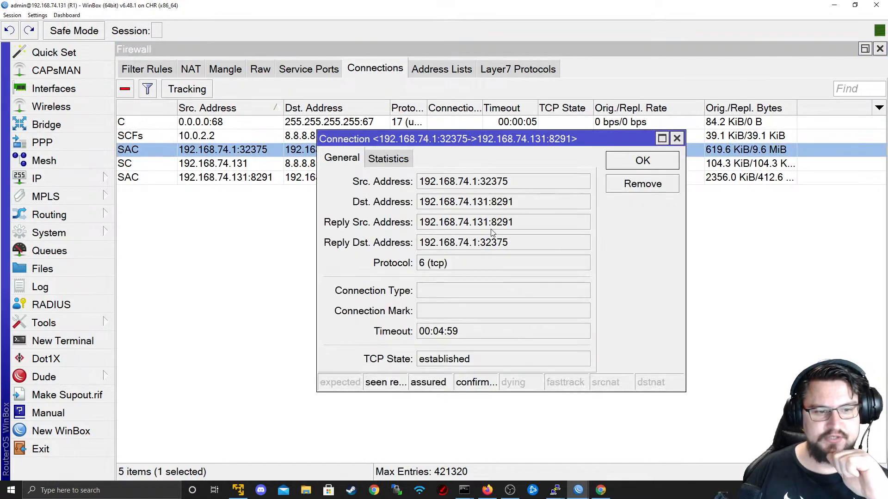
{"action": "left_click_drag", "start_coordinate": [481, 359], "coordinate": [310, 351]}
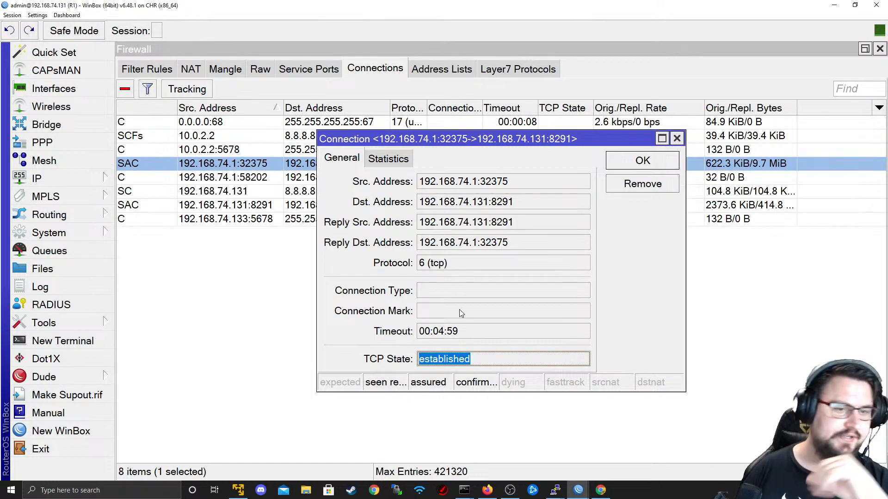
{"action": "left_click", "coordinate": [678, 139]}
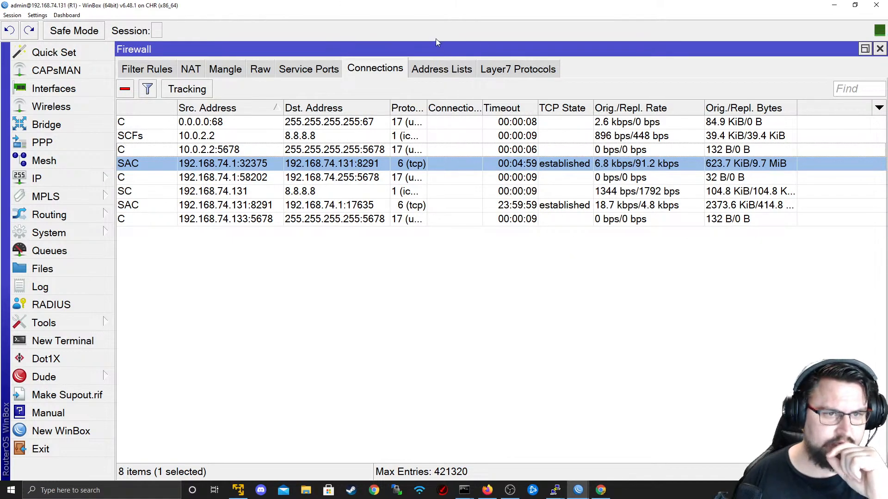
{"action": "left_click", "coordinate": [441, 69]}
{"action": "left_click", "coordinate": [309, 69]}
{"action": "left_click", "coordinate": [260, 69]}
- Open the prerouting mangle rule for 10.0.2.2 and expand its connection-state choices
{"action": "left_click", "coordinate": [237, 69]}
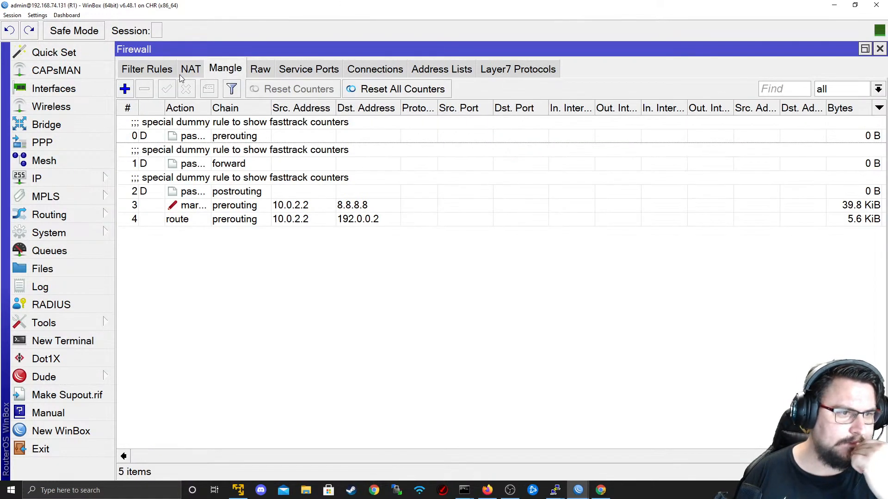
{"action": "left_click", "coordinate": [257, 207]}
{"action": "double_click", "coordinate": [257, 207]}
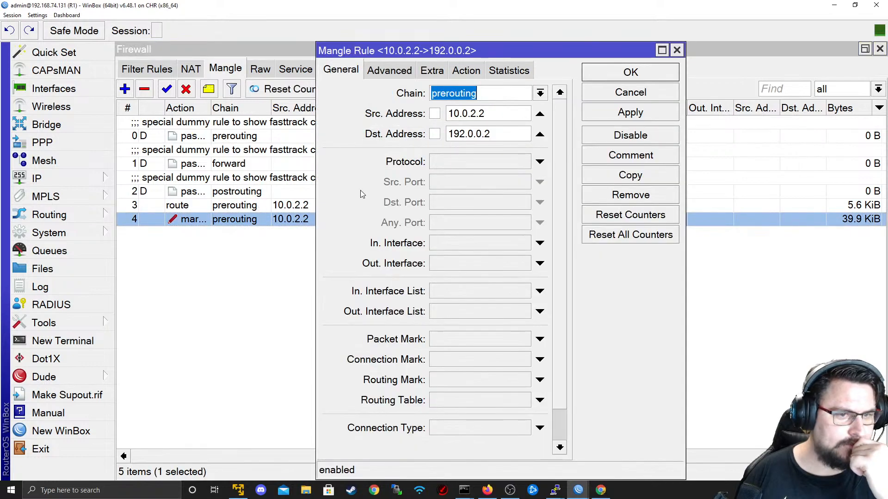
{"action": "scroll", "coordinate": [557, 420], "scroll_direction": "down", "scroll_amount": 2}
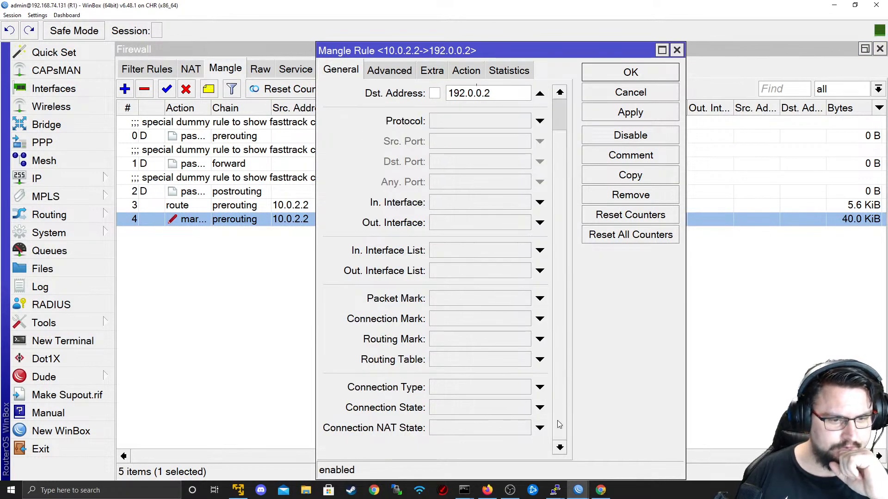
{"action": "left_click", "coordinate": [539, 409]}
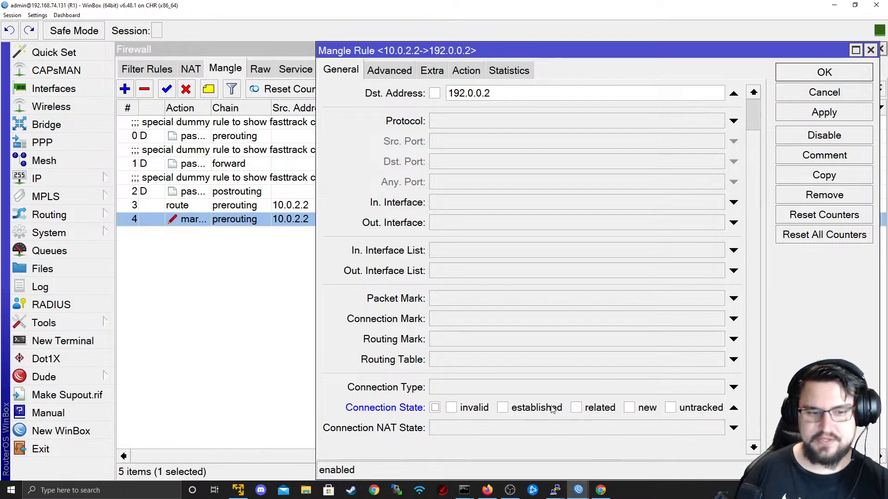
- Toggle established, new, untracked and related connection states, then close the rule unsaved
{"action": "left_click", "coordinate": [504, 408]}
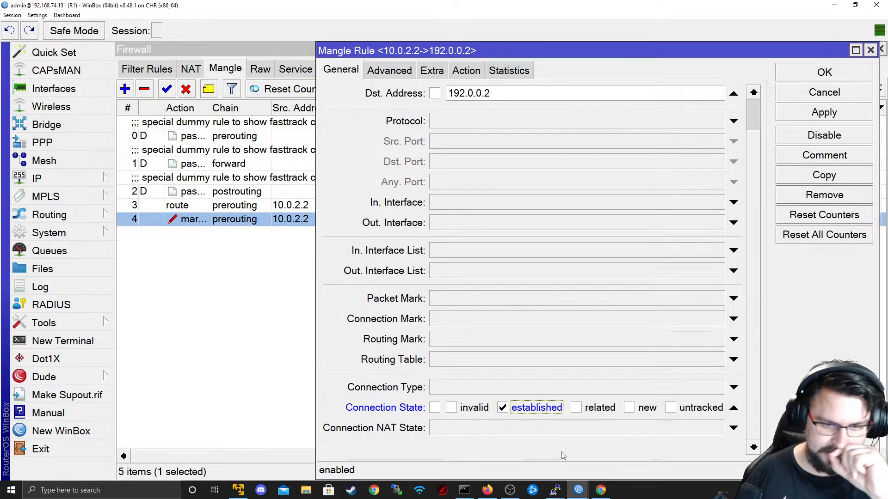
{"action": "left_click", "coordinate": [555, 414]}
{"action": "left_click", "coordinate": [642, 415]}
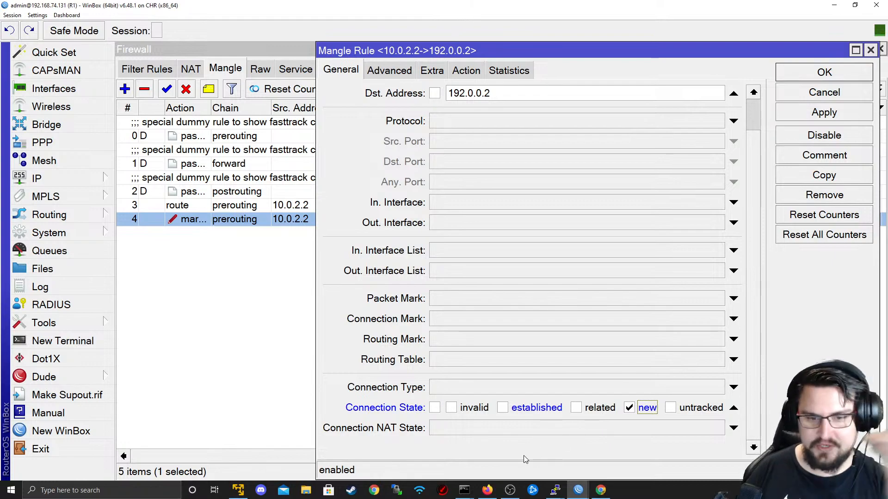
{"action": "left_click", "coordinate": [630, 408]}
{"action": "left_click", "coordinate": [691, 412]}
{"action": "left_click", "coordinate": [709, 410]}
{"action": "left_click", "coordinate": [590, 413]}
{"action": "left_click", "coordinate": [576, 410]}
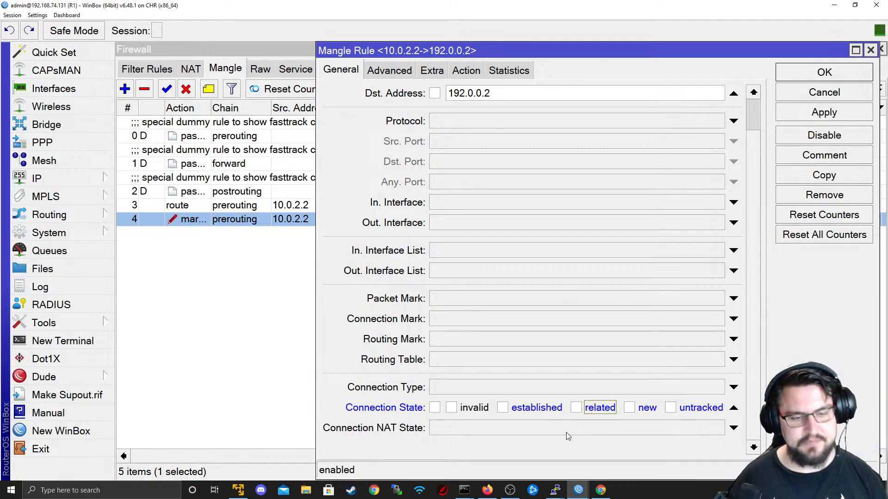
{"action": "left_click", "coordinate": [502, 408]}
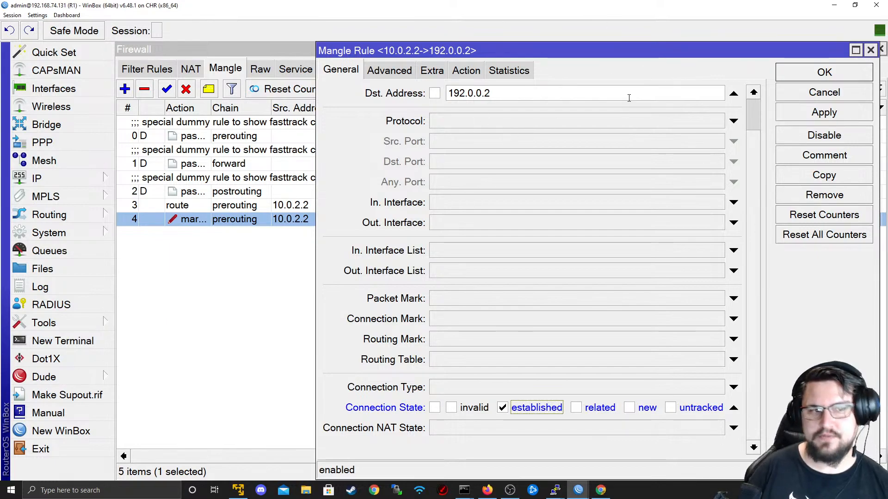
{"action": "left_click", "coordinate": [848, 92]}
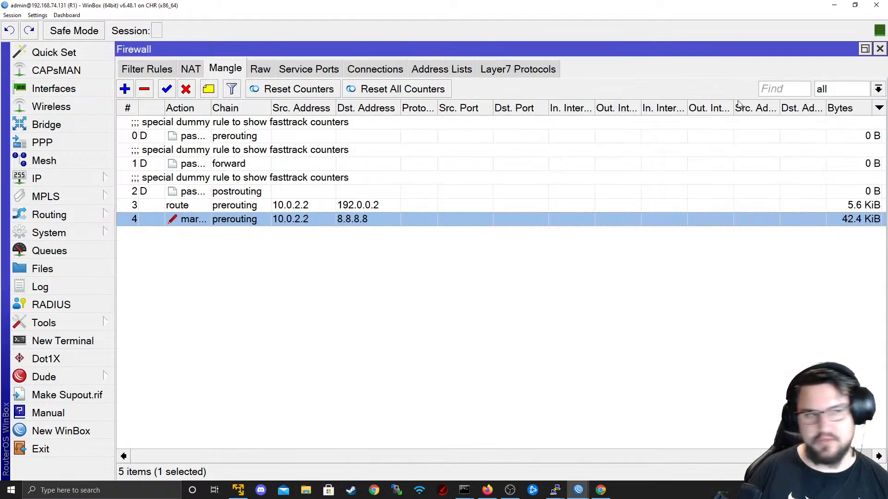
- Minimize WinBox and reload the Mangle manual page in the browser
{"action": "left_click", "coordinate": [834, 5]}
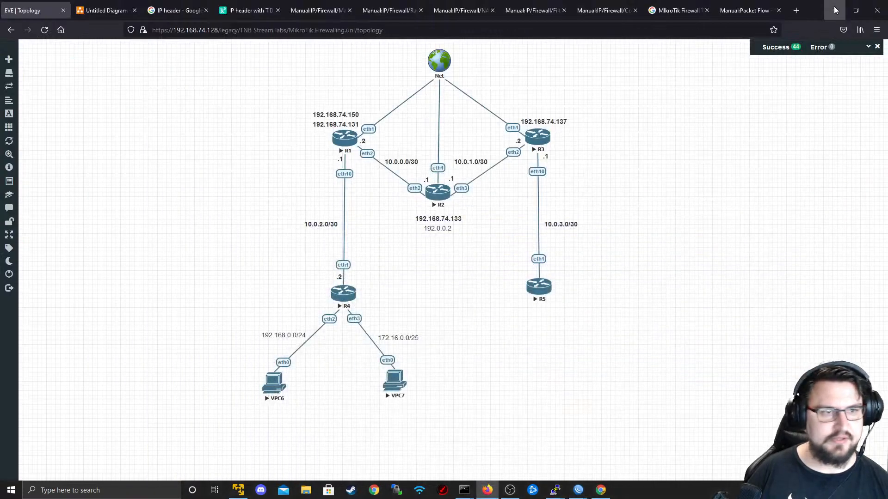
{"action": "left_click", "coordinate": [326, 10]}
{"action": "scroll", "coordinate": [199, 220], "scroll_direction": "down", "scroll_amount": 2}
{"action": "scroll", "coordinate": [200, 220], "scroll_direction": "up", "scroll_amount": 2}
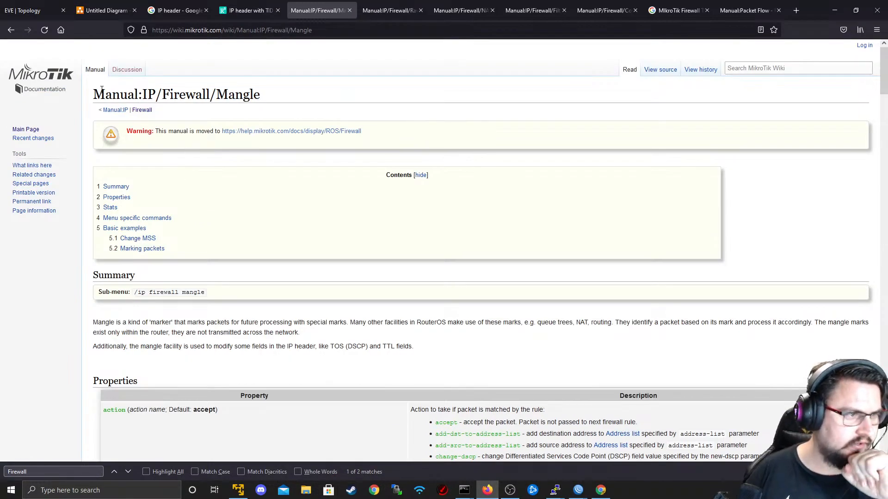
{"action": "left_click", "coordinate": [94, 76]}
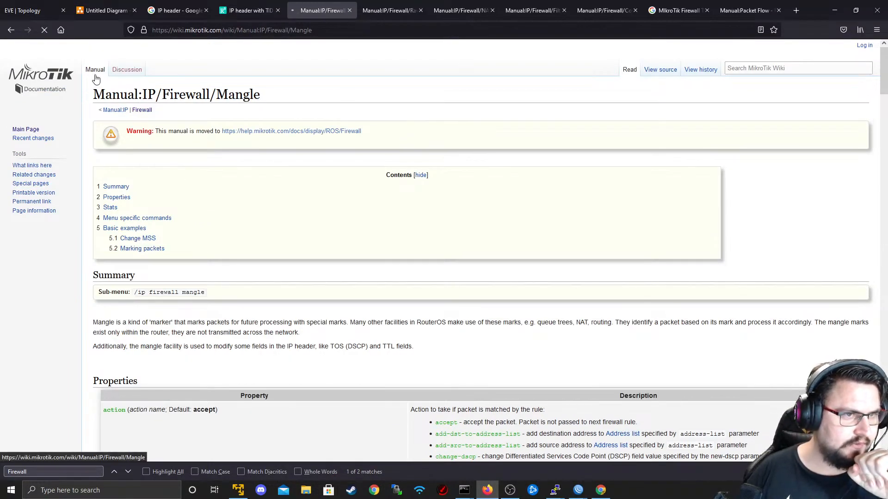
- Search 'MikroTik Connection States' and open the Basic Concepts documentation result
{"action": "key", "text": "ctrl+t"}
{"action": "type", "text": "MikroTik Connection States"}
{"action": "key", "text": "Return"}
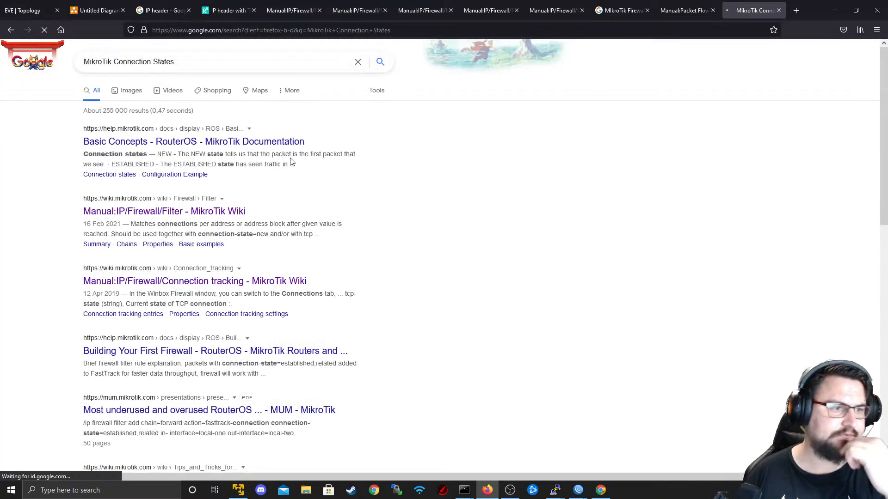
{"action": "middle_click", "coordinate": [240, 145]}
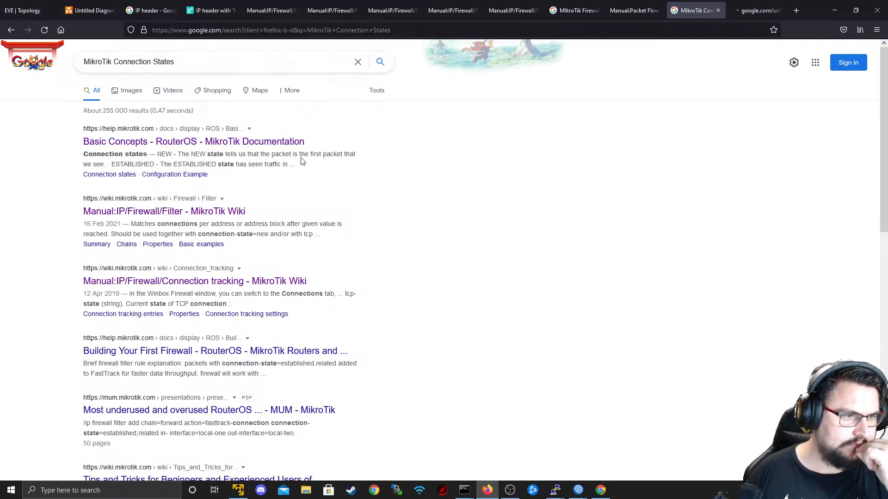
{"action": "left_click", "coordinate": [740, 9]}
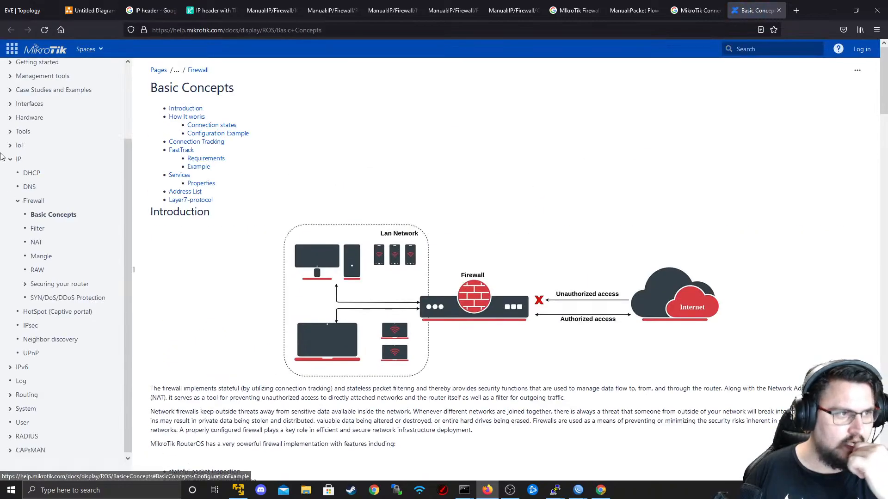
- Read and highlight the Connection states descriptions: NEW, ESTABLISHED, RELATED, INVALID, UNTRACKED
{"action": "scroll", "coordinate": [179, 268], "scroll_direction": "down", "scroll_amount": 4}
{"action": "scroll", "coordinate": [182, 277], "scroll_direction": "up", "scroll_amount": 3}
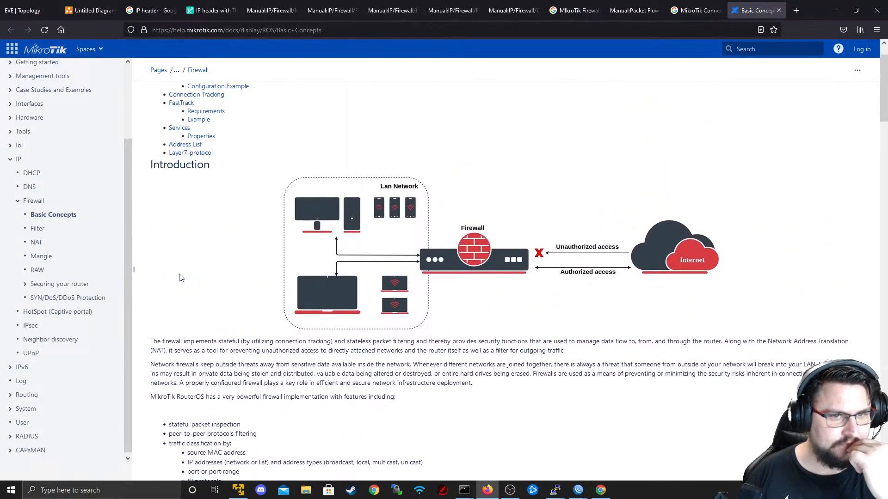
{"action": "scroll", "coordinate": [181, 278], "scroll_direction": "down", "scroll_amount": 8}
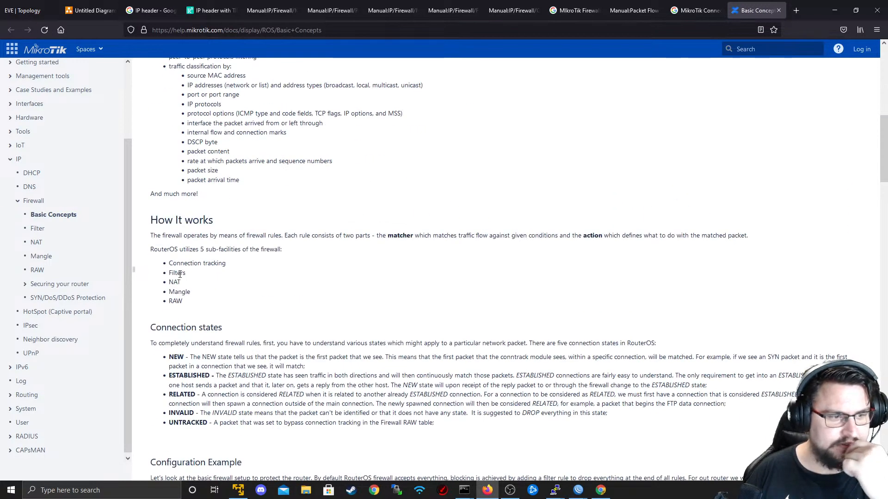
{"action": "scroll", "coordinate": [180, 275], "scroll_direction": "down", "scroll_amount": 2}
{"action": "left_click_drag", "start_coordinate": [184, 263], "coordinate": [456, 318]}
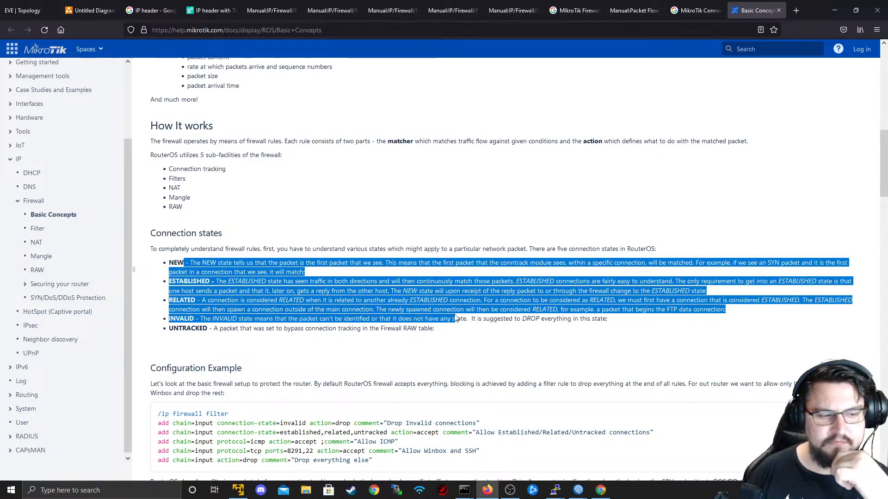
{"action": "scroll", "coordinate": [456, 318], "scroll_direction": "down", "scroll_amount": 2}
{"action": "left_click", "coordinate": [451, 255]}
{"action": "left_click_drag", "start_coordinate": [451, 256], "coordinate": [94, 175]}
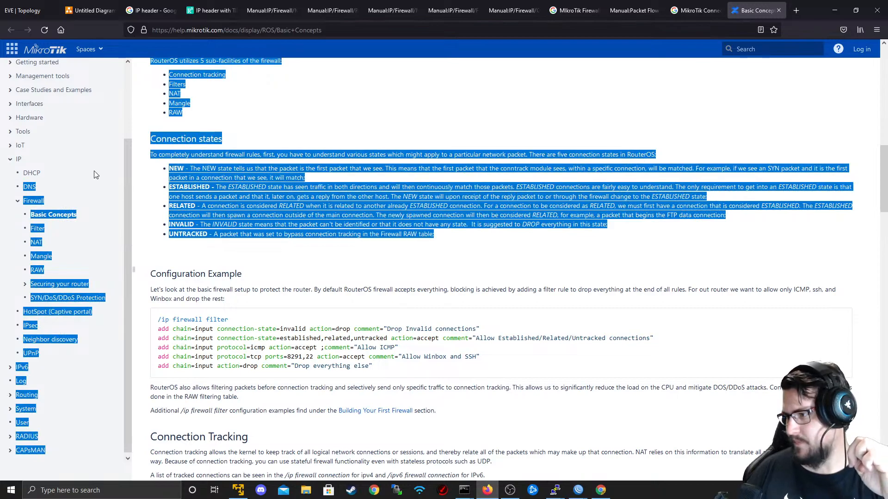
{"action": "left_click", "coordinate": [162, 97]}
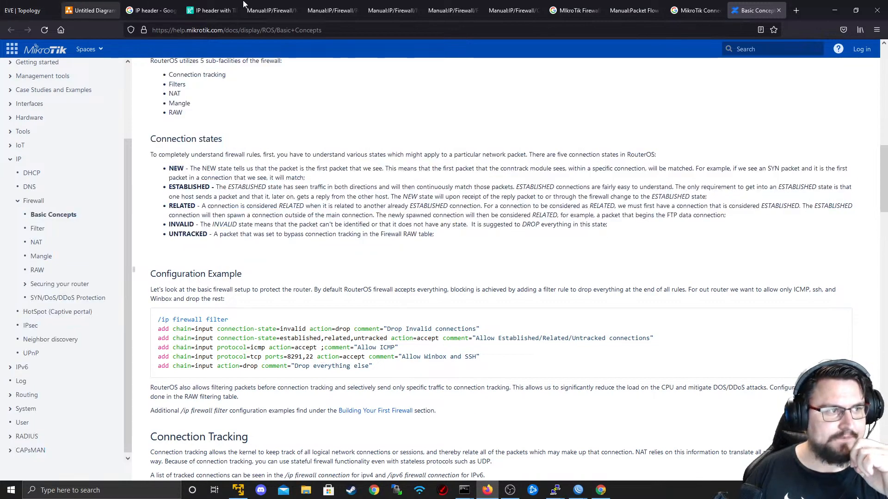
- Minimize the browser and return to the EVE Topology tab
{"action": "left_click", "coordinate": [835, 10]}
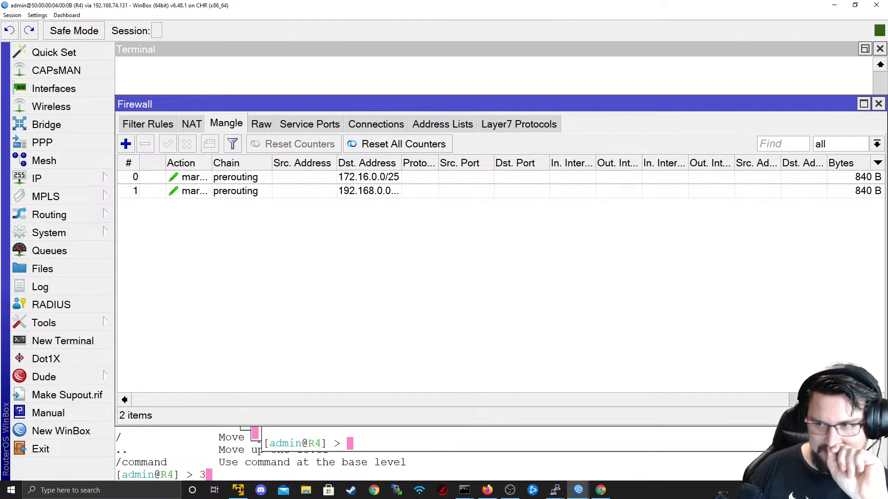
{"action": "key", "text": "alt+Tab"}
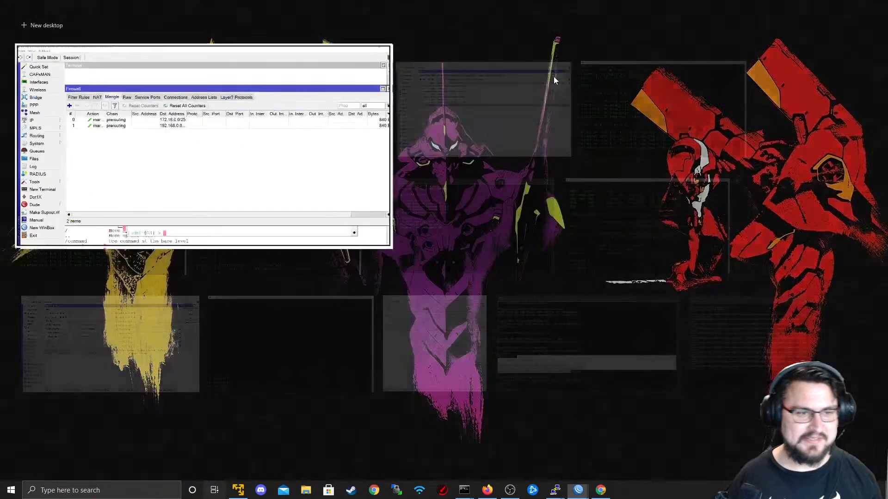
{"action": "key", "text": "Tab"}
{"action": "key", "text": "Tab"}
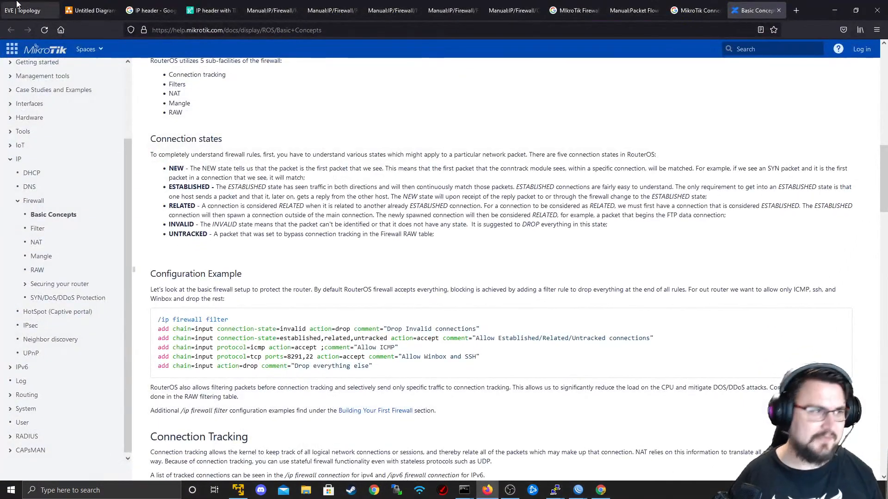
{"action": "left_click", "coordinate": [29, 10]}
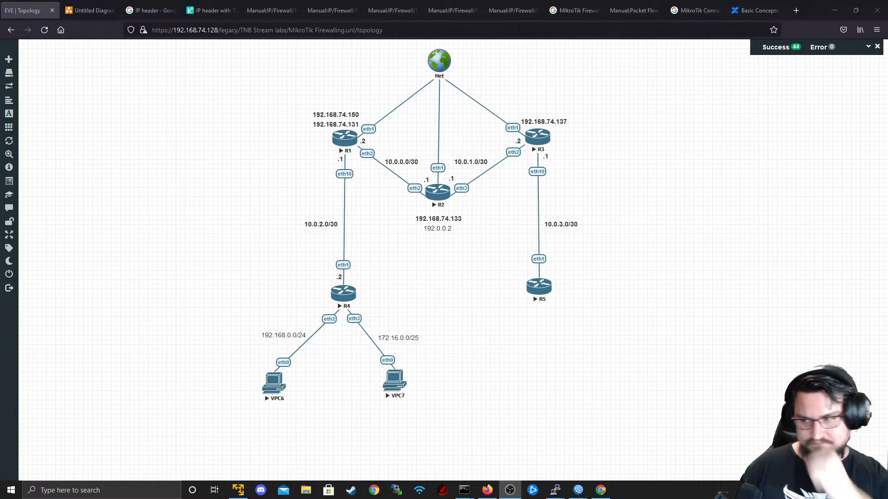
- Bring the Chrome window with the MTCNA Complete Study Guide slides onto the screen
{"action": "key", "text": "alt+Tab"}
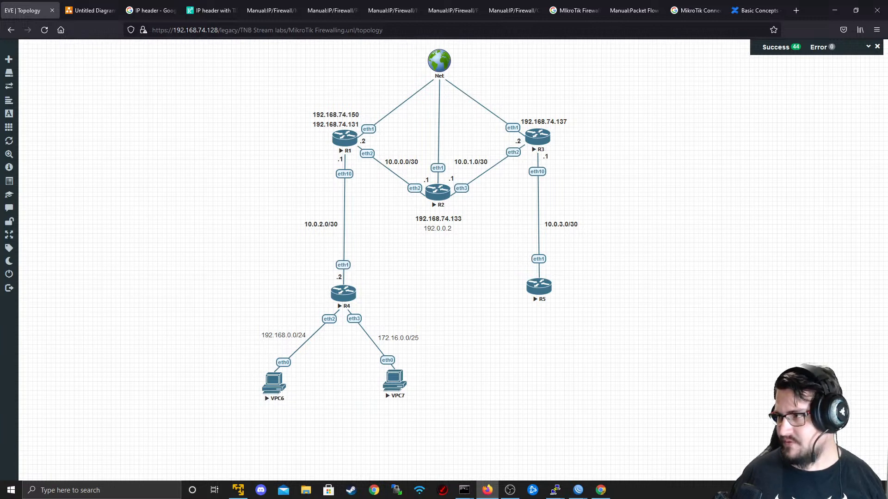
{"action": "key", "text": "alt+Tab"}
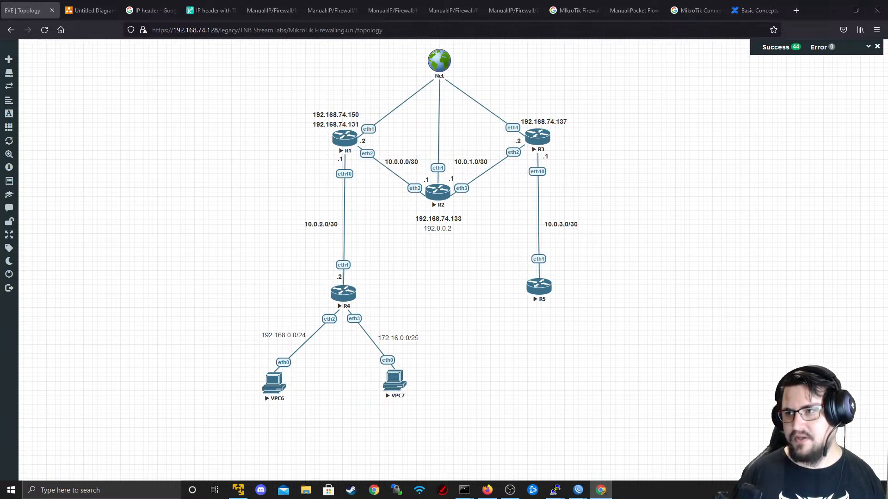
{"action": "left_click_drag", "start_coordinate": [887, 194], "coordinate": [438, 82]}
- Step back through the filmstrip from Chapter 8 to slide 110's WinBox route screenshot
{"action": "scroll", "coordinate": [342, 212], "scroll_direction": "down", "scroll_amount": 3}
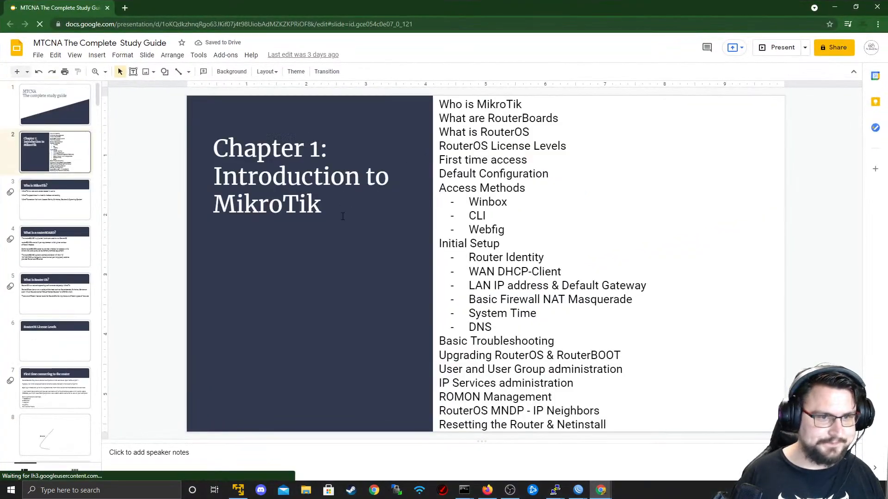
{"action": "scroll", "coordinate": [42, 228], "scroll_direction": "down", "scroll_amount": 4}
{"action": "scroll", "coordinate": [42, 226], "scroll_direction": "down", "scroll_amount": 15}
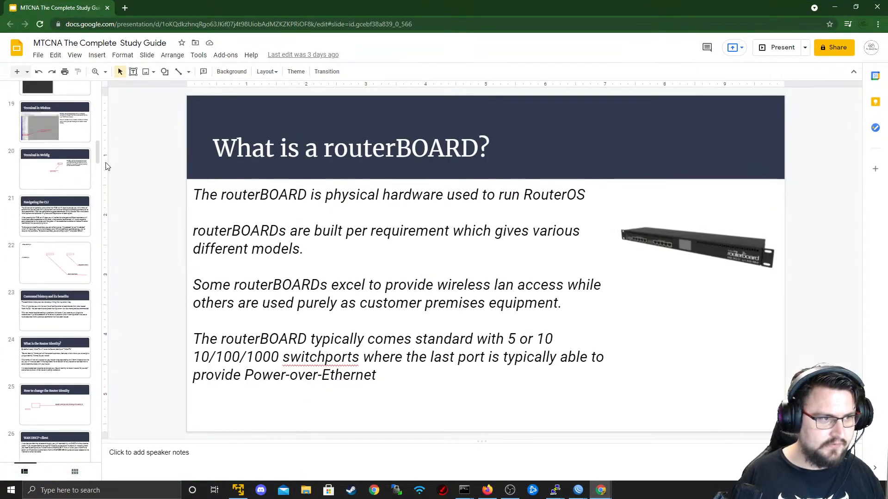
{"action": "left_click_drag", "start_coordinate": [98, 158], "coordinate": [115, 459]}
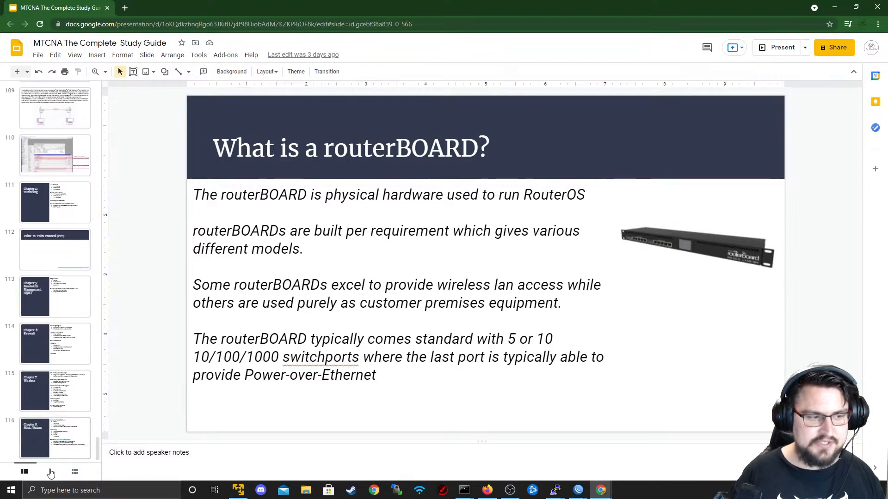
{"action": "left_click", "coordinate": [57, 445]}
{"action": "left_click", "coordinate": [56, 402]}
{"action": "left_click", "coordinate": [58, 348]}
{"action": "left_click", "coordinate": [63, 298]}
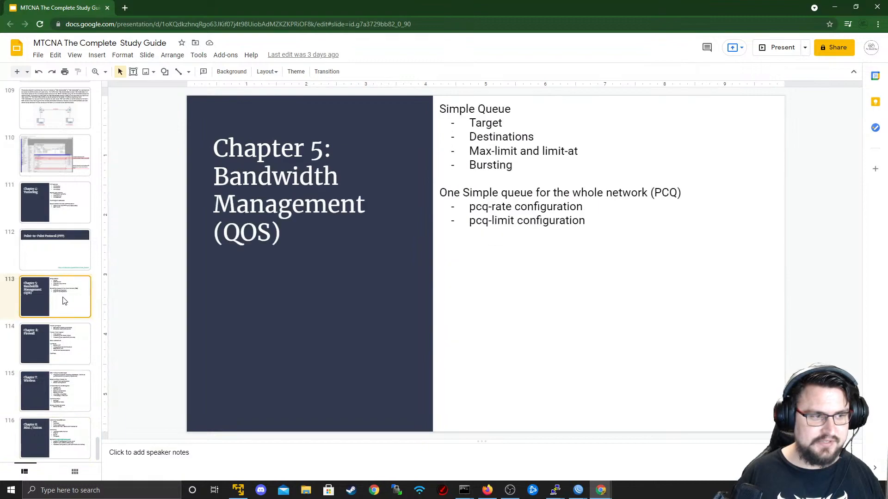
{"action": "left_click", "coordinate": [55, 264]}
{"action": "scroll", "coordinate": [65, 288], "scroll_direction": "up", "scroll_amount": 1}
{"action": "scroll", "coordinate": [65, 287], "scroll_direction": "up", "scroll_amount": 1}
{"action": "left_click", "coordinate": [57, 252]}
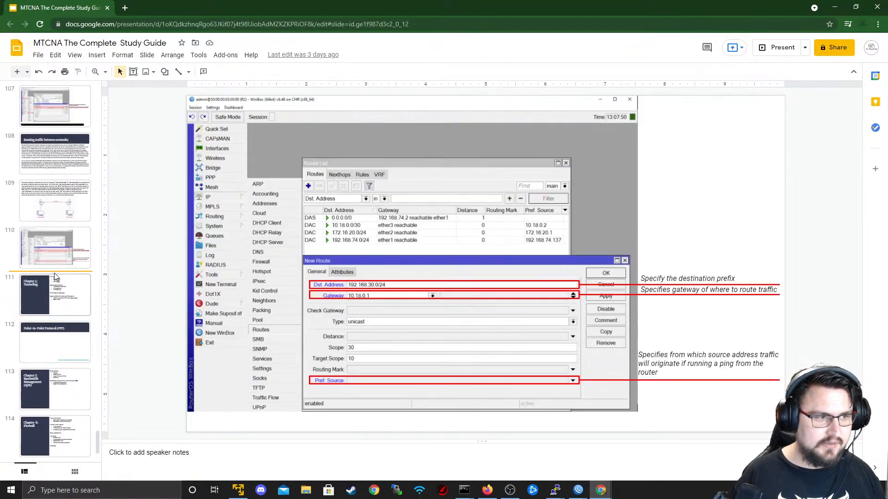
{"action": "left_click", "coordinate": [67, 295]}
{"action": "left_click", "coordinate": [57, 243]}
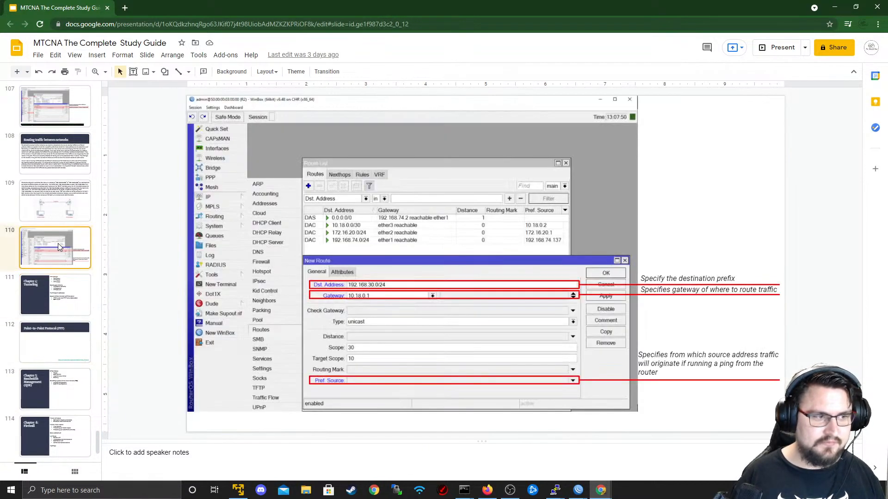
- Show slide 107, then slide 108 'Routing traffic between networks', and scroll the filmstrip to the top
{"action": "scroll", "coordinate": [65, 265], "scroll_direction": "down", "scroll_amount": 2}
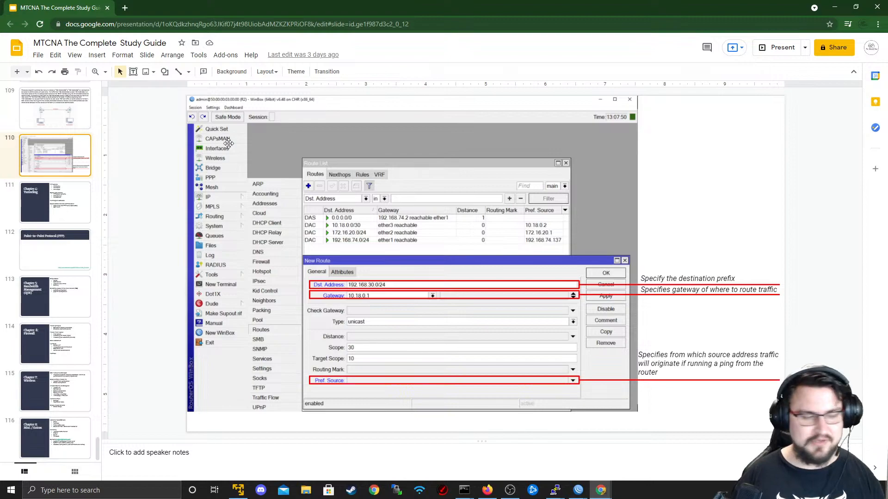
{"action": "scroll", "coordinate": [97, 277], "scroll_direction": "up", "scroll_amount": 5}
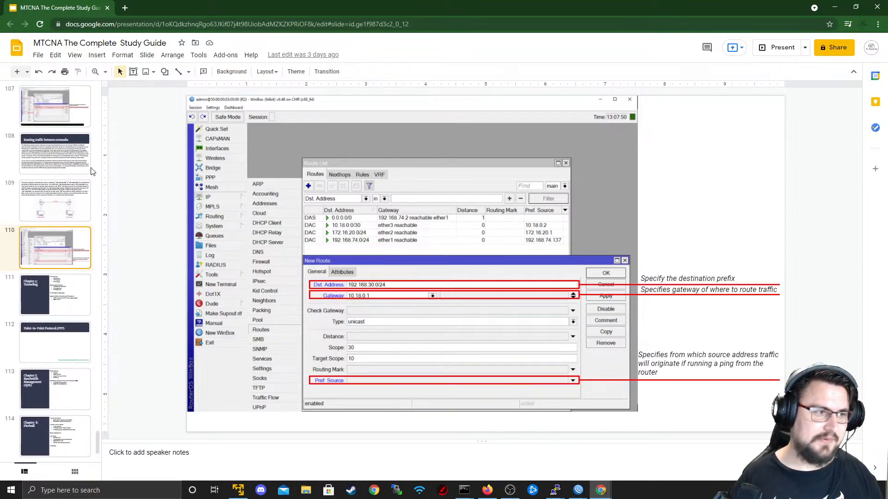
{"action": "scroll", "coordinate": [100, 282], "scroll_direction": "up", "scroll_amount": 1}
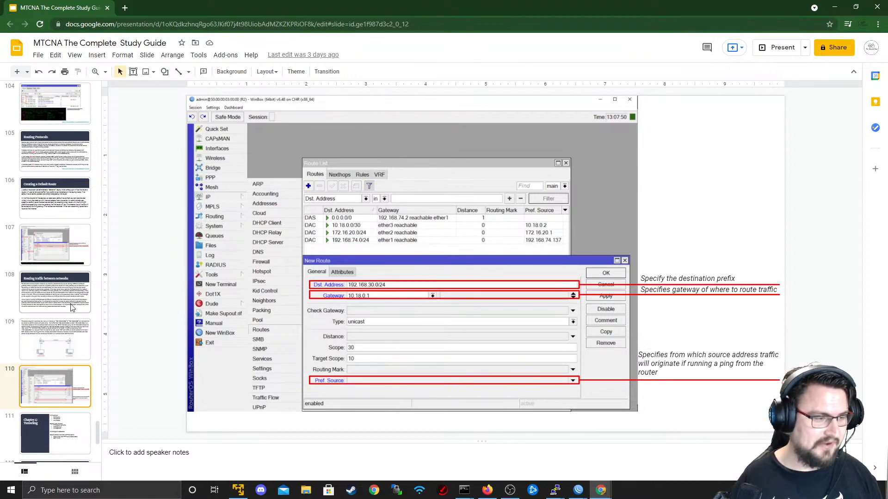
{"action": "left_click", "coordinate": [60, 246]}
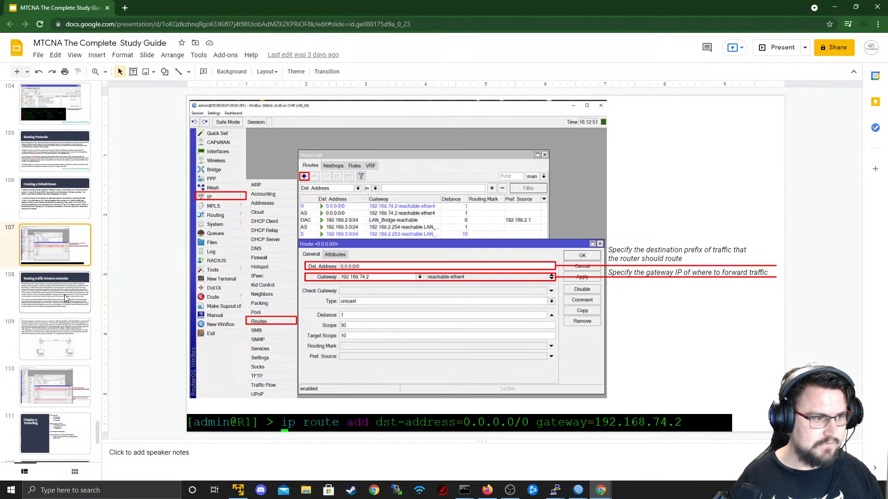
{"action": "left_click", "coordinate": [65, 298]}
{"action": "scroll", "coordinate": [61, 294], "scroll_direction": "up", "scroll_amount": 4}
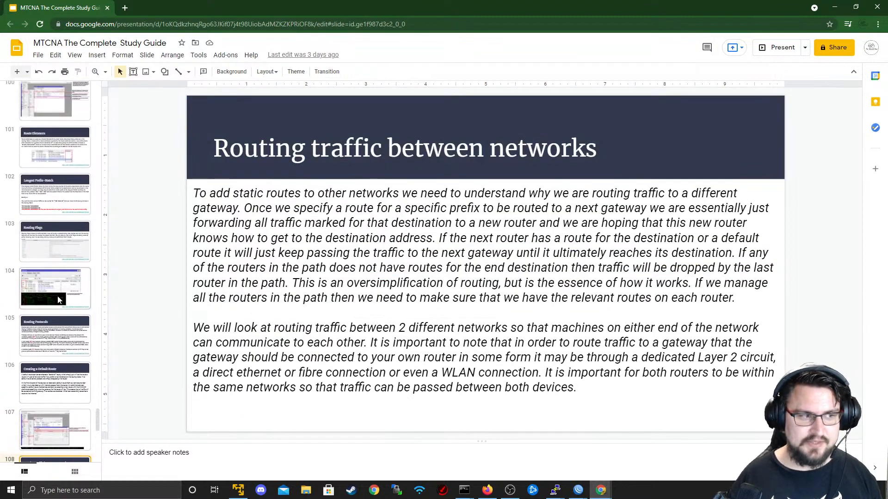
{"action": "scroll", "coordinate": [60, 287], "scroll_direction": "up", "scroll_amount": 8}
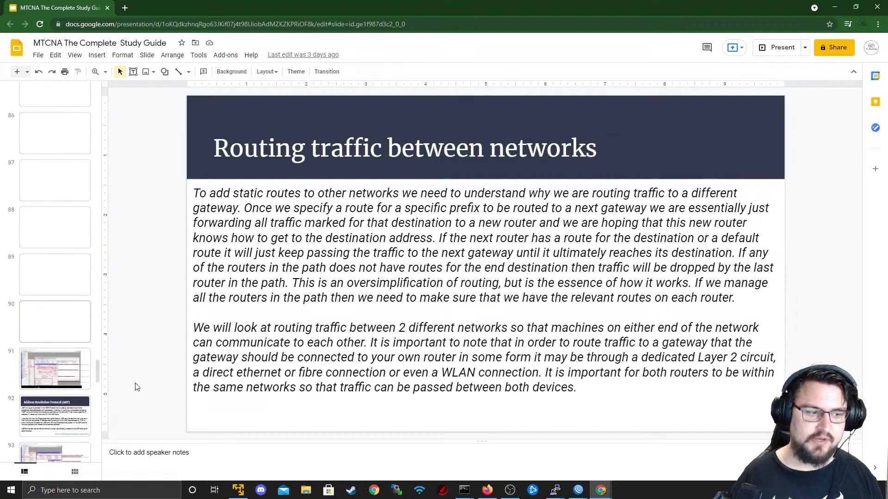
{"action": "left_click_drag", "start_coordinate": [97, 369], "coordinate": [108, 92]}
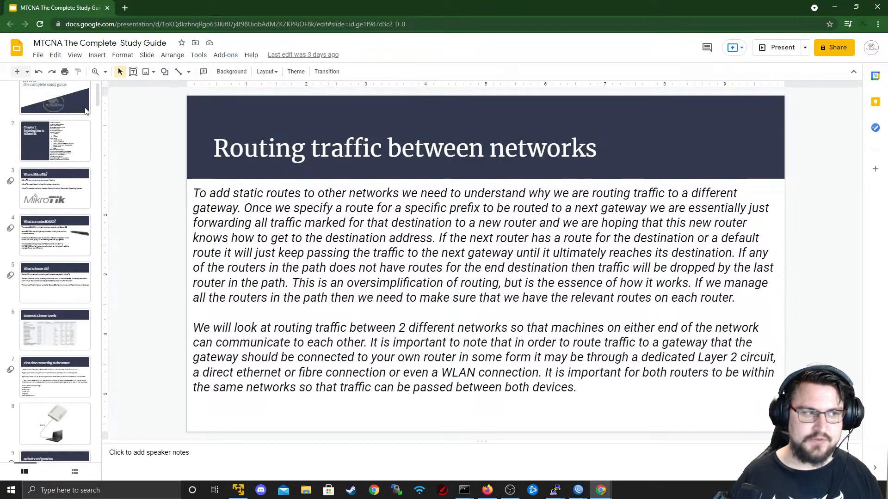
{"action": "scroll", "coordinate": [86, 111], "scroll_direction": "up", "scroll_amount": 1}
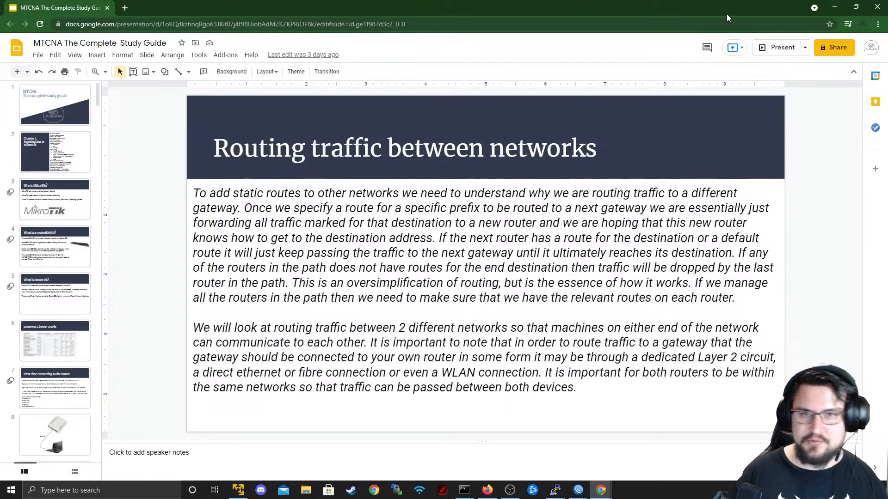
- Minimize the study guide window to reveal the EVE-NG MikroTik Firewalling topology
{"action": "left_click", "coordinate": [832, 6]}
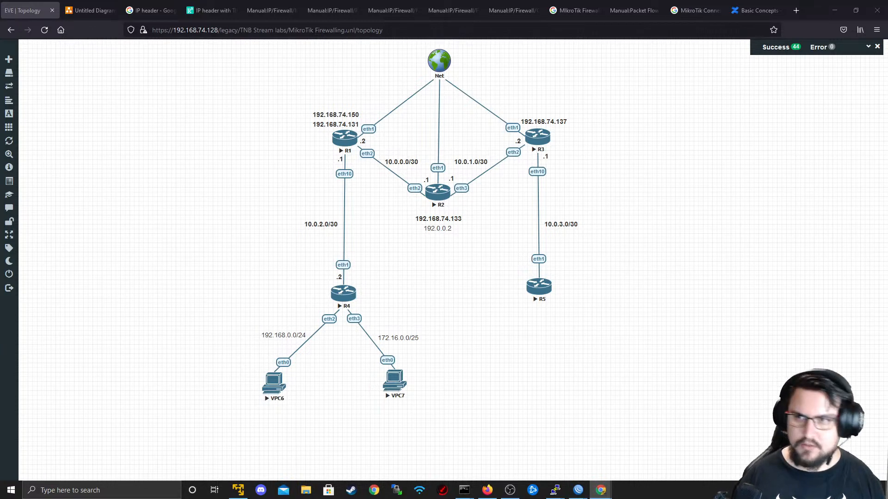
- Bring The Network Berg YouTube channel on screen, maximize it and highlight the subscriber count
{"action": "left_click_drag", "start_coordinate": [887, 26], "coordinate": [360, 35]}
{"action": "double_click", "coordinate": [360, 35]}
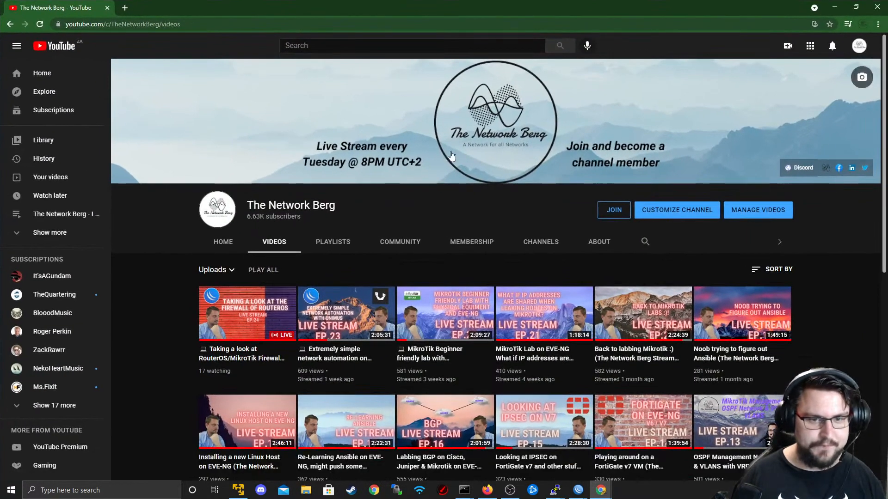
{"action": "scroll", "coordinate": [490, 177], "scroll_direction": "down", "scroll_amount": 2}
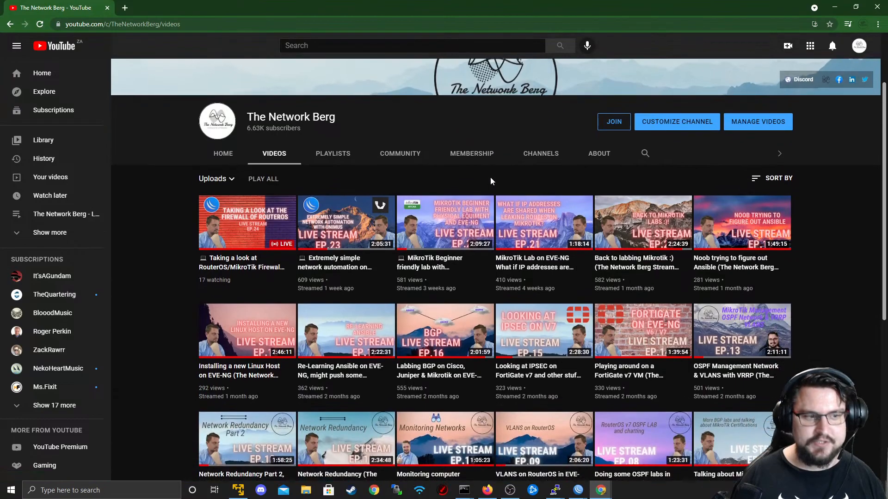
{"action": "scroll", "coordinate": [490, 179], "scroll_direction": "up", "scroll_amount": 2}
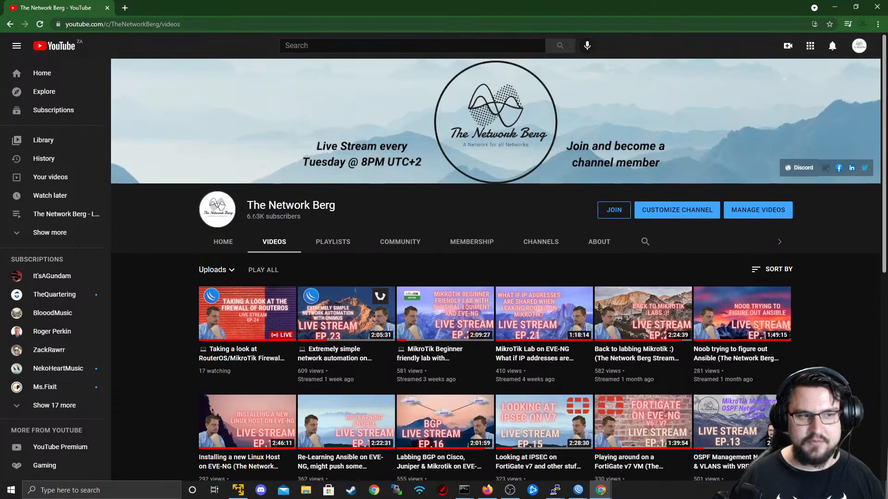
{"action": "left_click_drag", "start_coordinate": [252, 217], "coordinate": [309, 215]}
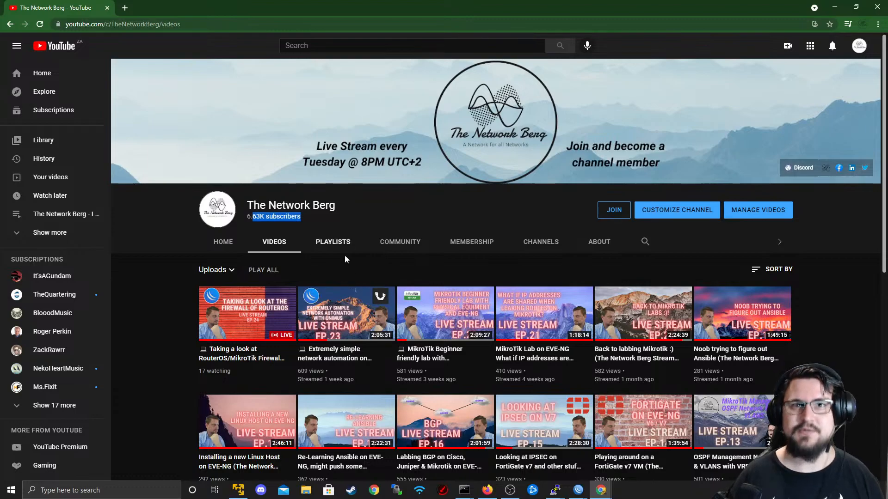
- Scroll through the channel's Videos list, then minimize YouTube and open the Untitled Diagram tab
{"action": "scroll", "coordinate": [436, 350], "scroll_direction": "down", "scroll_amount": 1}
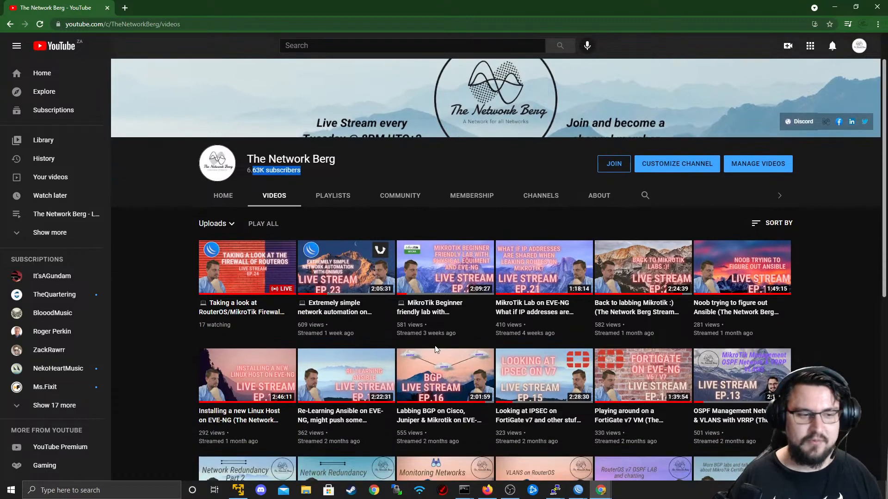
{"action": "scroll", "coordinate": [437, 350], "scroll_direction": "down", "scroll_amount": 7}
{"action": "scroll", "coordinate": [425, 187], "scroll_direction": "up", "scroll_amount": 5}
{"action": "scroll", "coordinate": [404, 143], "scroll_direction": "down", "scroll_amount": 2}
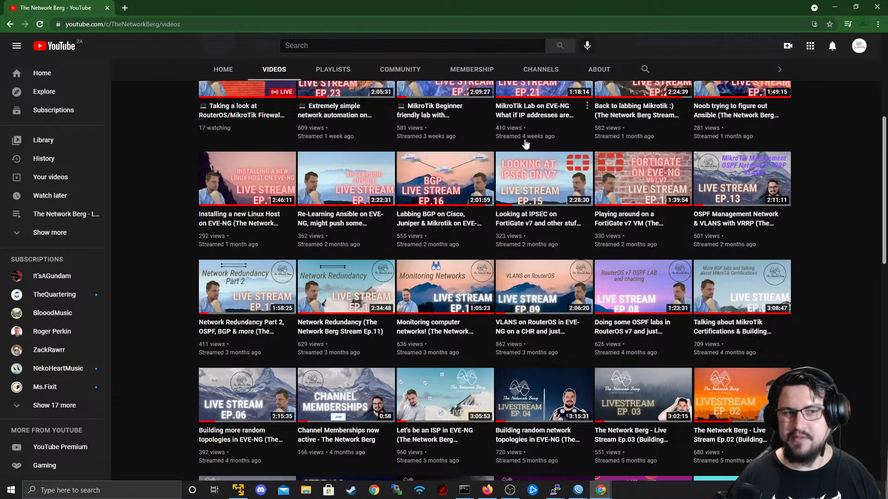
{"action": "scroll", "coordinate": [346, 241], "scroll_direction": "down", "scroll_amount": 2}
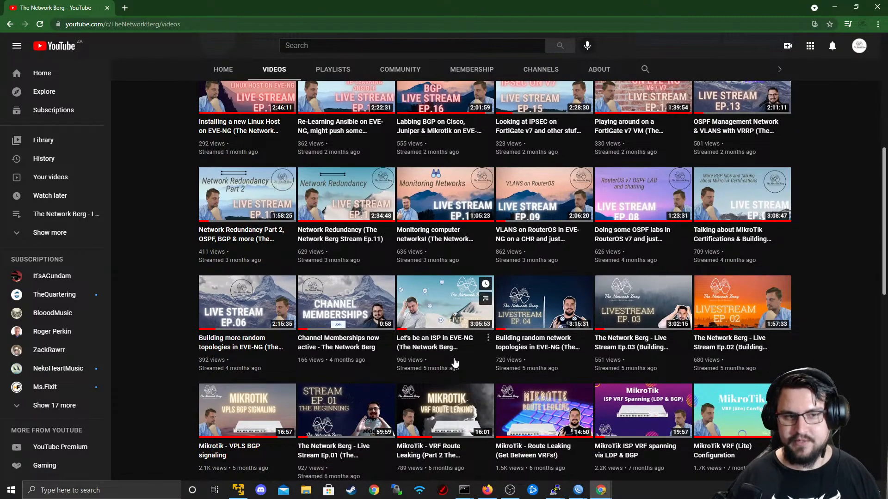
{"action": "scroll", "coordinate": [452, 365], "scroll_direction": "down", "scroll_amount": 1}
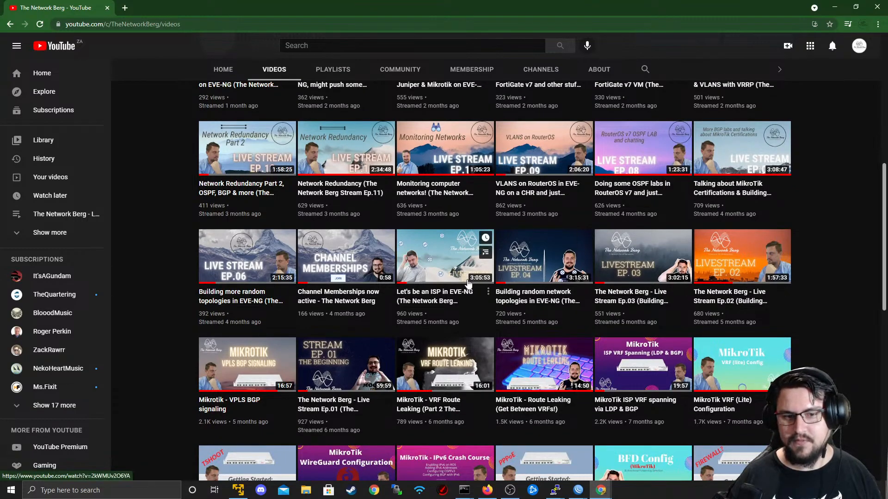
{"action": "scroll", "coordinate": [456, 238], "scroll_direction": "down", "scroll_amount": 1}
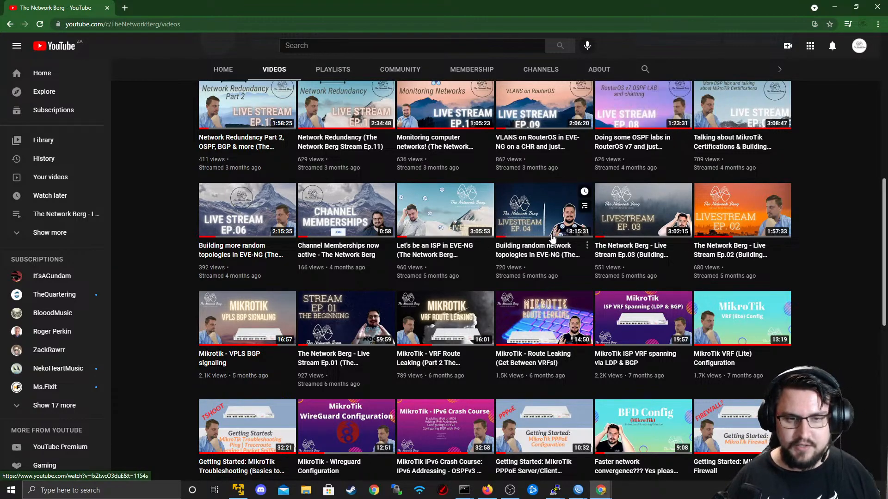
{"action": "scroll", "coordinate": [592, 325], "scroll_direction": "down", "scroll_amount": 3}
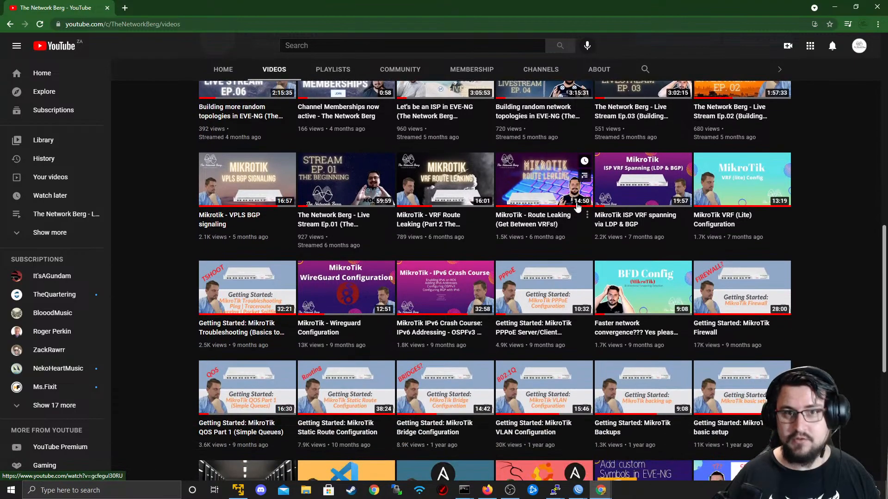
{"action": "scroll", "coordinate": [564, 209], "scroll_direction": "down", "scroll_amount": 3}
{"action": "scroll", "coordinate": [563, 209], "scroll_direction": "up", "scroll_amount": 7}
{"action": "scroll", "coordinate": [811, 261], "scroll_direction": "down", "scroll_amount": 7}
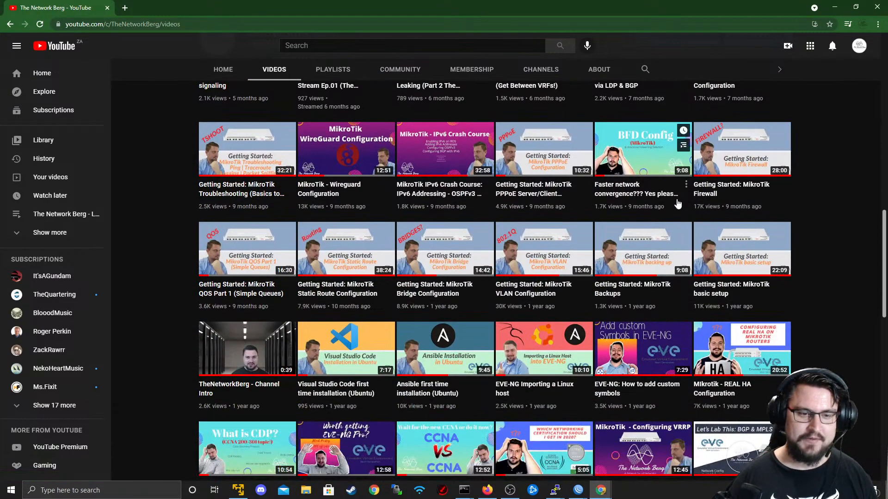
{"action": "scroll", "coordinate": [603, 195], "scroll_direction": "down", "scroll_amount": 8}
{"action": "scroll", "coordinate": [602, 195], "scroll_direction": "up", "scroll_amount": 6}
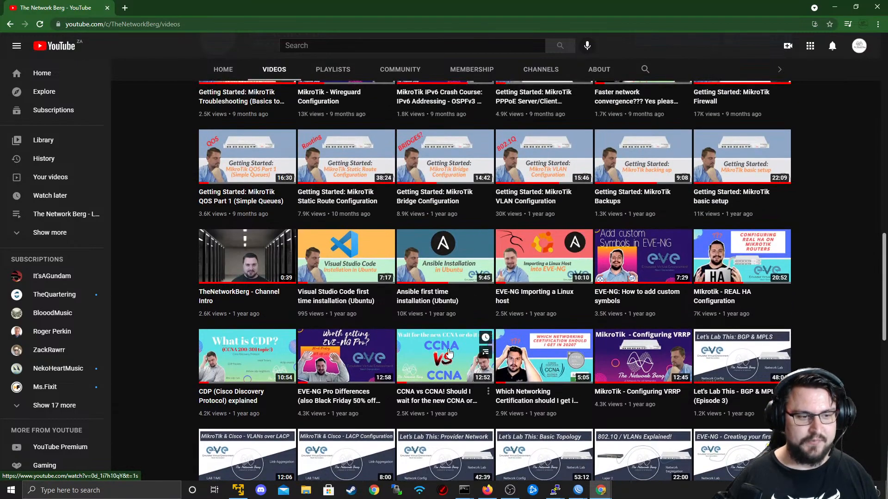
{"action": "scroll", "coordinate": [429, 356], "scroll_direction": "up", "scroll_amount": 1}
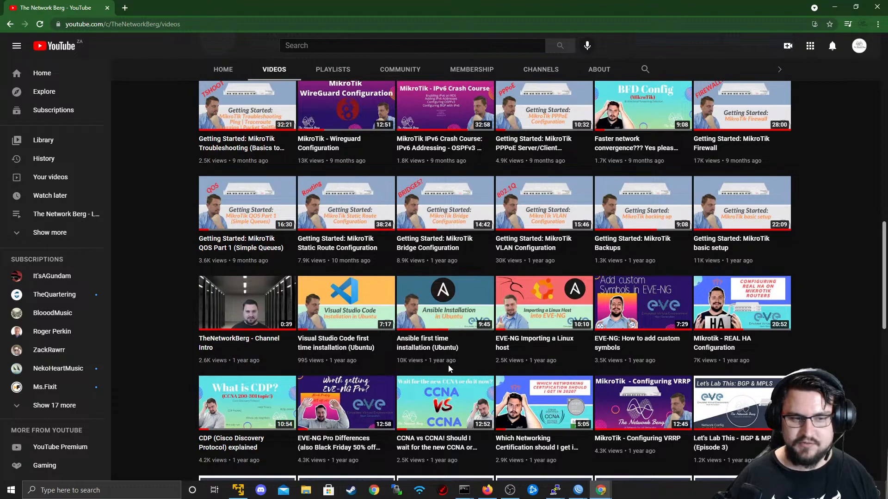
{"action": "scroll", "coordinate": [449, 365], "scroll_direction": "up", "scroll_amount": 1}
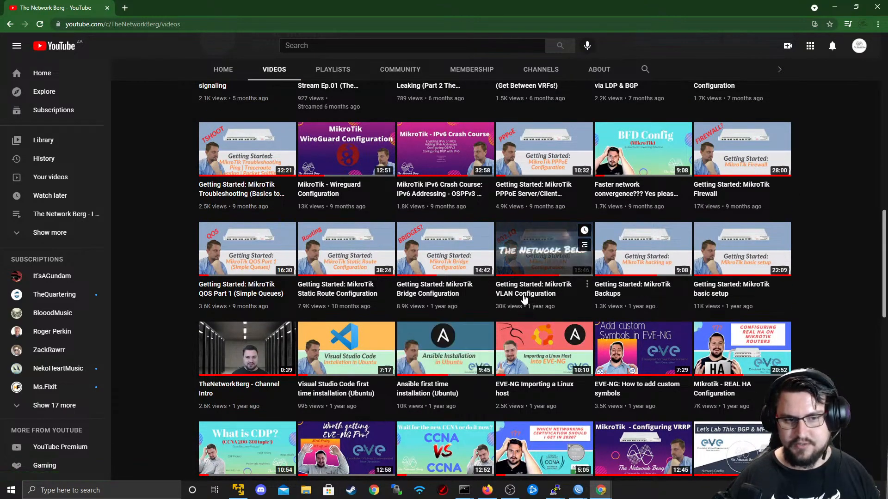
{"action": "scroll", "coordinate": [532, 296], "scroll_direction": "up", "scroll_amount": 2}
{"action": "scroll", "coordinate": [537, 296], "scroll_direction": "down", "scroll_amount": 2}
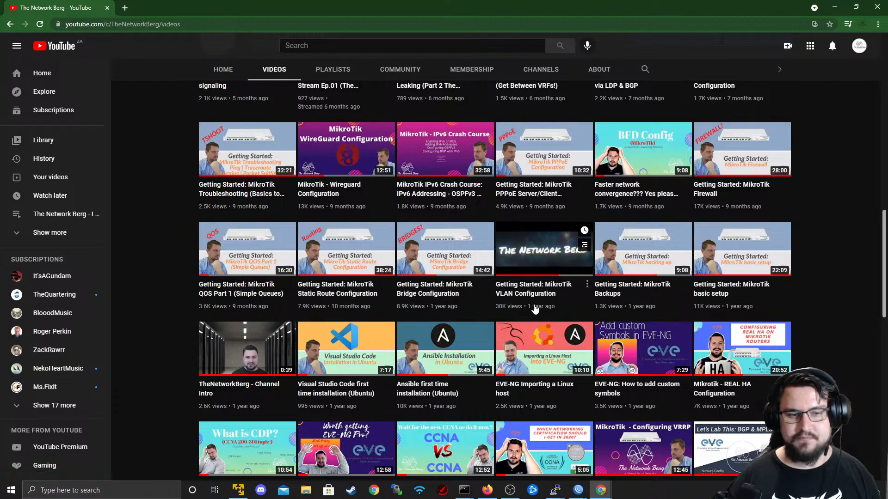
{"action": "scroll", "coordinate": [532, 307], "scroll_direction": "up", "scroll_amount": 2}
{"action": "scroll", "coordinate": [525, 306], "scroll_direction": "up", "scroll_amount": 12}
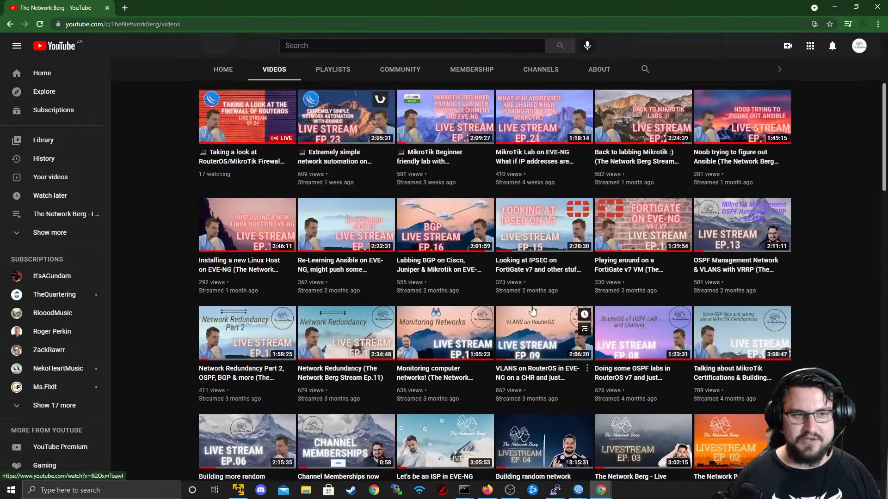
{"action": "scroll", "coordinate": [576, 371], "scroll_direction": "down", "scroll_amount": 5}
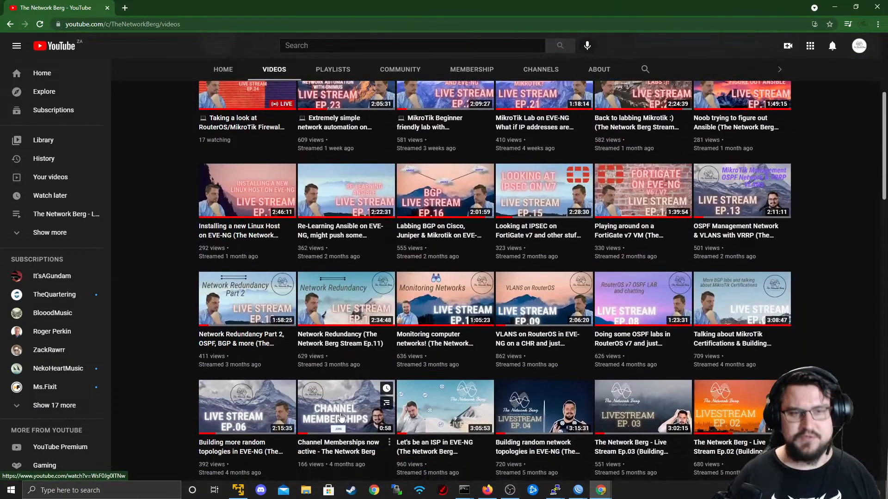
{"action": "scroll", "coordinate": [444, 296], "scroll_direction": "down", "scroll_amount": 2}
{"action": "scroll", "coordinate": [402, 219], "scroll_direction": "up", "scroll_amount": 2}
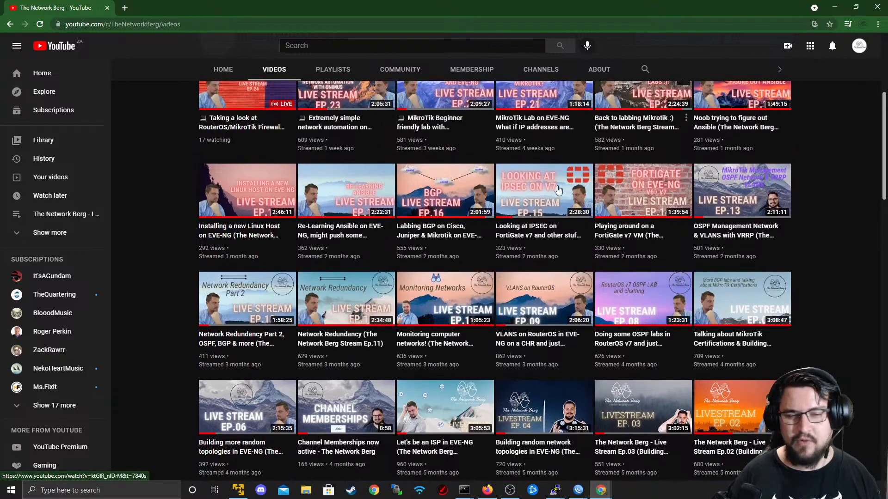
{"action": "scroll", "coordinate": [581, 152], "scroll_direction": "up", "scroll_amount": 2}
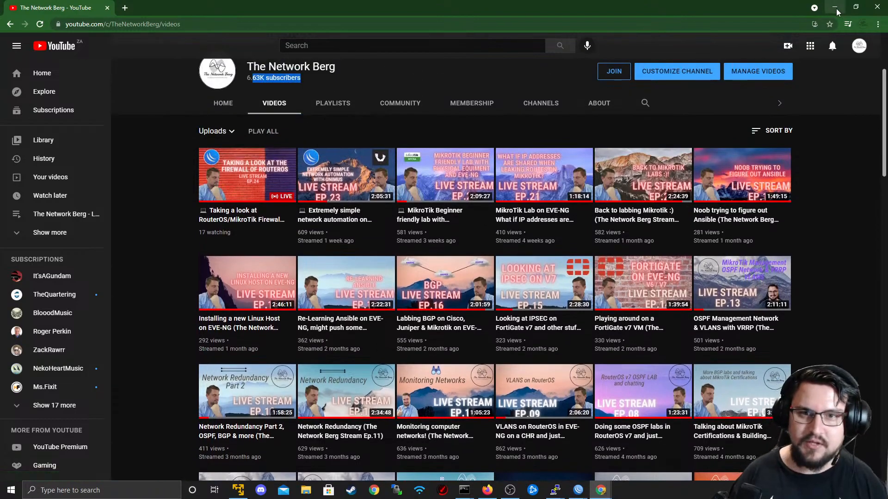
{"action": "left_click", "coordinate": [835, 7]}
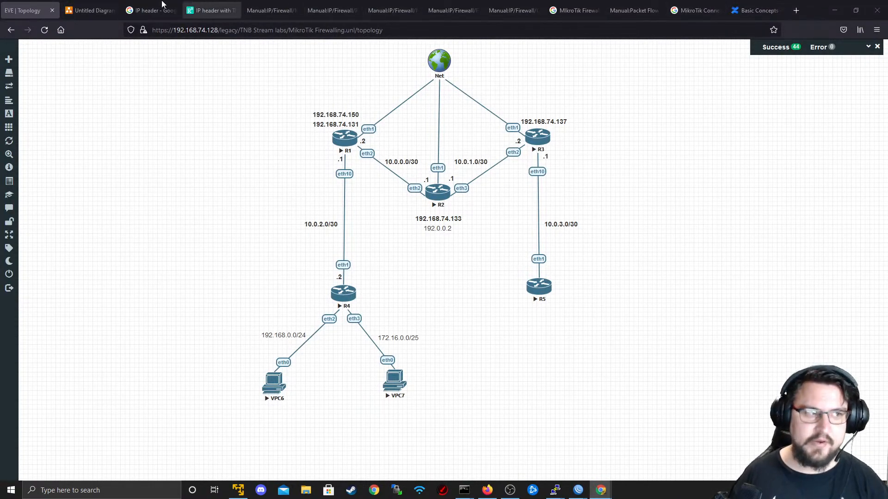
{"action": "left_click", "coordinate": [114, 6]}
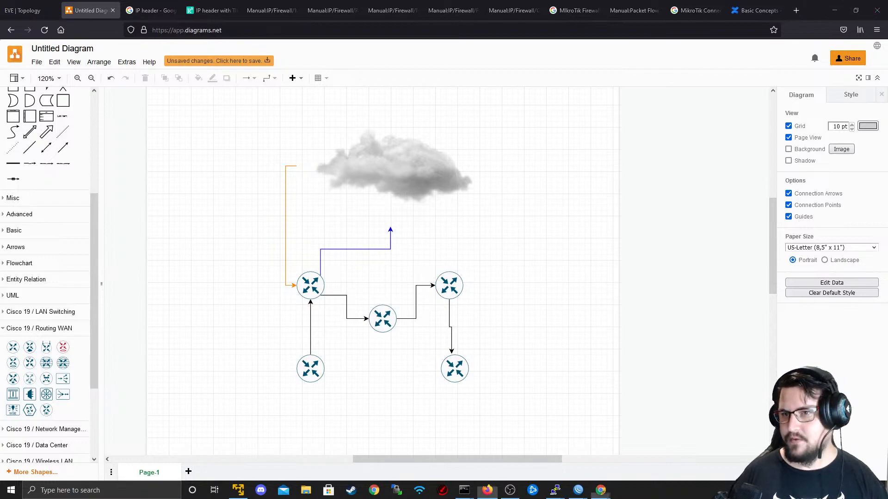